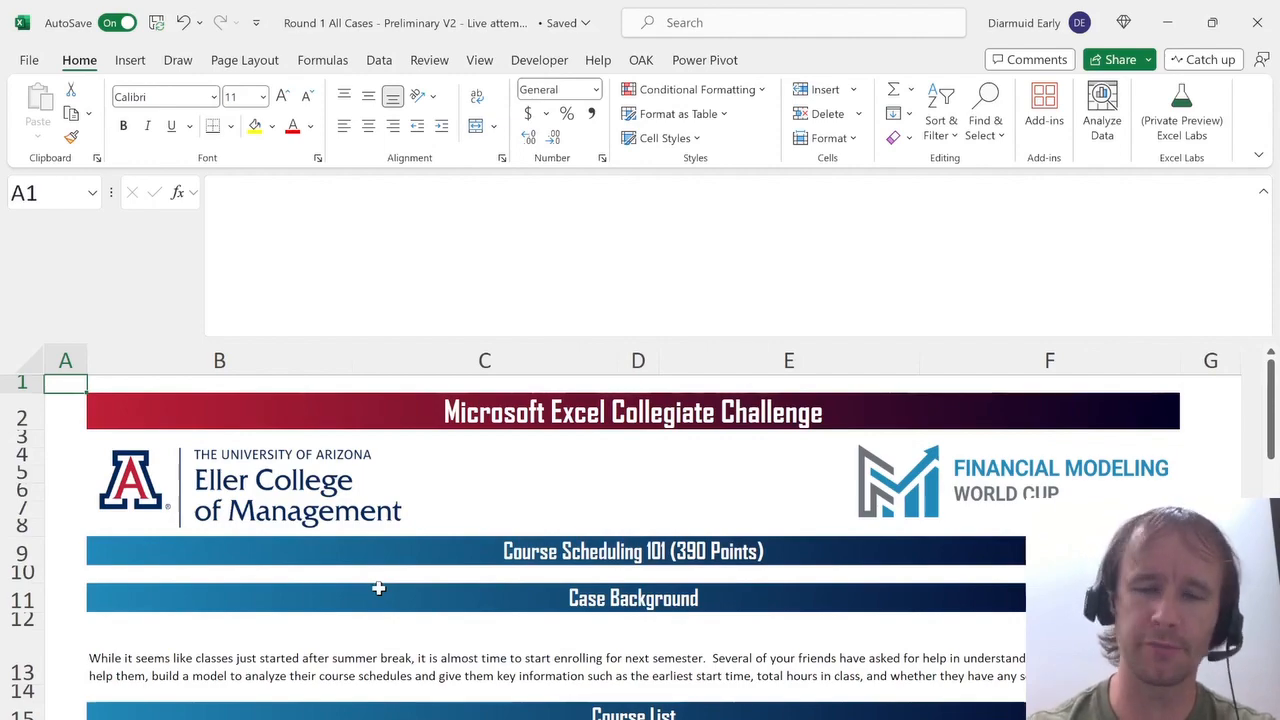
Read the case background, course list, student list and campus map descriptions on the case sheet.
{"action": "key", "text": "ctrl+F1"}
{"action": "scroll", "coordinate": [489, 510], "scroll_direction": "down", "scroll_amount": 4}
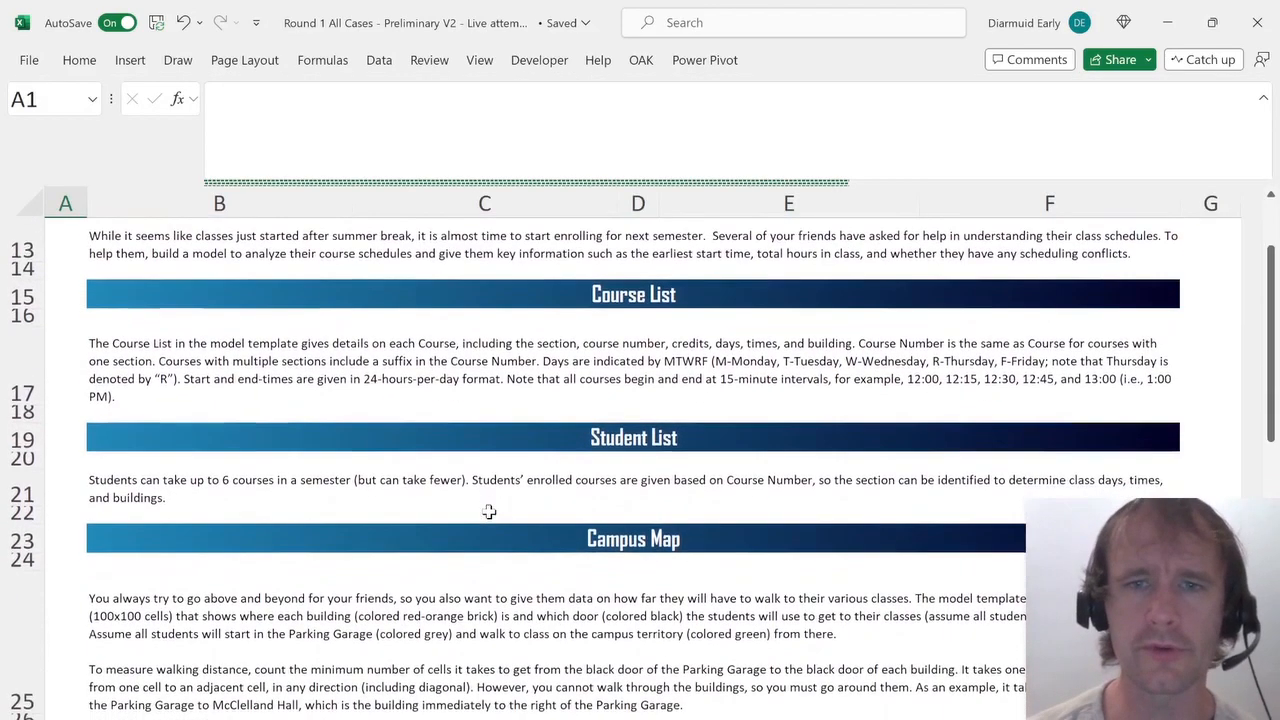
{"action": "scroll", "coordinate": [489, 511], "scroll_direction": "up", "scroll_amount": 1}
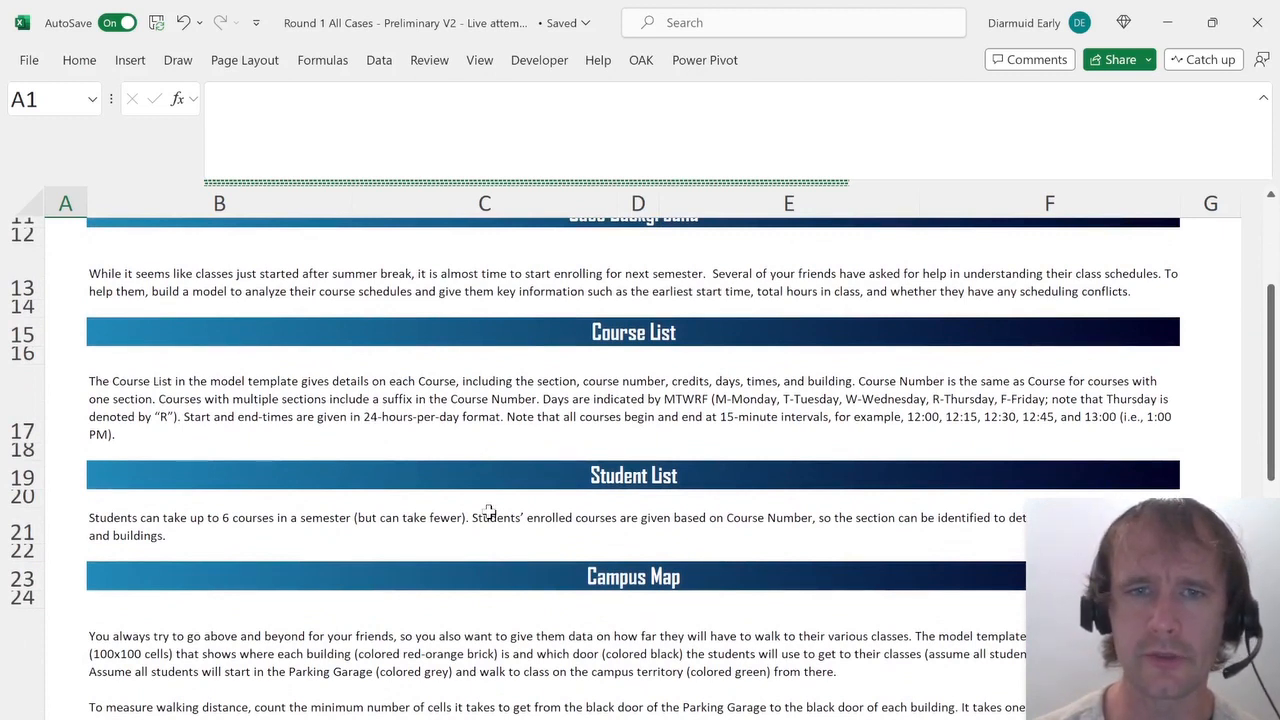
{"action": "left_click", "coordinate": [686, 400]}
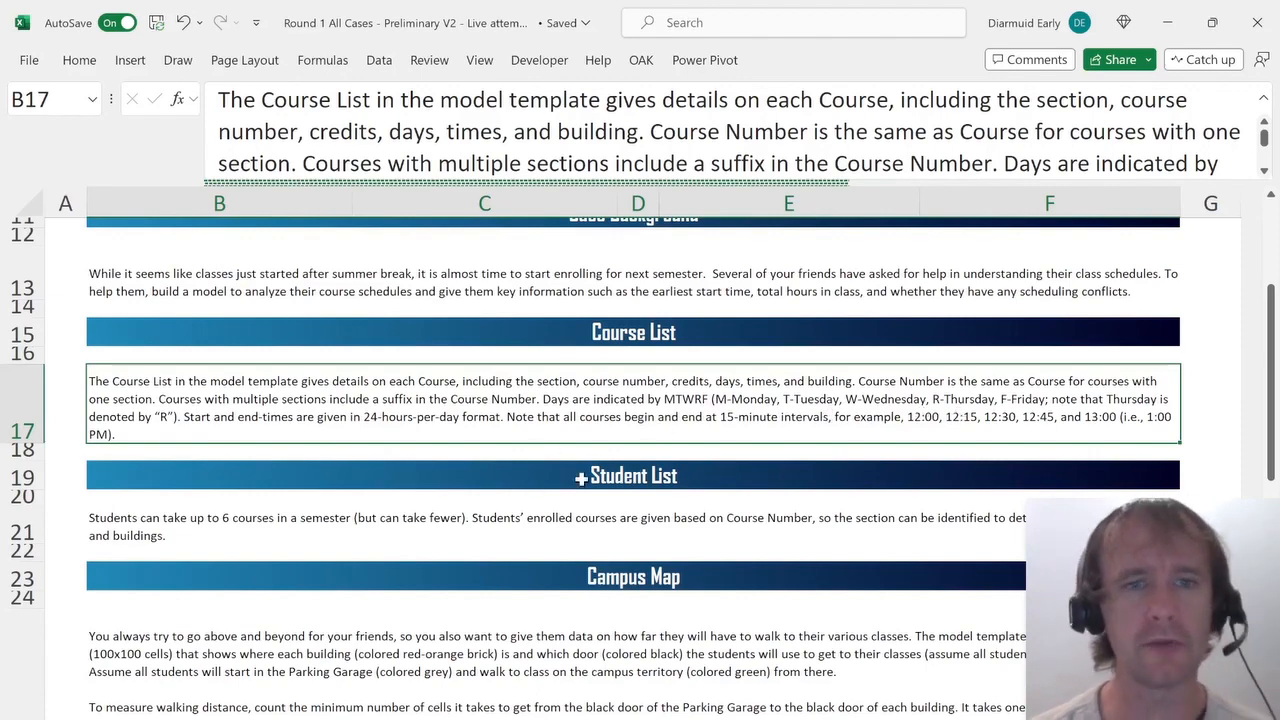
{"action": "scroll", "coordinate": [581, 478], "scroll_direction": "down", "scroll_amount": 1}
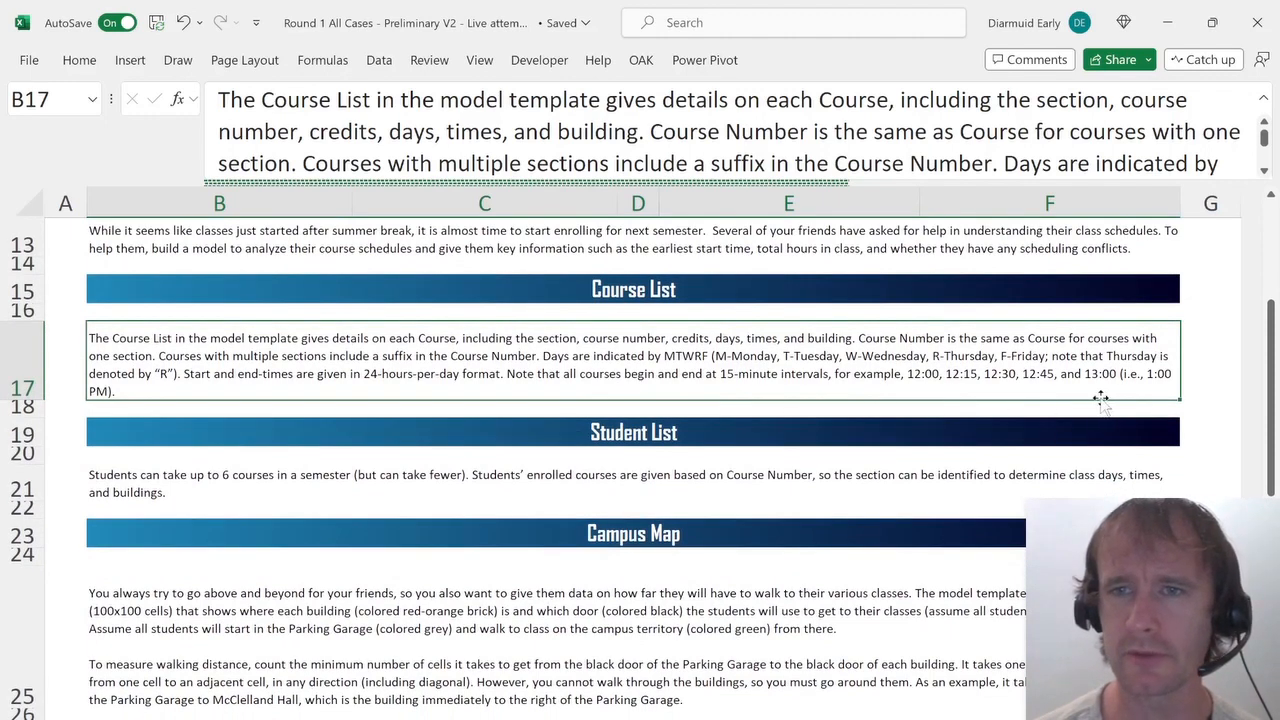
{"action": "scroll", "coordinate": [368, 425], "scroll_direction": "down", "scroll_amount": 1}
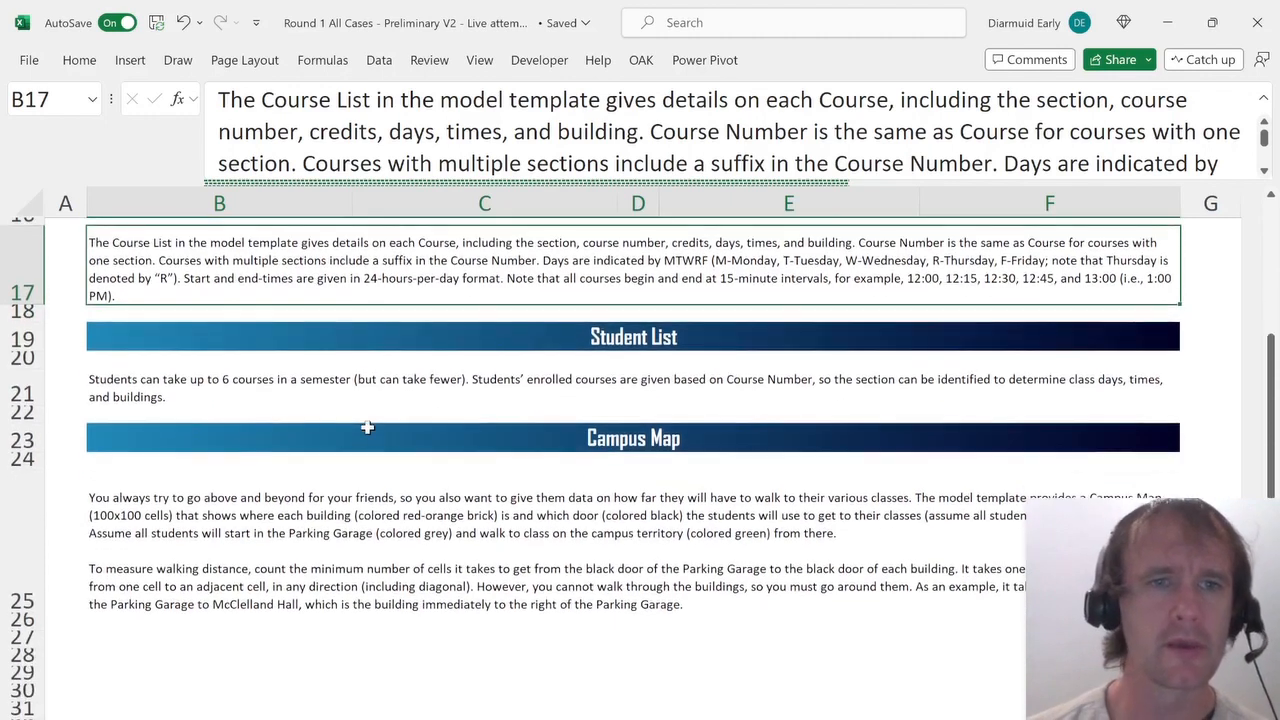
{"action": "left_click", "coordinate": [316, 388]}
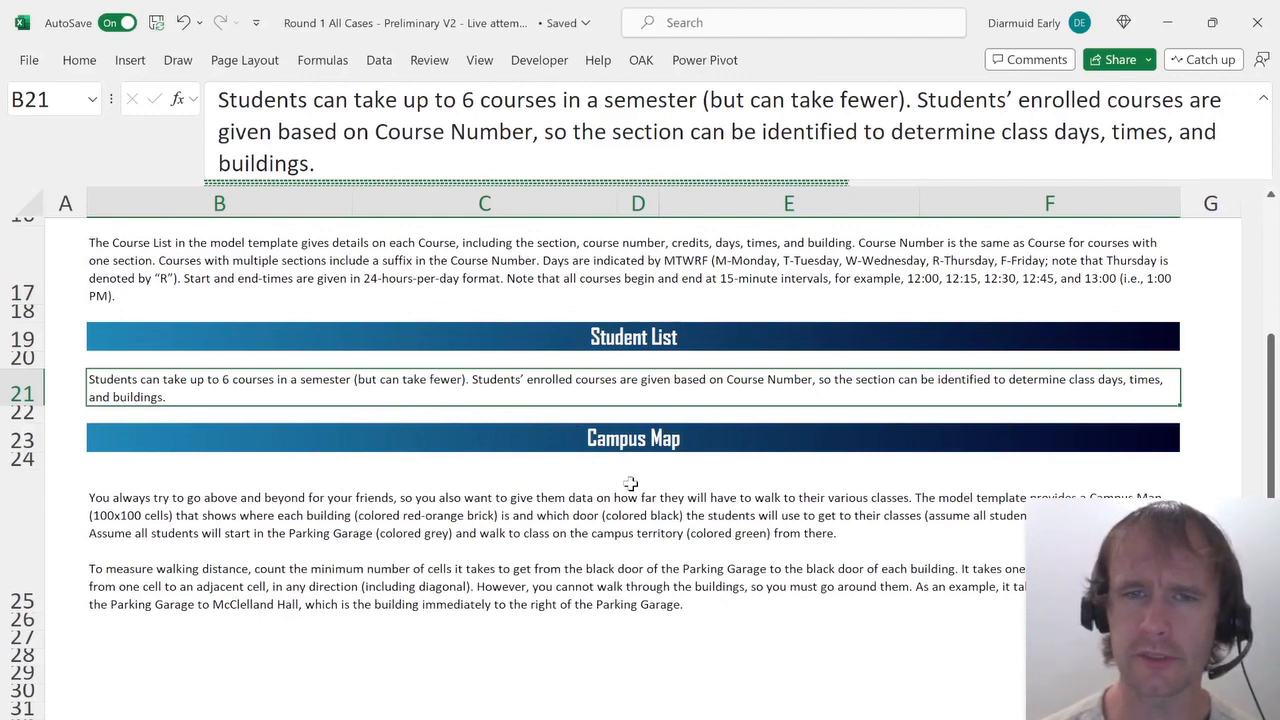
{"action": "scroll", "coordinate": [631, 484], "scroll_direction": "down", "scroll_amount": 2}
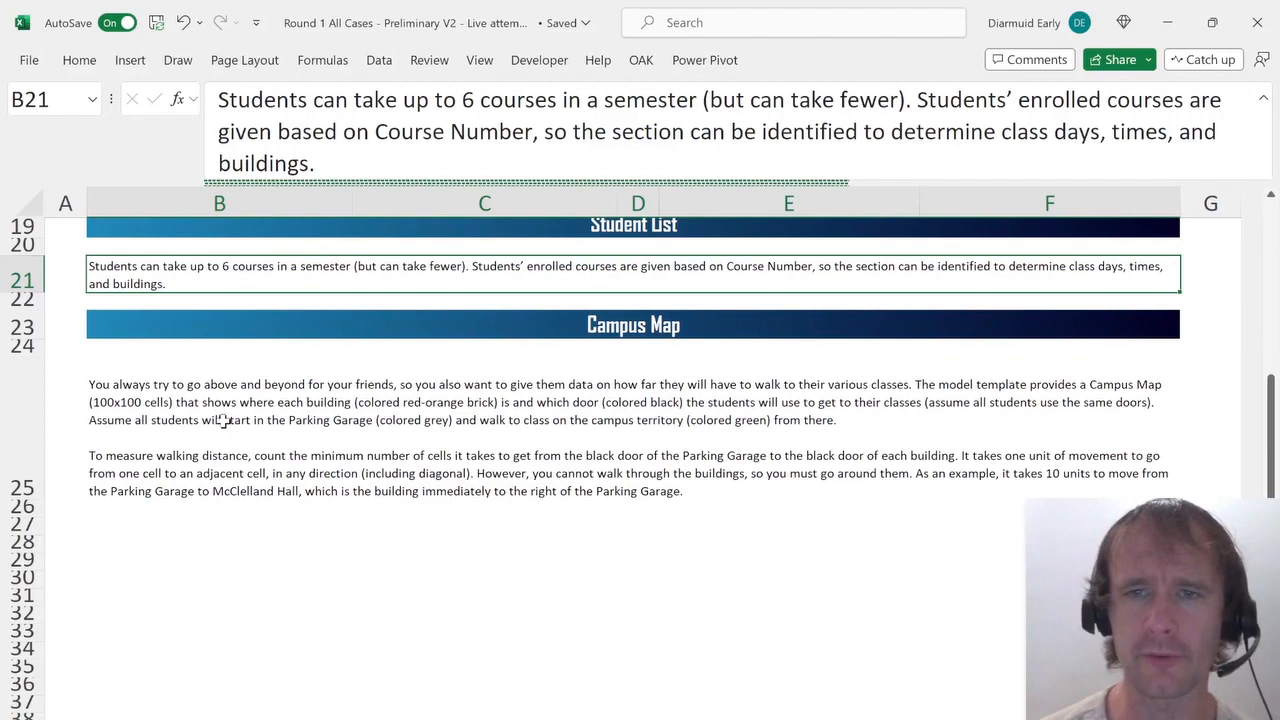
{"action": "left_click", "coordinate": [224, 420]}
Browse the workbook's sheets, including the course and student inputs and the campus map.
{"action": "key", "text": "ctrl+Page_Down"}
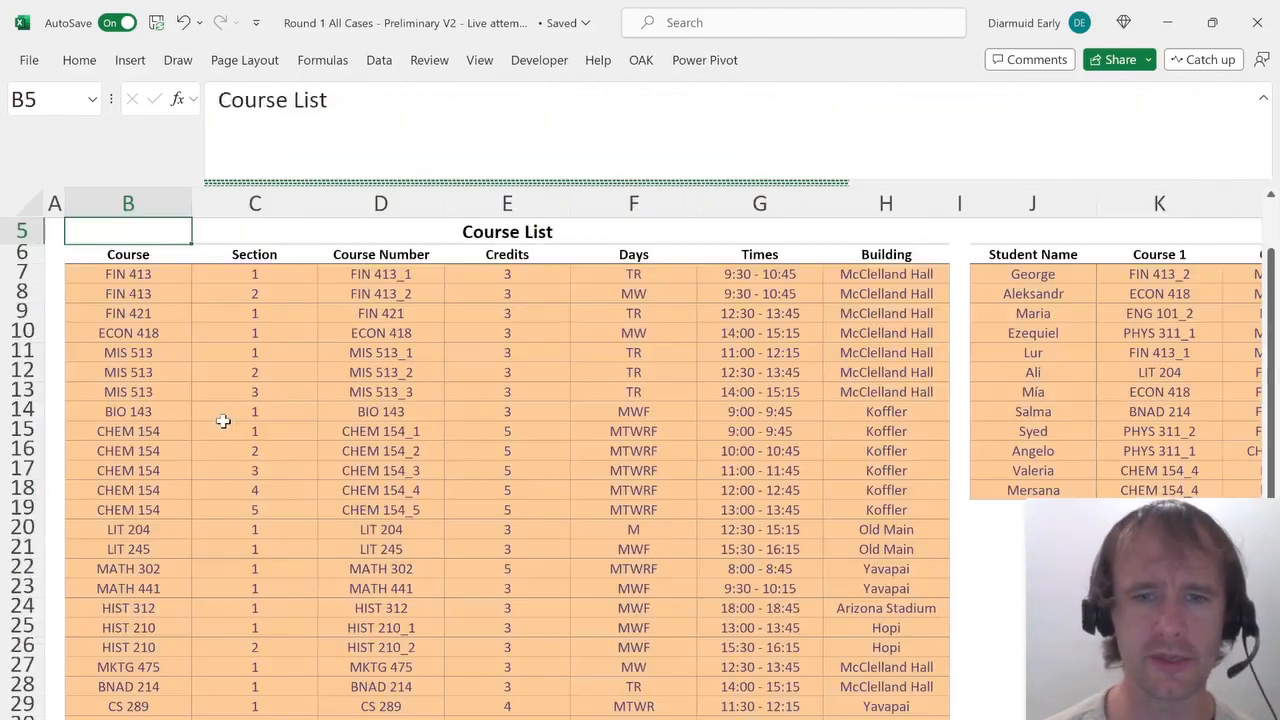
{"action": "key", "text": "ctrl+Page_Down"}
{"action": "scroll", "coordinate": [457, 520], "scroll_direction": "down", "scroll_amount": 18}
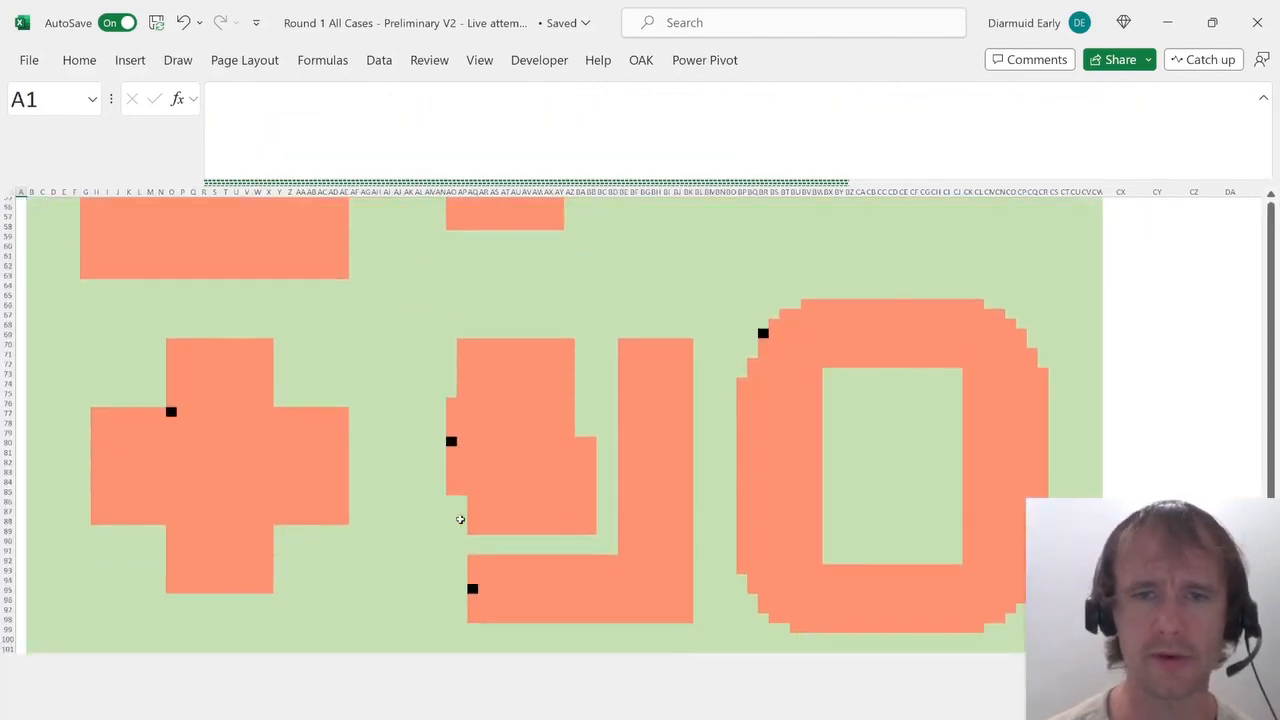
{"action": "scroll", "coordinate": [460, 519], "scroll_direction": "up", "scroll_amount": 16}
{"action": "scroll", "coordinate": [460, 519], "scroll_direction": "up", "scroll_amount": 1}
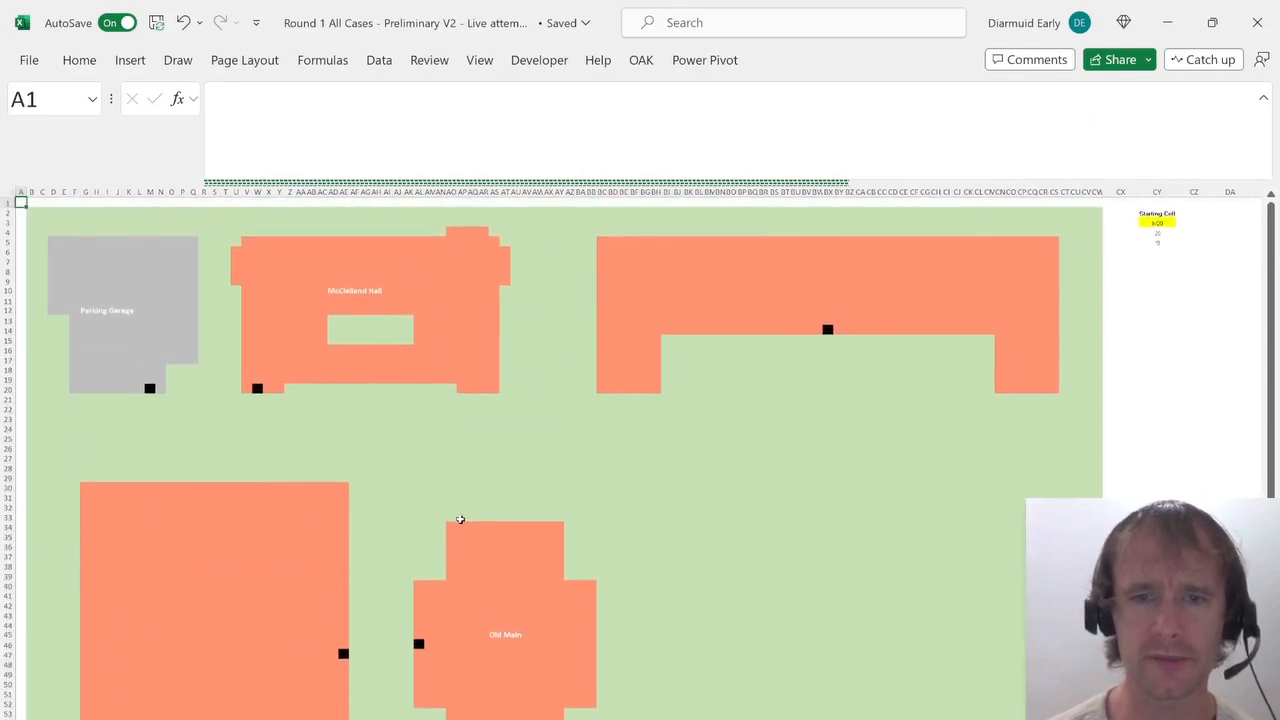
{"action": "key", "text": "ctrl+Page_Down"}
{"action": "key", "text": "ctrl+Page_Down"}
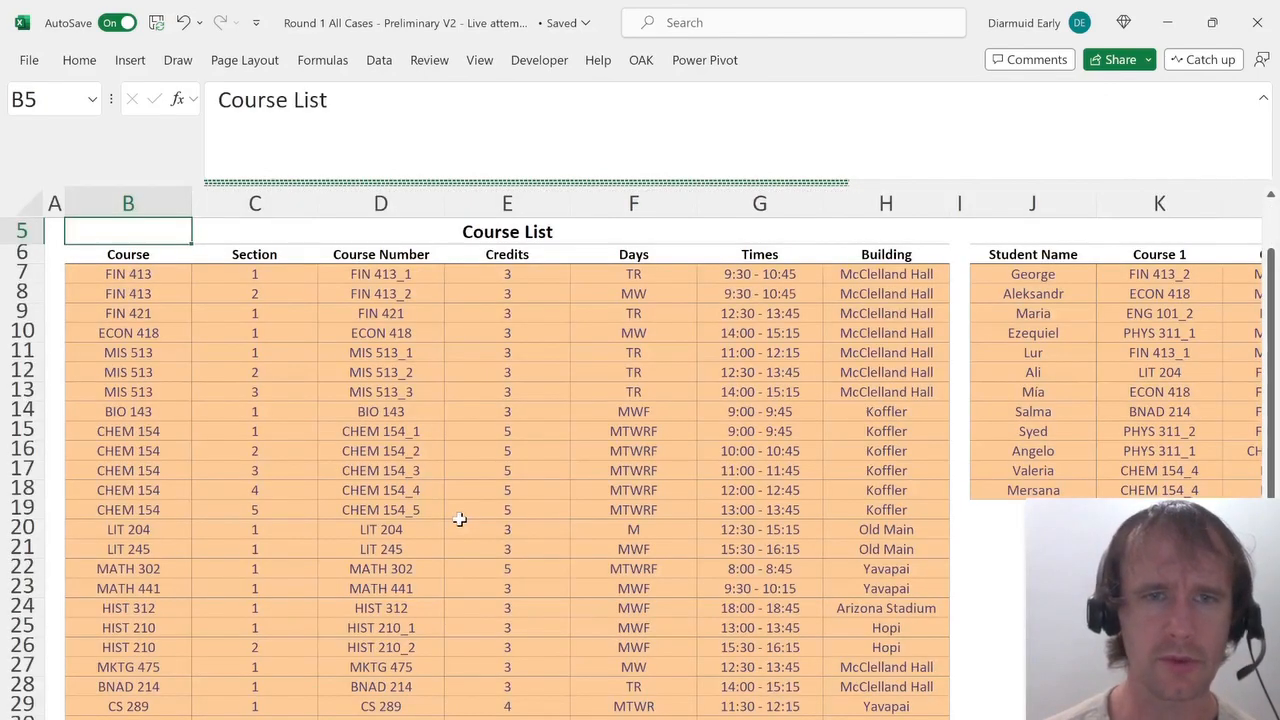
{"action": "key", "text": "ctrl+Page_Down"}
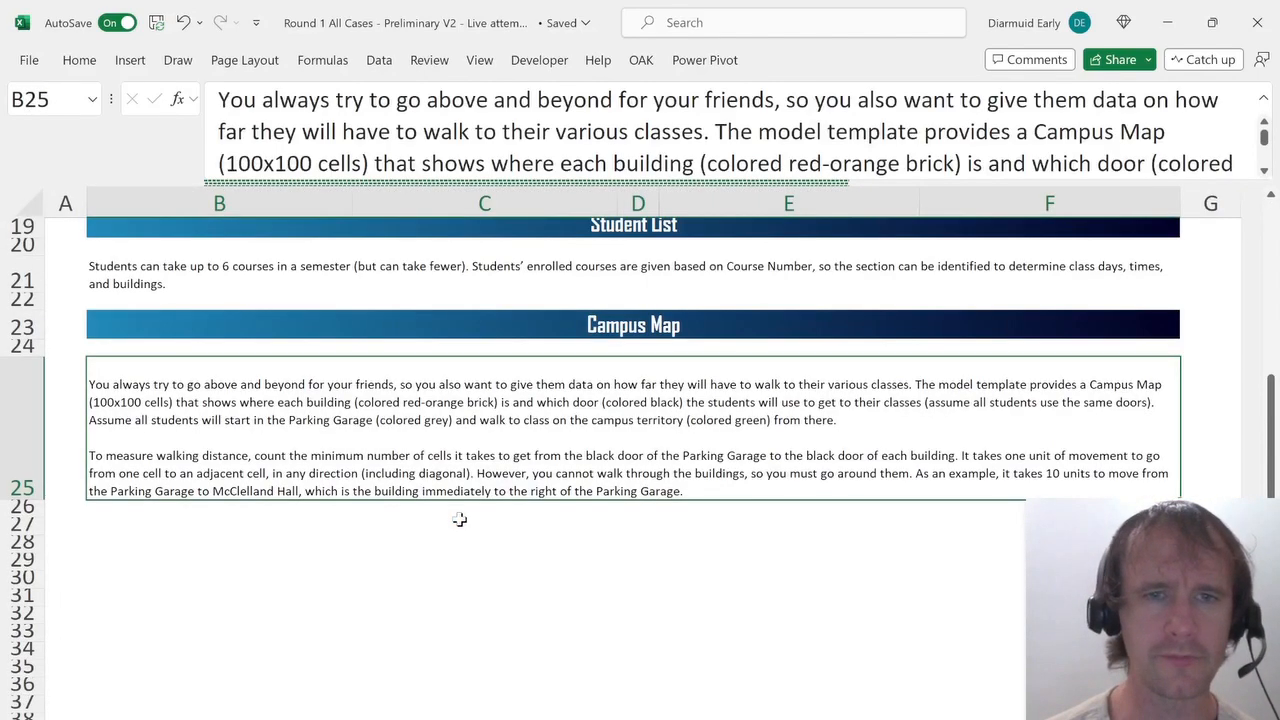
{"action": "key", "text": "ctrl+Page_Up"}
{"action": "key", "text": "ctrl+Home"}
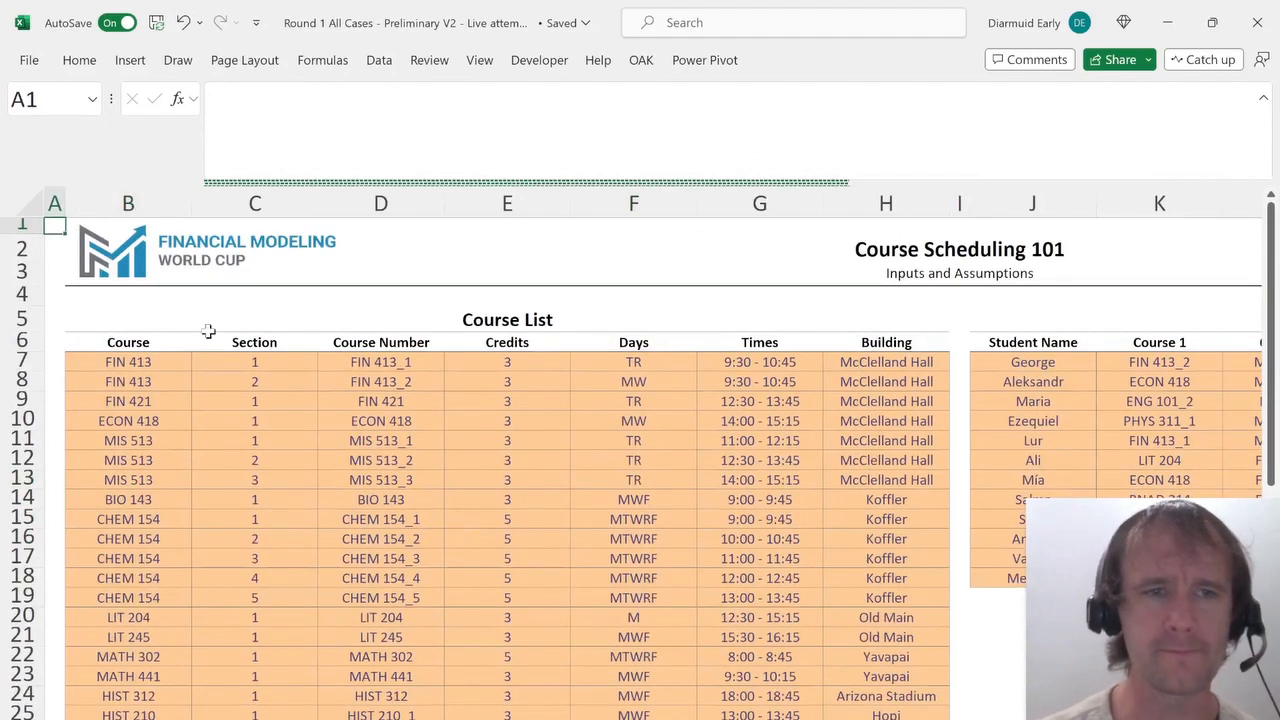
Examine the Course List columns and the Student List course entries on the inputs sheet.
{"action": "left_click", "coordinate": [136, 363]}
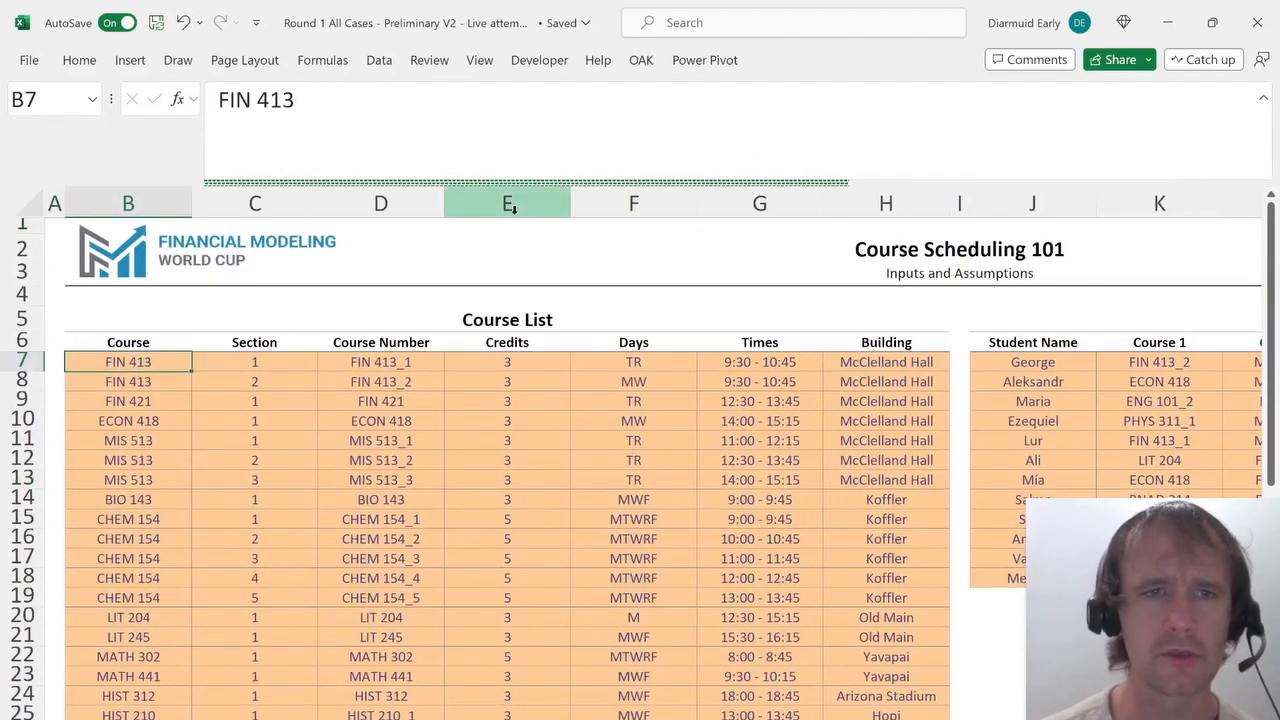
{"action": "key", "text": "Right"}
{"action": "key", "text": "Right"}
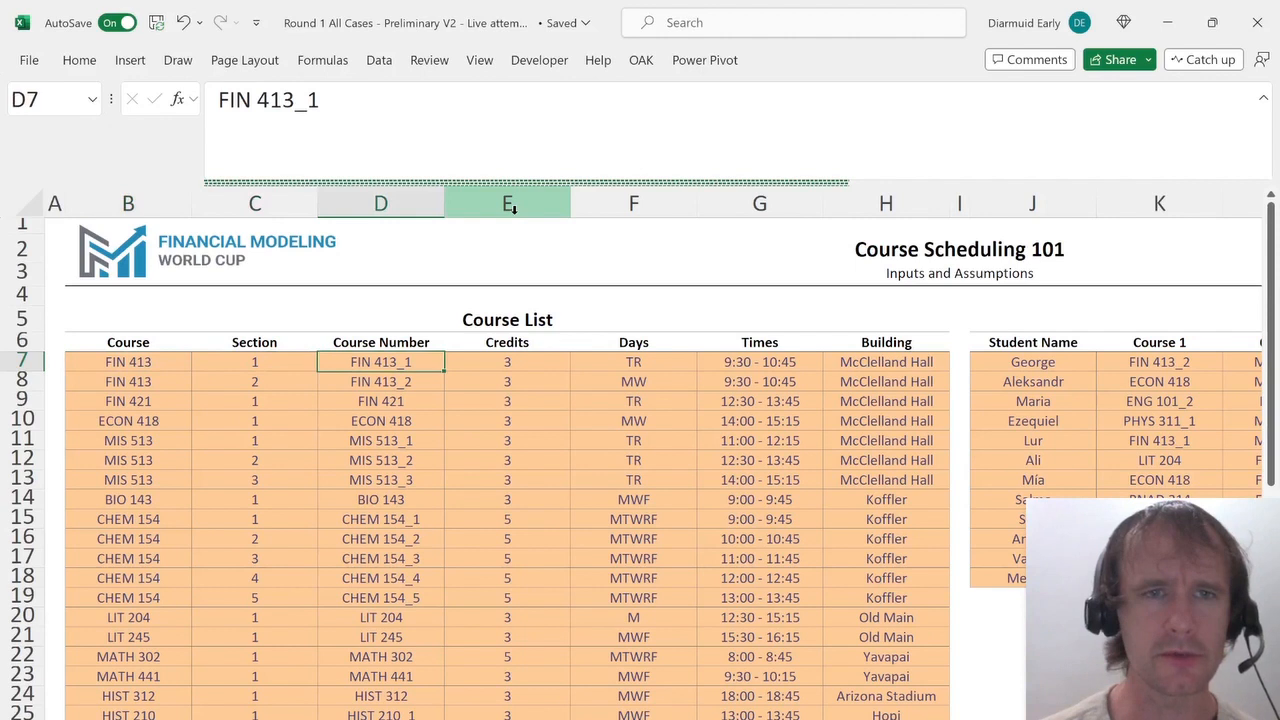
{"action": "key", "text": "Left"}
{"action": "key", "text": "Left"}
{"action": "key", "text": "Left"}
{"action": "key", "text": "Right"}
{"action": "key", "text": "Right"}
{"action": "key", "text": "Right"}
{"action": "key", "text": "Right"}
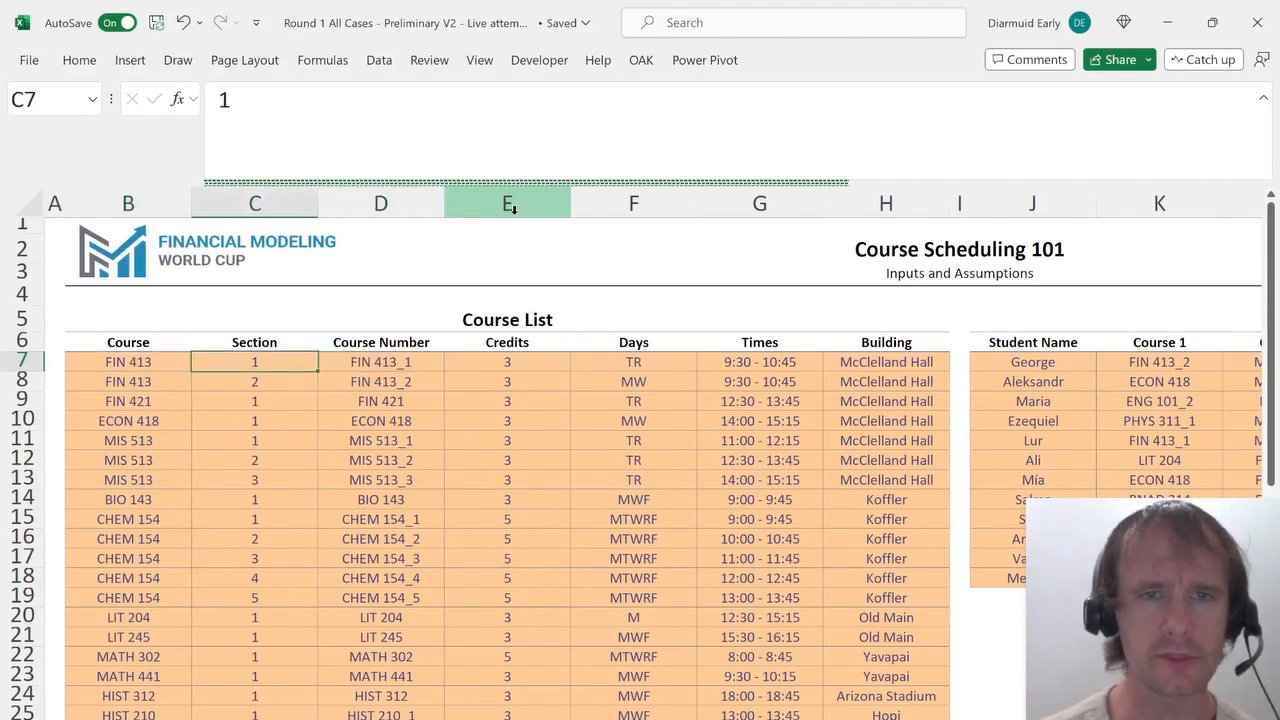
{"action": "key", "text": "Right"}
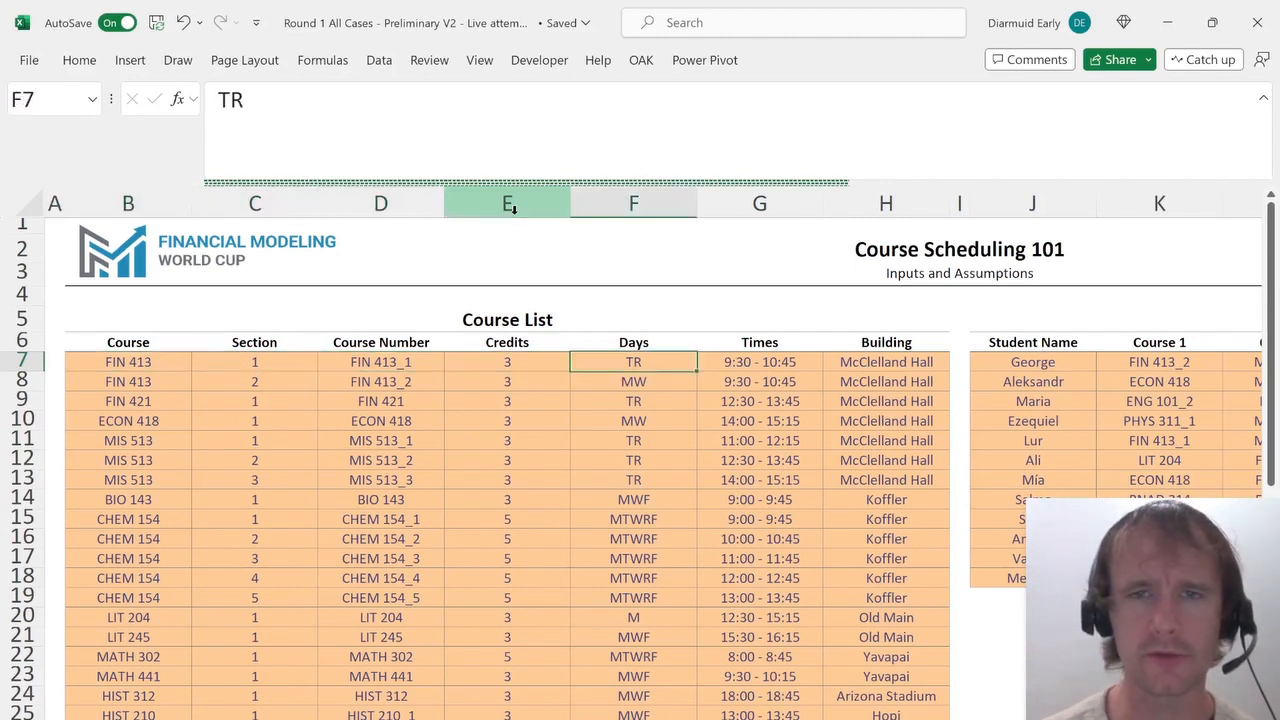
{"action": "key", "text": "Right"}
{"action": "key", "text": "Right"}
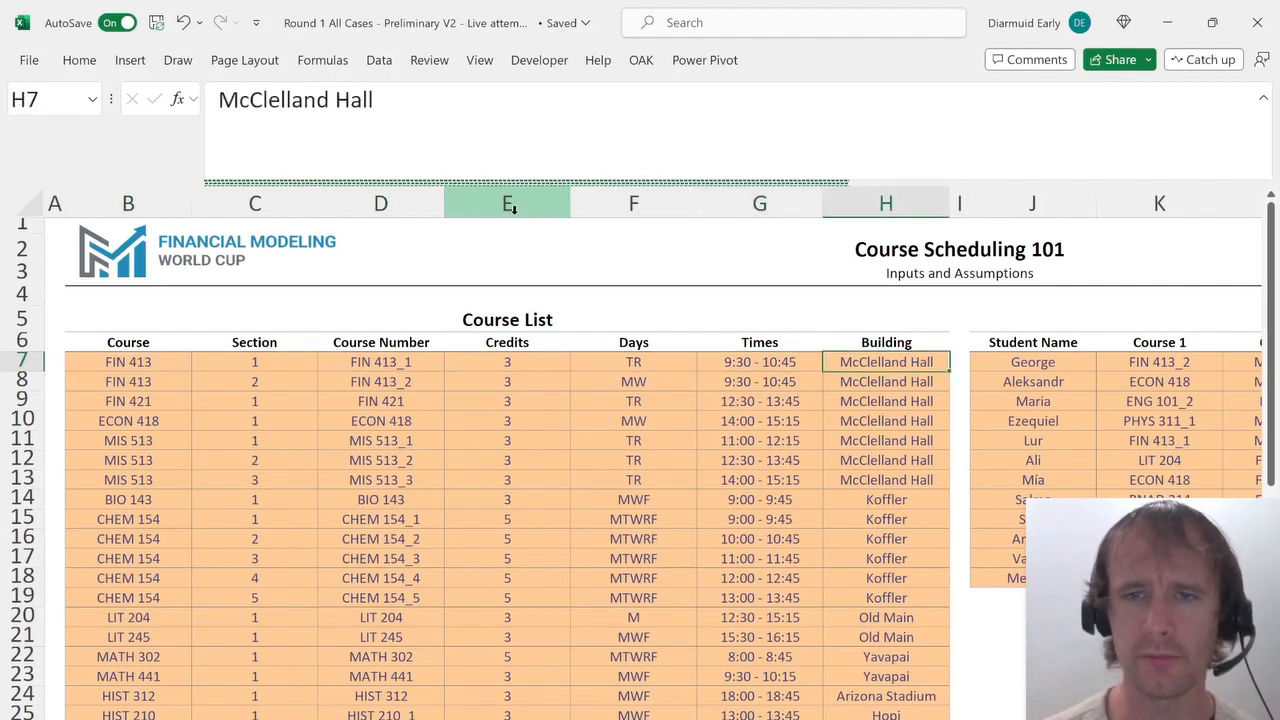
{"action": "key", "text": "Right"}
{"action": "key", "text": "Right"}
{"action": "key", "text": "ctrl+shift+Right"}
{"action": "key", "text": "Right"}
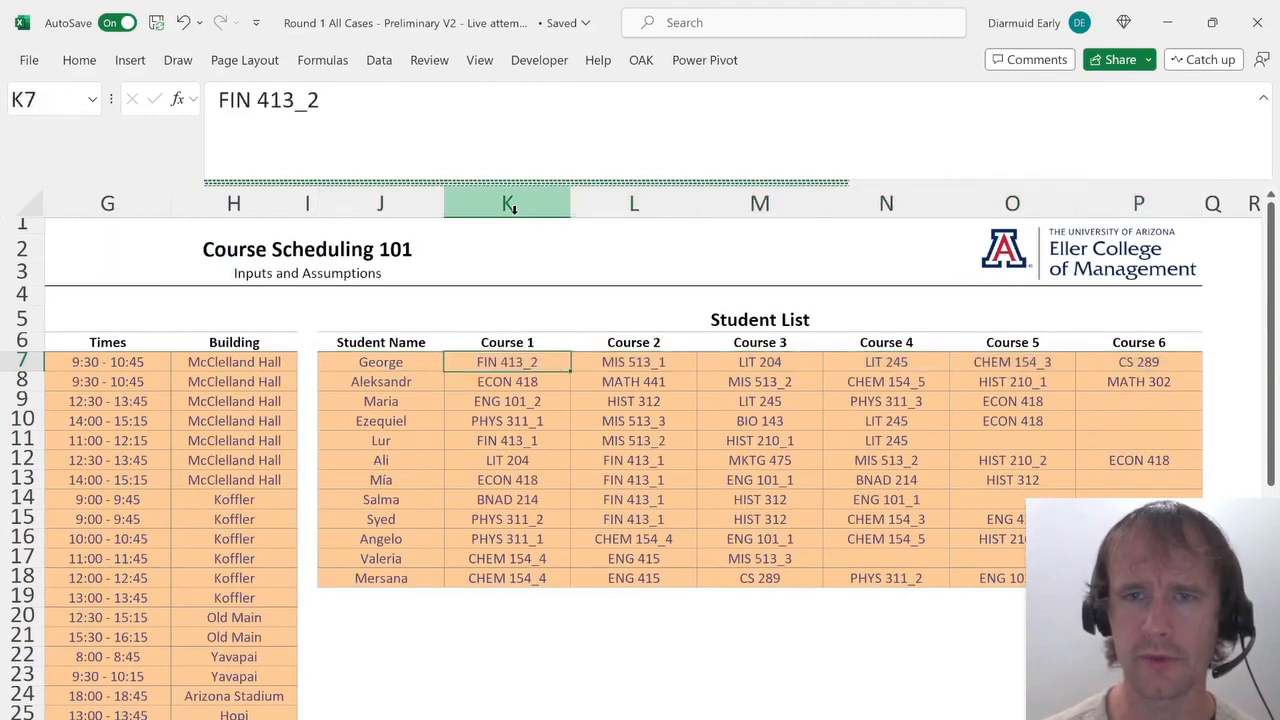
{"action": "key", "text": "ctrl+shift+Right"}
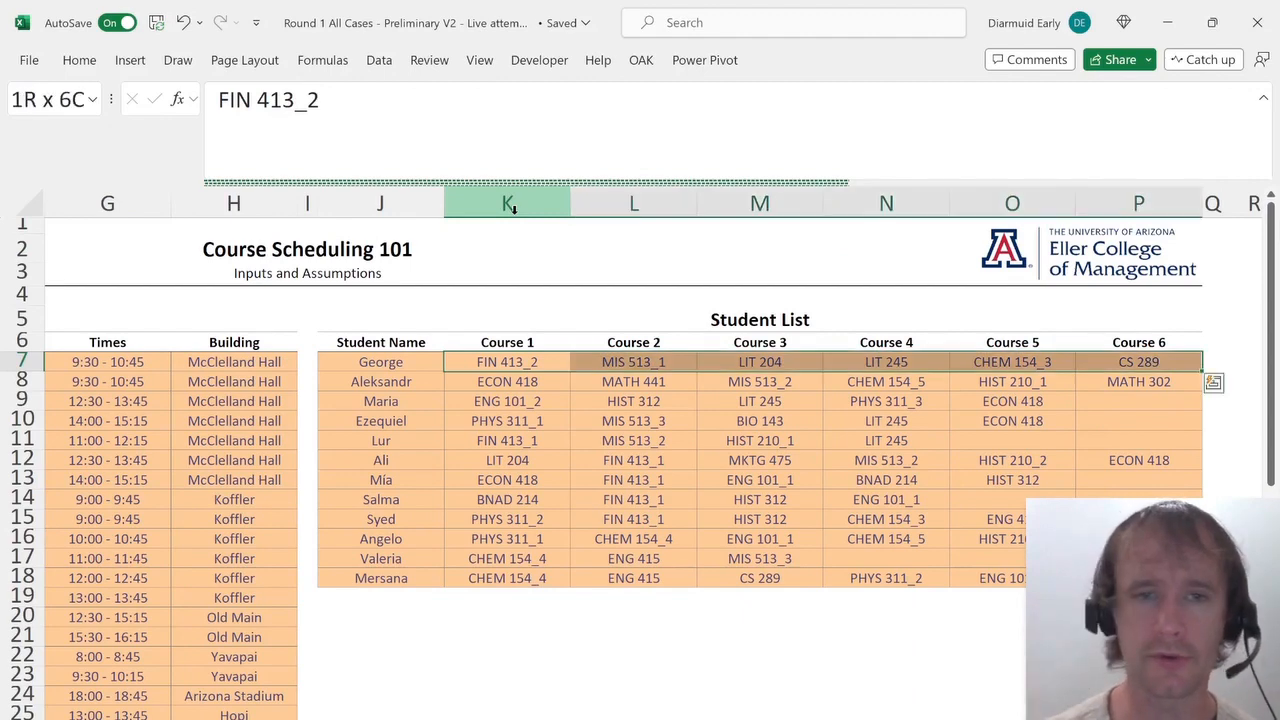
{"action": "key", "text": "ctrl+Down"}
{"action": "key", "text": "Left"}
{"action": "key", "text": "ctrl+Up"}
Review the questions on the answer sheet before returning to the inputs sheet.
{"action": "key", "text": "ctrl+Page_Up"}
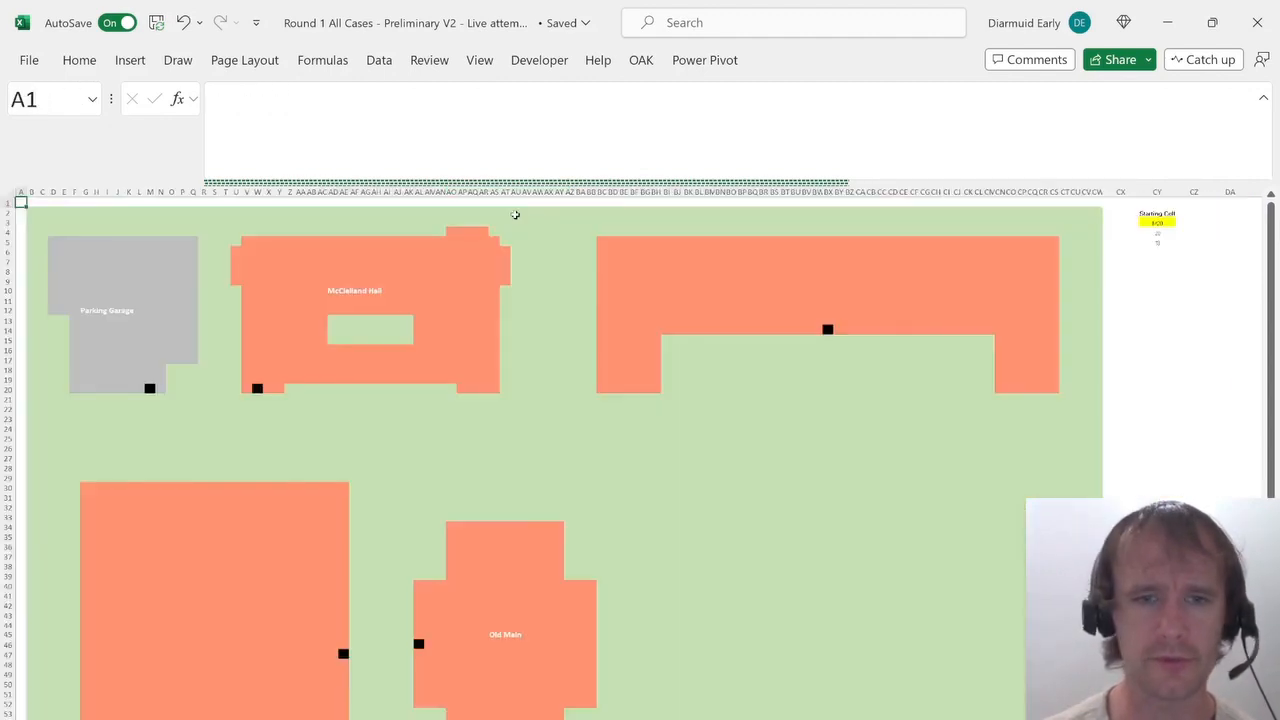
{"action": "key", "text": "ctrl+Page_Up"}
{"action": "scroll", "coordinate": [677, 523], "scroll_direction": "down", "scroll_amount": 3}
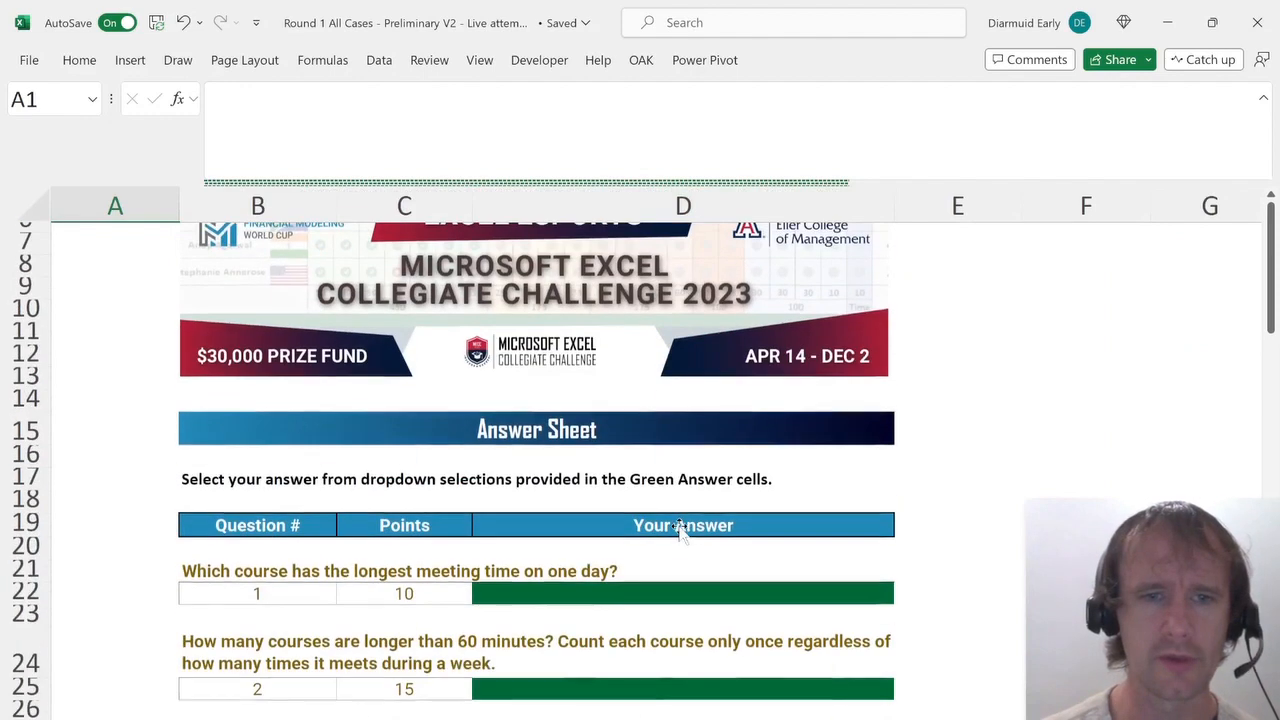
{"action": "key", "text": "ctrl+Page_Down"}
{"action": "key", "text": "ctrl+Page_Down"}
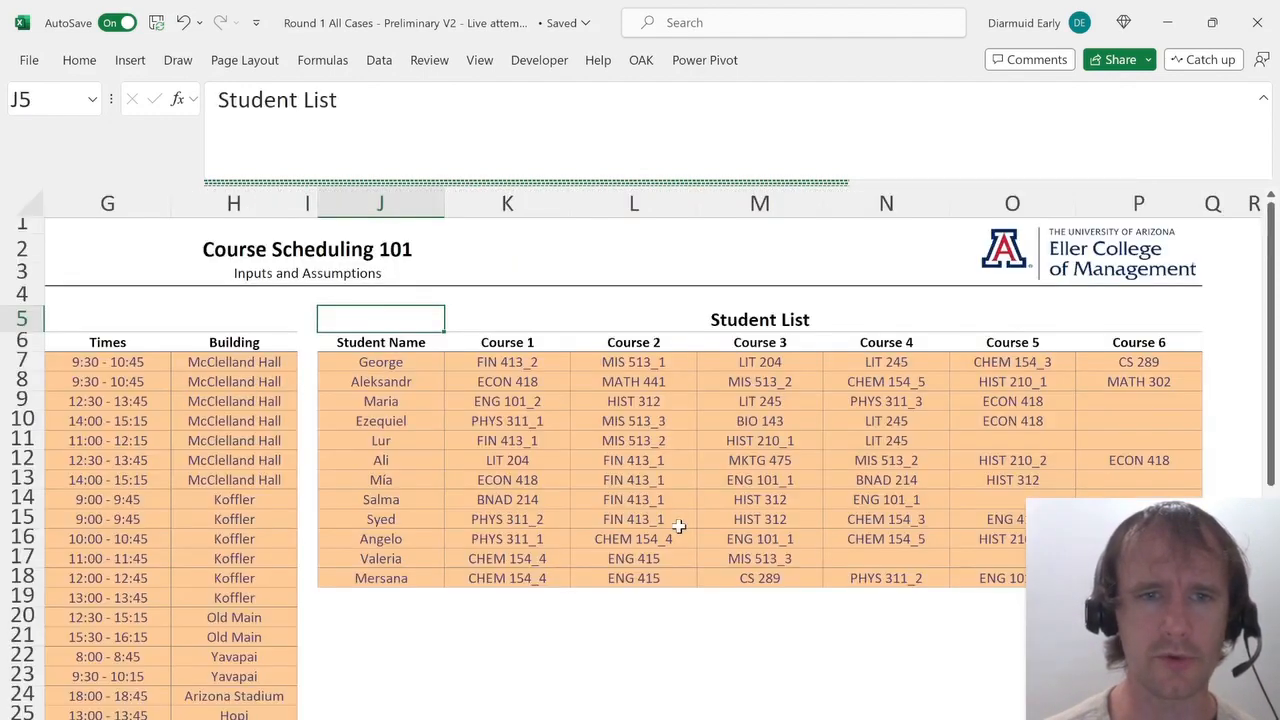
Insert a new column before the Building column of the Course List.
{"action": "key", "text": "Home"}
{"action": "key", "text": "Down"}
{"action": "key", "text": "Right"}
{"action": "key", "text": "Down"}
{"action": "key", "text": "Down"}
{"action": "key", "text": "Right"}
{"action": "key", "text": "Right"}
{"action": "key", "text": "Down"}
{"action": "key", "text": "Right"}
{"action": "key", "text": "Right"}
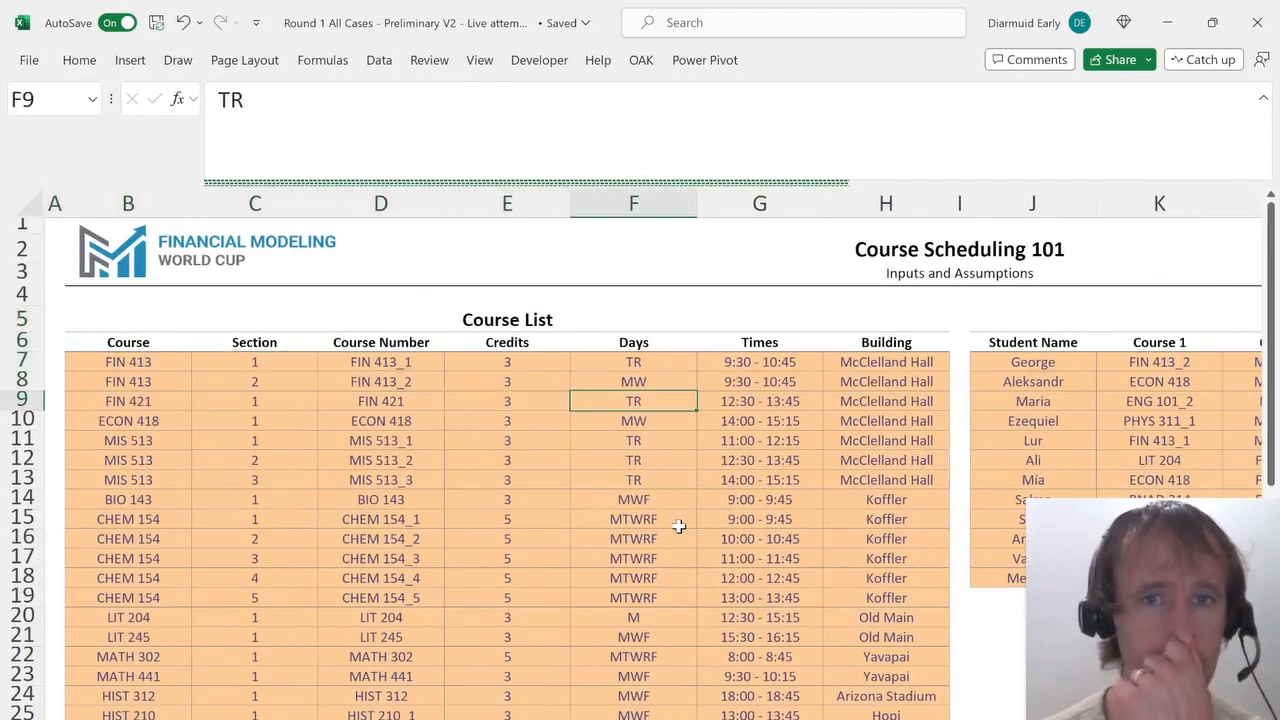
{"action": "key", "text": "Right"}
{"action": "key", "text": "Up"}
{"action": "key", "text": "Right"}
{"action": "key", "text": "Up"}
{"action": "key", "text": "Left"}
{"action": "key", "text": "Right"}
{"action": "key", "text": "alt+h"}
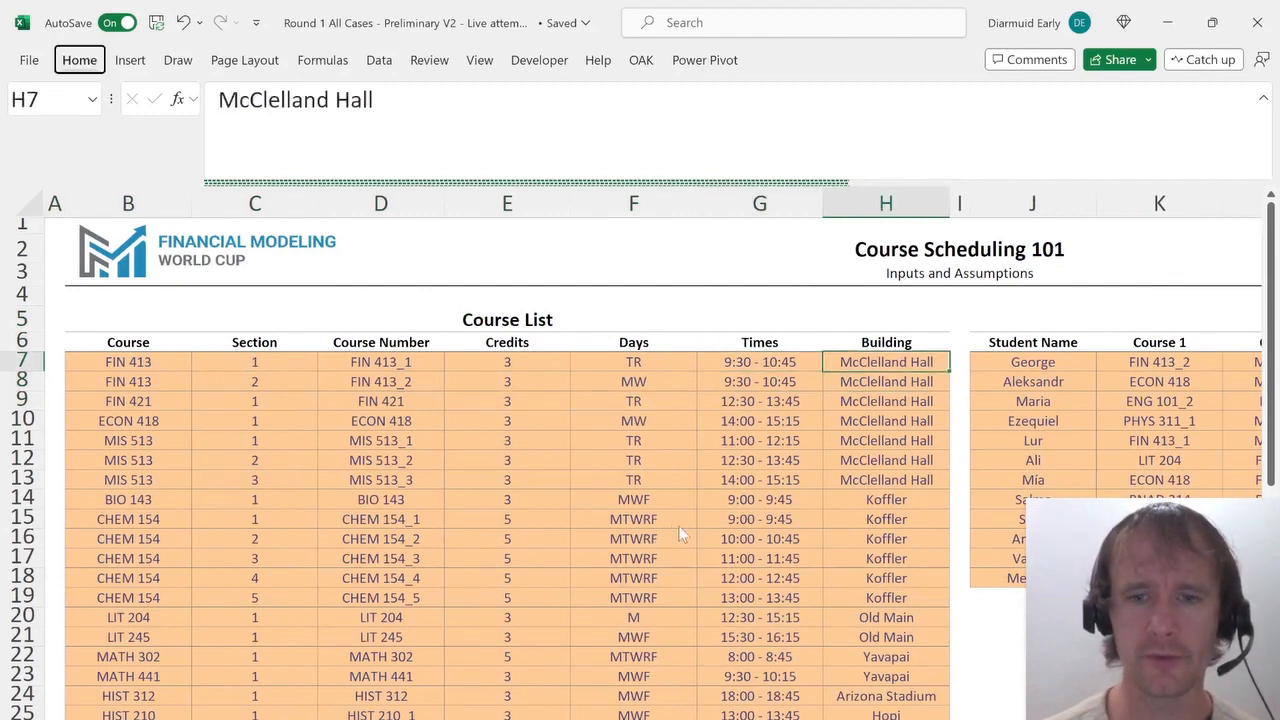
{"action": "key", "text": "i"}
{"action": "key", "text": "c"}
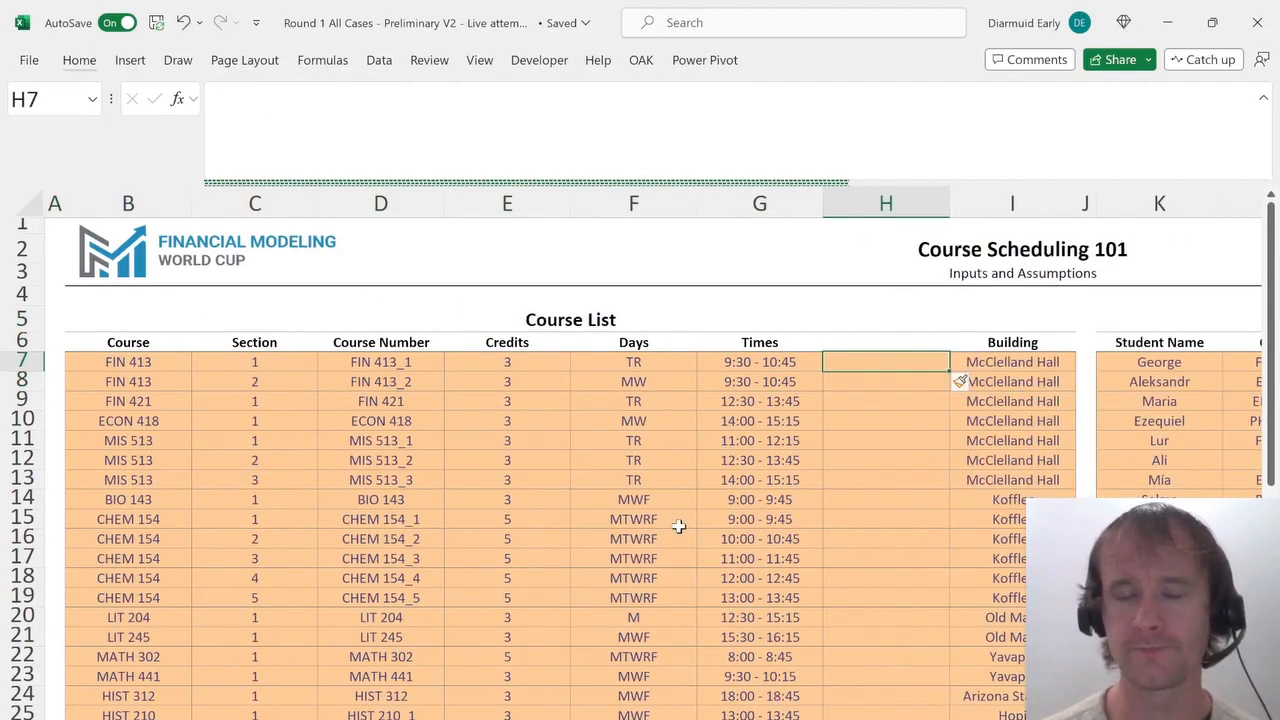
In the new column's first course row, enter =TIMEVALUE(TEXTBEFORE(G7," ")) to extract the start time.
{"action": "type", "text": "=timev"}
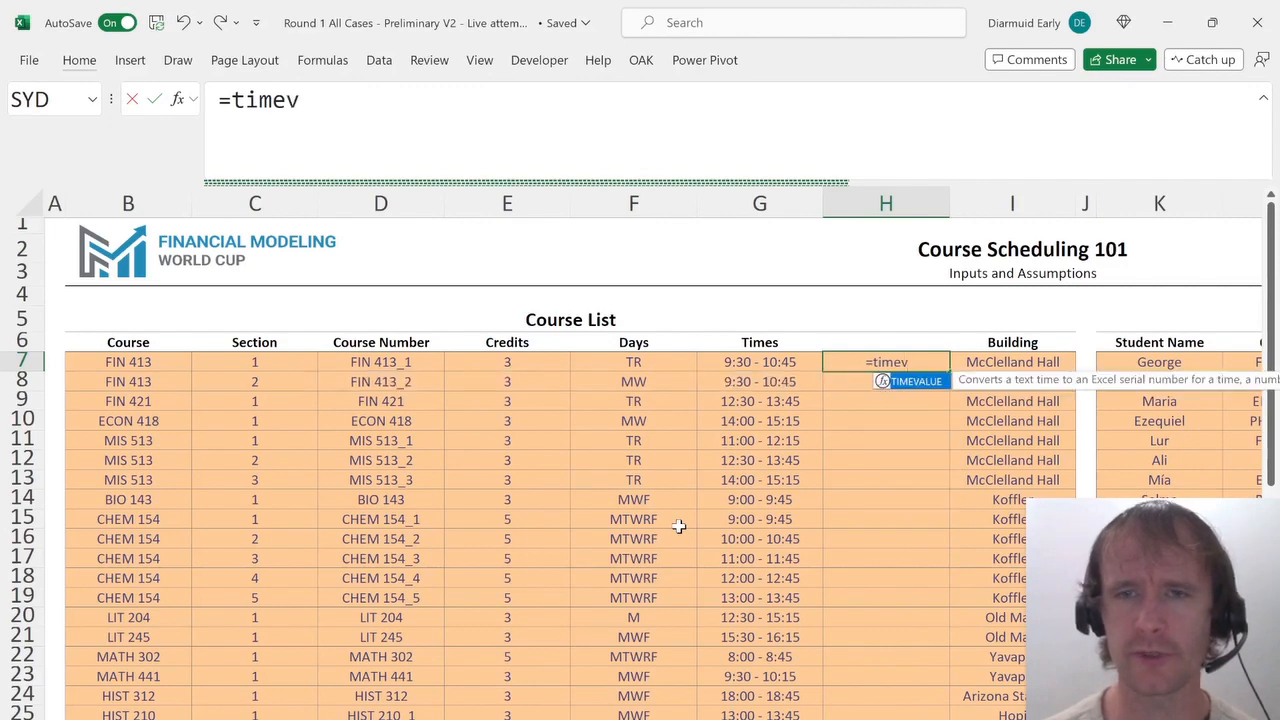
{"action": "key", "text": "Tab"}
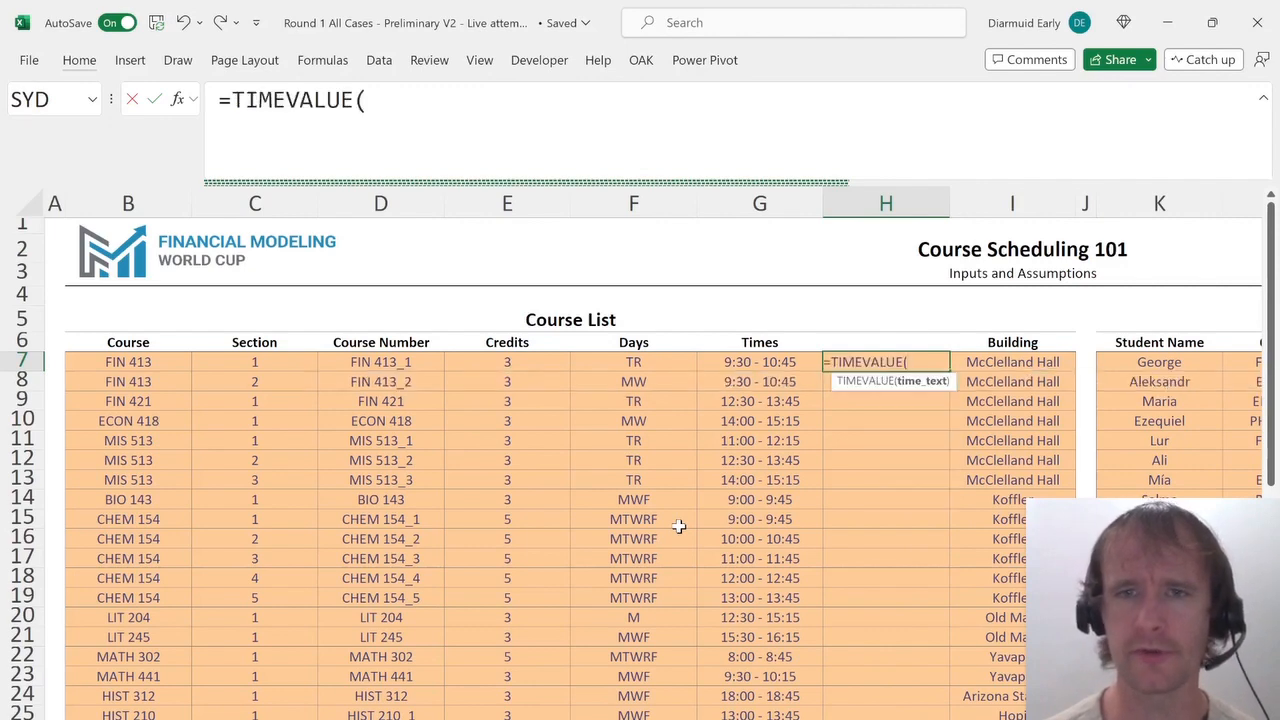
{"action": "type", "text": "text"}
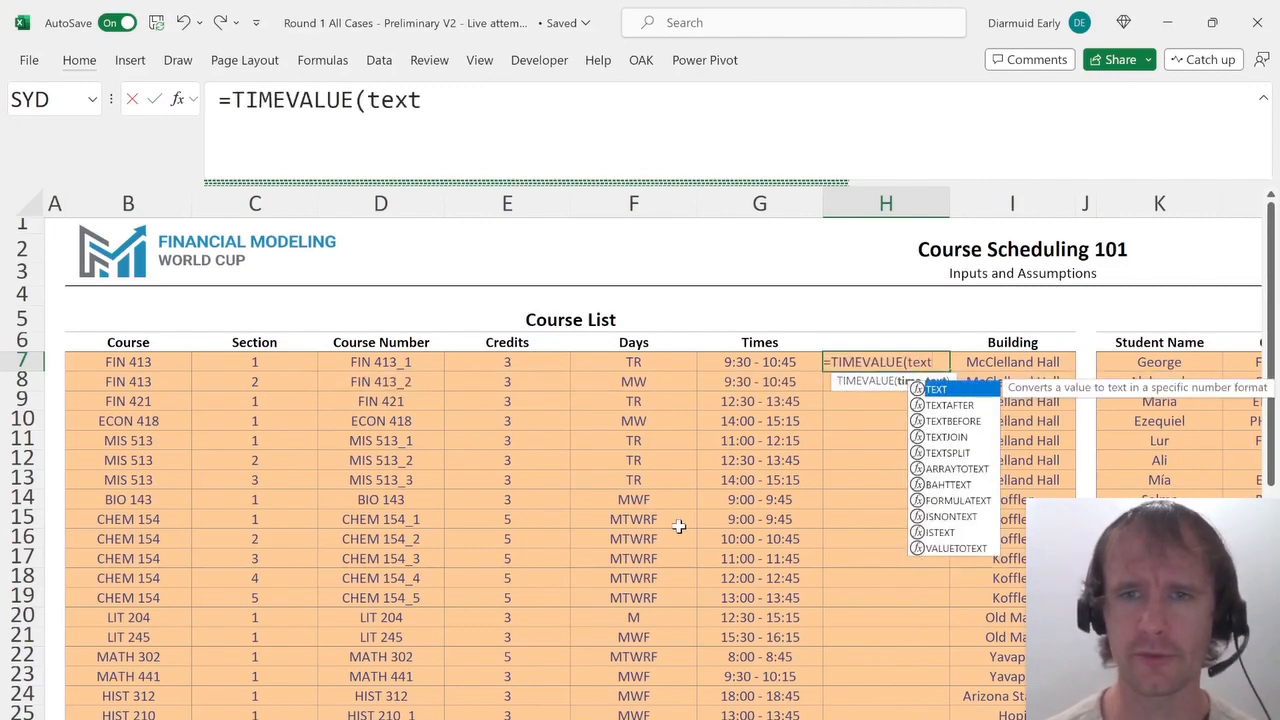
{"action": "key", "text": "Down"}
{"action": "key", "text": "Down"}
{"action": "key", "text": "Tab"}
{"action": "key", "text": "Left"}
{"action": "type", "text": ",\""}
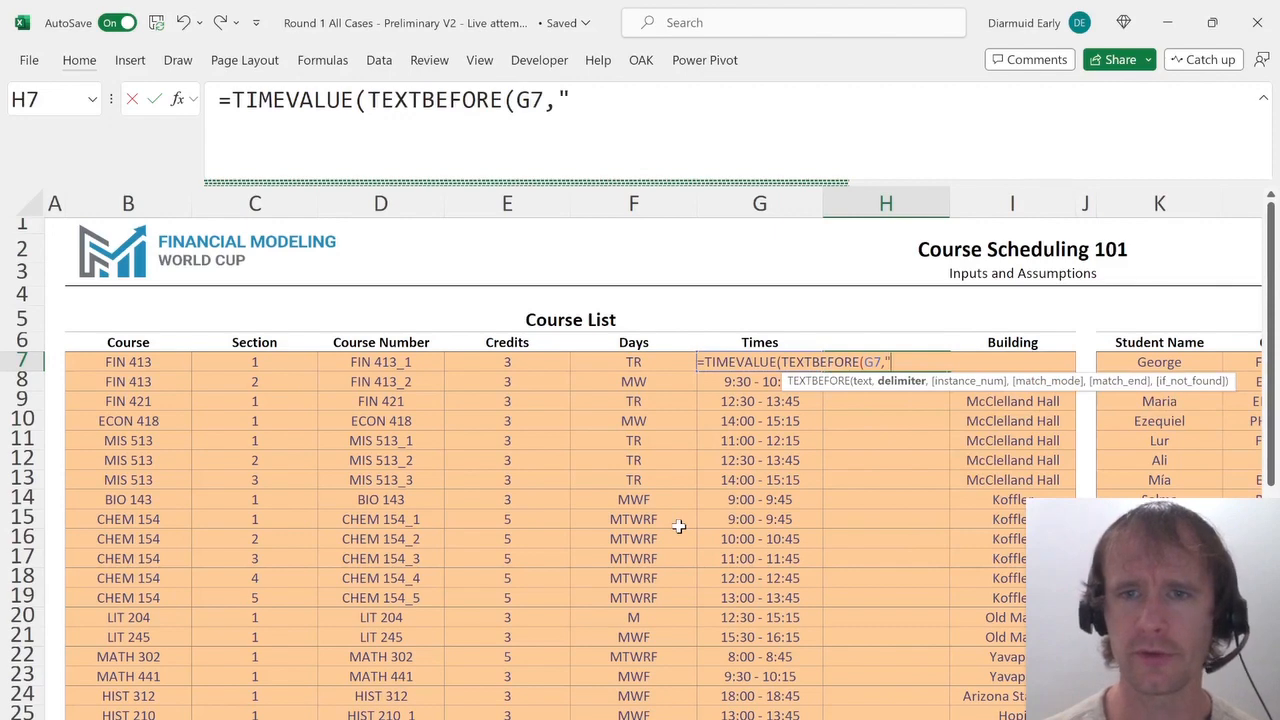
{"action": "type", "text": " \")"}
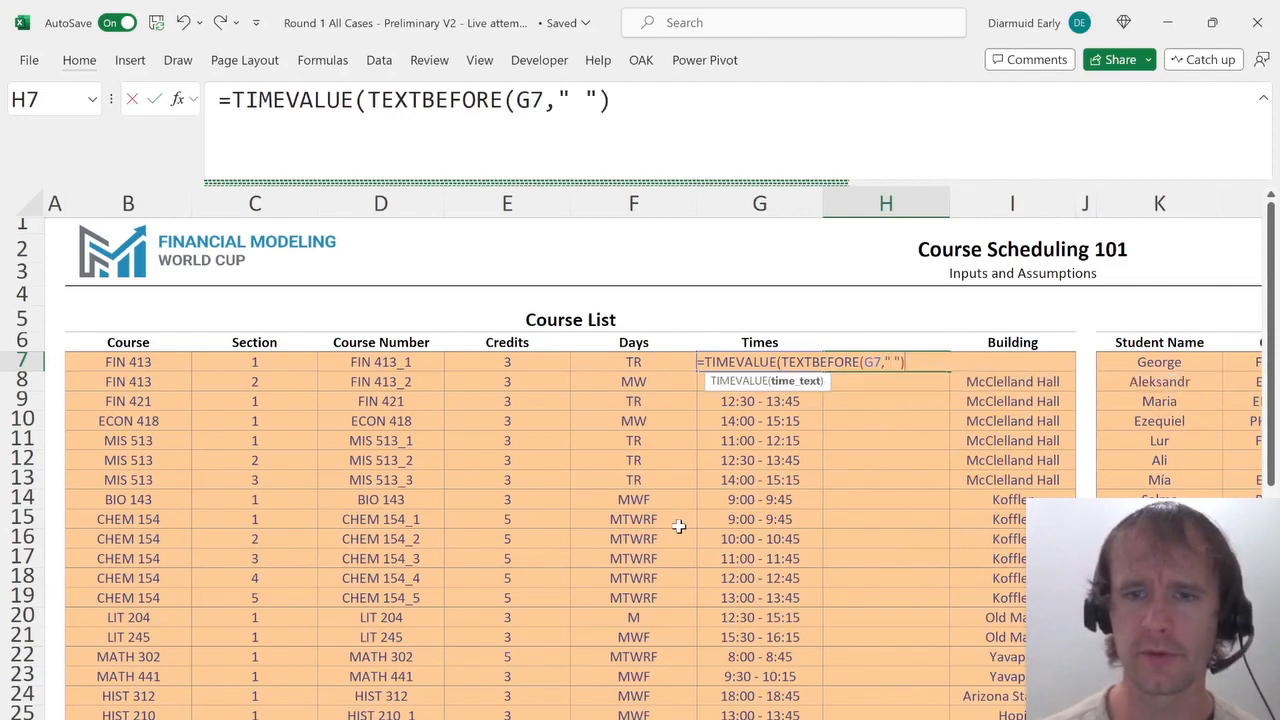
{"action": "type", "text": ")"}
{"action": "key", "text": "Return"}
Try formatting the start-time cell with the Time format, then undo the formatting.
{"action": "key", "text": "Up"}
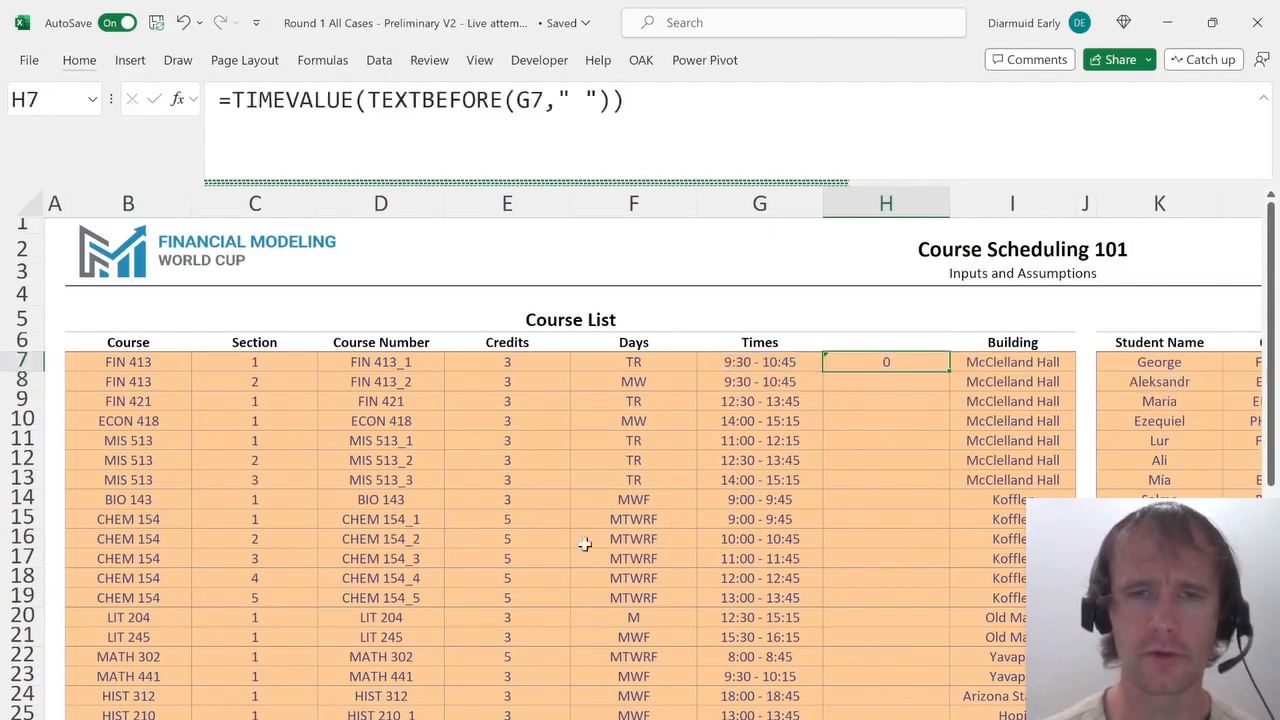
{"action": "key", "text": "ctrl+1"}
{"action": "left_click", "coordinate": [197, 291]}
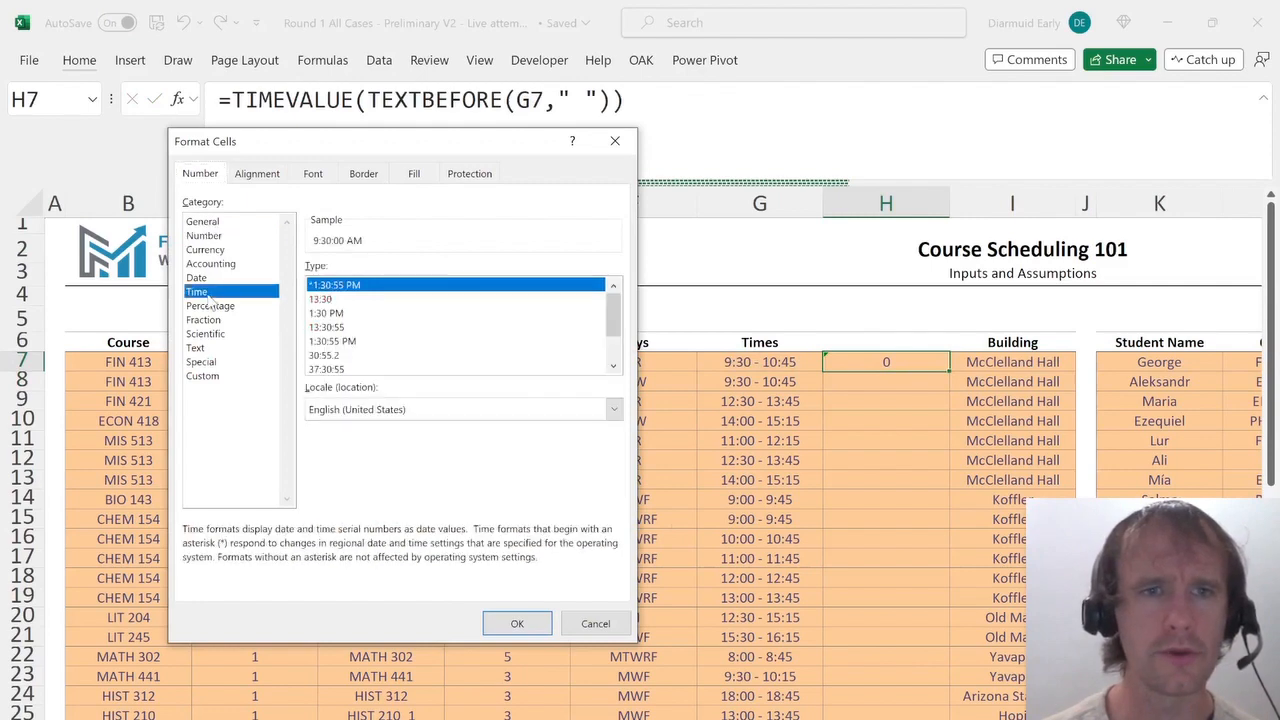
{"action": "key", "text": "Return"}
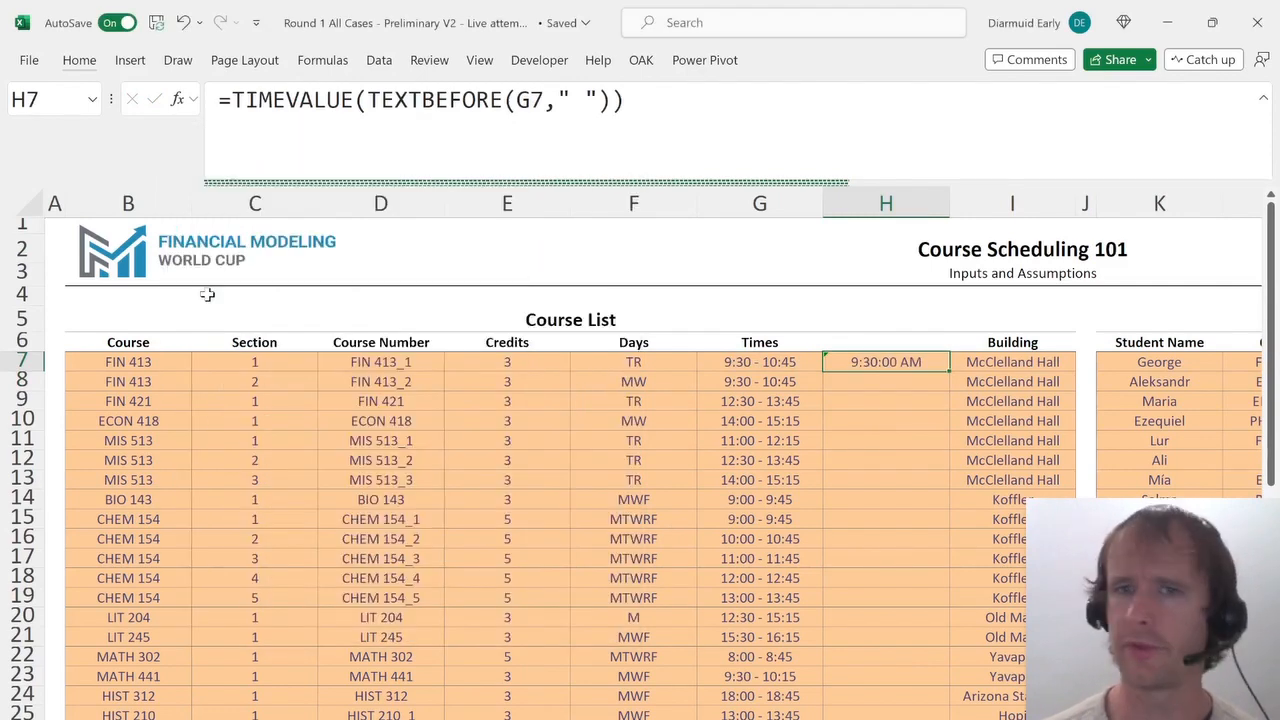
{"action": "key", "text": "ctrl+z"}
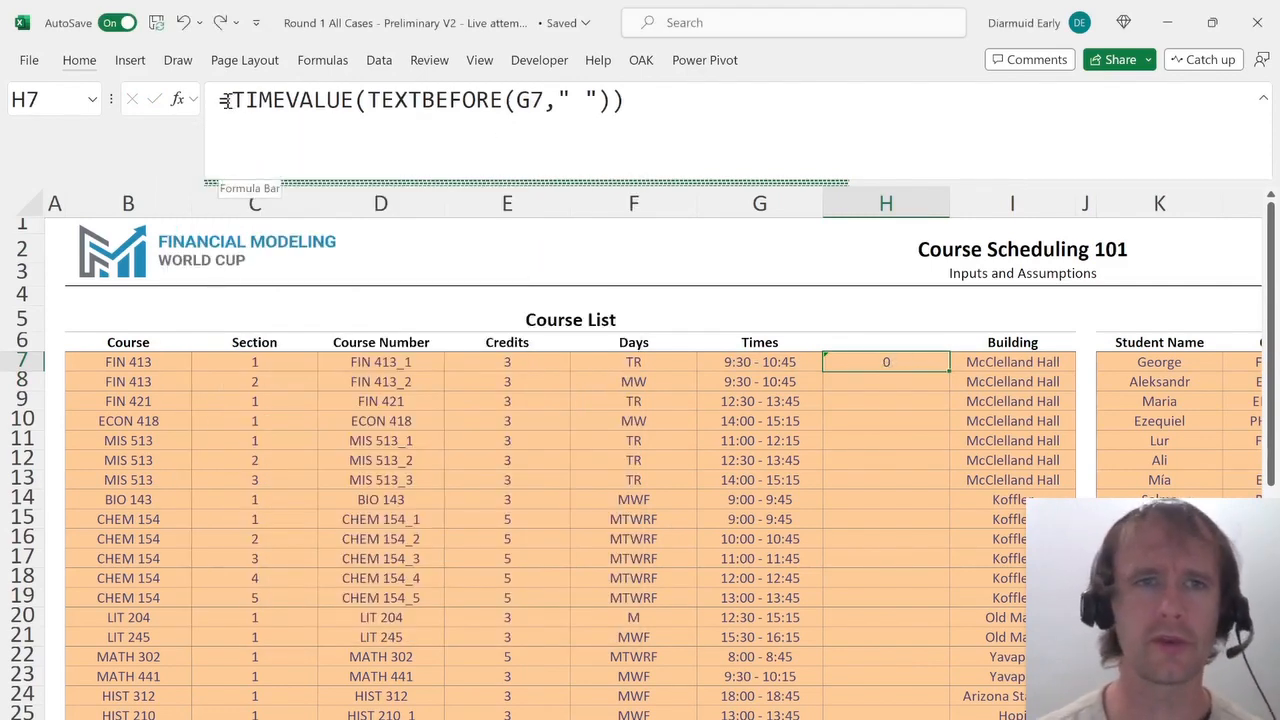
Turn the H7 formula into end time minus start time: =TIMEVALUE(TEXTAFTER(G7," ",-1))-TIMEVALUE(TEXTBEFORE(G7," ")).
{"action": "left_click", "coordinate": [694, 149]}
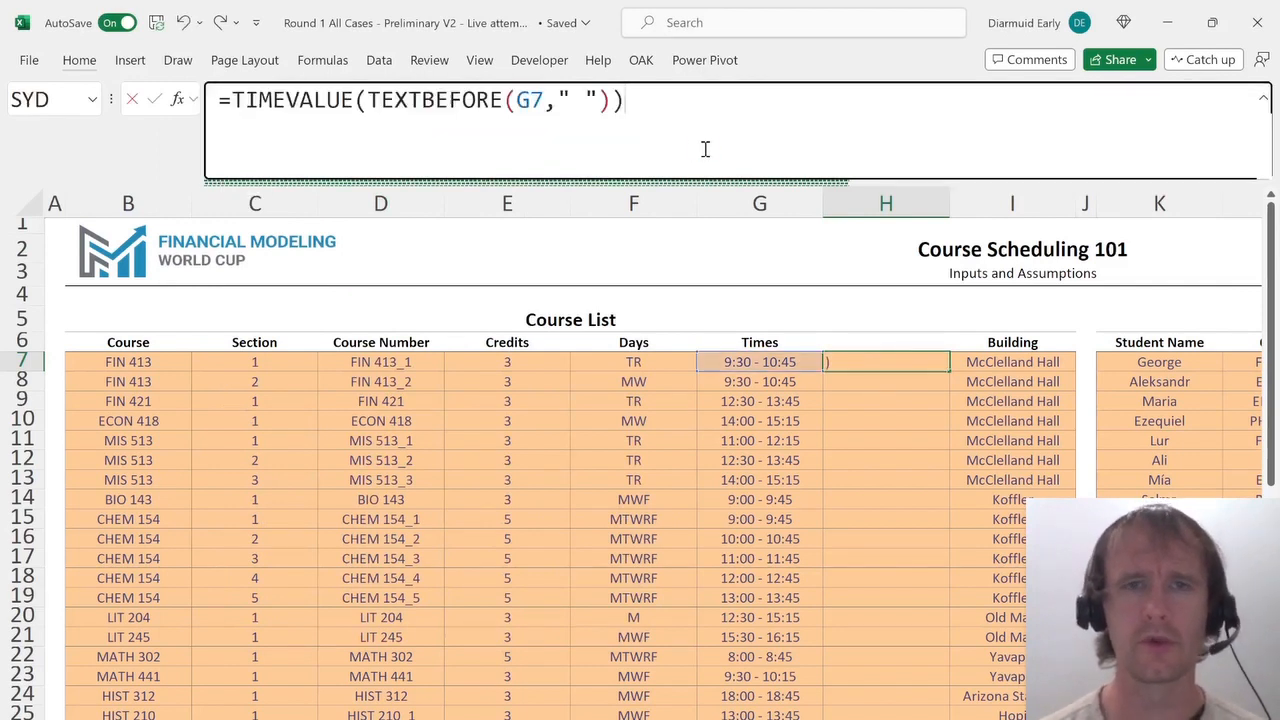
{"action": "type", "text": "-"}
{"action": "type", "text": "TIMEVALUE(TEXTBEFORE(G7,\" \"))"}
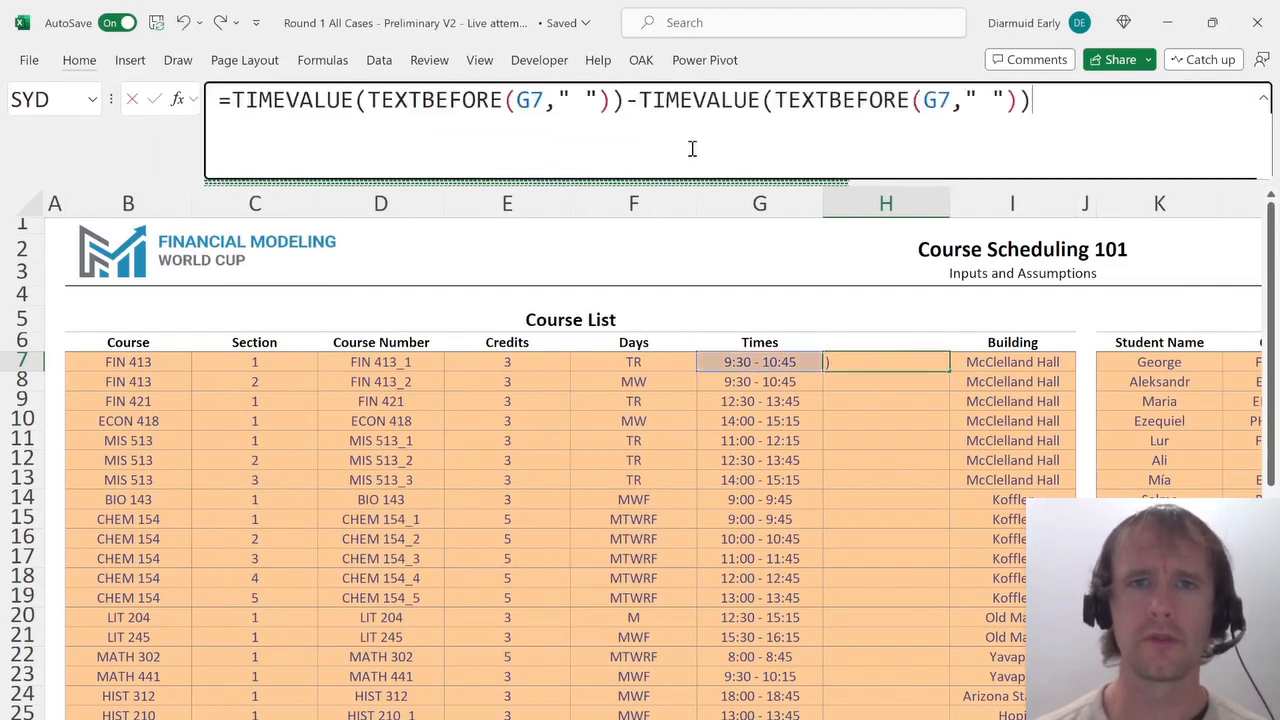
{"action": "left_click", "coordinate": [432, 101]}
{"action": "key", "text": "ctrl+shift+Right"}
{"action": "type", "text": "AFTER"}
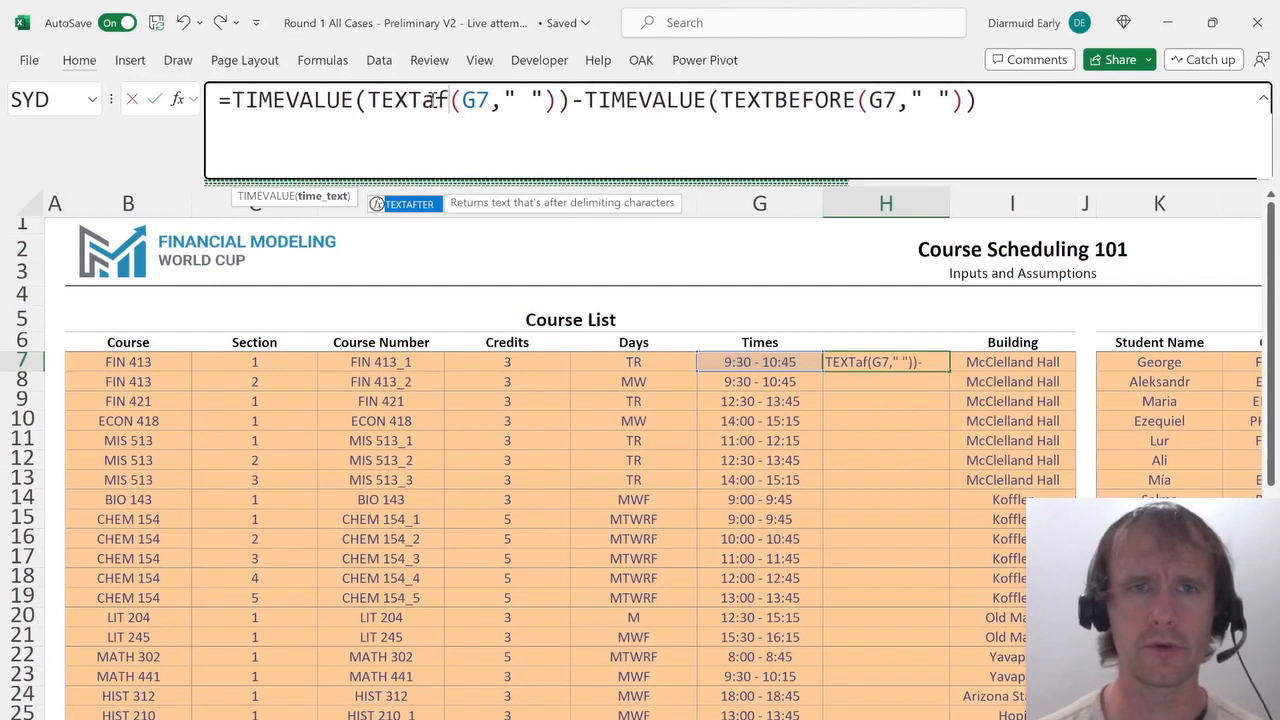
{"action": "left_click", "coordinate": [583, 101]}
{"action": "type", "text": ",-1"}
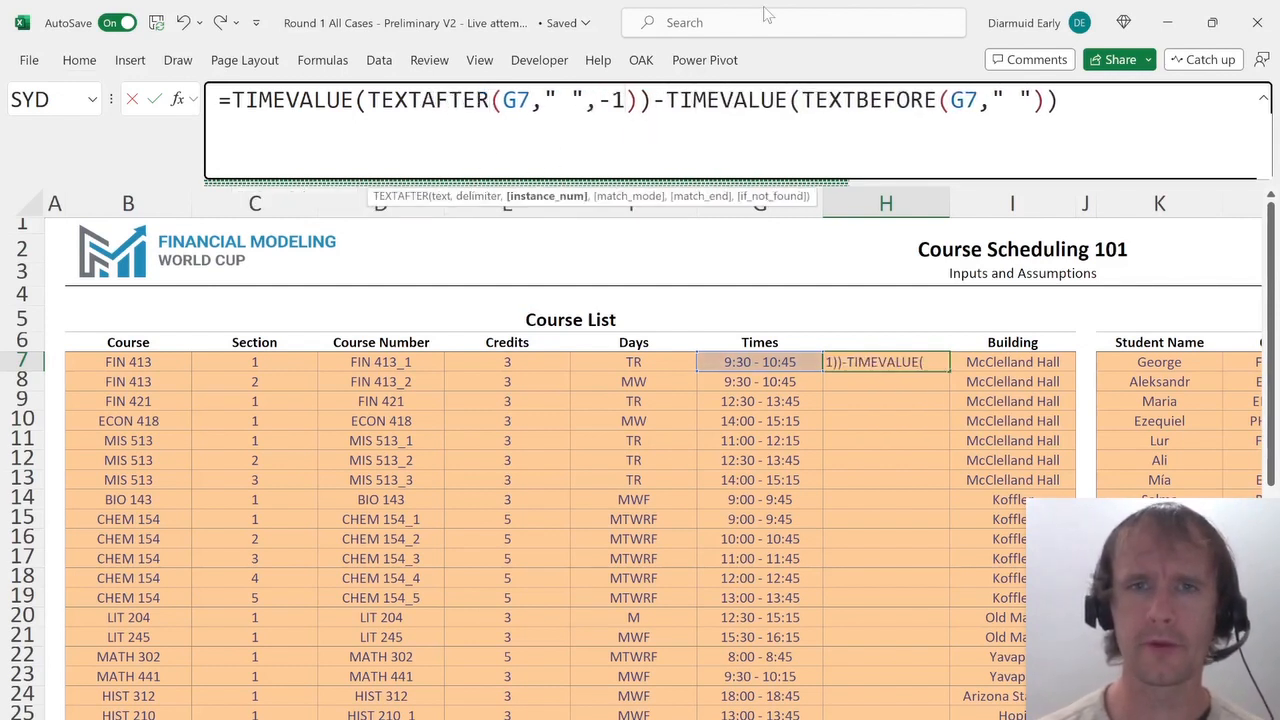
{"action": "key", "text": "Return"}
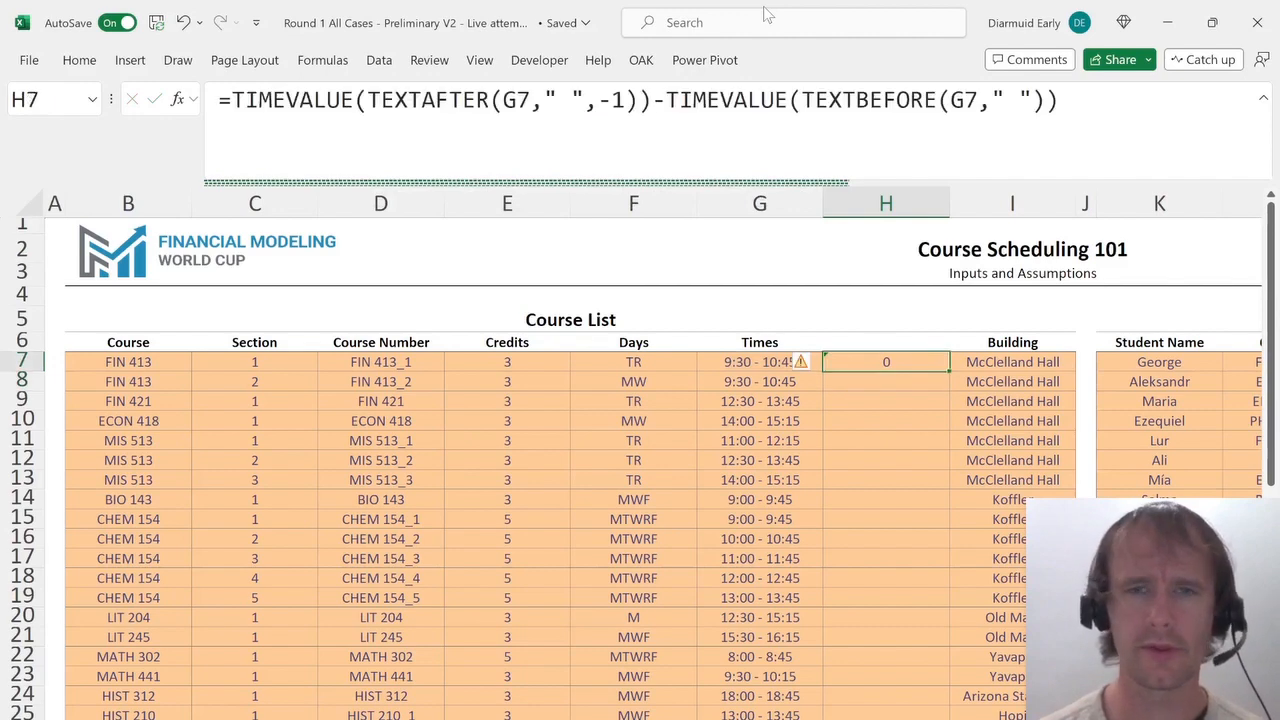
{"action": "key", "text": "ctrl+1"}
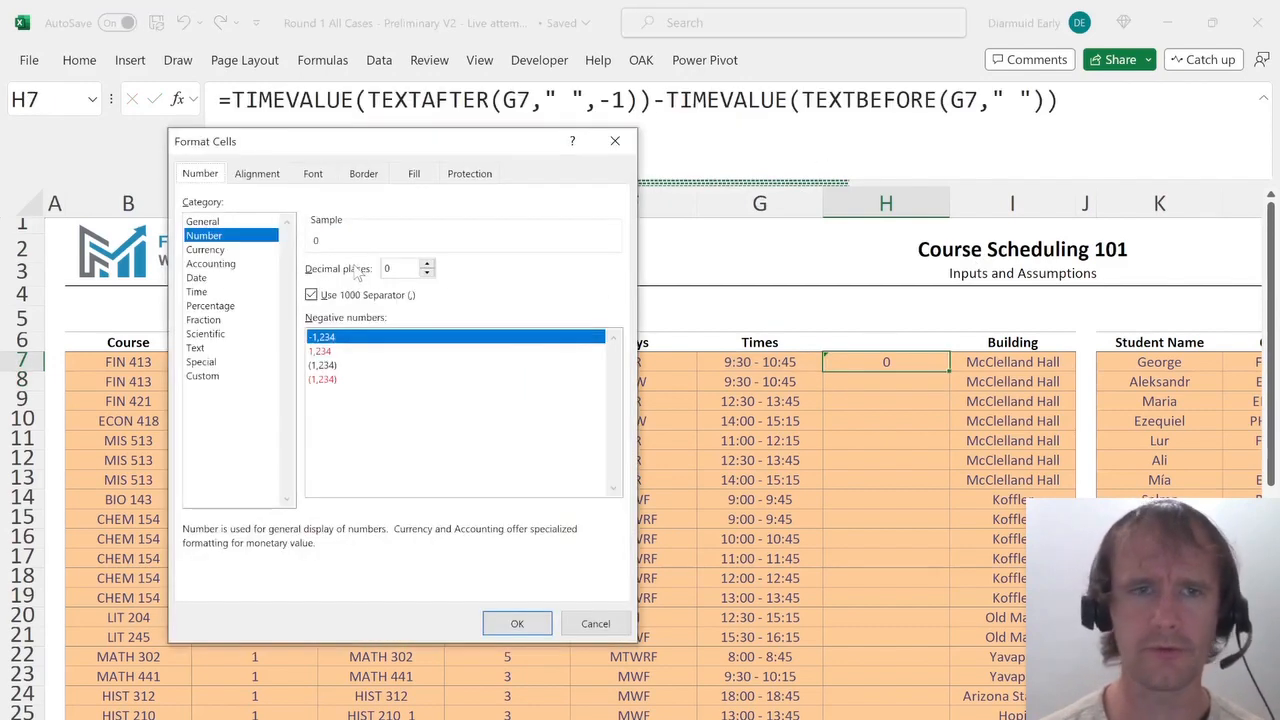
{"action": "left_click", "coordinate": [202, 292]}
{"action": "key", "text": "Escape"}
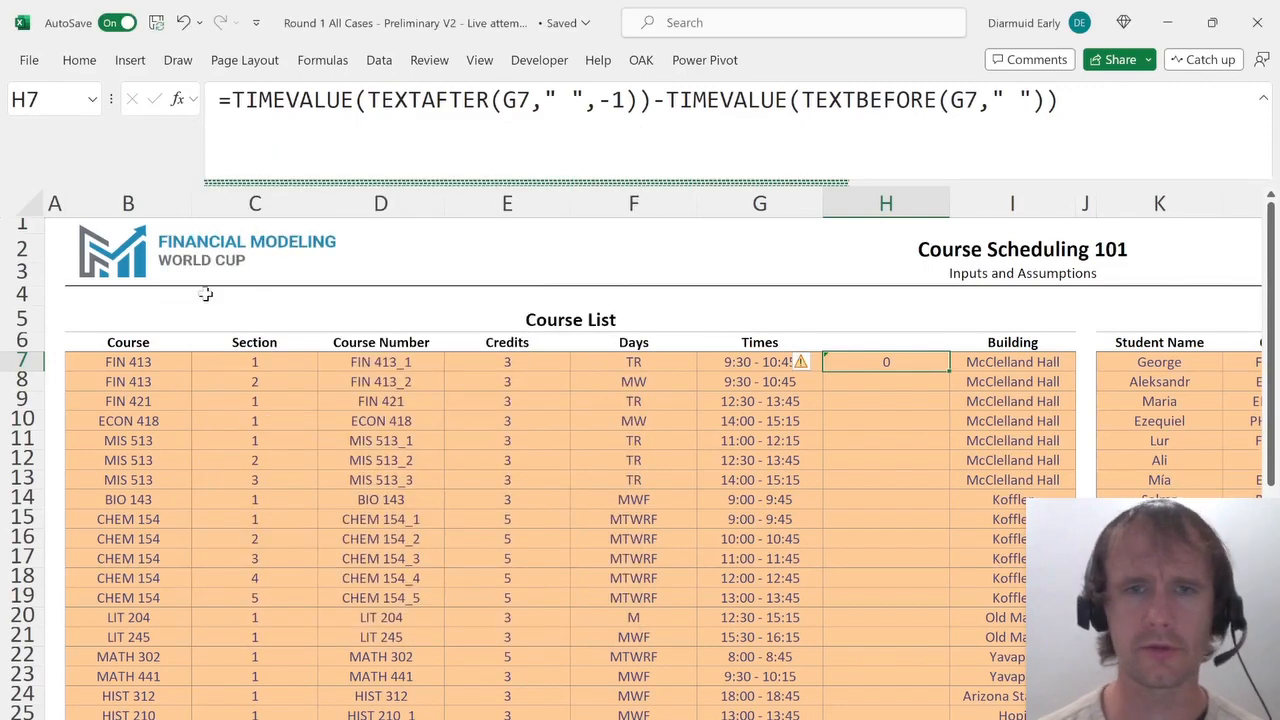
Wrap the duration formula in parentheses and multiply it by 24 to get hours.
{"action": "left_click", "coordinate": [221, 99]}
{"action": "type", "text": "("}
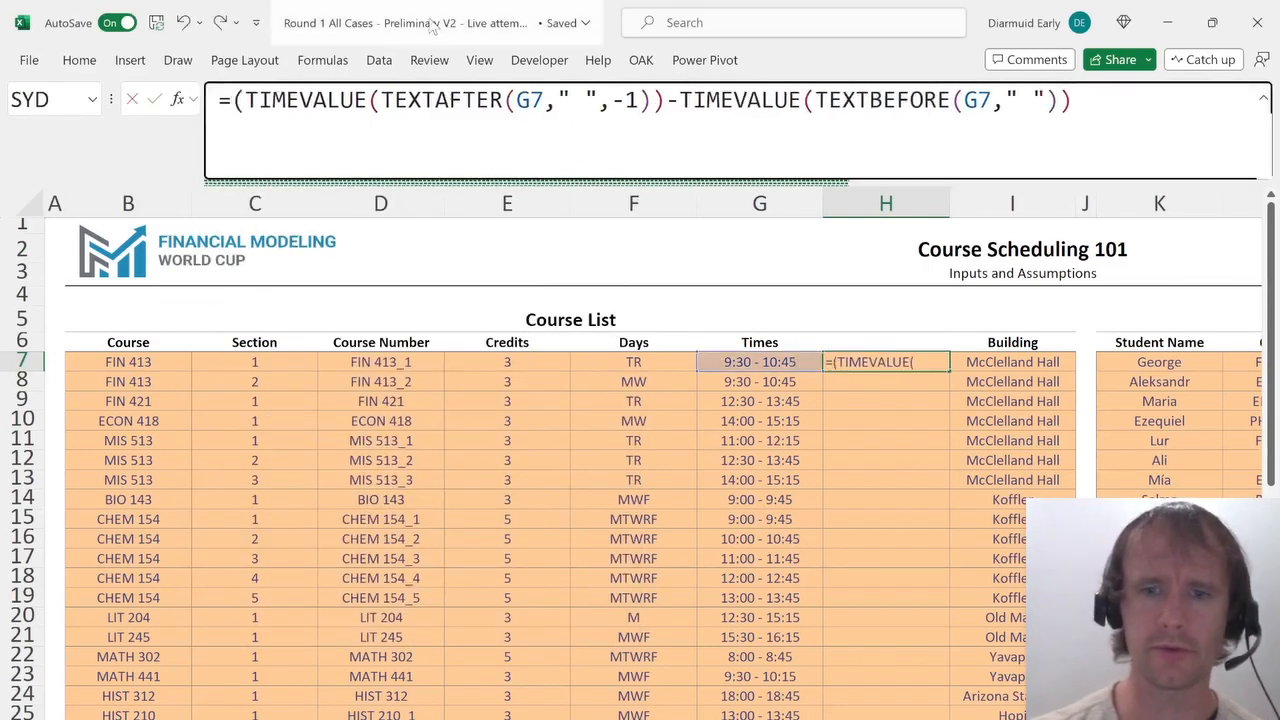
{"action": "key", "text": "End"}
{"action": "type", "text": ")*24"}
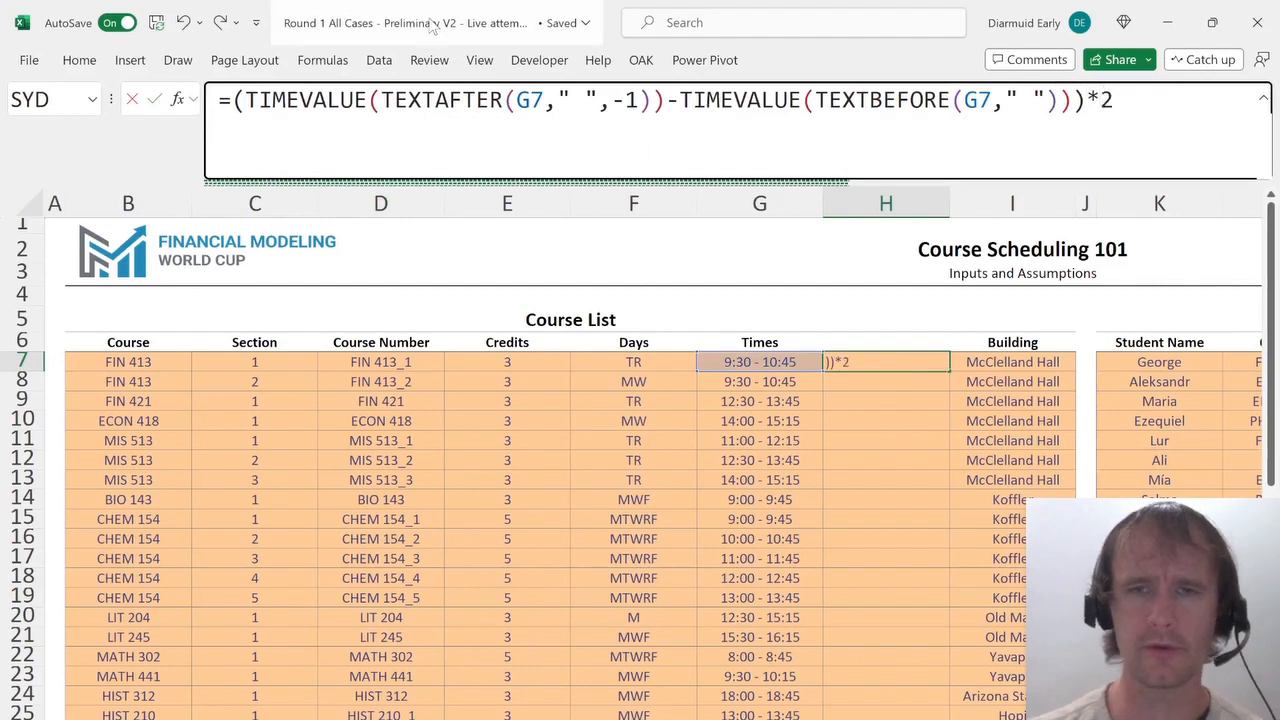
{"action": "key", "text": "Return"}
Apply the Number format to the duration cell and title the new column Hours.
{"action": "key", "text": "Up"}
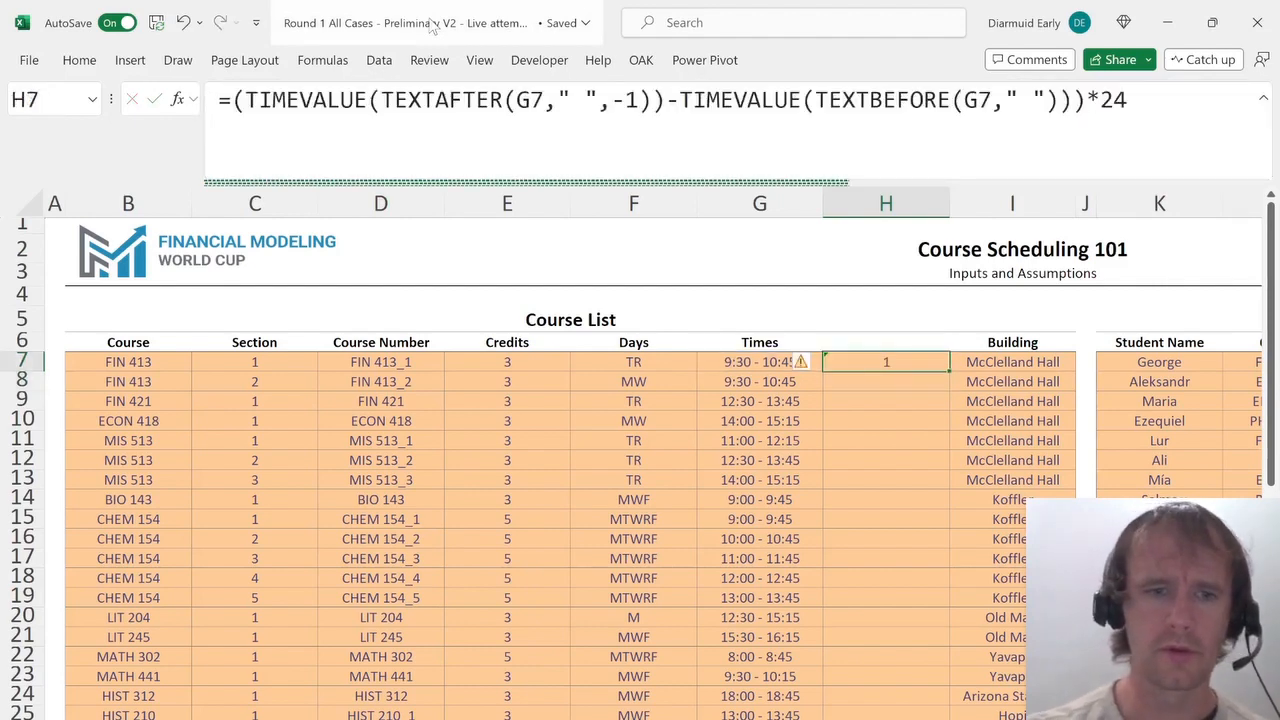
{"action": "key", "text": "ctrl+shift+1"}
{"action": "key", "text": "Up"}
{"action": "type", "text": "Hours"}
{"action": "key", "text": "Return"}
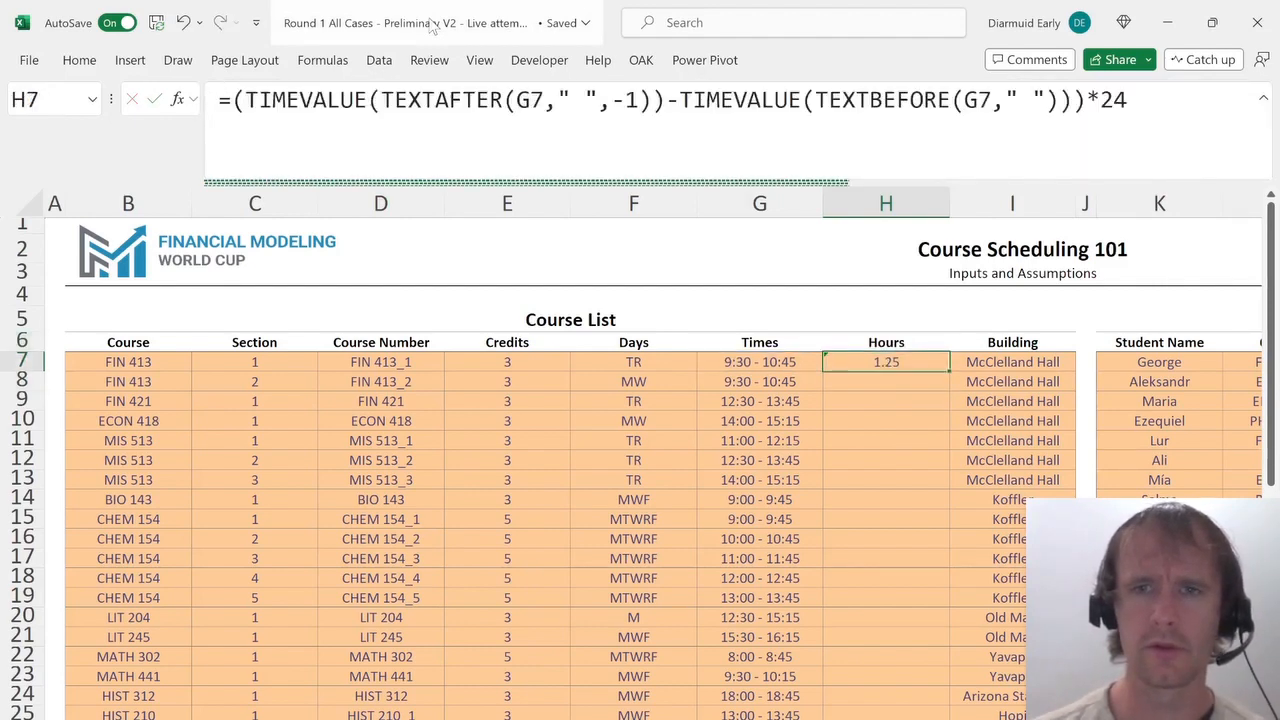
Fill the Hours formula down through all course rows of the Course List.
{"action": "key", "text": "Left"}
{"action": "key", "text": "Down"}
{"action": "key", "text": "ctrl+Down"}
{"action": "key", "text": "Right"}
{"action": "key", "text": "ctrl+shift+Up"}
{"action": "key", "text": "ctrl+d"}
{"action": "key", "text": "ctrl+Up"}
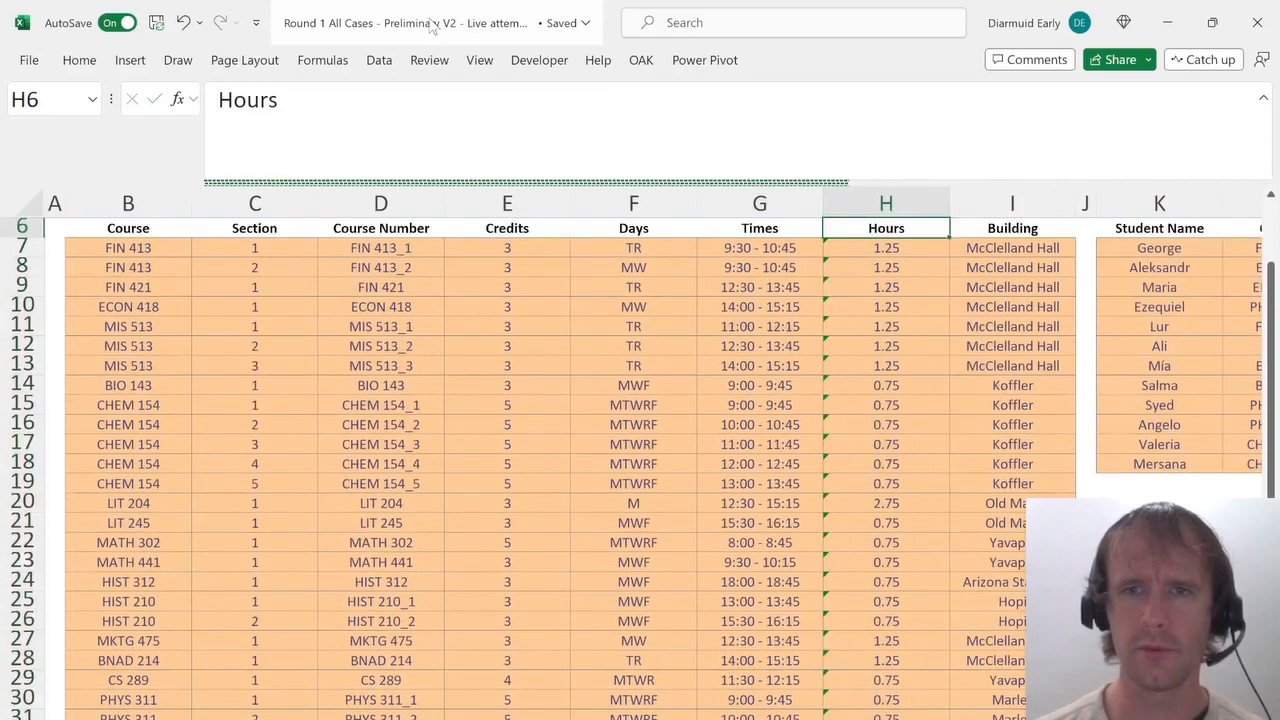
Turn on AutoFilter for the Course List headers.
{"action": "key", "text": "Down"}
{"action": "key", "text": "ctrl+shift+Down"}
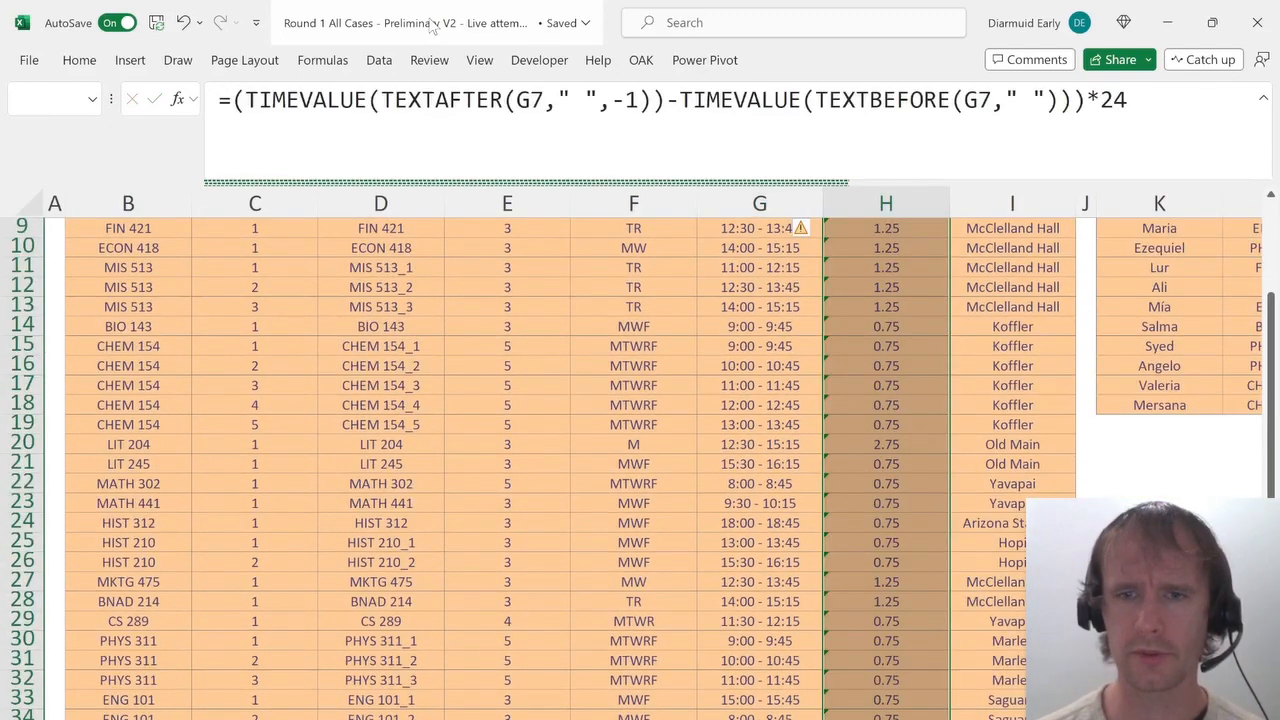
{"action": "key", "text": "Up"}
{"action": "key", "text": "alt+d"}
{"action": "key", "text": "f"}
{"action": "key", "text": "f"}
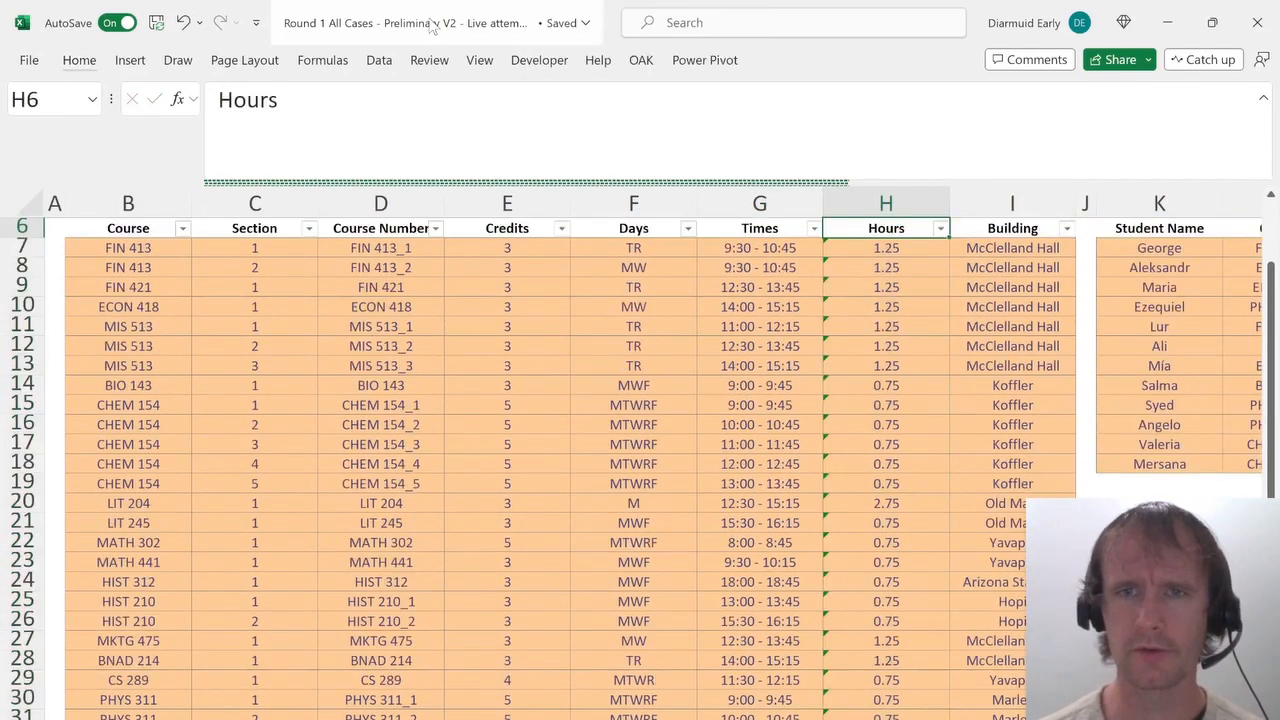
Filter the Hours column to show only the 2.75 value.
{"action": "key", "text": "alt+Down"}
{"action": "key", "text": "Down"}
{"action": "key", "text": "Down"}
{"action": "key", "text": "Down"}
{"action": "key", "text": "Down"}
{"action": "key", "text": "Down"}
{"action": "key", "text": "Down"}
{"action": "key", "text": "Down"}
{"action": "key", "text": "Down"}
{"action": "key", "text": "Down"}
{"action": "key", "text": "Down"}
{"action": "key", "text": "Up"}
{"action": "key", "text": "space"}
{"action": "key", "text": "Down"}
{"action": "key", "text": "space"}
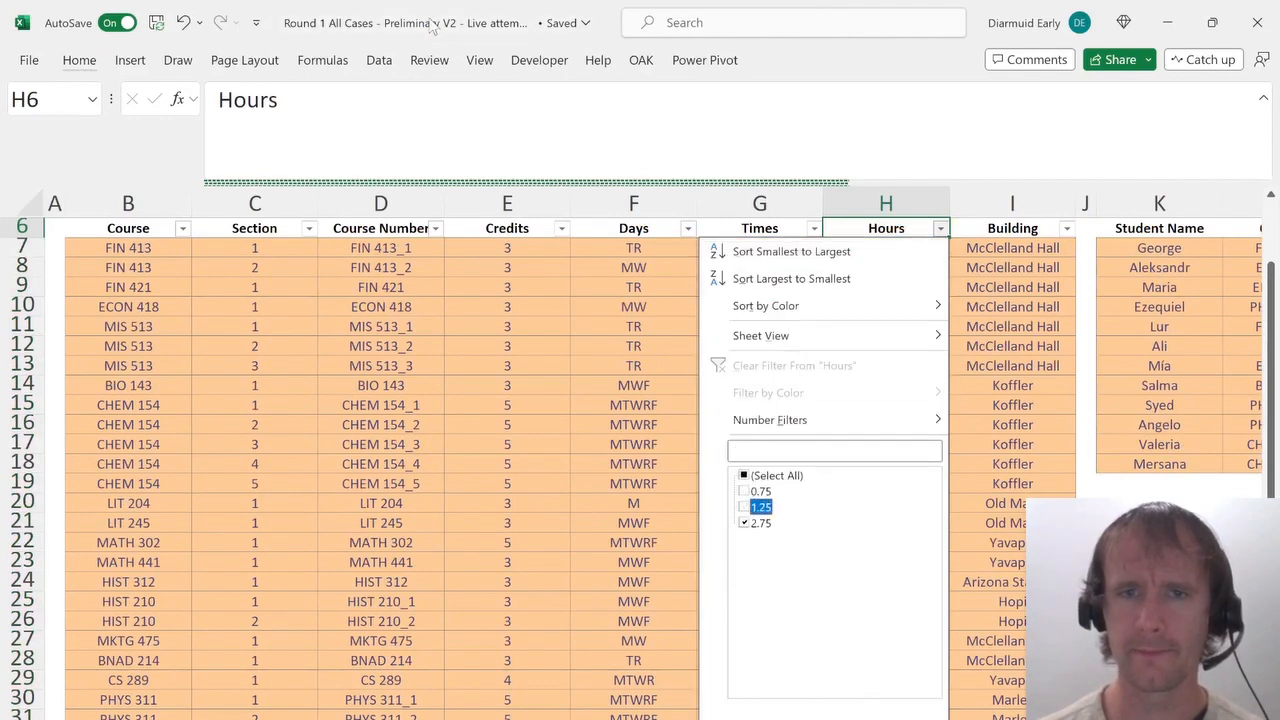
{"action": "key", "text": "Return"}
{"action": "key", "text": "Down"}
{"action": "key", "text": "Up"}
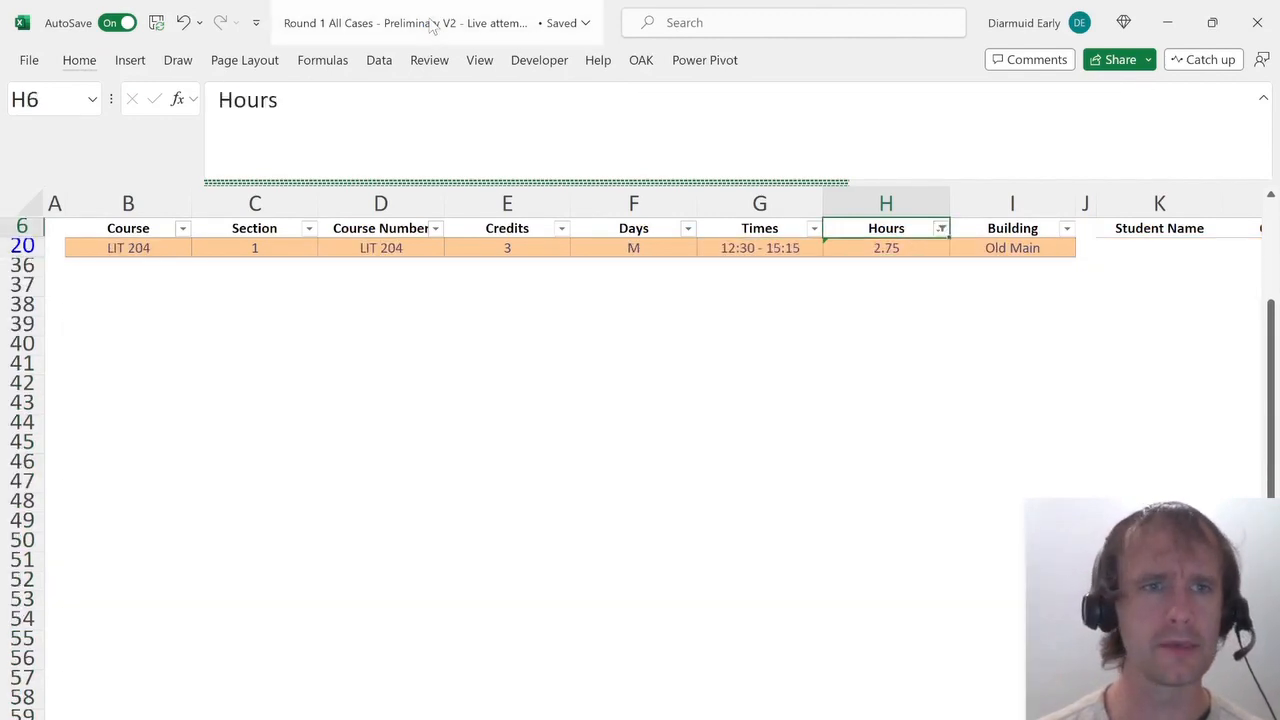
Show all rows again by clearing the Hours filter.
{"action": "key", "text": "alt+d"}
{"action": "key", "text": "f"}
{"action": "key", "text": "s"}
On the answer sheet, select LIT 204 as the answer to question 1.
{"action": "key", "text": "ctrl+Page_Up"}
{"action": "key", "text": "ctrl+Page_Up"}
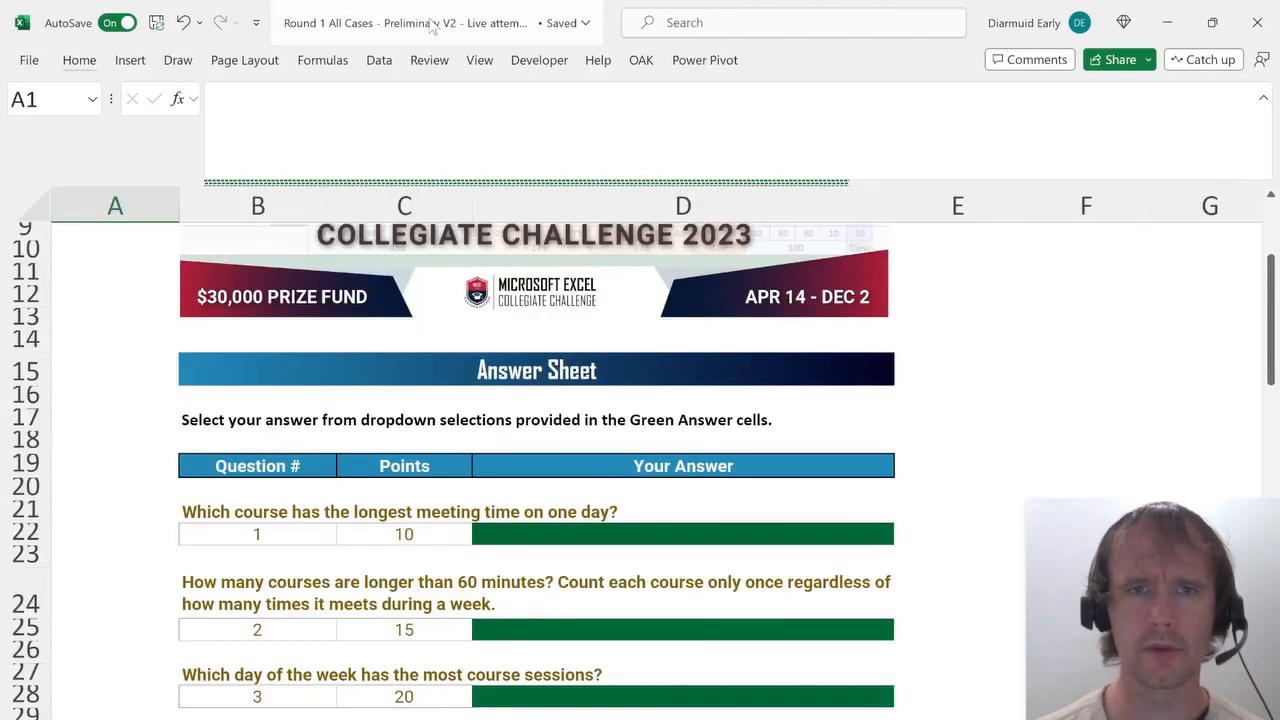
{"action": "key", "text": "Down"}
{"action": "scroll", "coordinate": [386, 409], "scroll_direction": "down", "scroll_amount": 3}
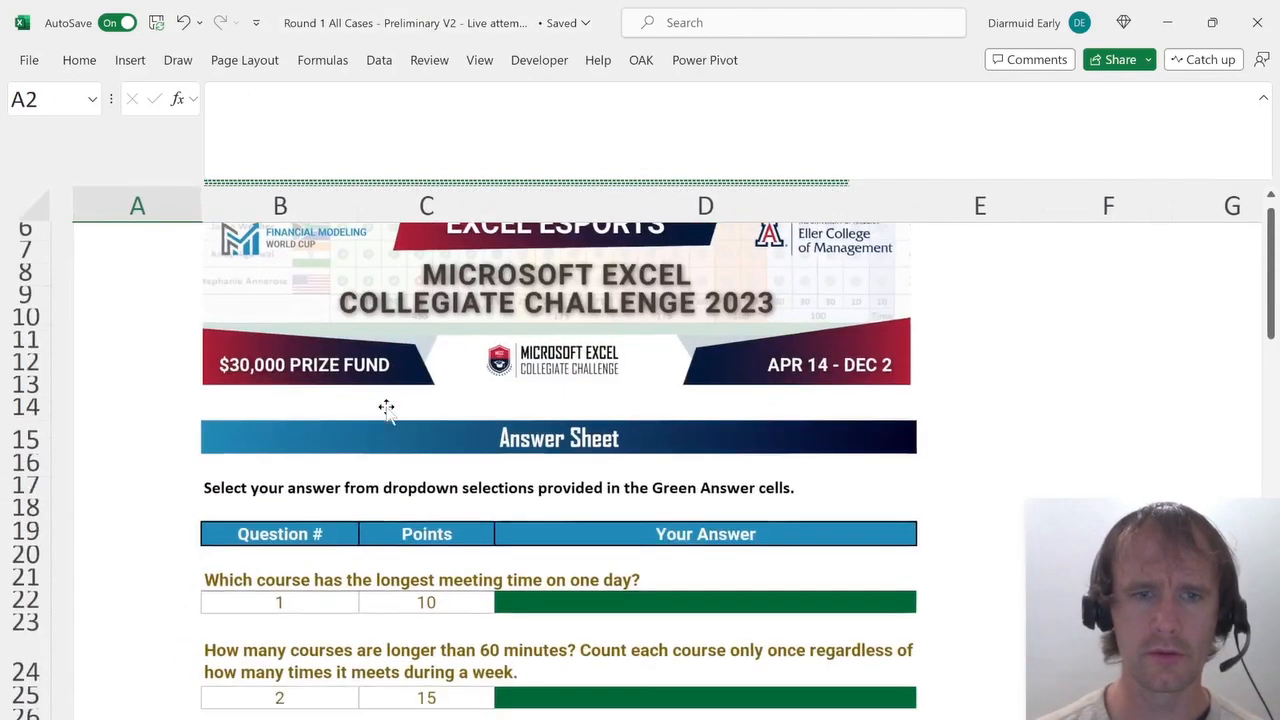
{"action": "left_click", "coordinate": [580, 510]}
{"action": "key", "text": "alt+Down"}
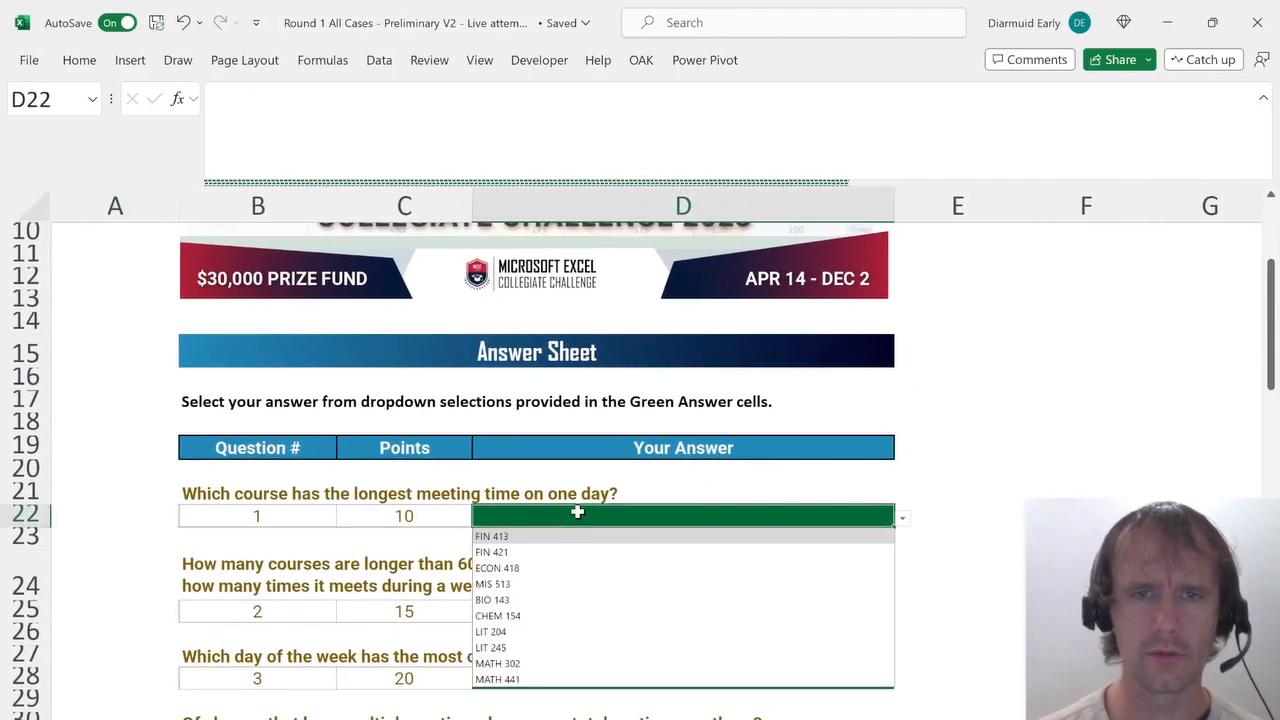
{"action": "key", "text": "Down"}
{"action": "key", "text": "Down"}
{"action": "key", "text": "Down"}
{"action": "key", "text": "Down"}
{"action": "key", "text": "Down"}
{"action": "key", "text": "Down"}
{"action": "key", "text": "Return"}
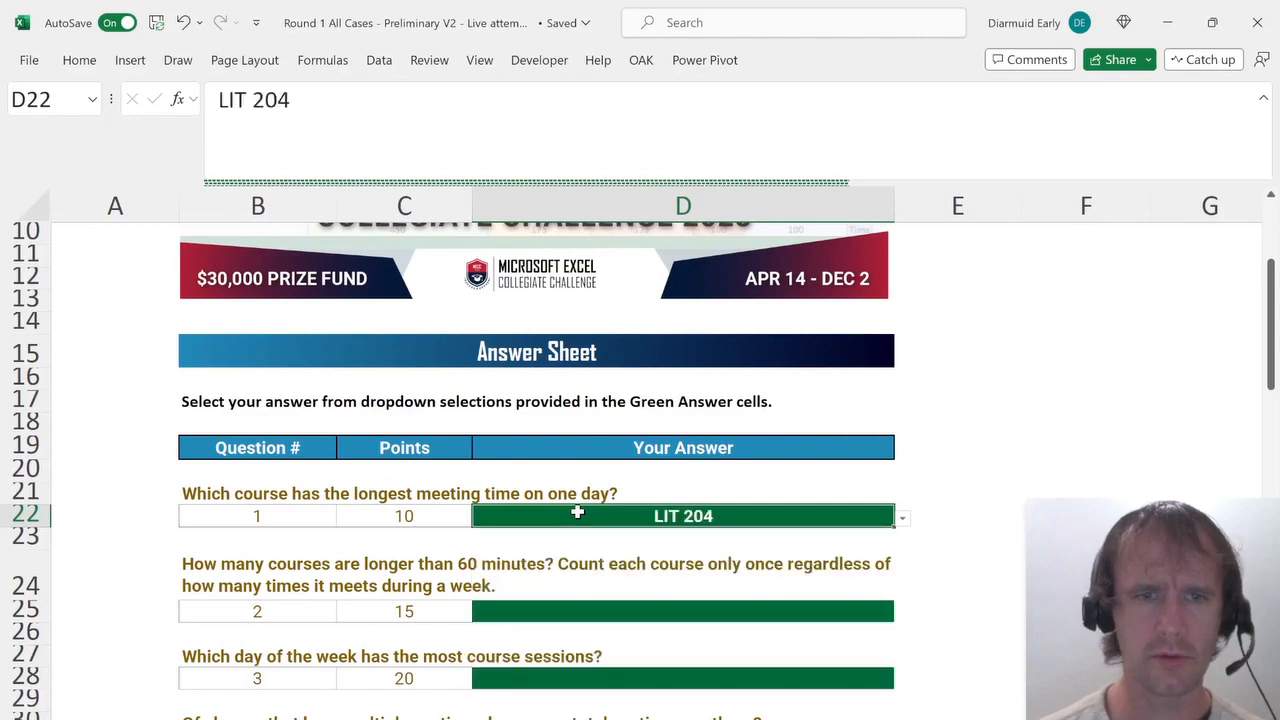
Filter the Hours column to exclude 0.75 and select the visible hours cells to count them.
{"action": "key", "text": "Down"}
{"action": "key", "text": "Down"}
{"action": "key", "text": "Down"}
{"action": "key", "text": "Down"}
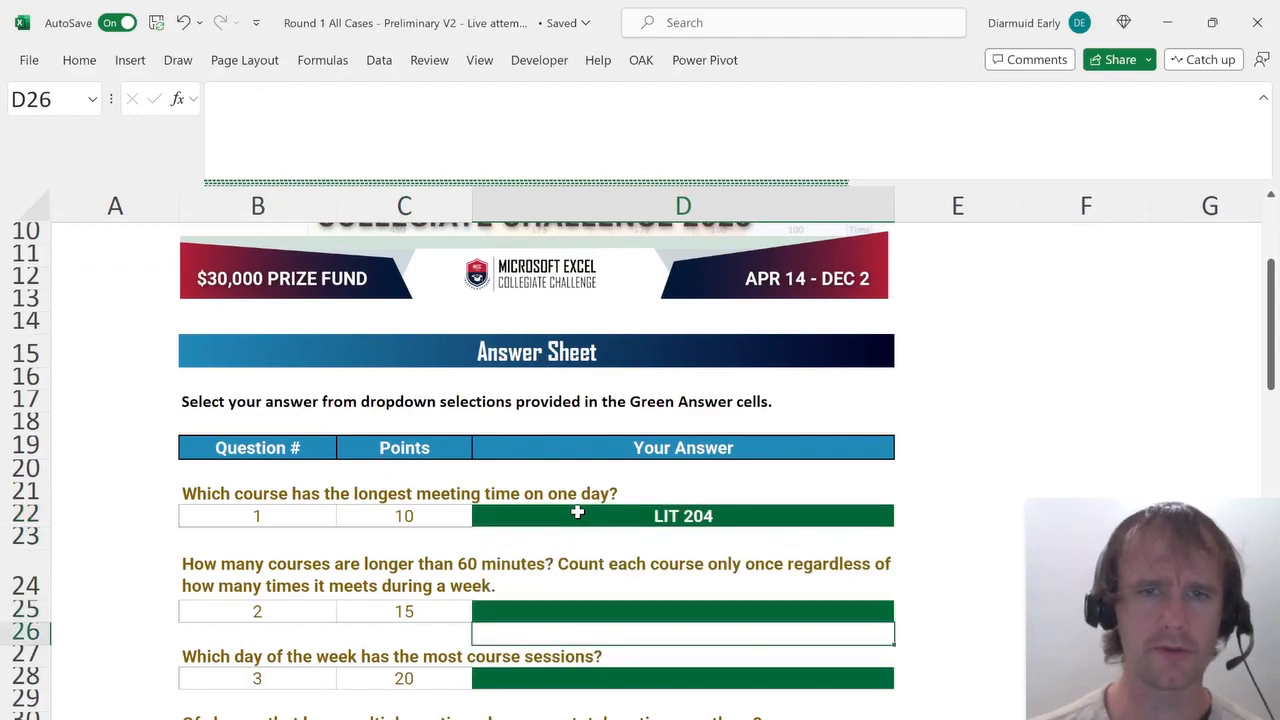
{"action": "key", "text": "Up"}
{"action": "key", "text": "ctrl+Page_Down"}
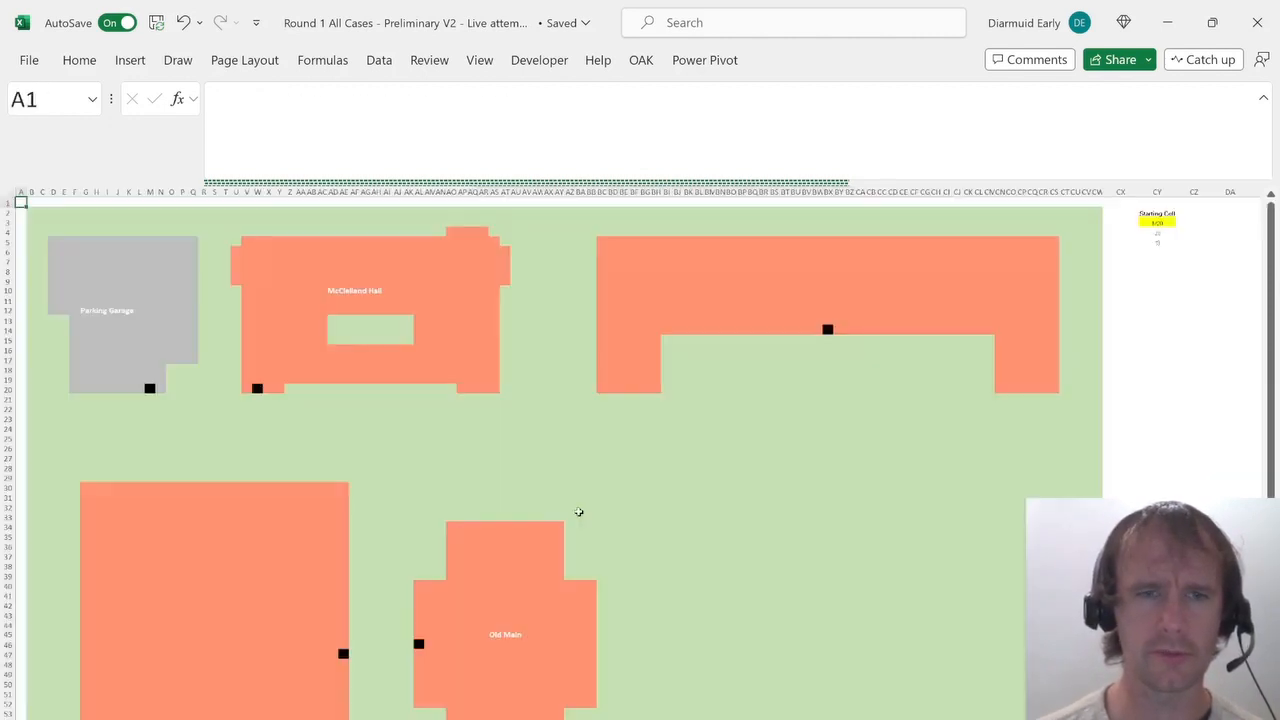
{"action": "key", "text": "ctrl+Page_Down"}
{"action": "key", "text": "Up"}
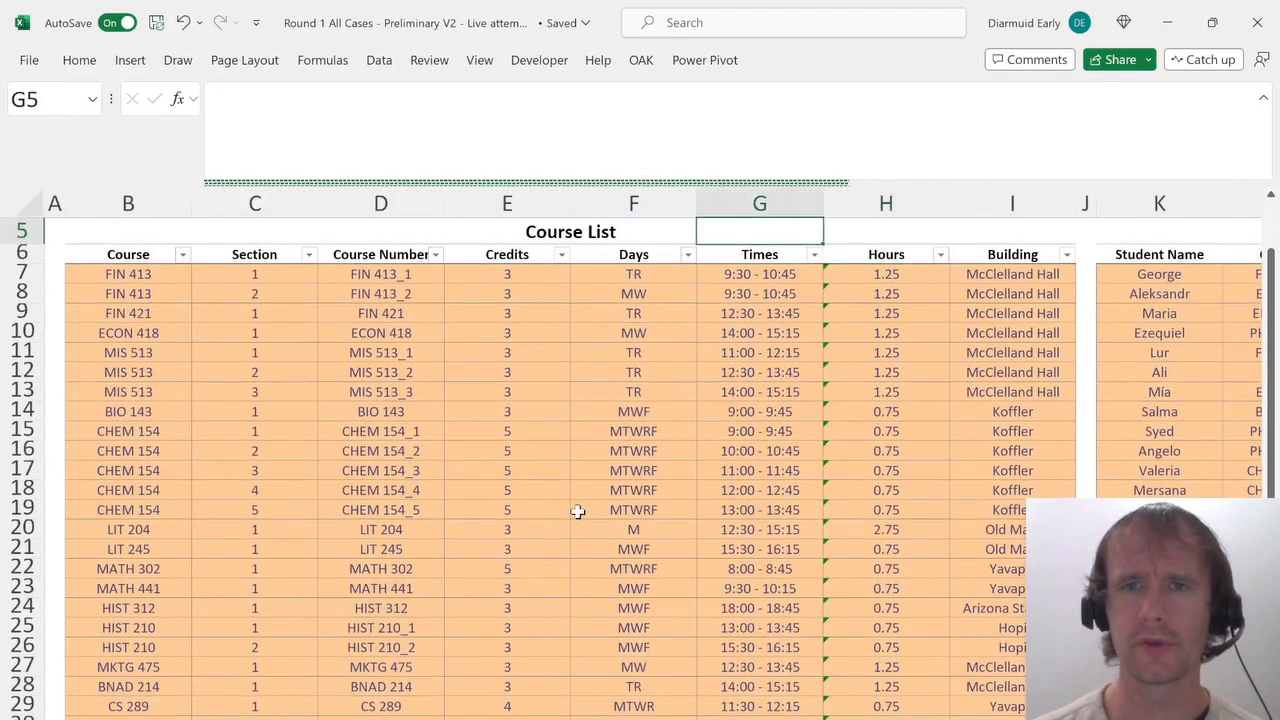
{"action": "key", "text": "Down"}
{"action": "key", "text": "alt+Down"}
{"action": "key", "text": "space"}
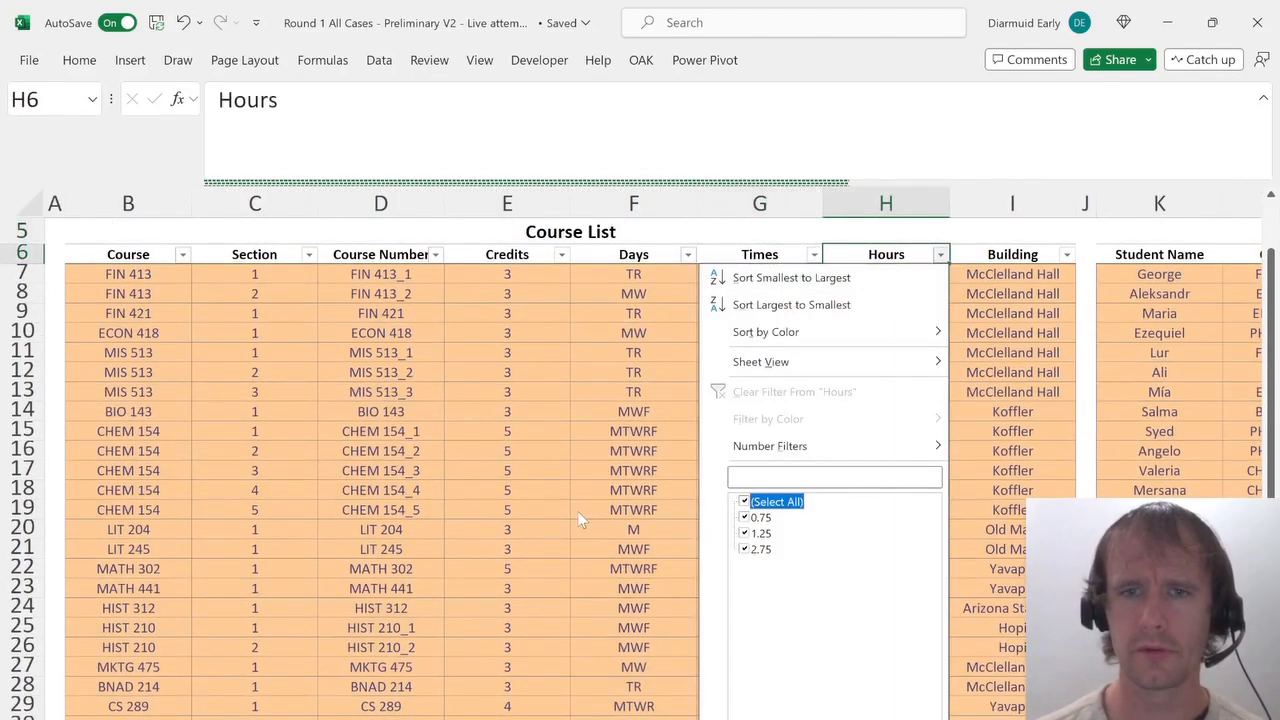
{"action": "key", "text": "Return"}
{"action": "key", "text": "Down"}
{"action": "key", "text": "ctrl+shift+Down"}
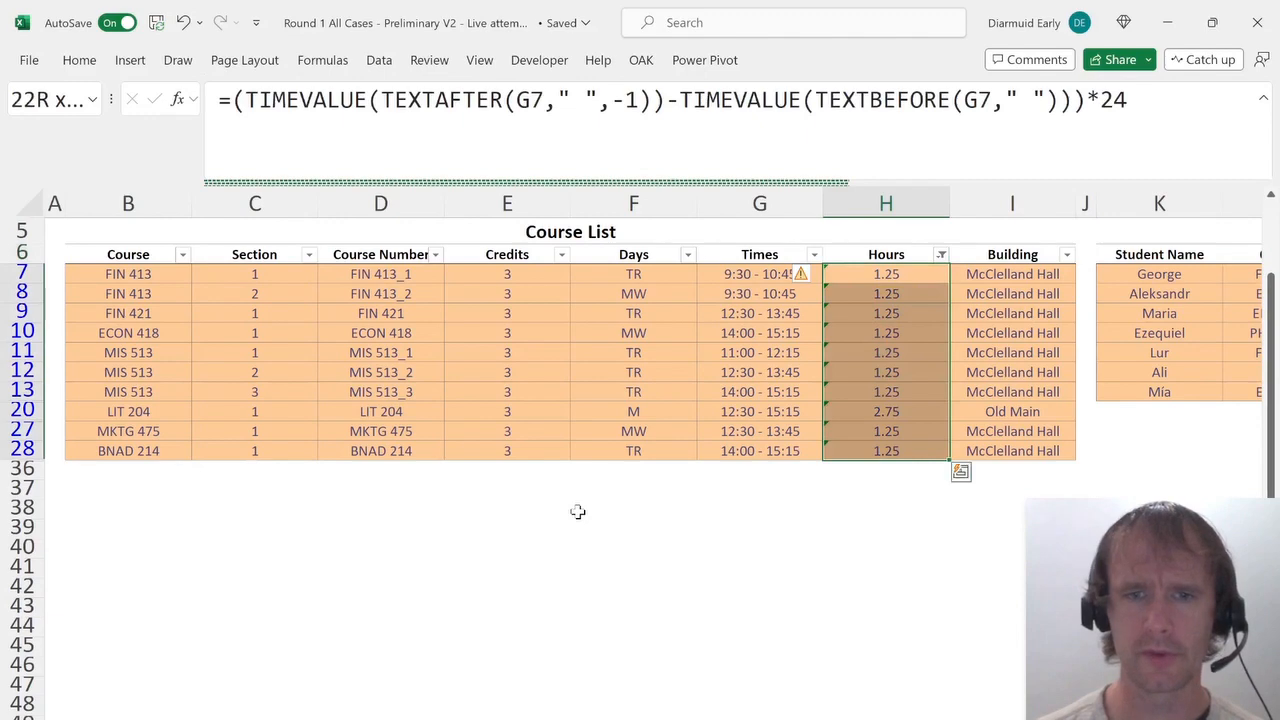
On the answer sheet, select 10 as the answer to question 2.
{"action": "key", "text": "ctrl+Page_Up"}
{"action": "key", "text": "ctrl+Page_Up"}
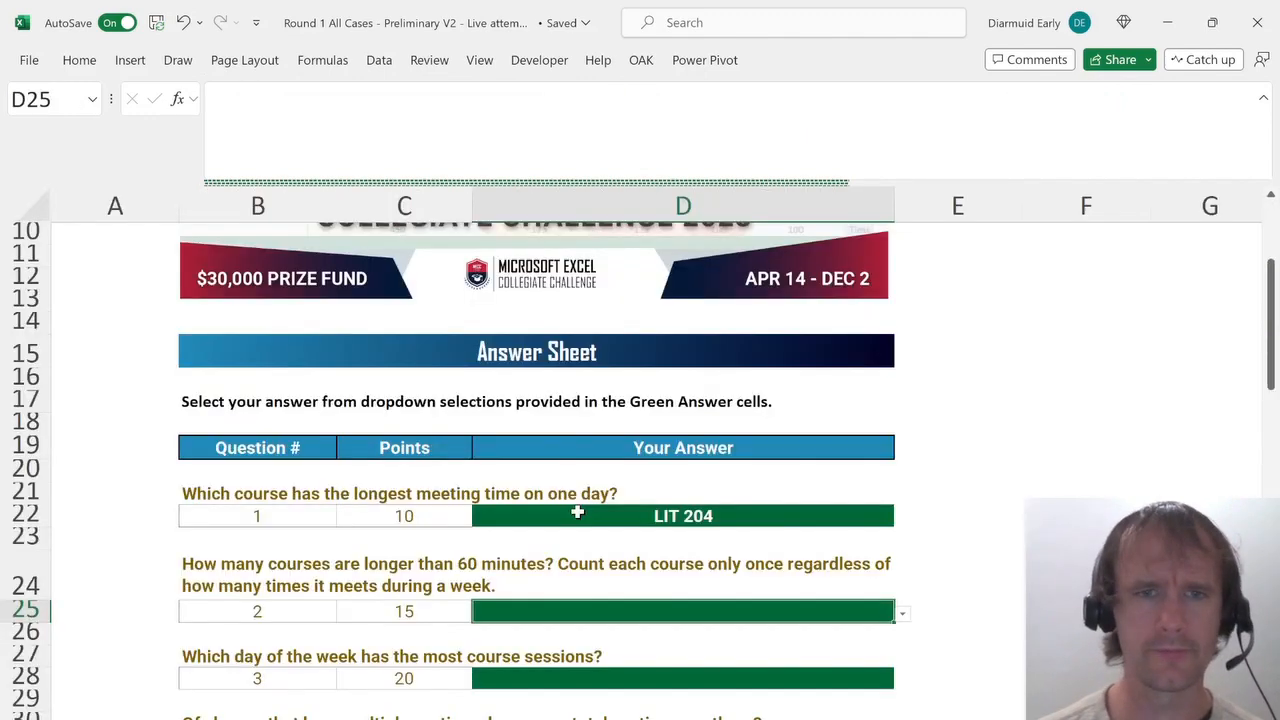
{"action": "key", "text": "alt+Down"}
{"action": "key", "text": "Down"}
{"action": "key", "text": "Down"}
{"action": "key", "text": "Down"}
{"action": "key", "text": "Down"}
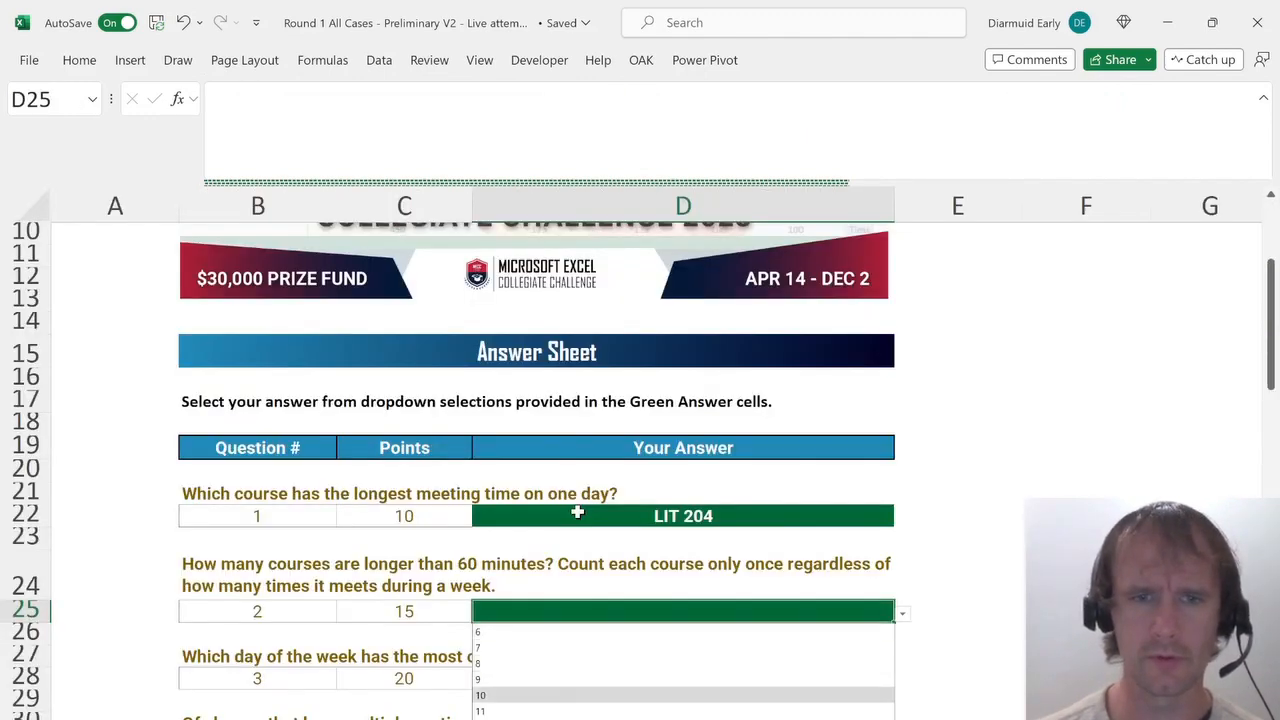
{"action": "key", "text": "Return"}
{"action": "key", "text": "Return"}
Clear the filter on the Course List so all courses show again.
{"action": "key", "text": "ctrl+Page_Down"}
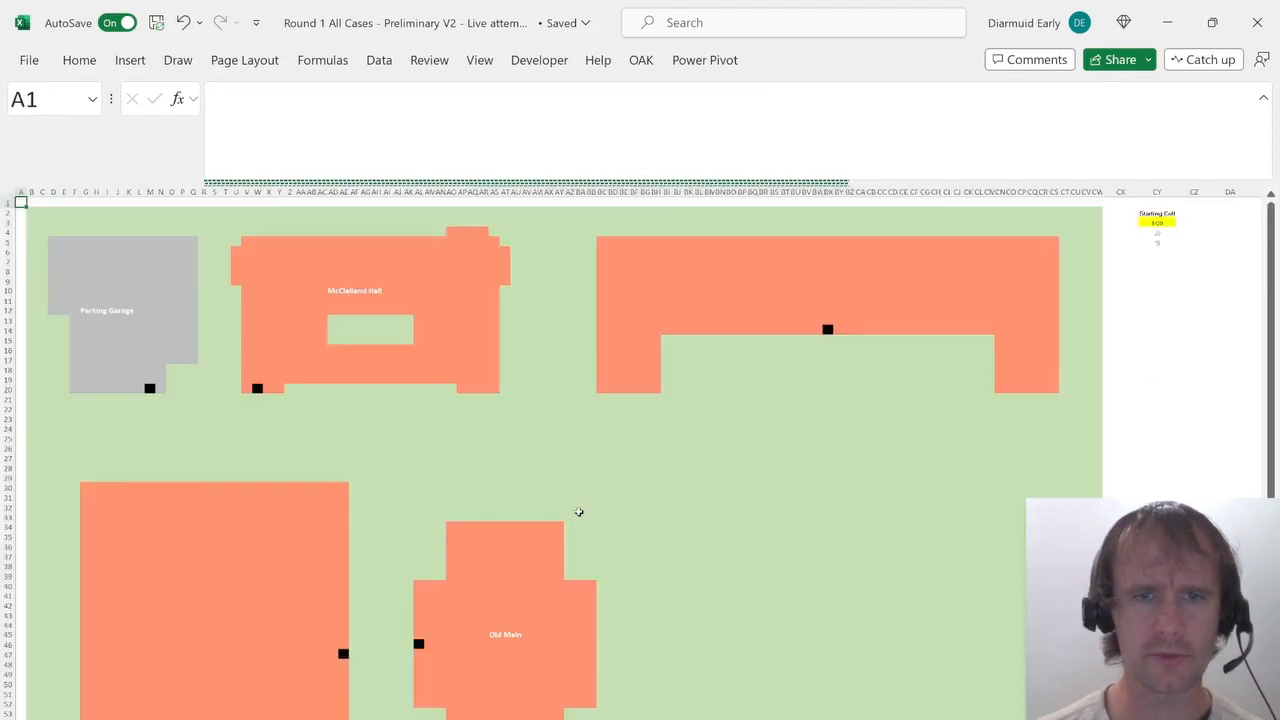
{"action": "key", "text": "ctrl+Page_Down"}
{"action": "key", "text": "Up"}
{"action": "key", "text": "alt+h"}
{"action": "key", "text": "s"}
{"action": "key", "text": "c"}
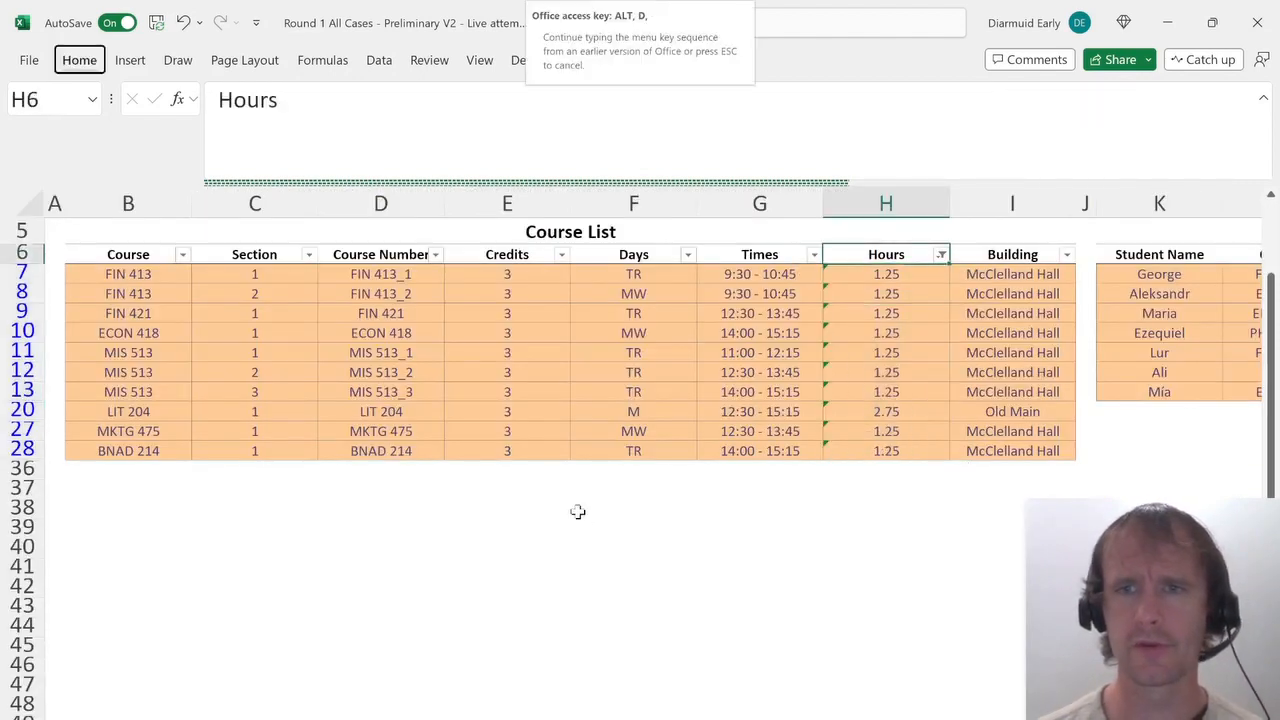
Enter the day letters M, T, W, R and F across cells G4 to K4.
{"action": "key", "text": "Left"}
{"action": "key", "text": "Up"}
{"action": "key", "text": "Up"}
{"action": "key", "text": "Up"}
{"action": "key", "text": "Up"}
{"action": "key", "text": "Up"}
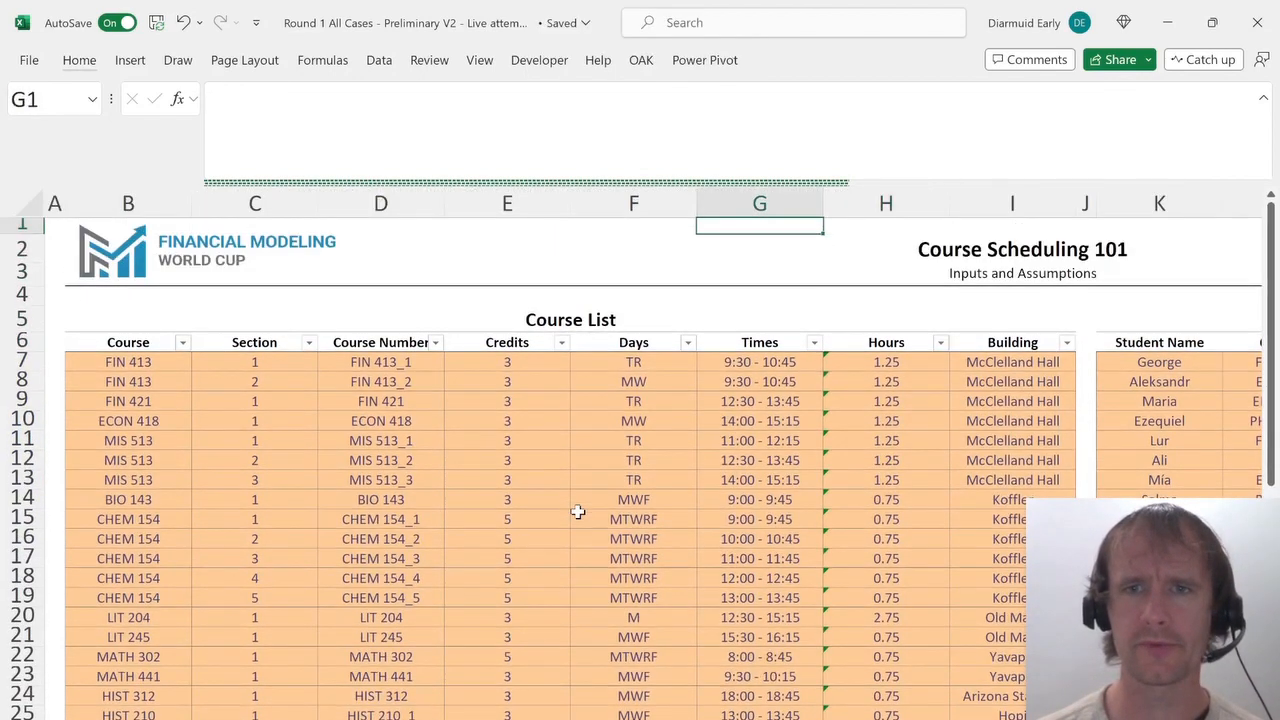
{"action": "key", "text": "Down"}
{"action": "key", "text": "Down"}
{"action": "key", "text": "Down"}
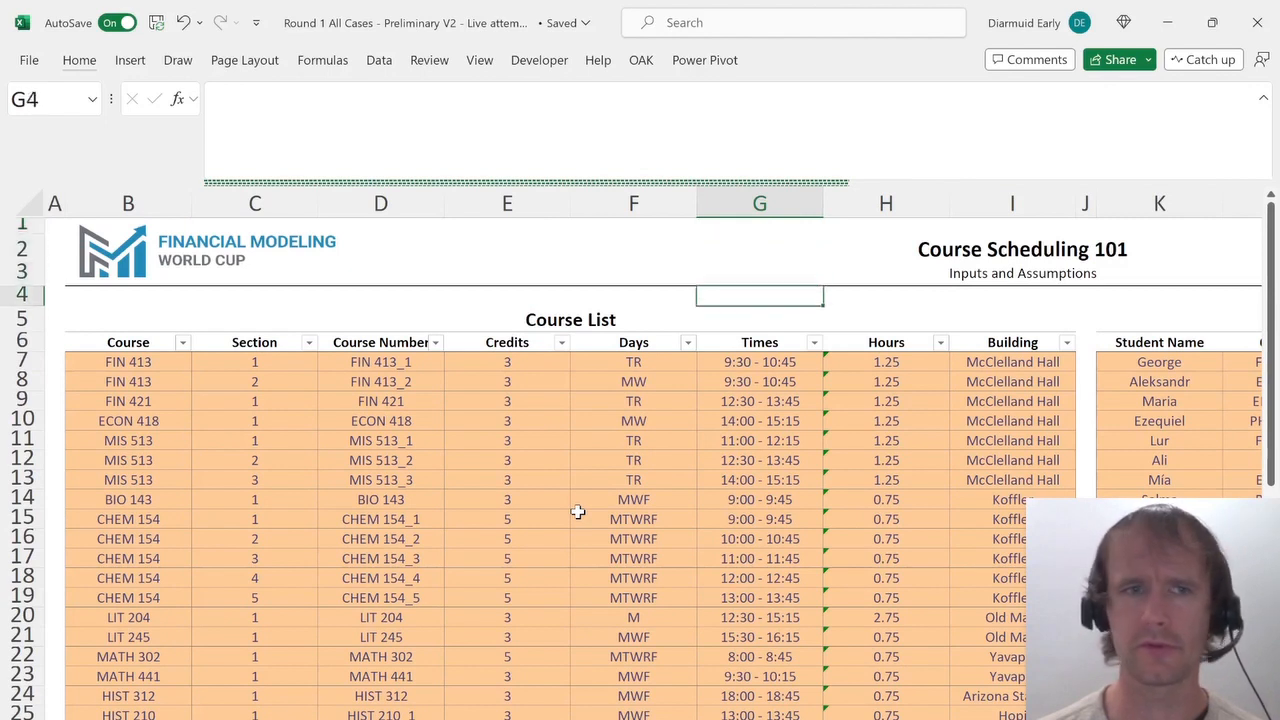
{"action": "type", "text": "M"}
{"action": "key", "text": "Tab"}
{"action": "type", "text": "T"}
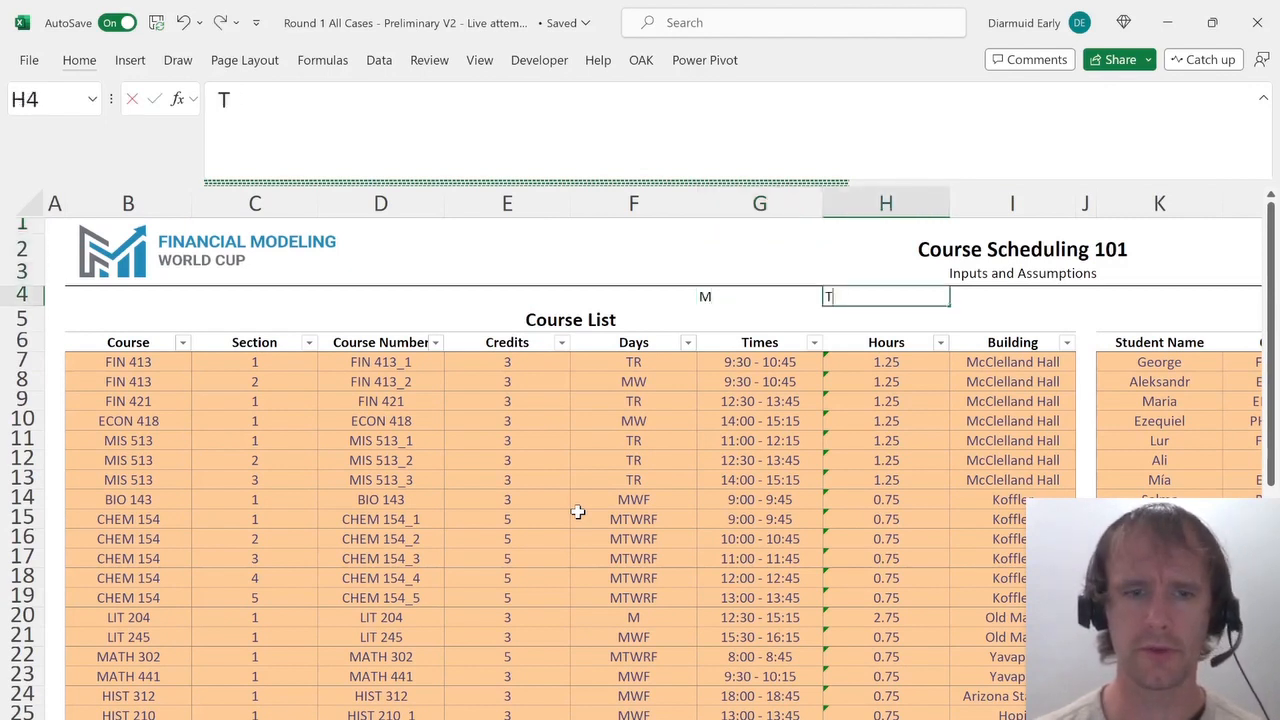
{"action": "key", "text": "Tab"}
{"action": "type", "text": "W"}
{"action": "key", "text": "Tab"}
{"action": "type", "text": "R"}
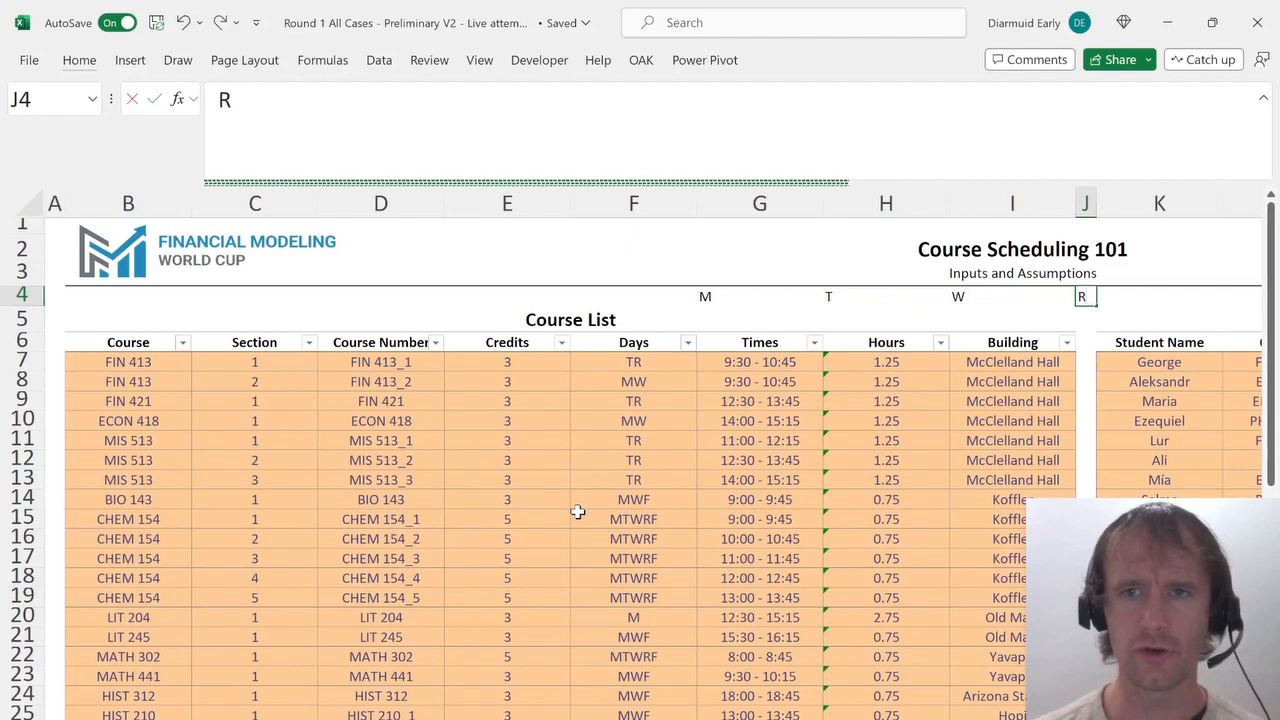
{"action": "key", "text": "Tab"}
{"action": "type", "text": "F"}
{"action": "key", "text": "Return"}
{"action": "key", "text": "Left"}
{"action": "key", "text": "Left"}
{"action": "key", "text": "Right"}
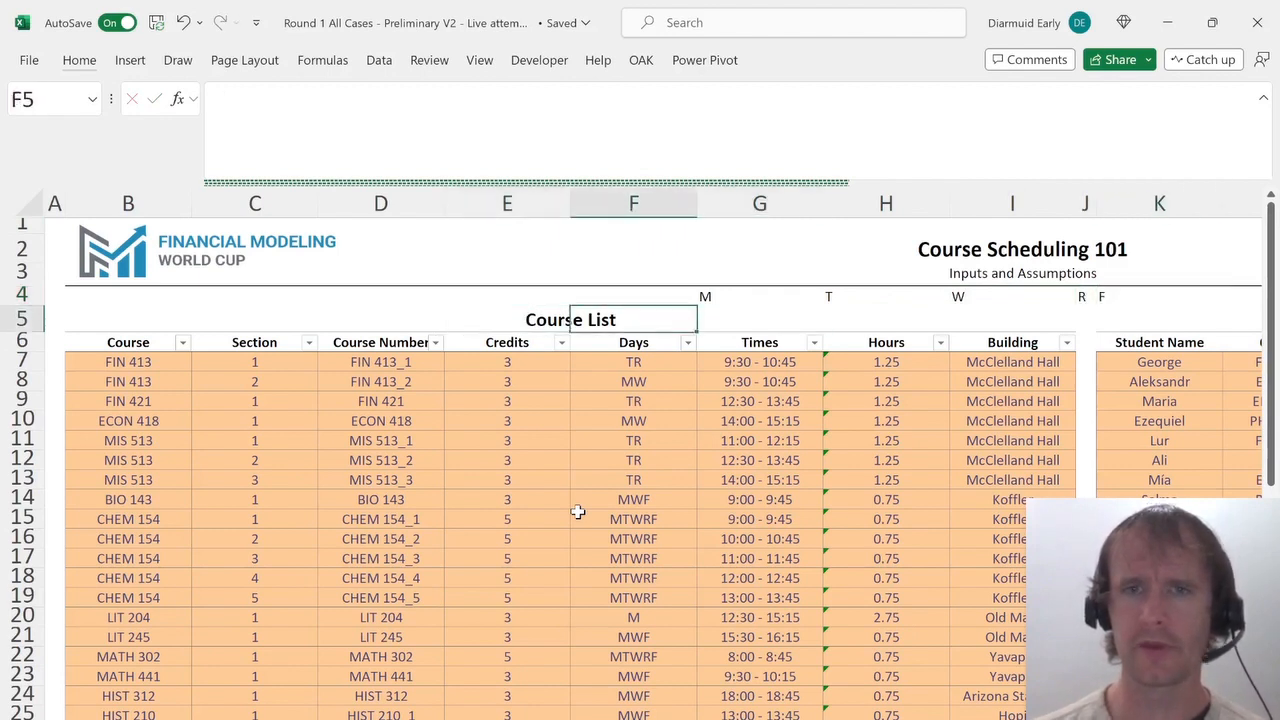
{"action": "key", "text": "Right"}
{"action": "type", "text": "="}
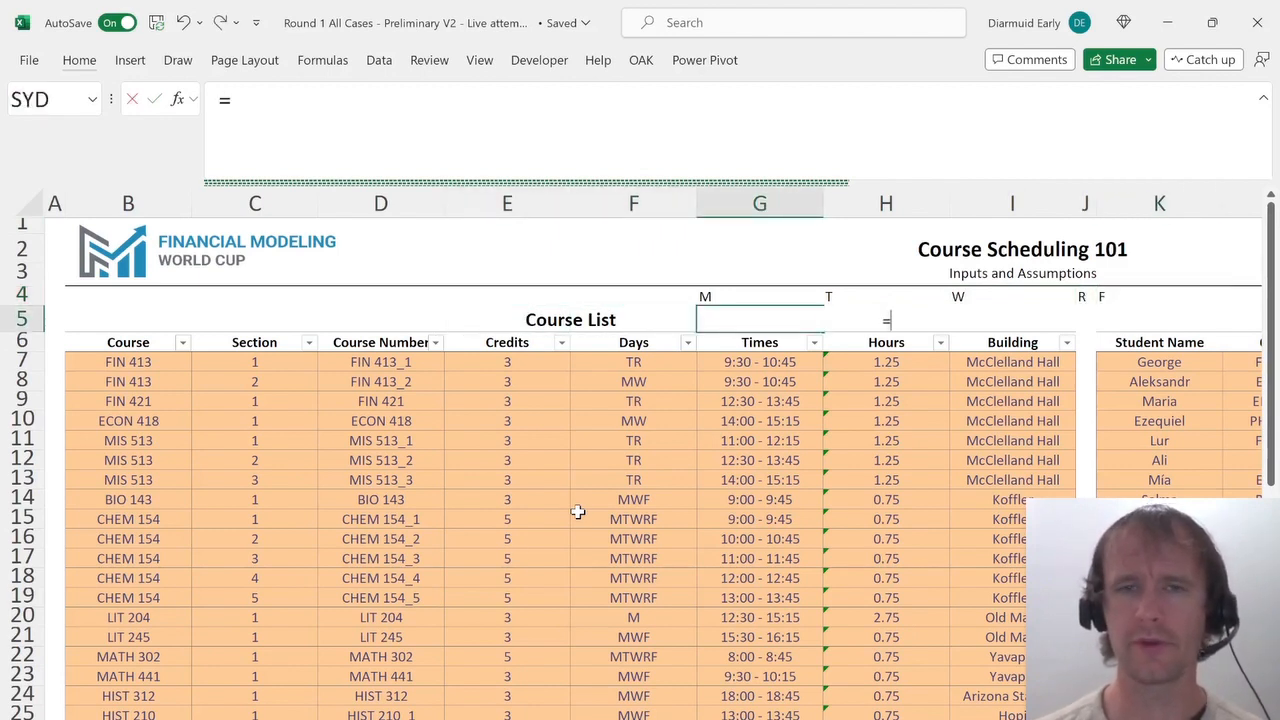
{"action": "key", "text": "Escape"}
In G5, enter a ROWS, FILTER, ISNUMBER and SEARCH formula counting courses whose Days in F7:F35 contain the letter in G4.
{"action": "left_click", "coordinate": [636, 362]}
{"action": "key", "text": "ctrl+shift+Down"}
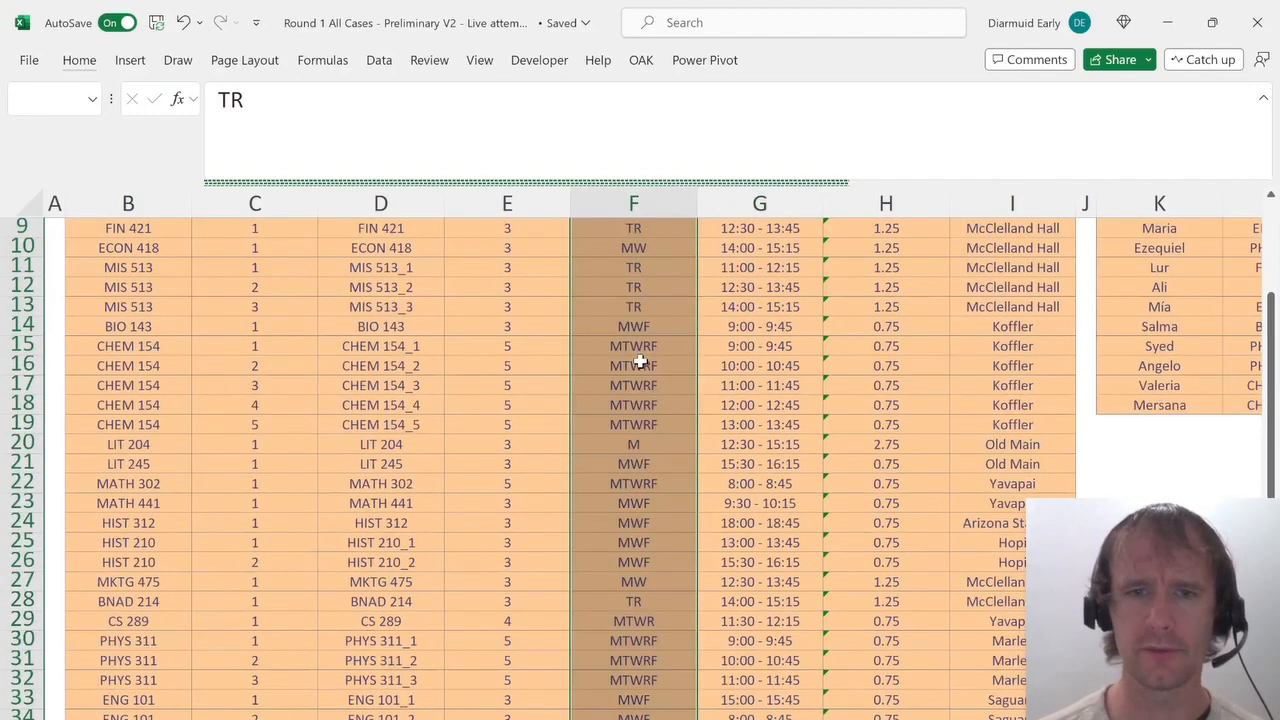
{"action": "key", "text": "Up"}
{"action": "key", "text": "Up"}
{"action": "key", "text": "Up"}
{"action": "key", "text": "Up"}
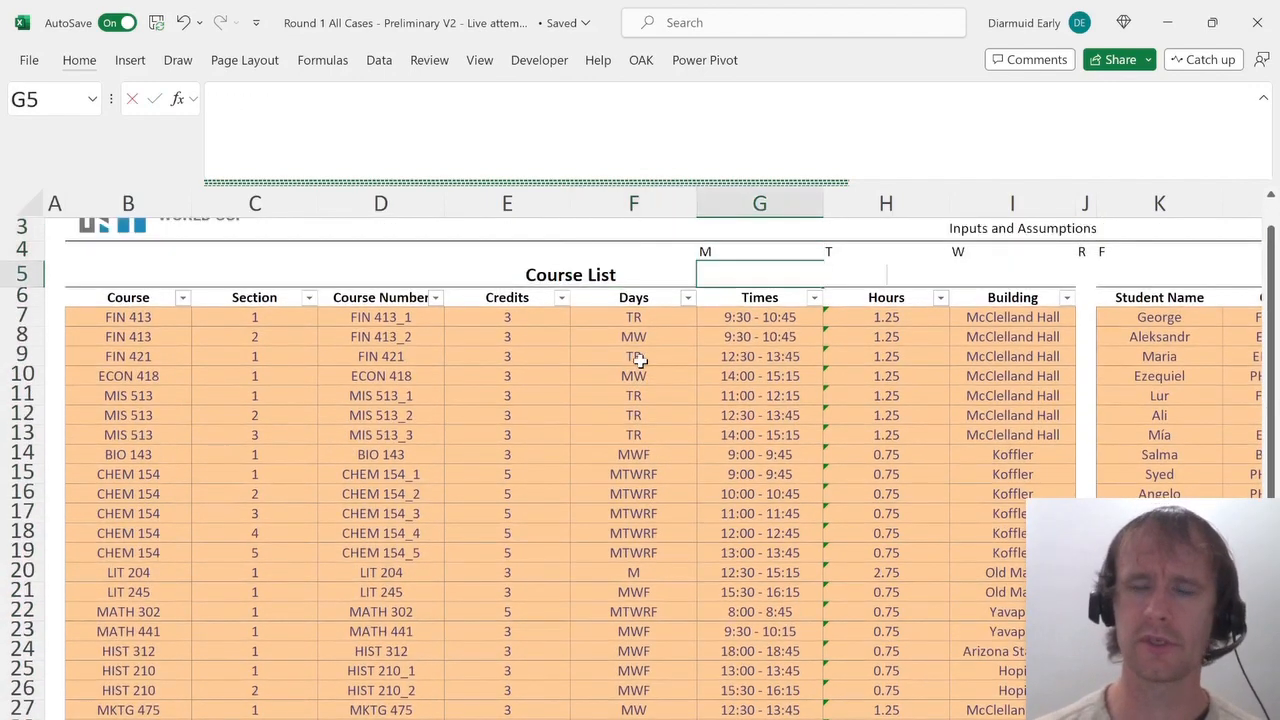
{"action": "type", "text": "="}
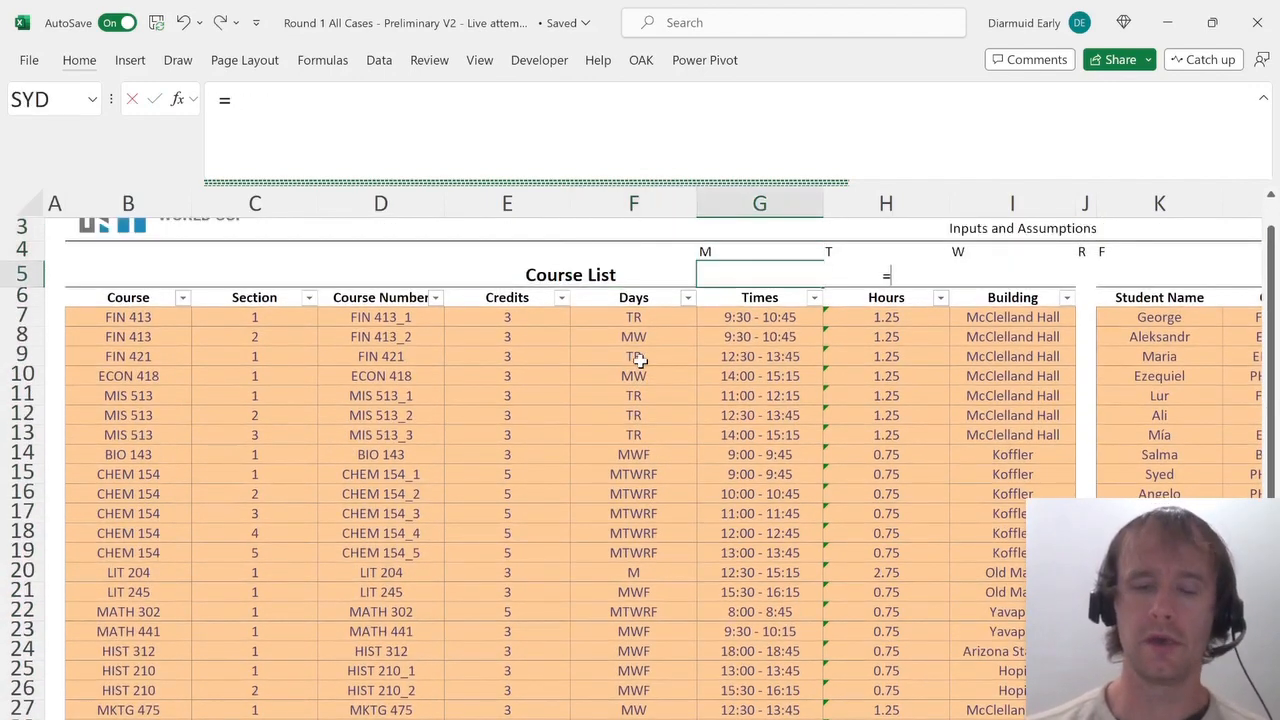
{"action": "type", "text": "rows"}
{"action": "key", "text": "Tab"}
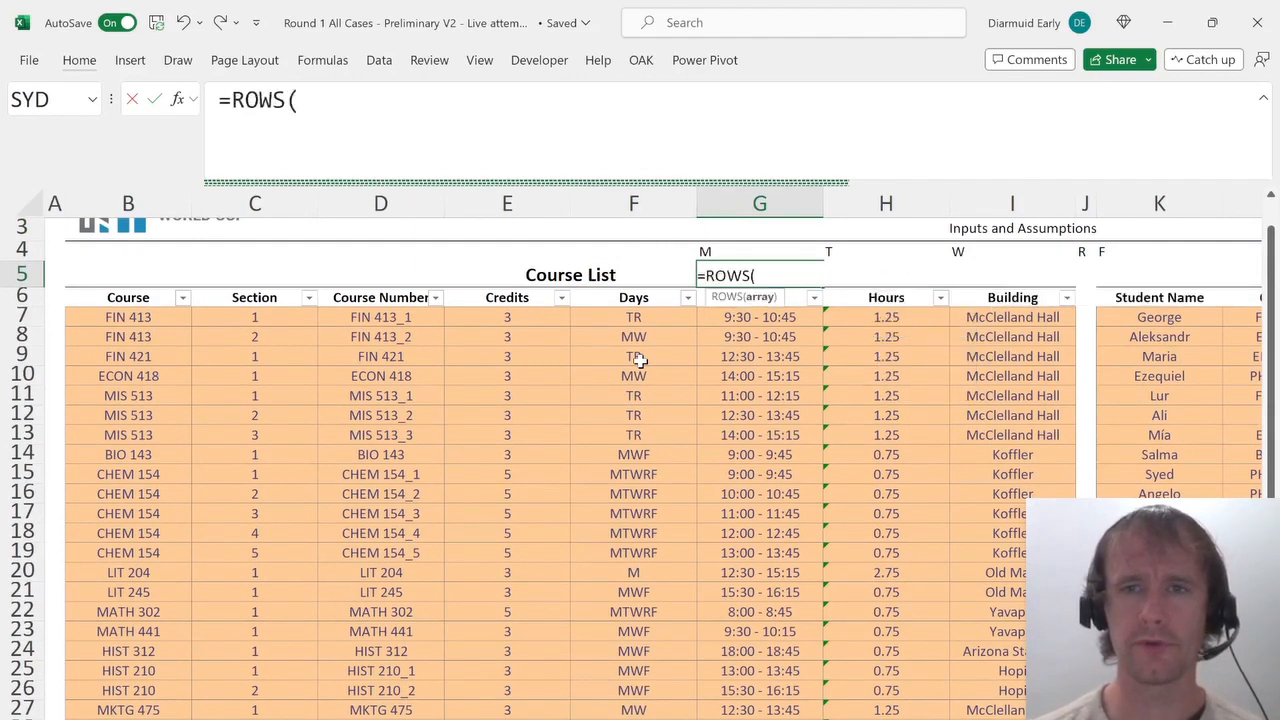
{"action": "type", "text": "fil"}
{"action": "key", "text": "Tab"}
{"action": "key", "text": "Left"}
{"action": "key", "text": "Down"}
{"action": "key", "text": "Down"}
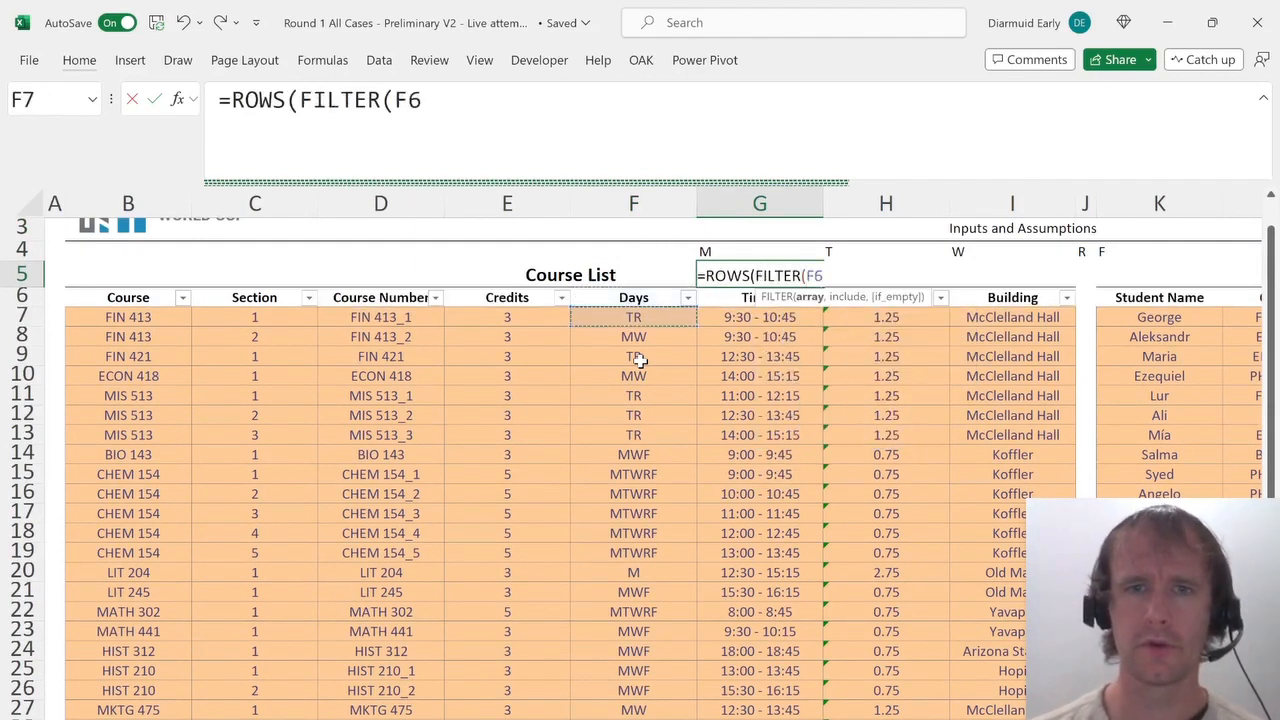
{"action": "key", "text": "ctrl+shift+Down"}
{"action": "type", "text": ","}
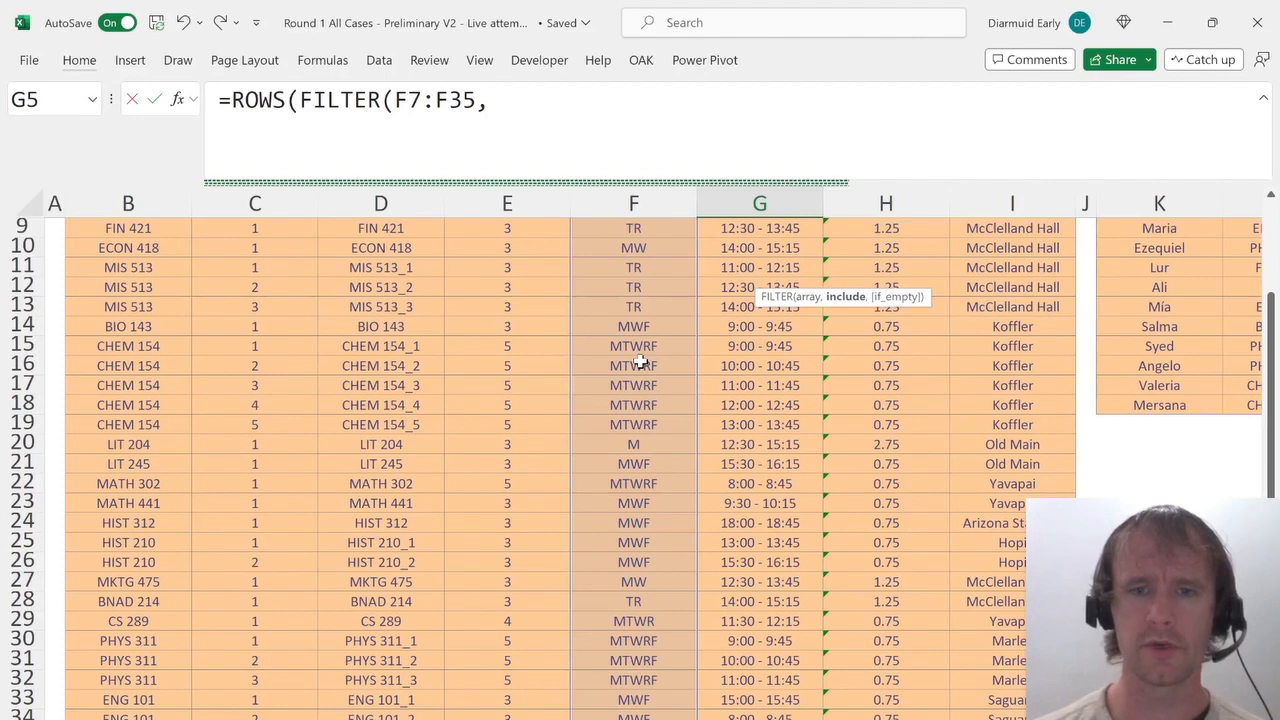
{"action": "type", "text": "is"}
{"action": "key", "text": "Tab"}
{"action": "type", "text": "se"}
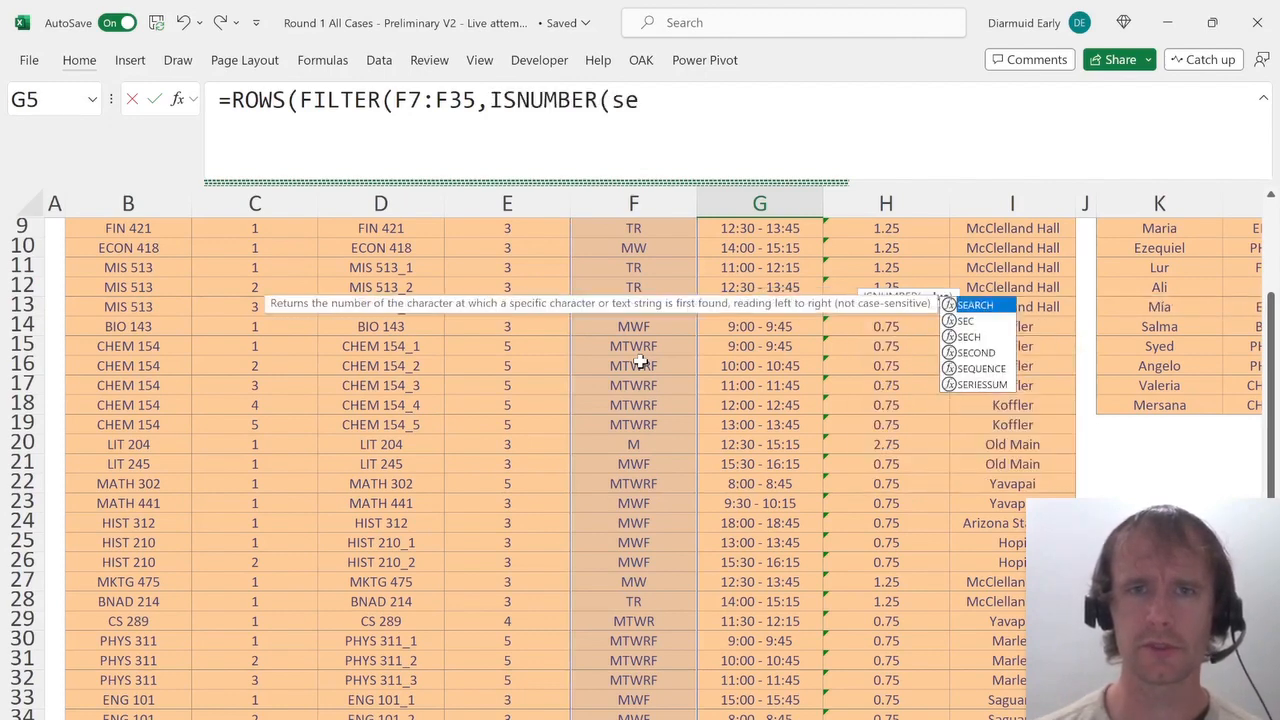
{"action": "key", "text": "Tab"}
{"action": "key", "text": "Up"}
{"action": "type", "text": ","}
{"action": "key", "text": "Left"}
{"action": "key", "text": "Down"}
{"action": "key", "text": "Down"}
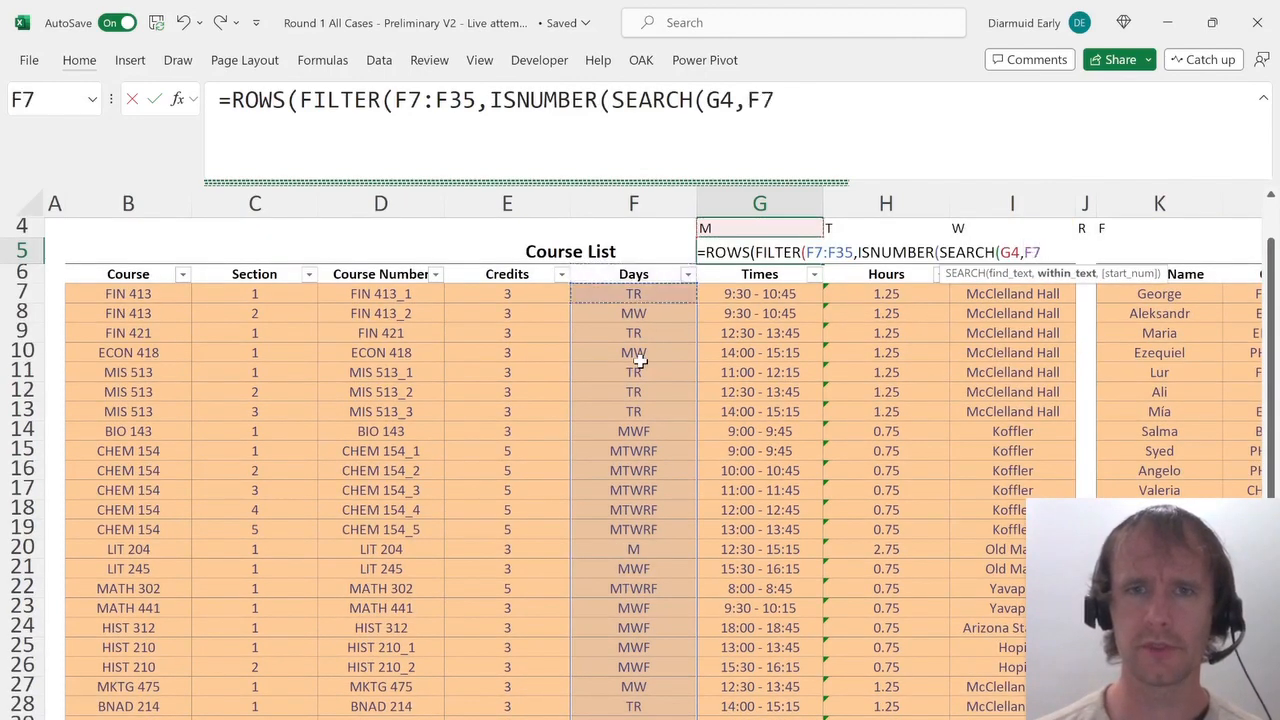
{"action": "key", "text": "ctrl+shift+Down"}
{"action": "type", "text": ")"}
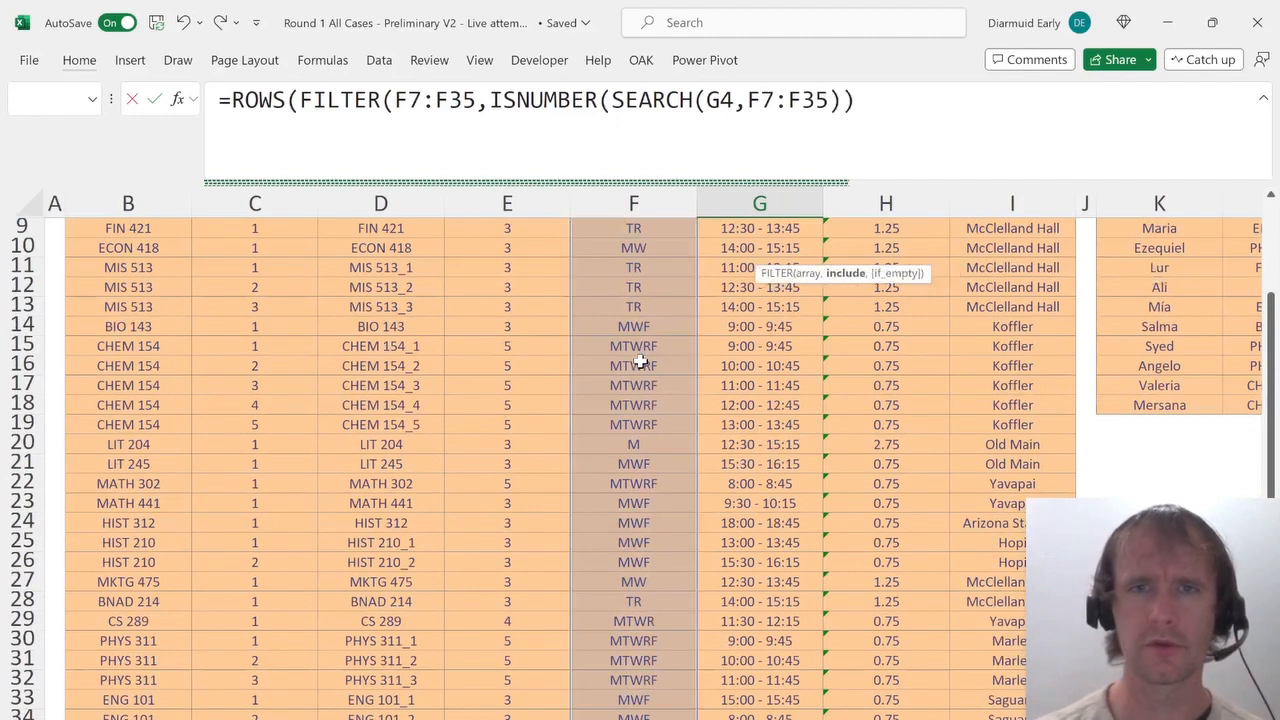
{"action": "type", "text": ")"}
{"action": "key", "text": "ctrl+Return"}
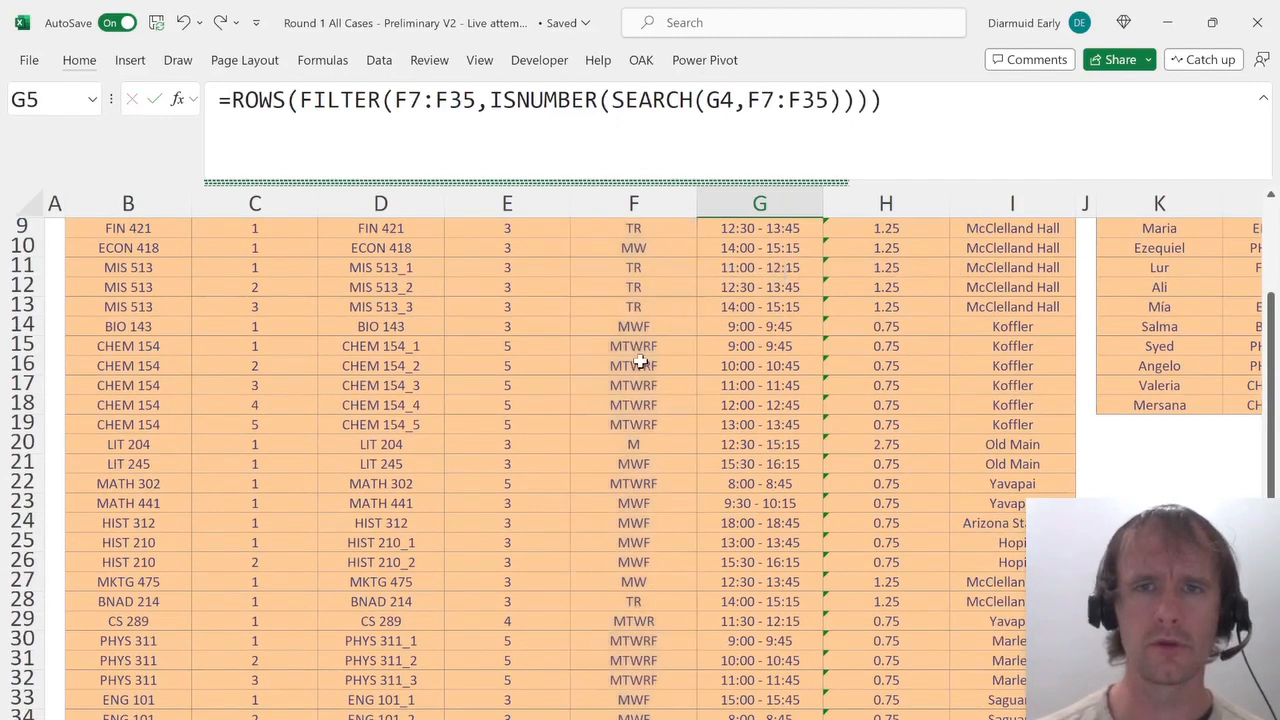
Copy the formatting of the day-letter cells G4:K4 onto the row 5 cells beneath them.
{"action": "key", "text": "Up"}
{"action": "key", "text": "Down"}
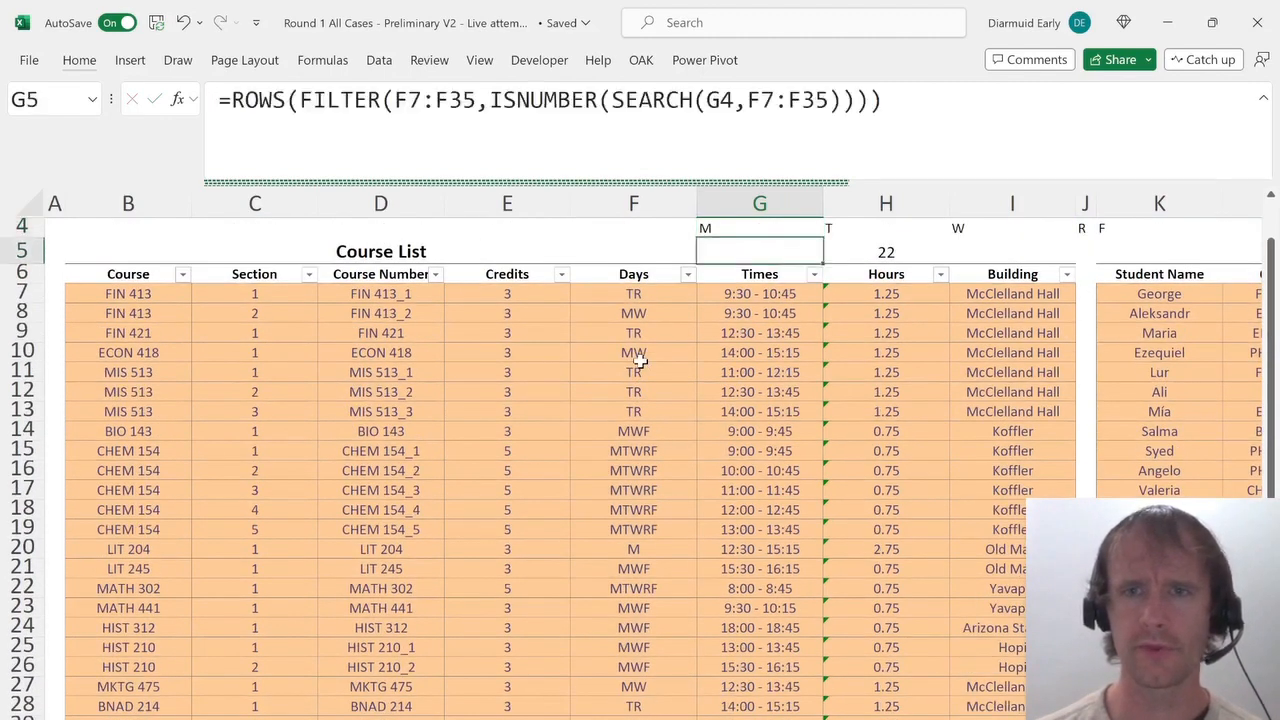
{"action": "key", "text": "Right"}
{"action": "key", "text": "Left"}
{"action": "key", "text": "Up"}
{"action": "key", "text": "ctrl+shift+Right"}
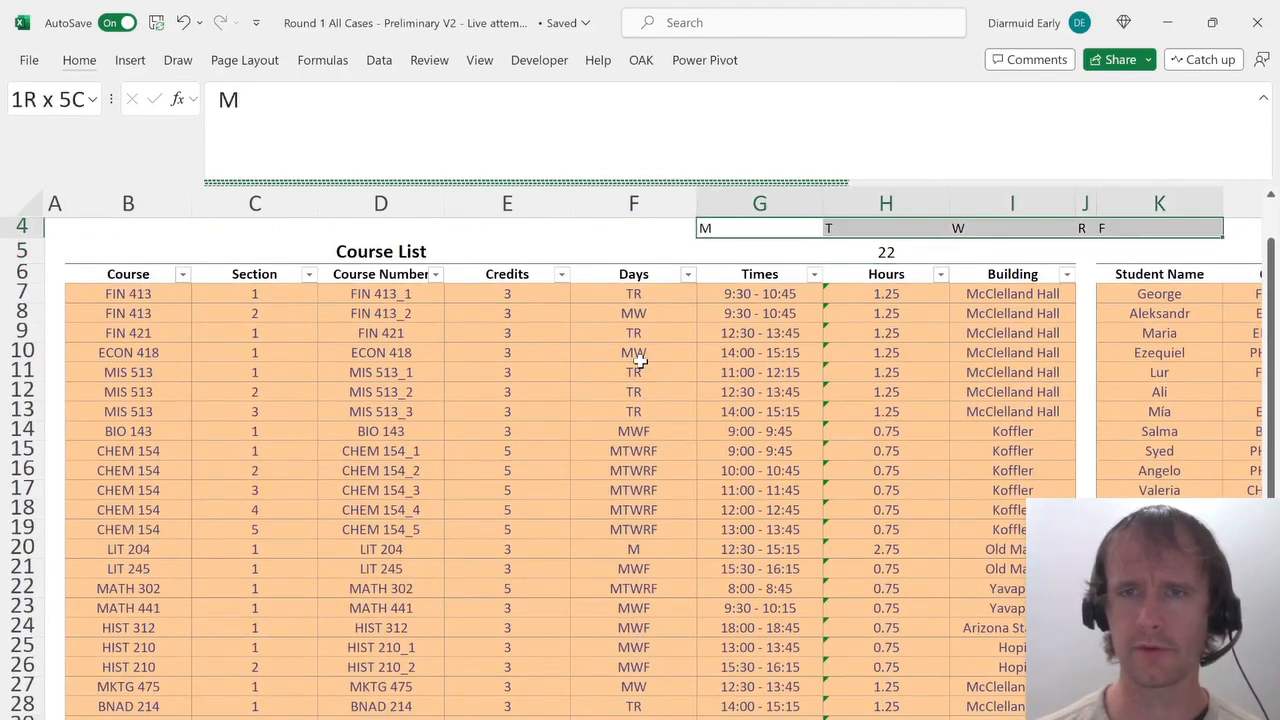
{"action": "key", "text": "ctrl+c"}
{"action": "key", "text": "Down"}
{"action": "key", "text": "alt+e"}
{"action": "key", "text": "s"}
{"action": "key", "text": "t"}
{"action": "key", "text": "Return"}
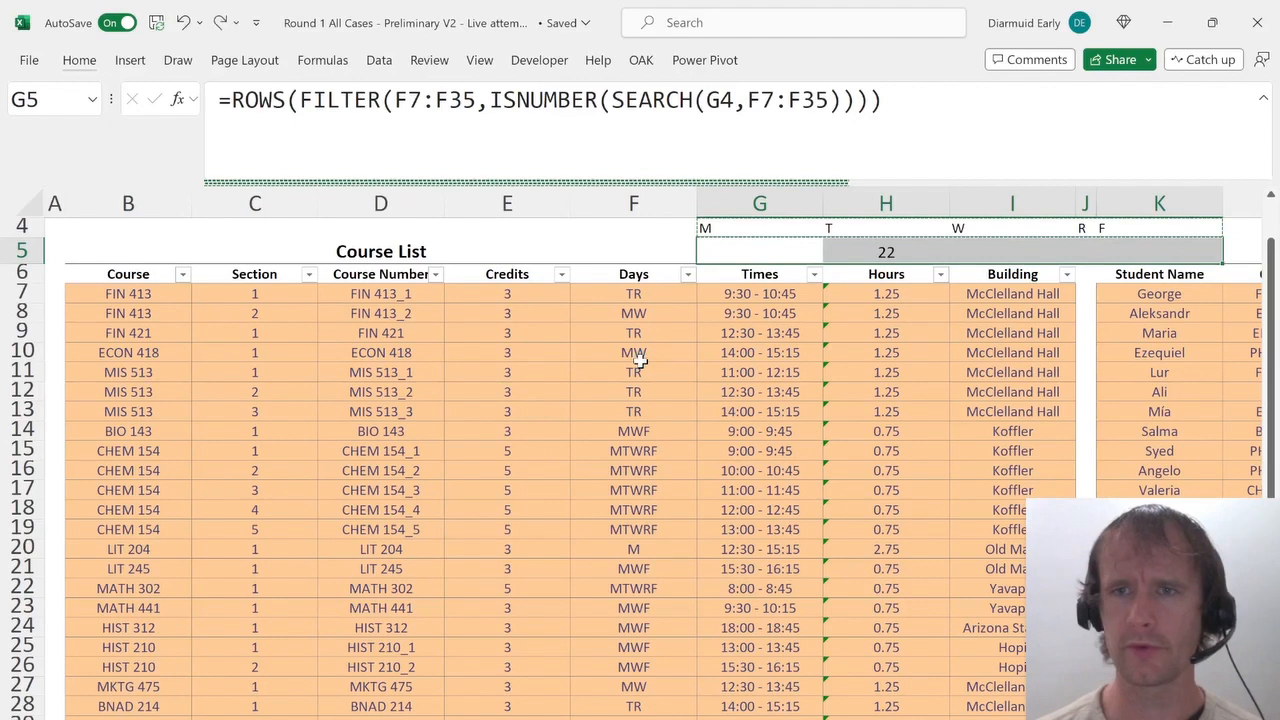
Paste the day letters one column further left so they run from F4 to J4.
{"action": "key", "text": "Up"}
{"action": "key", "text": "Right"}
{"action": "key", "text": "Right"}
{"action": "key", "text": "Right"}
{"action": "key", "text": "Down"}
{"action": "key", "text": "Right"}
{"action": "key", "text": "Right"}
{"action": "key", "text": "Right"}
{"action": "key", "text": "Left"}
{"action": "key", "text": "Left"}
{"action": "key", "text": "Left"}
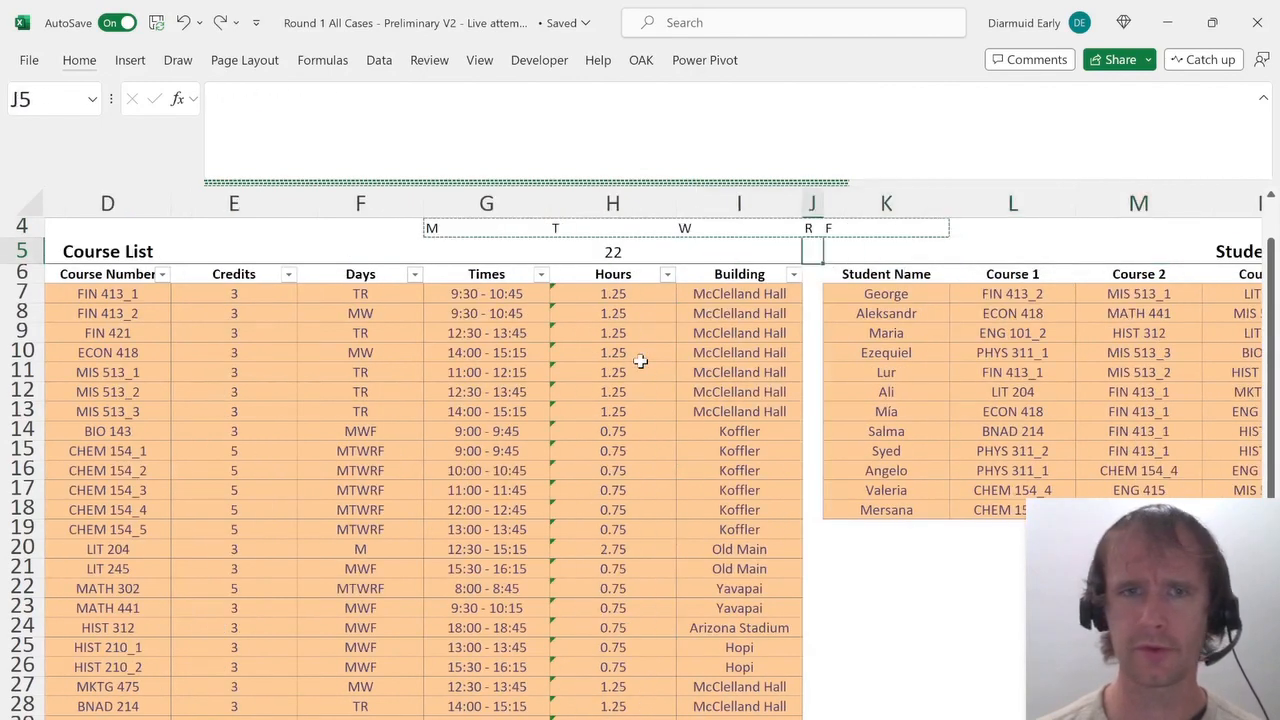
{"action": "key", "text": "Up"}
{"action": "key", "text": "Left"}
{"action": "key", "text": "Left"}
{"action": "key", "text": "Left"}
{"action": "key", "text": "shift+Right"}
{"action": "key", "text": "shift+Right"}
{"action": "key", "text": "shift+Right"}
{"action": "key", "text": "shift+Right"}
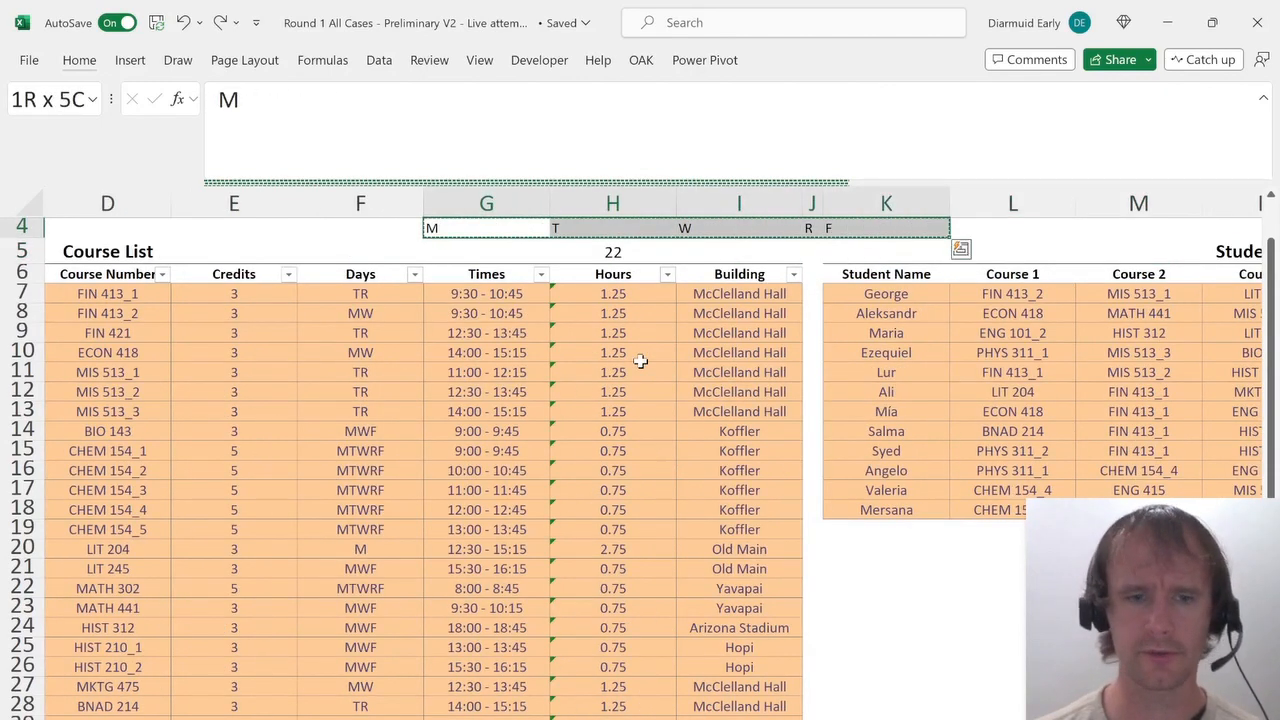
{"action": "key", "text": "Left"}
{"action": "key", "text": "ctrl+v"}
Move the day-count formula from G5 into F5 beneath the M.
{"action": "key", "text": "Down"}
{"action": "key", "text": "Right"}
{"action": "key", "text": "Right"}
{"action": "key", "text": "ctrl+c"}
{"action": "key", "text": "Left"}
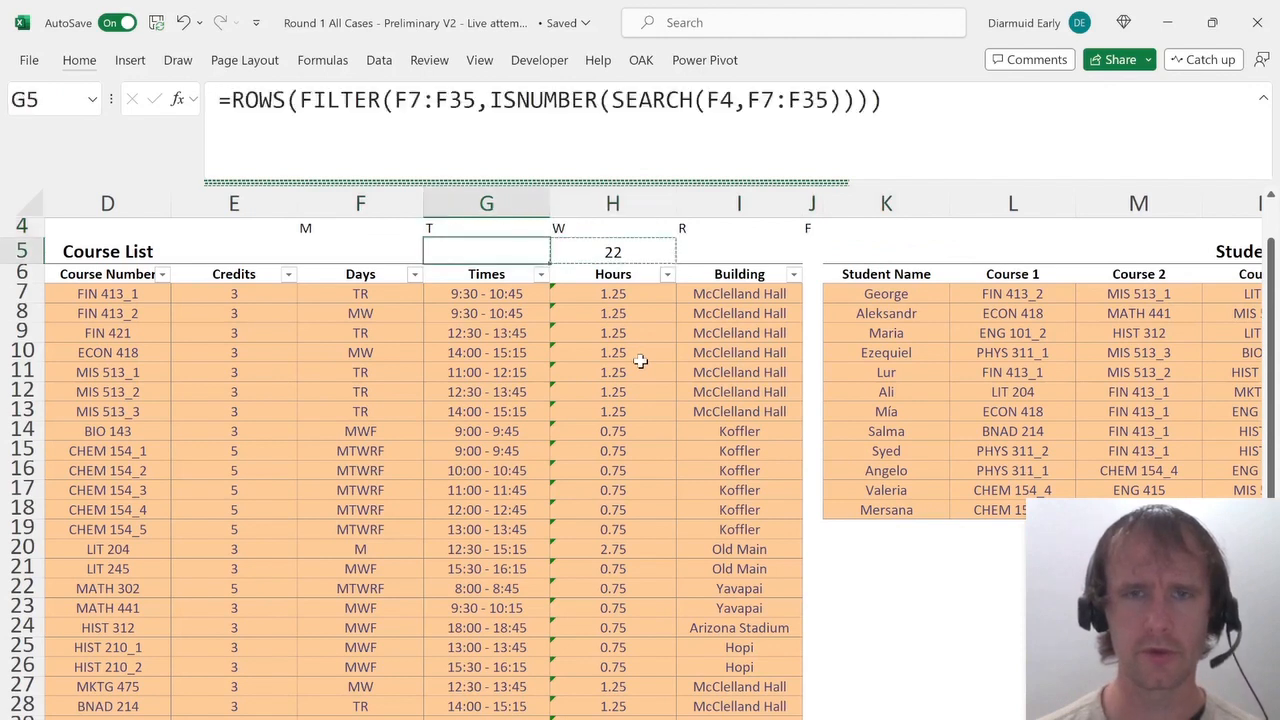
{"action": "key", "text": "Left"}
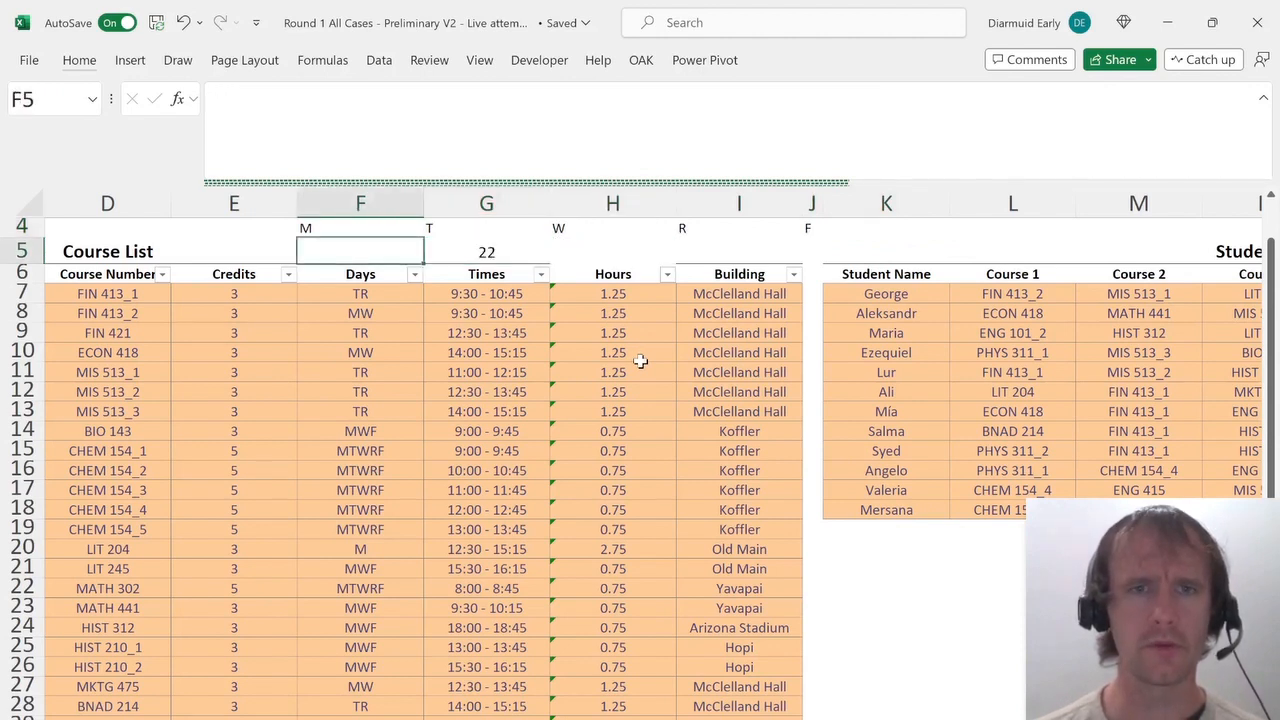
{"action": "key", "text": "Right"}
{"action": "key", "text": "Left"}
{"action": "key", "text": "Right"}
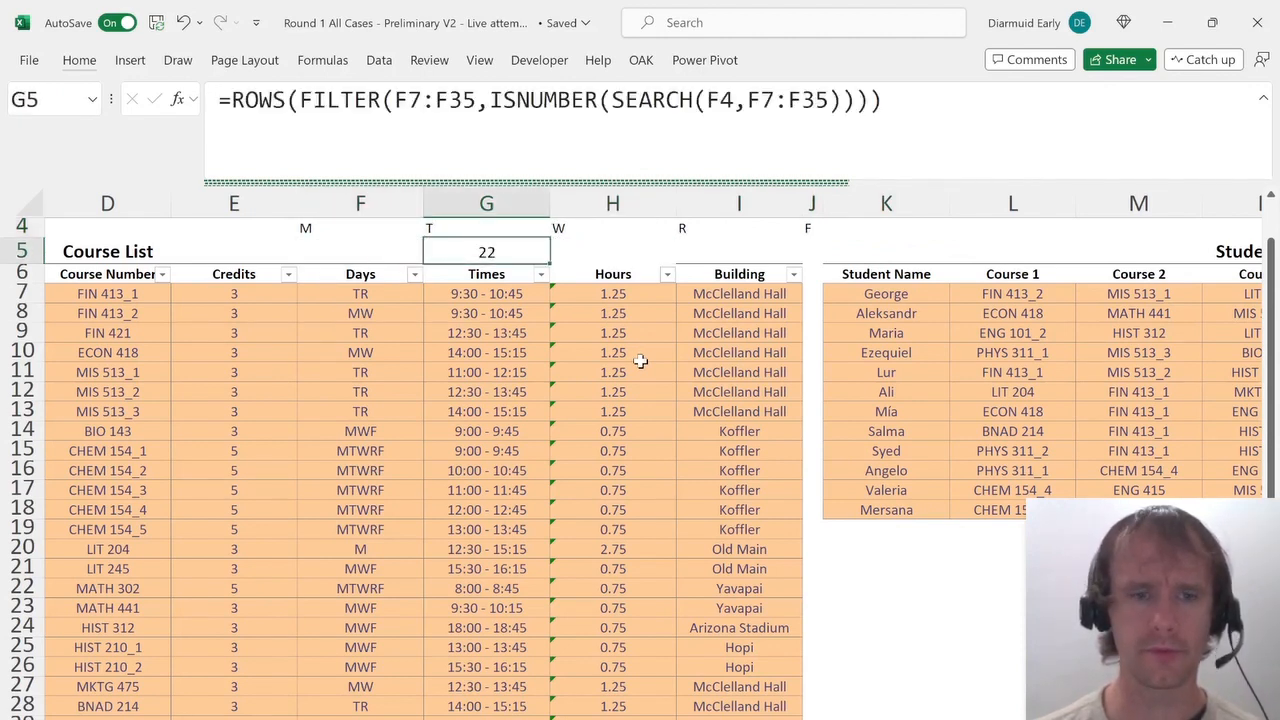
{"action": "key", "text": "ctrl+x"}
{"action": "key", "text": "Left"}
{"action": "key", "text": "ctrl+v"}
Fill the F5 day-count formula right across the neighbouring day cells in row 5.
{"action": "key", "text": "shift+Right"}
{"action": "key", "text": "shift+Right"}
{"action": "key", "text": "shift+Right"}
{"action": "key", "text": "shift+Right"}
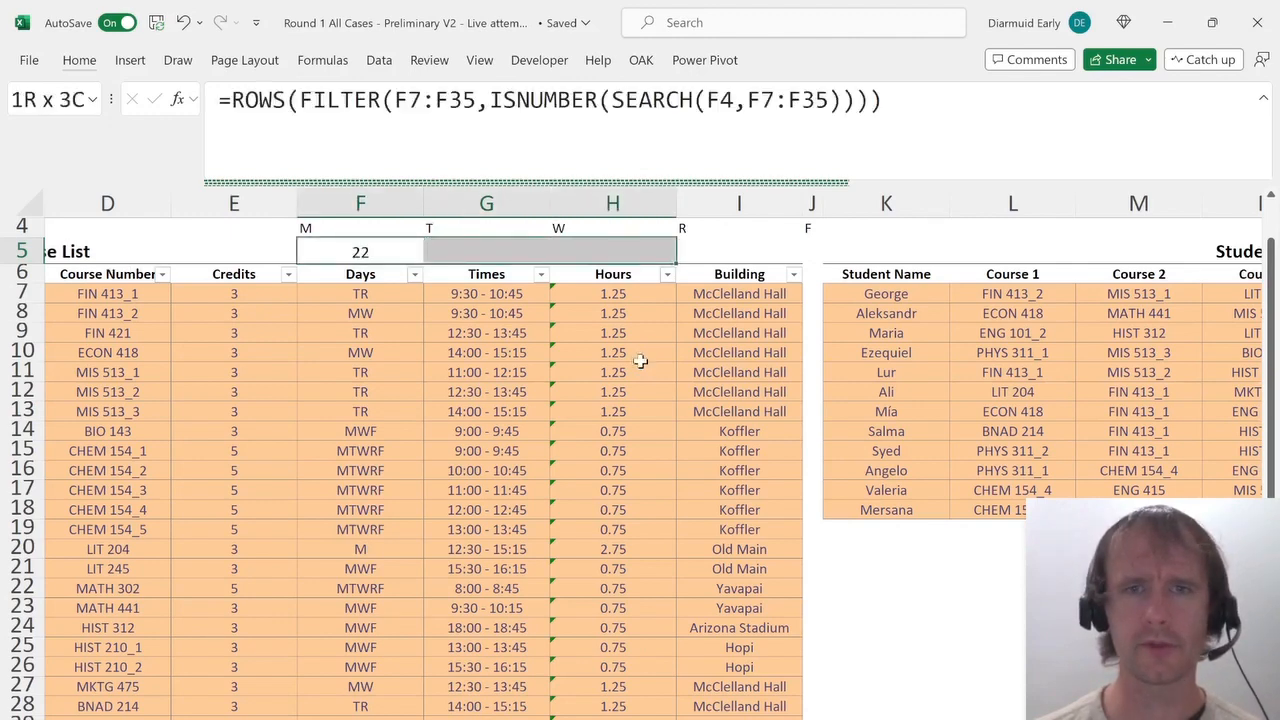
{"action": "key", "text": "ctrl+r"}
{"action": "key", "text": "Left"}
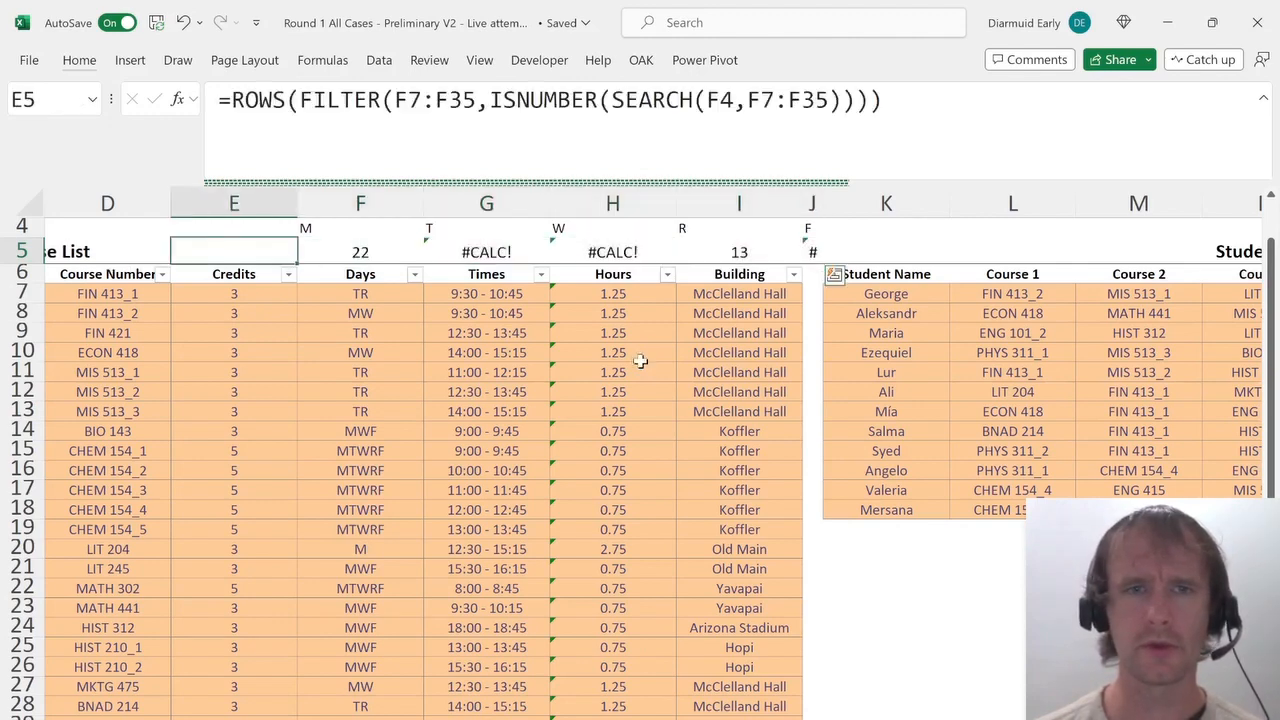
Make both F7:F35 ranges in the F5 formula absolute references.
{"action": "key", "text": "Right"}
{"action": "left_click_drag", "start_coordinate": [407, 100], "coordinate": [476, 100]}
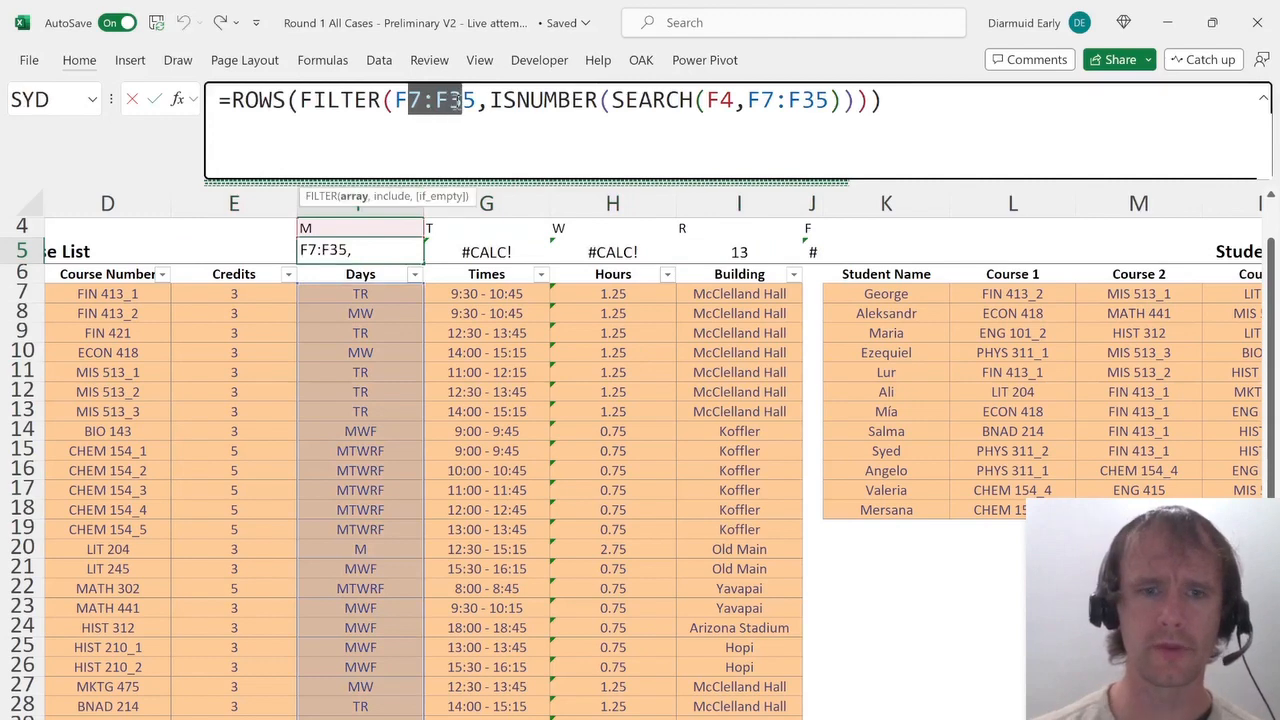
{"action": "key", "text": "F4"}
{"action": "left_click_drag", "start_coordinate": [820, 105], "coordinate": [866, 114]}
{"action": "key", "text": "F4"}
{"action": "key", "text": "Return"}
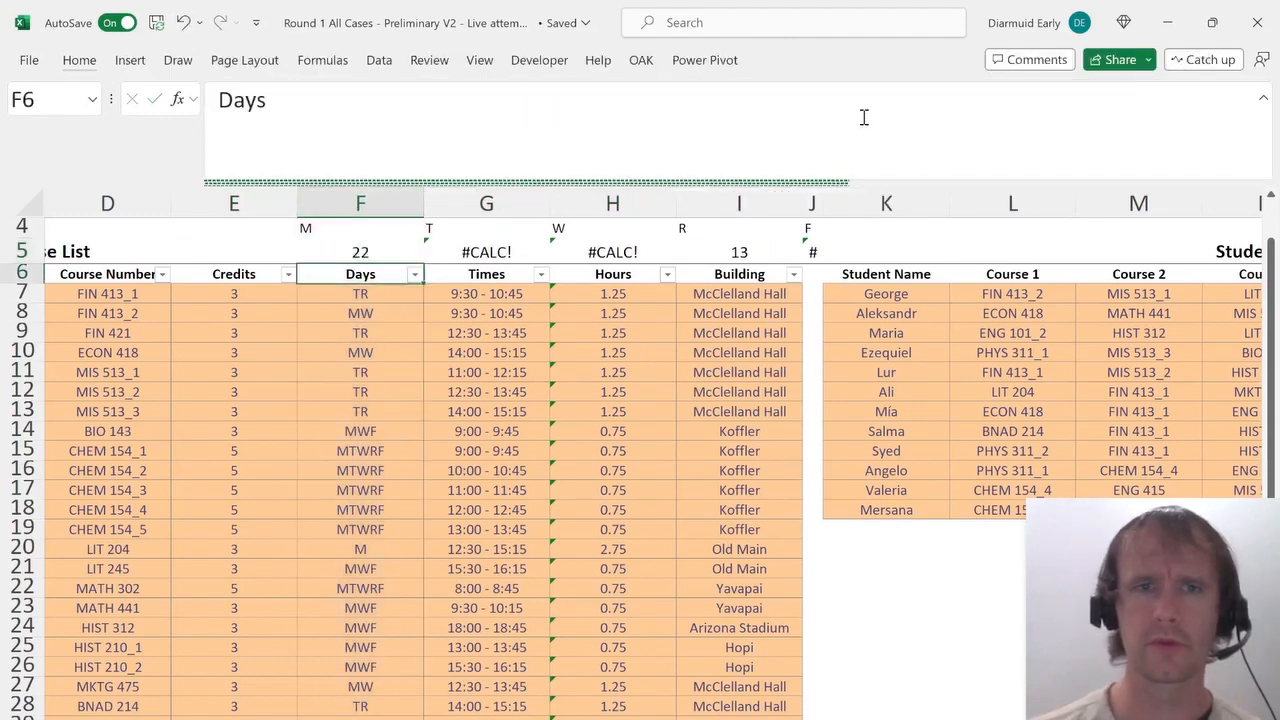
Fill the corrected F5 formula right across the other day cells in row 5.
{"action": "key", "text": "Up"}
{"action": "key", "text": "shift+Right"}
{"action": "key", "text": "shift+Right"}
{"action": "key", "text": "shift+Right"}
{"action": "key", "text": "shift+Right"}
{"action": "key", "text": "ctrl+r"}
{"action": "key", "text": "Right"}
{"action": "key", "text": "Right"}
{"action": "key", "text": "Right"}
{"action": "key", "text": "Right"}
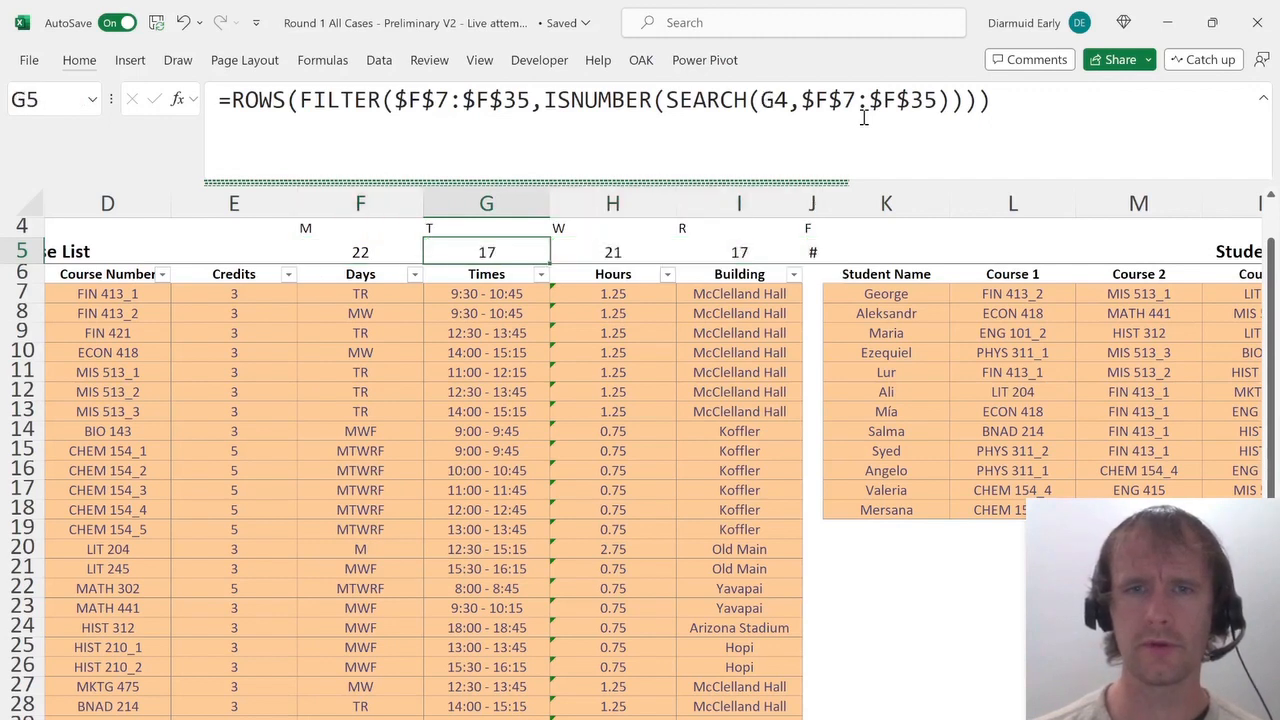
Autofit the width of column J so its day count fits.
{"action": "key", "text": "alt+h"}
{"action": "key", "text": "o"}
{"action": "key", "text": "i"}
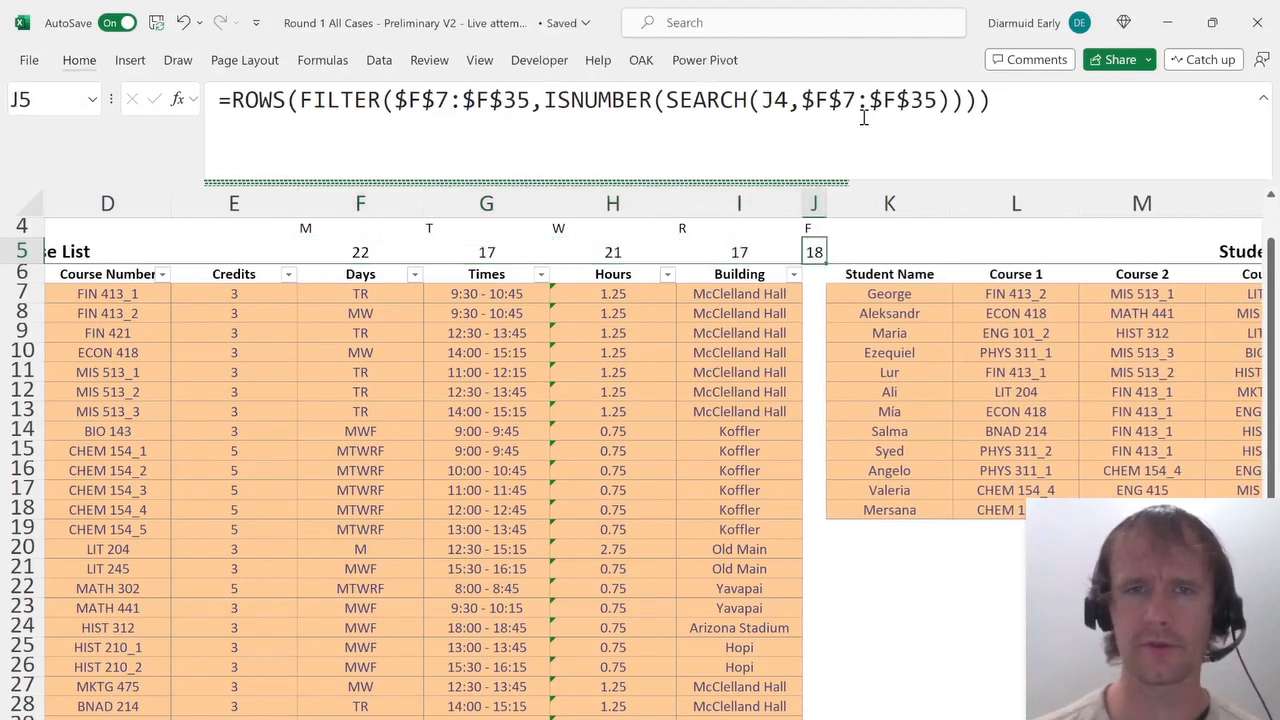
{"action": "key", "text": "Left"}
{"action": "key", "text": "Left"}
{"action": "key", "text": "Left"}
{"action": "key", "text": "Left"}
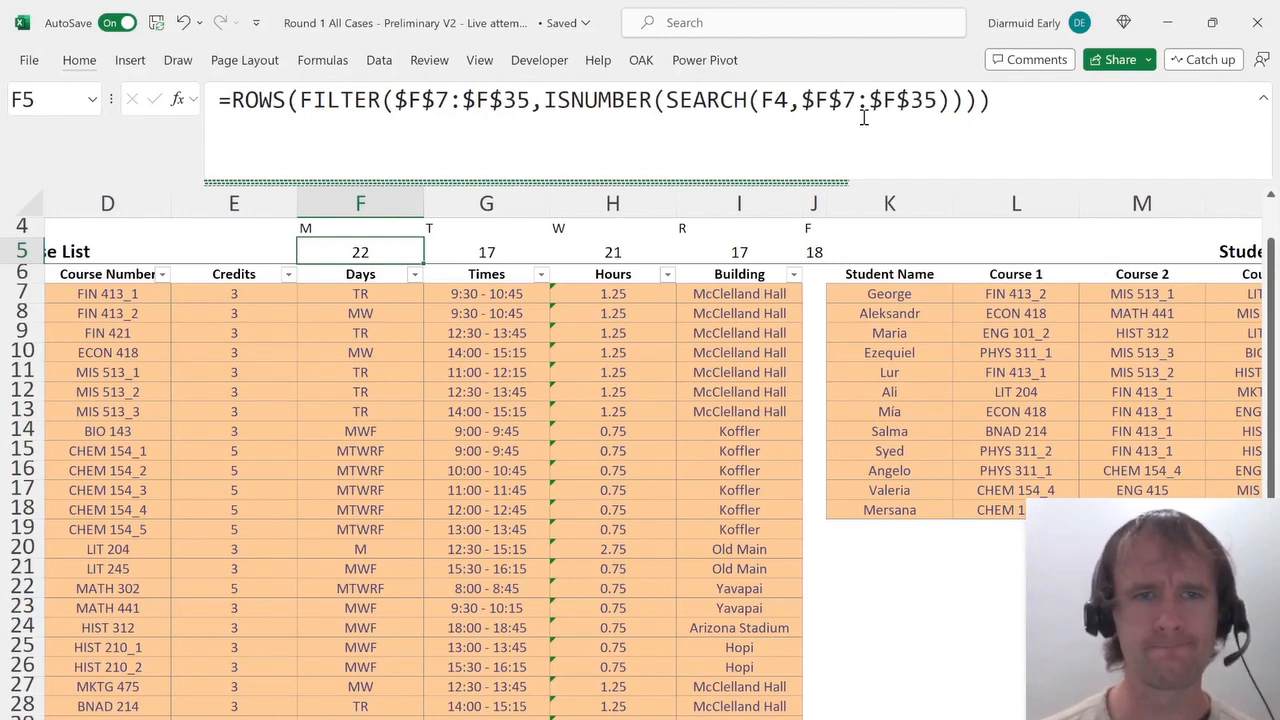
{"action": "key", "text": "ctrl+shift+Right"}
{"action": "key", "text": "Delete"}
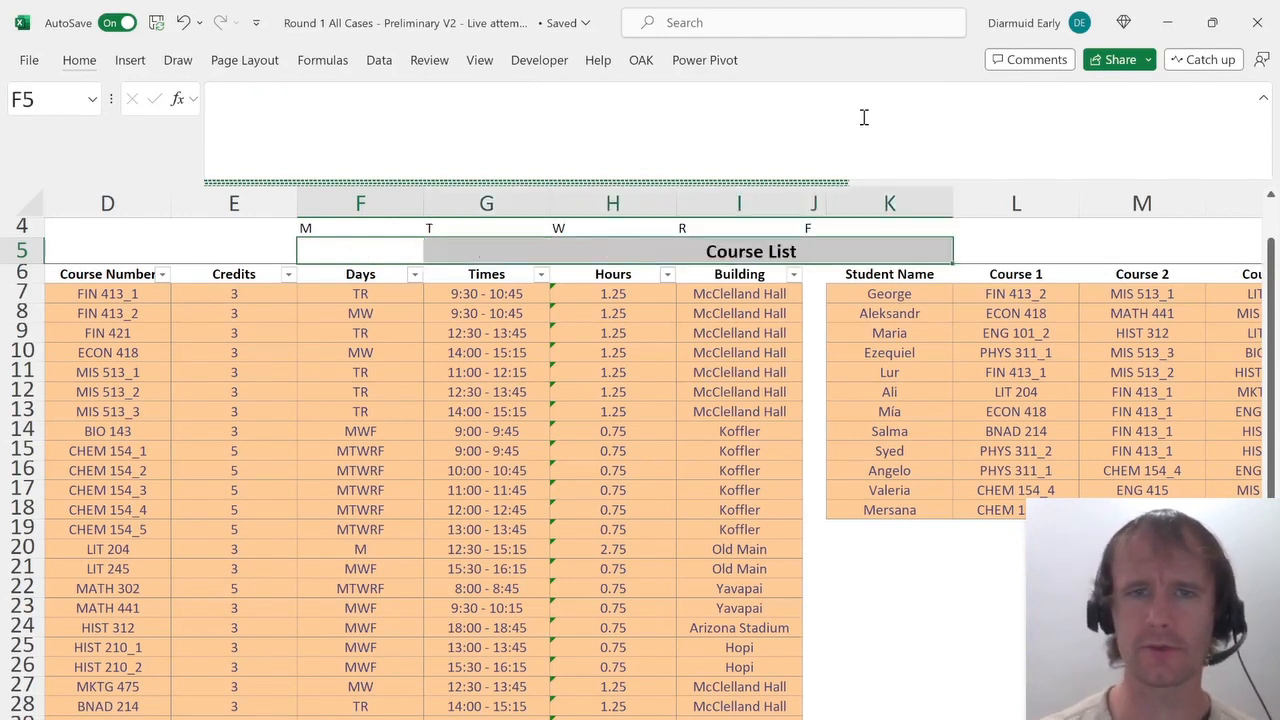
{"action": "key", "text": "ctrl+z"}
Clear the day-count formulas from F5 to J5.
{"action": "key", "text": "Left"}
{"action": "key", "text": "Right"}
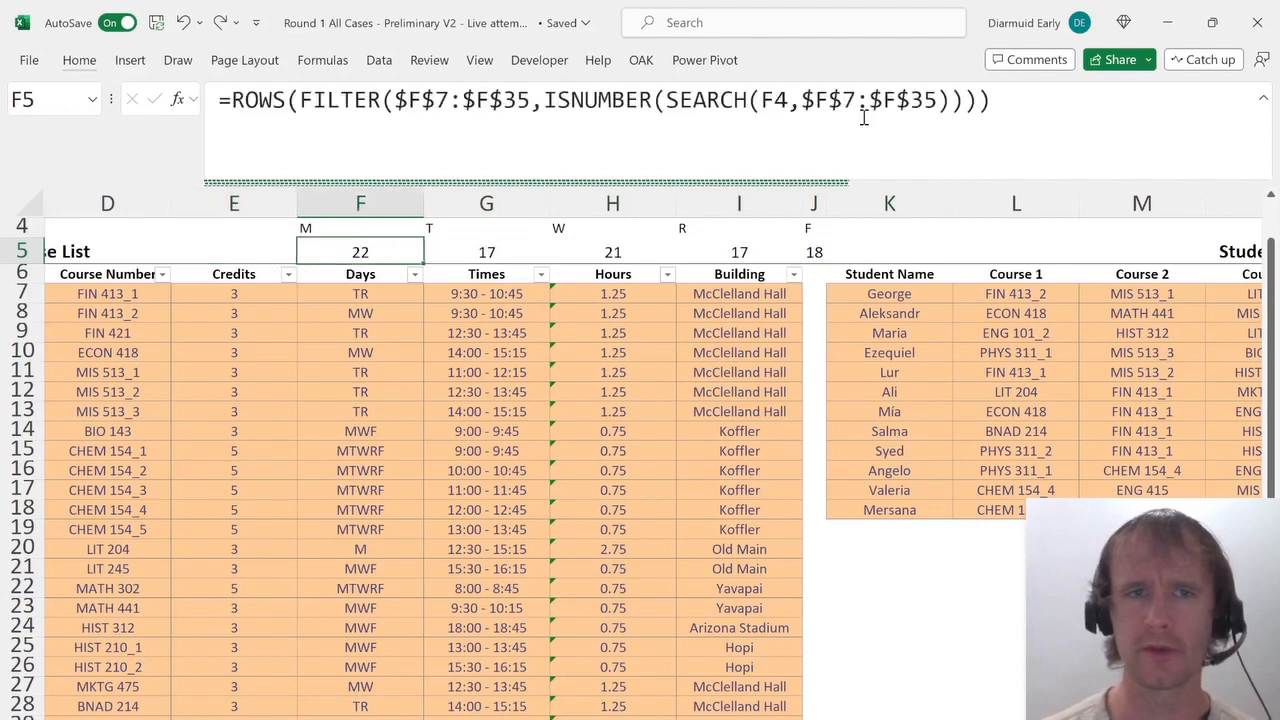
{"action": "key", "text": "shift+Right"}
{"action": "key", "text": "shift+Right"}
{"action": "key", "text": "shift+Right"}
{"action": "key", "text": "shift+Right"}
{"action": "key", "text": "Delete"}
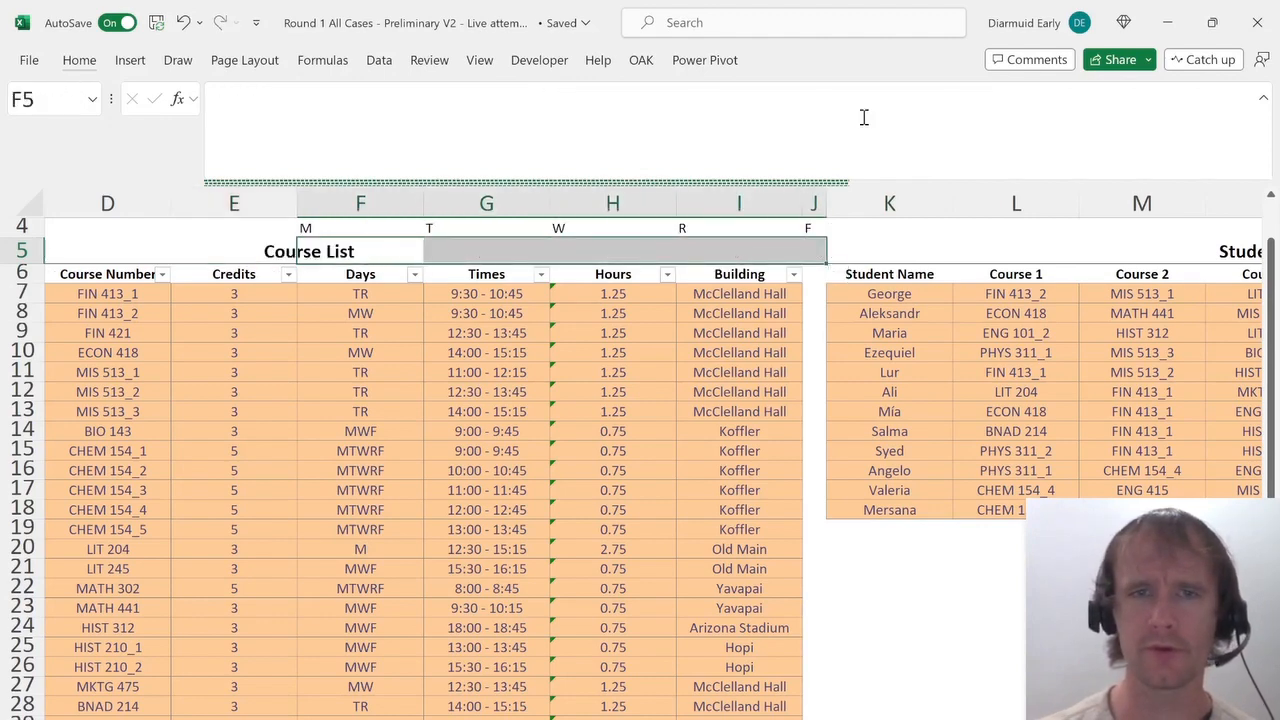
In F5, enter a spilling COUNTIFS formula counting Days in F7:F35 containing each letter of F4:J4, wrapped in "*" wildcards.
{"action": "type", "text": "=count"}
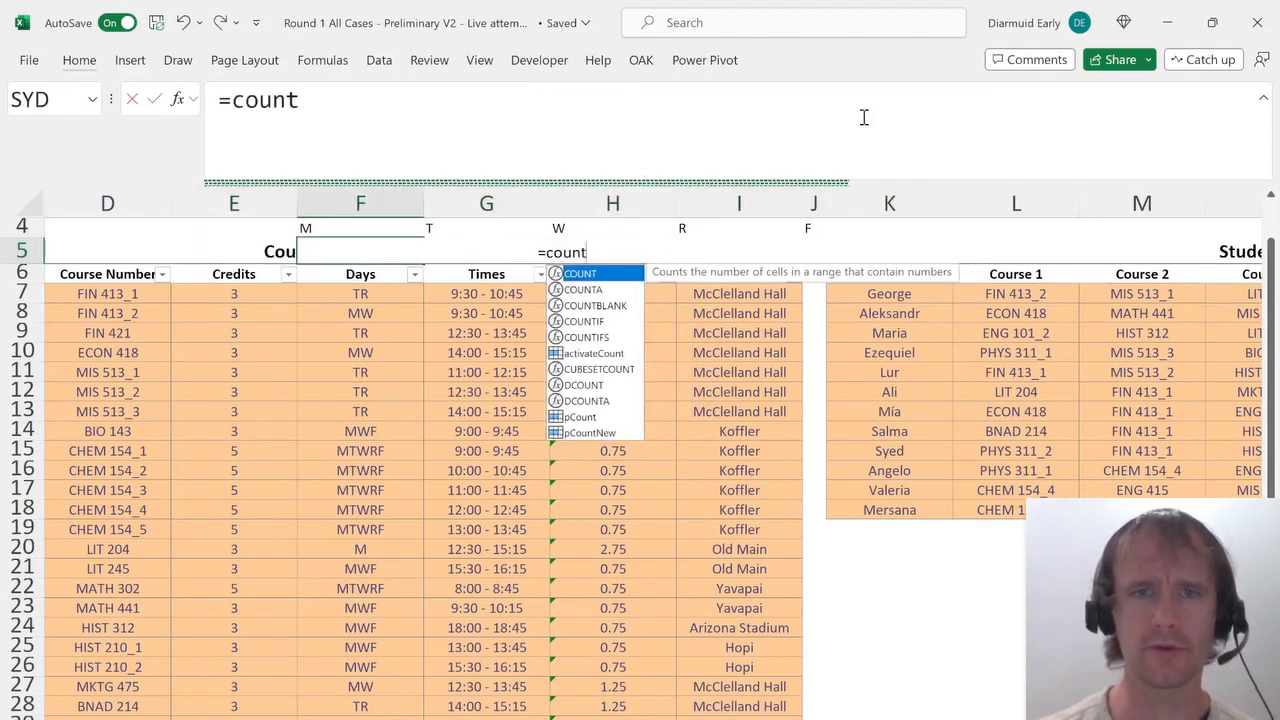
{"action": "key", "text": "Down"}
{"action": "key", "text": "Down"}
{"action": "key", "text": "Down"}
{"action": "key", "text": "Down"}
{"action": "key", "text": "Tab"}
{"action": "key", "text": "Down"}
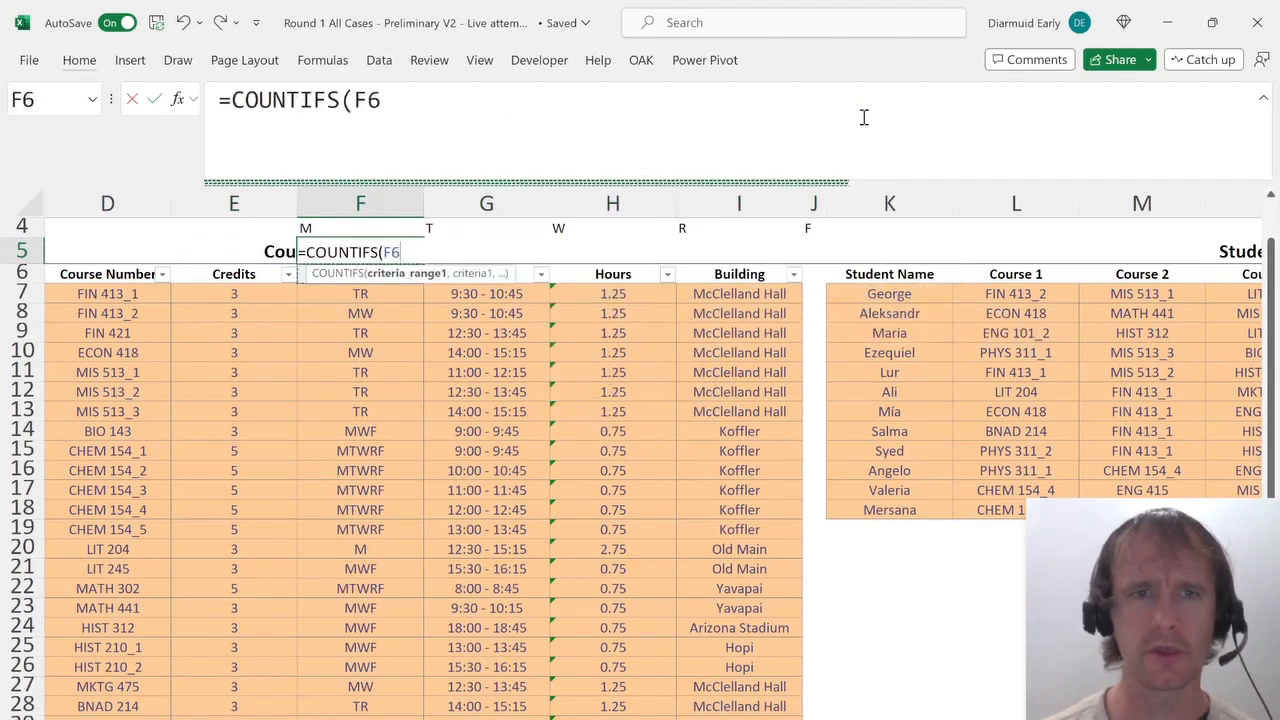
{"action": "key", "text": "Down"}
{"action": "key", "text": "ctrl+shift+Down"}
{"action": "type", "text": ",\""}
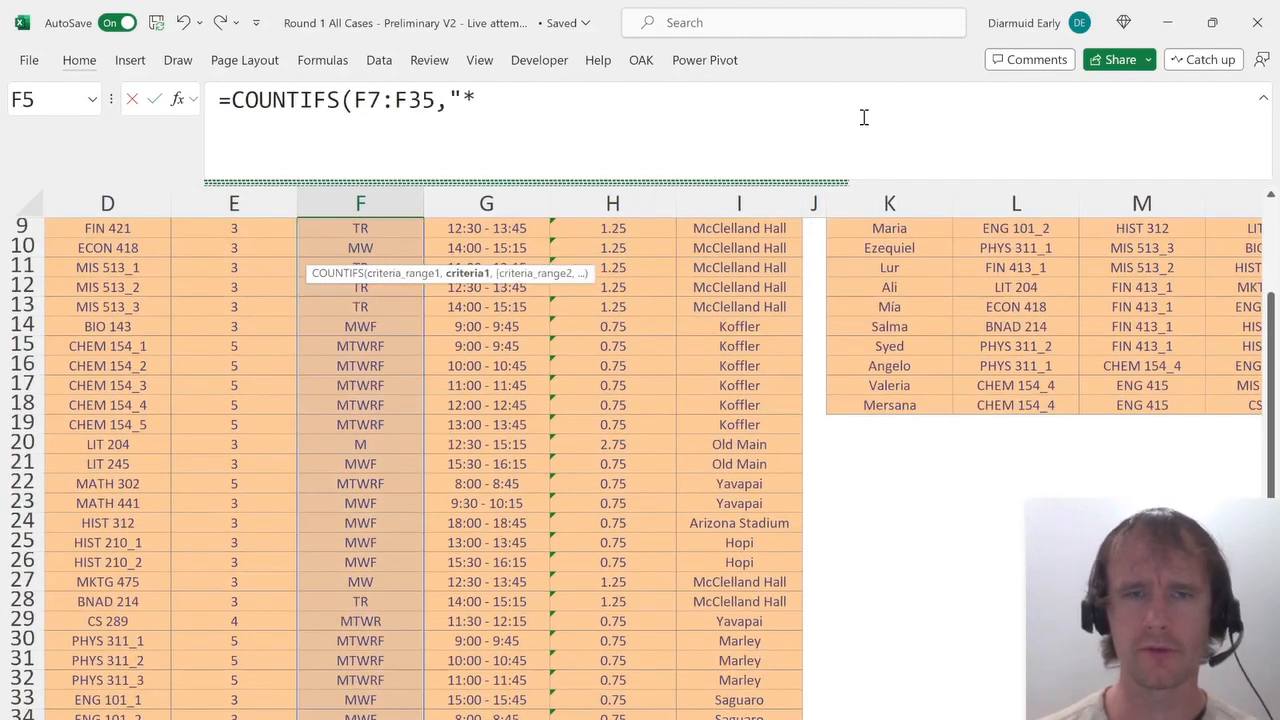
{"action": "type", "text": "*\"&"}
{"action": "key", "text": "Up"}
{"action": "key", "text": "shift+Right"}
{"action": "key", "text": "shift+Right"}
{"action": "key", "text": "shift+Right"}
{"action": "key", "text": "shift+Right"}
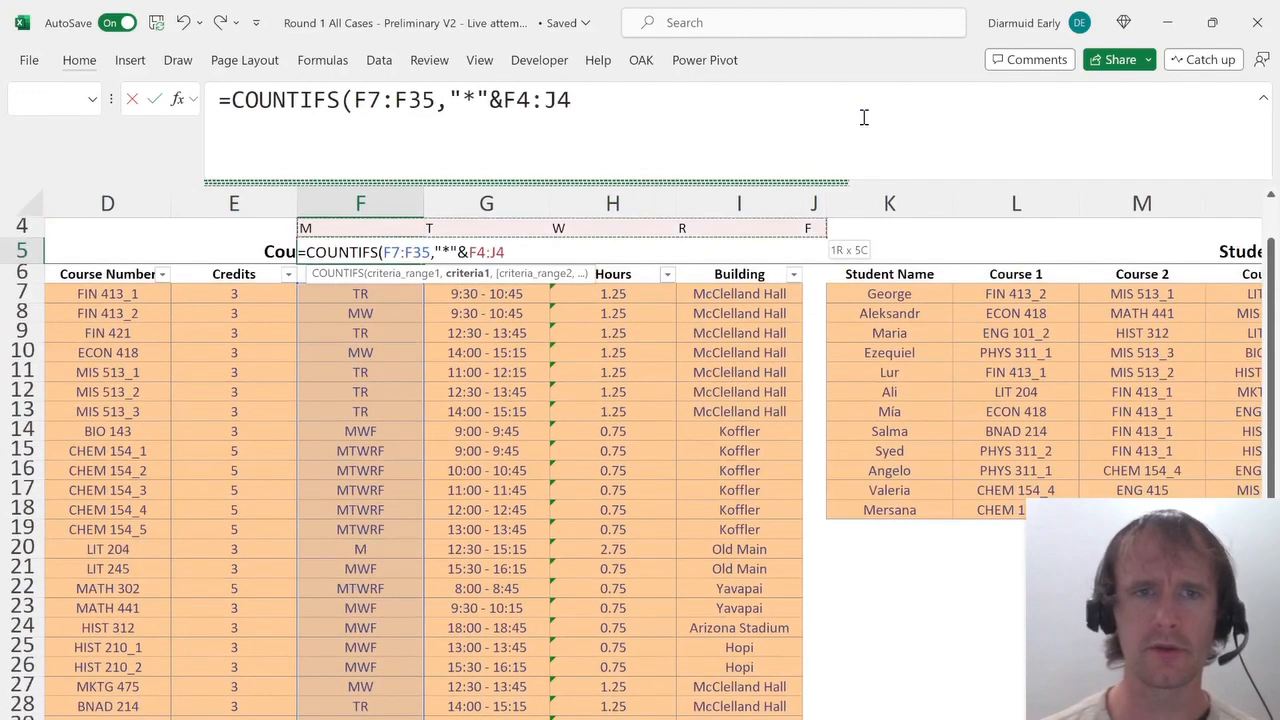
{"action": "type", "text": "&\"*\""}
{"action": "key", "text": "Return"}
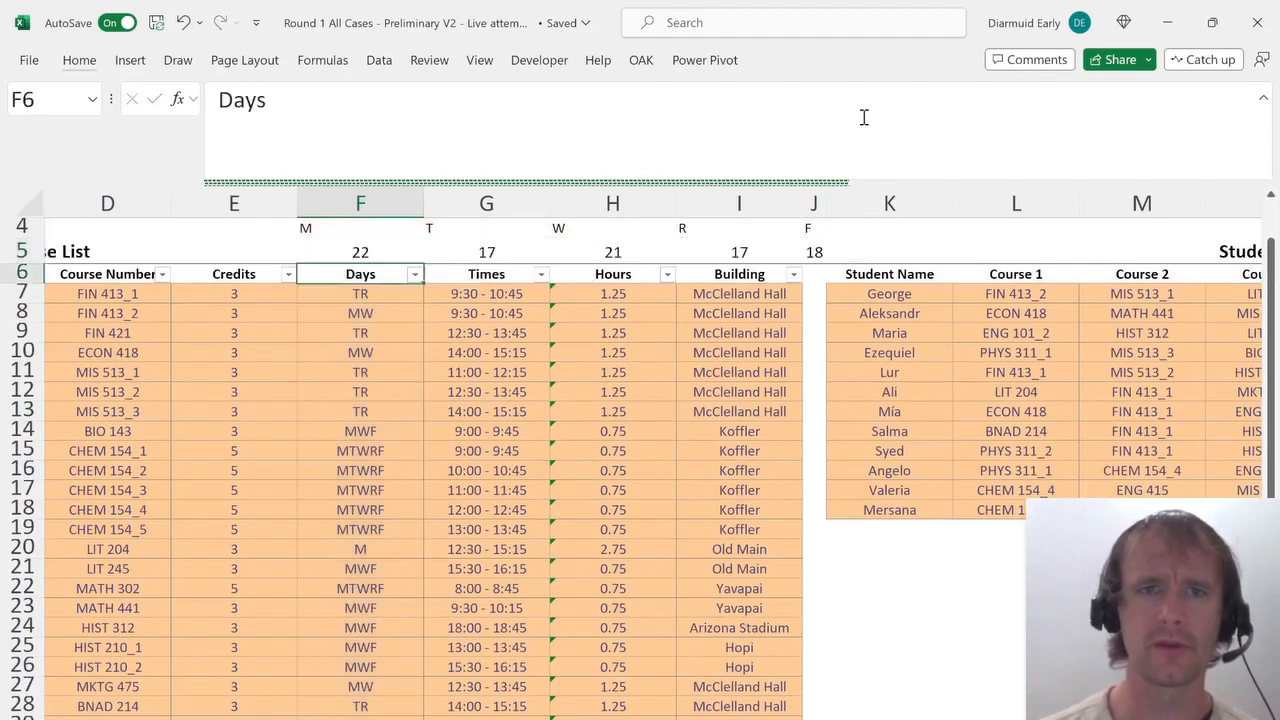
Review the day counts in row 5 of the Course List against the answer sheet's day question.
{"action": "key", "text": "Up"}
{"action": "key", "text": "shift+Right"}
{"action": "key", "text": "shift+Right"}
{"action": "key", "text": "shift+Right"}
{"action": "key", "text": "shift+Right"}
{"action": "key", "text": "shift+Right"}
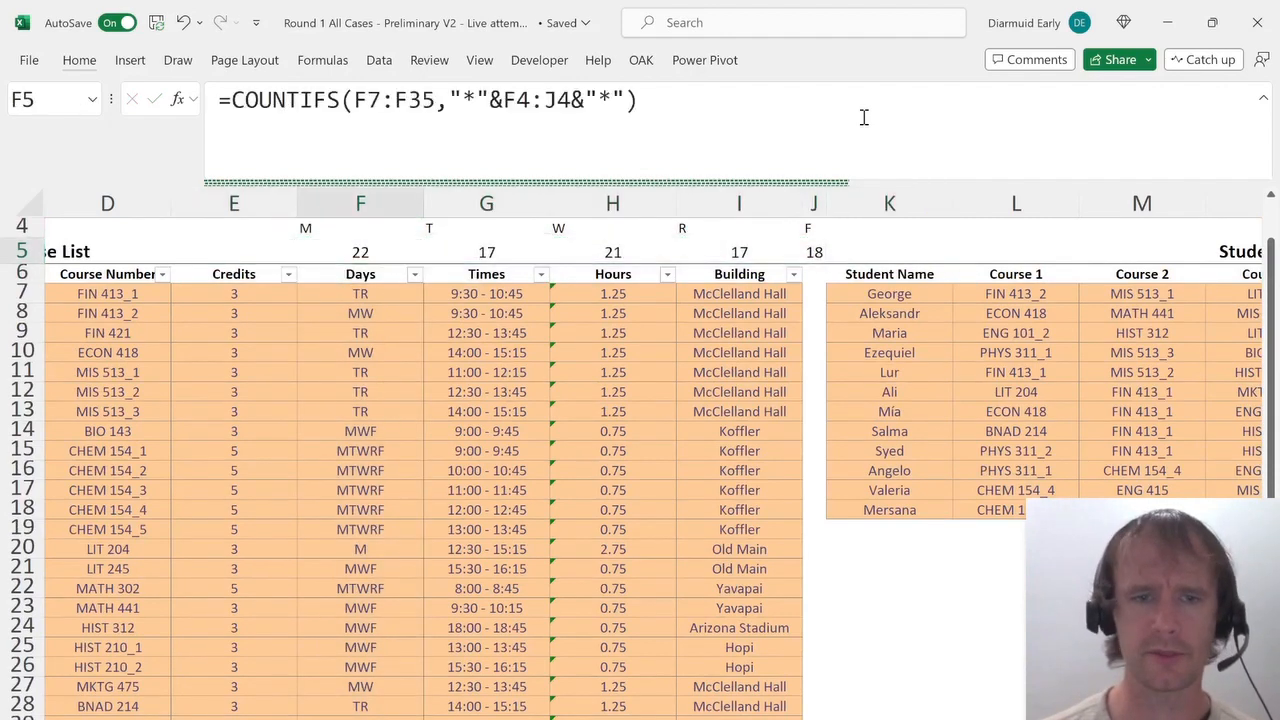
{"action": "key", "text": "ctrl+Page_Up"}
{"action": "key", "text": "ctrl+Page_Up"}
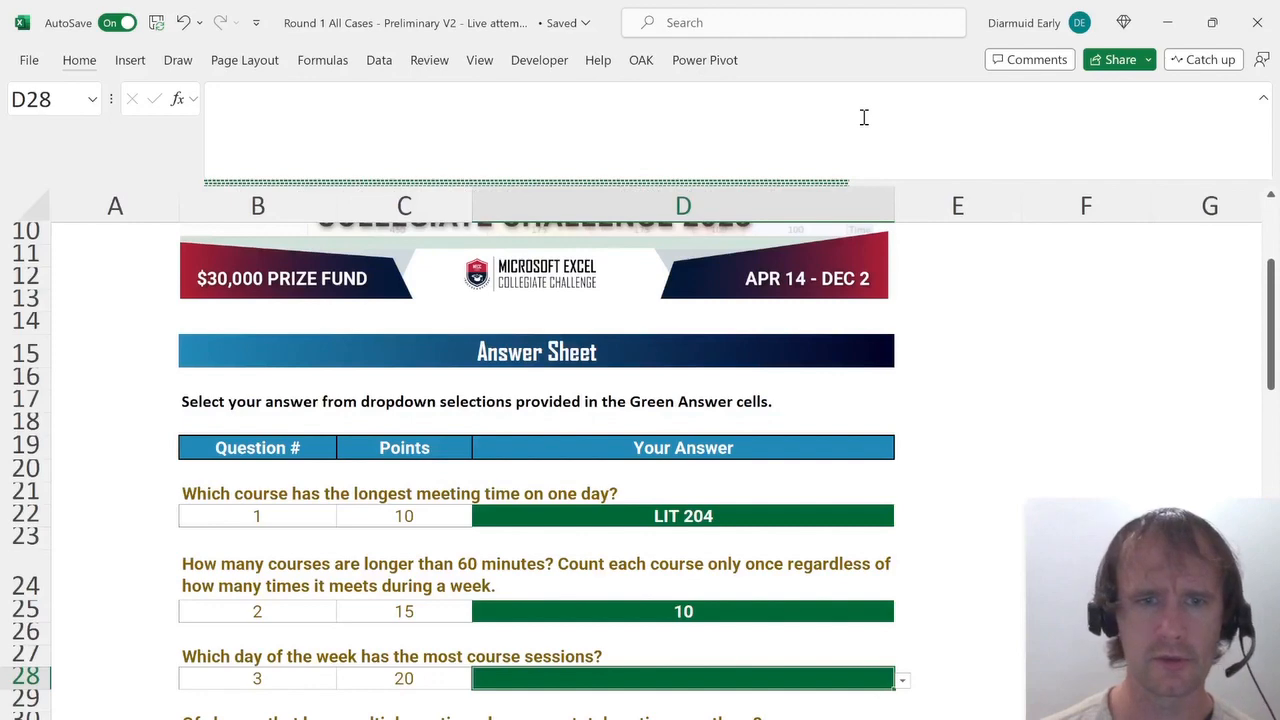
{"action": "key", "text": "ctrl+Page_Down"}
{"action": "key", "text": "ctrl+Page_Down"}
{"action": "key", "text": "Right"}
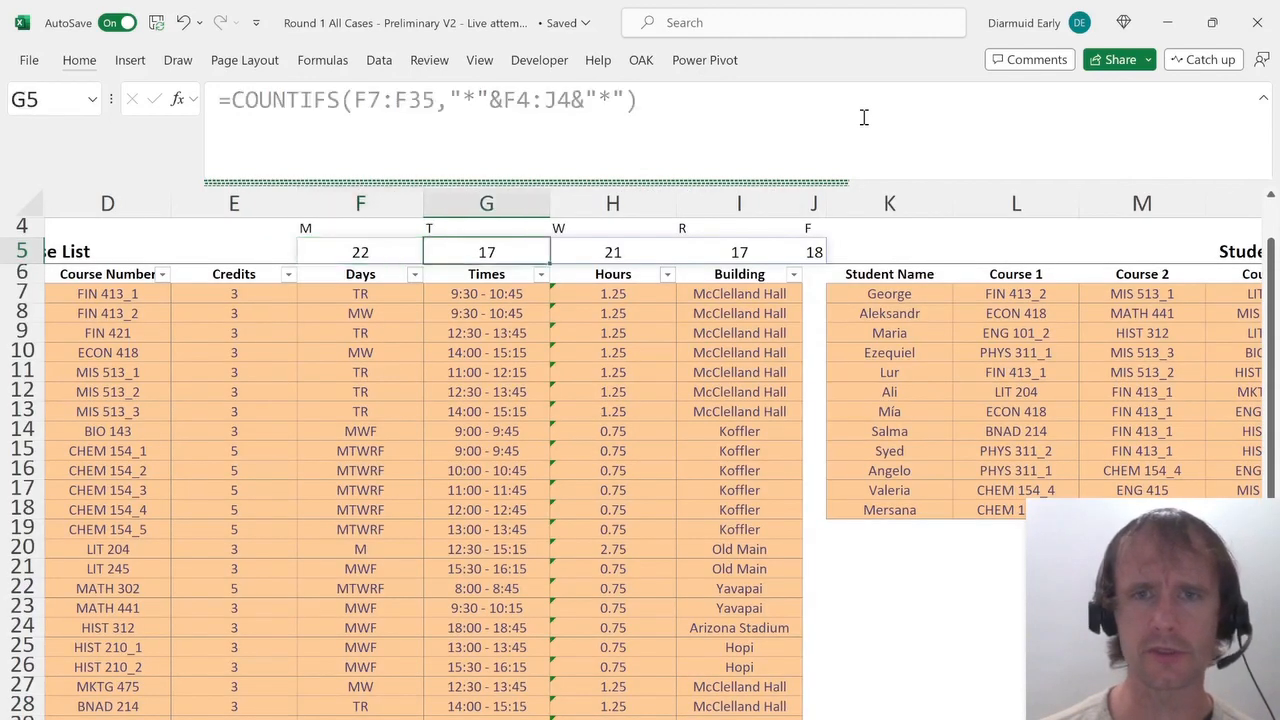
{"action": "key", "text": "Right"}
{"action": "key", "text": "Right"}
{"action": "key", "text": "Right"}
{"action": "key", "text": "Left"}
{"action": "key", "text": "Left"}
{"action": "key", "text": "Left"}
{"action": "key", "text": "Left"}
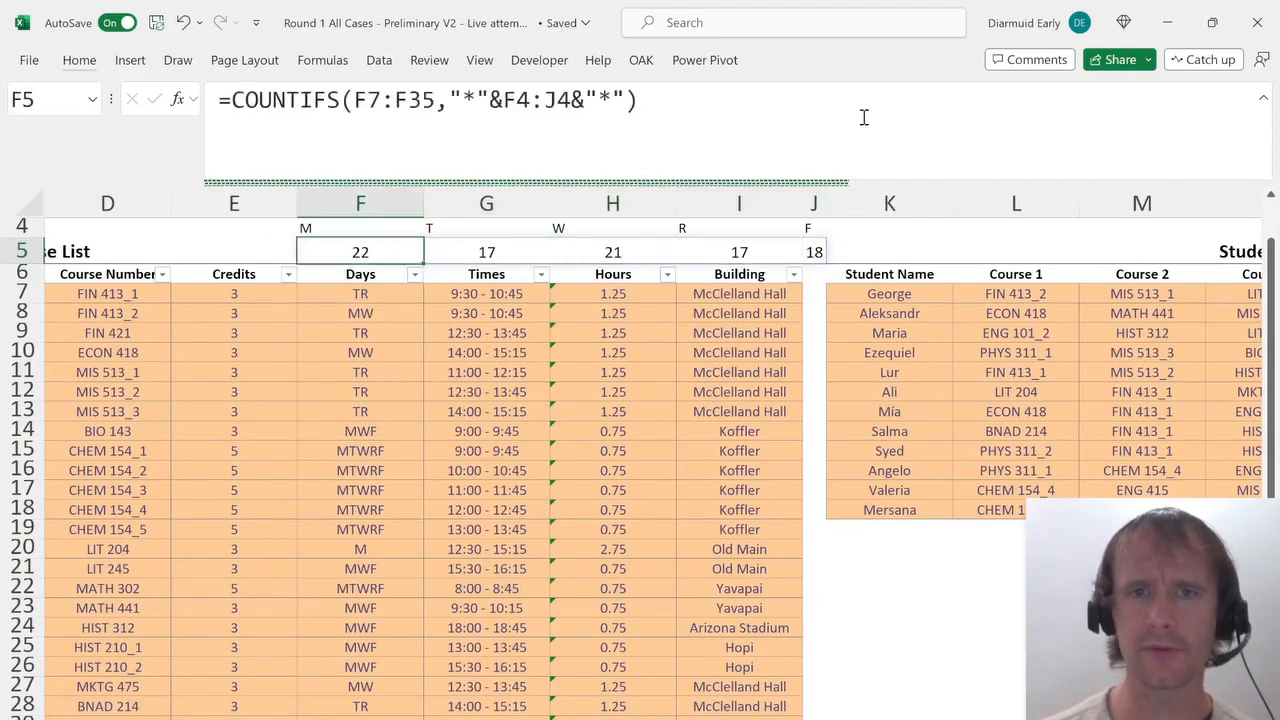
{"action": "key", "text": "shift+Right"}
{"action": "key", "text": "shift+Right"}
{"action": "key", "text": "shift+Right"}
{"action": "key", "text": "shift+Right"}
{"action": "key", "text": "shift+Right"}
Answer question 3 on the answer sheet with M as the day with the most course sessions.
{"action": "key", "text": "ctrl+Page_Up"}
{"action": "key", "text": "ctrl+Page_Up"}
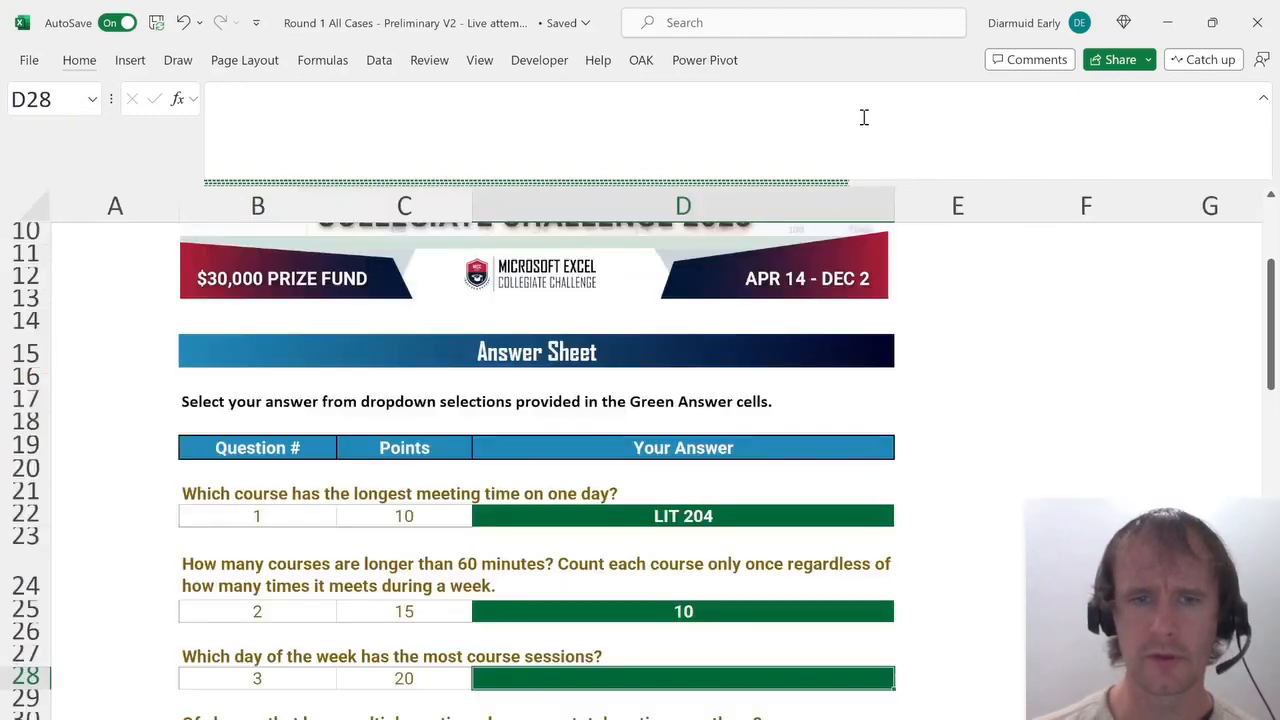
{"action": "key", "text": "alt+Down"}
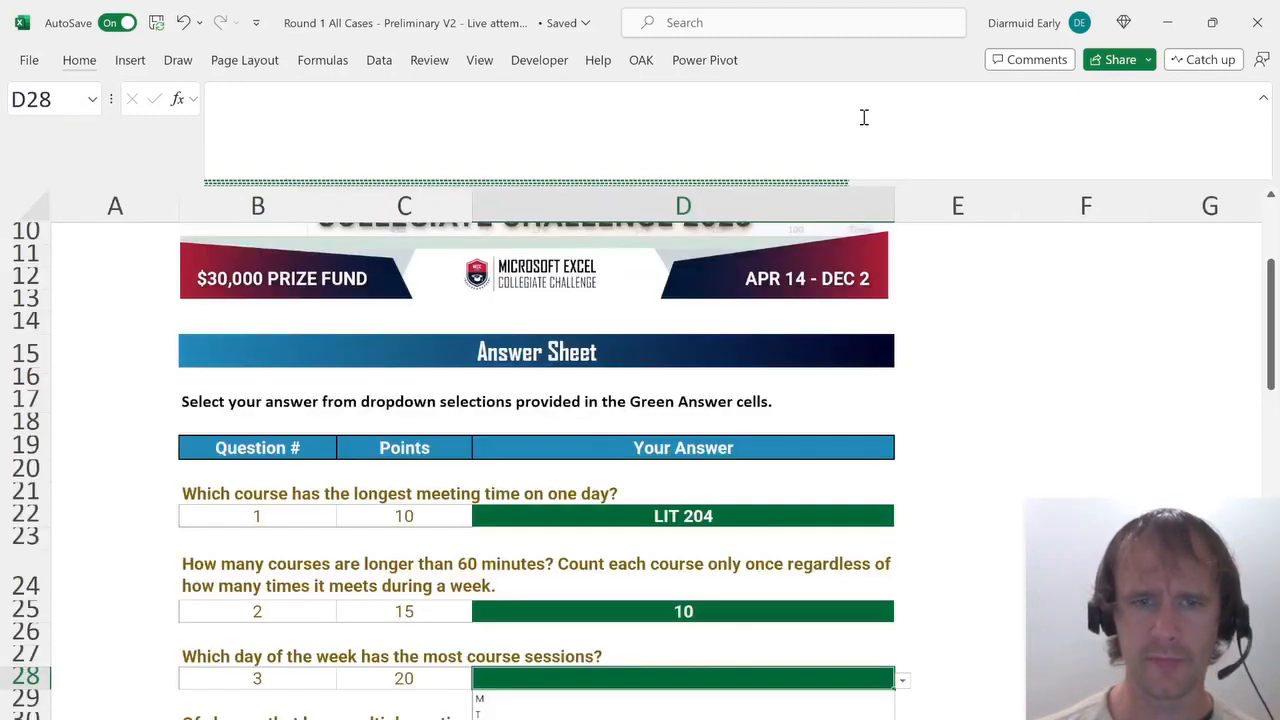
{"action": "key", "text": "Down"}
{"action": "key", "text": "Return"}
{"action": "key", "text": "Down"}
{"action": "key", "text": "Down"}
{"action": "key", "text": "Down"}
{"action": "key", "text": "Down"}
{"action": "key", "text": "Down"}
{"action": "key", "text": "Down"}
{"action": "key", "text": "Down"}
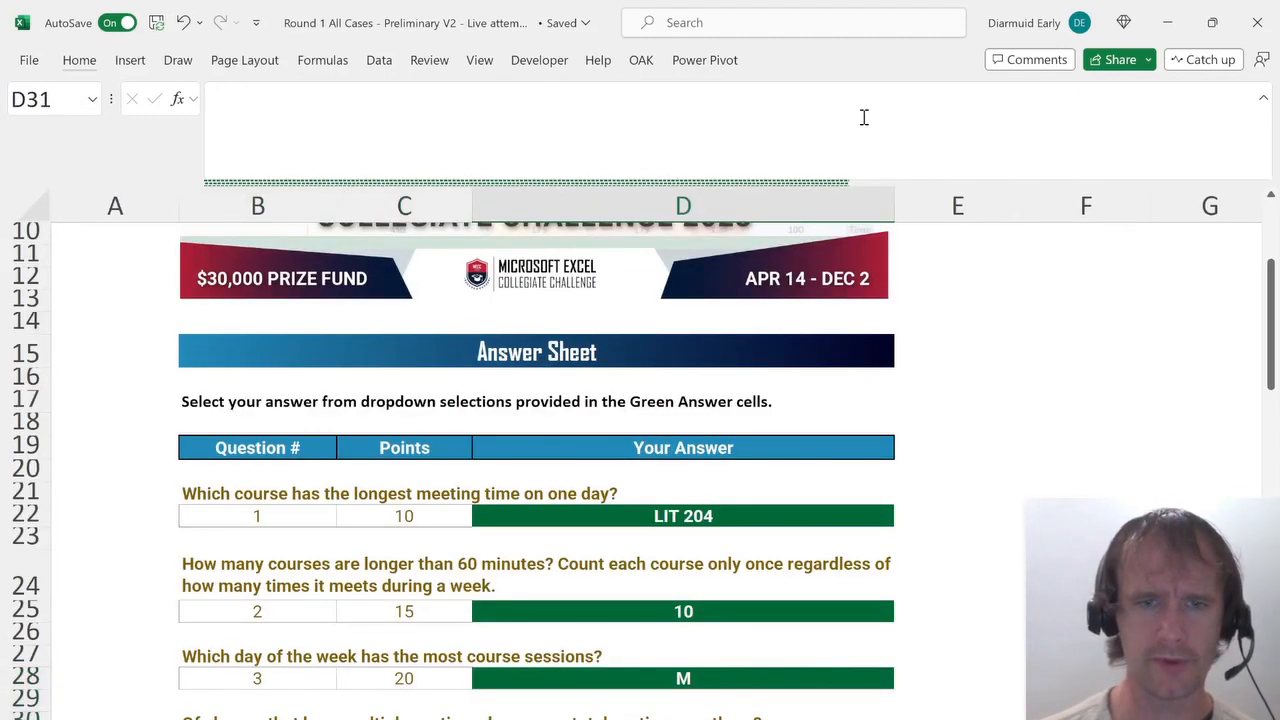
Insert a new blank column before Section in the Course List table.
{"action": "key", "text": "Up"}
{"action": "key", "text": "Up"}
{"action": "key", "text": "Up"}
{"action": "key", "text": "Up"}
{"action": "key", "text": "Up"}
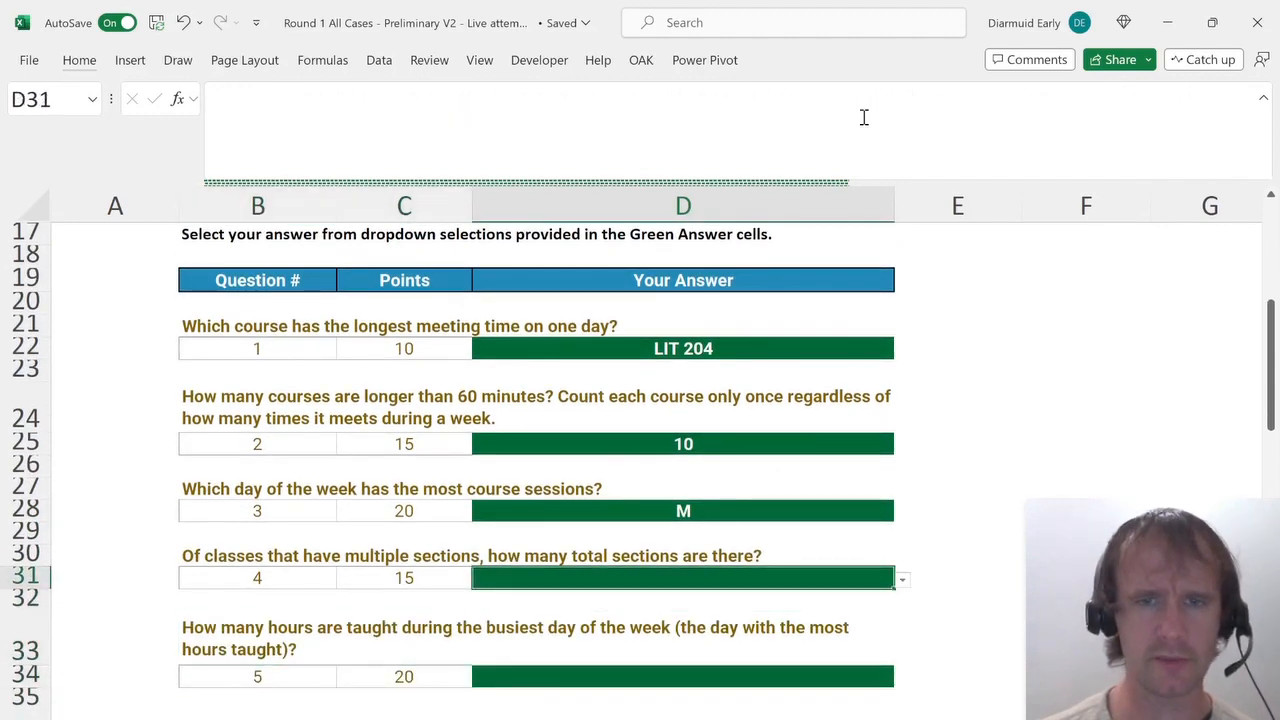
{"action": "key", "text": "ctrl+Page_Down"}
{"action": "key", "text": "ctrl+Page_Up"}
{"action": "key", "text": "ctrl+Page_Up"}
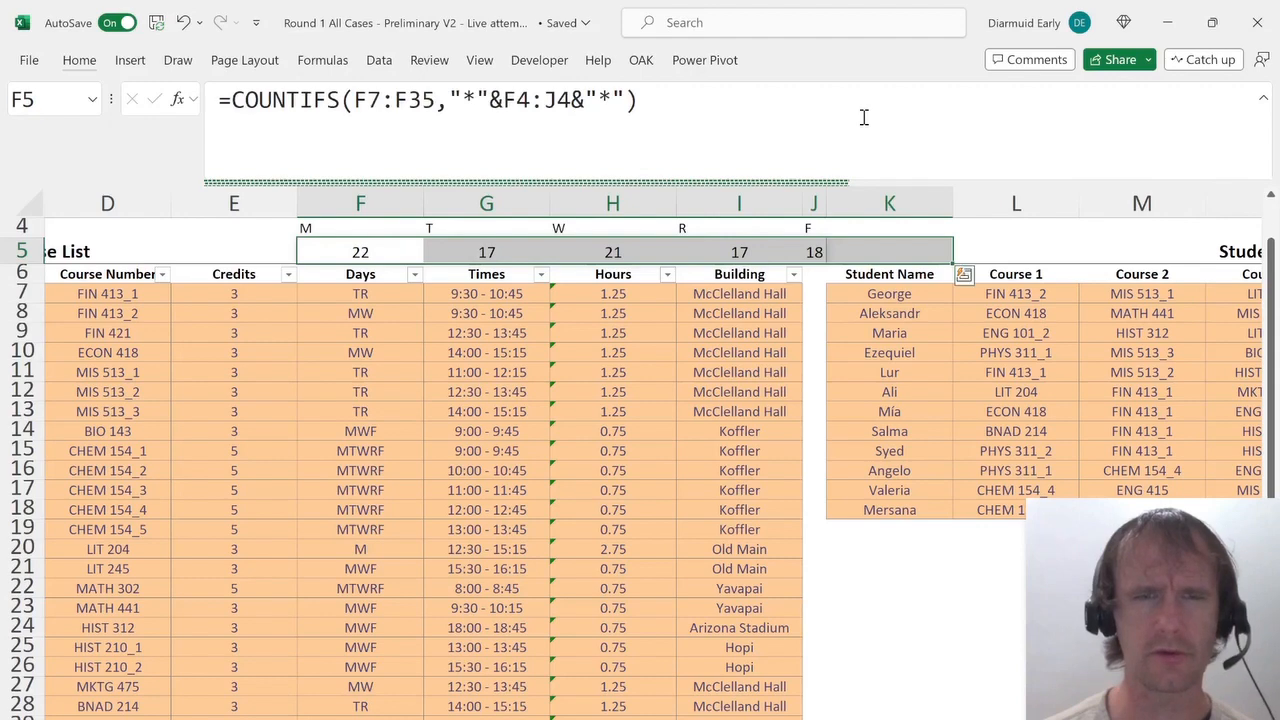
{"action": "key", "text": "Left"}
{"action": "key", "text": "Down"}
{"action": "key", "text": "Down"}
{"action": "key", "text": "Left"}
{"action": "key", "text": "Left"}
{"action": "key", "text": "Left"}
{"action": "key", "text": "Right"}
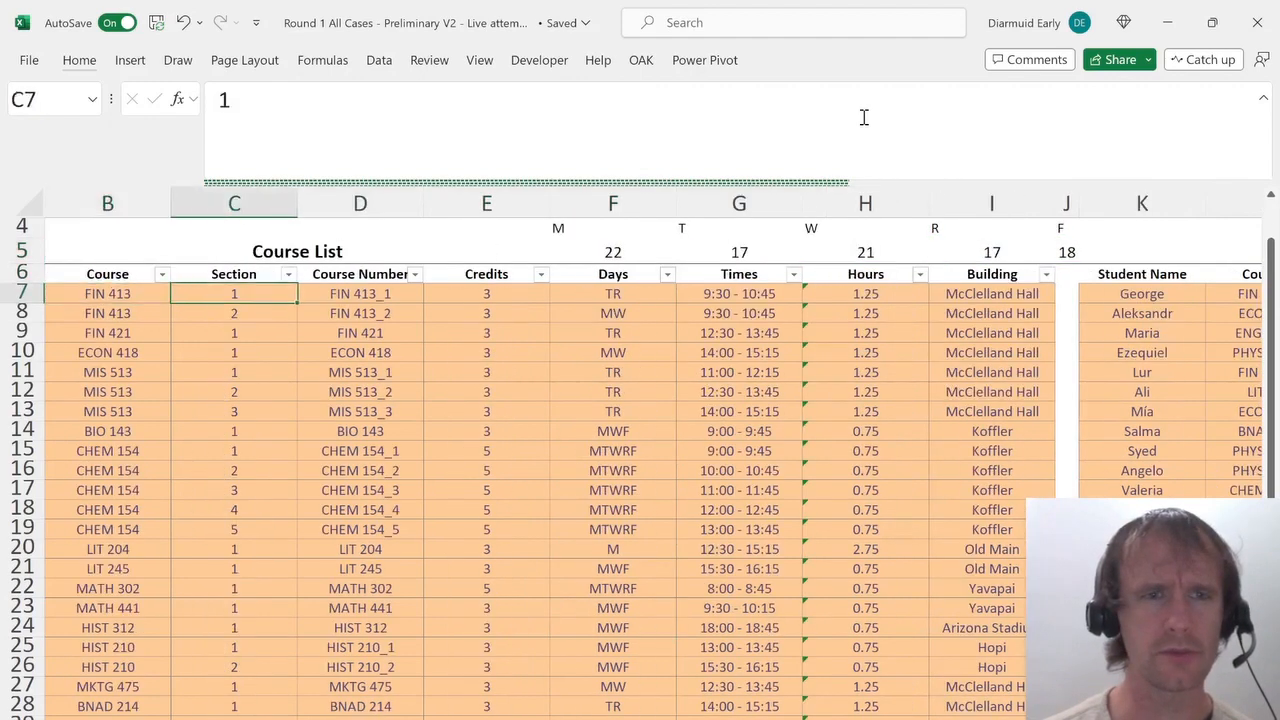
{"action": "key", "text": "shift+Down"}
{"action": "key", "text": "shift+Down"}
{"action": "key", "text": "Up"}
{"action": "key", "text": "Left"}
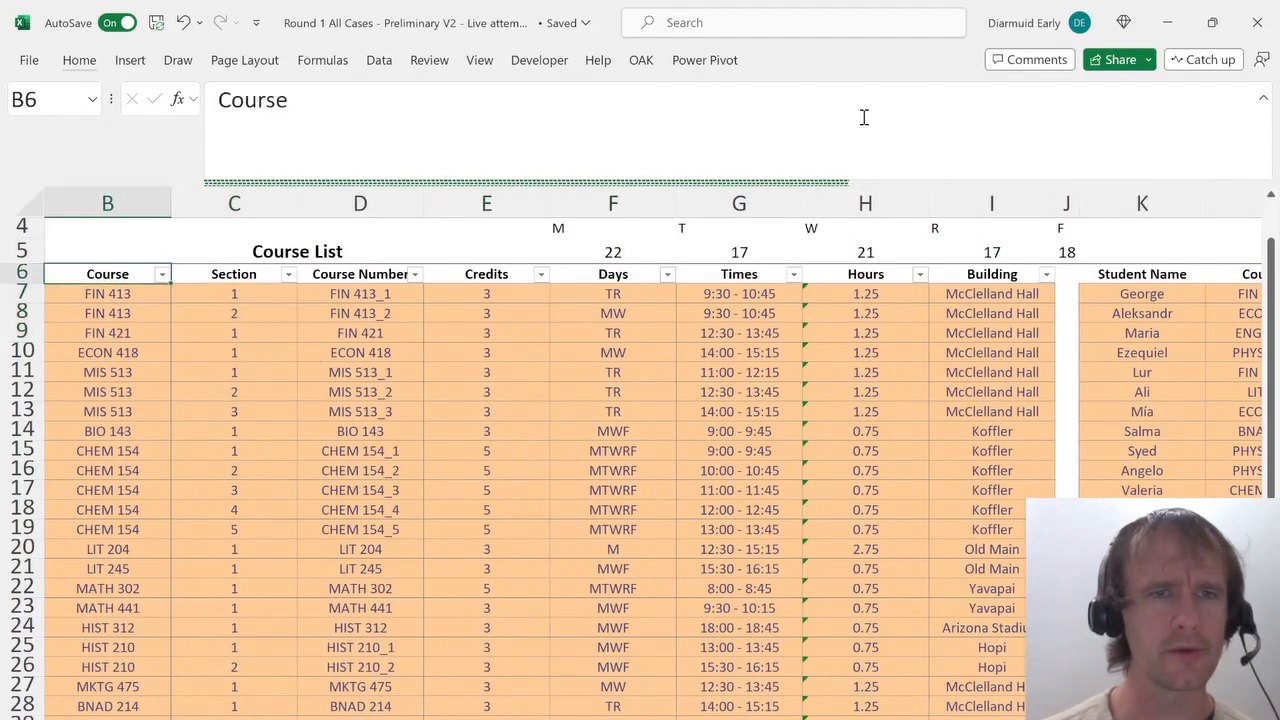
{"action": "key", "text": "Left"}
{"action": "key", "text": "Right"}
{"action": "key", "text": "Down"}
{"action": "key", "text": "Right"}
{"action": "key", "text": "alt+h"}
{"action": "type", "text": "ic="}
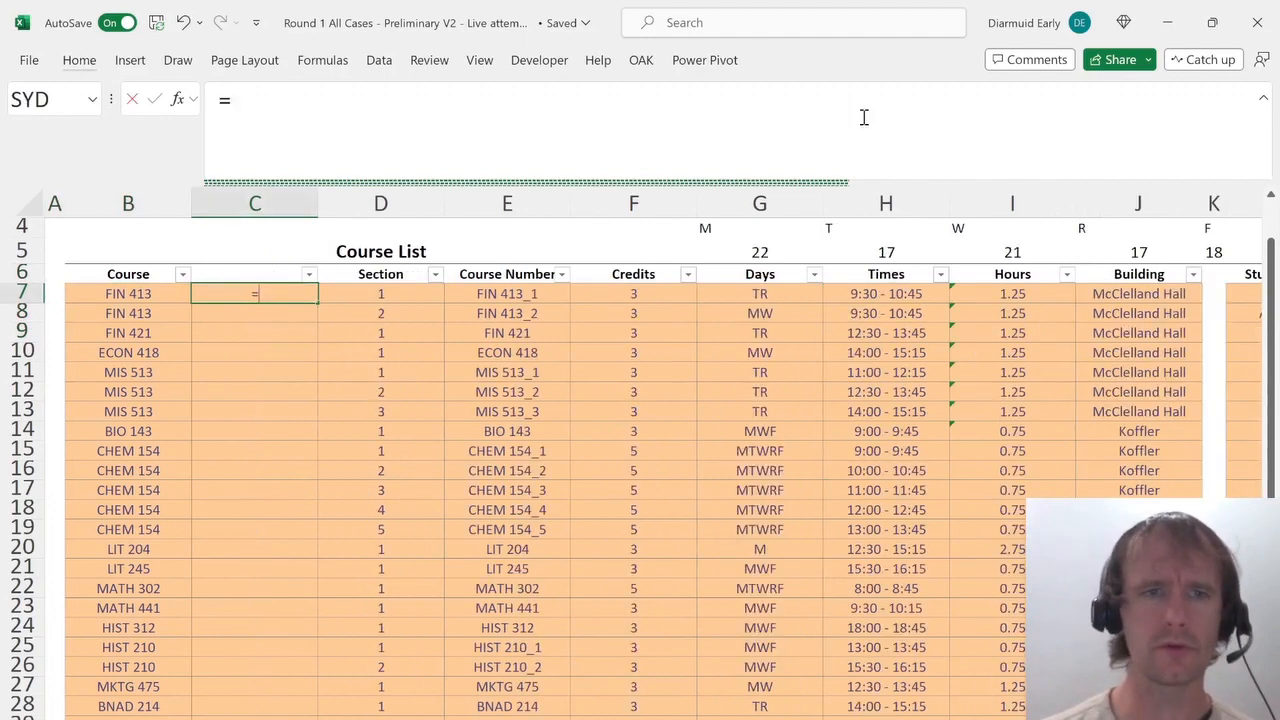
{"action": "type", "text": "countifs"}
In C7 enter a spilling =COUNTIFS(B7:B35,B7:B35) to count how many sections each course has.
{"action": "key", "text": "Tab"}
{"action": "key", "text": "Left"}
{"action": "key", "text": "ctrl+shift+Down"}
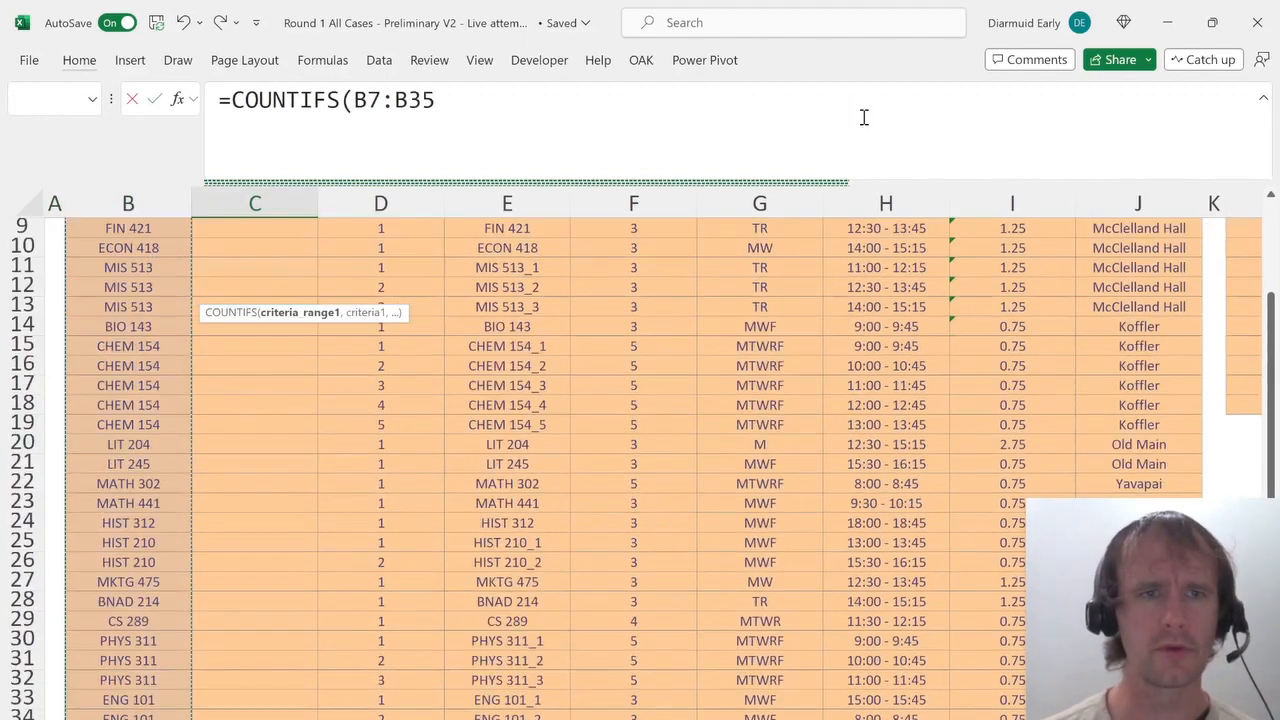
{"action": "type", "text": ","}
{"action": "key", "text": "Left"}
{"action": "key", "text": "ctrl+shift+Down"}
{"action": "type", "text": ")"}
{"action": "key", "text": "Return"}
Filter the new count column to hide courses with a count of 1.
{"action": "key", "text": "Up"}
{"action": "key", "text": "Up"}
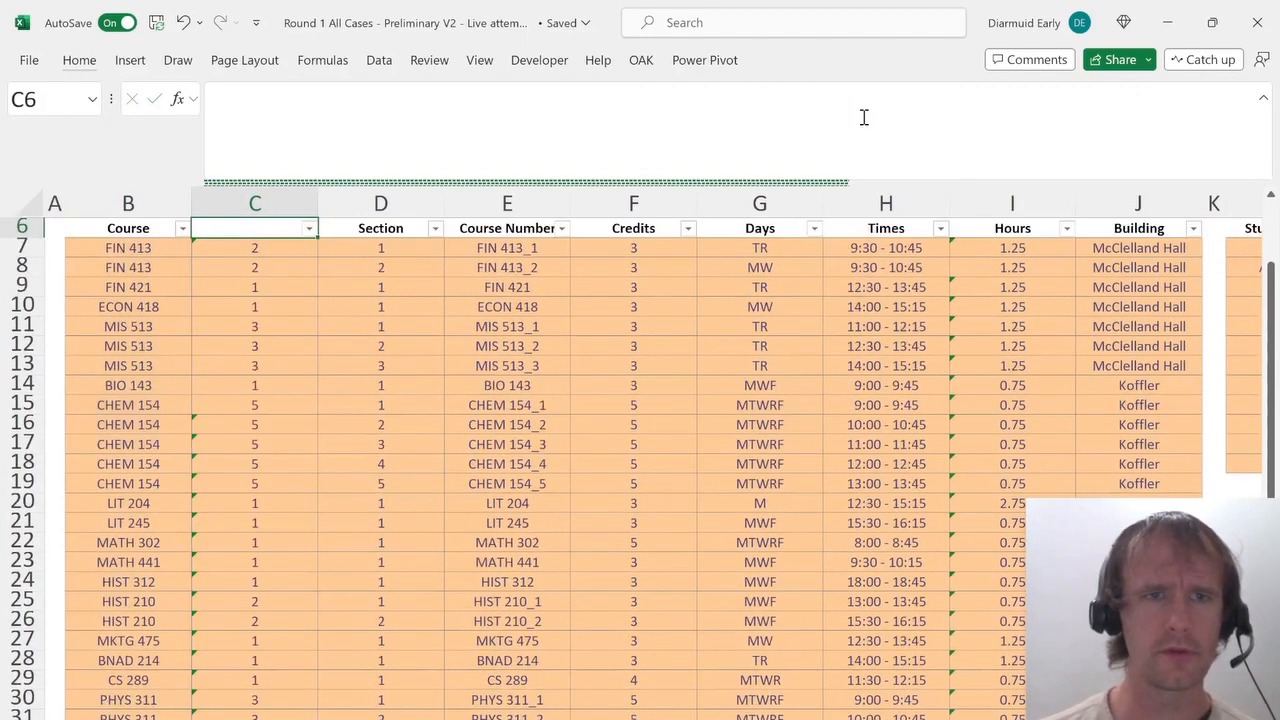
{"action": "key", "text": "alt+Down"}
{"action": "key", "text": "e"}
{"action": "key", "text": "Down"}
{"action": "key", "text": "Down"}
{"action": "key", "text": "space"}
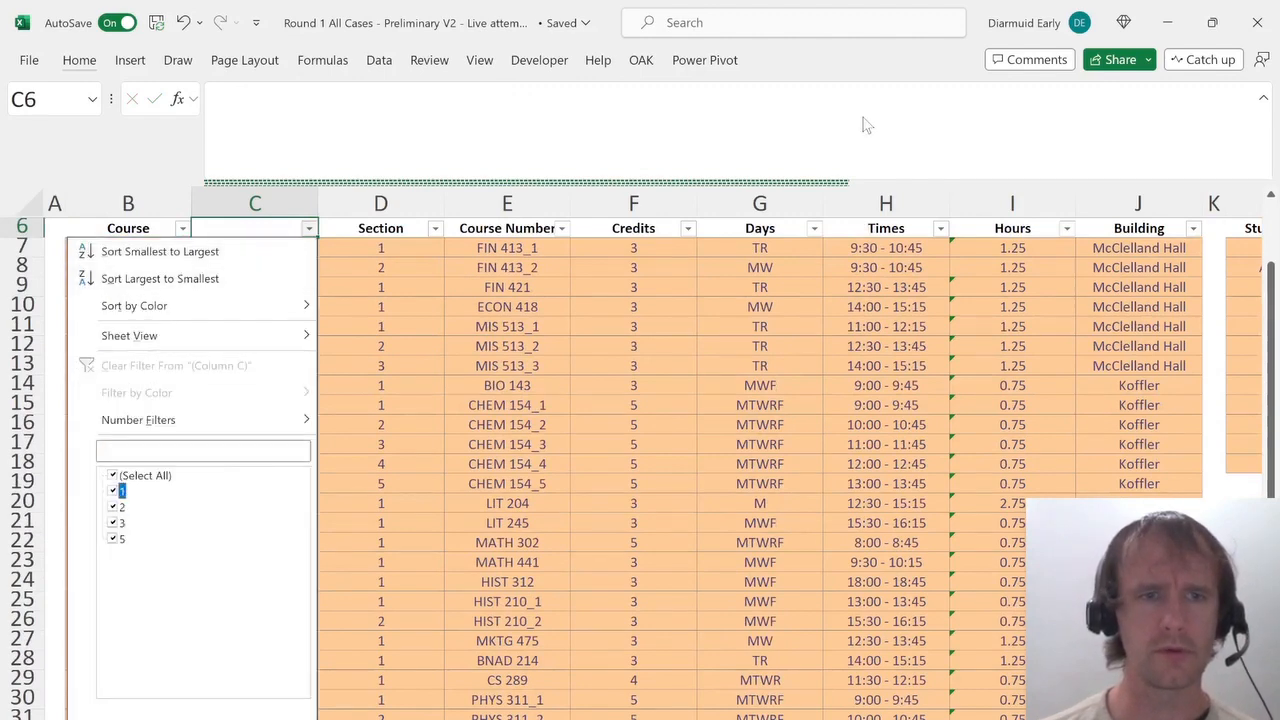
{"action": "key", "text": "Return"}
{"action": "key", "text": "Down"}
{"action": "key", "text": "Left"}
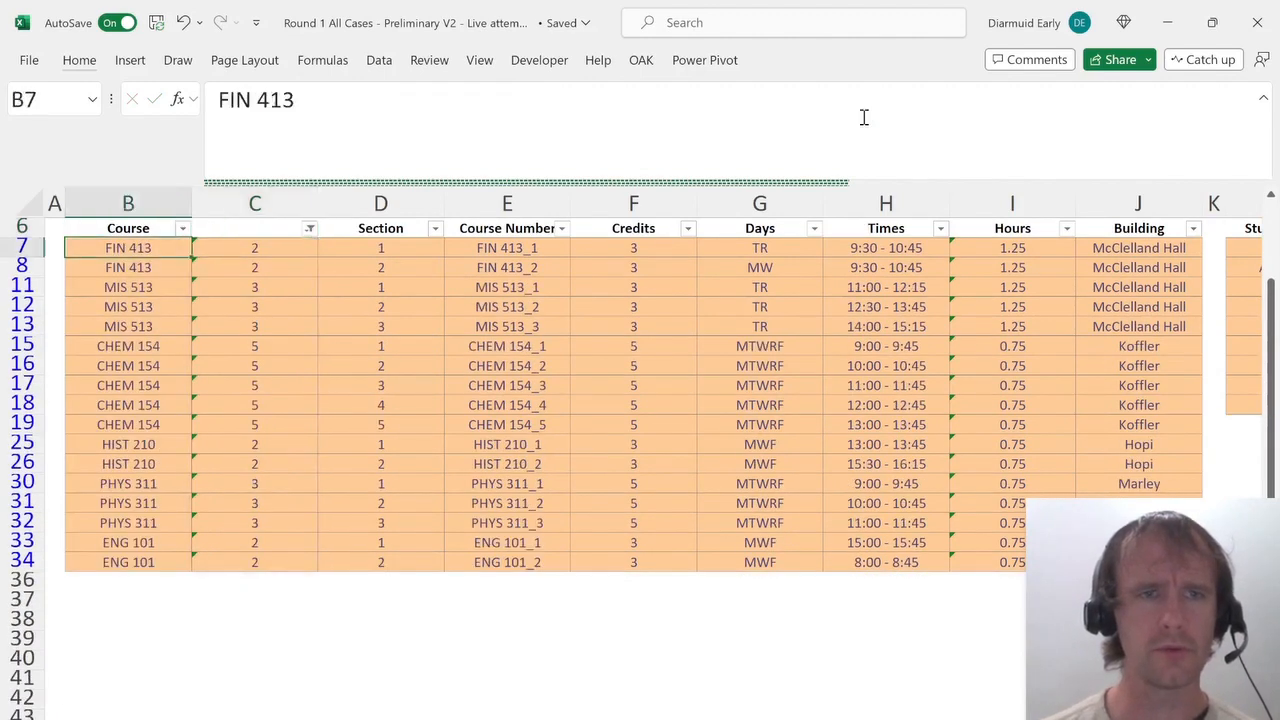
Count the filtered Course entries and answer question 4 with 17 total sections.
{"action": "key", "text": "ctrl+shift+Down"}
{"action": "key", "text": "ctrl+Page_Down"}
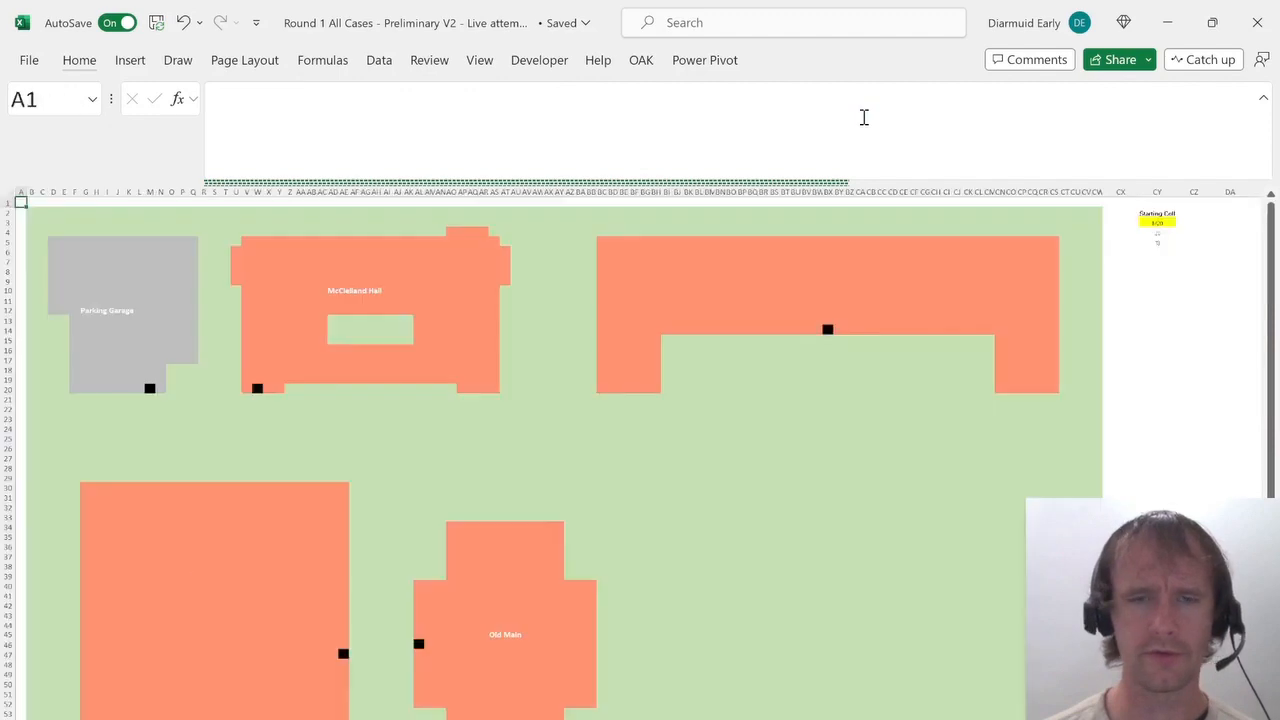
{"action": "key", "text": "ctrl+Page_Down"}
{"action": "key", "text": "alt+Down"}
{"action": "key", "text": "Down"}
{"action": "key", "text": "Down"}
{"action": "key", "text": "Down"}
{"action": "key", "text": "Down"}
{"action": "key", "text": "Down"}
{"action": "key", "text": "Down"}
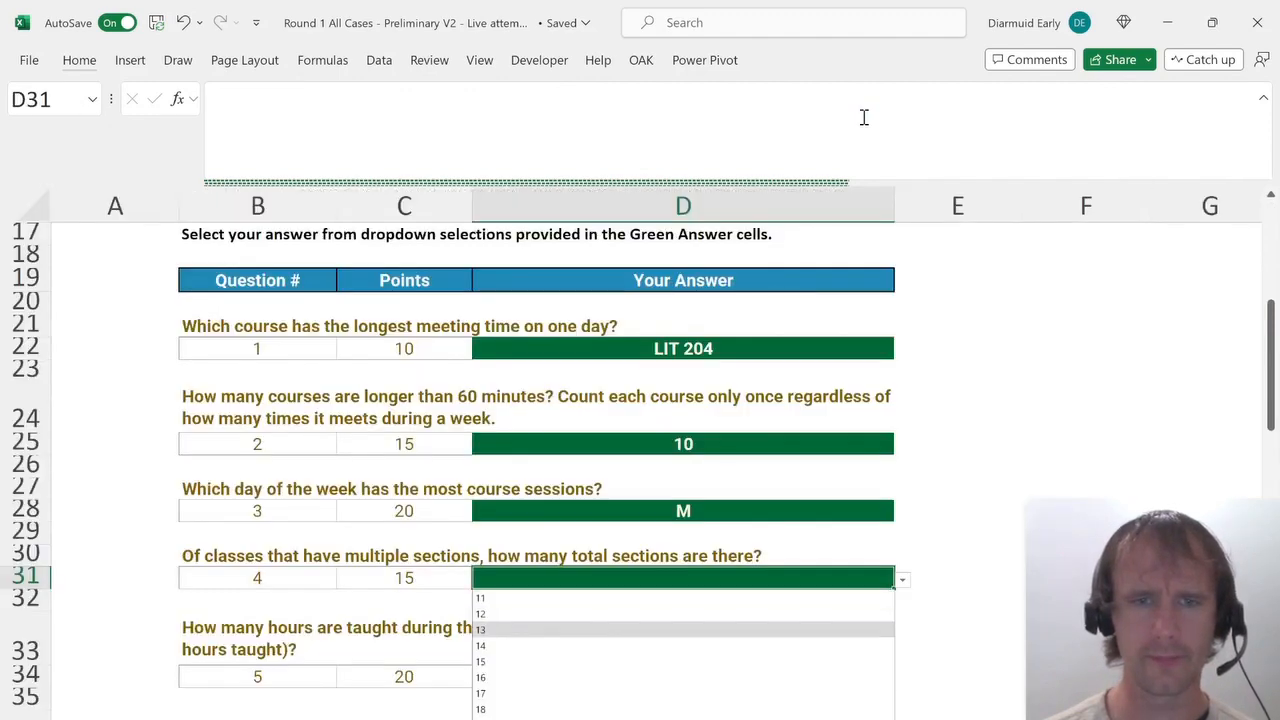
{"action": "key", "text": "Down"}
{"action": "key", "text": "Return"}
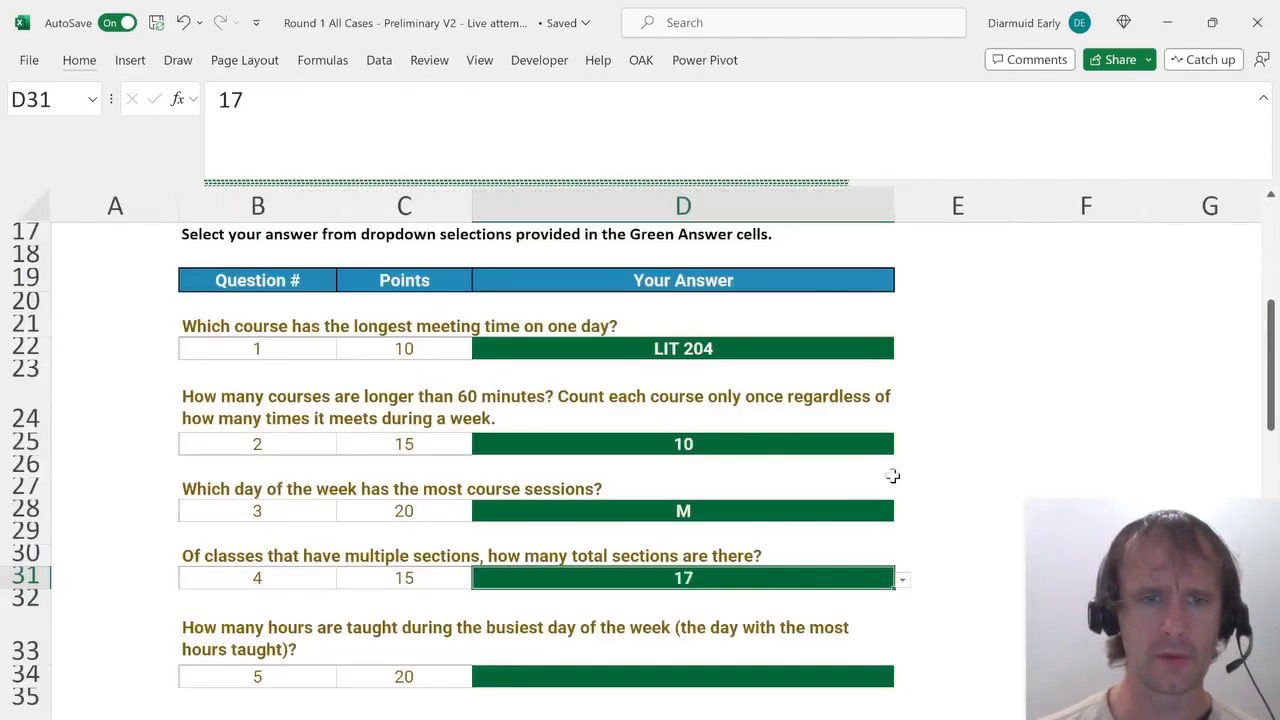
Clear the filter from the new count column in the Course List.
{"action": "scroll", "coordinate": [860, 490], "scroll_direction": "down", "scroll_amount": 3}
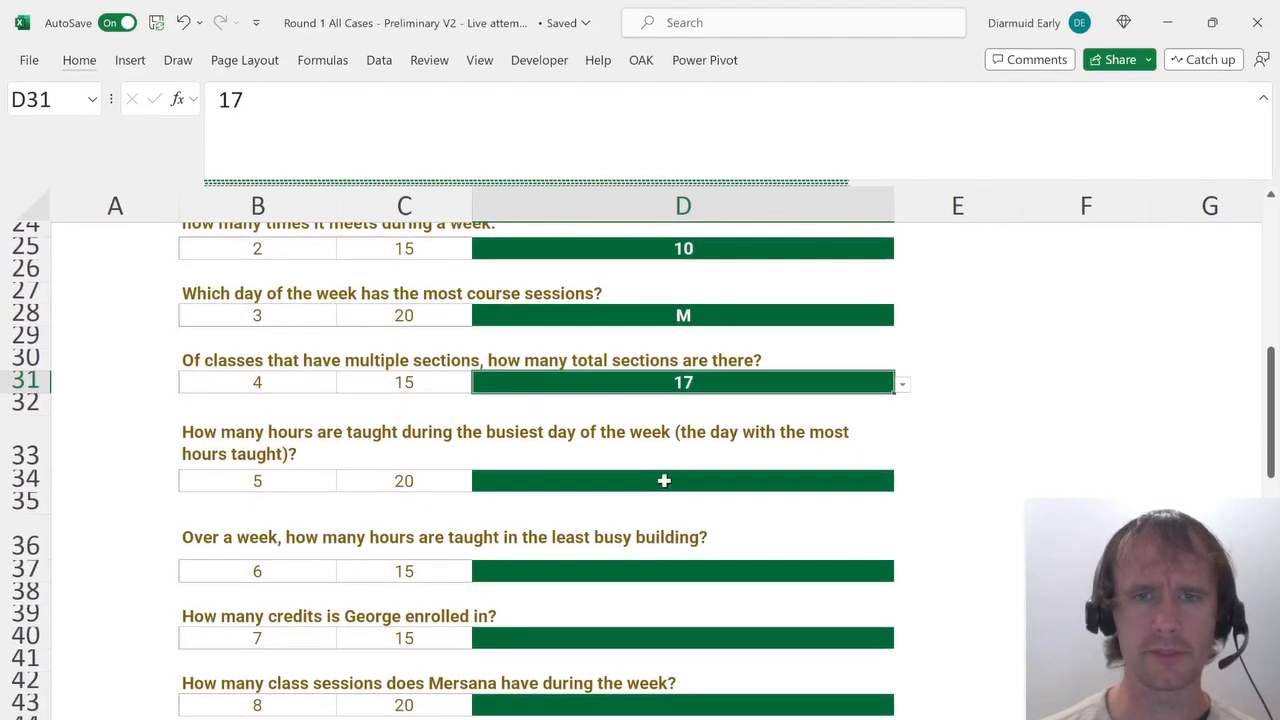
{"action": "left_click", "coordinate": [664, 481]}
{"action": "key", "text": "ctrl+Page_Up"}
{"action": "key", "text": "ctrl+Page_Up"}
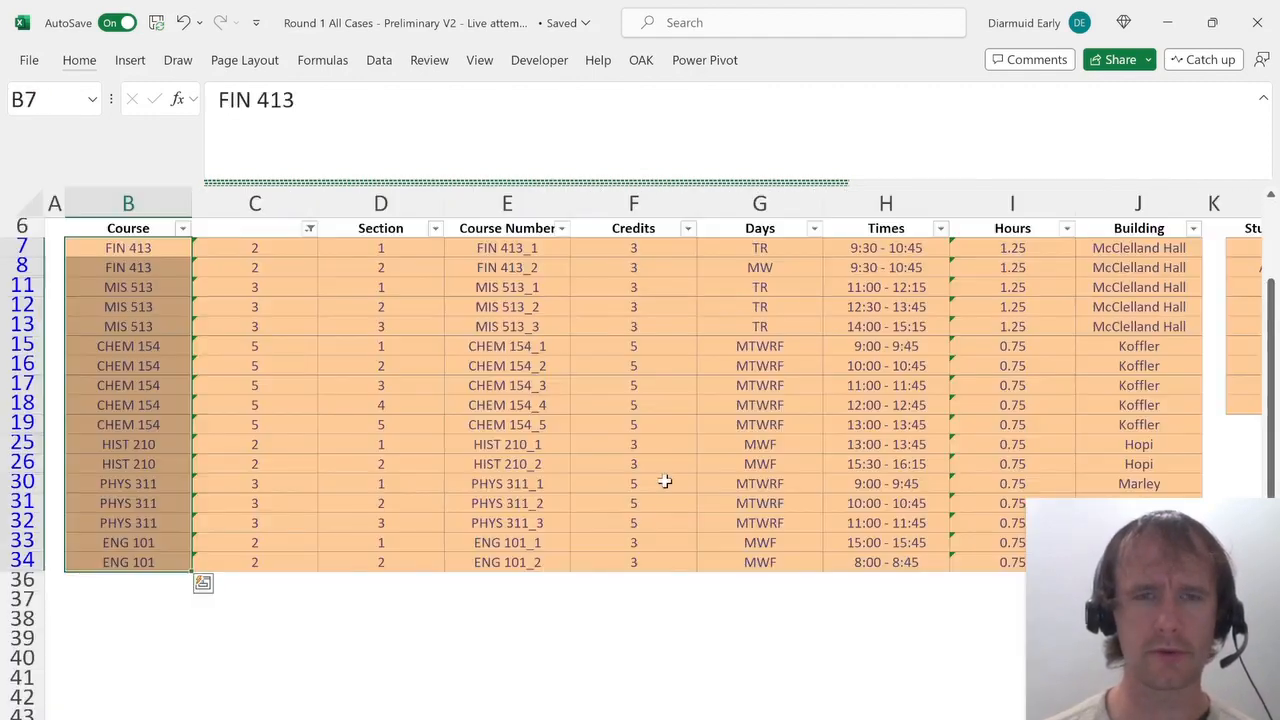
{"action": "key", "text": "Up"}
{"action": "key", "text": "a"}
{"action": "key", "text": "c"}
{"action": "key", "text": "Right"}
{"action": "key", "text": "Down"}
{"action": "key", "text": "Up"}
{"action": "key", "text": "Up"}
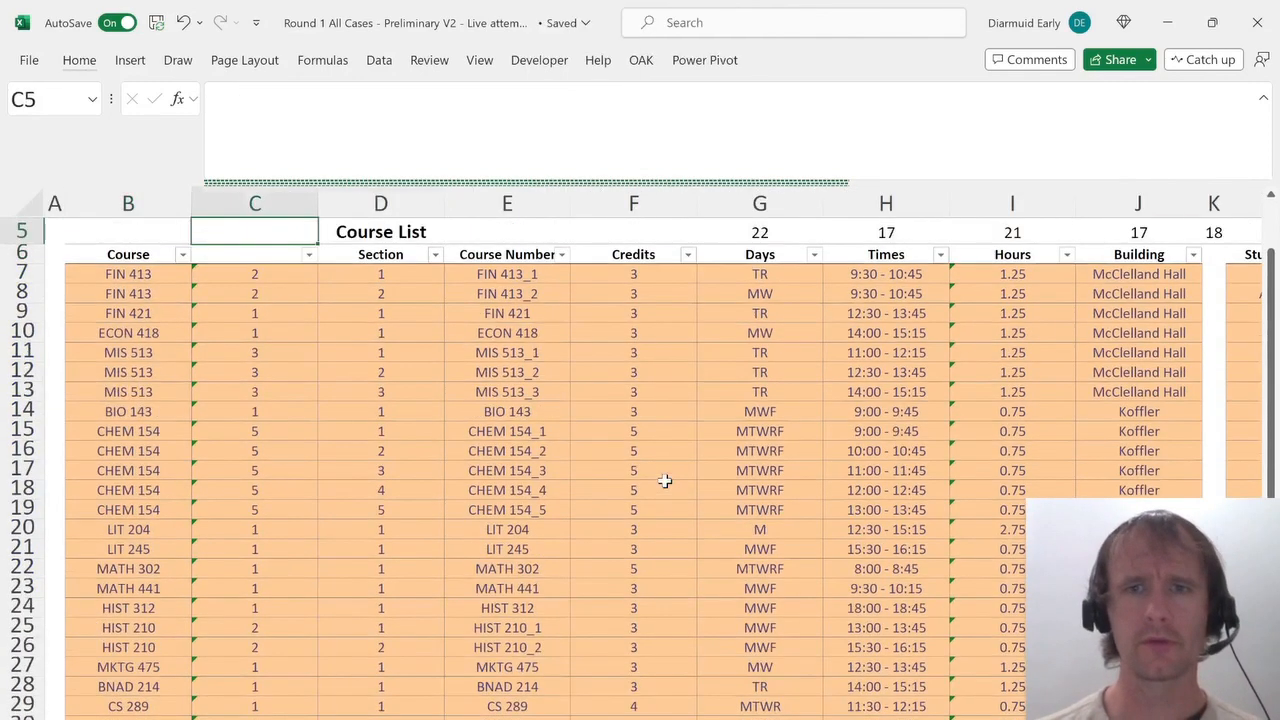
Insert a new blank row above the day counts row in the Course List.
{"action": "key", "text": "Right"}
{"action": "key", "text": "Right"}
{"action": "key", "text": "Right"}
{"action": "key", "text": "Up"}
{"action": "key", "text": "Up"}
{"action": "key", "text": "Right"}
{"action": "key", "text": "Up"}
{"action": "key", "text": "Down"}
{"action": "key", "text": "Down"}
{"action": "key", "text": "Down"}
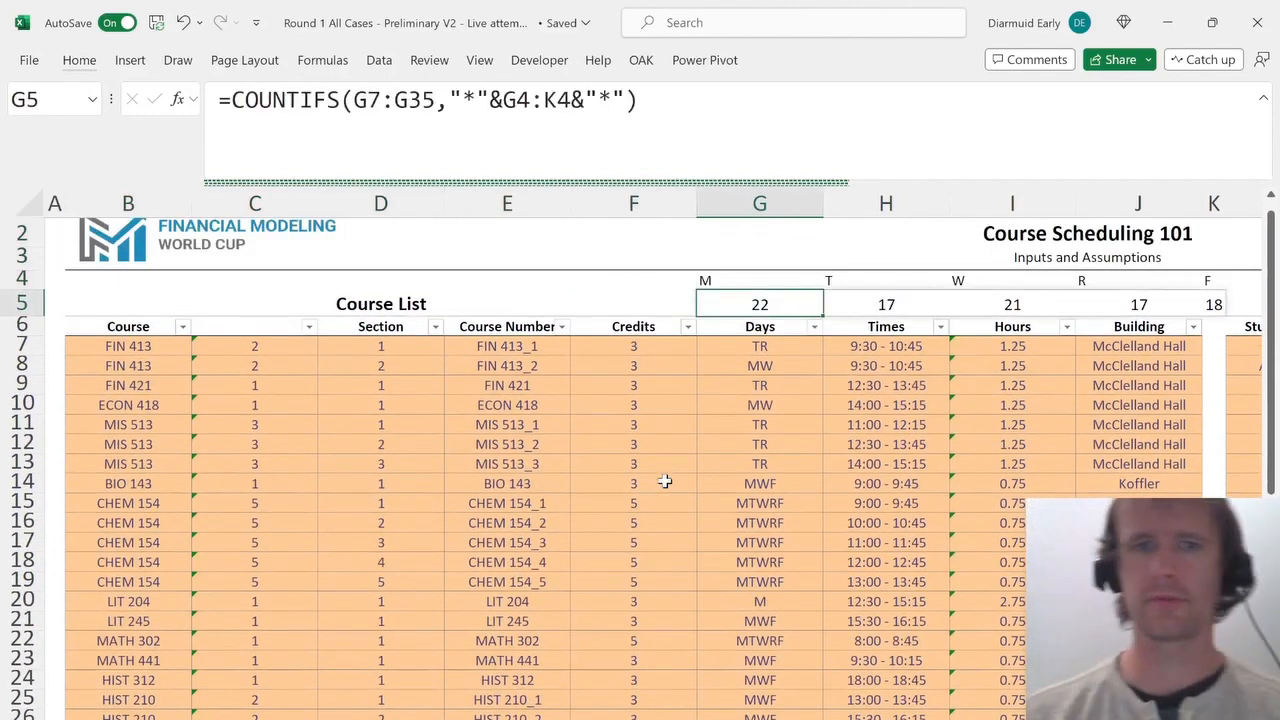
{"action": "key", "text": "alt+h"}
{"action": "key", "text": "i"}
{"action": "key", "text": "r"}
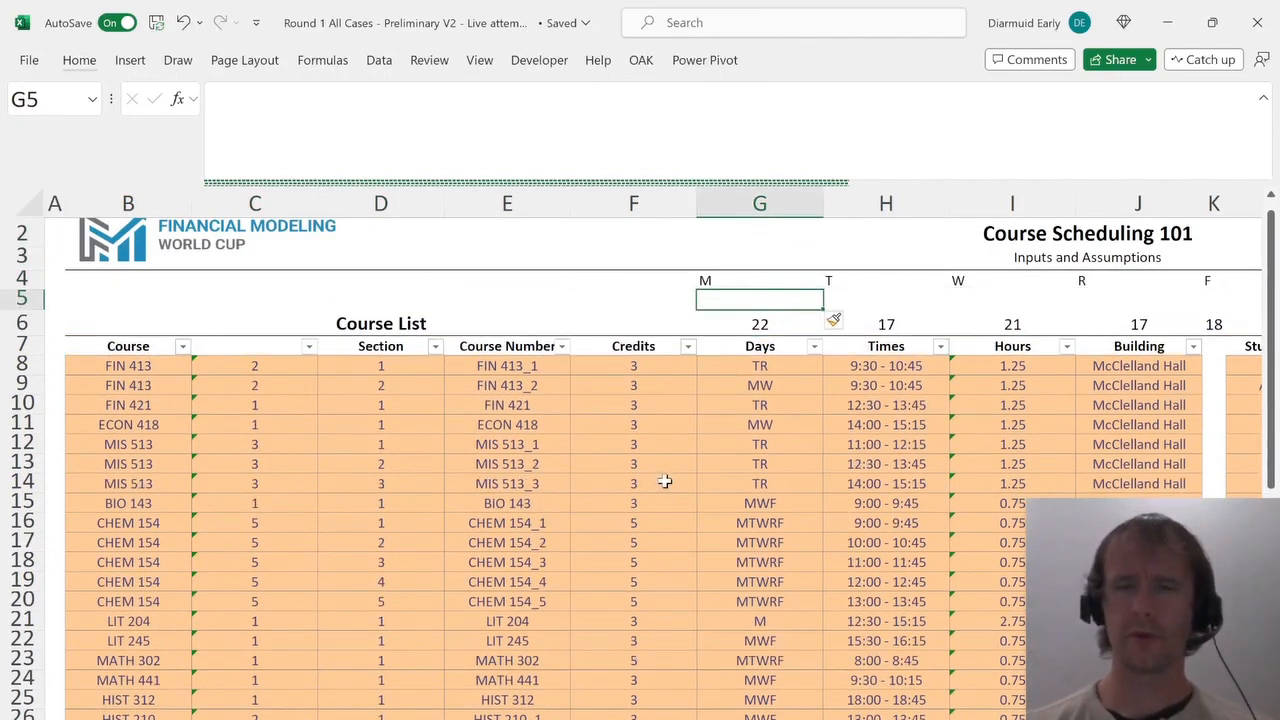
In G5, enter =SUMIFS(I8:I36,G8:G36,"*"&G4:K4&"*") to total hours for each day letter.
{"action": "type", "text": "=sumifs"}
{"action": "key", "text": "Tab"}
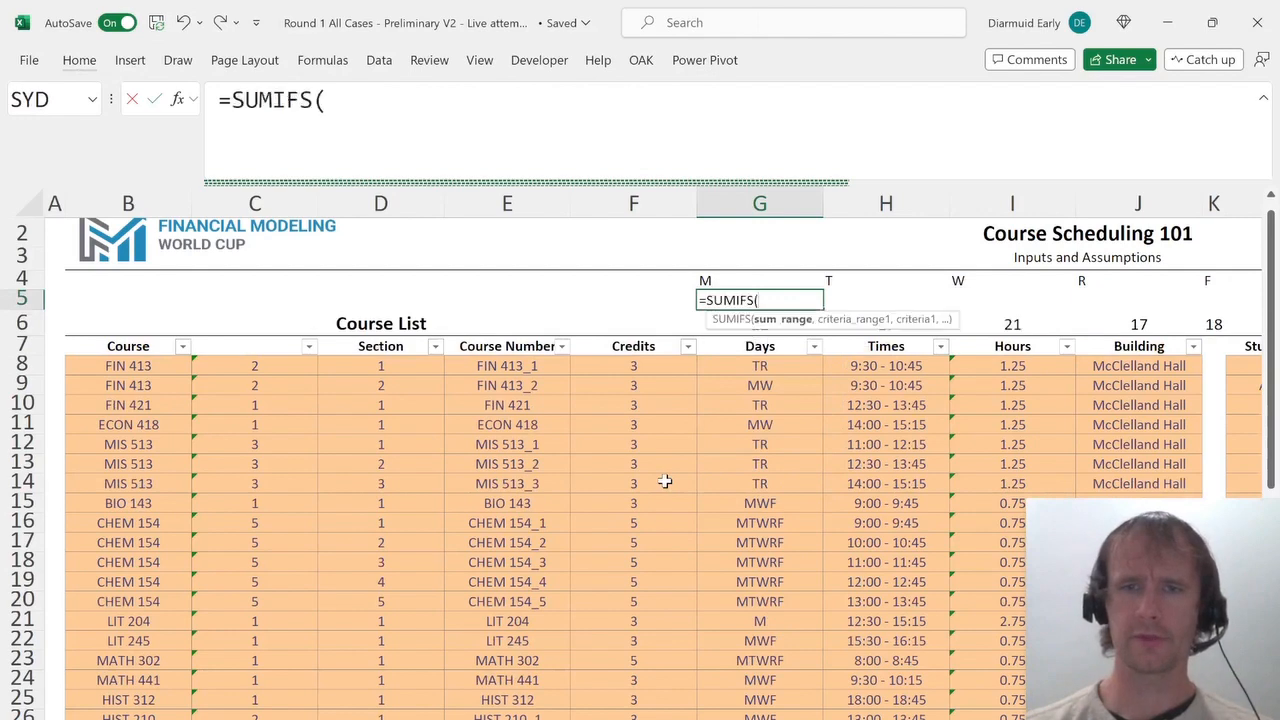
{"action": "key", "text": "Down"}
{"action": "key", "text": "Right"}
{"action": "key", "text": "Right"}
{"action": "key", "text": "Down"}
{"action": "key", "text": "Down"}
{"action": "key", "text": "ctrl+shift+Down"}
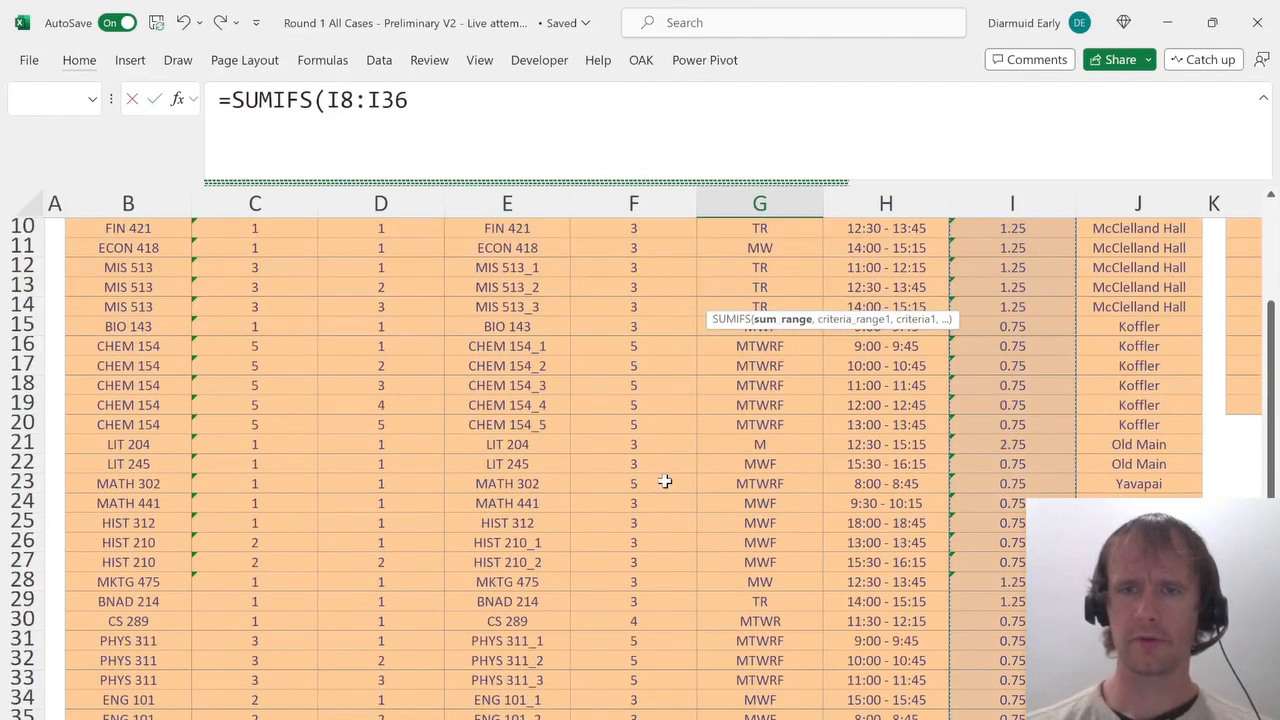
{"action": "type", "text": ","}
{"action": "key", "text": "Left"}
{"action": "key", "text": "Down"}
{"action": "key", "text": "Down"}
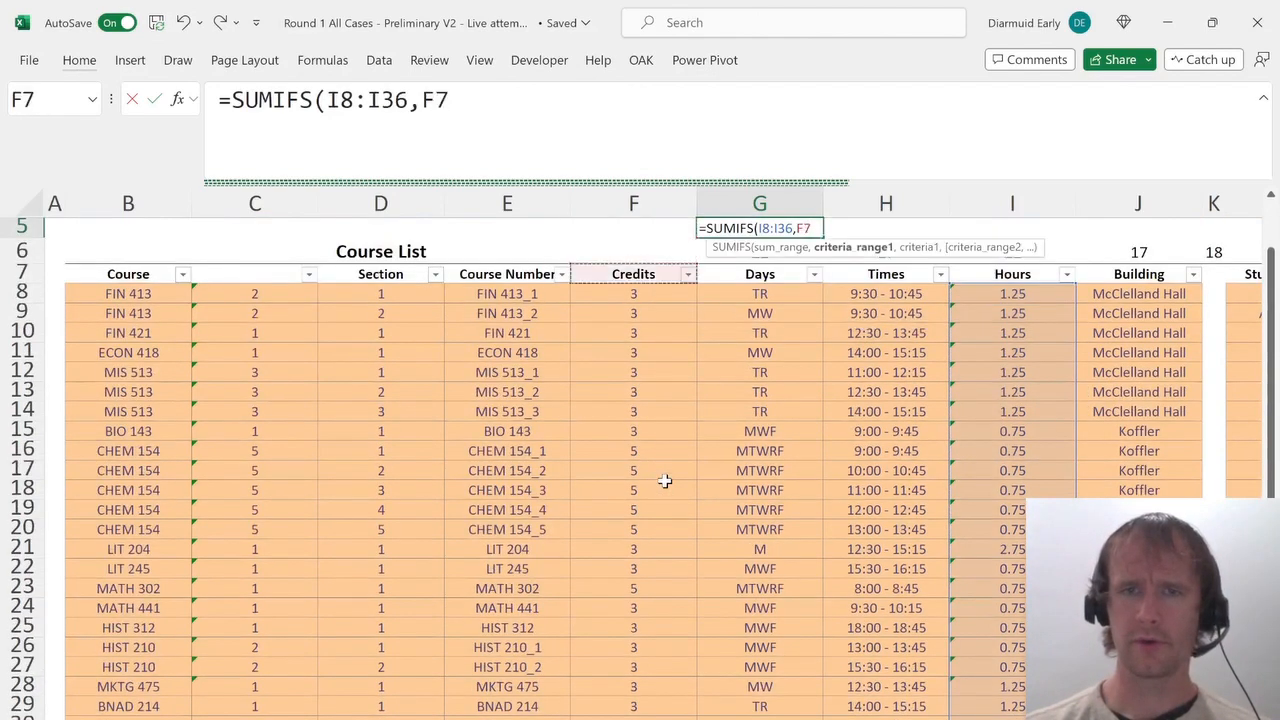
{"action": "key", "text": "Down"}
{"action": "key", "text": "Right"}
{"action": "key", "text": "ctrl+shift+Down"}
{"action": "type", "text": ","}
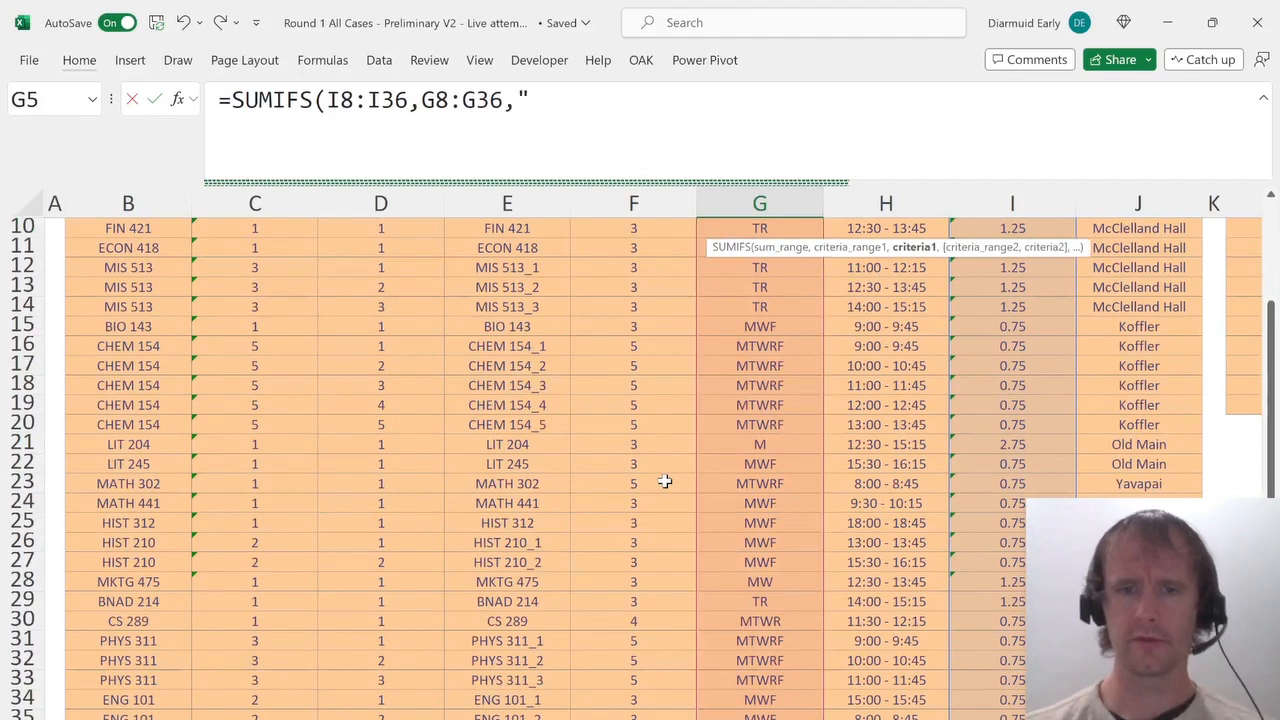
{"action": "type", "text": "\"*\"&"}
{"action": "key", "text": "Up"}
{"action": "key", "text": "ctrl+shift+Right"}
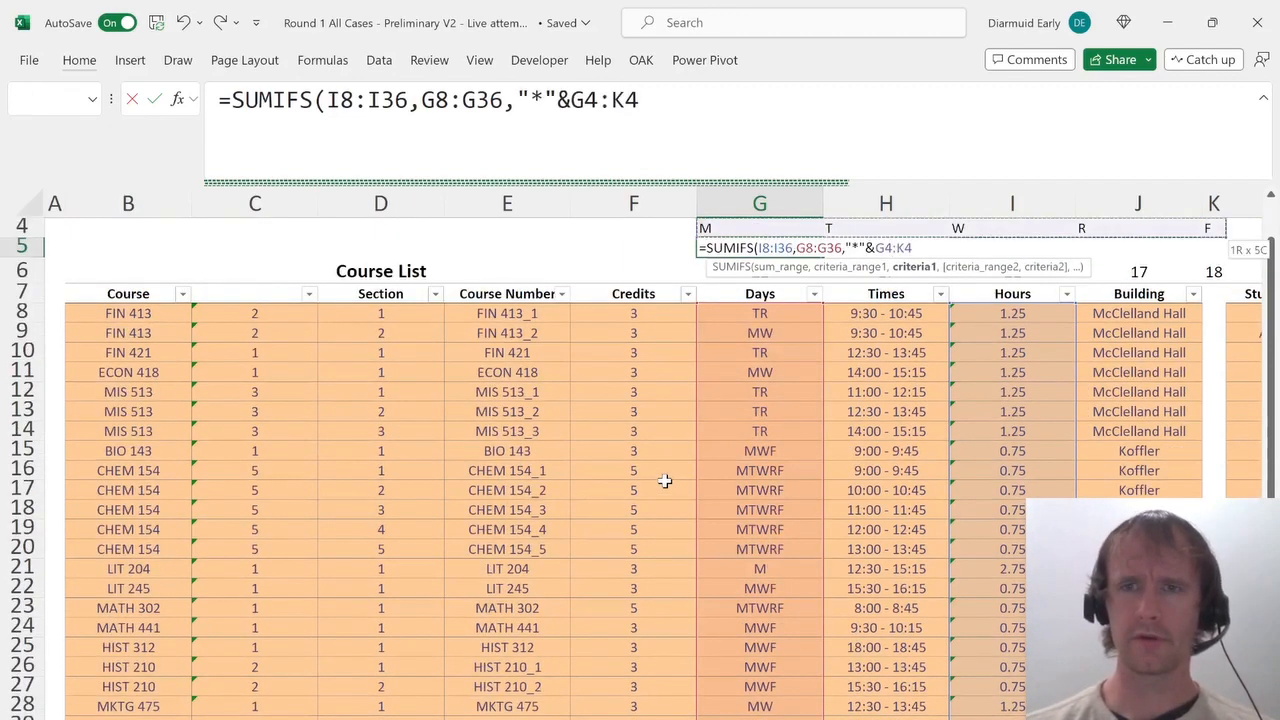
{"action": "type", "text": "&\"*\")"}
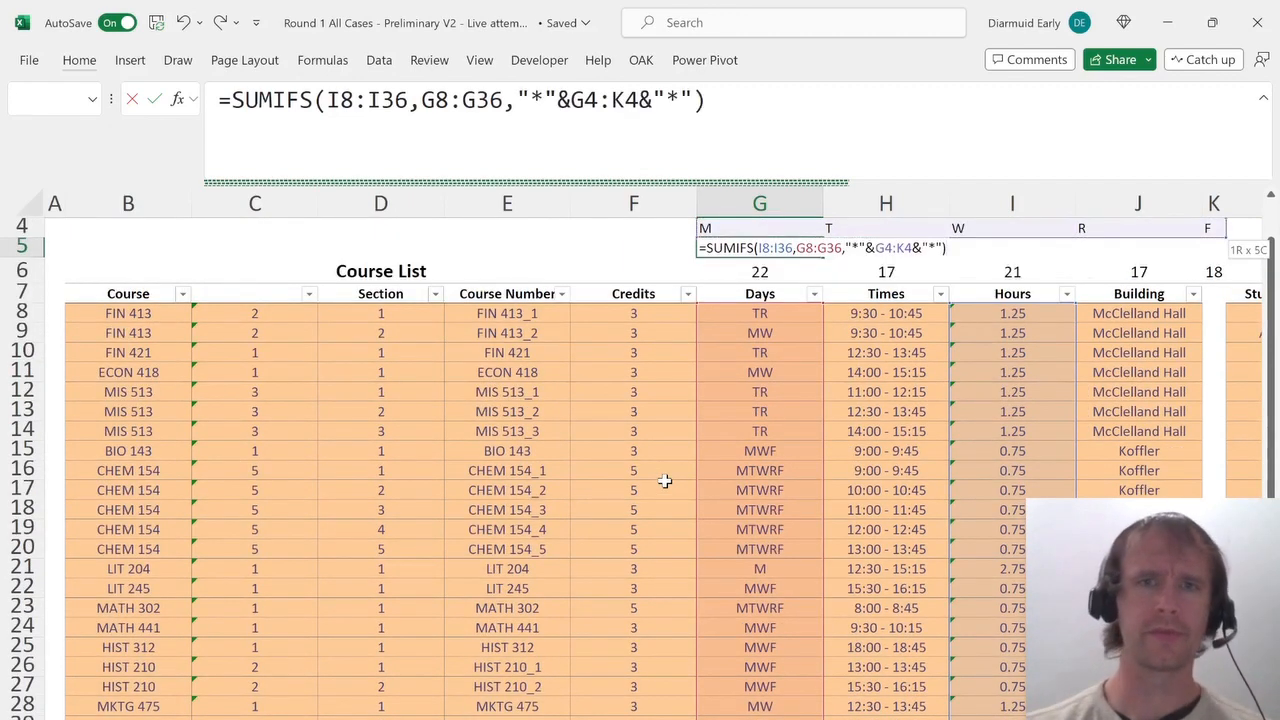
{"action": "key", "text": "Return"}
{"action": "key", "text": "Up"}
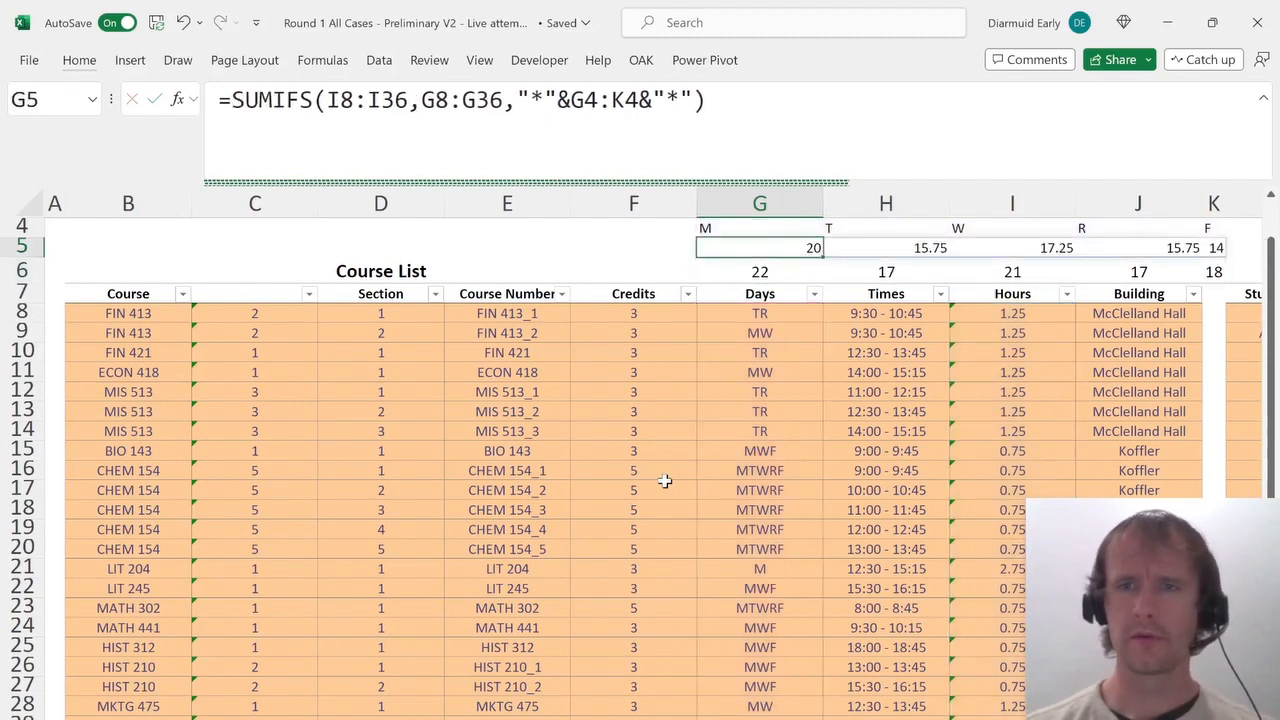
Format the day hours in G5:K5 as numbers with two decimals.
{"action": "key", "text": "ctrl+shift+Right"}
{"action": "key", "text": "ctrl+shift+1"}
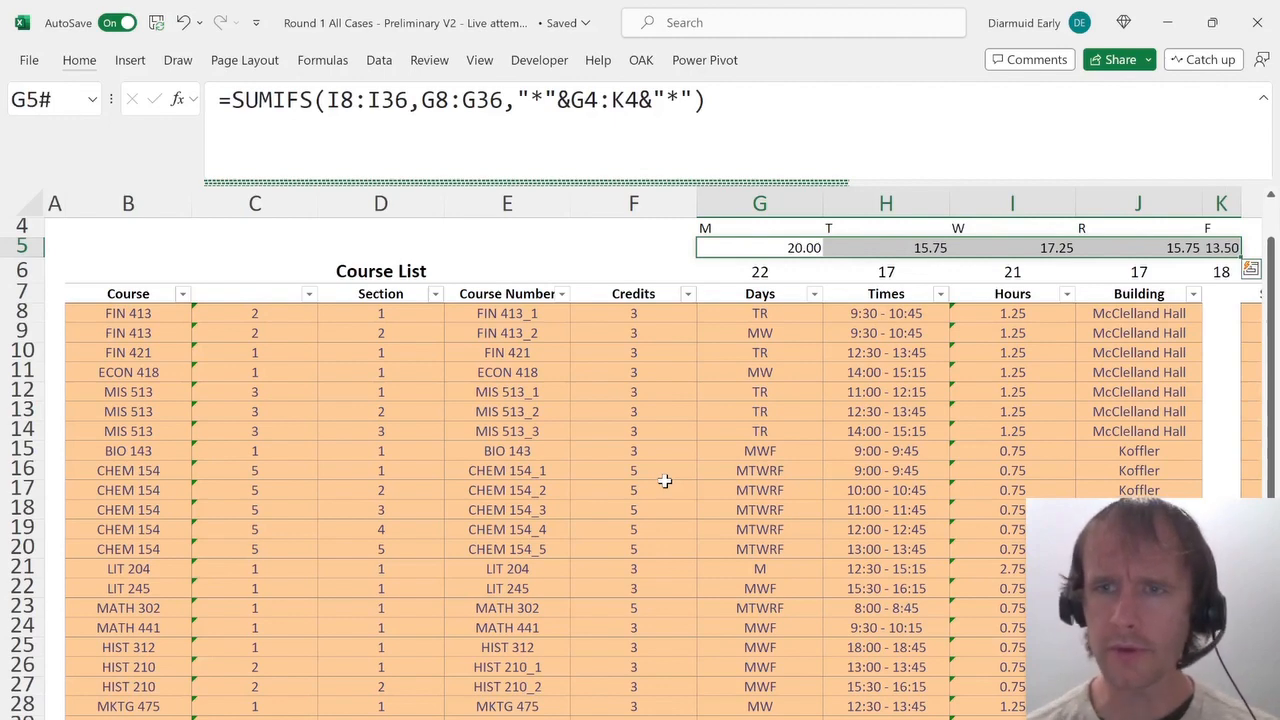
{"action": "key", "text": "Left"}
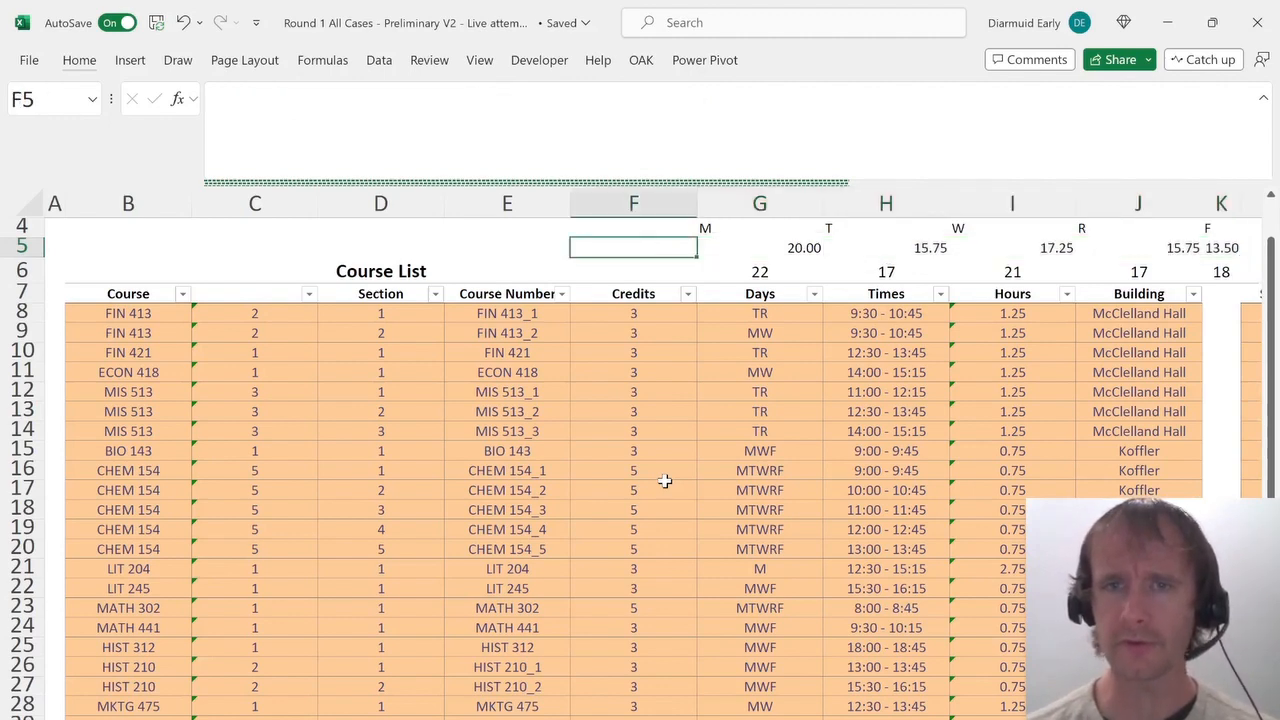
{"action": "key", "text": "Right"}
On the answer sheet, pick 20.00 as the answer to the busiest-day hours question.
{"action": "key", "text": "ctrl+Page_Up"}
{"action": "key", "text": "ctrl+Page_Up"}
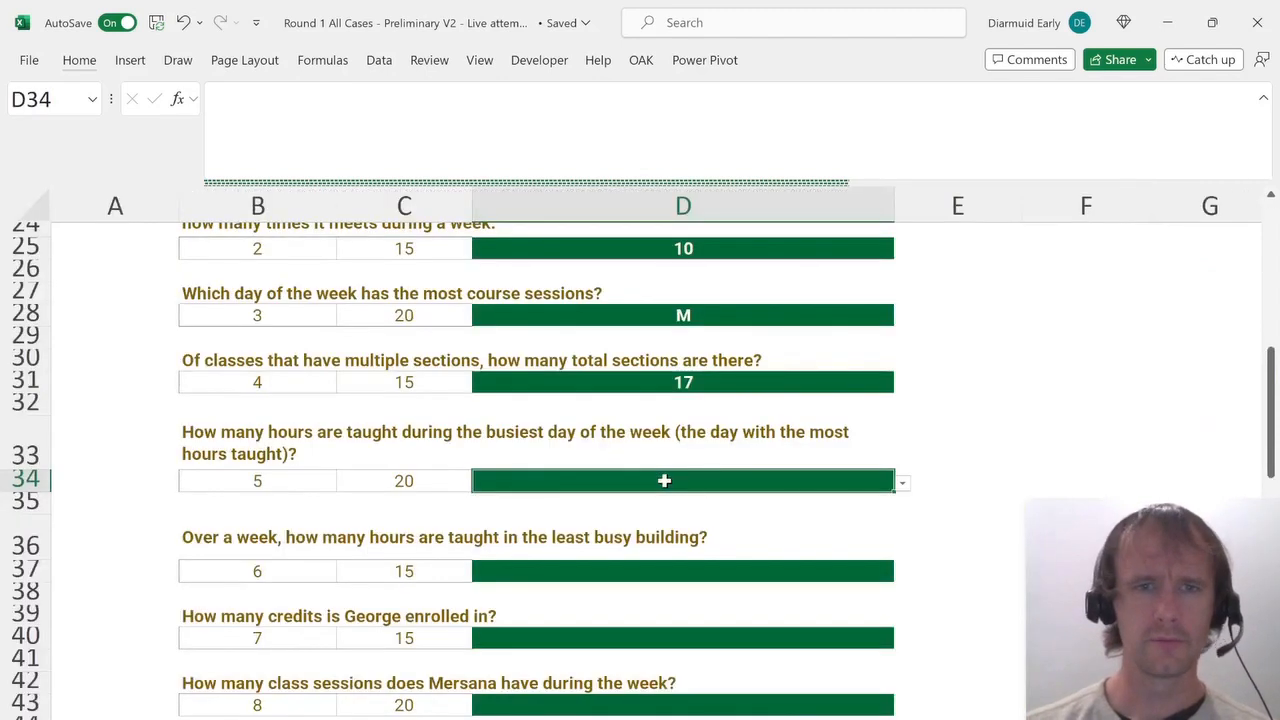
{"action": "key", "text": "alt+Down"}
{"action": "key", "text": "Down"}
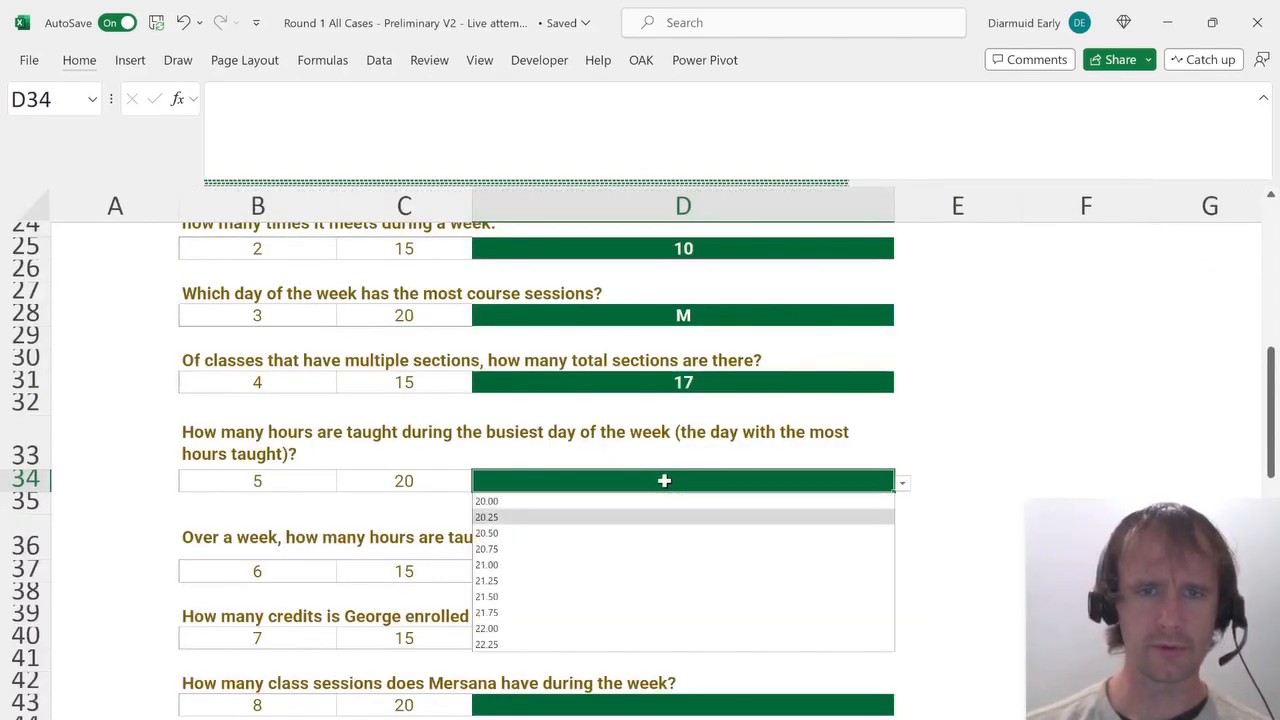
{"action": "key", "text": "Up"}
{"action": "key", "text": "Return"}
{"action": "key", "text": "Down"}
{"action": "key", "text": "Down"}
{"action": "key", "text": "Down"}
{"action": "key", "text": "Down"}
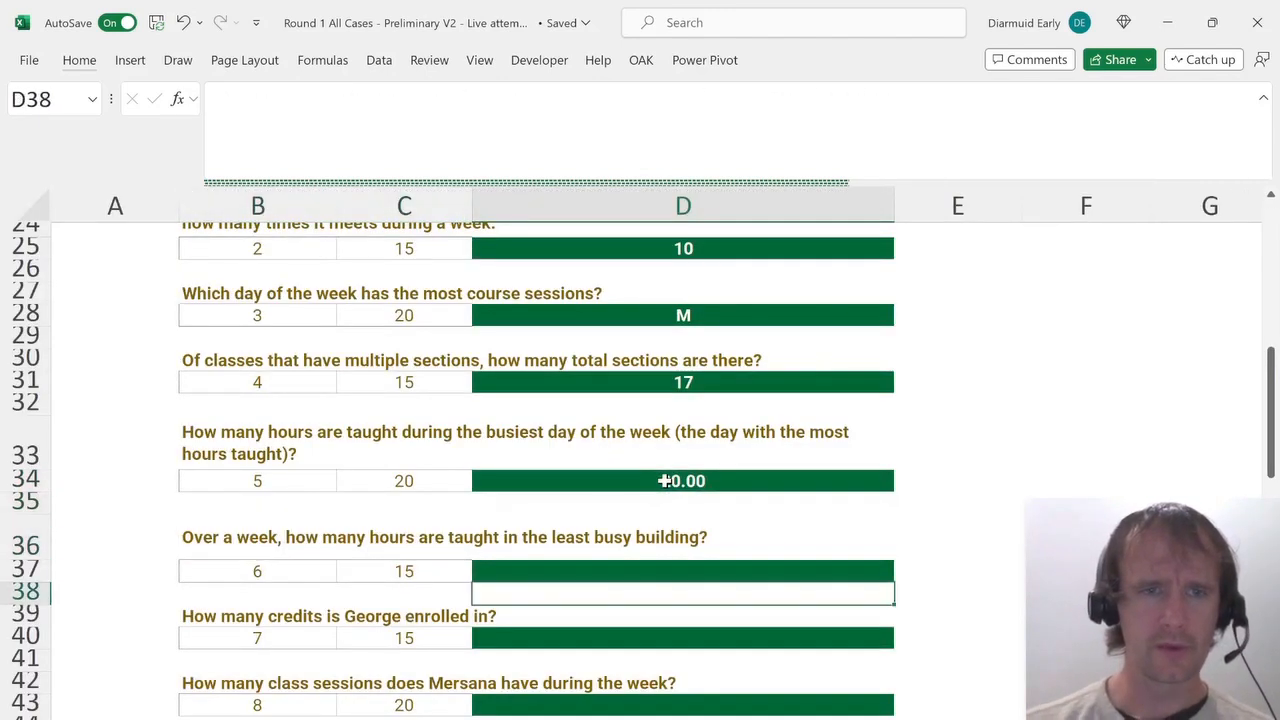
{"action": "key", "text": "Up"}
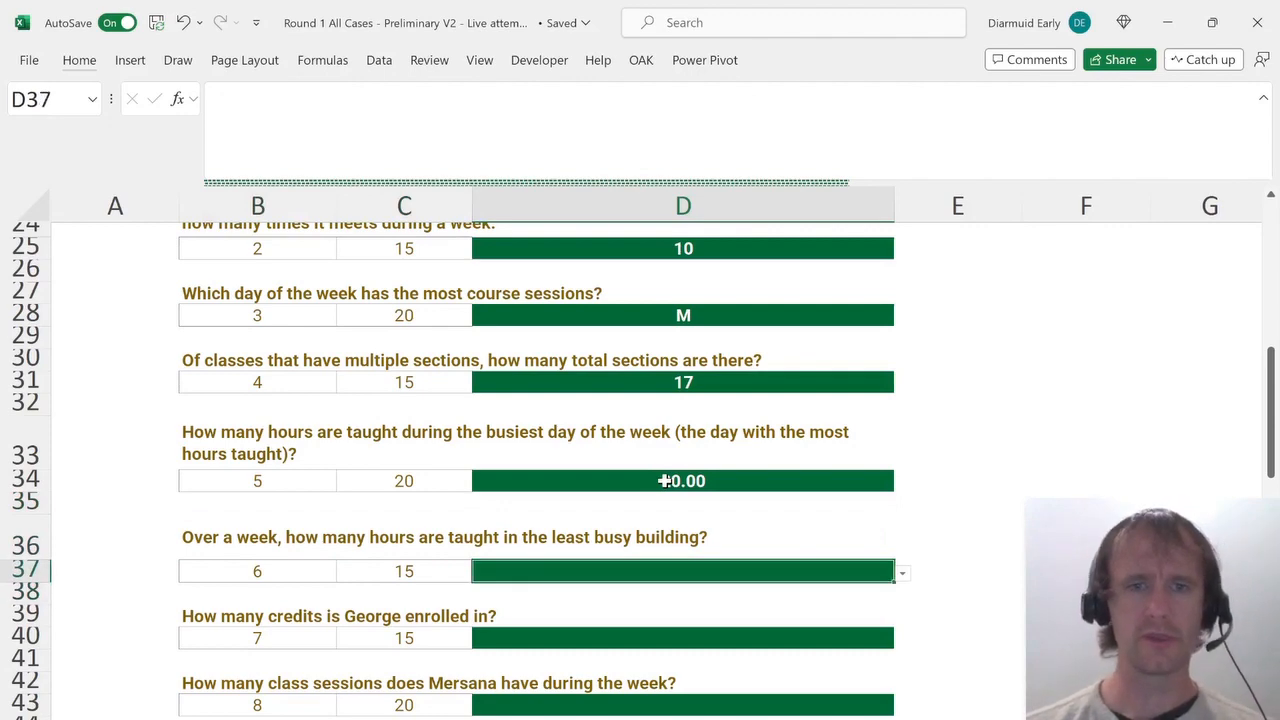
In the Course List, name the blank header in C7 Sections.
{"action": "key", "text": "ctrl+Page_Up"}
{"action": "key", "text": "ctrl+Page_Up"}
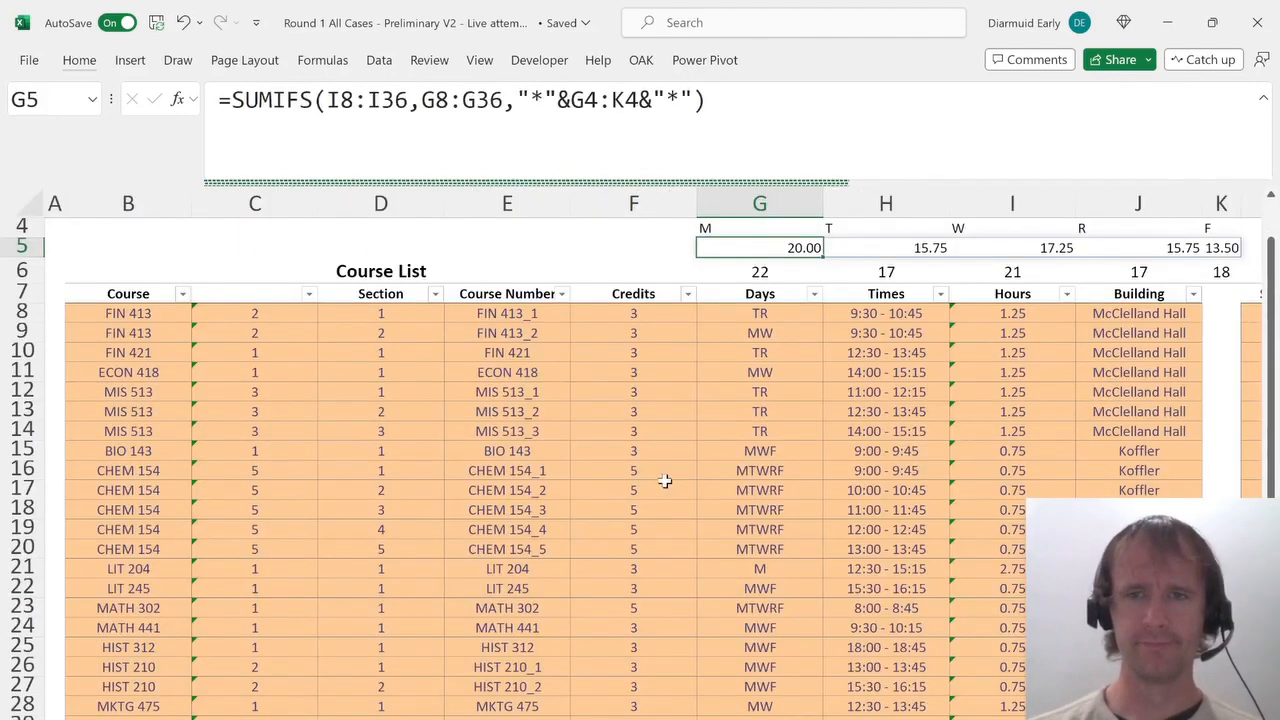
{"action": "key", "text": "Down"}
{"action": "key", "text": "Right"}
{"action": "key", "text": "Right"}
{"action": "key", "text": "Right"}
{"action": "key", "text": "Right"}
{"action": "key", "text": "Down"}
{"action": "key", "text": "Down"}
{"action": "key", "text": "Right"}
{"action": "key", "text": "Right"}
{"action": "key", "text": "Right"}
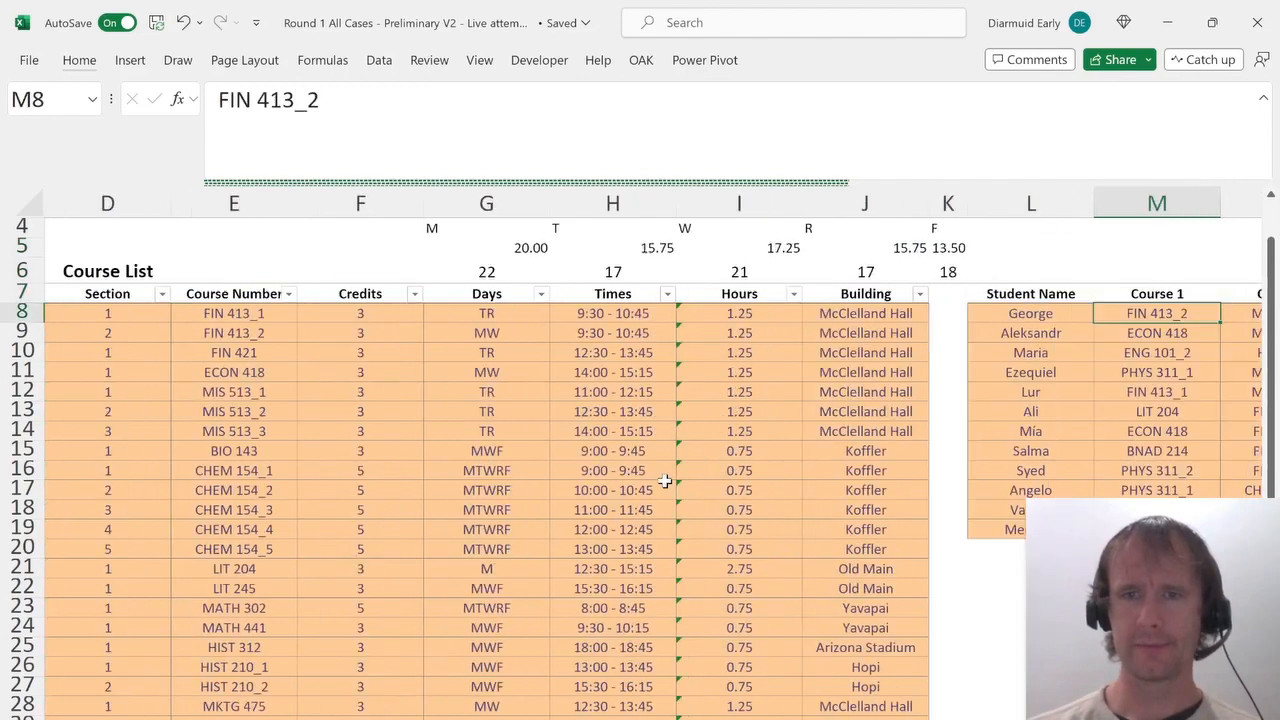
{"action": "key", "text": "Left"}
{"action": "key", "text": "Left"}
{"action": "key", "text": "Left"}
{"action": "key", "text": "Left"}
{"action": "key", "text": "Left"}
{"action": "key", "text": "Left"}
{"action": "key", "text": "ctrl+Left"}
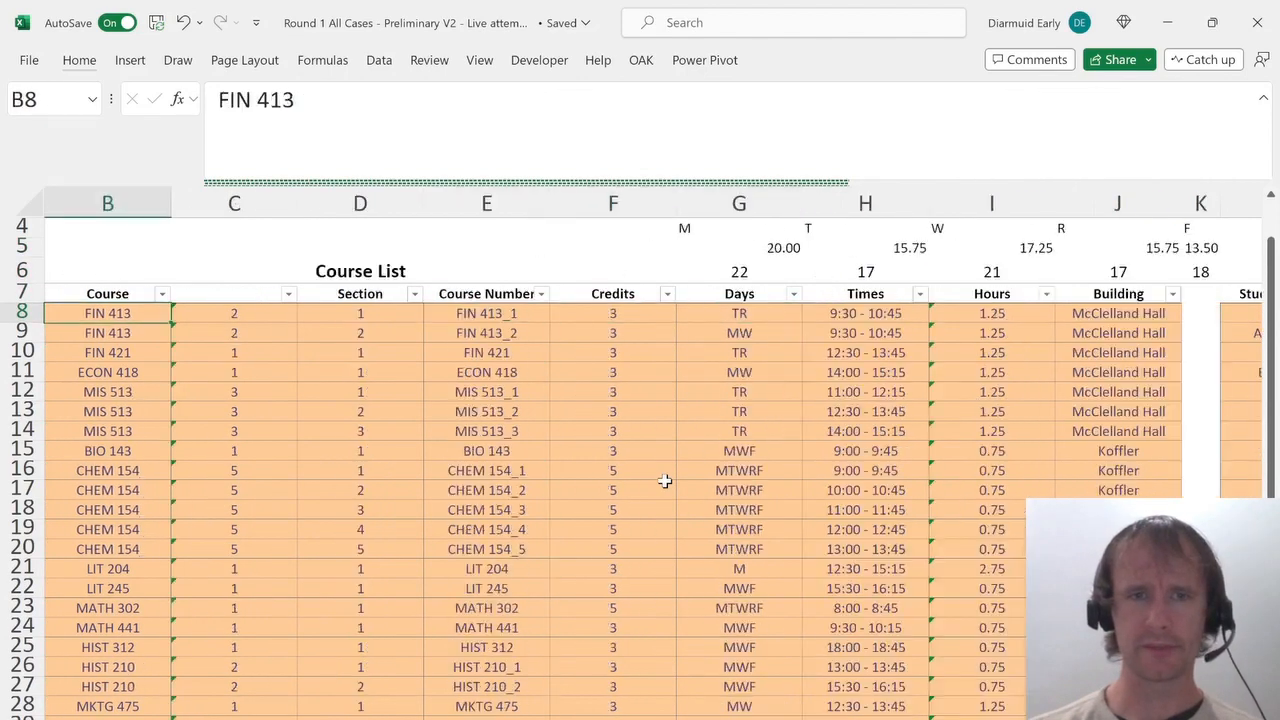
{"action": "key", "text": "Right"}
{"action": "key", "text": "Up"}
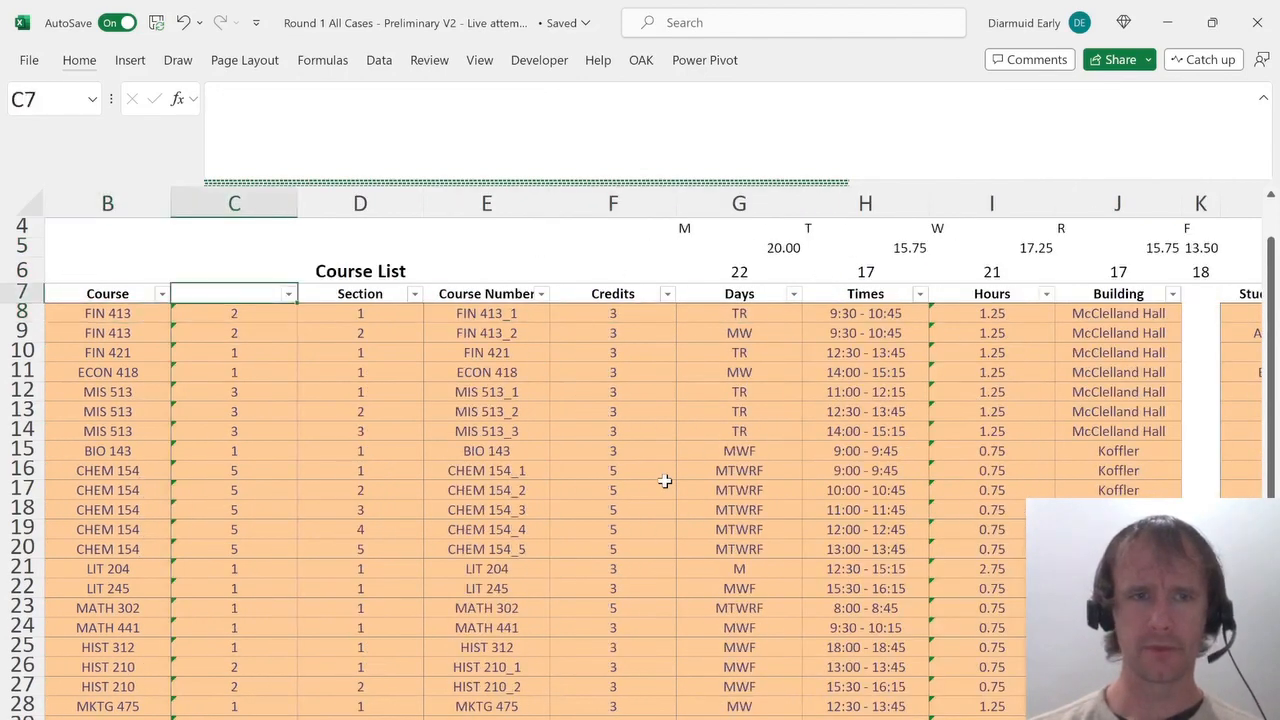
{"action": "type", "text": "Sections"}
{"action": "key", "text": "Return"}
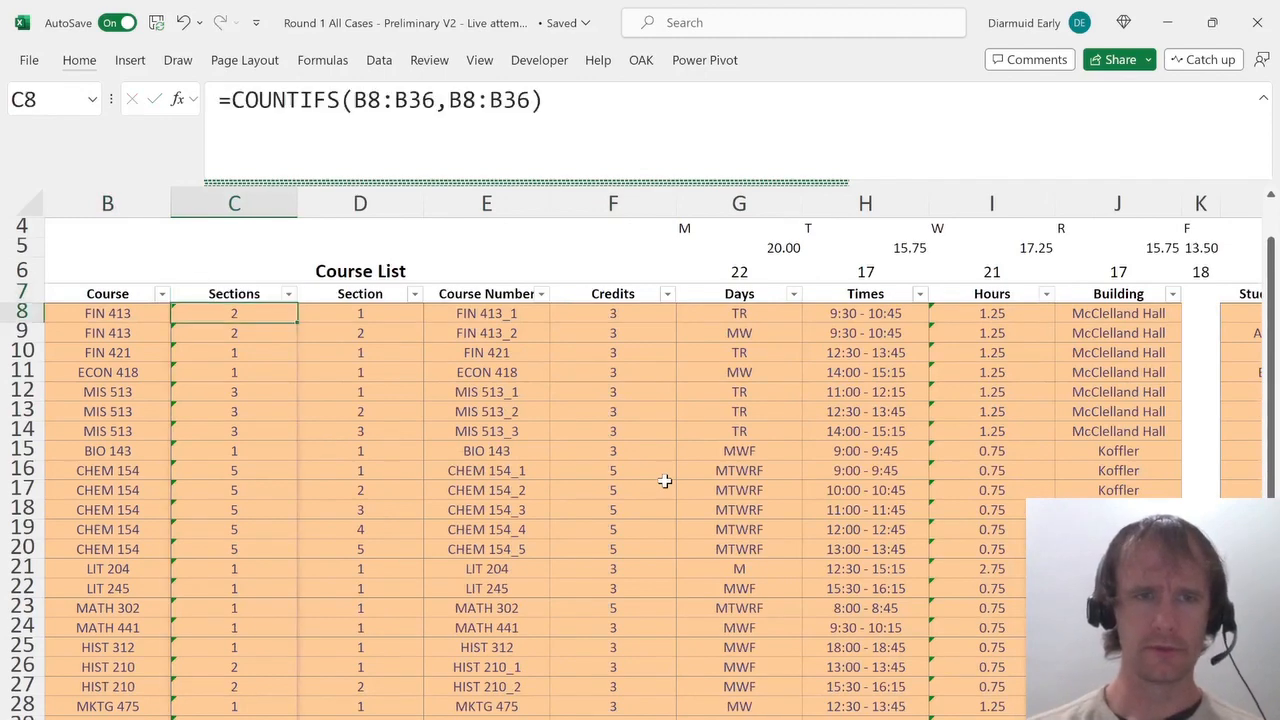
Autofit the width of the Sections column.
{"action": "key", "text": "Up"}
{"action": "key", "text": "ctrl+shift+Down"}
{"action": "key", "text": "alt+h"}
{"action": "key", "text": "o"}
{"action": "key", "text": "i"}
{"action": "key", "text": "ctrl+BackSpace"}
{"action": "key", "text": "Right"}
{"action": "key", "text": "Right"}
{"action": "key", "text": "Right"}
{"action": "key", "text": "Right"}
{"action": "key", "text": "Right"}
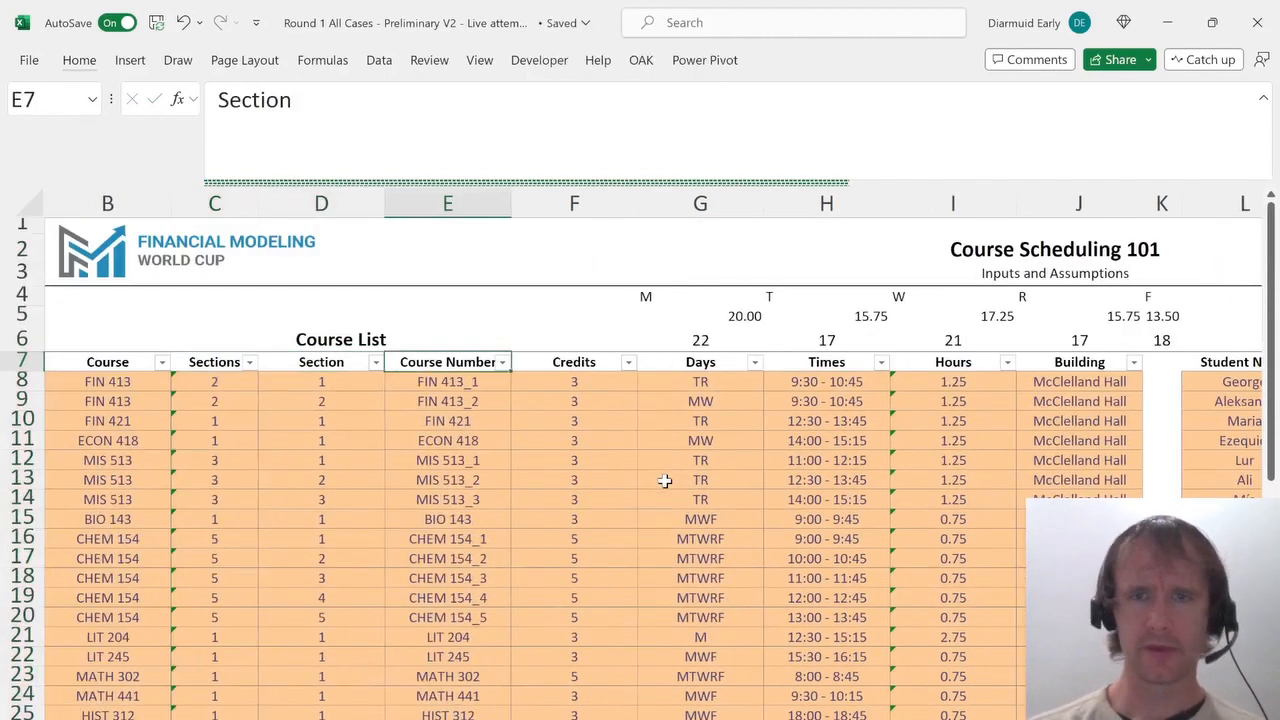
{"action": "key", "text": "Right"}
{"action": "key", "text": "Right"}
{"action": "key", "text": "alt"}
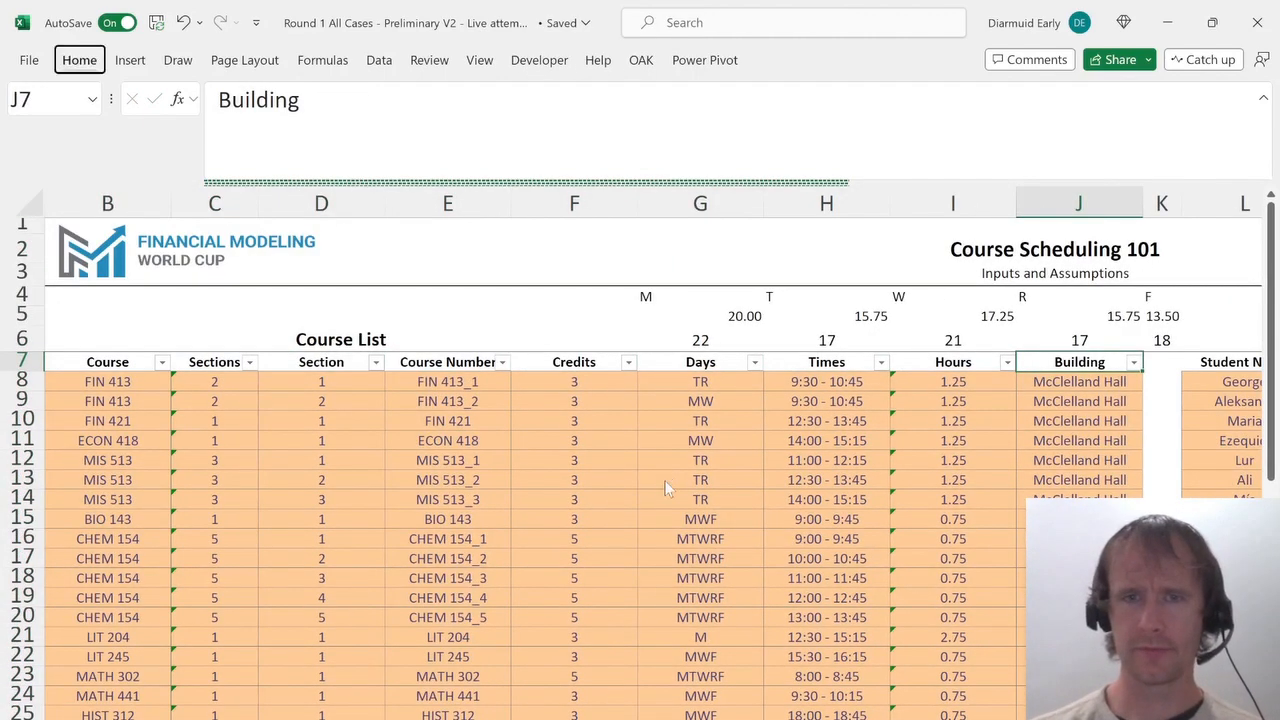
{"action": "key", "text": "o"}
{"action": "key", "text": "c"}
{"action": "key", "text": "Escape"}
{"action": "key", "text": "alt"}
{"action": "type", "text": "ic"}
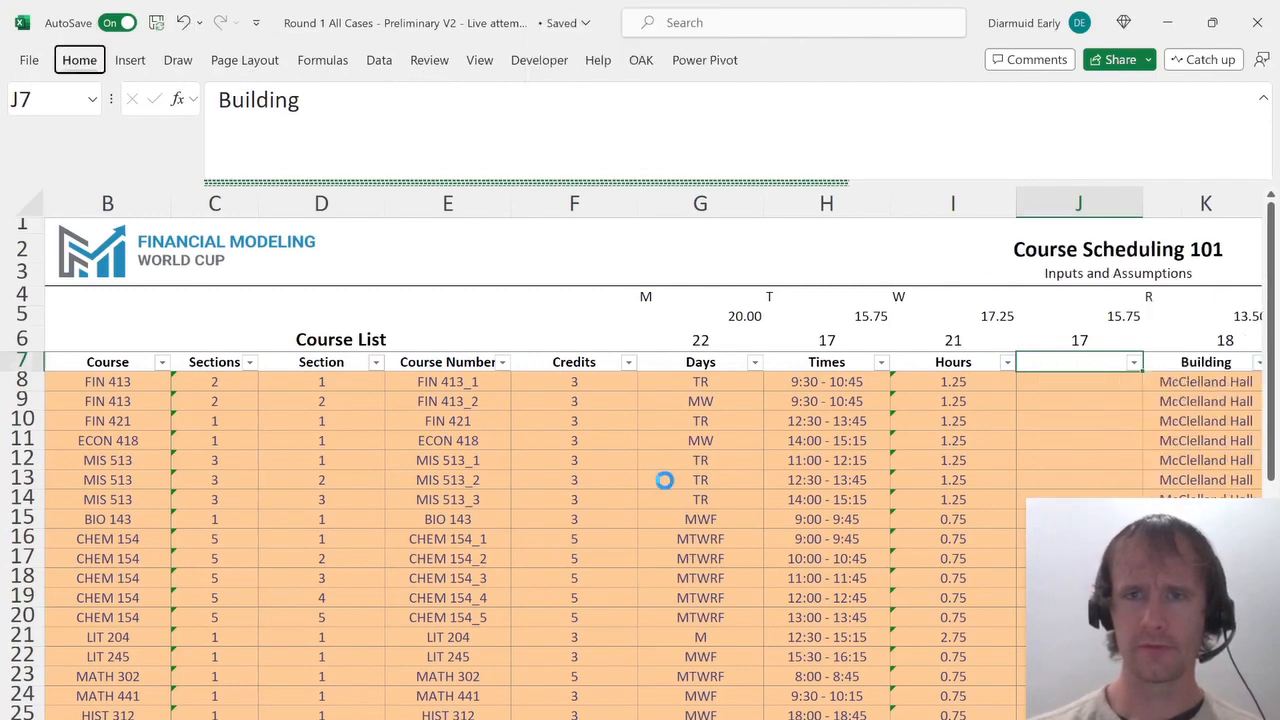
{"action": "type", "text": "Num days"}
{"action": "key", "text": "Return"}
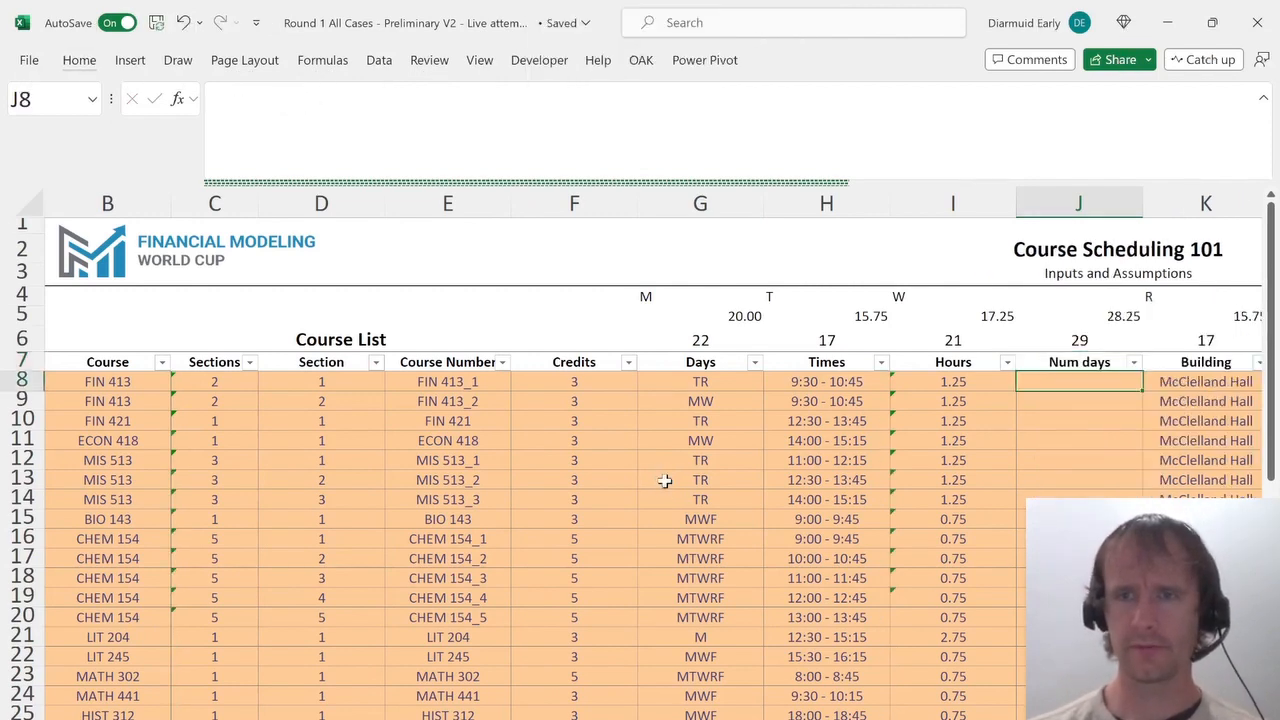
{"action": "key", "text": "Right"}
{"action": "key", "text": "Right"}
{"action": "key", "text": "Right"}
{"action": "key", "text": "Left"}
{"action": "key", "text": "Left"}
{"action": "key", "text": "Up"}
{"action": "key", "text": "Up"}
{"action": "key", "text": "Left"}
{"action": "key", "text": "Up"}
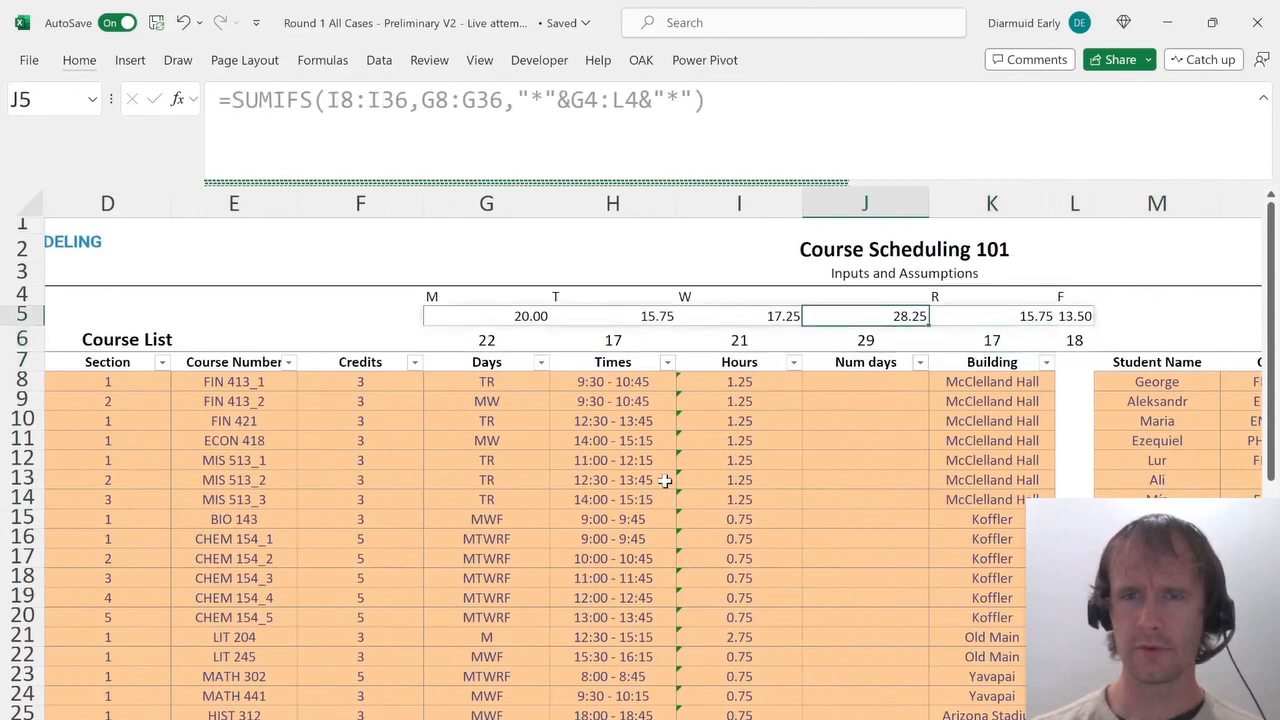
{"action": "key", "text": "Up"}
{"action": "key", "text": "shift+Down"}
{"action": "key", "text": "shift+Down"}
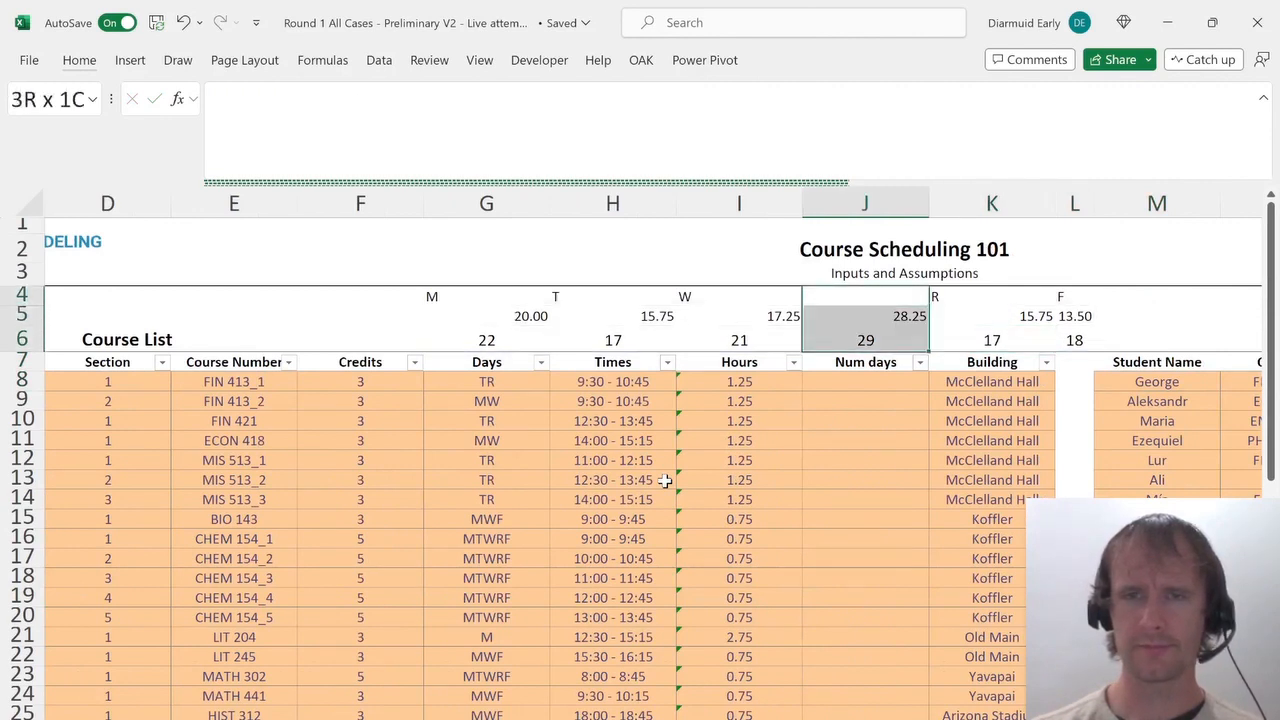
{"action": "key", "text": "alt"}
{"action": "key", "text": "h"}
{"action": "key", "text": "d"}
{"action": "key", "text": "d"}
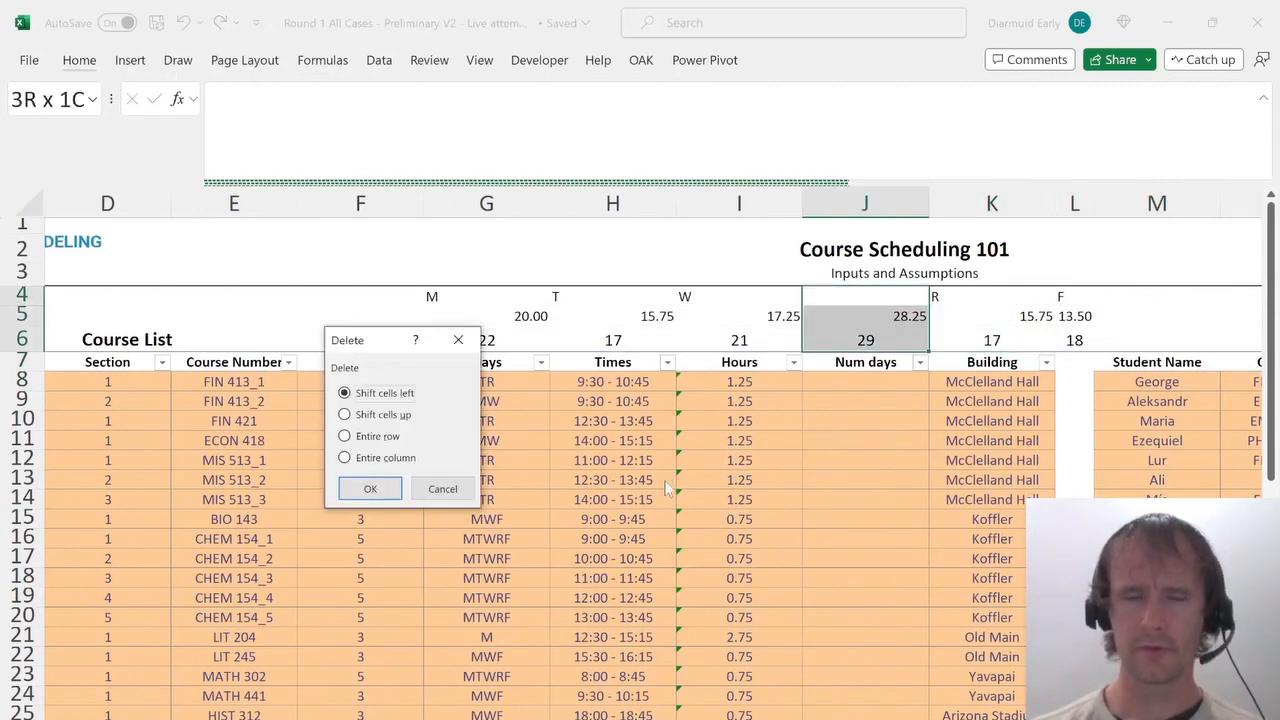
{"action": "key", "text": "Return"}
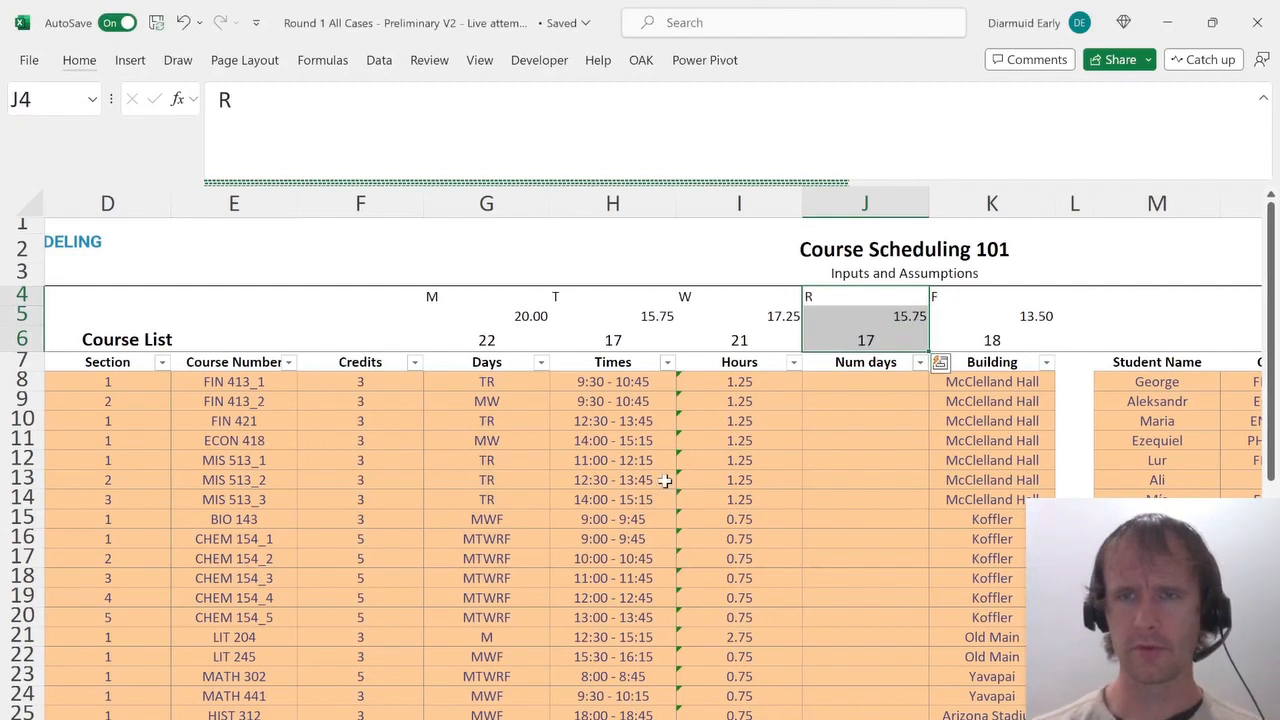
{"action": "key", "text": "ctrl+z"}
{"action": "key", "text": "alt+h"}
{"action": "key", "text": "d"}
{"action": "key", "text": "c"}
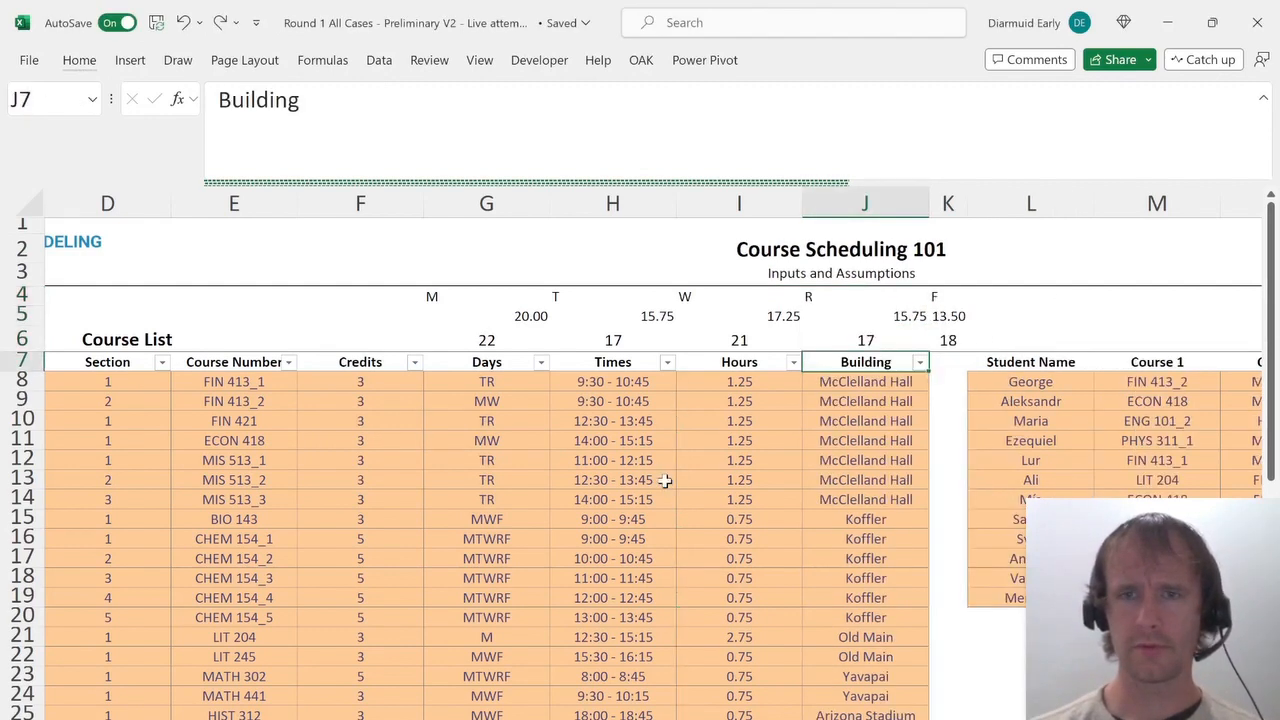
Move the day letters, day hours and day counts block from G4:K6 to start at L21.
{"action": "key", "text": "Up"}
{"action": "key", "text": "Up"}
{"action": "key", "text": "Up"}
{"action": "key", "text": "Left"}
{"action": "key", "text": "Left"}
{"action": "key", "text": "Left"}
{"action": "key", "text": "Left"}
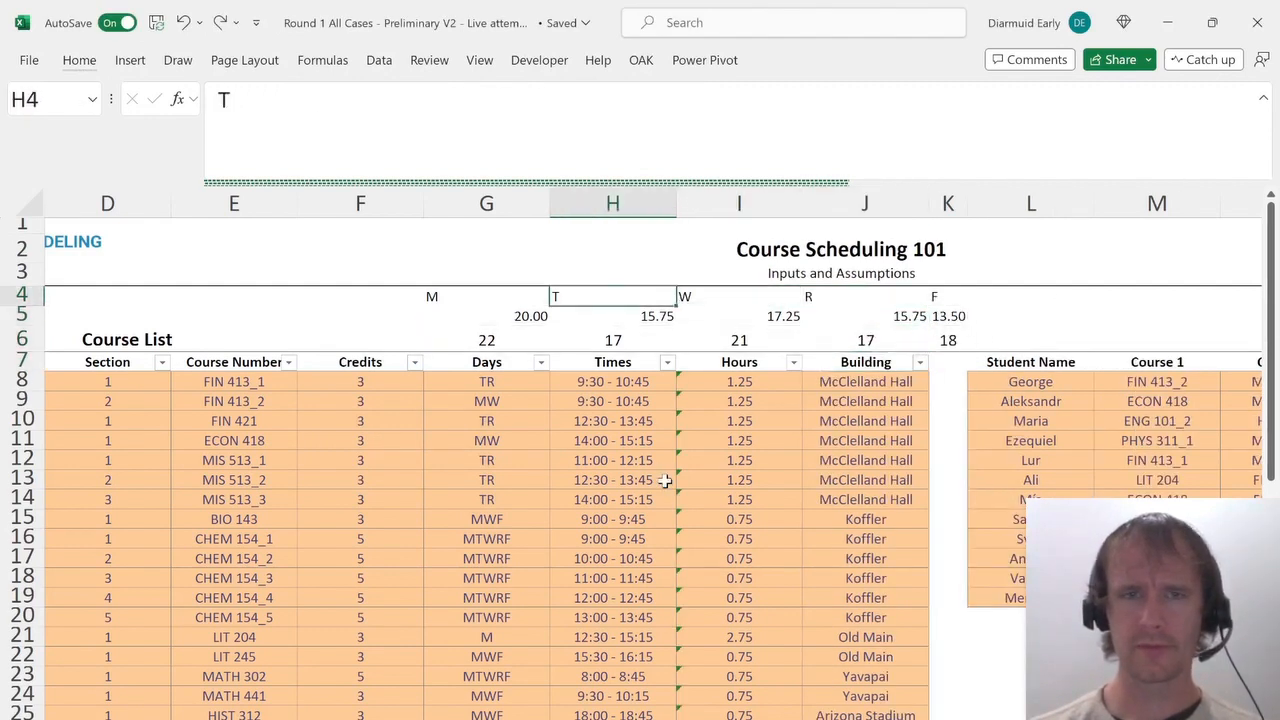
{"action": "key", "text": "Right"}
{"action": "key", "text": "shift+Down"}
{"action": "key", "text": "shift+Down"}
{"action": "key", "text": "shift+Right"}
{"action": "key", "text": "shift+Right"}
{"action": "key", "text": "shift+Right"}
{"action": "key", "text": "shift+Right"}
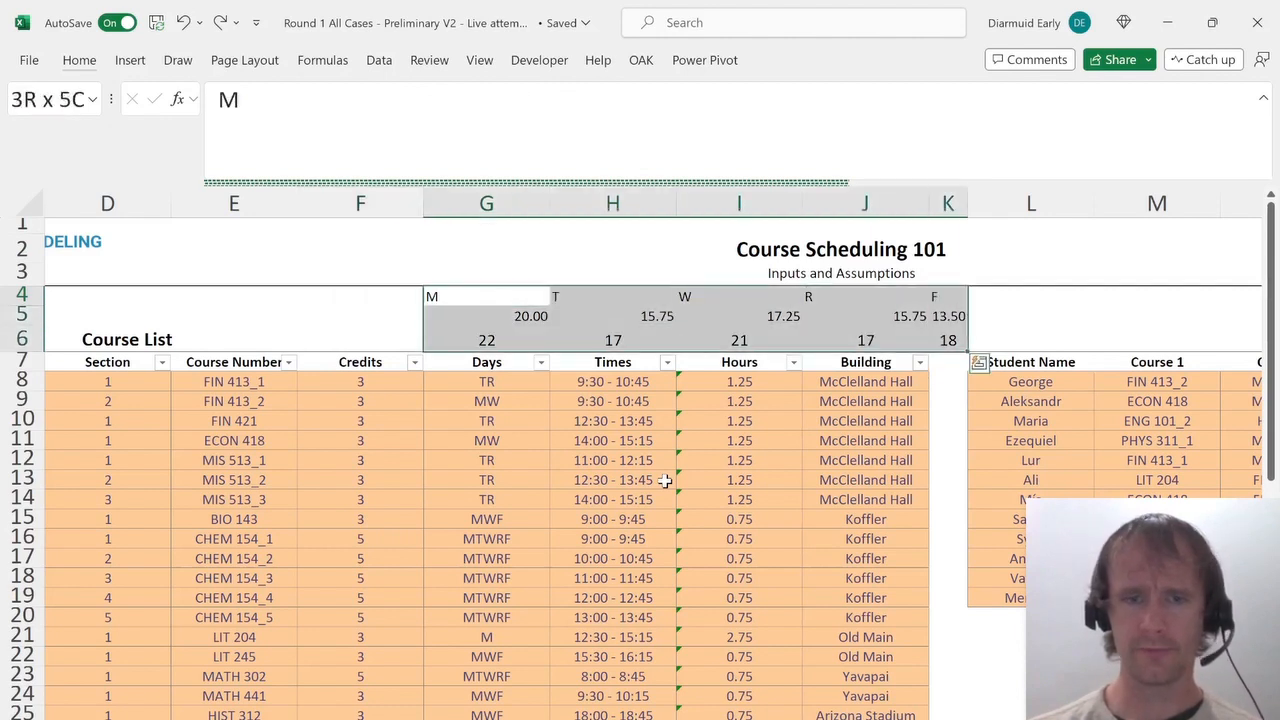
{"action": "key", "text": "ctrl+c"}
{"action": "key", "text": "Down"}
{"action": "key", "text": "Right"}
{"action": "key", "text": "Right"}
{"action": "key", "text": "Right"}
{"action": "key", "text": "Right"}
{"action": "key", "text": "Down"}
{"action": "key", "text": "Down"}
{"action": "key", "text": "Down"}
{"action": "key", "text": "Down"}
{"action": "key", "text": "Right"}
{"action": "key", "text": "Down"}
{"action": "key", "text": "Down"}
{"action": "key", "text": "Down"}
{"action": "key", "text": "Down"}
{"action": "key", "text": "Down"}
{"action": "key", "text": "Down"}
{"action": "key", "text": "Down"}
{"action": "key", "text": "Down"}
{"action": "key", "text": "Down"}
{"action": "key", "text": "Down"}
{"action": "key", "text": "Down"}
{"action": "key", "text": "Down"}
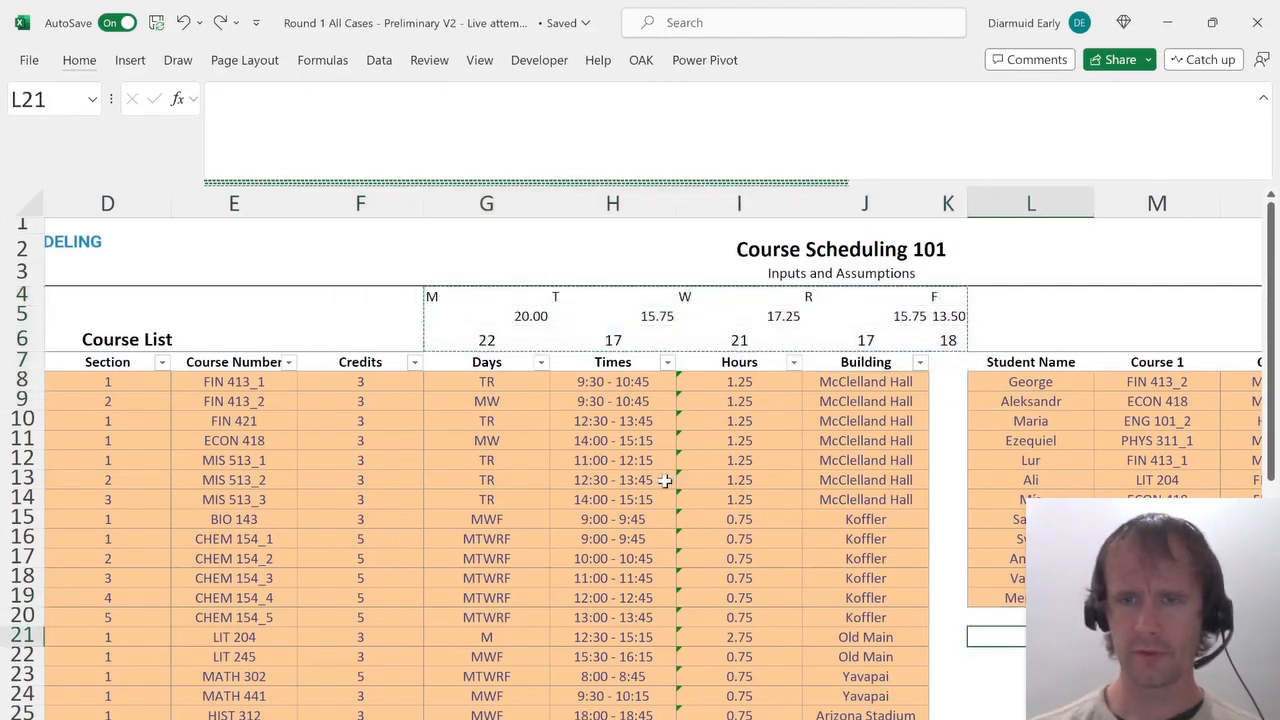
{"action": "key", "text": "ctrl+v"}
Insert a new column before Building in the Course List and name its header Tot hours.
{"action": "key", "text": "Up"}
{"action": "key", "text": "Up"}
{"action": "key", "text": "Left"}
{"action": "key", "text": "Left"}
{"action": "key", "text": "Up"}
{"action": "key", "text": "Left"}
{"action": "key", "text": "ctrl+Up"}
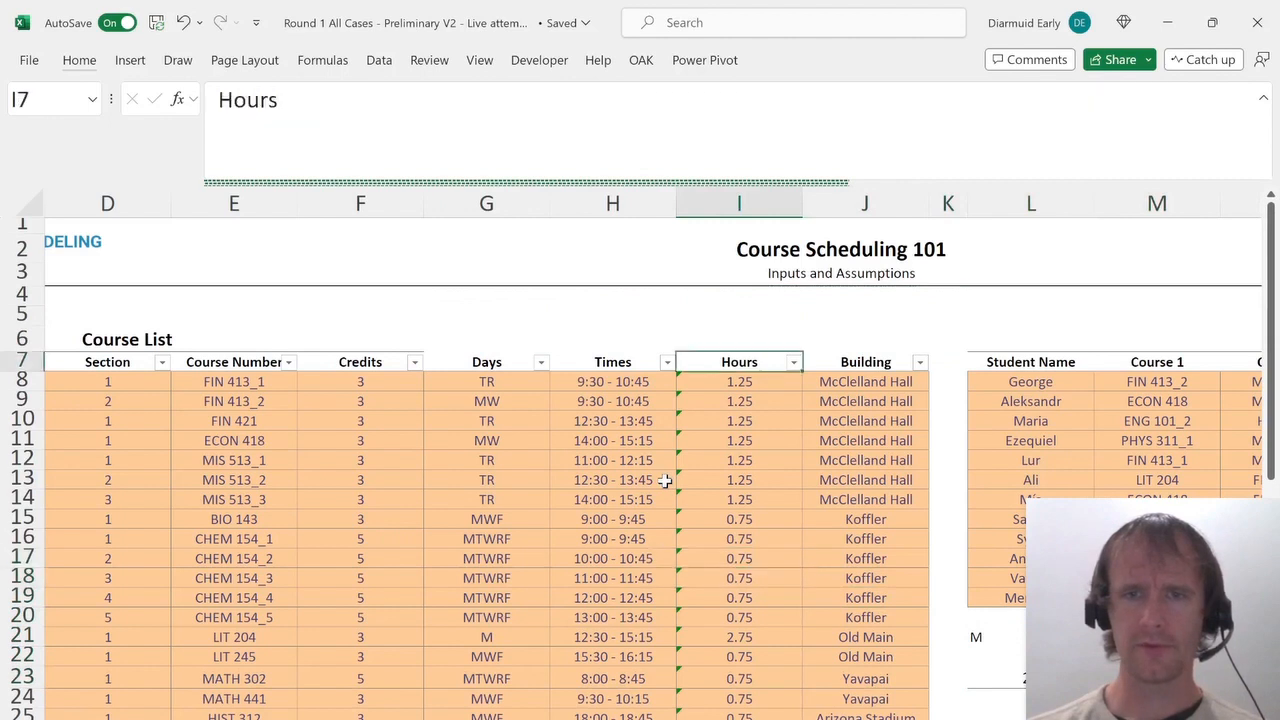
{"action": "key", "text": "Right"}
{"action": "key", "text": "alt+h"}
{"action": "type", "text": "icNum days"}
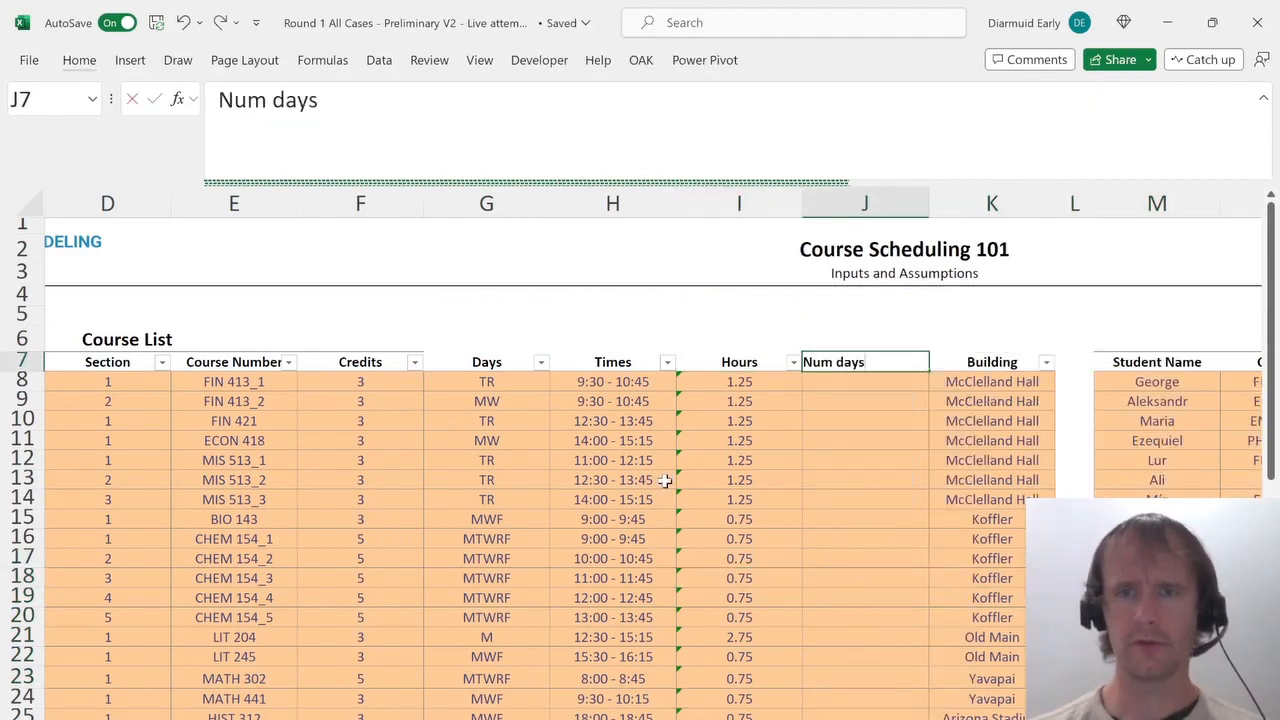
{"action": "key", "text": "Return"}
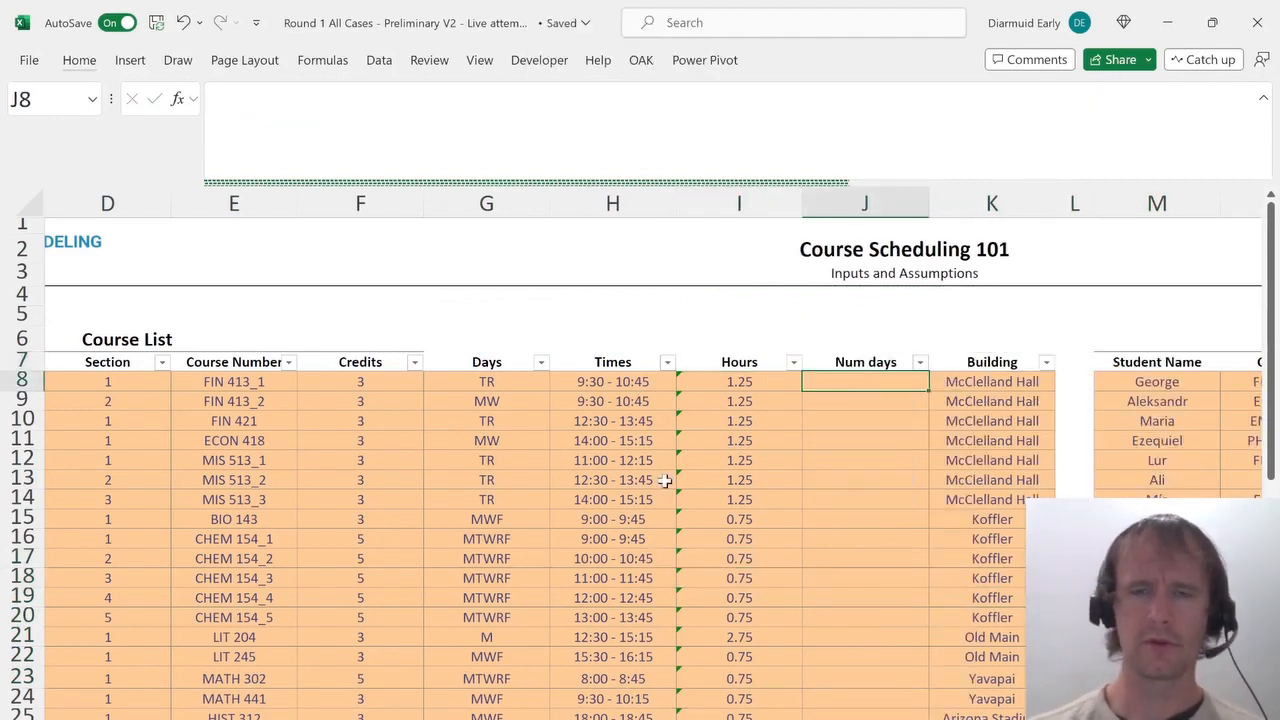
{"action": "key", "text": "Up"}
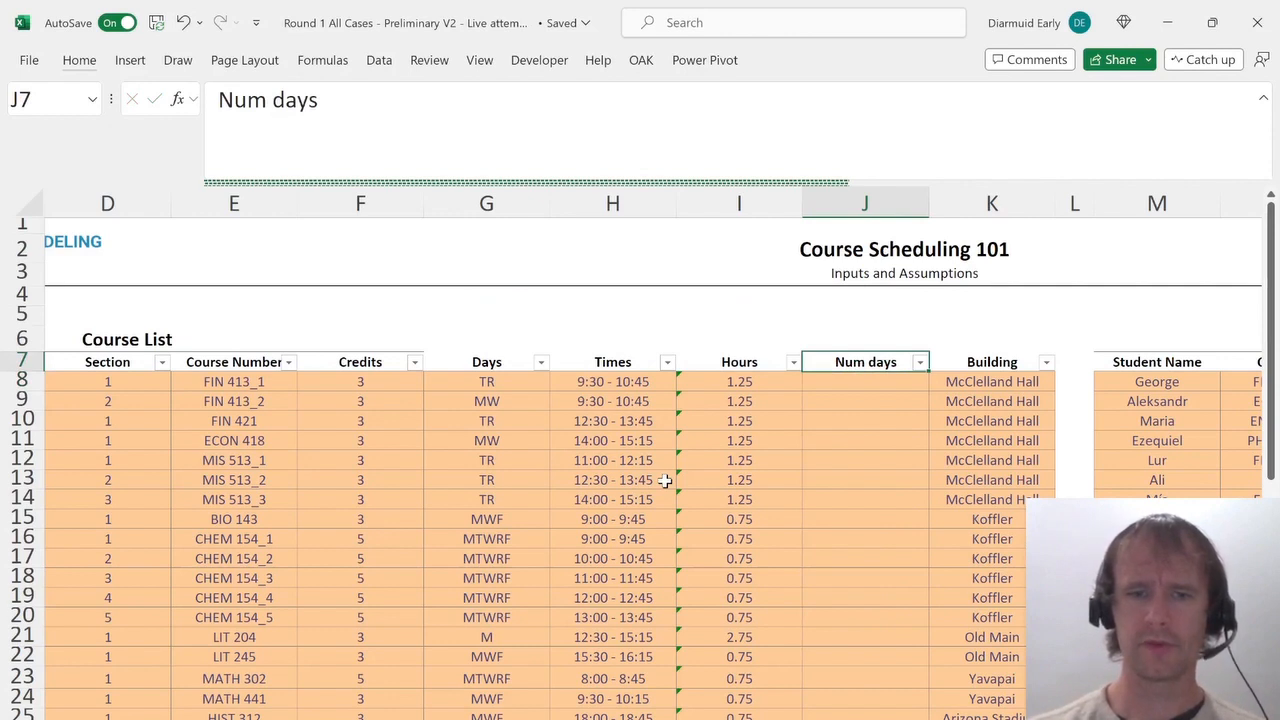
{"action": "type", "text": "Tot hours"}
{"action": "key", "text": "Return"}
In J8, enter =I8*LEN(G8) for weekly hours and fill it down to J36.
{"action": "type", "text": "="}
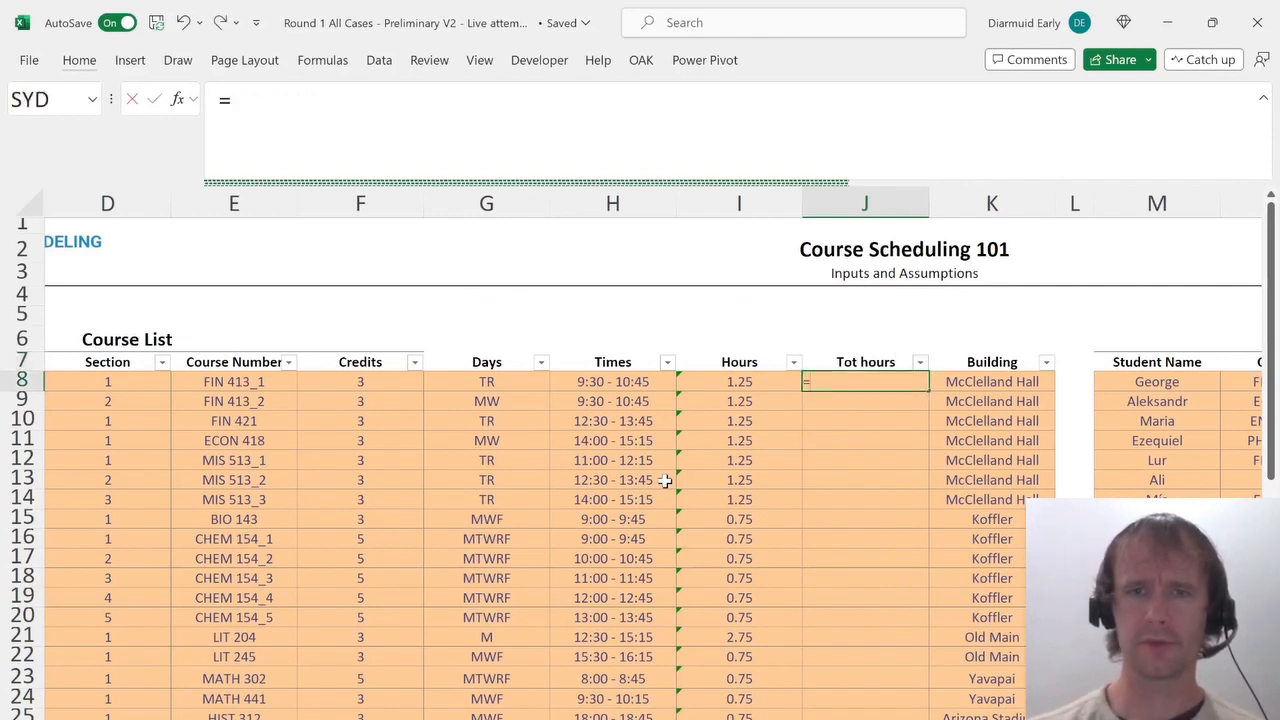
{"action": "key", "text": "Left"}
{"action": "type", "text": "*LEN("}
{"action": "key", "text": "Left"}
{"action": "key", "text": "Left"}
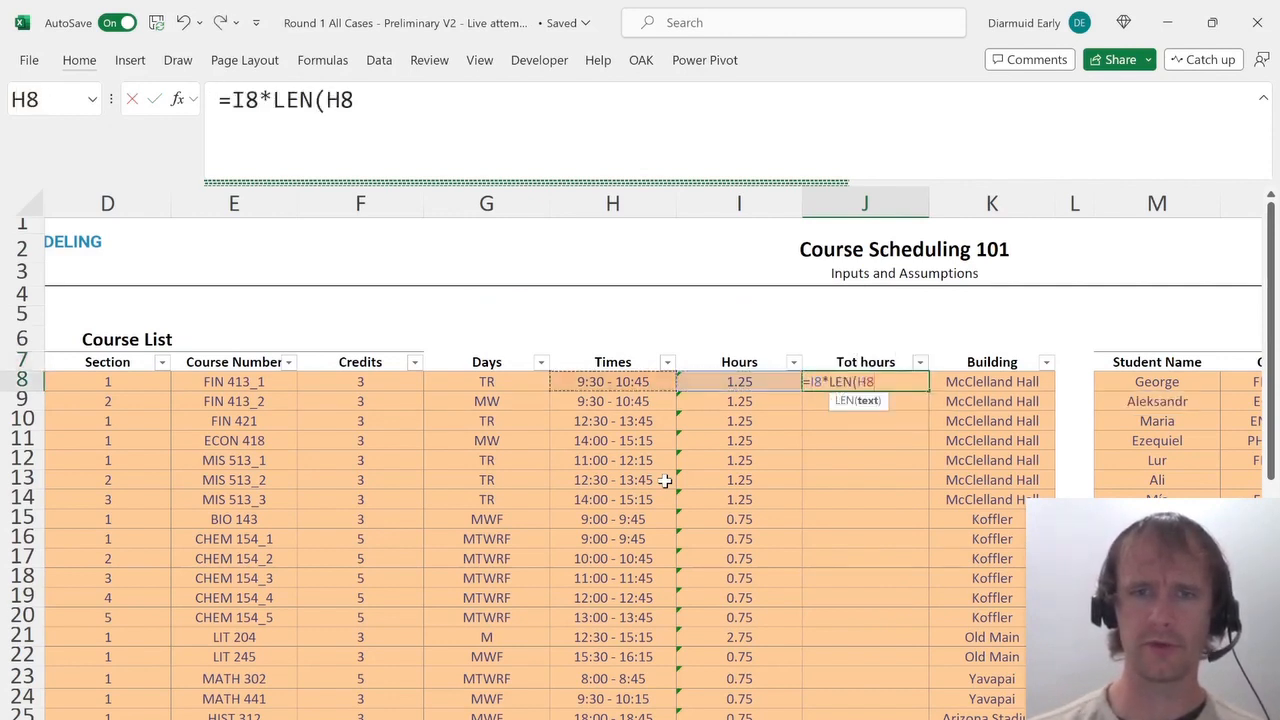
{"action": "key", "text": "Left"}
{"action": "key", "text": "Return"}
{"action": "key", "text": "Left"}
{"action": "key", "text": "ctrl+Down"}
{"action": "key", "text": "Right"}
{"action": "key", "text": "ctrl+shift+Up"}
{"action": "key", "text": "ctrl+d"}
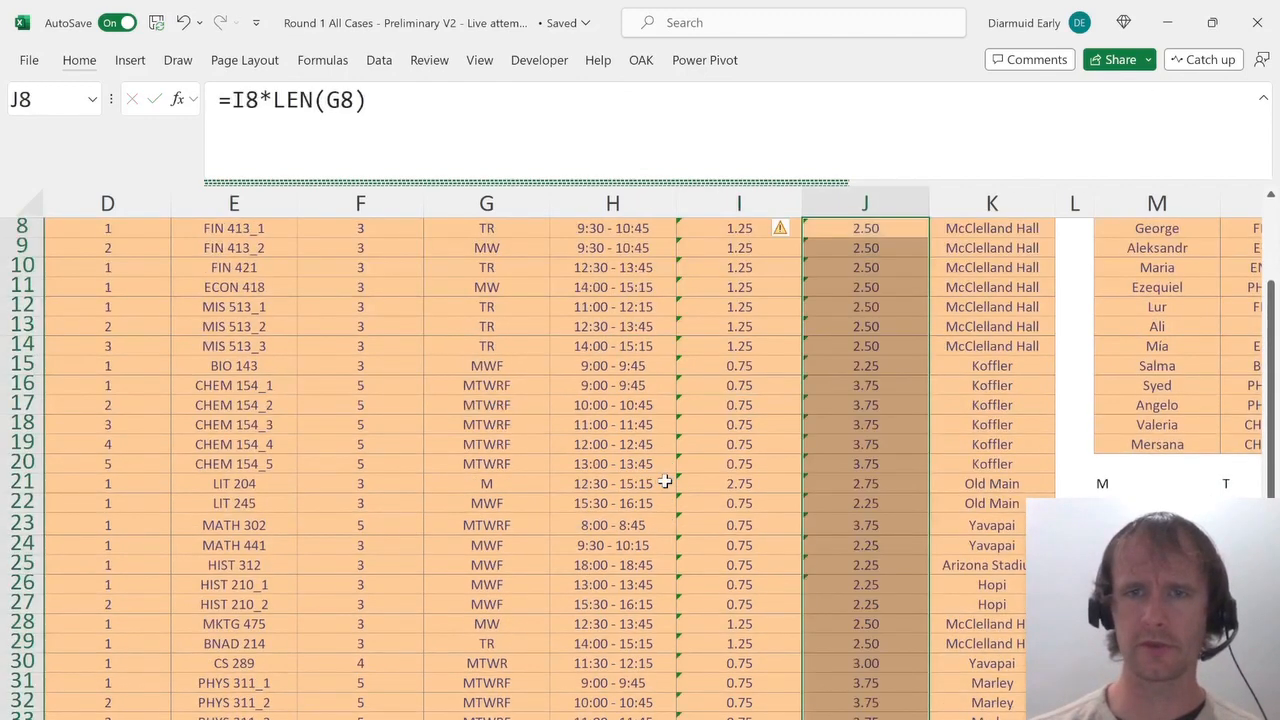
In M25, enter =UNIQUE(K8:K36) to list each distinct building.
{"action": "key", "text": "Right"}
{"action": "key", "text": "Right"}
{"action": "key", "text": "ctrl+Right"}
{"action": "key", "text": "ctrl+Right"}
{"action": "key", "text": "Right"}
{"action": "key", "text": "Right"}
{"action": "key", "text": "Right"}
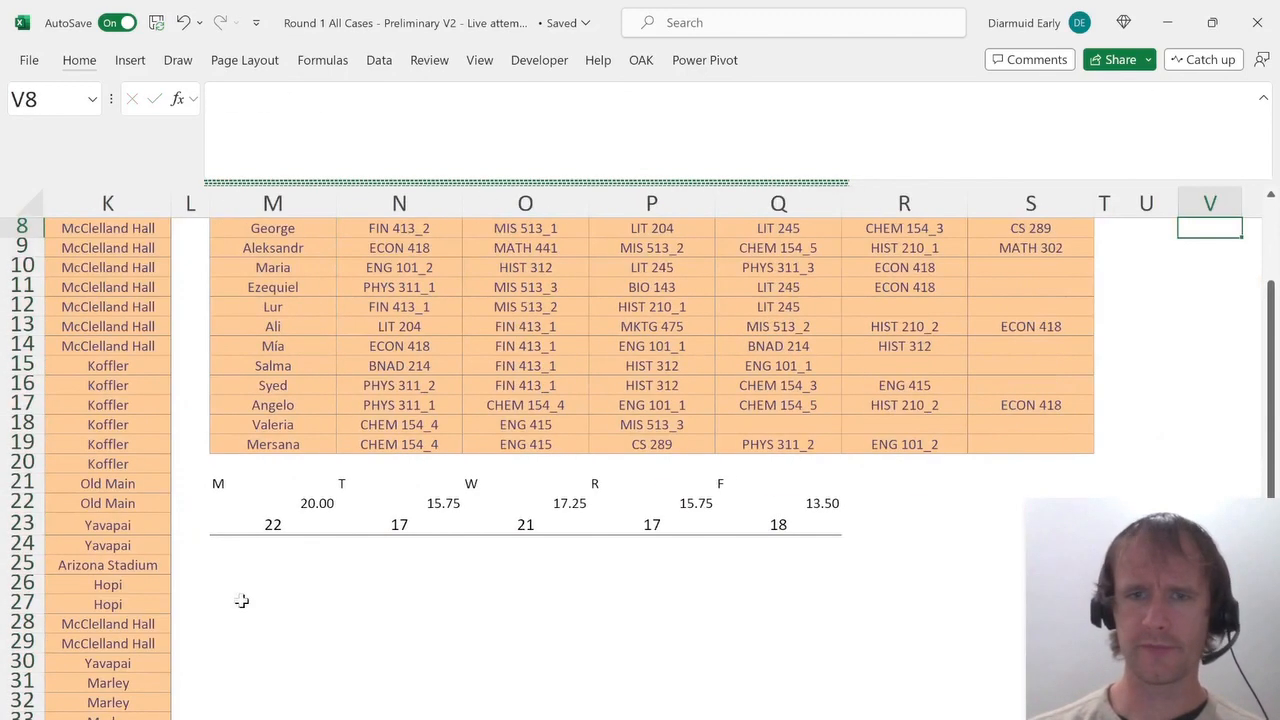
{"action": "left_click", "coordinate": [246, 562]}
{"action": "type", "text": "=UNIQUE("}
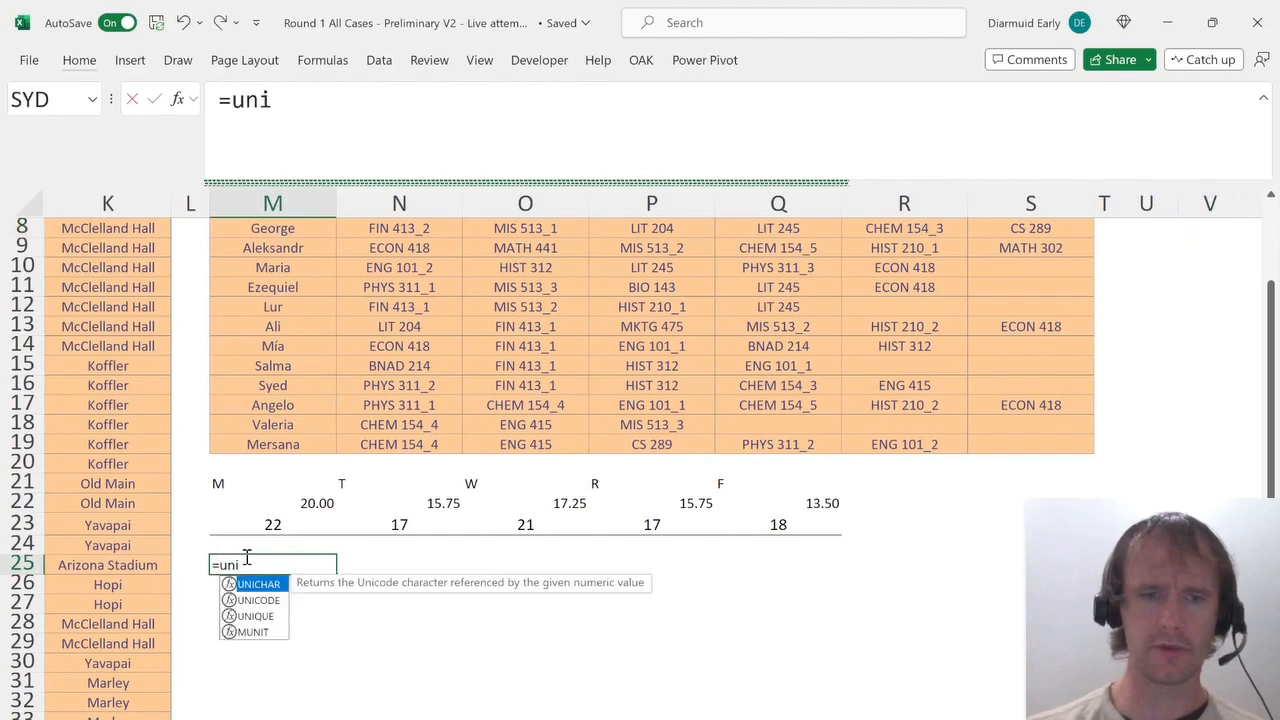
{"action": "key", "text": "Left"}
{"action": "key", "text": "Left"}
{"action": "key", "text": "ctrl+Up"}
{"action": "key", "text": "Down"}
{"action": "key", "text": "ctrl+shift+Down"}
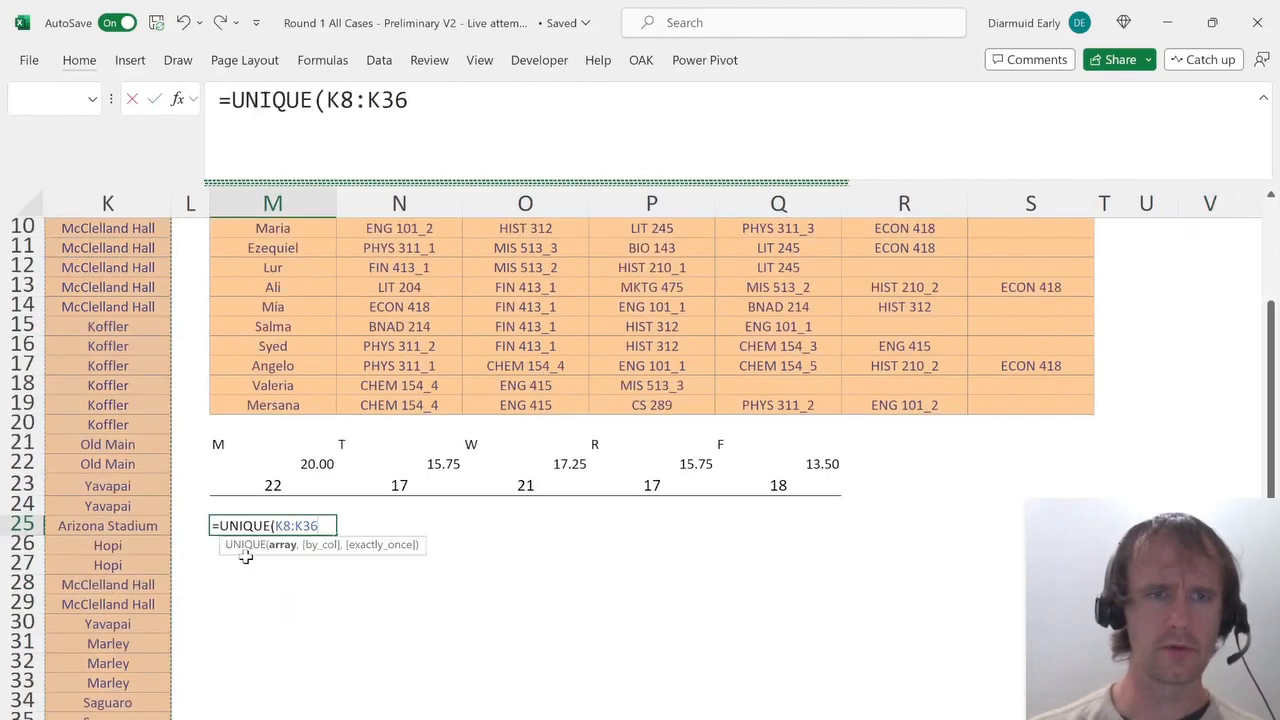
{"action": "key", "text": "Return"}
In N25, enter =SUMIFS(J8:J36,K8:K36,M25#) to total weekly hours for each building.
{"action": "key", "text": "Up"}
{"action": "key", "text": "Right"}
{"action": "type", "text": "=sumifs"}
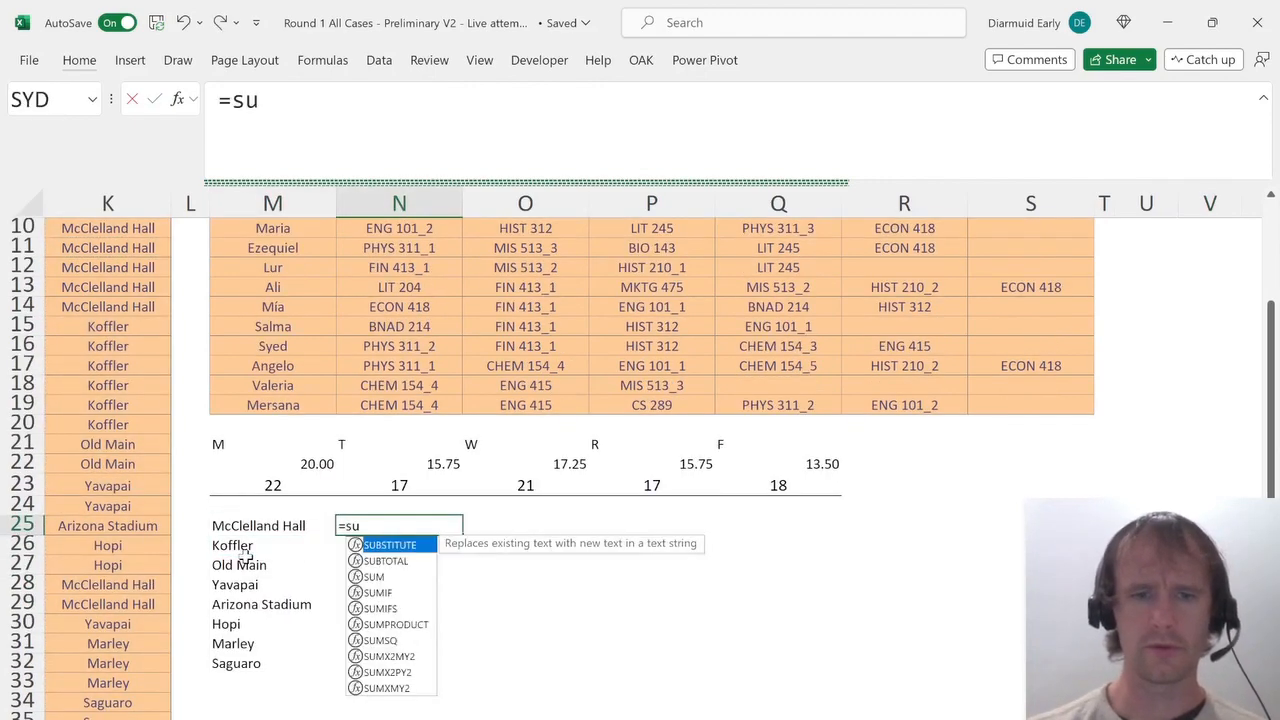
{"action": "key", "text": "Tab"}
{"action": "key", "text": "Left"}
{"action": "key", "text": "Left"}
{"action": "key", "text": "Left"}
{"action": "key", "text": "Left"}
{"action": "key", "text": "Left"}
{"action": "key", "text": "Right"}
{"action": "key", "text": "ctrl+Up"}
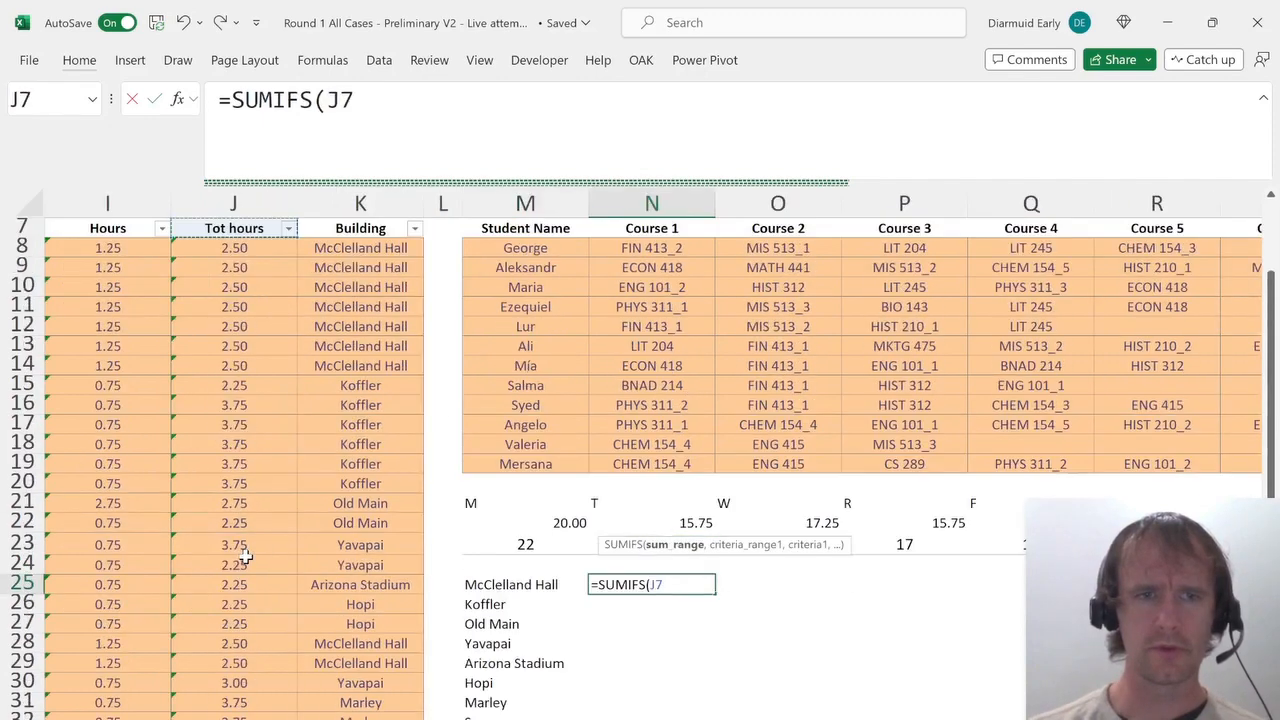
{"action": "key", "text": "Down"}
{"action": "key", "text": "ctrl+shift+Down"}
{"action": "type", "text": ","}
{"action": "key", "text": "Left"}
{"action": "key", "text": "Left"}
{"action": "key", "text": "Left"}
{"action": "key", "text": "ctrl+Up"}
{"action": "key", "text": "Down"}
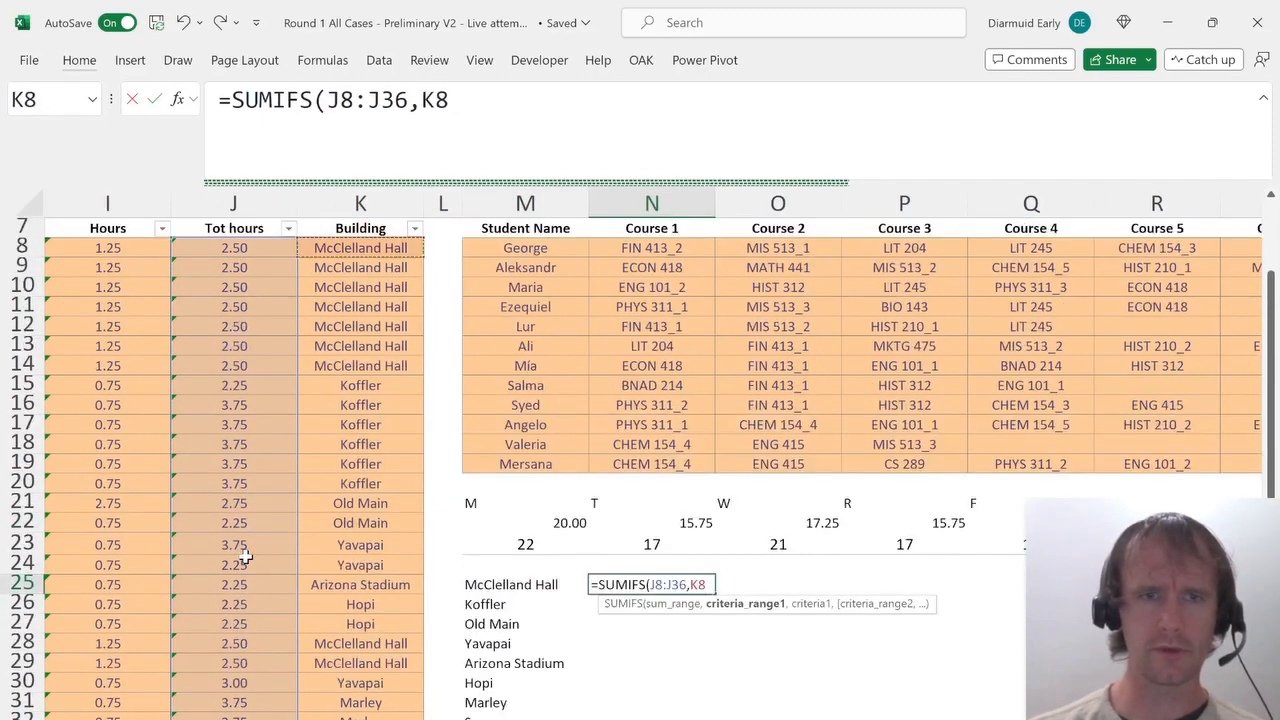
{"action": "key", "text": "ctrl+shift+Down"}
{"action": "type", "text": ","}
{"action": "key", "text": "Left"}
{"action": "type", "text": ")"}
{"action": "key", "text": "Return"}
{"action": "key", "text": "Up"}
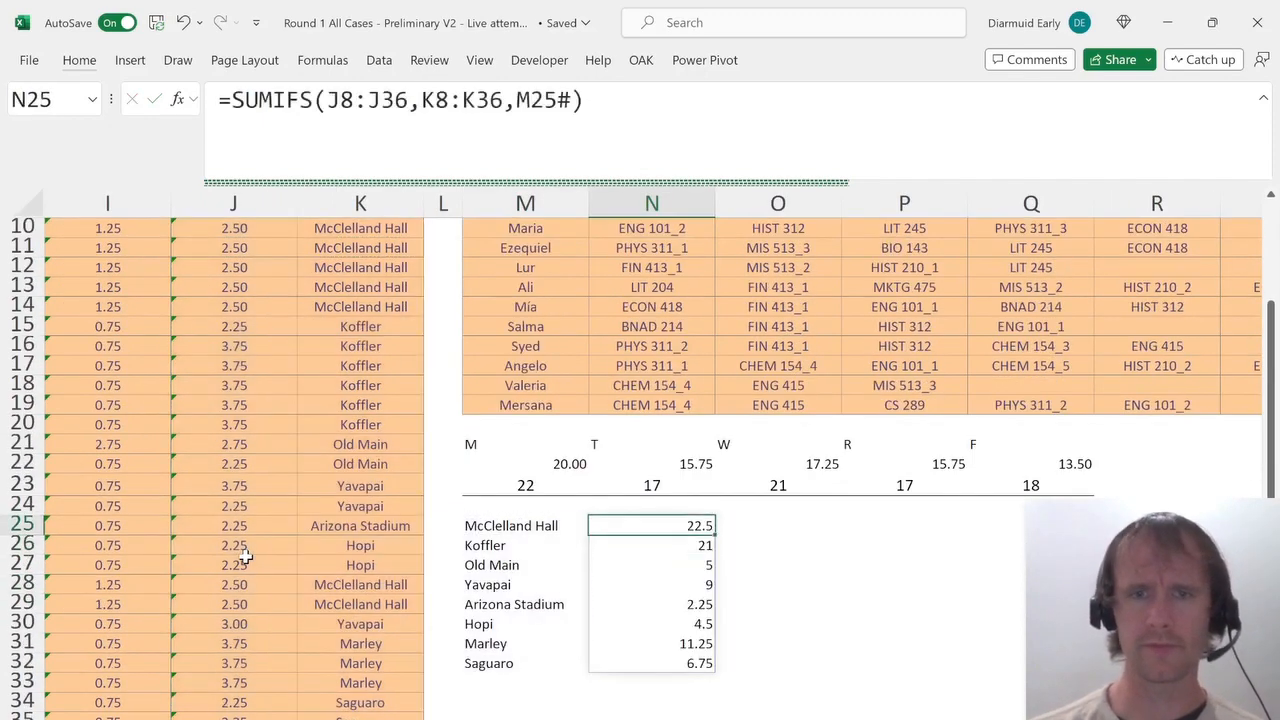
Compare the building hour totals and pick 2.25 as the answer for the least busy building question.
{"action": "key", "text": "ctrl+shift+Down"}
{"action": "key", "text": "ctrl+Page_Up"}
{"action": "key", "text": "ctrl+Page_Up"}
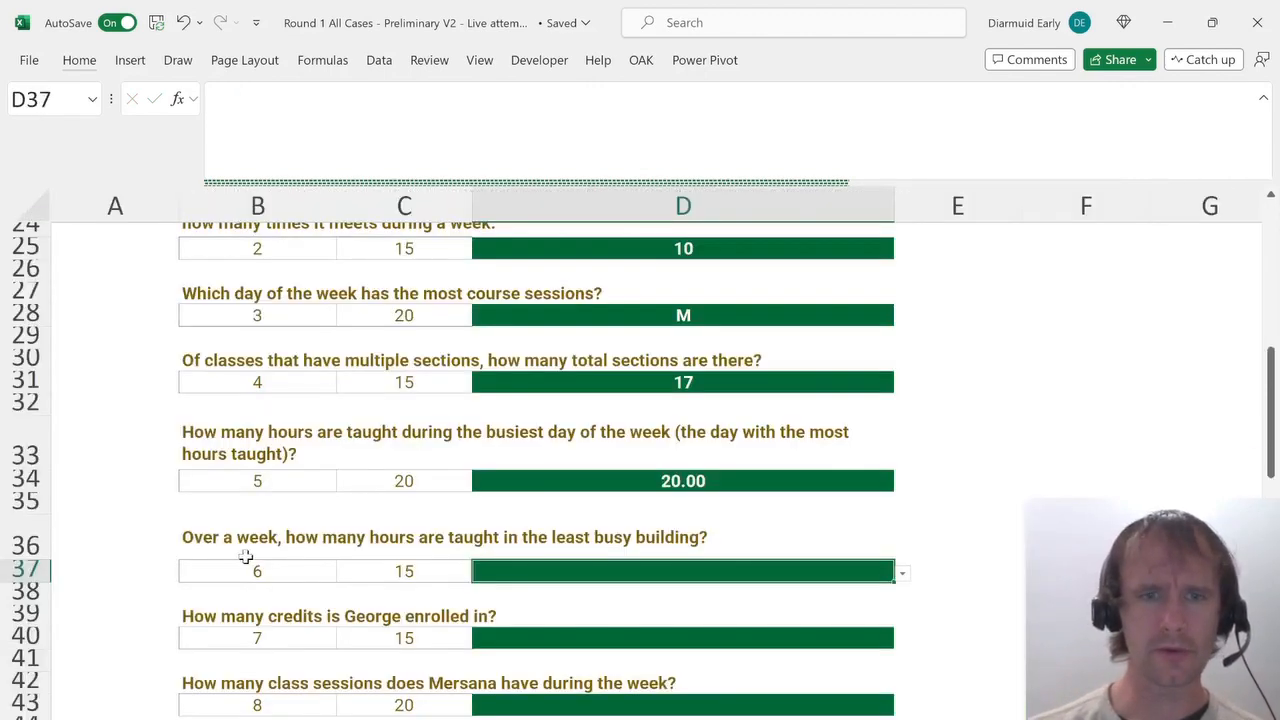
{"action": "key", "text": "ctrl+Page_Down"}
{"action": "key", "text": "ctrl+Page_Down"}
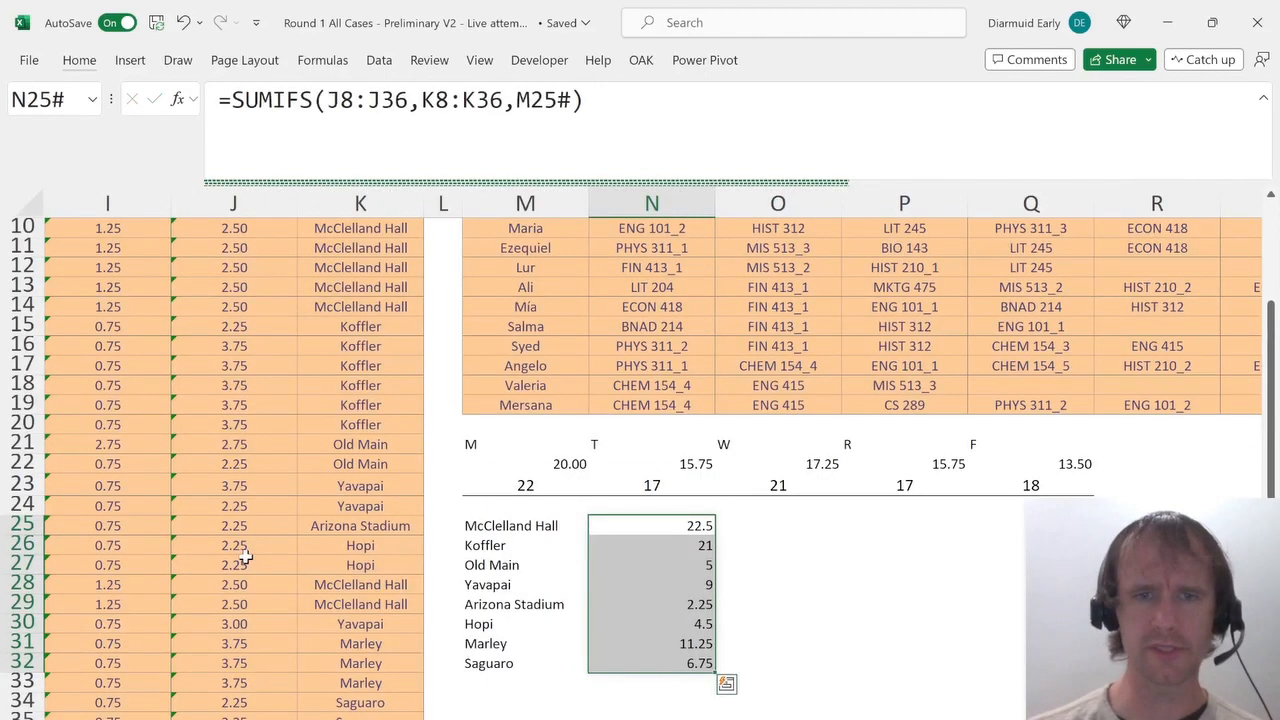
{"action": "left_click", "coordinate": [688, 601]}
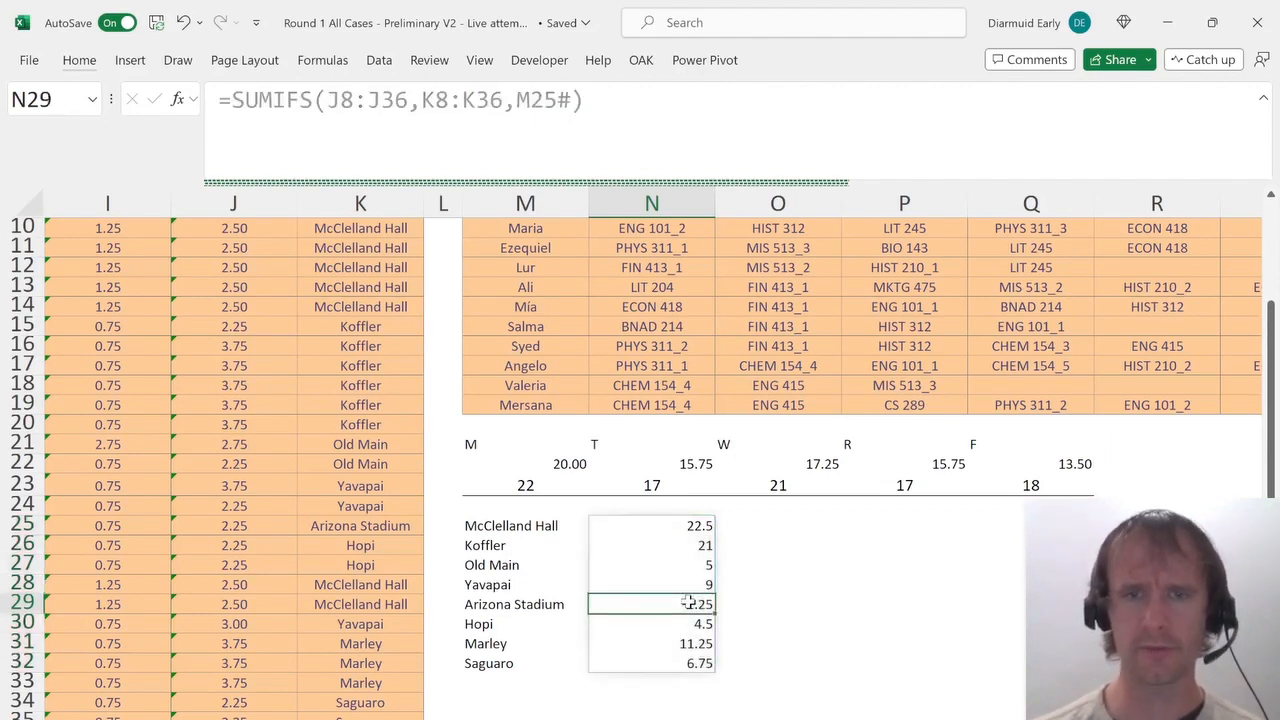
{"action": "key", "text": "ctrl+Page_Up"}
{"action": "key", "text": "ctrl+Page_Up"}
{"action": "key", "text": "alt+Down"}
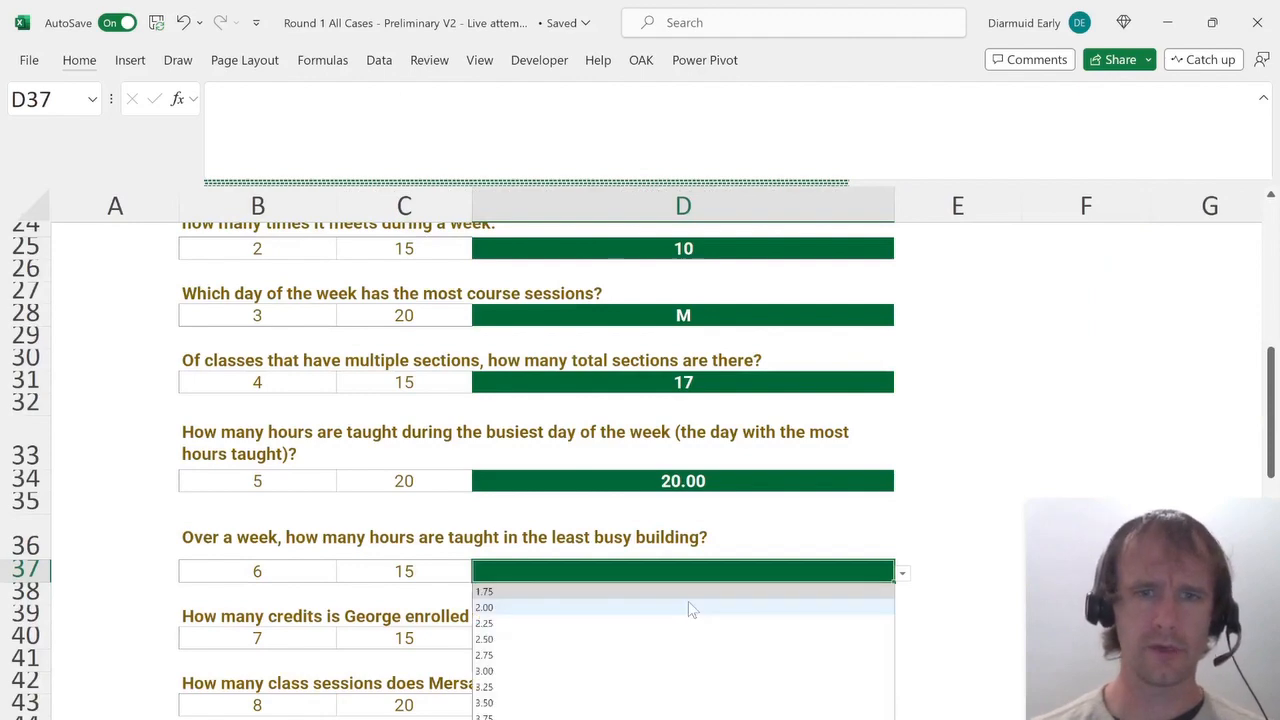
{"action": "key", "text": "Down"}
{"action": "key", "text": "Down"}
{"action": "key", "text": "Return"}
{"action": "left_click", "coordinate": [616, 636]}
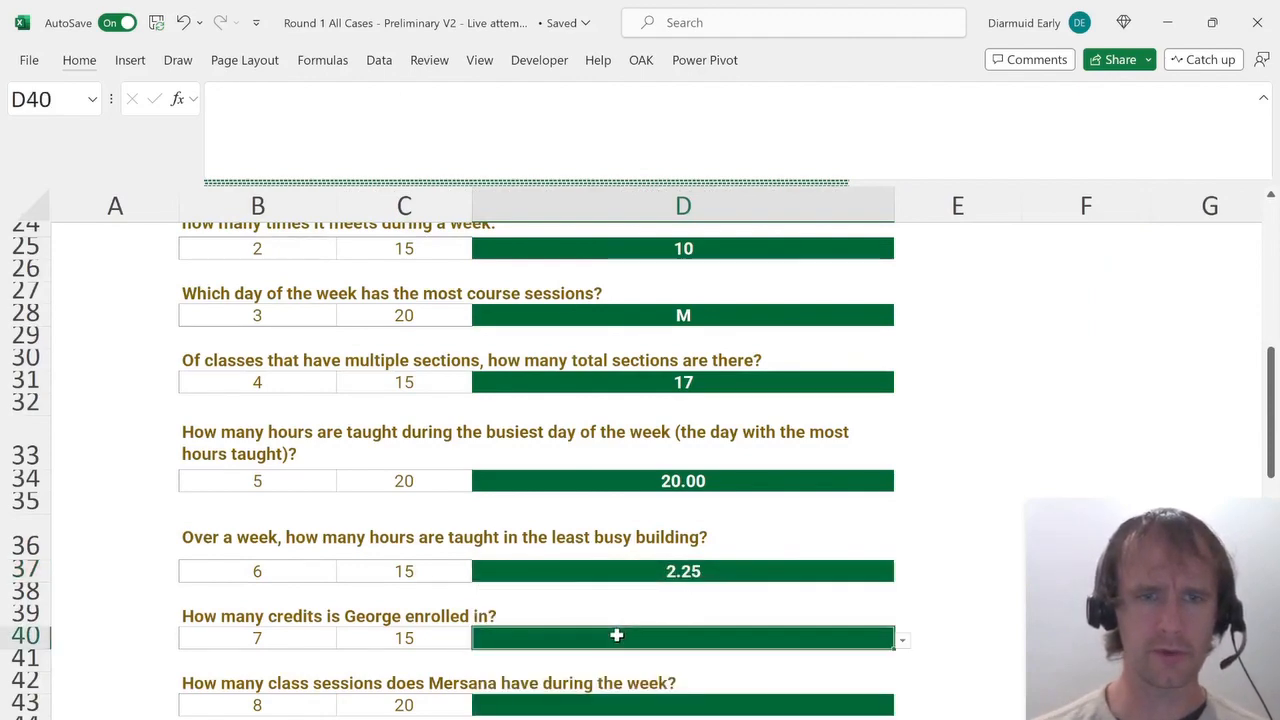
Add the headers Student in V7 and Course in W7 beside the Student List.
{"action": "key", "text": "ctrl+Page_Down"}
{"action": "key", "text": "ctrl+Page_Down"}
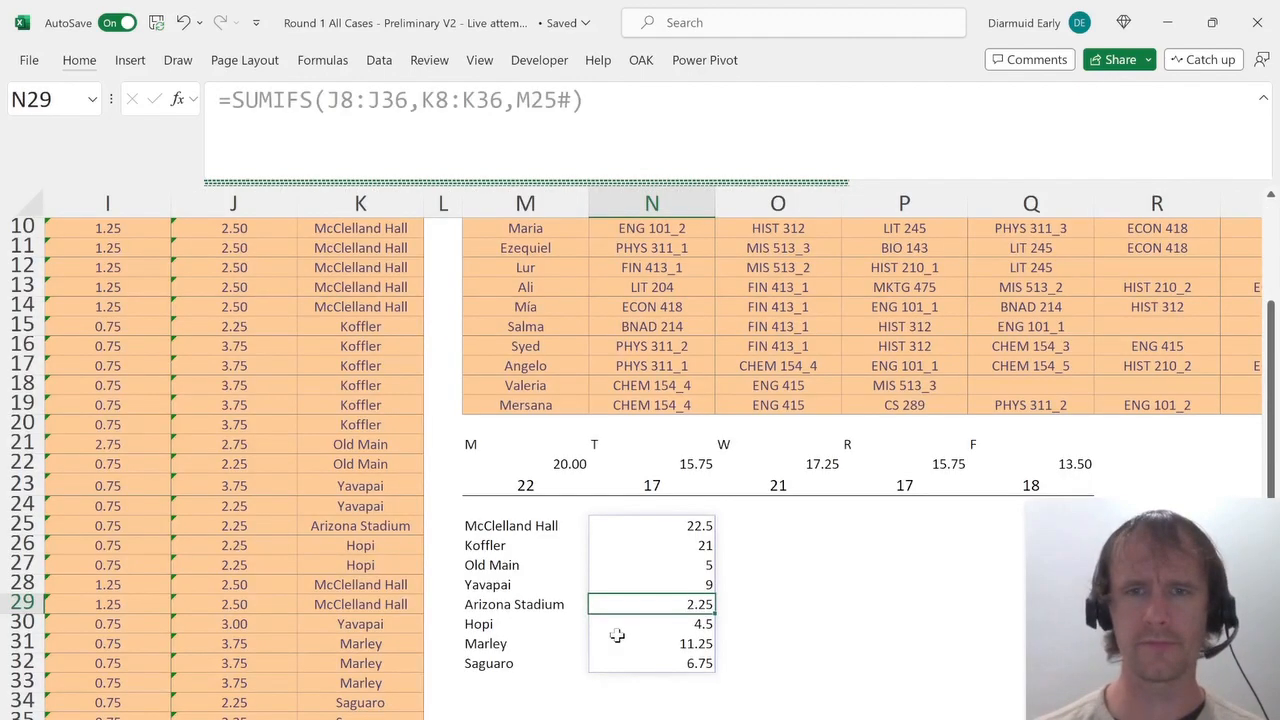
{"action": "key", "text": "Up"}
{"action": "key", "text": "Up"}
{"action": "key", "text": "Up"}
{"action": "key", "text": "Up"}
{"action": "key", "text": "Up"}
{"action": "key", "text": "Up"}
{"action": "key", "text": "Up"}
{"action": "key", "text": "Up"}
{"action": "key", "text": "Up"}
{"action": "key", "text": "Up"}
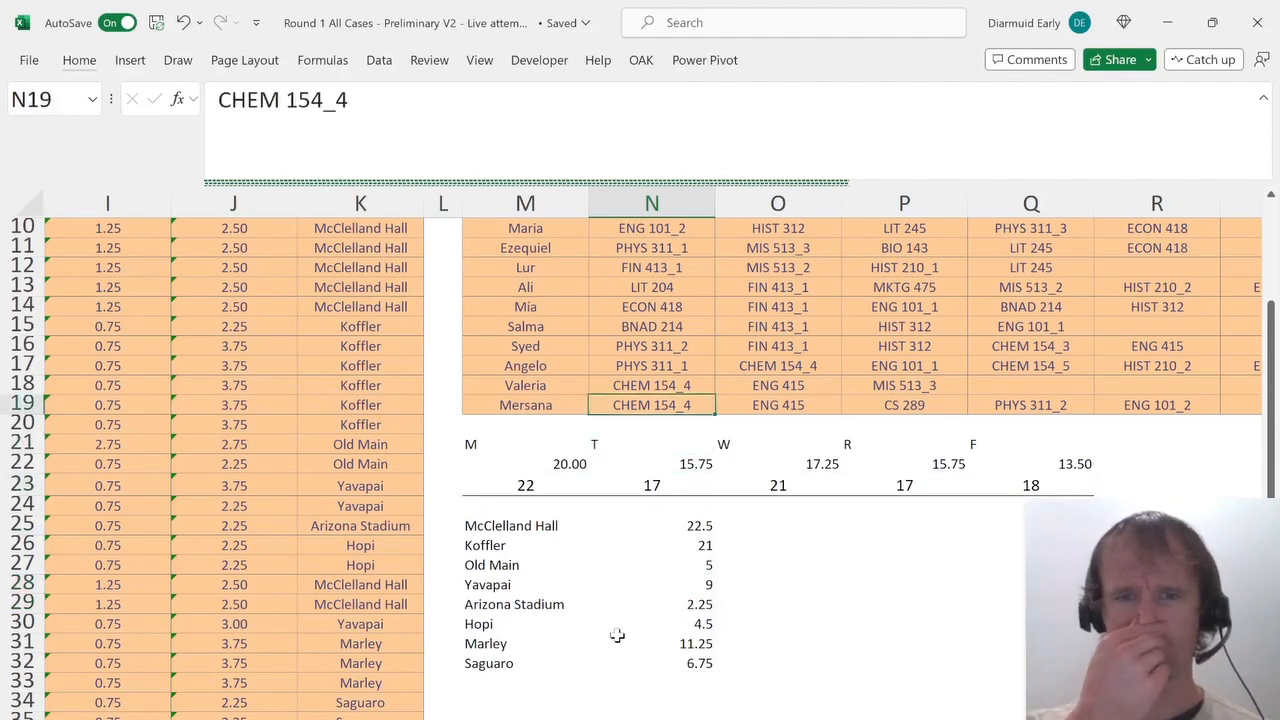
{"action": "key", "text": "Up"}
{"action": "key", "text": "Up"}
{"action": "key", "text": "Up"}
{"action": "key", "text": "Up"}
{"action": "key", "text": "Up"}
{"action": "key", "text": "Up"}
{"action": "key", "text": "Up"}
{"action": "key", "text": "Up"}
{"action": "key", "text": "Up"}
{"action": "key", "text": "Up"}
{"action": "key", "text": "Up"}
{"action": "key", "text": "Up"}
{"action": "key", "text": "Up"}
{"action": "key", "text": "Up"}
{"action": "key", "text": "Up"}
{"action": "key", "text": "Up"}
{"action": "key", "text": "Up"}
{"action": "key", "text": "Up"}
{"action": "key", "text": "Down"}
{"action": "key", "text": "Down"}
{"action": "key", "text": "Down"}
{"action": "key", "text": "Down"}
{"action": "key", "text": "Down"}
{"action": "key", "text": "Down"}
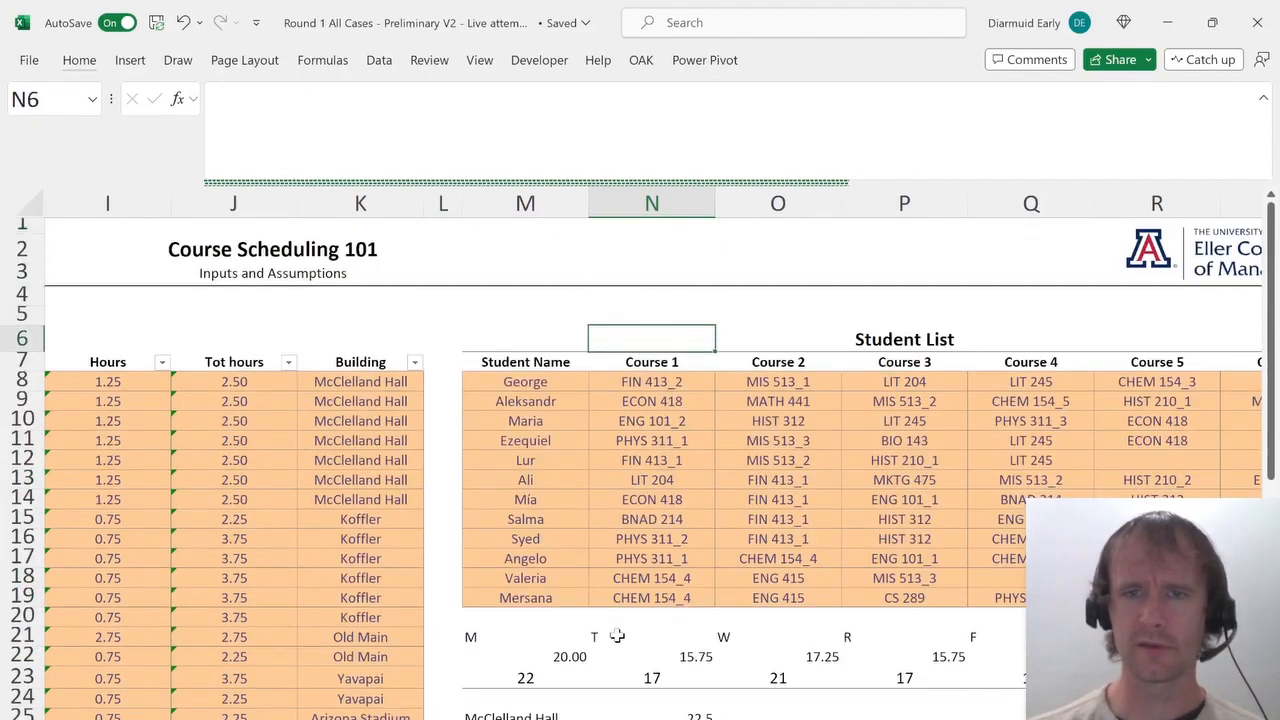
{"action": "key", "text": "Right"}
{"action": "key", "text": "Right"}
{"action": "key", "text": "Right"}
{"action": "key", "text": "Right"}
{"action": "key", "text": "Right"}
{"action": "key", "text": "Right"}
{"action": "key", "text": "Right"}
{"action": "key", "text": "Right"}
{"action": "key", "text": "Right"}
{"action": "key", "text": "Right"}
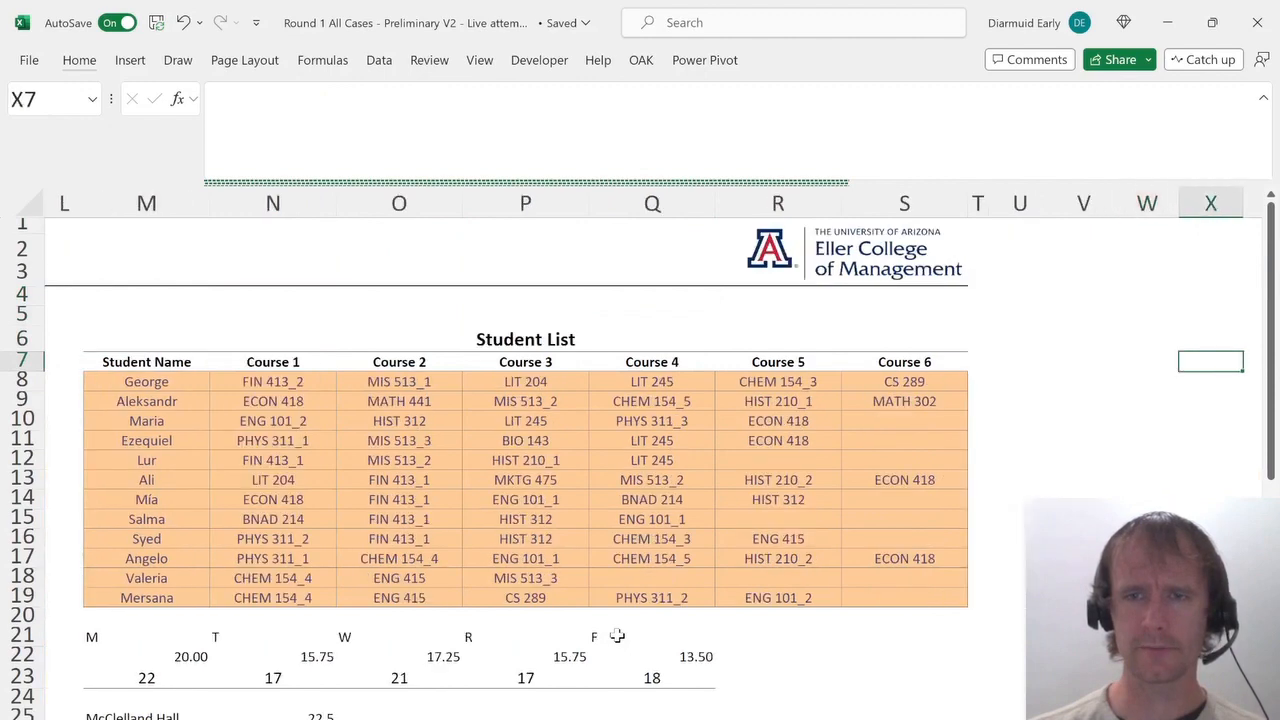
{"action": "key", "text": "Down"}
{"action": "key", "text": "Left"}
{"action": "key", "text": "Left"}
{"action": "key", "text": "Left"}
{"action": "key", "text": "Right"}
{"action": "key", "text": "Up"}
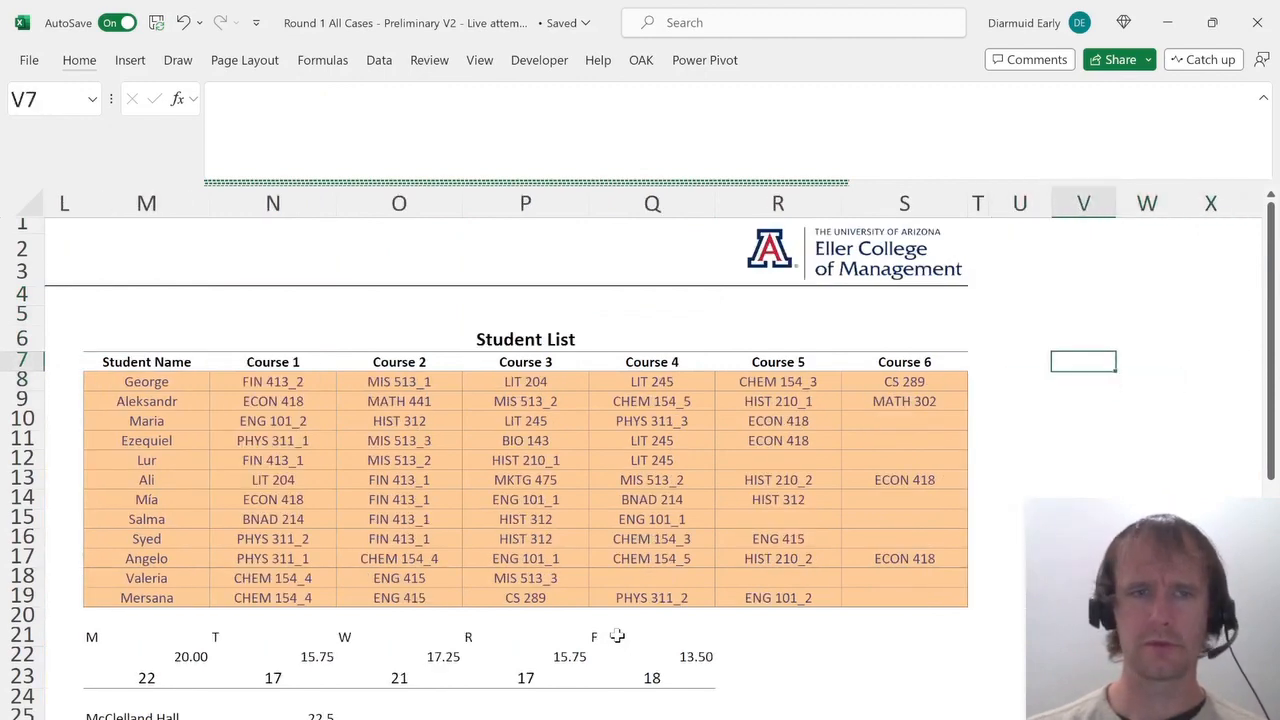
{"action": "type", "text": "Student"}
{"action": "key", "text": "Tab"}
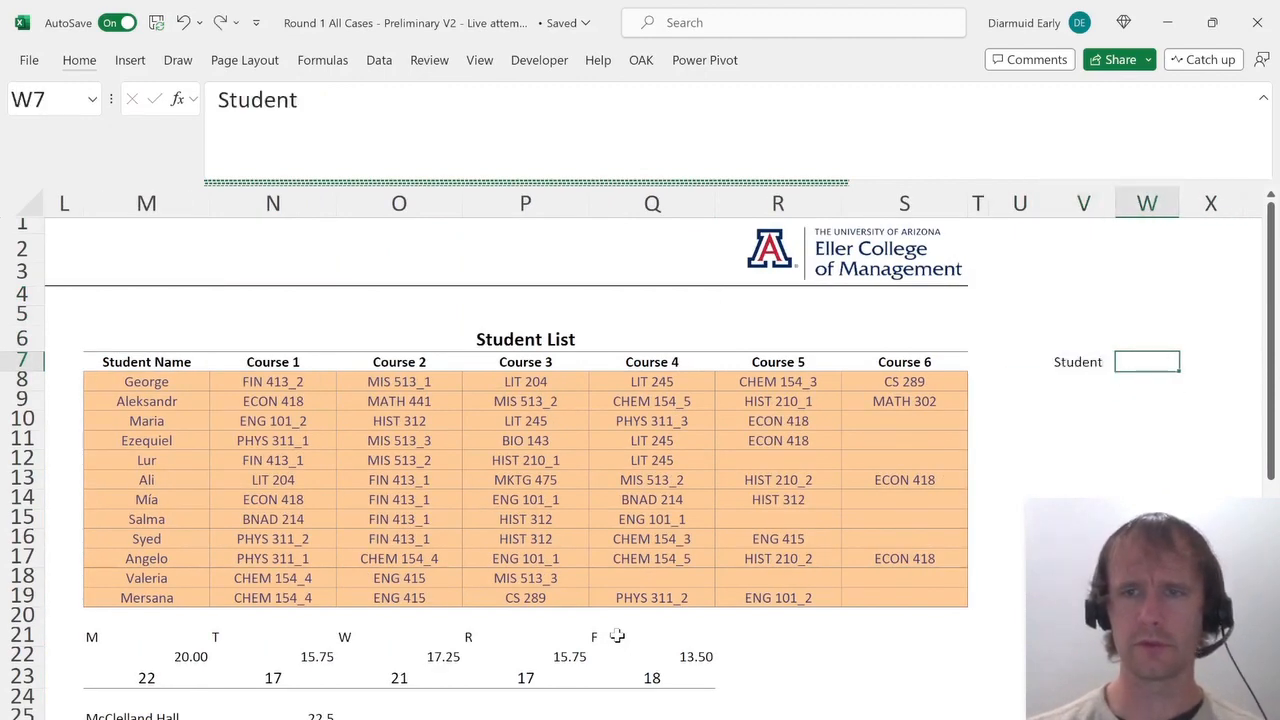
{"action": "type", "text": "Course"}
{"action": "key", "text": "Return"}
{"action": "type", "text": "="}
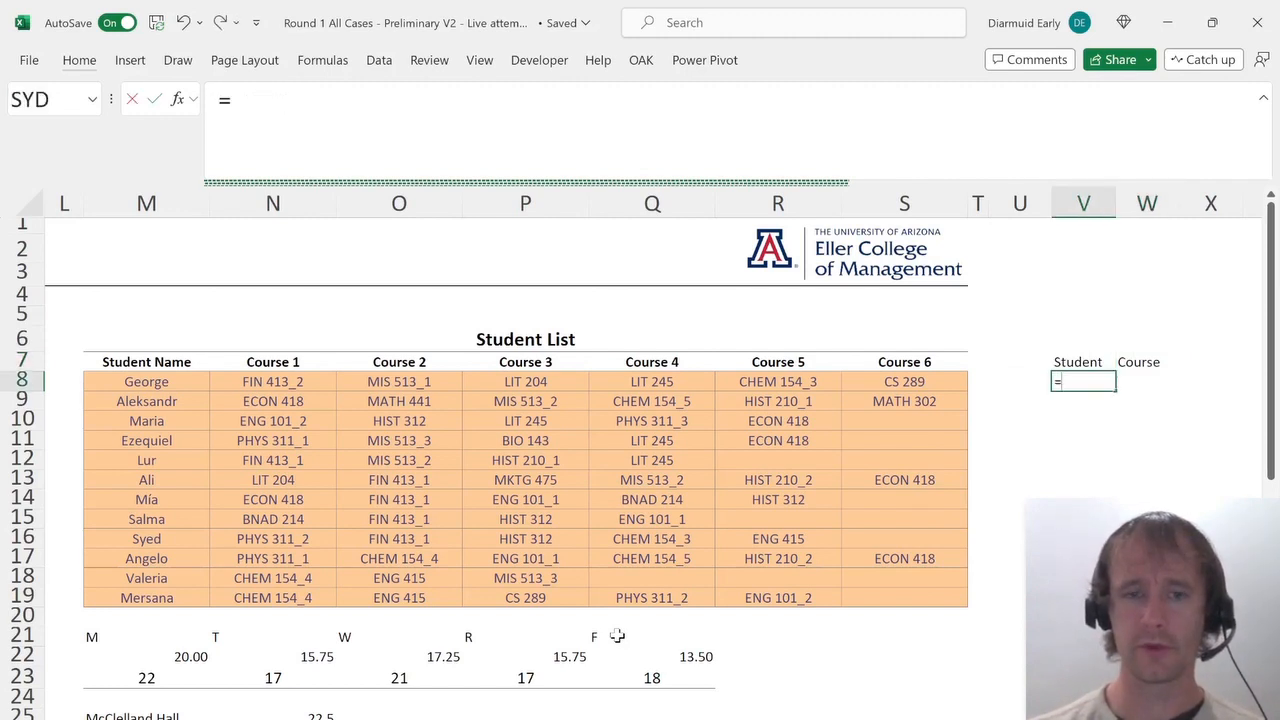
{"action": "type", "text": "toc"}
{"action": "key", "text": "Tab"}
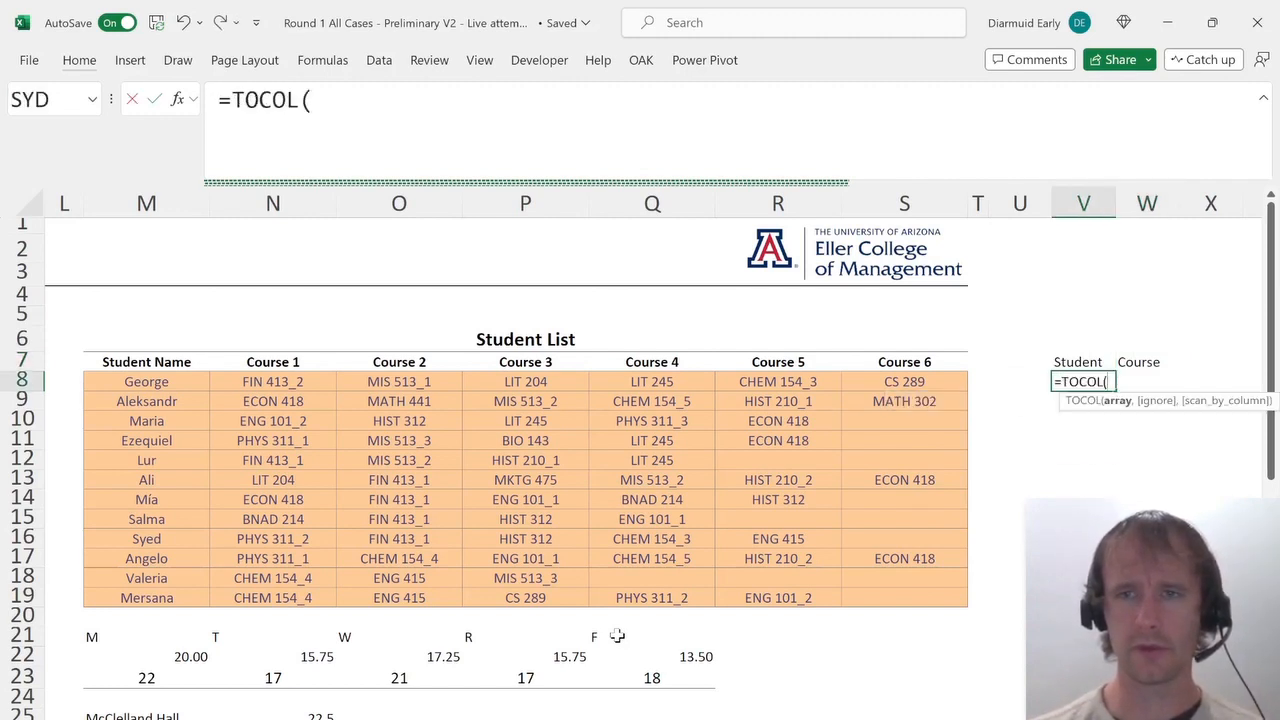
{"action": "type", "text": "IF("}
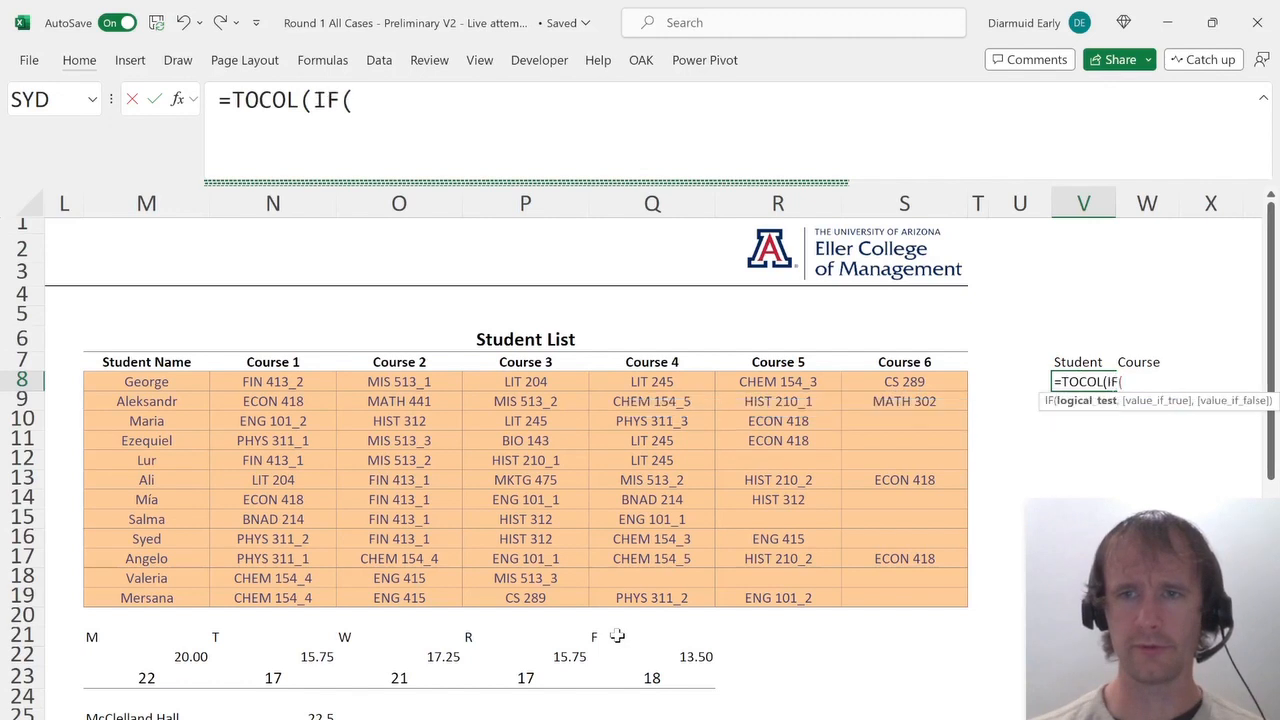
{"action": "left_click", "coordinate": [301, 388]}
{"action": "key", "text": "Escape"}
{"action": "key", "text": "Right"}
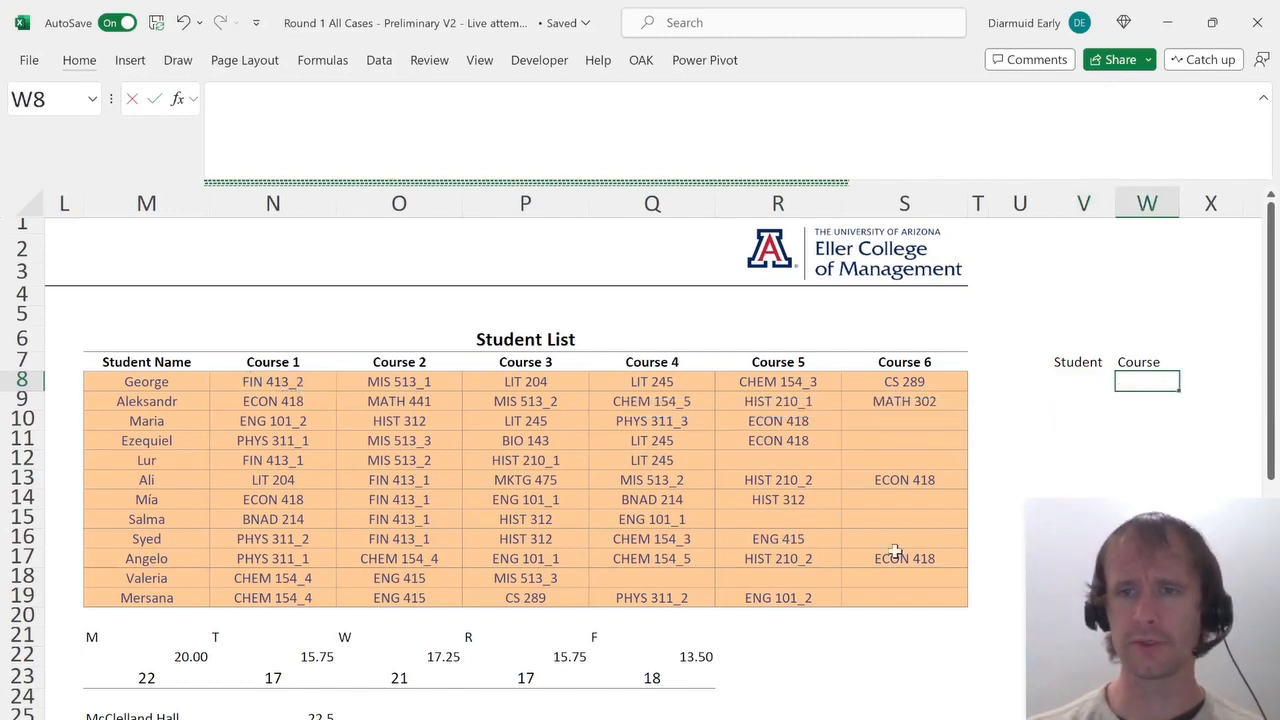
In W8, enter =TOCOL(N8:S19,1) to list every enrolled course in one column.
{"action": "type", "text": "=toc"}
{"action": "key", "text": "Tab"}
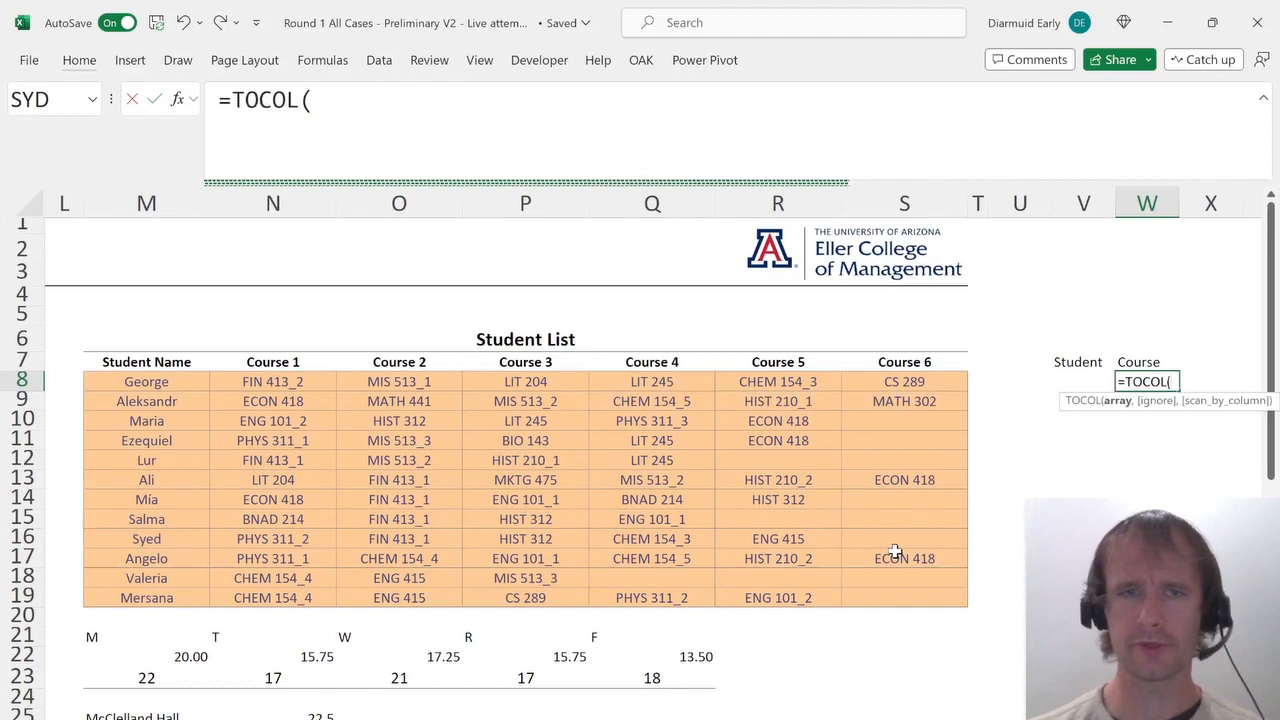
{"action": "left_click", "coordinate": [258, 394]}
{"action": "key", "text": "Up"}
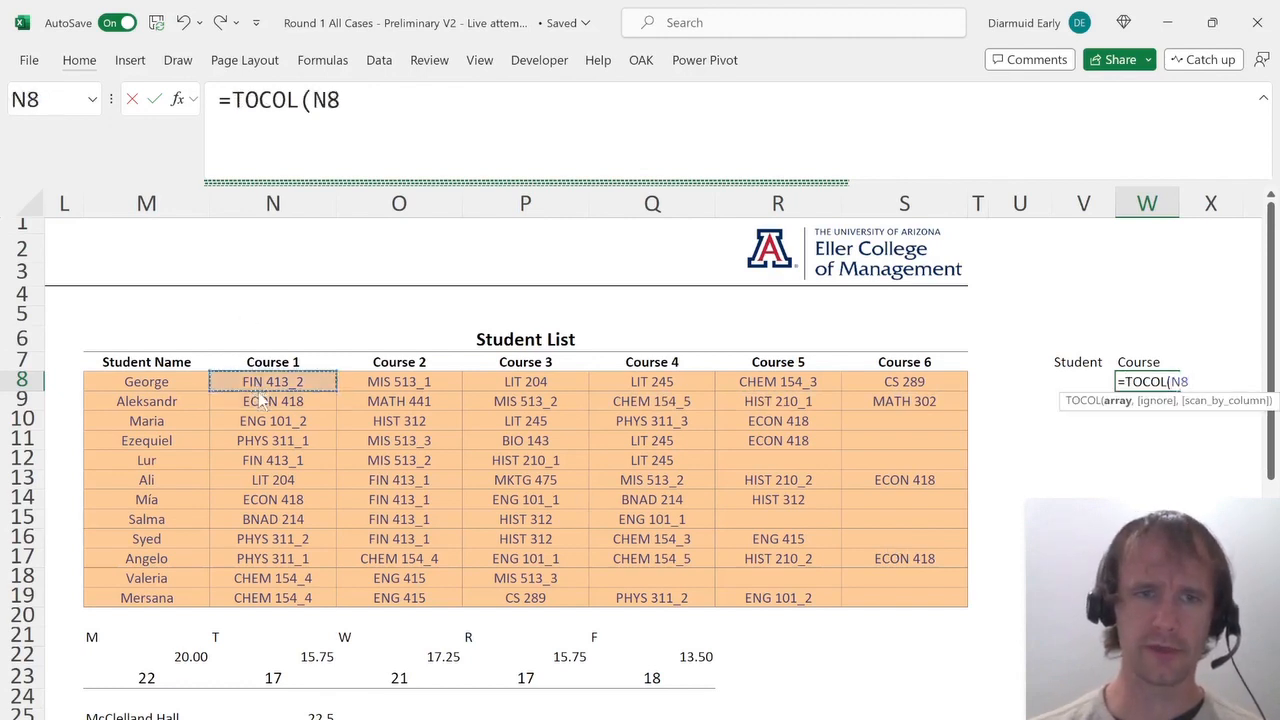
{"action": "key", "text": "ctrl+shift+Right"}
{"action": "key", "text": "ctrl+shift+Down"}
{"action": "type", "text": ","}
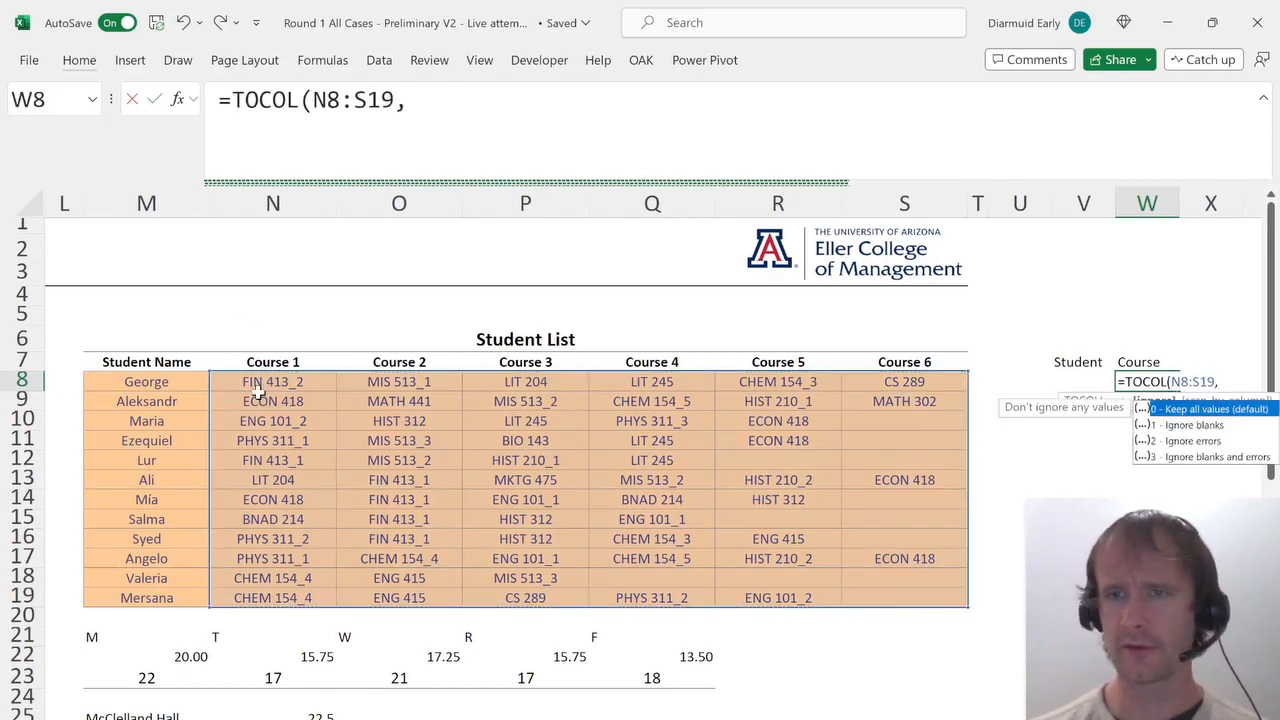
{"action": "type", "text": "1)"}
{"action": "key", "text": "Return"}
Inspect the course grid N8:S19 in the Student List by selecting it.
{"action": "scroll", "coordinate": [258, 392], "scroll_direction": "down", "scroll_amount": 13}
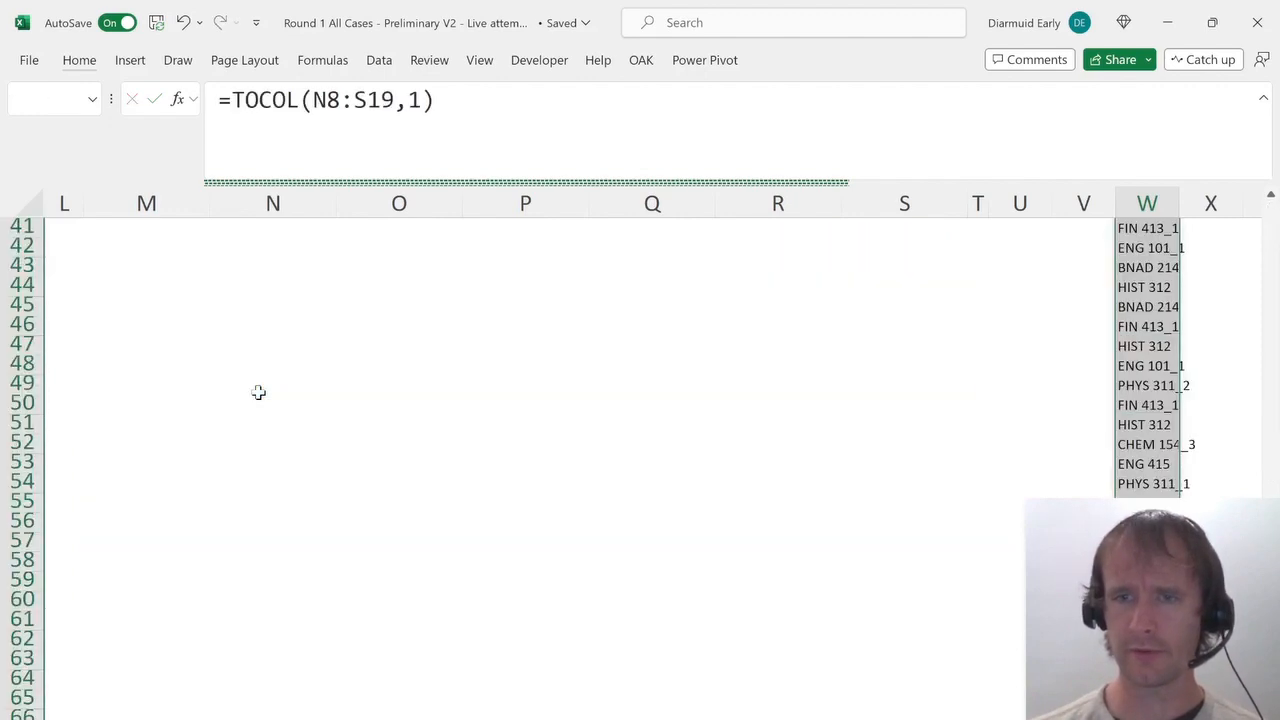
{"action": "key", "text": "Up"}
{"action": "key", "text": "Up"}
{"action": "key", "text": "Up"}
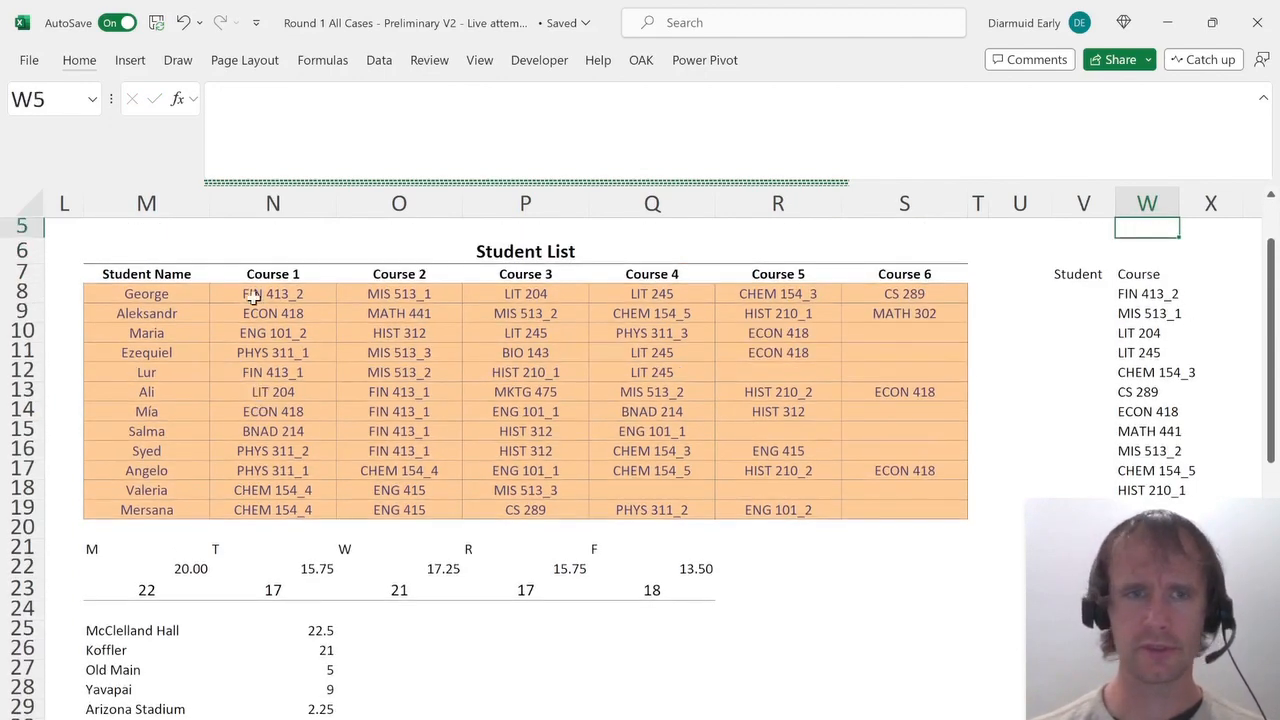
{"action": "left_click", "coordinate": [252, 296]}
{"action": "key", "text": "ctrl+shift+Down"}
{"action": "key", "text": "ctrl+q"}
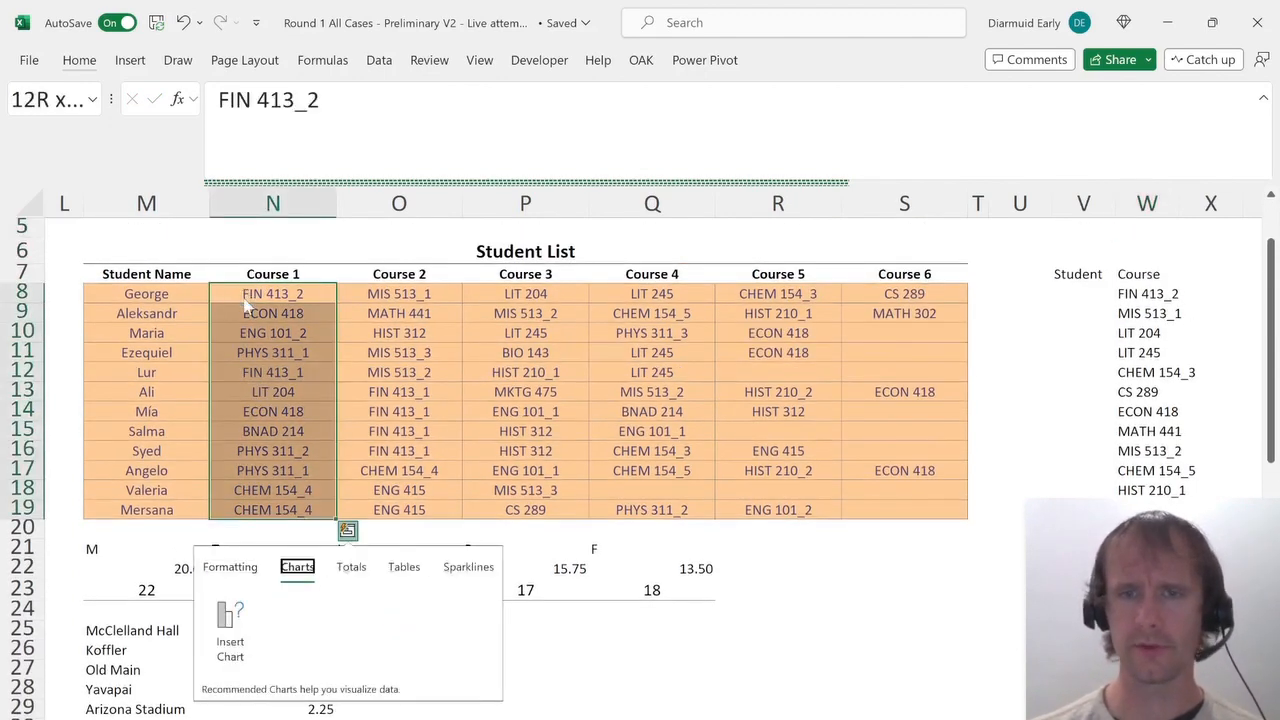
{"action": "key", "text": "Escape"}
{"action": "key", "text": "ctrl+shift+Right"}
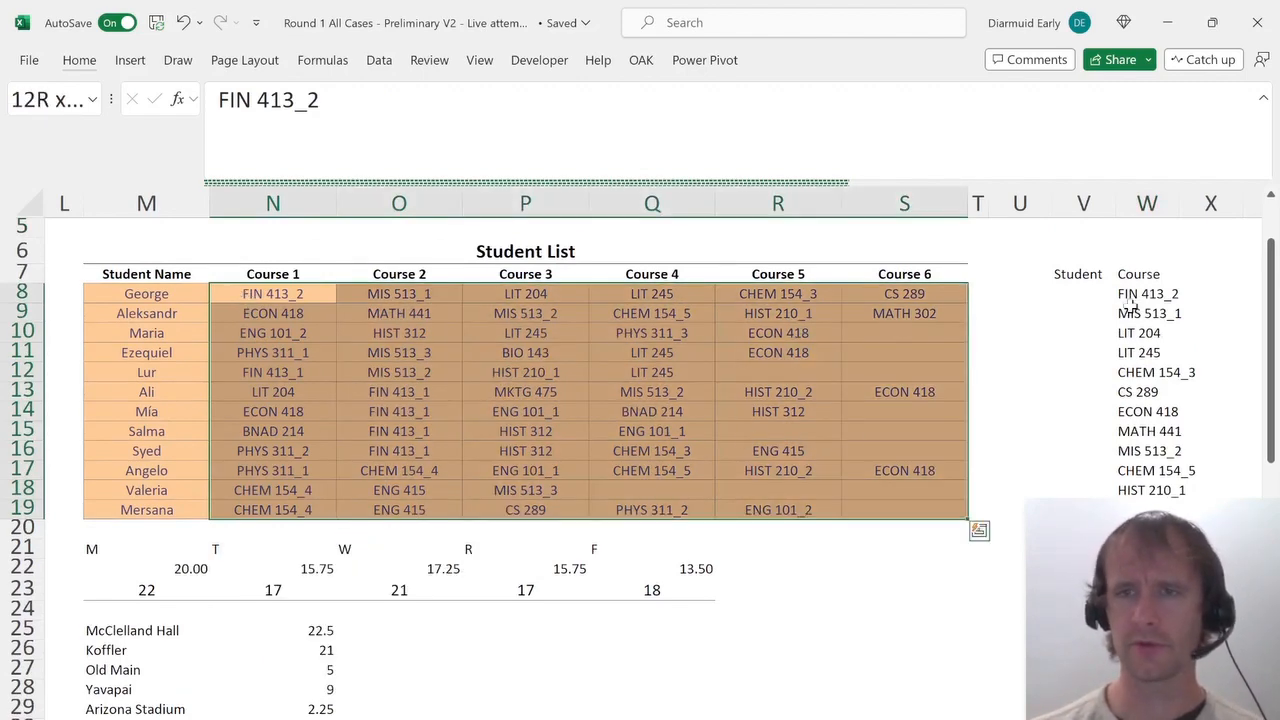
{"action": "left_click", "coordinate": [1095, 296]}
{"action": "type", "text": "="}
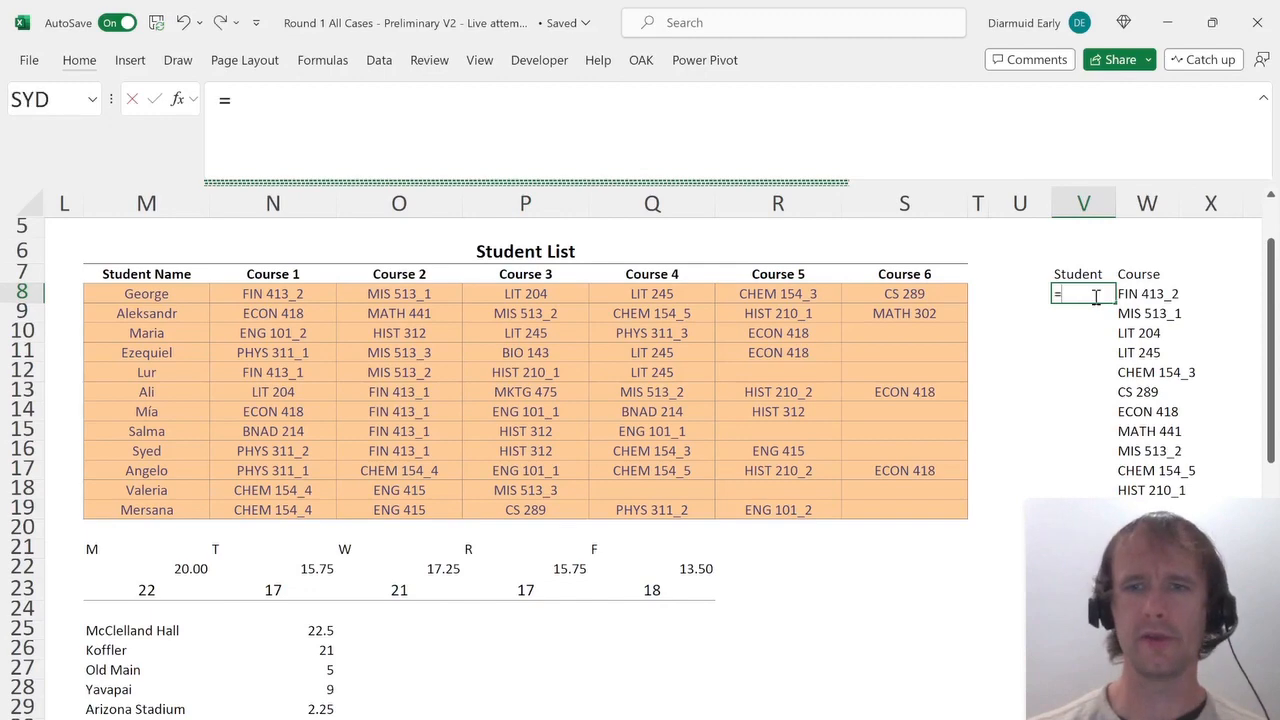
{"action": "key", "text": "Escape"}
In Y8, enter =IF(N8:S19="","",M8:M19) to repeat each student's name for every course slot.
{"action": "key", "text": "Right"}
{"action": "key", "text": "Right"}
{"action": "key", "text": "Right"}
{"action": "type", "text": "=if"}
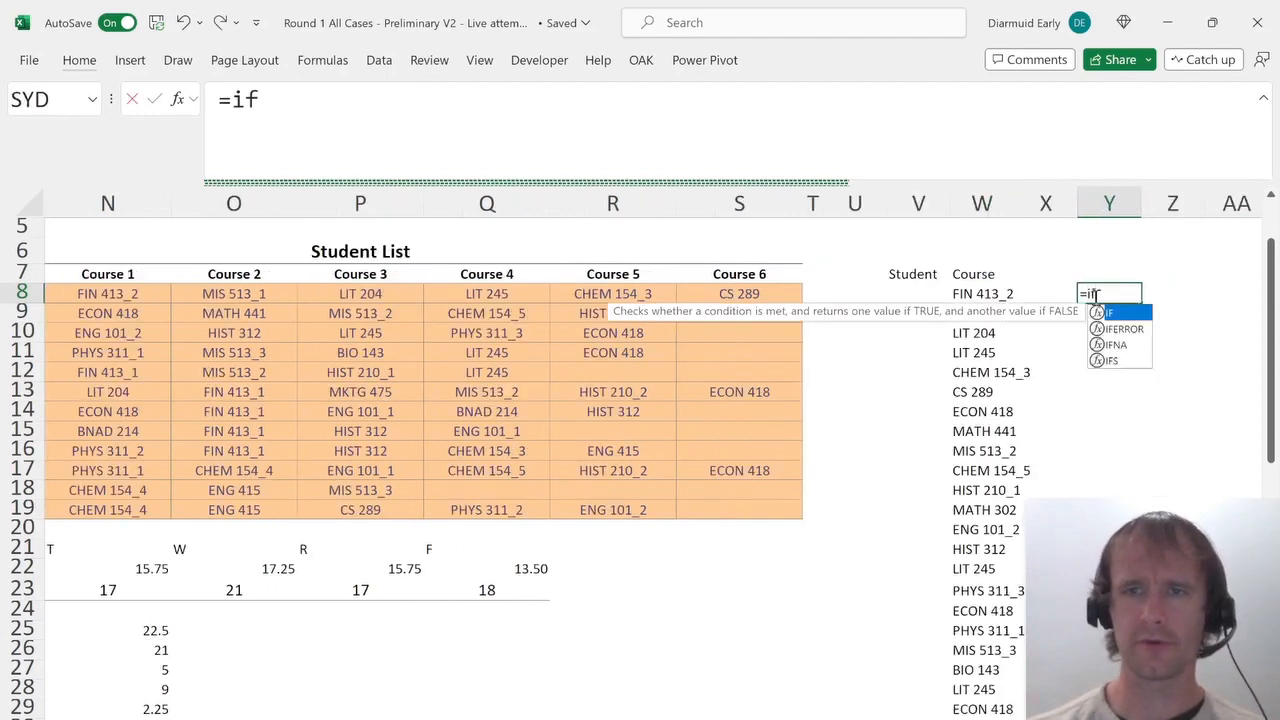
{"action": "key", "text": "Tab"}
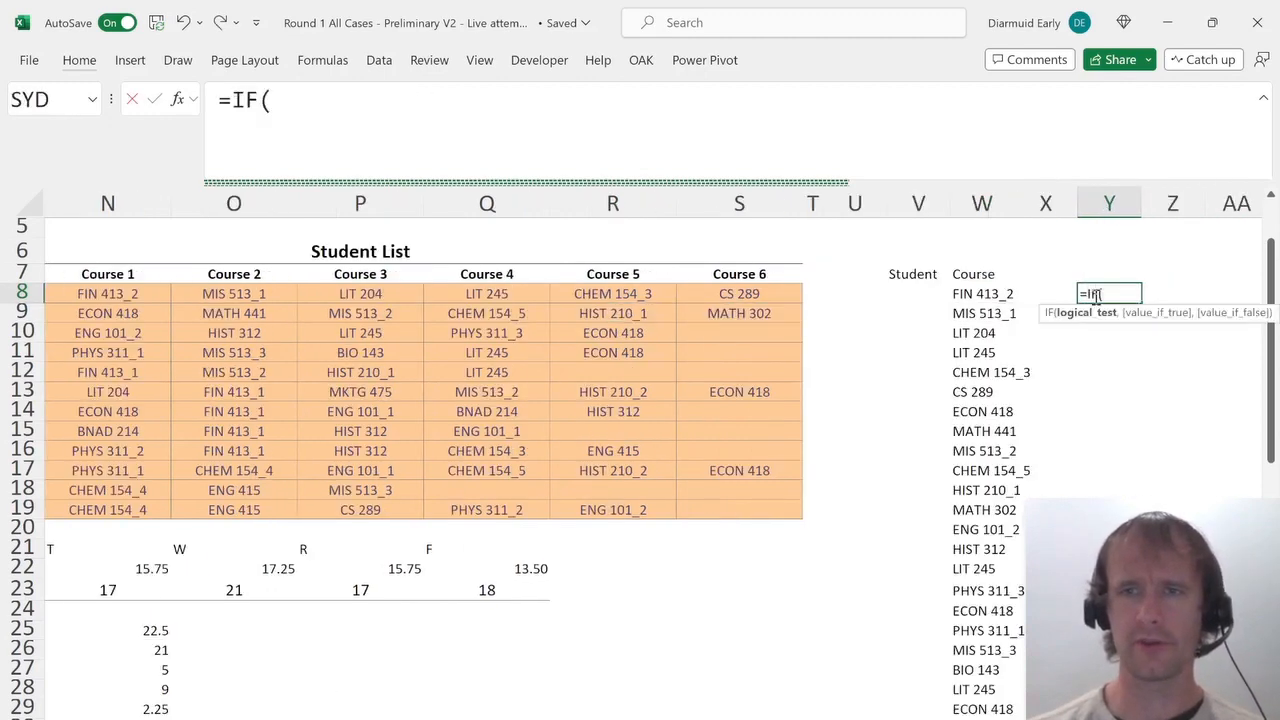
{"action": "left_click", "coordinate": [87, 293]}
{"action": "key", "text": "ctrl+shift+Right"}
{"action": "key", "text": "ctrl+shift+Down"}
{"action": "type", "text": "=\"\""}
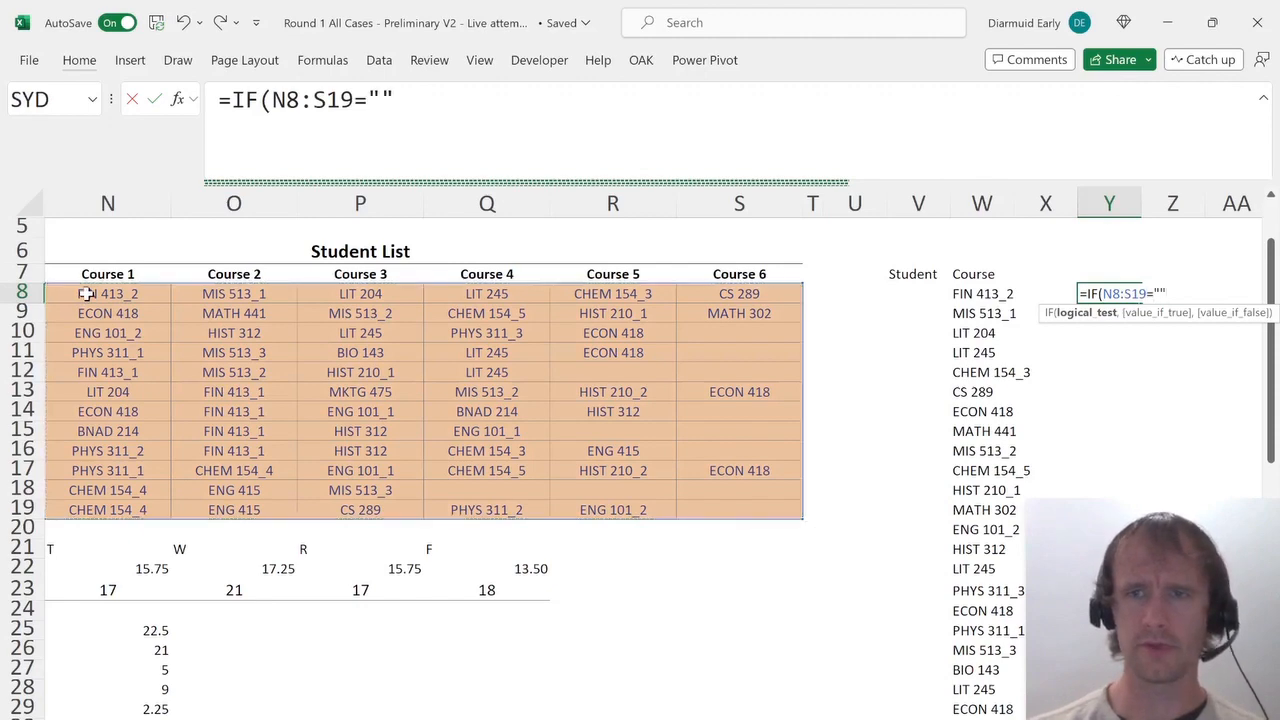
{"action": "type", "text": ",\"\","}
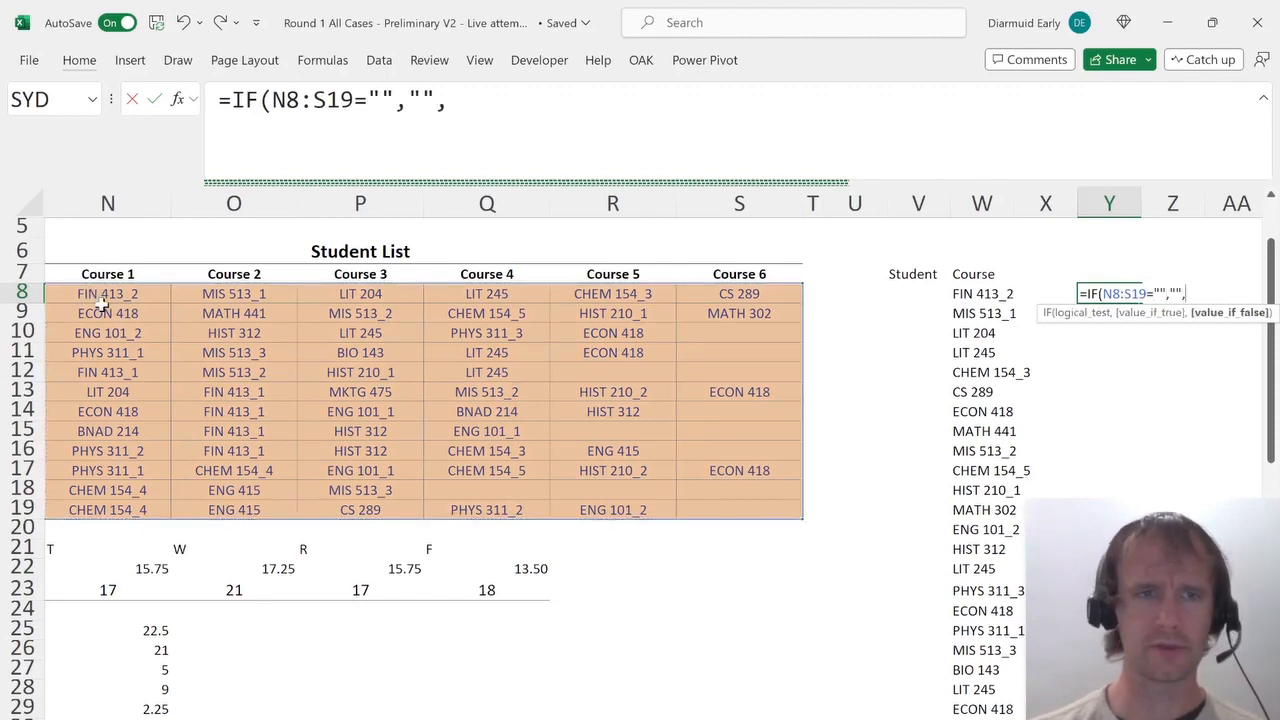
{"action": "left_click", "coordinate": [103, 305]}
{"action": "key", "text": "Left"}
{"action": "key", "text": "Up"}
{"action": "key", "text": "ctrl+shift+Down"}
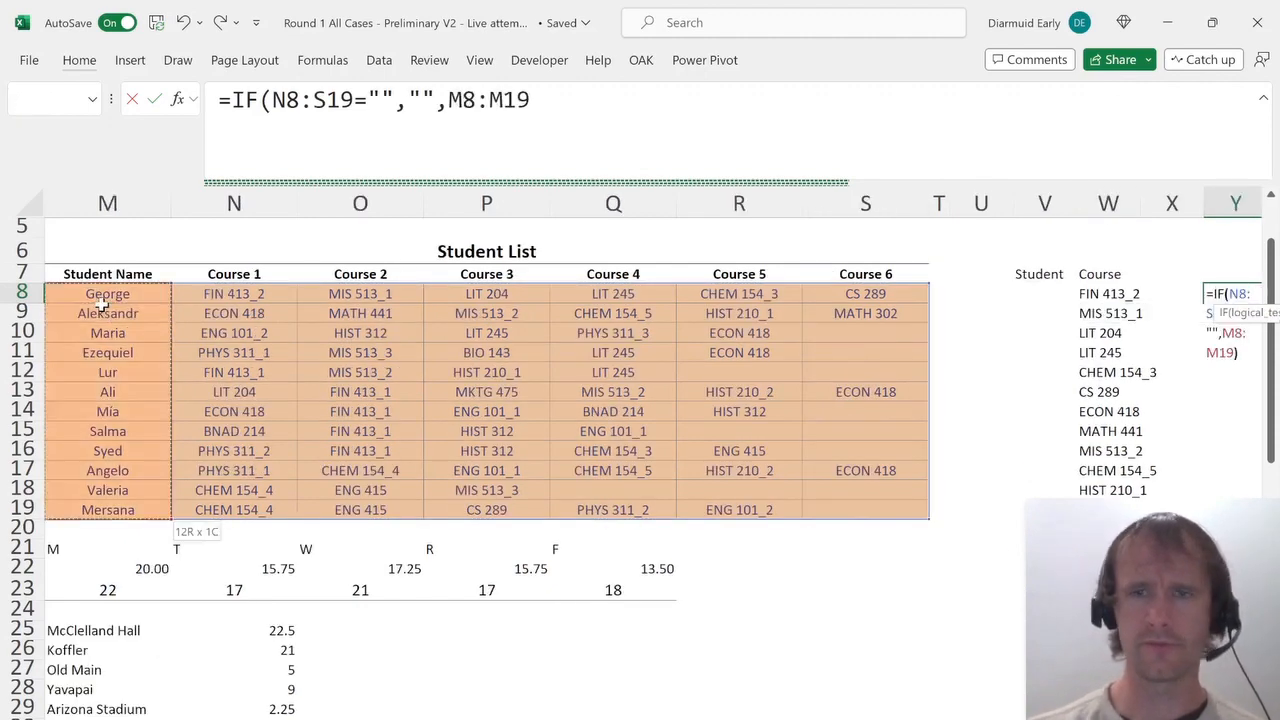
{"action": "key", "text": "Return"}
Wrap the Y8 formula in TOCOL ignoring blanks: =TOCOL(IF(N8:S19="","",M8:M19),1).
{"action": "key", "text": "Up"}
{"action": "key", "text": "ctrl+Right"}
{"action": "key", "text": "Left"}
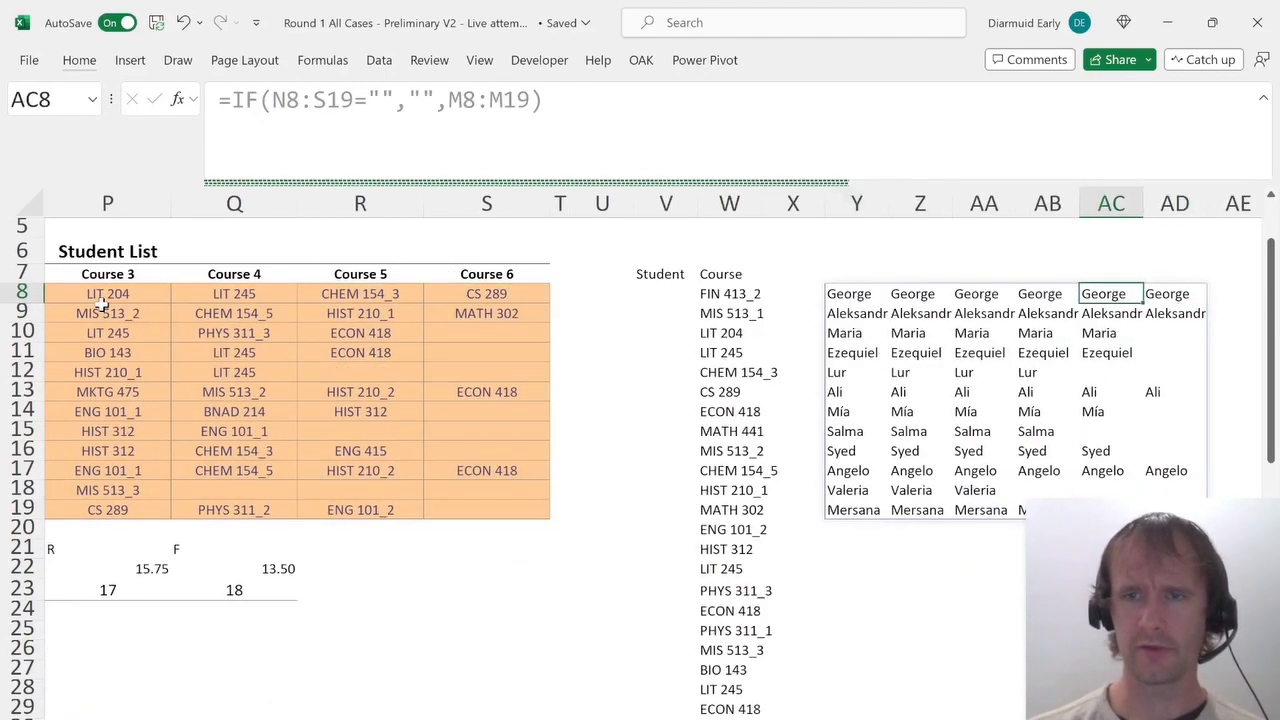
{"action": "key", "text": "ctrl+Left"}
{"action": "key", "text": "F2"}
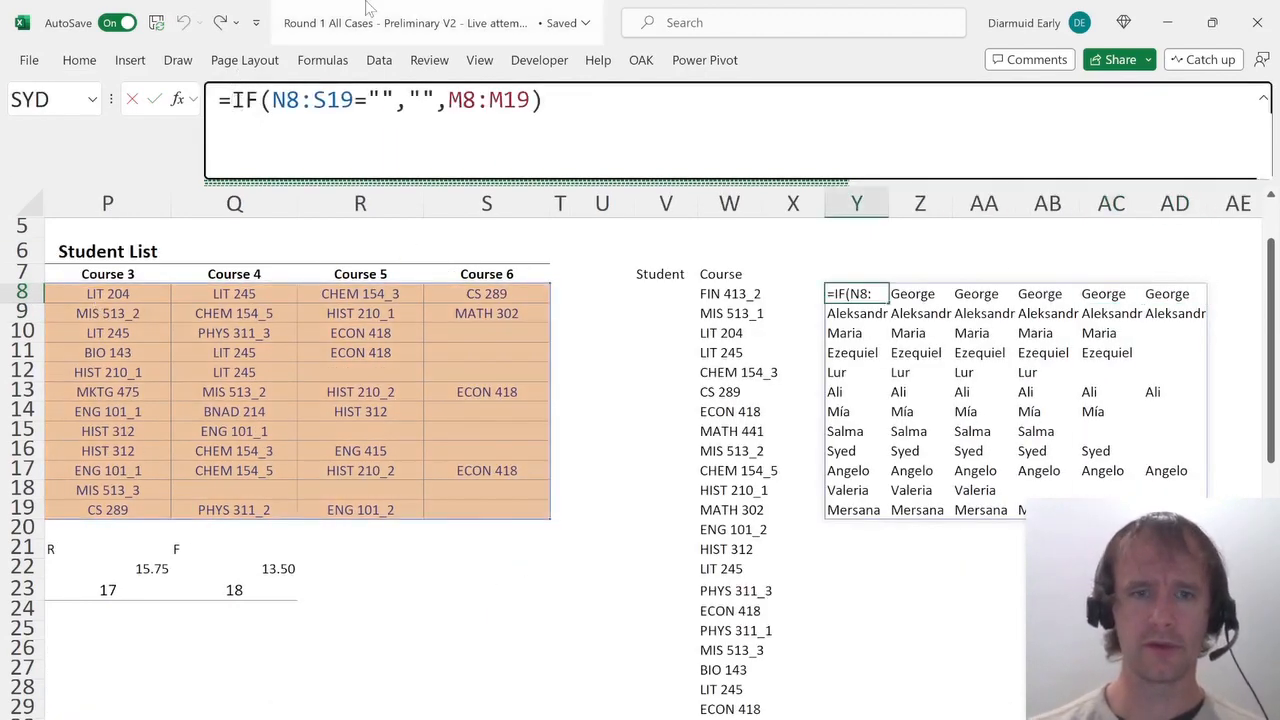
{"action": "key", "text": "Home"}
{"action": "key", "text": "Right"}
{"action": "type", "text": "toco"}
{"action": "key", "text": "Tab"}
{"action": "key", "text": "End"}
{"action": "type", "text": "),"}
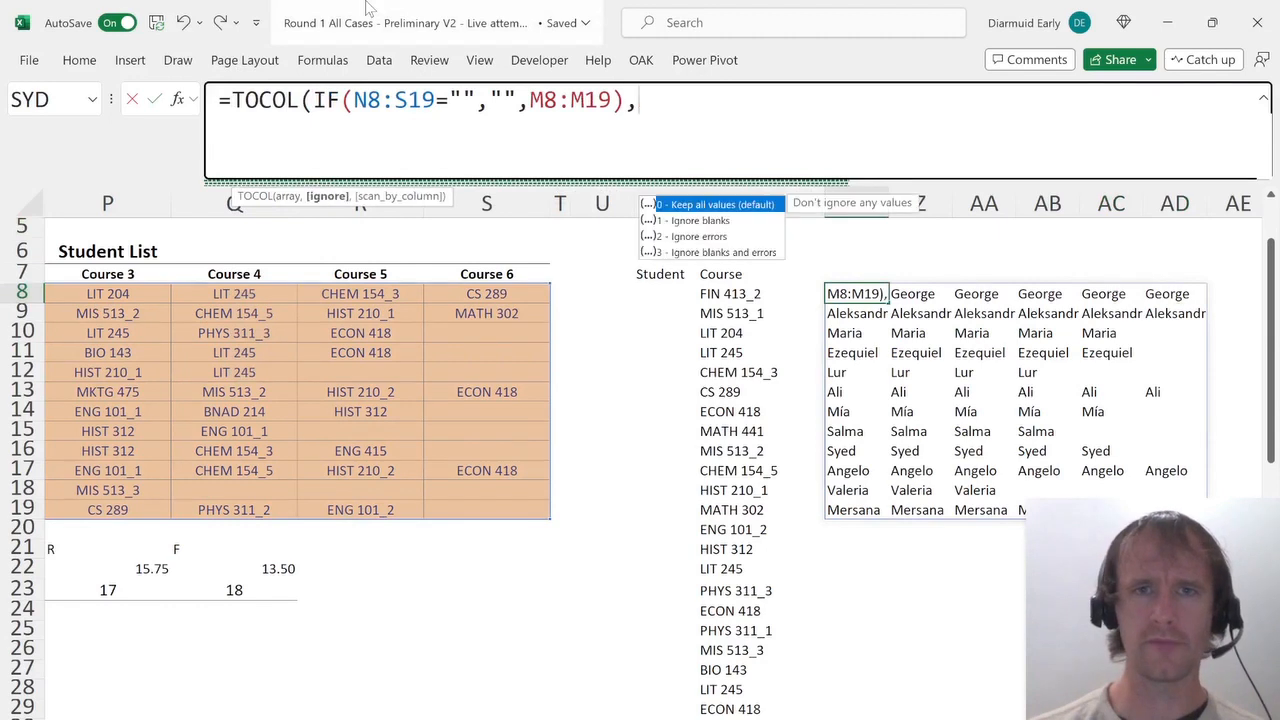
{"action": "type", "text": "1)"}
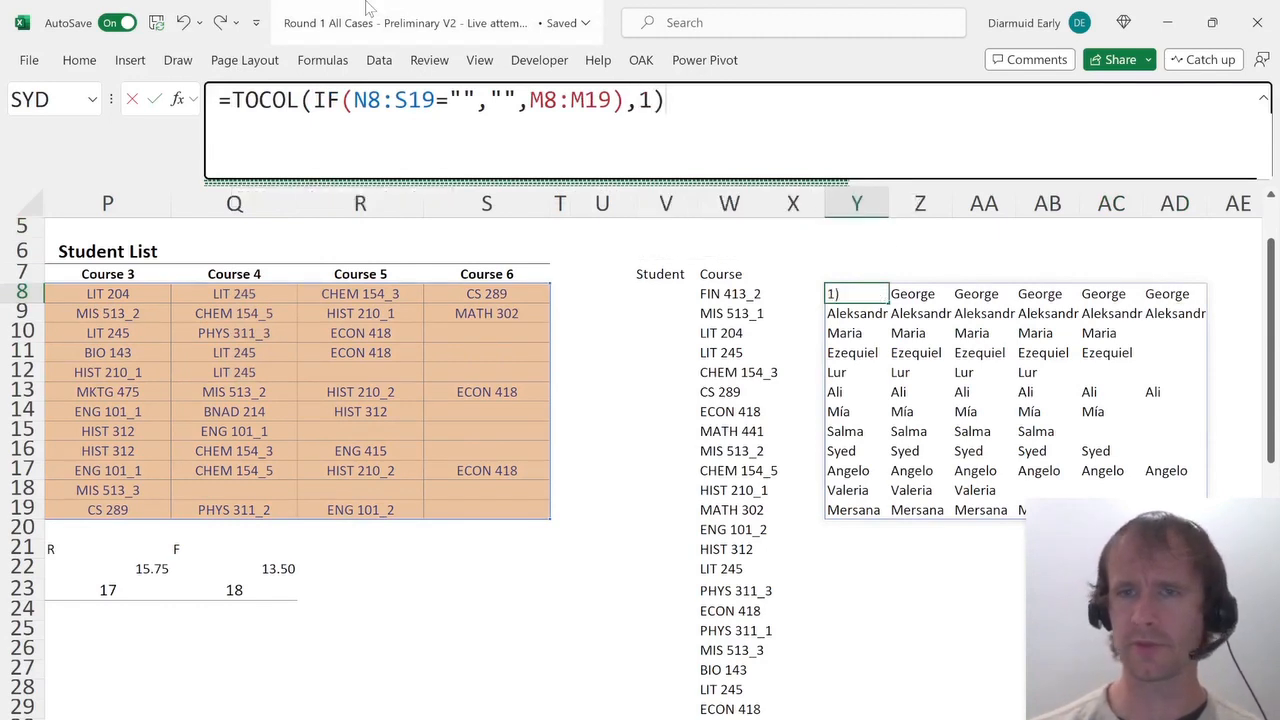
{"action": "key", "text": "Return"}
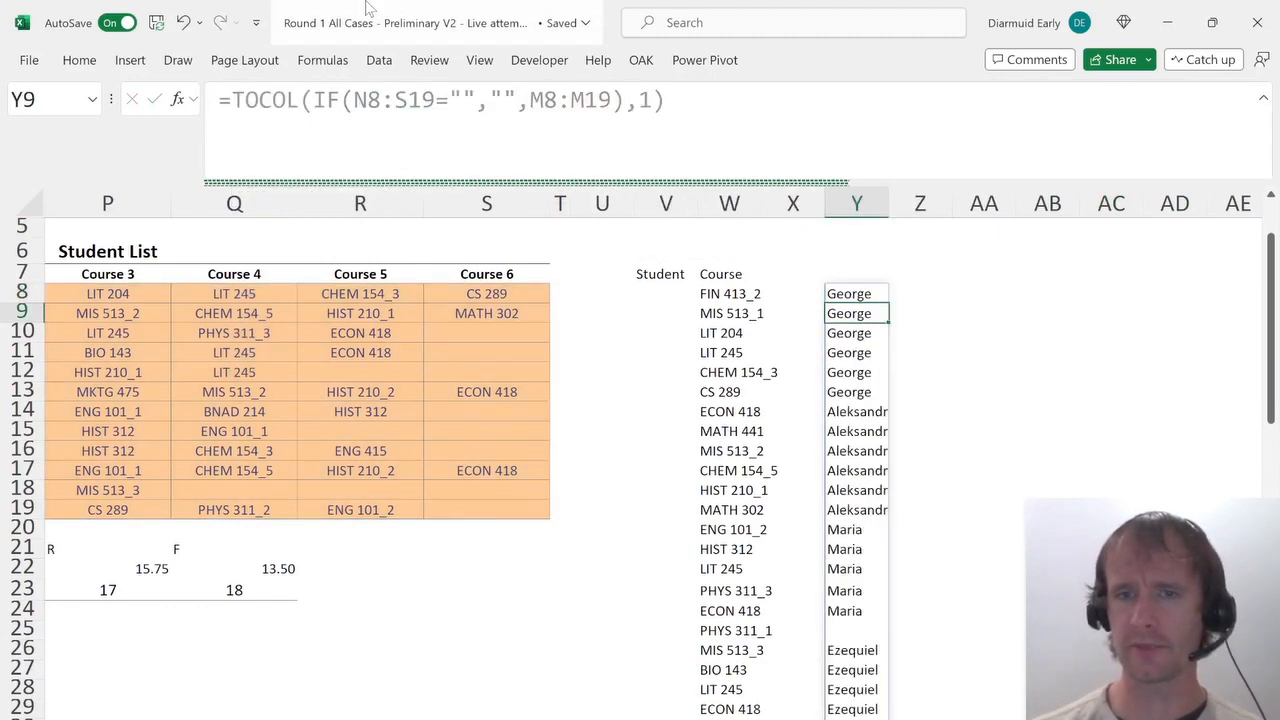
Change the Y8 formula to =TOCOL(IF(N8:S19="",NA(),M8:M19),2) so empty course slots are dropped as errors.
{"action": "key", "text": "Up"}
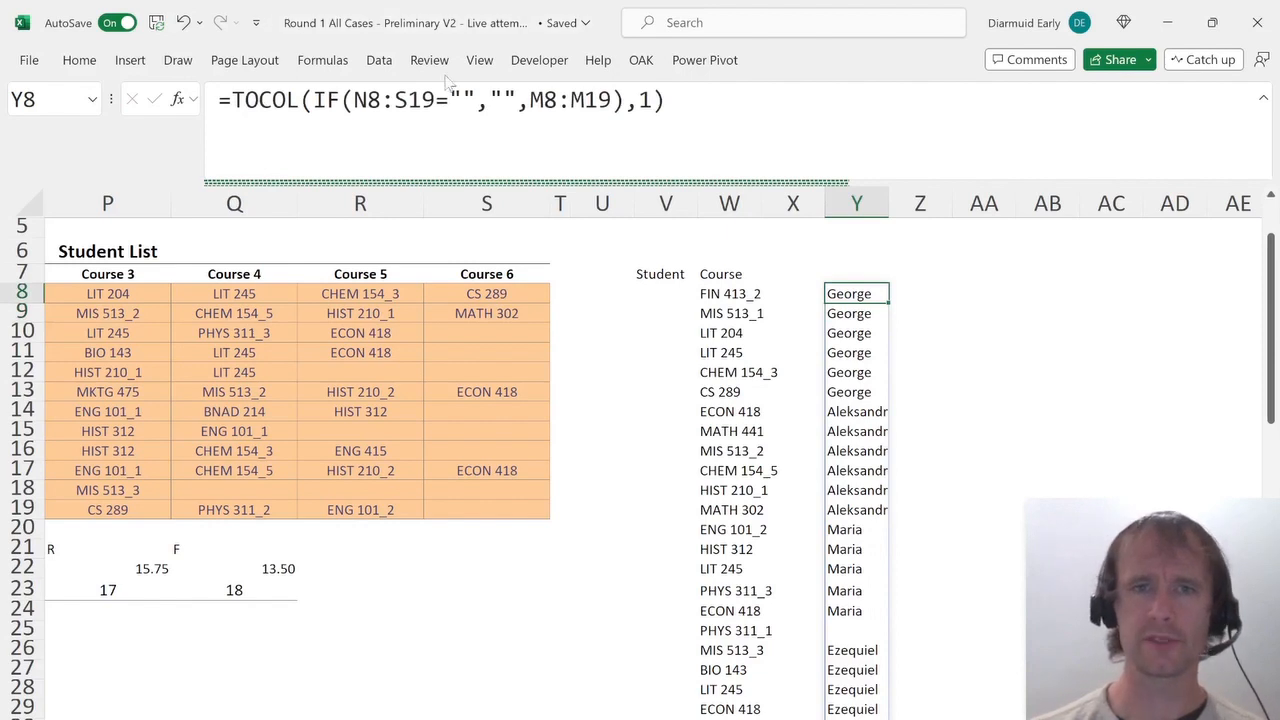
{"action": "left_click", "coordinate": [516, 100]}
{"action": "key", "text": "BackSpace"}
{"action": "key", "text": "BackSpace"}
{"action": "type", "text": "na()"}
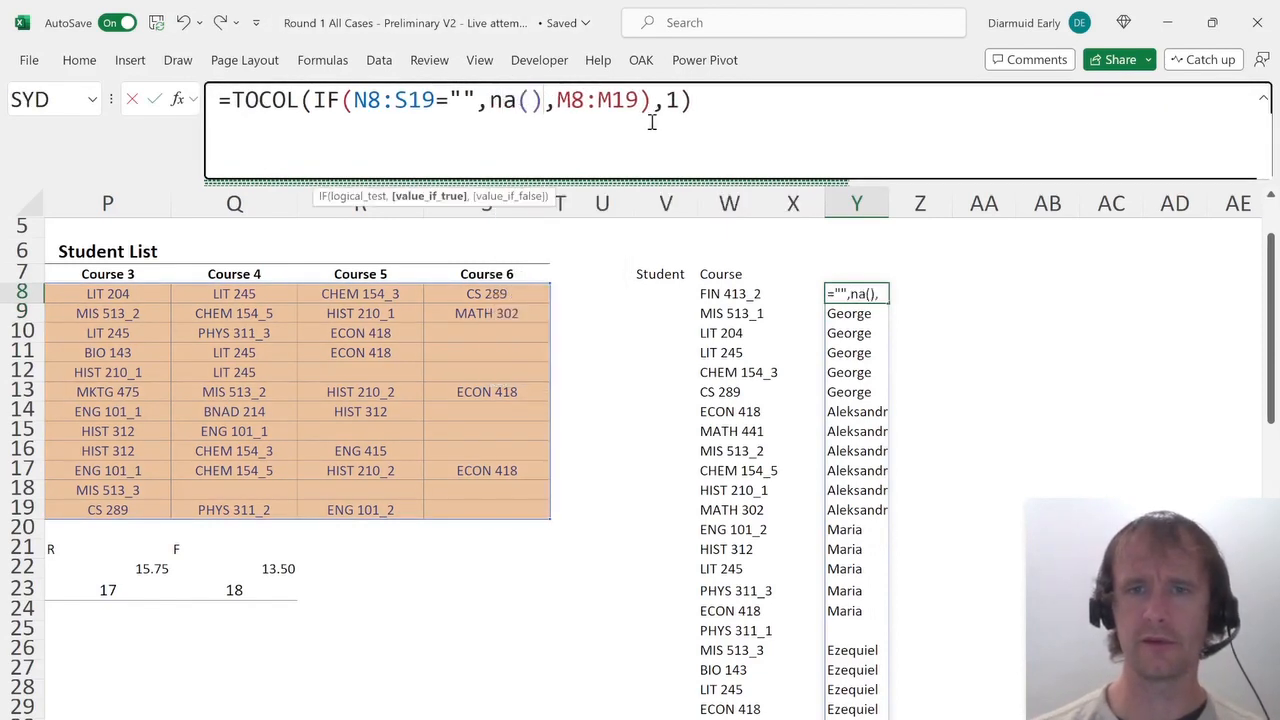
{"action": "key", "text": "Return"}
{"action": "key", "text": "Up"}
{"action": "left_click", "coordinate": [686, 100]}
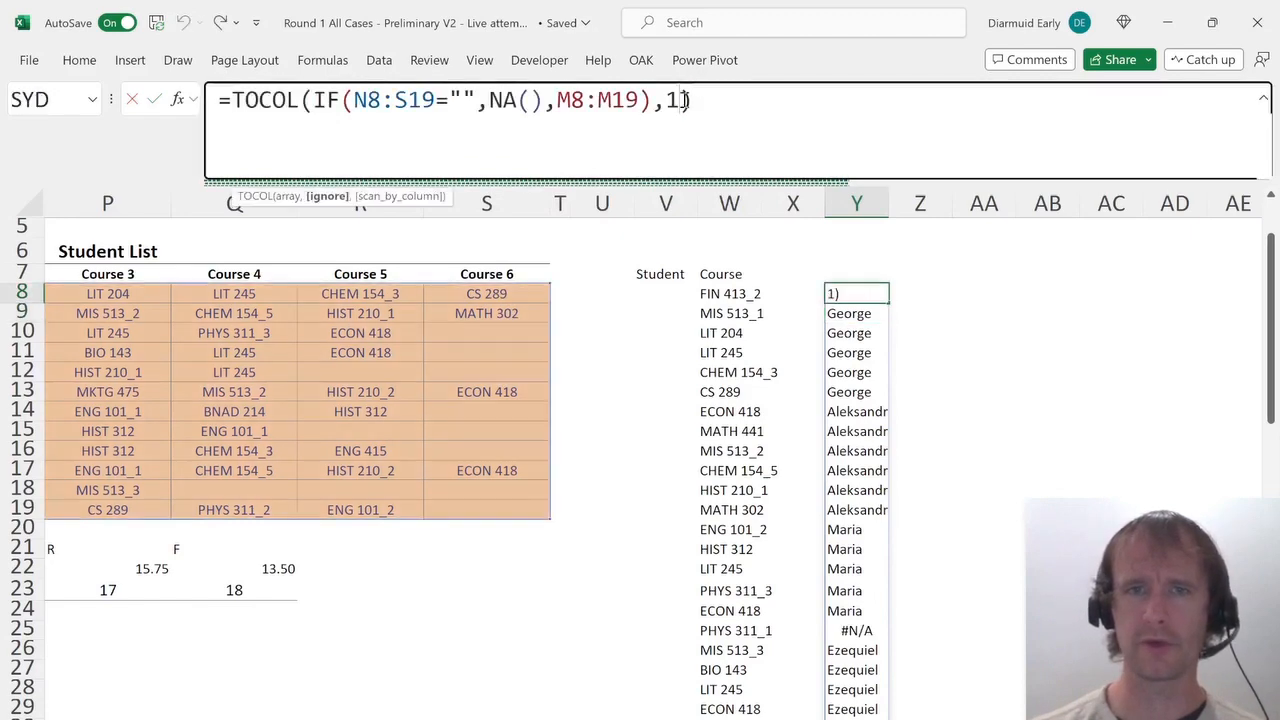
{"action": "key", "text": "BackSpace"}
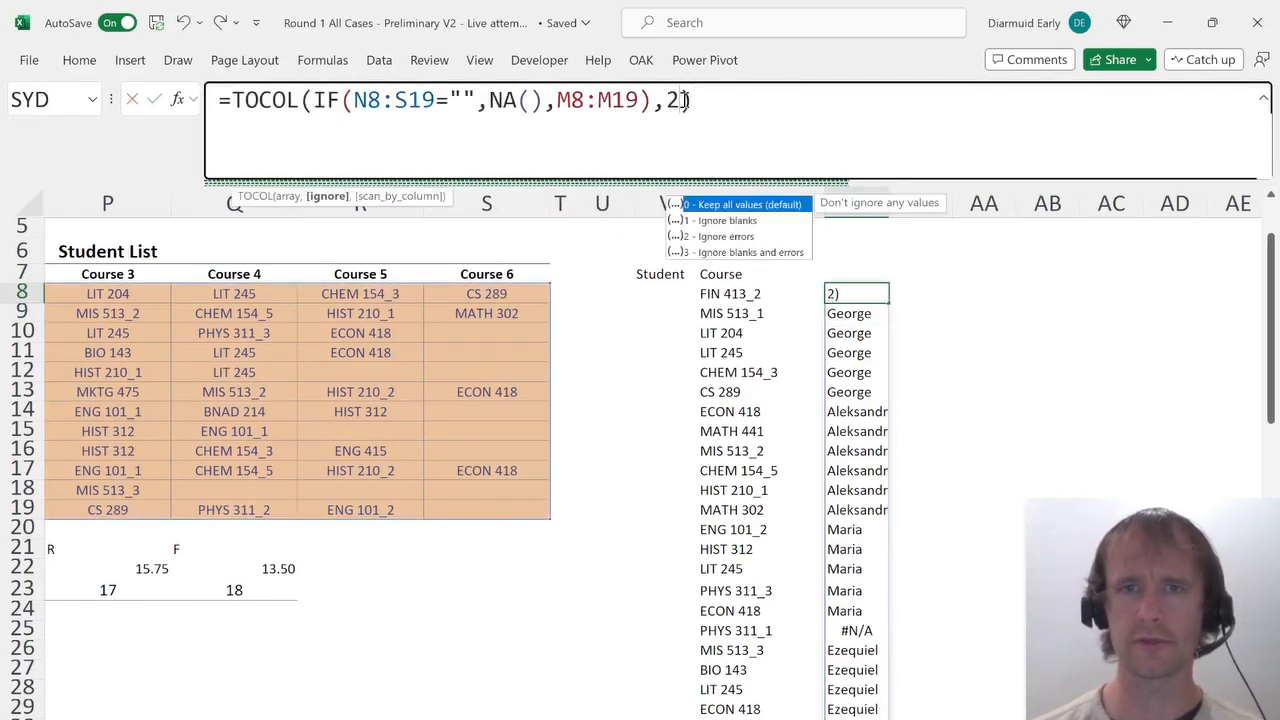
{"action": "key", "text": "Return"}
Add the header Credits in X7 beside the Student and Course columns.
{"action": "key", "text": "Up"}
{"action": "key", "text": "ctrl+Down"}
{"action": "key", "text": "ctrl+Up"}
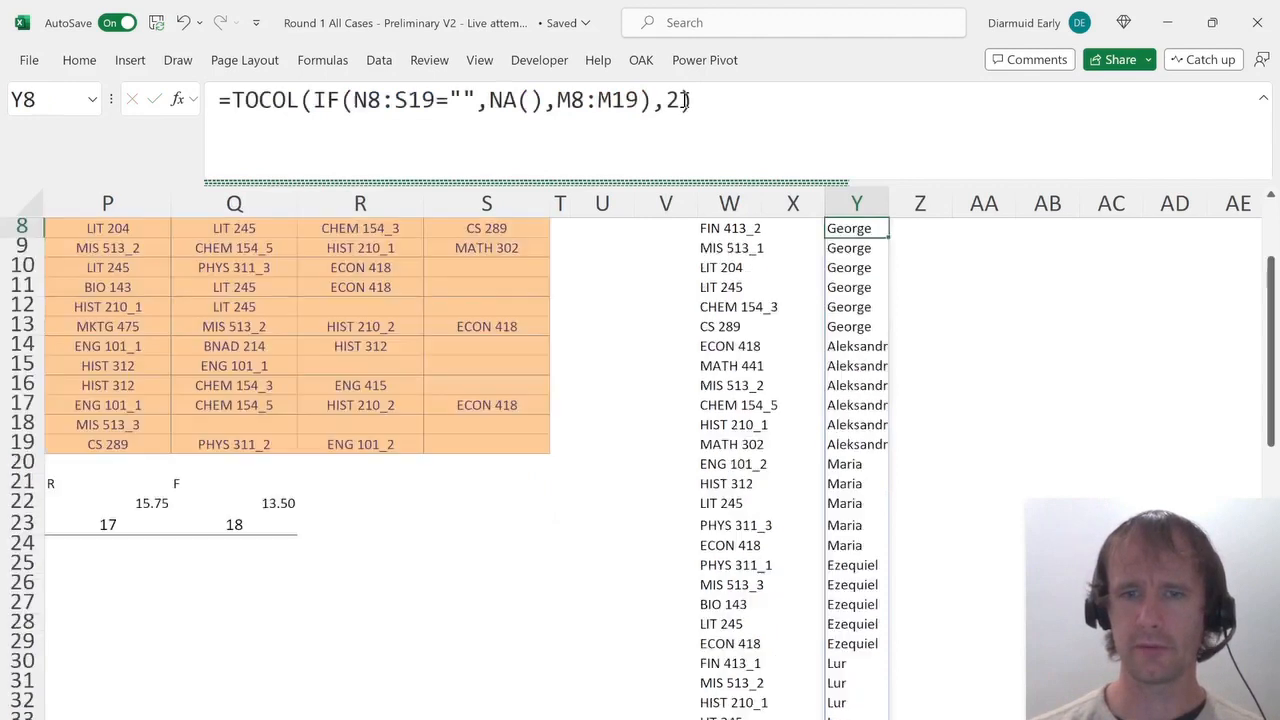
{"action": "key", "text": "Left"}
{"action": "key", "text": "Left"}
{"action": "key", "text": "Left"}
{"action": "key", "text": "Up"}
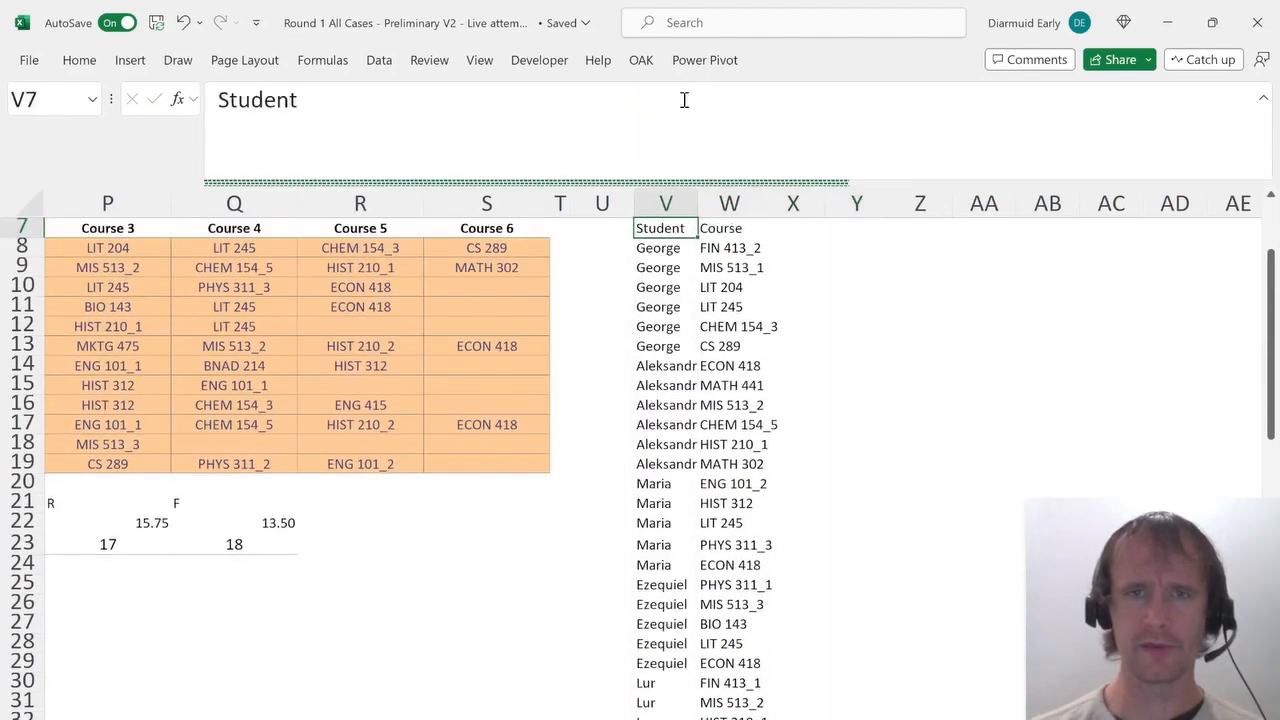
{"action": "key", "text": "Up"}
{"action": "key", "text": "Up"}
{"action": "key", "text": "Down"}
{"action": "key", "text": "Down"}
{"action": "key", "text": "Right"}
{"action": "key", "text": "Right"}
{"action": "type", "text": "Credi"}
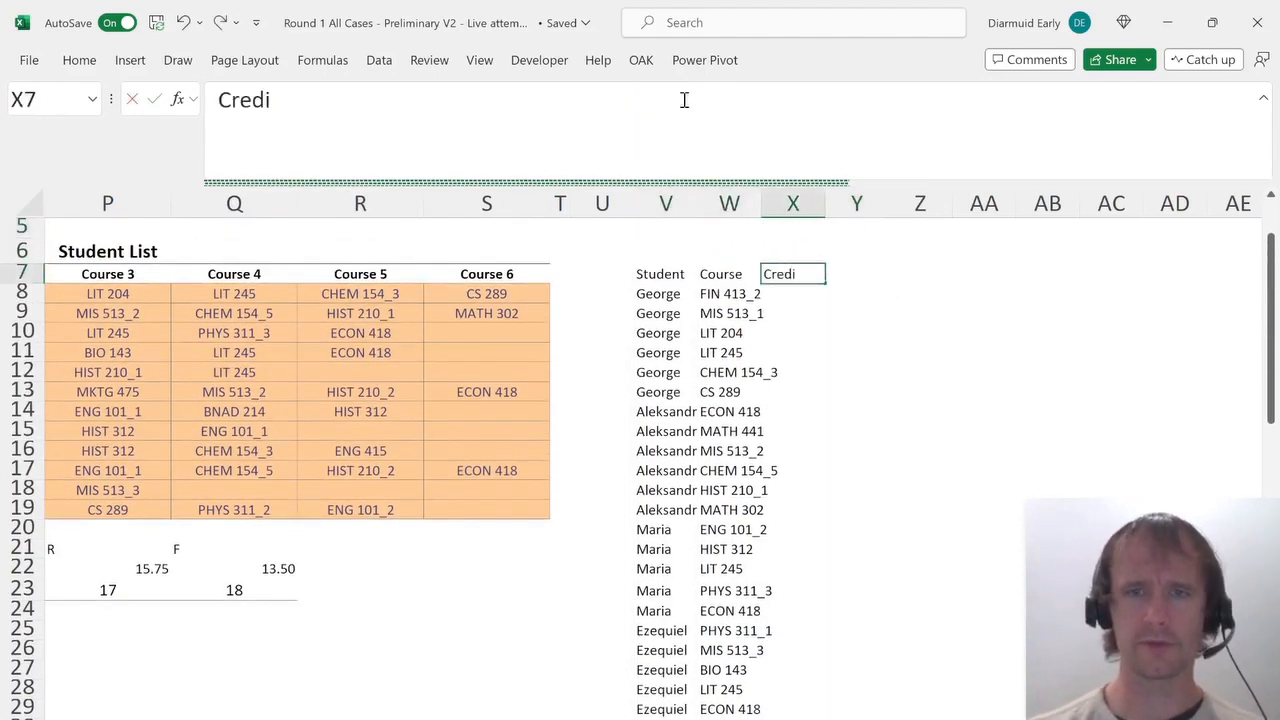
{"action": "type", "text": "ts"}
{"action": "key", "text": "Return"}
In X8, enter =XLOOKUP(W8#,E8:E36,F8:F36) to look up each listed course's credits.
{"action": "type", "text": "=xl"}
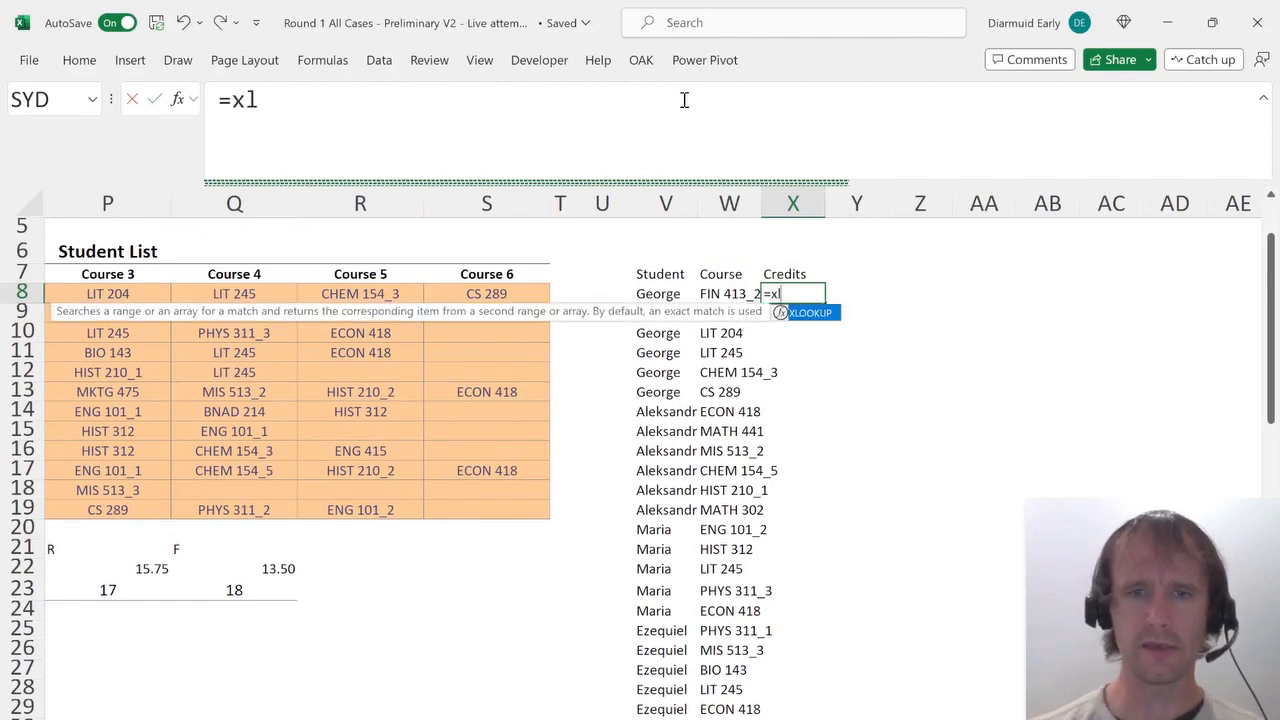
{"action": "key", "text": "Tab"}
{"action": "key", "text": "Left"}
{"action": "key", "text": "ctrl+shift+Down"}
{"action": "type", "text": ","}
{"action": "key", "text": "Left"}
{"action": "key", "text": "Home"}
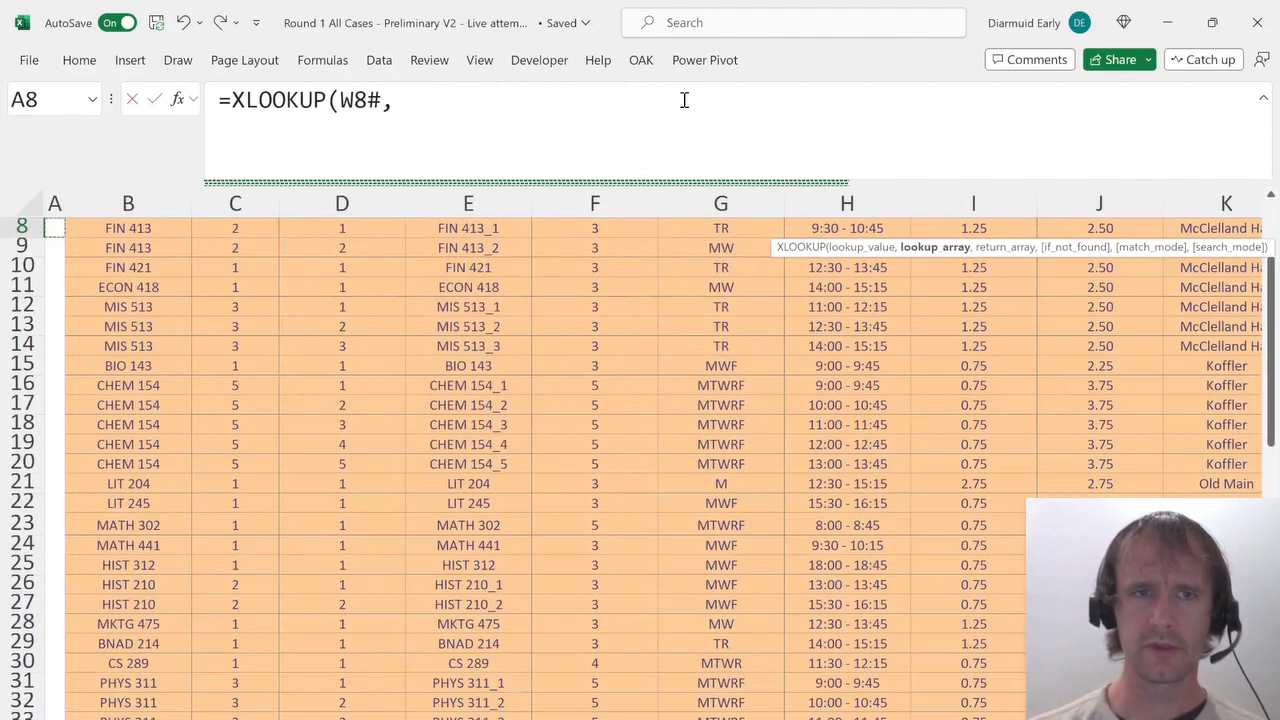
{"action": "key", "text": "Up"}
{"action": "key", "text": "Down"}
{"action": "key", "text": "Right"}
{"action": "key", "text": "Right"}
{"action": "key", "text": "Right"}
{"action": "key", "text": "Right"}
{"action": "key", "text": "ctrl+shift+Down"}
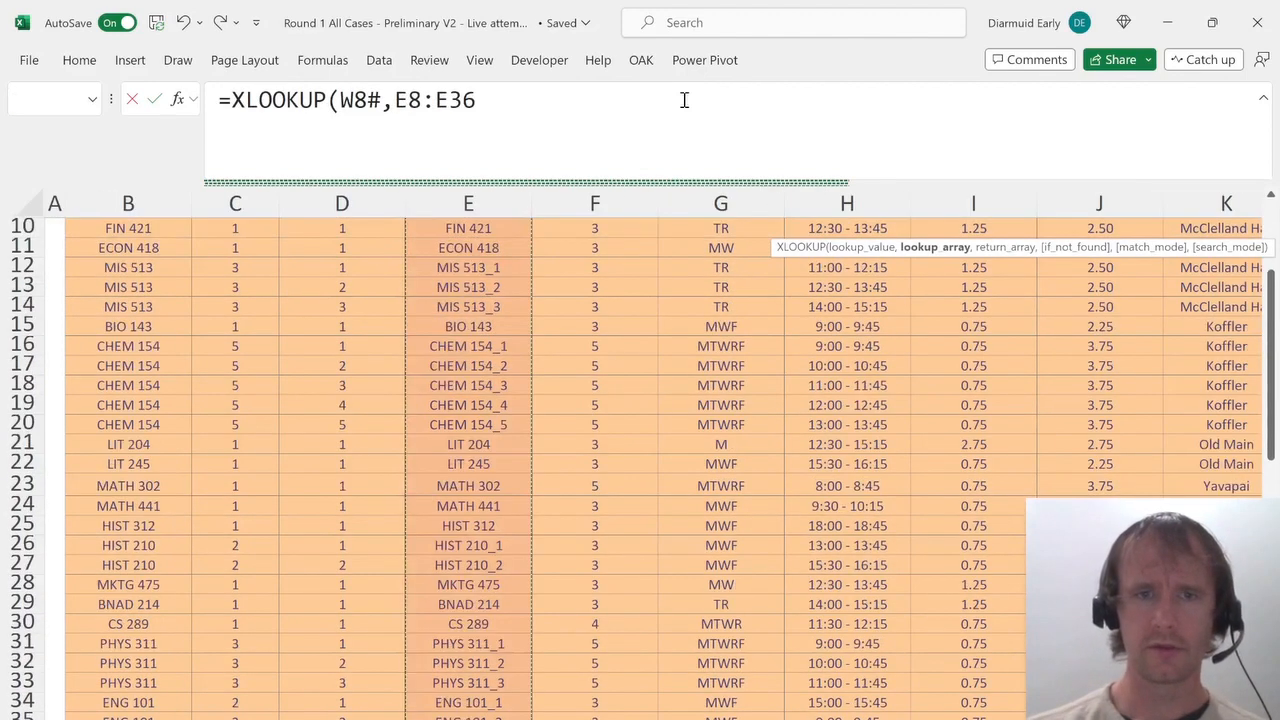
{"action": "type", "text": ","}
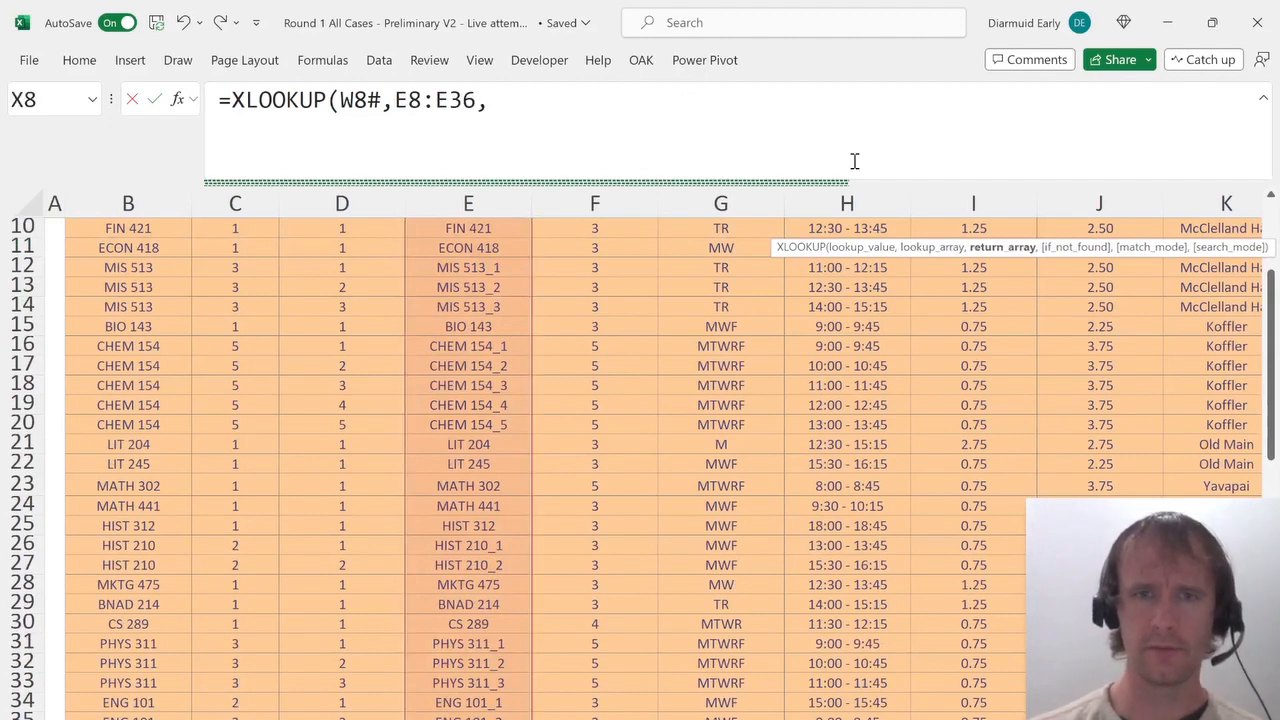
{"action": "left_click", "coordinate": [571, 326]}
{"action": "key", "text": "ctrl+Up"}
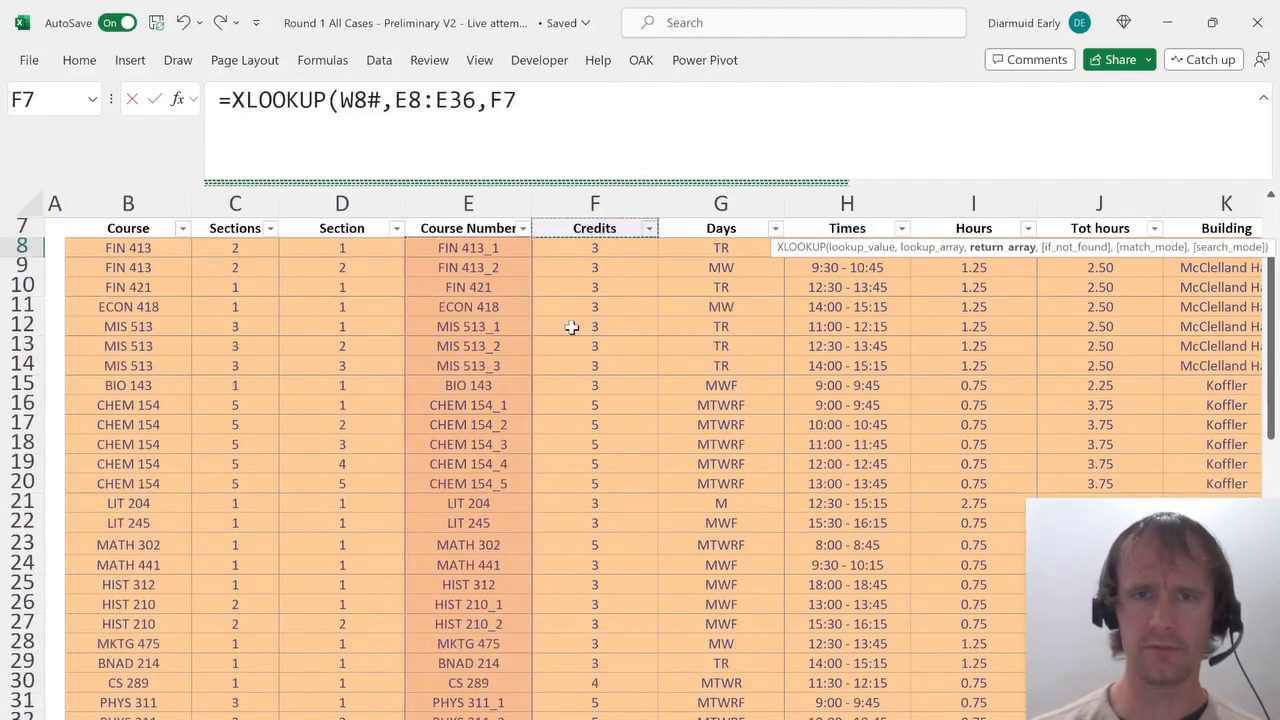
{"action": "key", "text": "Down"}
{"action": "key", "text": "ctrl+shift+Down"}
{"action": "key", "text": "Return"}
Select George's credit cells and answer question 7 on the answer sheet with 21.
{"action": "key", "text": "Up"}
{"action": "key", "text": "Up"}
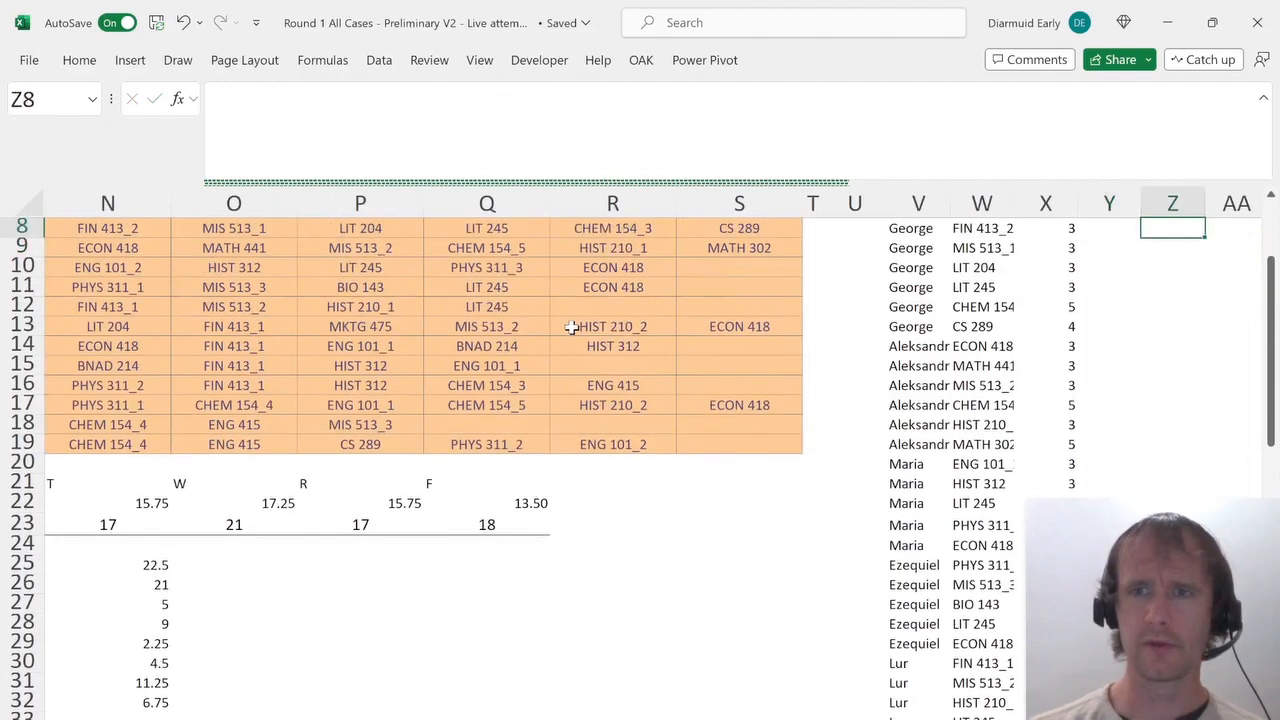
{"action": "key", "text": "Down"}
{"action": "key", "text": "shift+Down"}
{"action": "key", "text": "shift+Down"}
{"action": "key", "text": "shift+Down"}
{"action": "key", "text": "shift+Down"}
{"action": "key", "text": "shift+Down"}
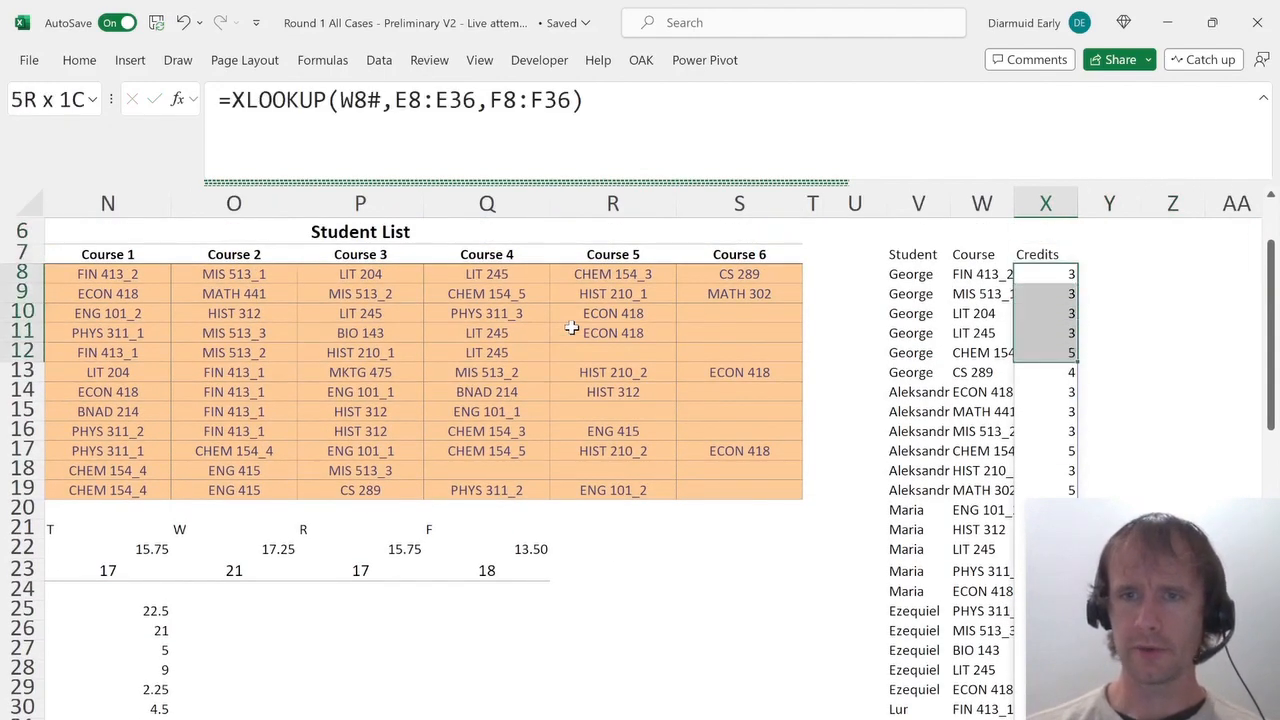
{"action": "key", "text": "ctrl+Page_Up"}
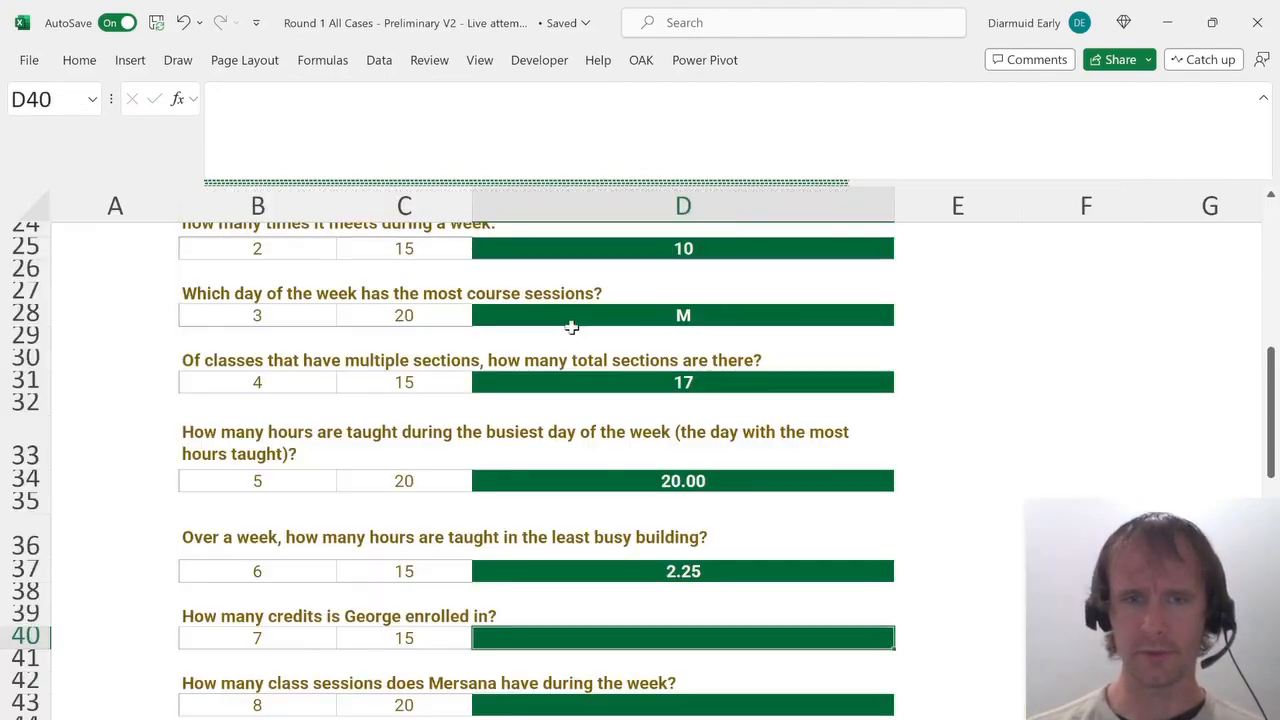
{"action": "key", "text": "alt+Down"}
{"action": "key", "text": "Down"}
{"action": "key", "text": "Down"}
{"action": "key", "text": "Down"}
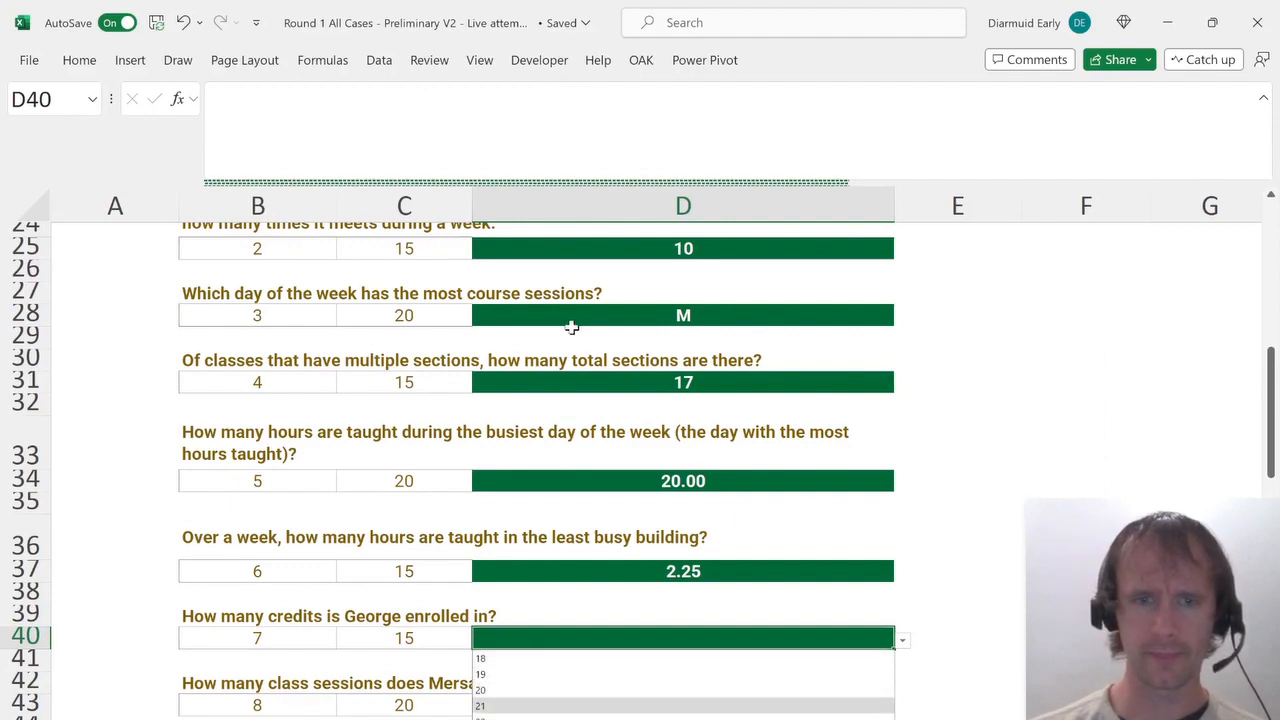
{"action": "key", "text": "Return"}
Insert a new column J in the Course List between Hours and Tot hours.
{"action": "scroll", "coordinate": [515, 527], "scroll_direction": "down", "scroll_amount": 3}
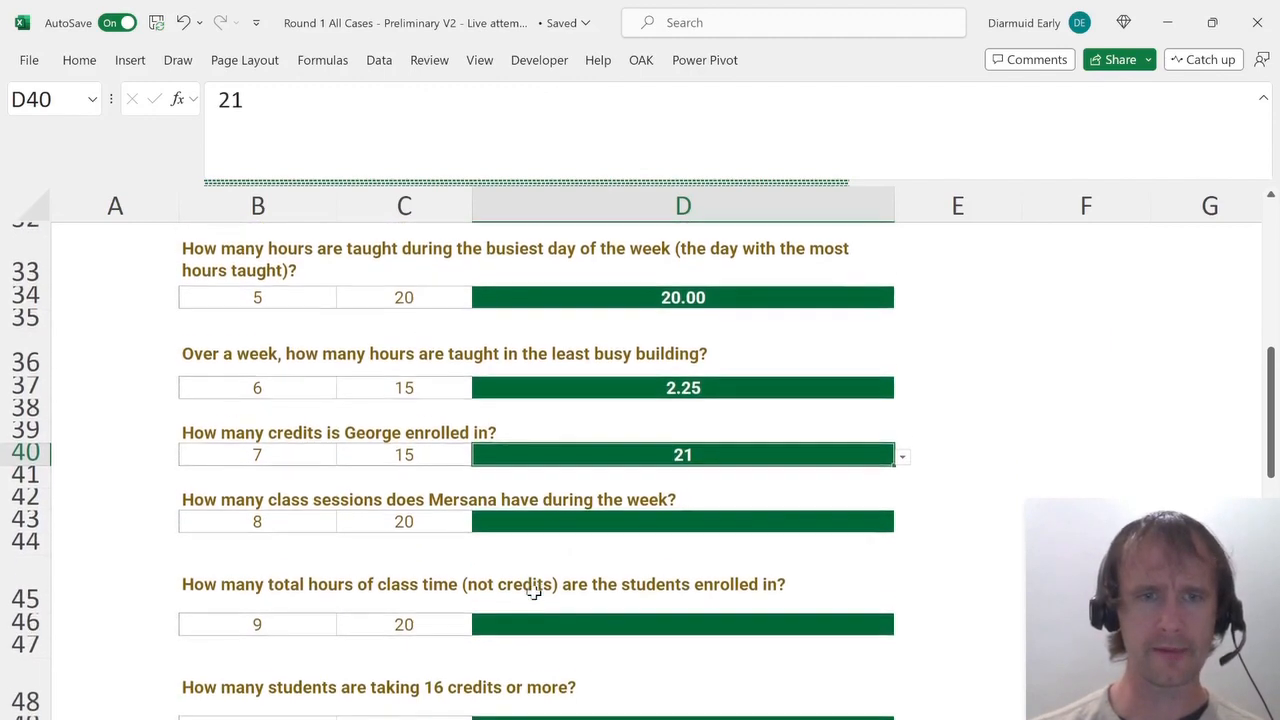
{"action": "left_click", "coordinate": [538, 515]}
{"action": "key", "text": "ctrl+Page_Down"}
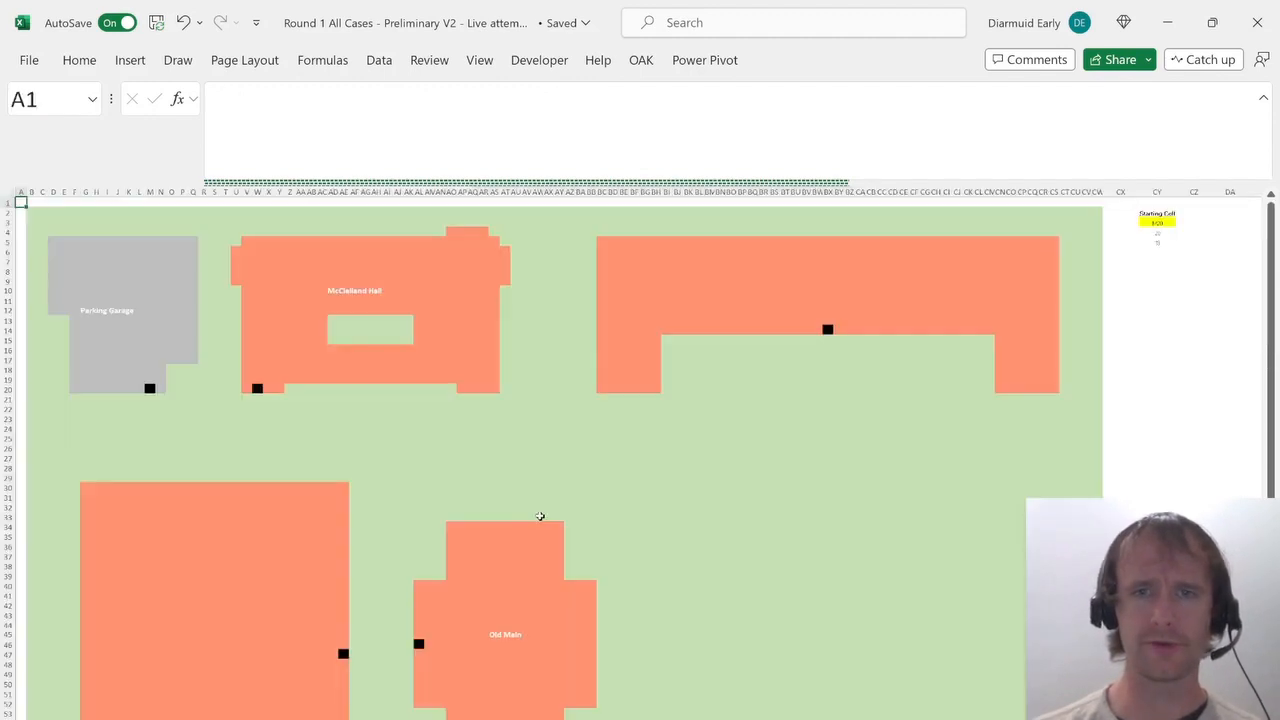
{"action": "key", "text": "ctrl+Page_Down"}
{"action": "key", "text": "Left"}
{"action": "key", "text": "Left"}
{"action": "key", "text": "Left"}
{"action": "key", "text": "Left"}
{"action": "key", "text": "Left"}
{"action": "key", "text": "Left"}
{"action": "key", "text": "Left"}
{"action": "key", "text": "ctrl+Page_Up"}
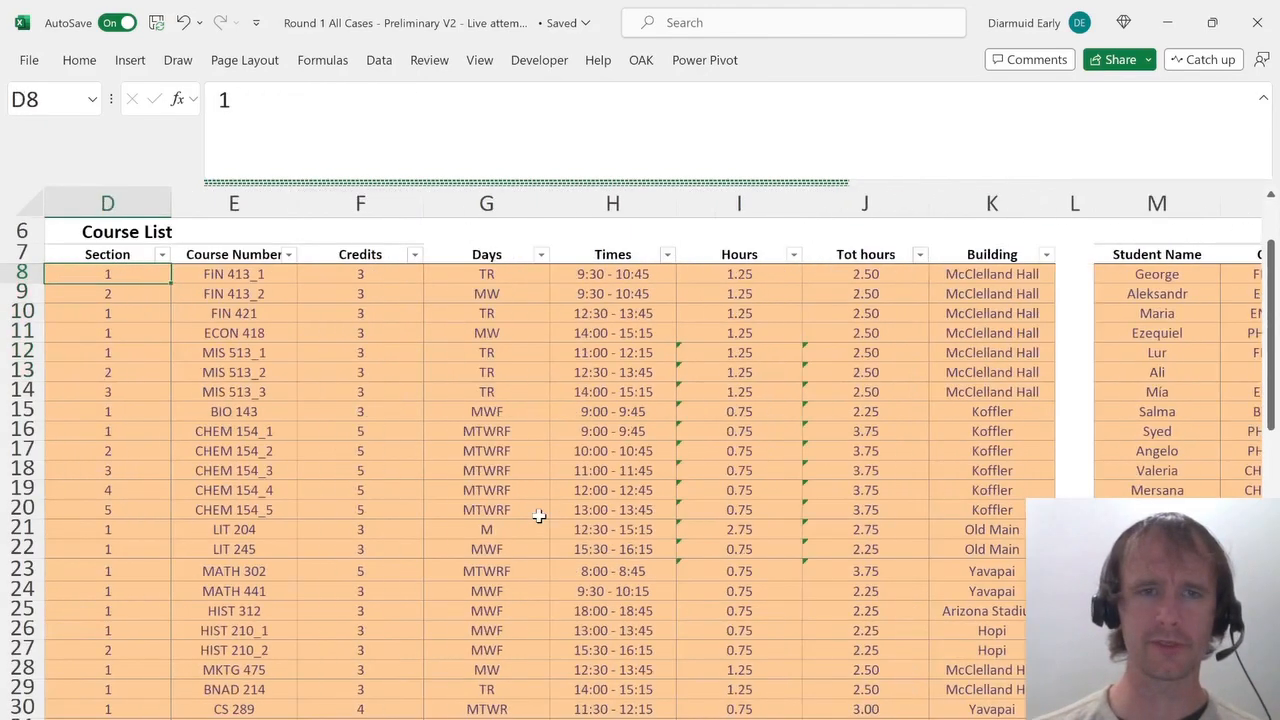
{"action": "key", "text": "Right"}
{"action": "key", "text": "Right"}
{"action": "key", "text": "Right"}
{"action": "key", "text": "Right"}
{"action": "key", "text": "Right"}
{"action": "key", "text": "Right"}
{"action": "key", "text": "i"}
{"action": "key", "text": "c"}
{"action": "key", "text": "Up"}
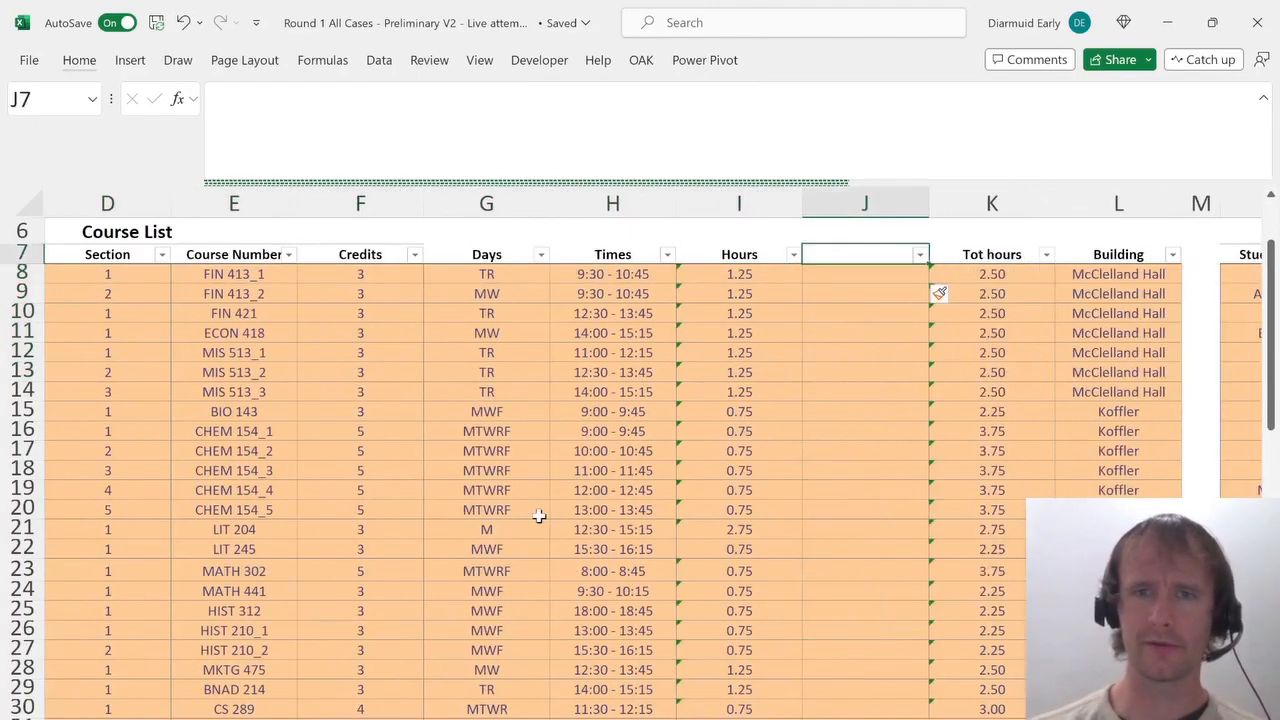
Name column J Sessions and enter =LEN(G8) in J8 to count each course's meeting days.
{"action": "type", "text": "Sessions"}
{"action": "key", "text": "Return"}
{"action": "type", "text": "="}
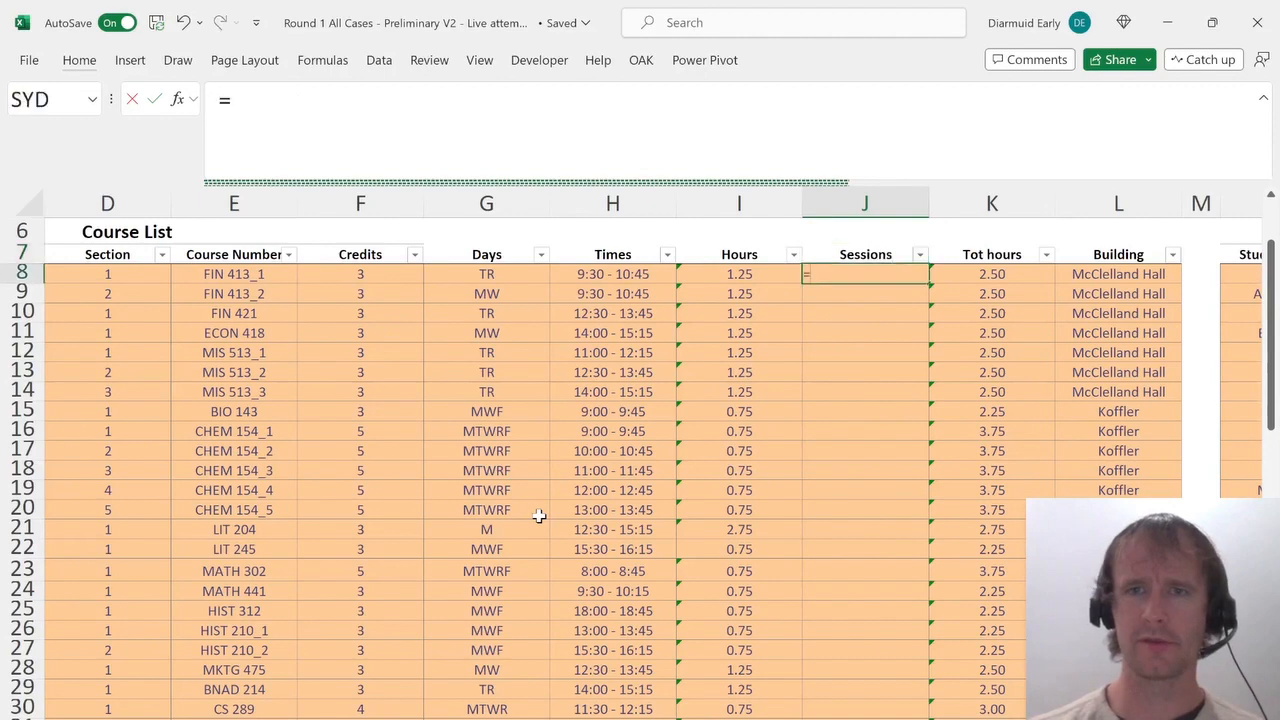
{"action": "type", "text": "LEN("}
{"action": "key", "text": "Left"}
{"action": "key", "text": "Left"}
{"action": "key", "text": "Left"}
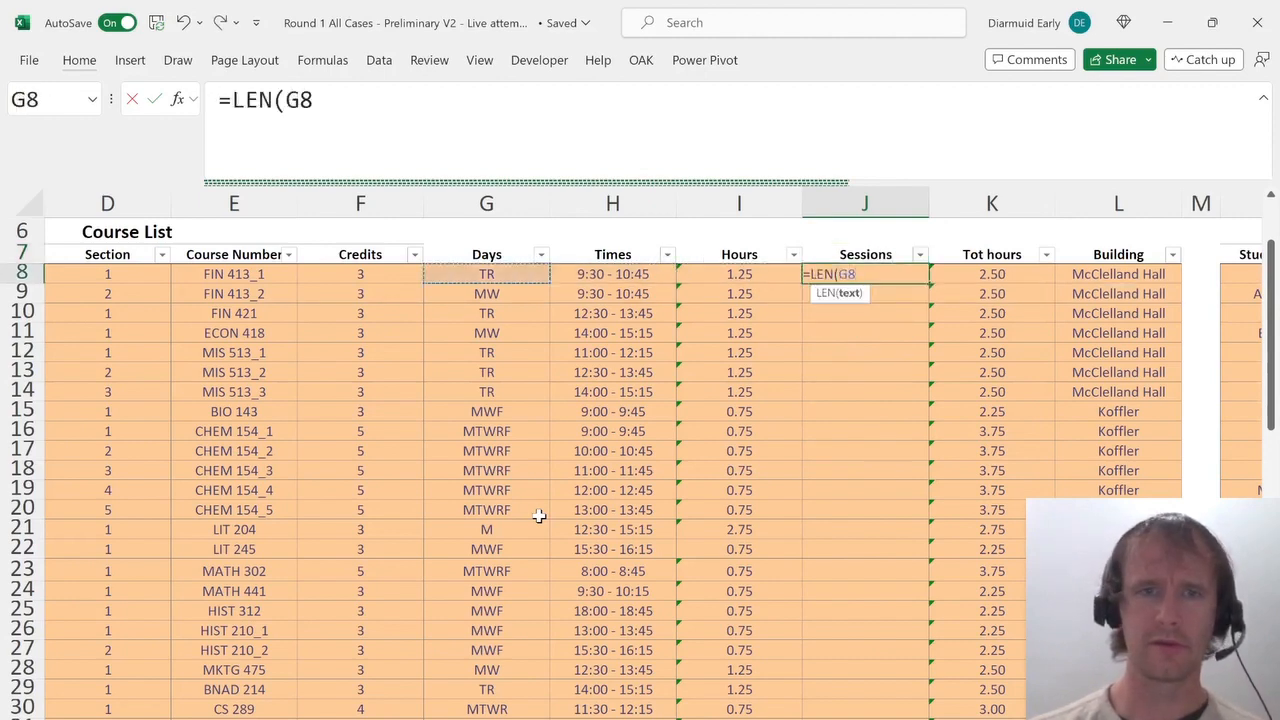
{"action": "type", "text": ")"}
{"action": "key", "text": "Return"}
{"action": "key", "text": "Up"}
{"action": "key", "text": "ctrl+Down"}
{"action": "key", "text": "ctrl+shift+Up"}
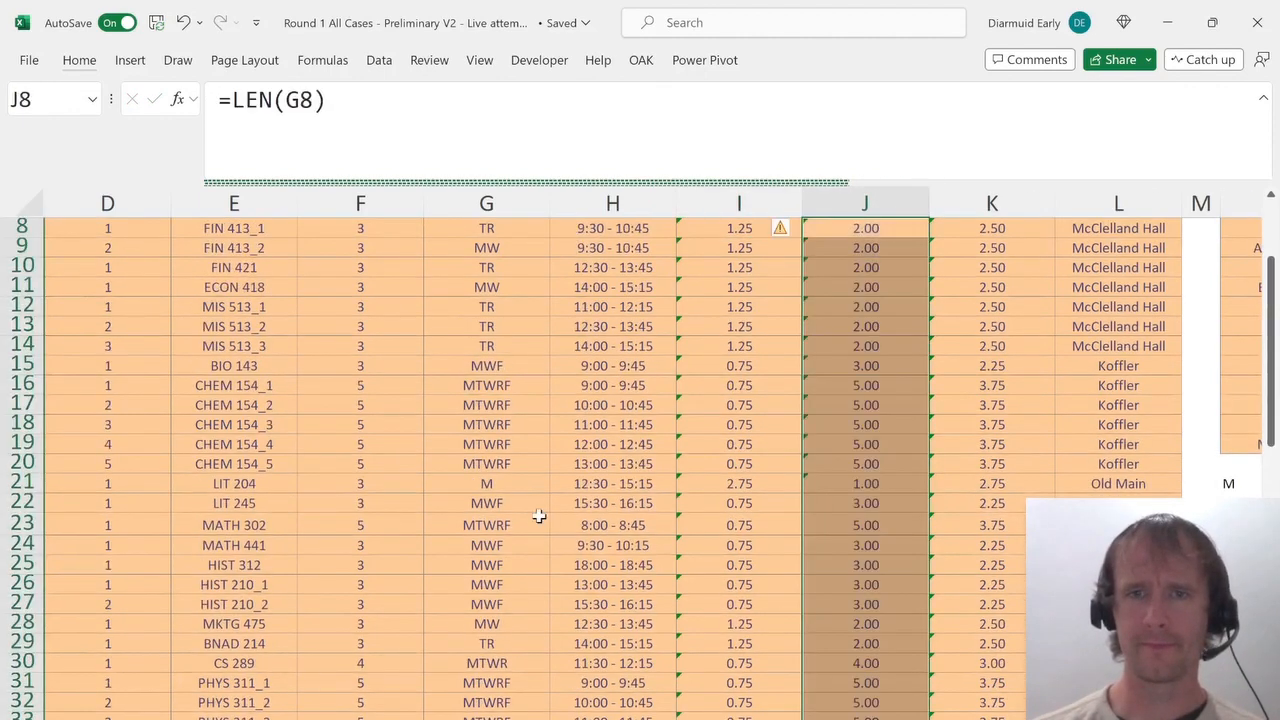
Add the header Sessions in Z7 beside the Credits column of the student helper list.
{"action": "key", "text": "Right"}
{"action": "key", "text": "Right"}
{"action": "key", "text": "Right"}
{"action": "key", "text": "Right"}
{"action": "key", "text": "Right"}
{"action": "key", "text": "Right"}
{"action": "key", "text": "Right"}
{"action": "key", "text": "Right"}
{"action": "key", "text": "Right"}
{"action": "key", "text": "Right"}
{"action": "key", "text": "Right"}
{"action": "key", "text": "Right"}
{"action": "key", "text": "Right"}
{"action": "key", "text": "Right"}
{"action": "key", "text": "Up"}
{"action": "key", "text": "Right"}
{"action": "key", "text": "Right"}
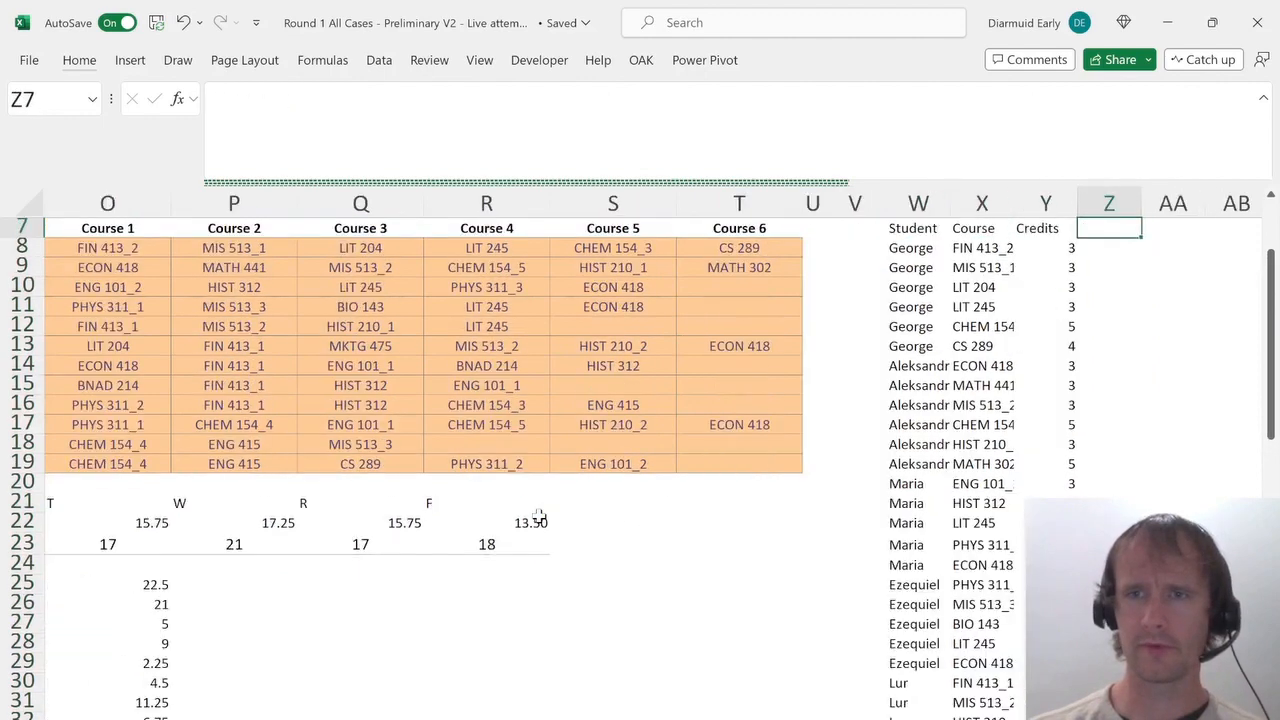
{"action": "key", "text": "Down"}
In Z8, enter =XLOOKUP(X8#,E8:E36,J8:J36) to look up each listed course's session count.
{"action": "type", "text": "=xlookup("}
{"action": "key", "text": "Left"}
{"action": "key", "text": "Left"}
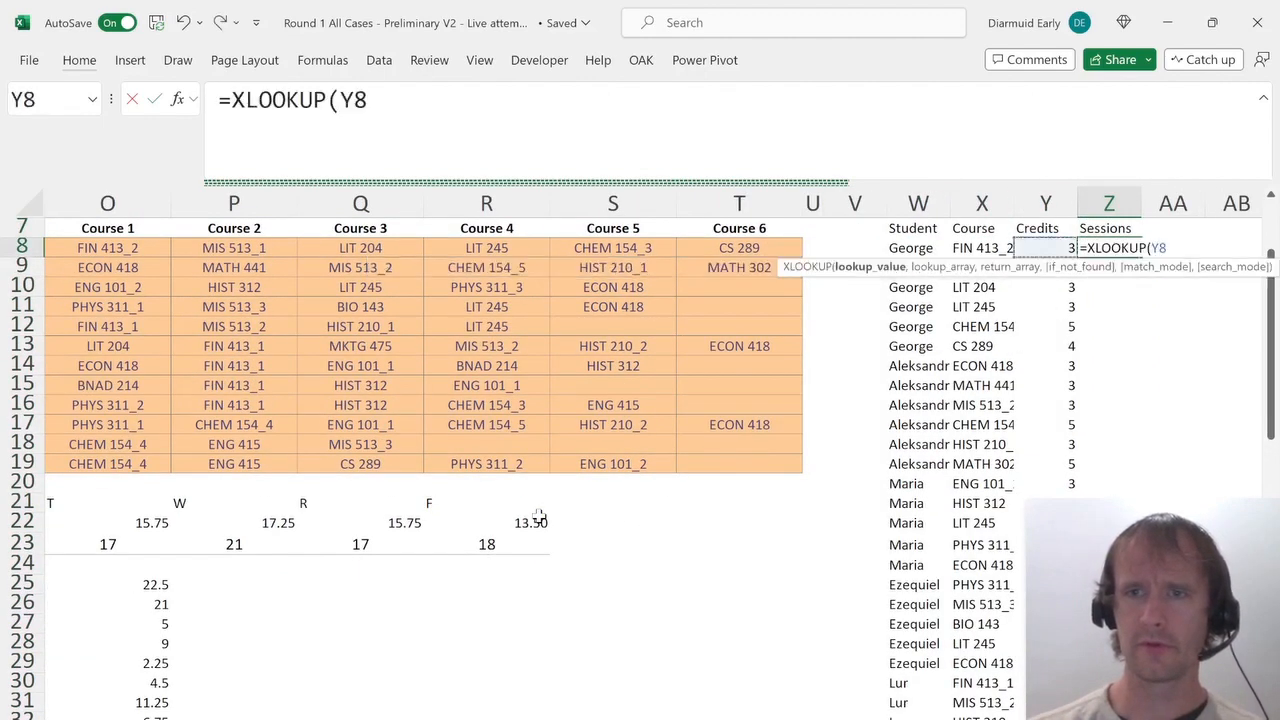
{"action": "key", "text": "ctrl+shift+Down"}
{"action": "type", "text": ","}
{"action": "key", "text": "Left"}
{"action": "key", "text": "ctrl+Left"}
{"action": "key", "text": "ctrl+Left"}
{"action": "key", "text": "ctrl+Left"}
{"action": "key", "text": "ctrl+Left"}
{"action": "key", "text": "ctrl+Left"}
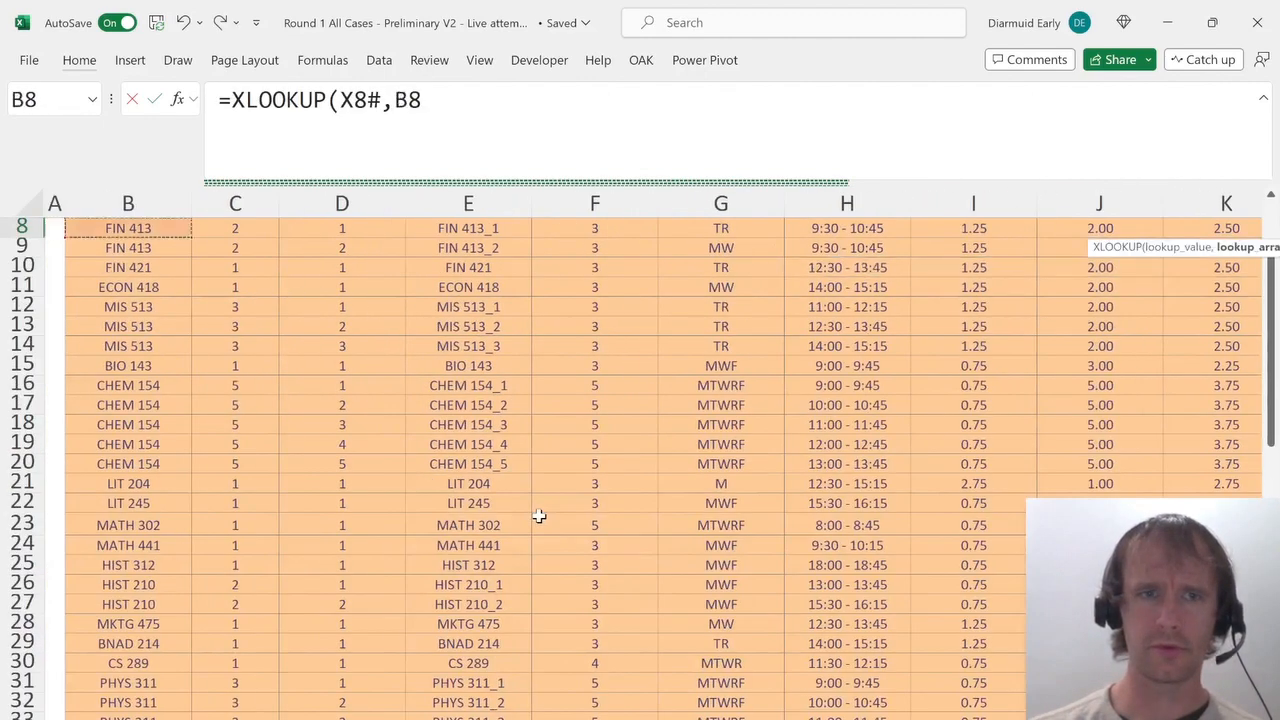
{"action": "key", "text": "Up"}
{"action": "key", "text": "Up"}
{"action": "key", "text": "Down"}
{"action": "key", "text": "Right"}
{"action": "key", "text": "Left"}
{"action": "key", "text": "Left"}
{"action": "key", "text": "Down"}
{"action": "key", "text": "Right"}
{"action": "key", "text": "Right"}
{"action": "key", "text": "Right"}
{"action": "key", "text": "Right"}
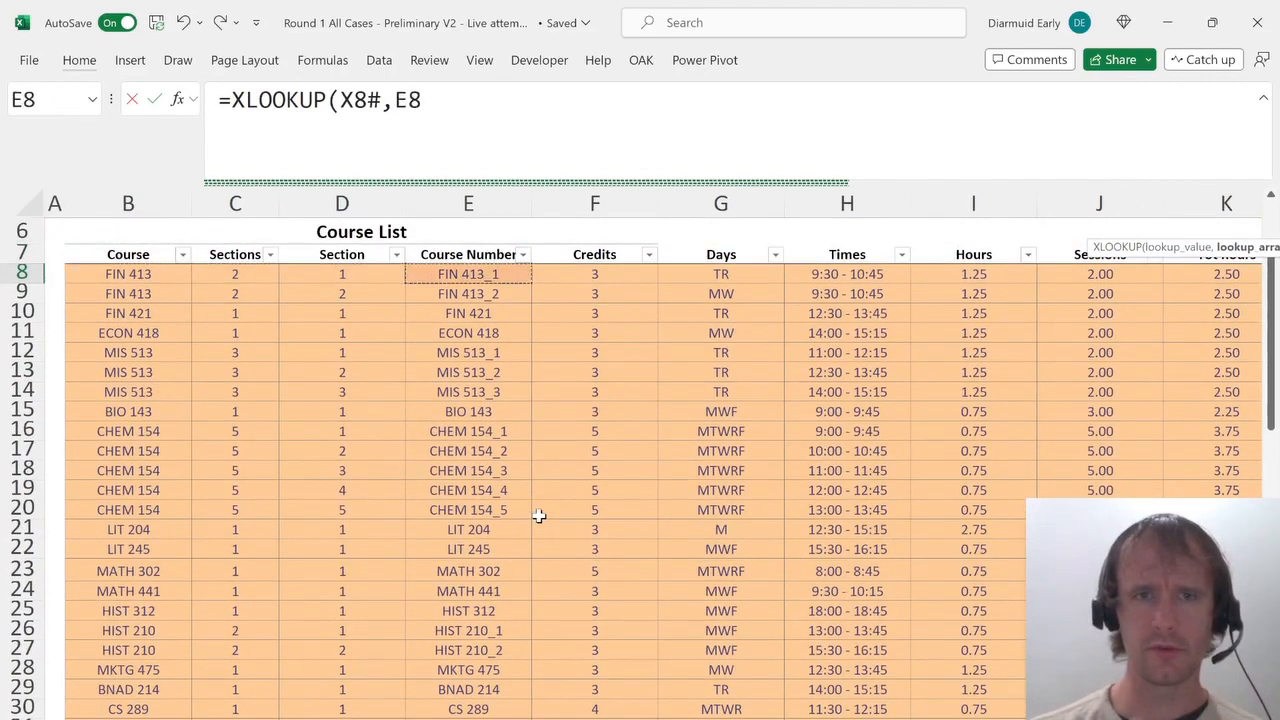
{"action": "key", "text": "ctrl+shift+Down"}
{"action": "type", "text": ","}
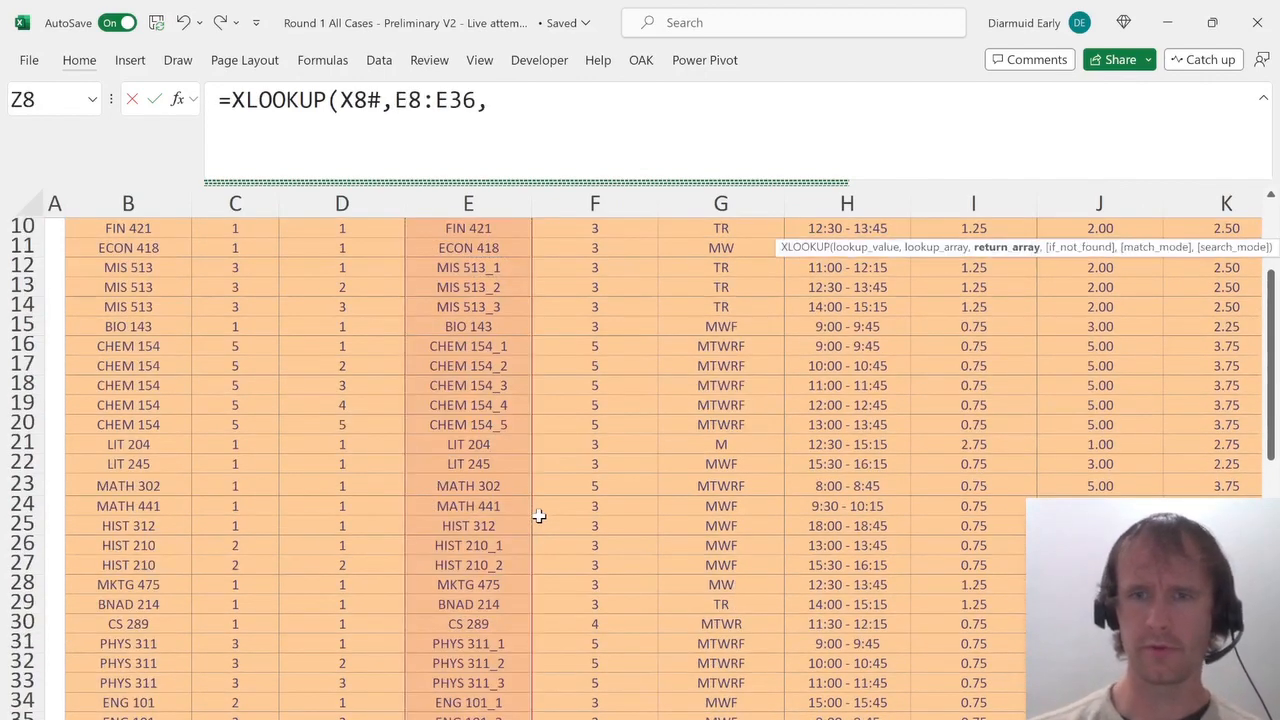
{"action": "left_click", "coordinate": [998, 387]}
{"action": "key", "text": "Right"}
{"action": "key", "text": "ctrl+Up"}
{"action": "key", "text": "Down"}
{"action": "key", "text": "ctrl+shift+Down"}
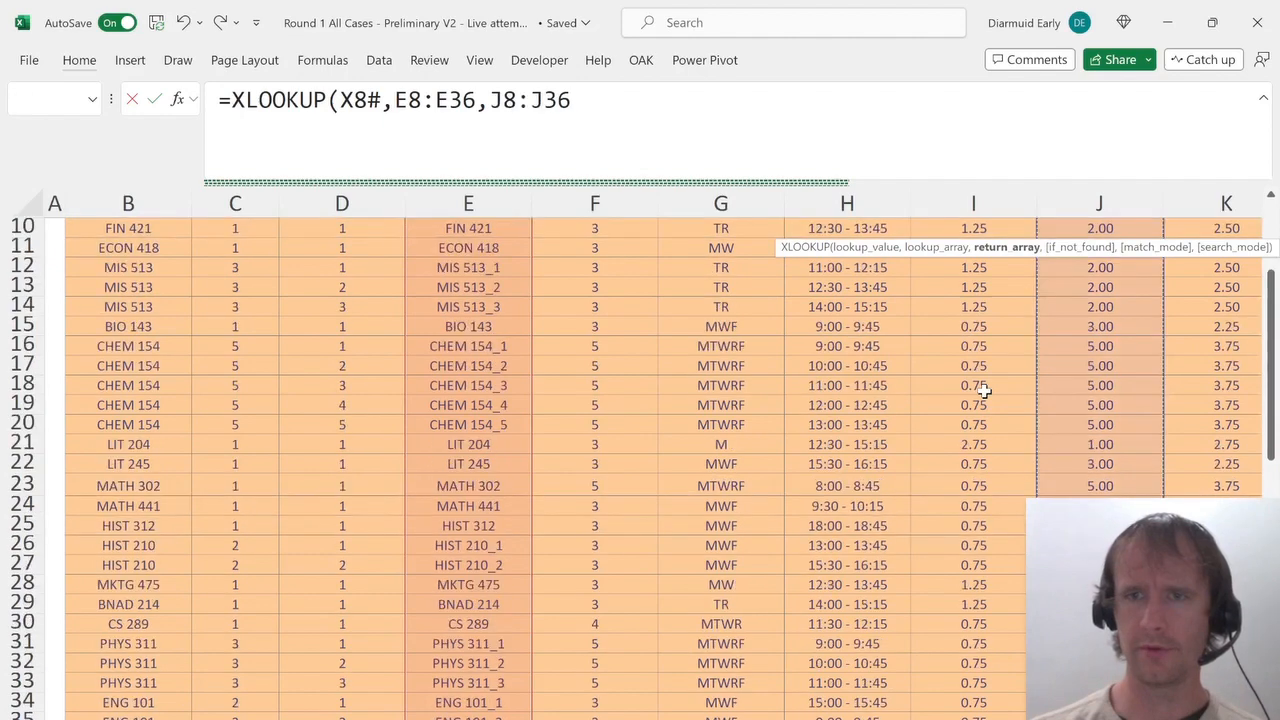
{"action": "type", "text": ")"}
{"action": "key", "text": "Tab"}
{"action": "key", "text": "Up"}
{"action": "key", "text": "Left"}
{"action": "key", "text": "Down"}
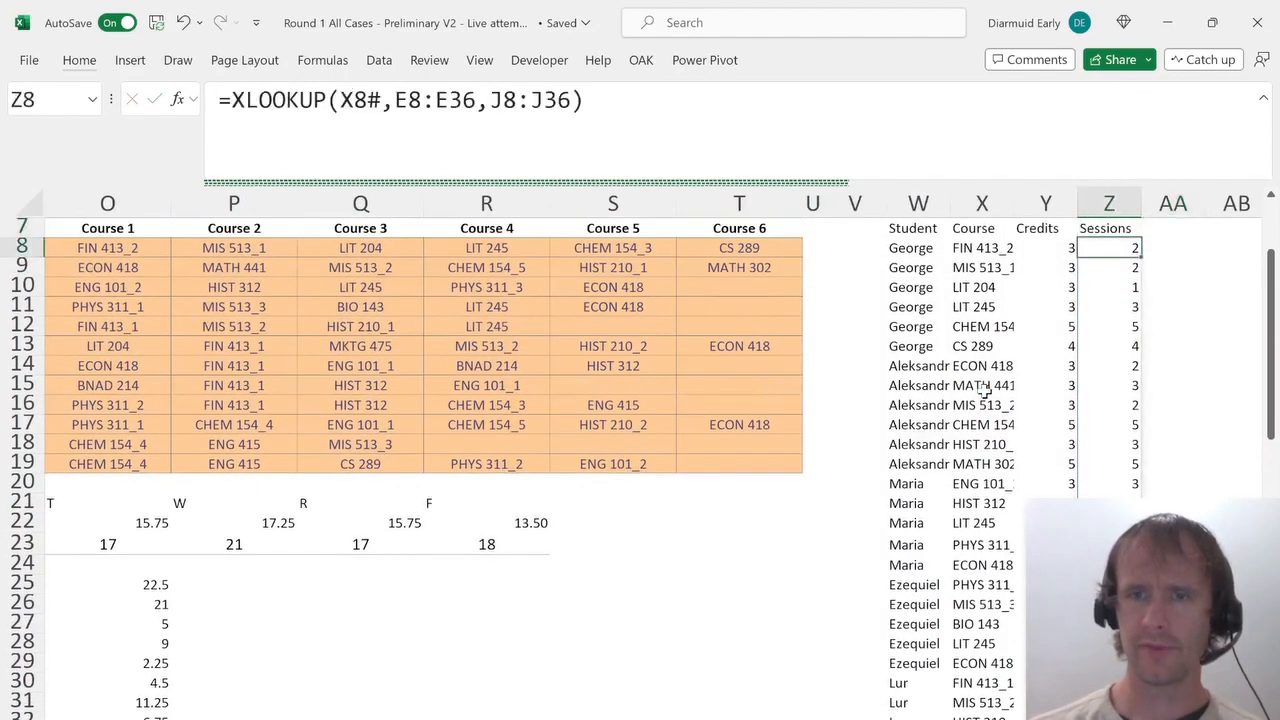
Check Mersana's session counts and select 20 as the answer for her weekly class sessions.
{"action": "key", "text": "Left"}
{"action": "key", "text": "Down"}
{"action": "key", "text": "Down"}
{"action": "key", "text": "Page_Down"}
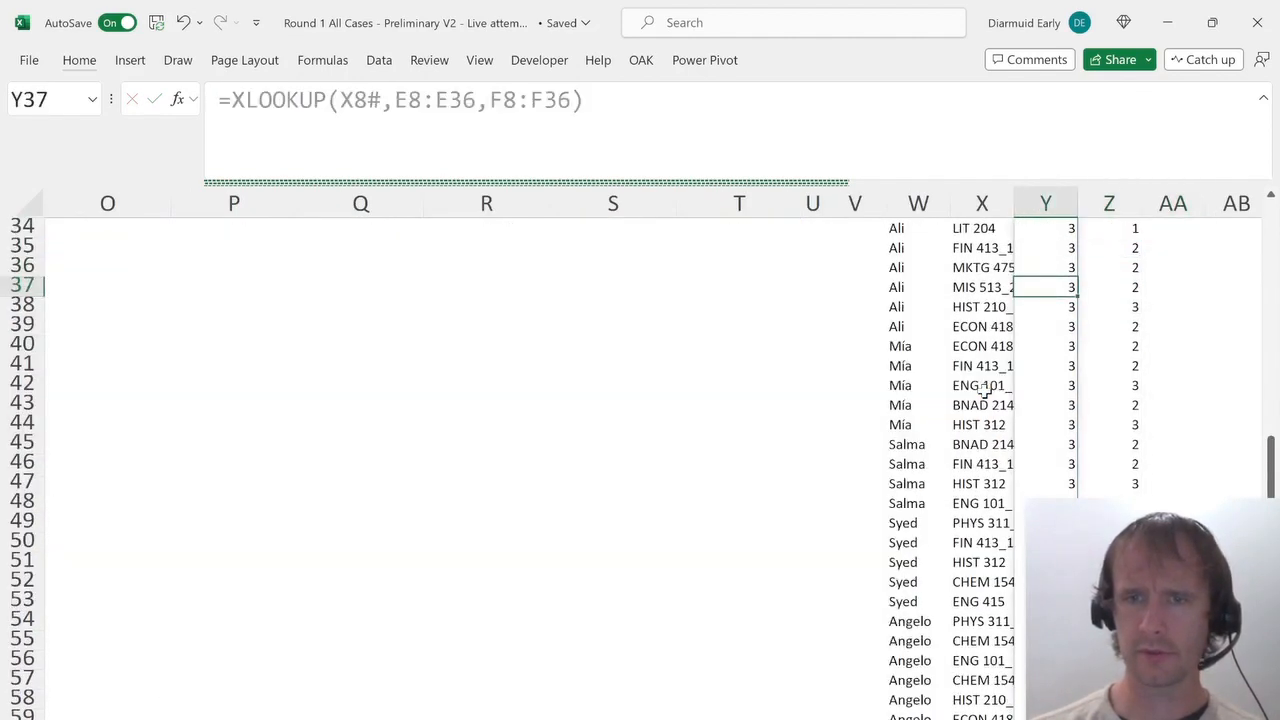
{"action": "key", "text": "Page_Down"}
{"action": "key", "text": "Up"}
{"action": "key", "text": "Right"}
{"action": "key", "text": "Right"}
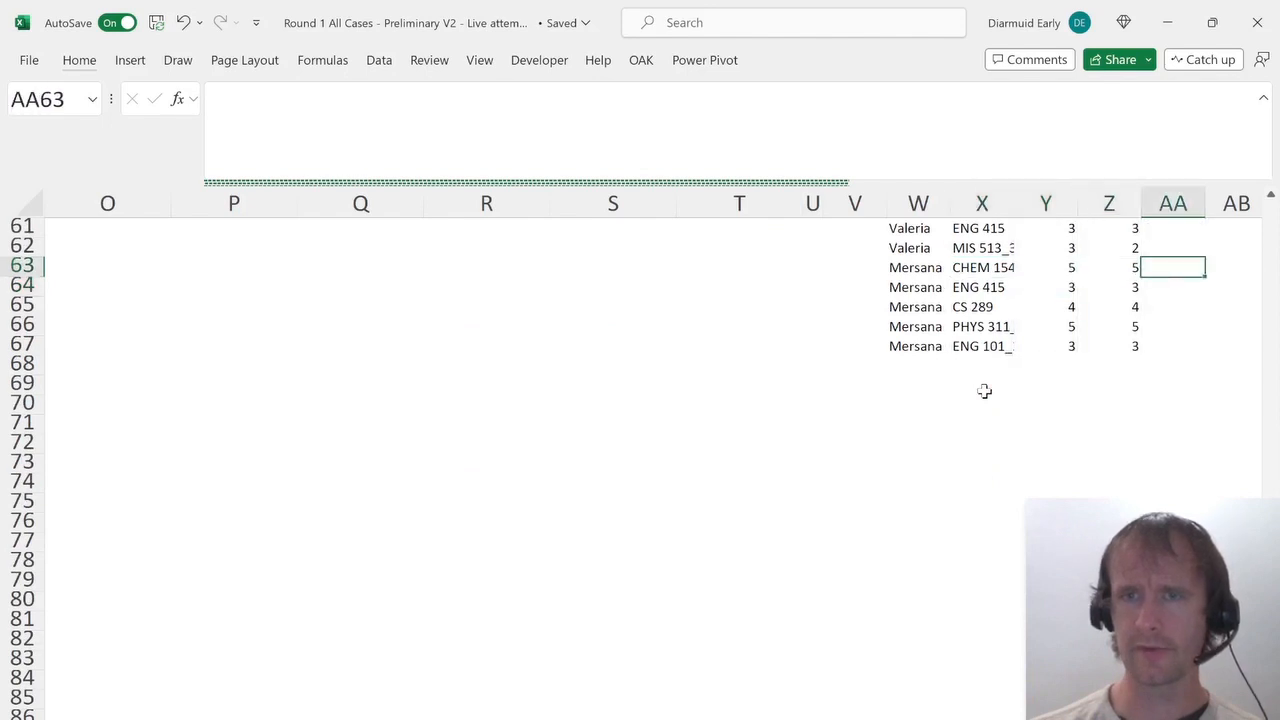
{"action": "key", "text": "Left"}
{"action": "key", "text": "ctrl+shift+Down"}
{"action": "key", "text": "ctrl+Page_Up"}
{"action": "key", "text": "ctrl+Page_Up"}
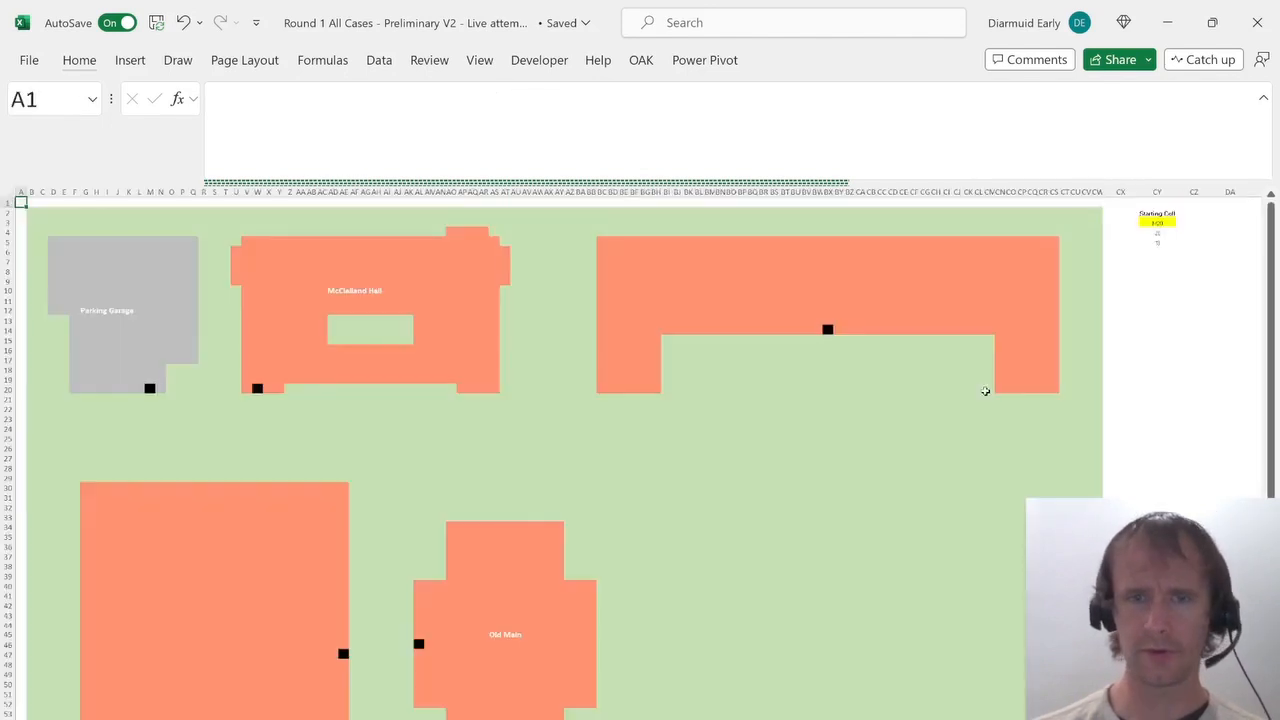
{"action": "key", "text": "alt+Down"}
{"action": "key", "text": "Down"}
{"action": "key", "text": "Down"}
{"action": "key", "text": "Down"}
{"action": "key", "text": "Down"}
{"action": "key", "text": "Down"}
{"action": "key", "text": "Down"}
{"action": "key", "text": "Down"}
{"action": "key", "text": "Down"}
{"action": "key", "text": "Down"}
{"action": "key", "text": "Down"}
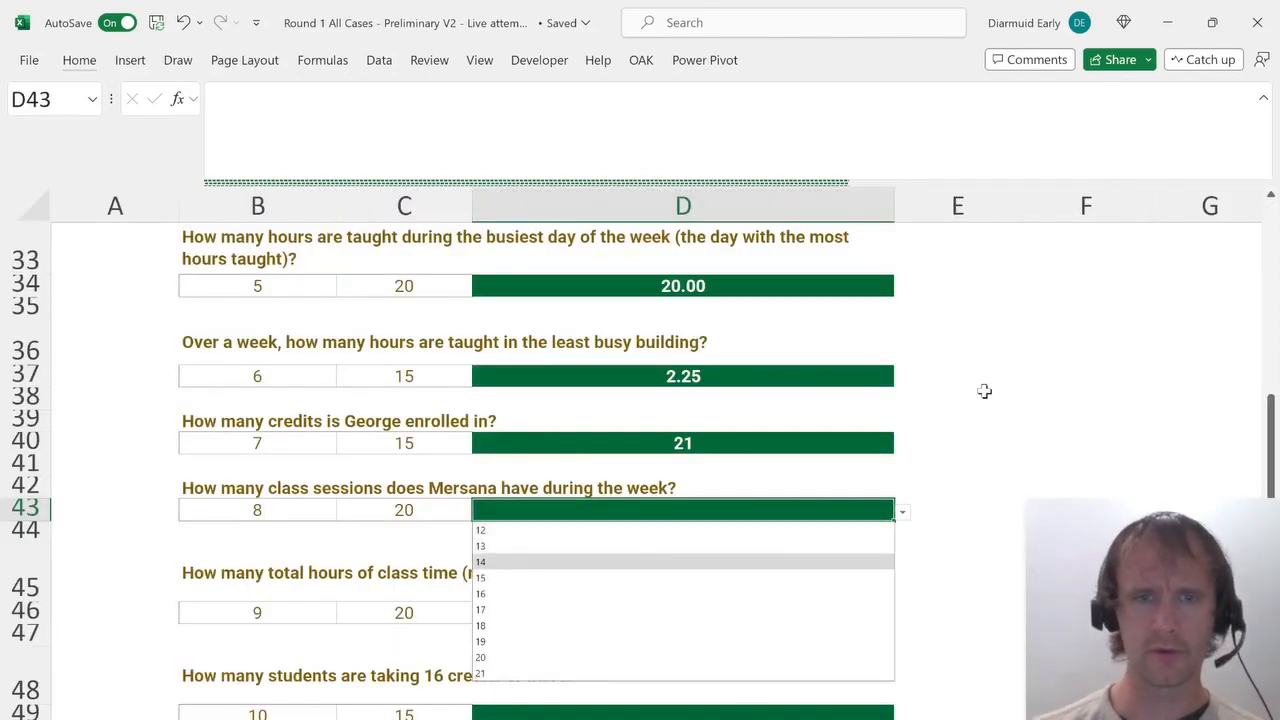
{"action": "key", "text": "Up"}
{"action": "key", "text": "Return"}
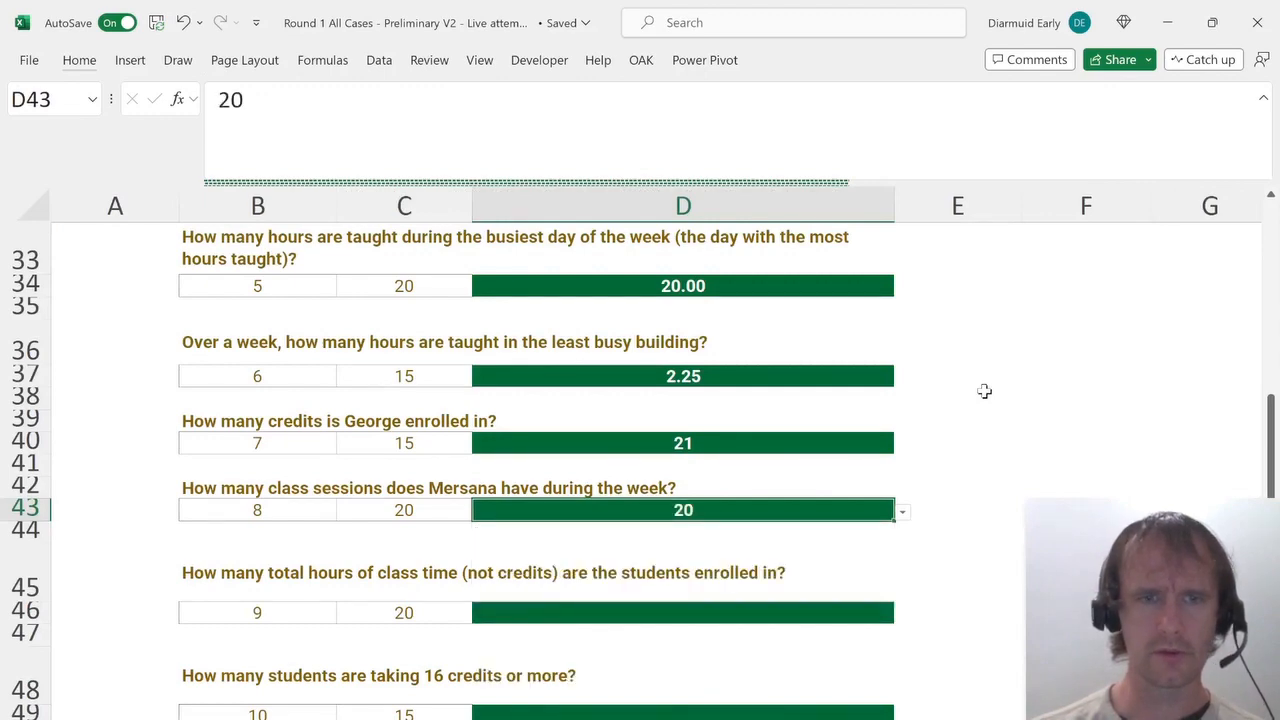
Add the header Hours in AA7 beside the Sessions column of the student helper list.
{"action": "key", "text": "ctrl+Down"}
{"action": "key", "text": "ctrl+Up"}
{"action": "key", "text": "Down"}
{"action": "key", "text": "Down"}
{"action": "key", "text": "Down"}
{"action": "key", "text": "Down"}
{"action": "key", "text": "Down"}
{"action": "key", "text": "Down"}
{"action": "key", "text": "Down"}
{"action": "key", "text": "Down"}
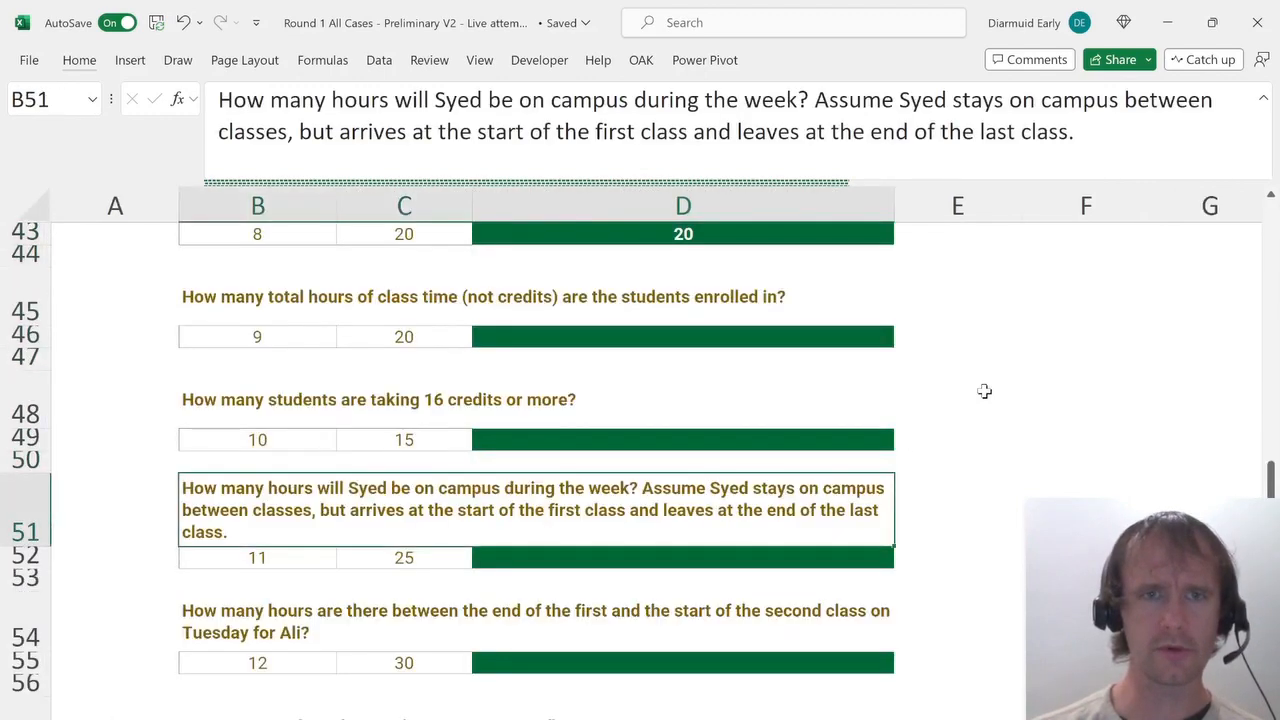
{"action": "key", "text": "Up"}
{"action": "key", "text": "Up"}
{"action": "key", "text": "Up"}
{"action": "key", "text": "Up"}
{"action": "key", "text": "Up"}
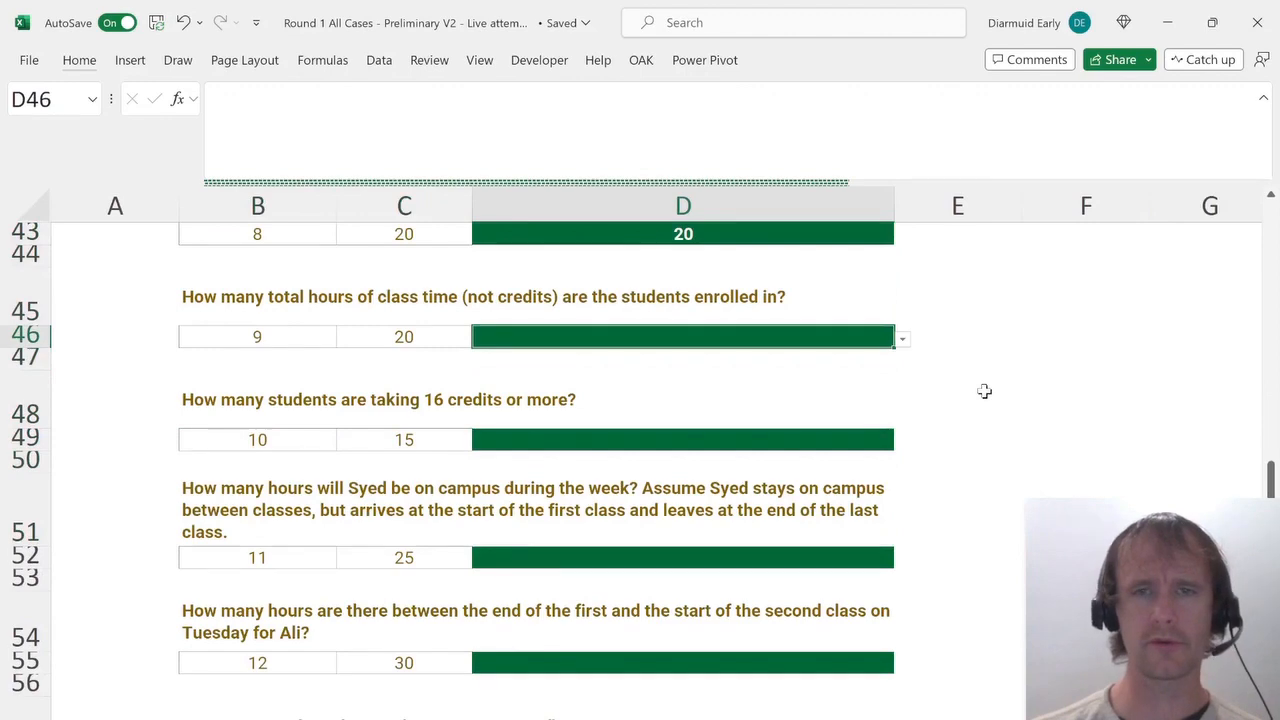
{"action": "key", "text": "ctrl+Page_Down"}
{"action": "key", "text": "ctrl+Page_Down"}
{"action": "key", "text": "ctrl+Up"}
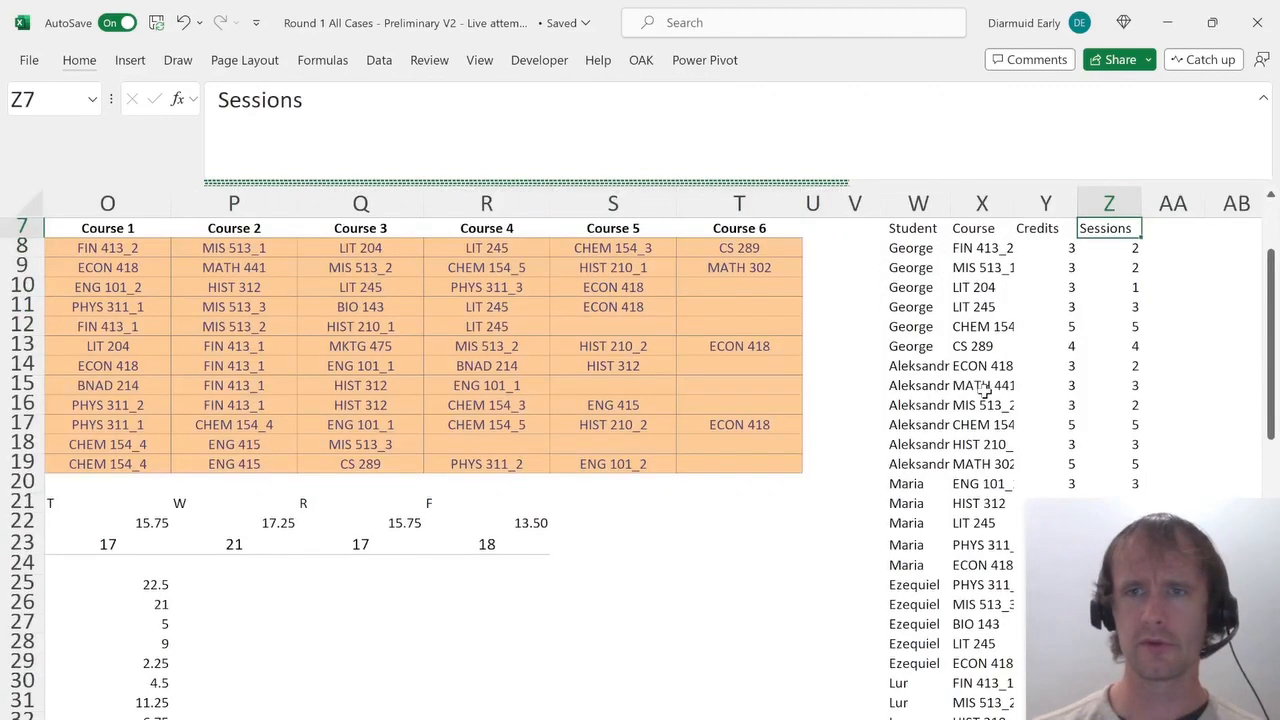
{"action": "key", "text": "Right"}
{"action": "type", "text": "Hou"}
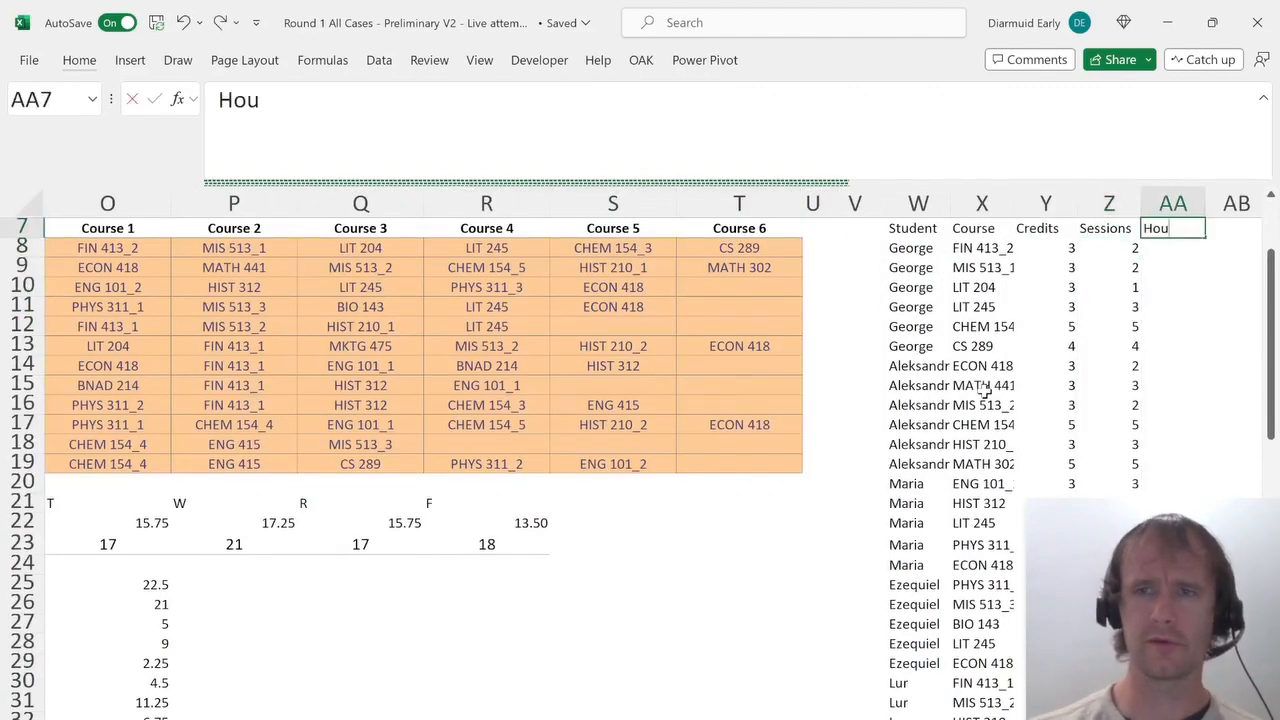
{"action": "key", "text": "Return"}
In AA8, enter =XLOOKUP(X8#,E8:E36,K8:K36) to look up each listed course's total hours.
{"action": "key", "text": "Left"}
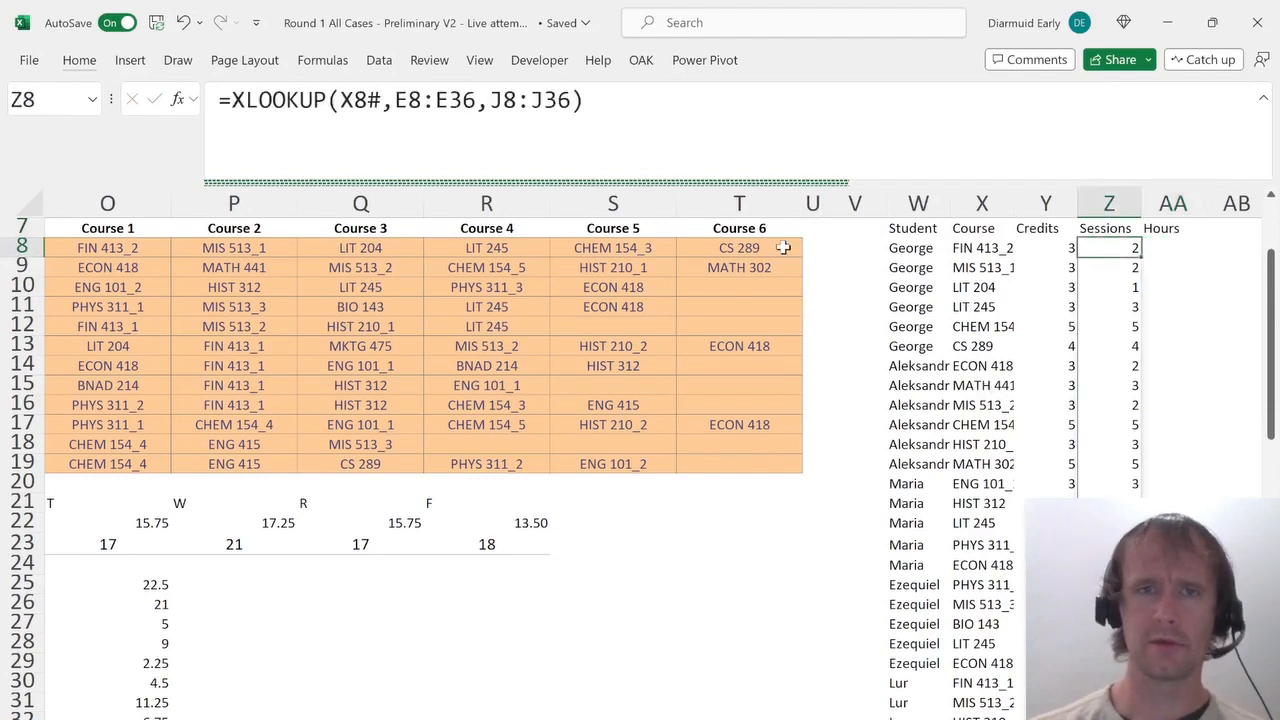
{"action": "left_click_drag", "start_coordinate": [614, 94], "coordinate": [35, 62]}
{"action": "key", "text": "ctrl+c"}
{"action": "key", "text": "Tab"}
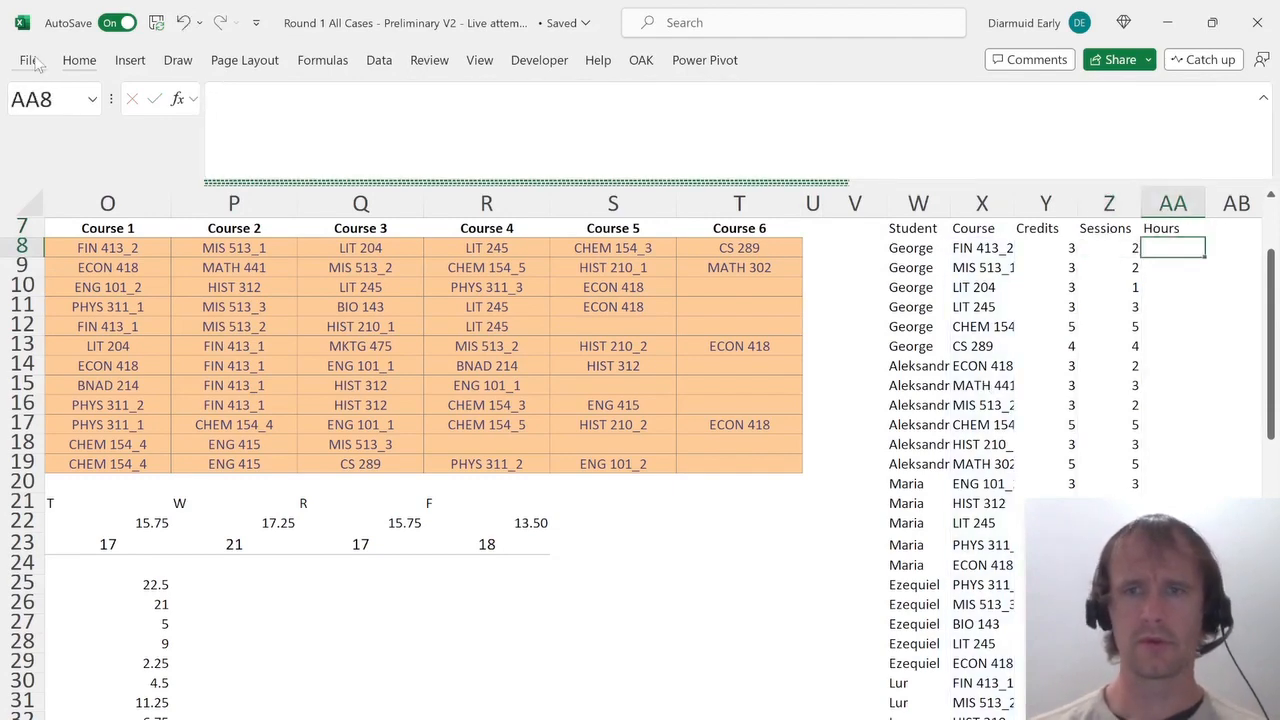
{"action": "left_click", "coordinate": [297, 149]}
{"action": "key", "text": "ctrl+v"}
{"action": "scroll", "coordinate": [318, 354], "scroll_direction": "left", "scroll_amount": 5}
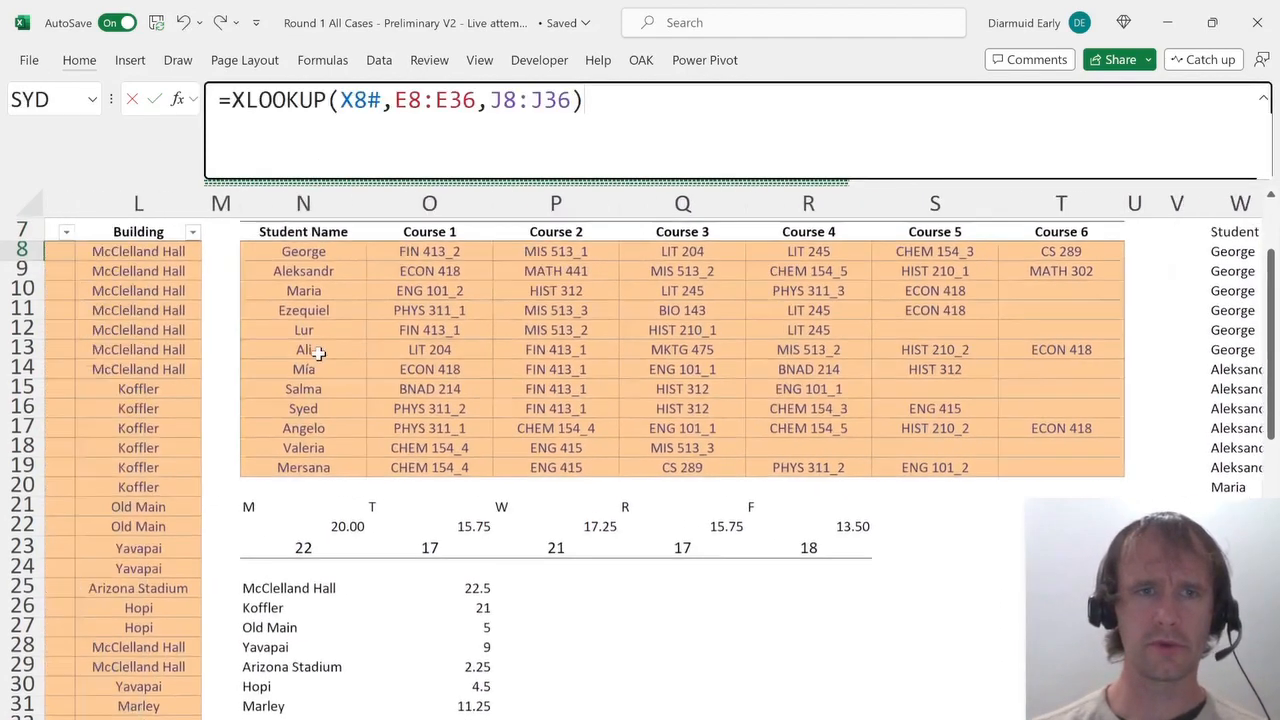
{"action": "scroll", "coordinate": [318, 354], "scroll_direction": "left", "scroll_amount": 1}
{"action": "left_click_drag", "start_coordinate": [412, 293], "coordinate": [442, 301]}
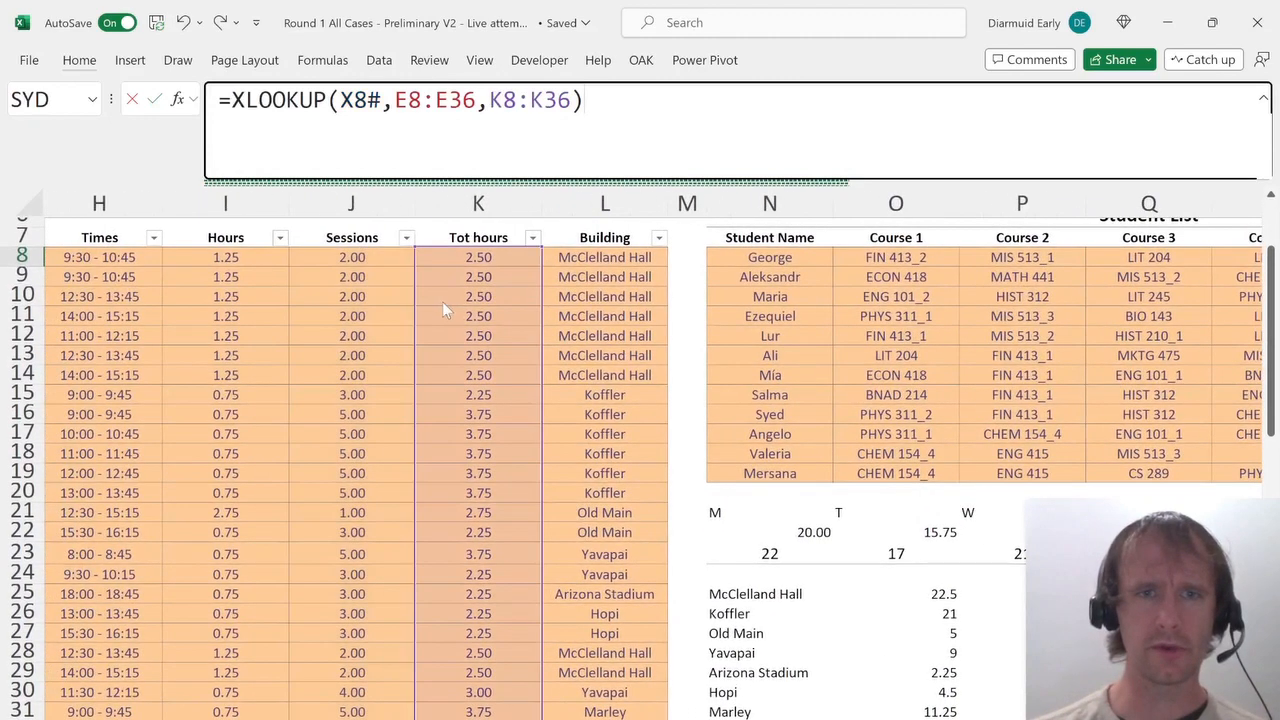
{"action": "key", "text": "Return"}
Total the Hours column and select 162.25 as the answer for total hours of class time.
{"action": "key", "text": "Right"}
{"action": "key", "text": "Right"}
{"action": "key", "text": "Up"}
{"action": "key", "text": "Left"}
{"action": "key", "text": "Left"}
{"action": "key", "text": "ctrl+shift+Down"}
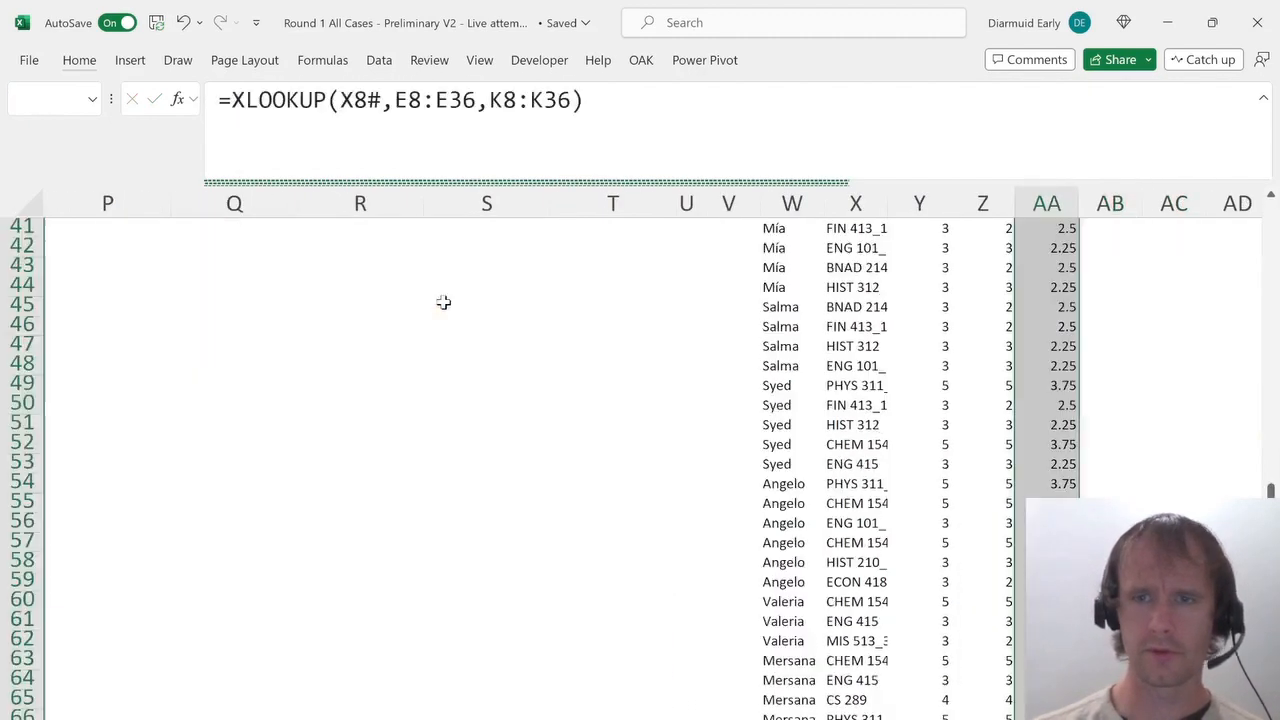
{"action": "key", "text": "ctrl+Page_Up"}
{"action": "key", "text": "ctrl+Page_Up"}
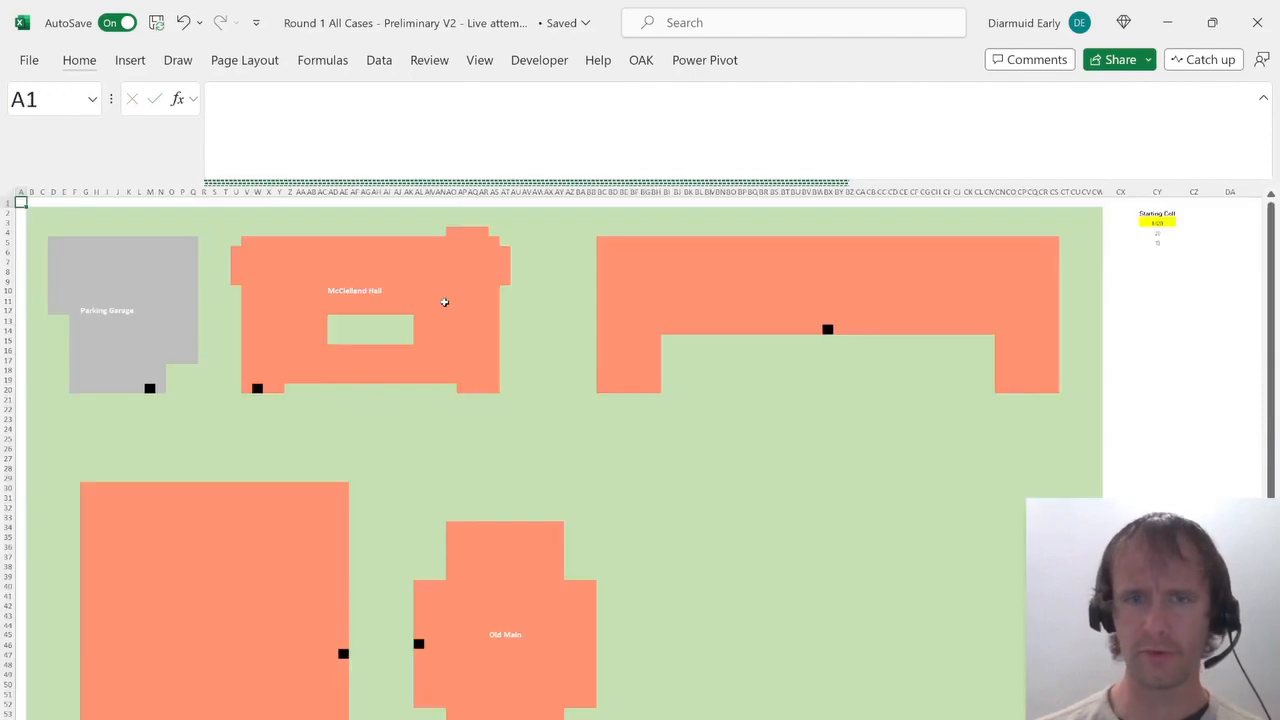
{"action": "key", "text": "alt+Down"}
{"action": "key", "text": "Down"}
{"action": "key", "text": "Down"}
{"action": "key", "text": "Down"}
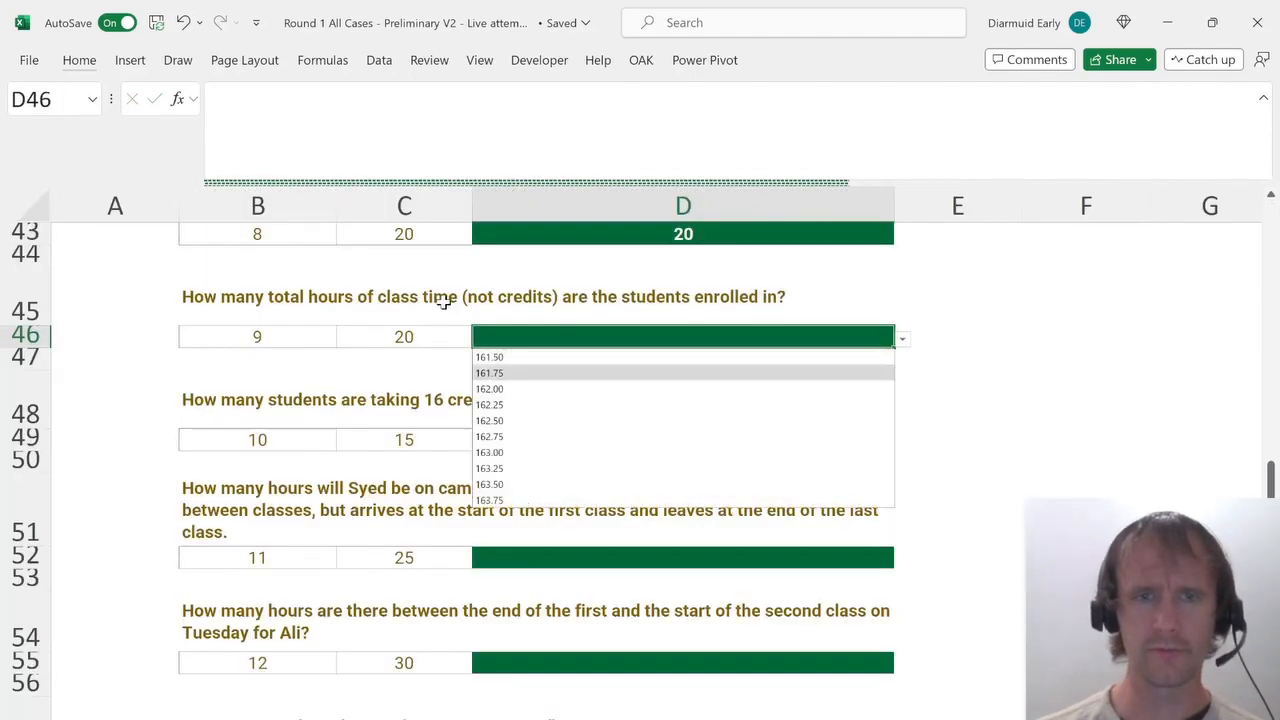
{"action": "key", "text": "Return"}
{"action": "key", "text": "ctrl+Page_Down"}
{"action": "key", "text": "ctrl+Page_Down"}
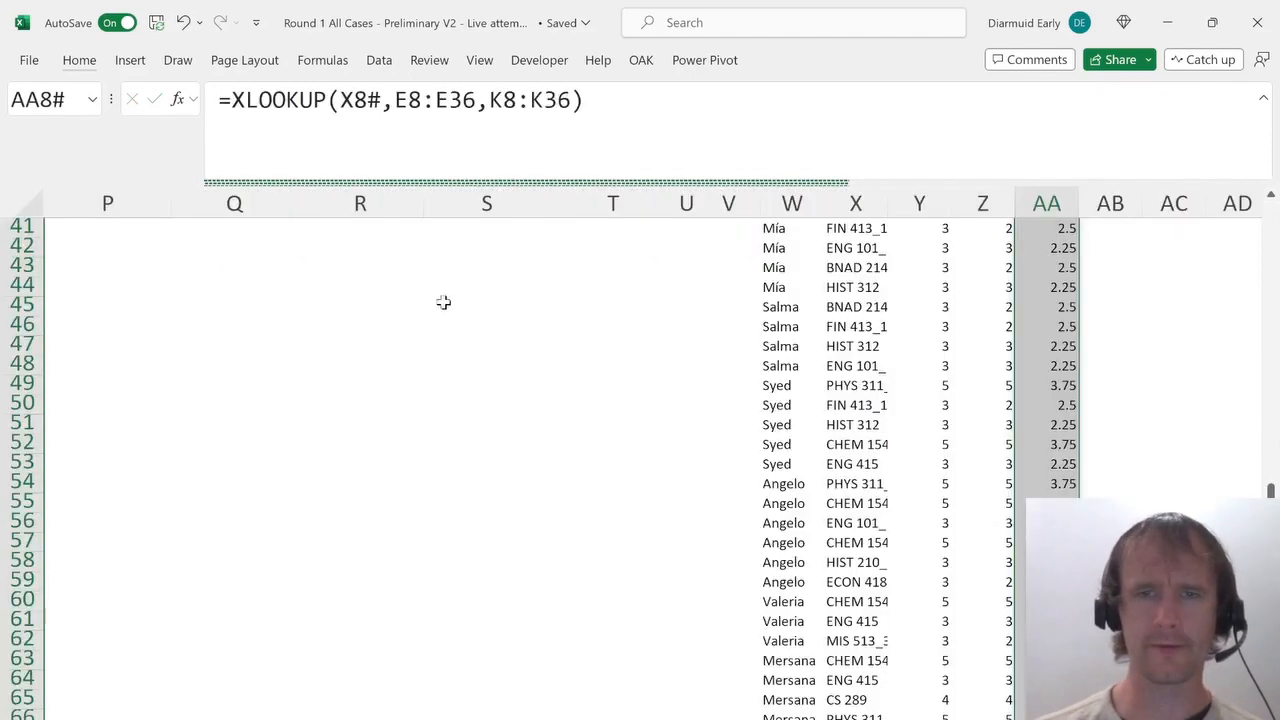
{"action": "key", "text": "ctrl+Page_Up"}
{"action": "key", "text": "ctrl+Page_Up"}
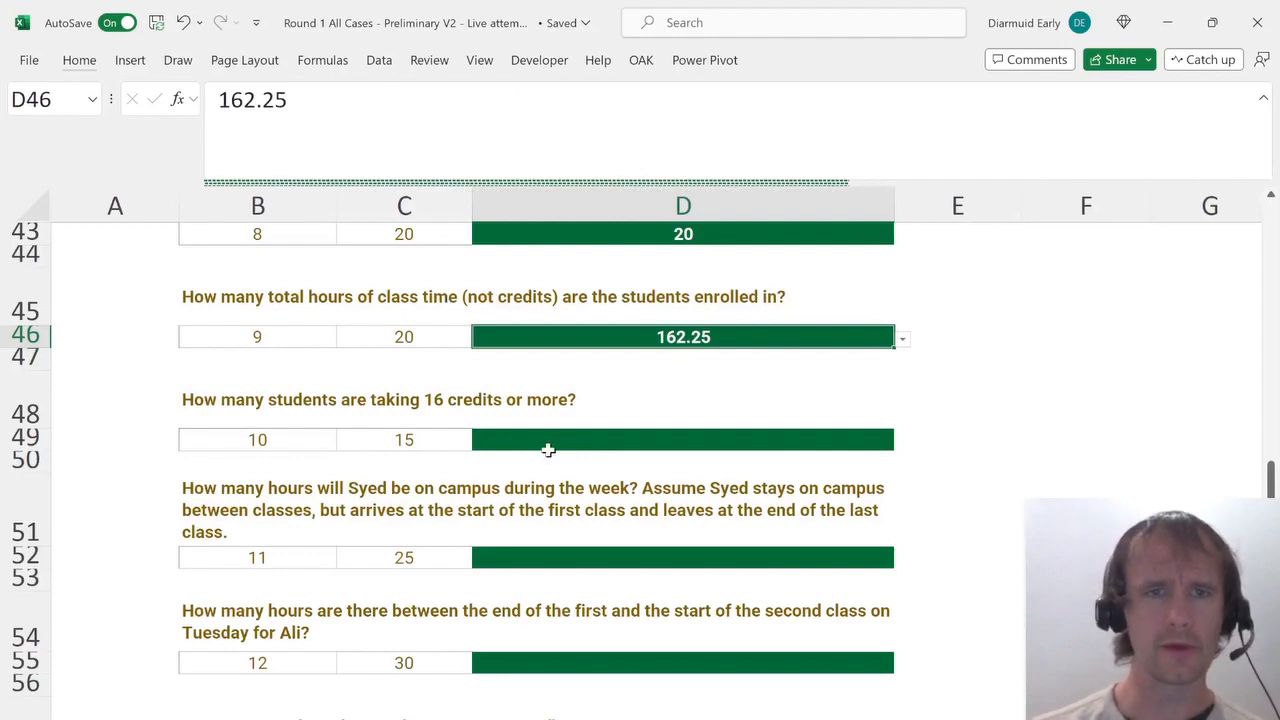
In AD8, enter =UNIQUE(W8#) to list each student once.
{"action": "left_click", "coordinate": [548, 450]}
{"action": "key", "text": "ctrl+Page_Down"}
{"action": "key", "text": "ctrl+Page_Down"}
{"action": "key", "text": "Up"}
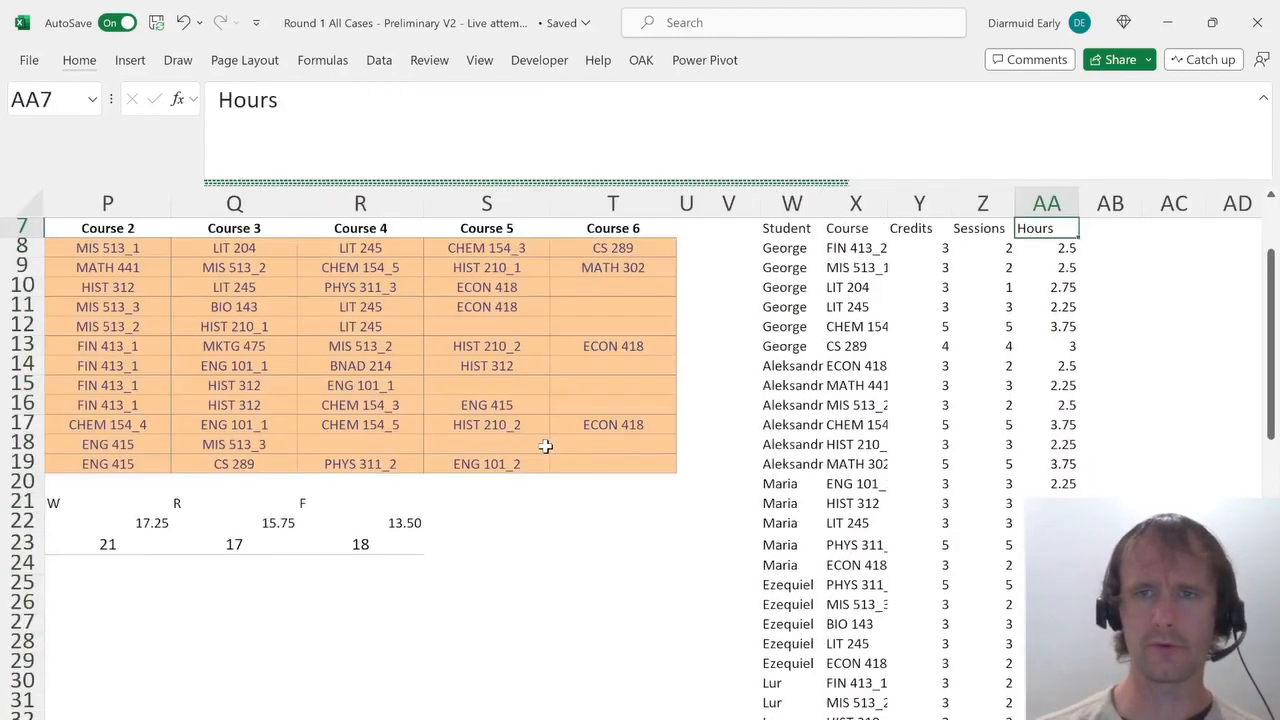
{"action": "key", "text": "Right"}
{"action": "key", "text": "Right"}
{"action": "key", "text": "Right"}
{"action": "key", "text": "Right"}
{"action": "key", "text": "Left"}
{"action": "key", "text": "Down"}
{"action": "type", "text": "="}
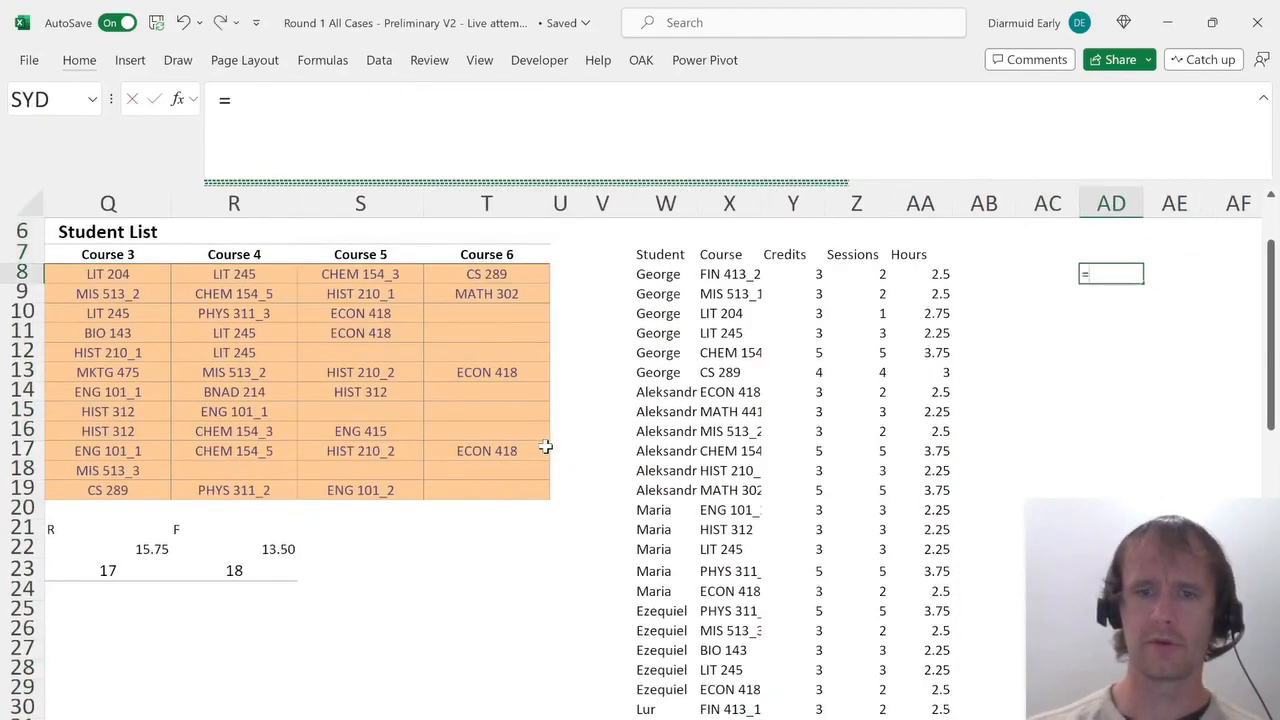
{"action": "type", "text": "uniq"}
{"action": "key", "text": "Tab"}
{"action": "type", "text": "W8#"}
{"action": "key", "text": "Return"}
In AE8, enter =SUMIFS(Y8#,W8#,AD8#) to total each student's credits.
{"action": "scroll", "coordinate": [545, 447], "scroll_direction": "down", "scroll_amount": 1}
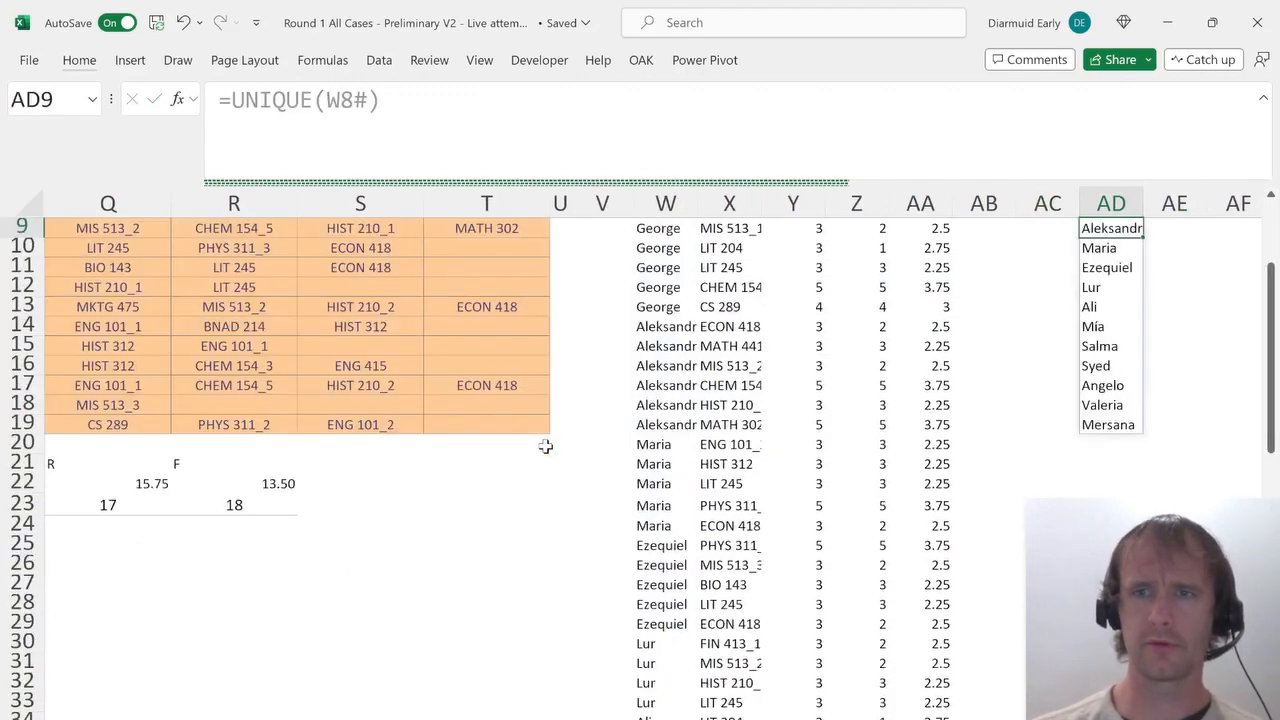
{"action": "key", "text": "Up"}
{"action": "key", "text": "Right"}
{"action": "type", "text": "=sum"}
{"action": "key", "text": "BackSpace"}
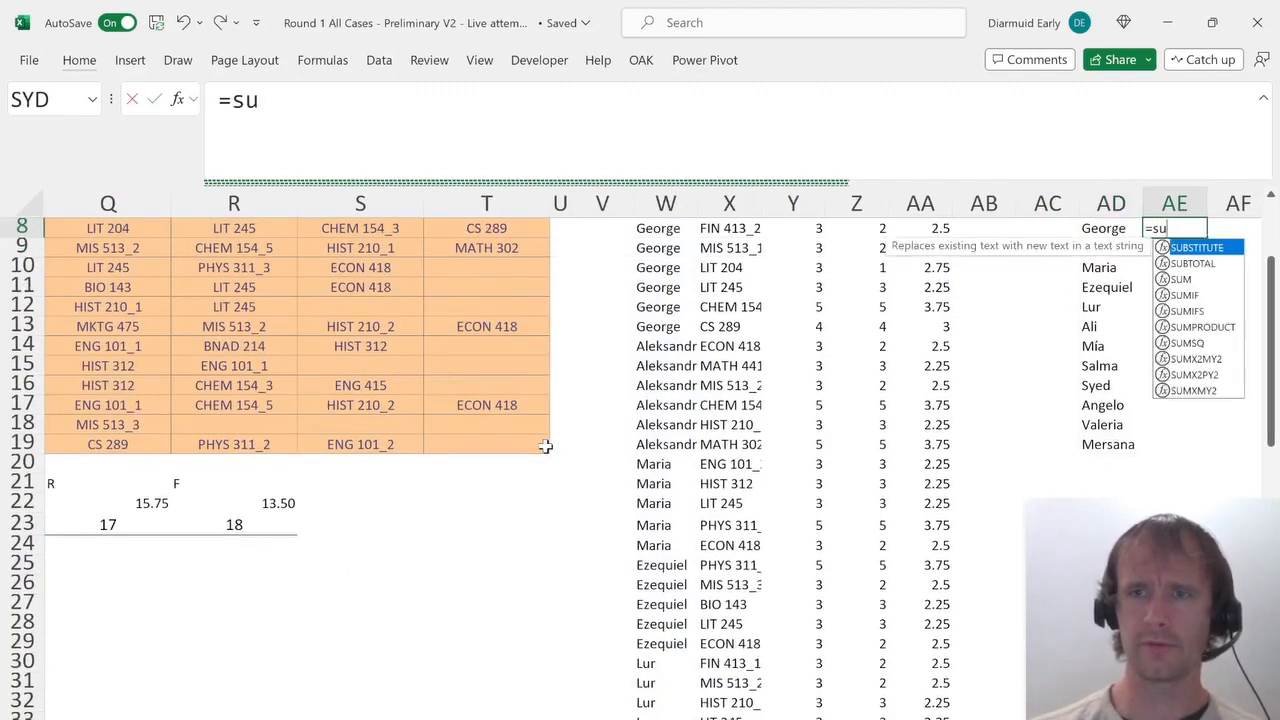
{"action": "type", "text": "migs"}
{"action": "key", "text": "Right"}
{"action": "key", "text": "Left"}
{"action": "type", "text": "=sum"}
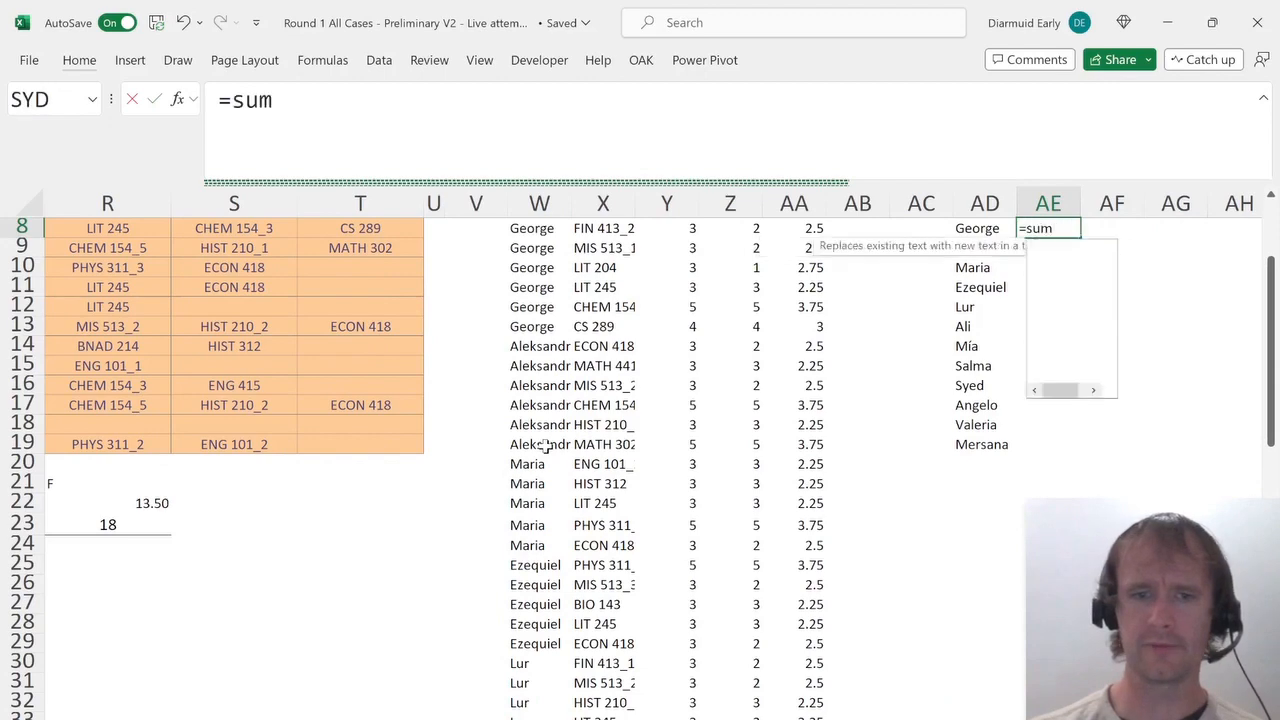
{"action": "type", "text": "ifs"}
{"action": "key", "text": "Tab"}
{"action": "key", "text": "Left"}
{"action": "key", "text": "Left"}
{"action": "key", "text": "Up"}
{"action": "key", "text": "Up"}
{"action": "key", "text": "Left"}
{"action": "key", "text": "Left"}
{"action": "key", "text": "Down"}
{"action": "key", "text": "Left"}
{"action": "key", "text": "Down"}
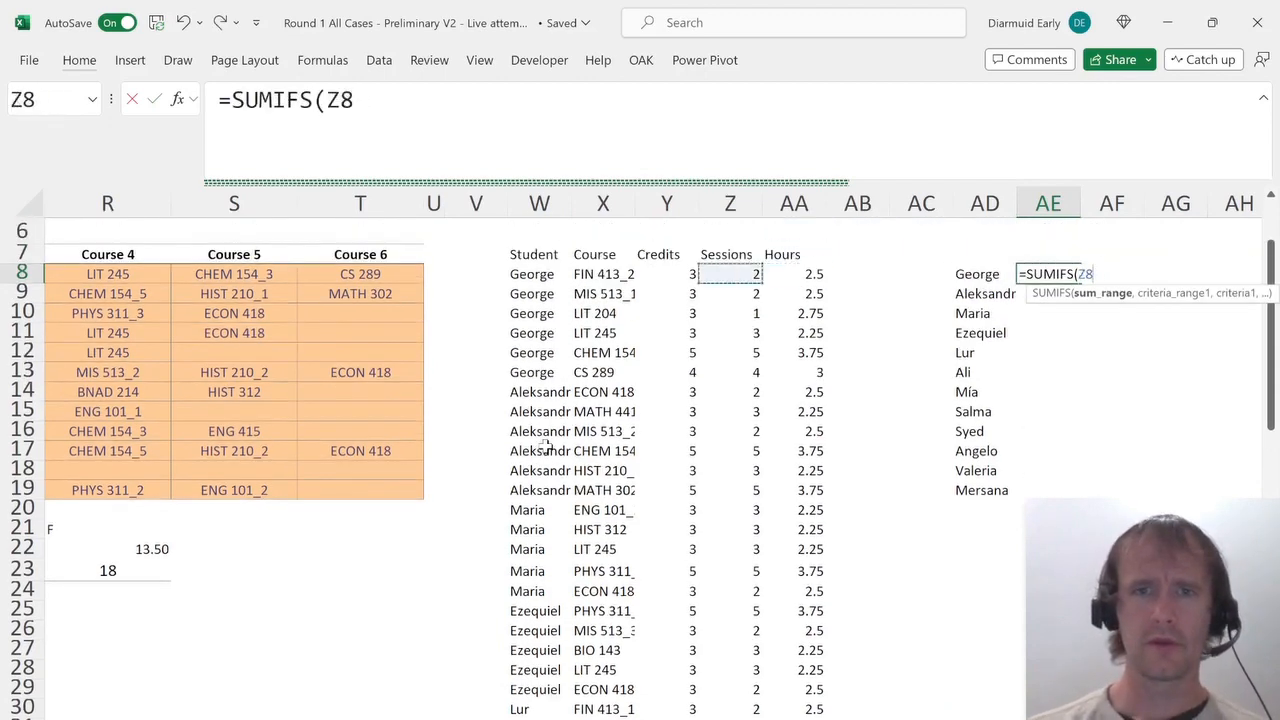
{"action": "key", "text": "Left"}
{"action": "key", "text": "ctrl+shift+Down"}
{"action": "type", "text": ","}
{"action": "key", "text": "ctrl+Left"}
{"action": "key", "text": "ctrl+Left"}
{"action": "key", "text": "ctrl+Left"}
{"action": "key", "text": "ctrl+Left"}
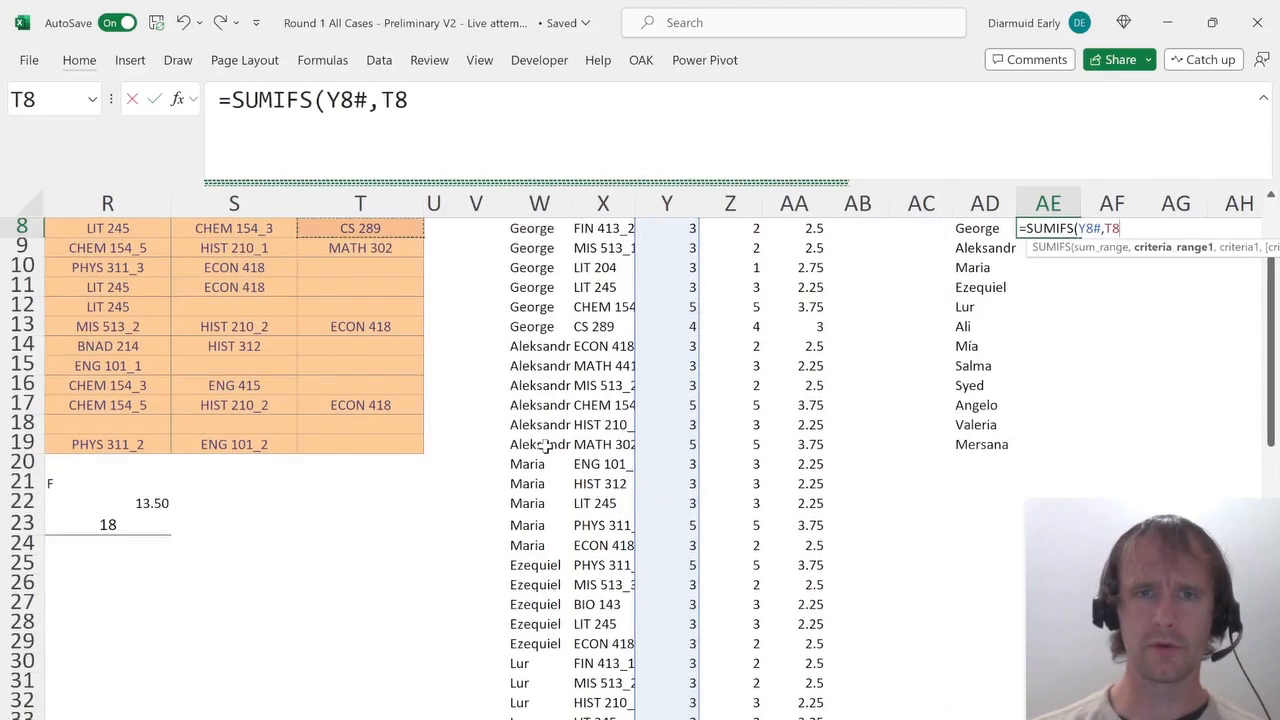
{"action": "key", "text": "Right"}
{"action": "key", "text": "Right"}
{"action": "key", "text": "Right"}
{"action": "key", "text": "ctrl+shift+Down"}
{"action": "type", "text": ","}
{"action": "key", "text": "Left"}
{"action": "key", "text": "ctrl+shift+Down"}
{"action": "type", "text": ")"}
{"action": "key", "text": "Return"}
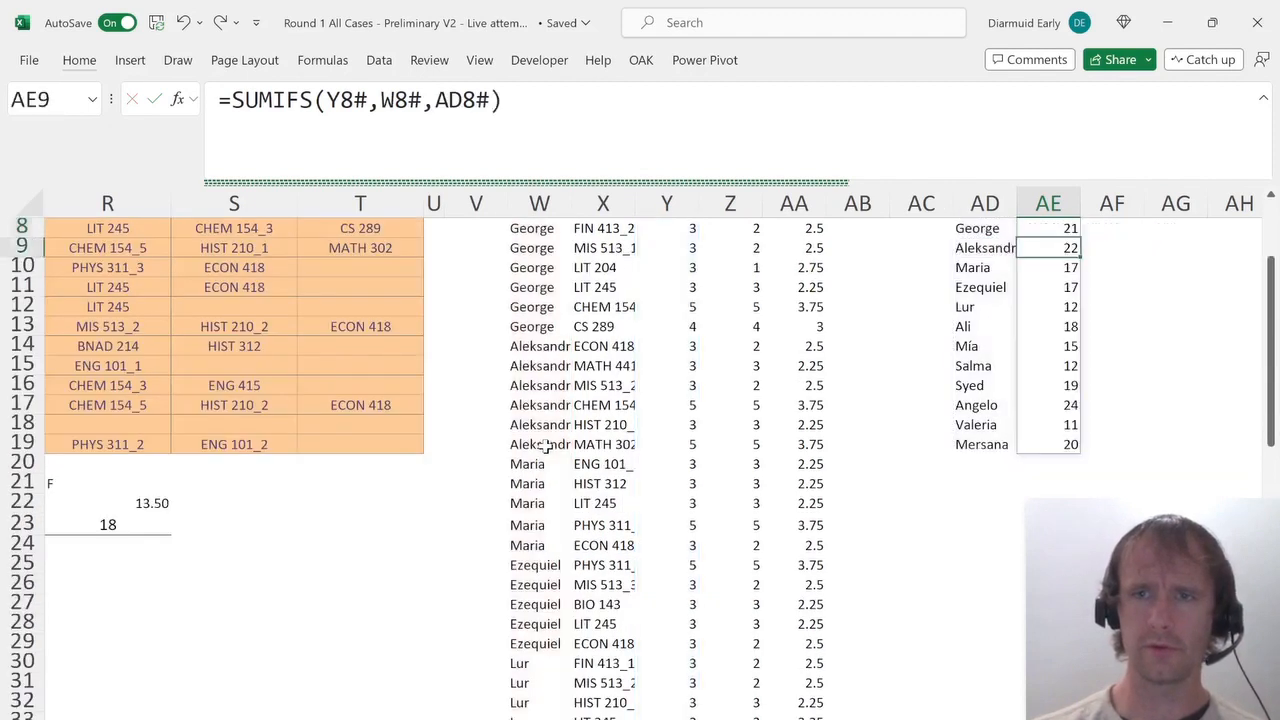
In AE5, enter =COUNTIF(AE8#,">=16") to count students taking 16 or more credits.
{"action": "key", "text": "Up"}
{"action": "key", "text": "Up"}
{"action": "key", "text": "Right"}
{"action": "key", "text": "Up"}
{"action": "key", "text": "Up"}
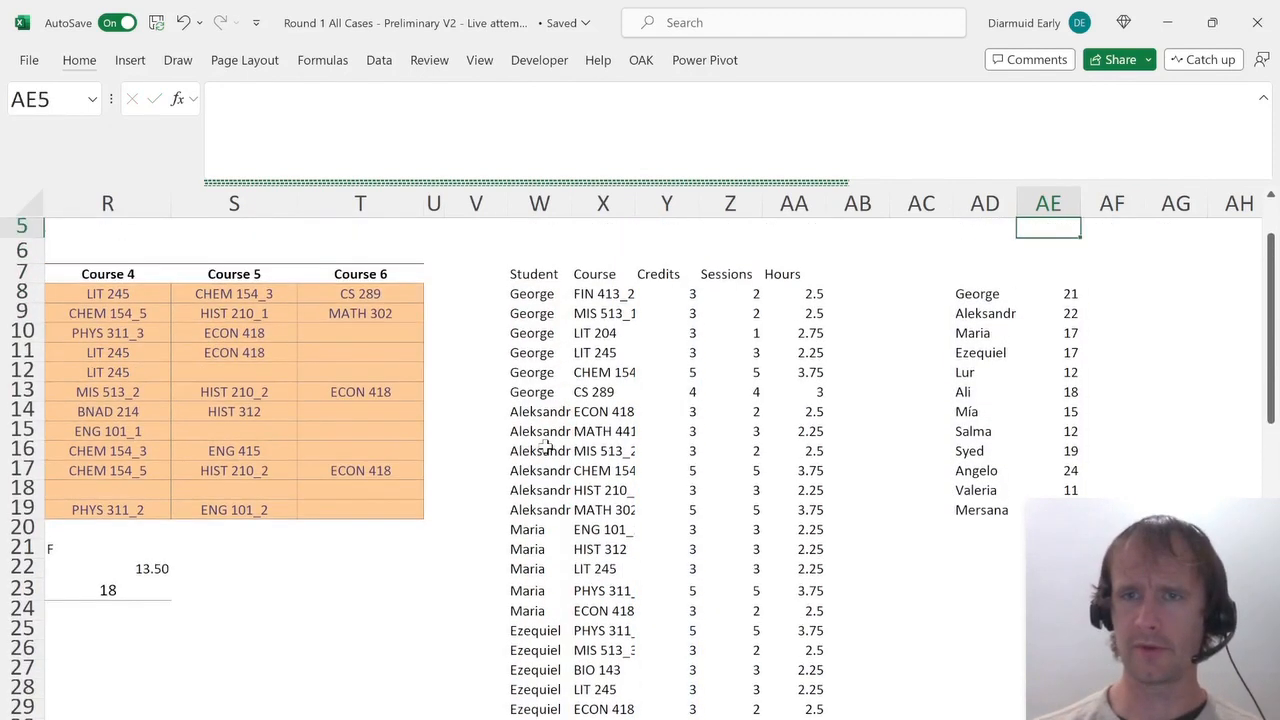
{"action": "type", "text": "=counti"}
{"action": "key", "text": "Tab"}
{"action": "key", "text": "Down"}
{"action": "key", "text": "Down"}
{"action": "key", "text": "Down"}
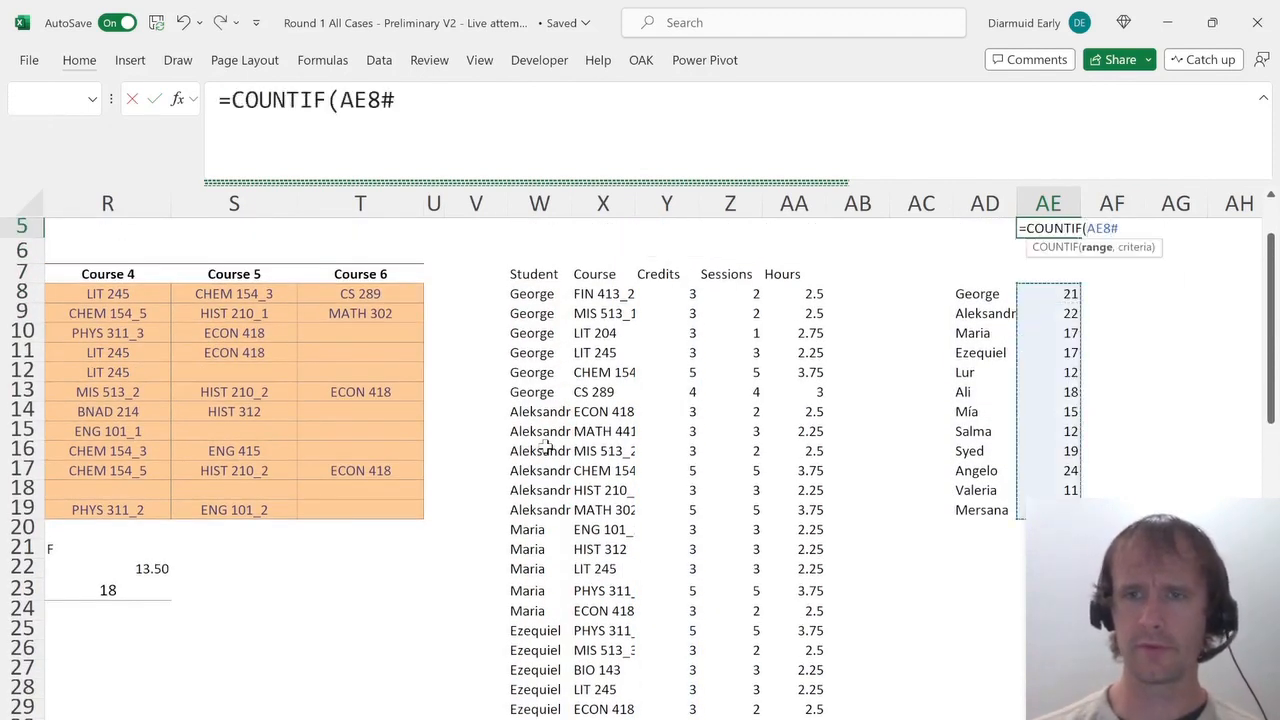
{"action": "type", "text": ",\">"}
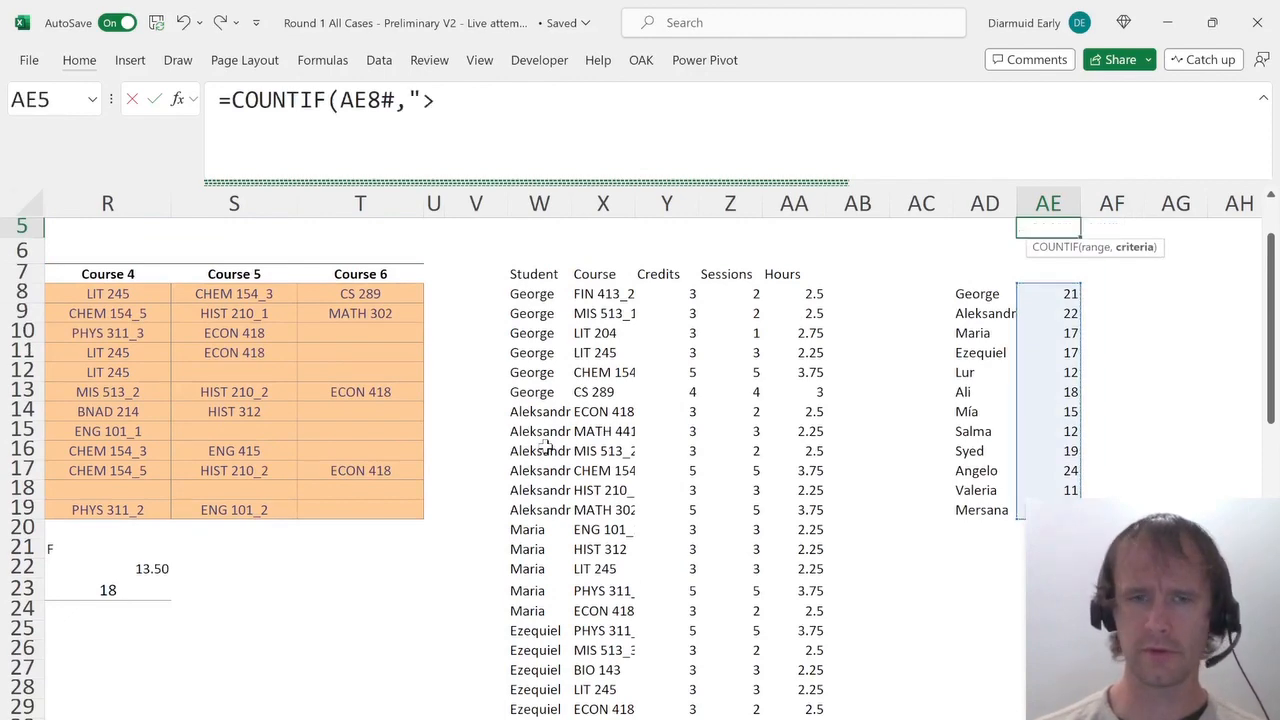
{"action": "key", "text": "ctrl+Page_Up"}
{"action": "key", "text": "ctrl+Page_Up"}
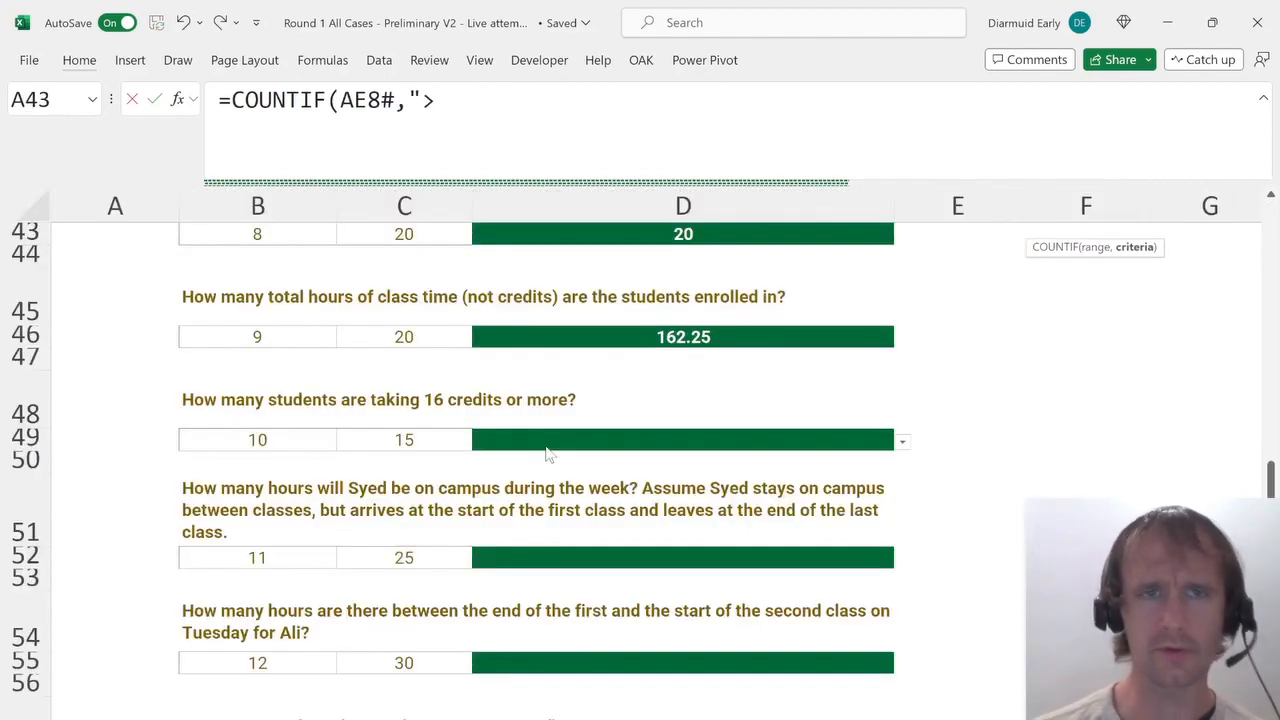
{"action": "type", "text": ")"}
{"action": "key", "text": "ctrl+Page_Down"}
{"action": "key", "text": "ctrl+Page_Down"}
{"action": "key", "text": "ctrl+Return"}
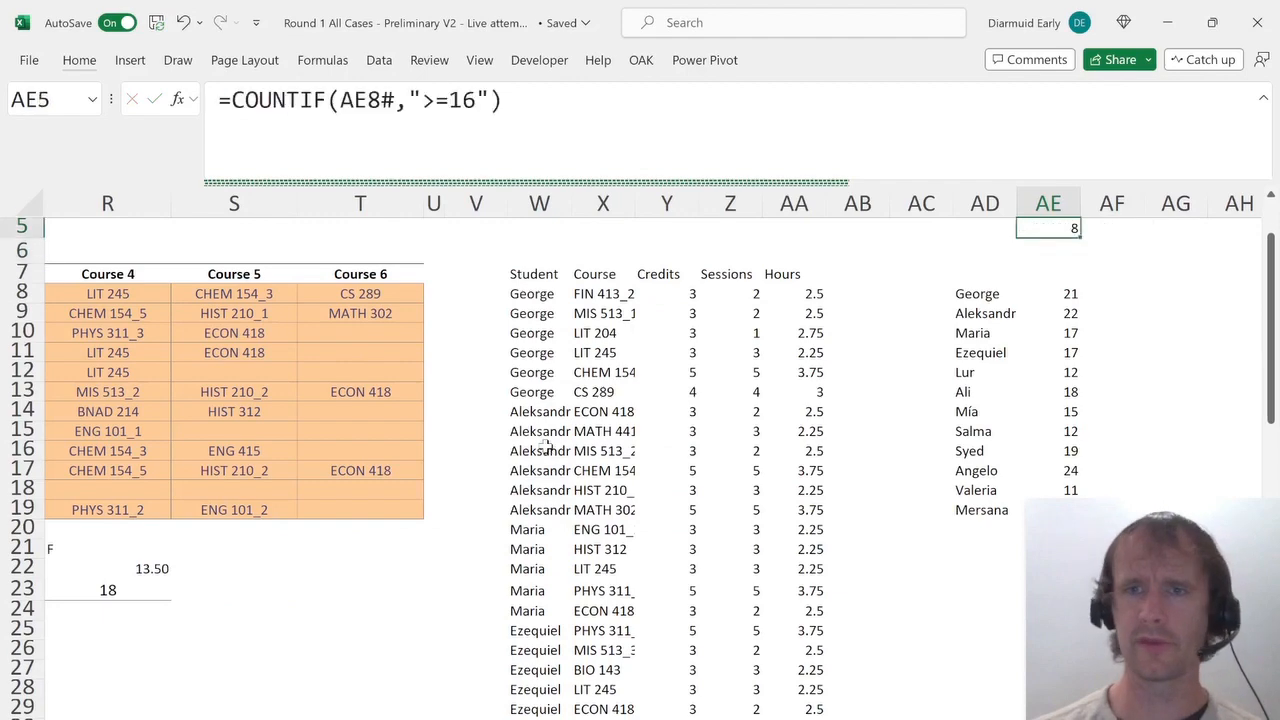
Select 8 as the answer for how many students take 16 credits or more.
{"action": "key", "text": "ctrl+Page_Up"}
{"action": "key", "text": "ctrl+Page_Up"}
{"action": "key", "text": "alt+Down"}
{"action": "key", "text": "Down"}
{"action": "key", "text": "Down"}
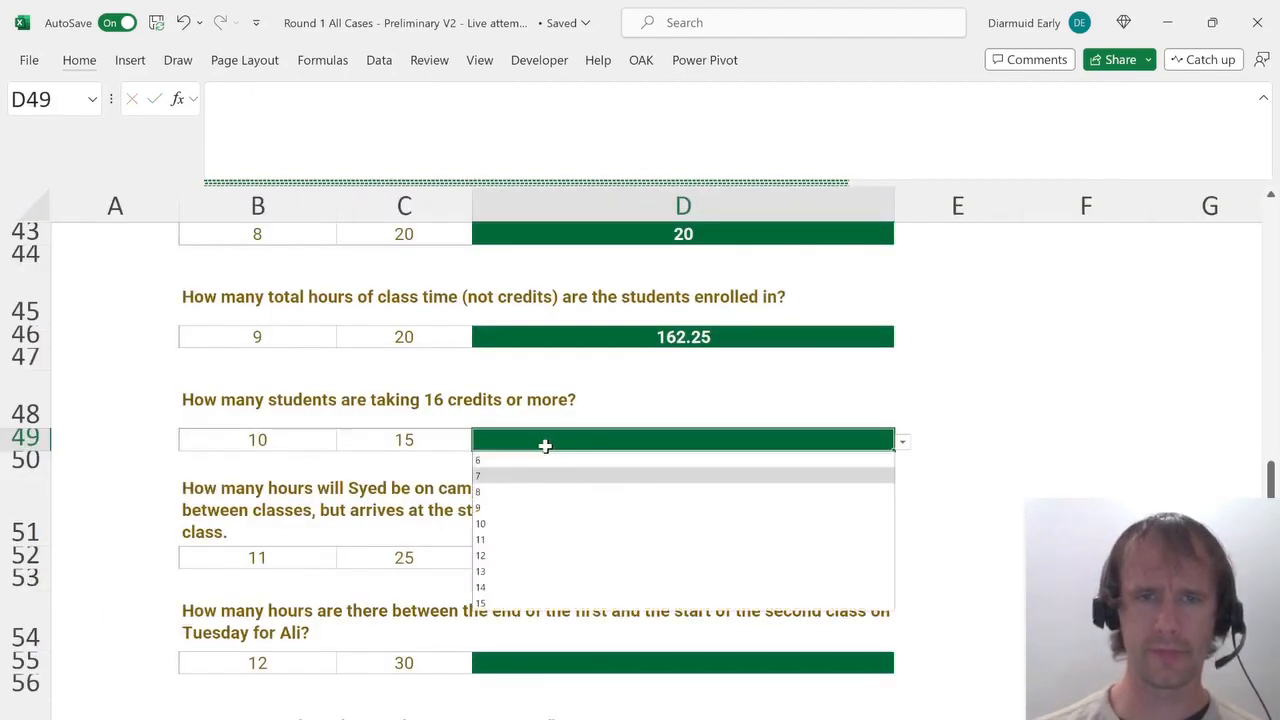
{"action": "key", "text": "Return"}
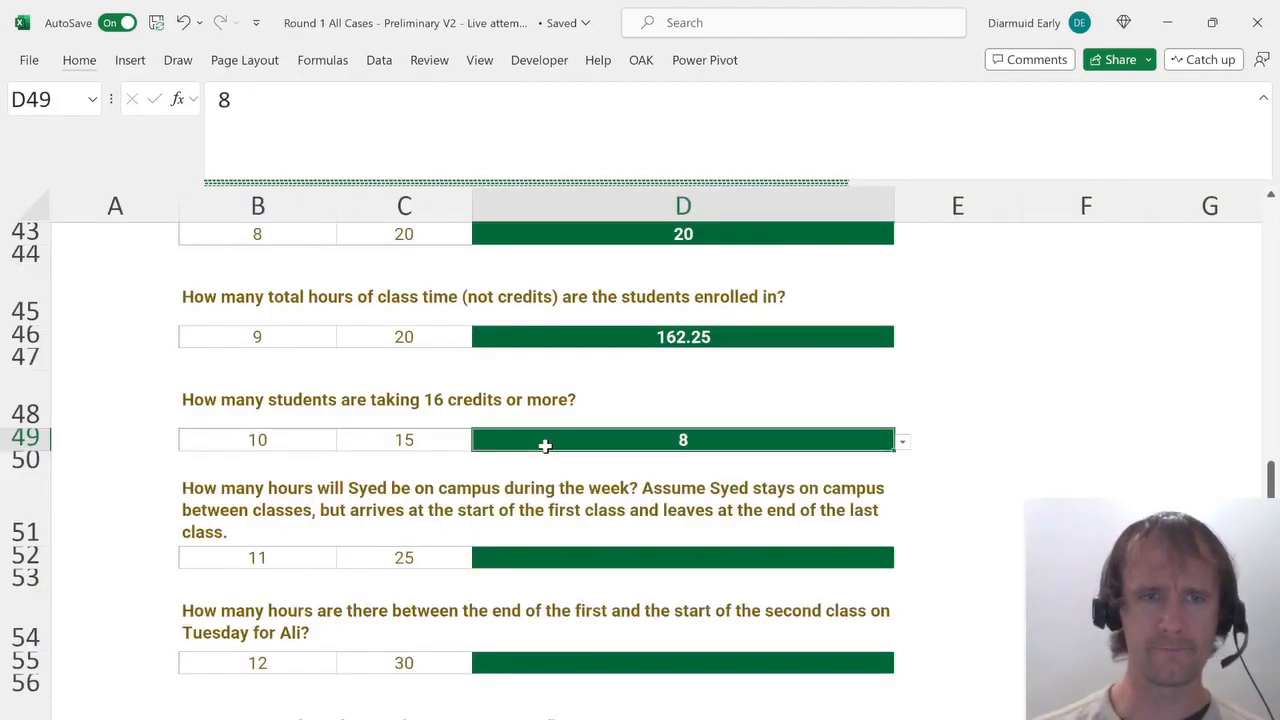
{"action": "left_click", "coordinate": [527, 552]}
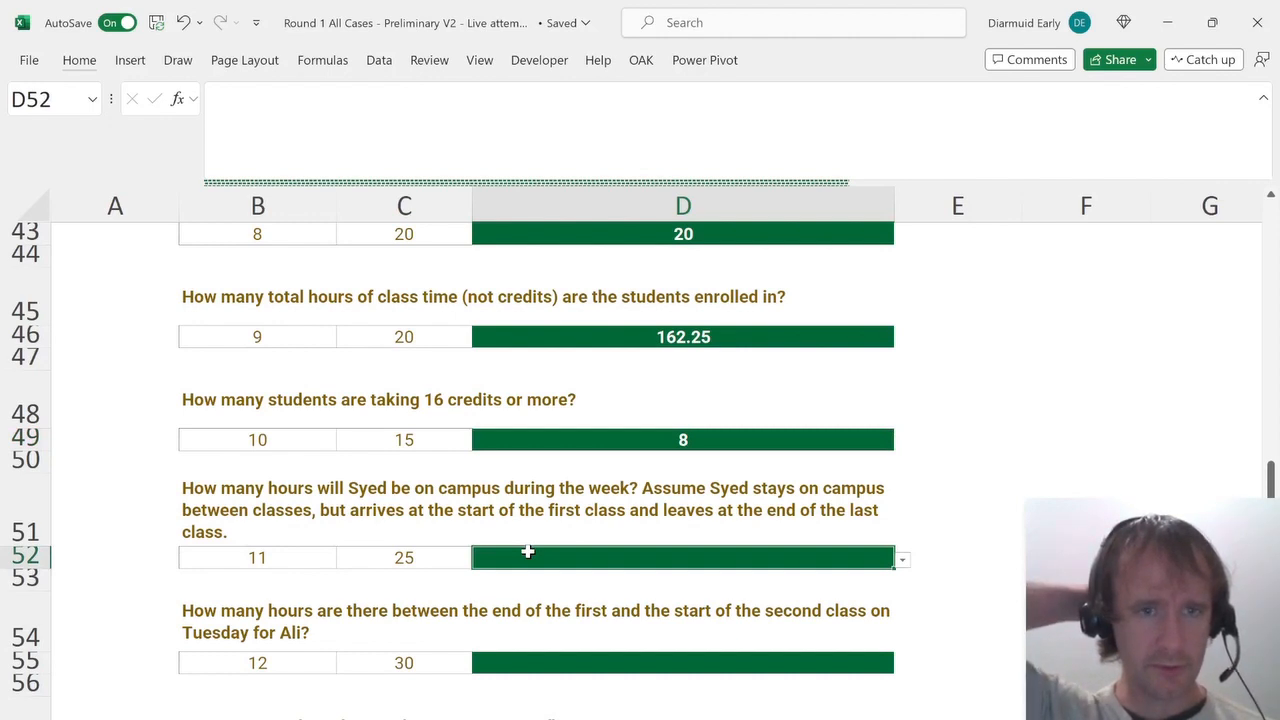
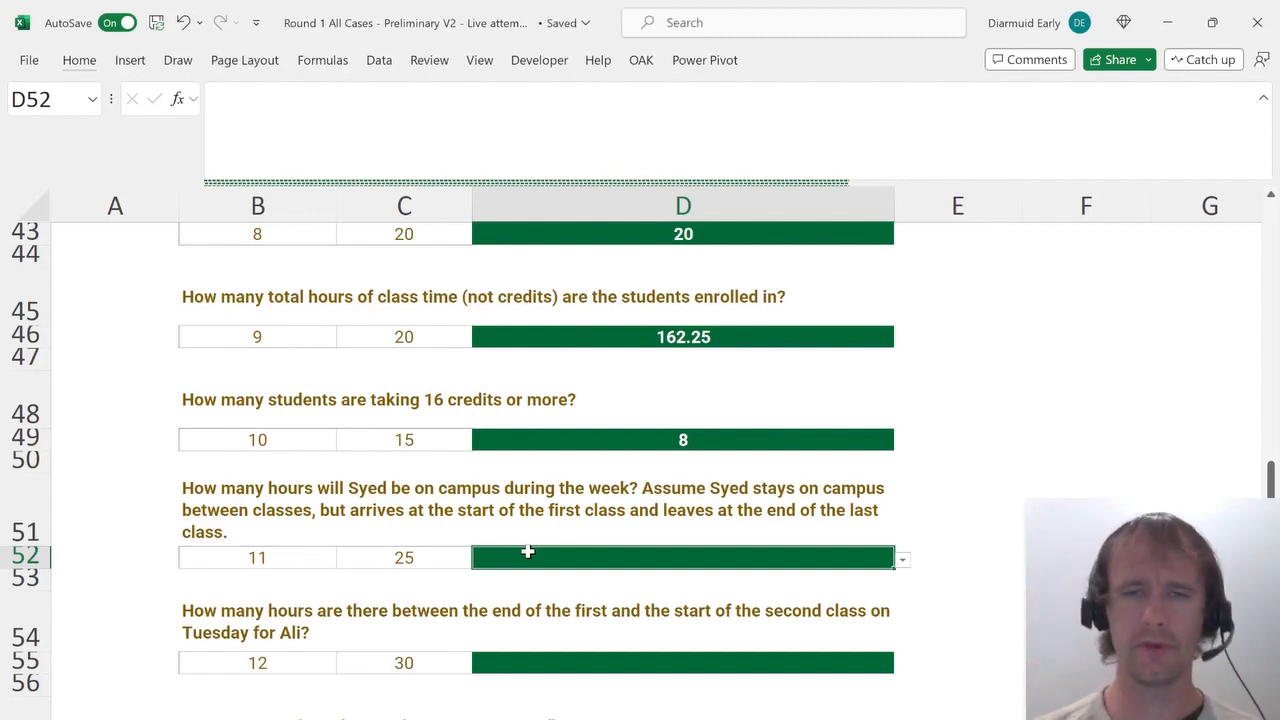
Insert two columns before Hours in the Course List and head them Start and End.
{"action": "key", "text": "ctrl+Page_Up"}
{"action": "key", "text": "ctrl+Page_Up"}
{"action": "key", "text": "ctrl+Page_Up"}
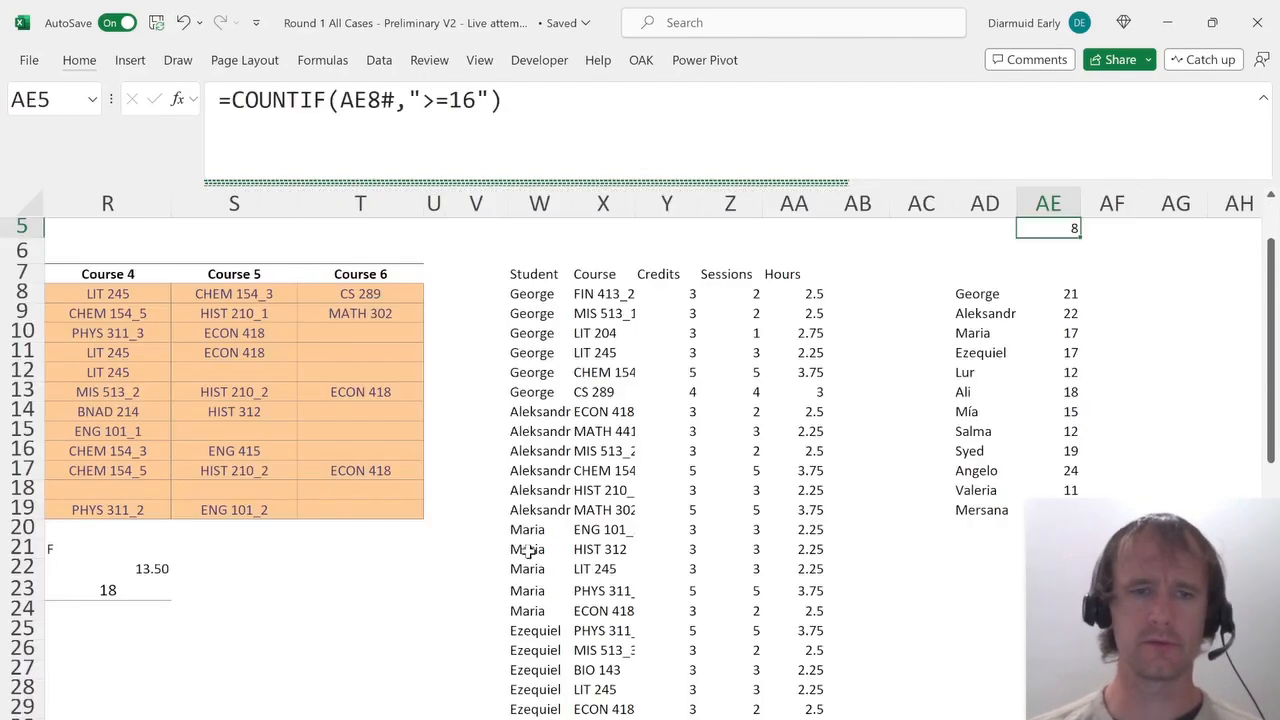
{"action": "key", "text": "ctrl+Page_Down"}
{"action": "scroll", "coordinate": [355, 374], "scroll_direction": "left", "scroll_amount": 6}
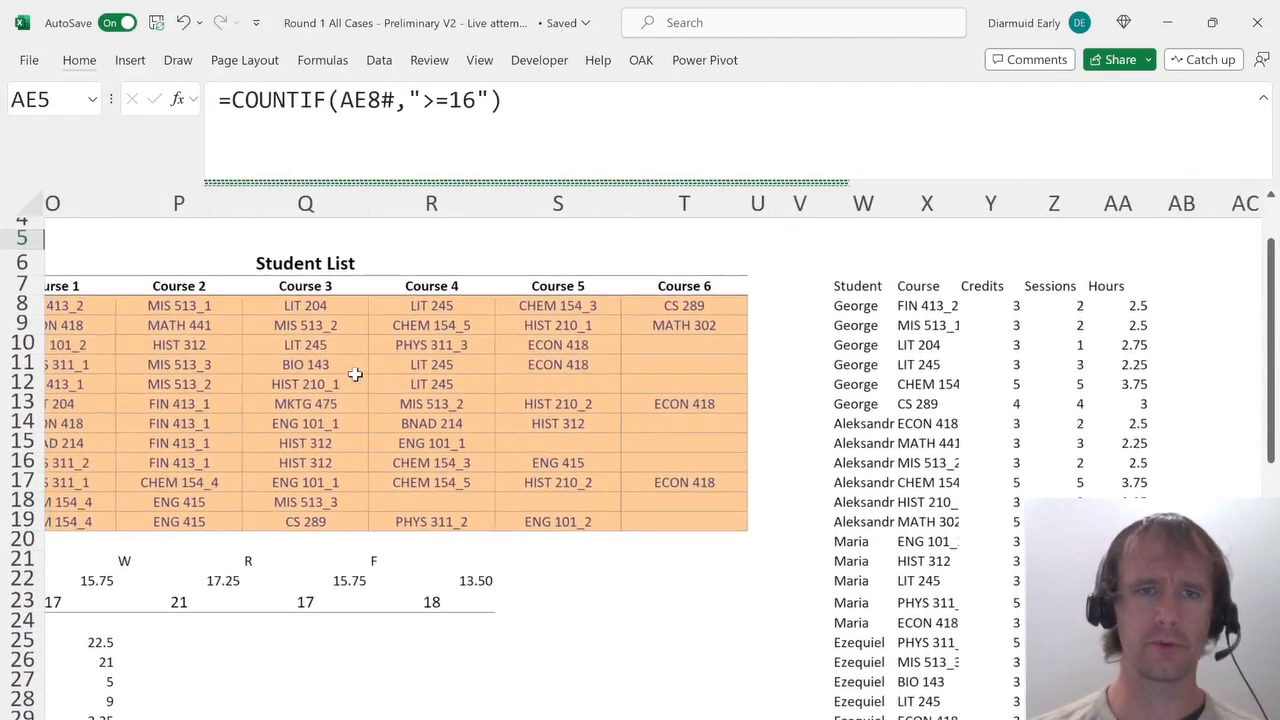
{"action": "scroll", "coordinate": [355, 374], "scroll_direction": "left", "scroll_amount": 2}
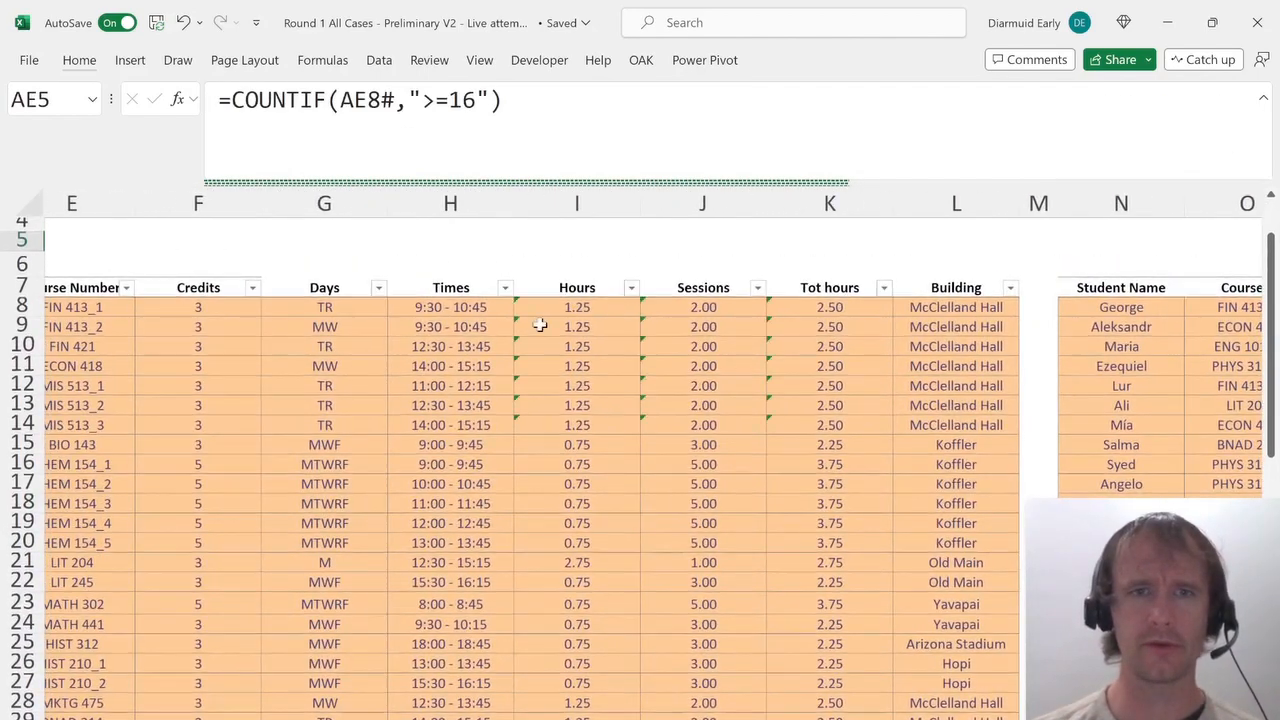
{"action": "left_click", "coordinate": [572, 324]}
{"action": "key", "text": "alt+i"}
{"action": "key", "text": "c"}
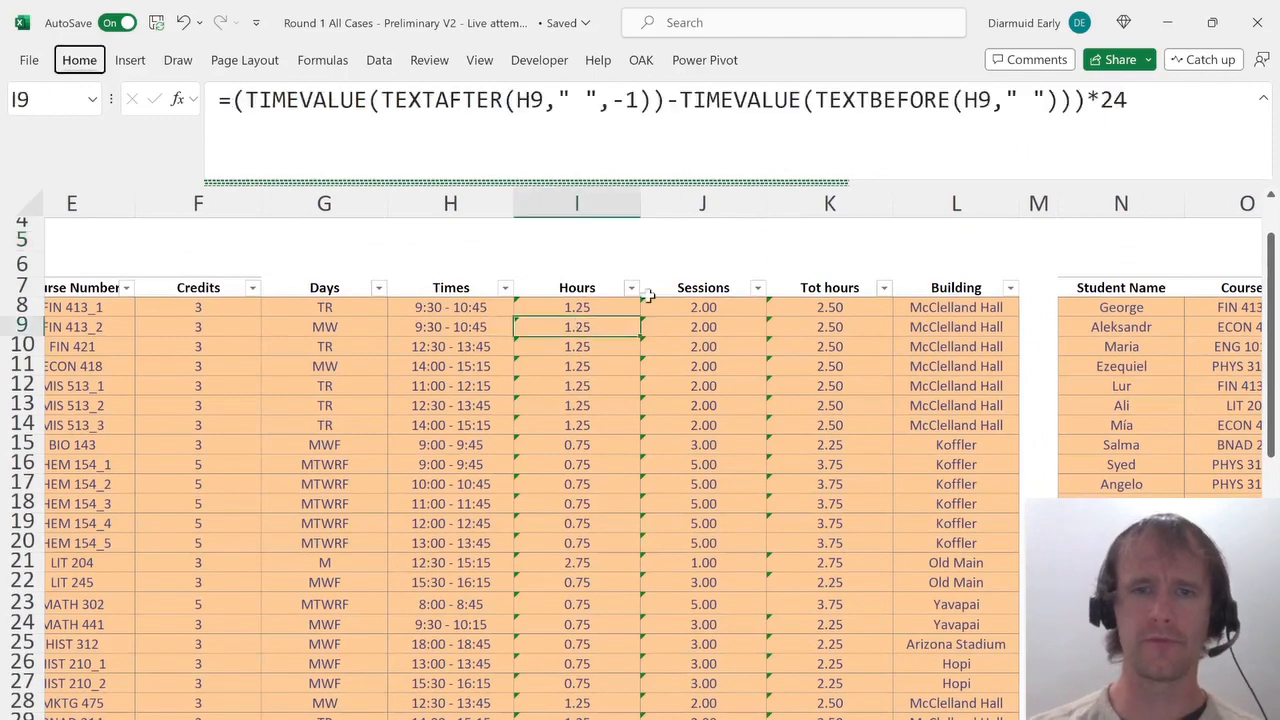
{"action": "key", "text": "alt+i"}
{"action": "key", "text": "c"}
{"action": "key", "text": "Up"}
{"action": "key", "text": "Up"}
{"action": "type", "text": "Start"}
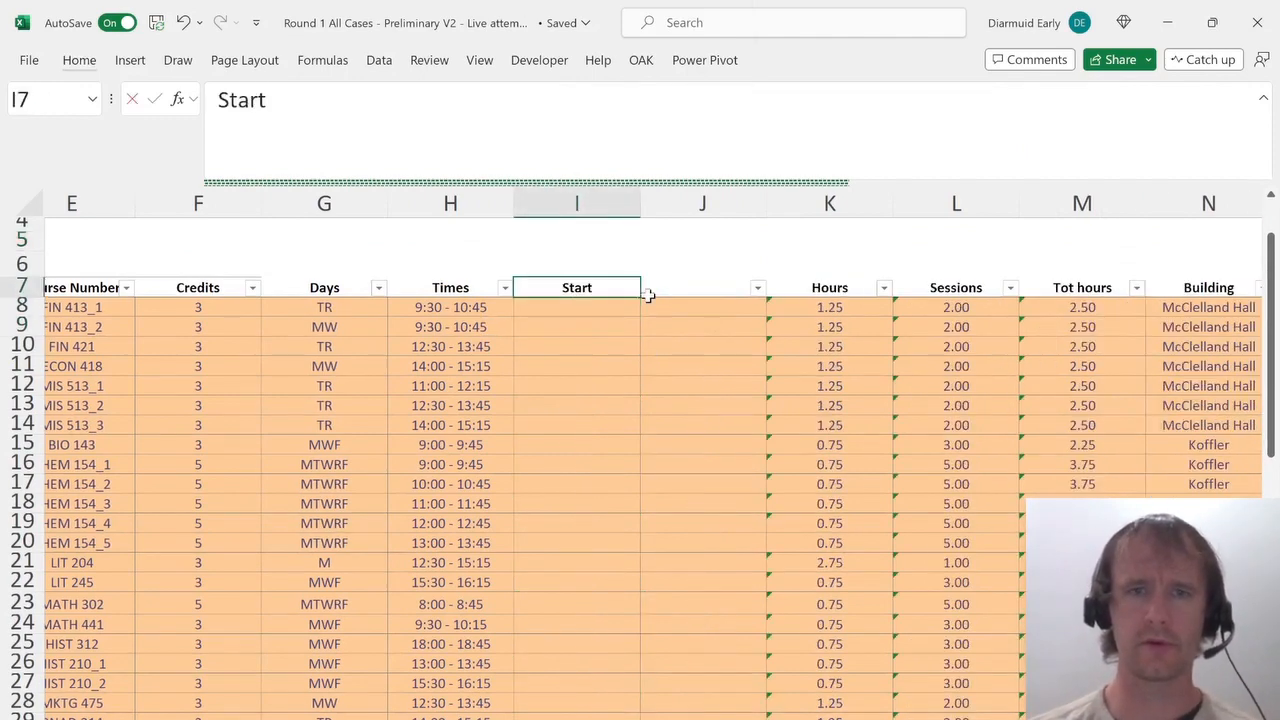
{"action": "key", "text": "Tab"}
{"action": "type", "text": "End"}
{"action": "key", "text": "Return"}
Format the Course List range as a table with a medium blue table style.
{"action": "left_click", "coordinate": [648, 293]}
{"action": "key", "text": "ctrl+Right"}
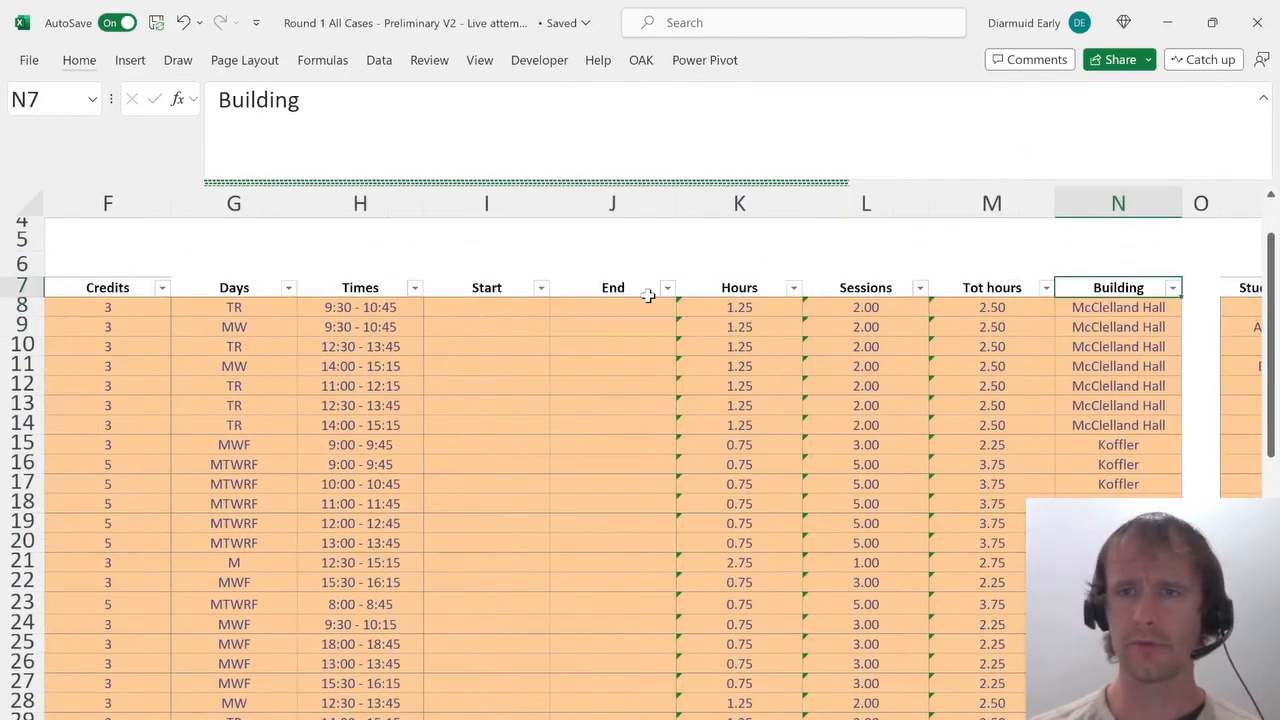
{"action": "key", "text": "ctrl+Left"}
{"action": "key", "text": "ctrl+shift+Down"}
{"action": "key", "text": "ctrl+shift+Right"}
{"action": "key", "text": "alt"}
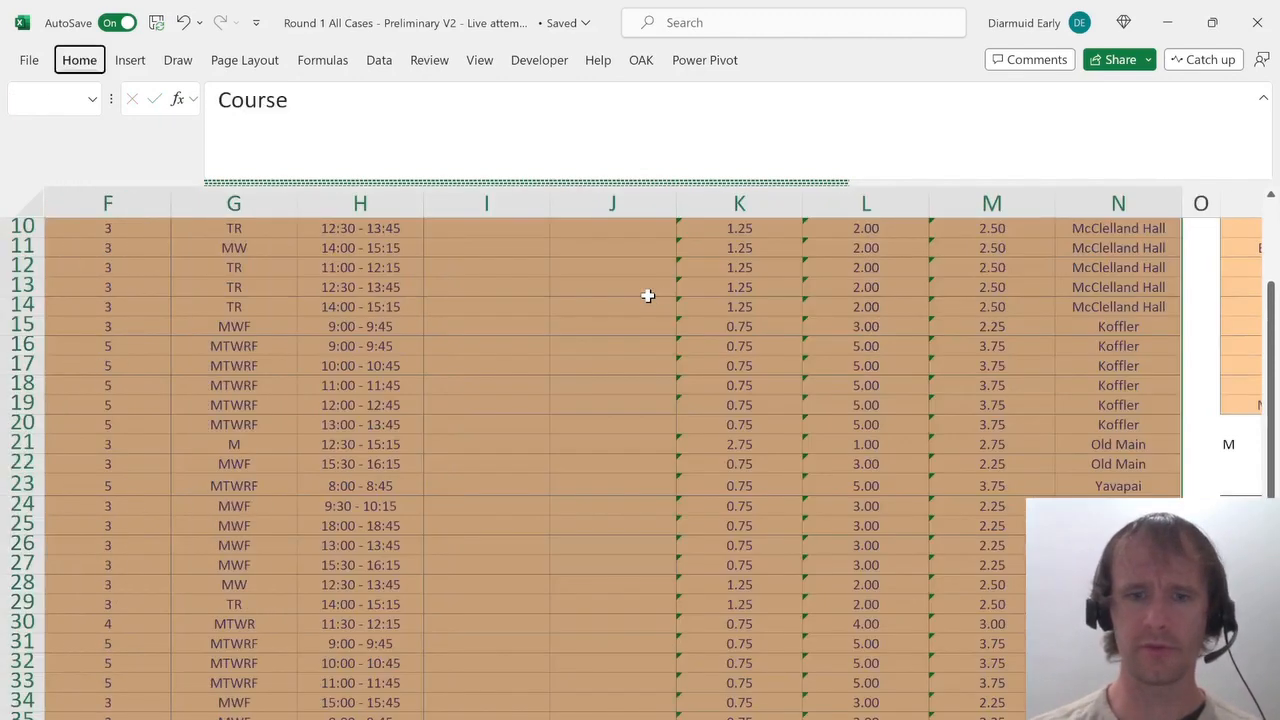
{"action": "key", "text": "h"}
{"action": "key", "text": "t"}
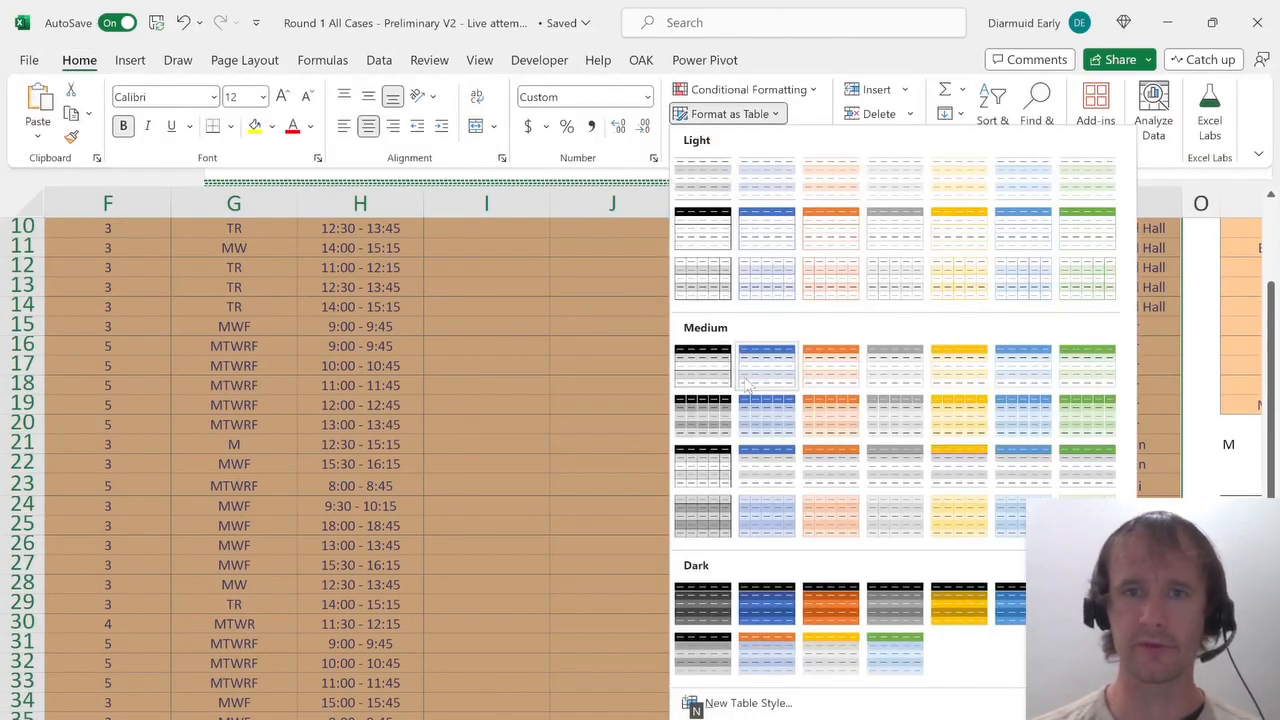
{"action": "left_click", "coordinate": [748, 373]}
{"action": "left_click", "coordinate": [388, 460]}
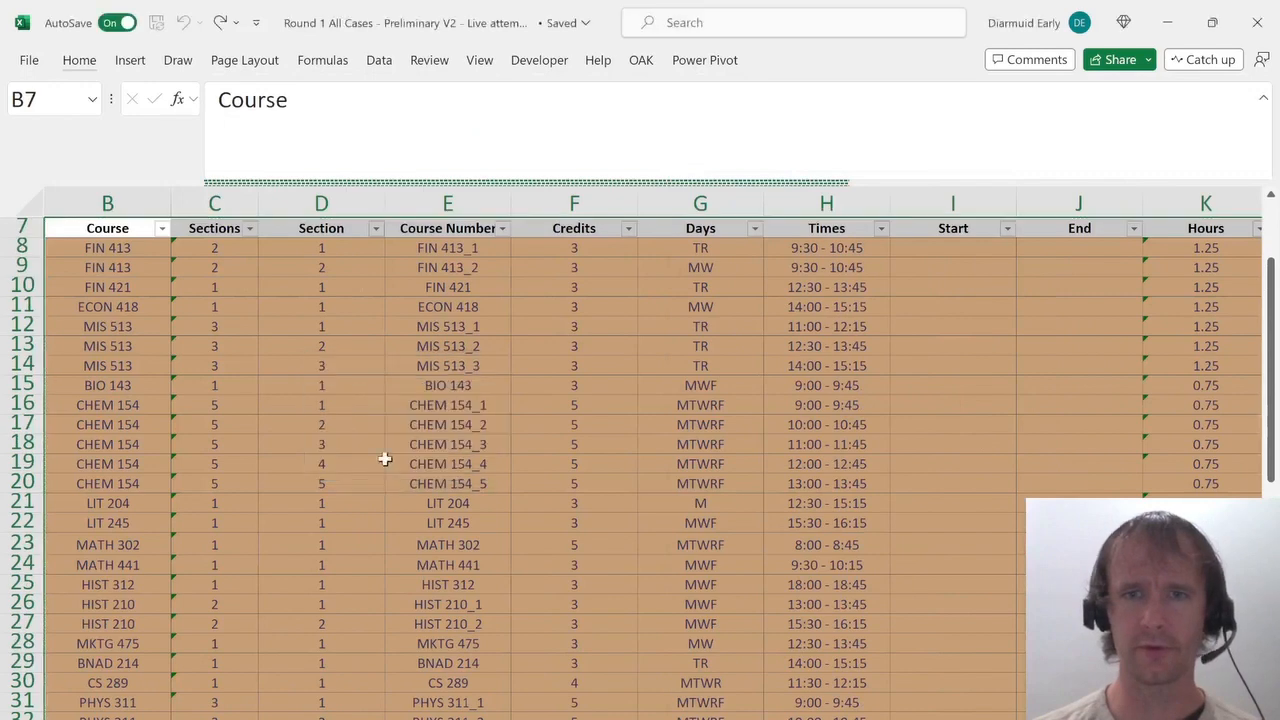
In J8, enter =TIMEVALUE(TEXTAFTER(H8," ",-1)), reused from the Hours formula, to get each course's end time.
{"action": "left_click", "coordinate": [961, 248]}
{"action": "key", "text": "Up"}
{"action": "key", "text": "Right"}
{"action": "key", "text": "Right"}
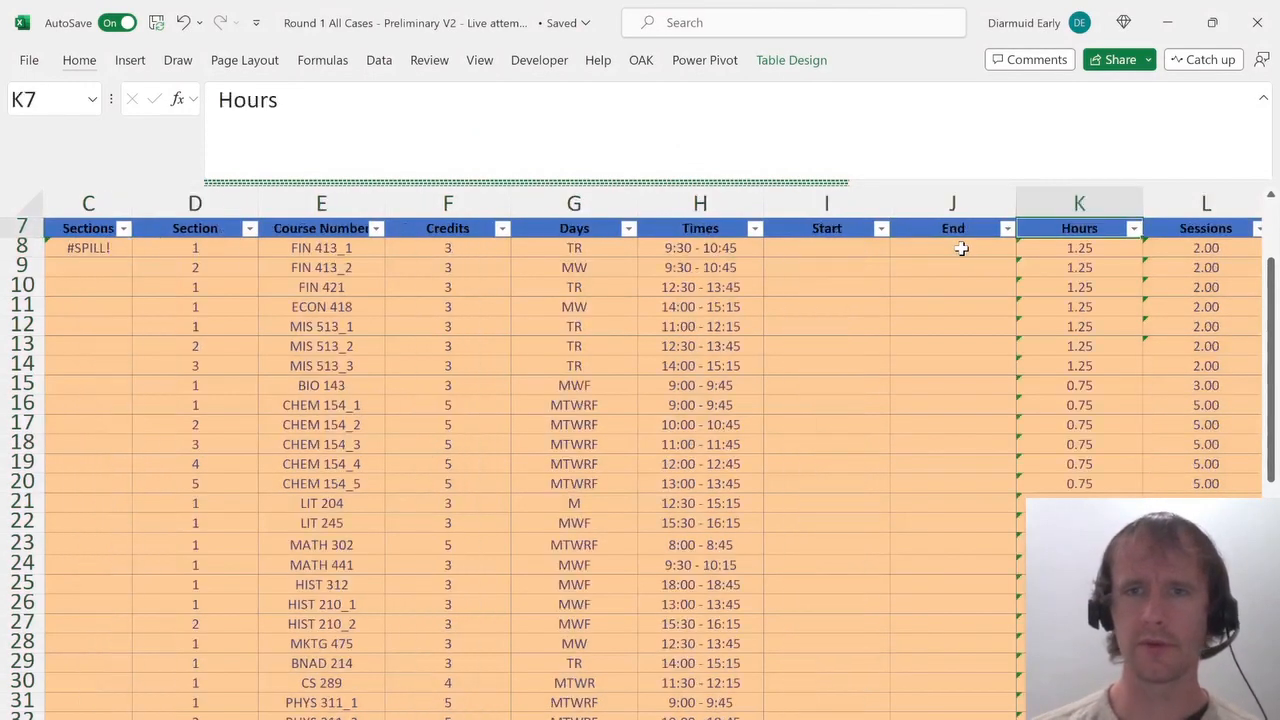
{"action": "key", "text": "Down"}
{"action": "key", "text": "Left"}
{"action": "key", "text": "Left"}
{"action": "type", "text": "="}
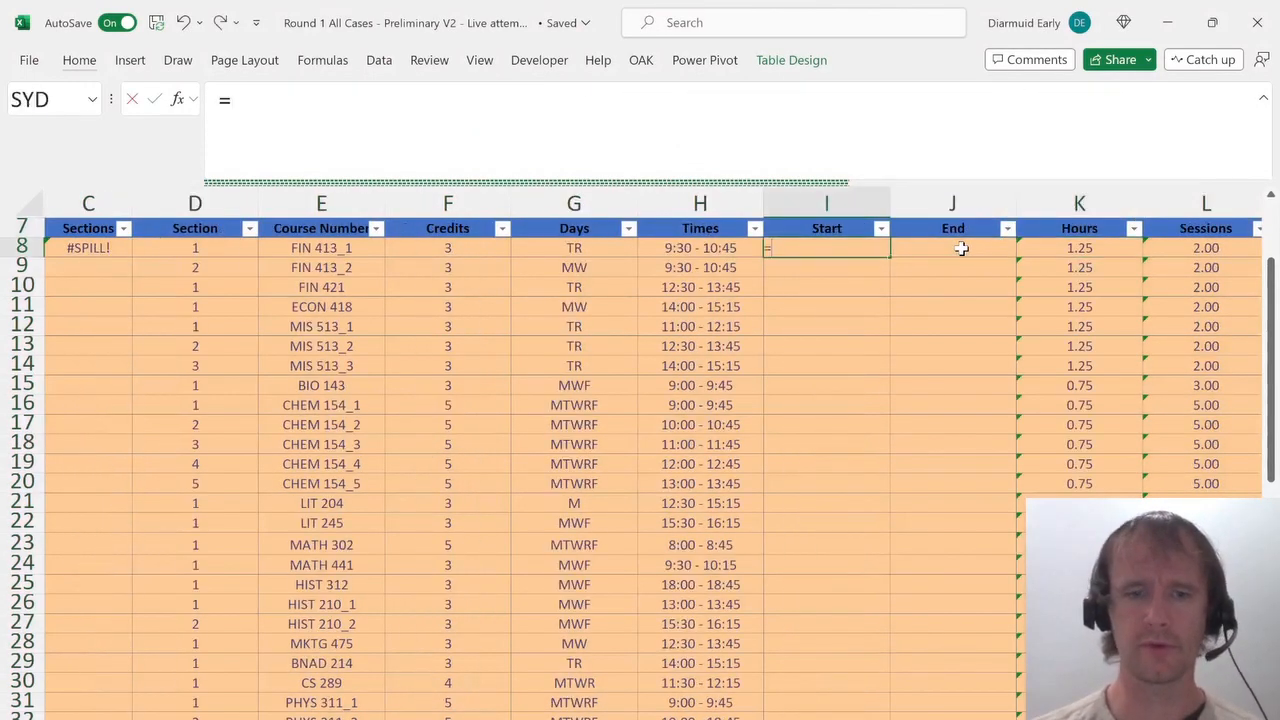
{"action": "key", "text": "Escape"}
{"action": "key", "text": "Right"}
{"action": "key", "text": "Right"}
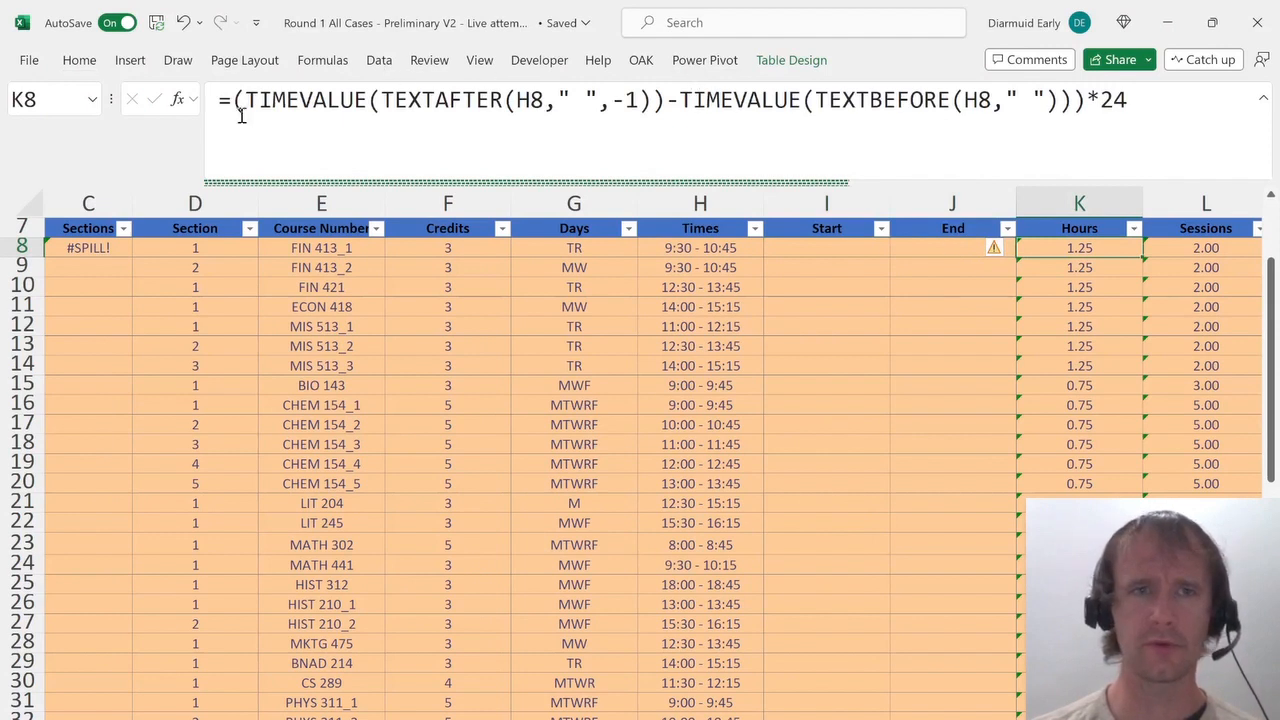
{"action": "left_click_drag", "start_coordinate": [245, 100], "coordinate": [668, 103]}
{"action": "key", "text": "ctrl+c"}
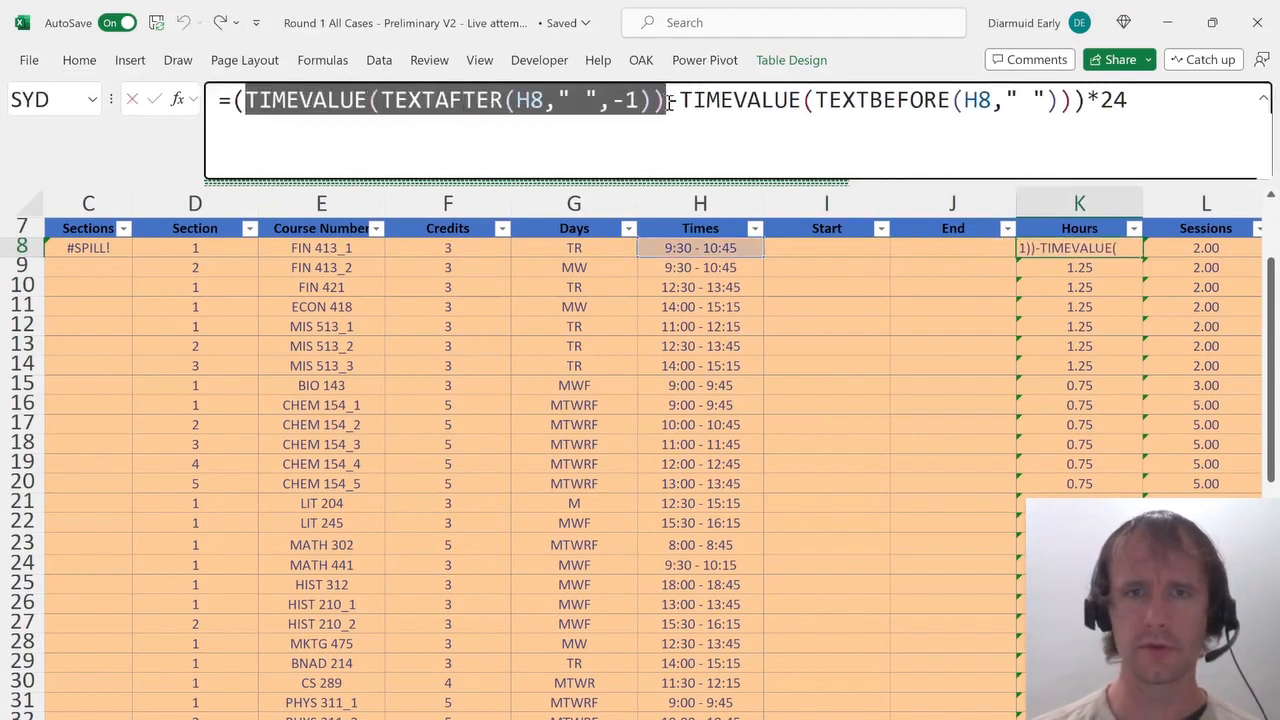
{"action": "key", "text": "Escape"}
{"action": "key", "text": "Left"}
{"action": "type", "text": "="}
{"action": "key", "text": "ctrl+v"}
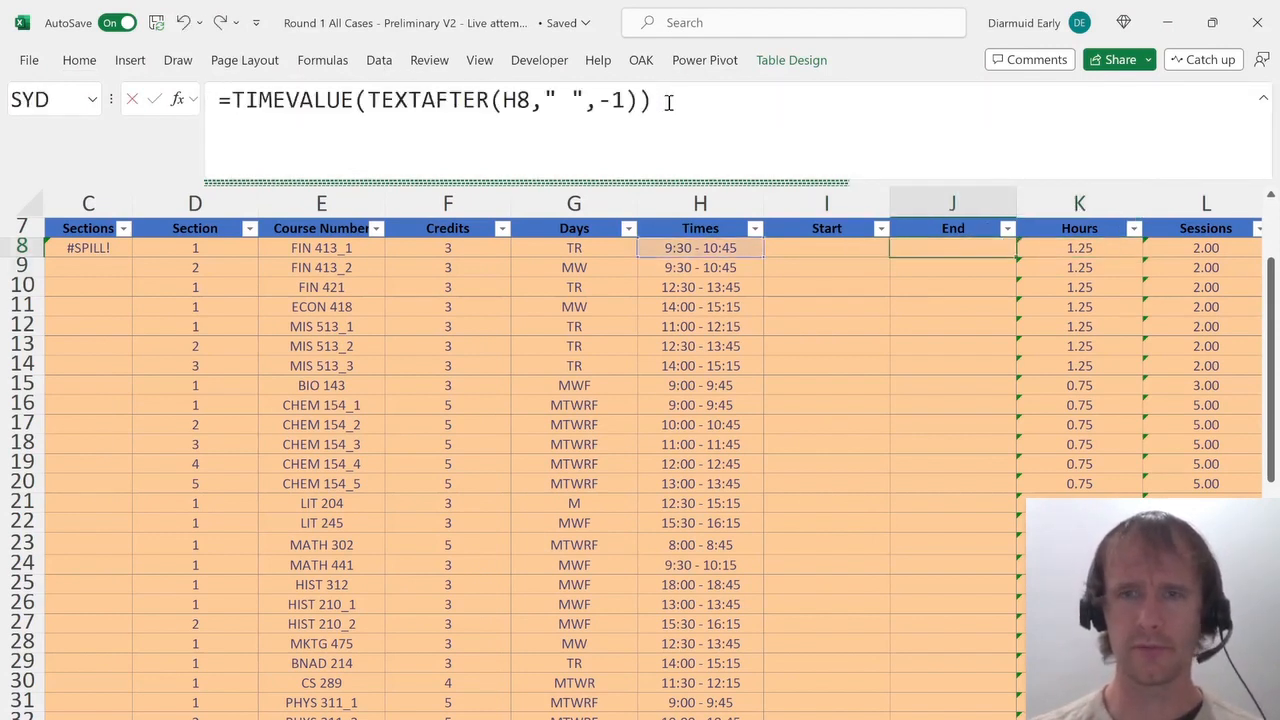
{"action": "key", "text": "ctrl+Return"}
Format the Start and End columns of the Course List as Time.
{"action": "key", "text": "ctrl+shift+Down"}
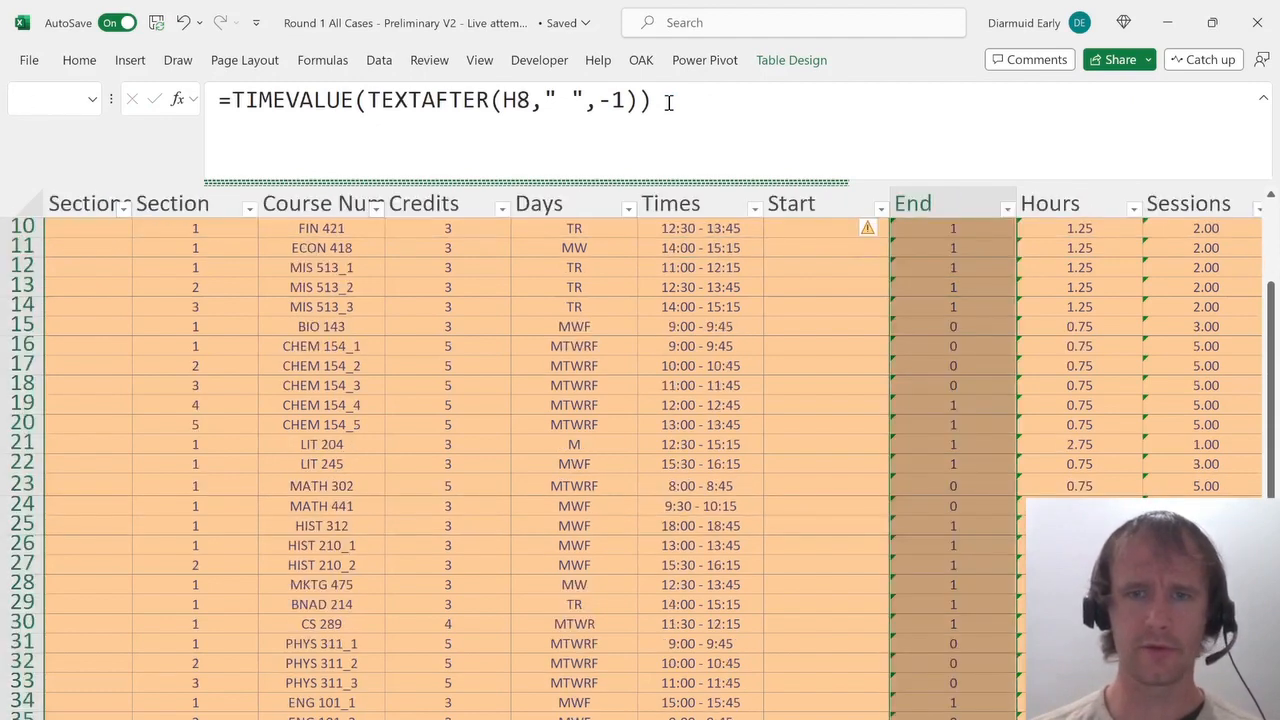
{"action": "key", "text": "shift+Left"}
{"action": "key", "text": "ctrl+1"}
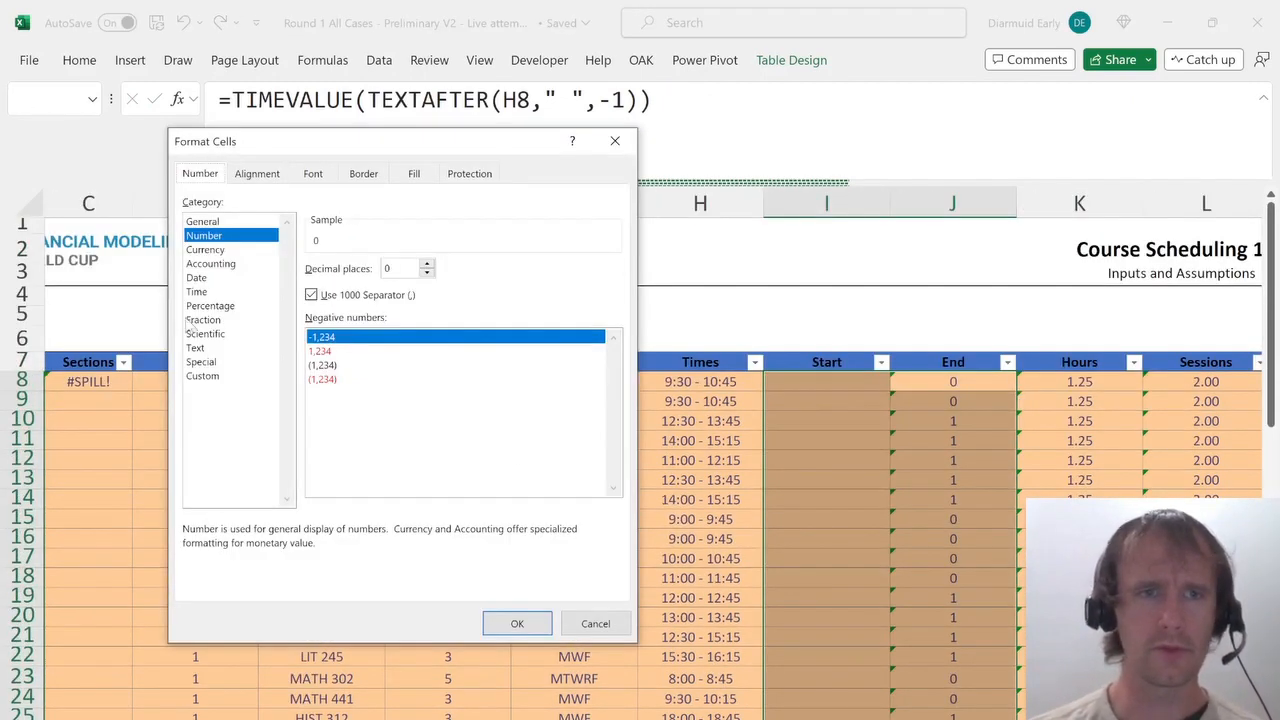
{"action": "left_click", "coordinate": [200, 291]}
{"action": "key", "text": "Return"}
In I8, enter =TIMEVALUE(TEXTBEFORE(H8," ")) to get each course's start time.
{"action": "key", "text": "Up"}
{"action": "key", "text": "Right"}
{"action": "key", "text": "Down"}
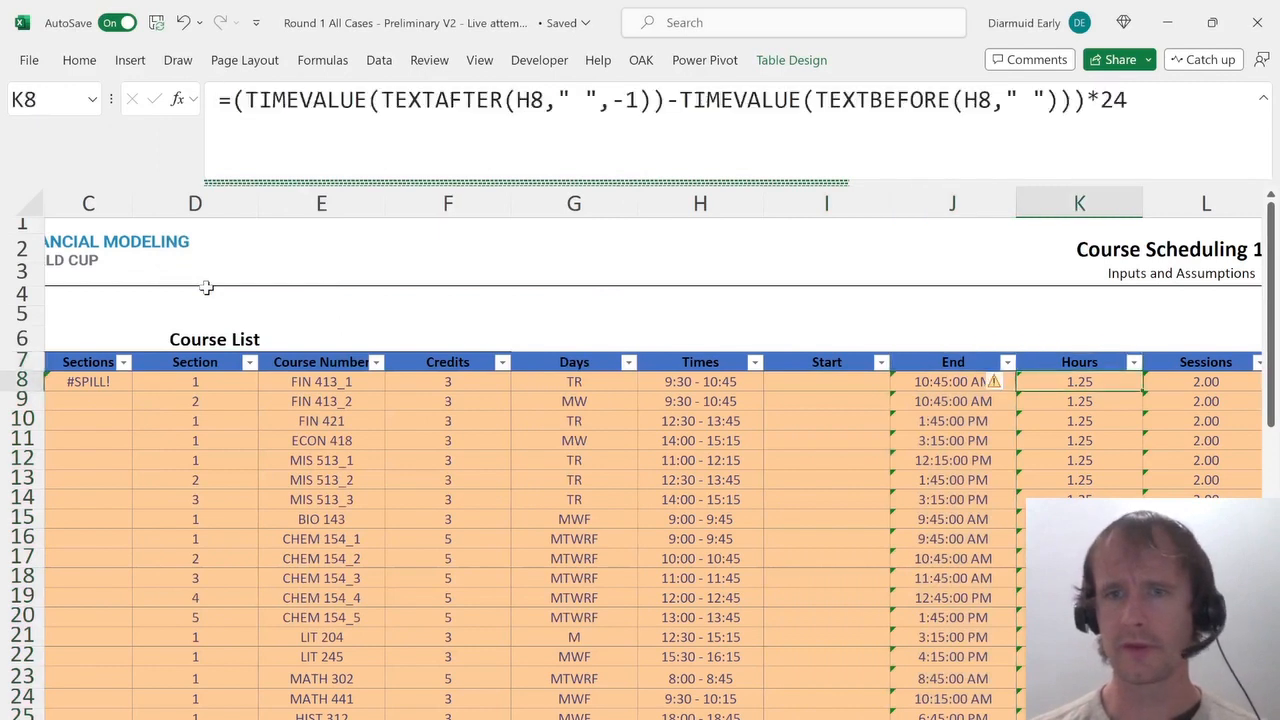
{"action": "key", "text": "Left"}
{"action": "left_click_drag", "start_coordinate": [674, 117], "coordinate": [4, 26]}
{"action": "key", "text": "ctrl+c"}
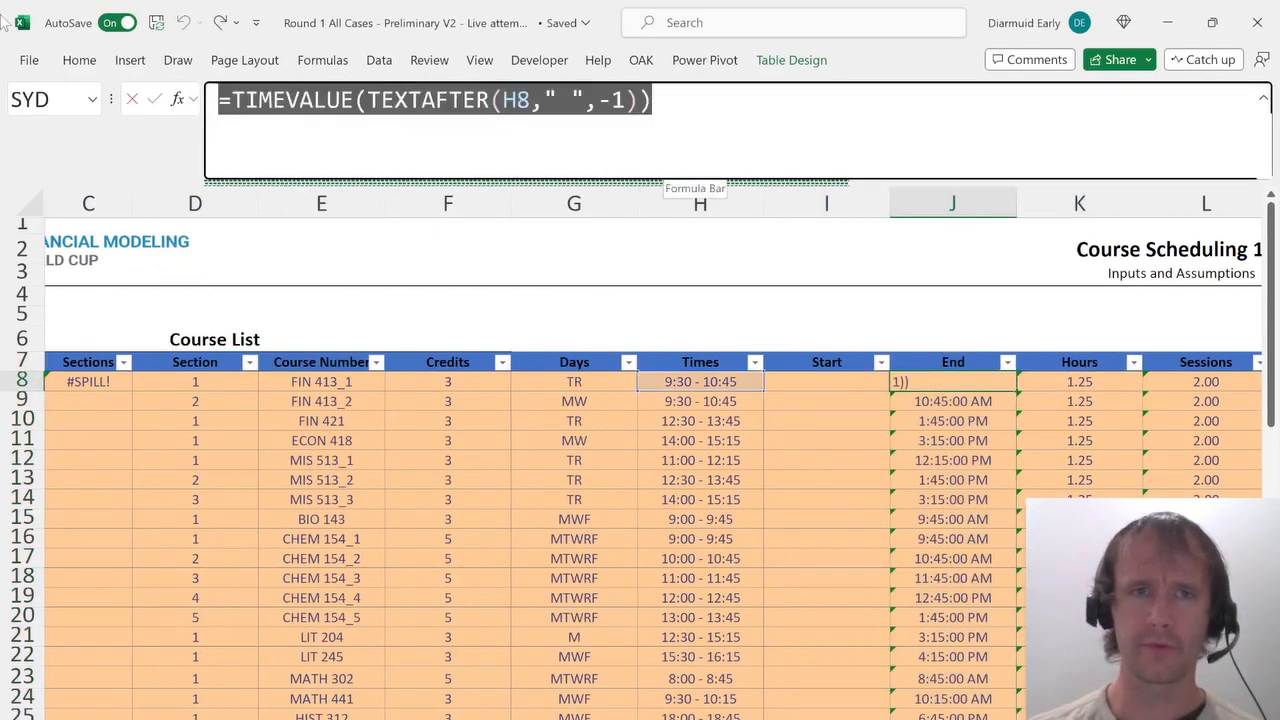
{"action": "key", "text": "Escape"}
{"action": "key", "text": "Left"}
{"action": "left_click", "coordinate": [258, 103]}
{"action": "key", "text": "ctrl+v"}
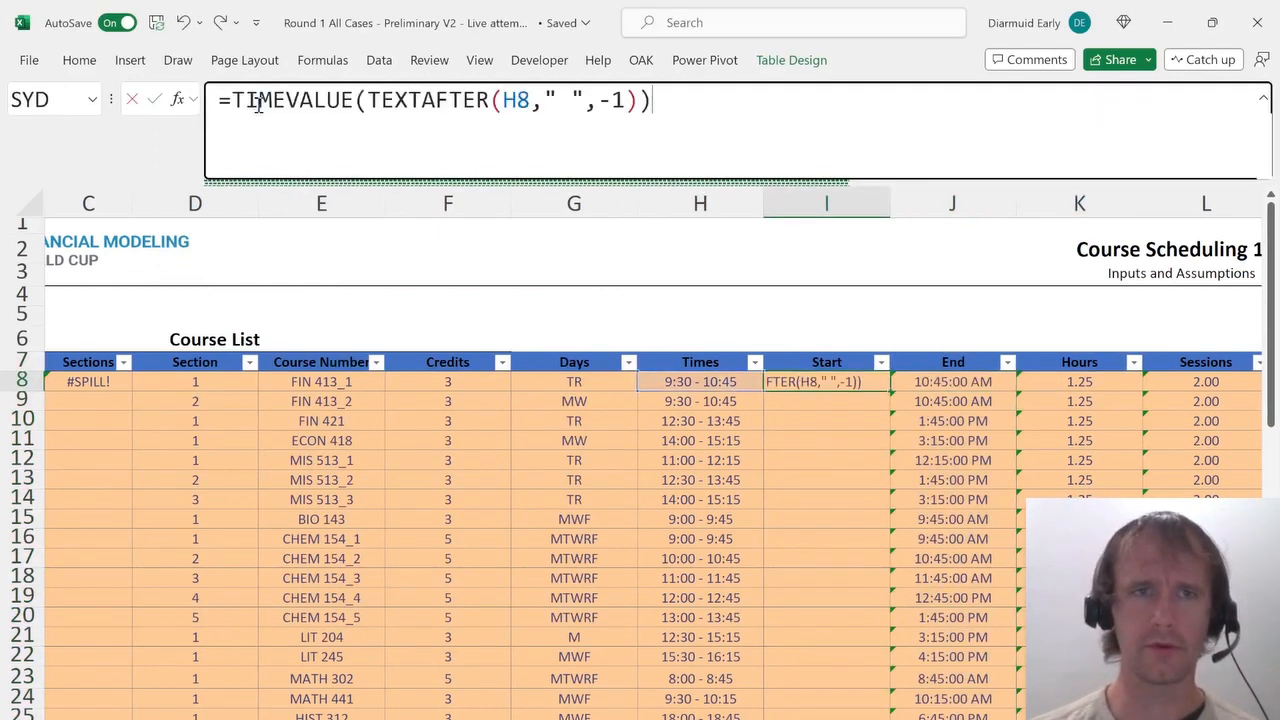
{"action": "left_click", "coordinate": [428, 104]}
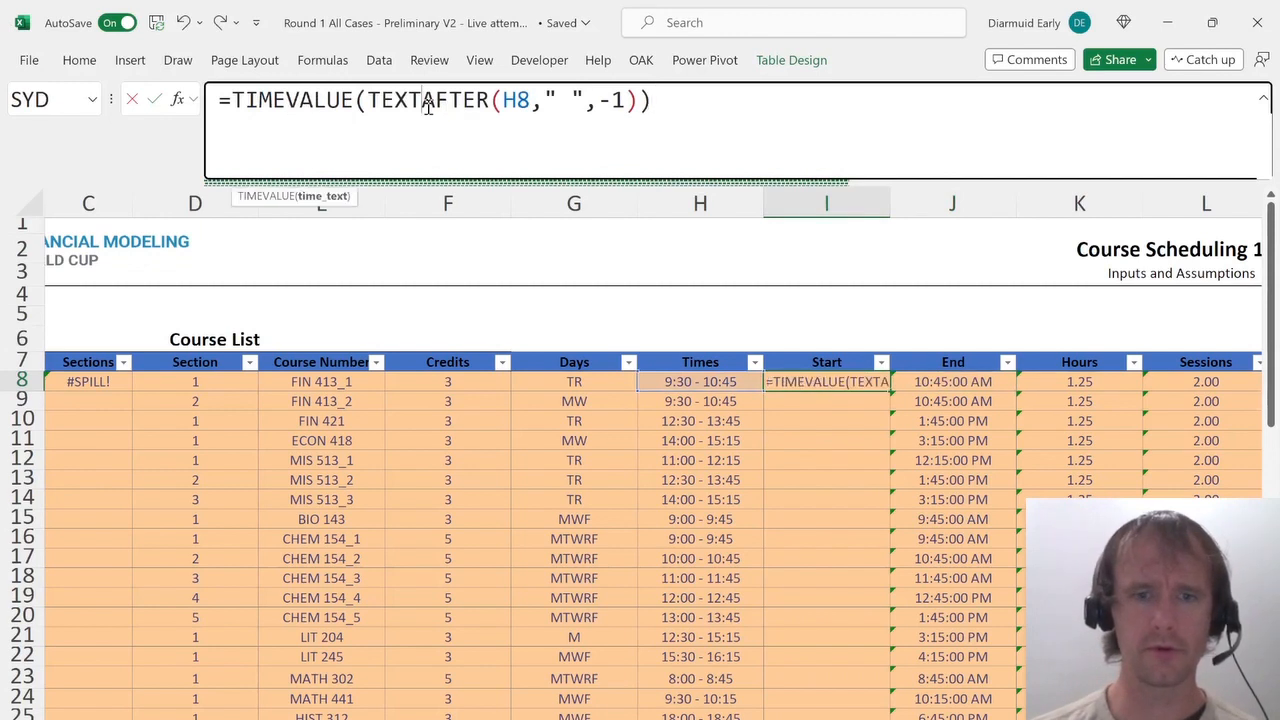
{"action": "type", "text": "BEFORE("}
{"action": "key", "text": "ctrl+shift+Right"}
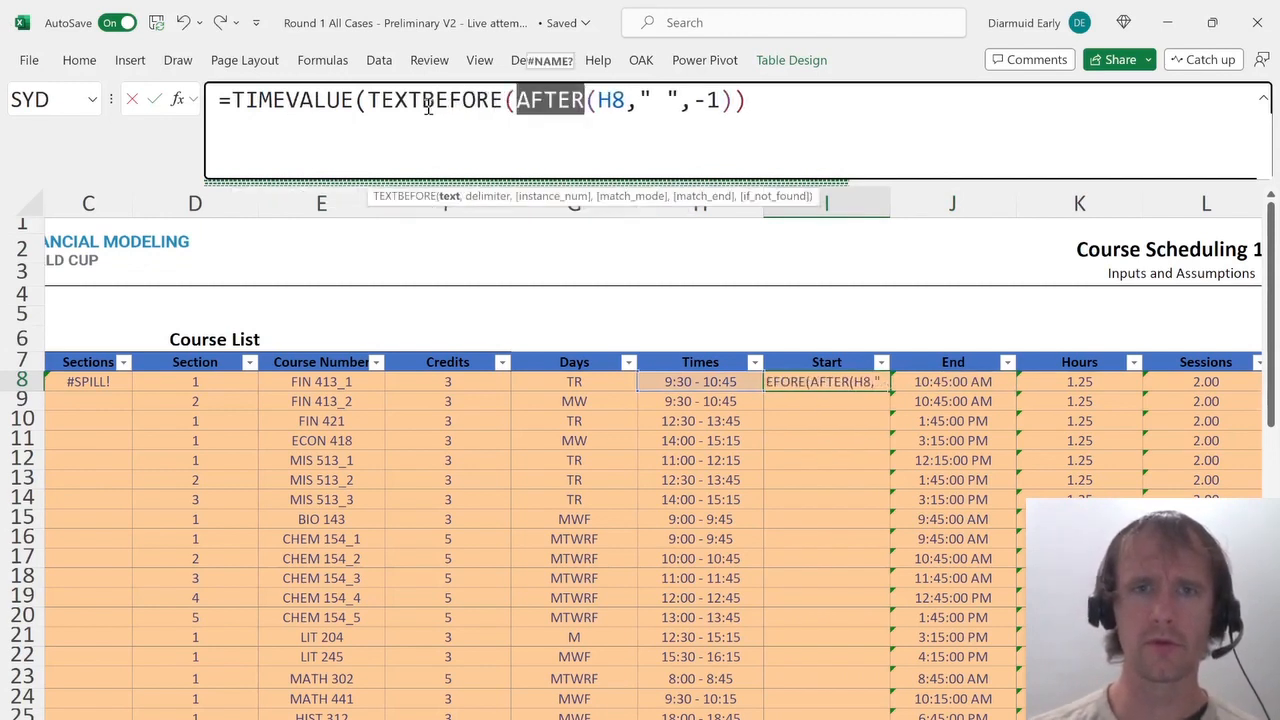
{"action": "key", "text": "Delete"}
{"action": "key", "text": "Delete"}
{"action": "key", "text": "BackSpace"}
{"action": "key", "text": "BackSpace"}
{"action": "key", "text": "BackSpace"}
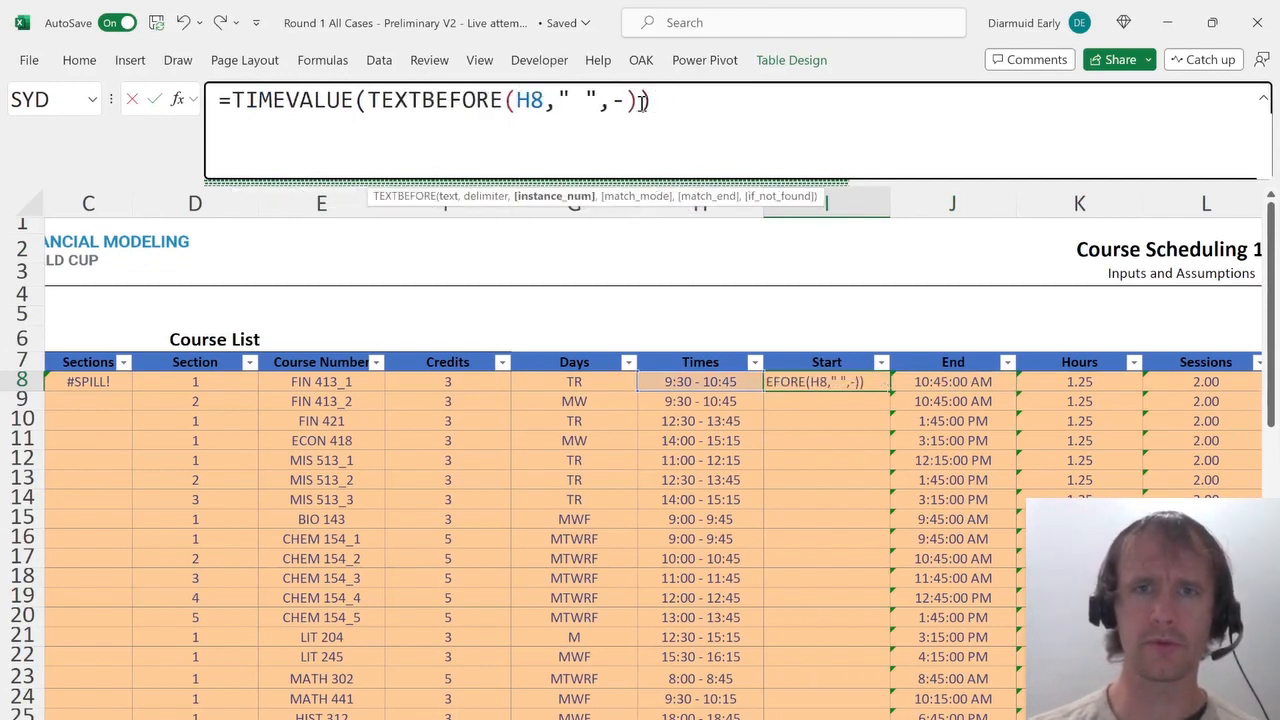
{"action": "key", "text": "Return"}
{"action": "key", "text": "Down"}
{"action": "key", "text": "Up"}
{"action": "key", "text": "Up"}
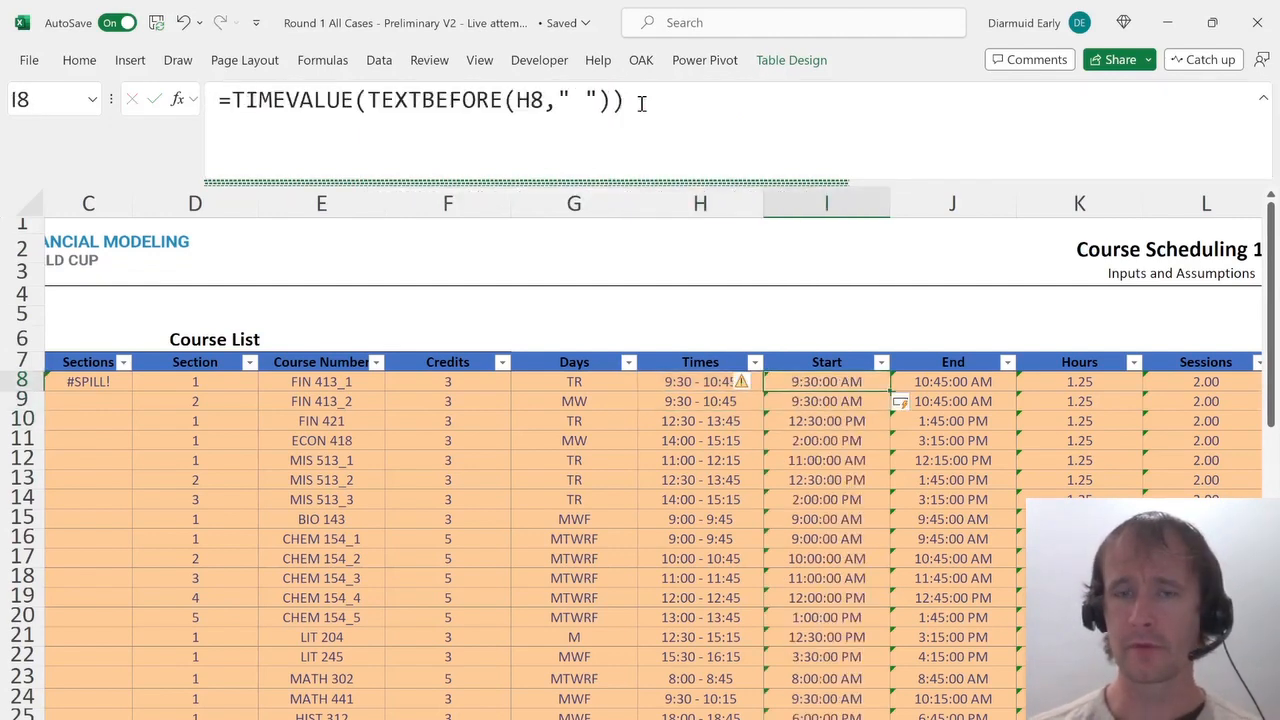
Insert a column after the Hours helper column and head helper columns AD and AE Start and End.
{"action": "key", "text": "Right"}
{"action": "key", "text": "Right"}
{"action": "key", "text": "Right"}
{"action": "key", "text": "Right"}
{"action": "key", "text": "Right"}
{"action": "key", "text": "Right"}
{"action": "key", "text": "Right"}
{"action": "key", "text": "Right"}
{"action": "key", "text": "Right"}
{"action": "key", "text": "Right"}
{"action": "key", "text": "Right"}
{"action": "key", "text": "Right"}
{"action": "key", "text": "Right"}
{"action": "key", "text": "Right"}
{"action": "key", "text": "Right"}
{"action": "key", "text": "Right"}
{"action": "key", "text": "Right"}
{"action": "key", "text": "Right"}
{"action": "key", "text": "Right"}
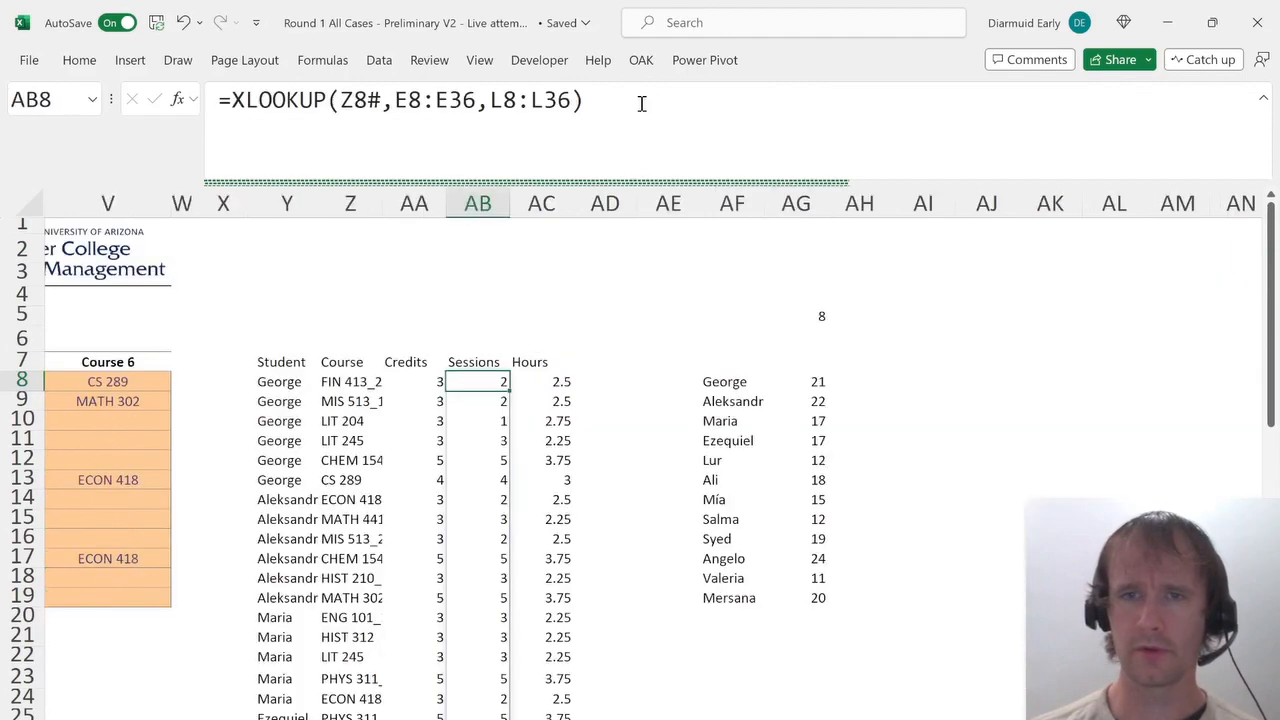
{"action": "key", "text": "Up"}
{"action": "key", "text": "Right"}
{"action": "key", "text": "Right"}
{"action": "key", "text": "Down"}
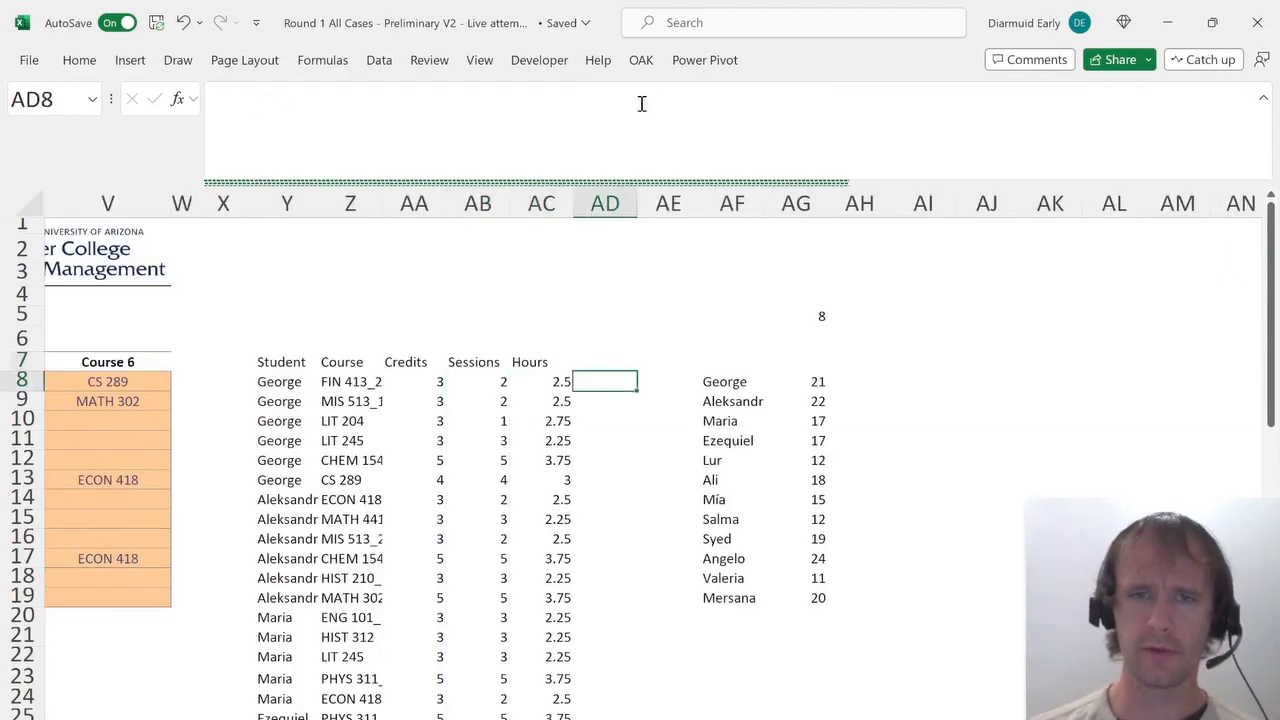
{"action": "key", "text": "alt+h"}
{"action": "key", "text": "i"}
{"action": "key", "text": "c"}
{"action": "key", "text": "Up"}
{"action": "type", "text": "Start"}
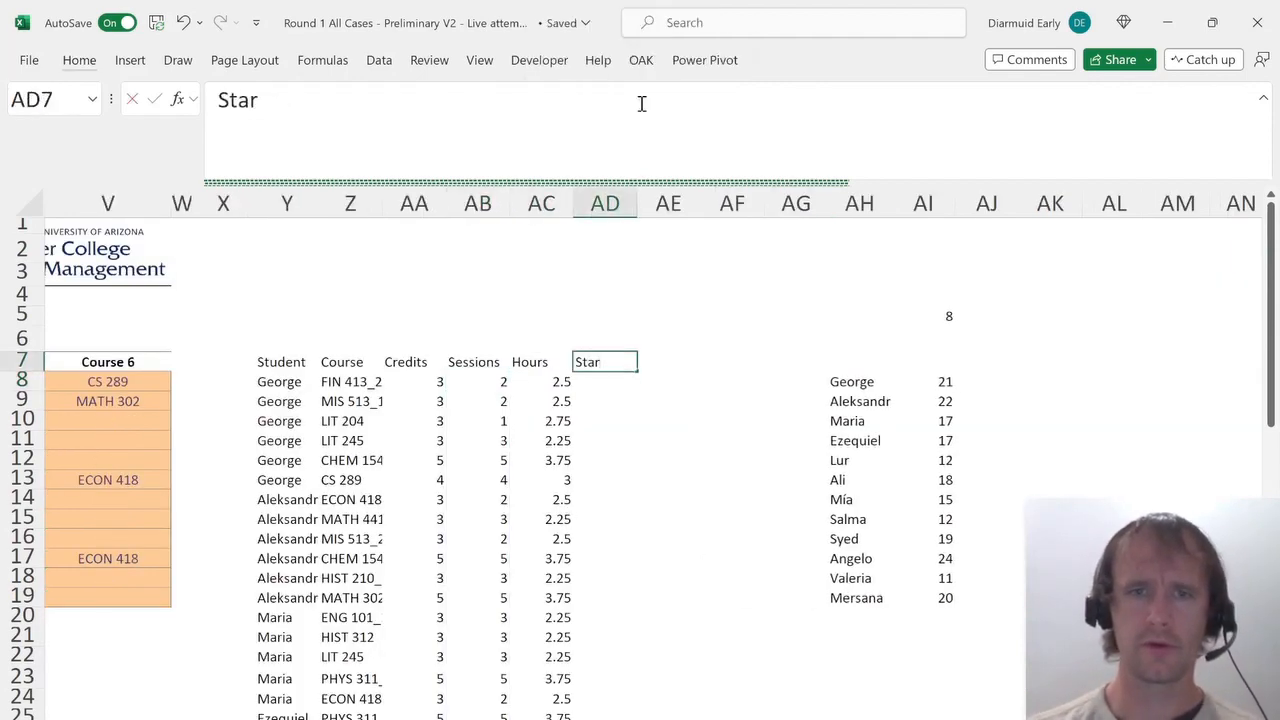
{"action": "key", "text": "Tab"}
{"action": "type", "text": "End"}
{"action": "key", "text": "Return"}
{"action": "key", "text": "Left"}
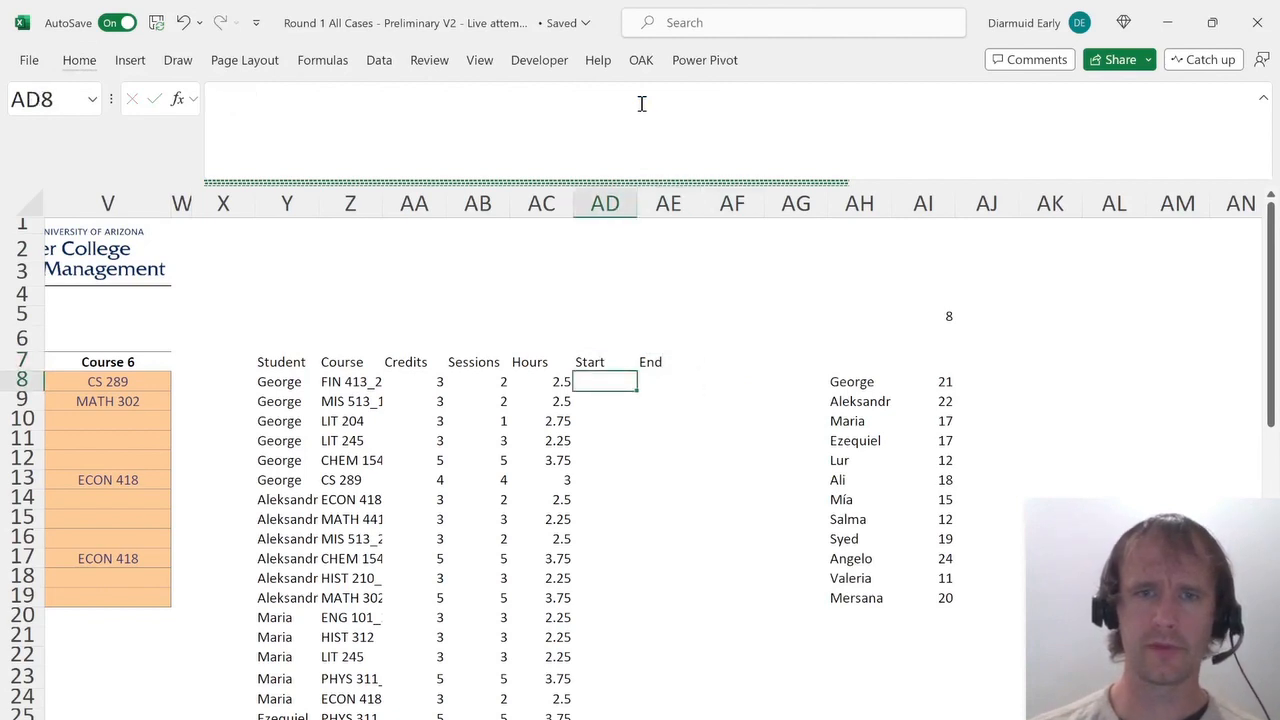
{"action": "type", "text": "=xl"}
{"action": "key", "text": "Tab"}
{"action": "key", "text": "Left"}
{"action": "key", "text": "Left"}
{"action": "key", "text": "Left"}
{"action": "key", "text": "Left"}
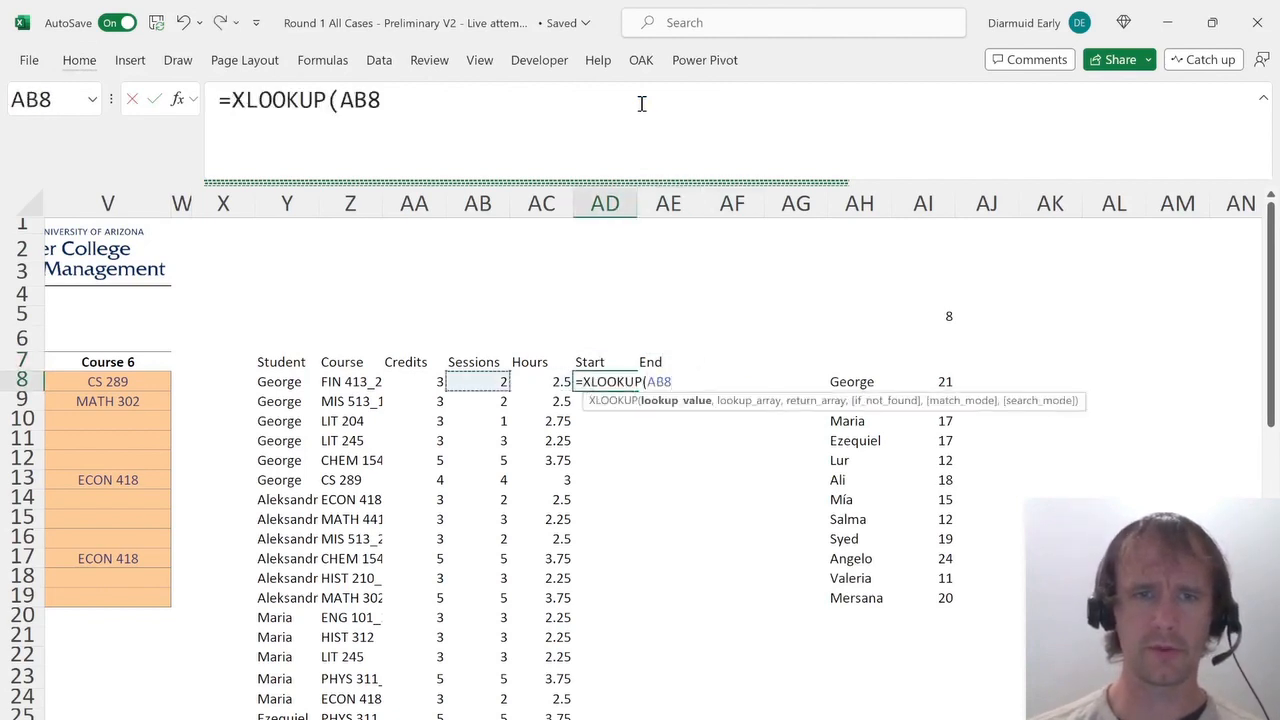
{"action": "key", "text": "ctrl+shift+Down"}
{"action": "type", "text": ","}
{"action": "key", "text": "Escape"}
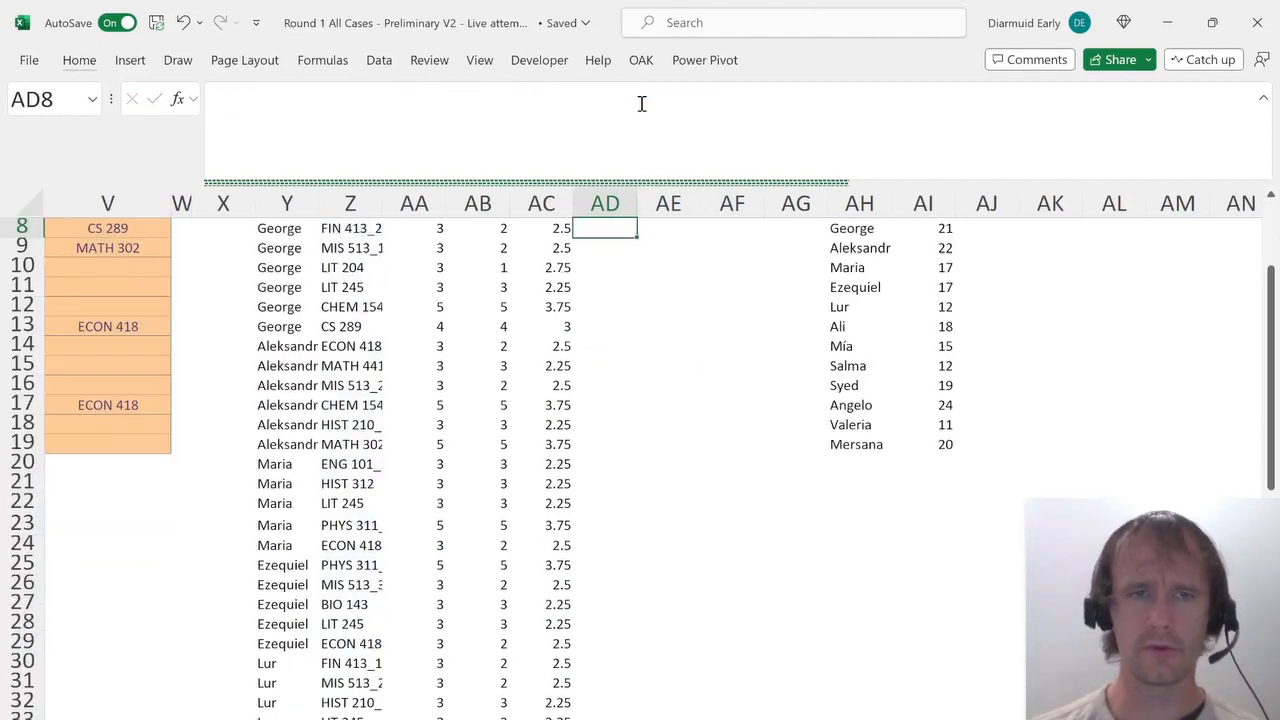
Try to rename the Course List table.
{"action": "key", "text": "ctrl+Left"}
{"action": "key", "text": "ctrl+Left"}
{"action": "key", "text": "ctrl+Left"}
{"action": "key", "text": "ctrl+Left"}
{"action": "key", "text": "ctrl+Left"}
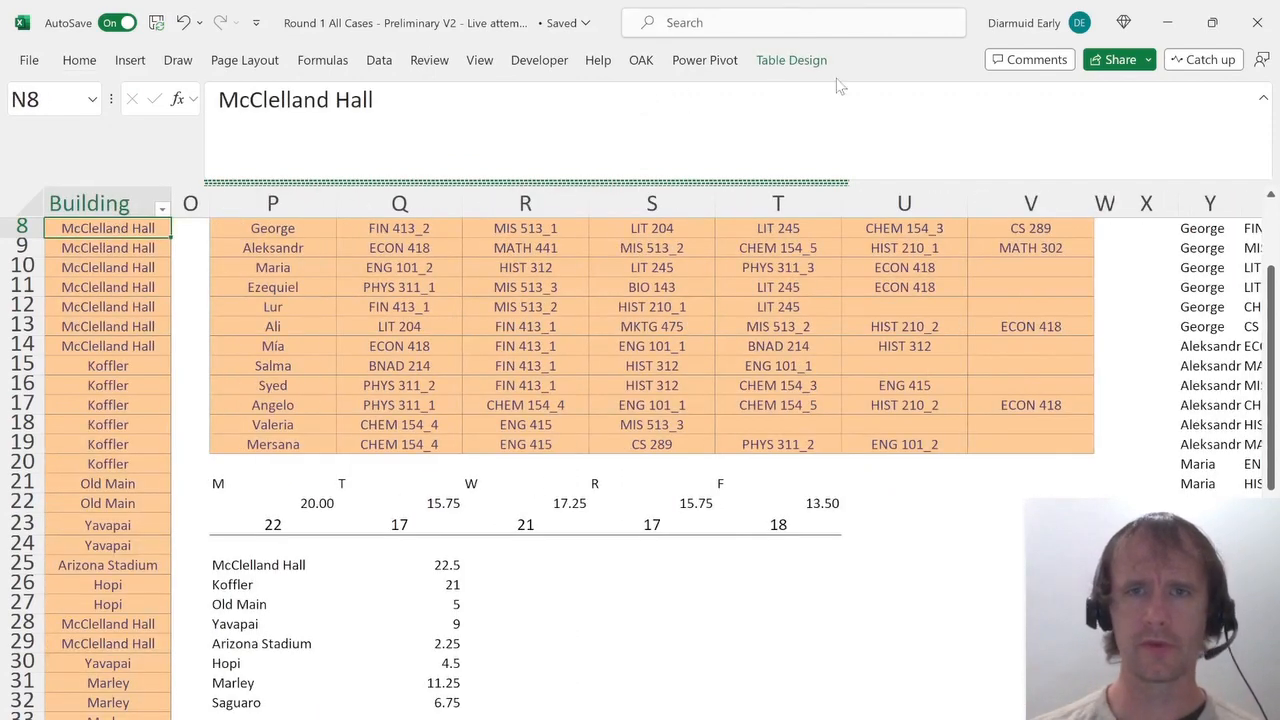
{"action": "left_click", "coordinate": [795, 62]}
{"action": "left_click", "coordinate": [59, 116]}
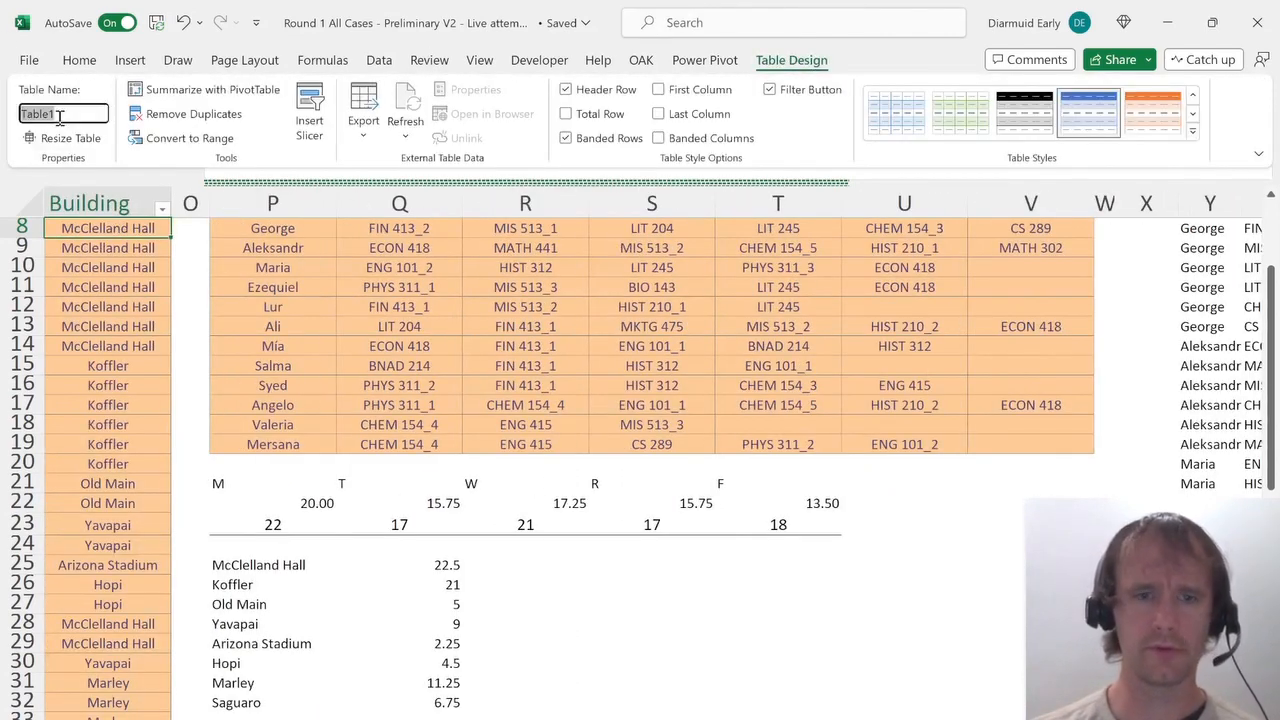
{"action": "key", "text": "BackSpace"}
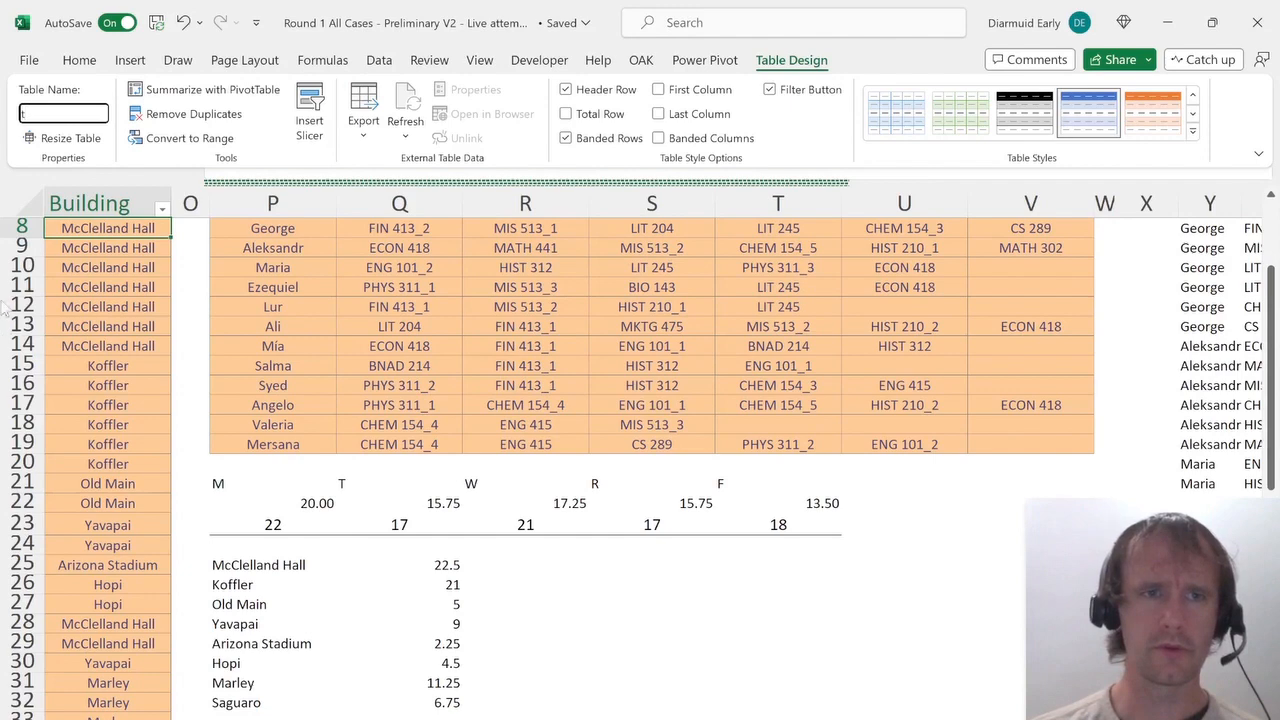
{"action": "left_click", "coordinate": [194, 320]}
{"action": "left_click", "coordinate": [121, 306]}
{"action": "key", "text": "ctrl+Left"}
{"action": "key", "text": "ctrl+Up"}
{"action": "key", "text": "Right"}
{"action": "key", "text": "Down"}
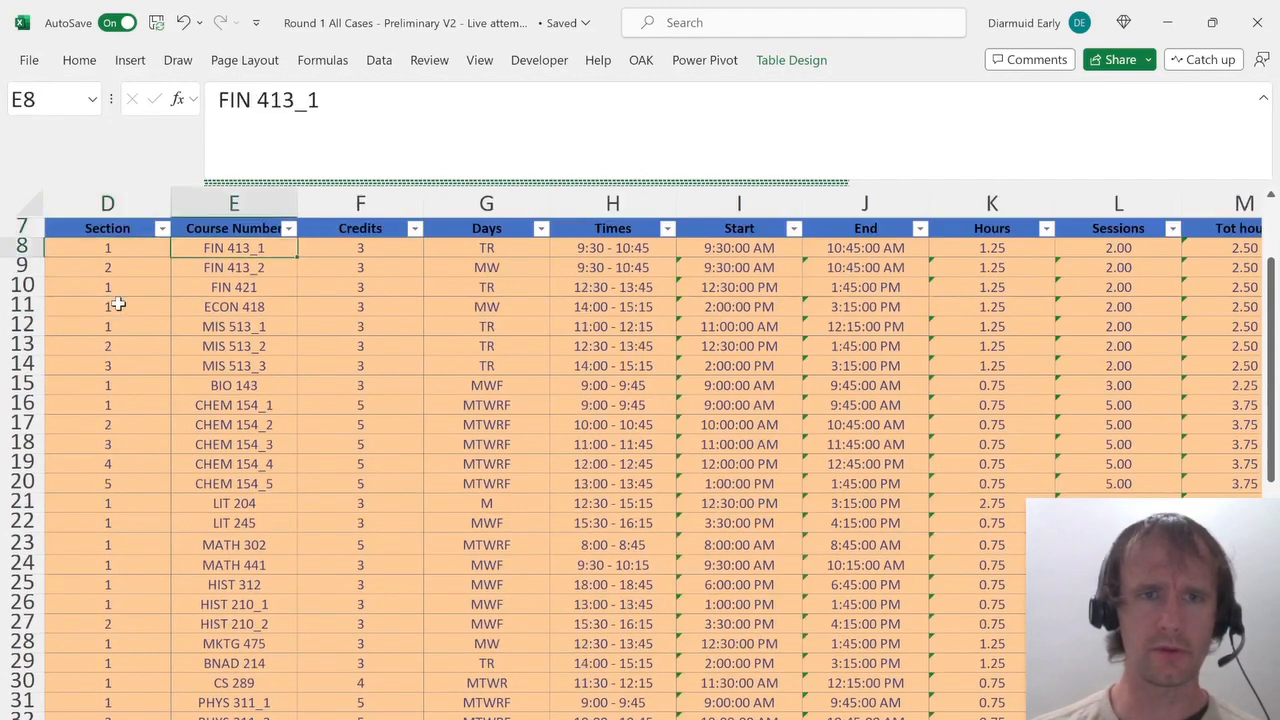
{"action": "key", "text": "Right"}
{"action": "key", "text": "Left"}
{"action": "key", "text": "Up"}
{"action": "key", "text": "ctrl+Right"}
{"action": "key", "text": "ctrl+Right"}
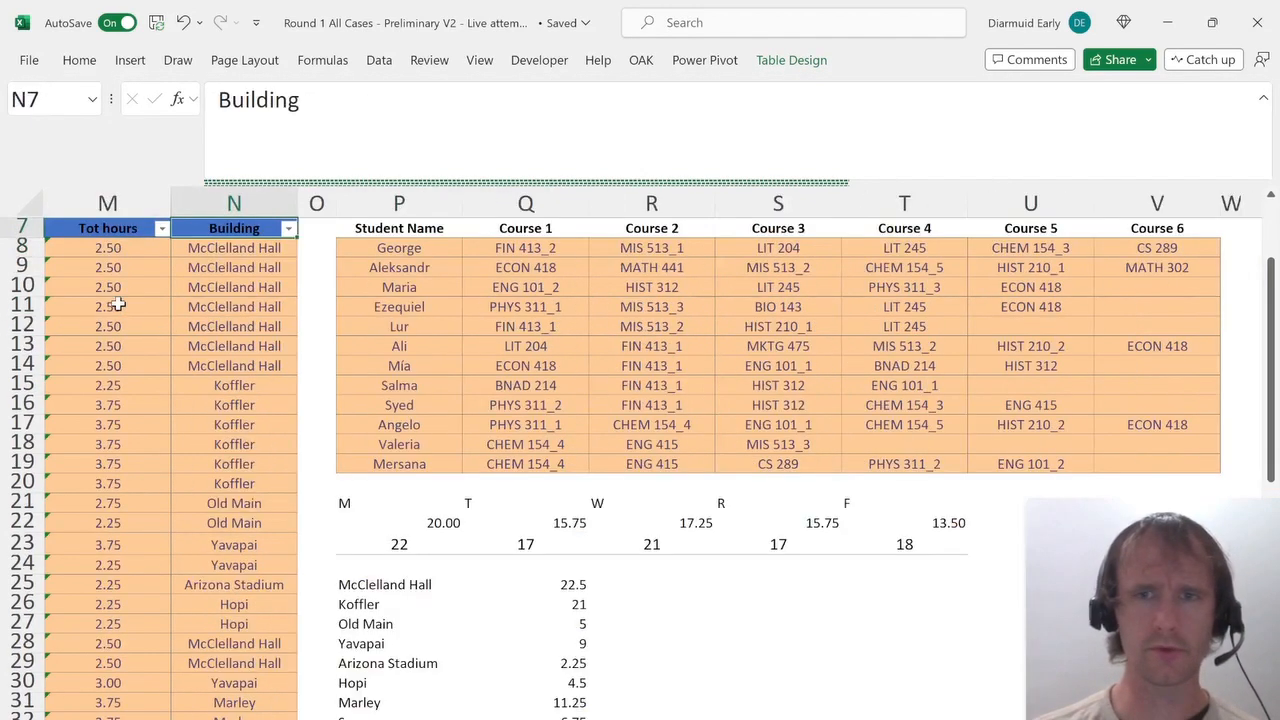
{"action": "key", "text": "Right"}
{"action": "key", "text": "Right"}
{"action": "key", "text": "Right"}
{"action": "key", "text": "Right"}
{"action": "key", "text": "Down"}
In AD8, enter =XLOOKUP($Z$8#,t[Course Number],t[Start]) to look up each course's start time.
{"action": "key", "text": "Right"}
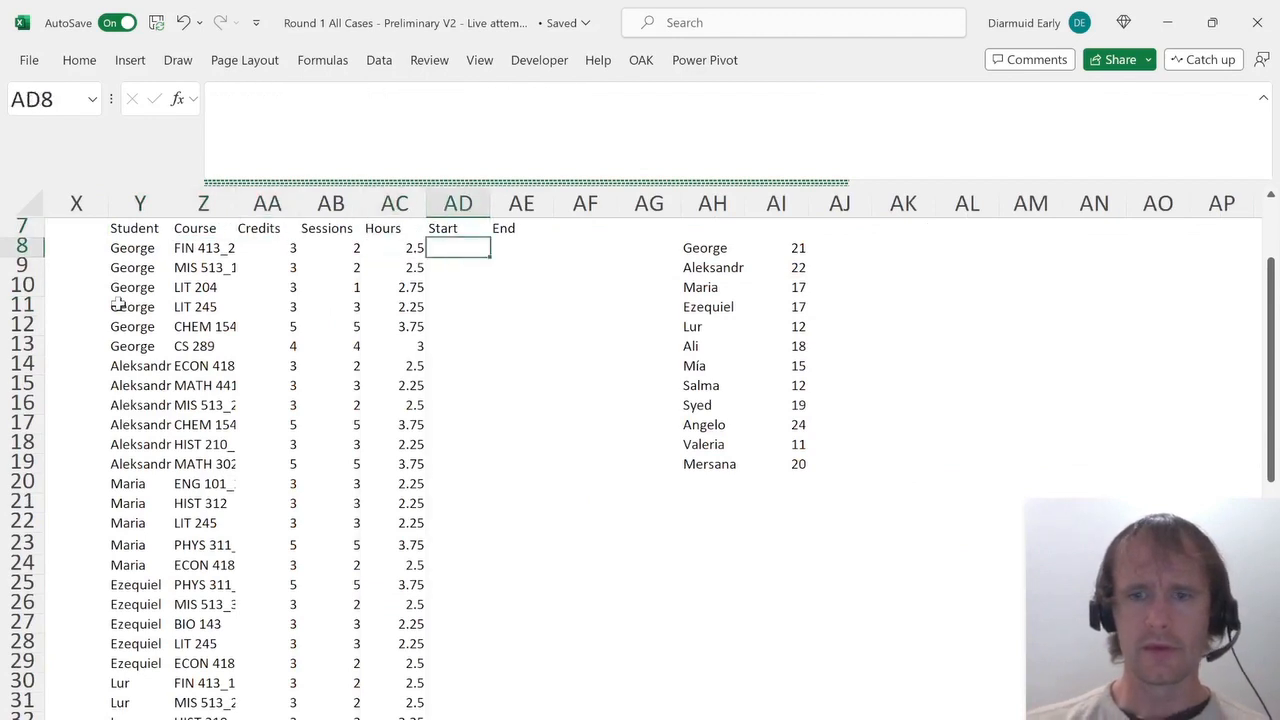
{"action": "type", "text": "=x"}
{"action": "key", "text": "Tab"}
{"action": "key", "text": "Left"}
{"action": "key", "text": "Left"}
{"action": "key", "text": "Left"}
{"action": "key", "text": "Left"}
{"action": "key", "text": "Left"}
{"action": "key", "text": "Right"}
{"action": "key", "text": "ctrl+shift+Down"}
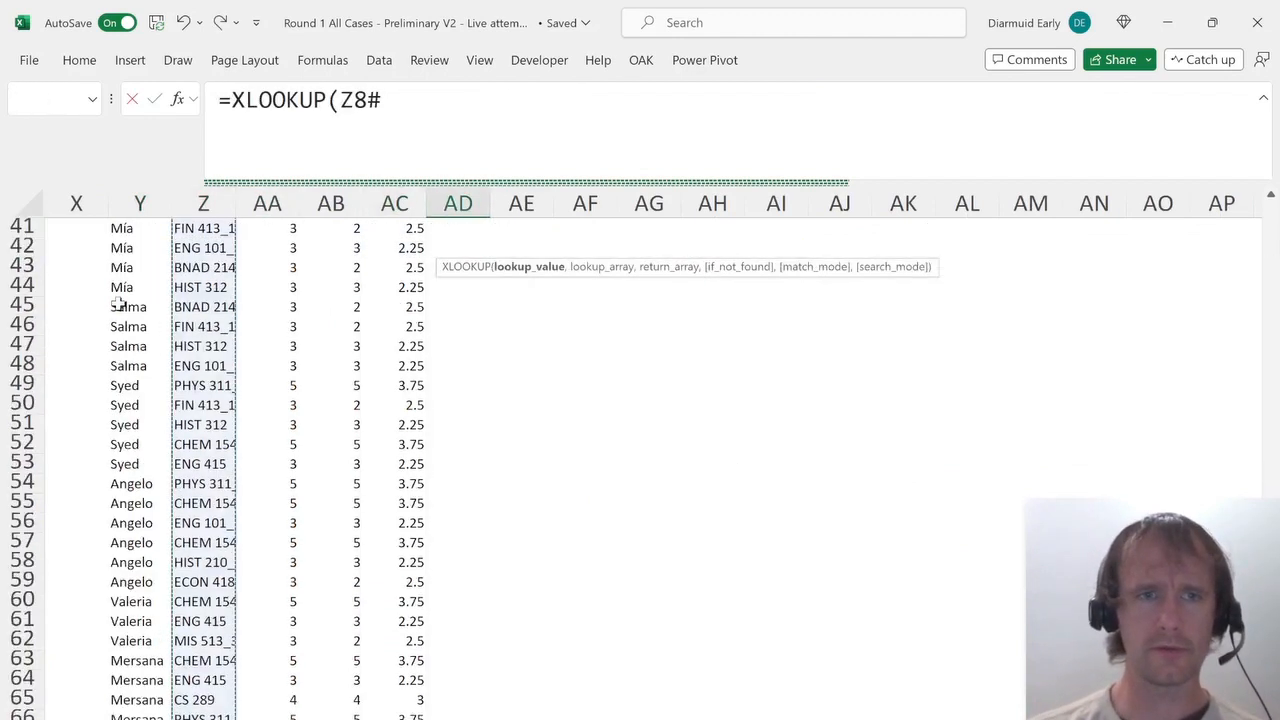
{"action": "key", "text": "F4"}
{"action": "type", "text": ",t[c"}
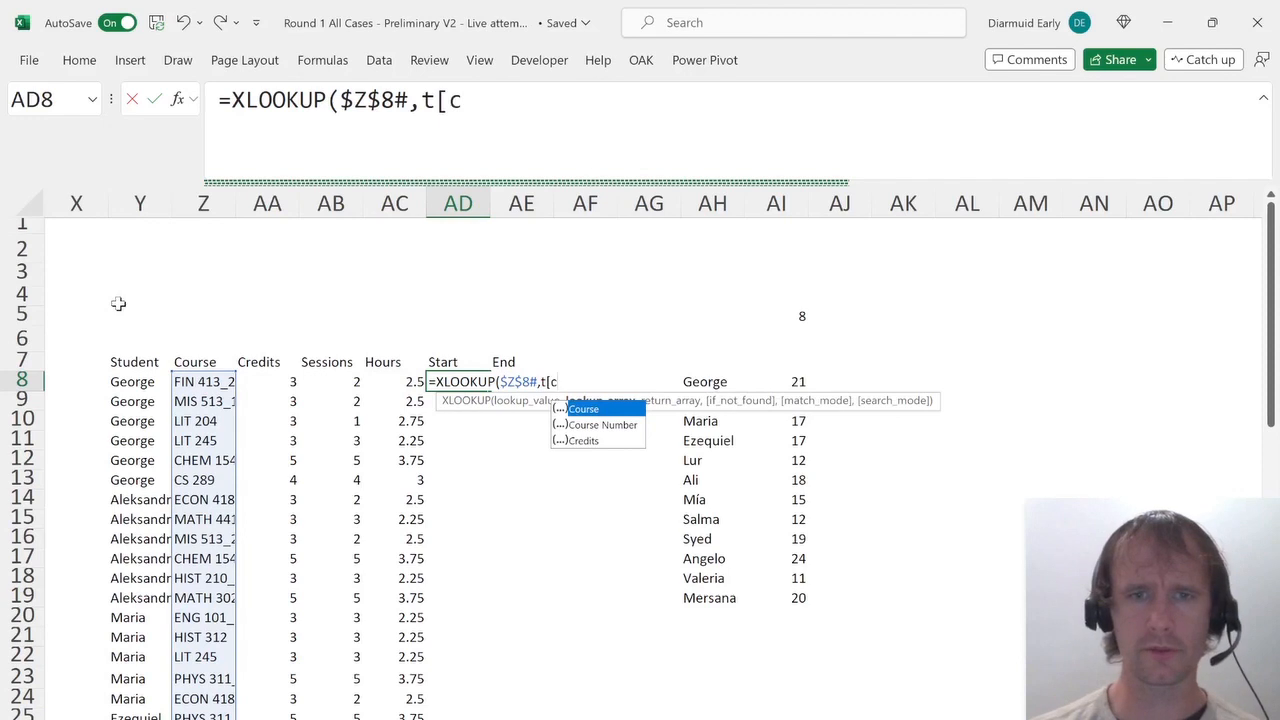
{"action": "key", "text": "Down"}
{"action": "key", "text": "Tab"}
{"action": "type", "text": "],"}
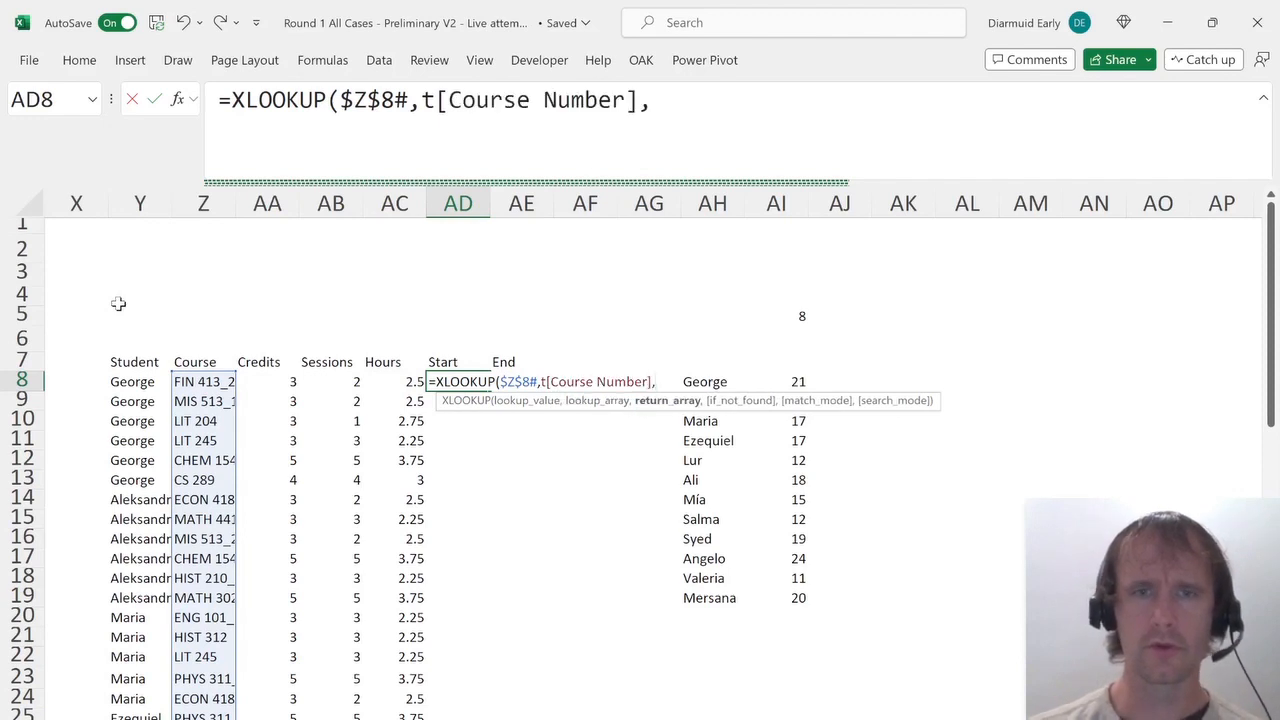
{"action": "type", "text": "t[st"}
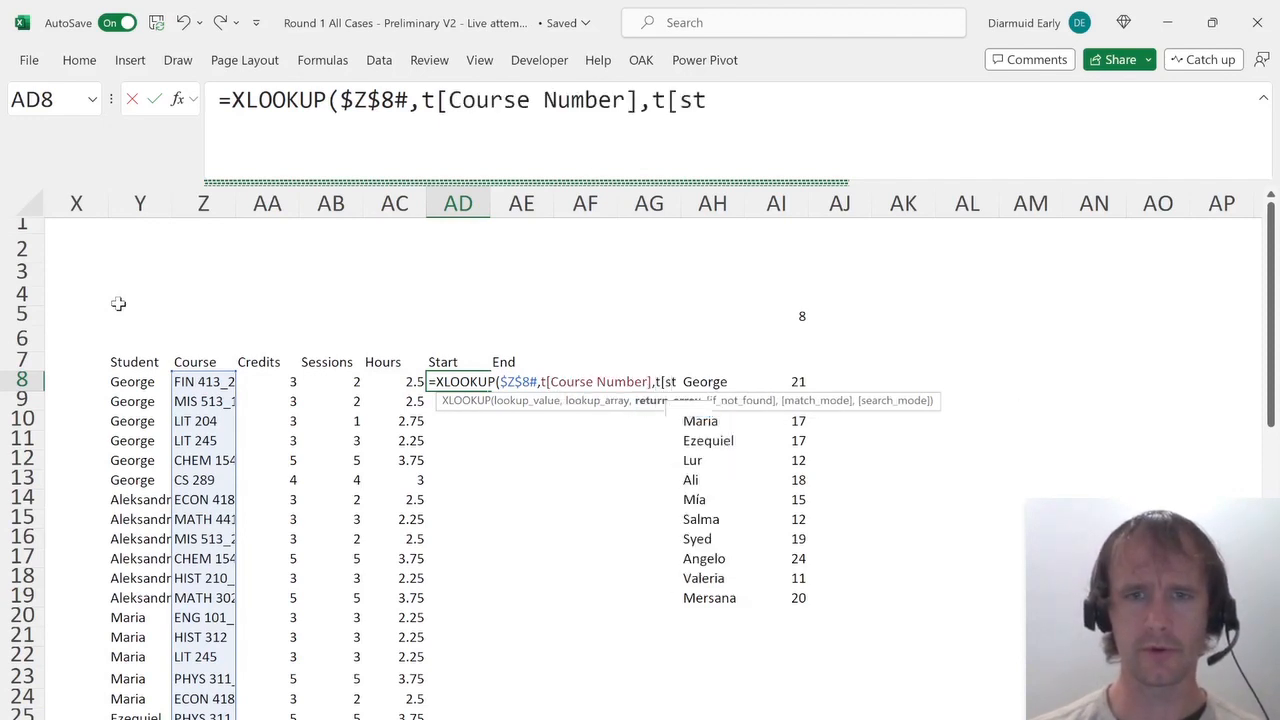
{"action": "key", "text": "Tab"}
{"action": "type", "text": "]"}
{"action": "type", "text": ")"}
{"action": "key", "text": "Return"}
{"action": "key", "text": "Up"}
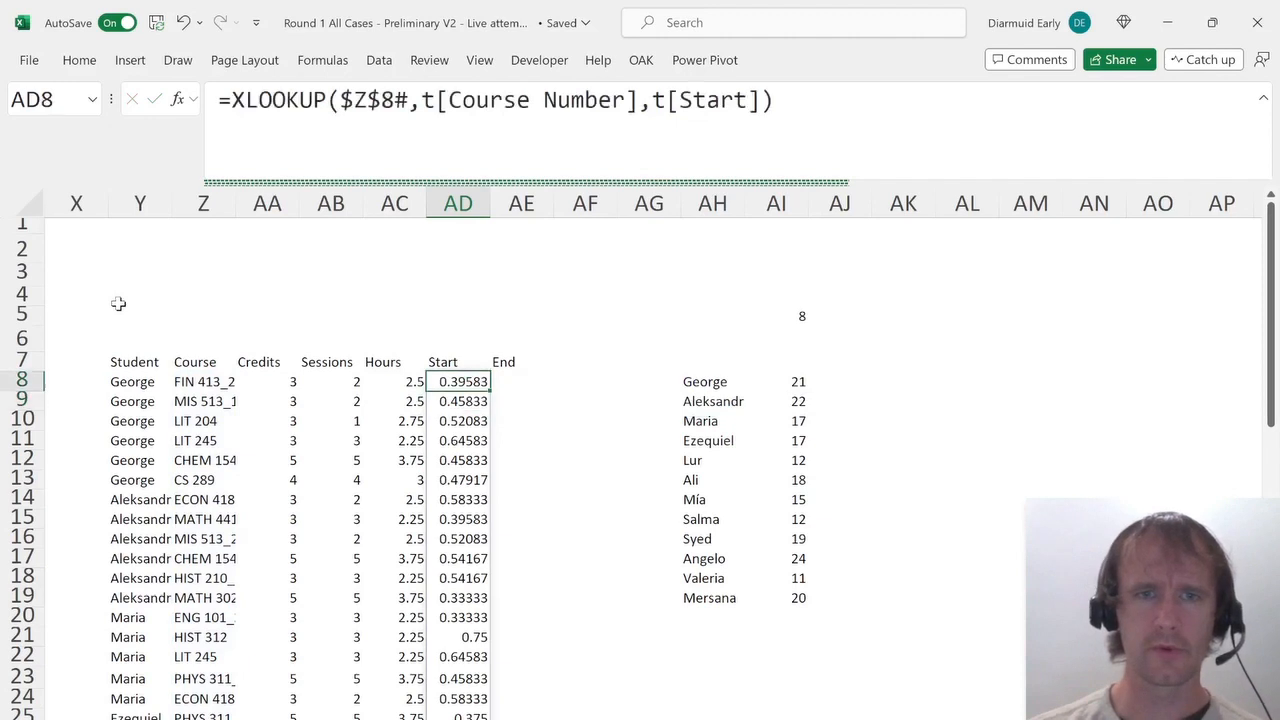
Copy the lookup into AE8 and change its return column to t[End] for the end times.
{"action": "key", "text": "Right"}
{"action": "key", "text": "ctrl+r"}
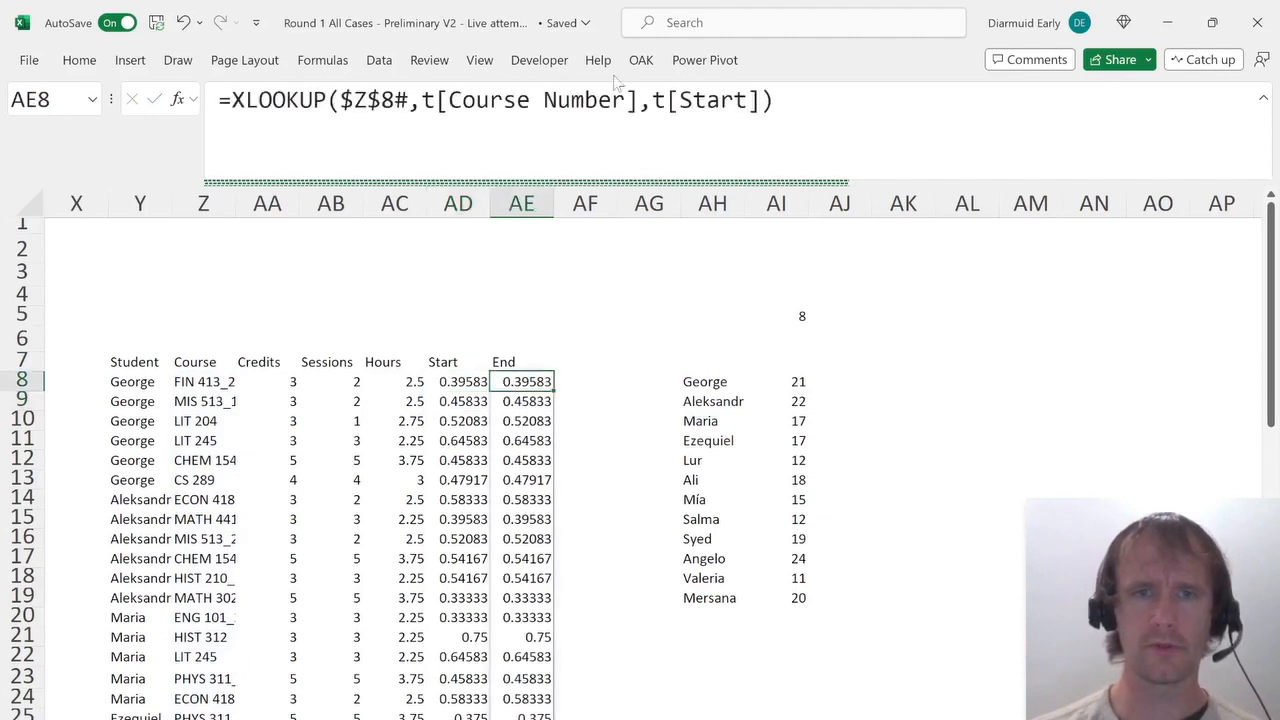
{"action": "left_click", "coordinate": [680, 101]}
{"action": "type", "text": "End"}
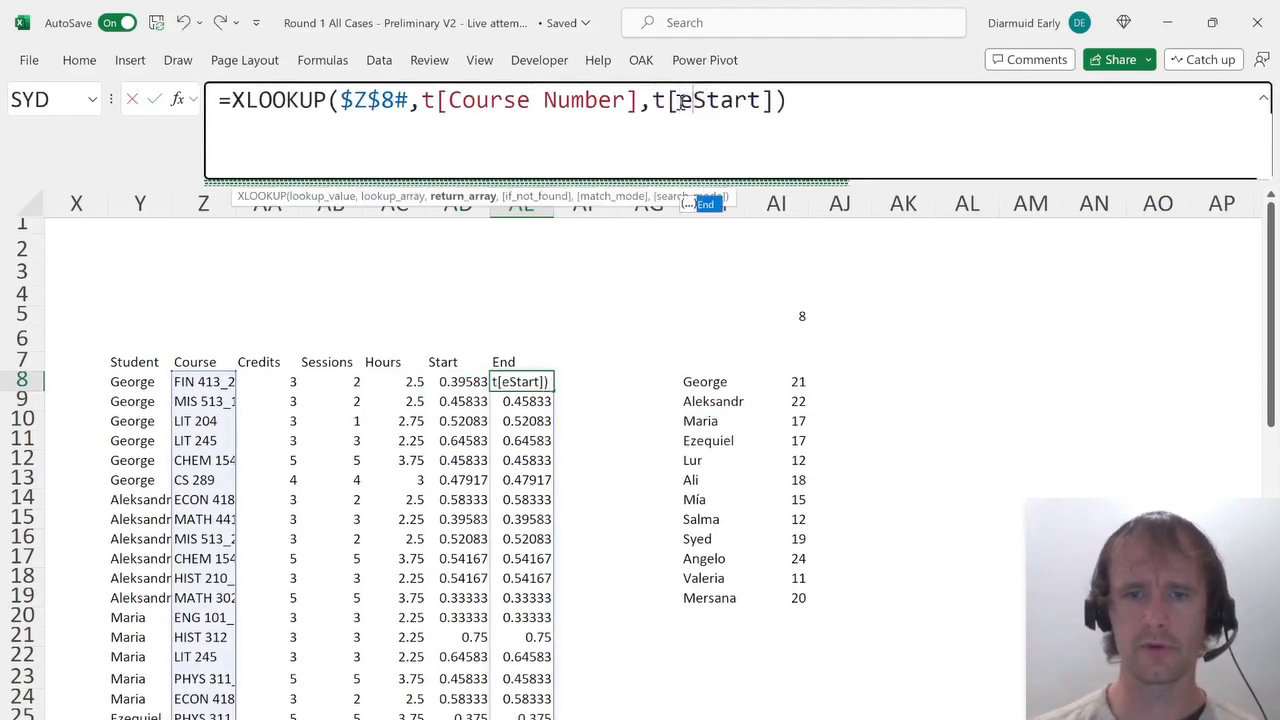
{"action": "key", "text": "Delete"}
{"action": "key", "text": "Delete"}
{"action": "key", "text": "Delete"}
{"action": "key", "text": "Delete"}
{"action": "key", "text": "Delete"}
{"action": "key", "text": "Return"}
{"action": "key", "text": "Up"}
{"action": "key", "text": "Left"}
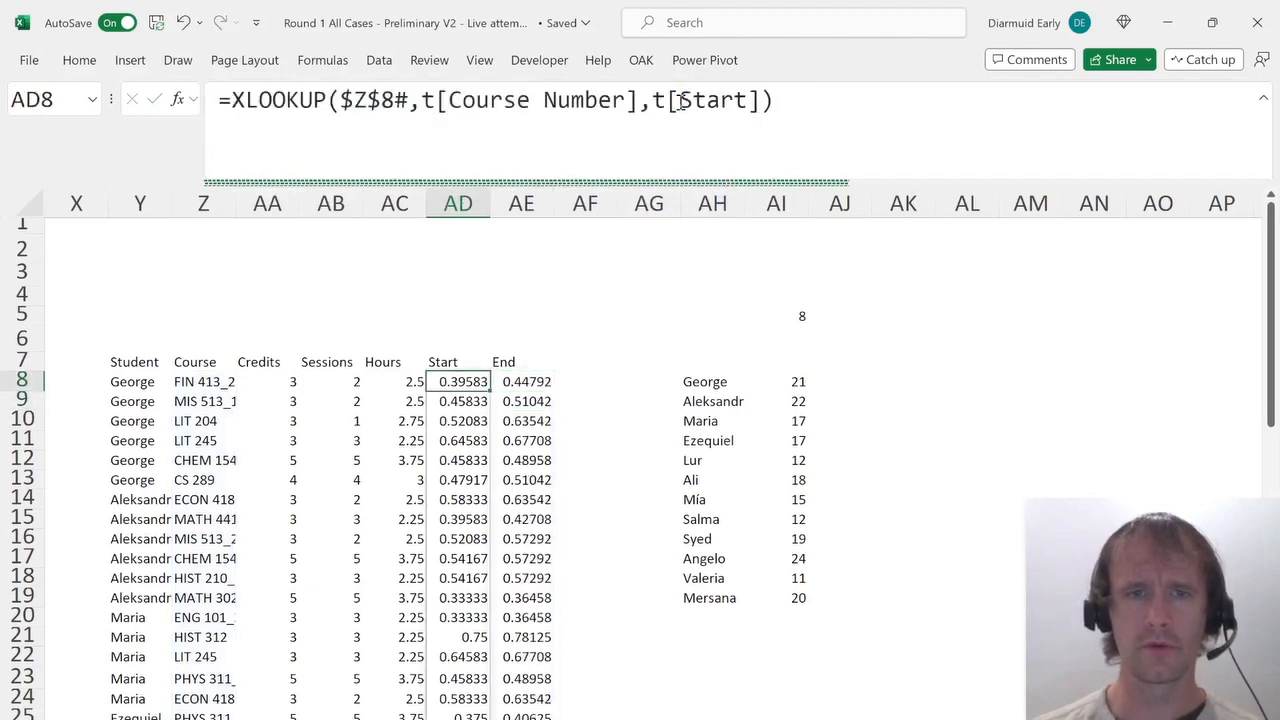
Format the Start and End helper columns as Time.
{"action": "key", "text": "shift+Right"}
{"action": "key", "text": "ctrl+shift+Down"}
{"action": "key", "text": "ctrl+1"}
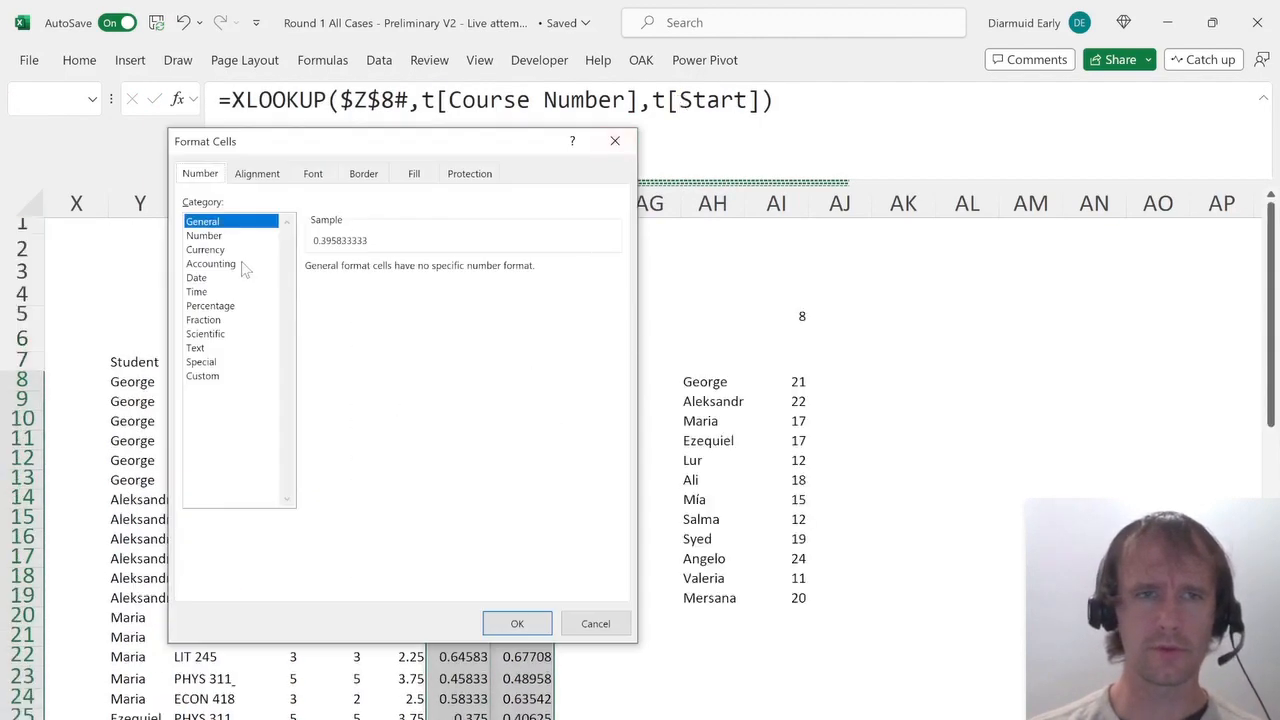
{"action": "left_click", "coordinate": [215, 292]}
{"action": "key", "text": "Return"}
Enter the header First start in AJ7.
{"action": "key", "text": "Up"}
{"action": "key", "text": "Right"}
{"action": "key", "text": "Right"}
{"action": "key", "text": "Right"}
{"action": "key", "text": "Right"}
{"action": "key", "text": "Right"}
{"action": "key", "text": "Right"}
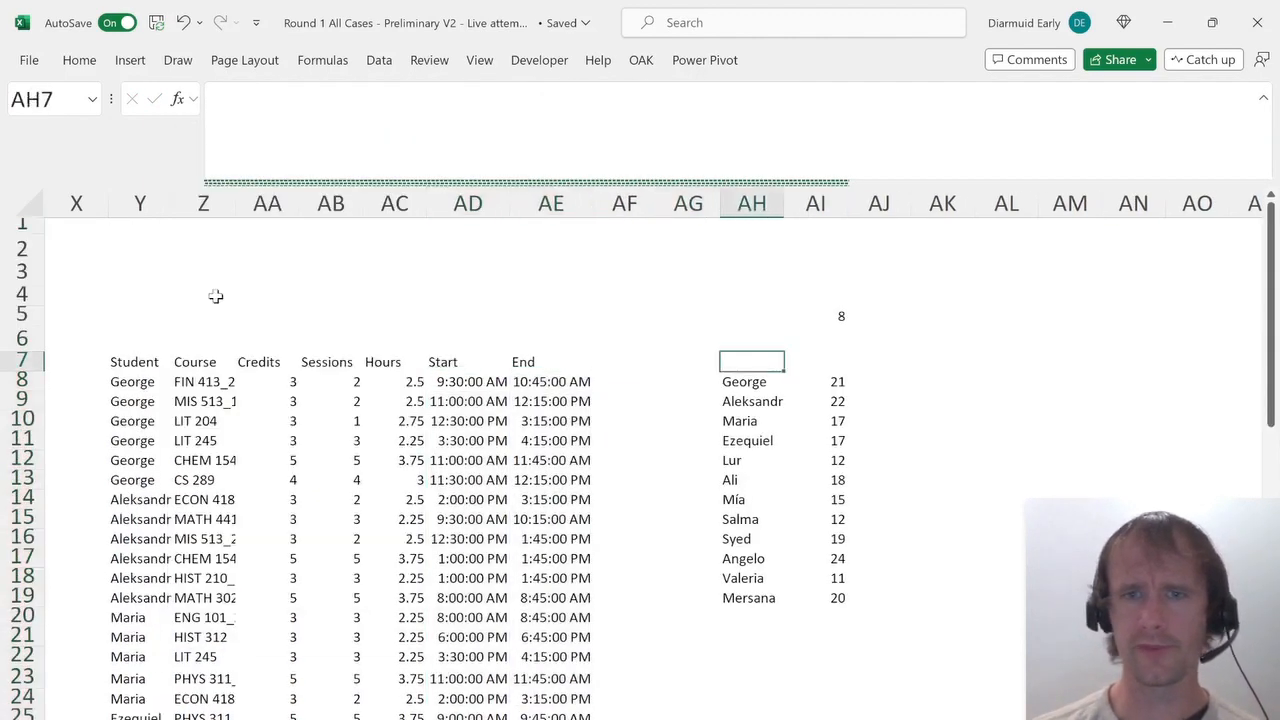
{"action": "type", "text": "First start"}
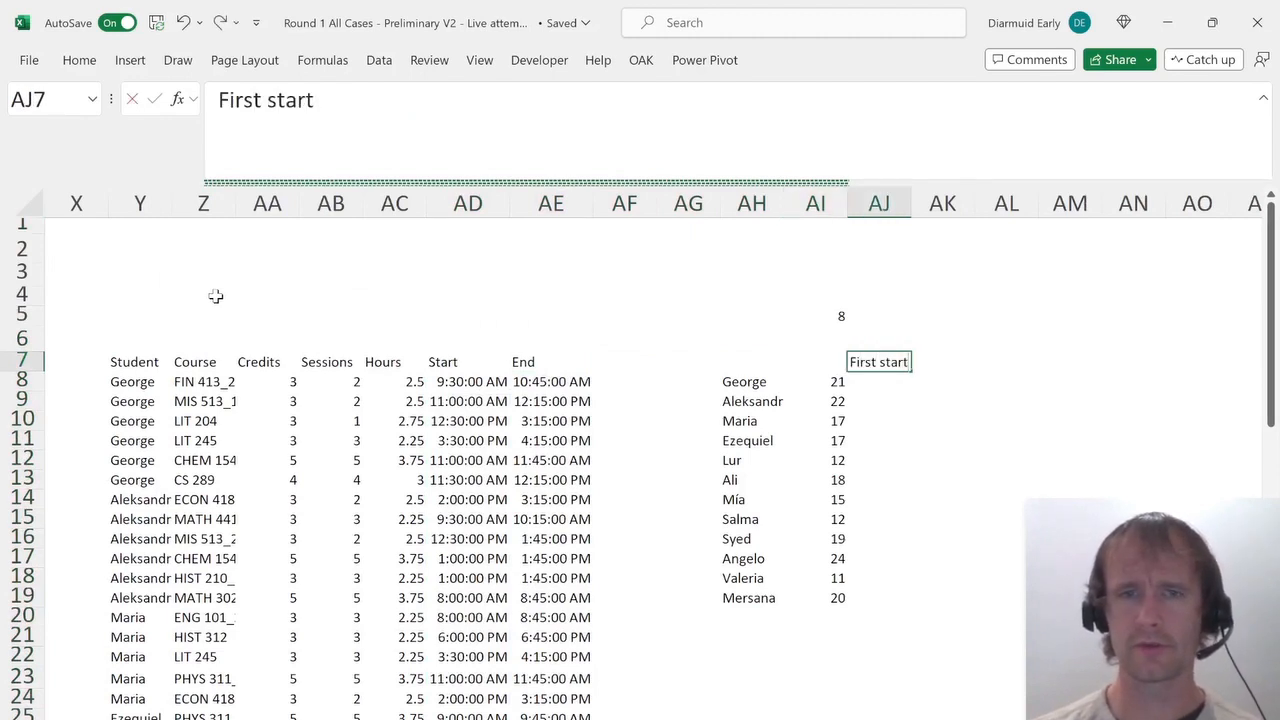
{"action": "key", "text": "Tab"}
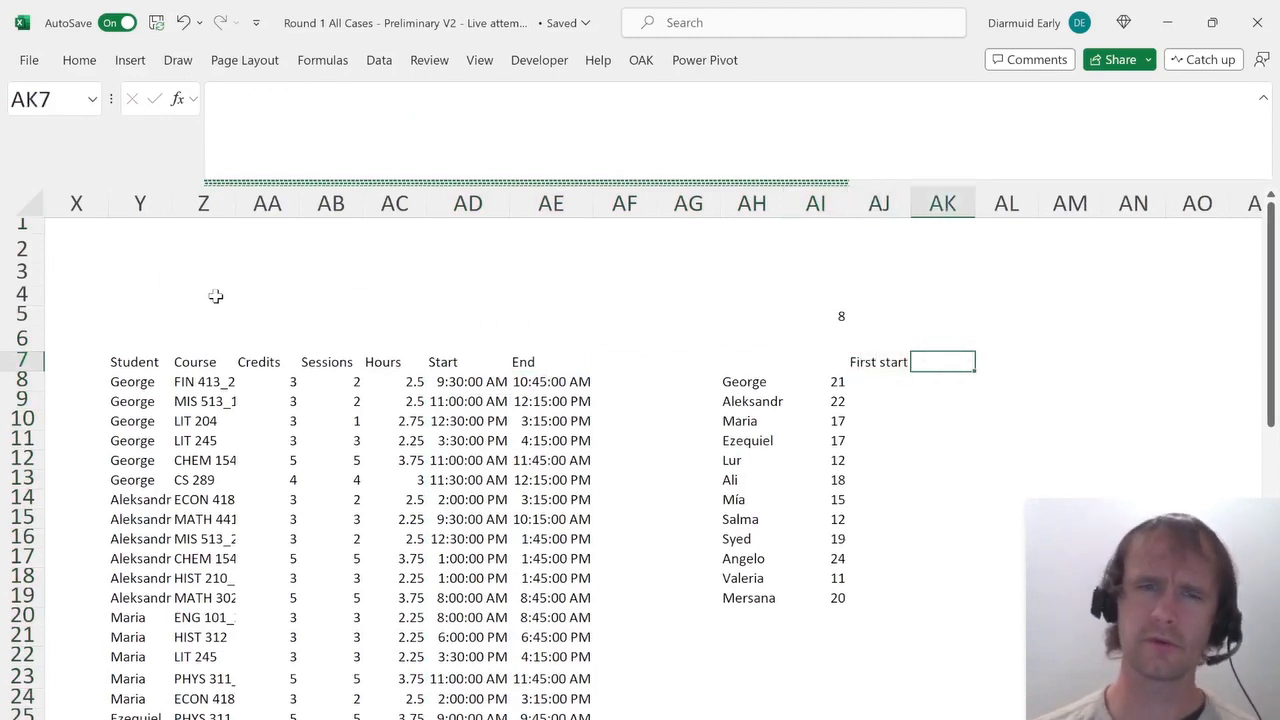
{"action": "key", "text": "Left"}
{"action": "key", "text": "ctrl+Page_Down"}
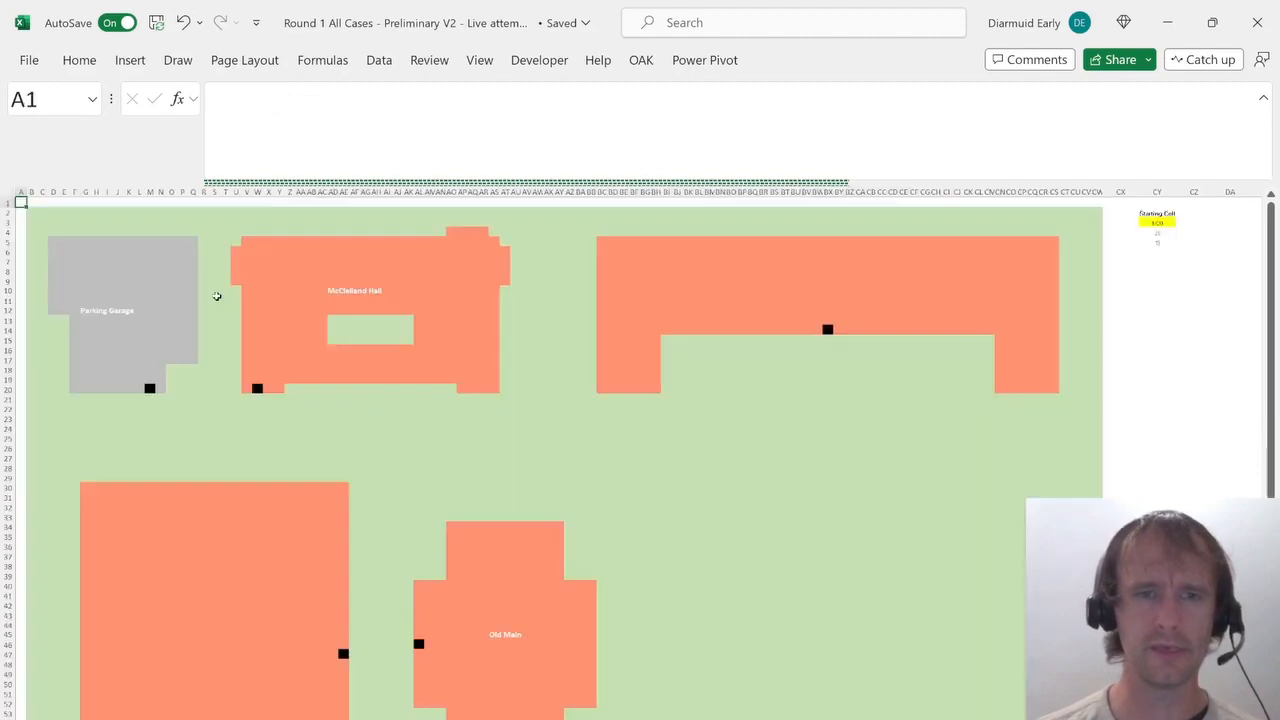
{"action": "key", "text": "ctrl+Page_Down"}
{"action": "key", "text": "ctrl+Page_Up"}
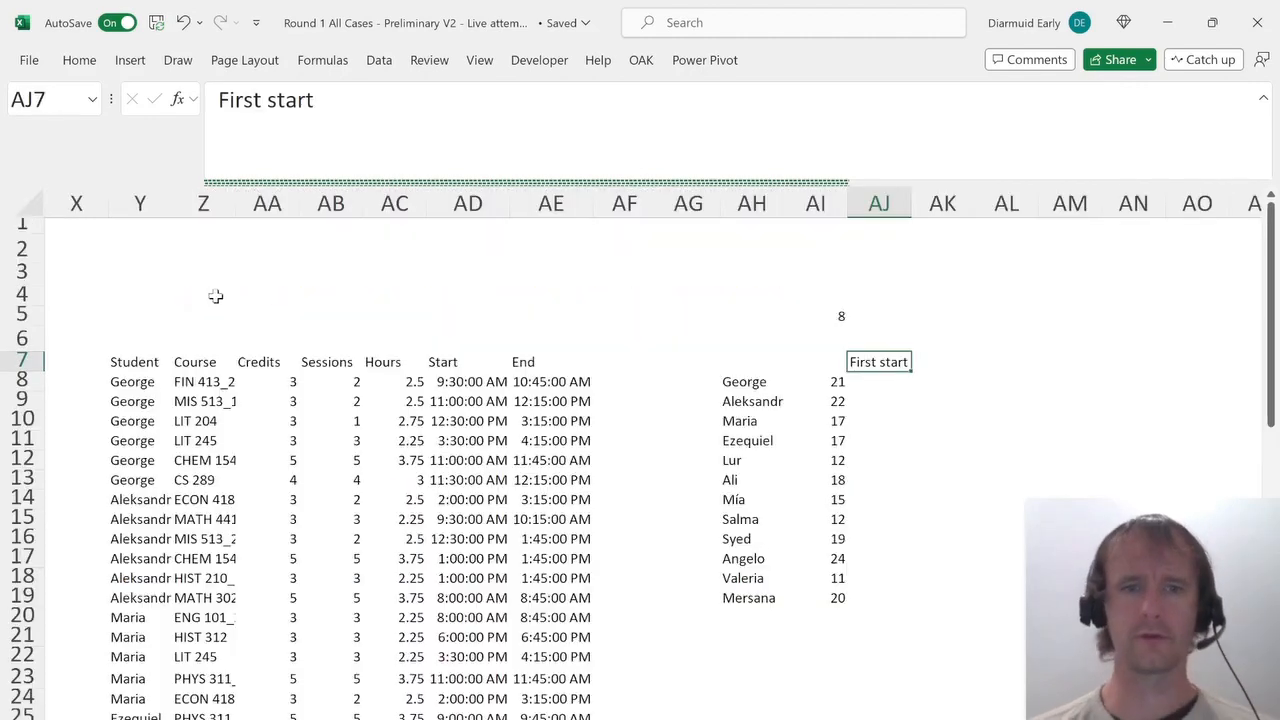
Enter the header Days in AF7 next to End.
{"action": "key", "text": "Down"}
{"action": "key", "text": "Left"}
{"action": "key", "text": "Left"}
{"action": "key", "text": "Left"}
Paste the lookup formula into AF8 and change its return column to t[Days] for each course's meeting days.
{"action": "key", "text": "Left"}
{"action": "key", "text": "Up"}
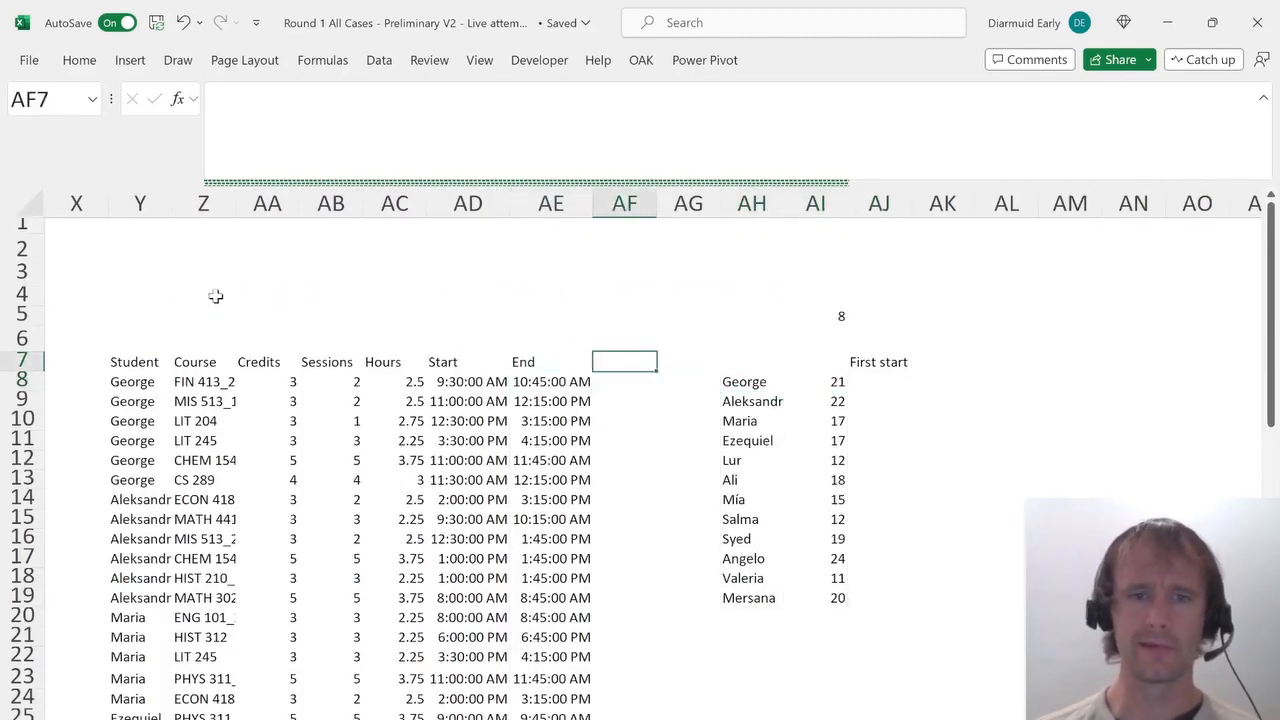
{"action": "type", "text": "Days"}
{"action": "key", "text": "Return"}
{"action": "key", "text": "Left"}
{"action": "key", "text": "Left"}
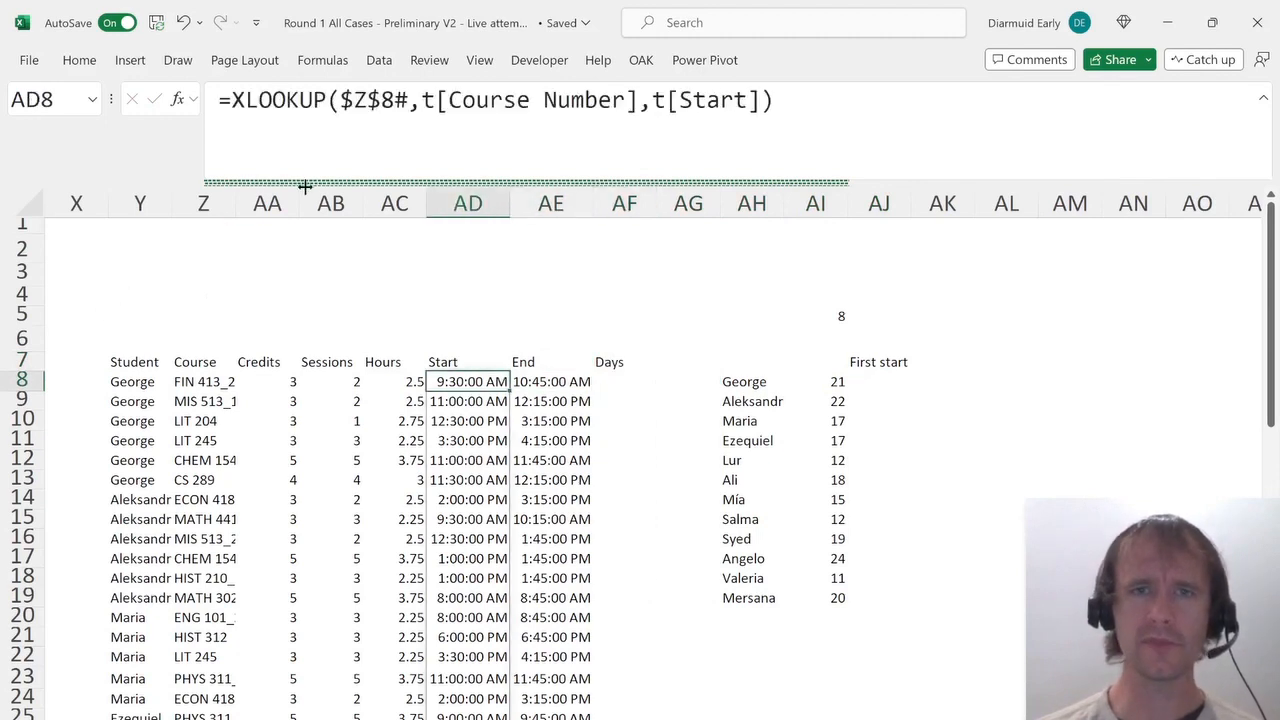
{"action": "key", "text": "F2"}
{"action": "key", "text": "Escape"}
{"action": "key", "text": "Right"}
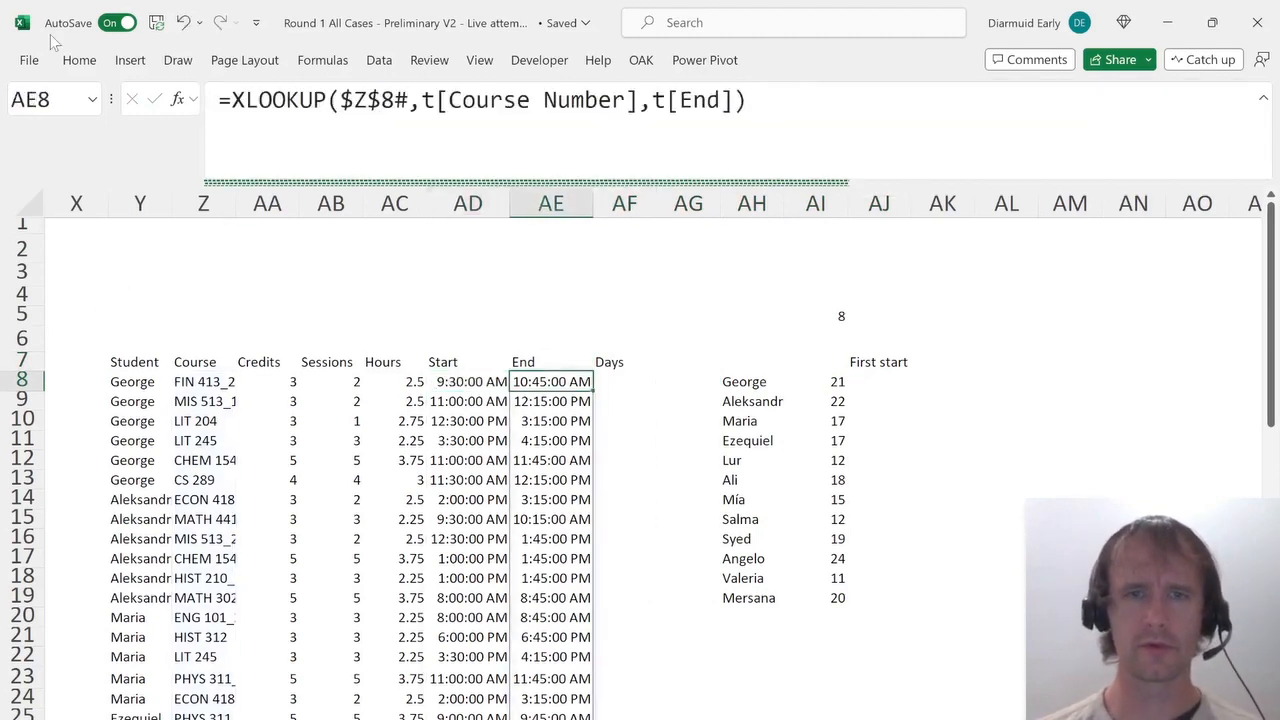
{"action": "key", "text": "Right"}
{"action": "key", "text": "F2"}
{"action": "type", "text": "=XLOOKUP($Z$8#,t[Course Number],t[Start])"}
{"action": "key", "text": "Return"}
{"action": "key", "text": "Up"}
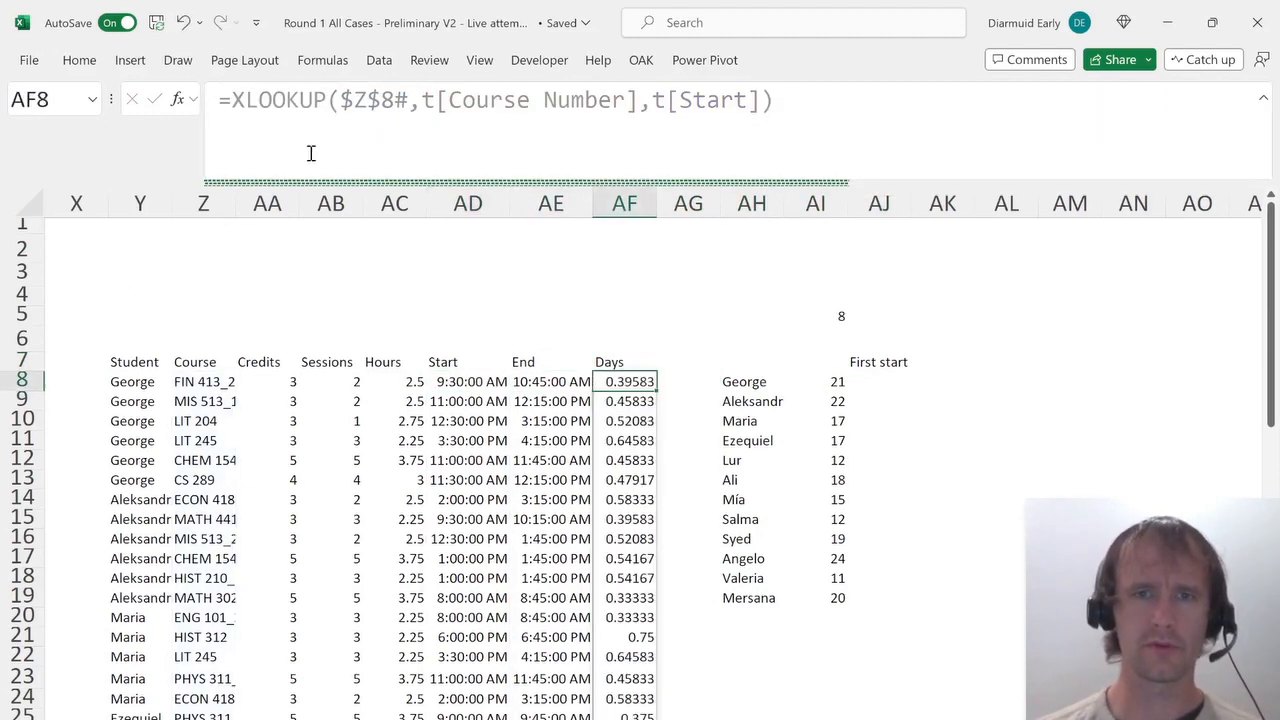
{"action": "key", "text": "alt+Page_Up"}
{"action": "key", "text": "alt+Page_Up"}
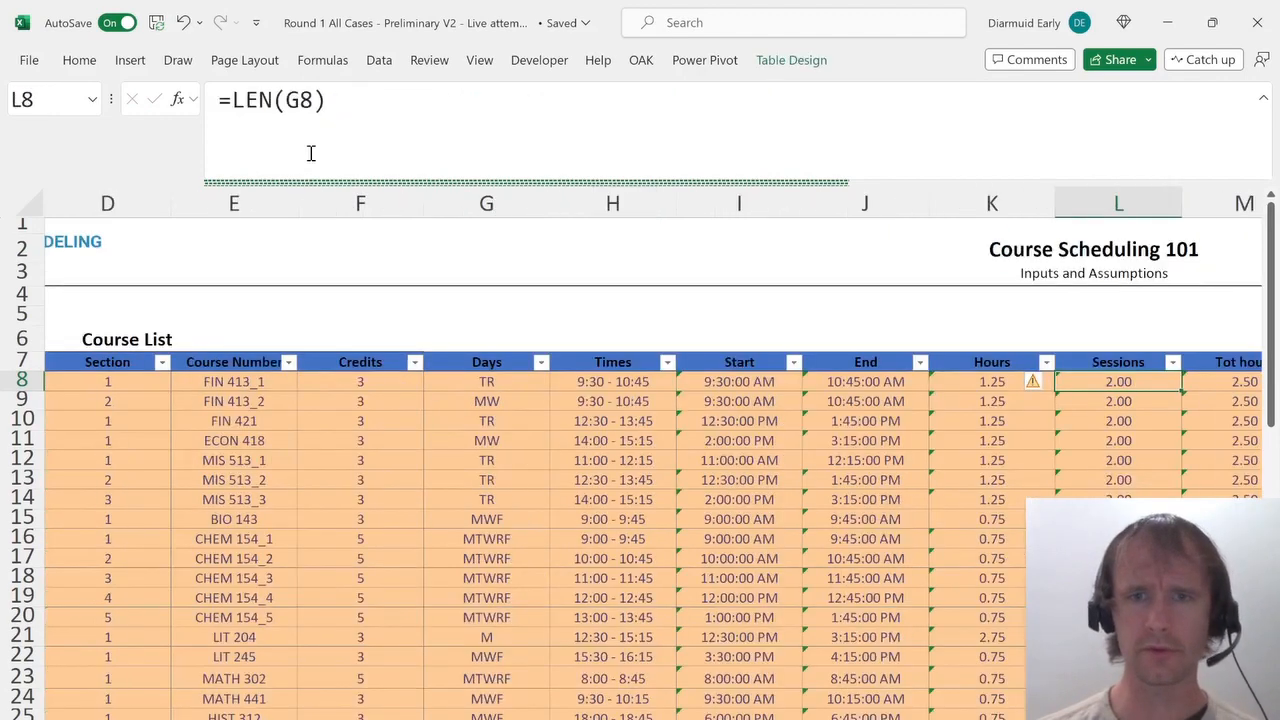
{"action": "key", "text": "alt+Page_Down"}
{"action": "key", "text": "alt+Page_Down"}
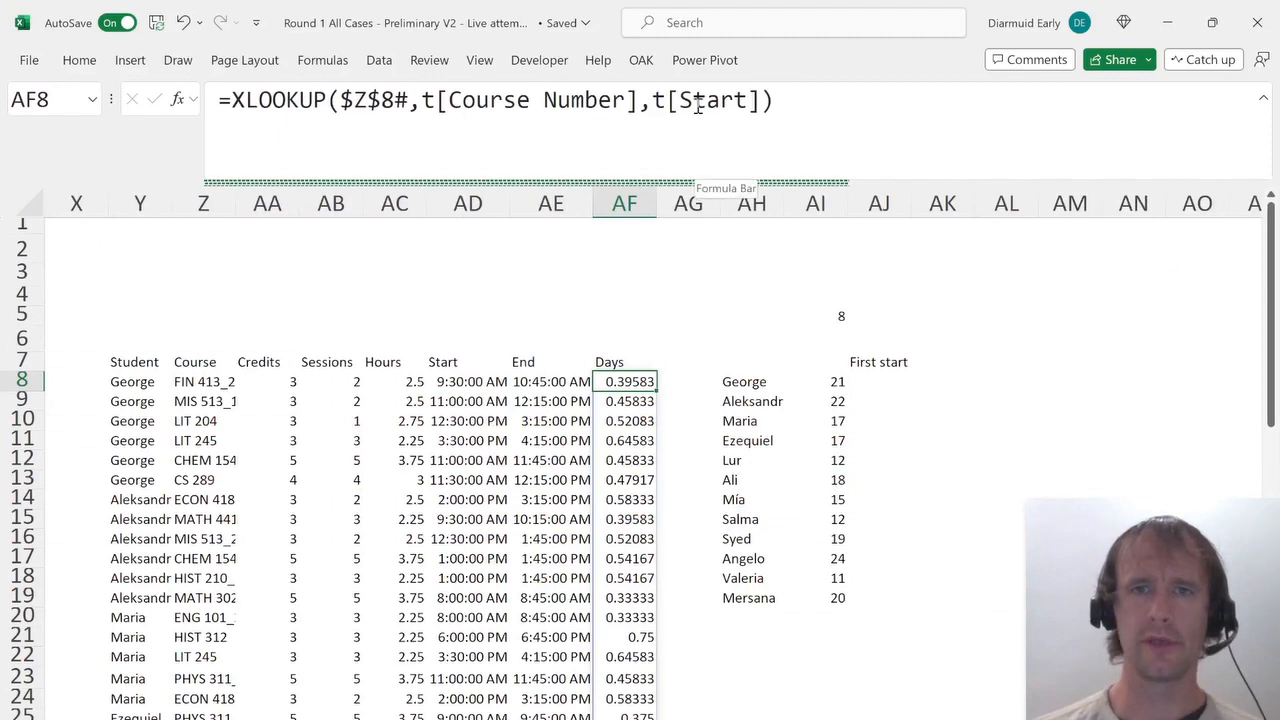
{"action": "left_click", "coordinate": [679, 100]}
{"action": "type", "text": "day"}
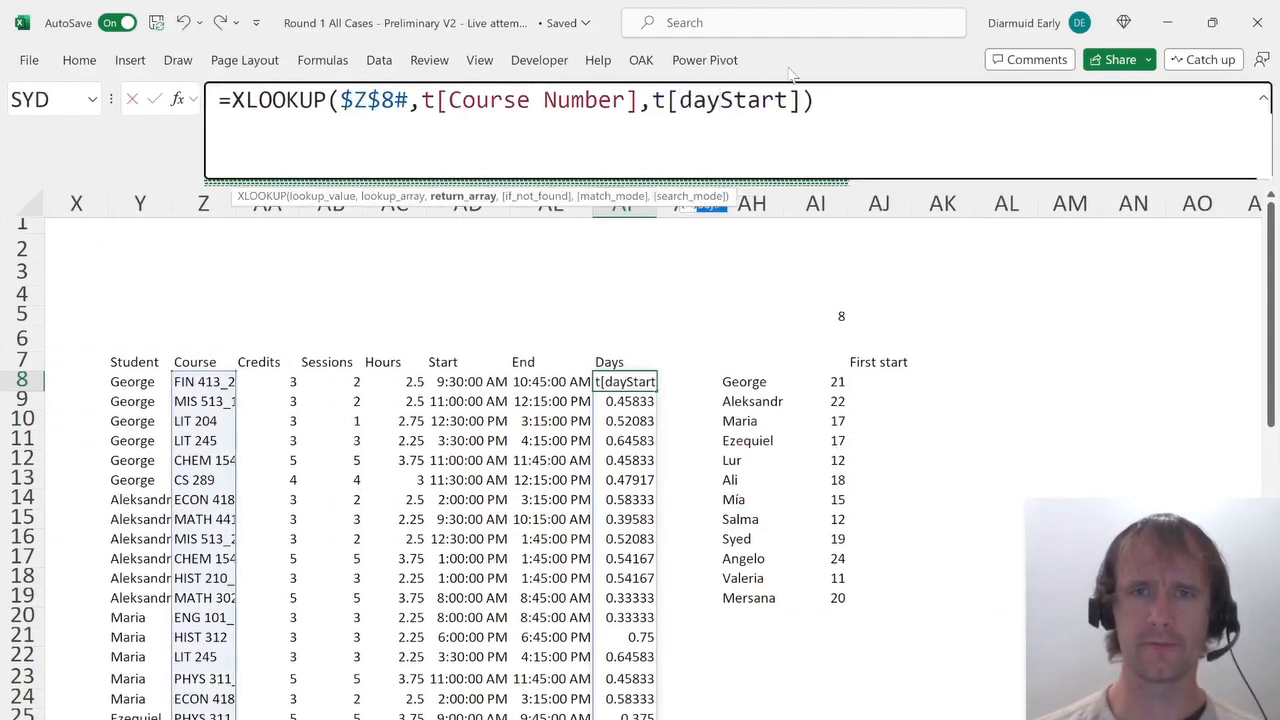
{"action": "key", "text": "Tab"}
{"action": "key", "text": "Return"}
{"action": "key", "text": "Up"}
{"action": "key", "text": "Up"}
Replace the First start header with day headers M, T, W, R and F across AJ7 to AN7.
{"action": "key", "text": "Right"}
{"action": "key", "text": "Right"}
{"action": "key", "text": "Right"}
{"action": "key", "text": "Right"}
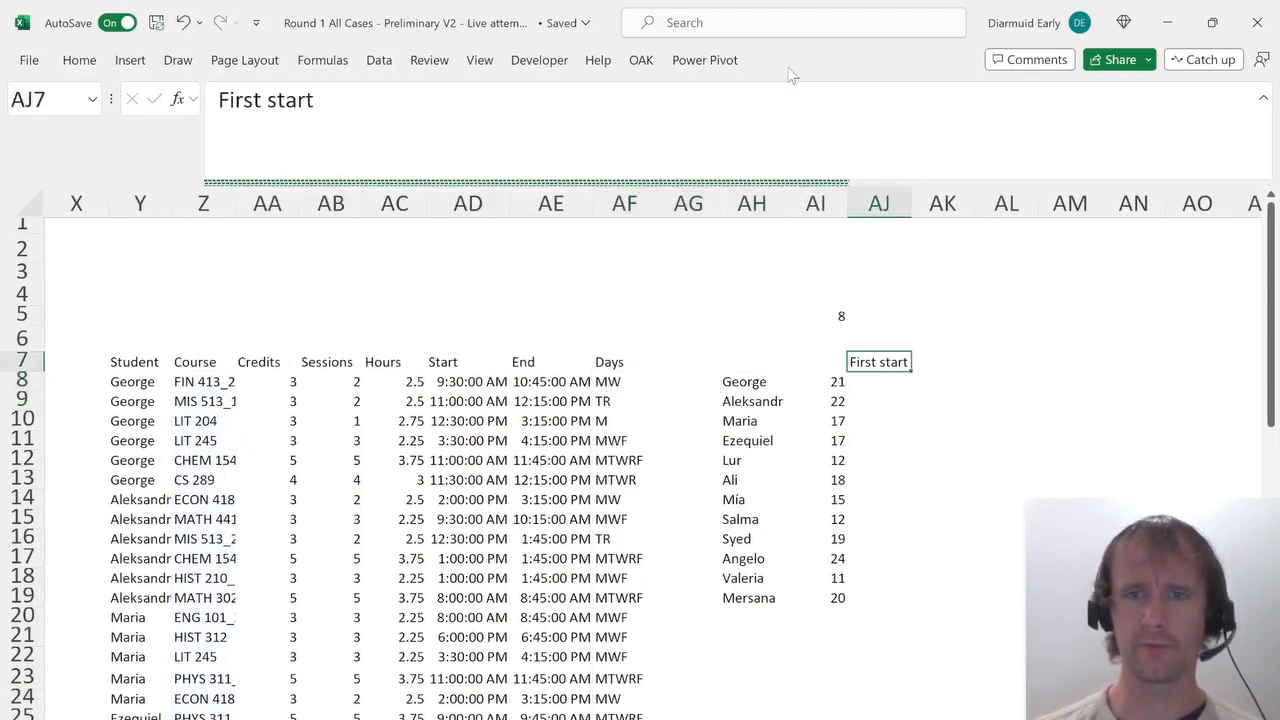
{"action": "key", "text": "Delete"}
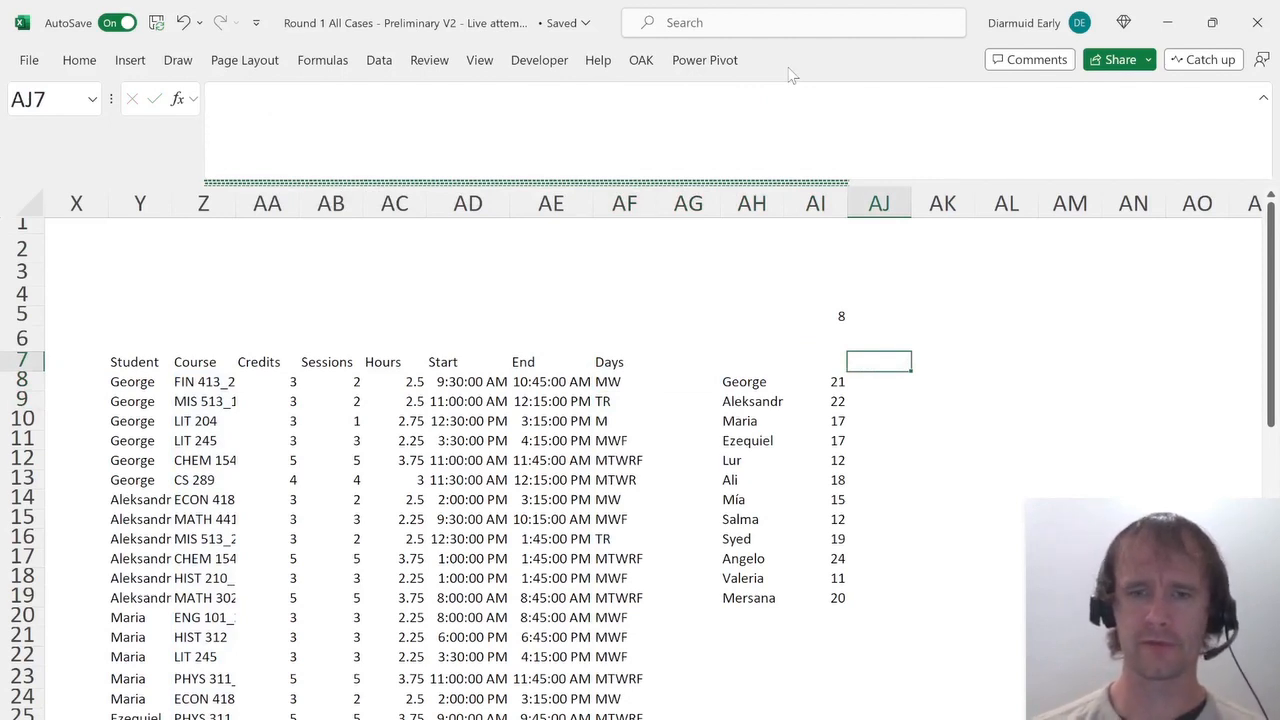
{"action": "type", "text": "M"}
{"action": "key", "text": "Tab"}
{"action": "type", "text": "T"}
{"action": "key", "text": "Tab"}
{"action": "type", "text": "W"}
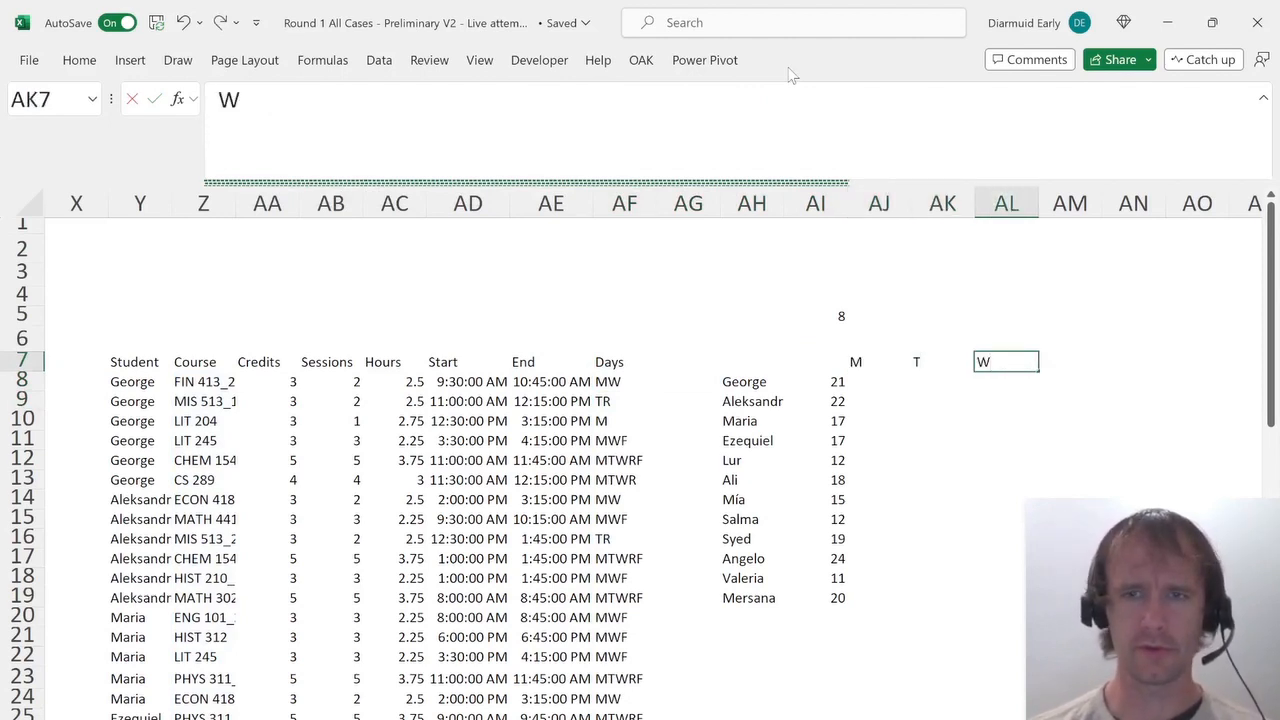
{"action": "key", "text": "Tab"}
{"action": "type", "text": "R"}
{"action": "key", "text": "Tab"}
{"action": "type", "text": "F"}
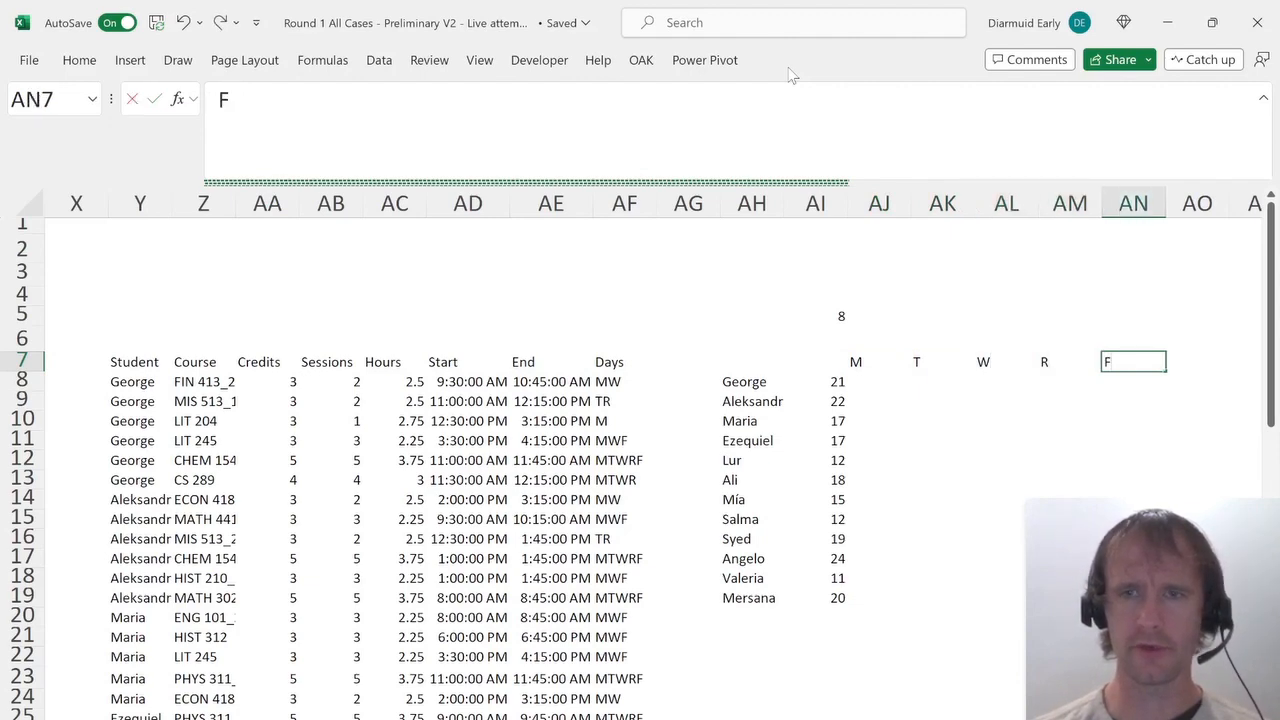
Enter the label Hours in AJ6 above the day headers.
{"action": "key", "text": "Left"}
{"action": "key", "text": "Left"}
{"action": "key", "text": "Left"}
{"action": "key", "text": "Left"}
{"action": "key", "text": "Up"}
{"action": "type", "text": "Hours"}
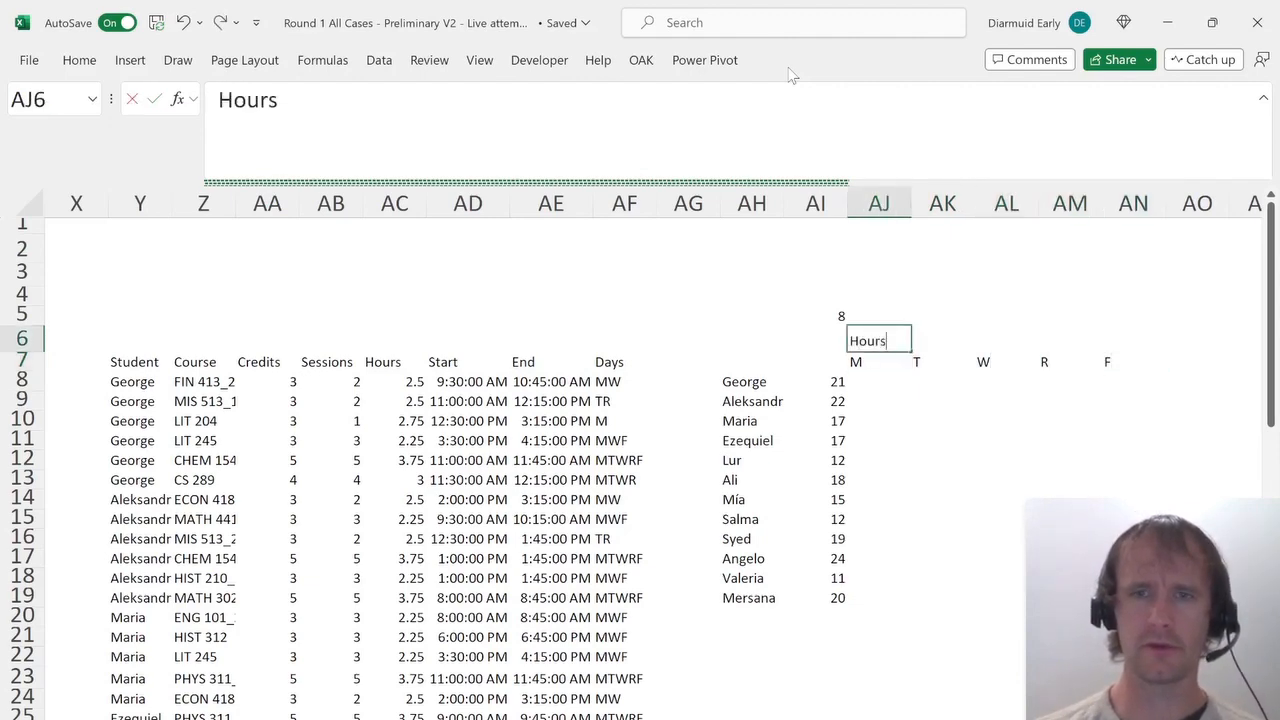
{"action": "key", "text": "Return"}
{"action": "key", "text": "ctrl+Page_Up"}
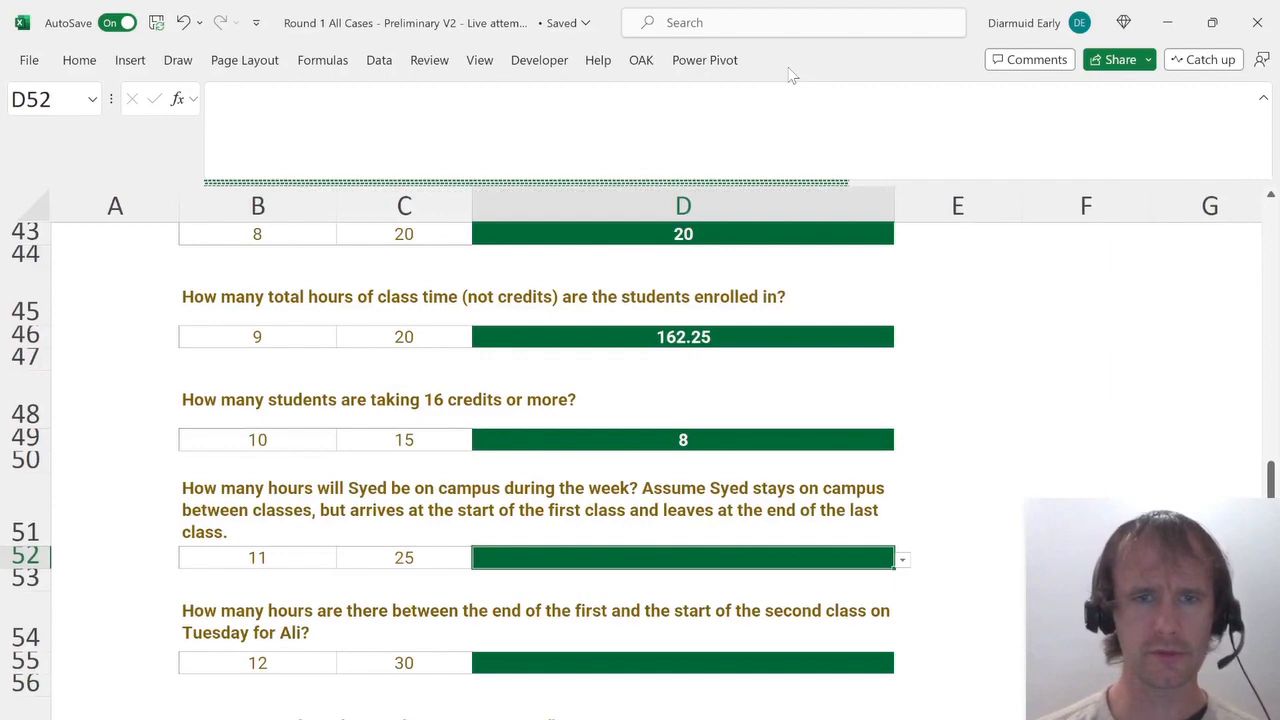
{"action": "key", "text": "ctrl+Page_Down"}
{"action": "key", "text": "ctrl+Page_Down"}
Start a MINIFS formula in AJ8 over the Start column, matching the Student column against the student list in AH.
{"action": "key", "text": "Down"}
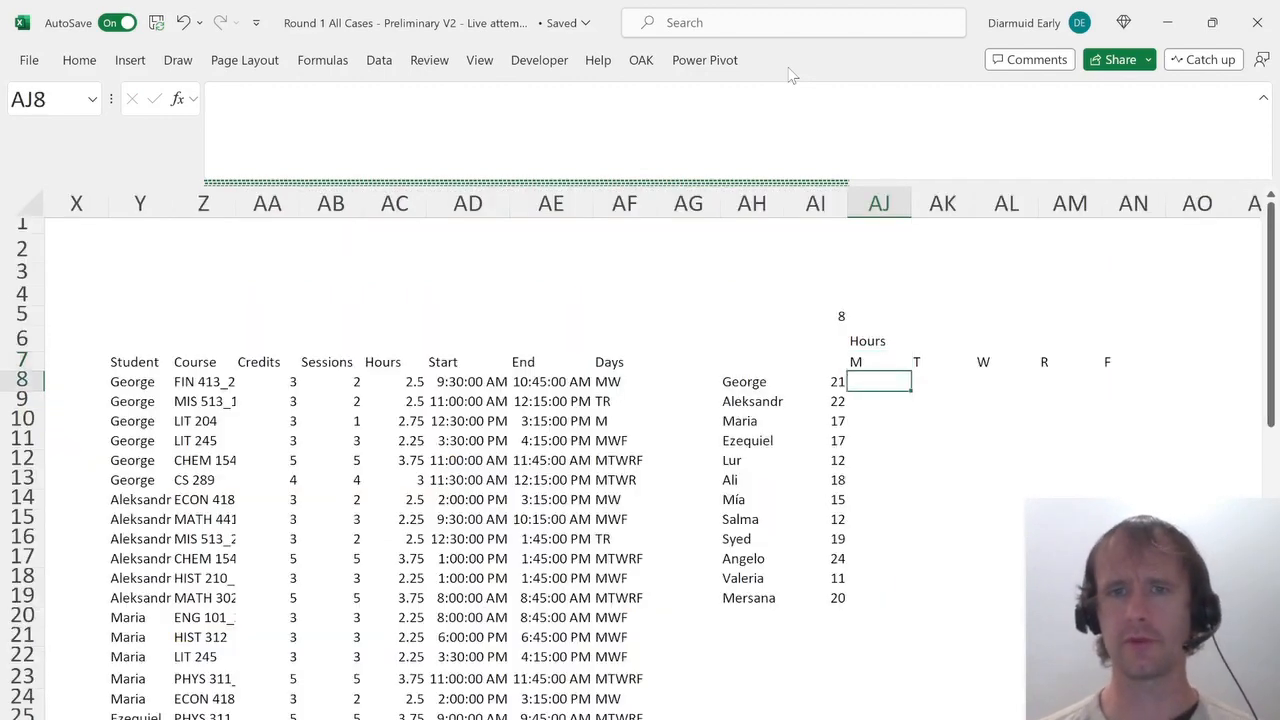
{"action": "type", "text": "="}
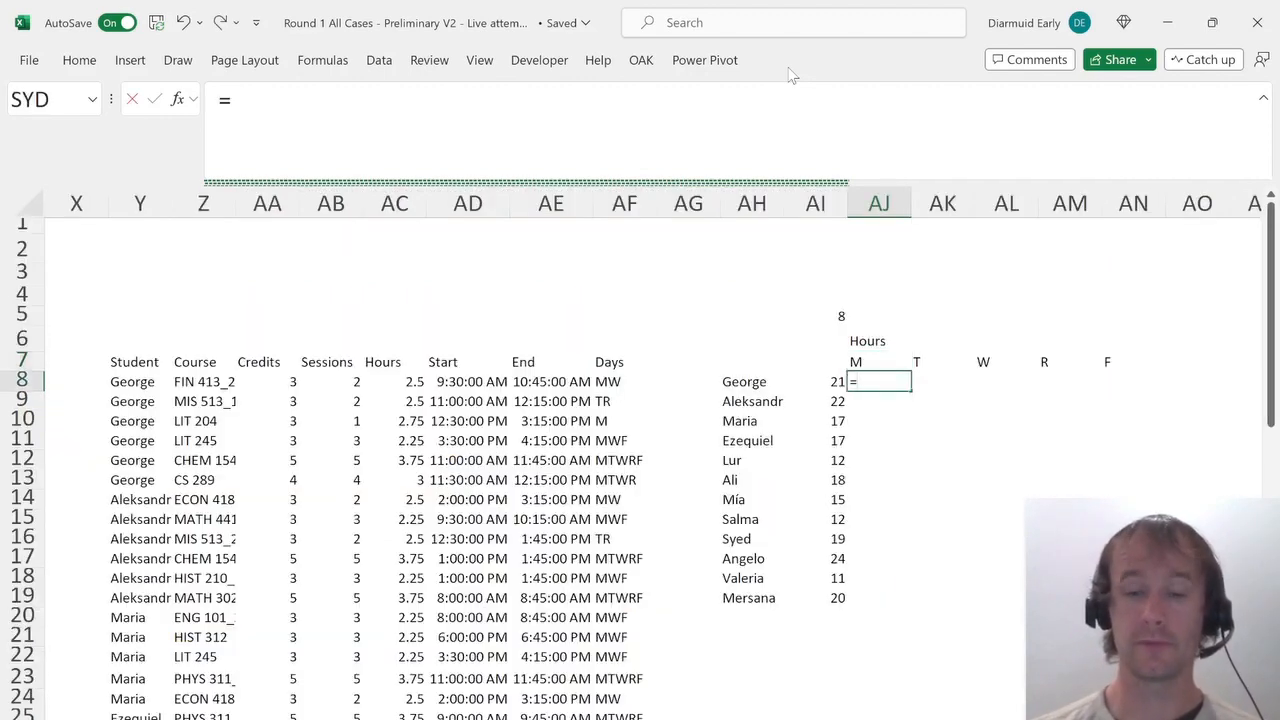
{"action": "type", "text": "m"}
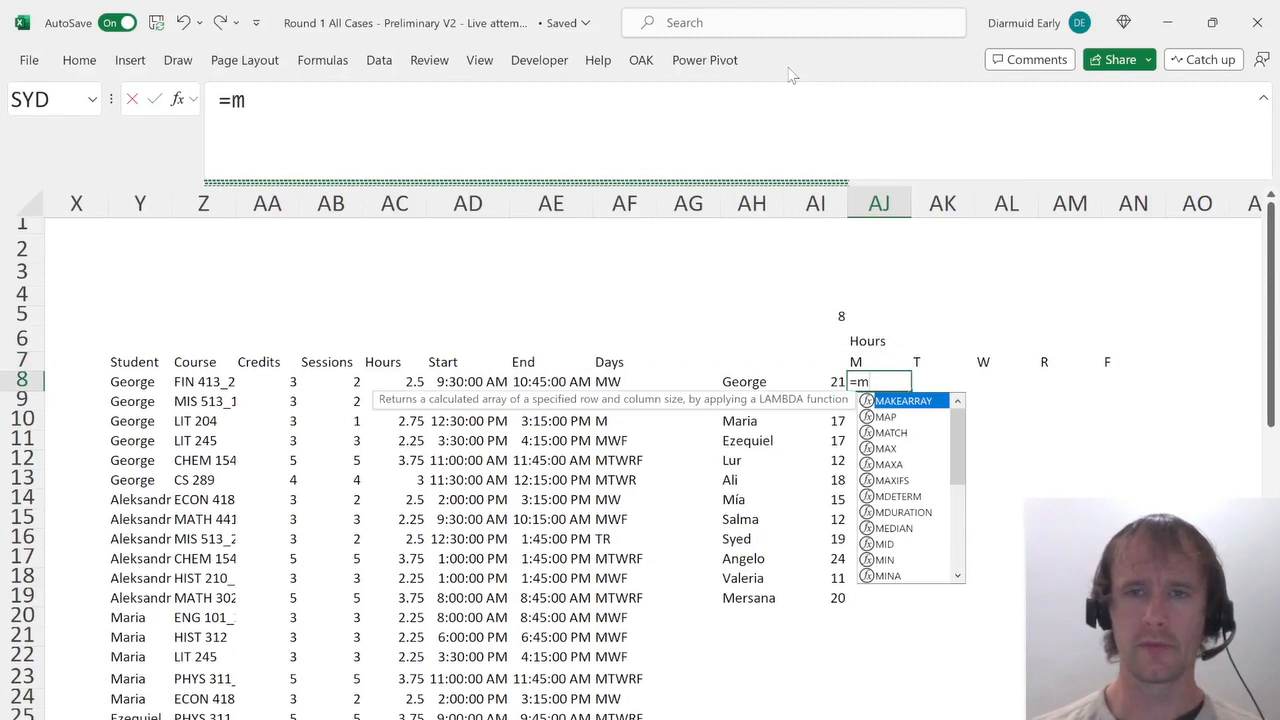
{"action": "type", "text": "inif"}
{"action": "key", "text": "Tab"}
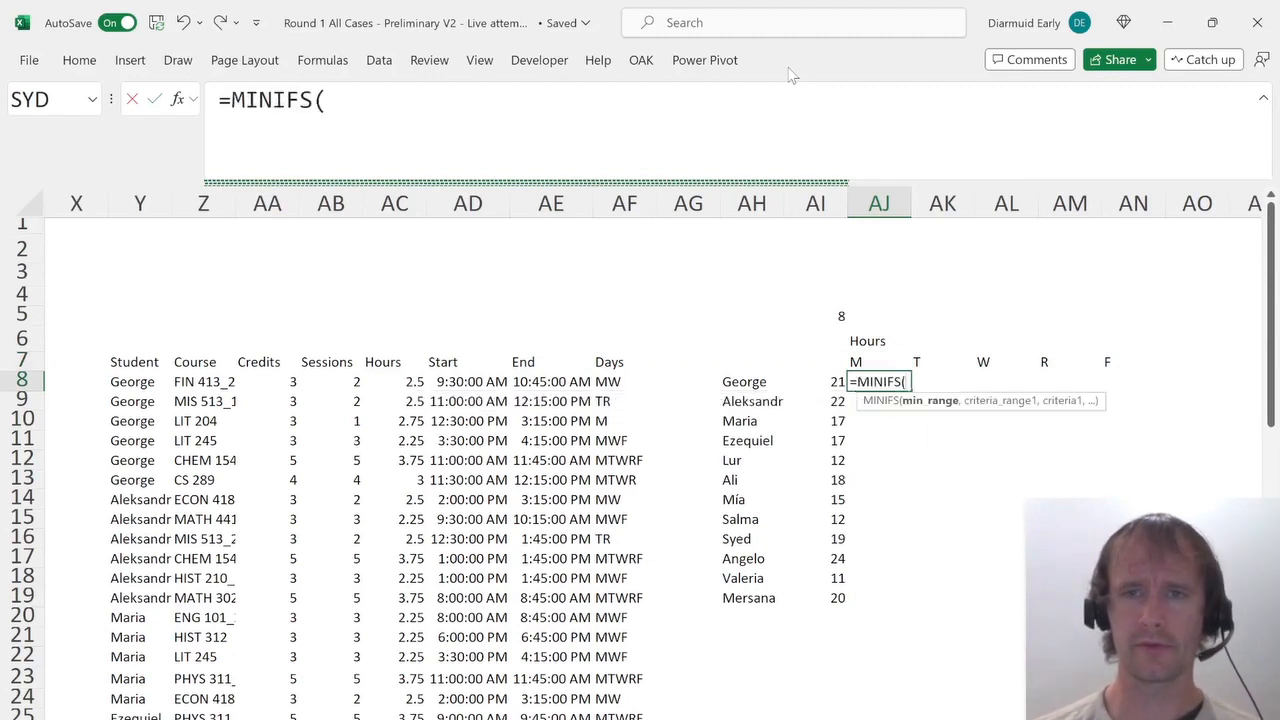
{"action": "key", "text": "Left"}
{"action": "key", "text": "Left"}
{"action": "key", "text": "Left"}
{"action": "key", "text": "Left"}
{"action": "key", "text": "Left"}
{"action": "key", "text": "Left"}
{"action": "key", "text": "ctrl+shift+Down"}
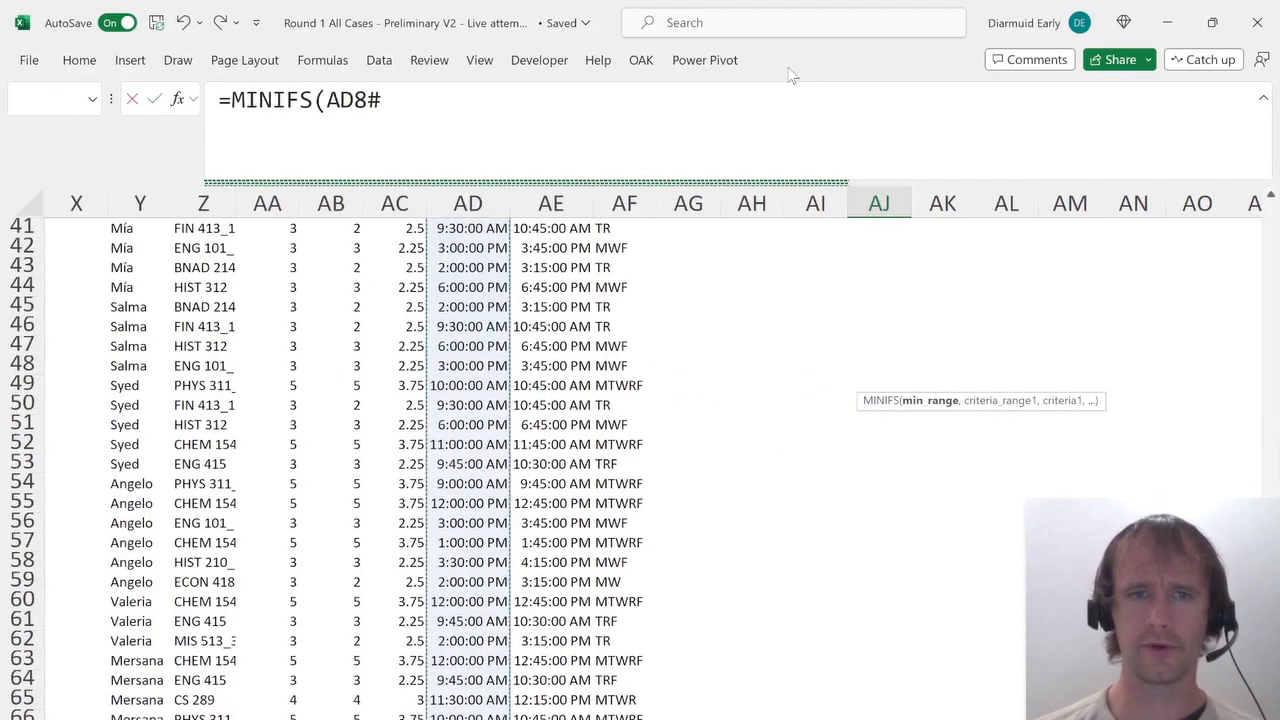
{"action": "key", "text": "F4"}
{"action": "type", "text": ","}
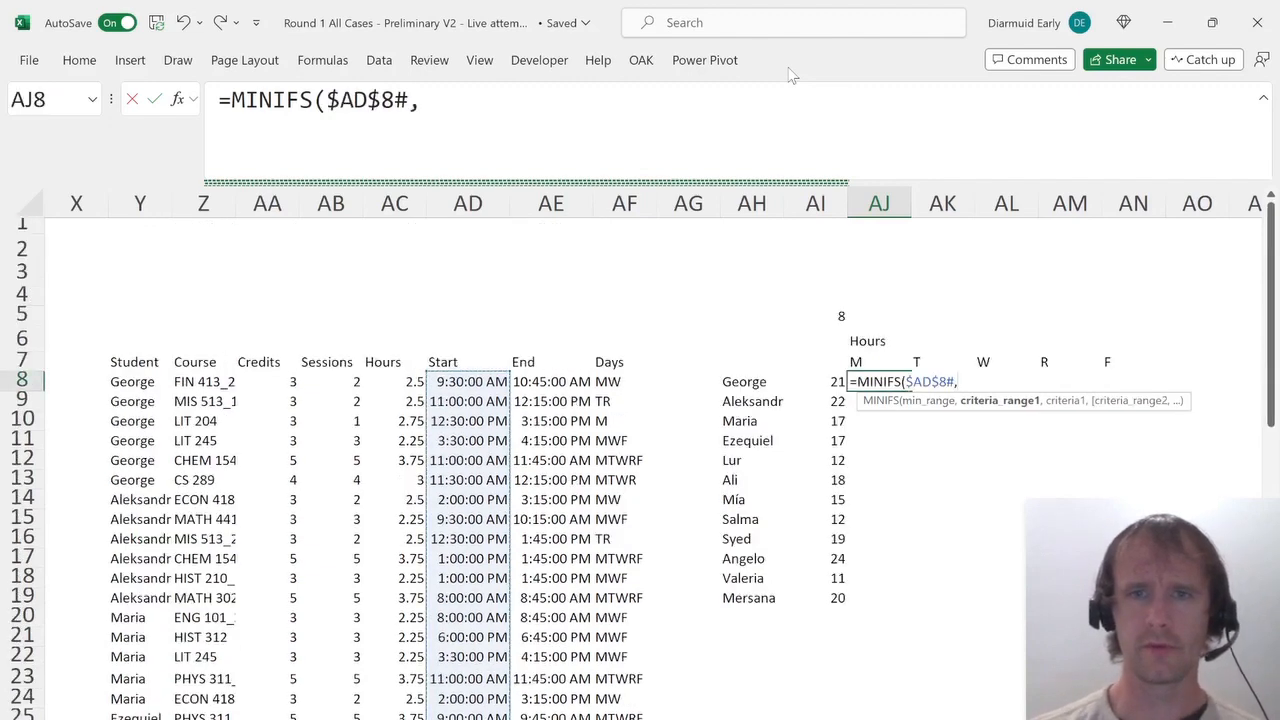
{"action": "key", "text": "Left"}
{"action": "key", "text": "Left"}
{"action": "key", "text": "ctrl+Left"}
{"action": "key", "text": "ctrl+Left"}
{"action": "key", "text": "ctrl+shift+Down"}
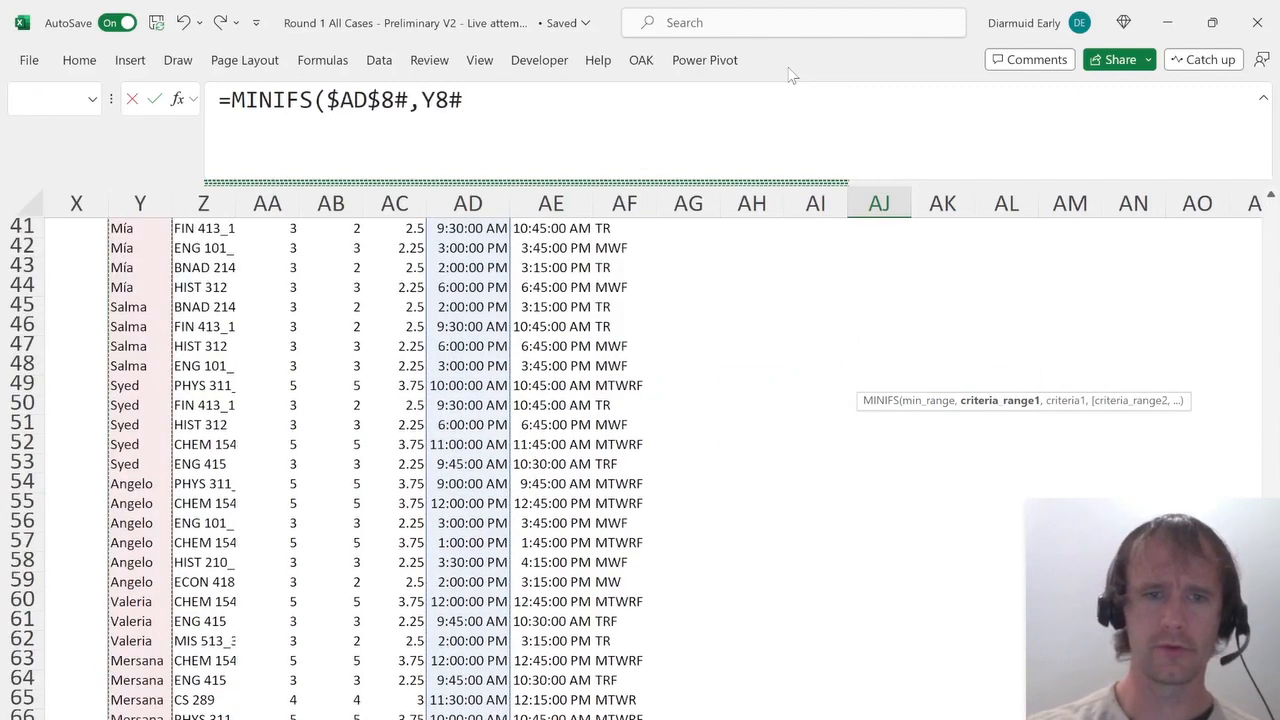
{"action": "key", "text": "F4"}
{"action": "type", "text": ","}
{"action": "key", "text": "Left"}
{"action": "key", "text": "Left"}
{"action": "key", "text": "ctrl+shift+Down"}
{"action": "key", "text": "F4"}
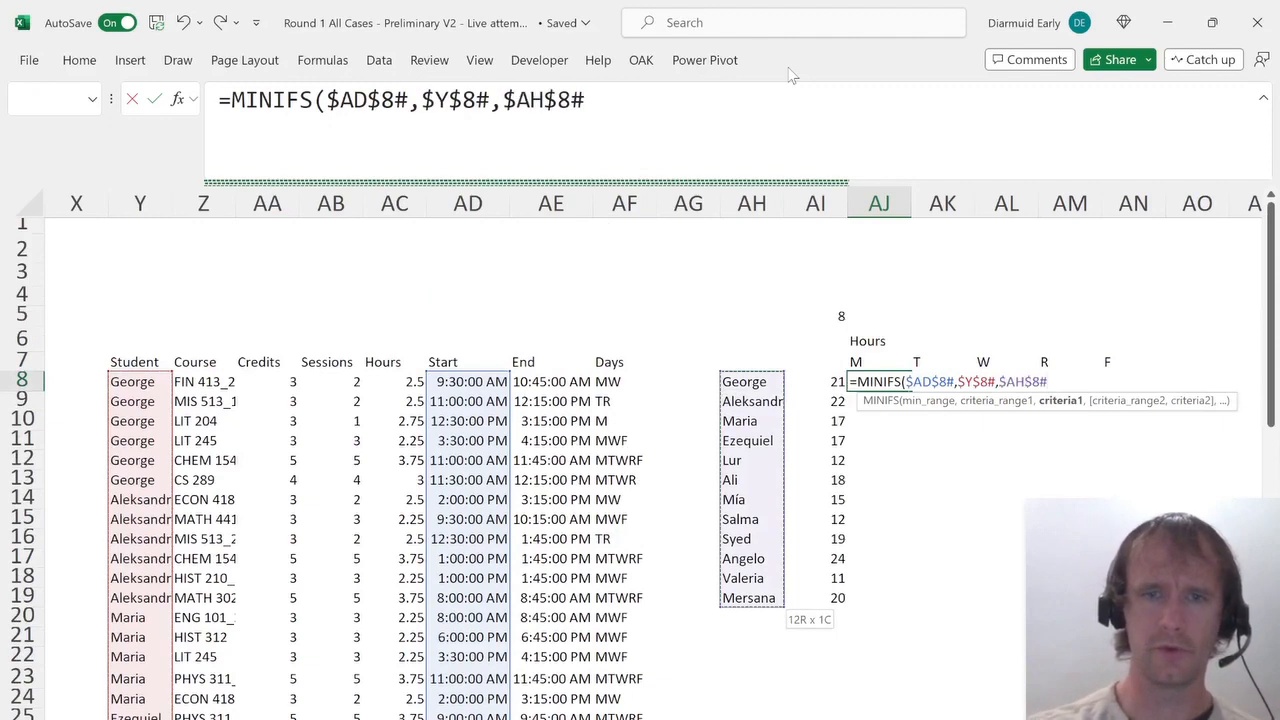
Add the Days criterion "*"&$AJ$7:$AN$7&"*" with absolute references and enter the MINIFS formula.
{"action": "type", "text": ","}
{"action": "key", "text": "Left"}
{"action": "key", "text": "Left"}
{"action": "key", "text": "Left"}
{"action": "key", "text": "Left"}
{"action": "key", "text": "ctrl+shift+Down"}
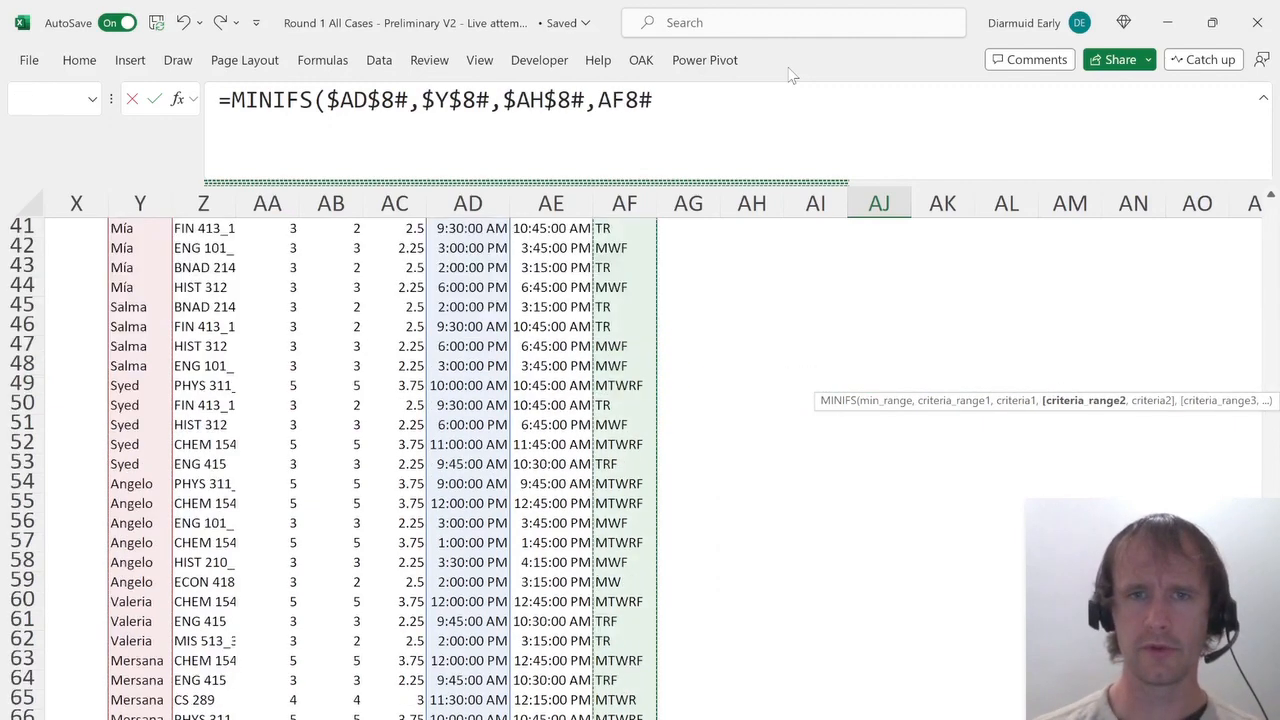
{"action": "key", "text": "F4"}
{"action": "type", "text": ","}
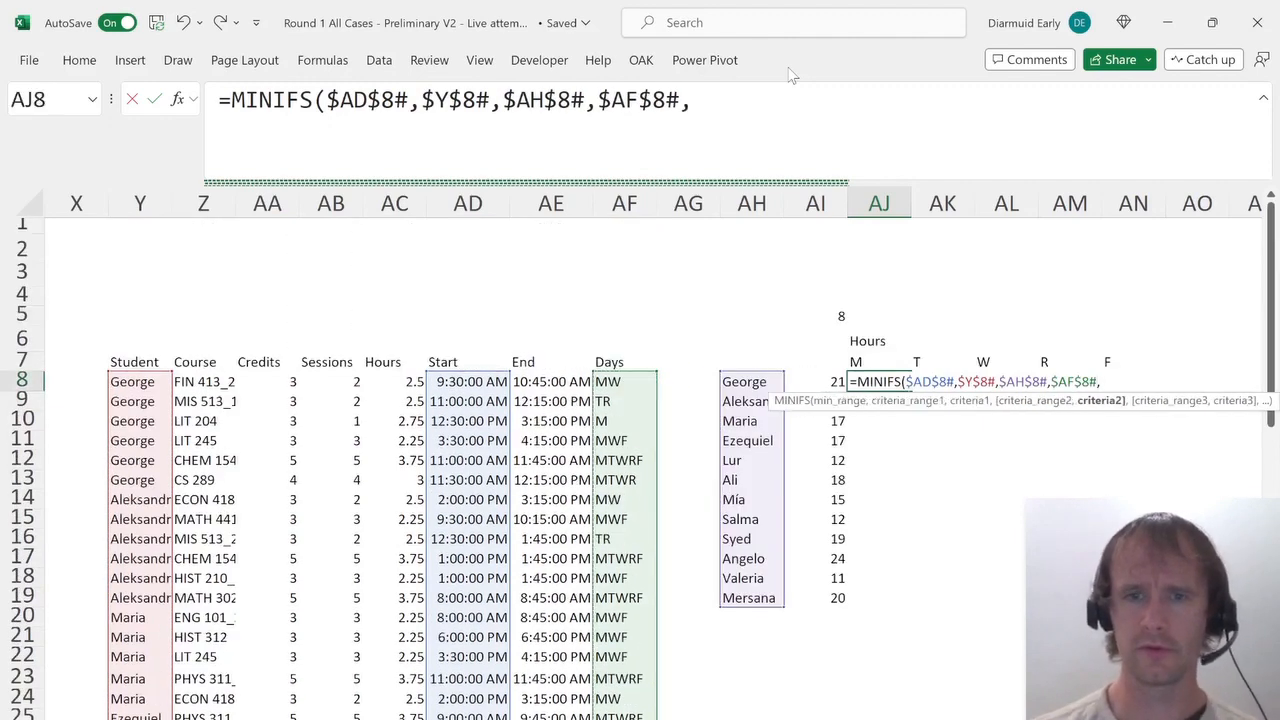
{"action": "type", "text": "\"*\"&"}
{"action": "key", "text": "Up"}
{"action": "key", "text": "ctrl+shift+Right"}
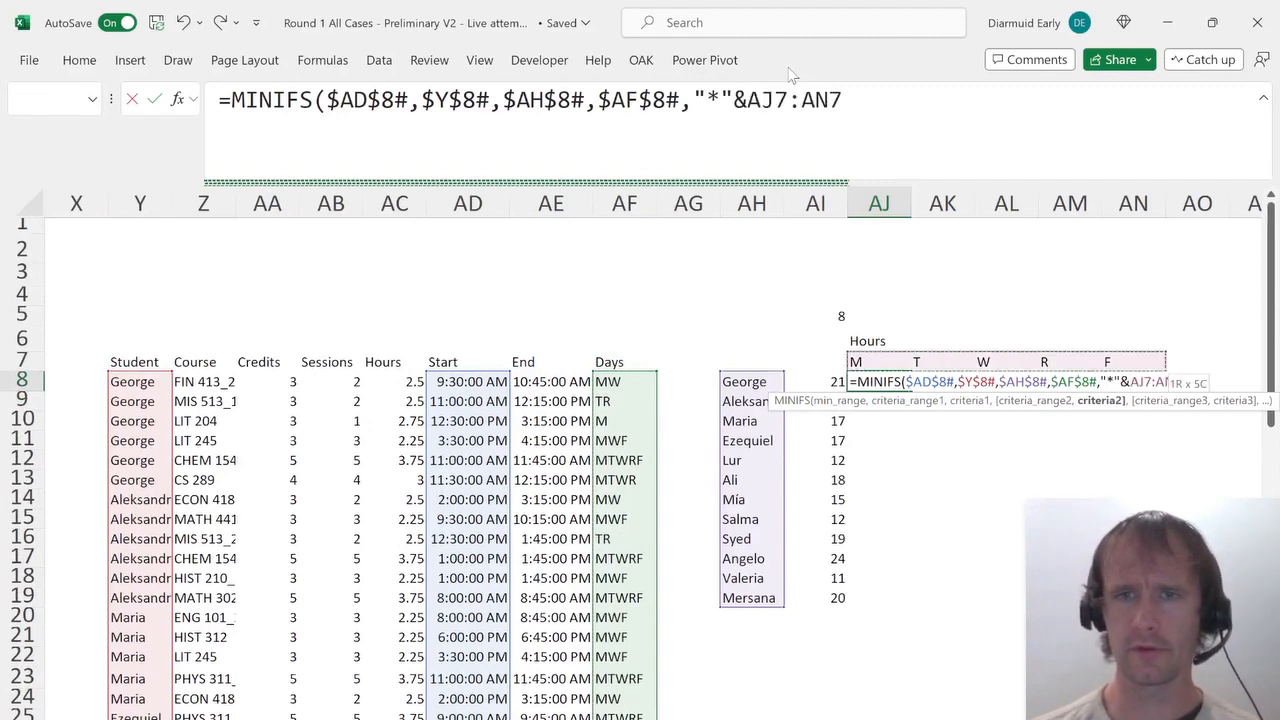
{"action": "type", "text": "&\"*\""}
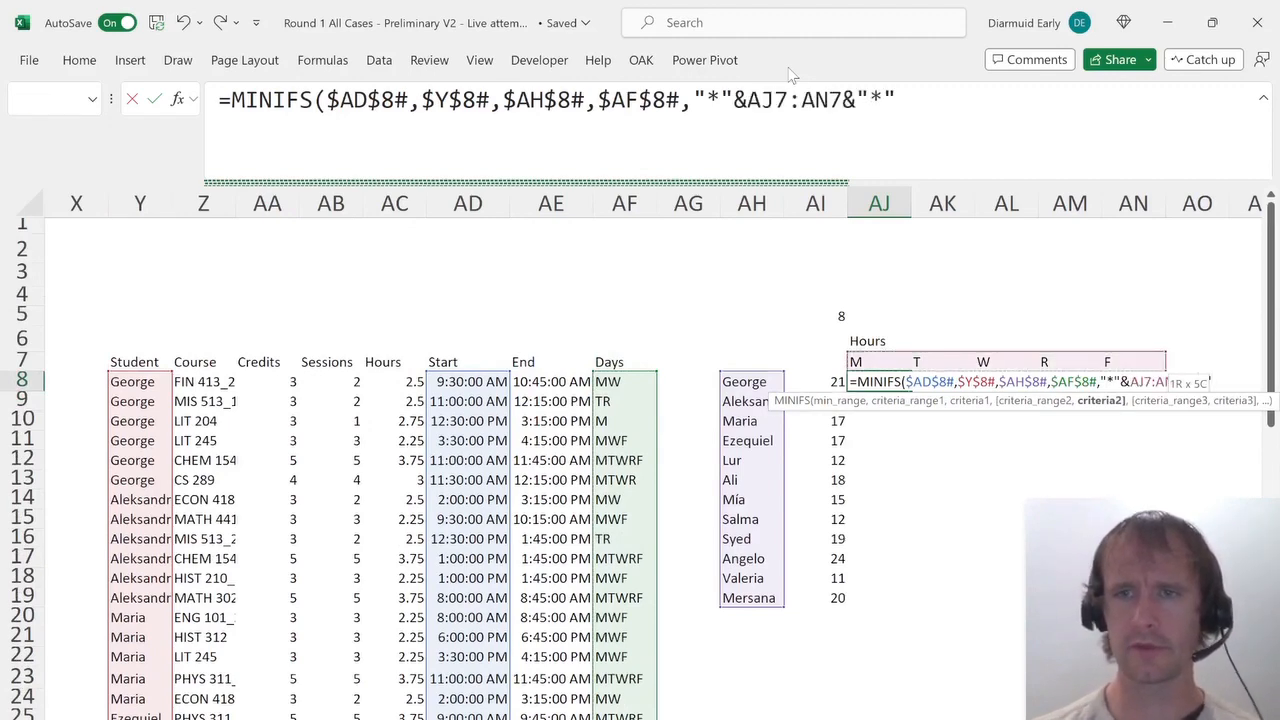
{"action": "type", "text": ")"}
{"action": "left_click_drag", "start_coordinate": [772, 92], "coordinate": [826, 104]}
{"action": "key", "text": "F4"}
{"action": "key", "text": "Return"}
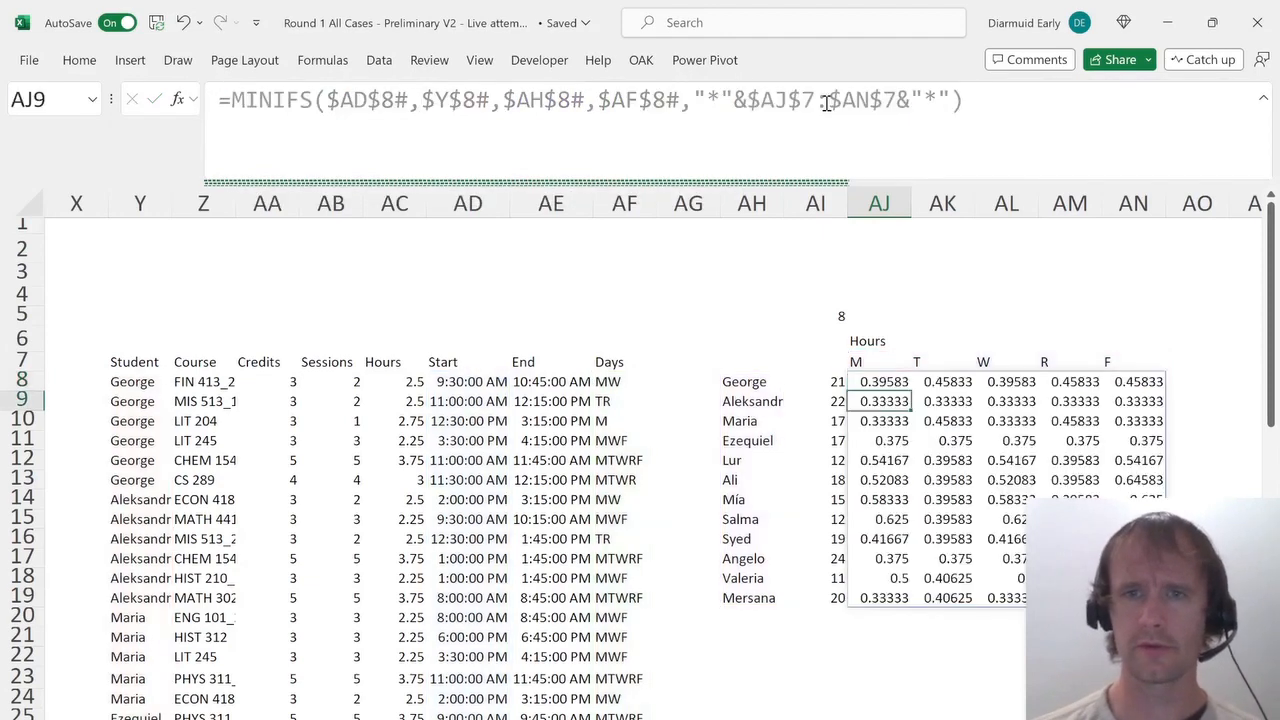
Inspect the SUMIFS total-hours formula in AI8 and the new formula in AJ8.
{"action": "key", "text": "Up"}
{"action": "key", "text": "Right"}
{"action": "key", "text": "Right"}
{"action": "key", "text": "Right"}
{"action": "key", "text": "Right"}
{"action": "key", "text": "Right"}
{"action": "key", "text": "Right"}
{"action": "key", "text": "Right"}
{"action": "key", "text": "Right"}
{"action": "key", "text": "Right"}
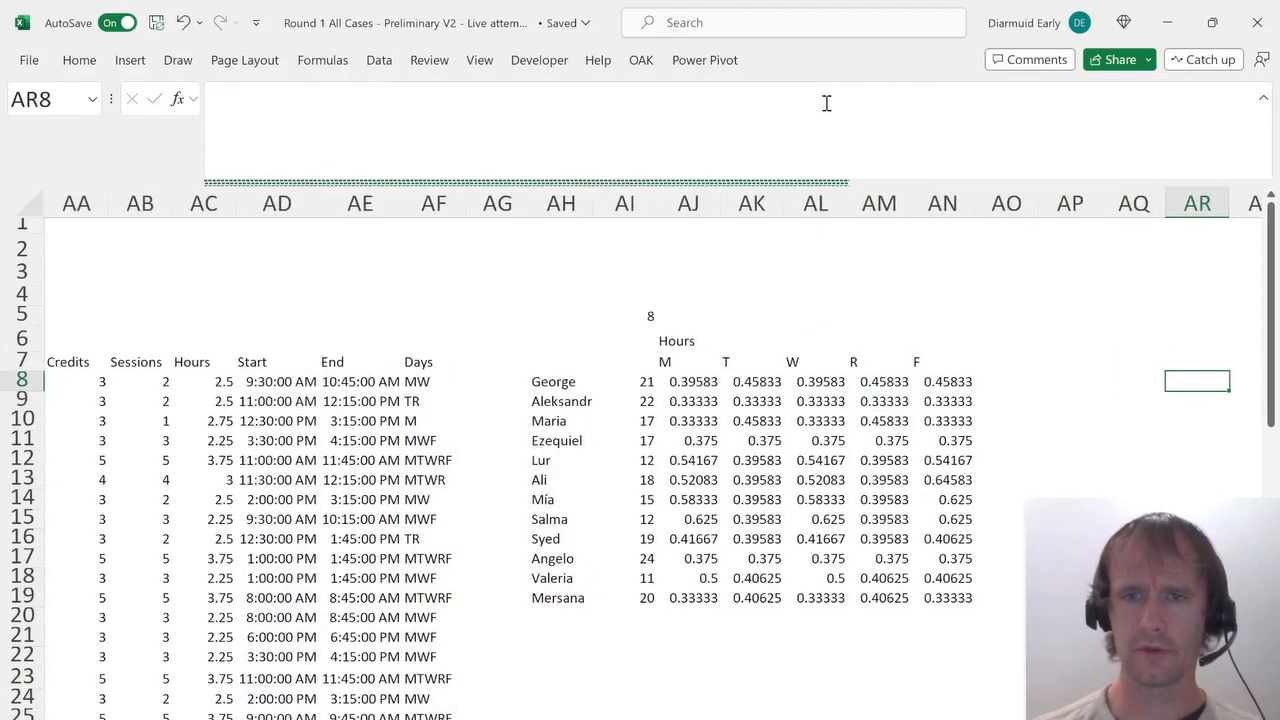
{"action": "key", "text": "Left"}
{"action": "key", "text": "Left"}
{"action": "key", "text": "Left"}
{"action": "key", "text": "Left"}
{"action": "key", "text": "Left"}
{"action": "key", "text": "Left"}
{"action": "key", "text": "Left"}
{"action": "key", "text": "Left"}
{"action": "key", "text": "Left"}
{"action": "key", "text": "Left"}
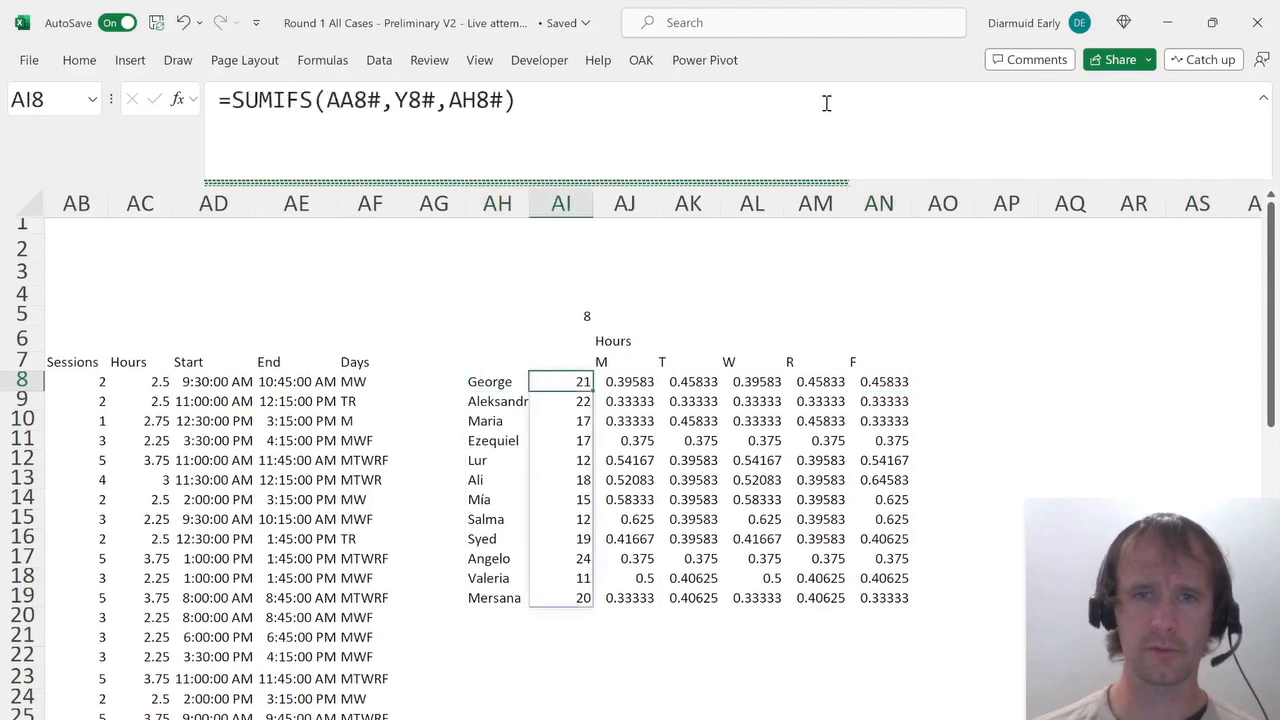
{"action": "key", "text": "Right"}
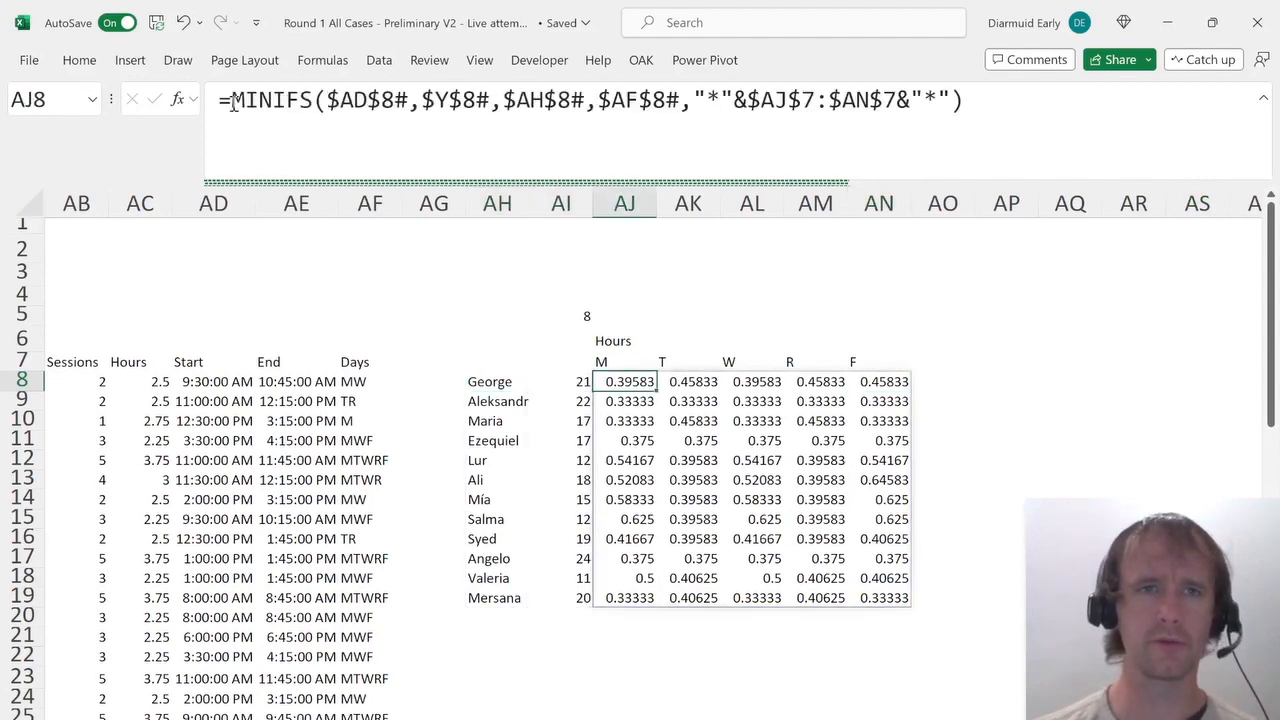
Duplicate the AJ8 formula as a subtraction and change the first MINIFS to MAXIFS.
{"action": "left_click_drag", "start_coordinate": [232, 104], "coordinate": [1265, 95]}
{"action": "key", "text": "ctrl+c"}
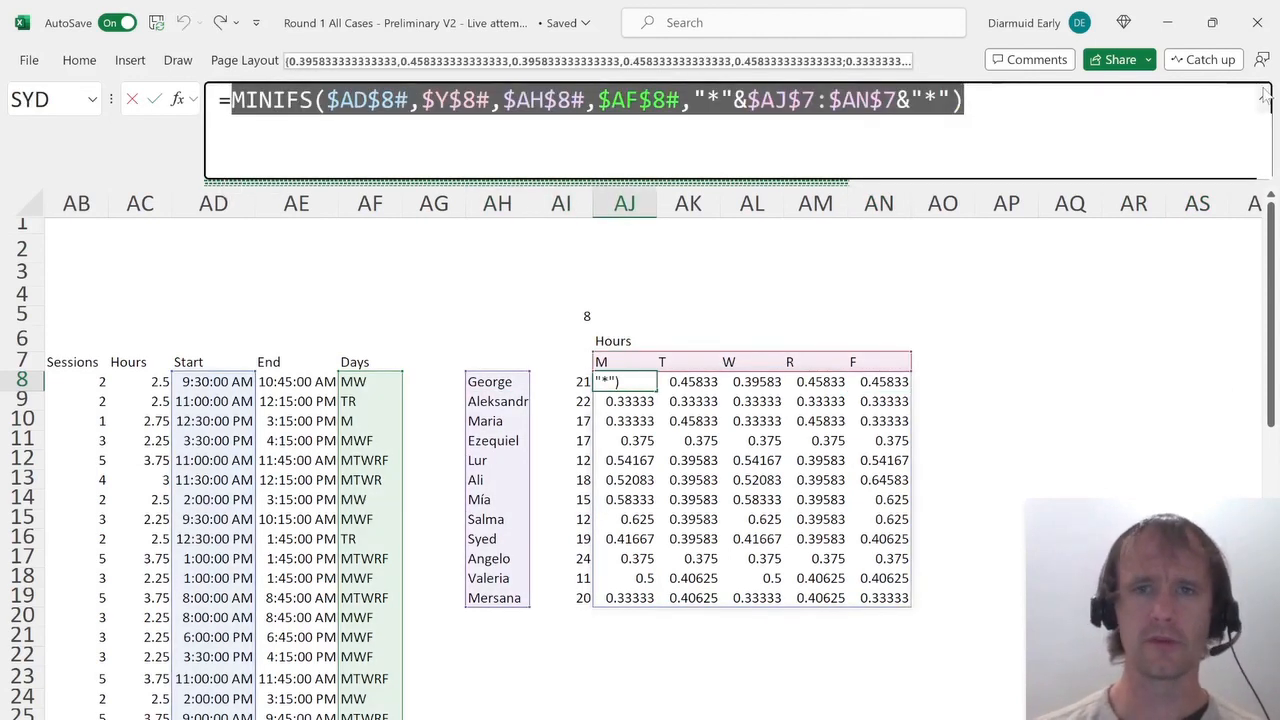
{"action": "left_click", "coordinate": [1265, 95]}
{"action": "key", "text": "ctrl+v"}
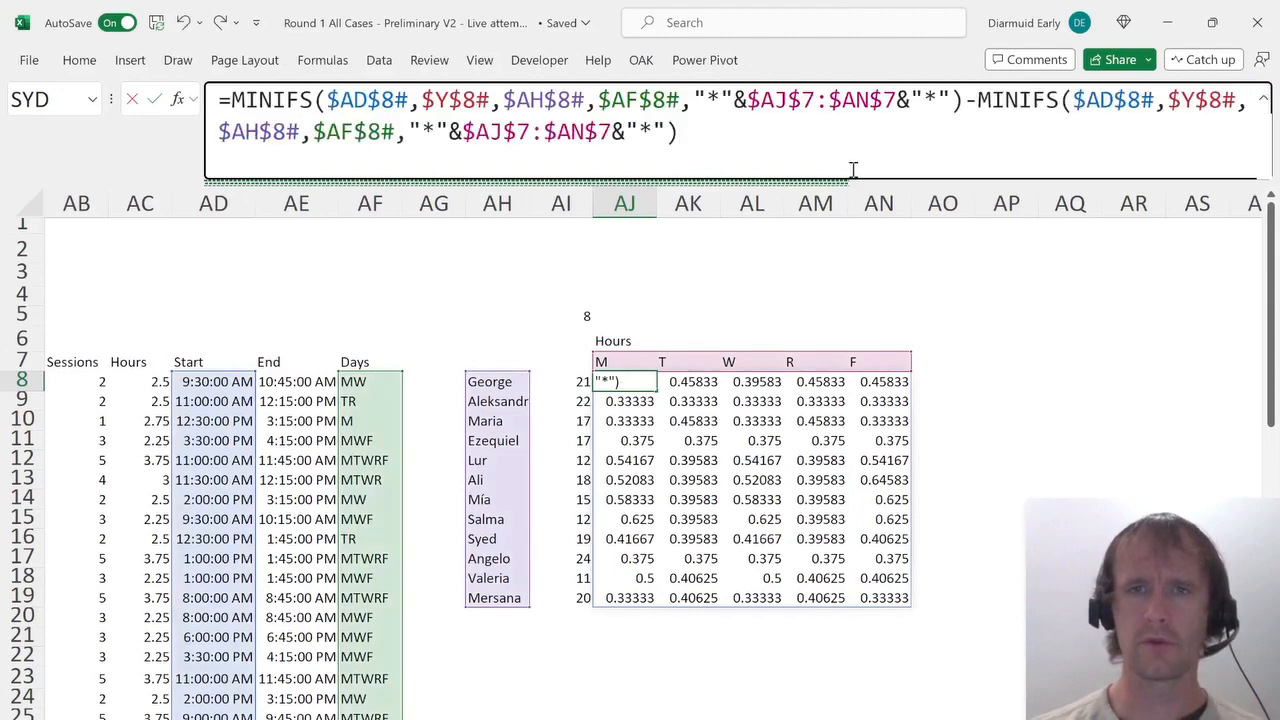
{"action": "key", "text": "ctrl+shift+Left"}
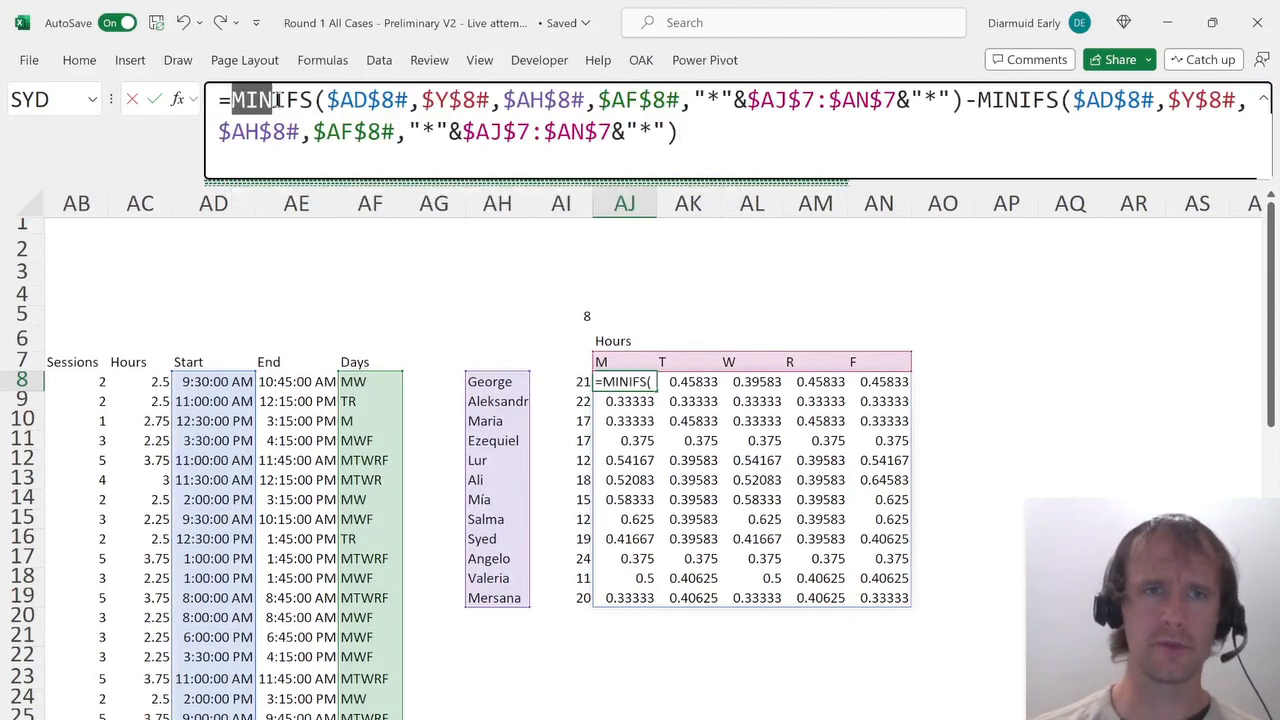
{"action": "type", "text": "max"}
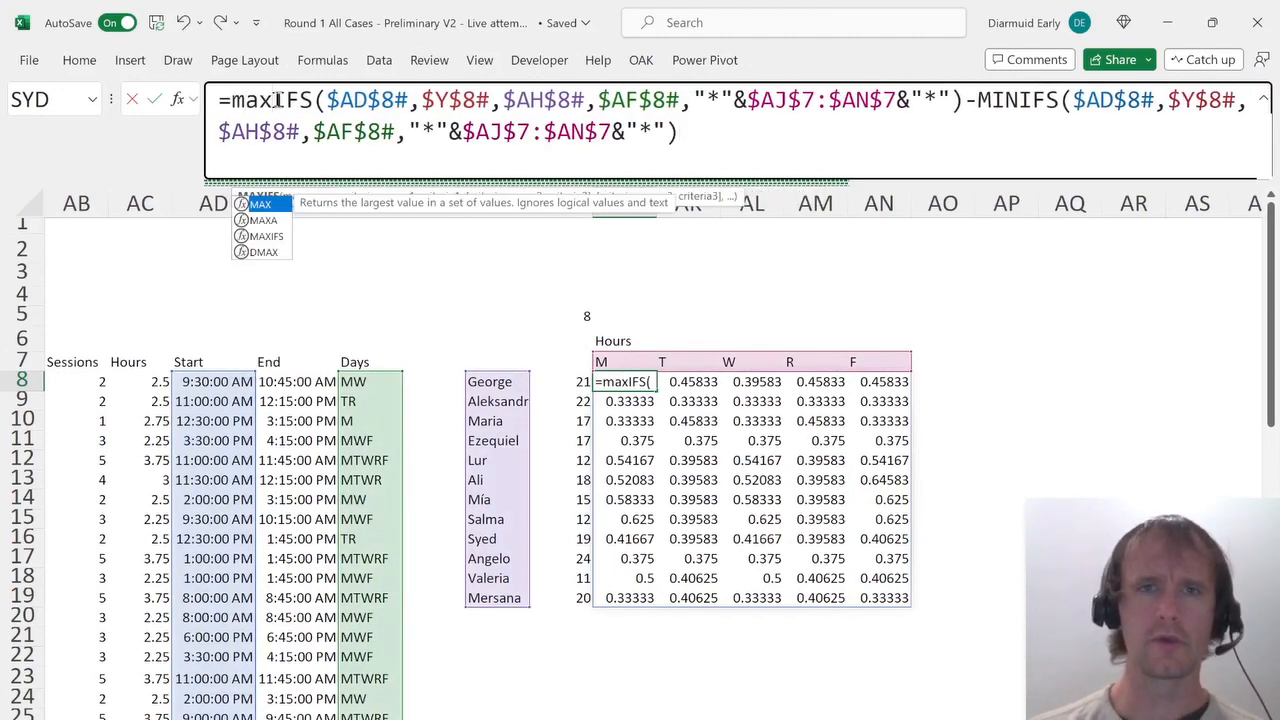
{"action": "key", "text": "Return"}
Wrap the MAXIFS minus MINIFS difference in parentheses and multiply it by 24 to give hours.
{"action": "key", "text": "Up"}
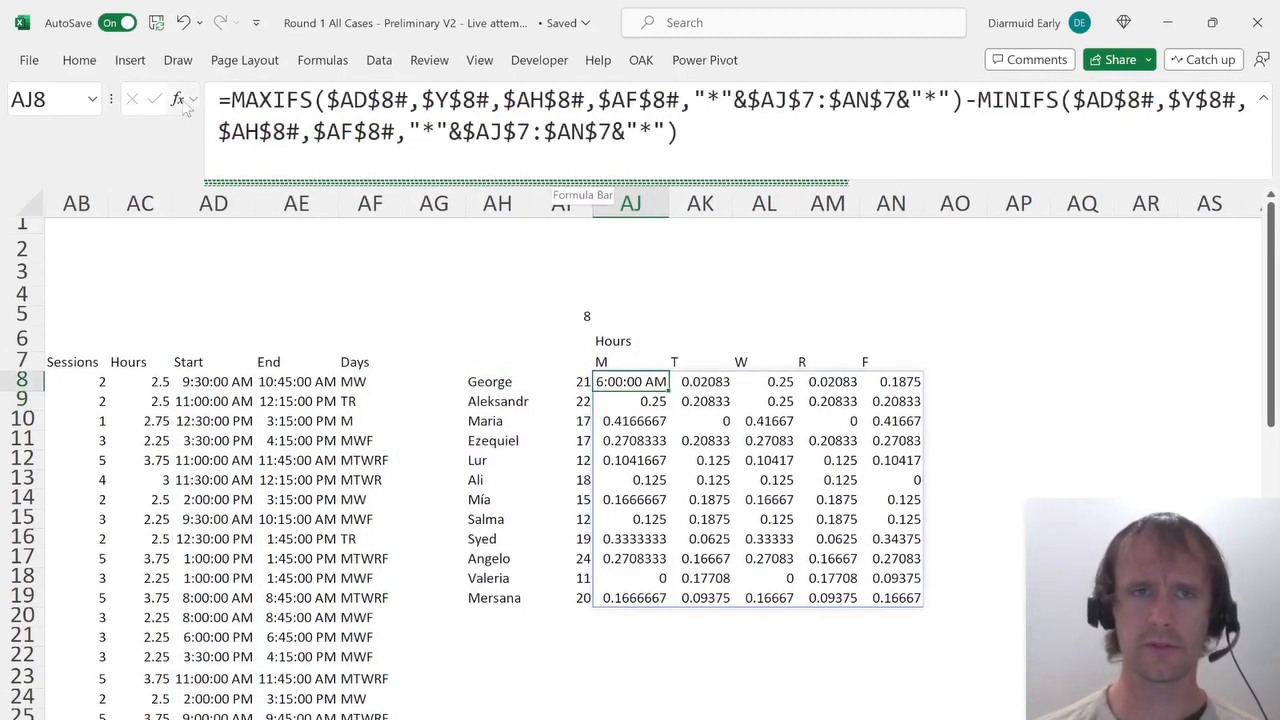
{"action": "left_click", "coordinate": [223, 100]}
{"action": "type", "text": "("}
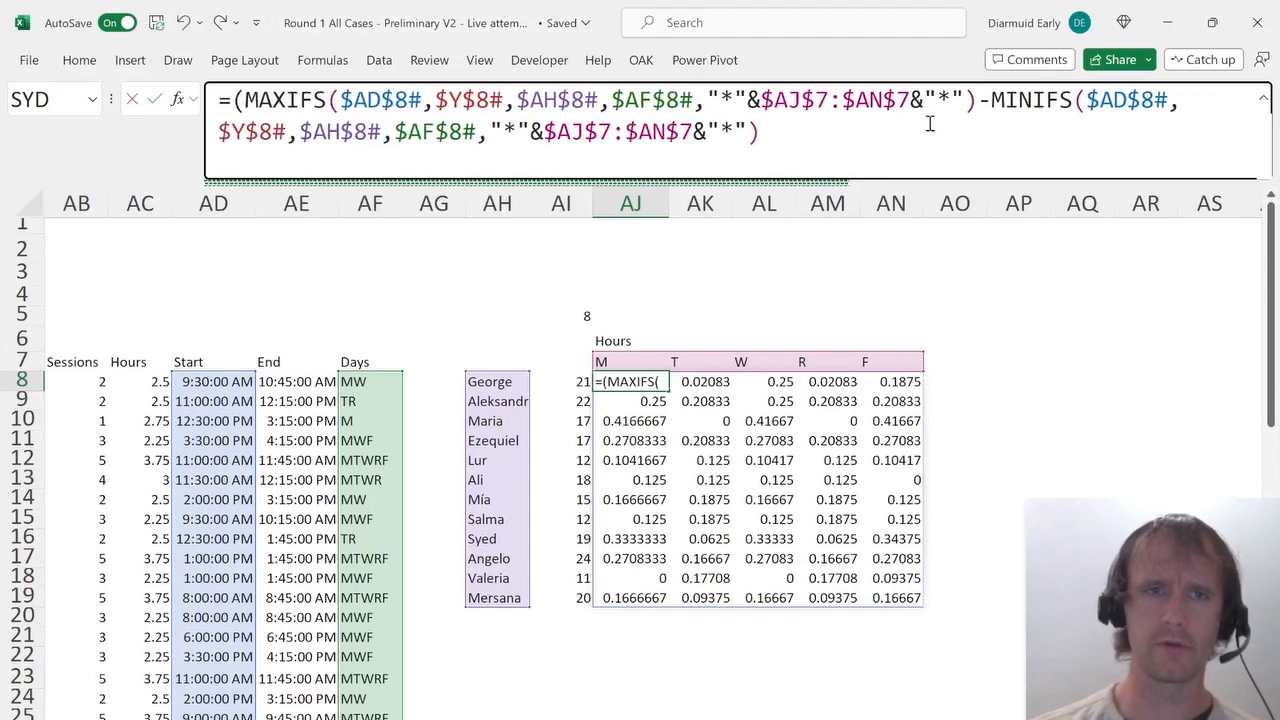
{"action": "left_click", "coordinate": [866, 157]}
{"action": "type", "text": ")*"}
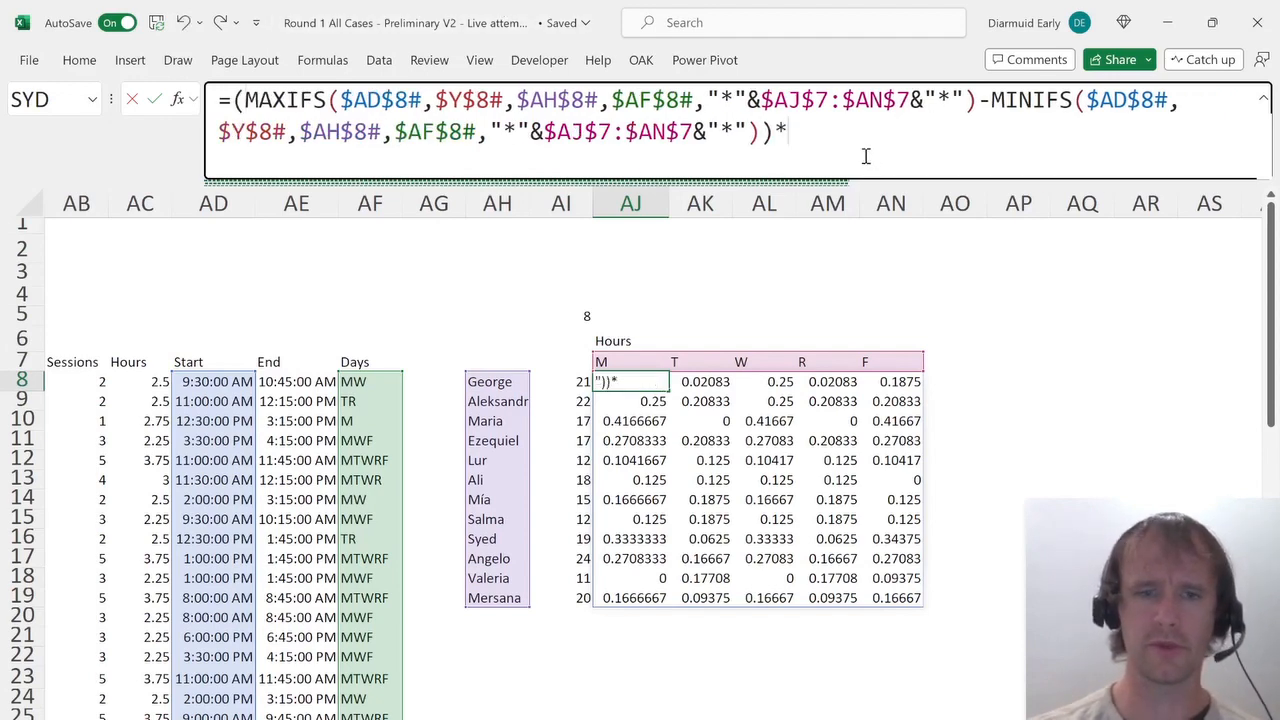
{"action": "type", "text": "24"}
{"action": "key", "text": "Return"}
Copy the number format from AK8 and paste it onto AJ8.
{"action": "key", "text": "Right"}
{"action": "key", "text": "Up"}
{"action": "key", "text": "ctrl+c"}
{"action": "key", "text": "Left"}
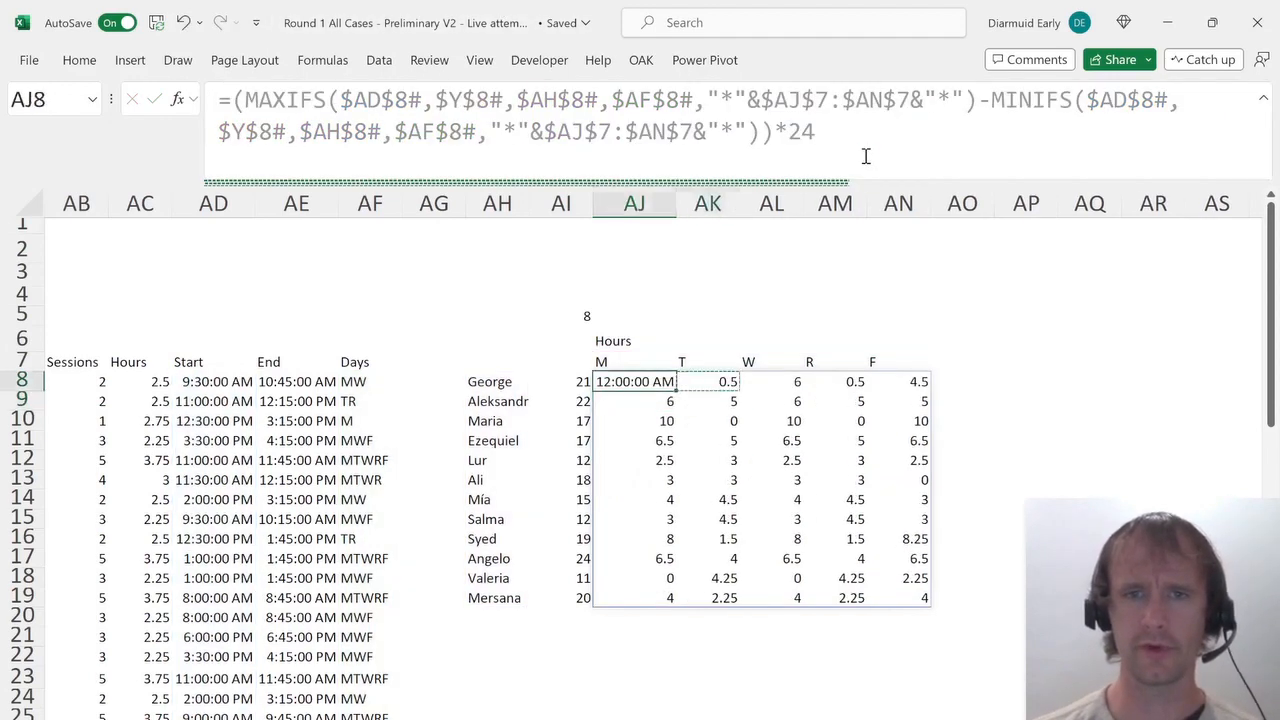
{"action": "key", "text": "alt+e"}
{"action": "key", "text": "s"}
{"action": "key", "text": "t"}
{"action": "key", "text": "Return"}
Compare Syed's daily hours row with the answer options for the Syed on-campus question.
{"action": "key", "text": "ctrl+Down"}
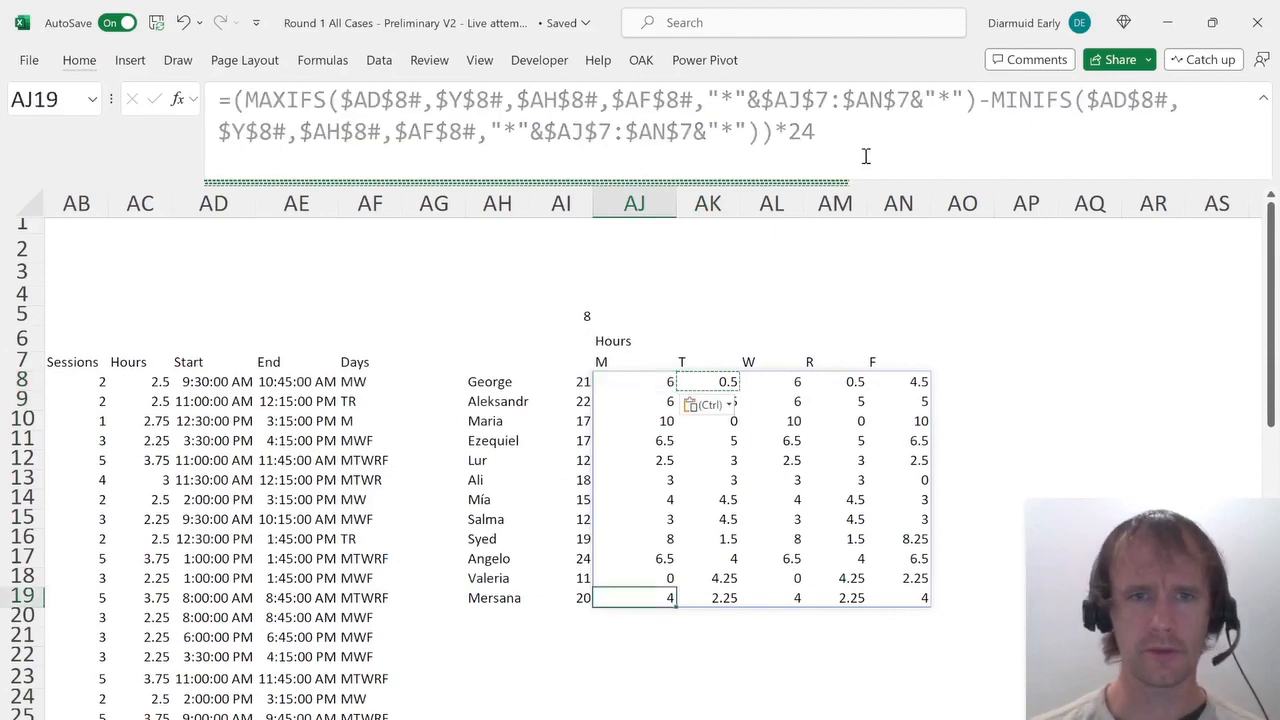
{"action": "key", "text": "Up"}
{"action": "key", "text": "Up"}
{"action": "key", "text": "Up"}
{"action": "key", "text": "ctrl+shift+Right"}
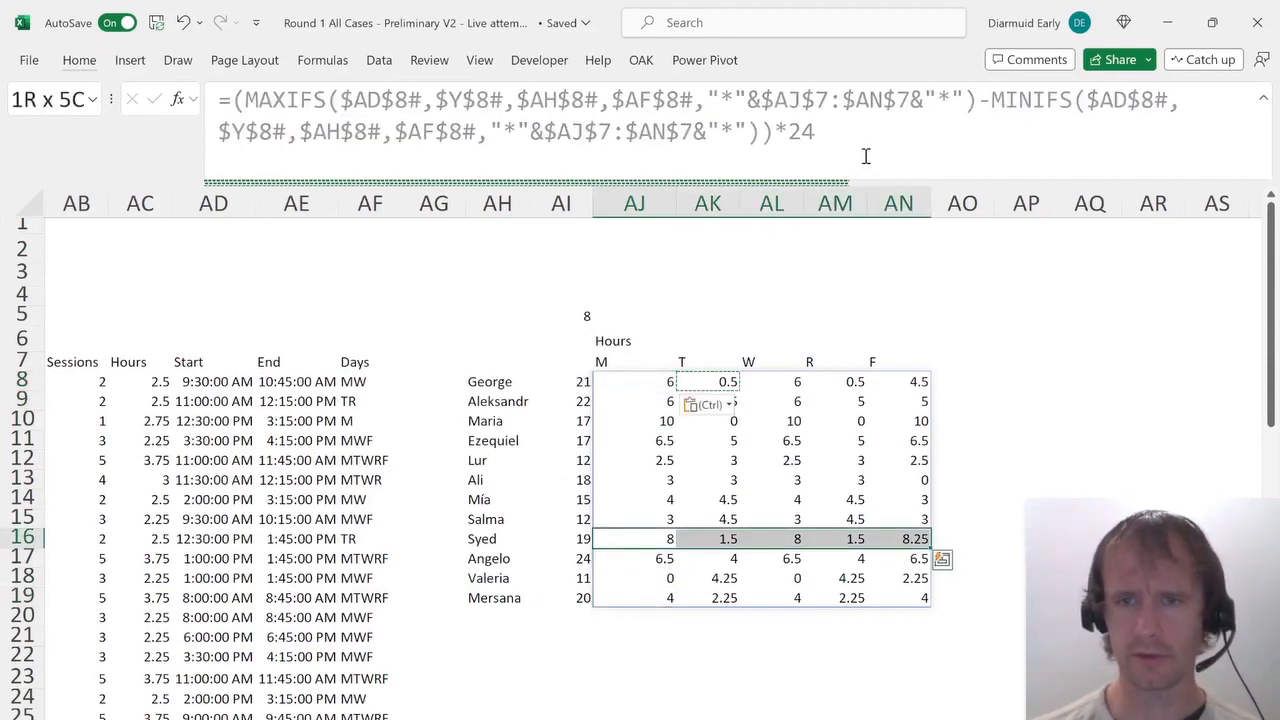
{"action": "key", "text": "ctrl+Page_Up"}
{"action": "key", "text": "ctrl+Page_Up"}
{"action": "key", "text": "alt+Down"}
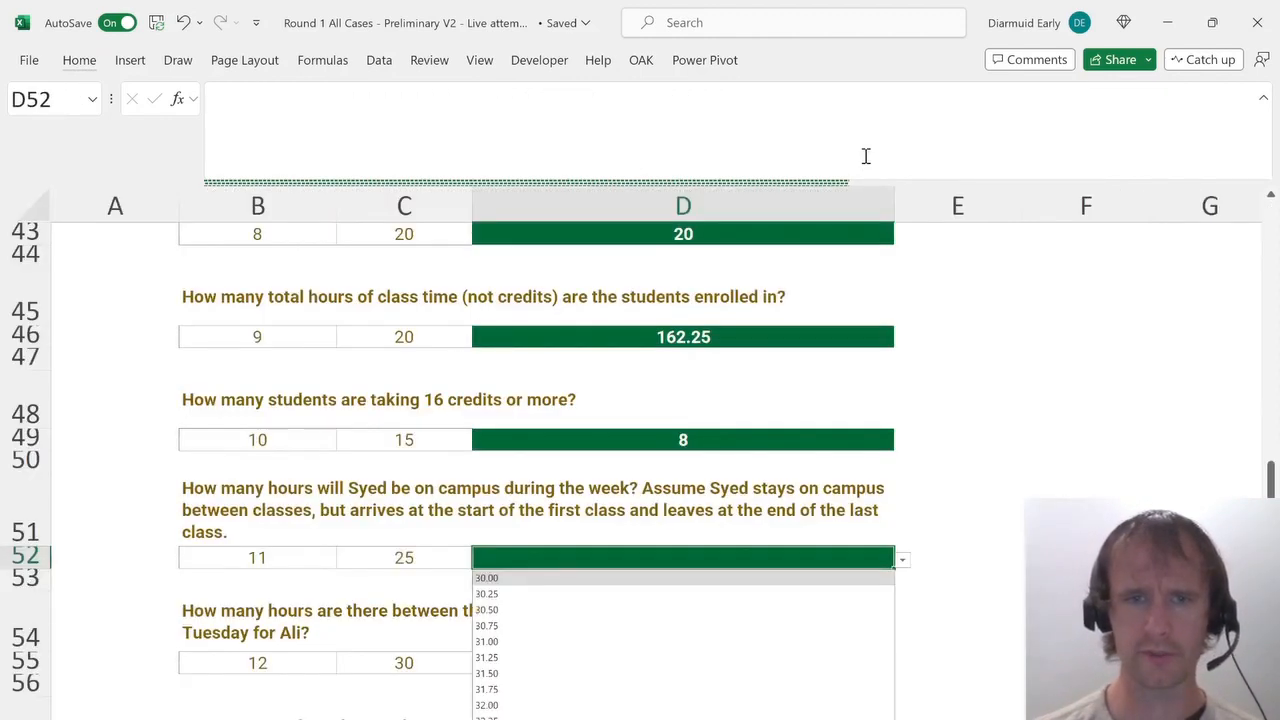
{"action": "key", "text": "Down"}
{"action": "key", "text": "Down"}
{"action": "key", "text": "Up"}
{"action": "key", "text": "Up"}
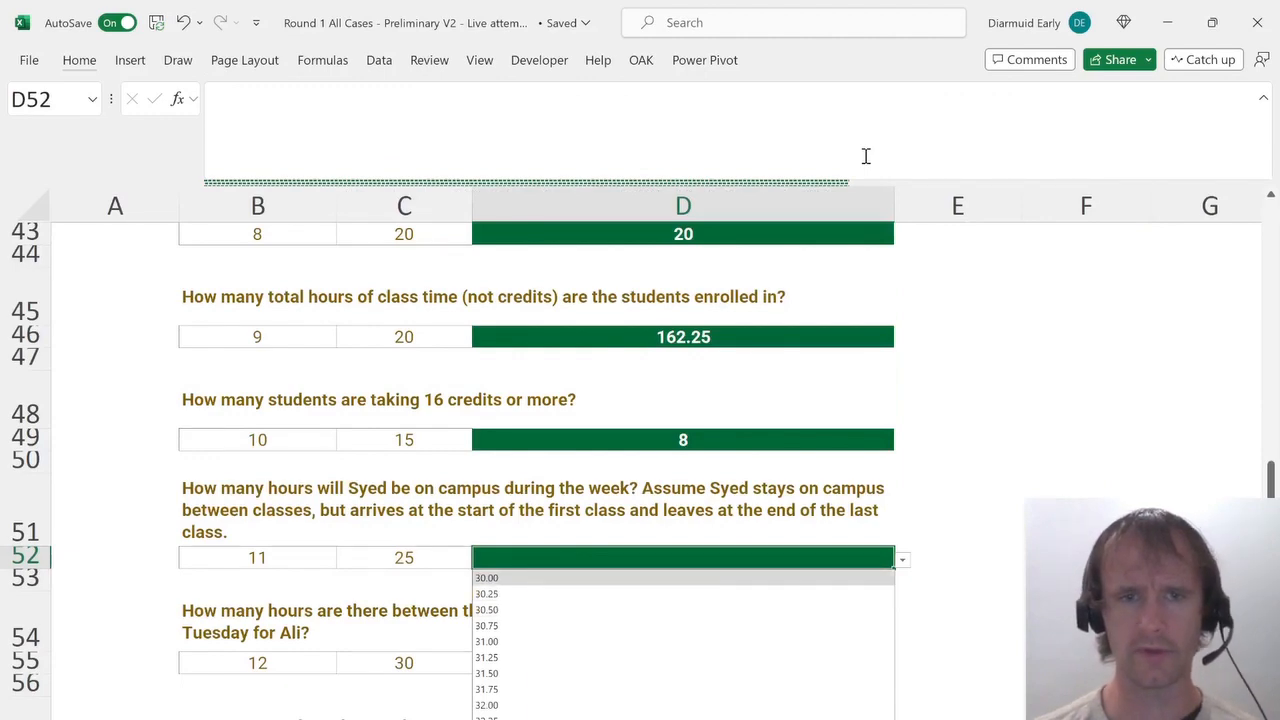
{"action": "key", "text": "Escape"}
{"action": "key", "text": "ctrl+Page_Down"}
{"action": "key", "text": "ctrl+Page_Down"}
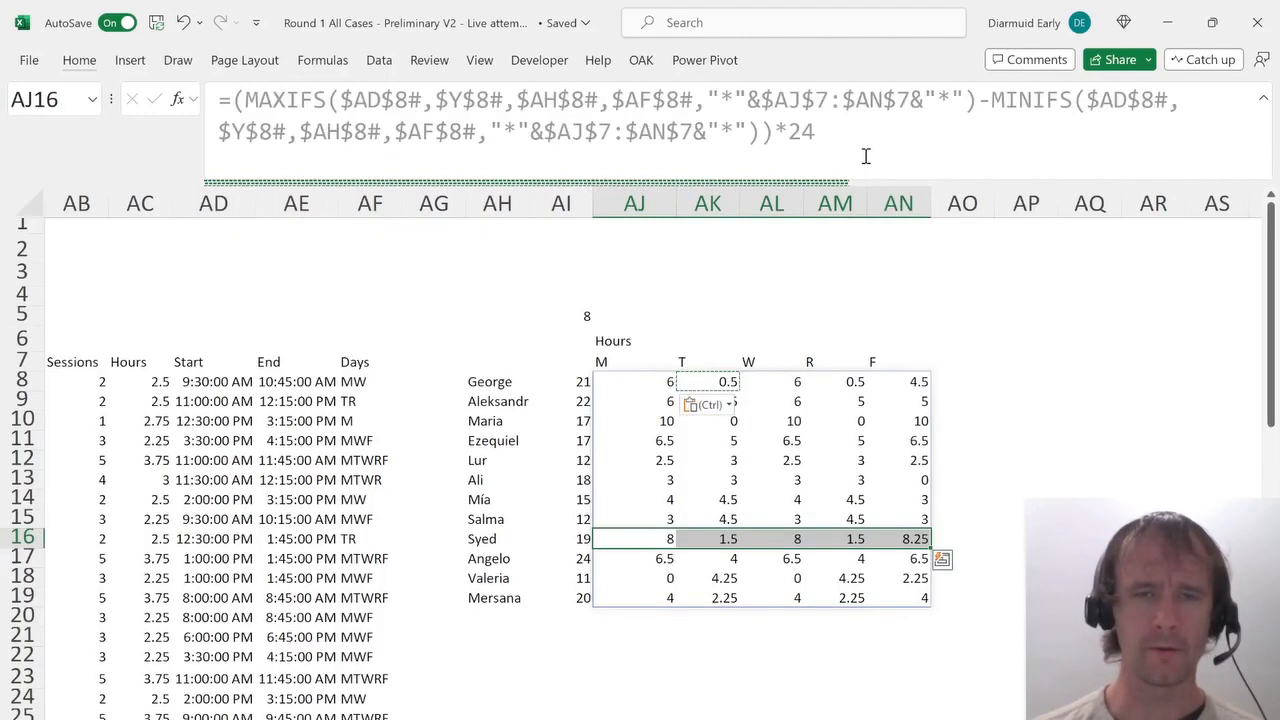
Apply an AutoFilter to the course table headed Student to Days.
{"action": "key", "text": "Left"}
{"action": "key", "text": "Left"}
{"action": "key", "text": "Left"}
{"action": "key", "text": "Left"}
{"action": "key", "text": "ctrl+Left"}
{"action": "key", "text": "Up"}
{"action": "key", "text": "Up"}
{"action": "key", "text": "Up"}
{"action": "key", "text": "Up"}
{"action": "key", "text": "Up"}
{"action": "key", "text": "Up"}
{"action": "key", "text": "Up"}
{"action": "key", "text": "Up"}
{"action": "key", "text": "Up"}
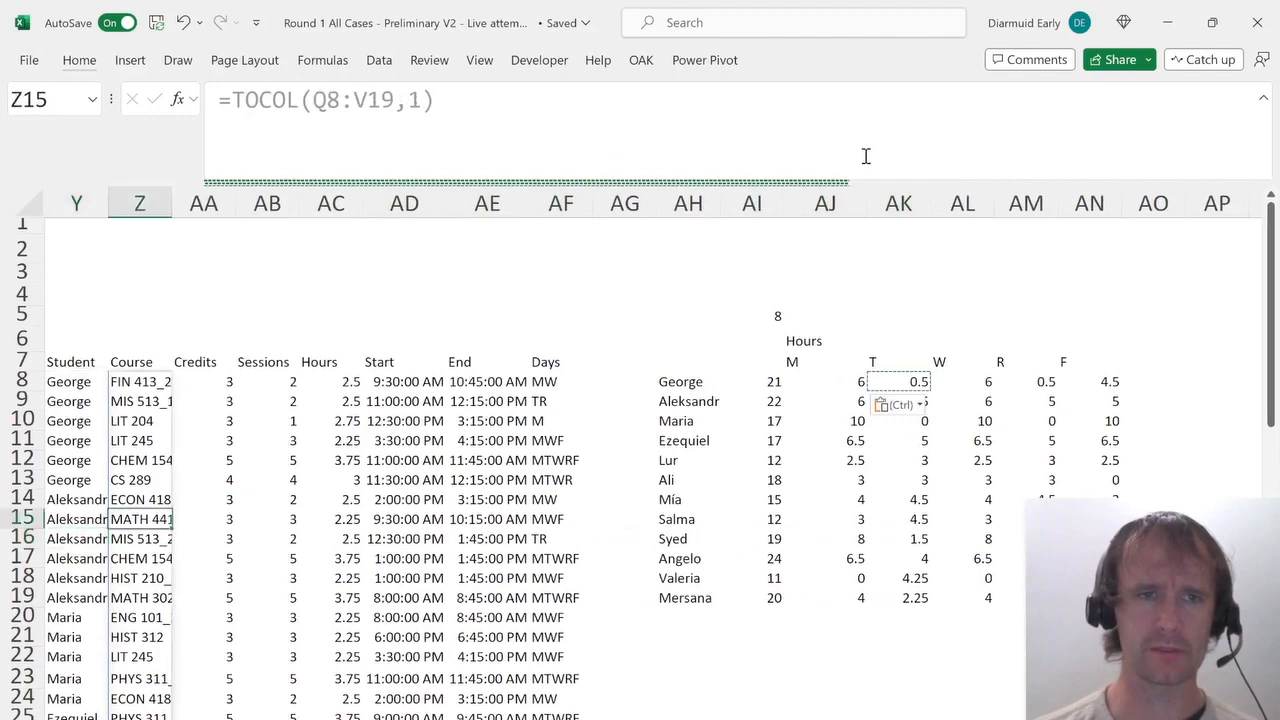
{"action": "key", "text": "ctrl+shift+Right"}
{"action": "key", "text": "ctrl+shift+Down"}
{"action": "key", "text": "alt+d"}
{"action": "key", "text": "f"}
{"action": "key", "text": "f"}
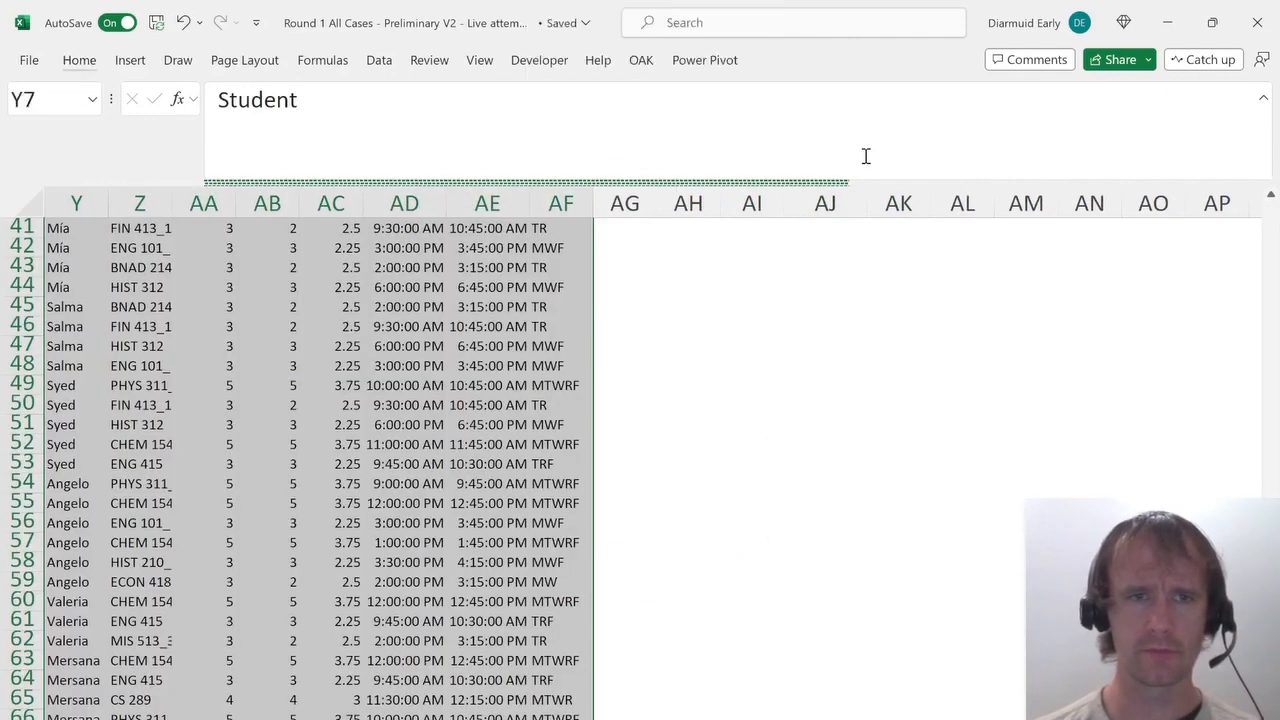
Filter the Student column to show only Syed's courses.
{"action": "key", "text": "Up"}
{"action": "key", "text": "Down"}
{"action": "key", "text": "alt+Down"}
{"action": "key", "text": "Down"}
{"action": "key", "text": "Down"}
{"action": "key", "text": "Down"}
{"action": "key", "text": "Down"}
{"action": "key", "text": "Down"}
{"action": "key", "text": "Down"}
{"action": "key", "text": "Down"}
{"action": "key", "text": "Down"}
{"action": "key", "text": "Down"}
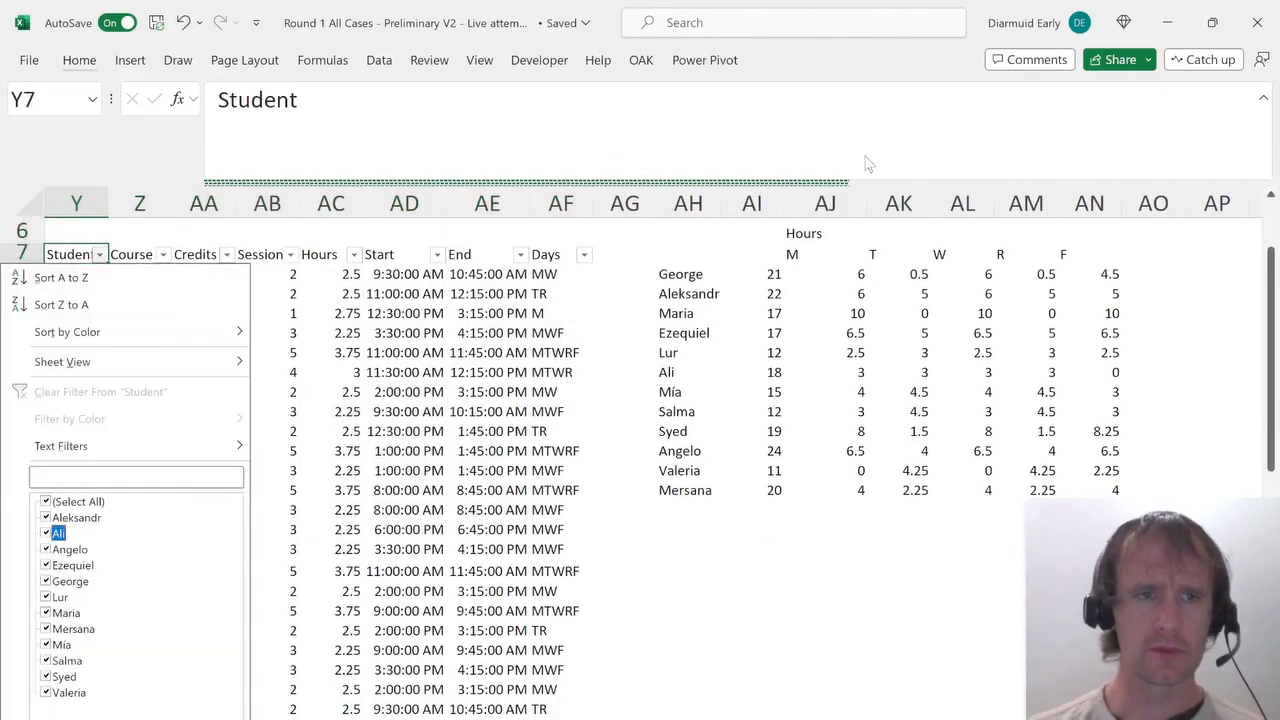
{"action": "key", "text": "Up"}
{"action": "key", "text": "Up"}
{"action": "key", "text": "space"}
{"action": "key", "text": "s"}
{"action": "key", "text": "Down"}
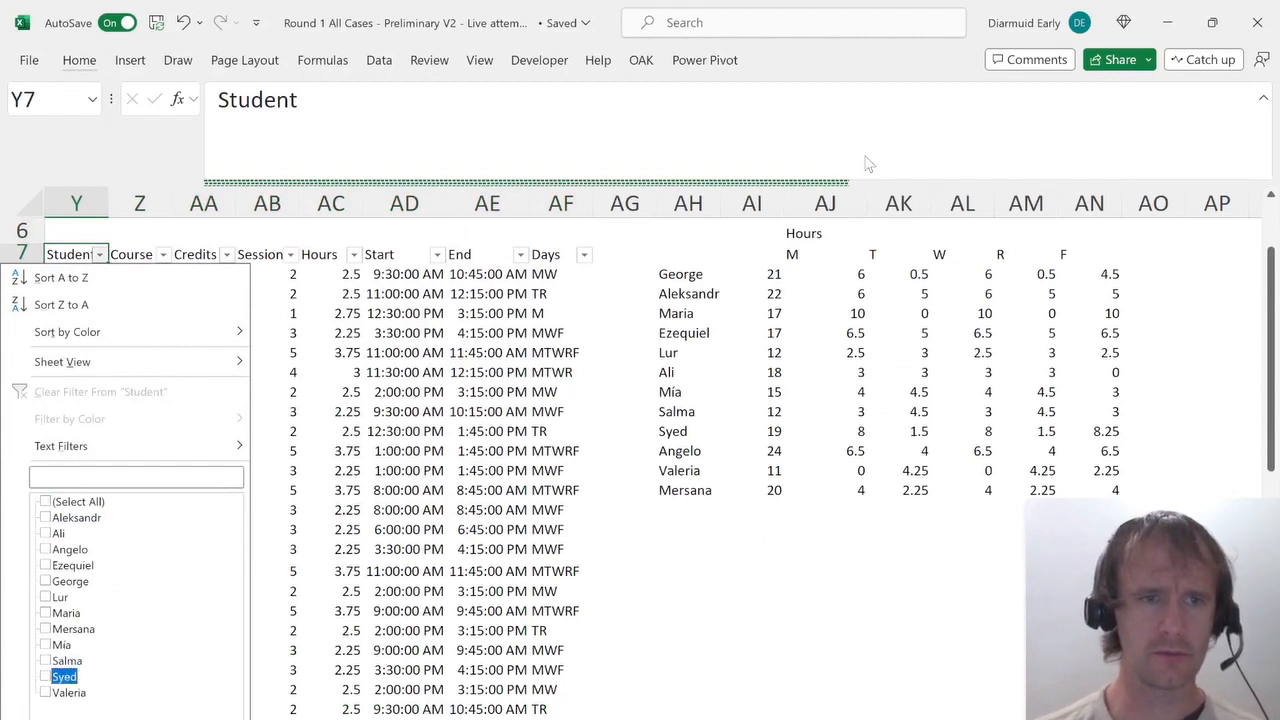
{"action": "key", "text": "space"}
{"action": "key", "text": "Return"}
Filter the Days column to show only Syed's courses that meet on Monday (M).
{"action": "key", "text": "Right"}
{"action": "key", "text": "Right"}
{"action": "key", "text": "Right"}
{"action": "key", "text": "Right"}
{"action": "key", "text": "Right"}
{"action": "key", "text": "Right"}
{"action": "key", "text": "Right"}
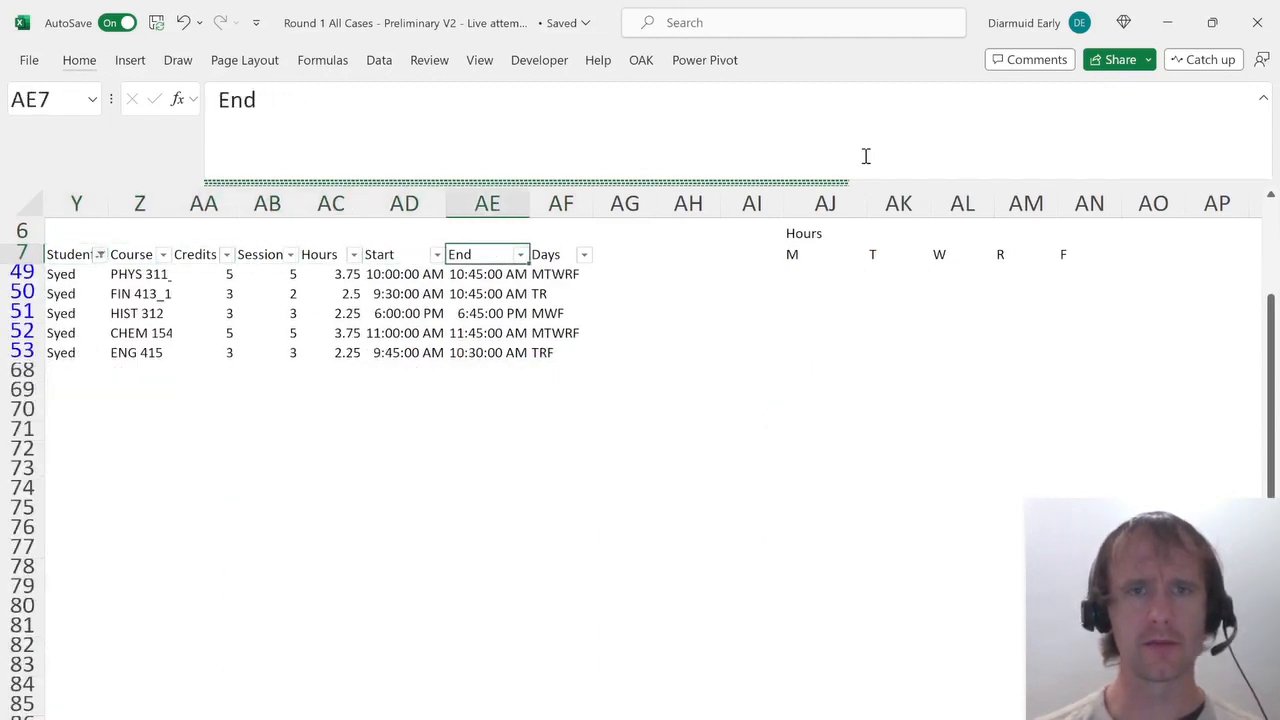
{"action": "key", "text": "alt+Down"}
{"action": "key", "text": "Down"}
{"action": "key", "text": "Down"}
{"action": "key", "text": "Down"}
{"action": "key", "text": "Down"}
{"action": "key", "text": "Down"}
{"action": "key", "text": "Down"}
{"action": "key", "text": "Down"}
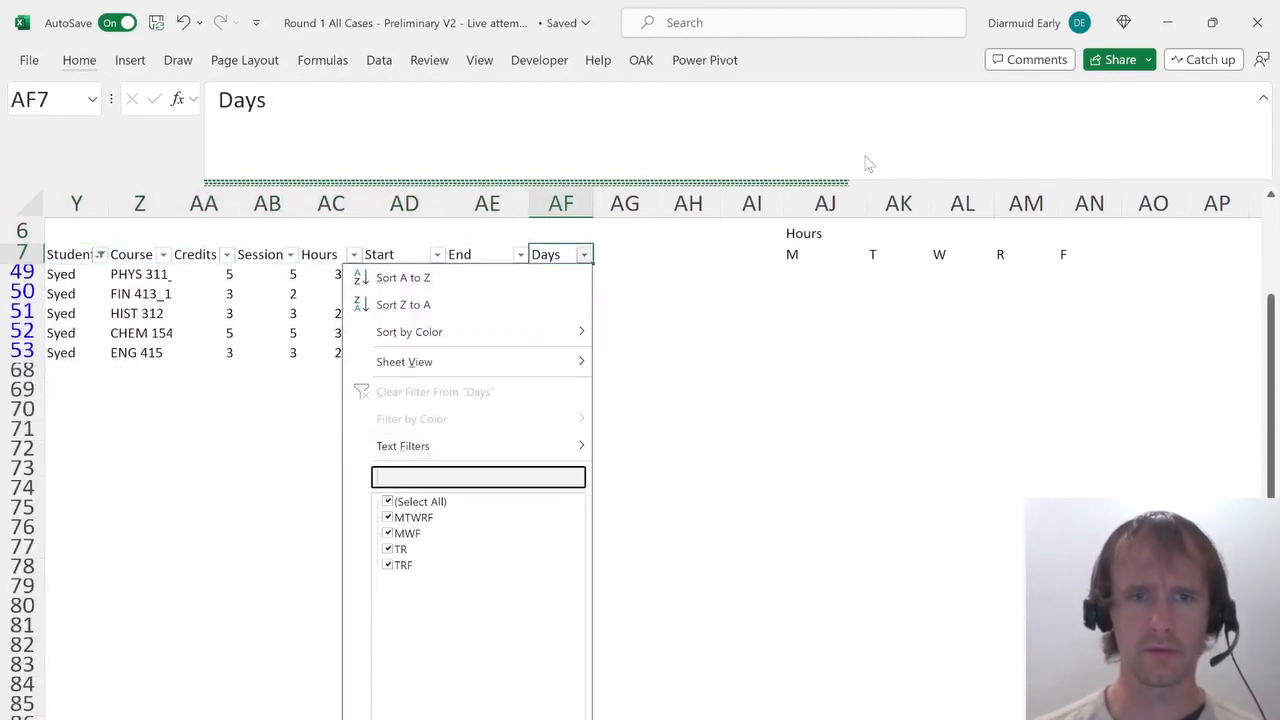
{"action": "type", "text": "m"}
{"action": "key", "text": "Return"}
Paste the clipboard onto the visible Start cells and then the End cells of Syed's Monday courses.
{"action": "key", "text": "Down"}
{"action": "key", "text": "Left"}
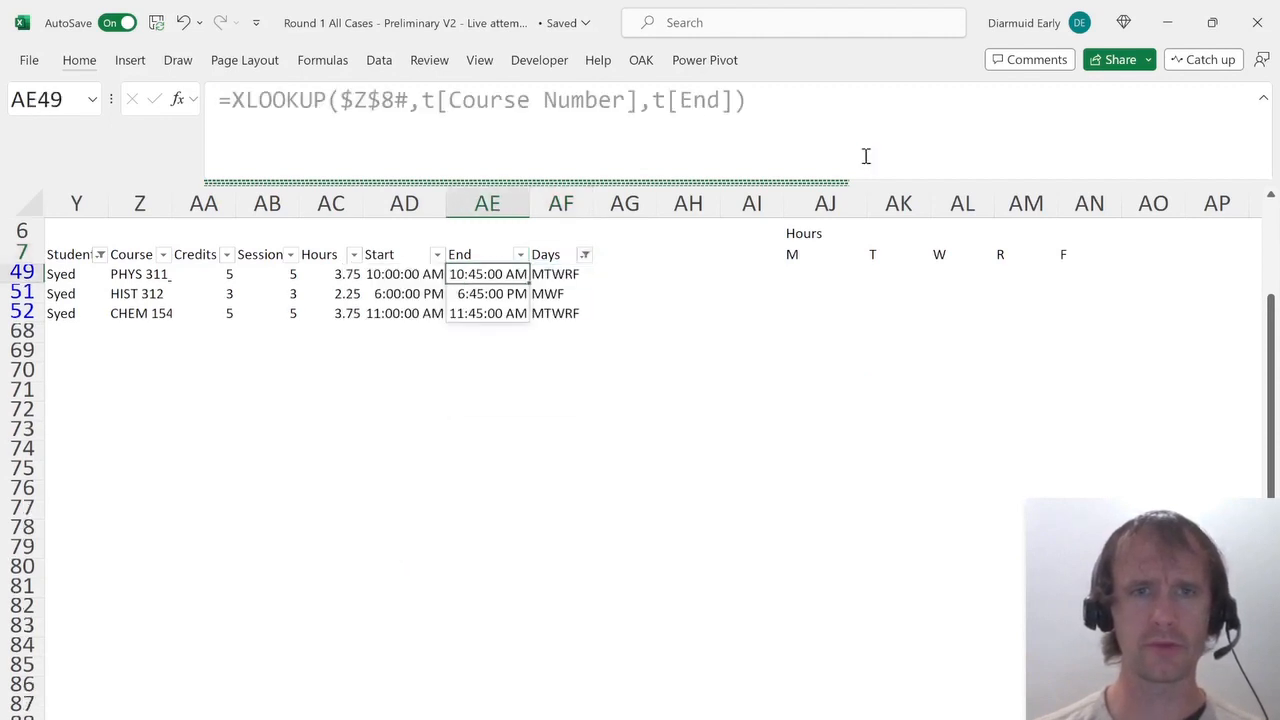
{"action": "key", "text": "Left"}
{"action": "key", "text": "ctrl+shift+Down"}
{"action": "key", "text": "ctrl+v"}
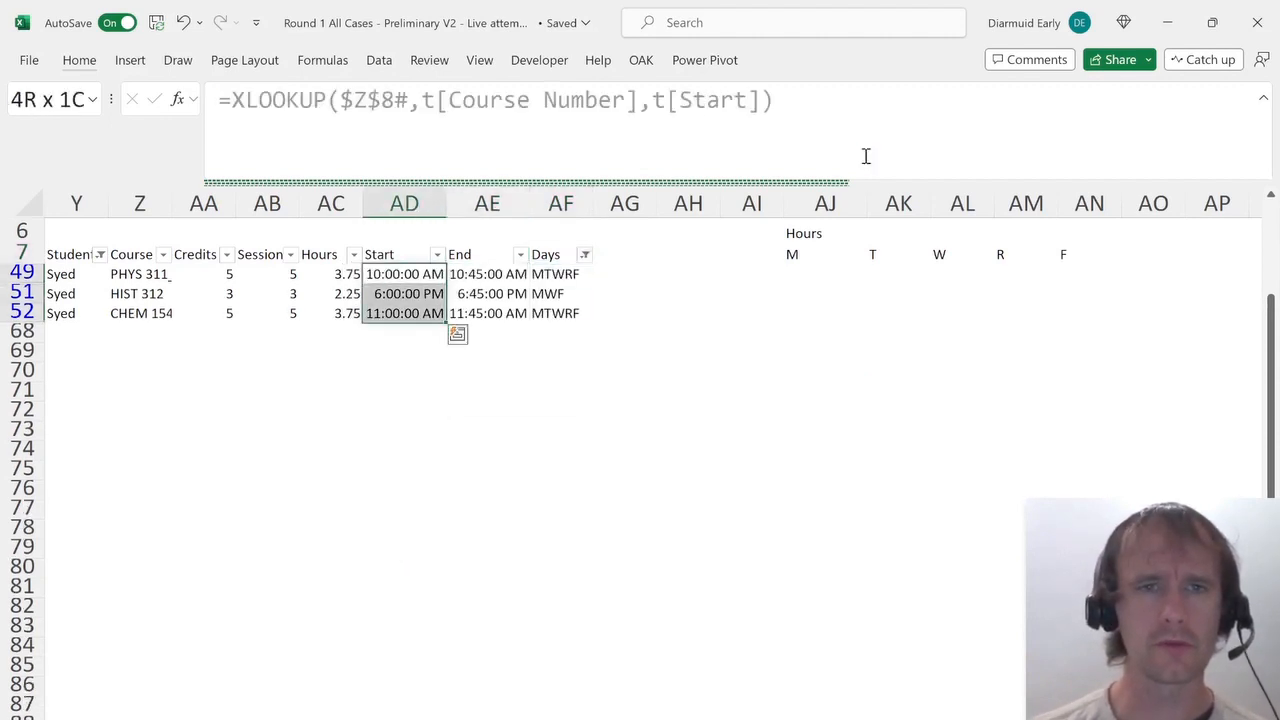
{"action": "key", "text": "Right"}
{"action": "key", "text": "ctrl+shift+Down"}
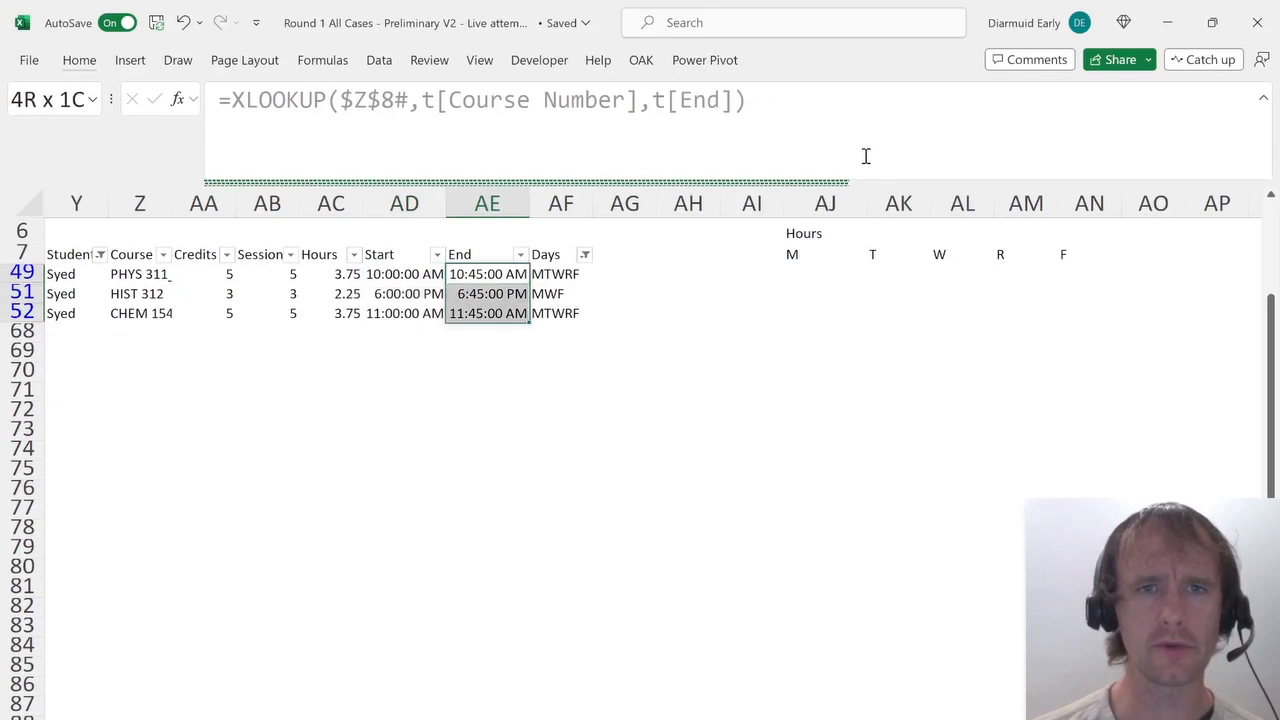
{"action": "key", "text": "ctrl+v"}
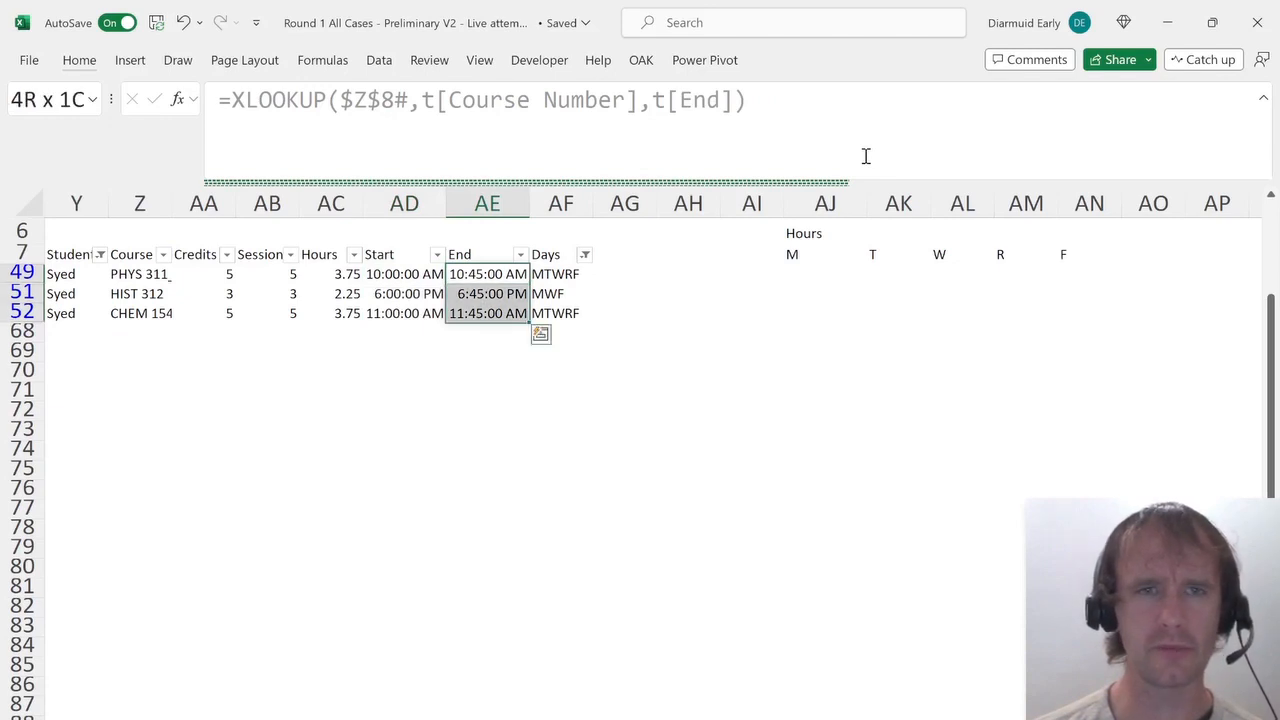
{"action": "key", "text": "Up"}
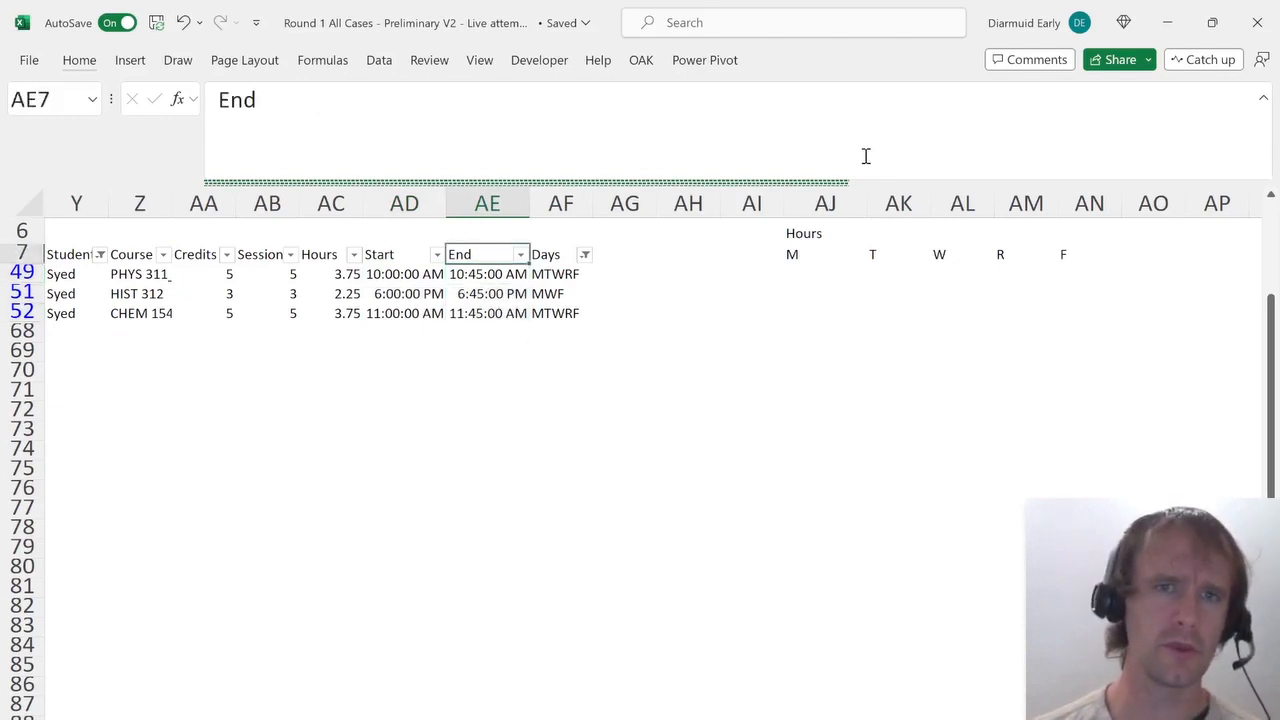
Clear all filters from the course table.
{"action": "key", "text": "alt"}
{"action": "key", "text": "d"}
{"action": "key", "text": "f"}
{"action": "key", "text": "s"}
Inspect the per-day hours formula for Syed's Monday cell in the hours table.
{"action": "key", "text": "Down"}
{"action": "key", "text": "Right"}
{"action": "key", "text": "Right"}
{"action": "key", "text": "Right"}
{"action": "key", "text": "Down"}
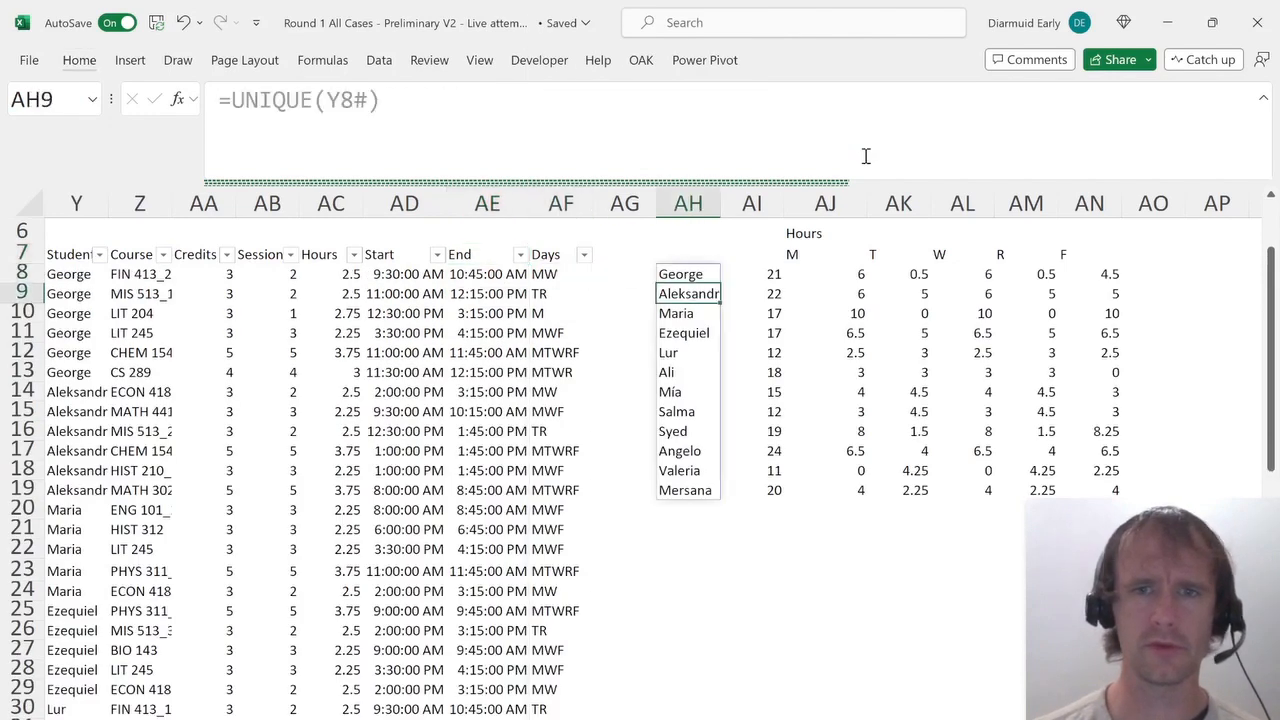
{"action": "key", "text": "Down"}
{"action": "key", "text": "Down"}
{"action": "key", "text": "Down"}
{"action": "key", "text": "Down"}
{"action": "key", "text": "Right"}
{"action": "key", "text": "Right"}
{"action": "key", "text": "Down"}
{"action": "key", "text": "Down"}
{"action": "key", "text": "Down"}
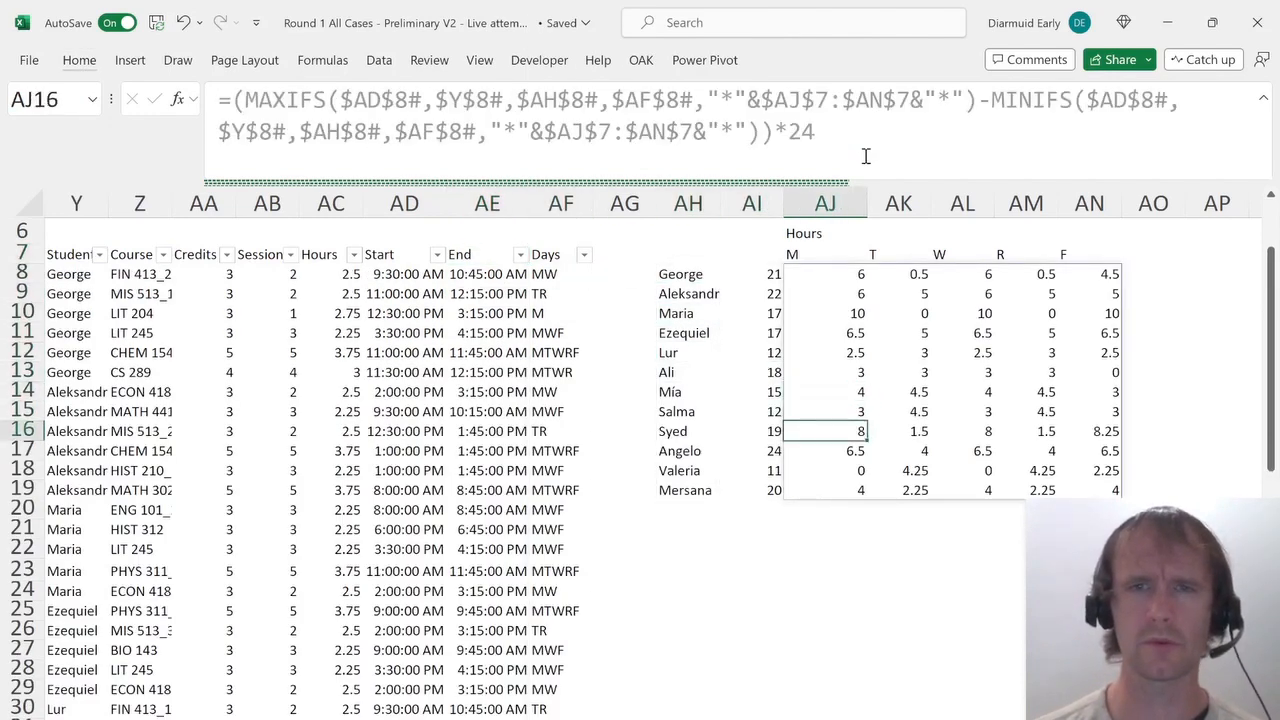
Try multiplying the MINIFS term by 0 in the AJ8 hours formula, then undo the change.
{"action": "key", "text": "ctrl+Up"}
{"action": "key", "text": "Down"}
{"action": "key", "text": "Down"}
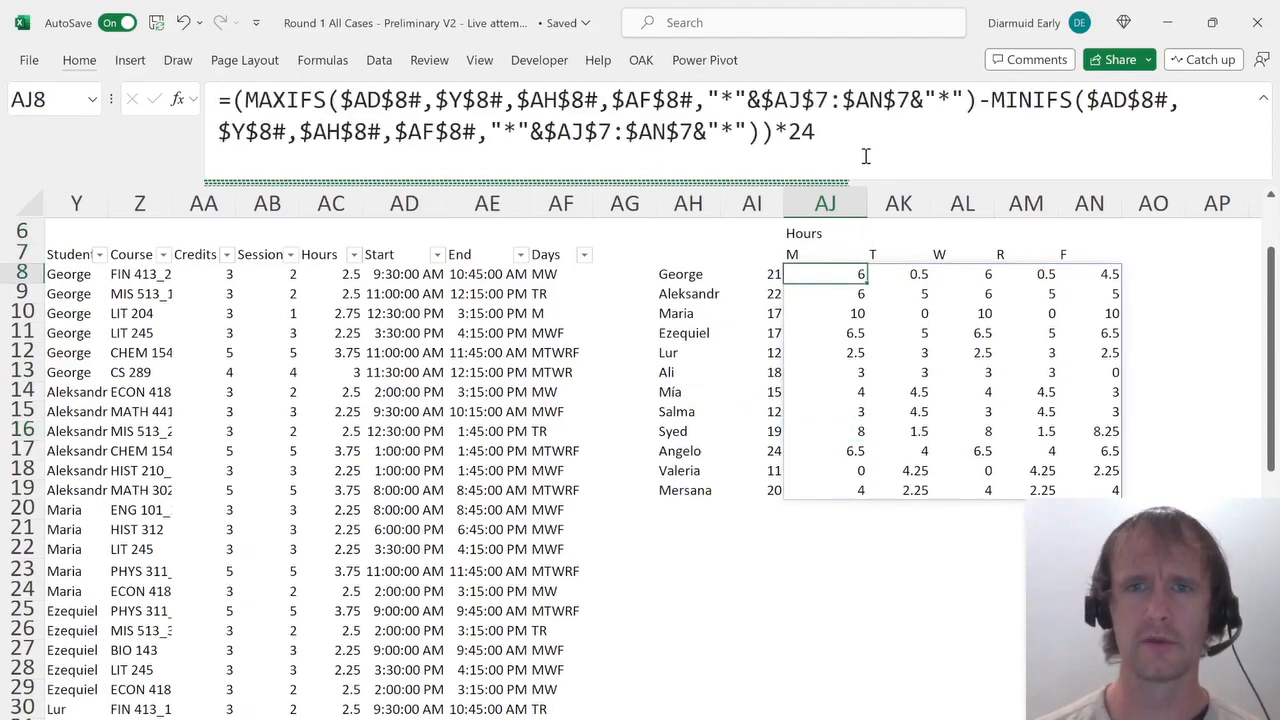
{"action": "left_click", "coordinate": [990, 100]}
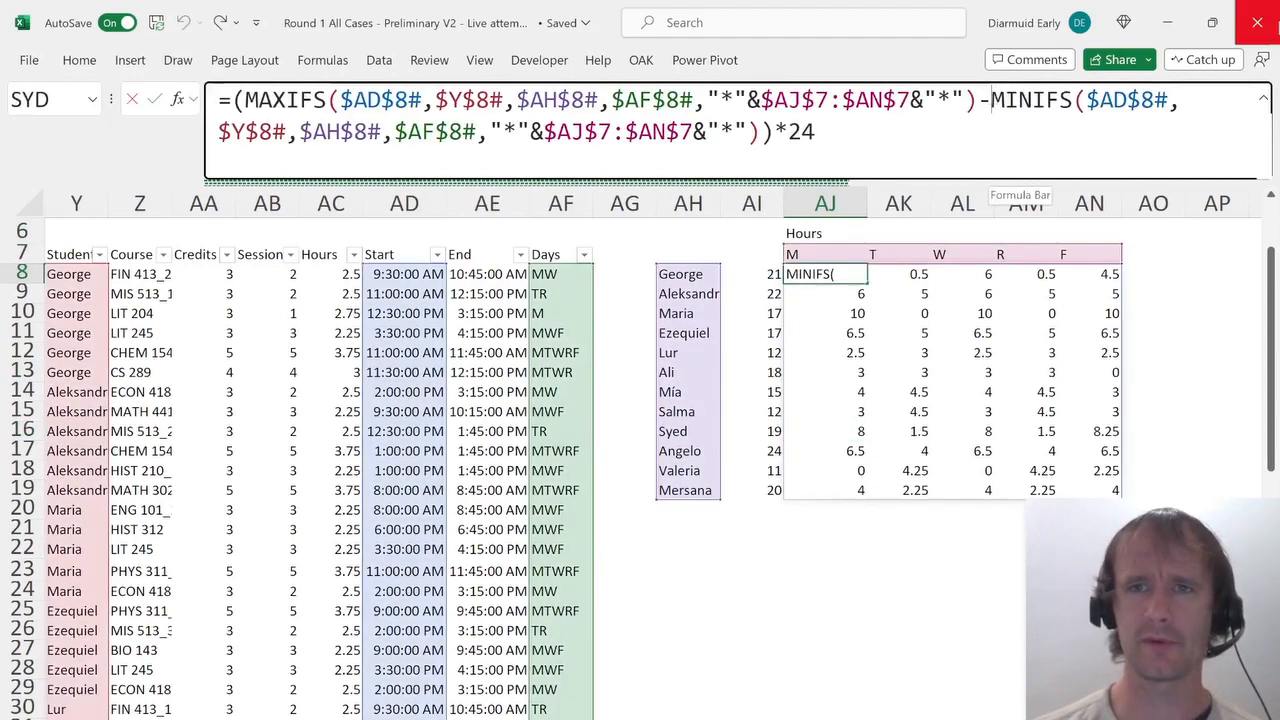
{"action": "type", "text": "0*"}
{"action": "key", "text": "Return"}
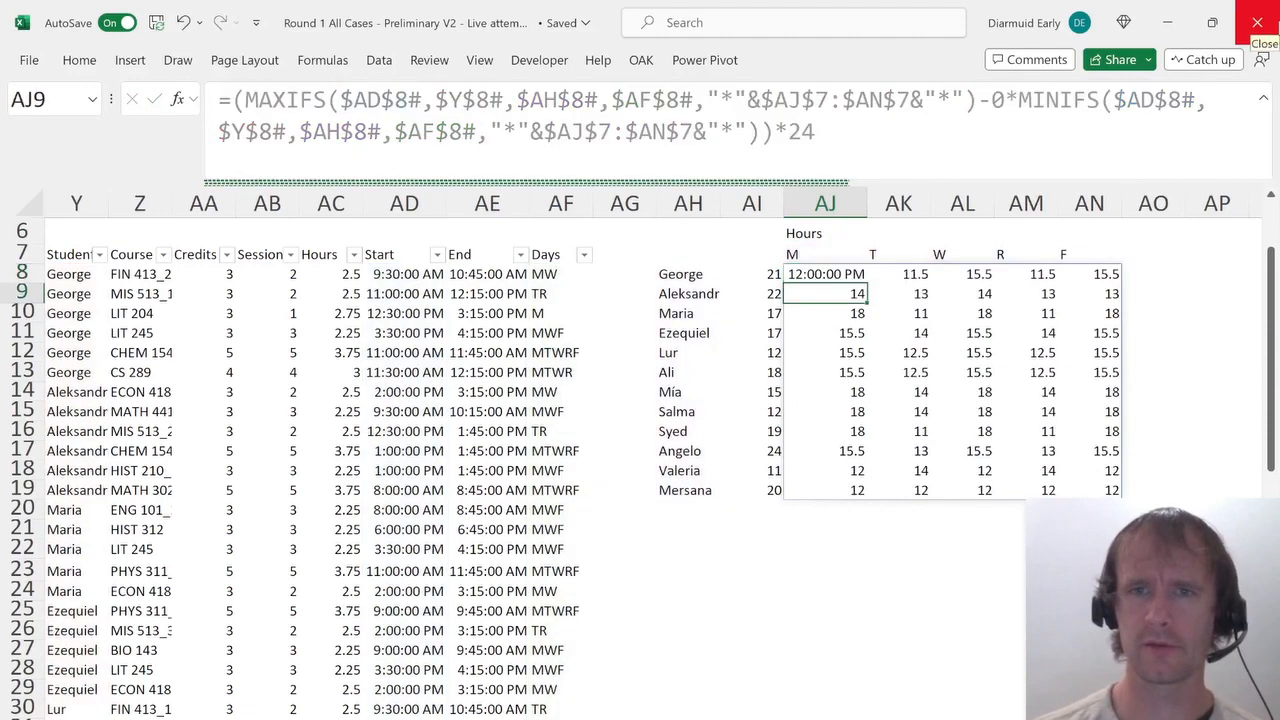
{"action": "key", "text": "Down"}
{"action": "key", "text": "Down"}
{"action": "key", "text": "Down"}
{"action": "key", "text": "Down"}
{"action": "key", "text": "Down"}
{"action": "key", "text": "Down"}
{"action": "key", "text": "Down"}
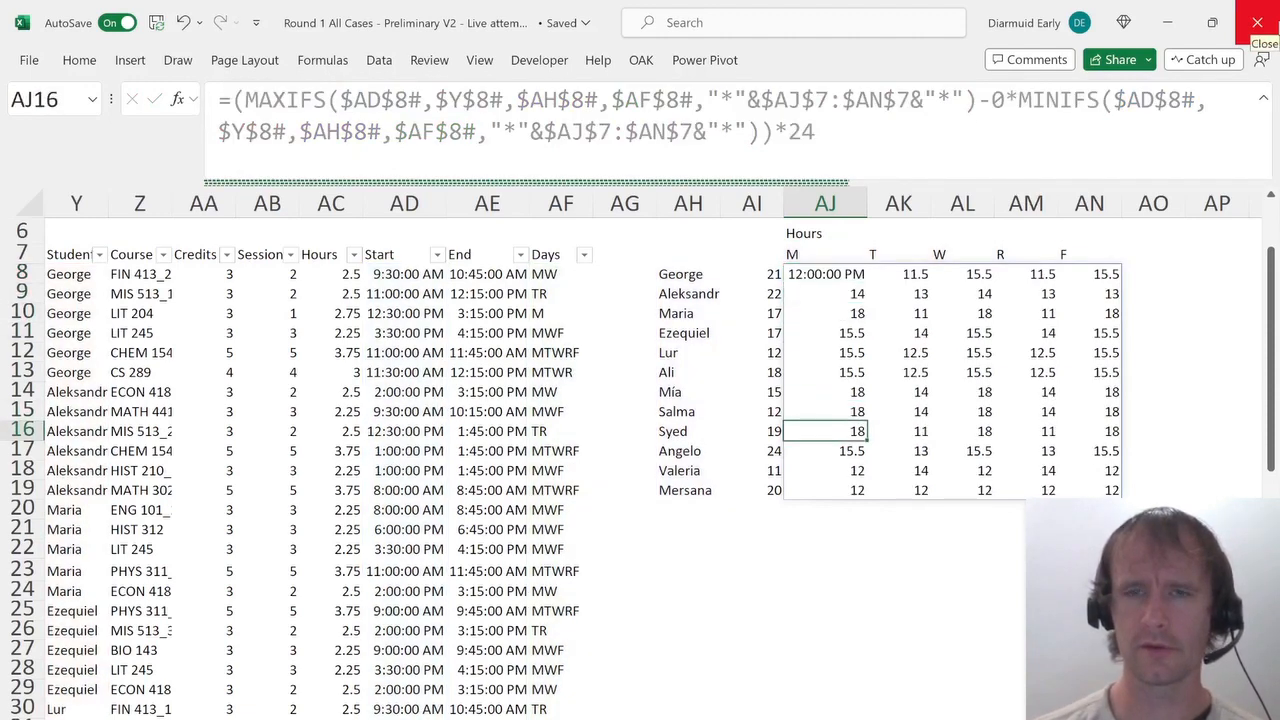
{"action": "key", "text": "ctrl+z"}
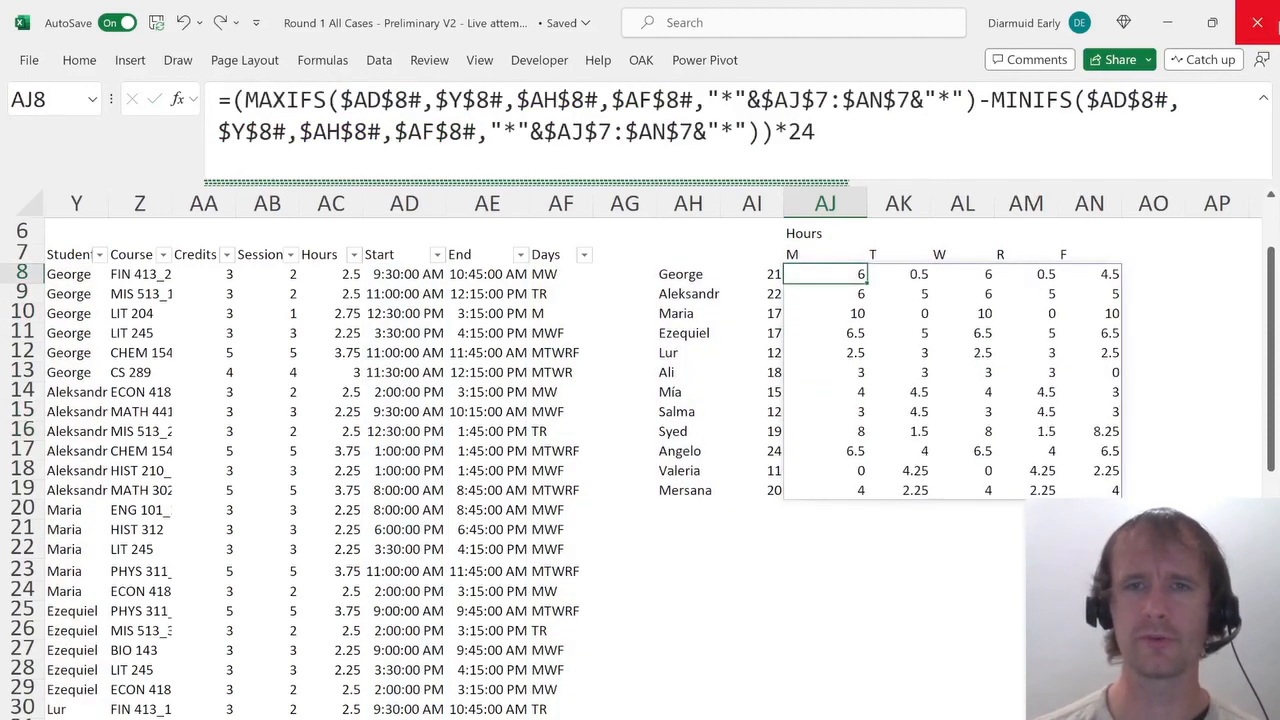
Point the MAXIFS range of the AJ8 hours formula to the End column $AE$8#.
{"action": "left_click", "coordinate": [873, 119]}
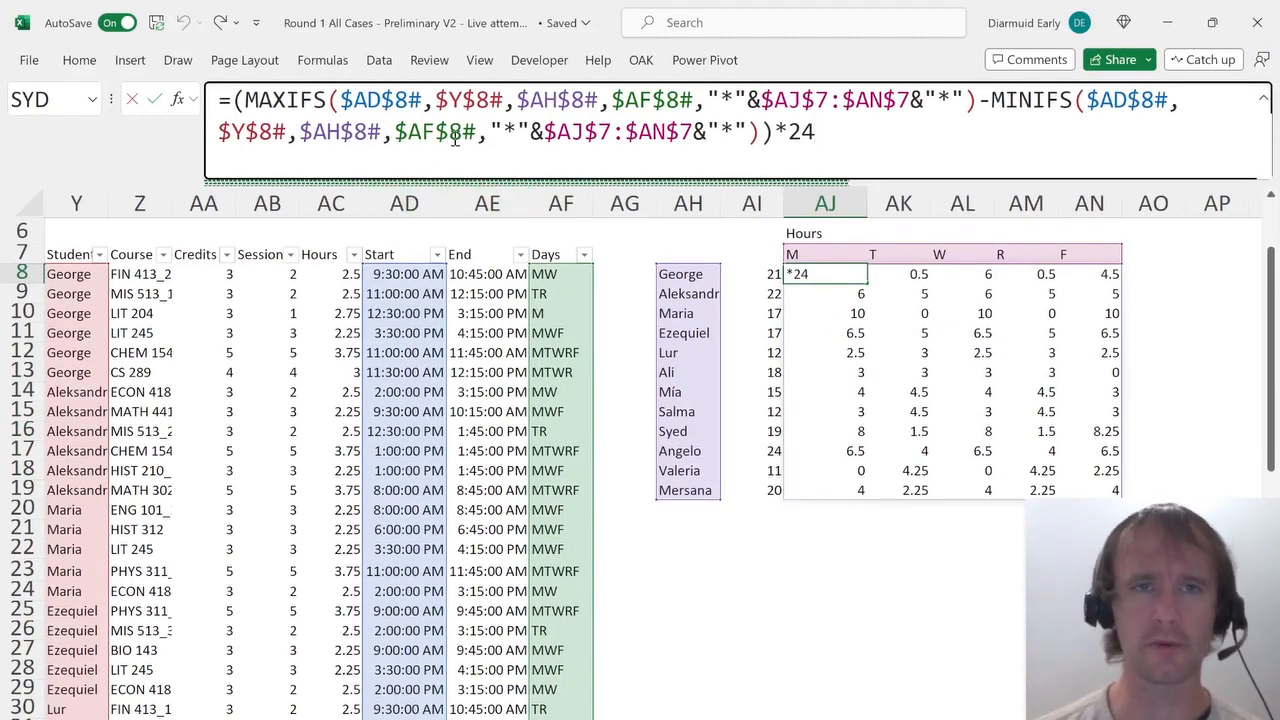
{"action": "left_click", "coordinate": [379, 100]}
{"action": "key", "text": "BackSpace"}
{"action": "type", "text": "E"}
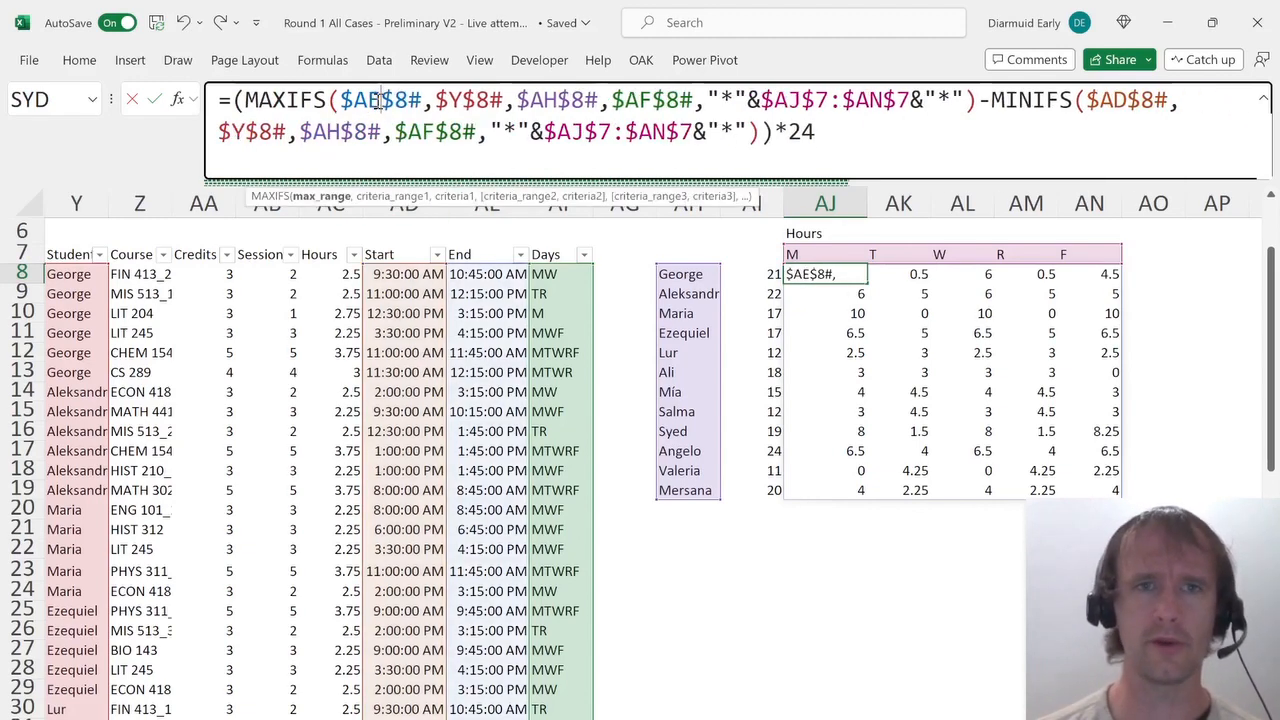
{"action": "key", "text": "Return"}
{"action": "key", "text": "Up"}
{"action": "key", "text": "Right"}
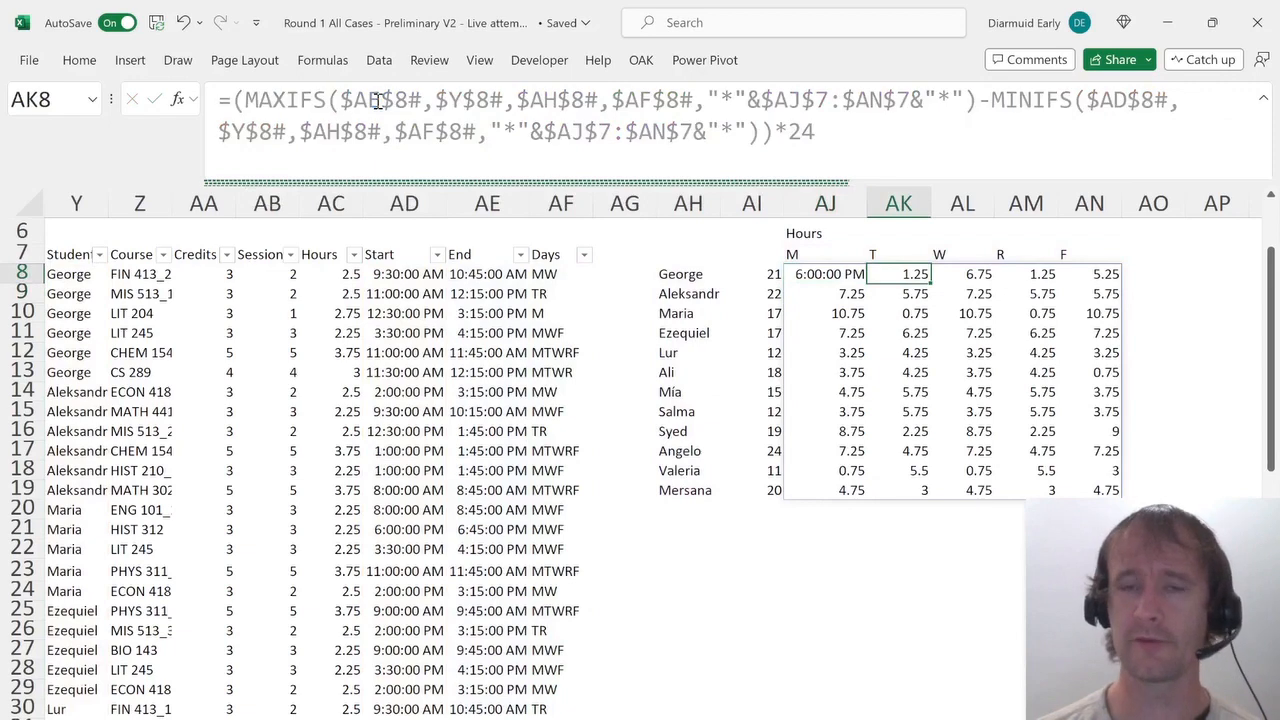
{"action": "key", "text": "Left"}
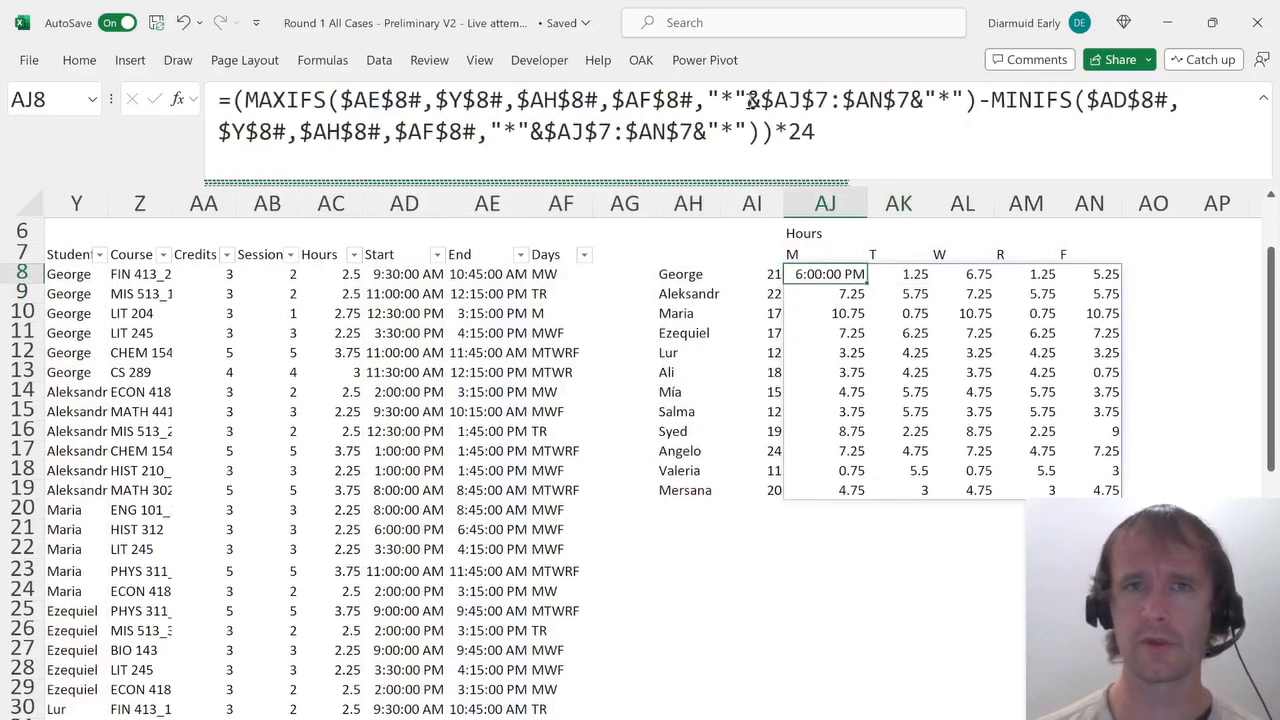
Compare the total of Syed's daily hours row with the answer options for the Syed on-campus question.
{"action": "key", "text": "ctrl+Down"}
{"action": "key", "text": "Up"}
{"action": "key", "text": "Up"}
{"action": "key", "text": "Up"}
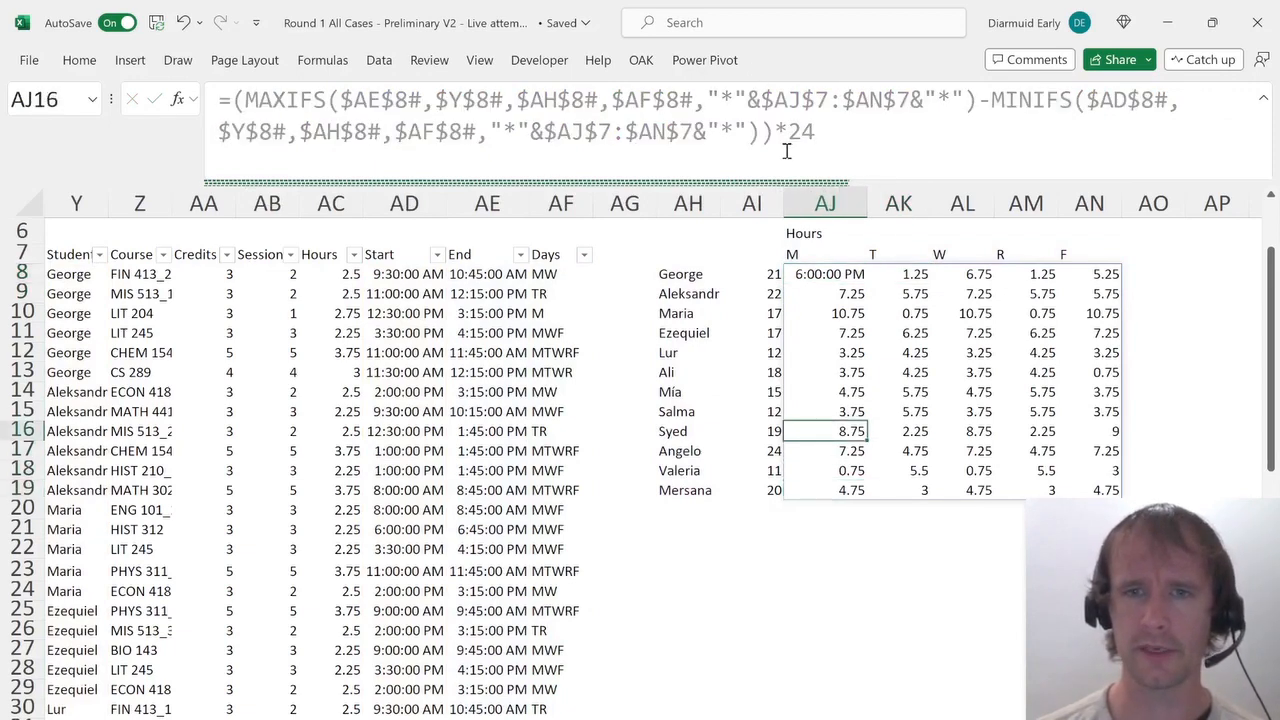
{"action": "key", "text": "ctrl+Page_Up"}
{"action": "key", "text": "ctrl+Page_Up"}
{"action": "key", "text": "alt+Down"}
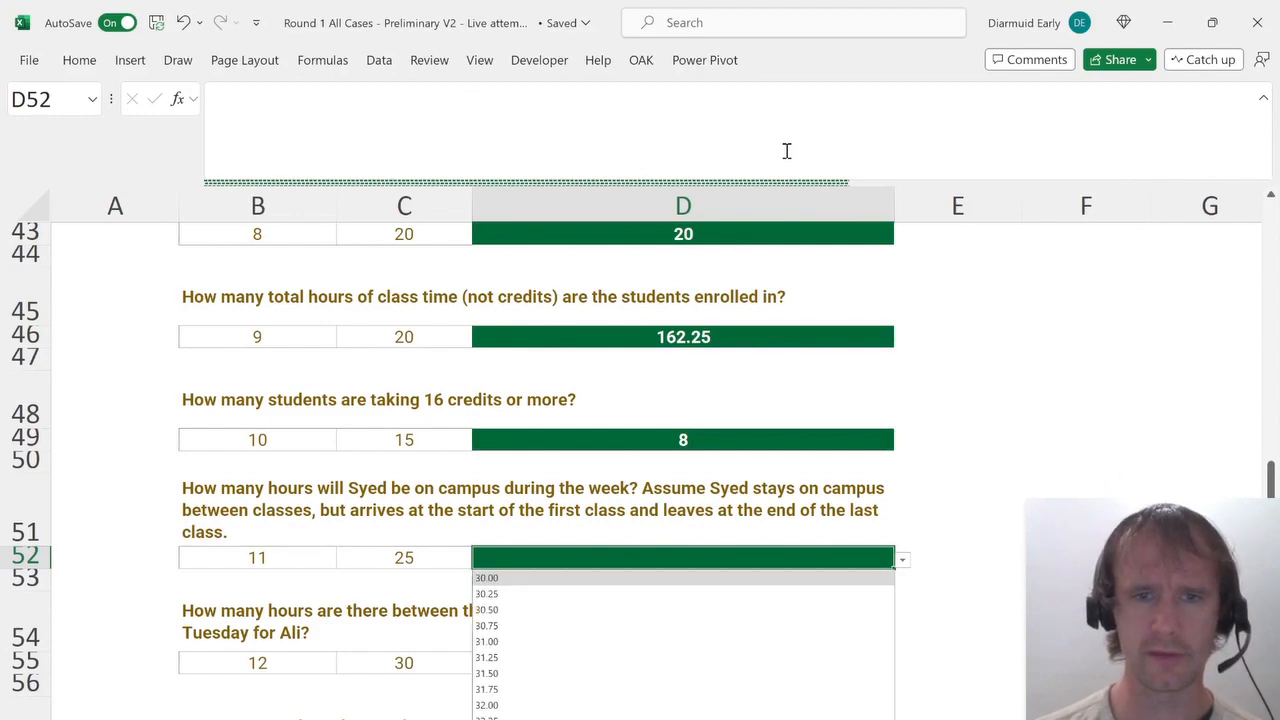
{"action": "key", "text": "Escape"}
{"action": "key", "text": "ctrl+Page_Down"}
{"action": "key", "text": "ctrl+Page_Down"}
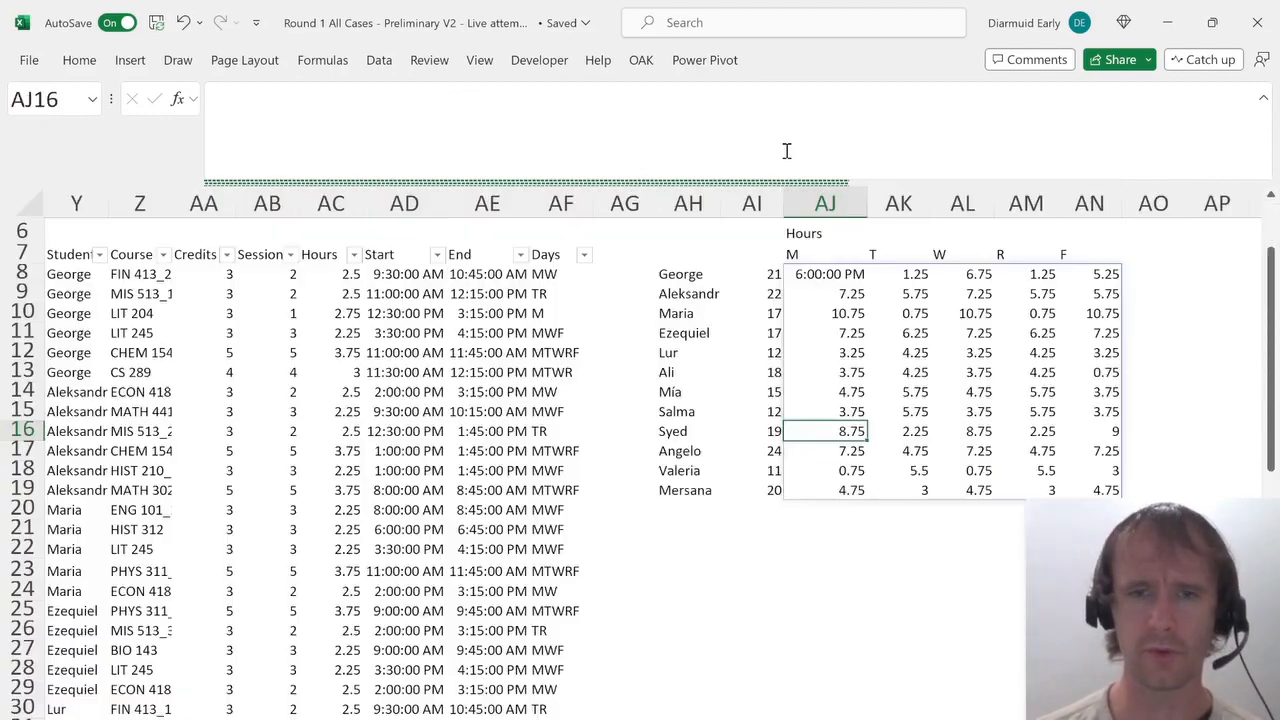
{"action": "key", "text": "ctrl+shift+Right"}
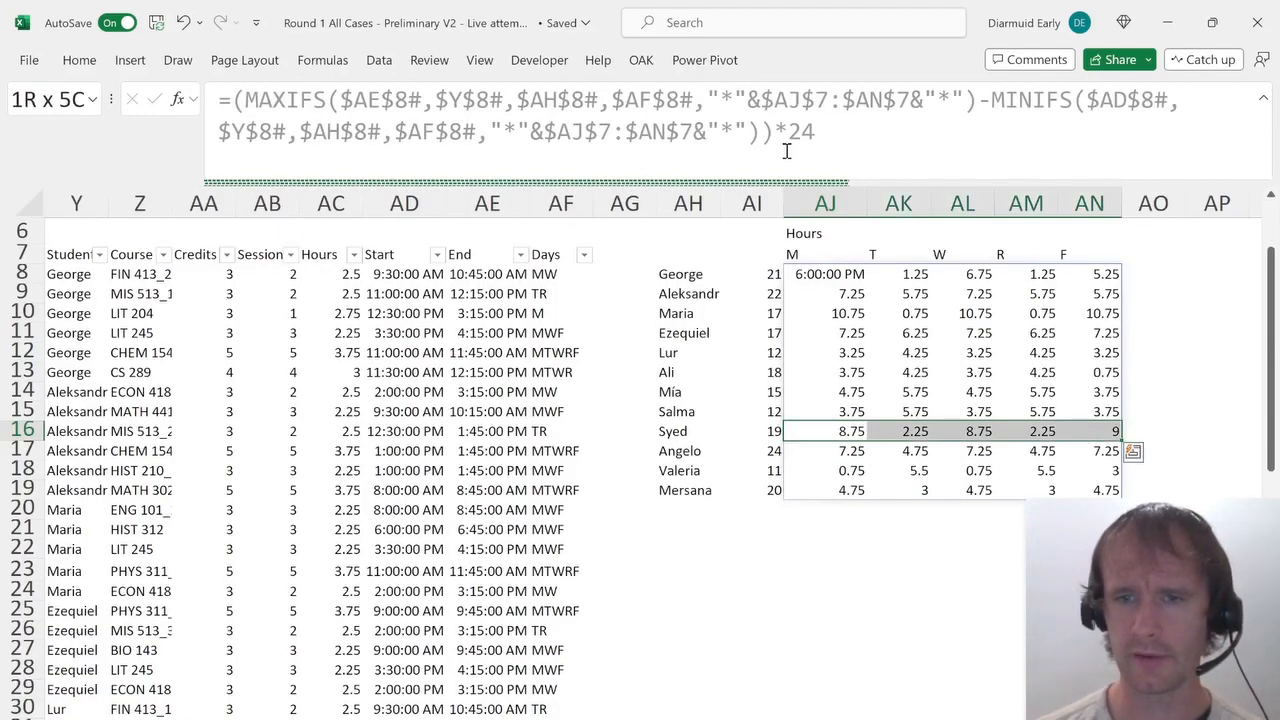
Select 31.00 as the answer to the question on Syed's weekly hours on campus.
{"action": "key", "text": "ctrl+Page_Up"}
{"action": "key", "text": "ctrl+Page_Up"}
{"action": "key", "text": "alt+Down"}
{"action": "key", "text": "Down"}
{"action": "key", "text": "Down"}
{"action": "key", "text": "Down"}
{"action": "key", "text": "Down"}
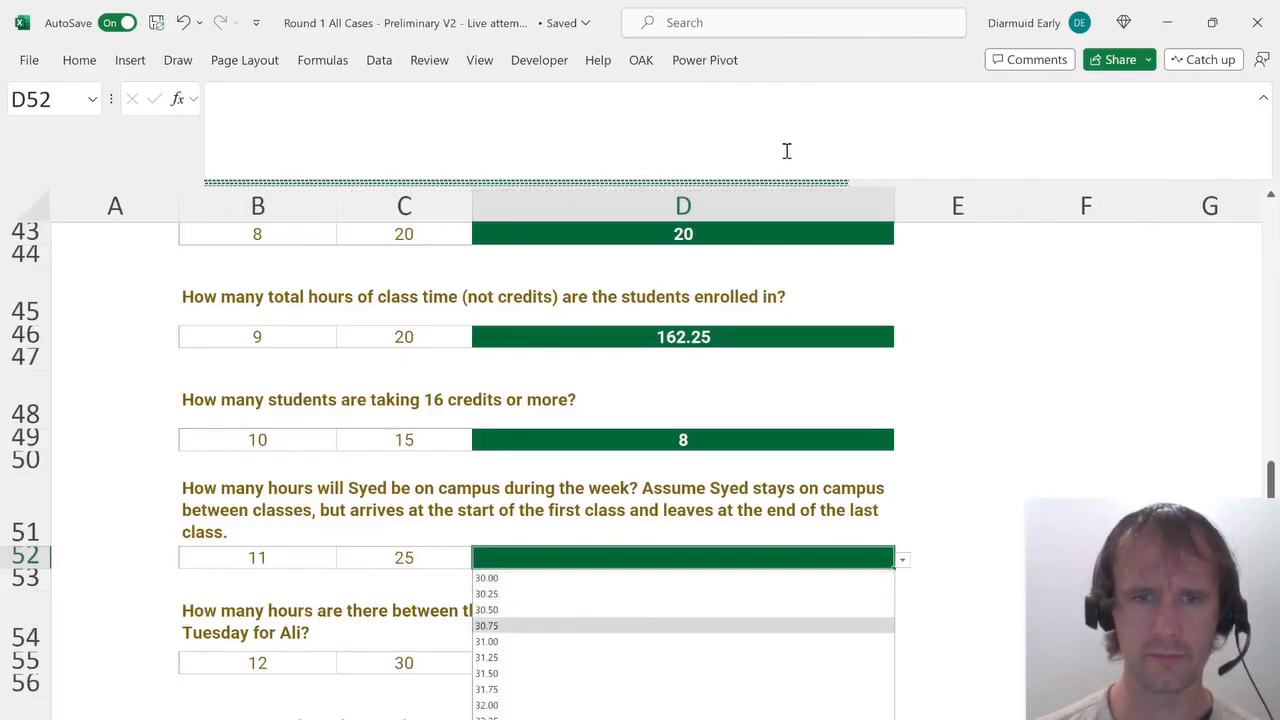
{"action": "key", "text": "Return"}
{"action": "key", "text": "Down"}
{"action": "key", "text": "Down"}
{"action": "key", "text": "Down"}
{"action": "key", "text": "Down"}
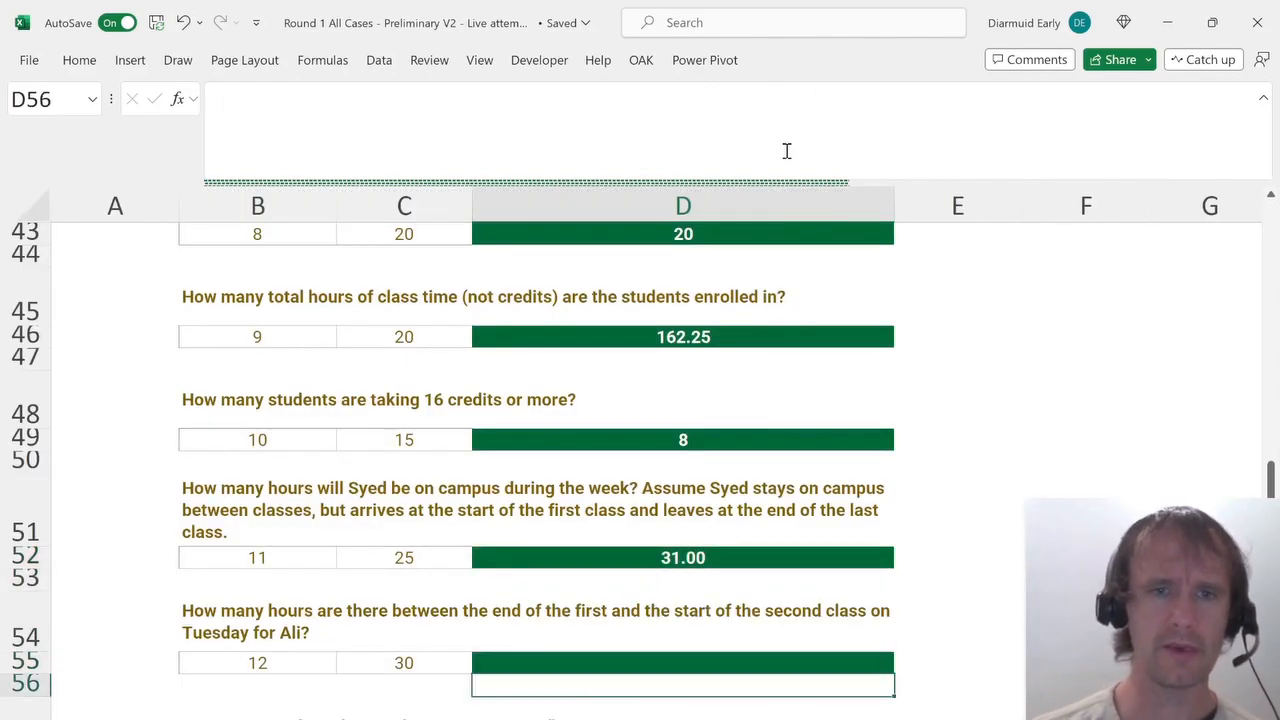
Read the next question about Ali's Tuesday gap and return to the course table.
{"action": "scroll", "coordinate": [777, 496], "scroll_direction": "down", "scroll_amount": 2}
{"action": "scroll", "coordinate": [777, 496], "scroll_direction": "down", "scroll_amount": 1}
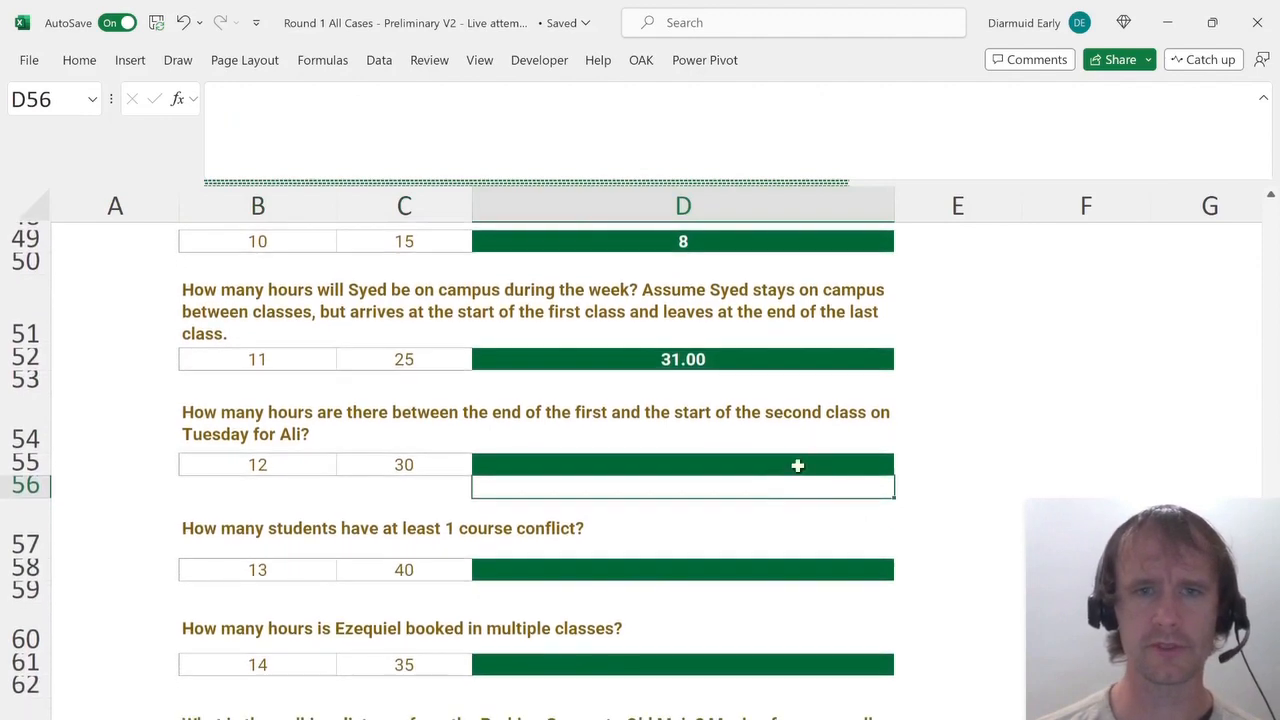
{"action": "key", "text": "ctrl+Page_Down"}
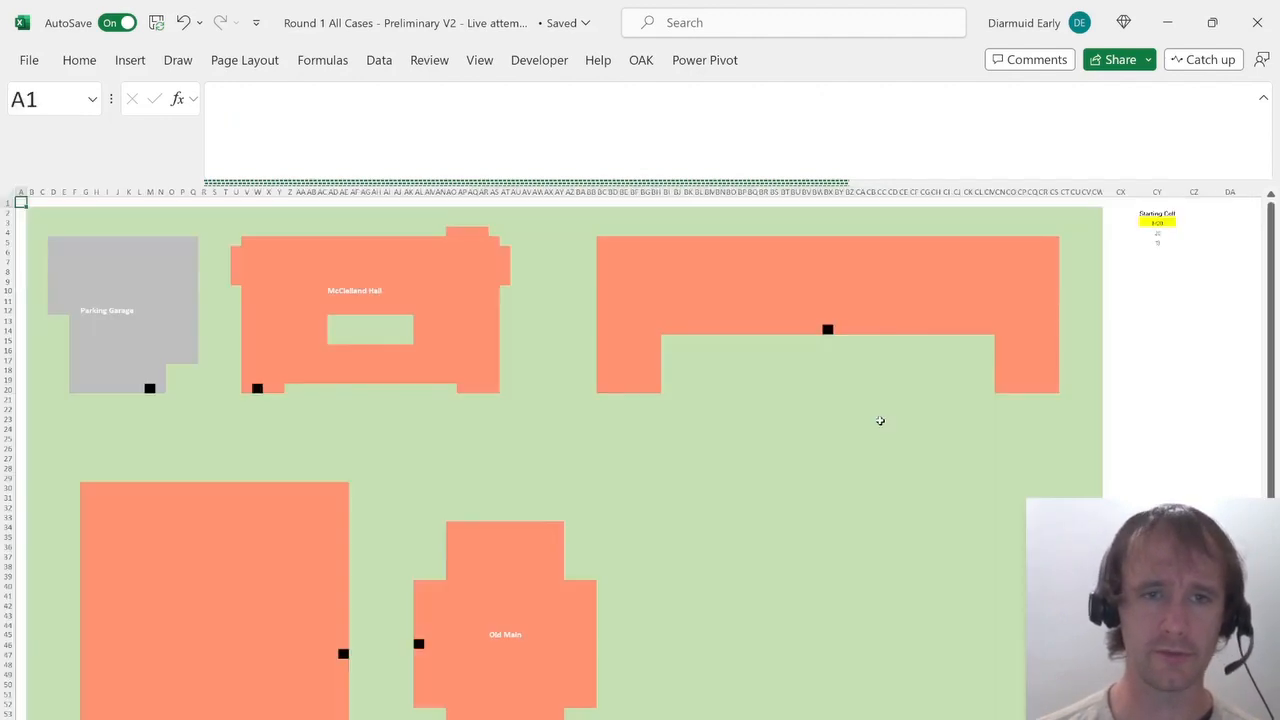
{"action": "key", "text": "ctrl+Page_Down"}
{"action": "key", "text": "Left"}
{"action": "key", "text": "Left"}
{"action": "key", "text": "Left"}
{"action": "key", "text": "Left"}
{"action": "key", "text": "Left"}
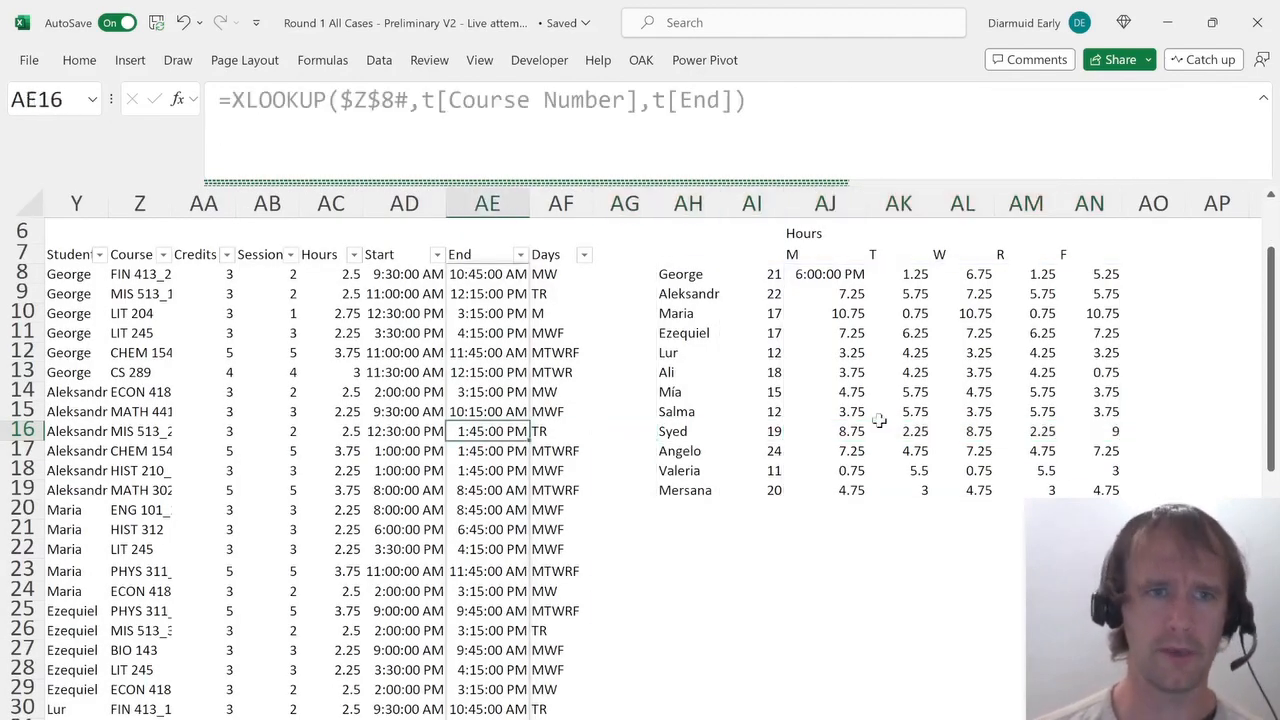
Filter the course table's Student column to show only Ali's courses.
{"action": "key", "text": "ctrl+Up"}
{"action": "key", "text": "ctrl+Left"}
{"action": "key", "text": "alt+Down"}
{"action": "key", "text": "Down"}
{"action": "key", "text": "Down"}
{"action": "key", "text": "Down"}
{"action": "key", "text": "Down"}
{"action": "key", "text": "Down"}
{"action": "key", "text": "Down"}
{"action": "key", "text": "Down"}
{"action": "key", "text": "Down"}
{"action": "key", "text": "space"}
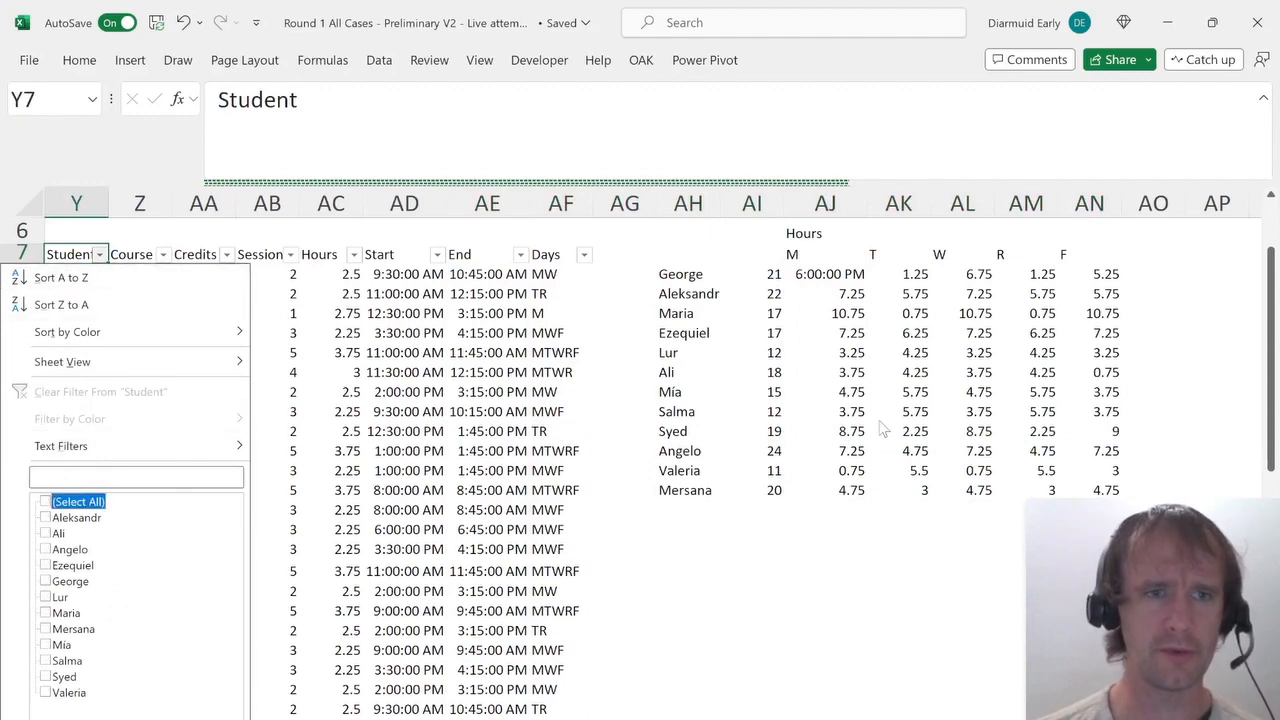
{"action": "key", "text": "Down"}
{"action": "key", "text": "Down"}
{"action": "key", "text": "space"}
{"action": "key", "text": "Return"}
Filter the Days column to show only Ali's courses that meet on Tuesday (T).
{"action": "key", "text": "ctrl+Right"}
{"action": "key", "text": "alt+Down"}
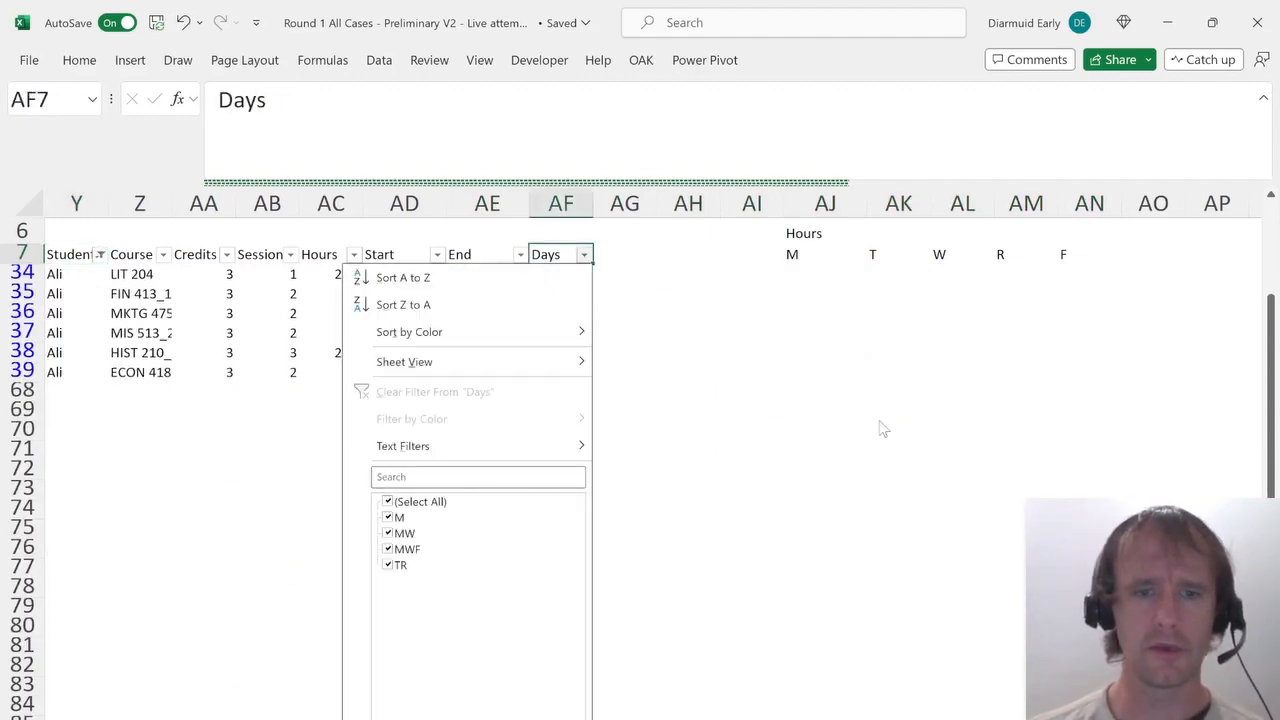
{"action": "type", "text": "faT"}
{"action": "key", "text": "Return"}
Examine the start and end times of Ali's two Tuesday classes.
{"action": "key", "text": "Left"}
{"action": "key", "text": "Left"}
{"action": "key", "text": "Down"}
{"action": "key", "text": "shift+Down"}
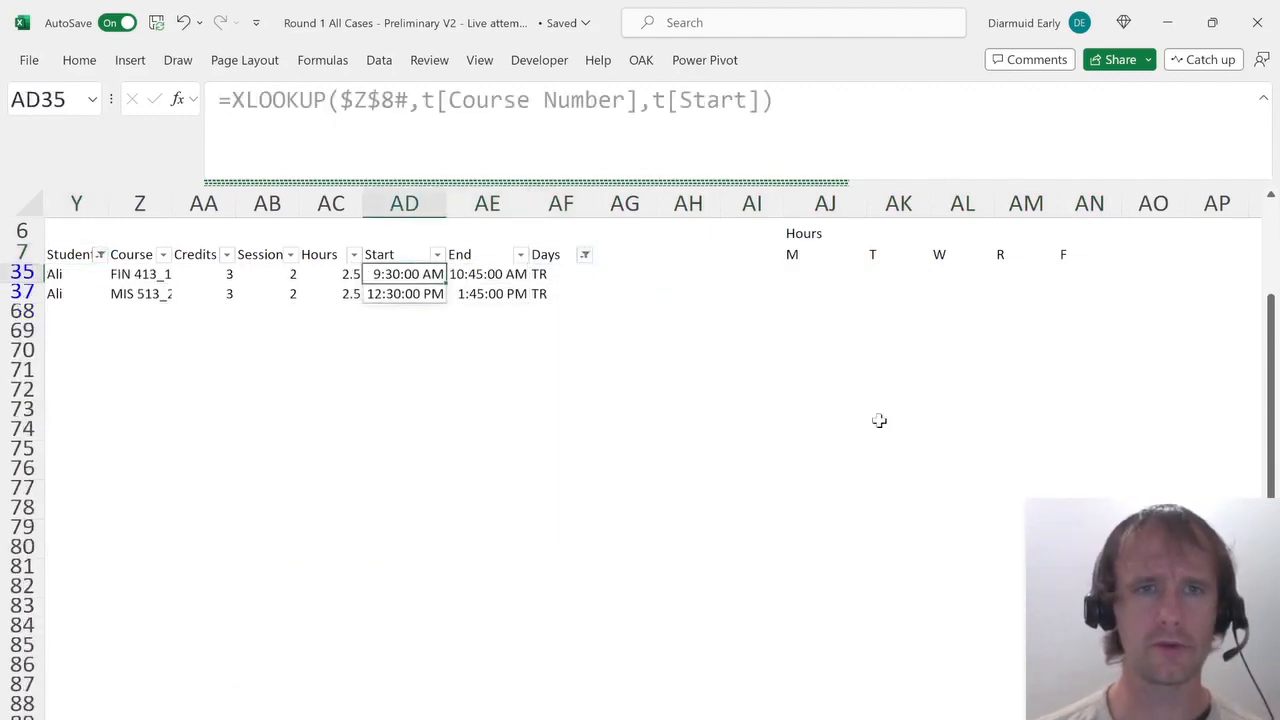
{"action": "key", "text": "Right"}
{"action": "key", "text": "shift+Down"}
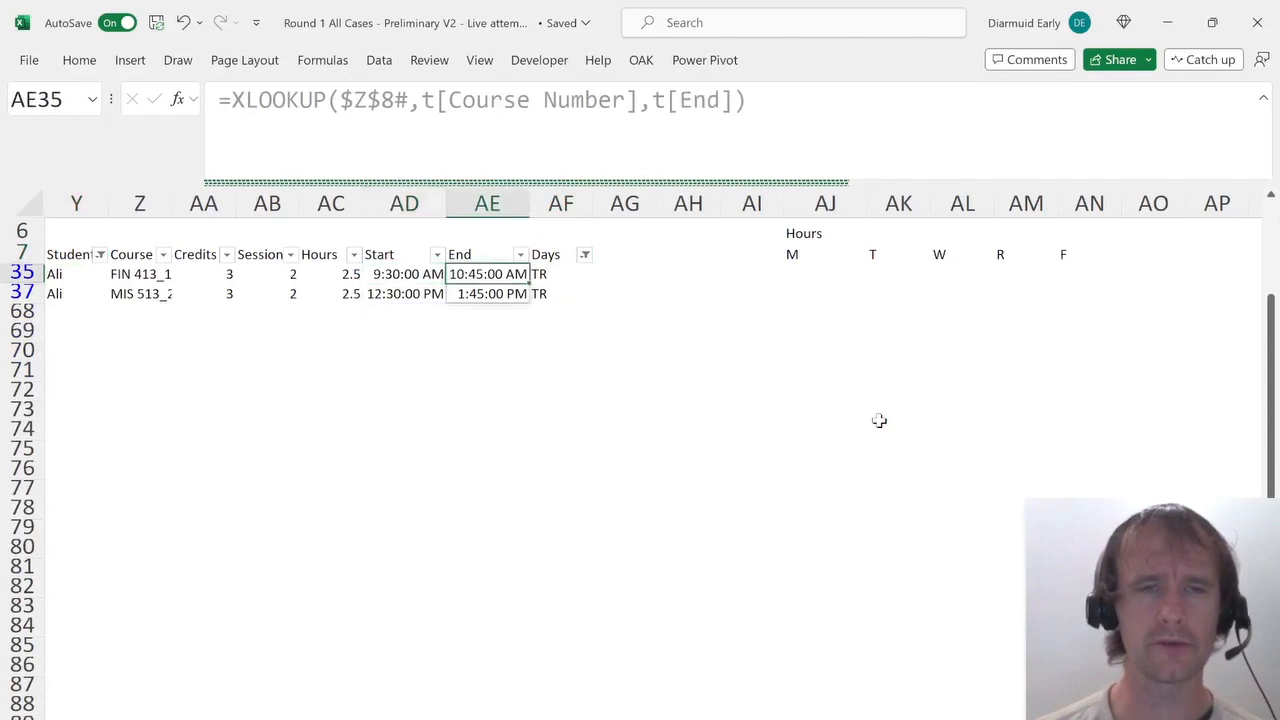
{"action": "key", "text": "Left"}
{"action": "key", "text": "Down"}
{"action": "key", "text": "Down"}
{"action": "key", "text": "Down"}
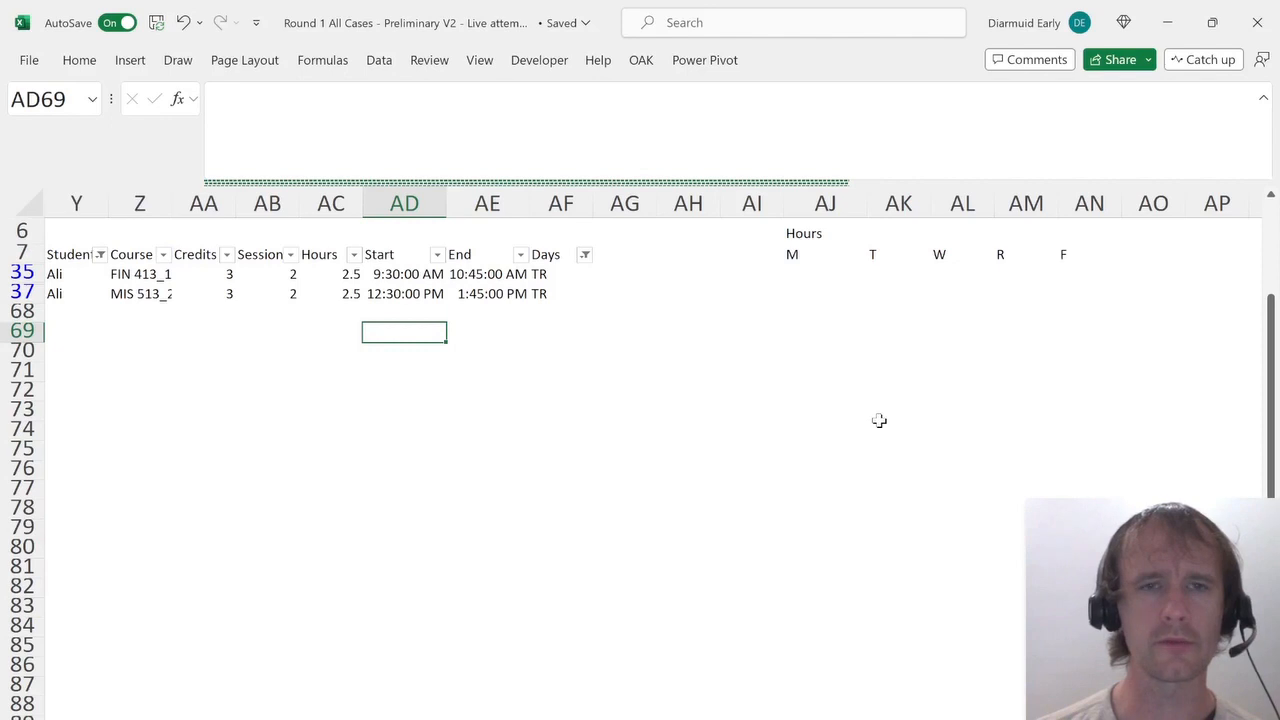
Select 1.75 as the answer to the question on hours between Ali's first and second Tuesday classes.
{"action": "key", "text": "ctrl+Page_Up"}
{"action": "key", "text": "ctrl+Page_Up"}
{"action": "key", "text": "Up"}
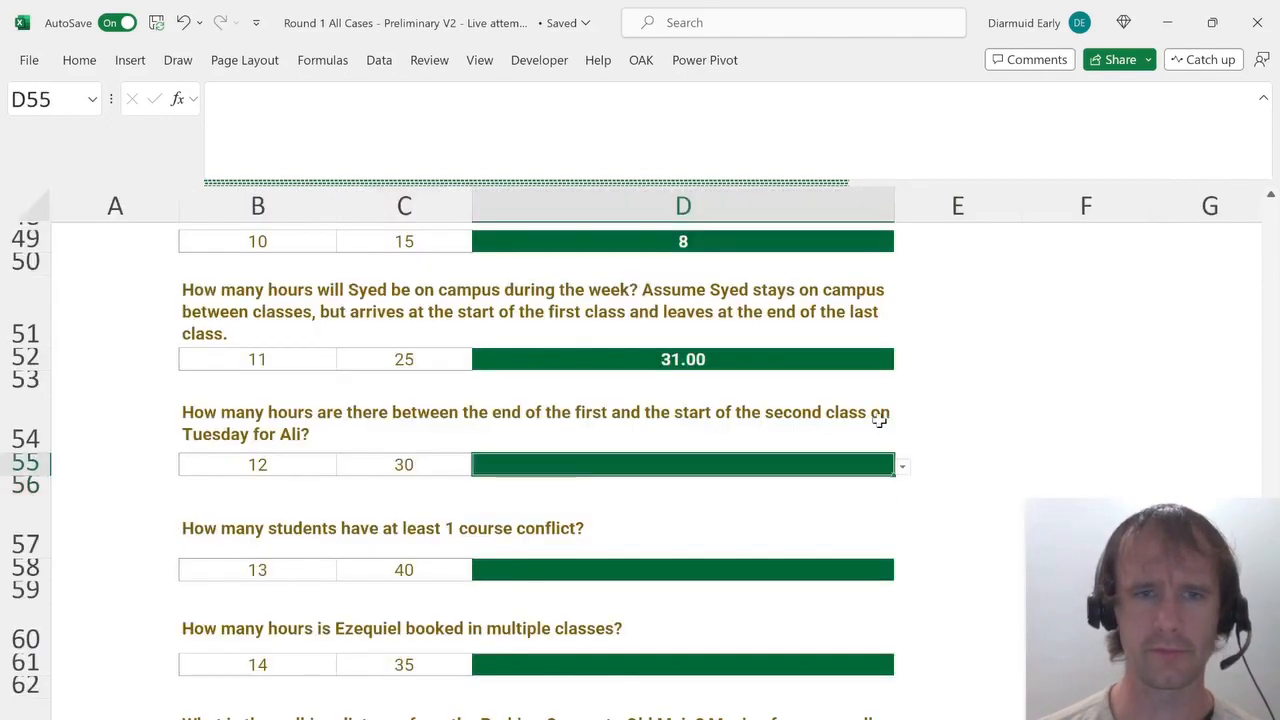
{"action": "key", "text": "alt+Down"}
{"action": "key", "text": "Return"}
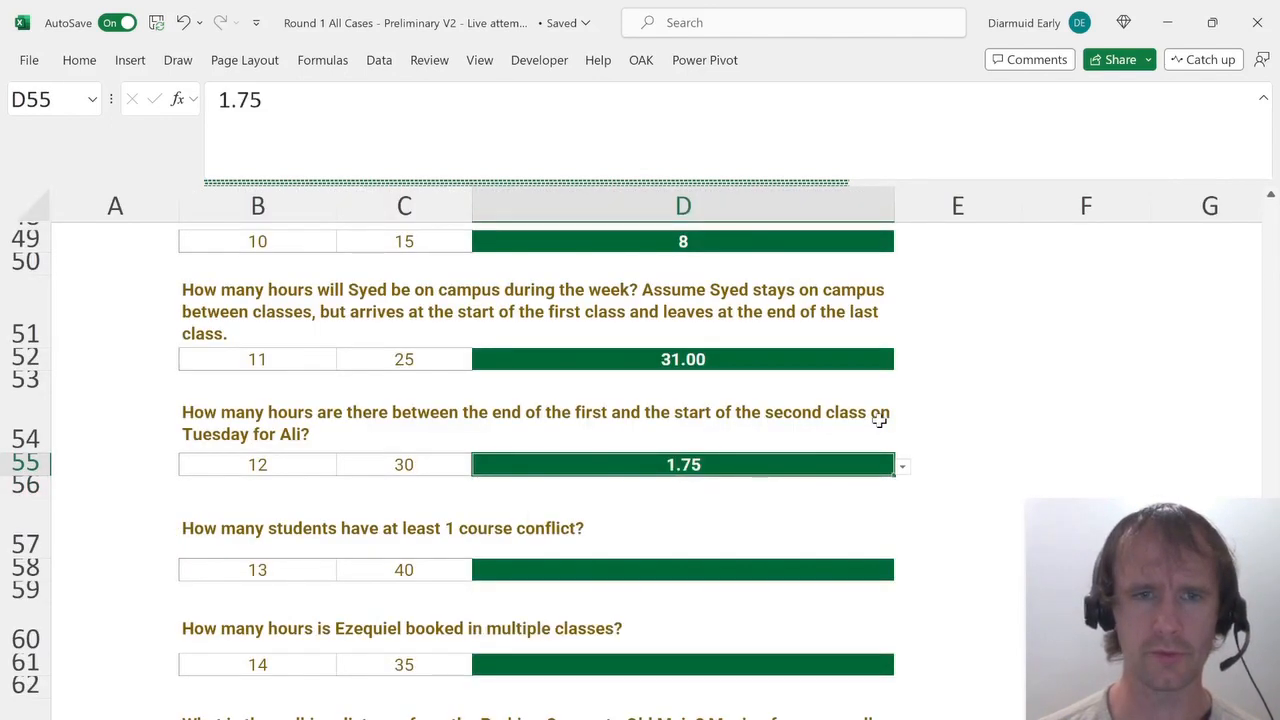
{"action": "key", "text": "Down"}
{"action": "key", "text": "Down"}
{"action": "key", "text": "Down"}
{"action": "key", "text": "Down"}
{"action": "key", "text": "Up"}
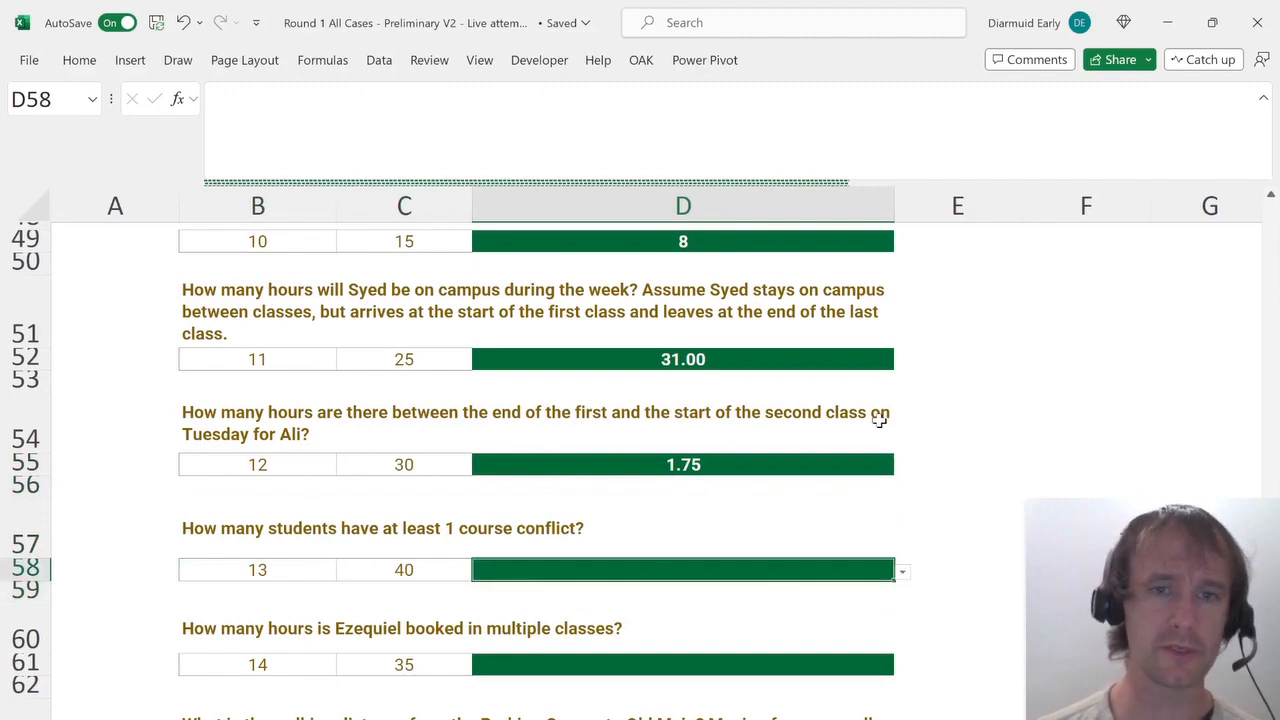
Switch to the working sheet and clear all filters from the course table.
{"action": "key", "text": "ctrl+Page_Down"}
{"action": "key", "text": "ctrl+Page_Down"}
{"action": "key", "text": "Up"}
{"action": "key", "text": "Up"}
{"action": "key", "text": "Up"}
{"action": "key", "text": "Up"}
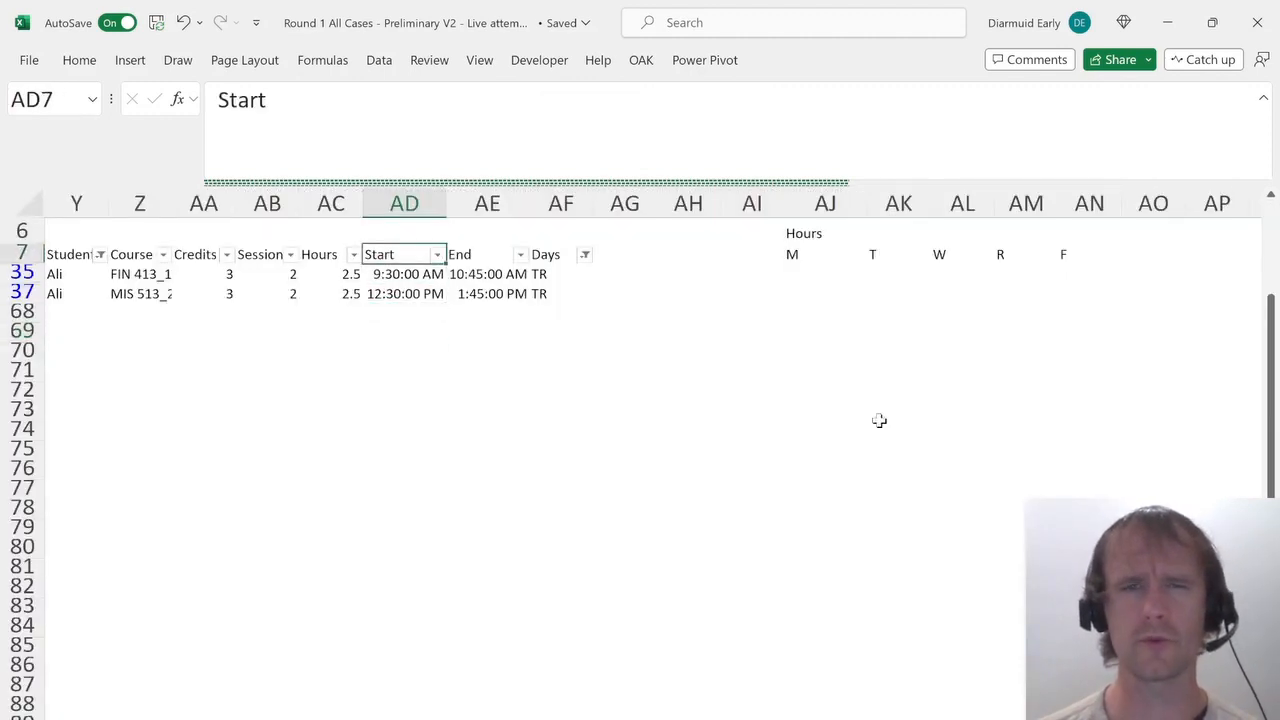
{"action": "key", "text": "alt+h"}
{"action": "key", "text": "s"}
{"action": "key", "text": "c"}
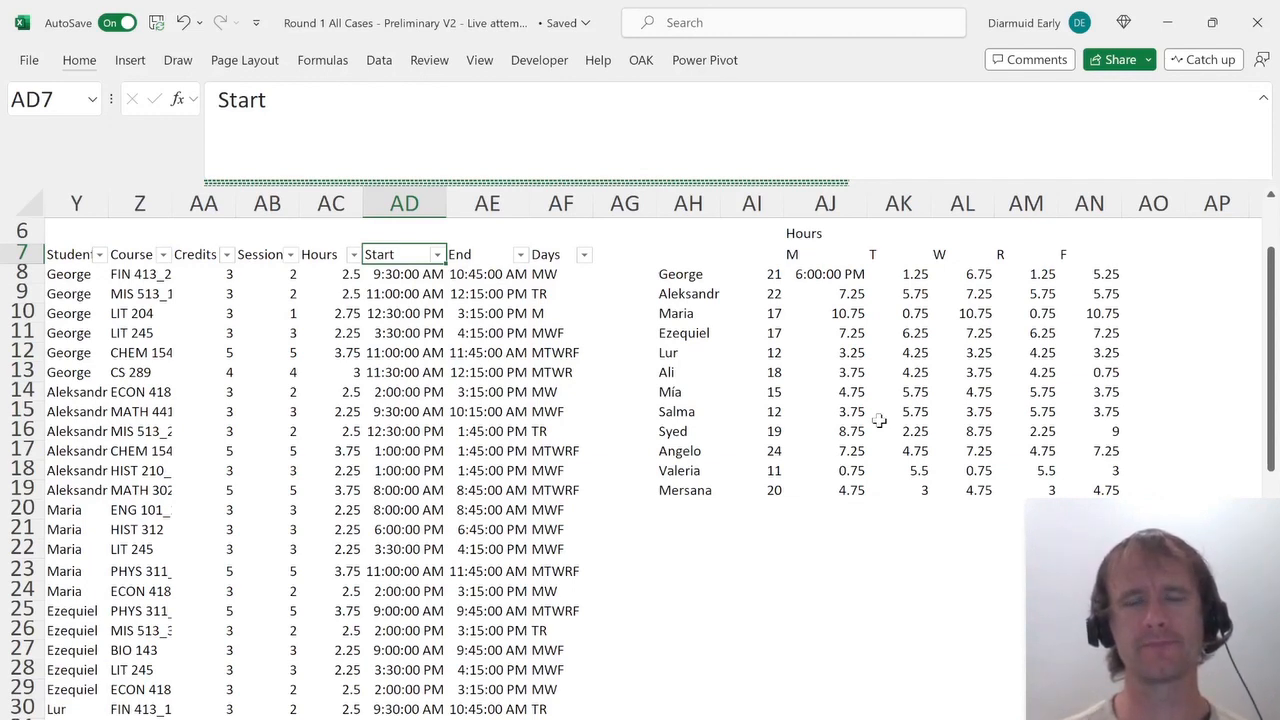
Insert four blank columns after the Days column of the course table.
{"action": "key", "text": "Right"}
{"action": "key", "text": "Right"}
{"action": "key", "text": "Right"}
{"action": "key", "text": "Down"}
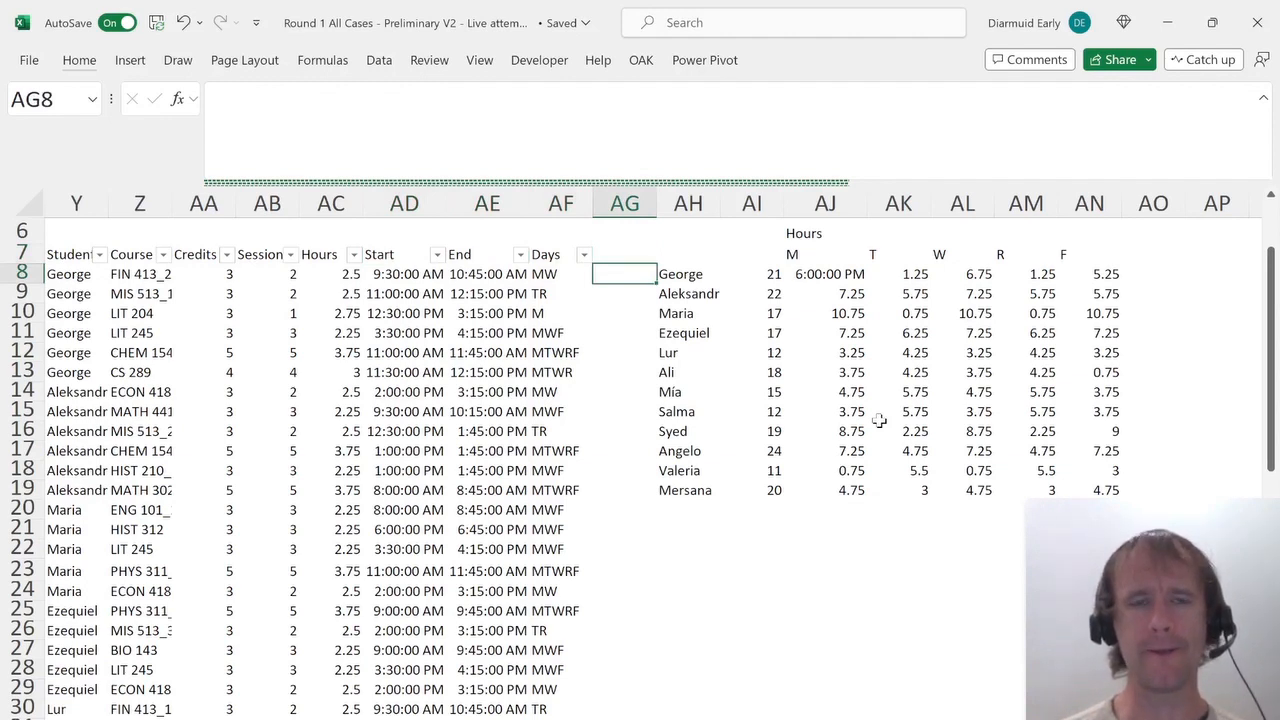
{"action": "key", "text": "shift+Right"}
{"action": "key", "text": "shift+Right"}
{"action": "key", "text": "shift+Right"}
{"action": "key", "text": "shift+Right"}
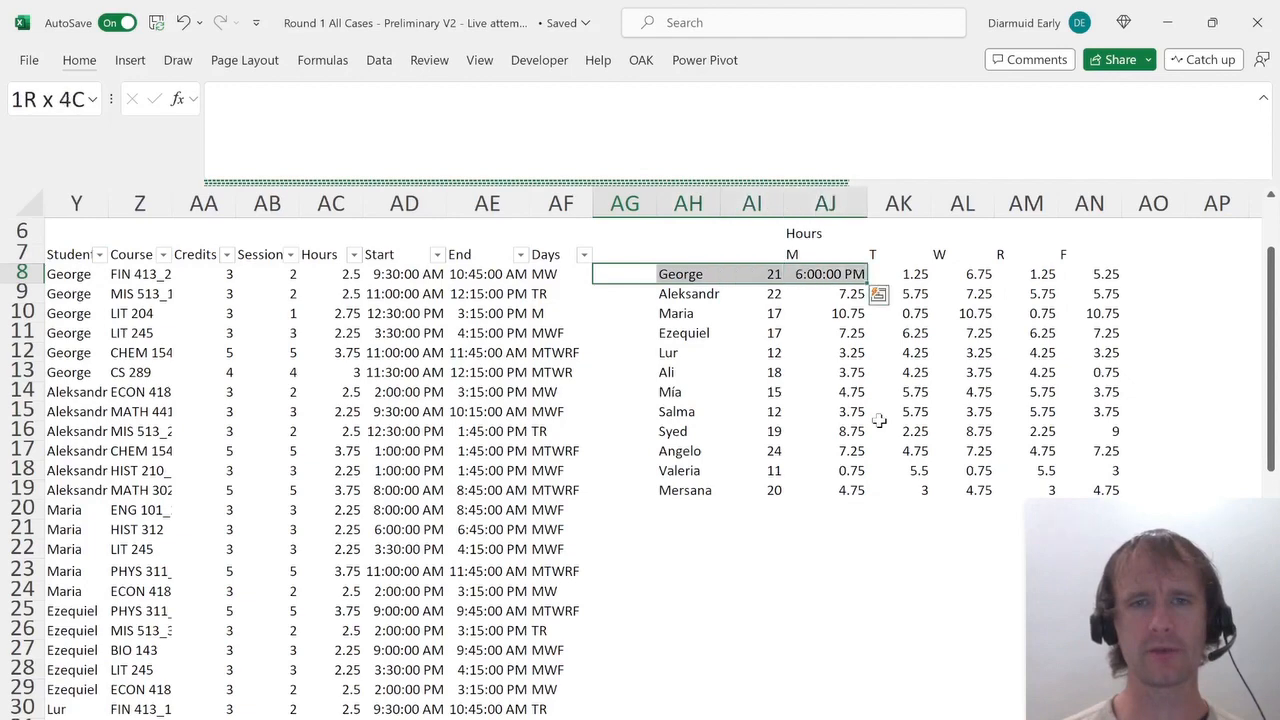
{"action": "key", "text": "alt+i"}
{"action": "key", "text": "c"}
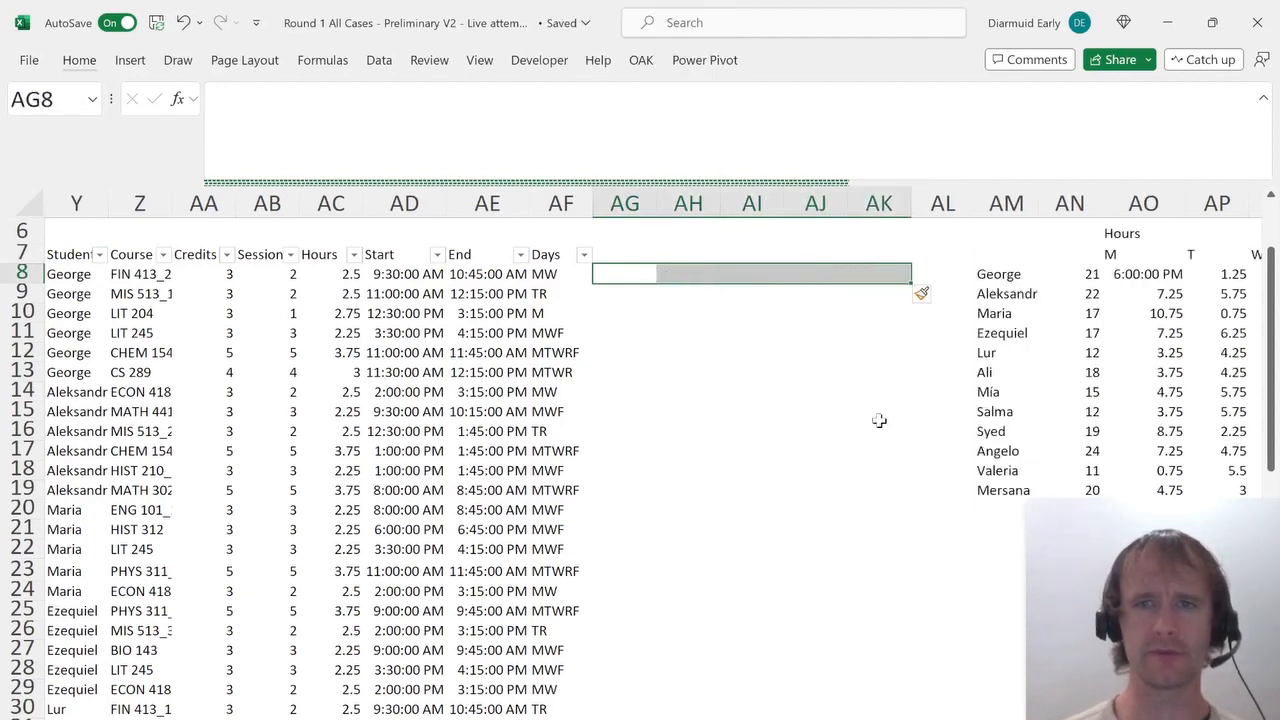
Copy the M–F day headers into the new columns and label the group "Conflict?".
{"action": "key", "text": "Up"}
{"action": "key", "text": "ctrl+Right"}
{"action": "key", "text": "ctrl+shift+Right"}
{"action": "key", "text": "ctrl+c"}
{"action": "key", "text": "ctrl+Left"}
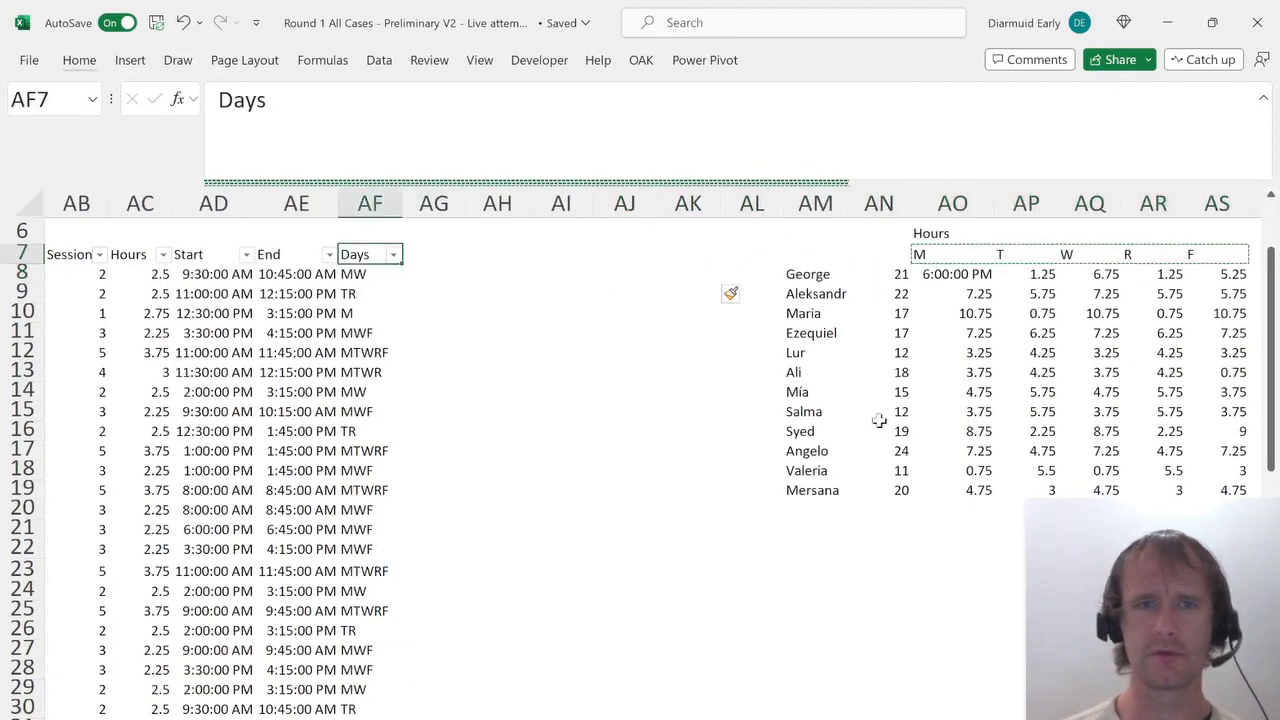
{"action": "key", "text": "Right"}
{"action": "key", "text": "ctrl+v"}
{"action": "key", "text": "Up"}
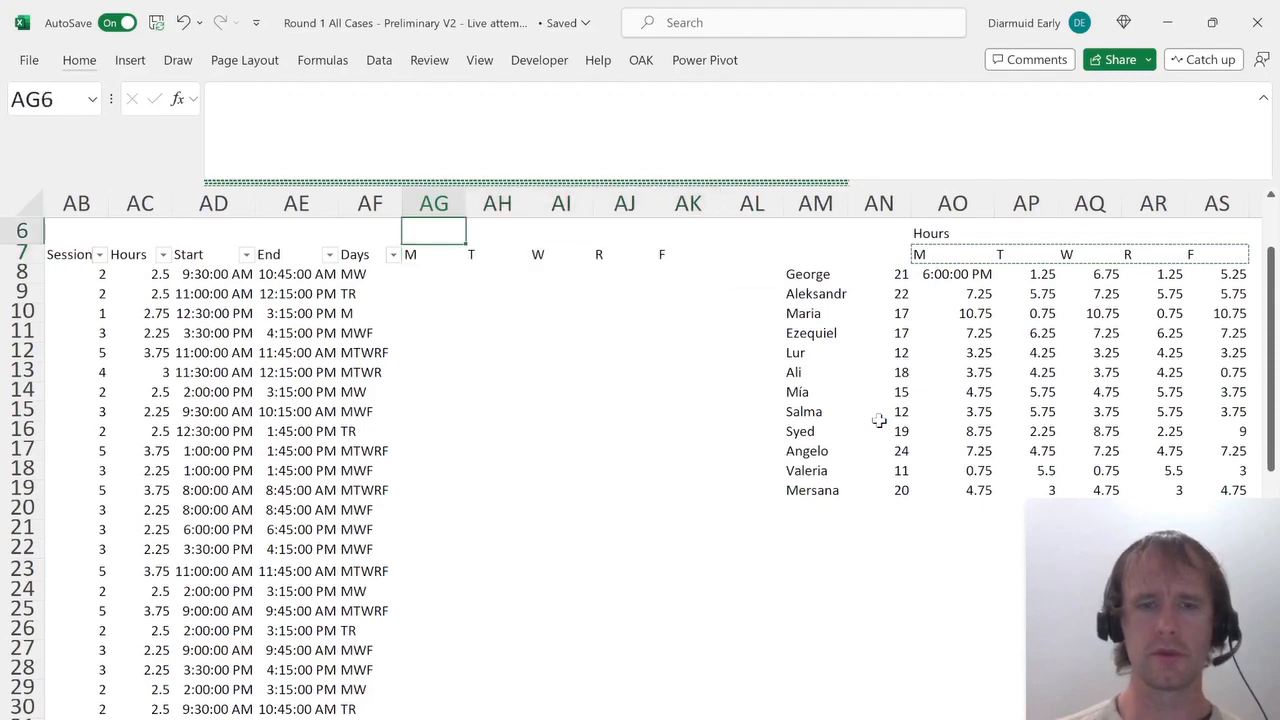
{"action": "type", "text": "Conflict?"}
{"action": "key", "text": "Return"}
{"action": "key", "text": "Down"}
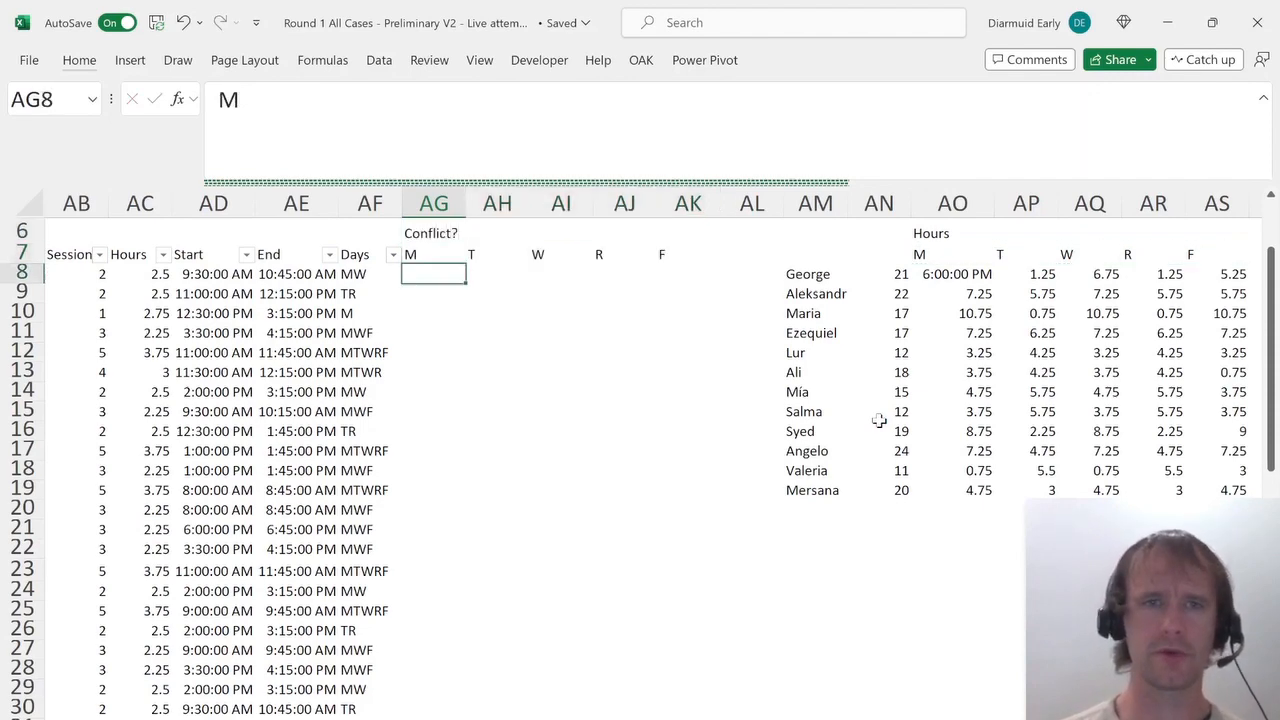
Try to write a COUNTIFS conflict formula matching each student and the day header against the Days column.
{"action": "key", "text": "ctrl+shift+Left"}
{"action": "key", "text": "ctrl+shift+Left"}
{"action": "key", "text": "ctrl+shift+Right"}
{"action": "key", "text": "shift+Right"}
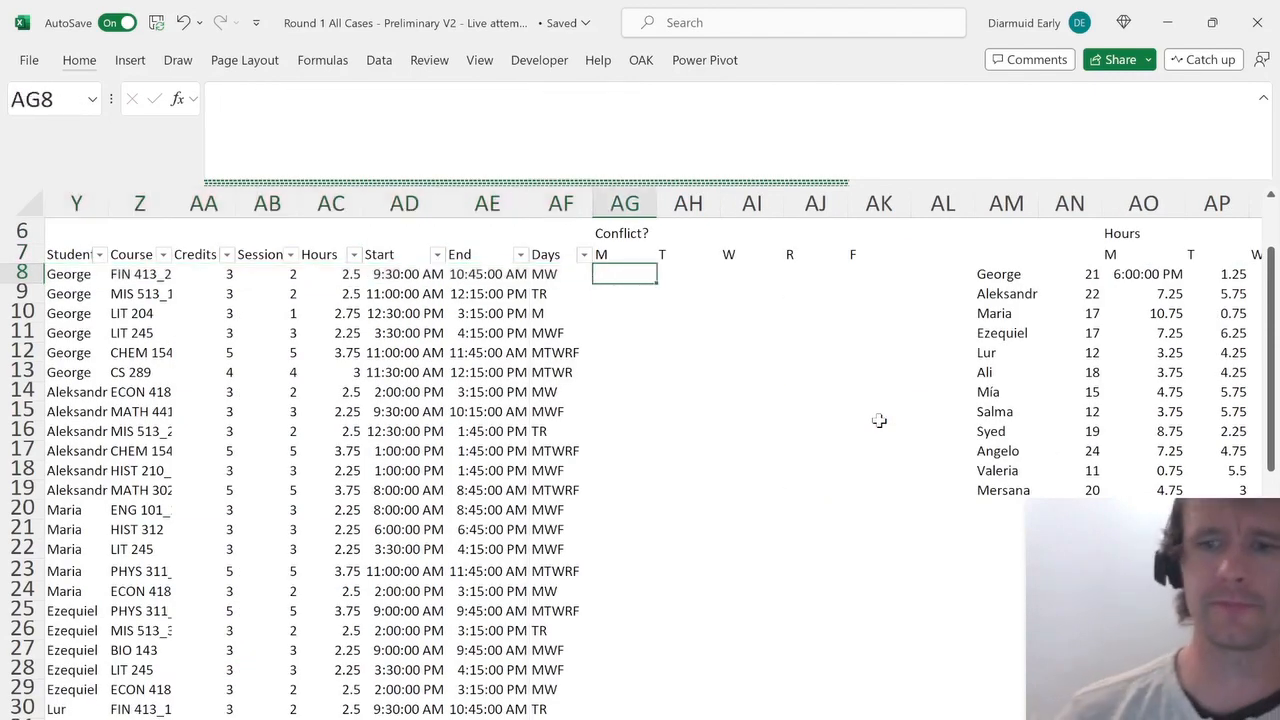
{"action": "type", "text": "=countifs"}
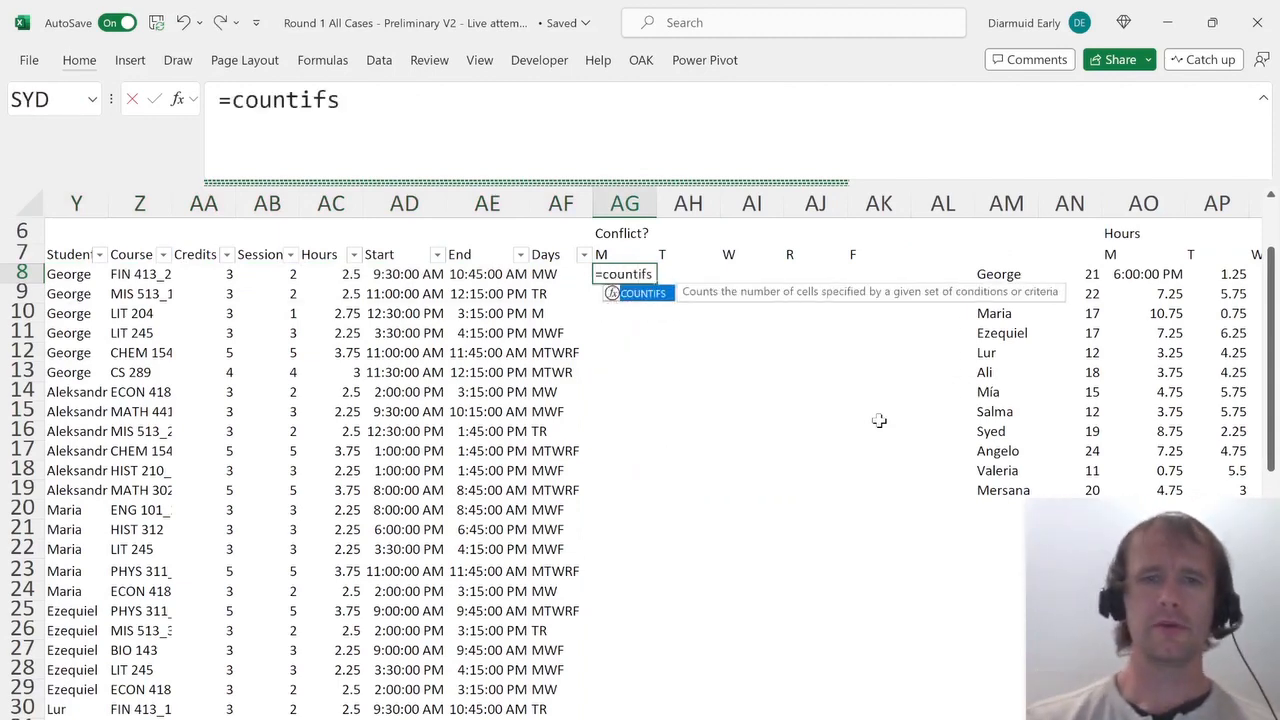
{"action": "key", "text": "Tab"}
{"action": "key", "text": "ctrl+Left"}
{"action": "key", "text": "ctrl+Left"}
{"action": "key", "text": "ctrl+shift+Down"}
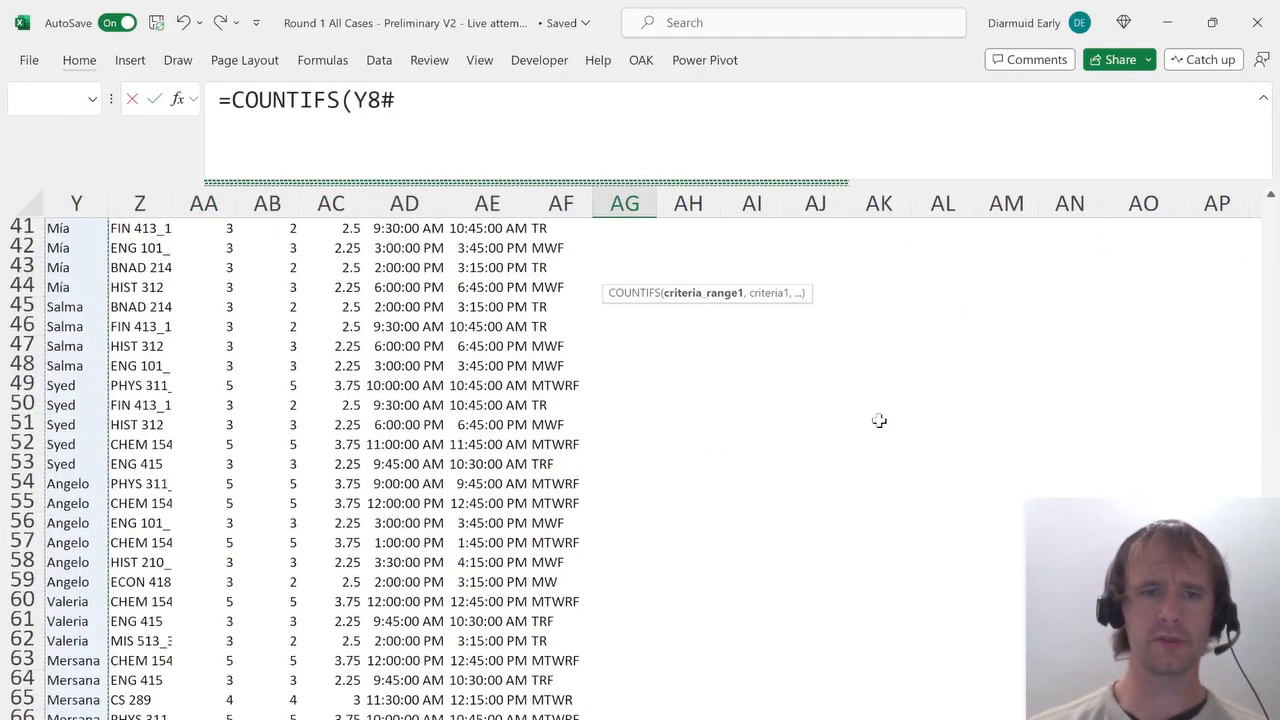
{"action": "key", "text": "F4"}
{"action": "type", "text": ","}
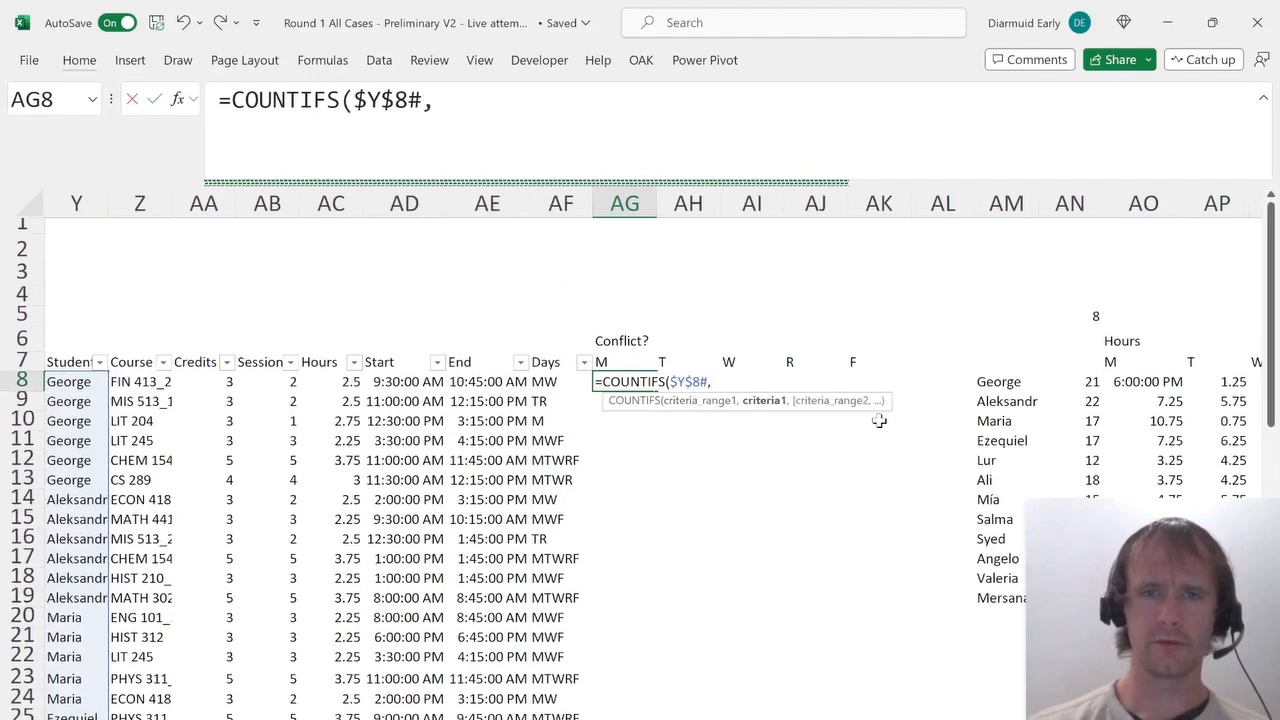
{"action": "key", "text": "Left"}
{"action": "key", "text": "ctrl+Left"}
{"action": "key", "text": "ctrl+Left"}
{"action": "key", "text": "ctrl+Right"}
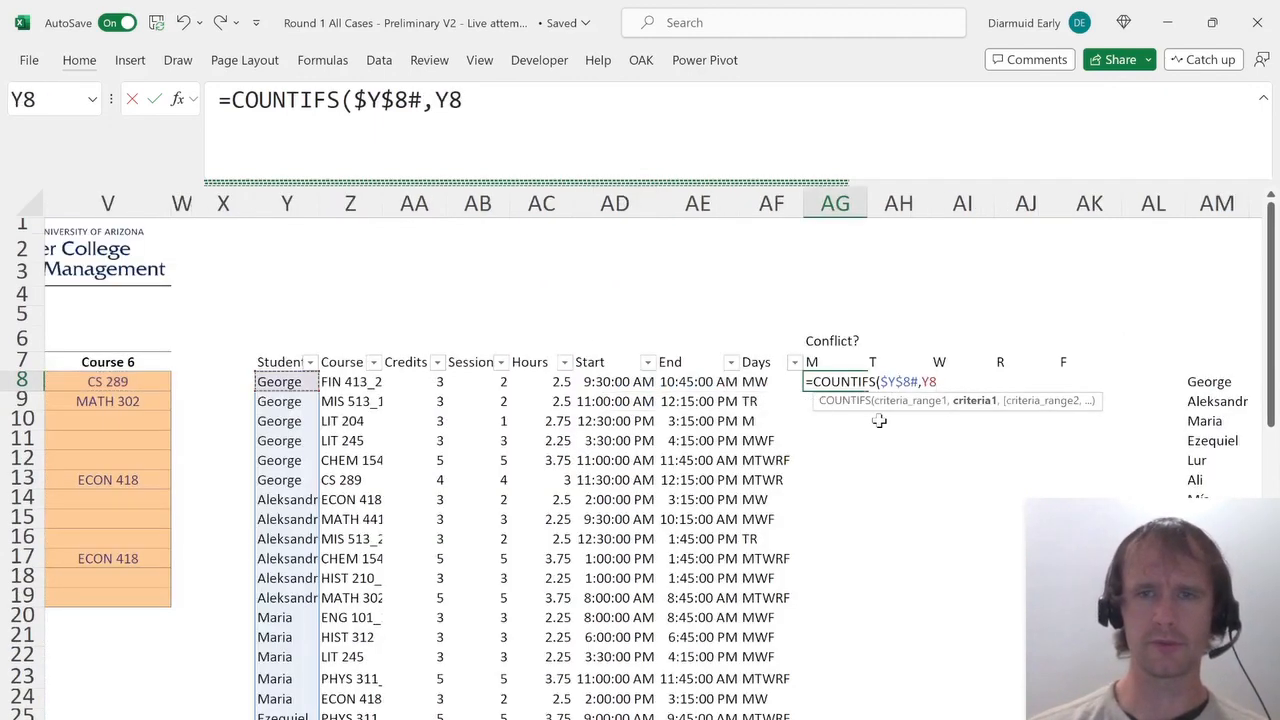
{"action": "key", "text": "F4"}
{"action": "key", "text": "F4"}
{"action": "key", "text": "F4"}
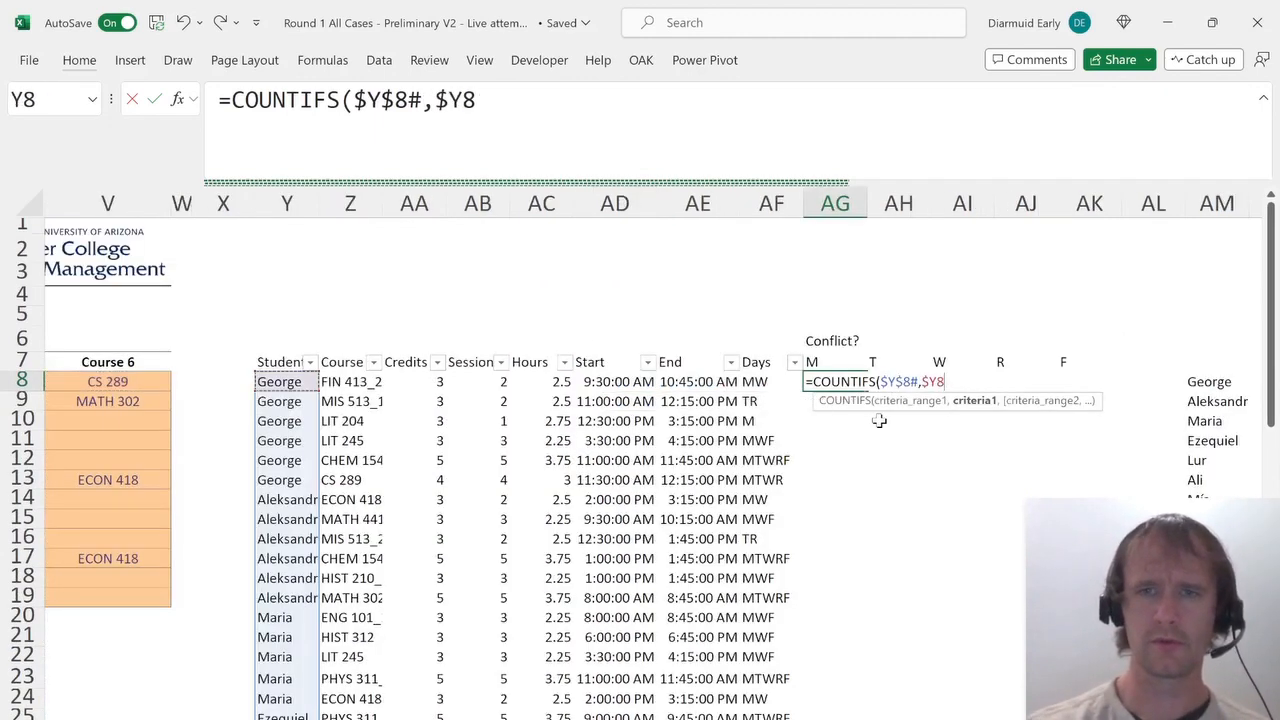
{"action": "type", "text": ","}
{"action": "key", "text": "Left"}
{"action": "key", "text": "ctrl+shift+Down"}
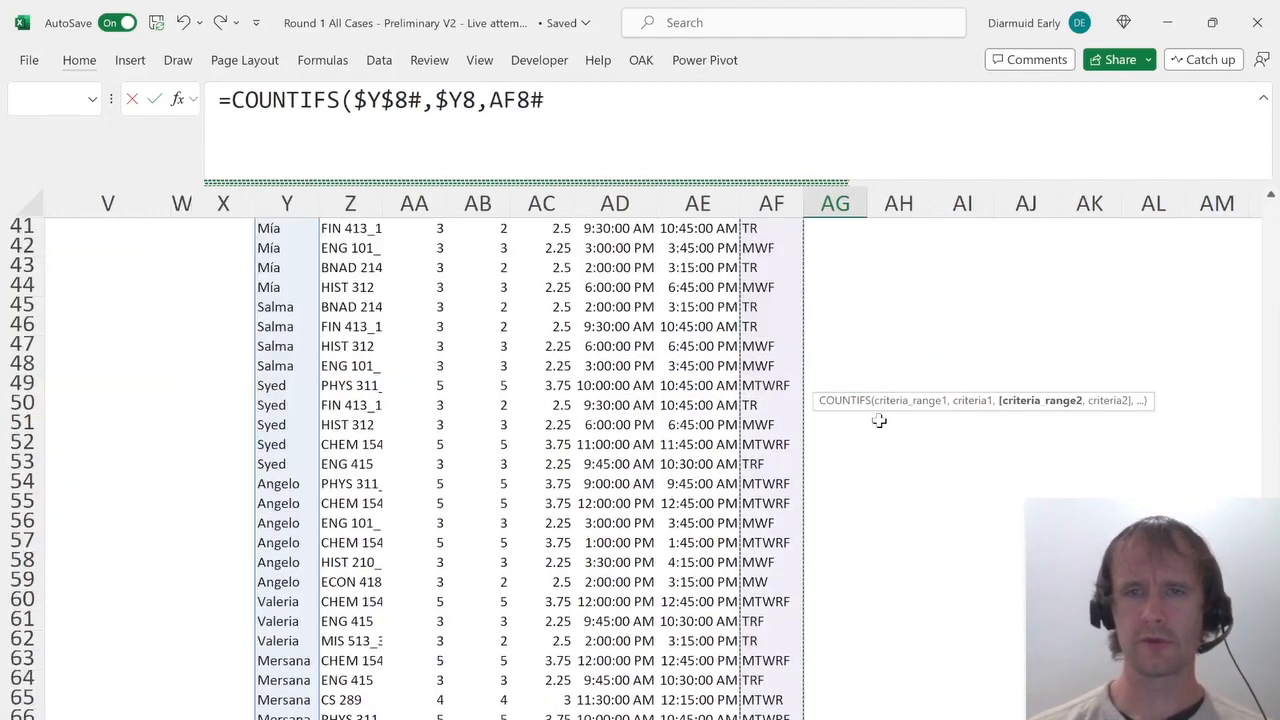
{"action": "key", "text": "F4"}
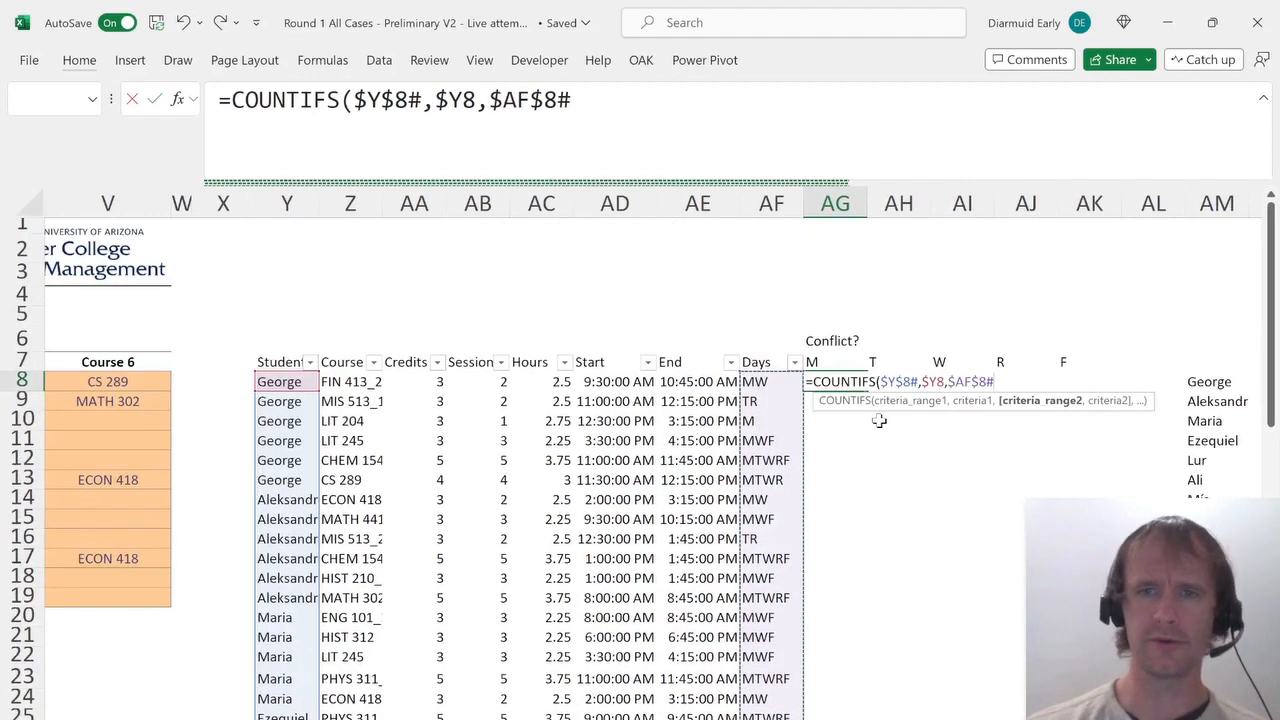
{"action": "type", "text": ","}
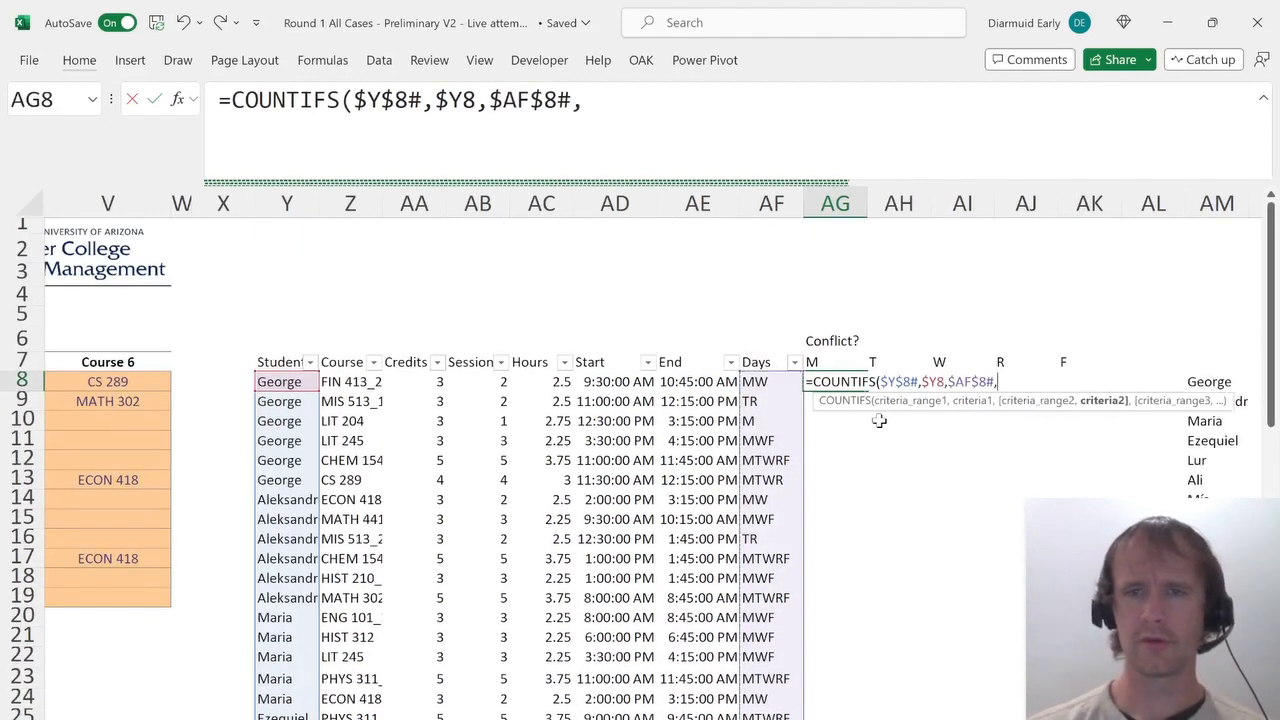
{"action": "type", "text": "\"*\"&"}
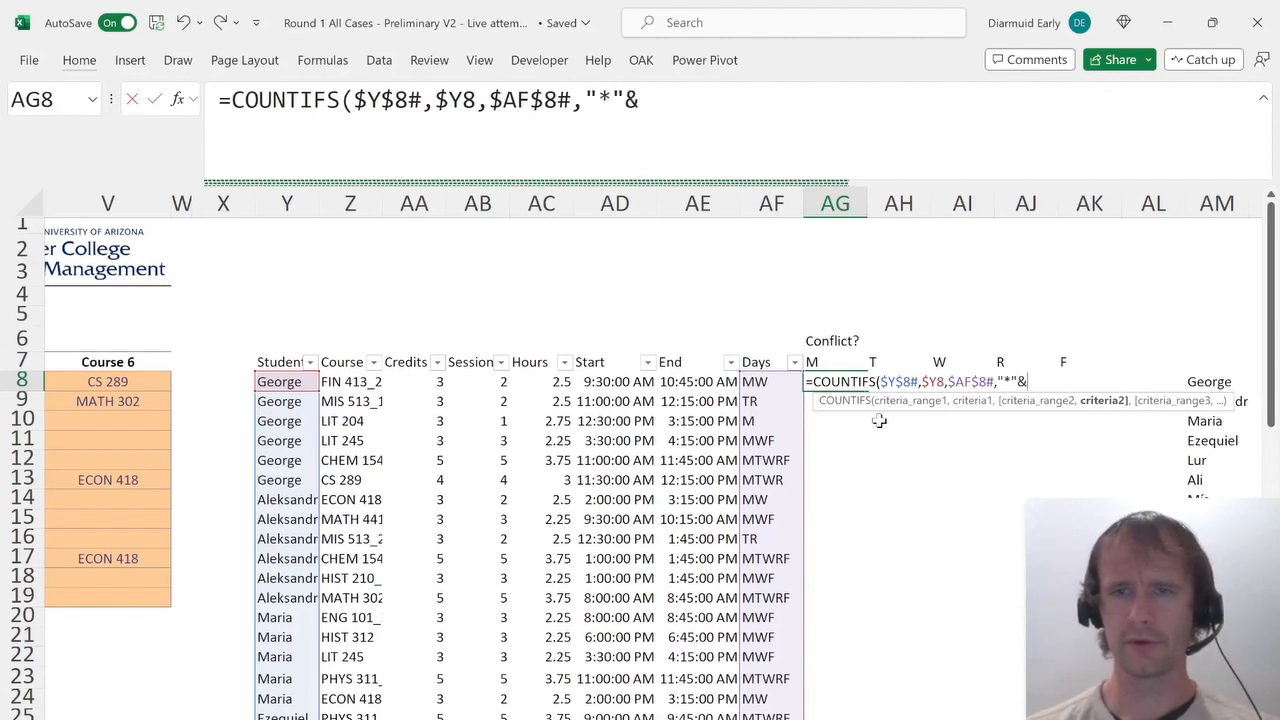
{"action": "key", "text": "Up"}
{"action": "key", "text": "ctrl+shift+Right"}
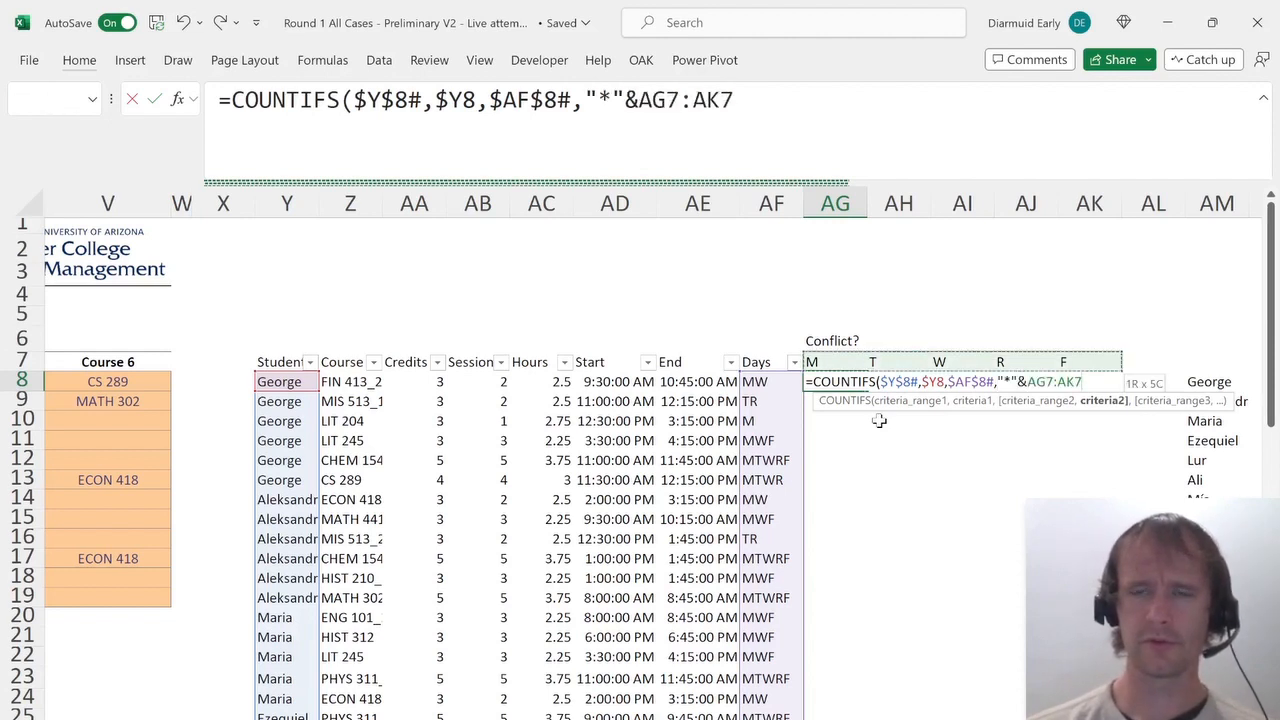
{"action": "key", "text": "F4"}
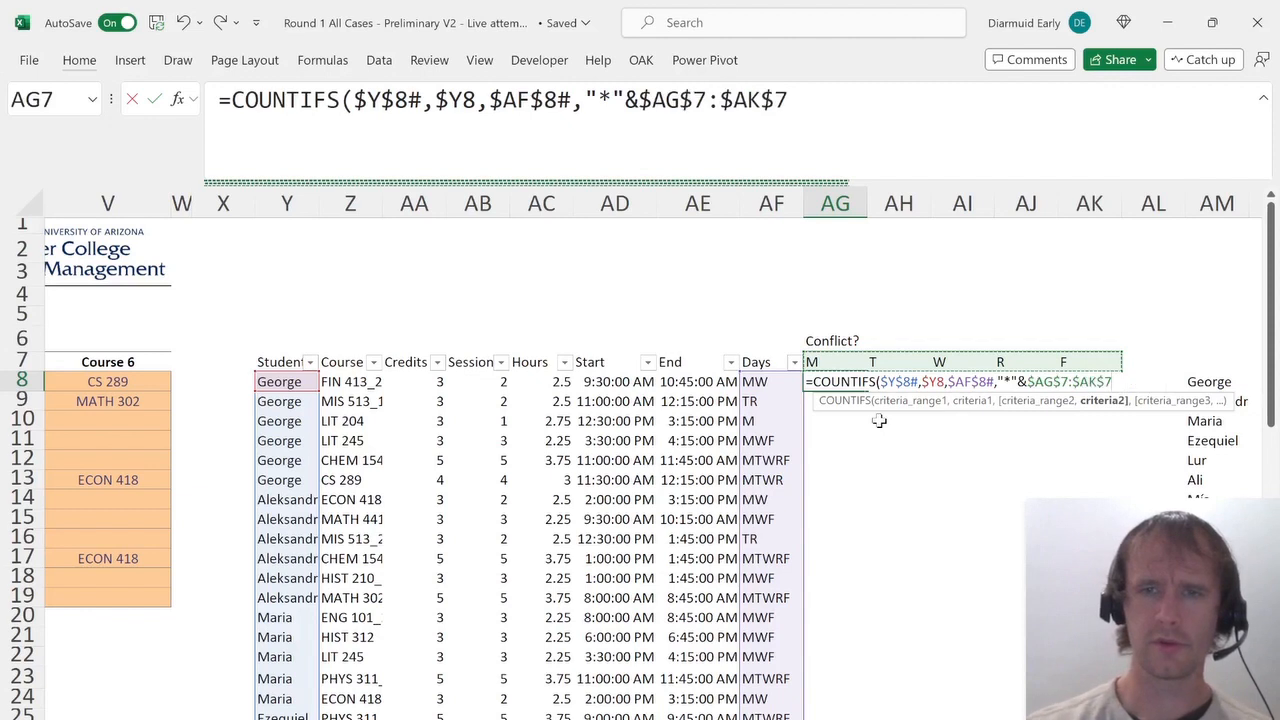
{"action": "type", "text": "&\"*\","}
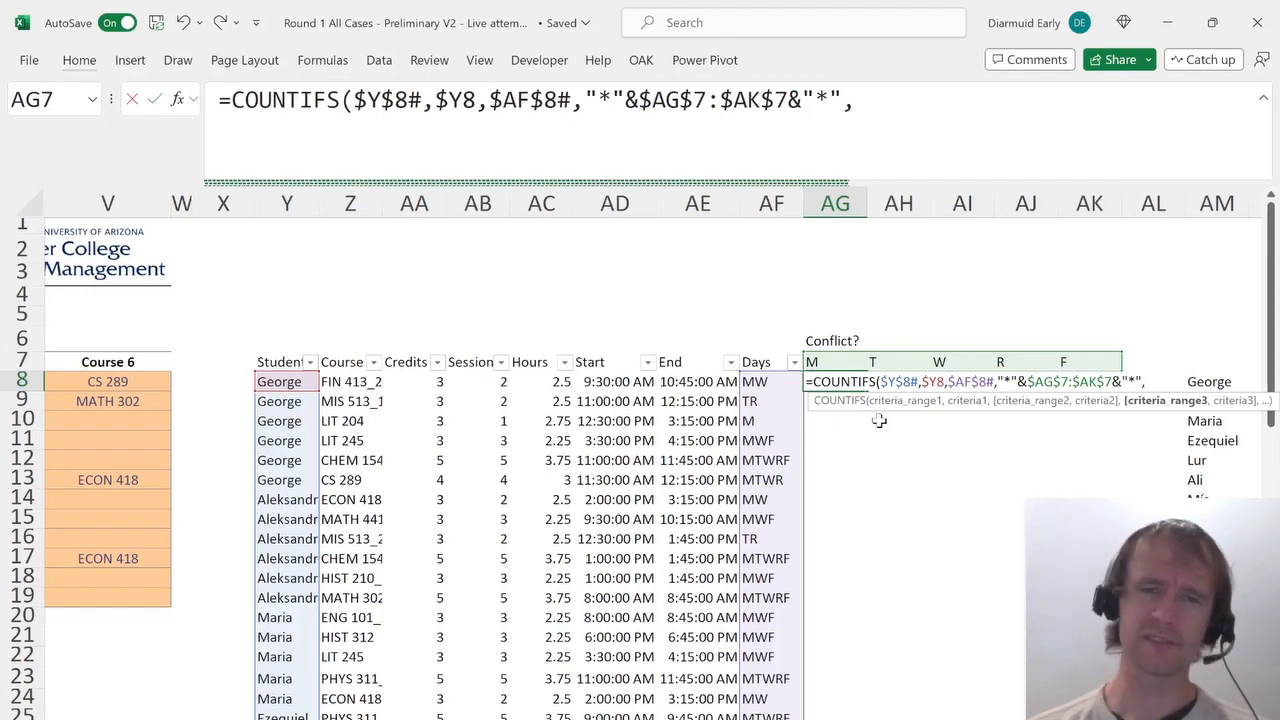
{"action": "key", "text": "Escape"}
{"action": "key", "text": "Up"}
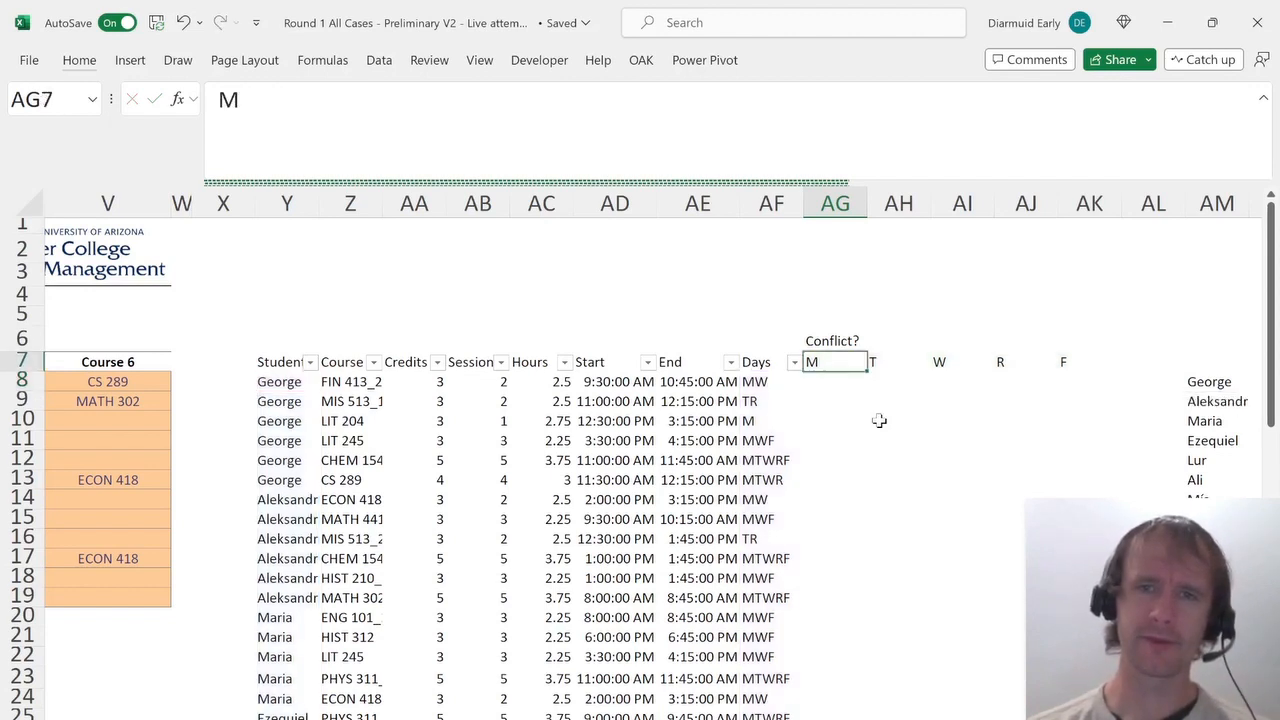
Delete the inserted conflict helper columns.
{"action": "key", "text": "ctrl+space"}
{"action": "key", "text": "shift+Right"}
{"action": "key", "text": "shift+Right"}
{"action": "key", "text": "shift+Right"}
{"action": "key", "text": "shift+Right"}
{"action": "key", "text": "alt+h"}
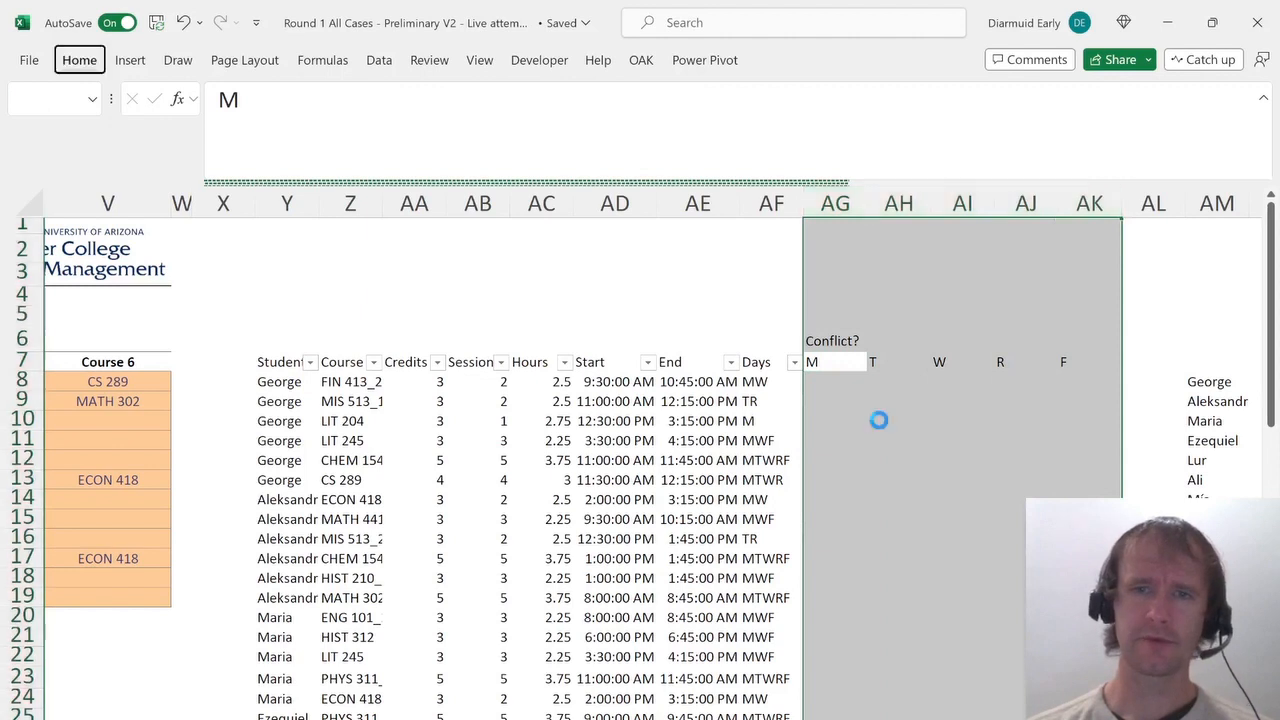
{"action": "key", "text": "d"}
{"action": "key", "text": "c"}
Reference the spilled student name list in a new block a few rows below the hours summary.
{"action": "key", "text": "Left"}
{"action": "key", "text": "Right"}
{"action": "key", "text": "Right"}
{"action": "key", "text": "Down"}
{"action": "key", "text": "Down"}
{"action": "key", "text": "Down"}
{"action": "key", "text": "ctrl+Down"}
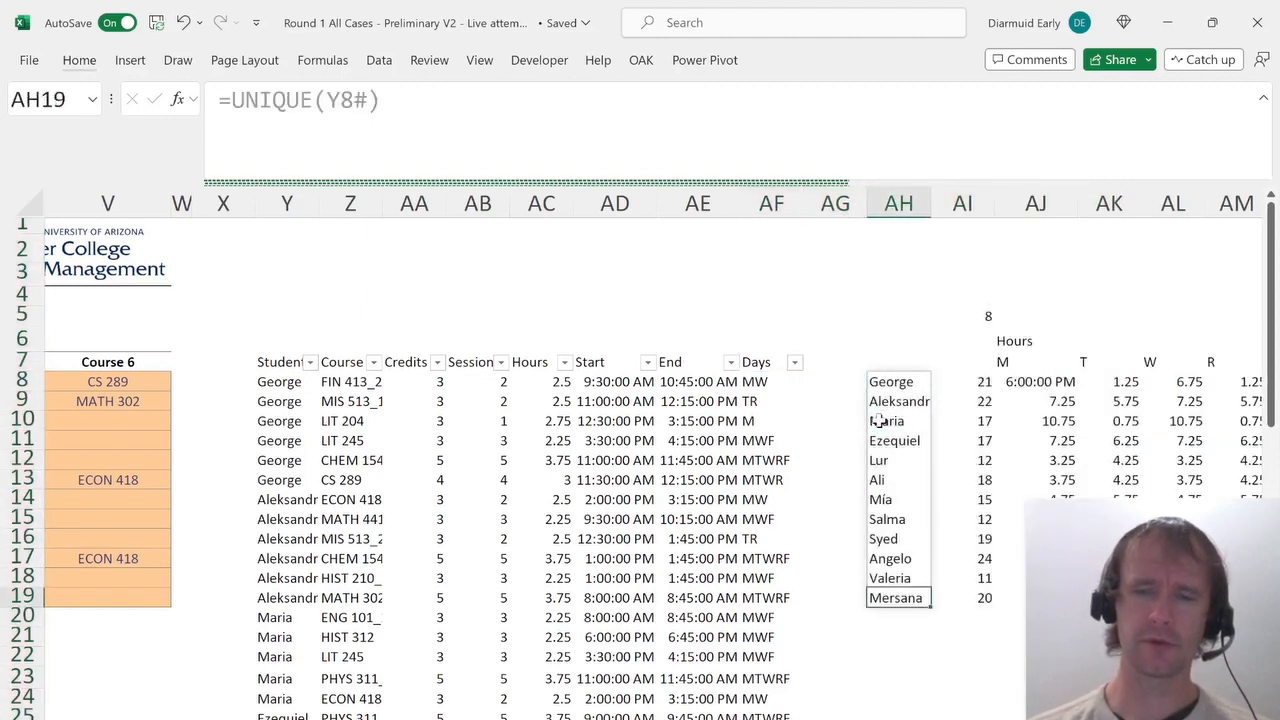
{"action": "key", "text": "Down"}
{"action": "key", "text": "Down"}
{"action": "key", "text": "Down"}
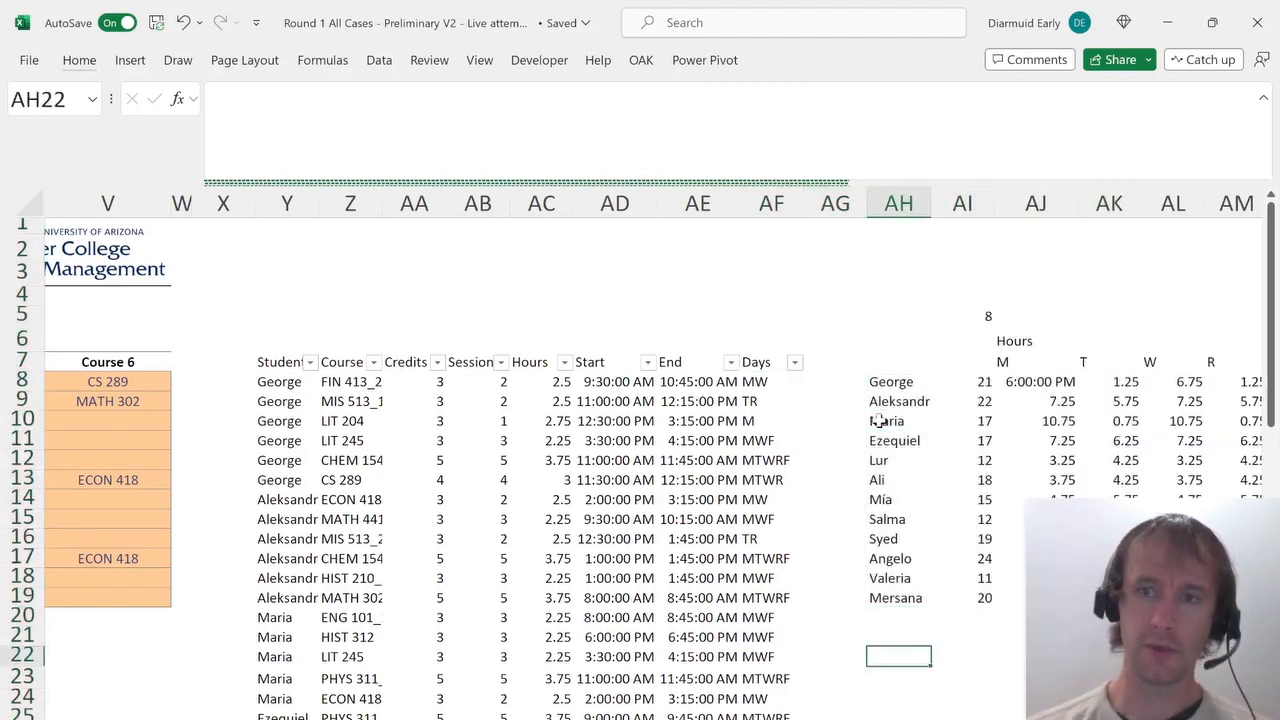
{"action": "type", "text": "="}
{"action": "key", "text": "ctrl+Up"}
{"action": "key", "text": "ctrl+Up"}
{"action": "key", "text": "ctrl+shift+Down"}
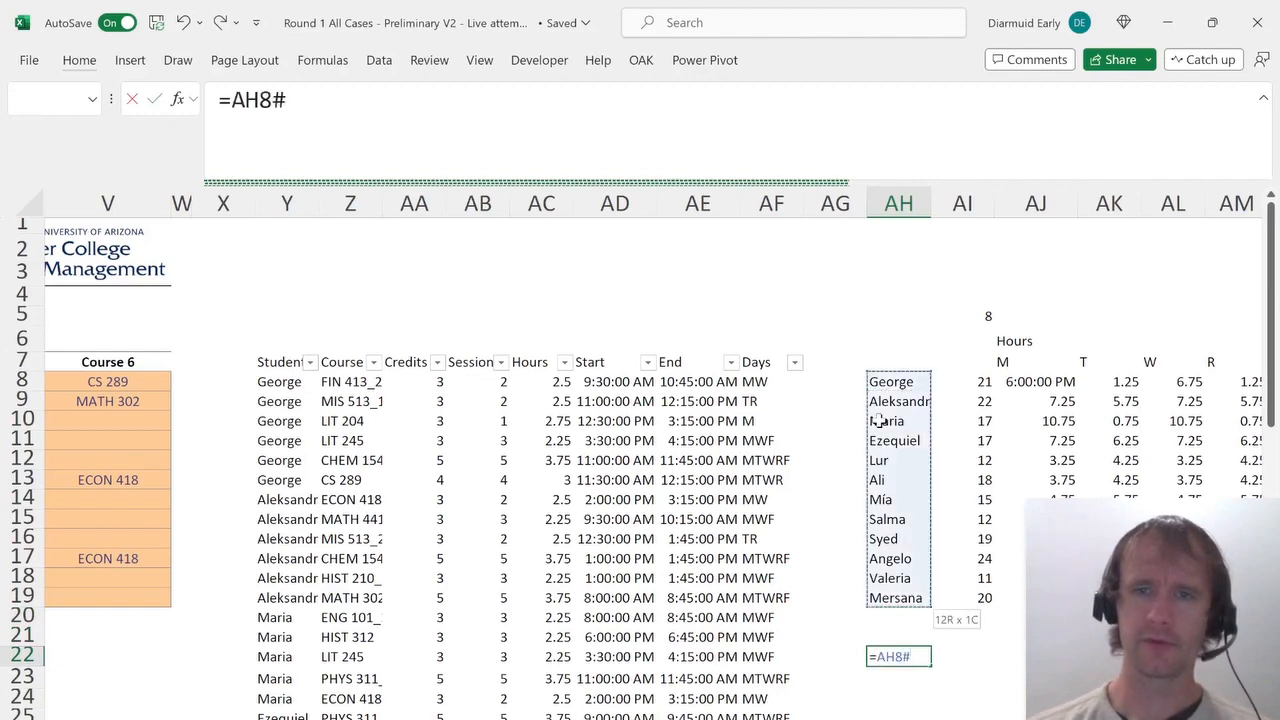
{"action": "key", "text": "Return"}
Reference the M–F day headers in the row above the new student name list.
{"action": "key", "text": "Up"}
{"action": "key", "text": "Up"}
{"action": "key", "text": "Right"}
{"action": "type", "text": "="}
{"action": "key", "text": "ctrl+Up"}
{"action": "key", "text": "ctrl+Up"}
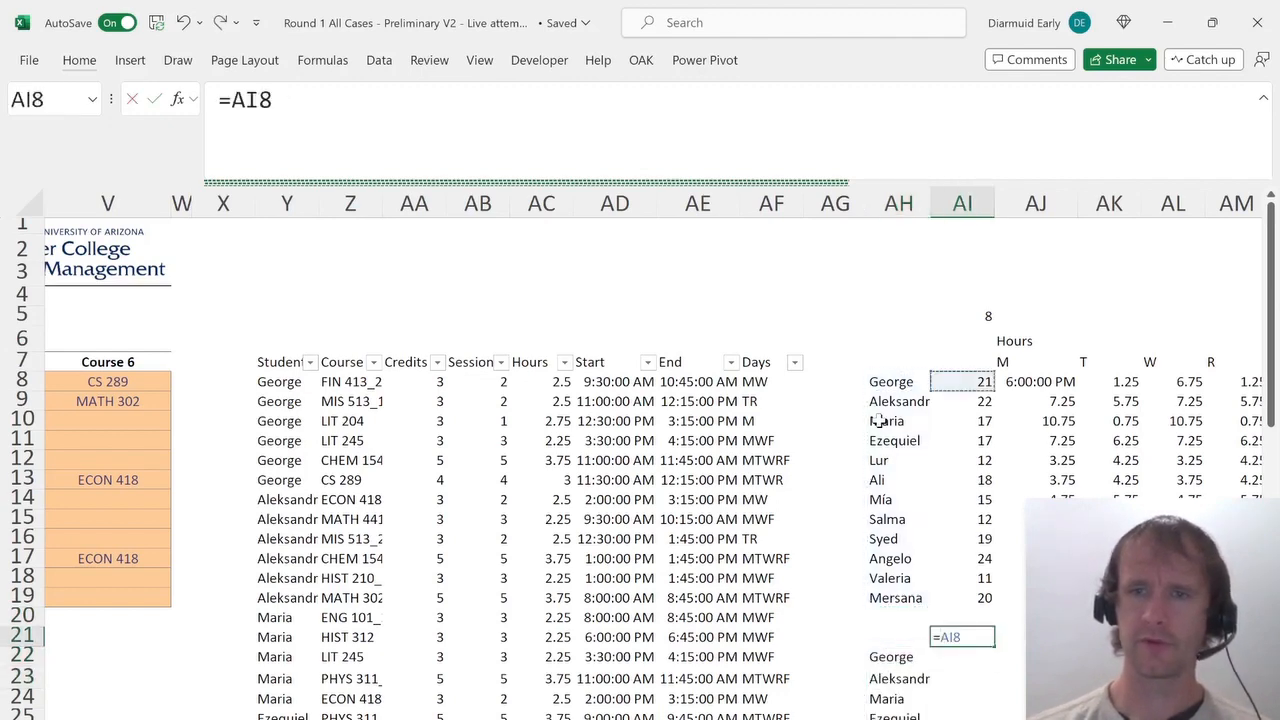
{"action": "key", "text": "Up"}
{"action": "key", "text": "Right"}
{"action": "key", "text": "shift+Right"}
{"action": "key", "text": "shift+Right"}
{"action": "key", "text": "shift+Right"}
{"action": "key", "text": "shift+Right"}
{"action": "key", "text": "Return"}
{"action": "key", "text": "Up"}
{"action": "key", "text": "Right"}
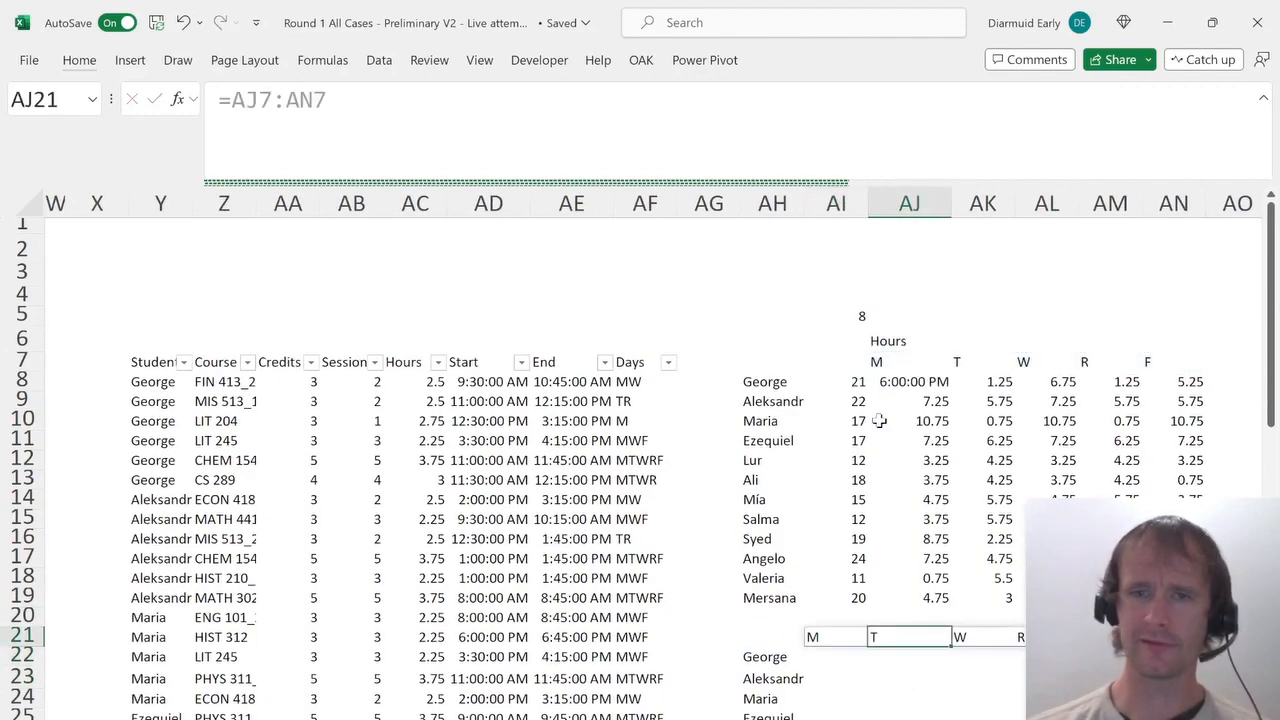
{"action": "key", "text": "Right"}
{"action": "key", "text": "Right"}
{"action": "key", "text": "Right"}
{"action": "key", "text": "Right"}
{"action": "key", "text": "Right"}
{"action": "key", "text": "Right"}
{"action": "key", "text": "Right"}
{"action": "key", "text": "Right"}
{"action": "key", "text": "Right"}
{"action": "key", "text": "Right"}
{"action": "key", "text": "Right"}
{"action": "key", "text": "ctrl+Left"}
{"action": "key", "text": "ctrl+Left"}
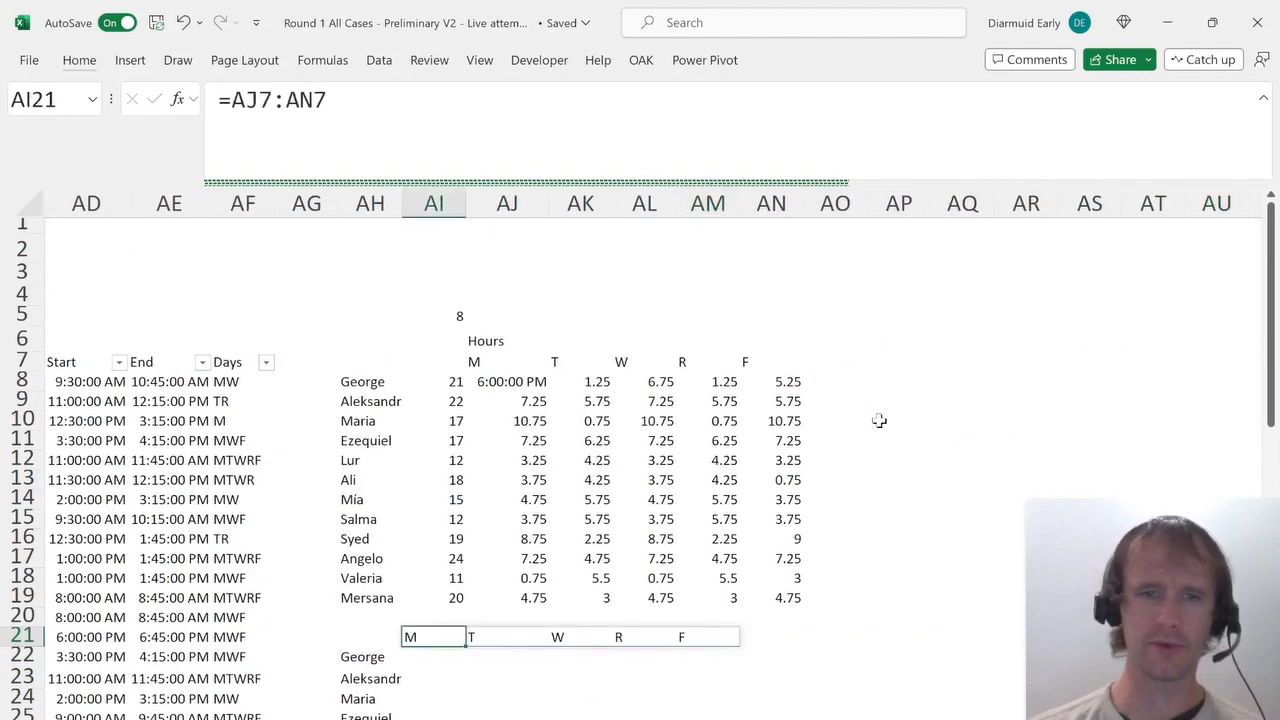
Start a FILTER formula in George's Monday cell returning the Start and End columns AD8:AE67.
{"action": "key", "text": "Down"}
{"action": "key", "text": "Left"}
{"action": "key", "text": "Right"}
{"action": "type", "text": "="}
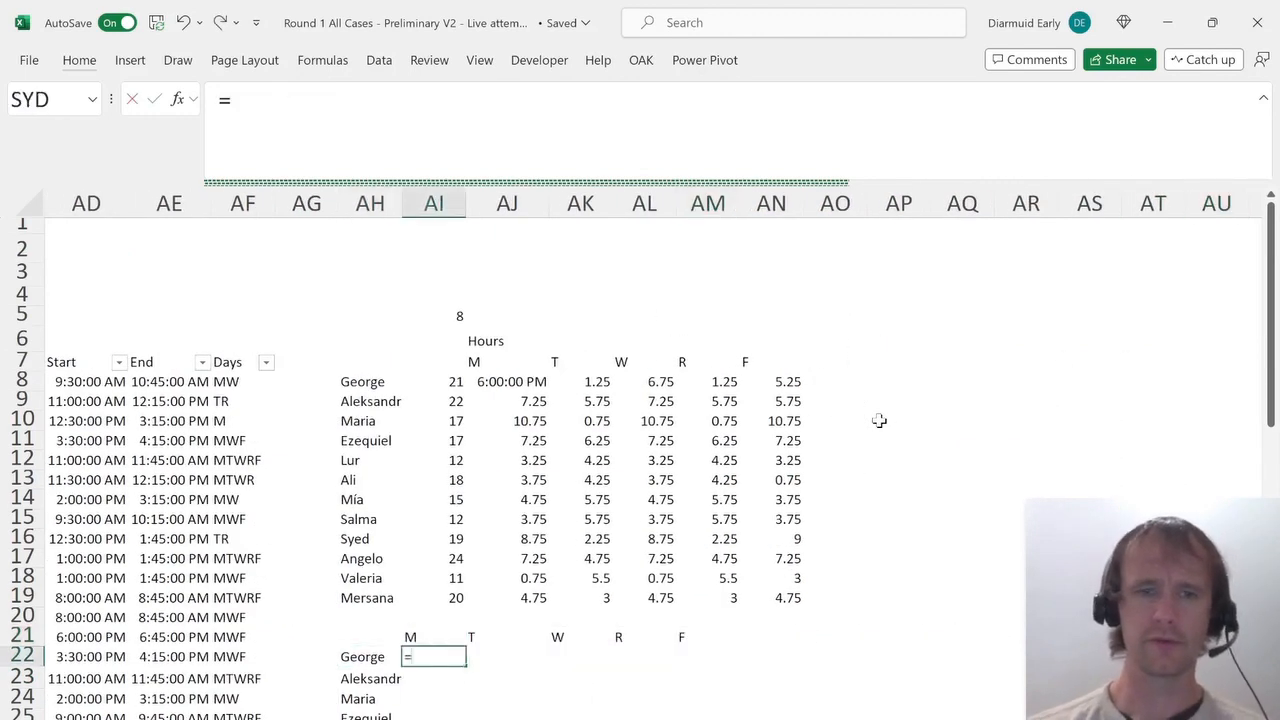
{"action": "type", "text": "fil"}
{"action": "key", "text": "Down"}
{"action": "key", "text": "Tab"}
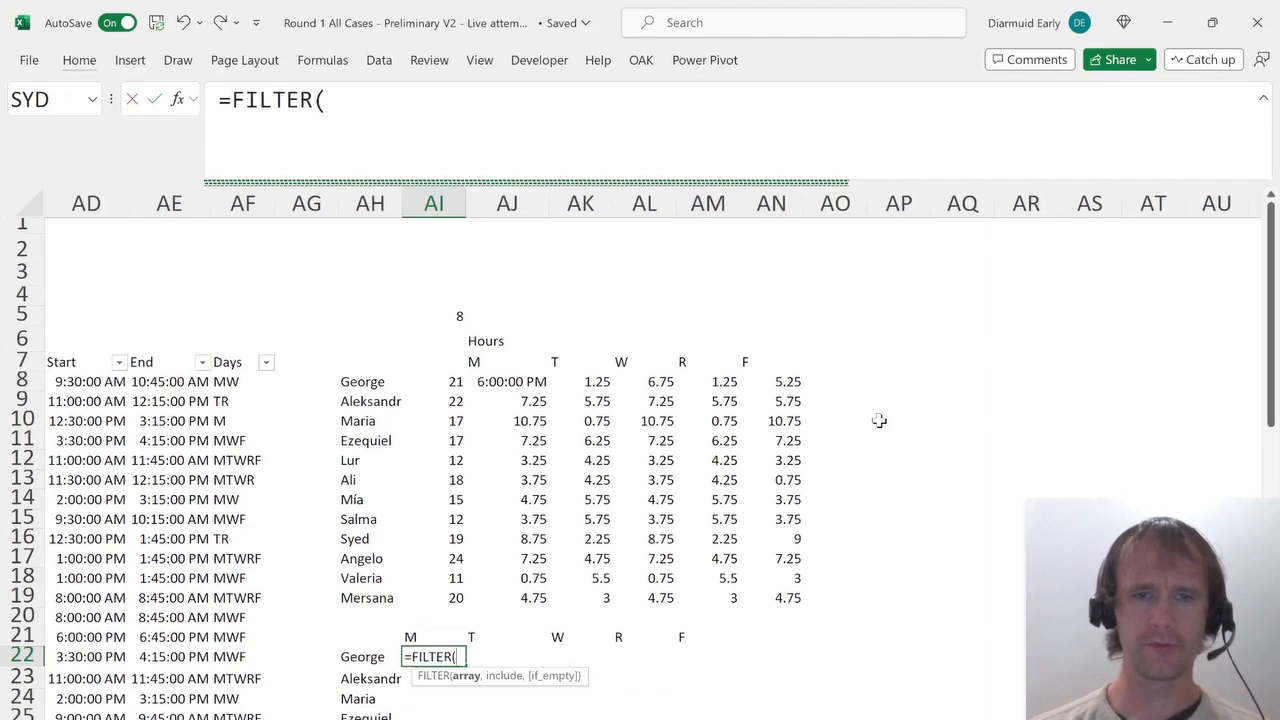
{"action": "key", "text": "Left"}
{"action": "key", "text": "Left"}
{"action": "key", "text": "Left"}
{"action": "key", "text": "Left"}
{"action": "key", "text": "Left"}
{"action": "key", "text": "Left"}
{"action": "key", "text": "Left"}
{"action": "key", "text": "Left"}
{"action": "key", "text": "Left"}
{"action": "key", "text": "Left"}
{"action": "key", "text": "Right"}
{"action": "key", "text": "Right"}
{"action": "key", "text": "Right"}
{"action": "key", "text": "Right"}
{"action": "key", "text": "Right"}
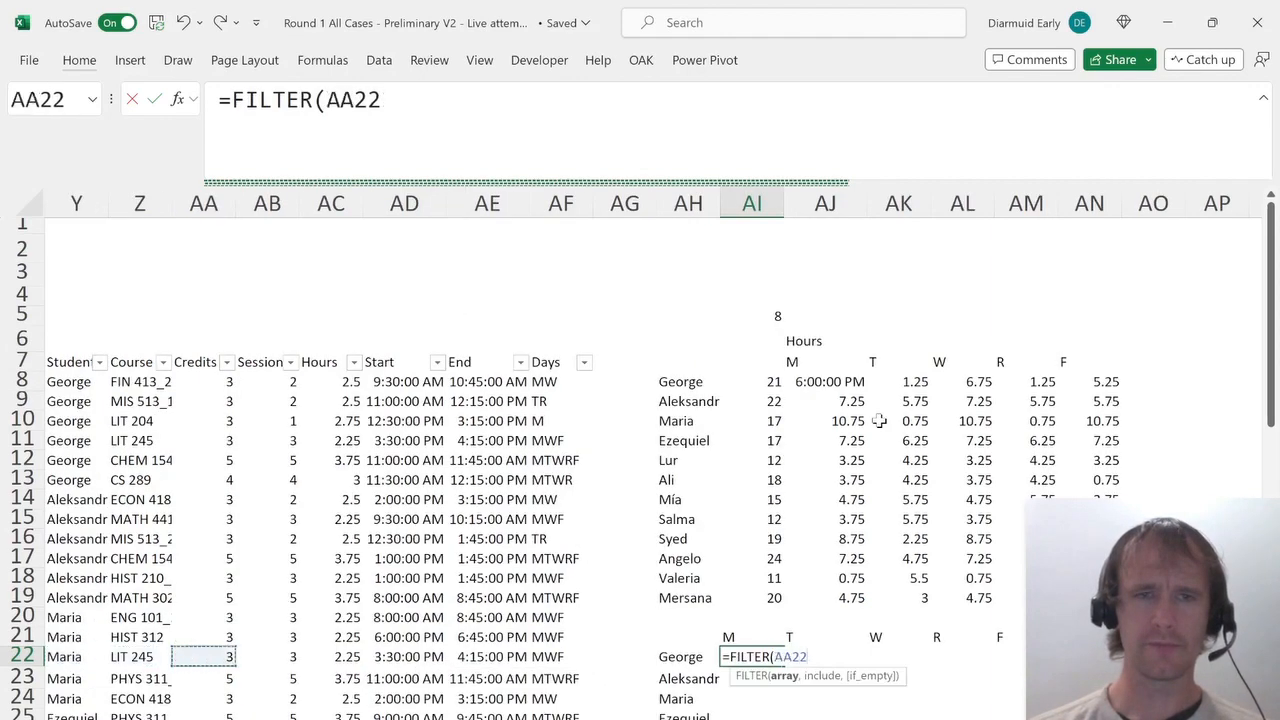
{"action": "key", "text": "ctrl+Up"}
{"action": "key", "text": "Down"}
{"action": "key", "text": "ctrl+shift+Down"}
{"action": "key", "text": "shift+Right"}
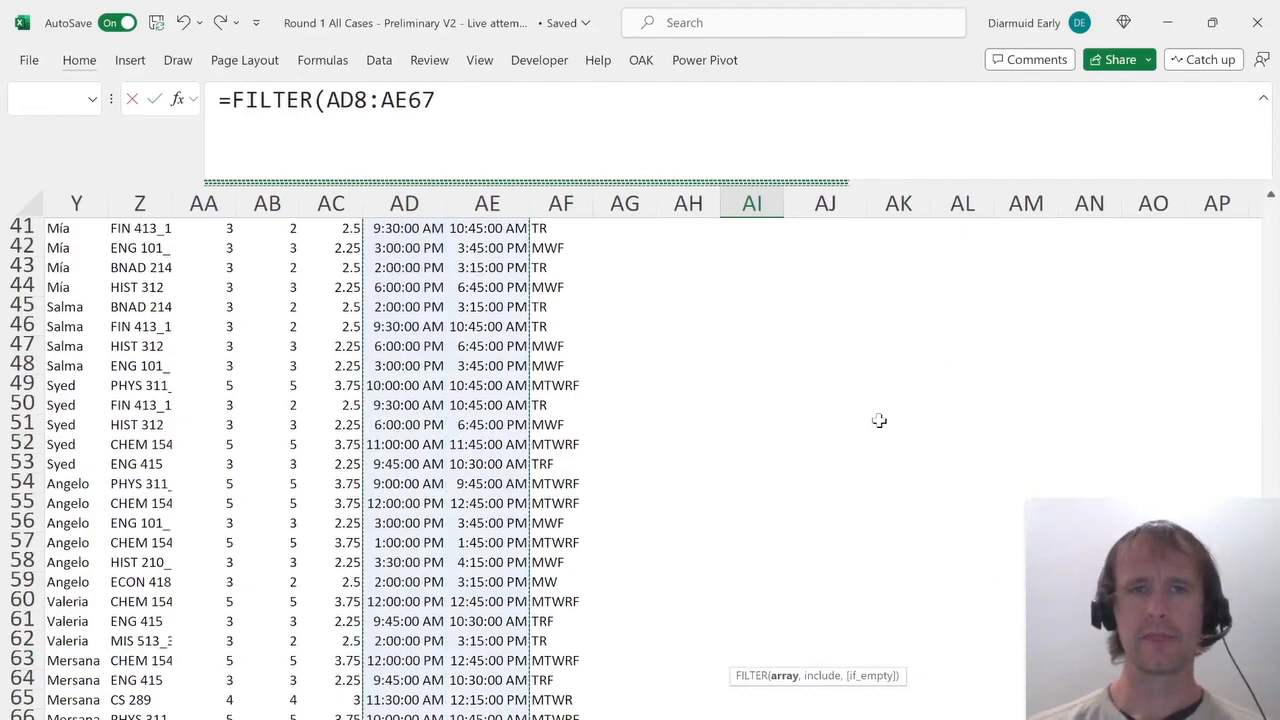
{"action": "type", "text": ","}
{"action": "scroll", "coordinate": [838, 523], "scroll_direction": "up", "scroll_amount": 11}
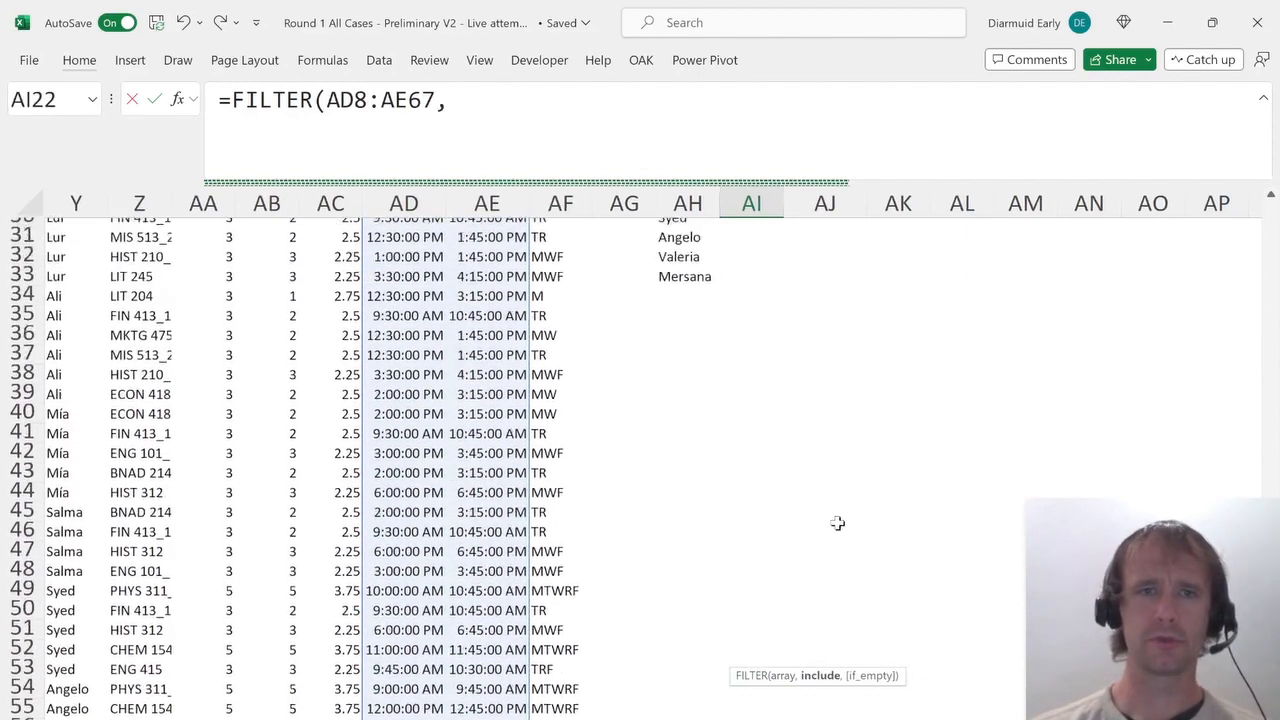
{"action": "scroll", "coordinate": [838, 523], "scroll_direction": "up", "scroll_amount": 3}
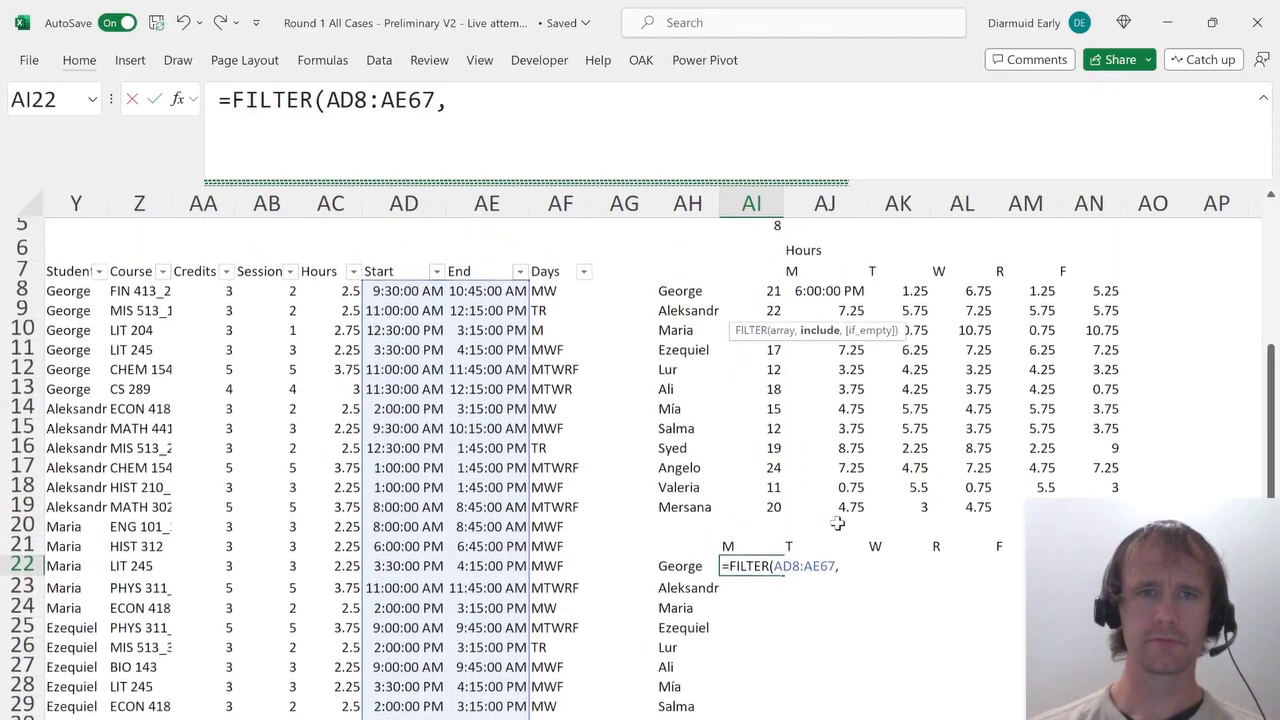
{"action": "type", "text": "("}
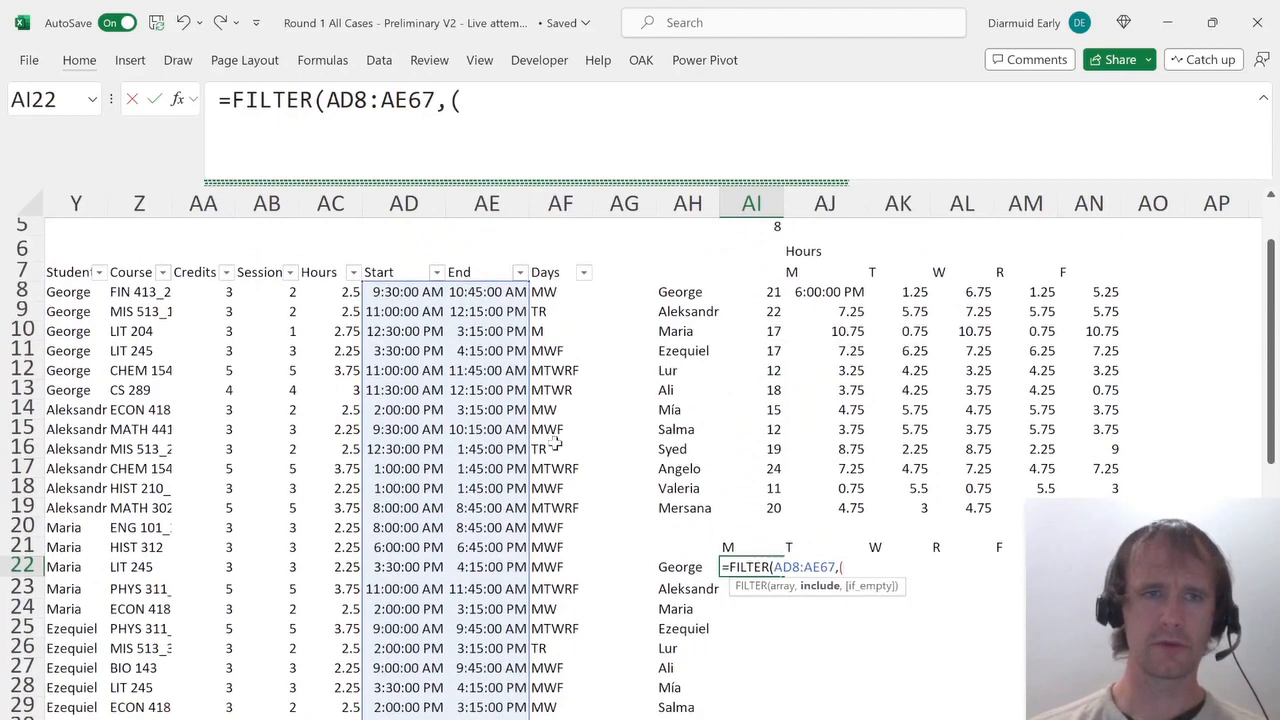
Complete the FILTER's include condition as ($Y$8#=$AH22)*(ISNUMBER(SEARCH(AI$21,$AF$8#))) and enter the formula.
{"action": "left_click", "coordinate": [62, 292]}
{"action": "key", "text": "ctrl+shift+Down"}
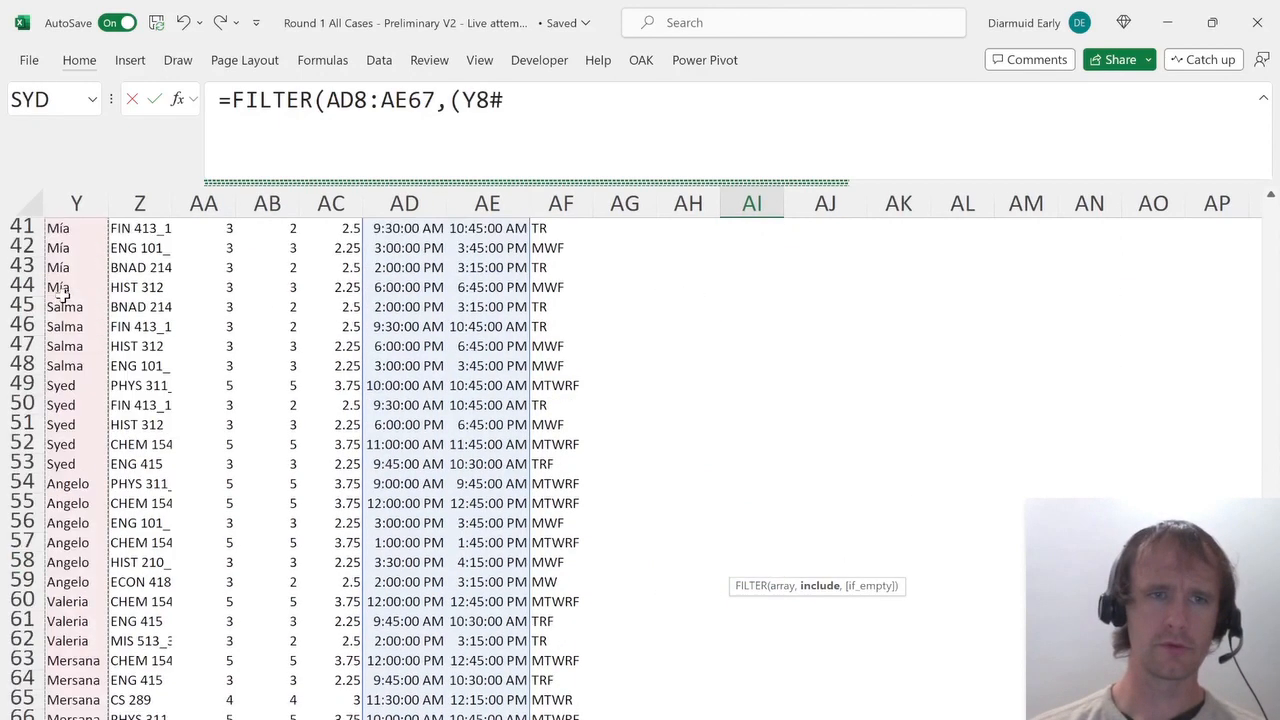
{"action": "key", "text": "F4"}
{"action": "type", "text": "="}
{"action": "key", "text": "Left"}
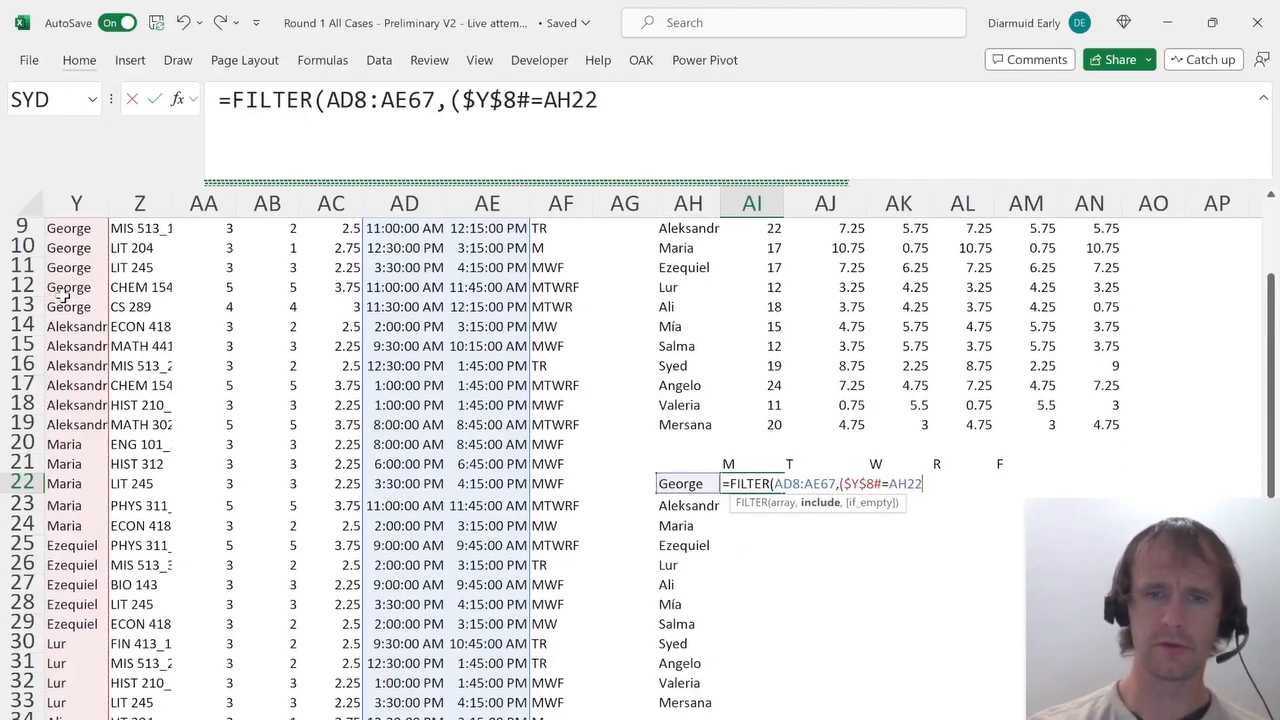
{"action": "key", "text": "F4"}
{"action": "key", "text": "F4"}
{"action": "key", "text": "F4"}
{"action": "type", "text": ")*("}
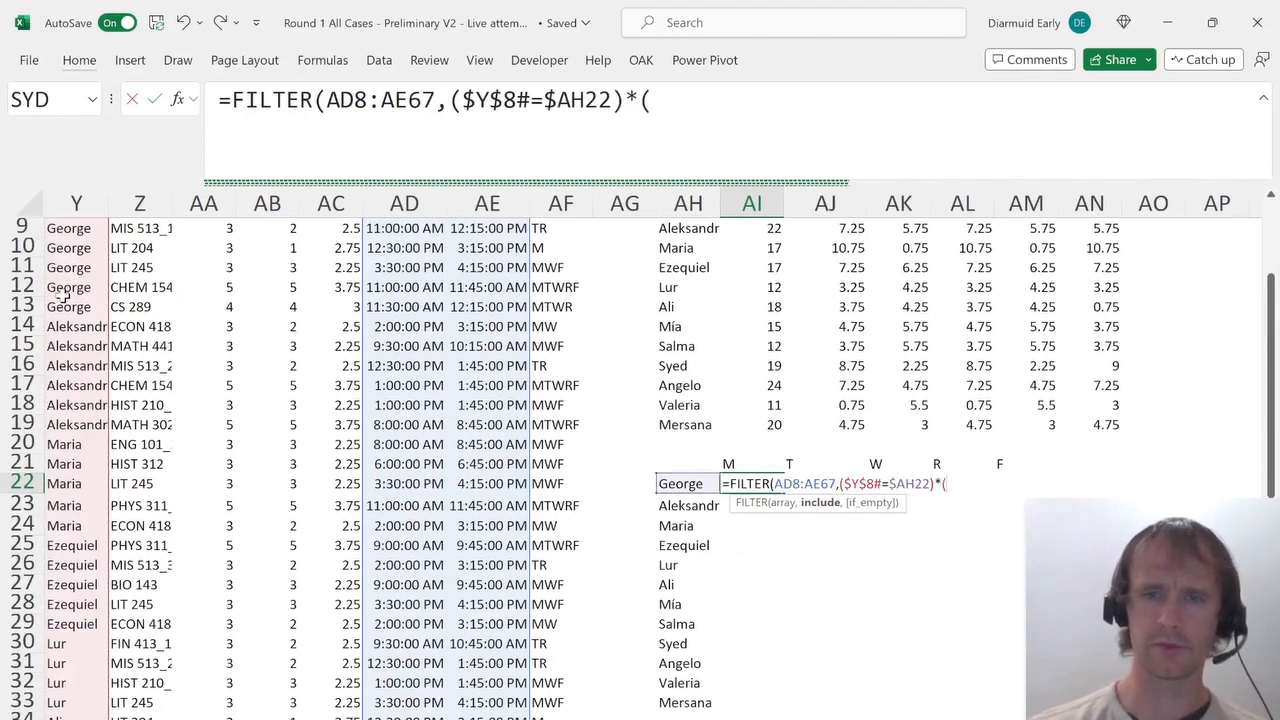
{"action": "type", "text": "isnu"}
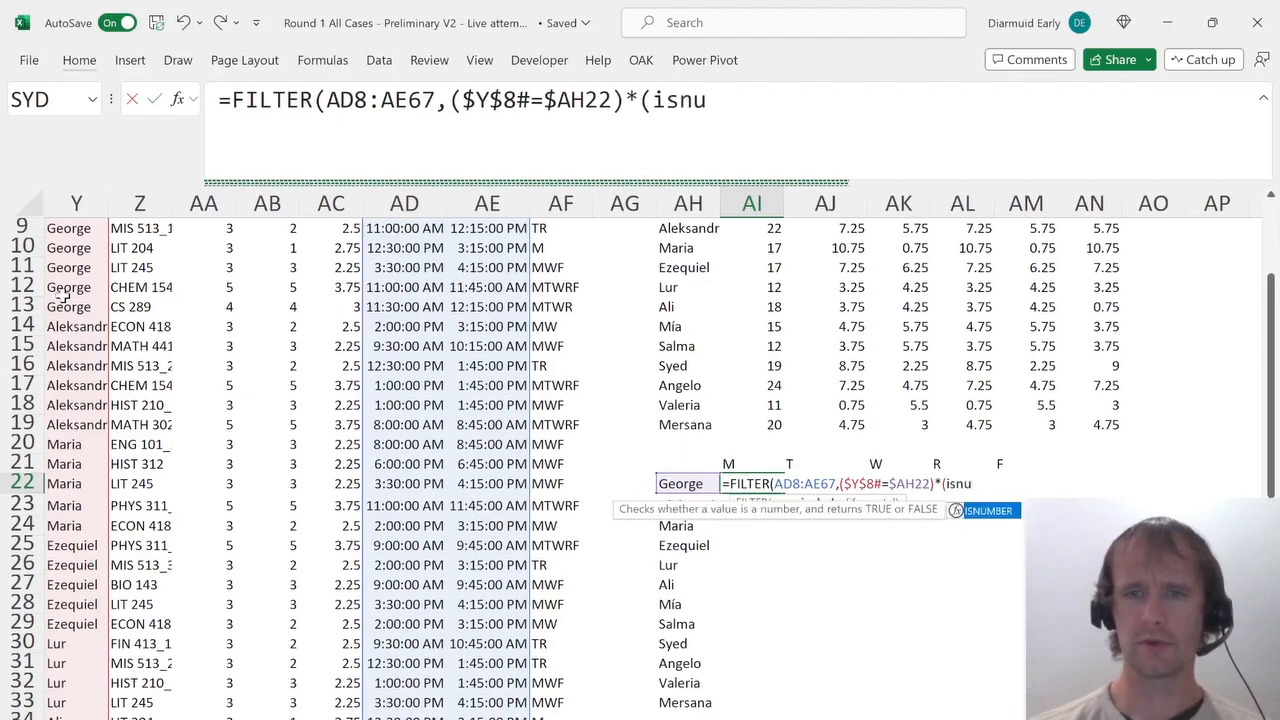
{"action": "key", "text": "Tab"}
{"action": "type", "text": "sea"}
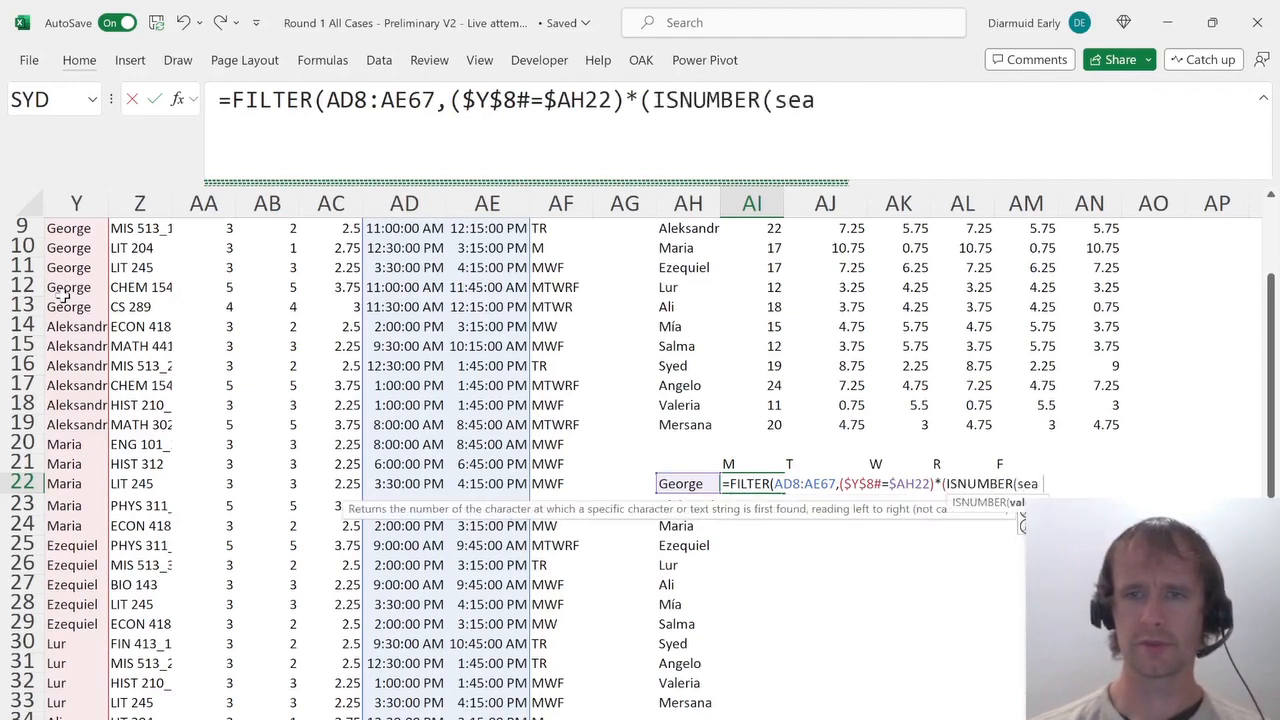
{"action": "key", "text": "Tab"}
{"action": "key", "text": "Up"}
{"action": "key", "text": "Right"}
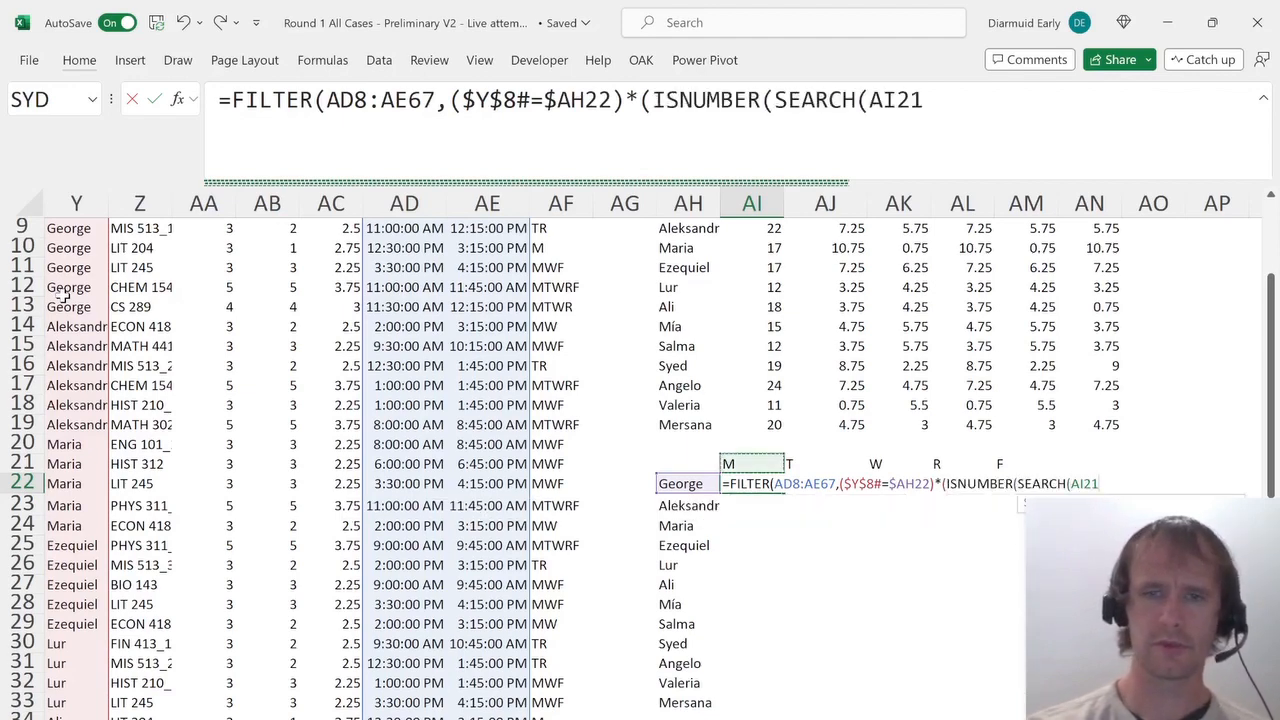
{"action": "key", "text": "F4"}
{"action": "key", "text": "F4"}
{"action": "type", "text": ","}
{"action": "key", "text": "Left"}
{"action": "key", "text": "Left"}
{"action": "key", "text": "Left"}
{"action": "key", "text": "Left"}
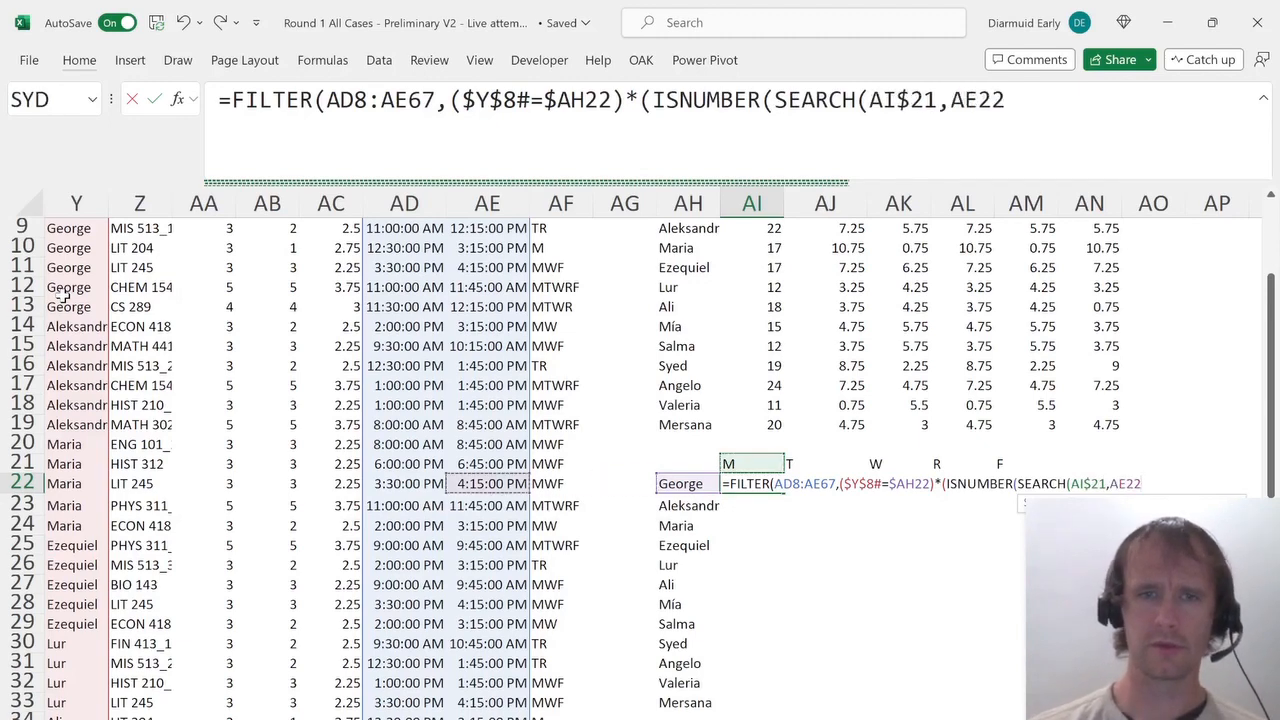
{"action": "key", "text": "Right"}
{"action": "key", "text": "ctrl+Up"}
{"action": "key", "text": "Down"}
{"action": "key", "text": "ctrl+shift+Down"}
{"action": "key", "text": "F4"}
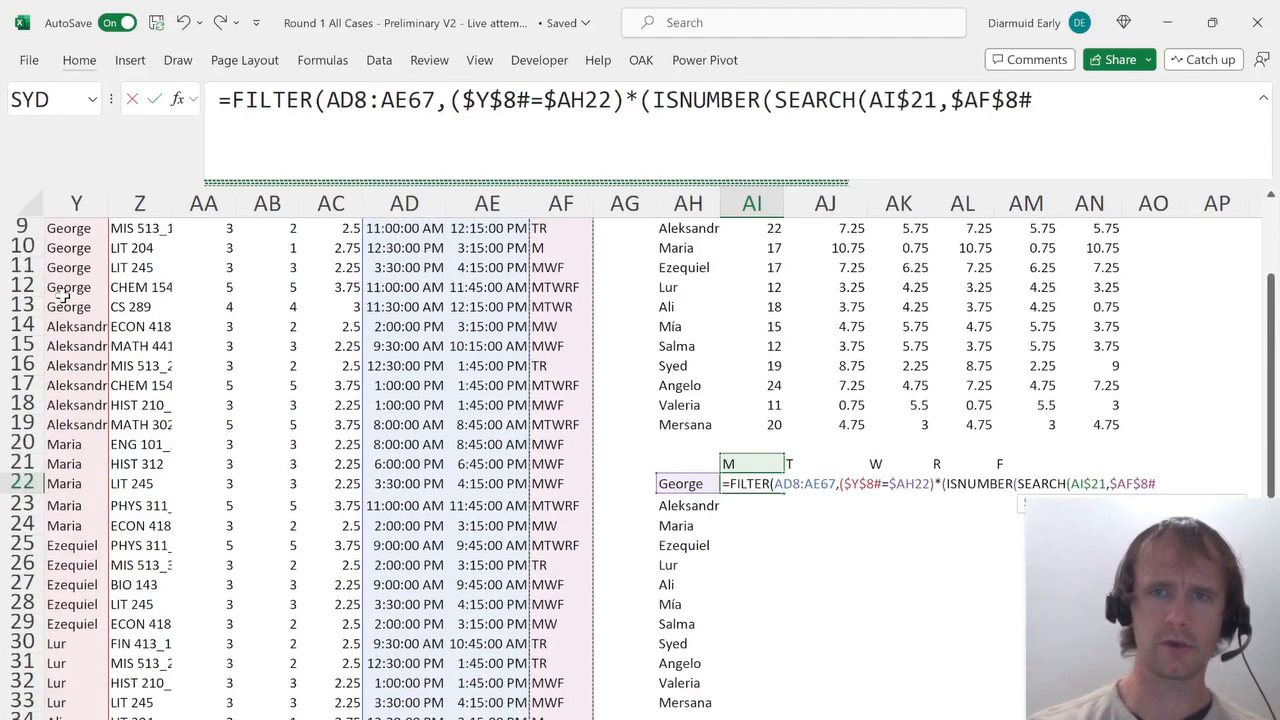
{"action": "type", "text": "))"}
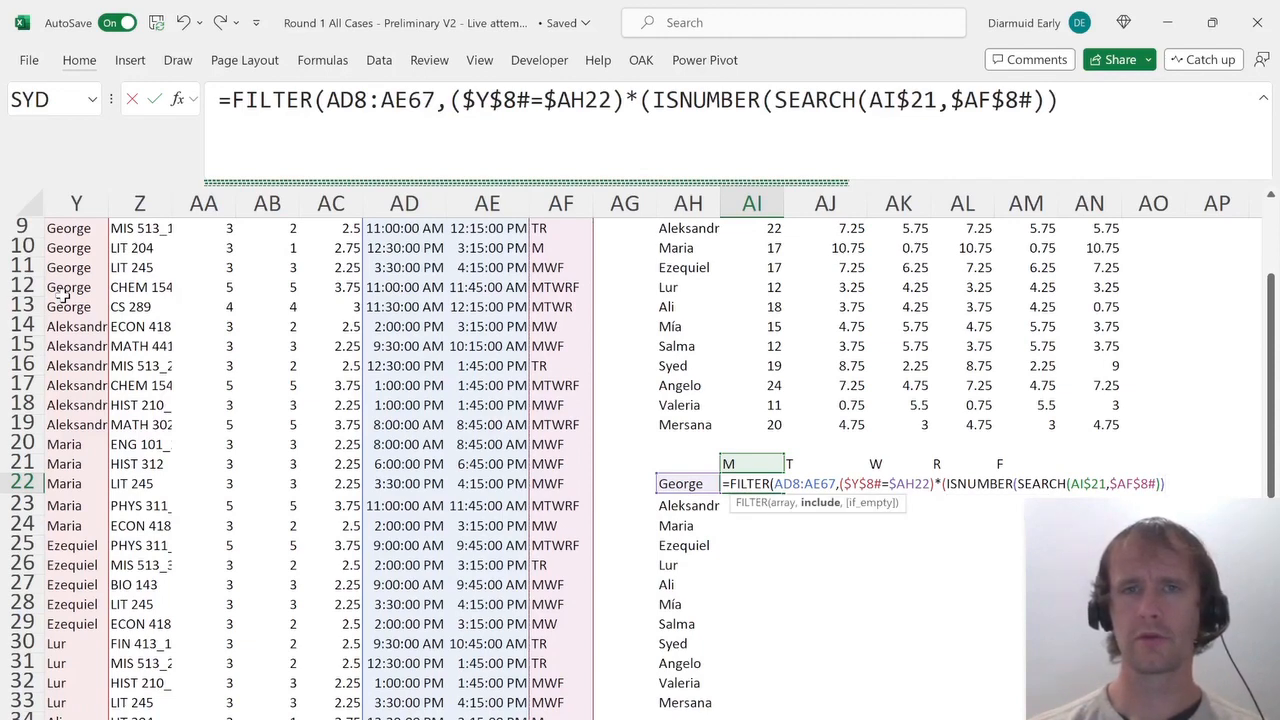
{"action": "type", "text": "))"}
{"action": "key", "text": "Return"}
{"action": "key", "text": "Up"}
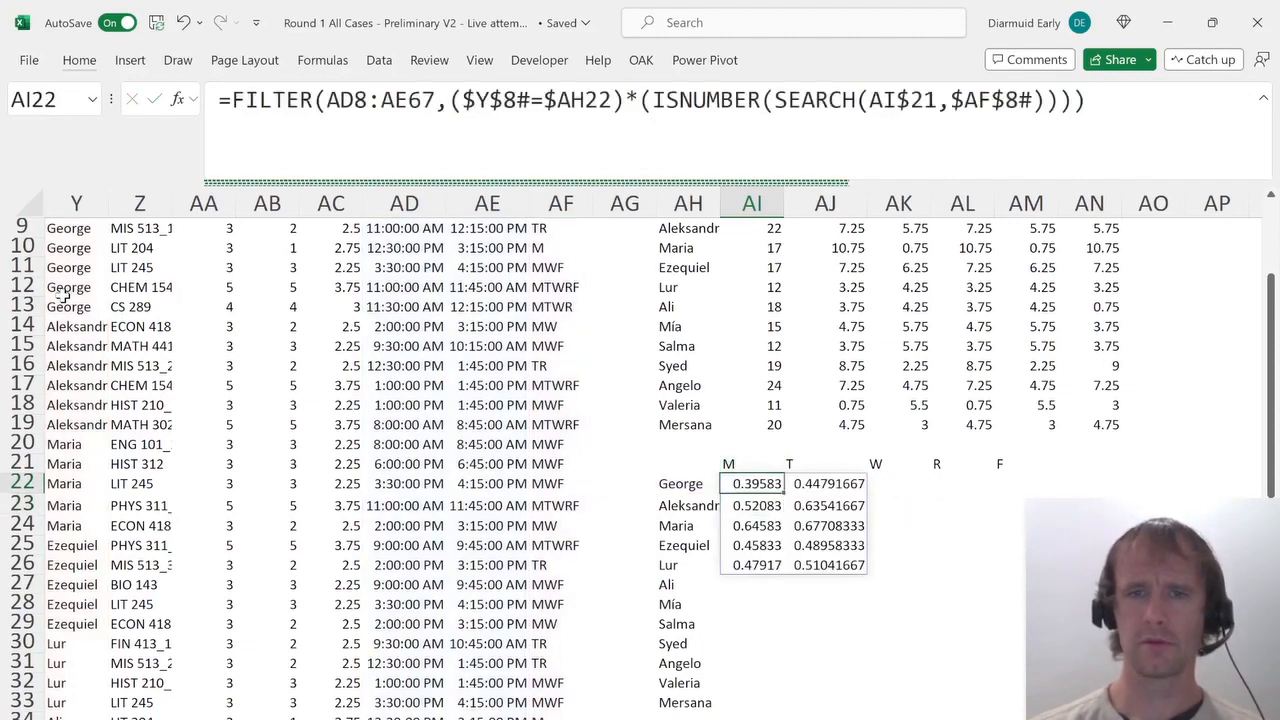
Copy the FILTER formula across to George's T, W and R day cells.
{"action": "key", "text": "ctrl+c"}
{"action": "key", "text": "Right"}
{"action": "key", "text": "ctrl+v"}
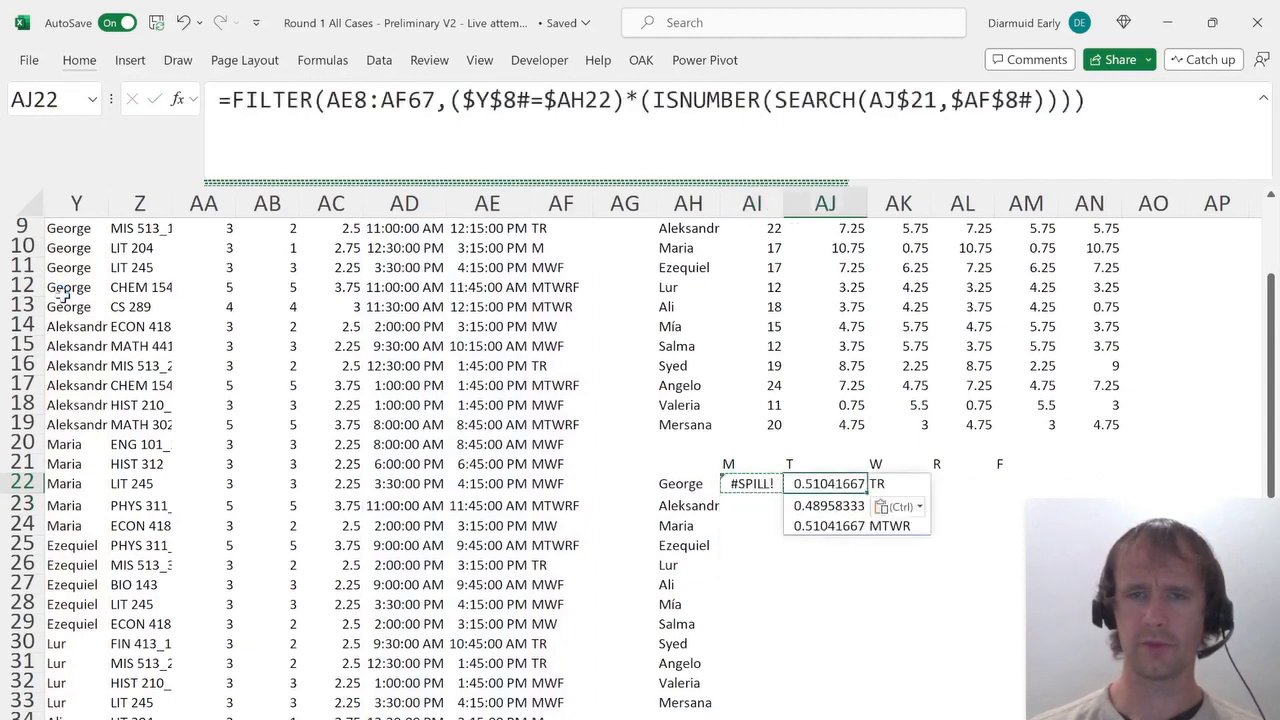
{"action": "key", "text": "Right"}
{"action": "key", "text": "ctrl+v"}
{"action": "key", "text": "Right"}
{"action": "key", "text": "ctrl+v"}
{"action": "key", "text": "Left"}
{"action": "key", "text": "Left"}
{"action": "key", "text": "Left"}
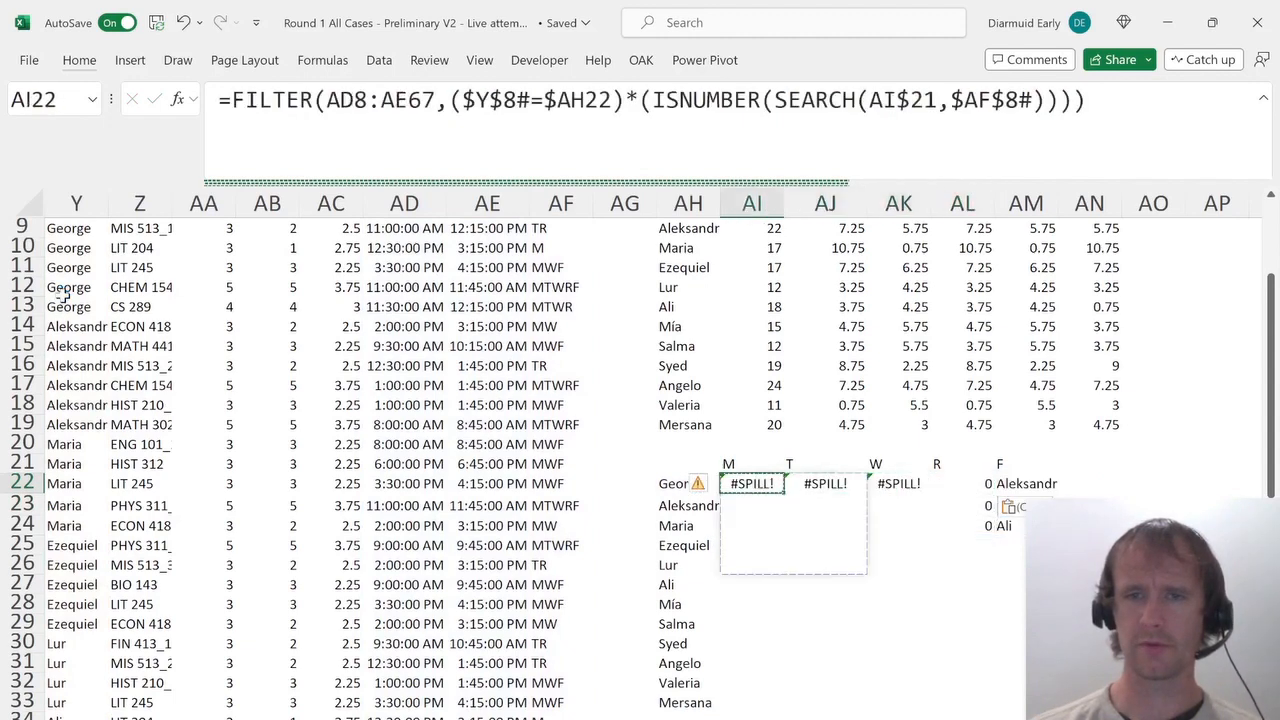
Make the FILTER's source range absolute as $AD$8:$AE$67 in the Monday cell.
{"action": "double_click", "coordinate": [405, 118]}
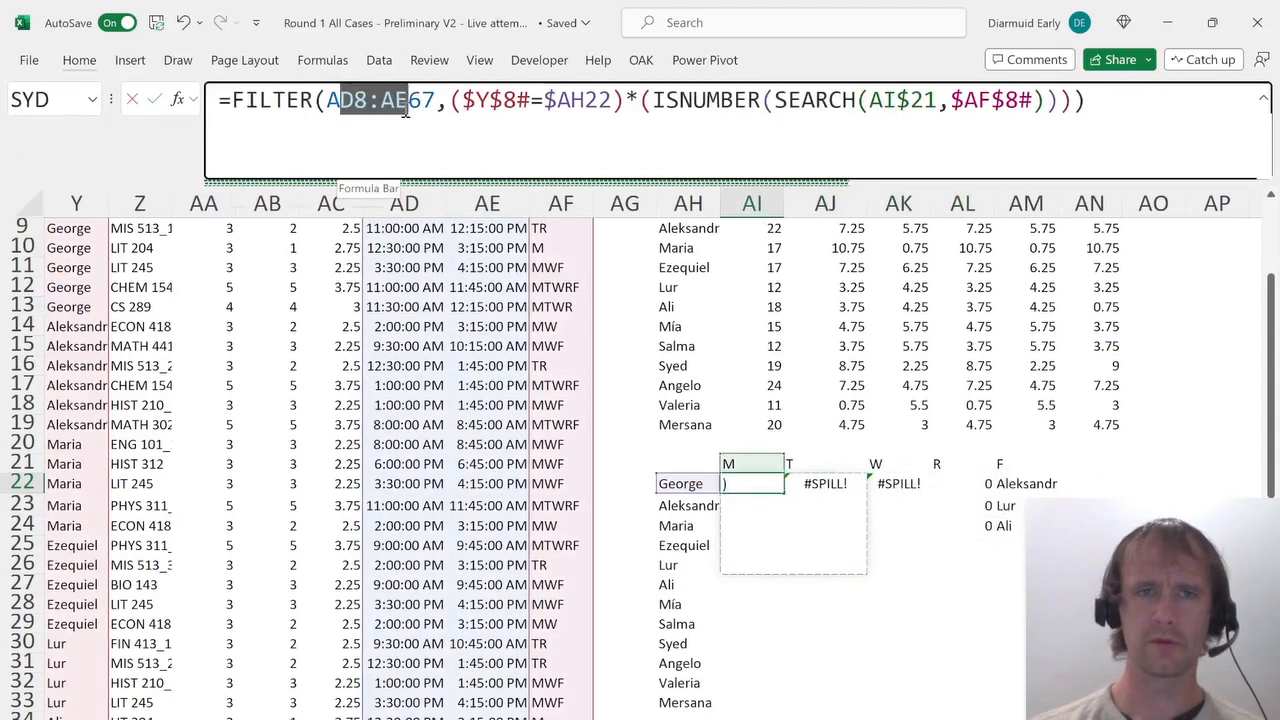
{"action": "key", "text": "F4"}
{"action": "key", "text": "Return"}
{"action": "key", "text": "Up"}
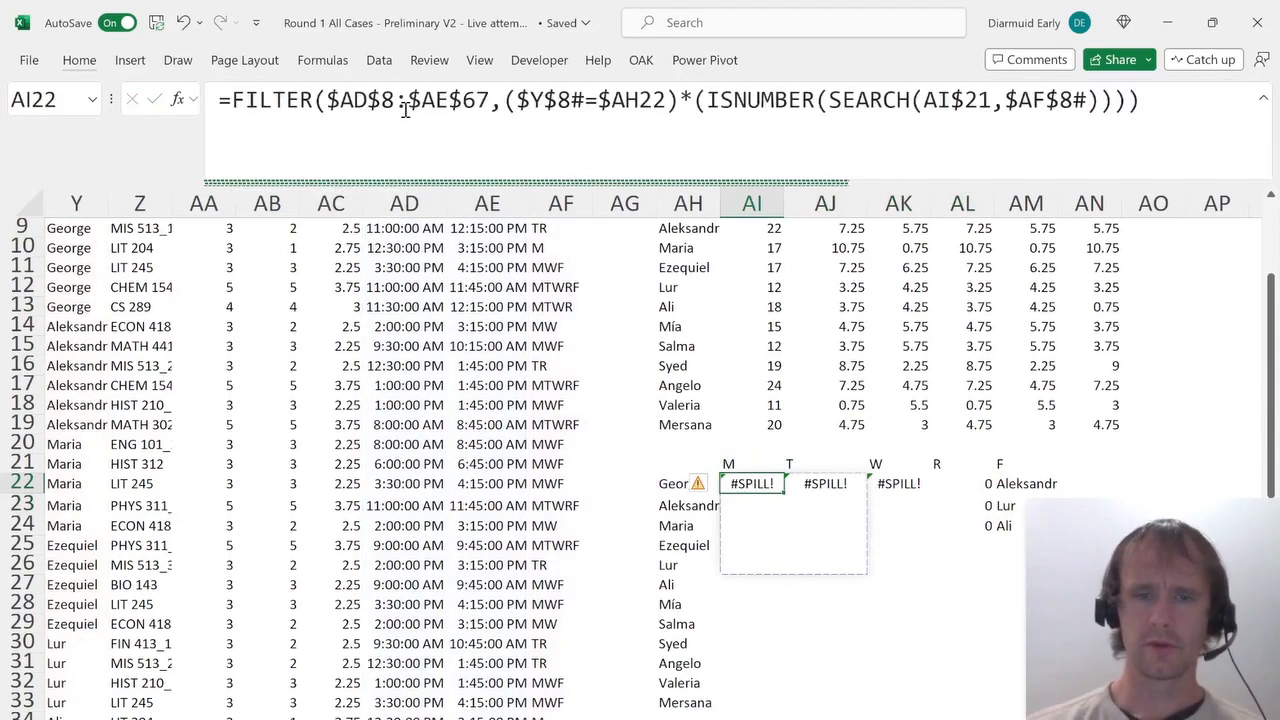
Clear the copied formulas from George's T, W and R day cells.
{"action": "key", "text": "Right"}
{"action": "key", "text": "Right"}
{"action": "key", "text": "Right"}
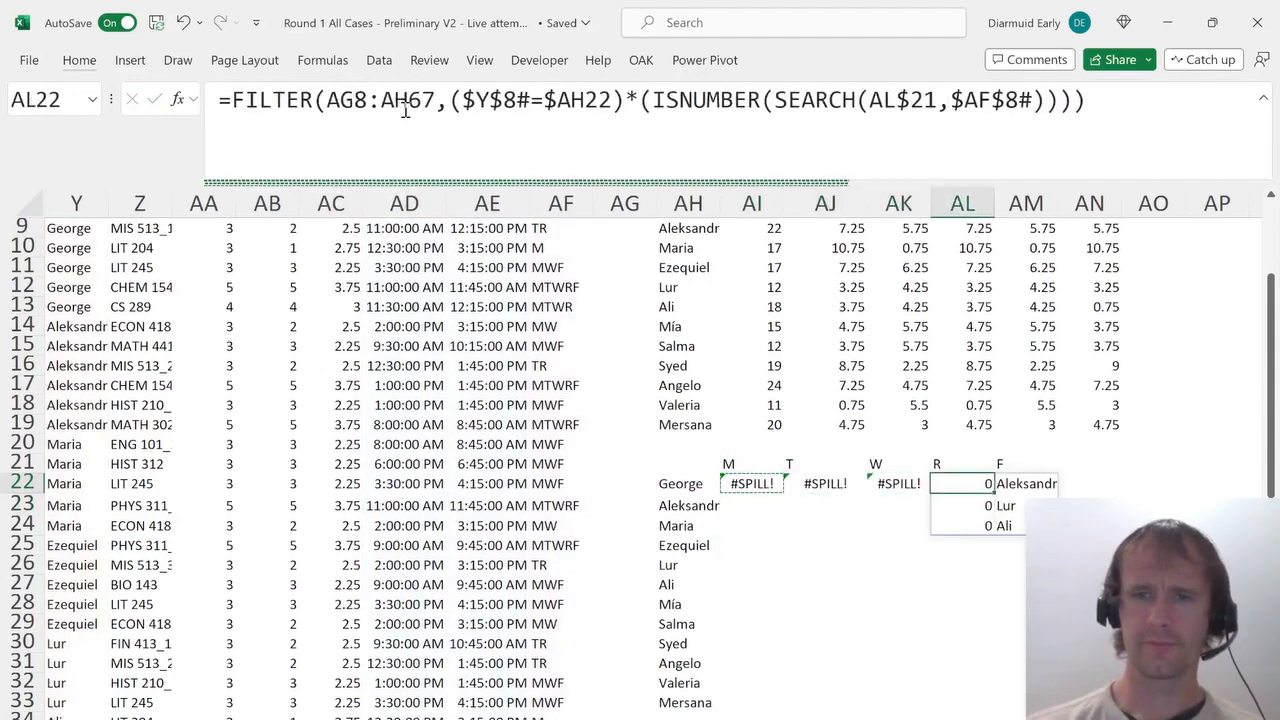
{"action": "key", "text": "shift+Left"}
{"action": "key", "text": "shift+Left"}
{"action": "key", "text": "BackSpace"}
{"action": "key", "text": "Escape"}
{"action": "key", "text": "Delete"}
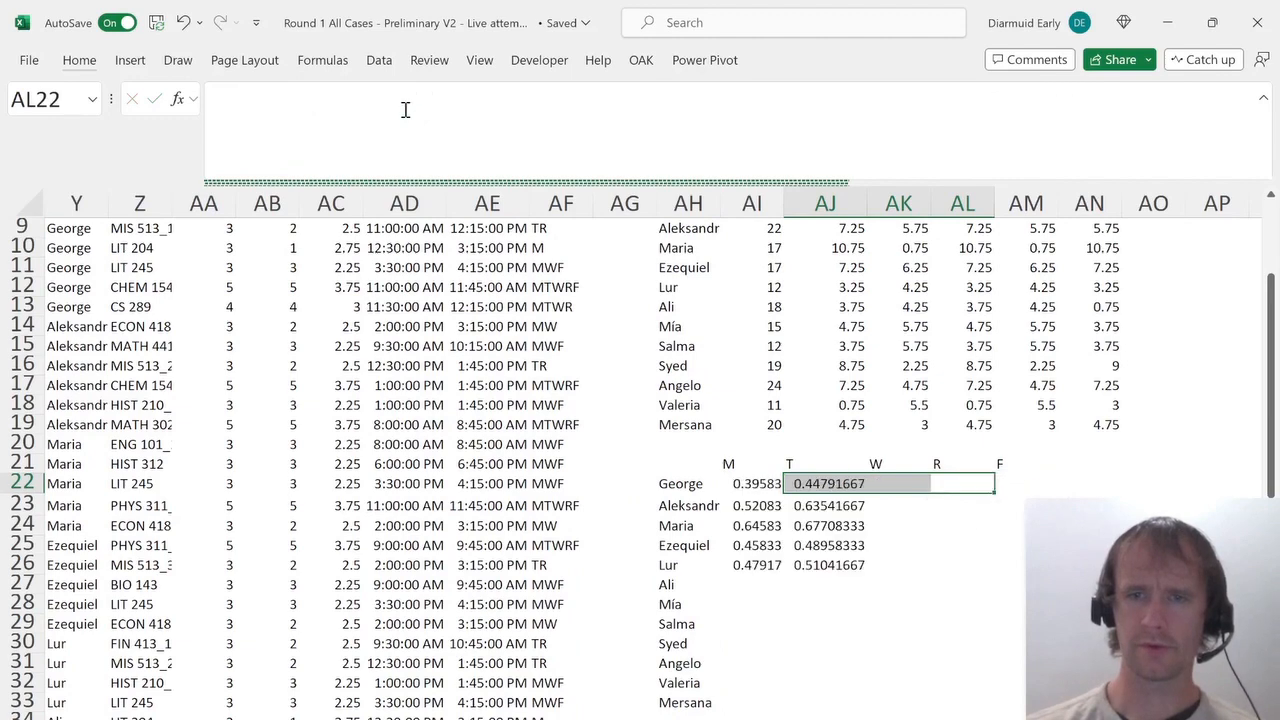
Paste the updated formula into George's T through F day cells.
{"action": "key", "text": "Left"}
{"action": "key", "text": "Left"}
{"action": "key", "text": "Left"}
{"action": "key", "text": "Right"}
{"action": "key", "text": "ctrl+v"}
{"action": "key", "text": "Right"}
{"action": "key", "text": "ctrl+v"}
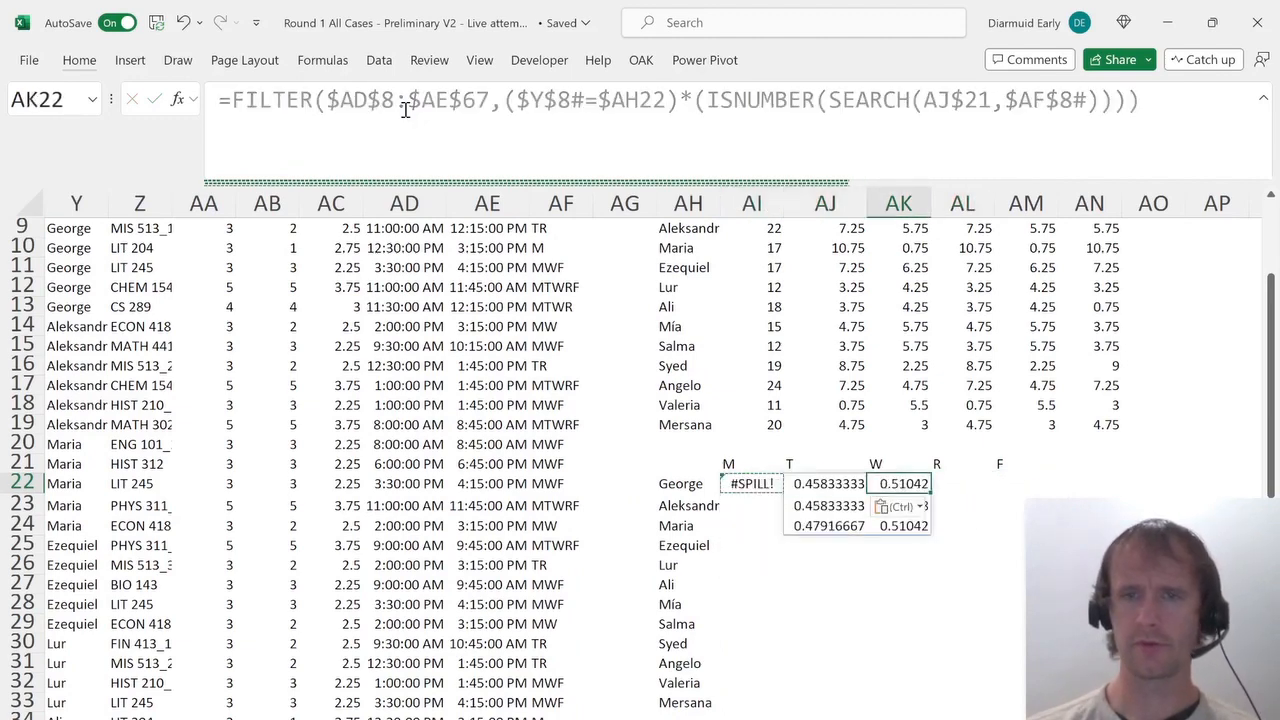
{"action": "key", "text": "Right"}
{"action": "key", "text": "ctrl+v"}
{"action": "key", "text": "Right"}
{"action": "key", "text": "ctrl+v"}
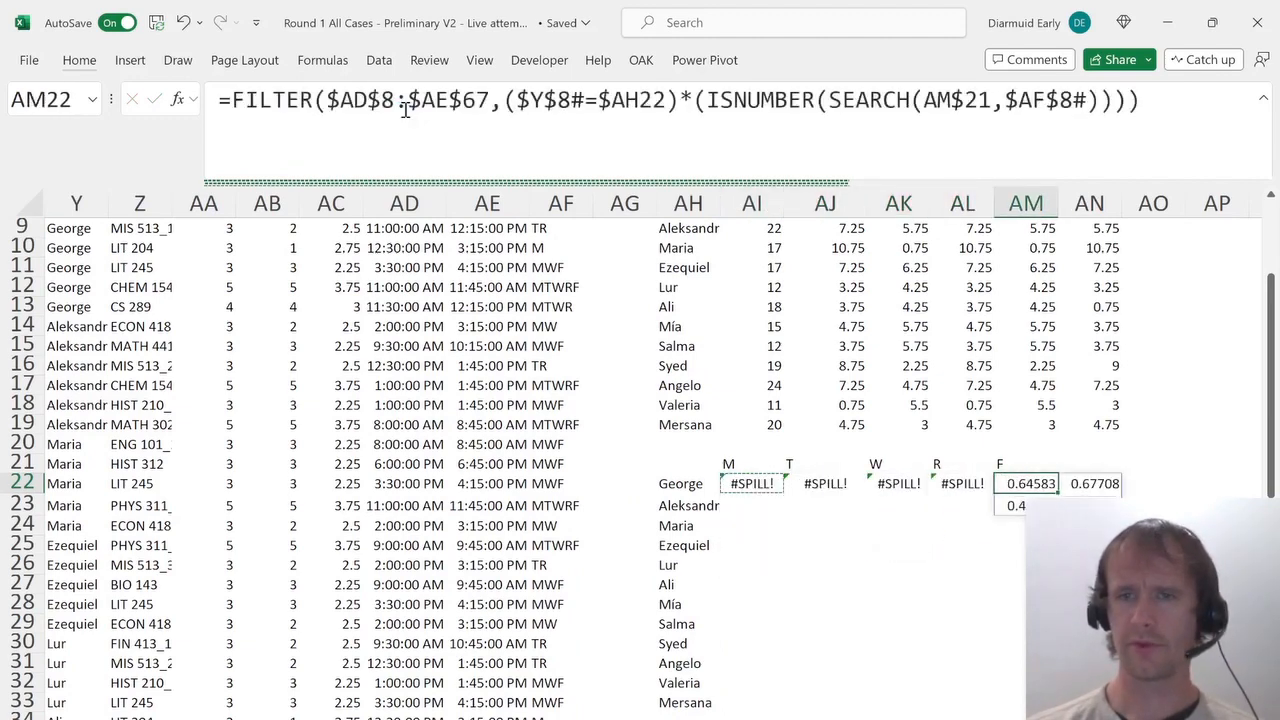
Clear the pasted formulas from George's T through F day cells.
{"action": "key", "text": "Right"}
{"action": "key", "text": "Right"}
{"action": "key", "text": "Right"}
{"action": "key", "text": "Right"}
{"action": "key", "text": "Right"}
{"action": "key", "text": "Right"}
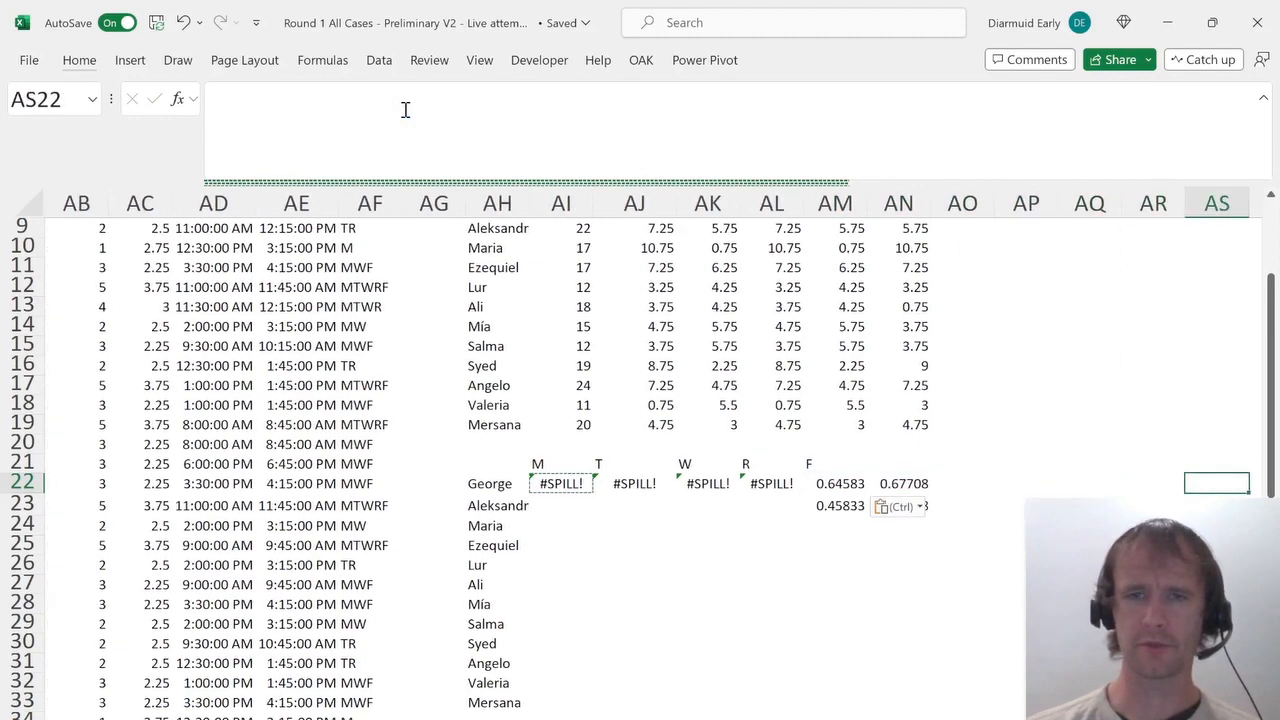
{"action": "key", "text": "ctrl+Left"}
{"action": "key", "text": "ctrl+Left"}
{"action": "key", "text": "Right"}
{"action": "key", "text": "Right"}
{"action": "key", "text": "ctrl+shift+Right"}
{"action": "key", "text": "Delete"}
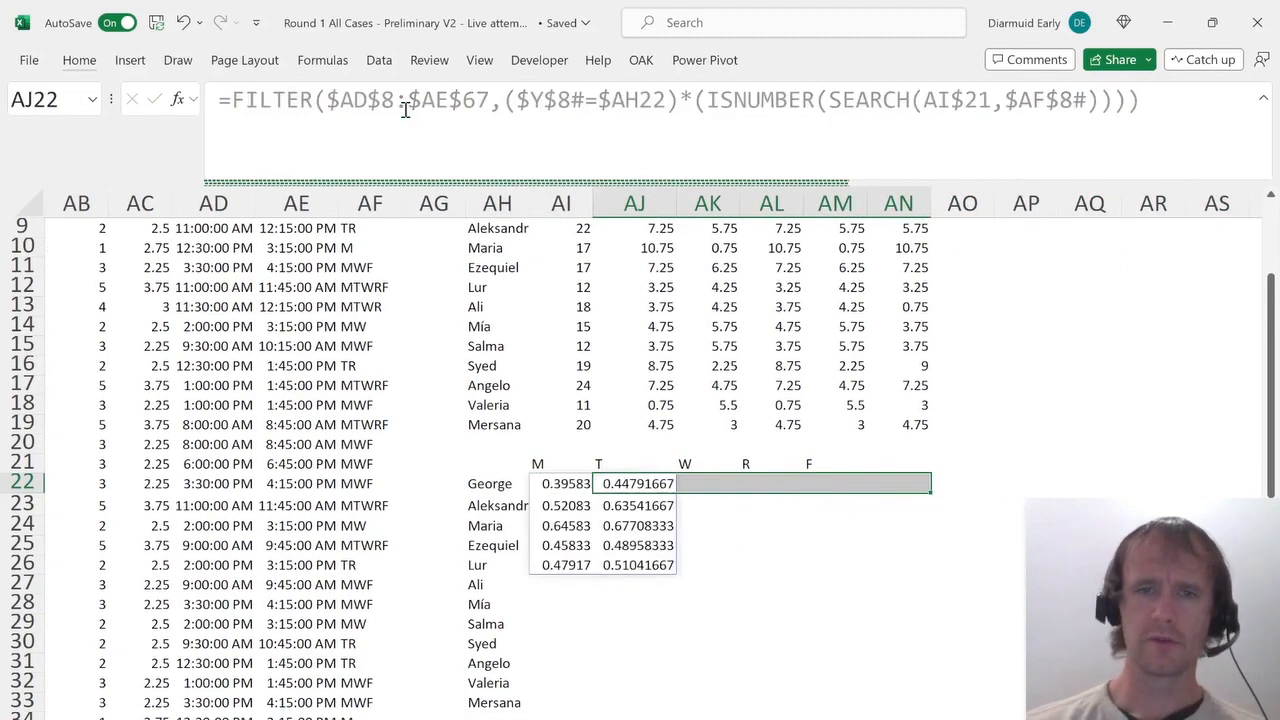
Wrap the Monday FILTER formula in a LET function, naming the filtered result t.
{"action": "key", "text": "Left"}
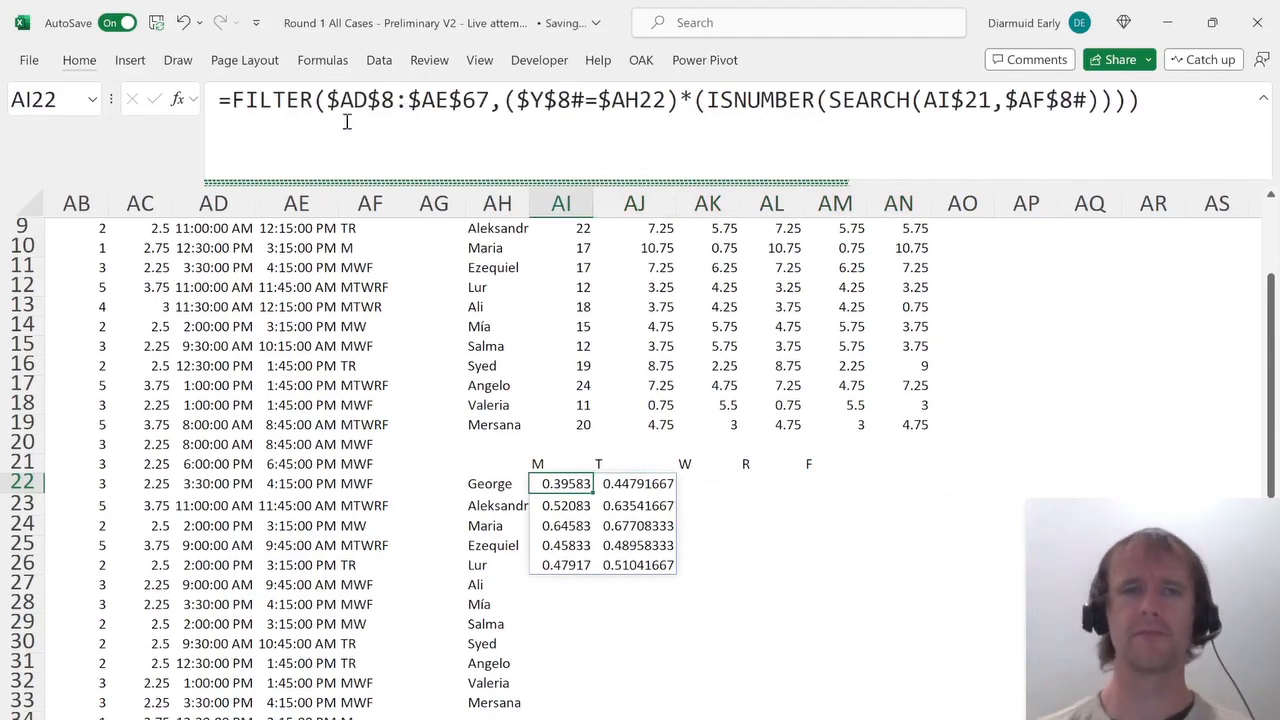
{"action": "left_click", "coordinate": [227, 99]}
{"action": "type", "text": "let"}
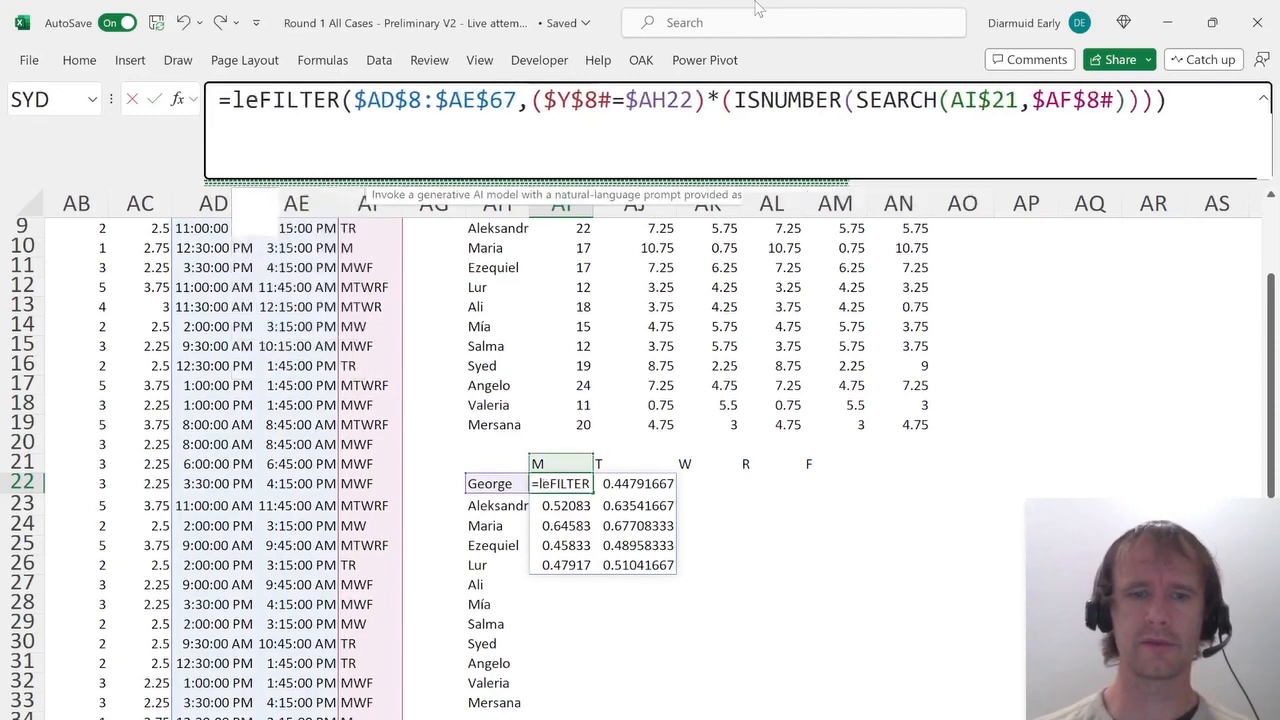
{"action": "key", "text": "Tab"}
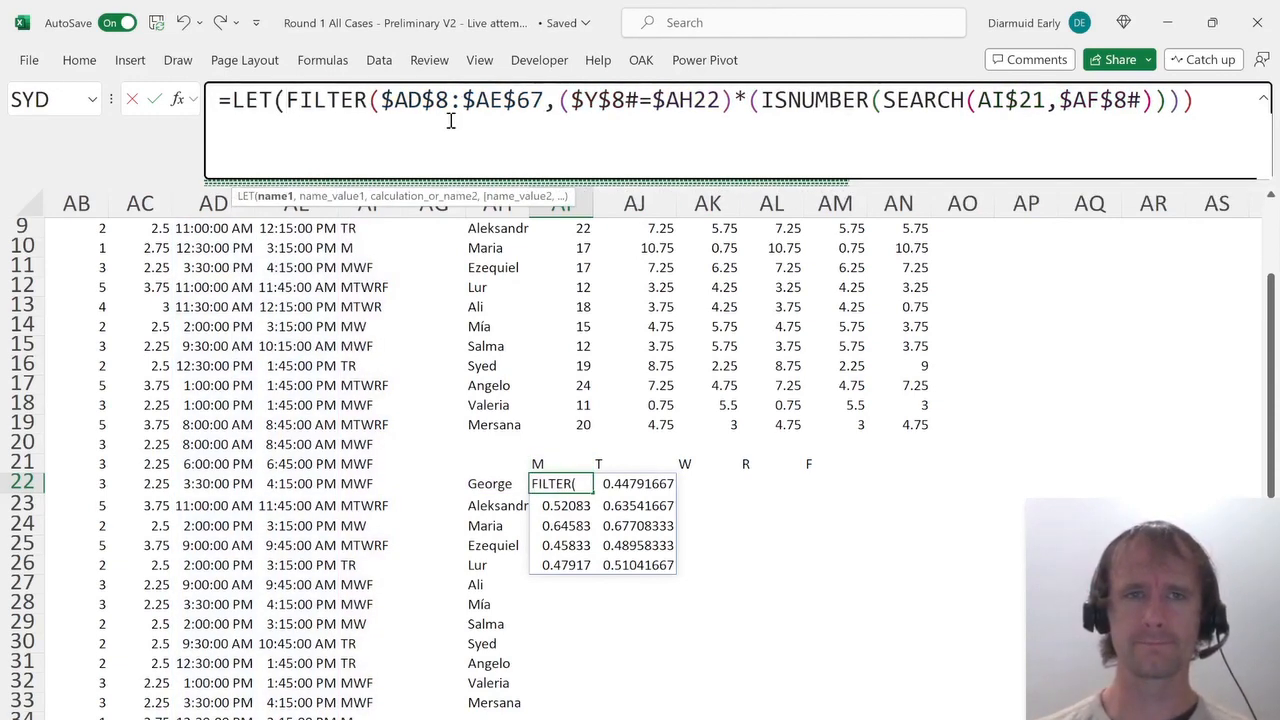
{"action": "type", "text": "t"}
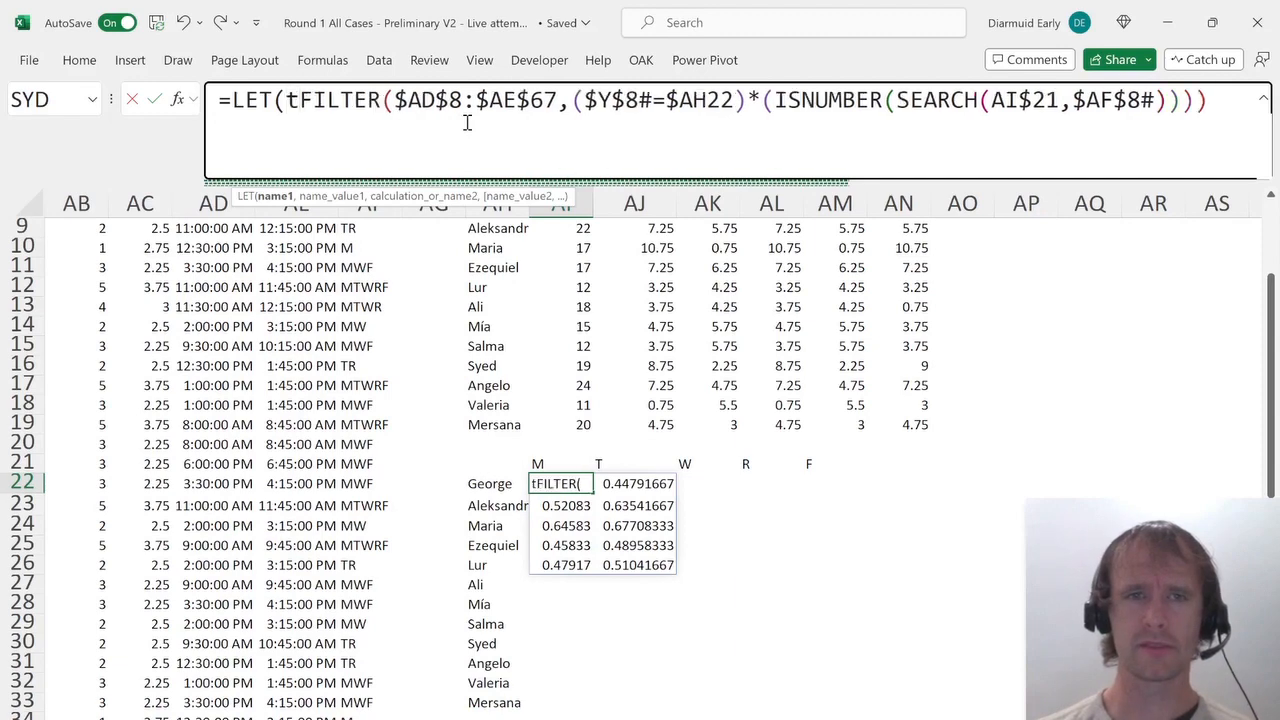
{"action": "type", "text": ","}
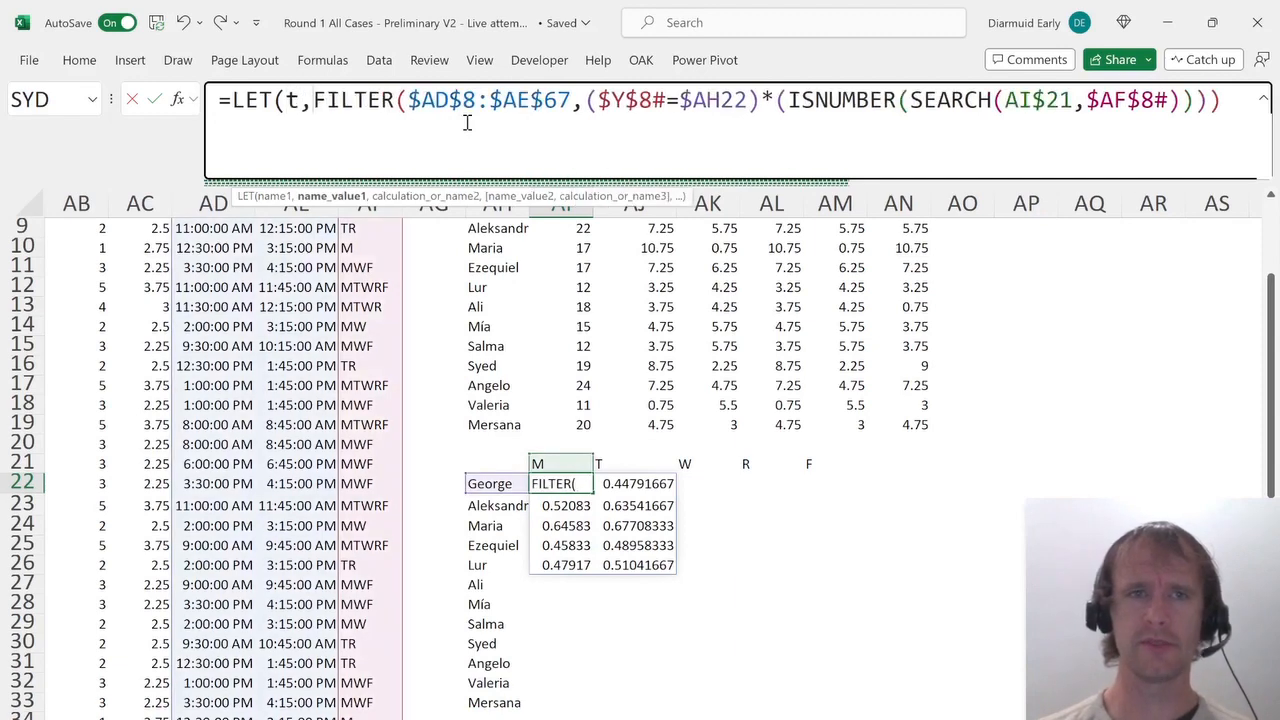
Extend the LET formula with variables st as TAKE(t,,1) for start times and ed as TAKE(t,,-1) for end times.
{"action": "left_click", "coordinate": [1233, 106]}
{"action": "type", "text": ","}
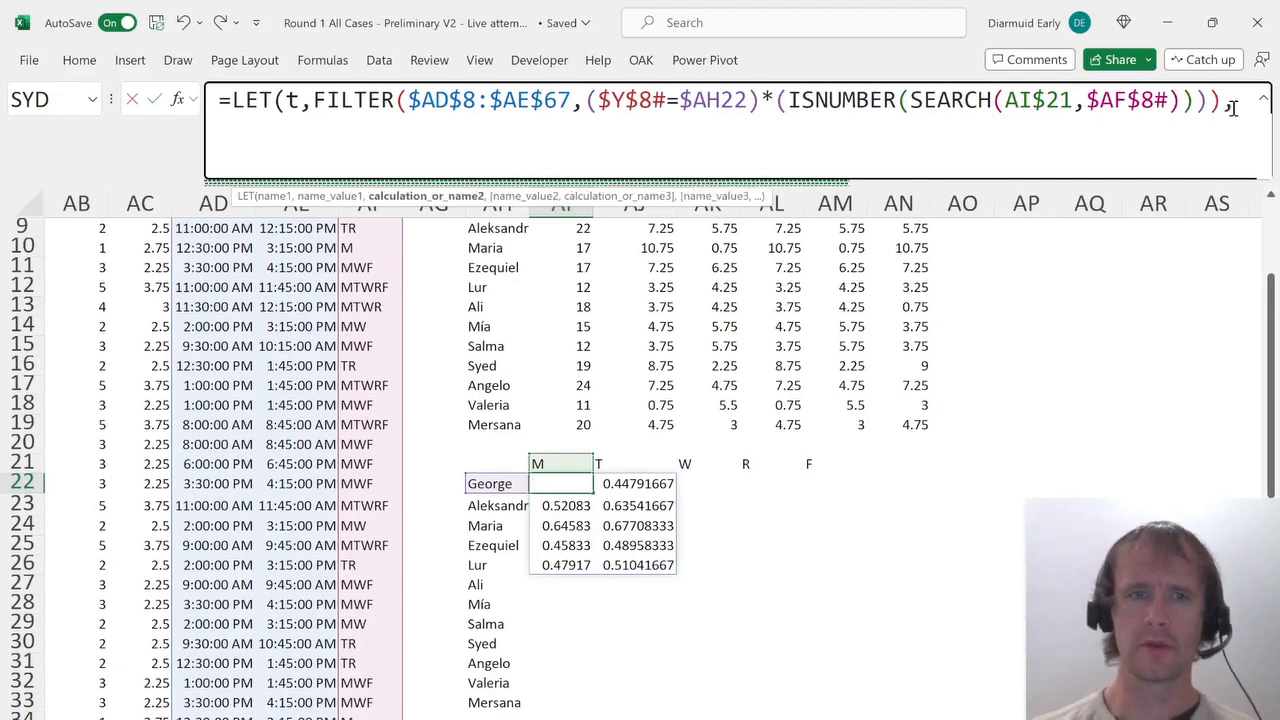
{"action": "type", "text": "st,tak"}
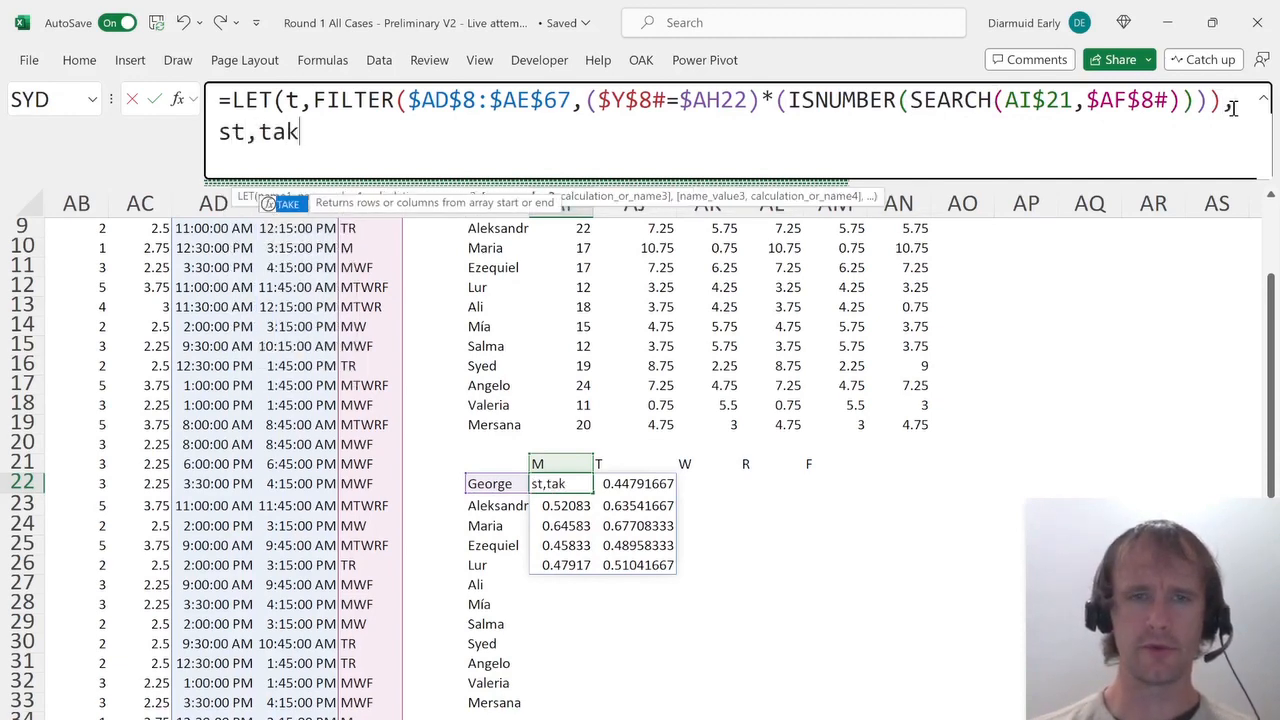
{"action": "key", "text": "Tab"}
{"action": "type", "text": "t,,"}
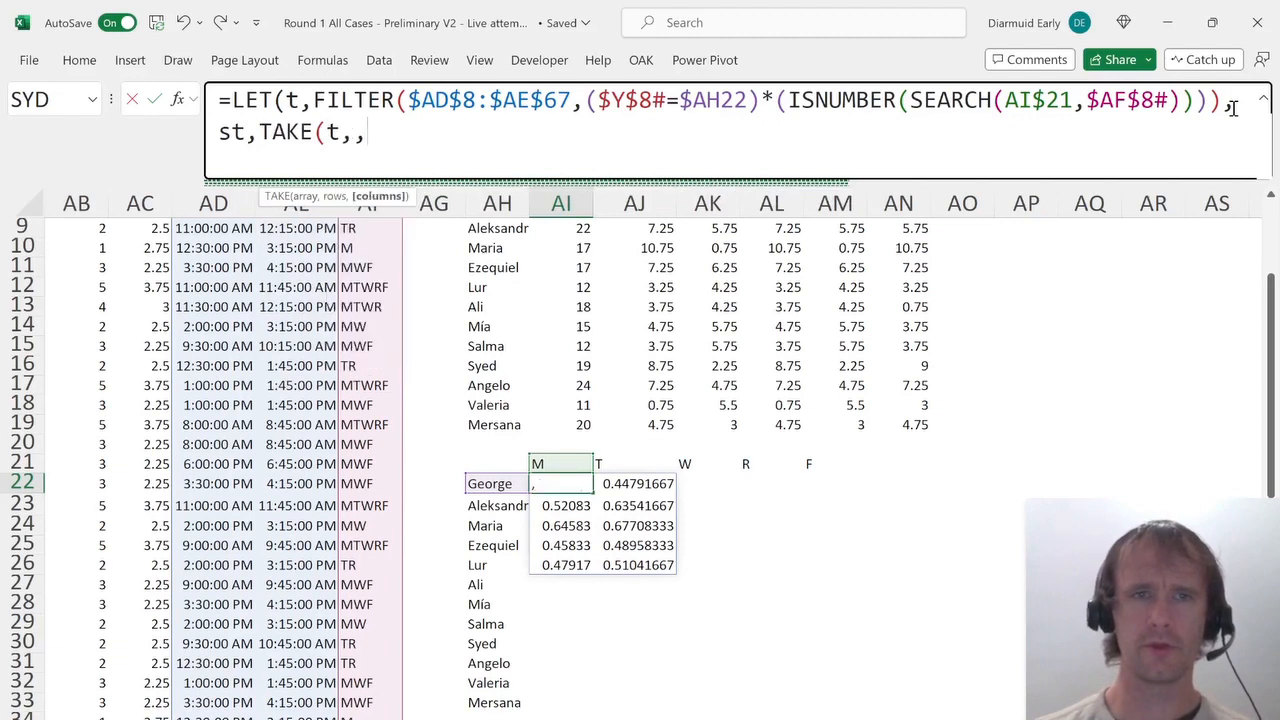
{"action": "type", "text": "1),ed"}
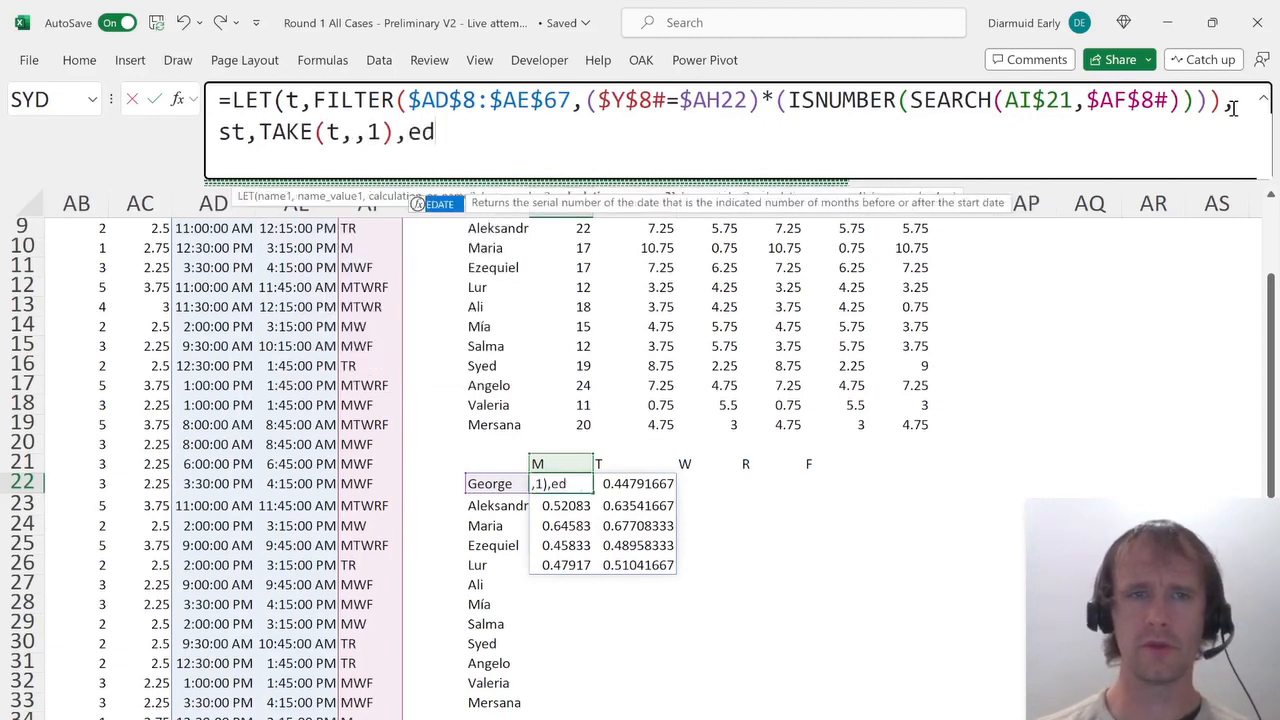
{"action": "type", "text": ",tak"}
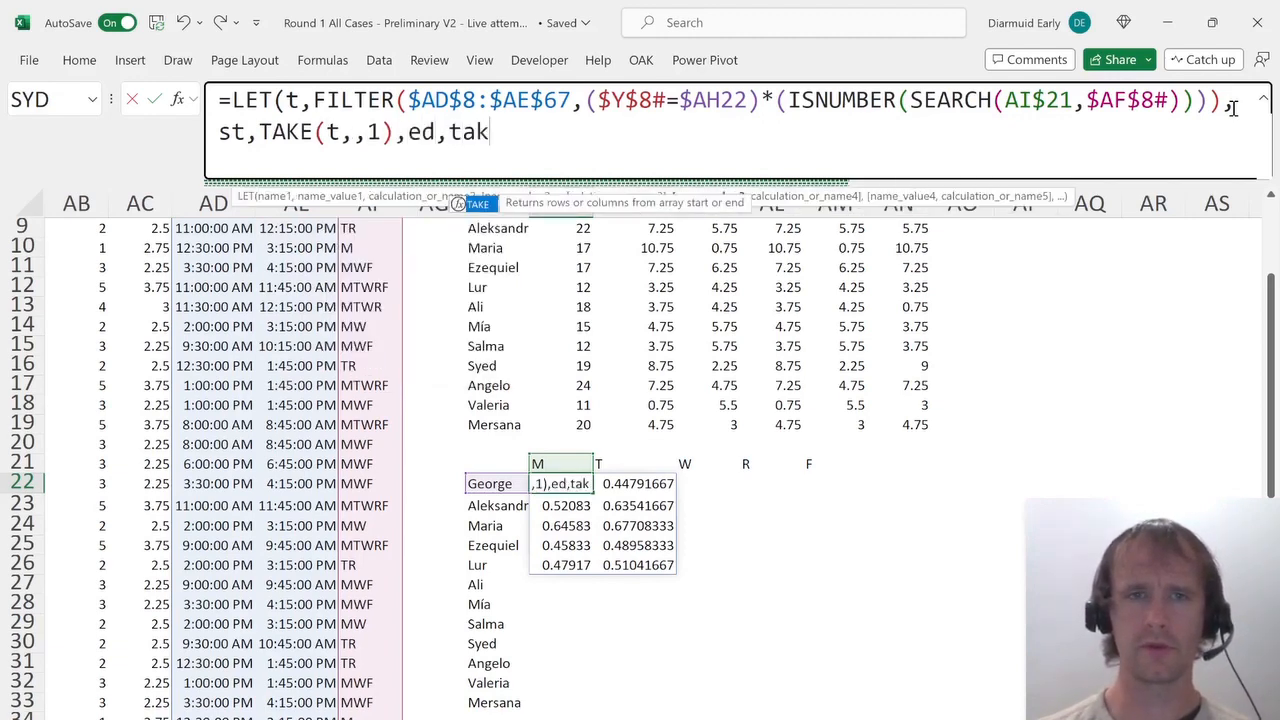
{"action": "key", "text": "Tab"}
{"action": "type", "text": "t,,-1)"}
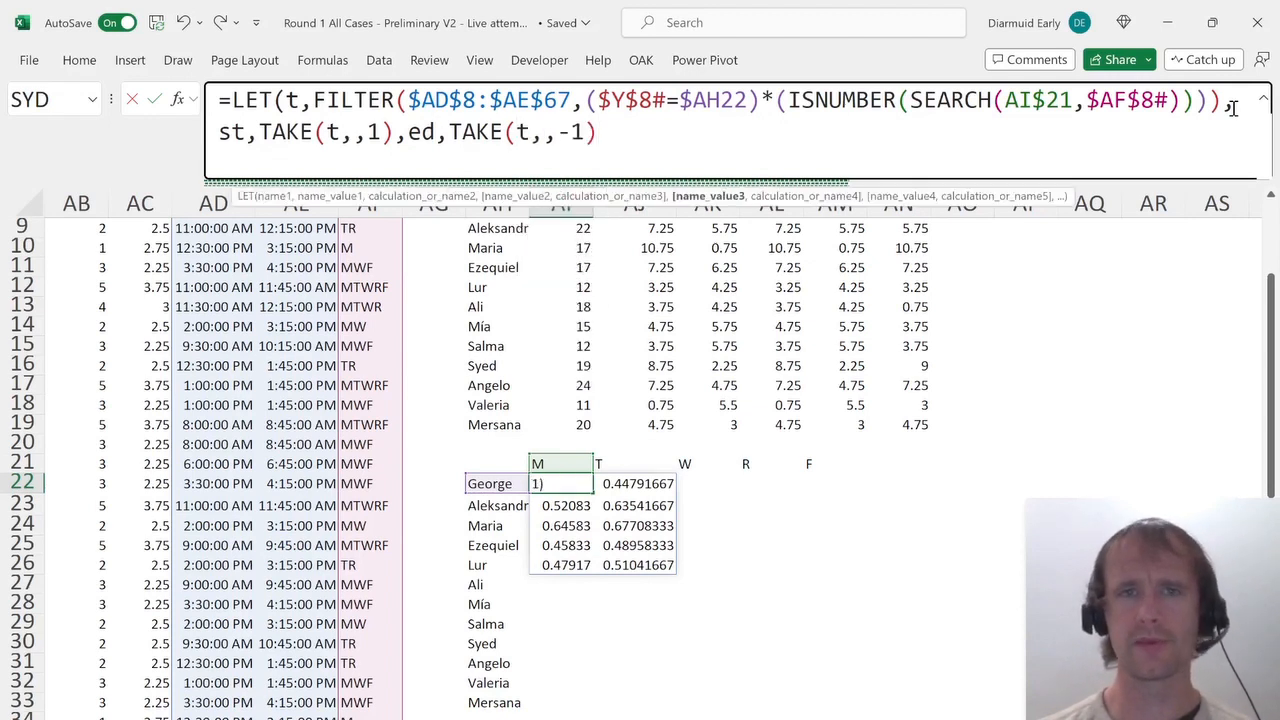
{"action": "type", "text": ","}
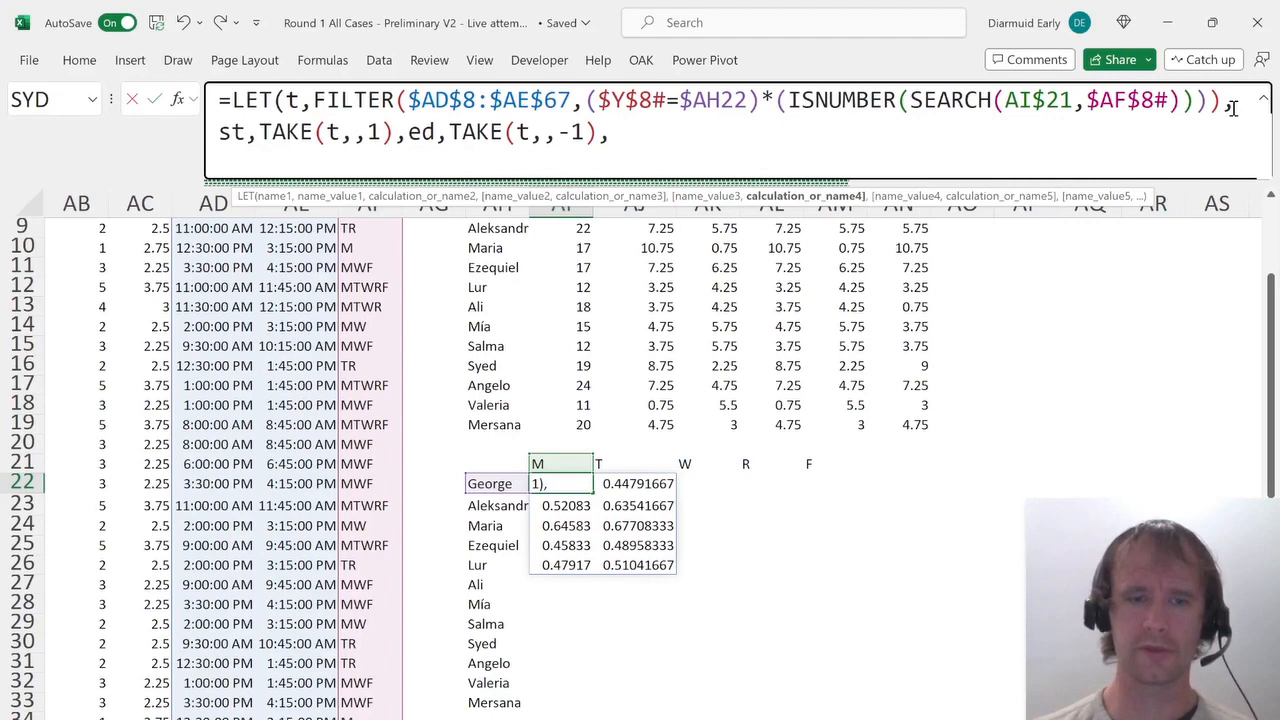
Add variables stT as TOROW(st) and edT as TOROW(ed), then start a new line in the formula.
{"action": "type", "text": "stT,"}
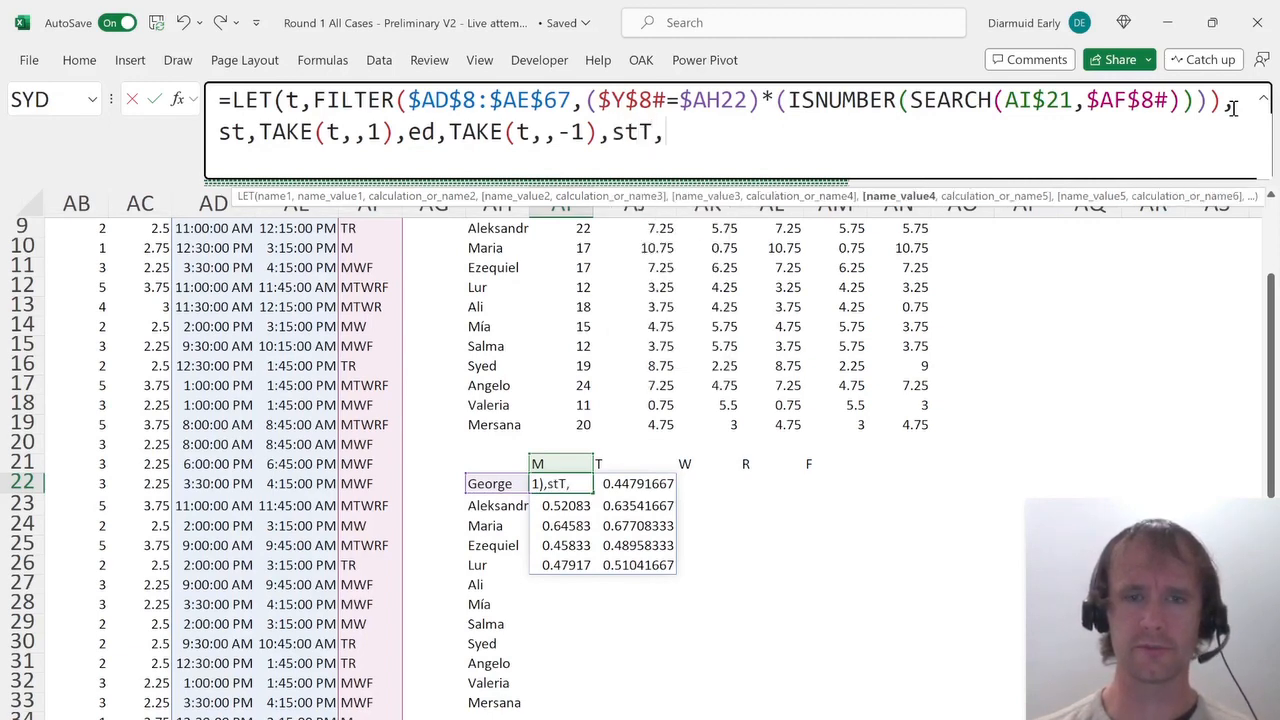
{"action": "type", "text": "tor"}
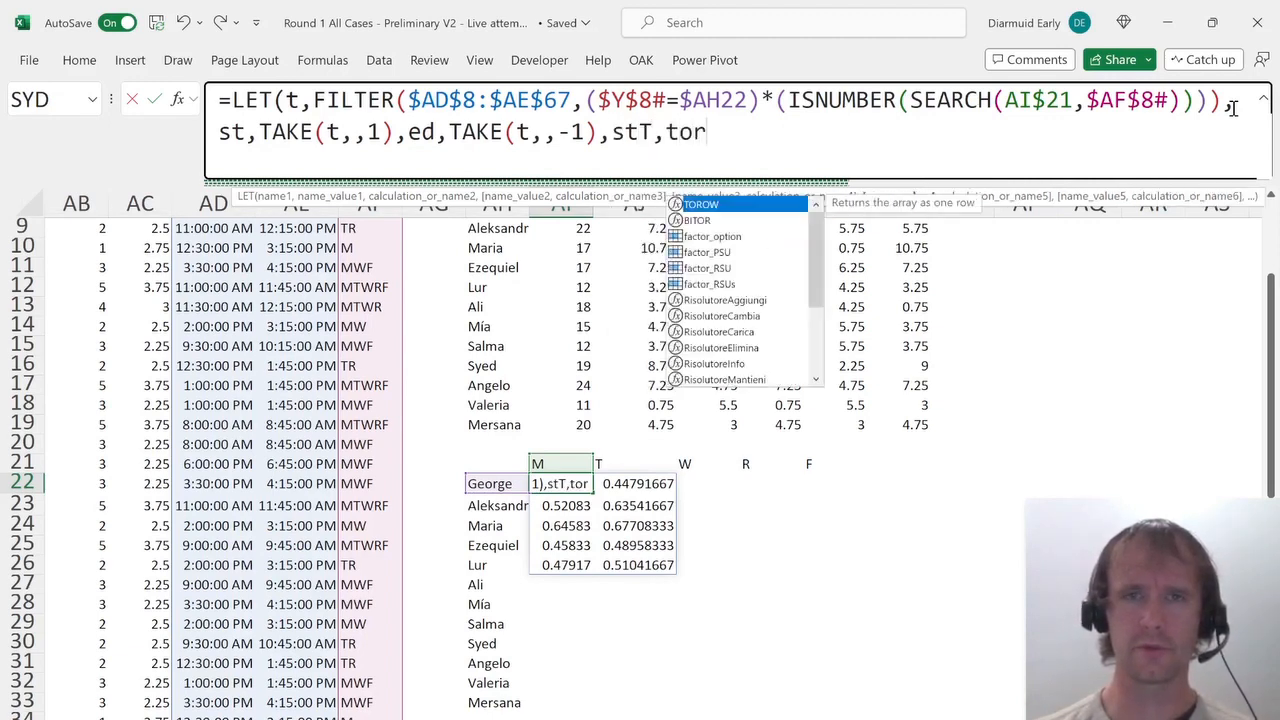
{"action": "key", "text": "Tab"}
{"action": "type", "text": "st),"}
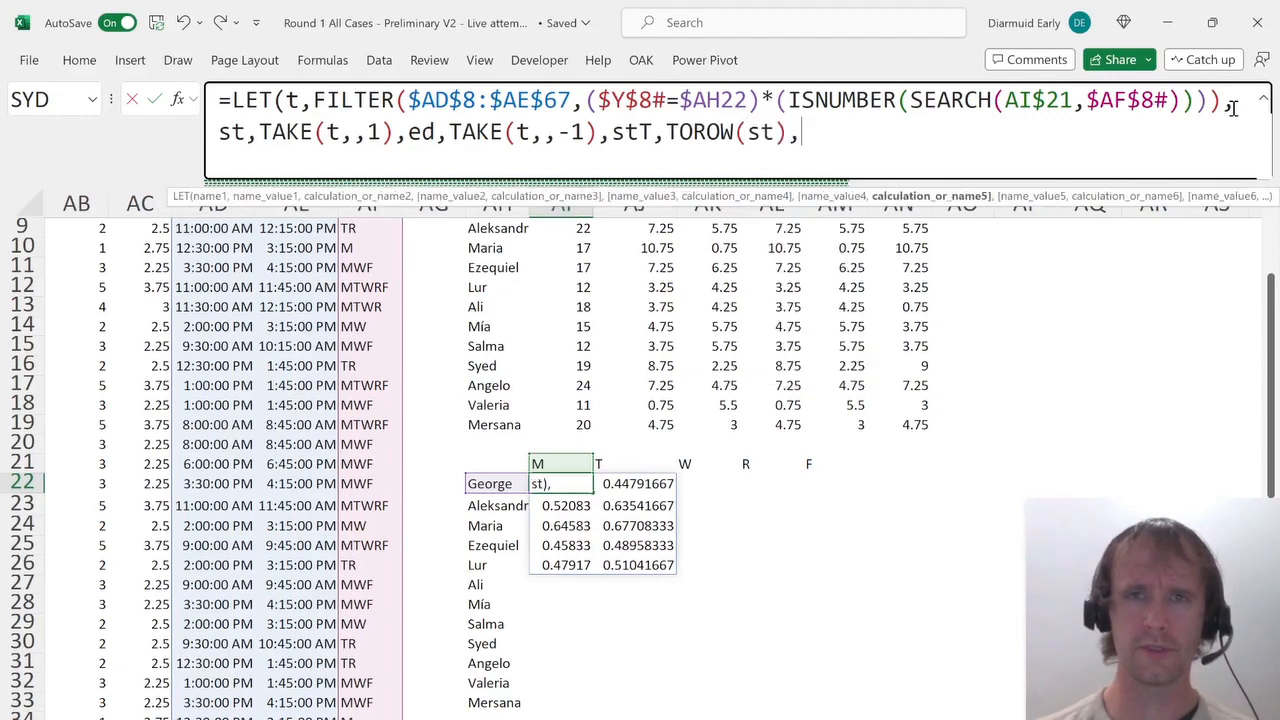
{"action": "type", "text": "edT,tor"}
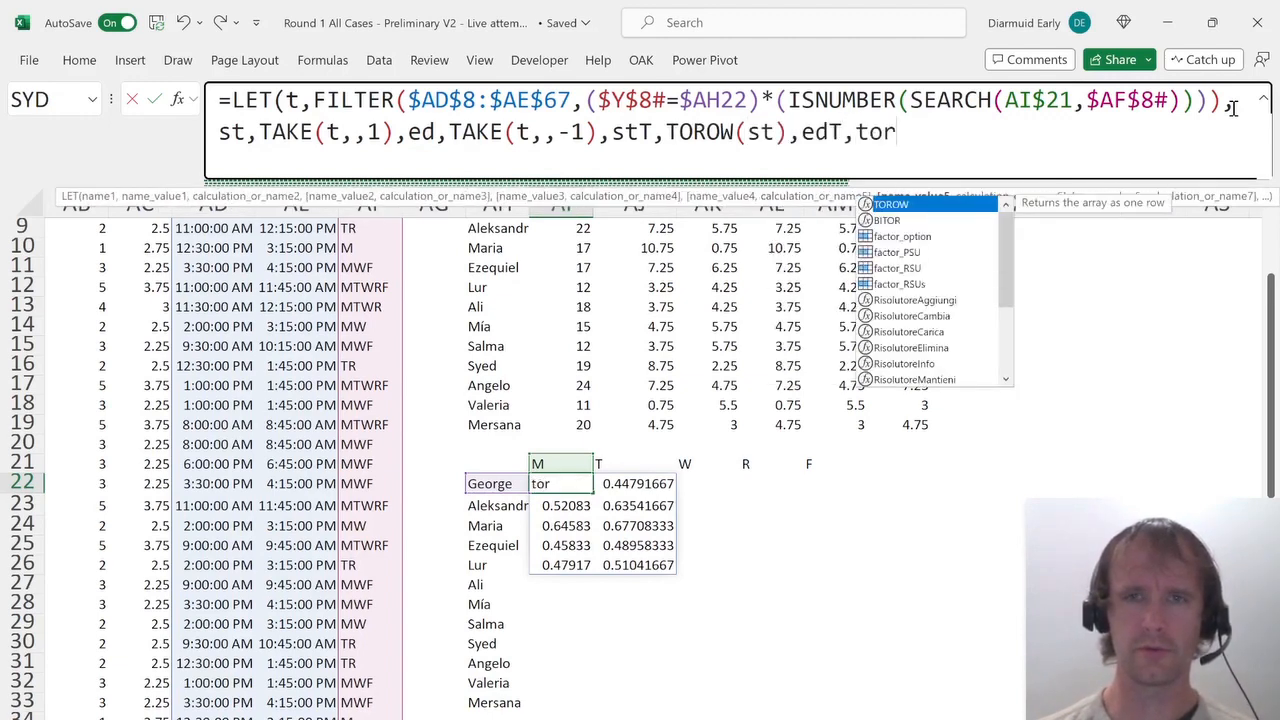
{"action": "key", "text": "Tab"}
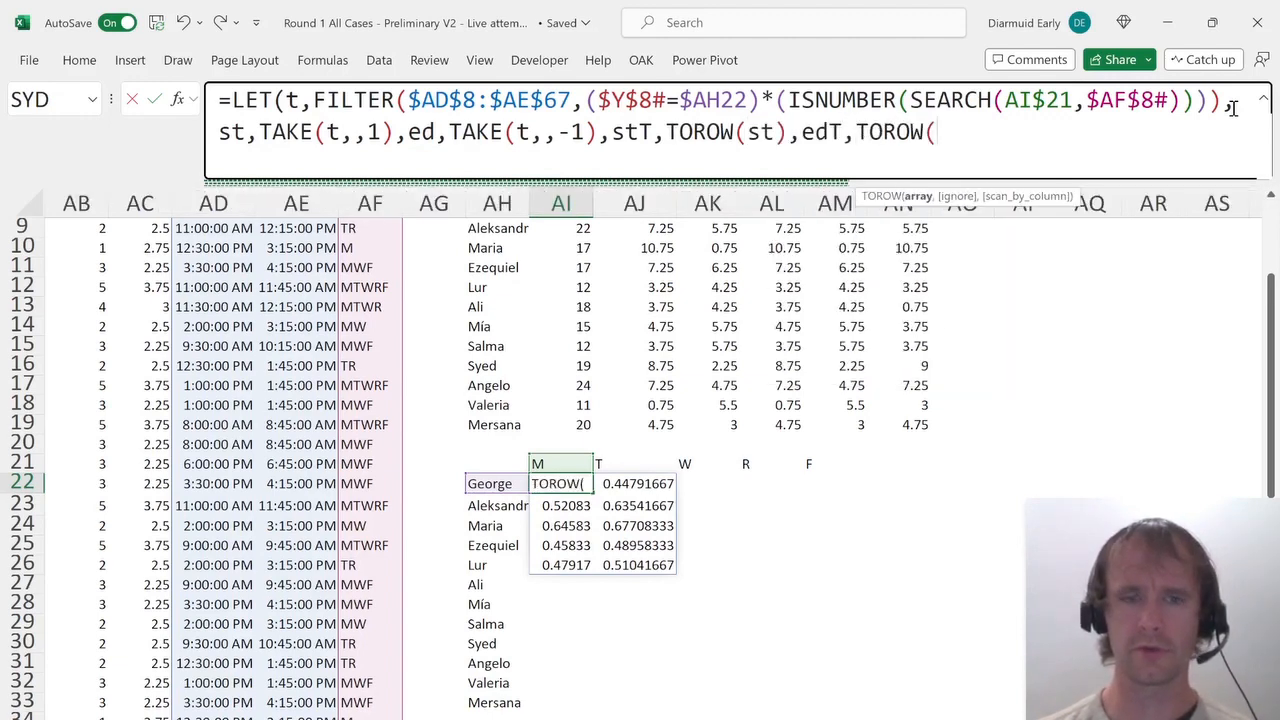
{"action": "type", "text": "ed),"}
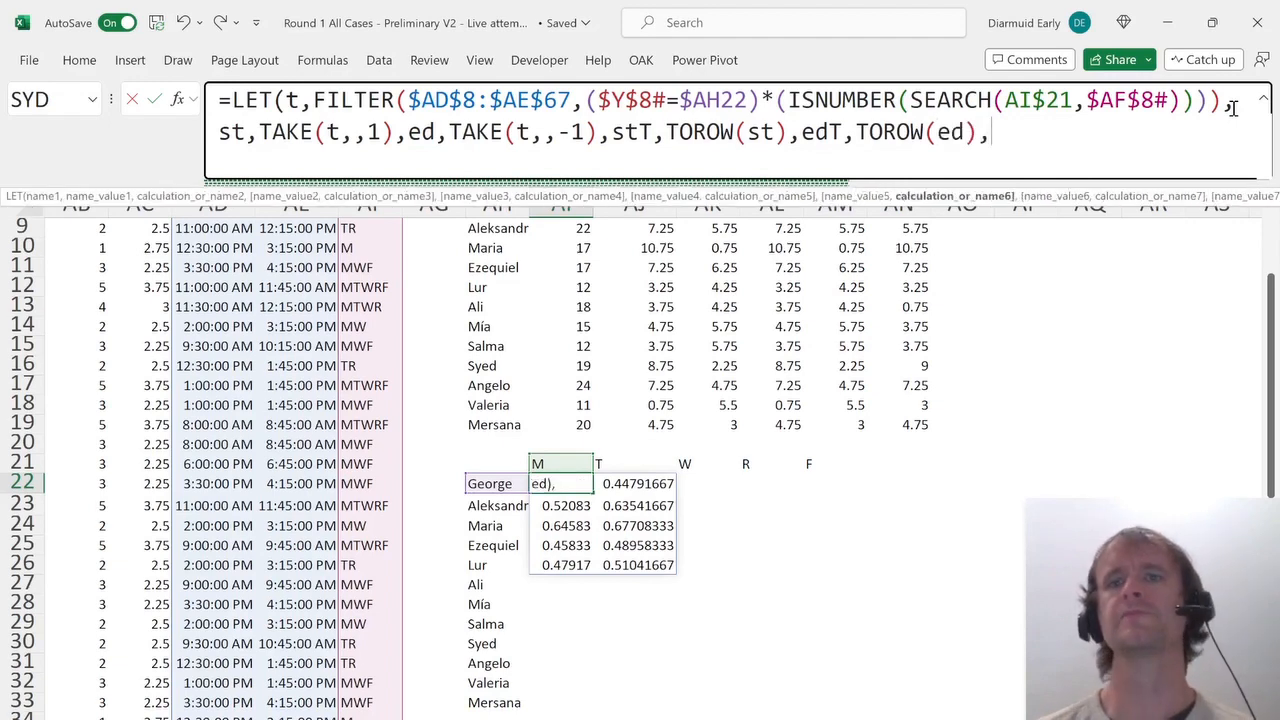
{"action": "key", "text": "alt+Return"}
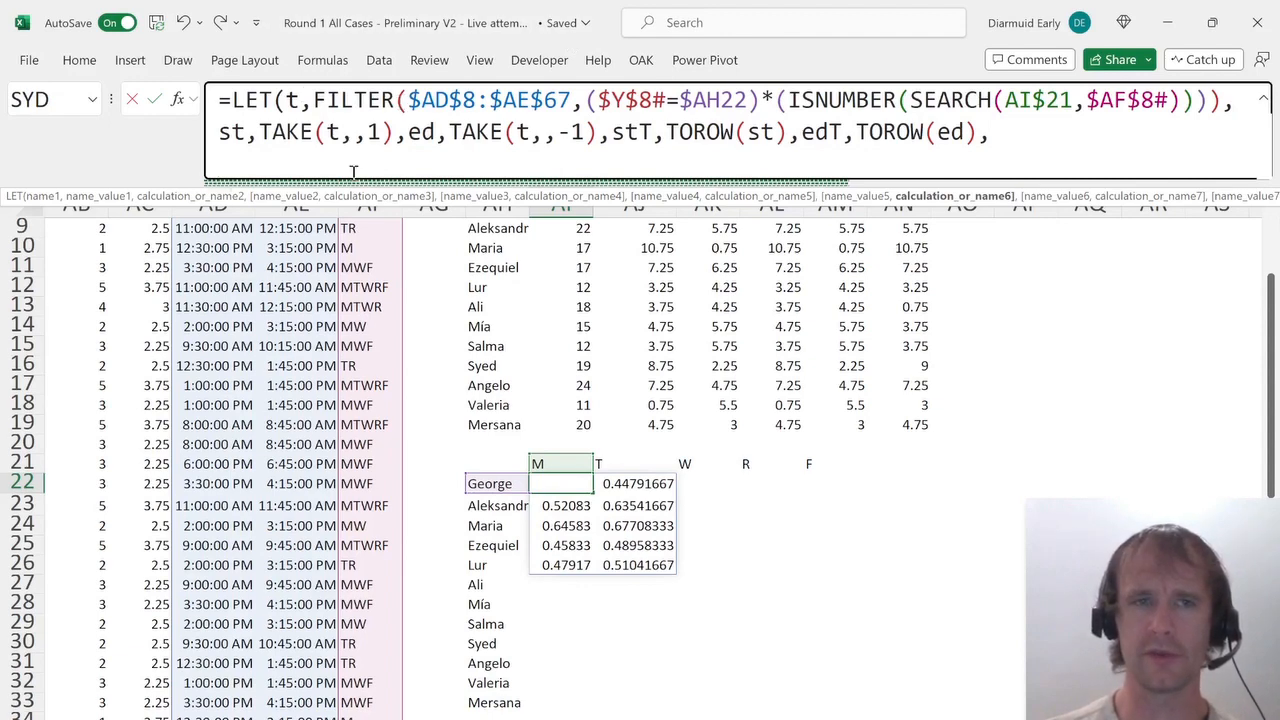
{"action": "type", "text": "min(end"}
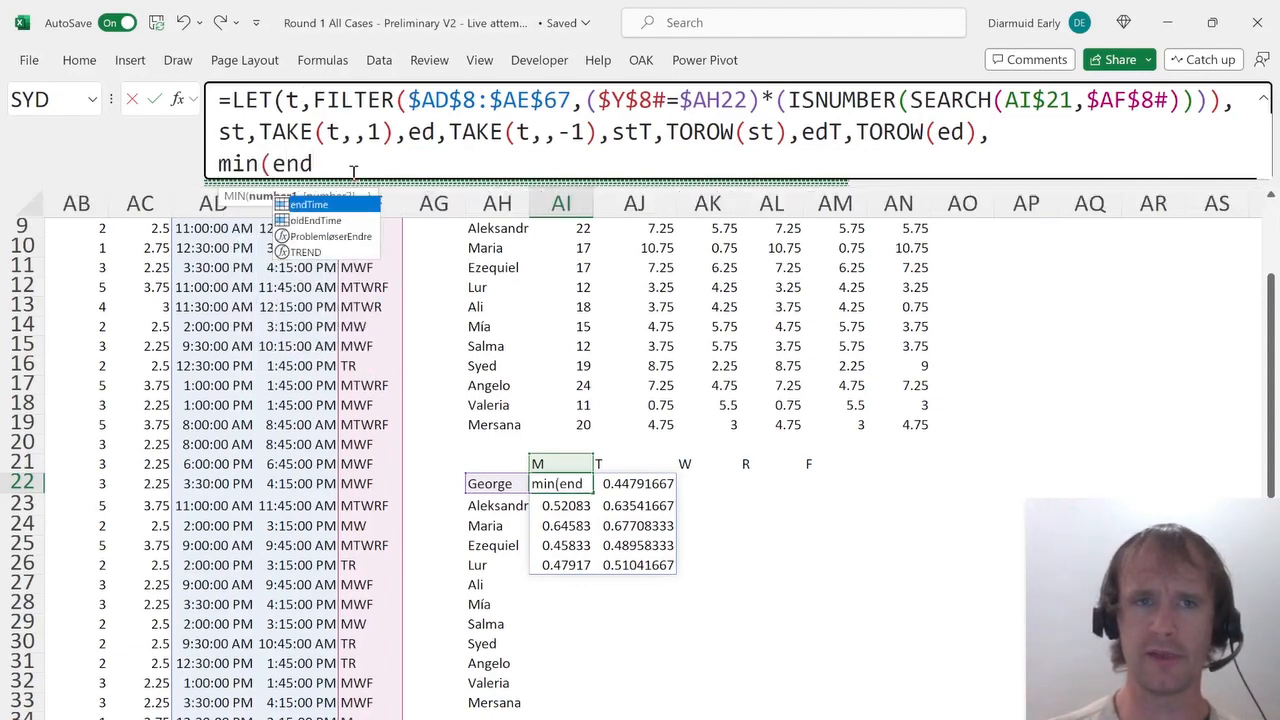
{"action": "type", "text": "s)-max(star"}
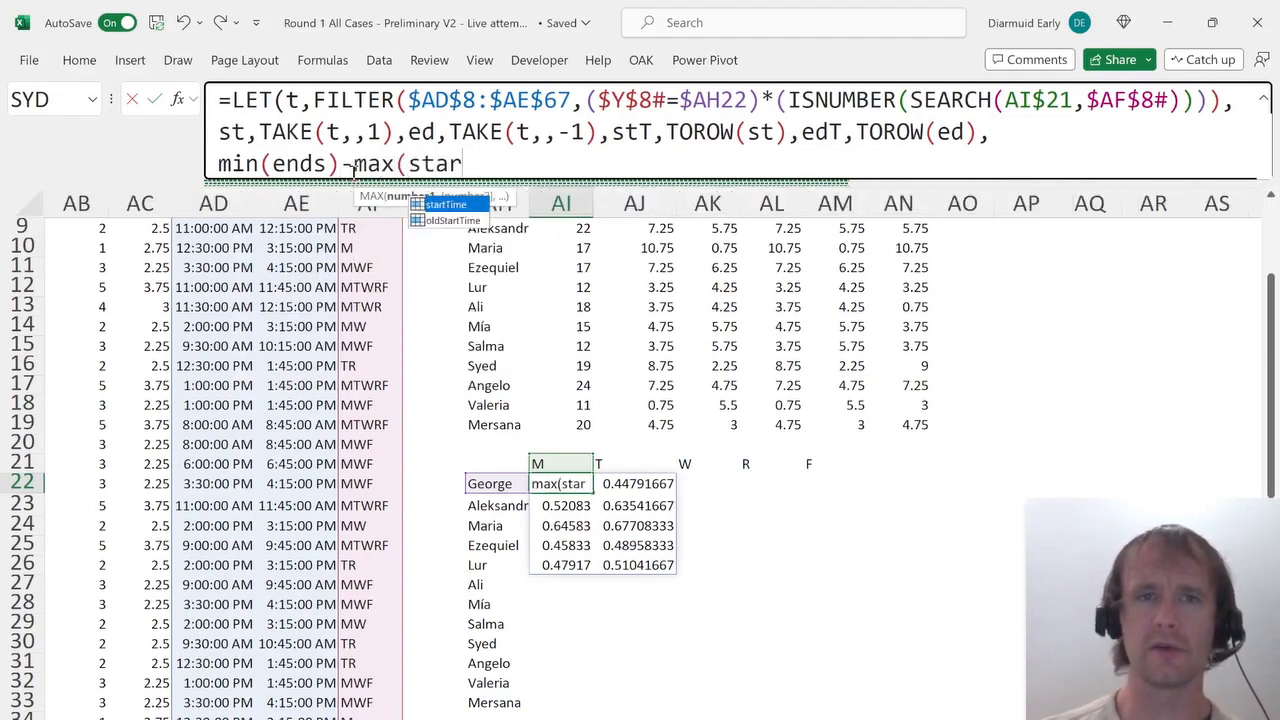
{"action": "left_click", "coordinate": [219, 163]}
{"action": "key", "text": "shift+End"}
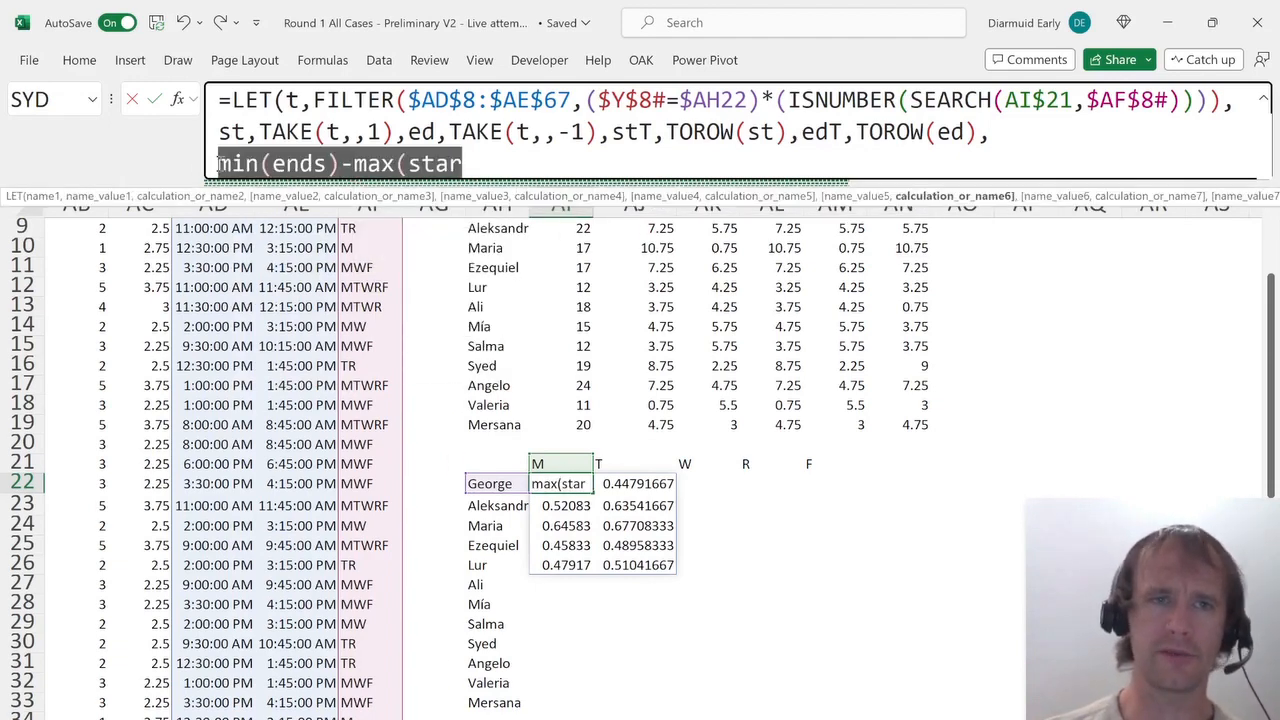
{"action": "key", "text": "BackSpace"}
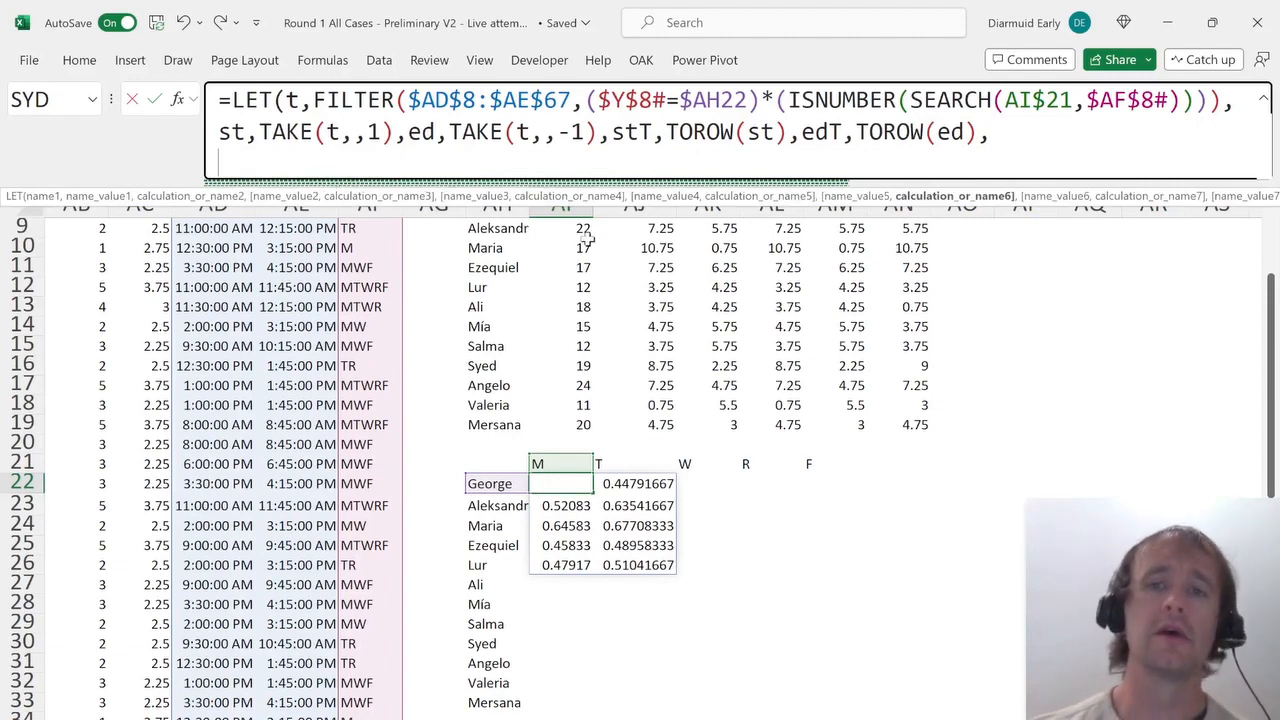
Add a variable dif computing IF(ed>edT,edT,ed)-IF(st>stT,stT,st) as the overlap between each pair of courses.
{"action": "type", "text": "if"}
{"action": "key", "text": "Tab"}
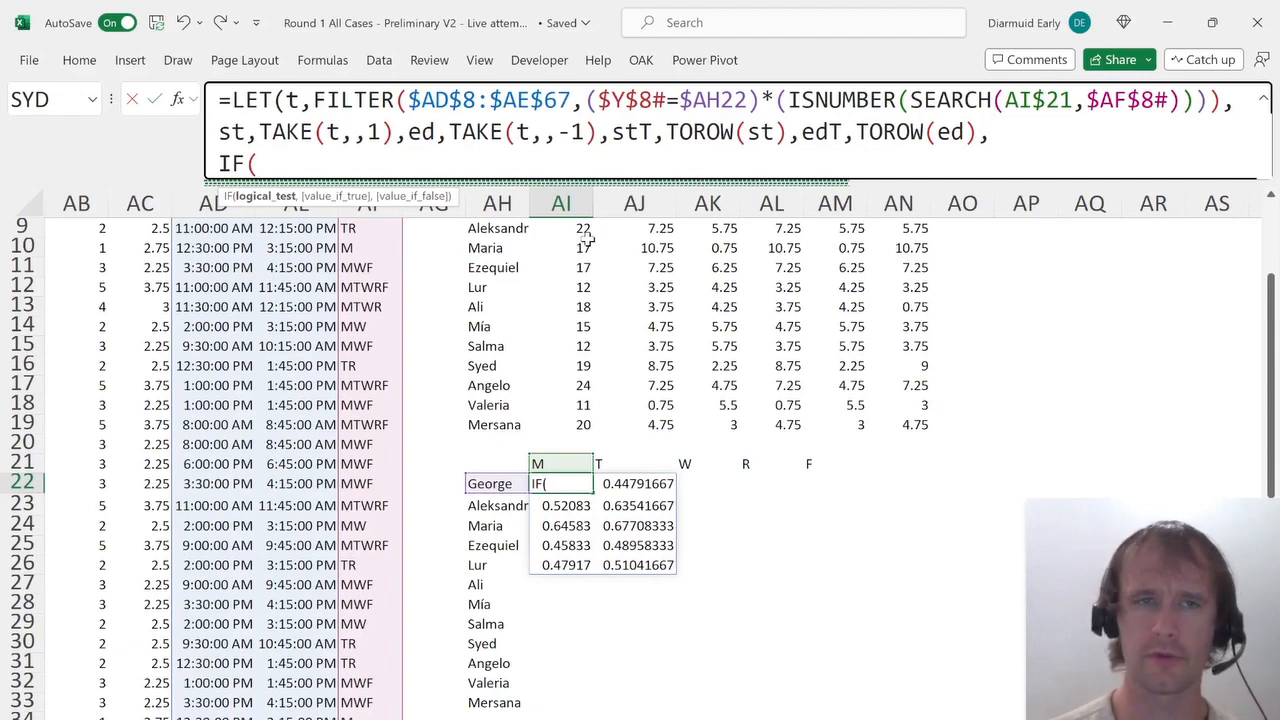
{"action": "type", "text": "ed"}
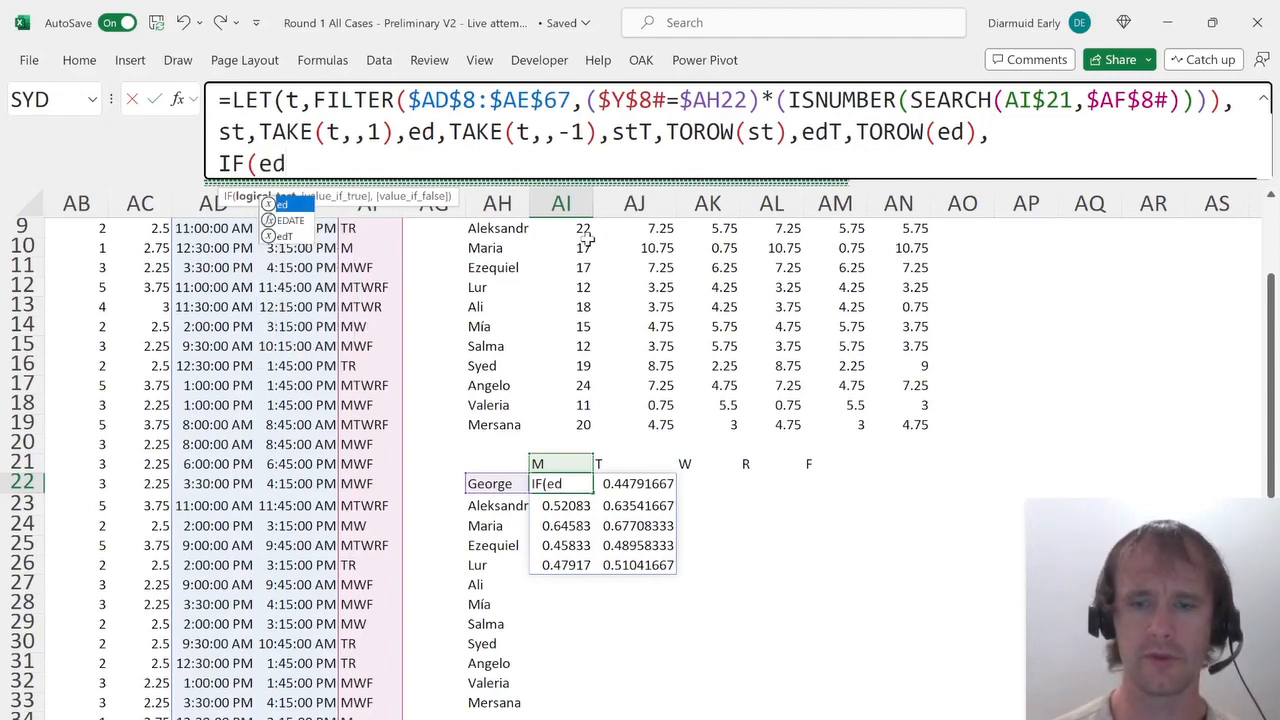
{"action": "type", "text": ">edt,"}
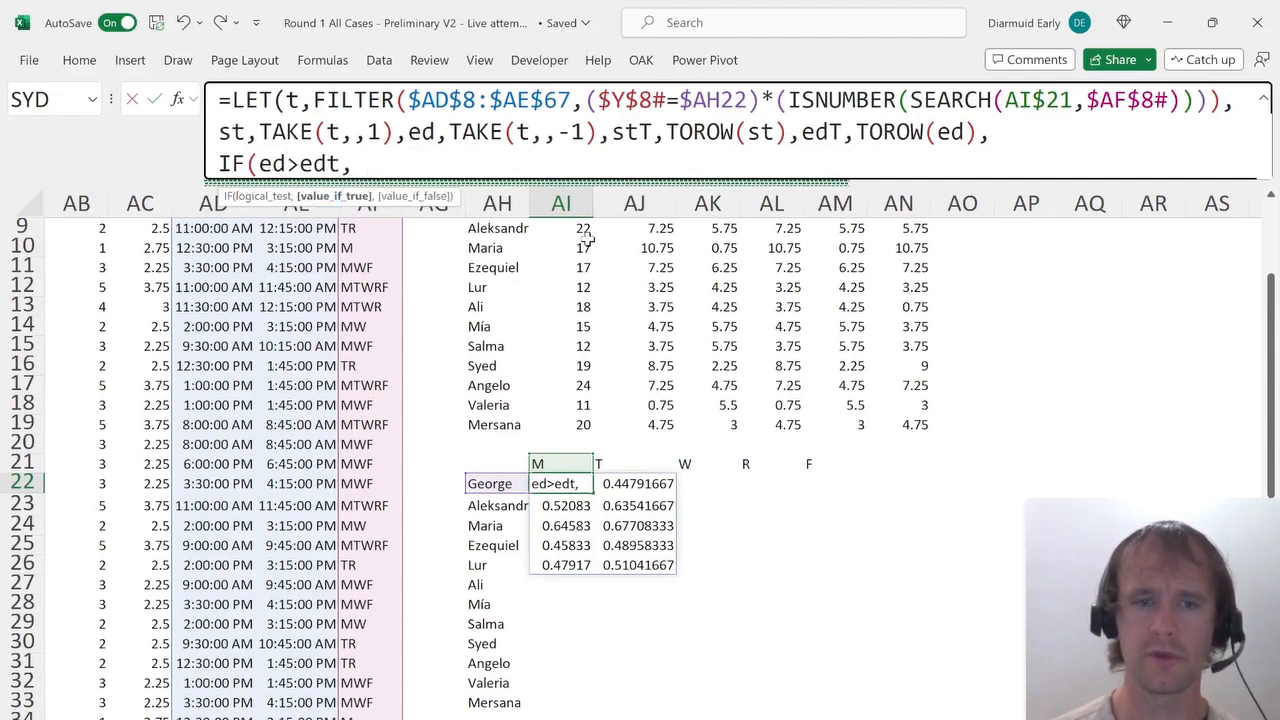
{"action": "type", "text": "edt,ed)"}
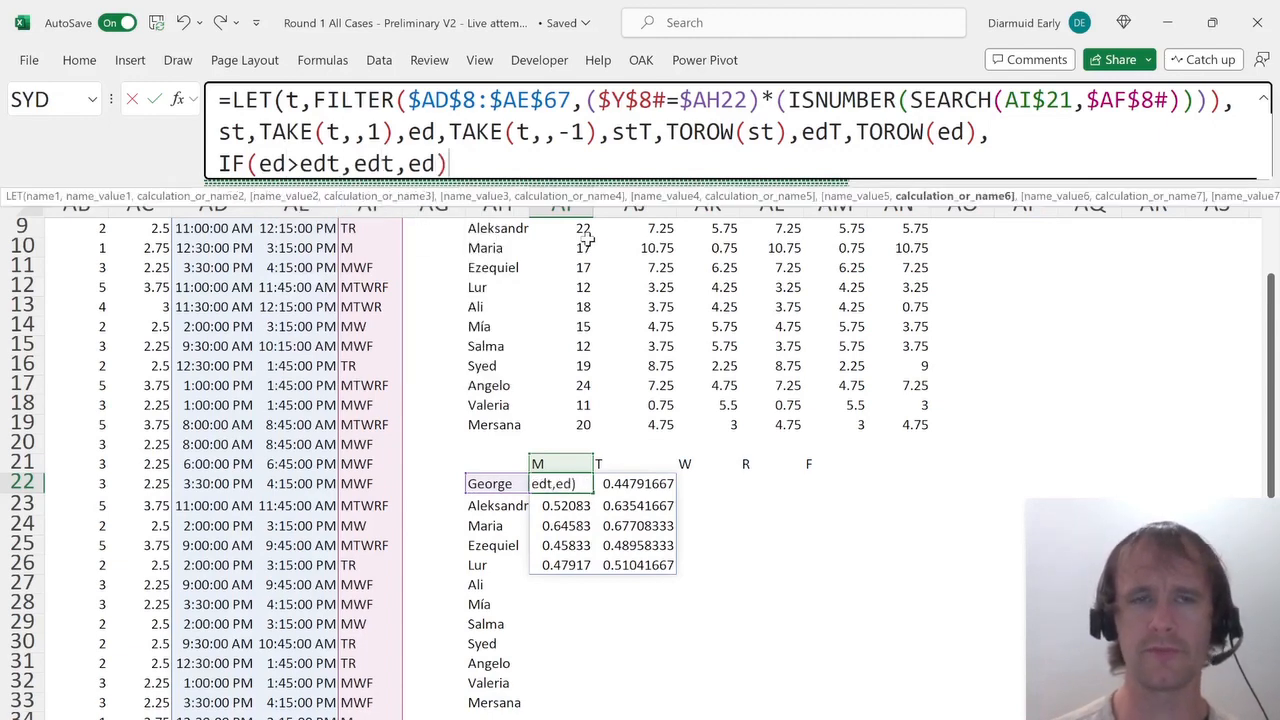
{"action": "type", "text": "-"}
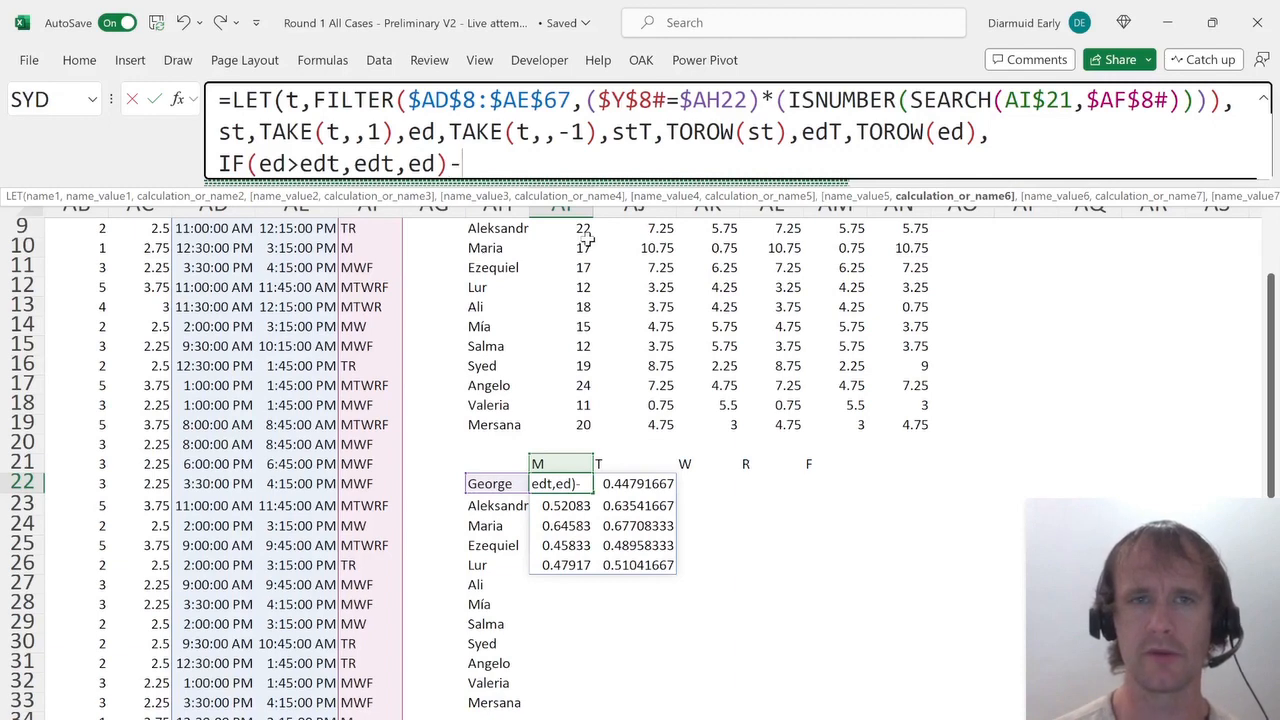
{"action": "type", "text": "if"}
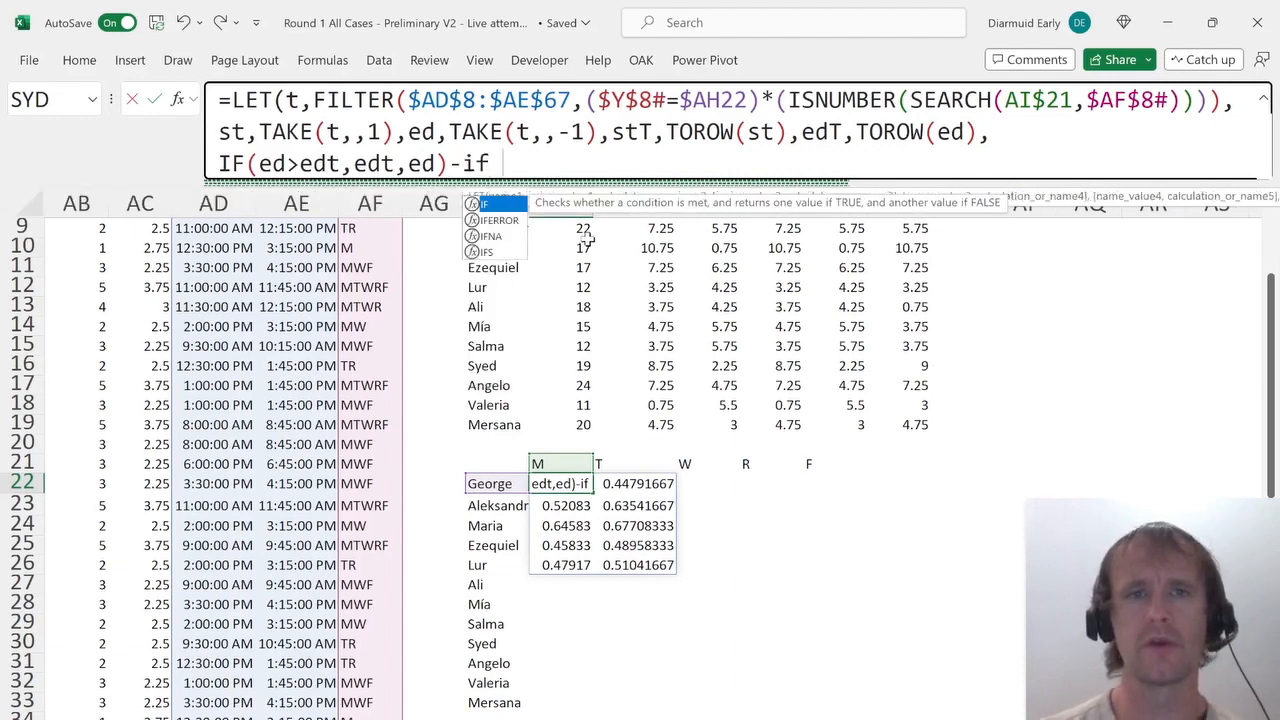
{"action": "key", "text": "Tab"}
{"action": "type", "text": "st>"}
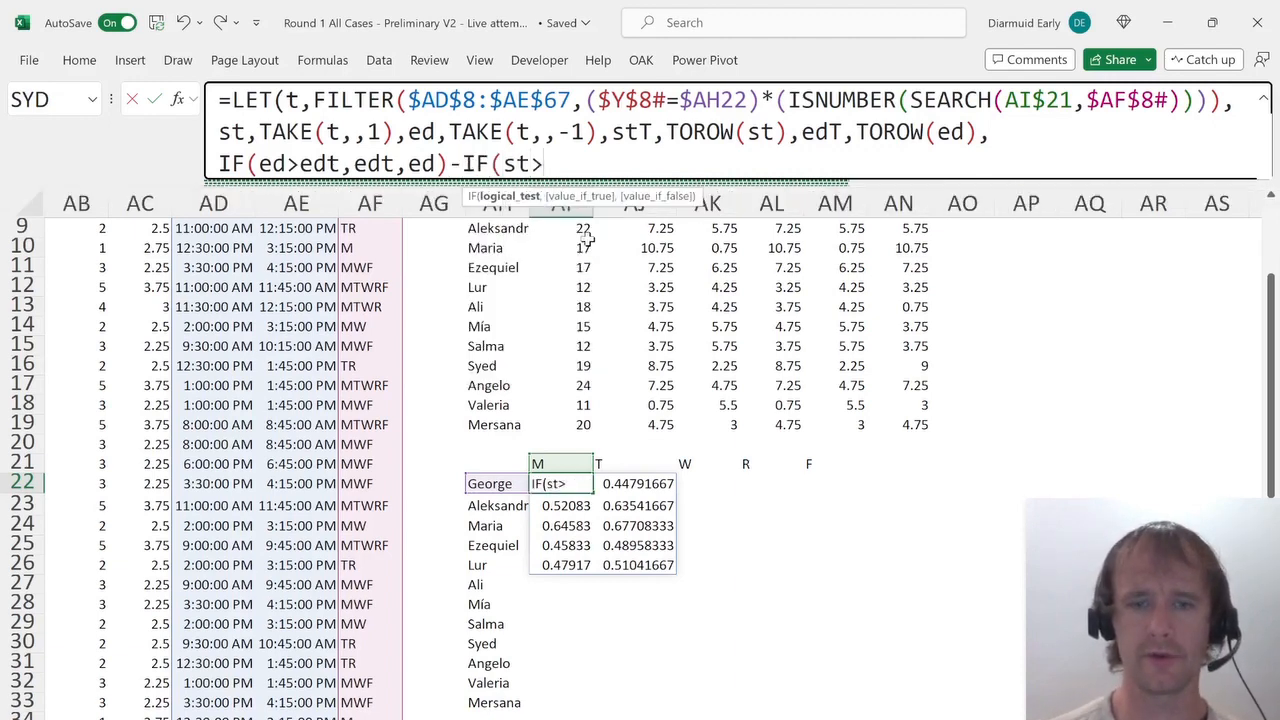
{"action": "type", "text": "stT,"}
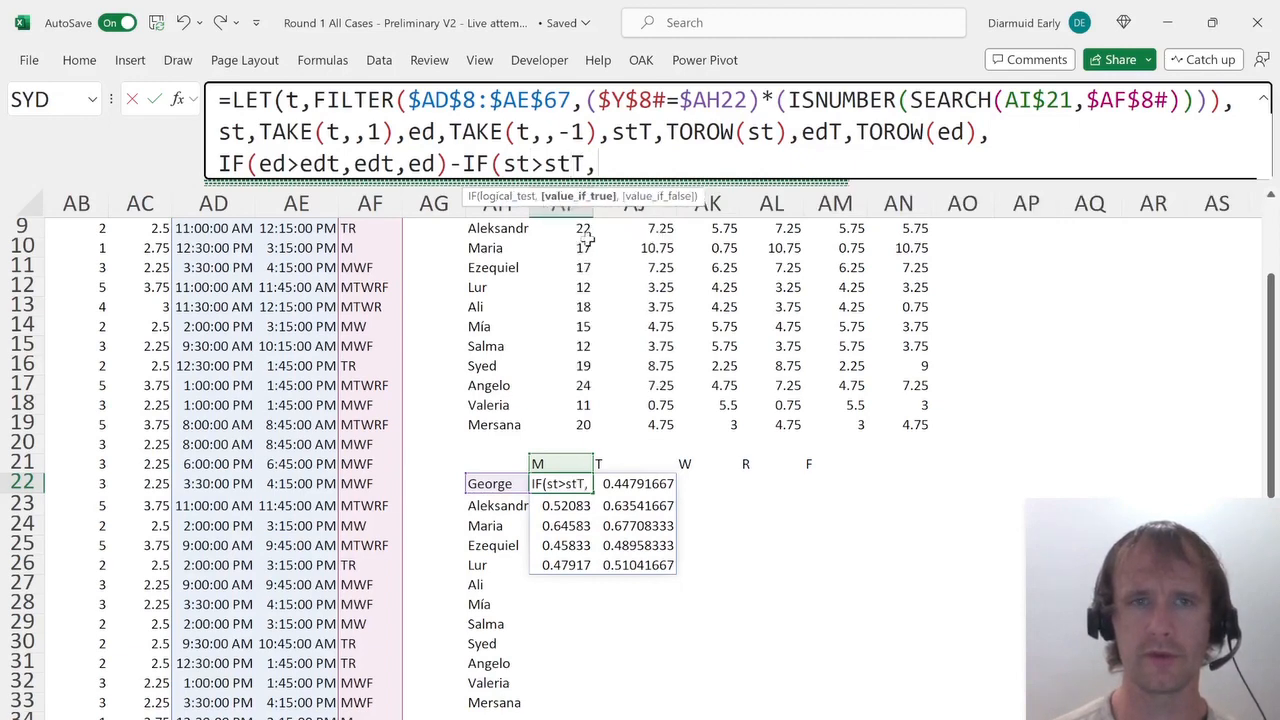
{"action": "type", "text": "stT,st)"}
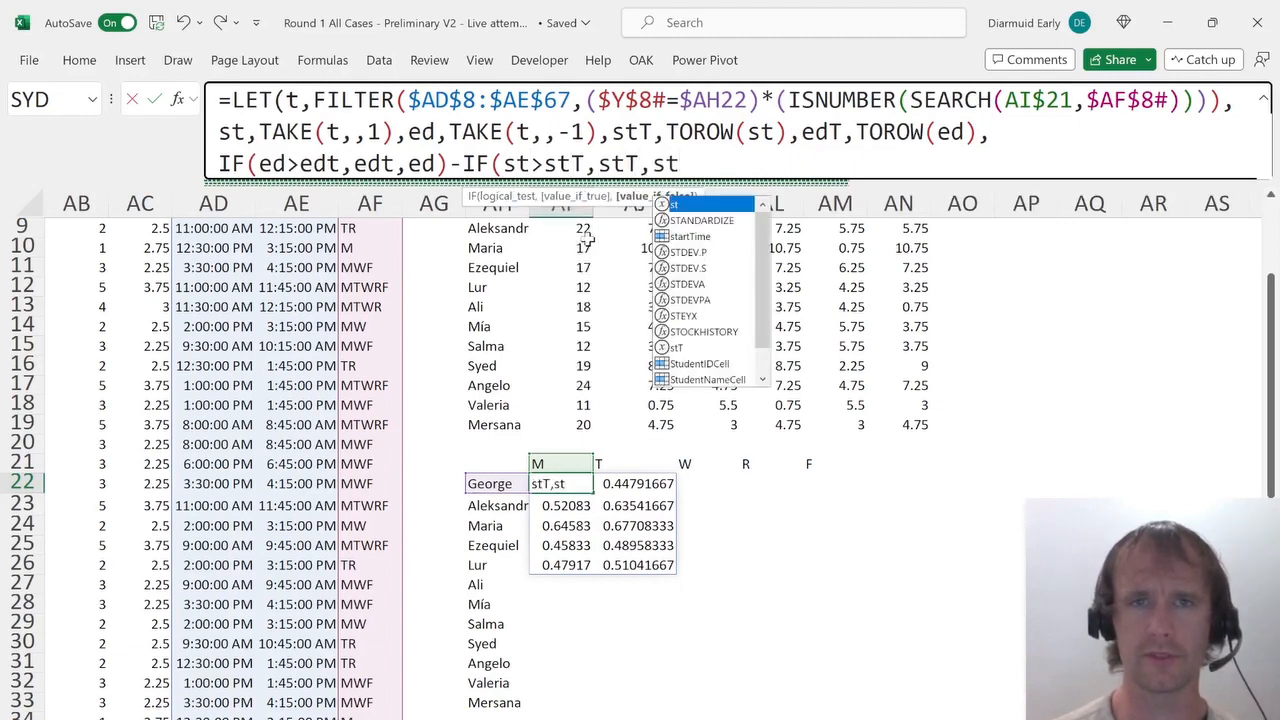
{"action": "left_click", "coordinate": [219, 164]}
{"action": "type", "text": "dif,"}
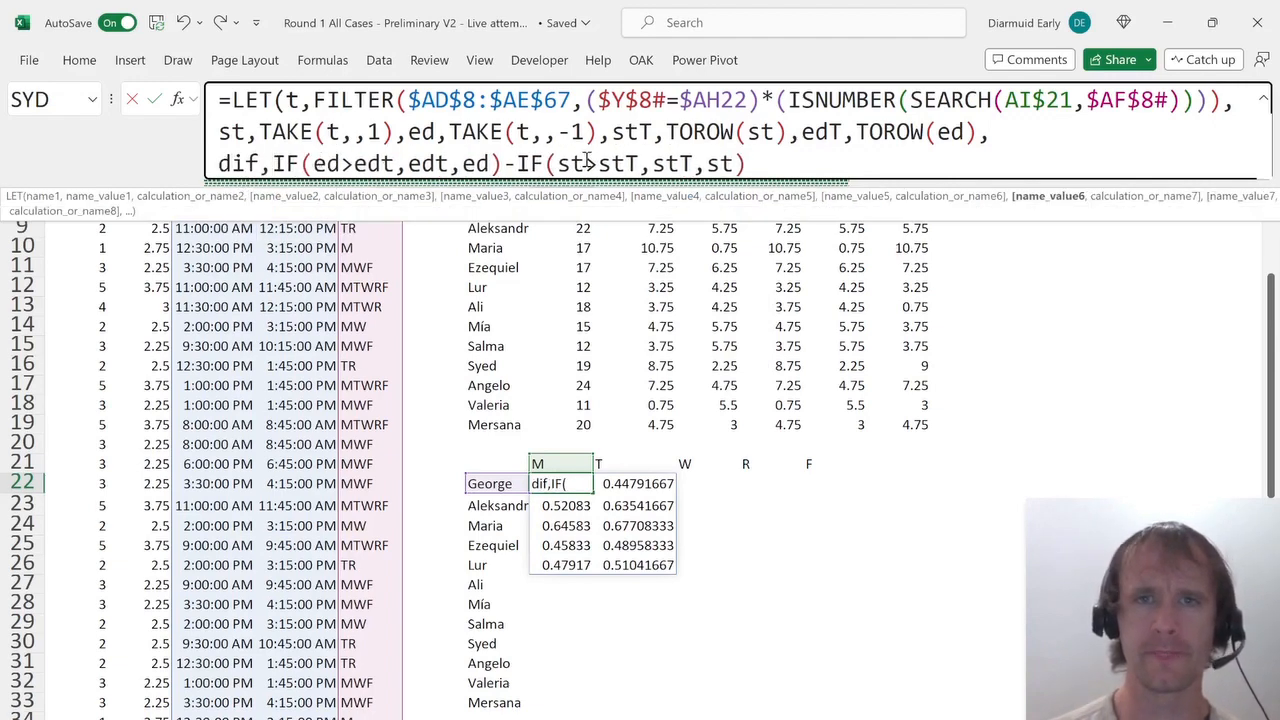
Return dif as the LET's final calculation, commit the formula in George's Monday cell, and select the spilled results.
{"action": "left_click", "coordinate": [758, 168]}
{"action": "type", "text": ","}
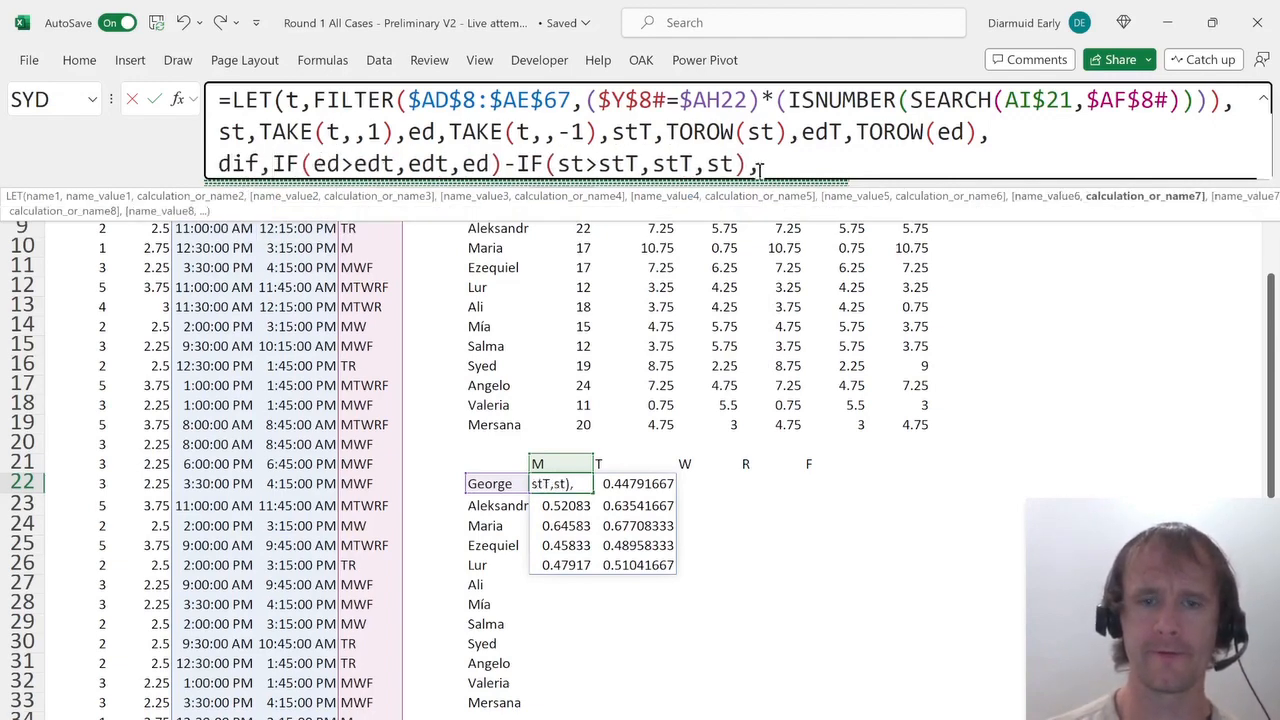
{"action": "type", "text": " dif"}
{"action": "key", "text": "Tab"}
{"action": "type", "text": "dif"}
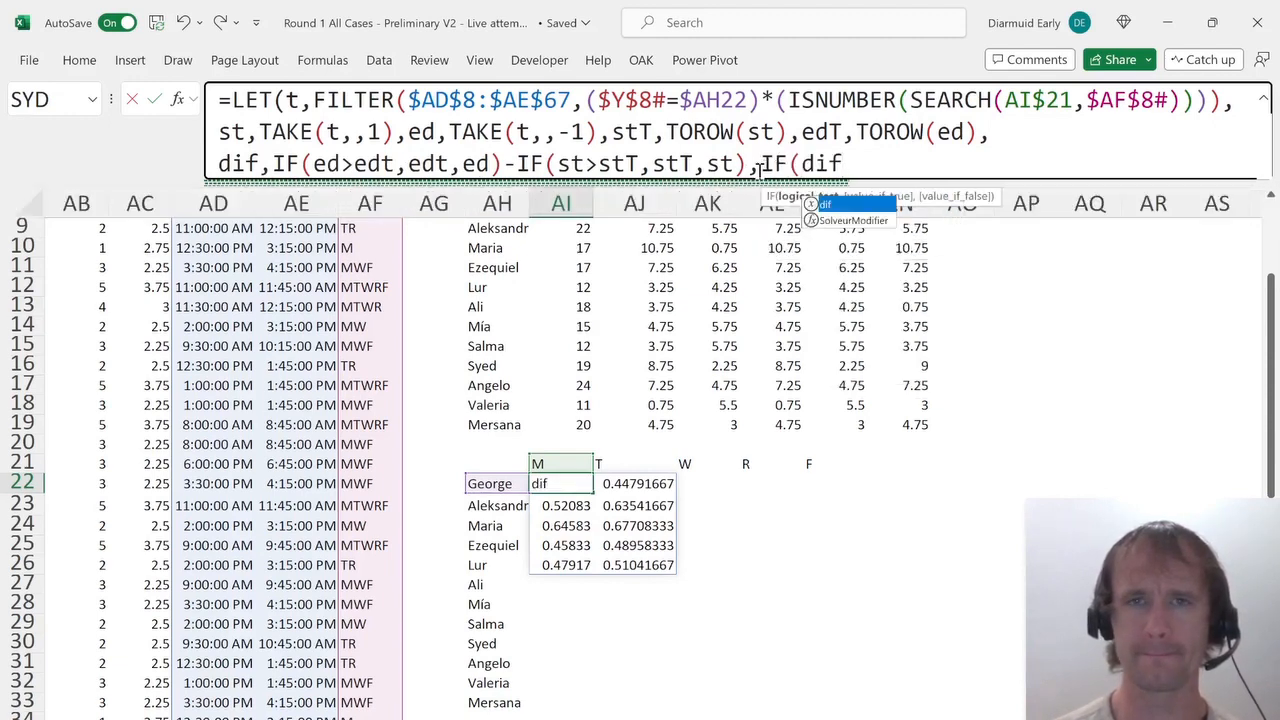
{"action": "key", "text": "BackSpace"}
{"action": "key", "text": "BackSpace"}
{"action": "key", "text": "BackSpace"}
{"action": "key", "text": "BackSpace"}
{"action": "key", "text": "BackSpace"}
{"action": "key", "text": "BackSpace"}
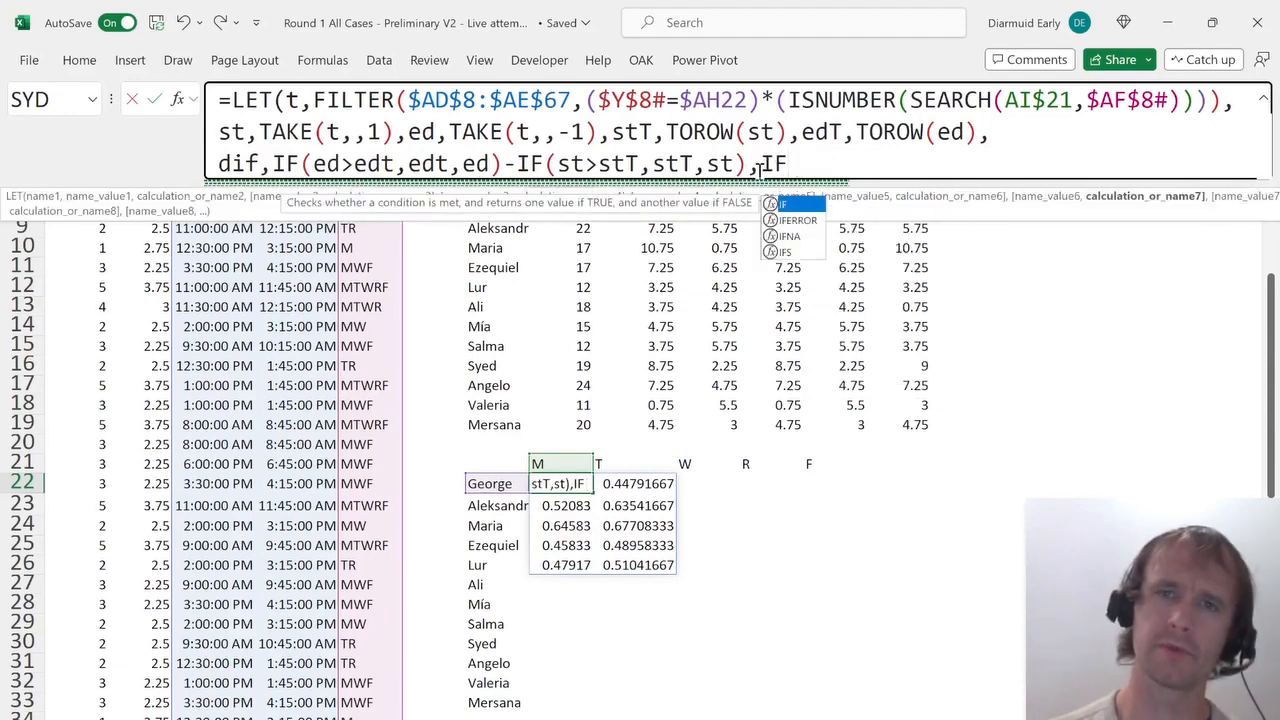
{"action": "type", "text": "dif)"}
{"action": "key", "text": "Return"}
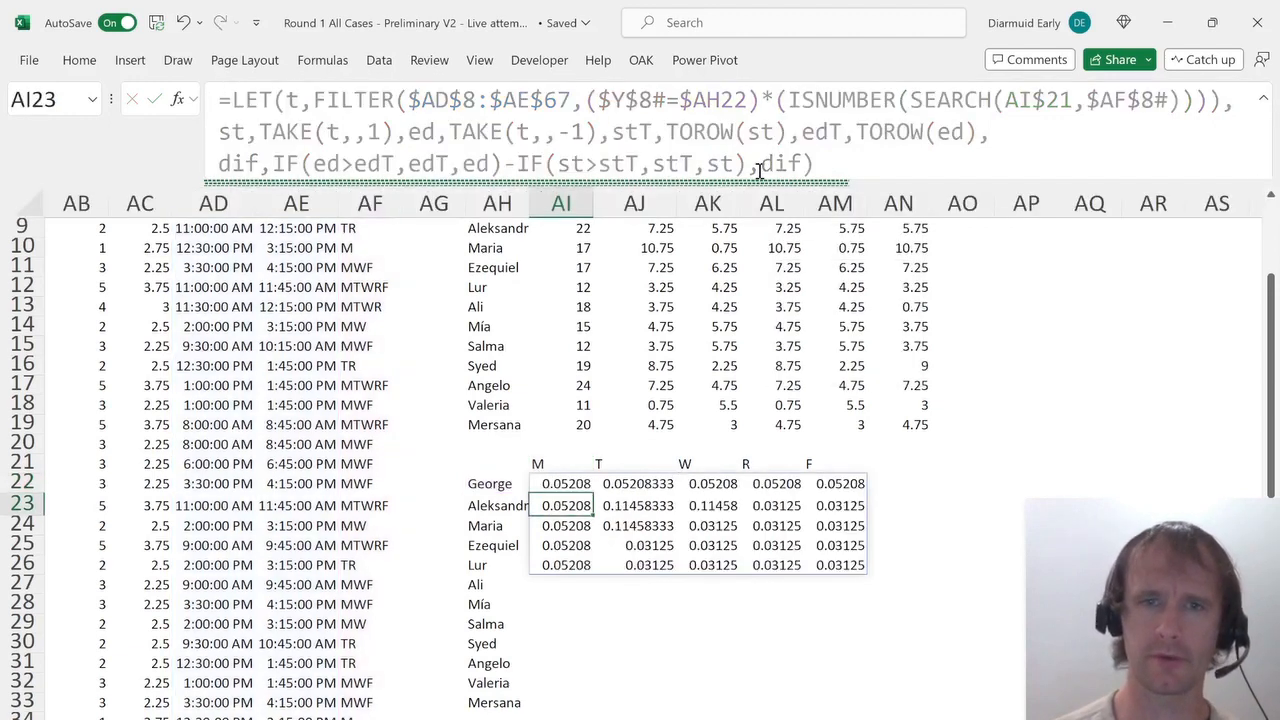
{"action": "key", "text": "Up"}
{"action": "key", "text": "ctrl+shift+Down"}
{"action": "key", "text": "ctrl+shift+Right"}
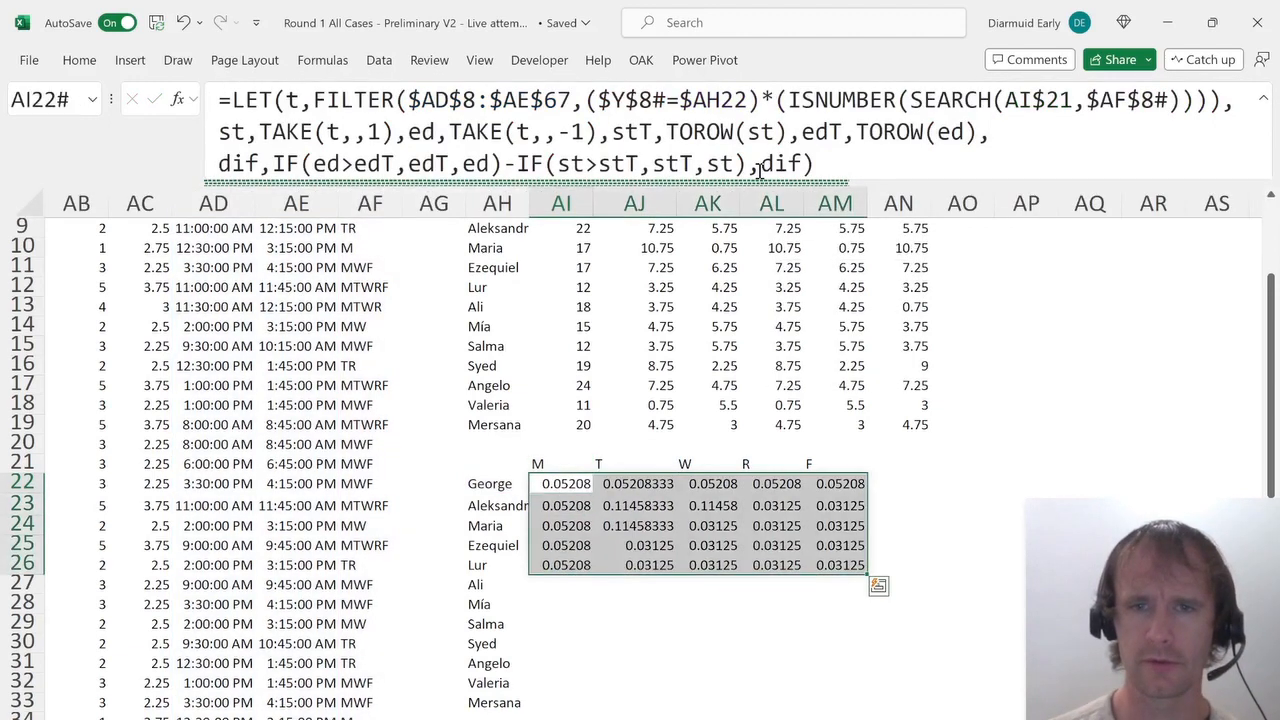
{"action": "key", "text": "Right"}
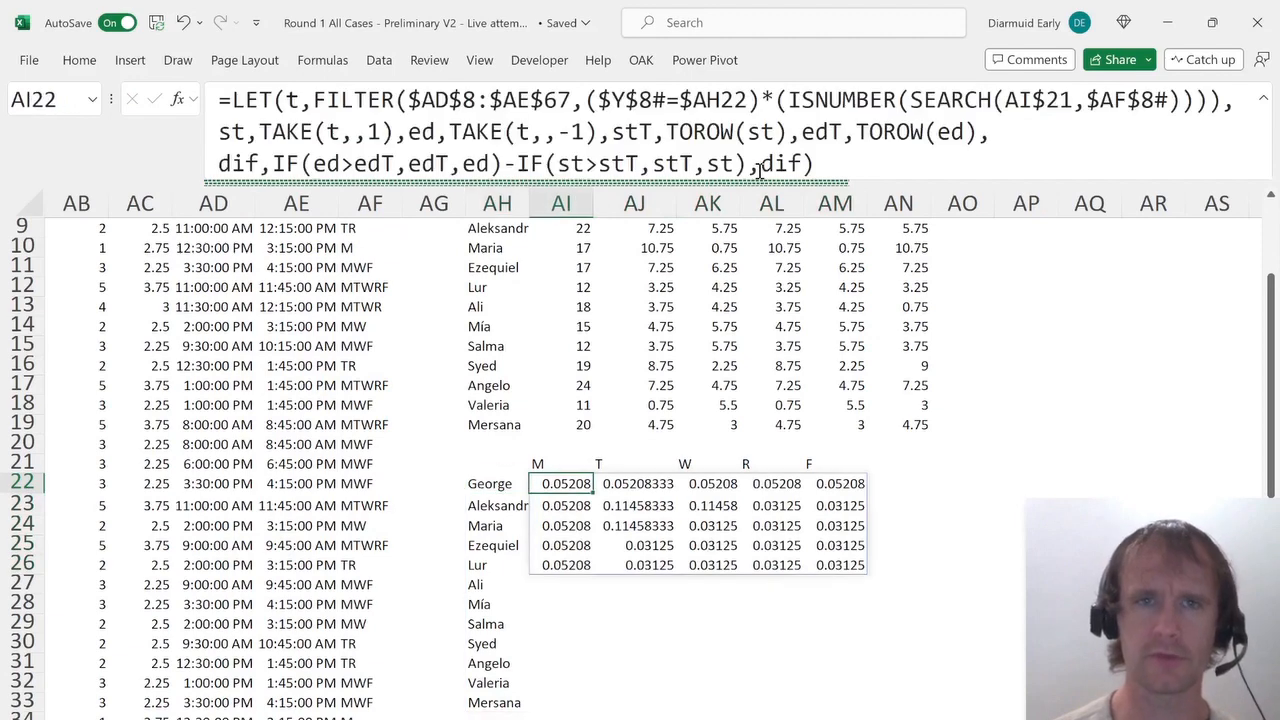
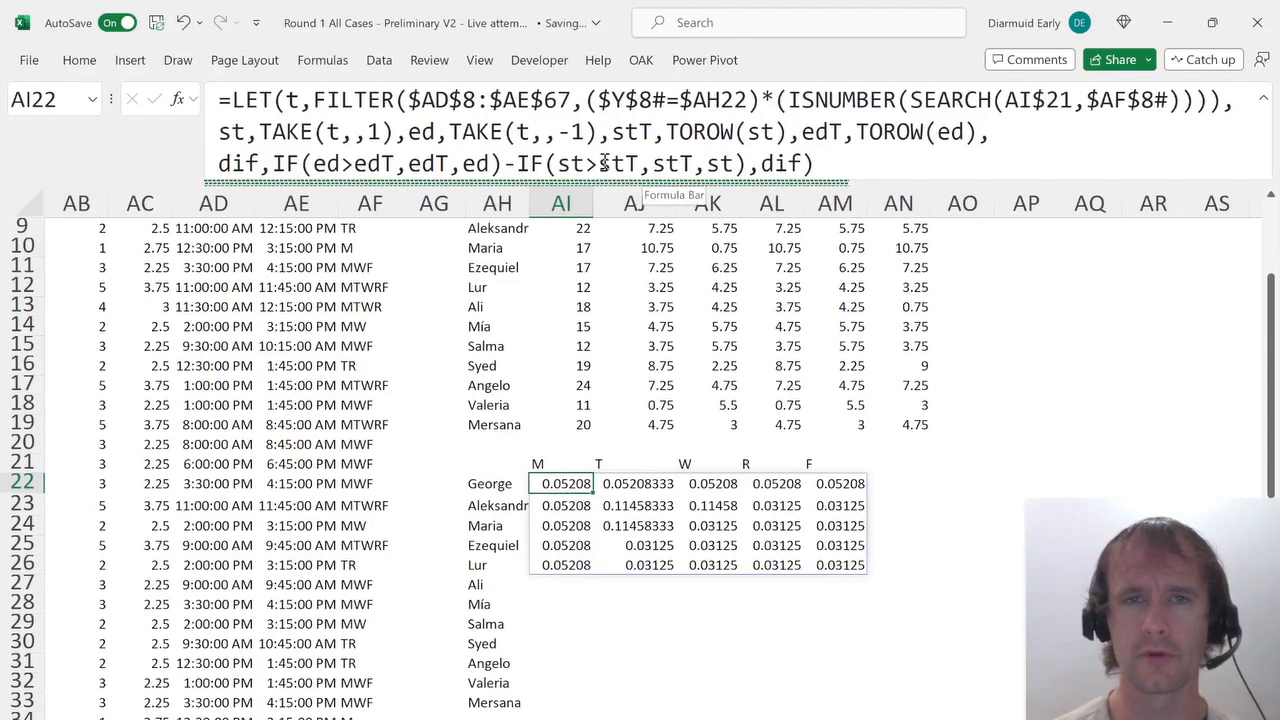
Correct the second IF in dif to IF(st>stT,st,stT) and commit the formula in George's Monday cell.
{"action": "left_click", "coordinate": [651, 164]}
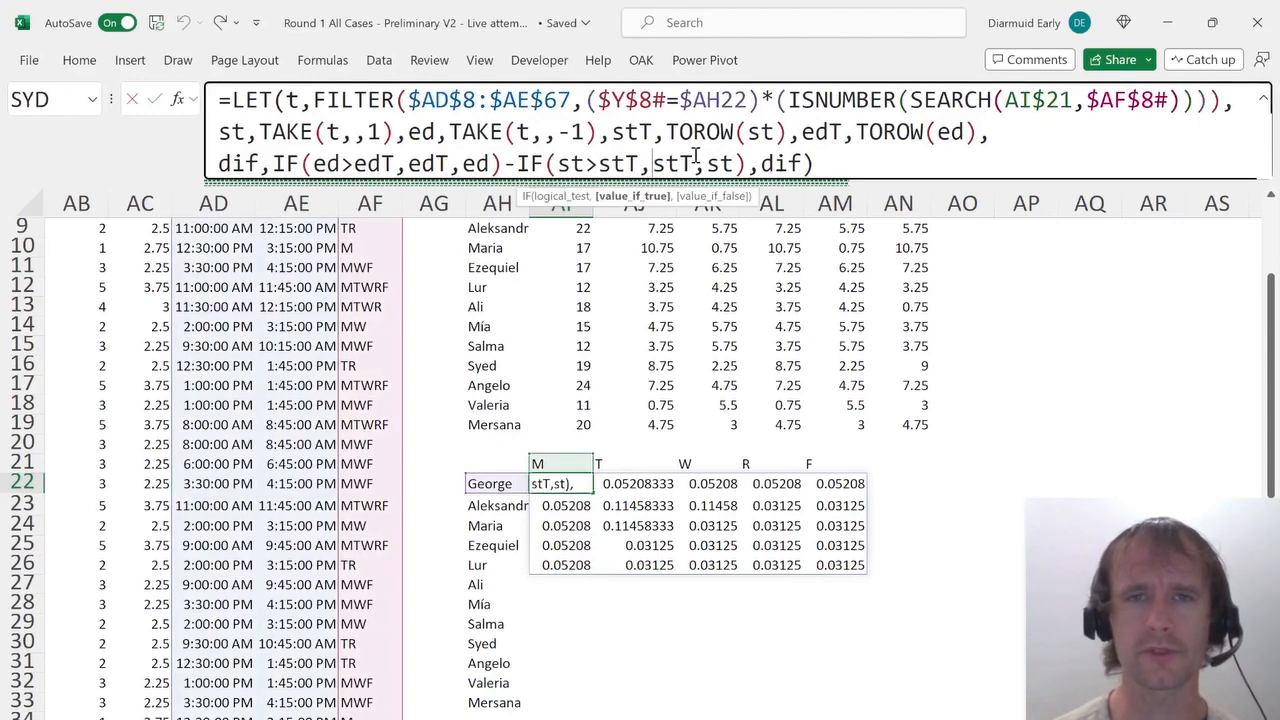
{"action": "key", "text": "BackSpace"}
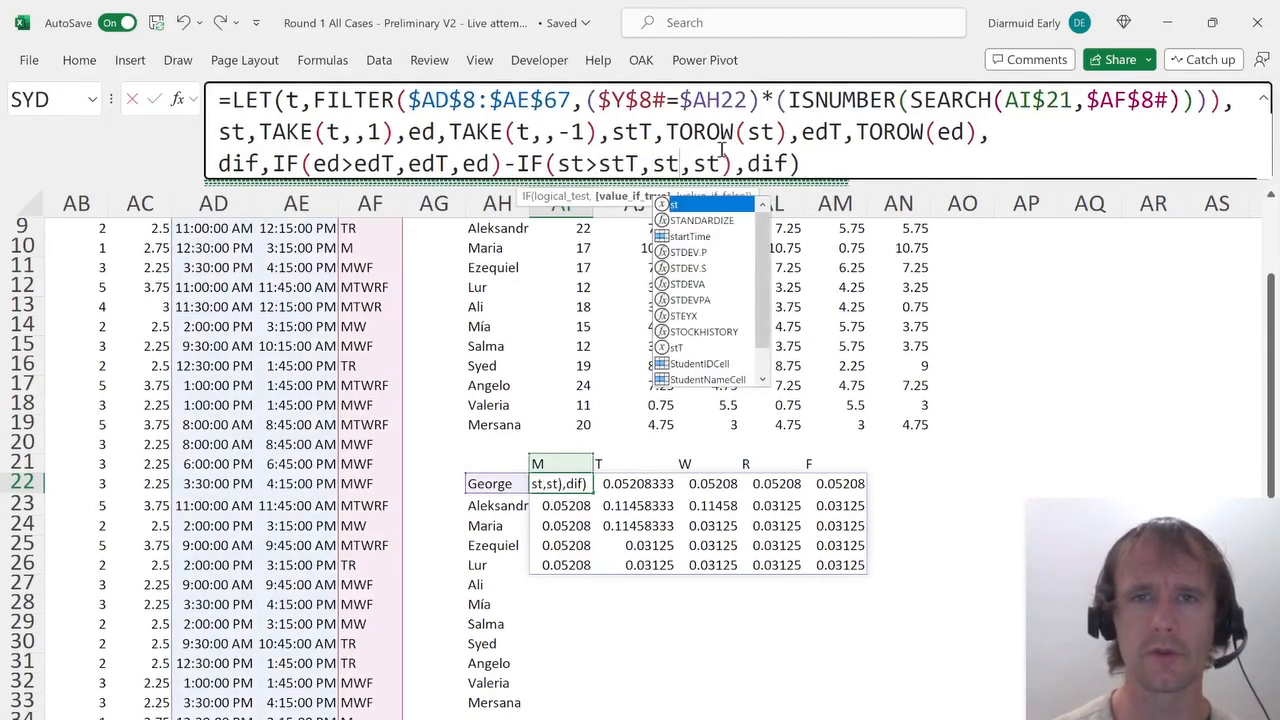
{"action": "left_click", "coordinate": [718, 164]}
{"action": "type", "text": "Y"}
{"action": "key", "text": "BackSpace"}
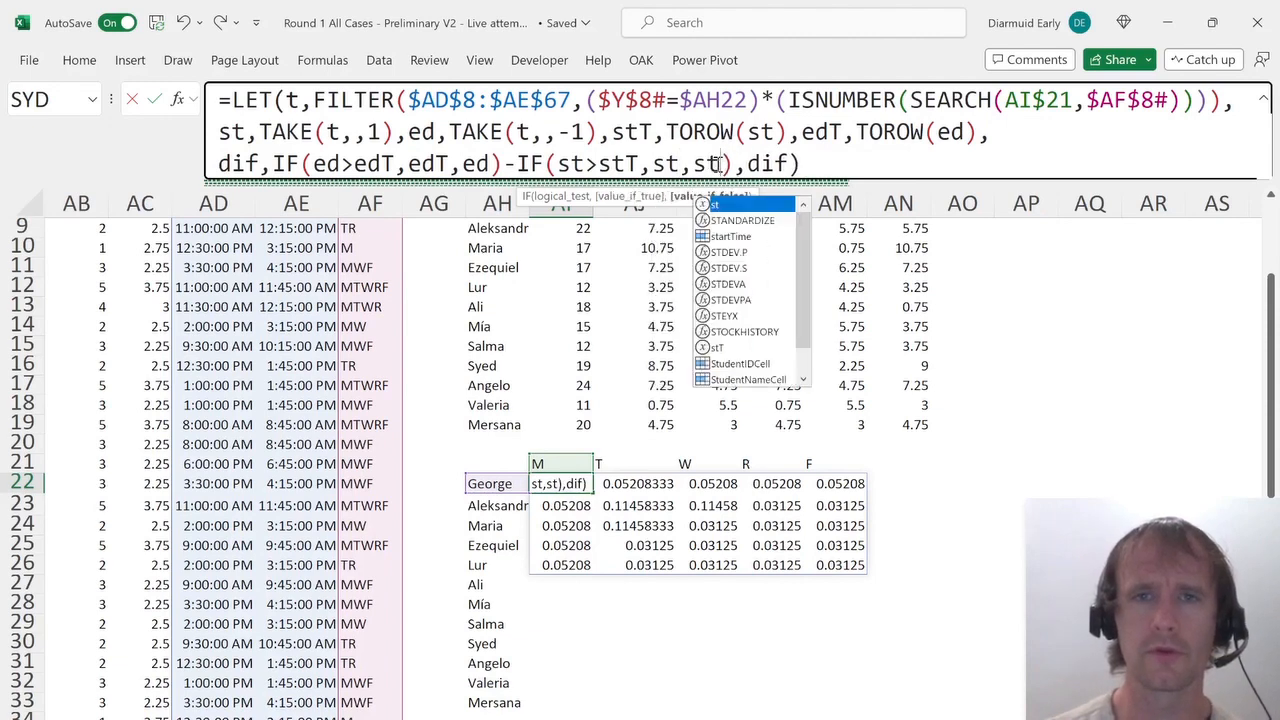
{"action": "type", "text": "T"}
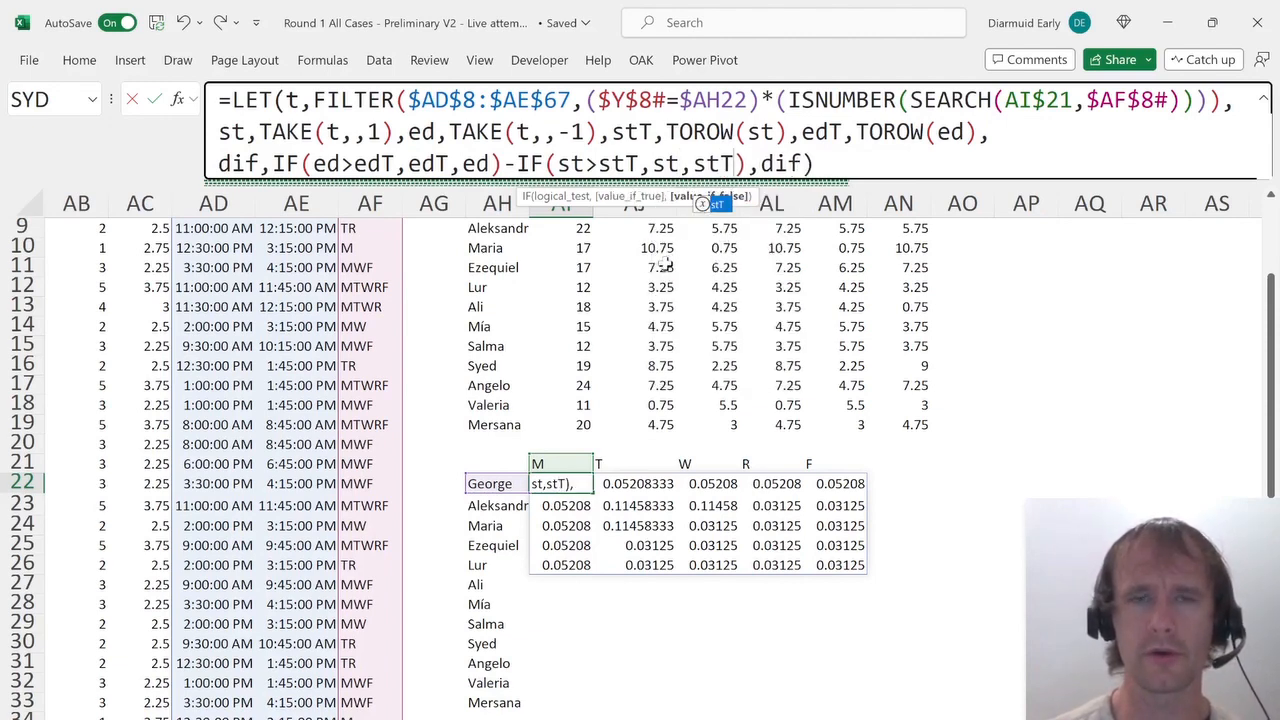
{"action": "key", "text": "Return"}
{"action": "key", "text": "Up"}
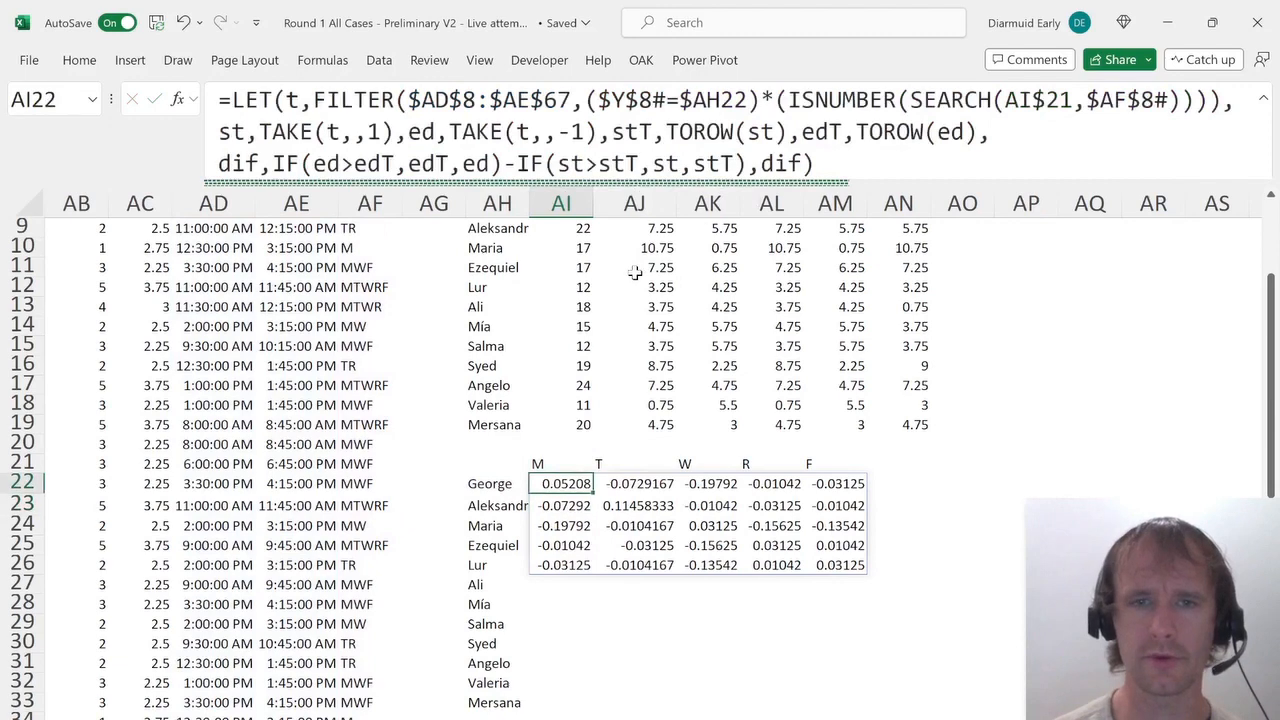
Change the LET's final calculation to dif>0 and commit the formula.
{"action": "left_click", "coordinate": [806, 163]}
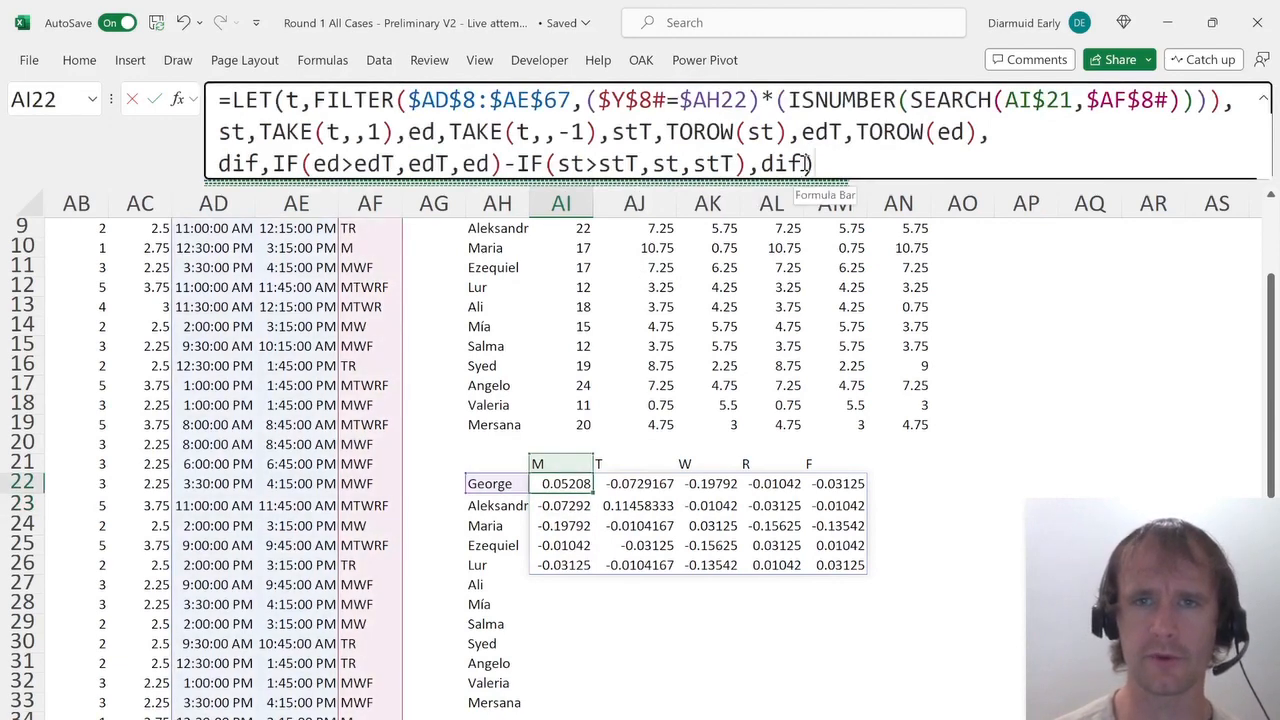
{"action": "type", "text": ">0"}
{"action": "key", "text": "Return"}
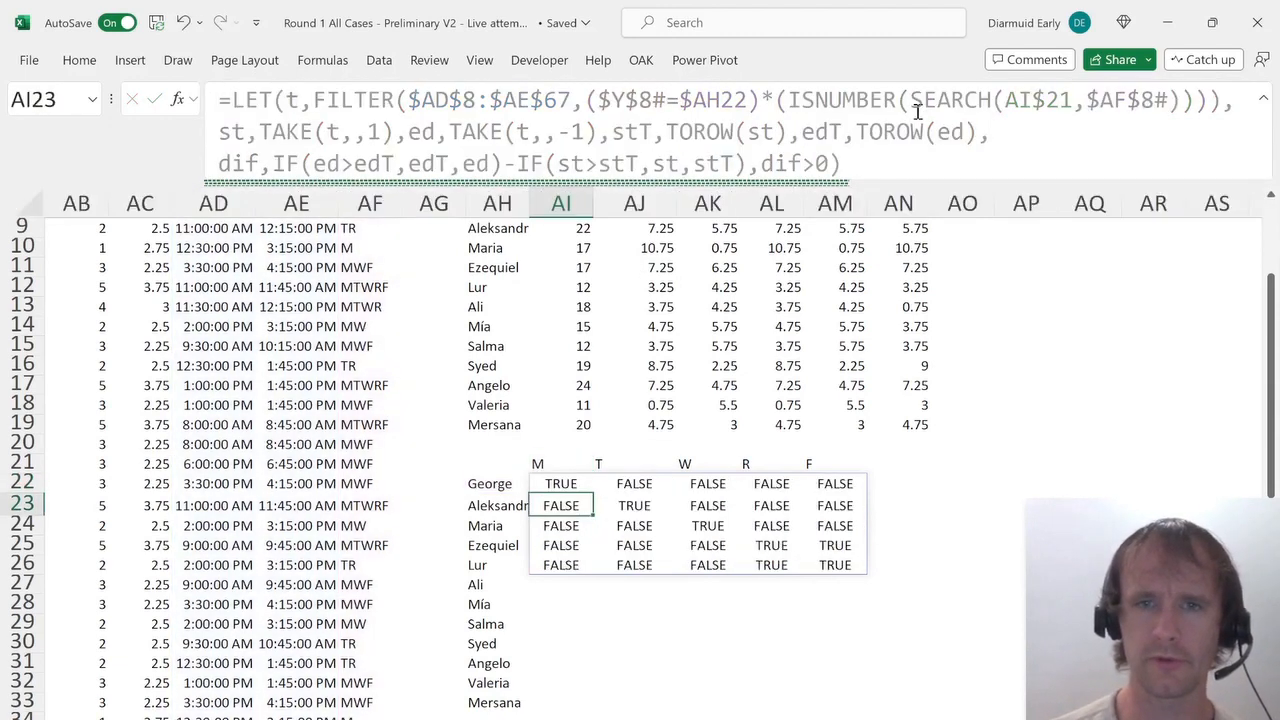
Inspect the TRUE/FALSE overlap results cell by cell across the per-student, per-day grid.
{"action": "key", "text": "Up"}
{"action": "key", "text": "Right"}
{"action": "key", "text": "Down"}
{"action": "key", "text": "Right"}
{"action": "key", "text": "Down"}
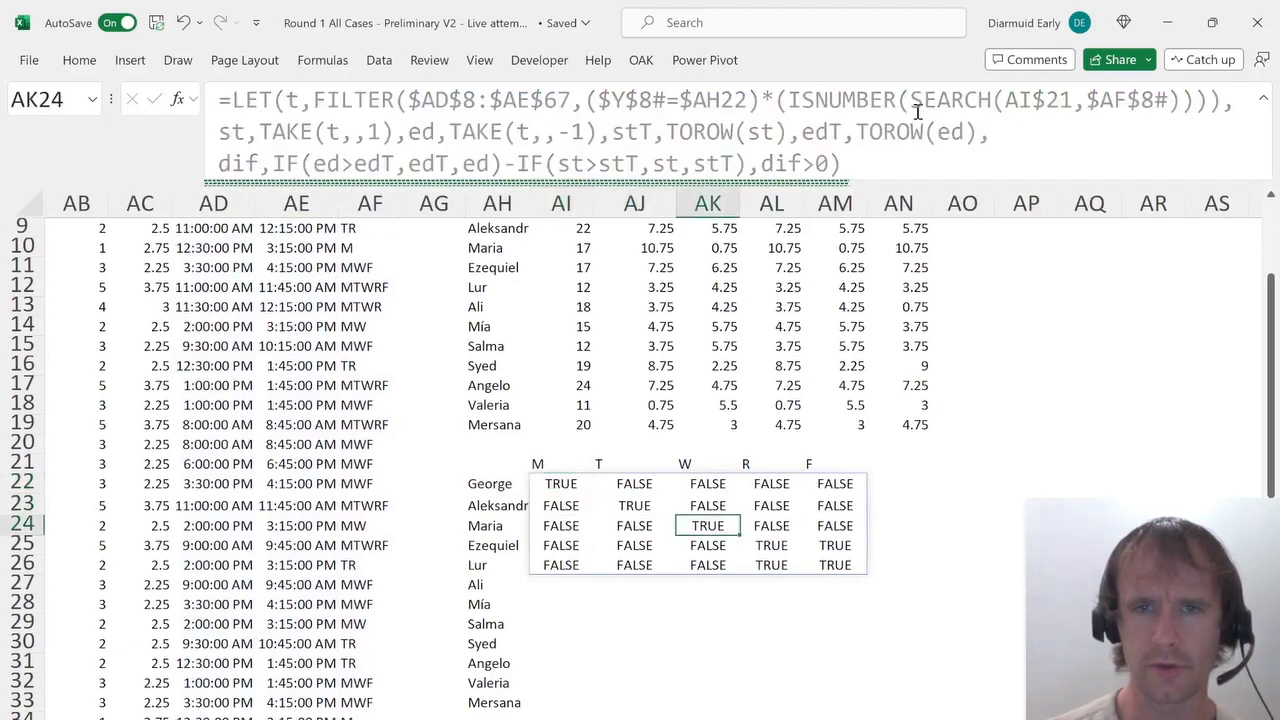
{"action": "key", "text": "Right"}
{"action": "key", "text": "Down"}
{"action": "key", "text": "Right"}
{"action": "key", "text": "Down"}
{"action": "key", "text": "Left"}
{"action": "key", "text": "Up"}
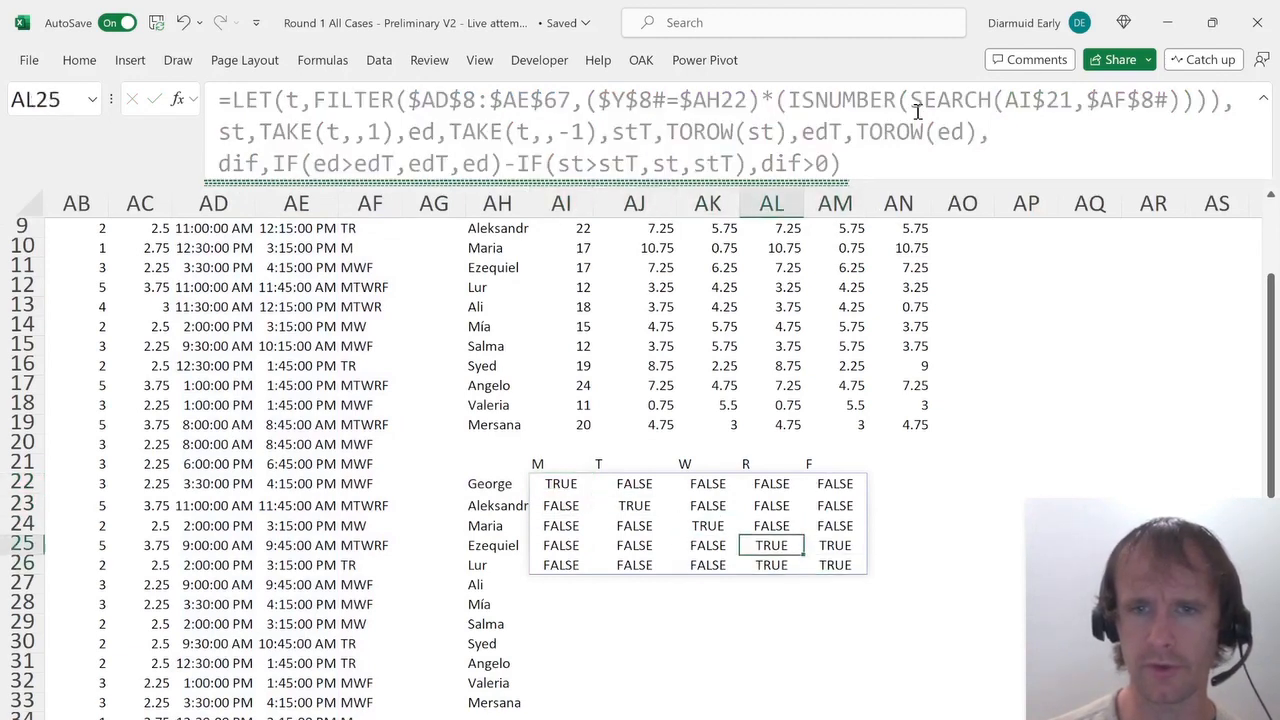
{"action": "key", "text": "shift+Right"}
{"action": "key", "text": "shift+Down"}
{"action": "key", "text": "Left"}
{"action": "key", "text": "Left"}
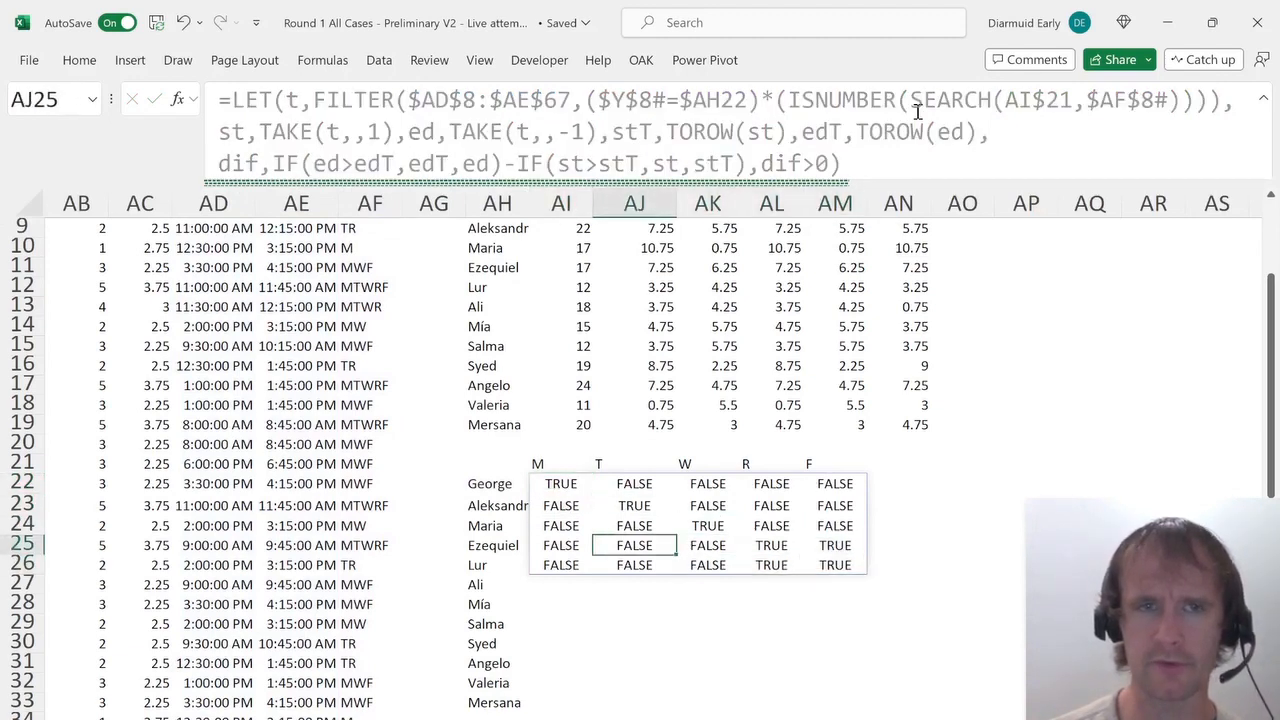
{"action": "key", "text": "Left"}
{"action": "key", "text": "Left"}
{"action": "key", "text": "Left"}
{"action": "key", "text": "Right"}
{"action": "key", "text": "Right"}
{"action": "key", "text": "Up"}
{"action": "key", "text": "Up"}
Review the source course table's Start, End and Days columns and the helper formulas feeding the grid.
{"action": "key", "text": "Left"}
{"action": "key", "text": "Up"}
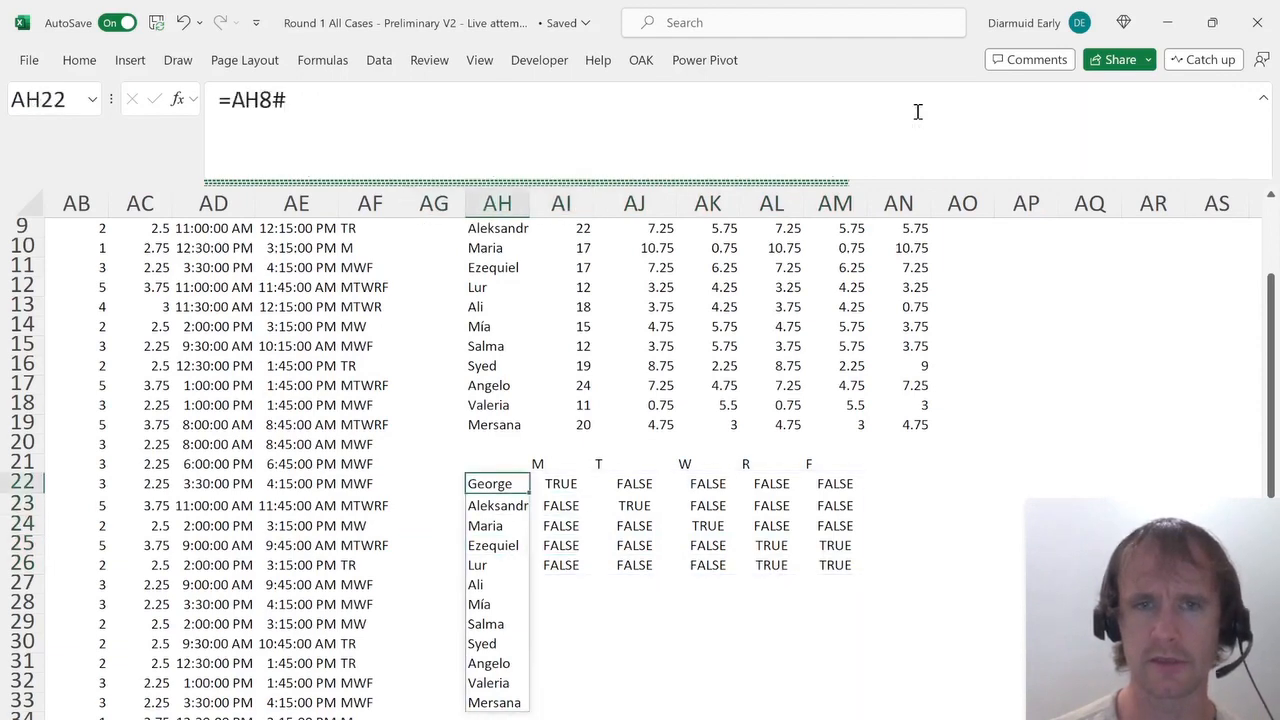
{"action": "key", "text": "Left"}
{"action": "key", "text": "Left"}
{"action": "key", "text": "Left"}
{"action": "key", "text": "Left"}
{"action": "key", "text": "ctrl+Up"}
{"action": "key", "text": "Left"}
{"action": "key", "text": "Left"}
{"action": "key", "text": "Down"}
{"action": "key", "text": "Down"}
{"action": "key", "text": "Left"}
{"action": "key", "text": "Left"}
{"action": "key", "text": "Left"}
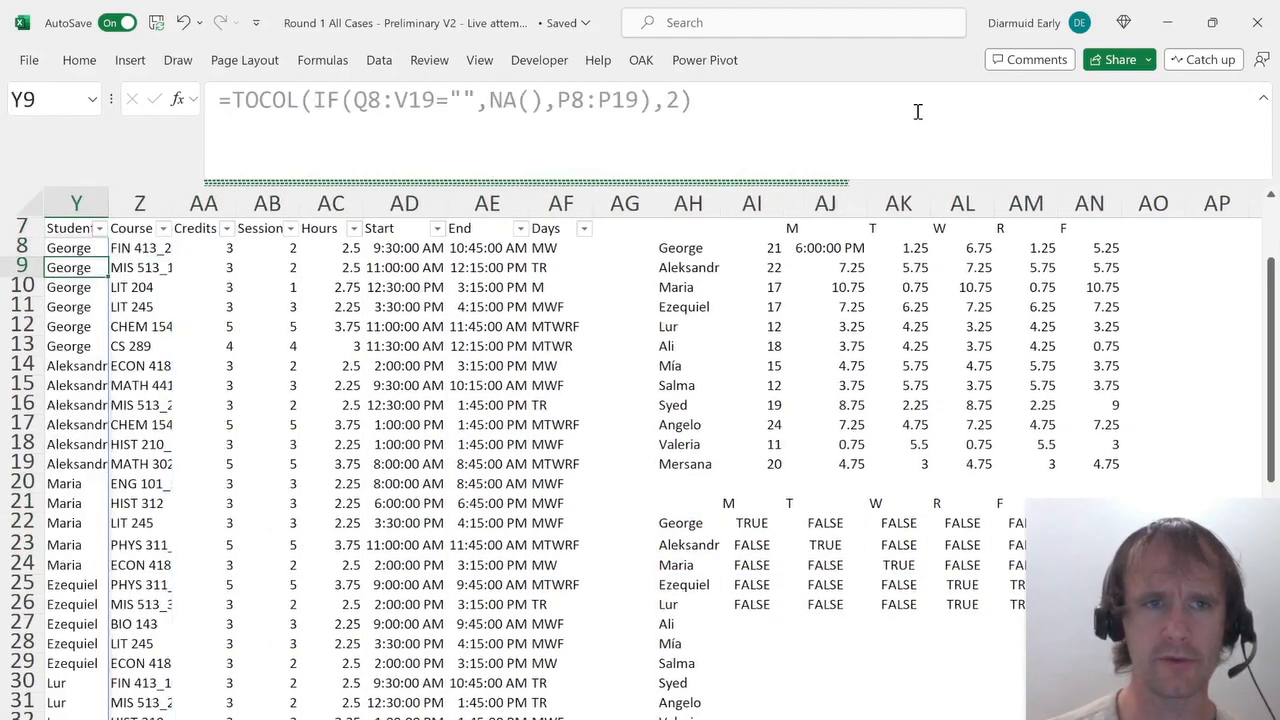
{"action": "key", "text": "Left"}
{"action": "key", "text": "Down"}
{"action": "key", "text": "Down"}
{"action": "key", "text": "Right"}
{"action": "key", "text": "Down"}
{"action": "key", "text": "Down"}
{"action": "key", "text": "ctrl+Right"}
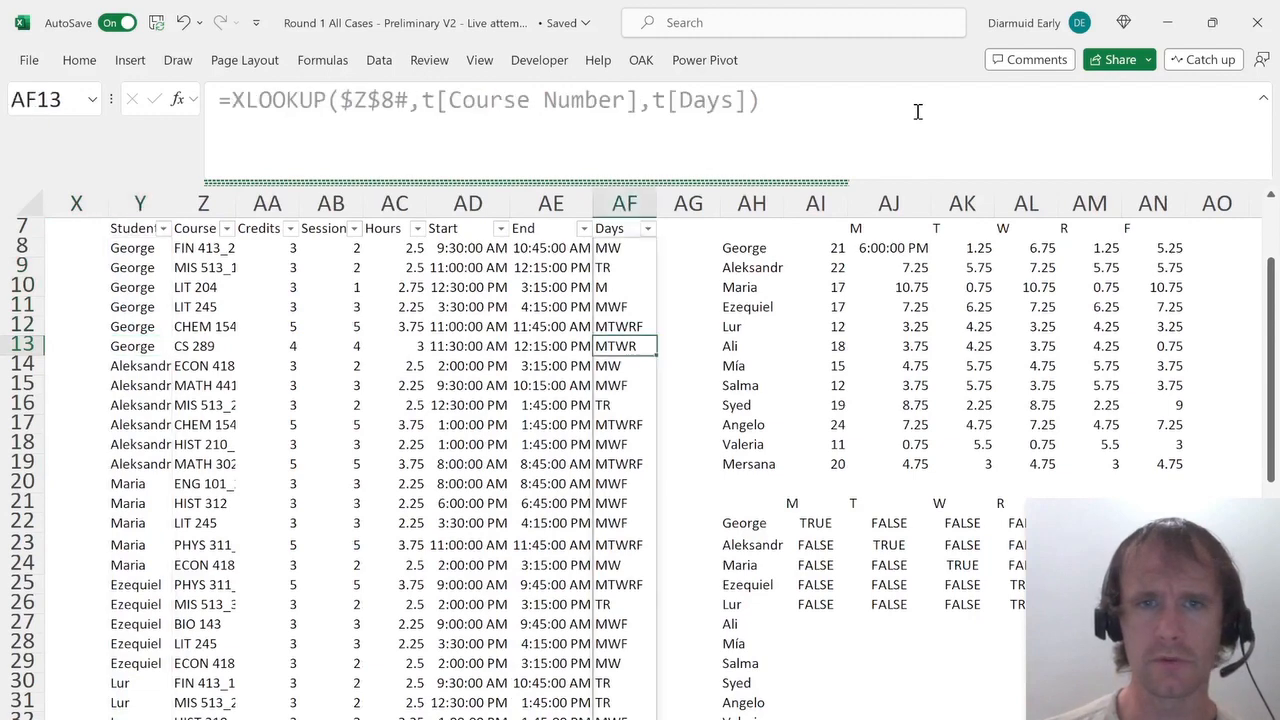
{"action": "key", "text": "Left"}
{"action": "key", "text": "Up"}
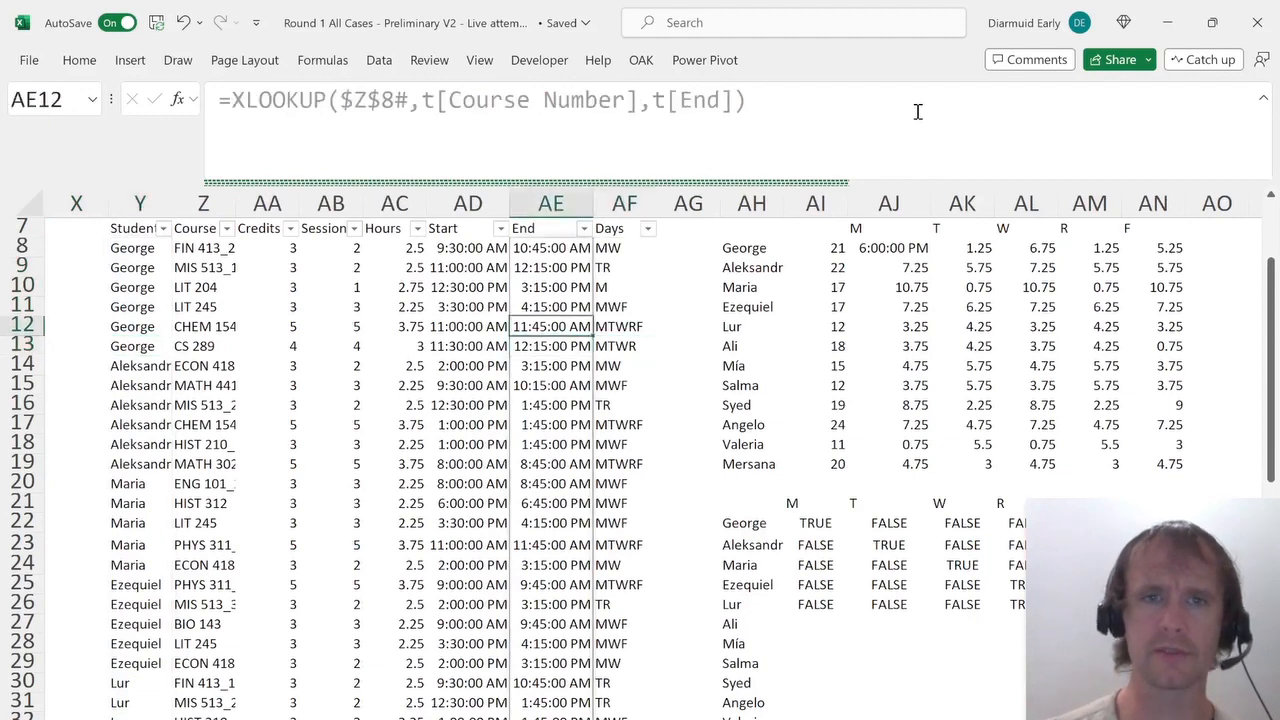
{"action": "key", "text": "Left"}
{"action": "key", "text": "Right"}
{"action": "key", "text": "Left"}
{"action": "key", "text": "Down"}
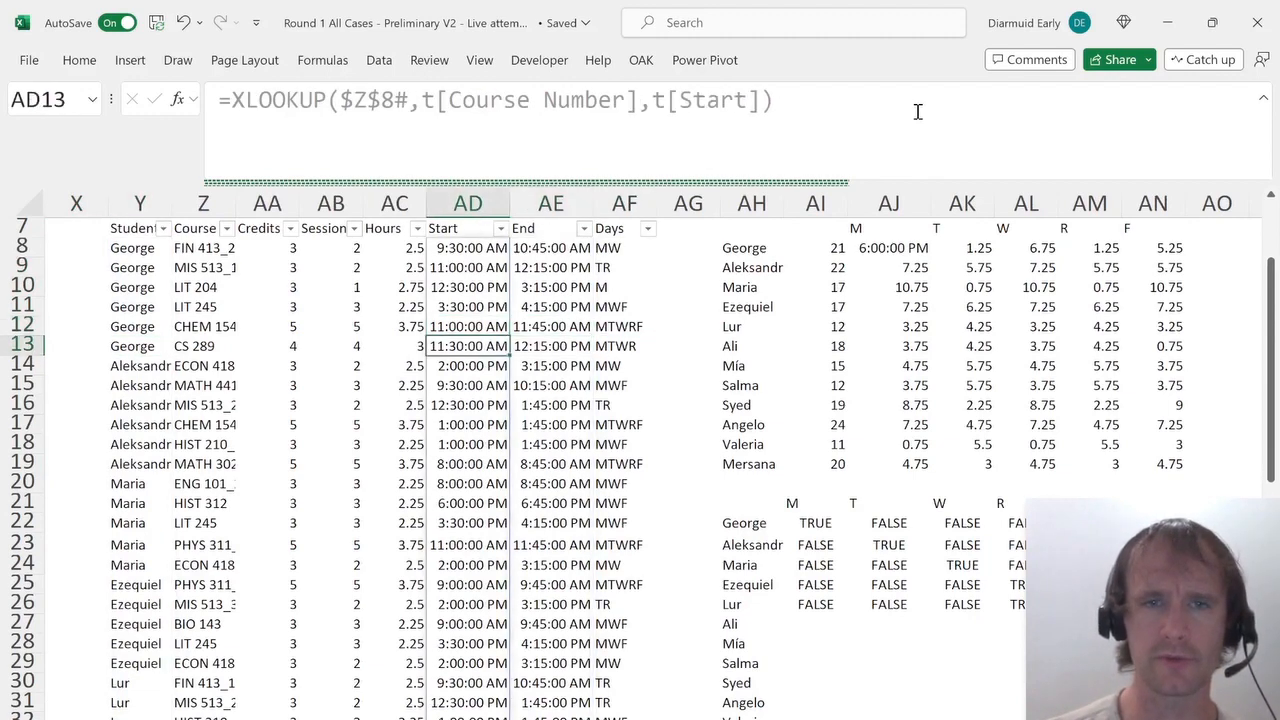
{"action": "key", "text": "Right"}
{"action": "key", "text": "Right"}
{"action": "key", "text": "Right"}
{"action": "key", "text": "Right"}
{"action": "key", "text": "Right"}
{"action": "key", "text": "Right"}
{"action": "key", "text": "Left"}
{"action": "key", "text": "Down"}
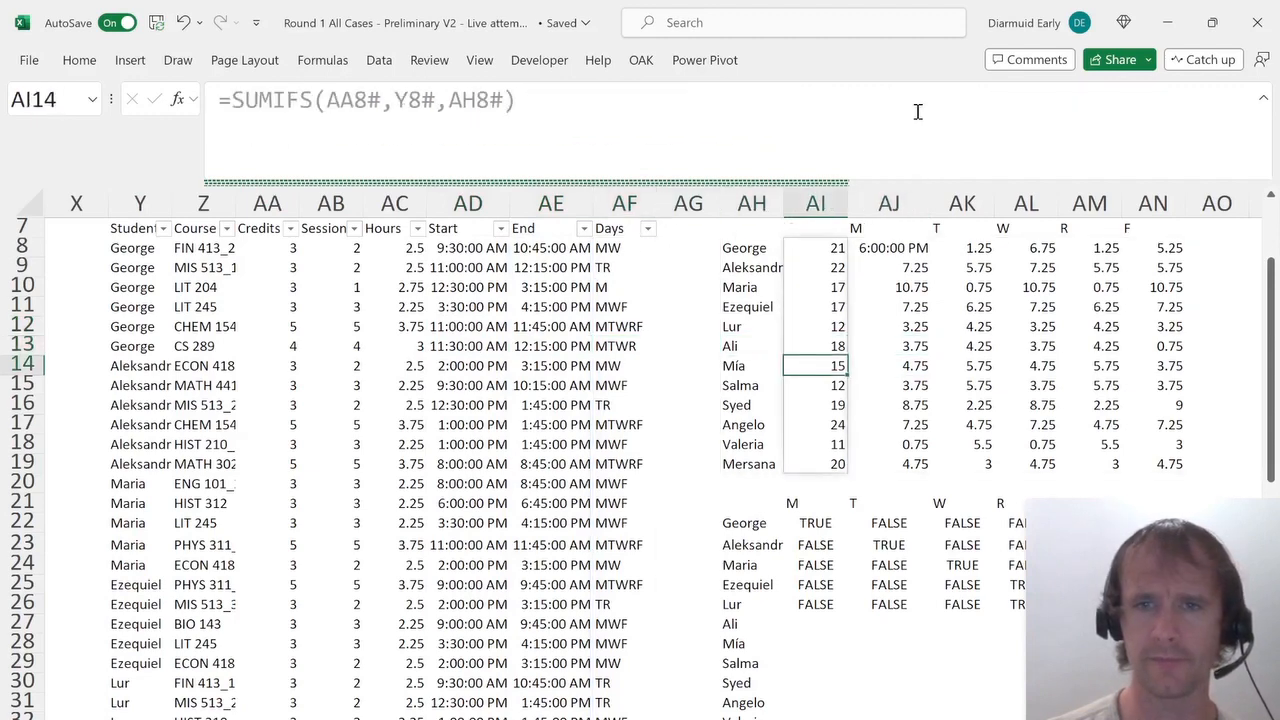
{"action": "key", "text": "ctrl+Down"}
{"action": "key", "text": "ctrl+Down"}
{"action": "key", "text": "ctrl+Down"}
{"action": "key", "text": "ctrl+Right"}
{"action": "key", "text": "Left"}
{"action": "key", "text": "Left"}
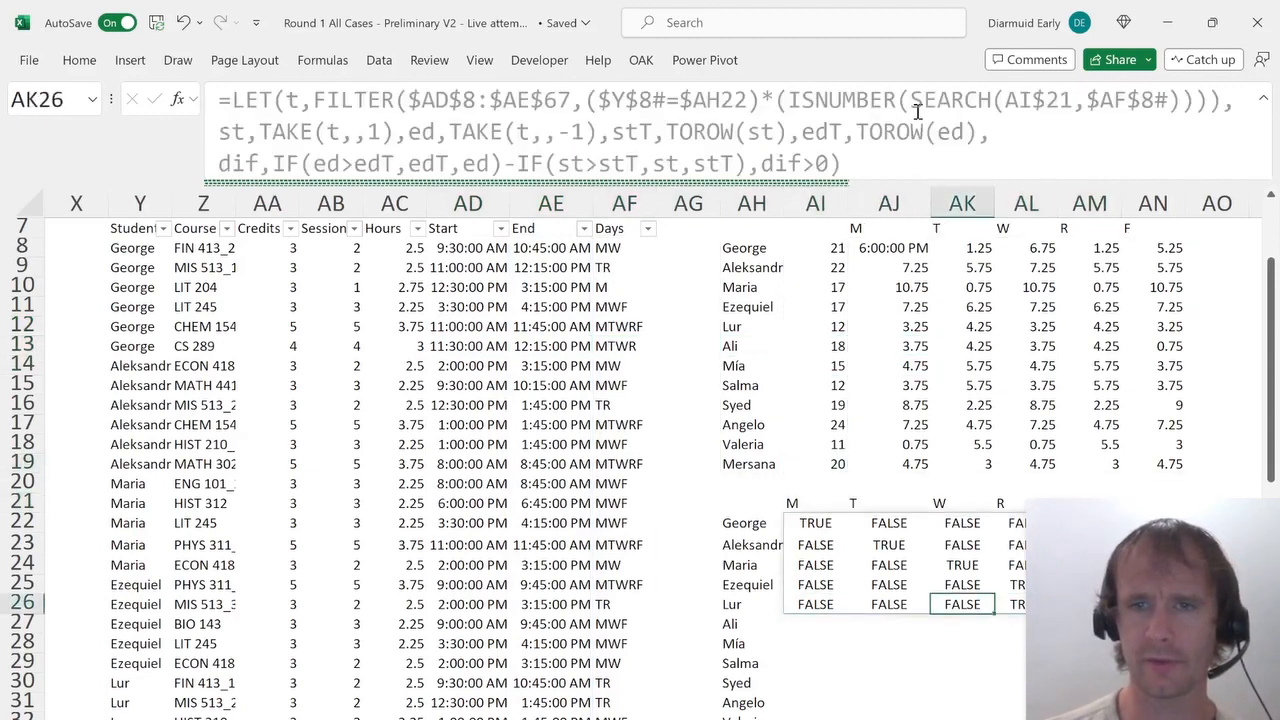
{"action": "key", "text": "Left"}
{"action": "key", "text": "Left"}
{"action": "key", "text": "ctrl+Up"}
{"action": "key", "text": "Down"}
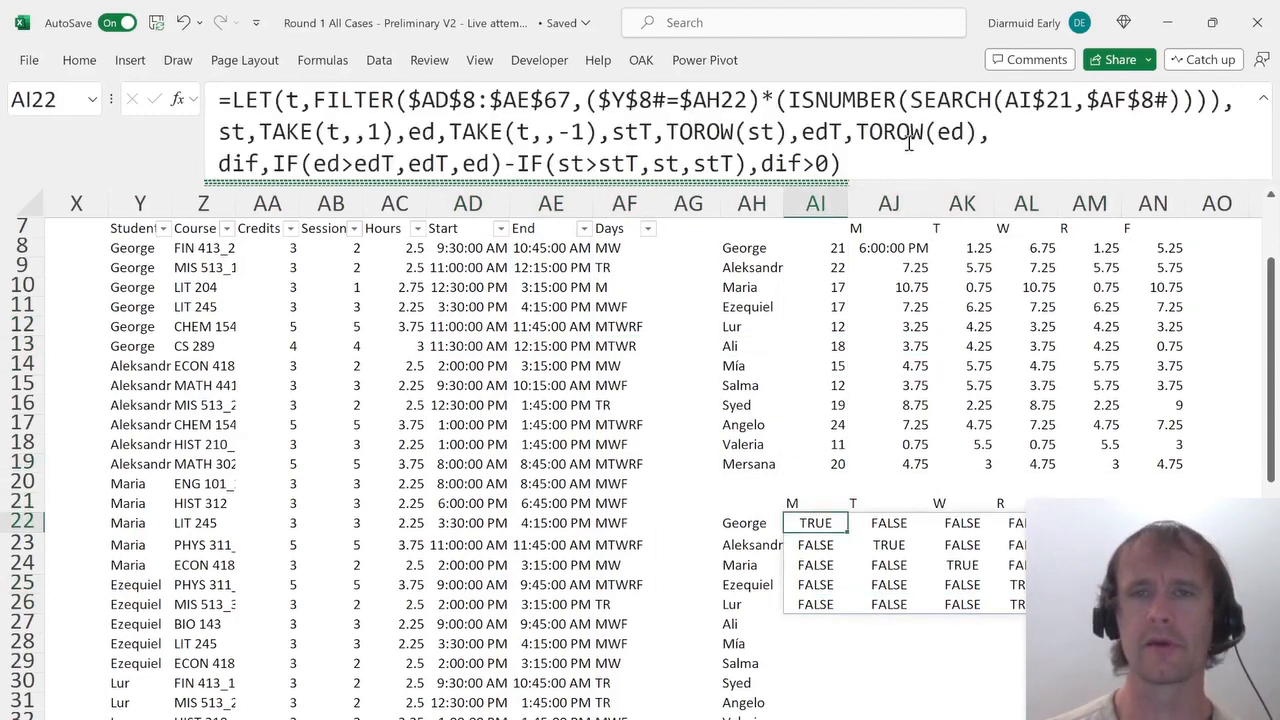
Set the LET's final calculation to dif-MUNIT(ROWS(st)) to discount each course's overlap with itself, and commit.
{"action": "left_click", "coordinate": [833, 162]}
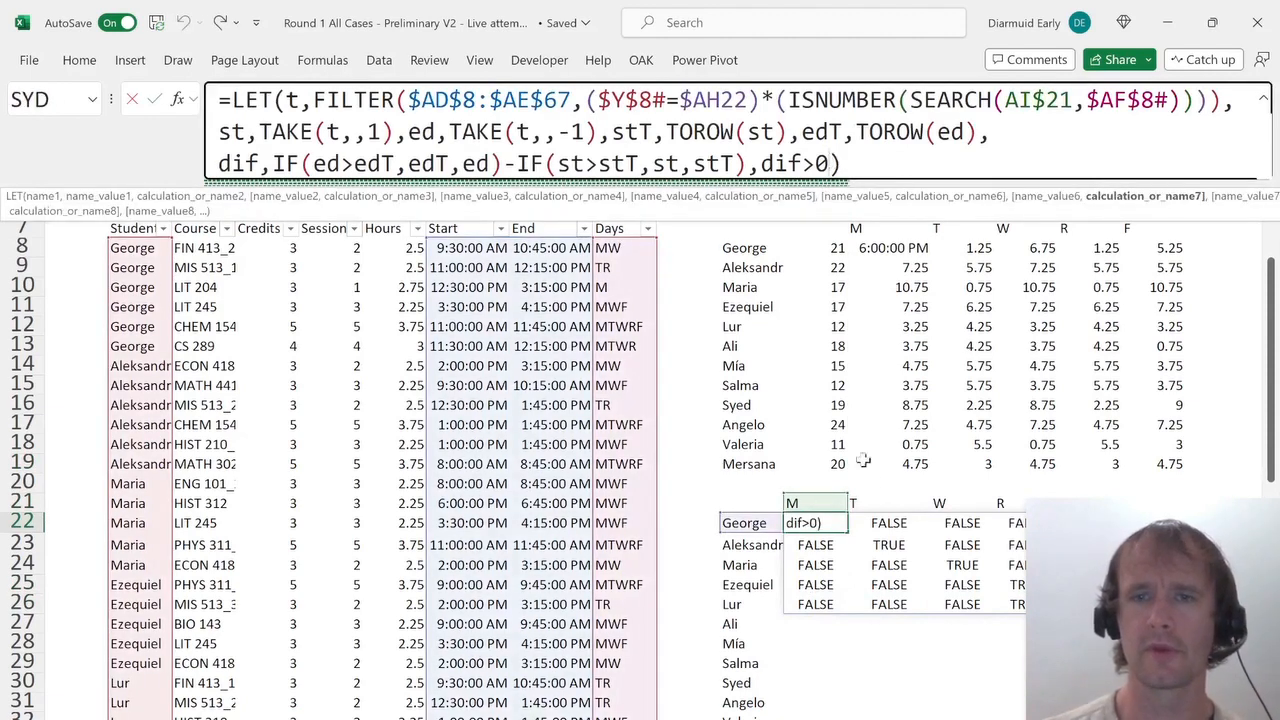
{"action": "scroll", "coordinate": [860, 462], "scroll_direction": "right", "scroll_amount": 4}
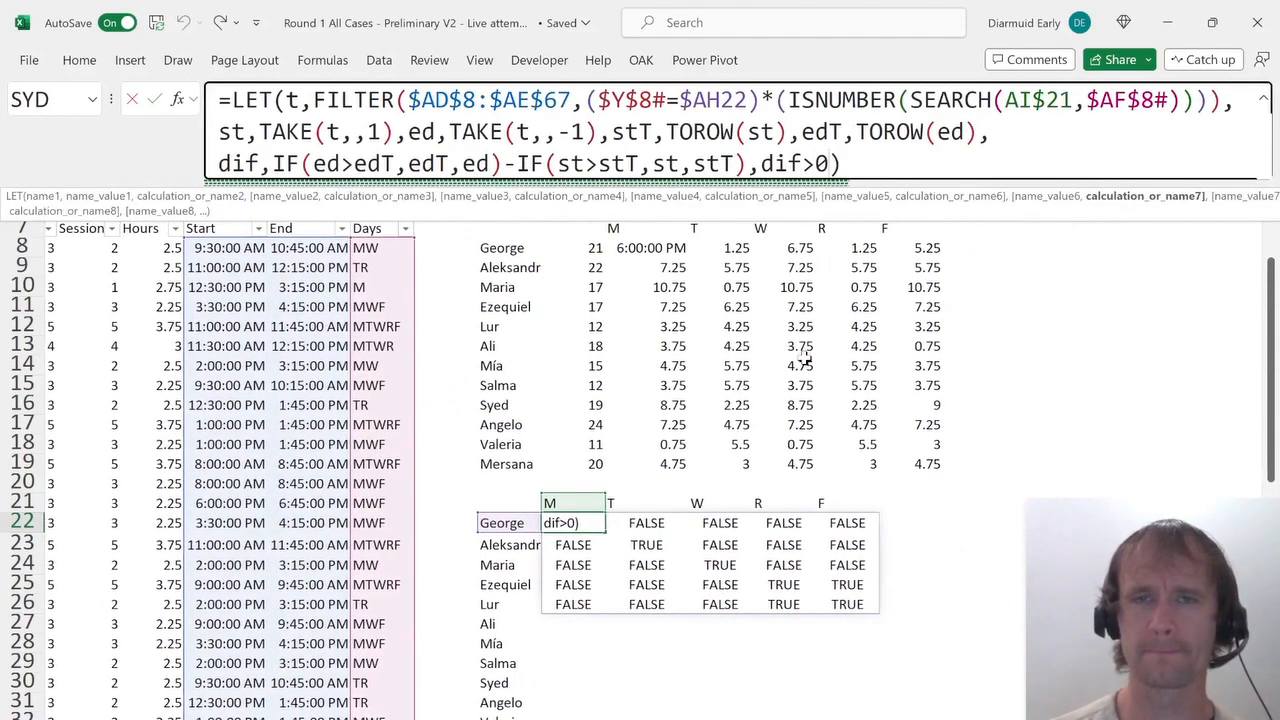
{"action": "key", "text": "BackSpace"}
{"action": "key", "text": "BackSpace"}
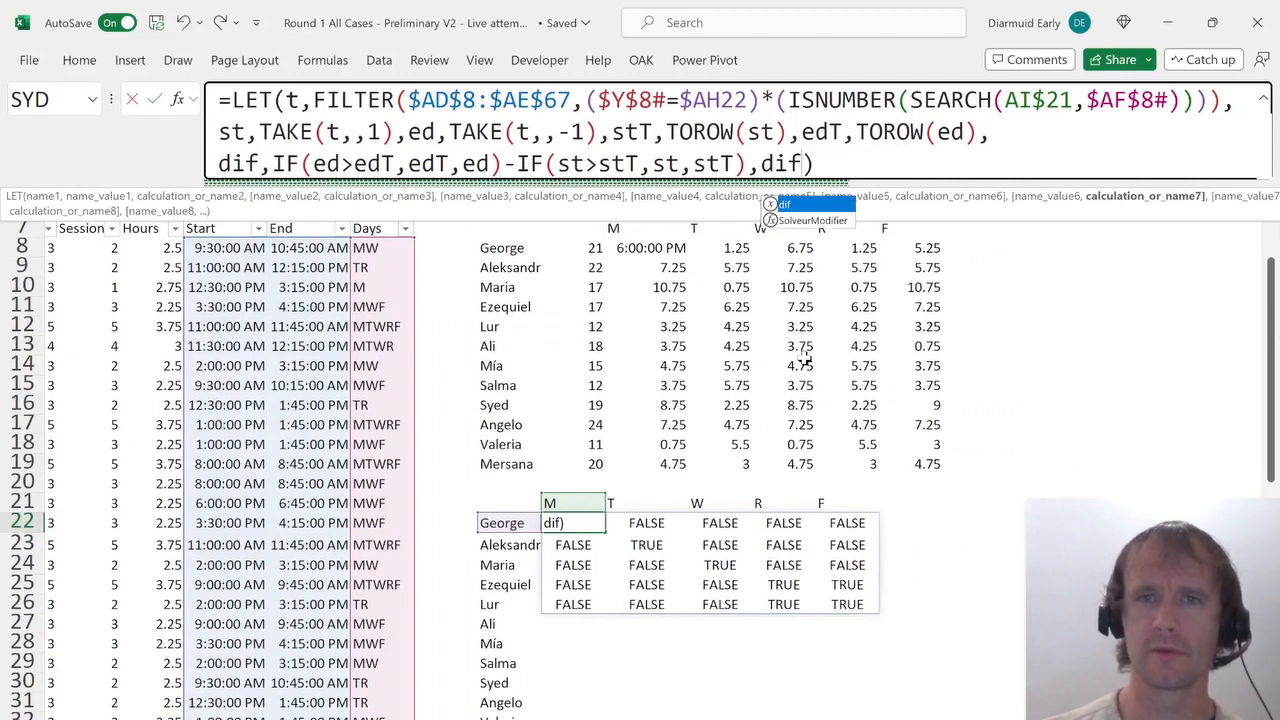
{"action": "type", "text": "-mun"}
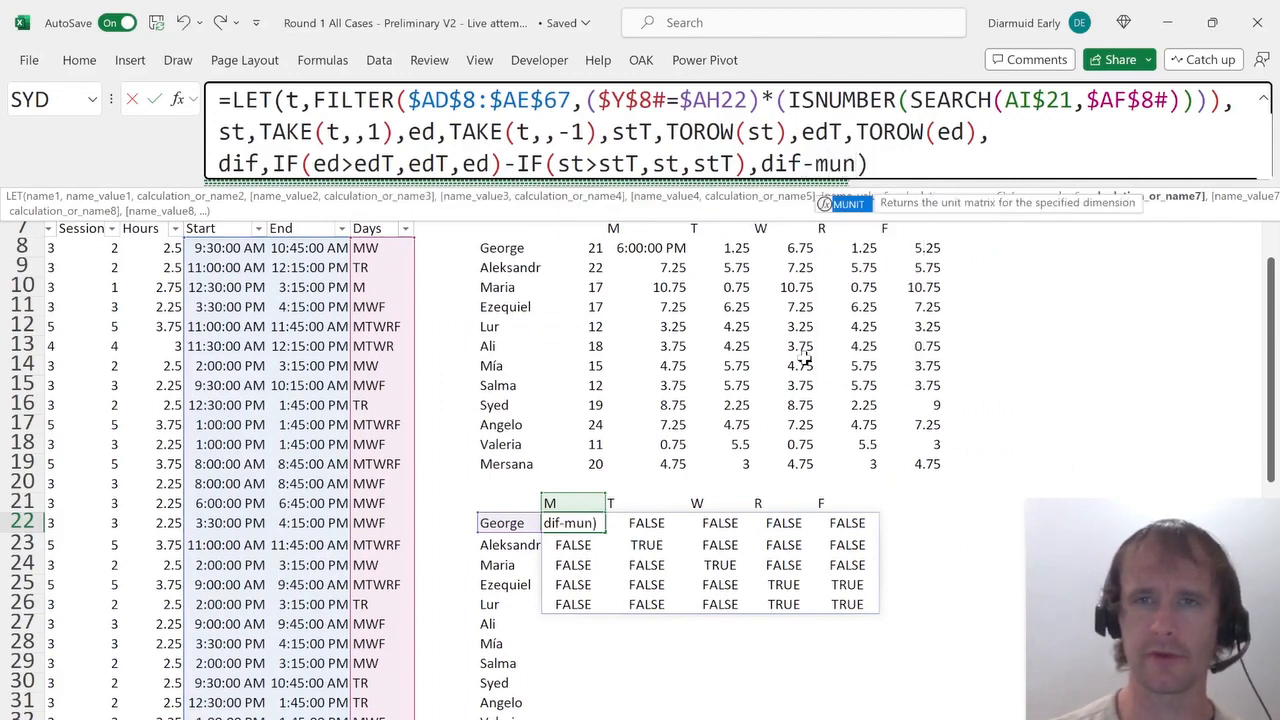
{"action": "key", "text": "Tab"}
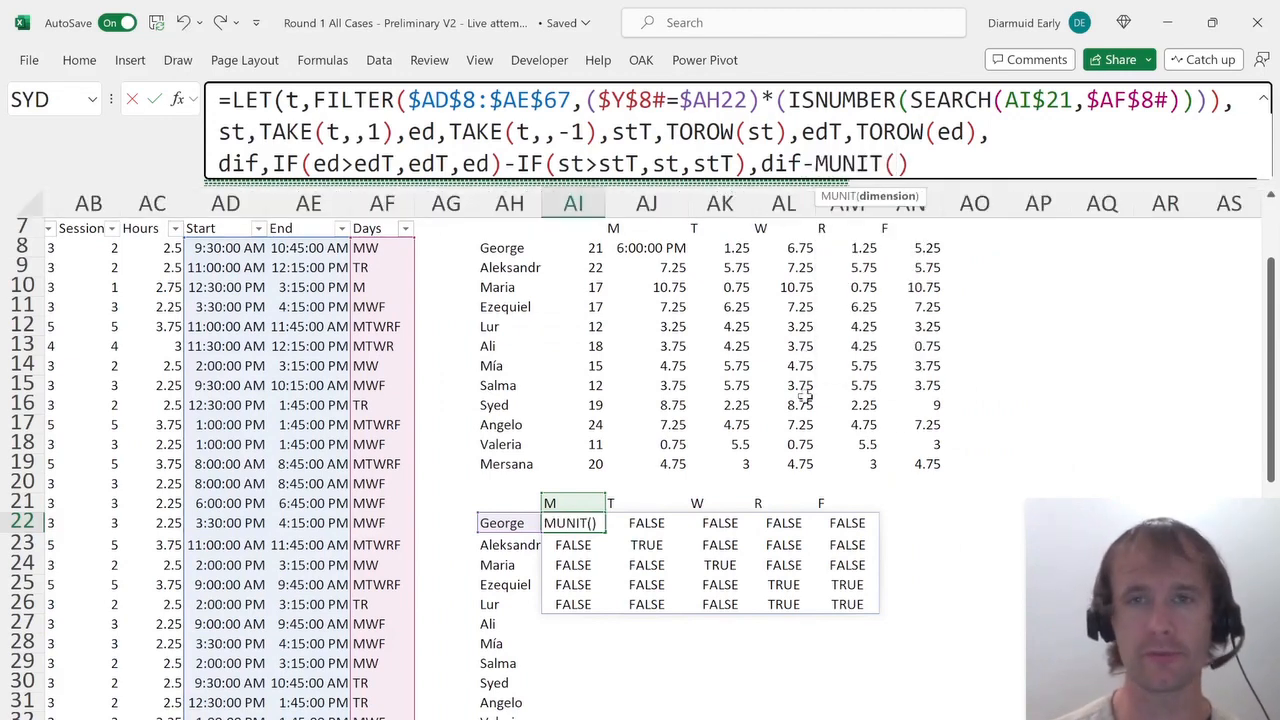
{"action": "type", "text": "rows"}
{"action": "key", "text": "Tab"}
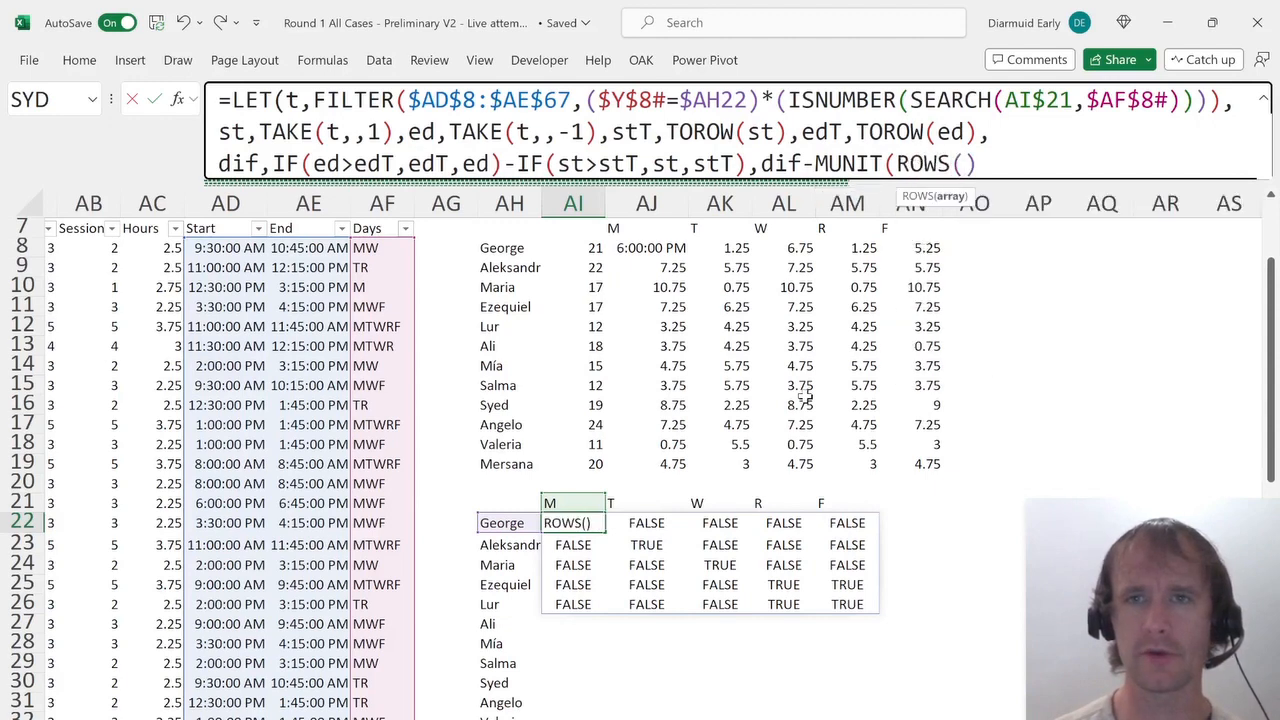
{"action": "type", "text": "st))"}
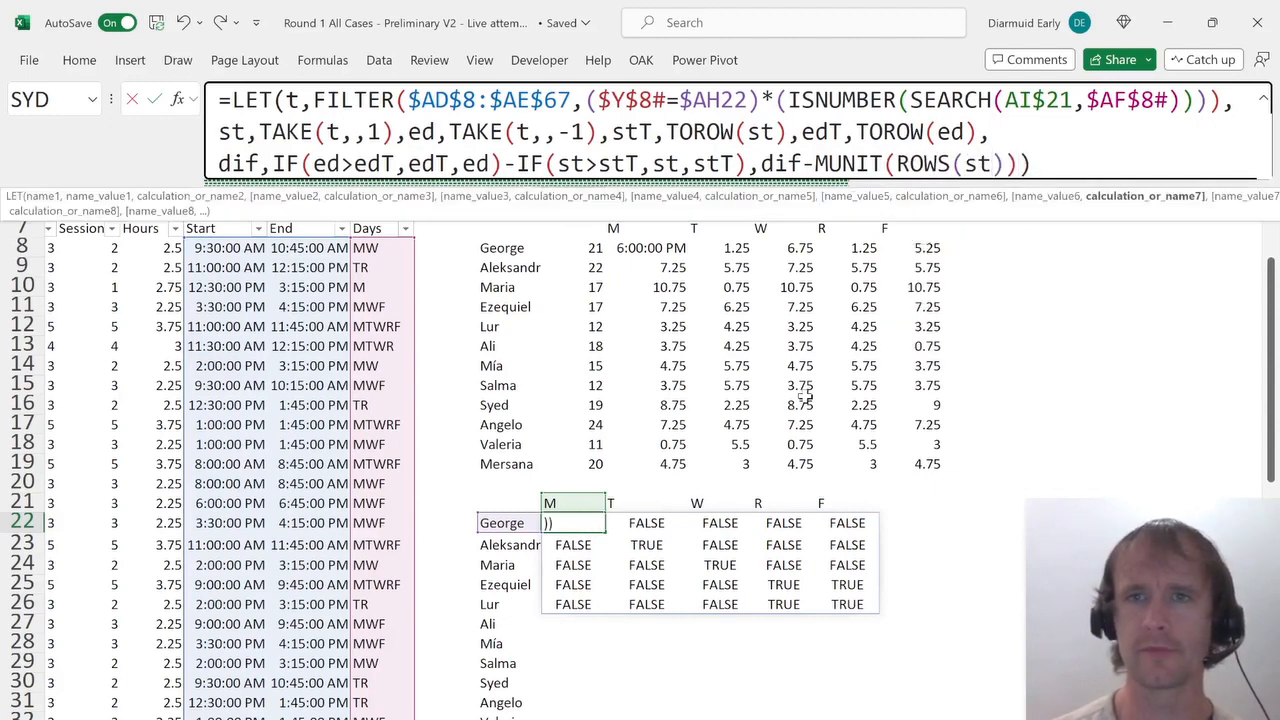
{"action": "key", "text": "Return"}
{"action": "key", "text": "Up"}
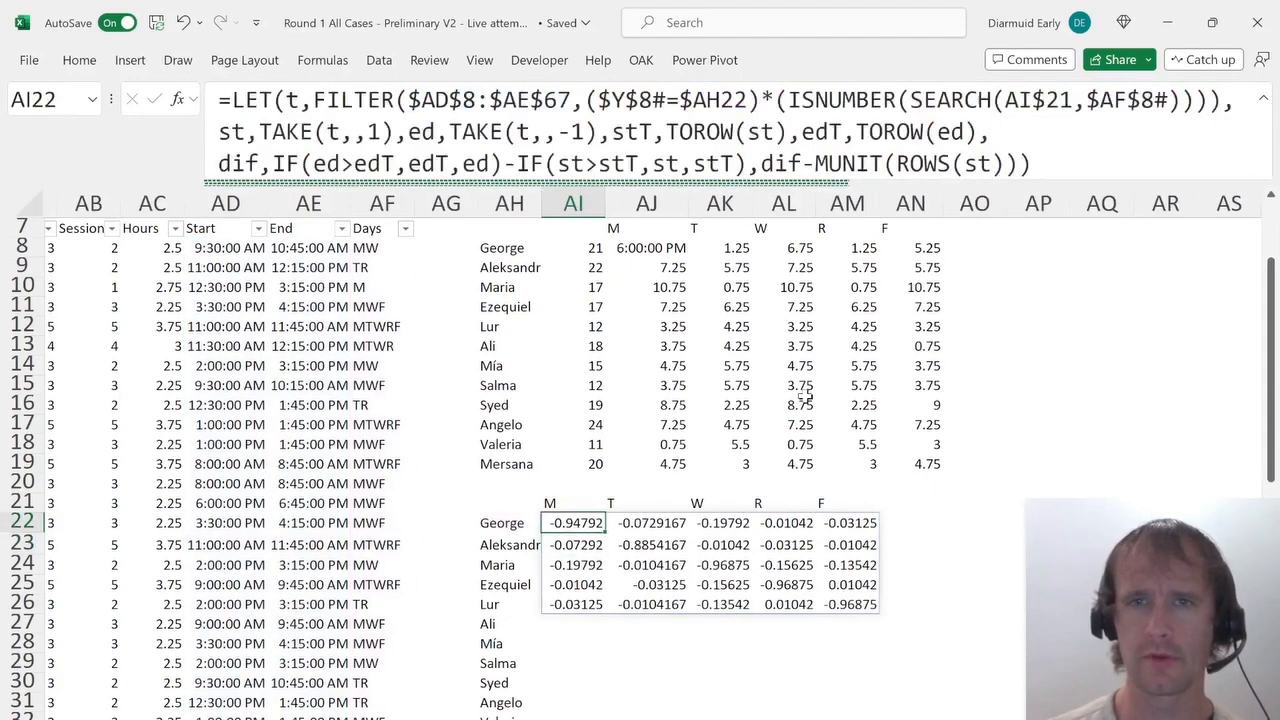
Turn the final calculation into (dif>0)-MUNIT(ROWS(st)) and commit the formula.
{"action": "left_click", "coordinate": [770, 153]}
{"action": "type", "text": "("}
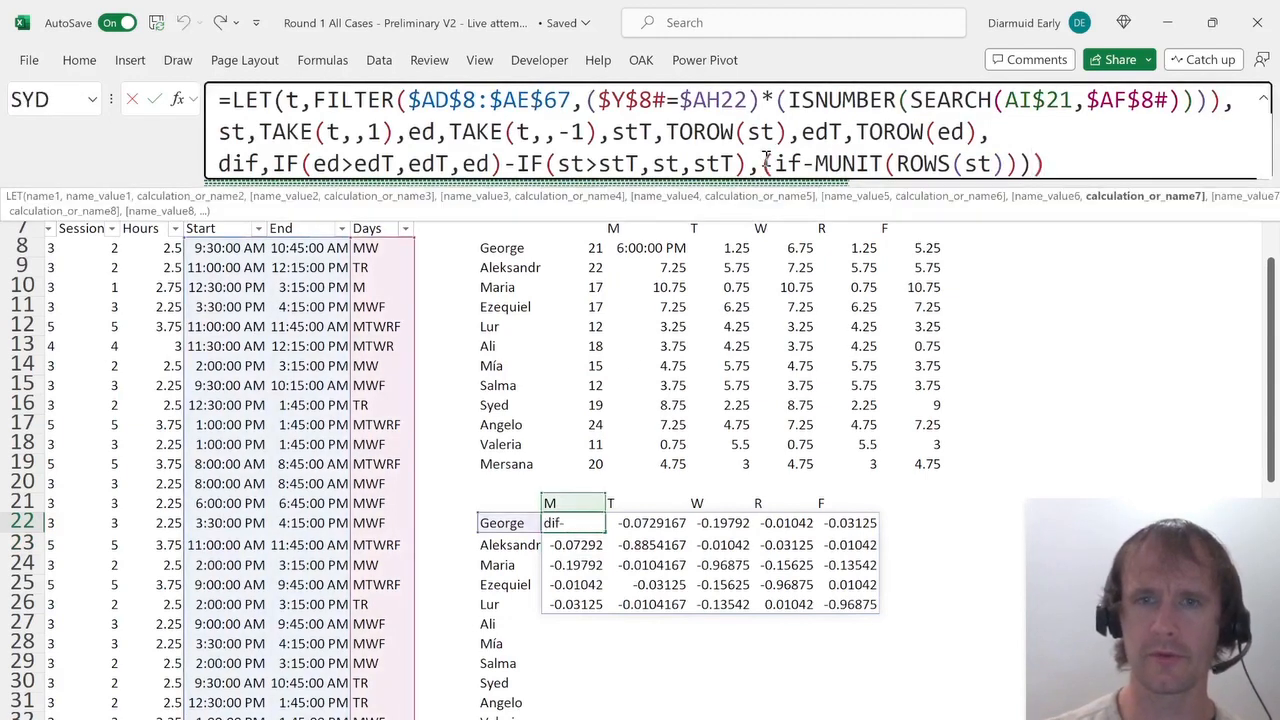
{"action": "key", "text": "Right"}
{"action": "key", "text": "Right"}
{"action": "key", "text": "Right"}
{"action": "type", "text": ">0)"}
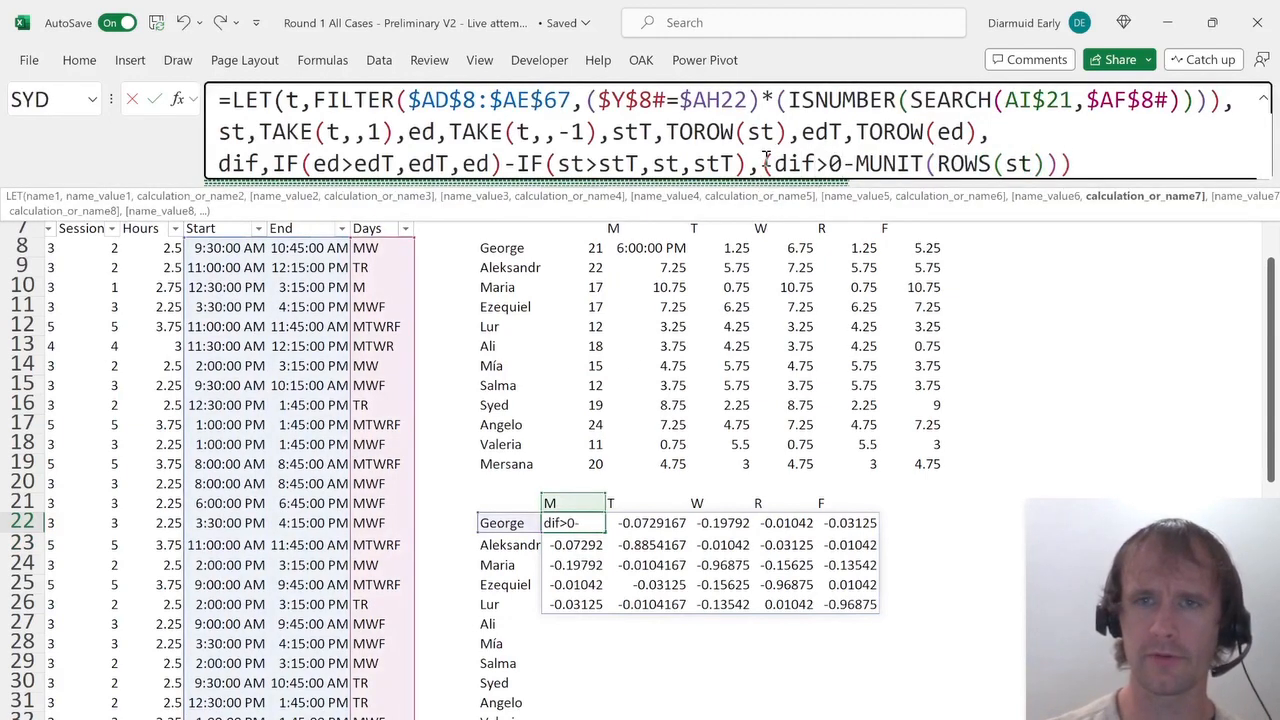
{"action": "key", "text": "Return"}
{"action": "key", "text": "Up"}
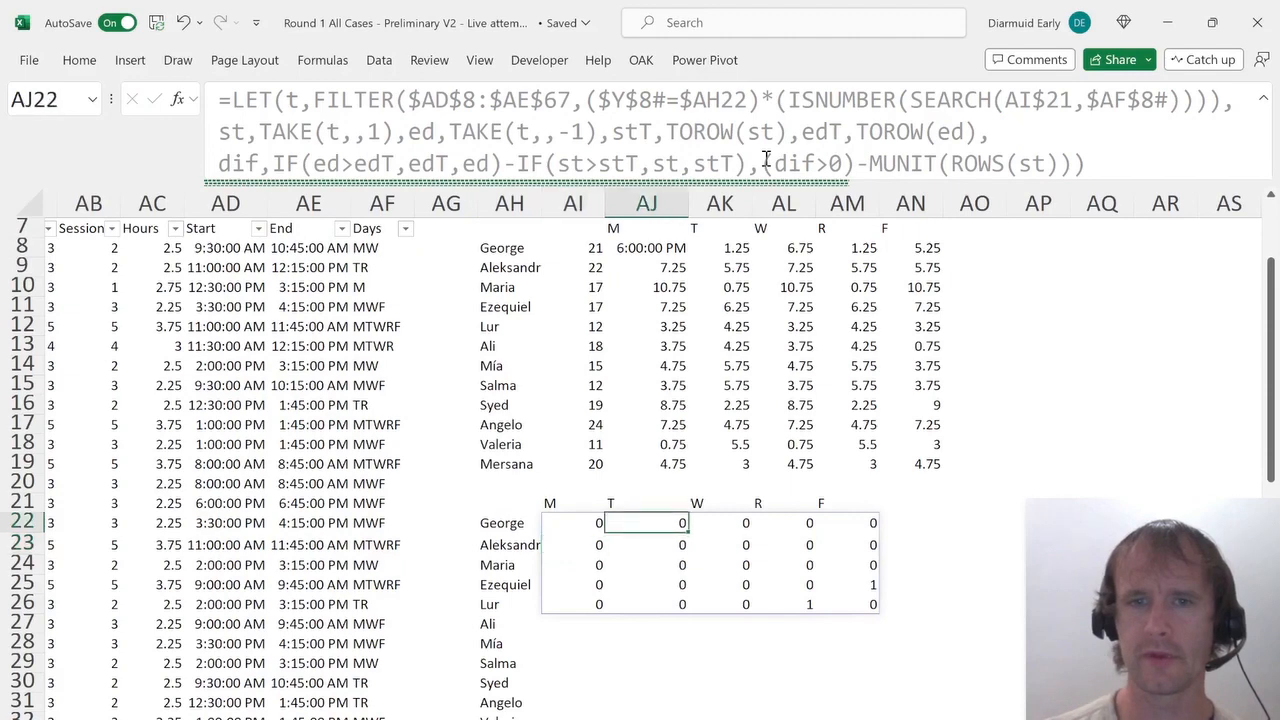
Check the cells of the resulting 0/1 overlap grid, including the diagonal and the flagged cells.
{"action": "key", "text": "Down"}
{"action": "key", "text": "Right"}
{"action": "key", "text": "Down"}
{"action": "key", "text": "Right"}
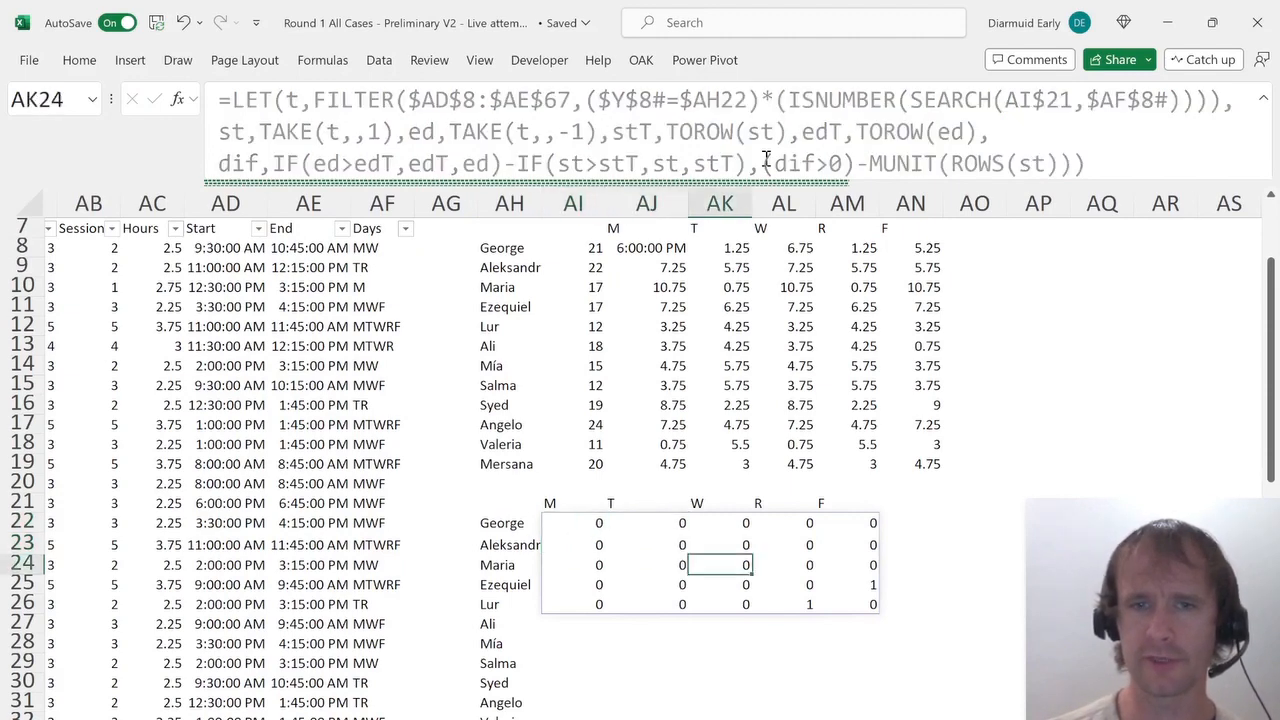
{"action": "key", "text": "Down"}
{"action": "key", "text": "Right"}
{"action": "key", "text": "Down"}
{"action": "key", "text": "Right"}
{"action": "left_click", "coordinate": [588, 520]}
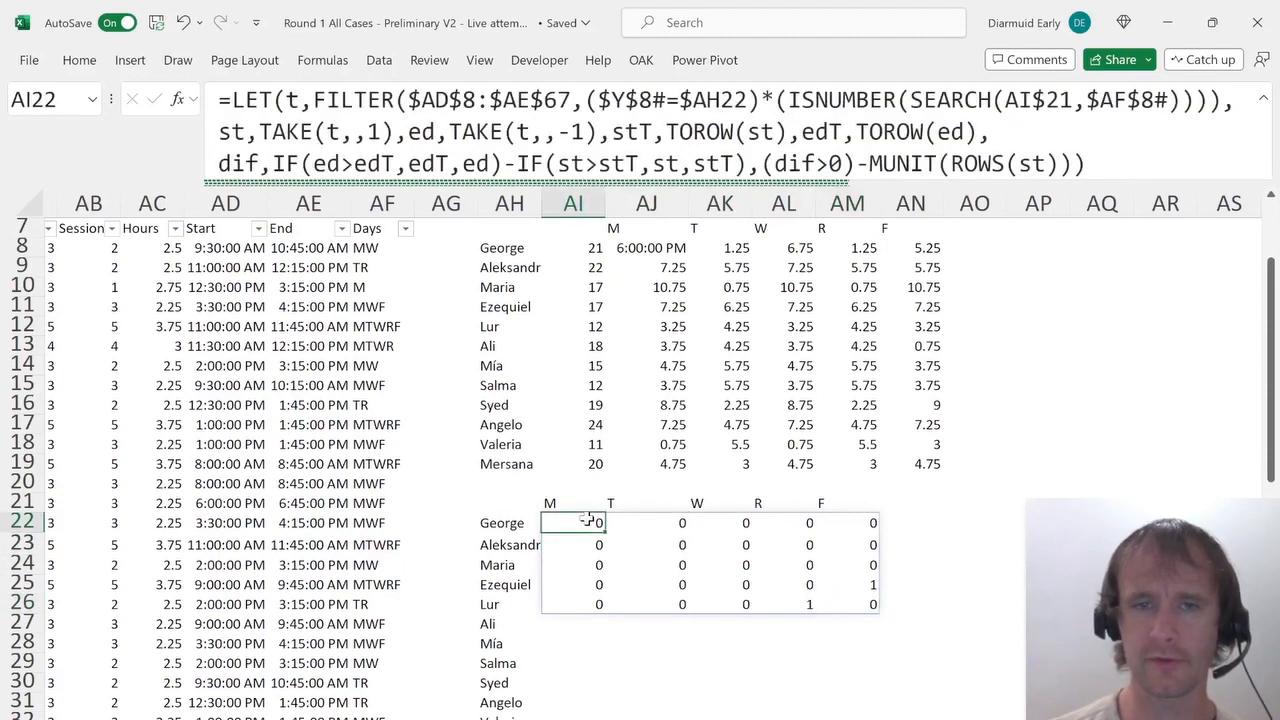
{"action": "left_click", "coordinate": [660, 547], "text": "ctrl"}
{"action": "left_click", "coordinate": [725, 562], "text": "ctrl"}
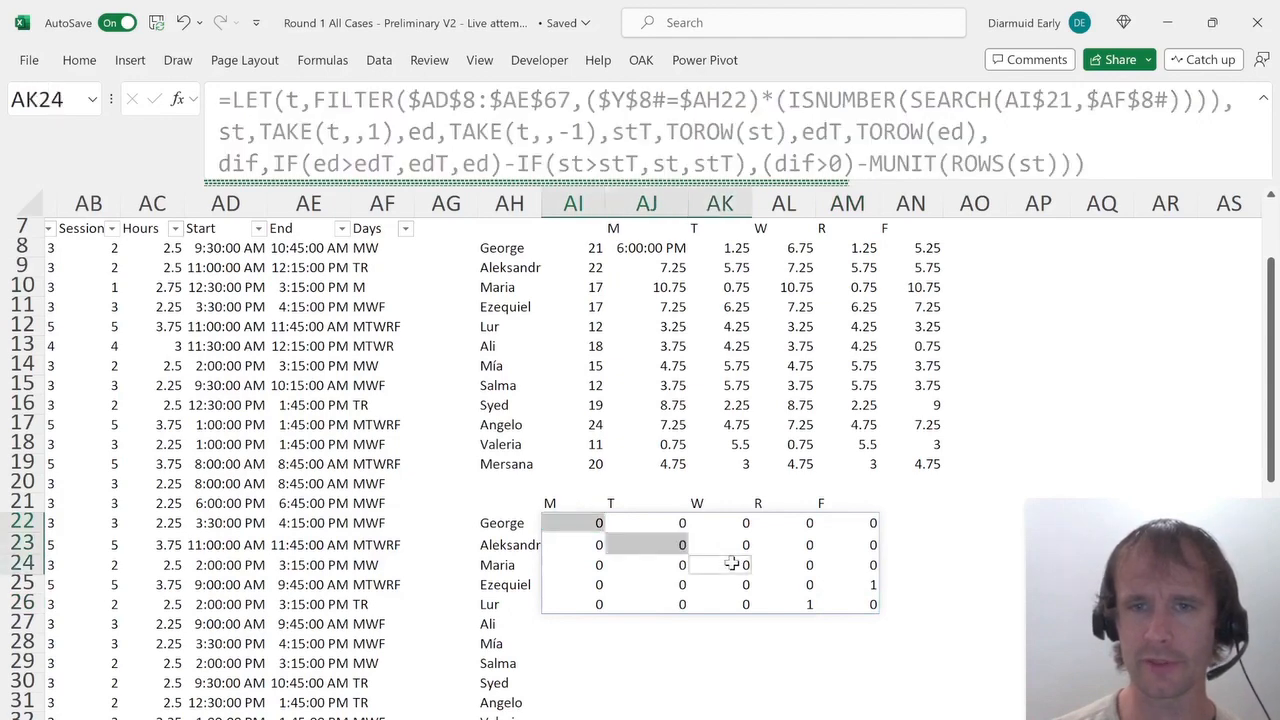
{"action": "left_click", "coordinate": [803, 586], "text": "ctrl"}
{"action": "left_click", "coordinate": [859, 604], "text": "ctrl"}
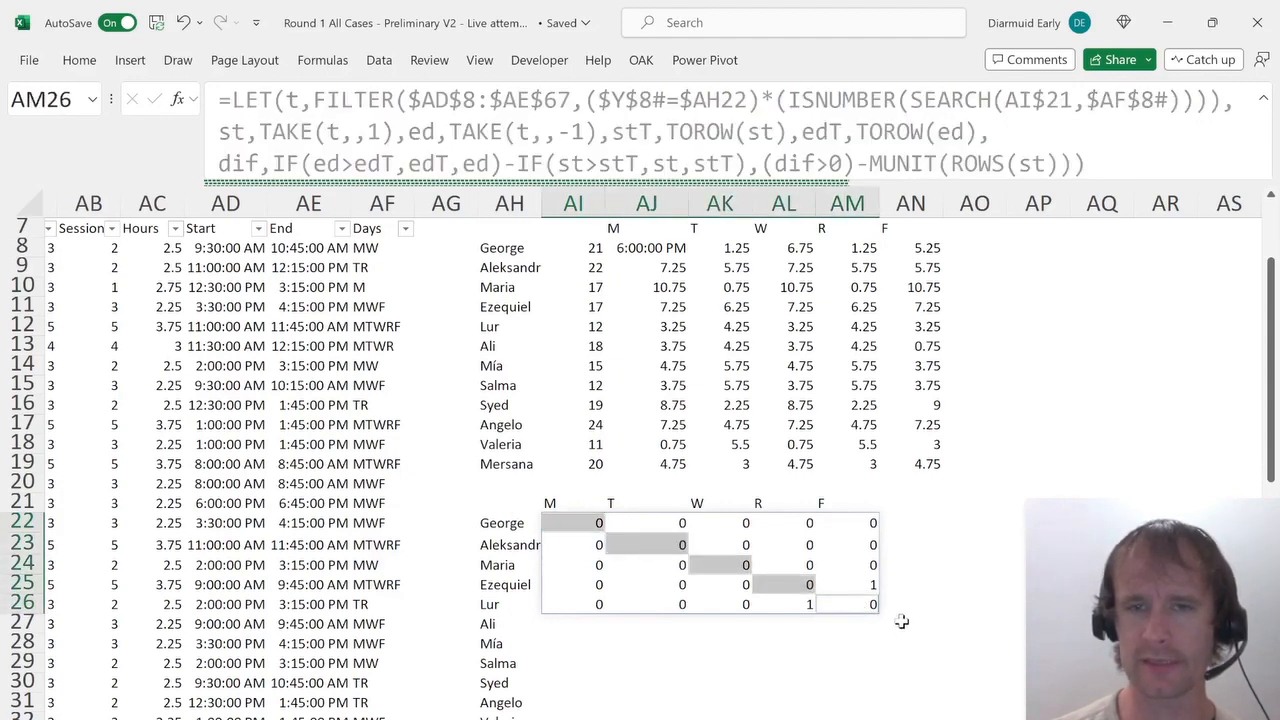
{"action": "left_click", "coordinate": [866, 584]}
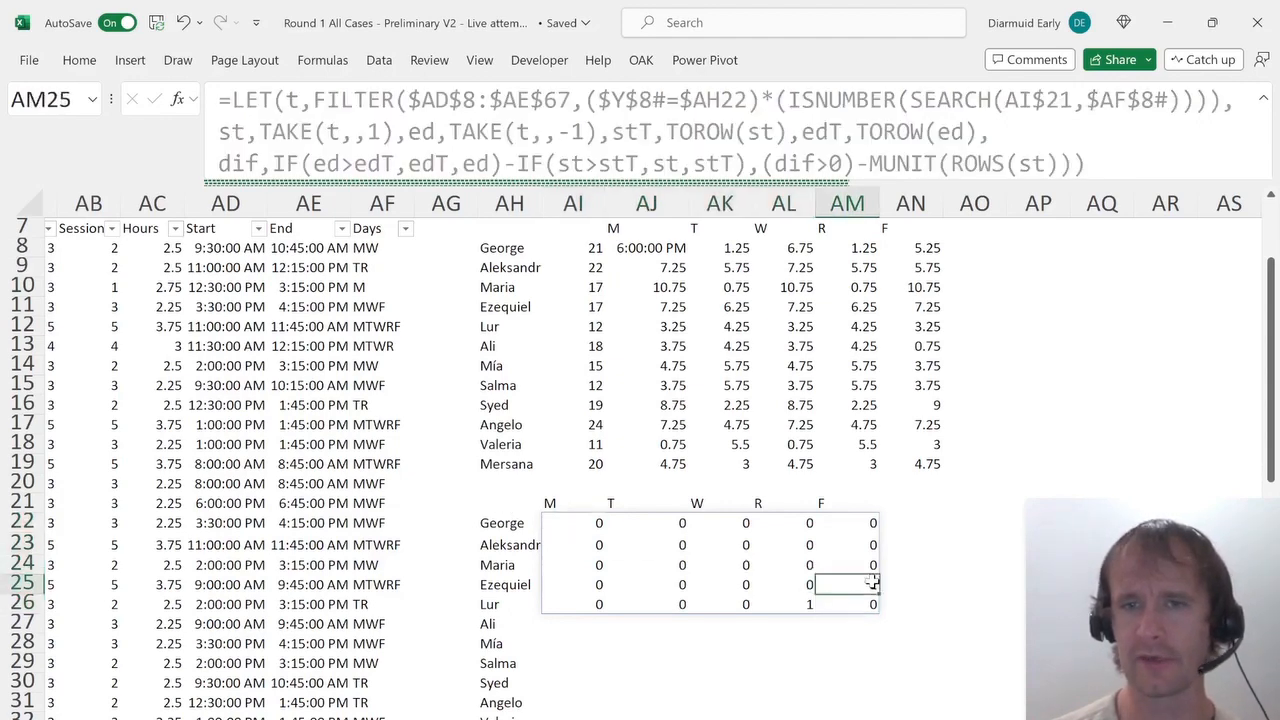
{"action": "left_click", "coordinate": [808, 605]}
{"action": "left_click", "coordinate": [848, 586]}
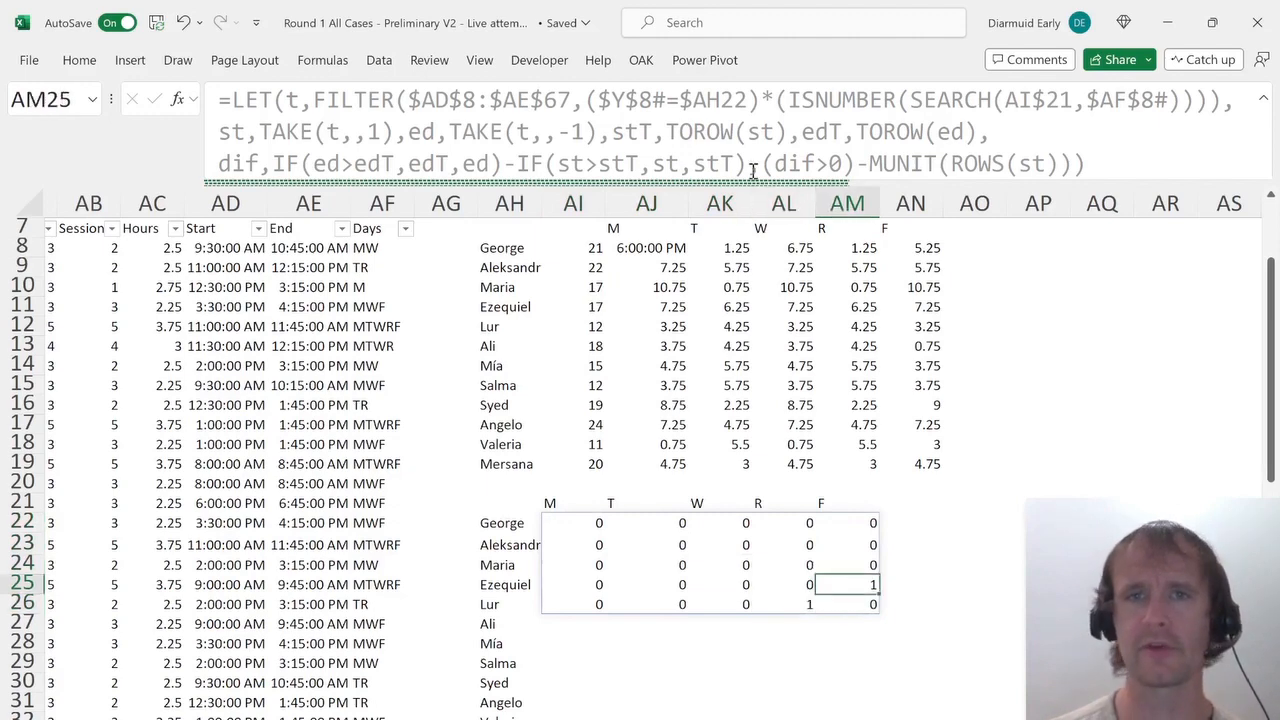
Wrap the LET's final calculation in SUM and fill the formula across George's five day cells.
{"action": "key", "text": "BackSpace"}
{"action": "key", "text": "Escape"}
{"action": "key", "text": "Left"}
{"action": "key", "text": "Up"}
{"action": "key", "text": "Left"}
{"action": "key", "text": "Up"}
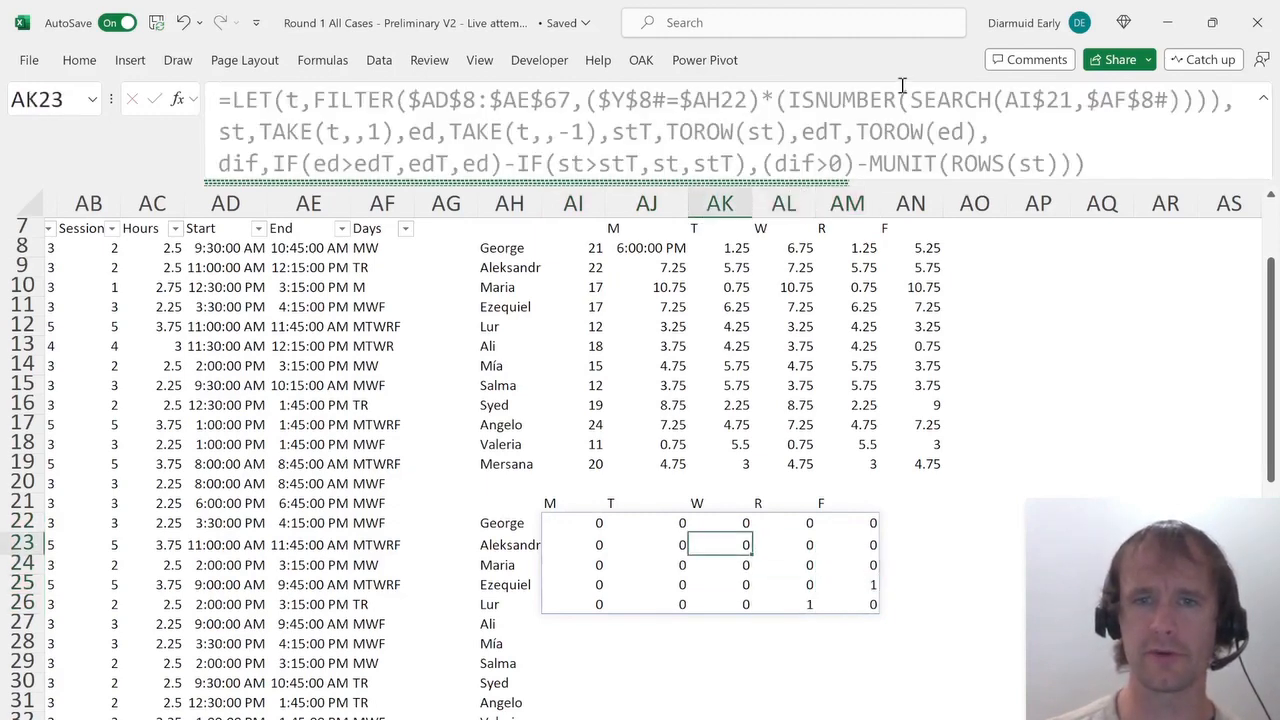
{"action": "key", "text": "Left"}
{"action": "key", "text": "Up"}
{"action": "key", "text": "Left"}
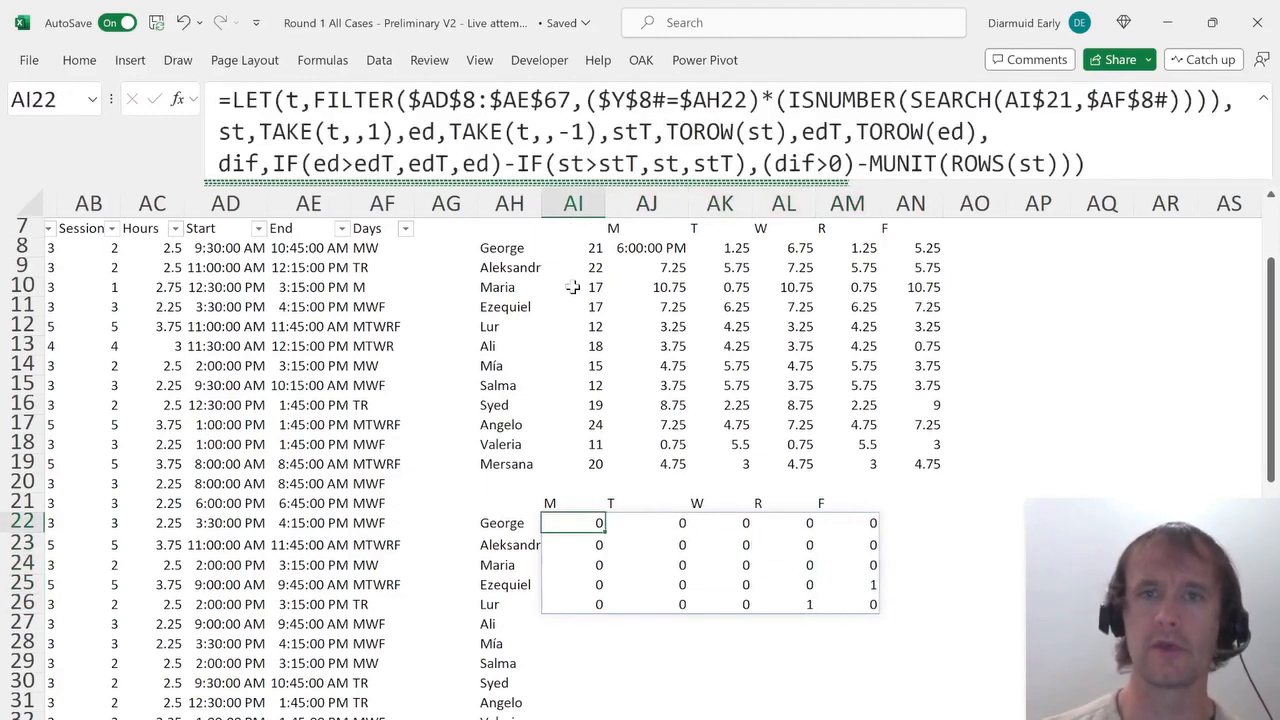
{"action": "left_click", "coordinate": [764, 163]}
{"action": "type", "text": "sum("}
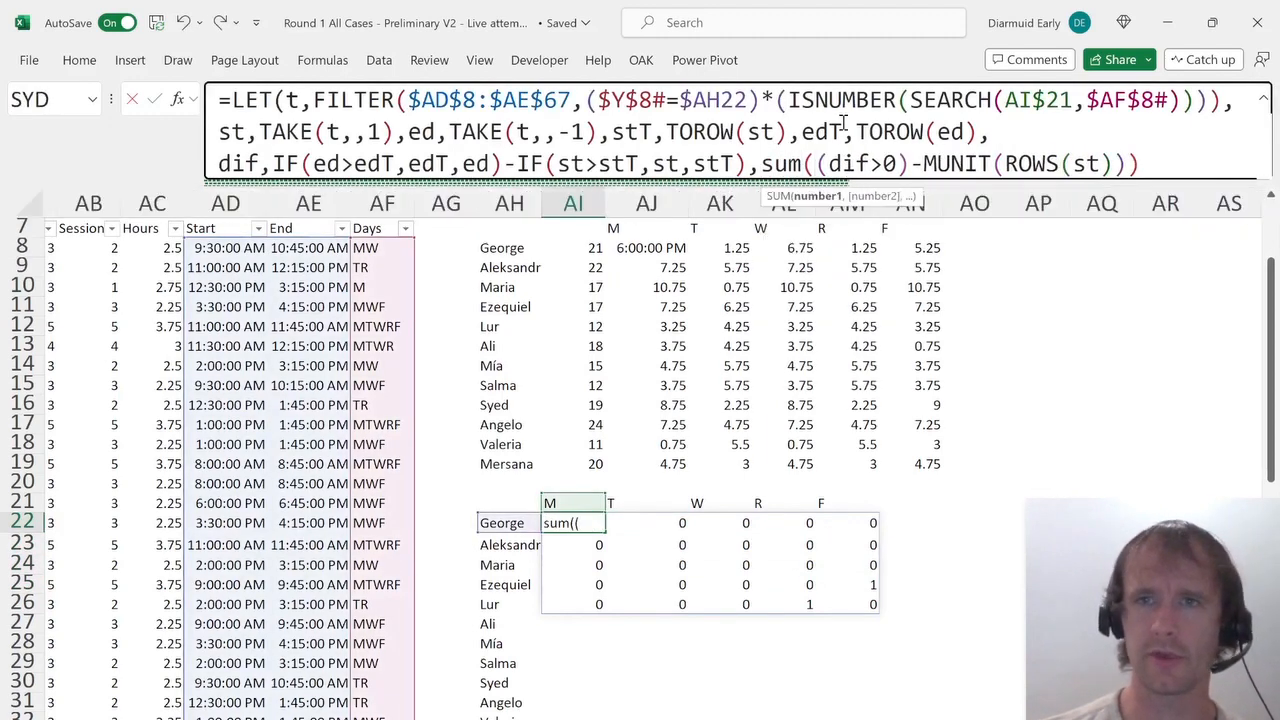
{"action": "left_click", "coordinate": [1165, 168]}
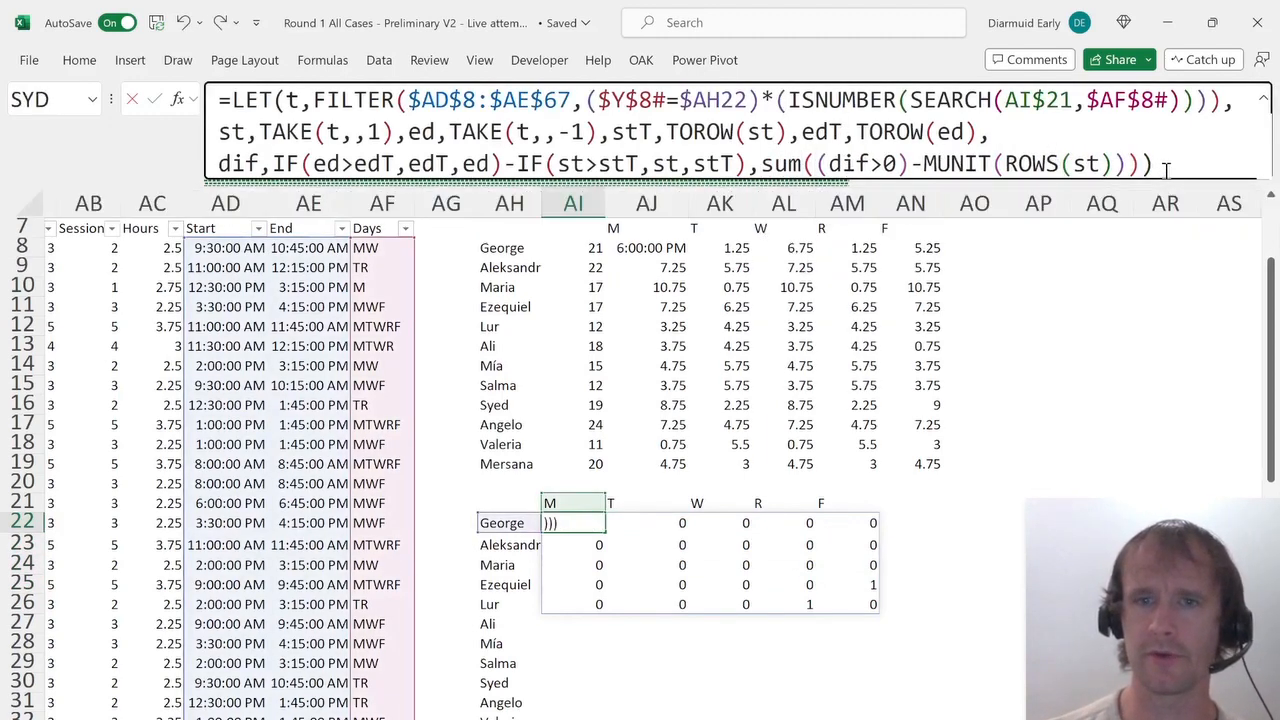
{"action": "key", "text": "Return"}
{"action": "key", "text": "Up"}
{"action": "key", "text": "shift+Right"}
{"action": "key", "text": "shift+Right"}
{"action": "key", "text": "shift+Right"}
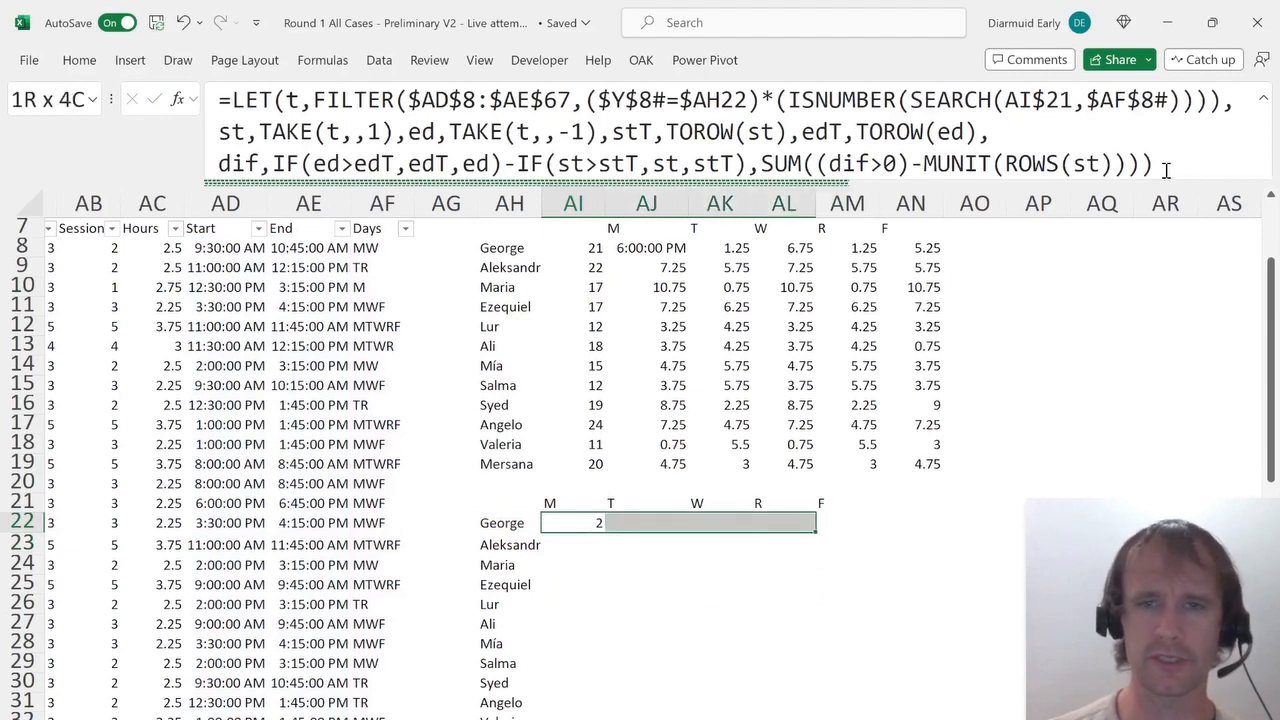
{"action": "key", "text": "shift+Right"}
{"action": "key", "text": "ctrl+Return"}
Filter the source course table to George's courses that meet on Tuesday.
{"action": "key", "text": "Left"}
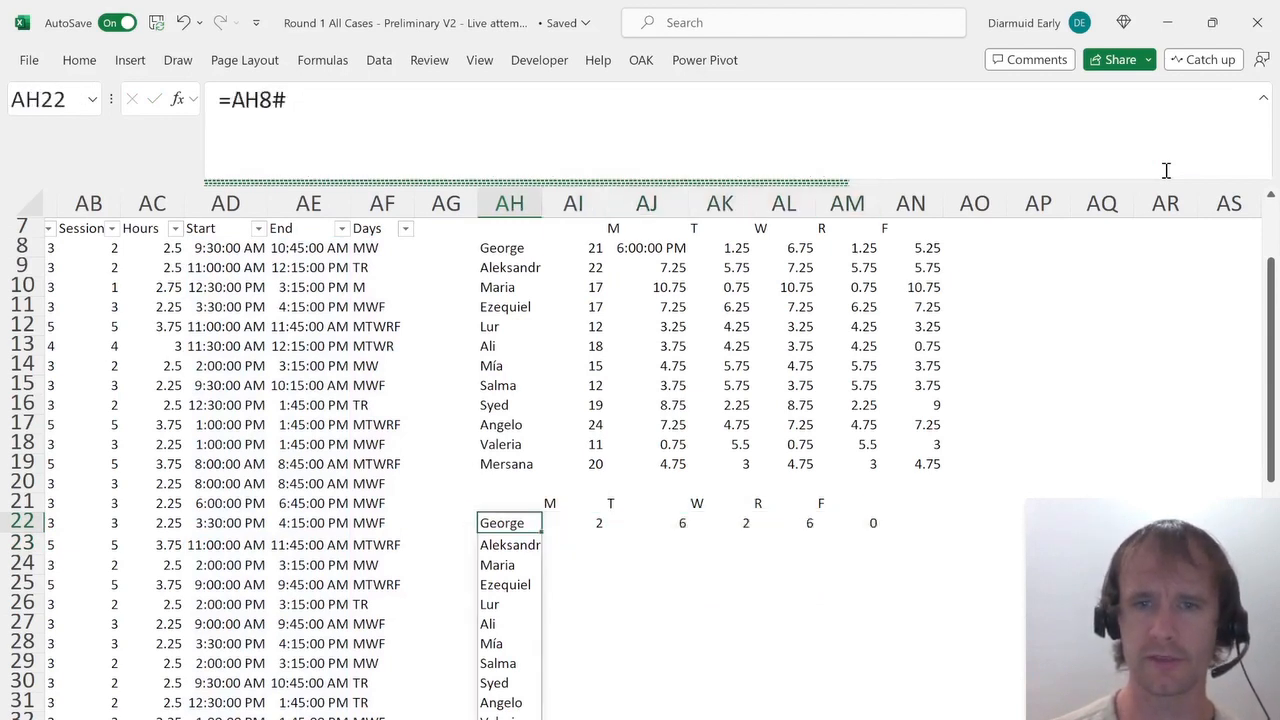
{"action": "key", "text": "Left"}
{"action": "key", "text": "Left"}
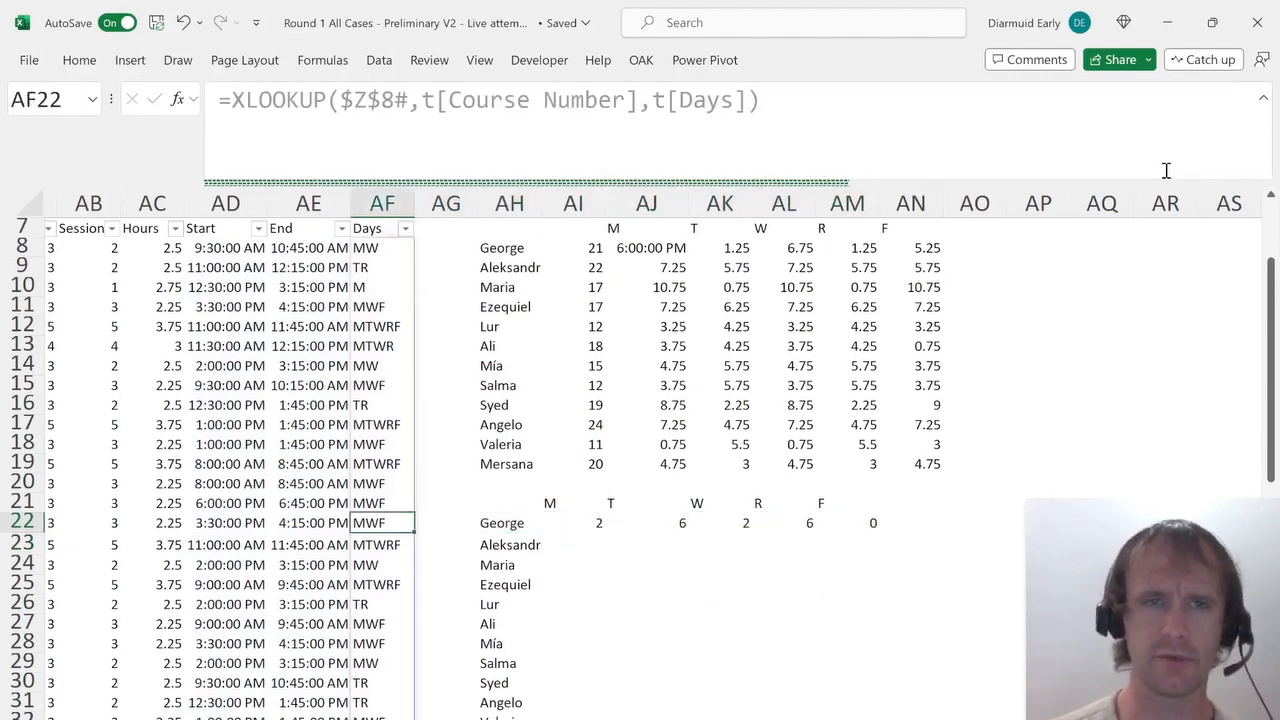
{"action": "key", "text": "ctrl+Up"}
{"action": "key", "text": "ctrl+Left"}
{"action": "key", "text": "alt+Down"}
{"action": "key", "text": "Down"}
{"action": "key", "text": "Down"}
{"action": "key", "text": "Down"}
{"action": "key", "text": "Down"}
{"action": "key", "text": "Down"}
{"action": "key", "text": "Down"}
{"action": "key", "text": "Down"}
{"action": "key", "text": "Down"}
{"action": "key", "text": "Down"}
{"action": "key", "text": "Down"}
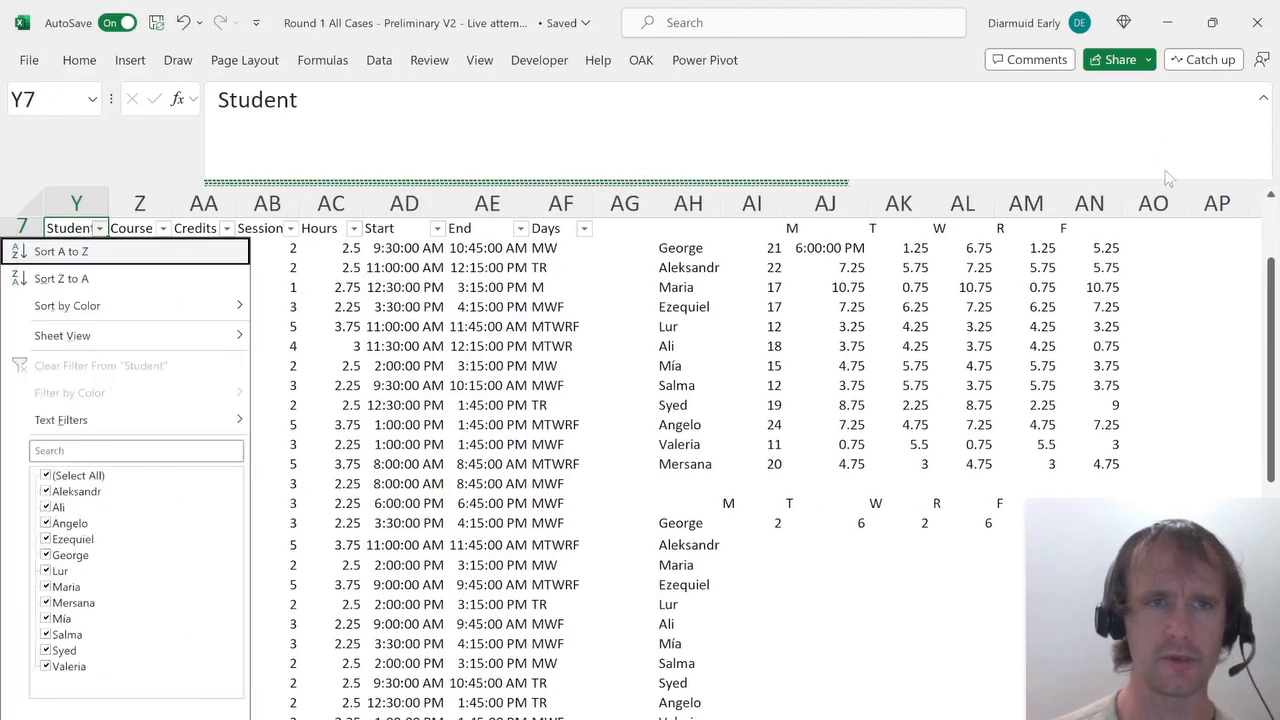
{"action": "key", "text": "Up"}
{"action": "key", "text": "space"}
{"action": "key", "text": "g"}
{"action": "key", "text": "space"}
{"action": "key", "text": "Return"}
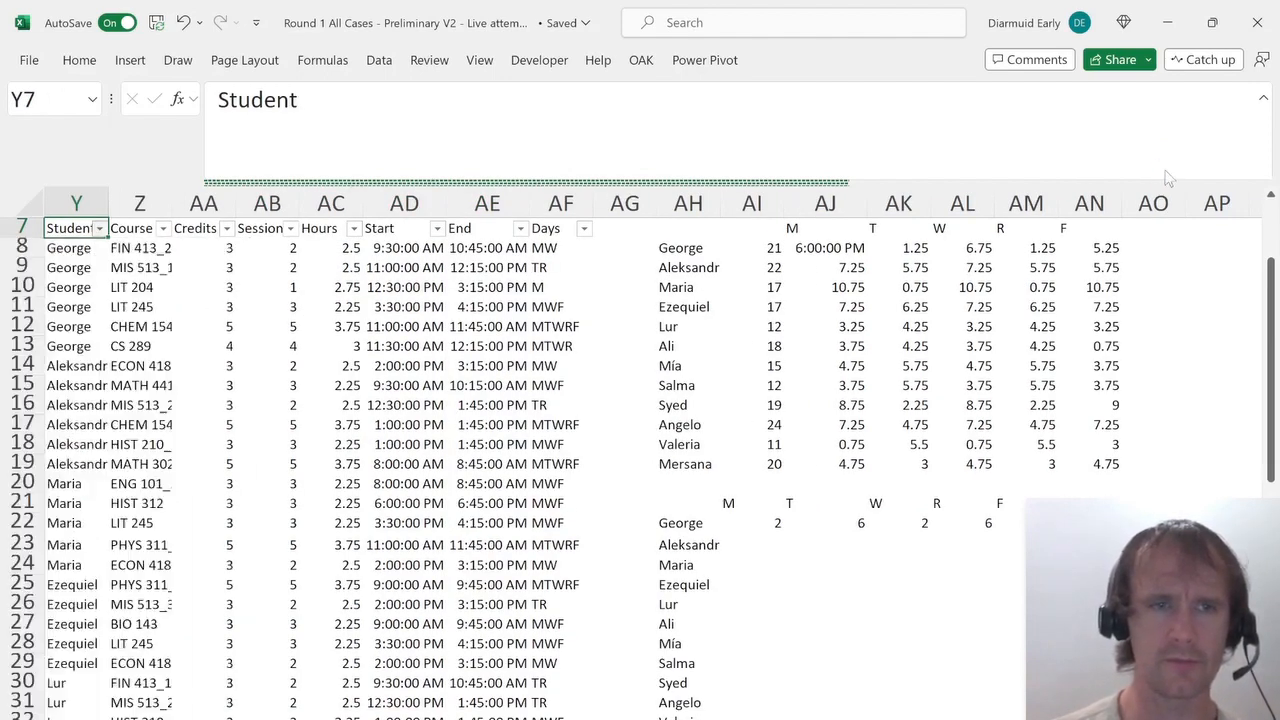
{"action": "key", "text": "ctrl+Right"}
{"action": "key", "text": "alt+Down"}
{"action": "type", "text": "fat"}
{"action": "key", "text": "Return"}
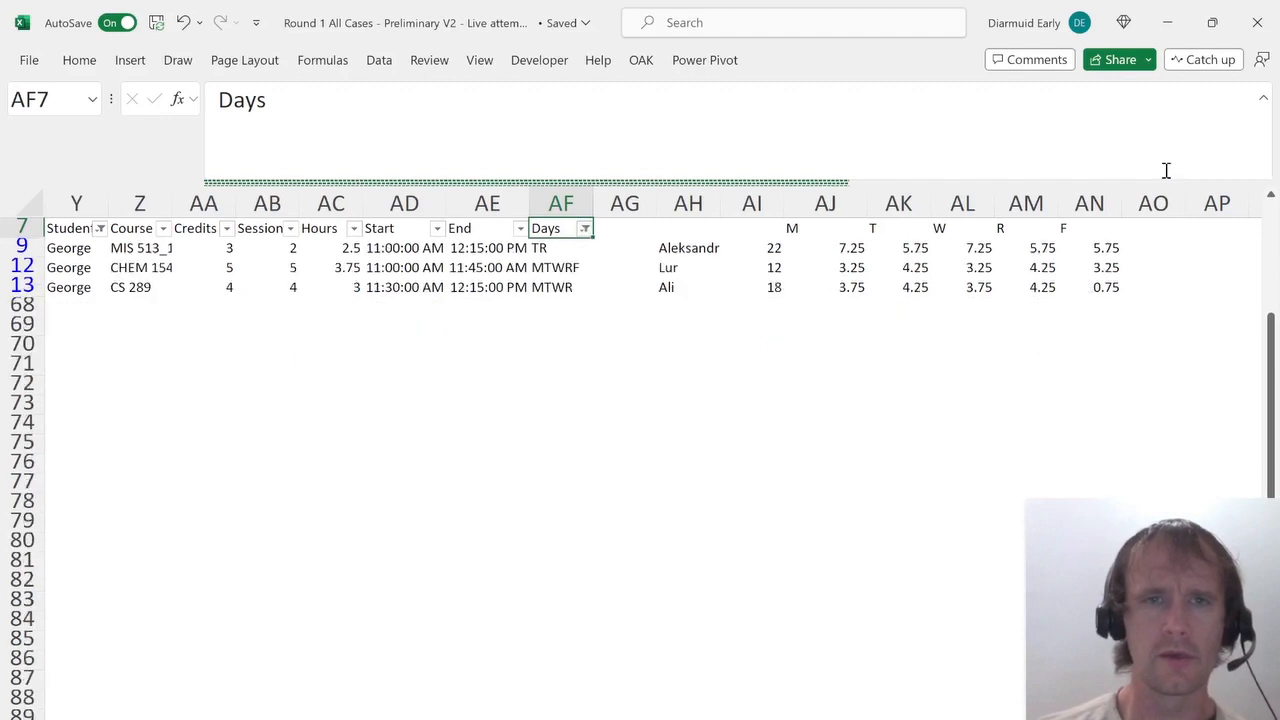
Compare the start and end times of those filtered courses, then clear all table filters.
{"action": "key", "text": "Left"}
{"action": "key", "text": "Down"}
{"action": "key", "text": "Left"}
{"action": "key", "text": "shift+Right"}
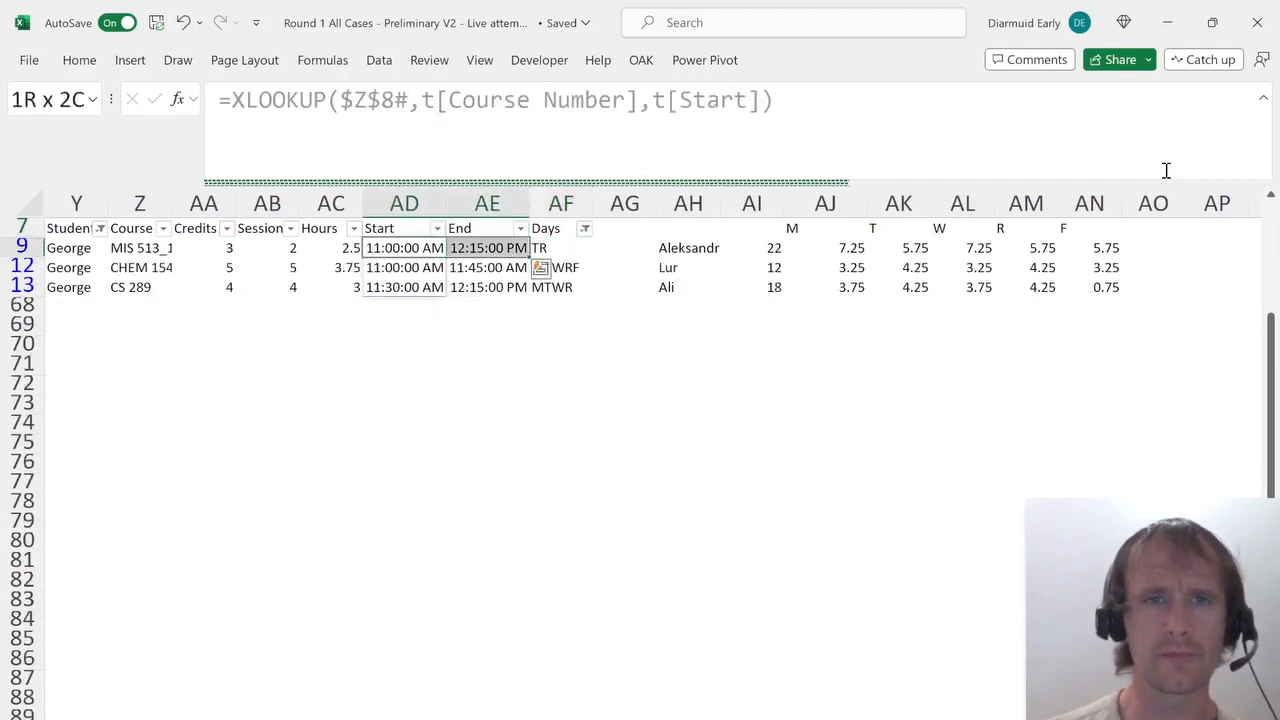
{"action": "key", "text": "Down"}
{"action": "key", "text": "shift+Right"}
{"action": "key", "text": "Down"}
{"action": "key", "text": "shift+Right"}
{"action": "key", "text": "ctrl+v"}
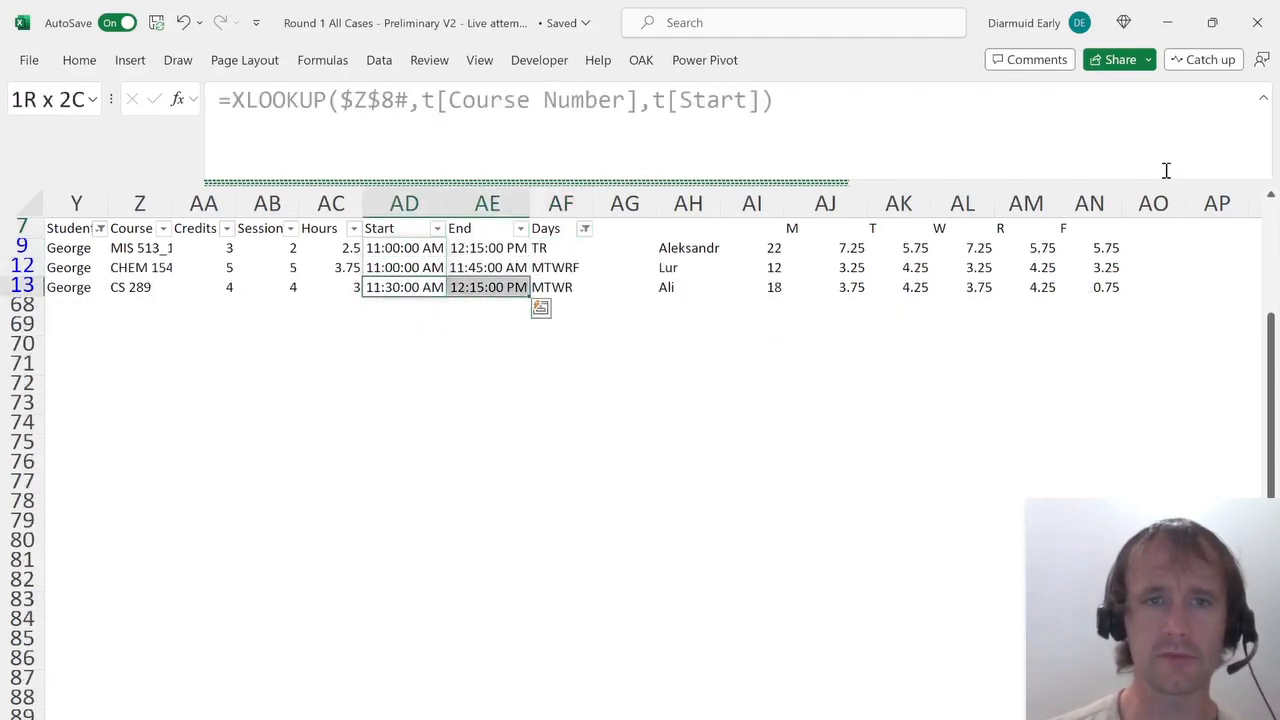
{"action": "key", "text": "Up"}
{"action": "key", "text": "Right"}
{"action": "key", "text": "Right"}
{"action": "key", "text": "Right"}
{"action": "key", "text": "Up"}
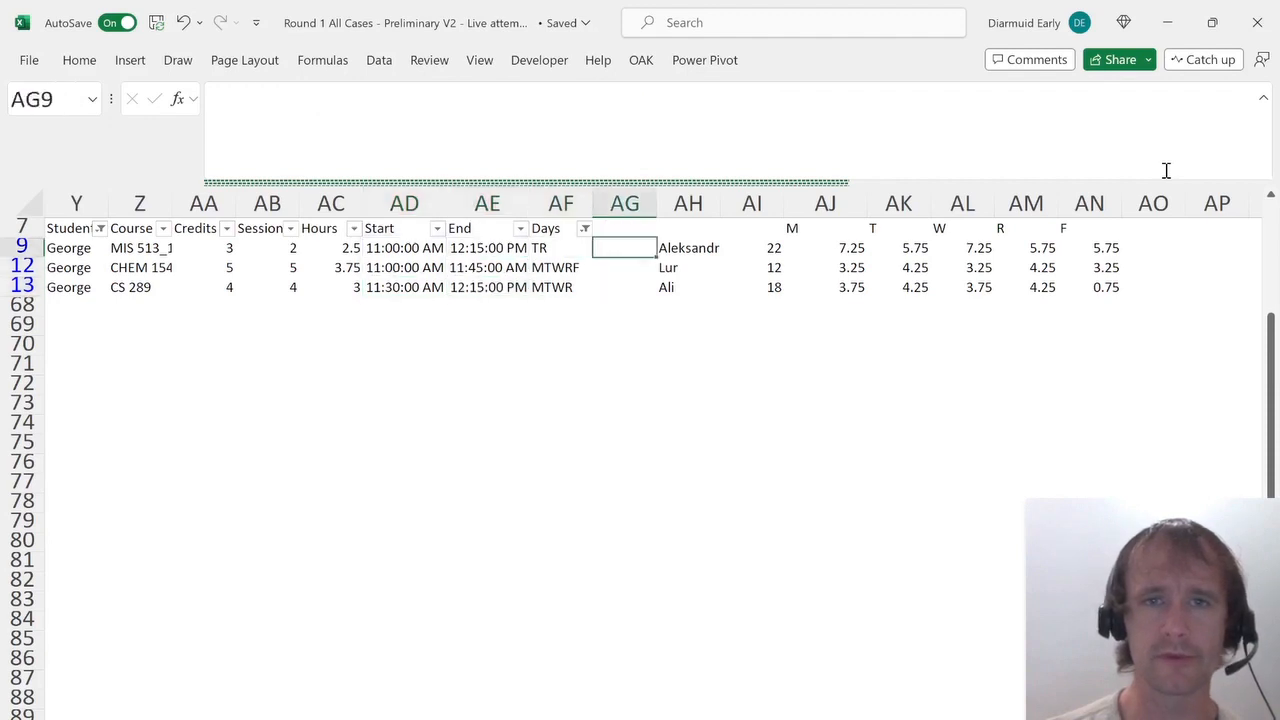
{"action": "key", "text": "Right"}
{"action": "key", "text": "alt+d"}
{"action": "key", "text": "f"}
{"action": "key", "text": "s"}
Fill the SUM overlap formula down the grid for every student and all five days.
{"action": "key", "text": "Right"}
{"action": "key", "text": "Down"}
{"action": "key", "text": "Down"}
{"action": "key", "text": "Down"}
{"action": "key", "text": "Down"}
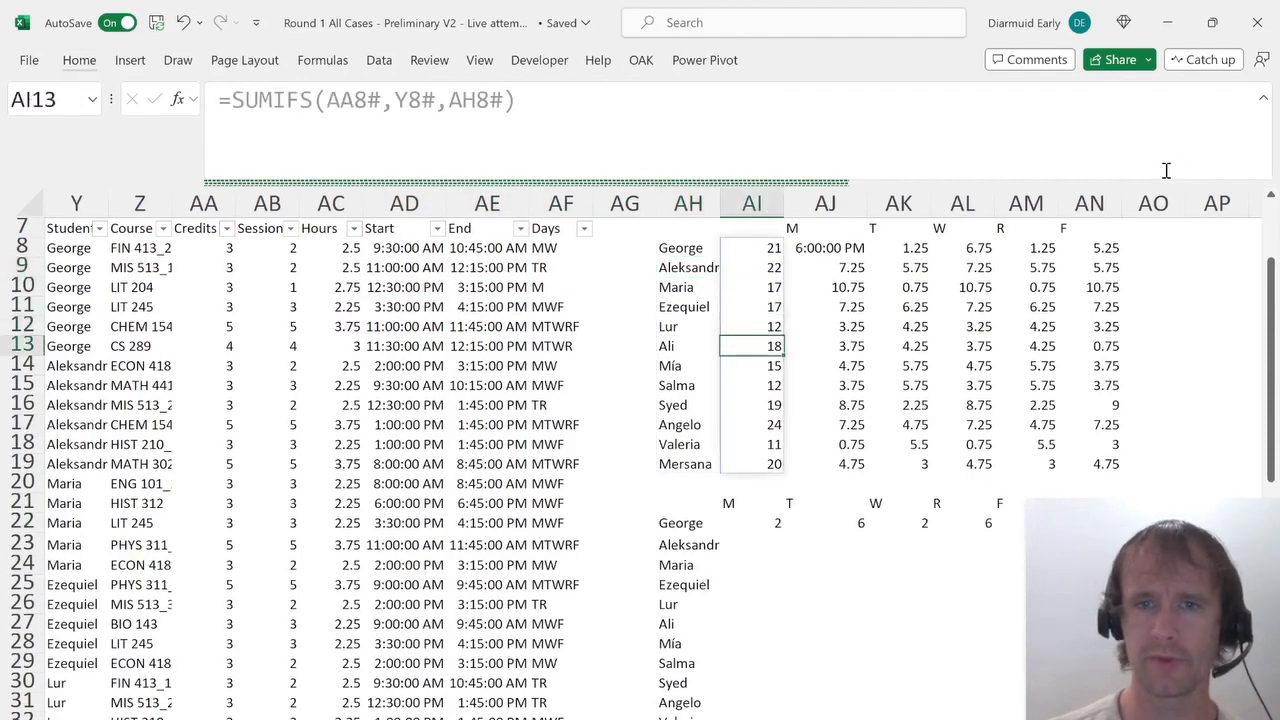
{"action": "key", "text": "ctrl+Down"}
{"action": "key", "text": "ctrl+Down"}
{"action": "key", "text": "Left"}
{"action": "key", "text": "Down"}
{"action": "key", "text": "Right"}
{"action": "key", "text": "ctrl+Down"}
{"action": "key", "text": "ctrl+shift+Up"}
{"action": "key", "text": "shift+Right"}
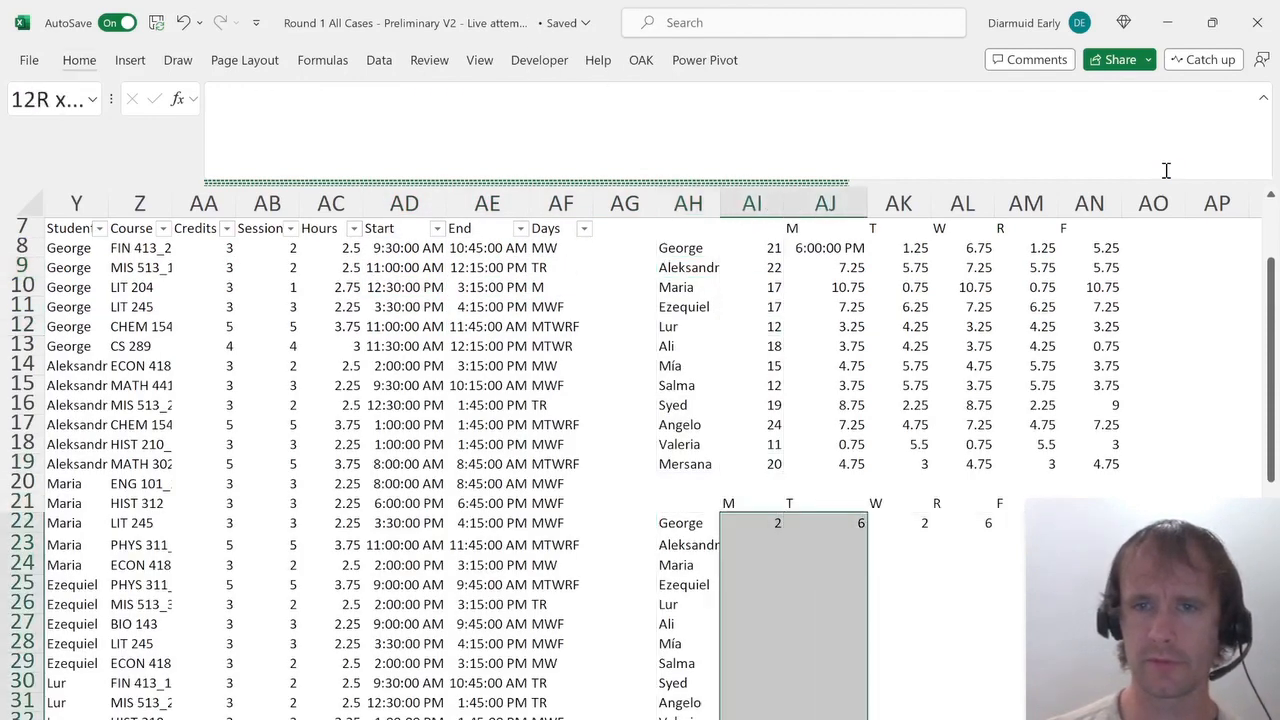
{"action": "key", "text": "shift+Right"}
{"action": "key", "text": "shift+Right"}
{"action": "key", "text": "shift+Right"}
{"action": "key", "text": "ctrl+d"}
{"action": "key", "text": "Right"}
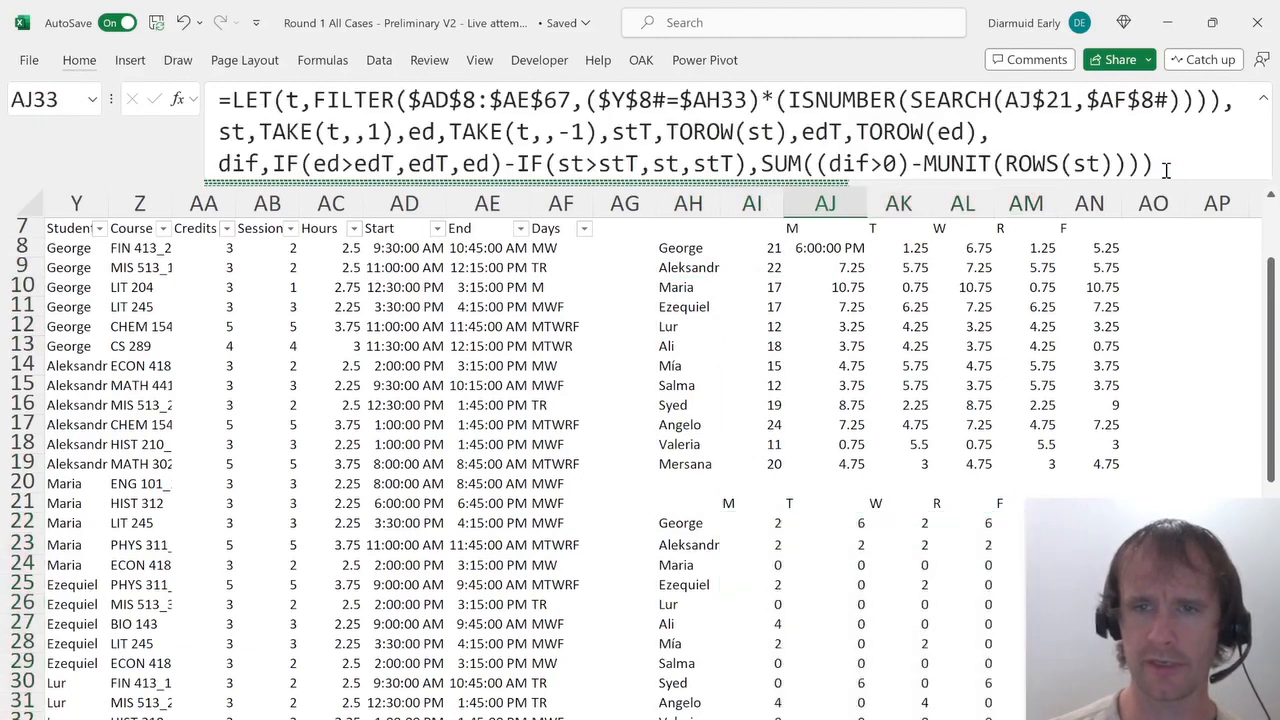
Review the per-day overlap counts in the filled grid.
{"action": "key", "text": "Right"}
{"action": "key", "text": "Right"}
{"action": "key", "text": "Right"}
{"action": "key", "text": "Right"}
{"action": "key", "text": "Right"}
{"action": "key", "text": "Right"}
{"action": "key", "text": "Right"}
{"action": "key", "text": "Right"}
{"action": "key", "text": "Right"}
{"action": "key", "text": "Left"}
{"action": "key", "text": "Left"}
{"action": "key", "text": "Left"}
{"action": "key", "text": "Left"}
{"action": "key", "text": "Left"}
{"action": "key", "text": "Left"}
{"action": "key", "text": "ctrl+Up"}
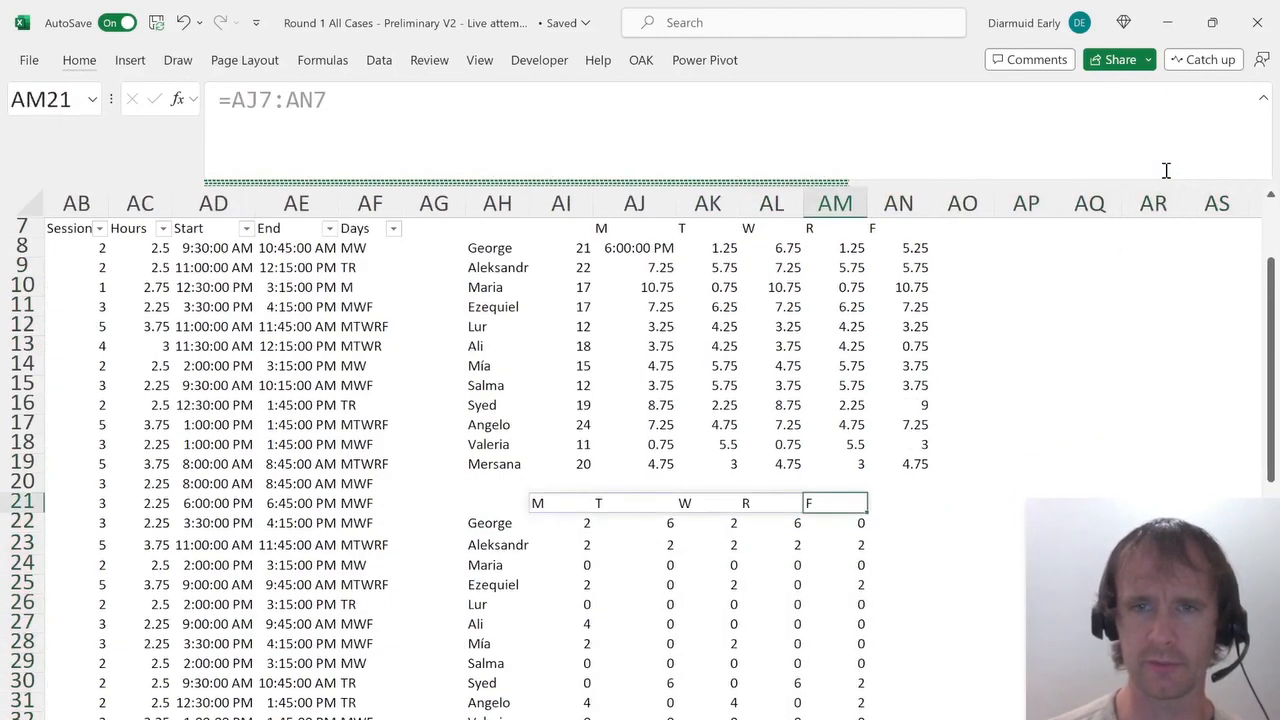
Add a column beside the grid with =SUM(AI22:AM22)>0 and fill it down for all students.
{"action": "key", "text": "Down"}
{"action": "key", "text": "Right"}
{"action": "type", "text": "=sum"}
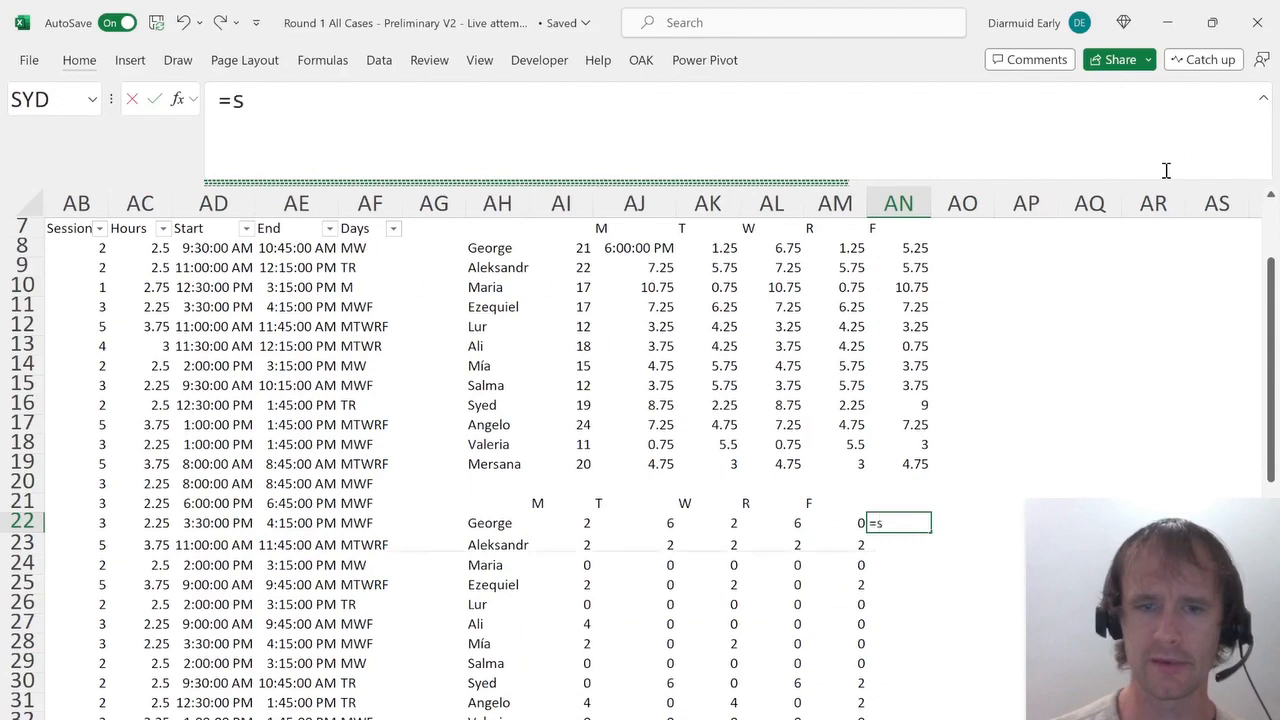
{"action": "key", "text": "Tab"}
{"action": "key", "text": "Left"}
{"action": "key", "text": "ctrl+shift+Left"}
{"action": "key", "text": "shift+Right"}
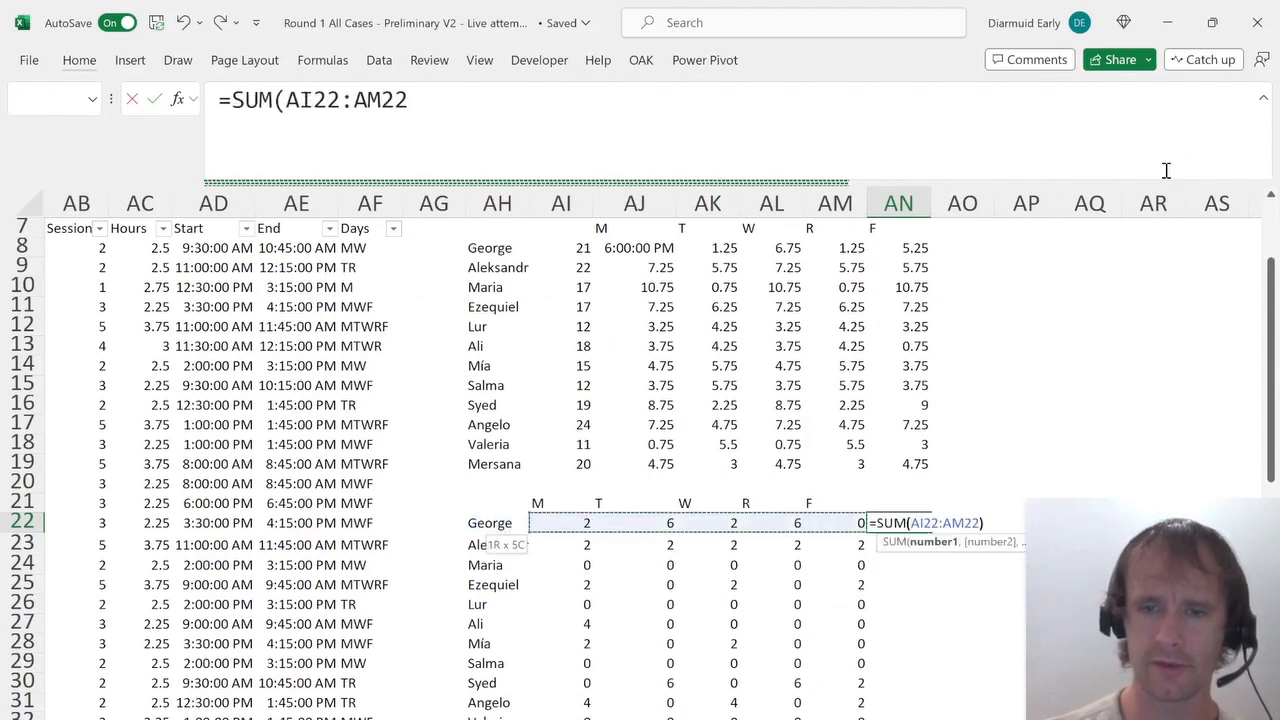
{"action": "type", "text": ")>0"}
{"action": "key", "text": "Return"}
{"action": "key", "text": "Up"}
{"action": "key", "text": "shift+Down"}
{"action": "key", "text": "shift+Down"}
{"action": "key", "text": "shift+Down"}
{"action": "key", "text": "shift+Down"}
{"action": "key", "text": "shift+Down"}
{"action": "key", "text": "shift+Down"}
{"action": "key", "text": "shift+Down"}
{"action": "key", "text": "shift+Down"}
{"action": "key", "text": "shift+Down"}
{"action": "key", "text": "shift+Down"}
{"action": "key", "text": "shift+Down"}
{"action": "key", "text": "ctrl+d"}
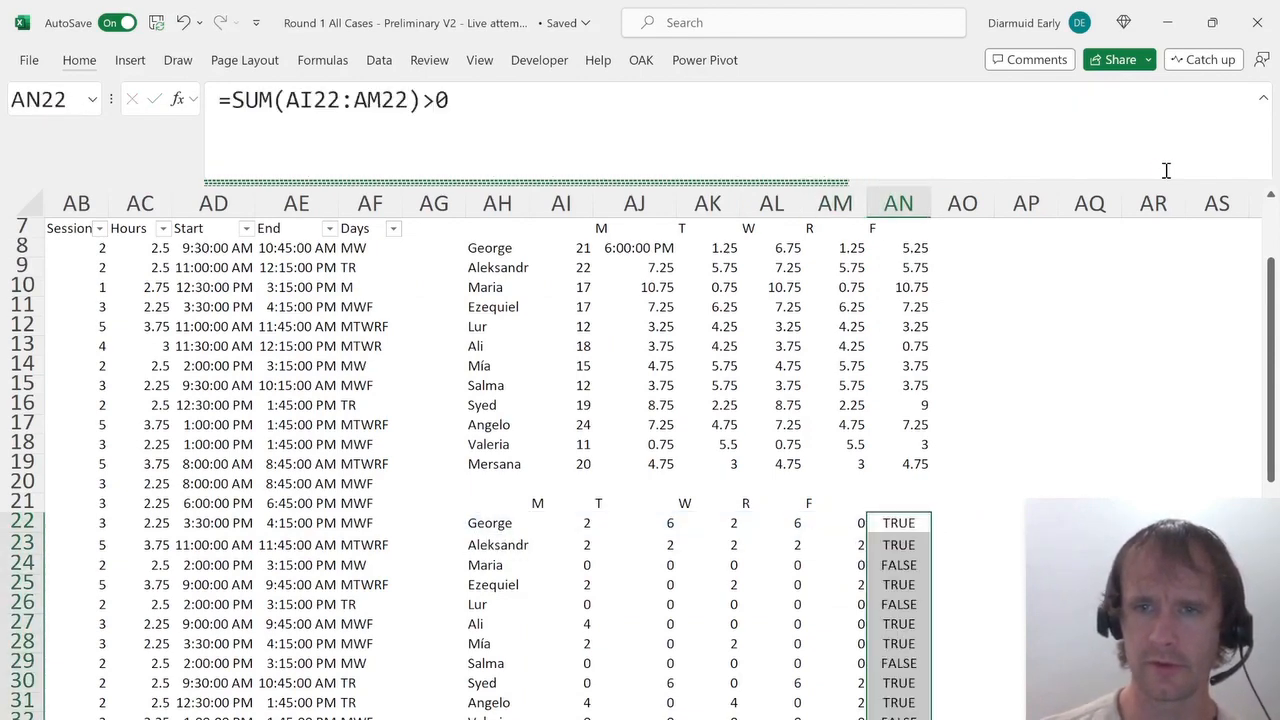
Below the check column, count the TRUE results with =COUNTIF(AN22:AN33,TRUE).
{"action": "key", "text": "Down"}
{"action": "key", "text": "Down"}
{"action": "key", "text": "Down"}
{"action": "key", "text": "Down"}
{"action": "key", "text": "Down"}
{"action": "key", "text": "Down"}
{"action": "key", "text": "Down"}
{"action": "key", "text": "Down"}
{"action": "key", "text": "Down"}
{"action": "key", "text": "Down"}
{"action": "key", "text": "Down"}
{"action": "key", "text": "Down"}
{"action": "type", "text": "=counti"}
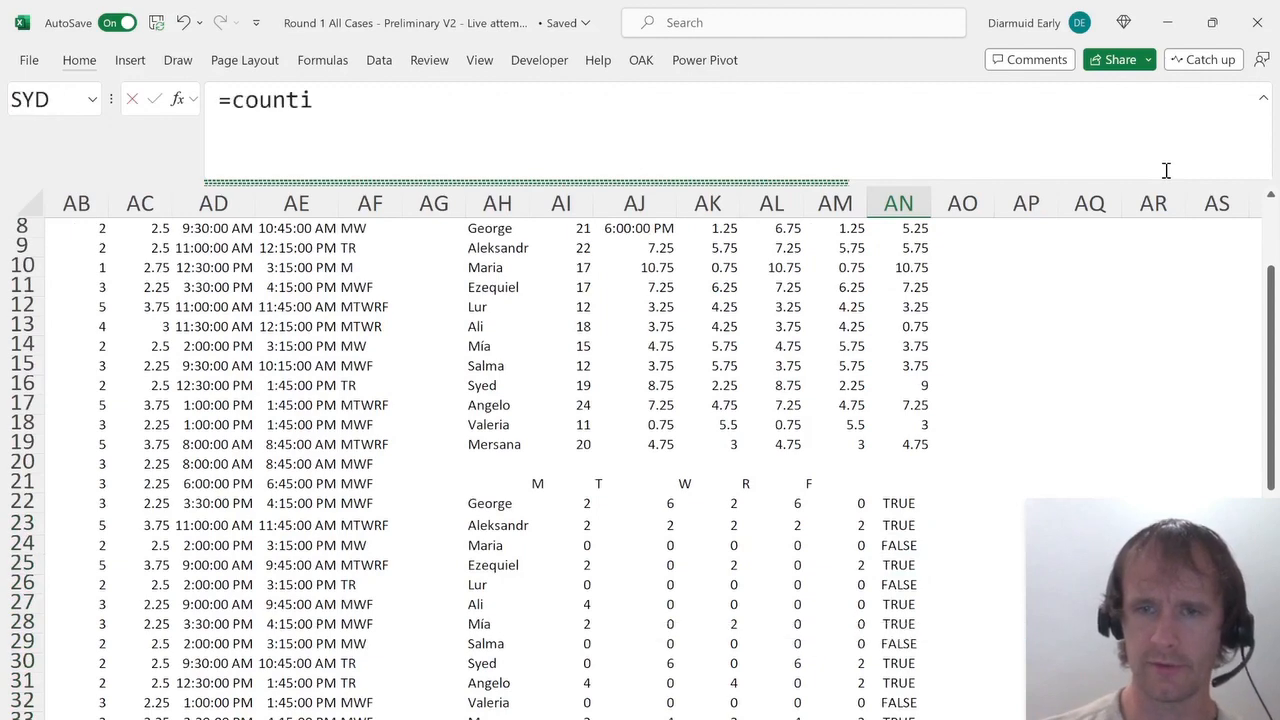
{"action": "key", "text": "Tab"}
{"action": "key", "text": "Up"}
{"action": "key", "text": "ctrl+shift+Up"}
{"action": "type", "text": ",true"}
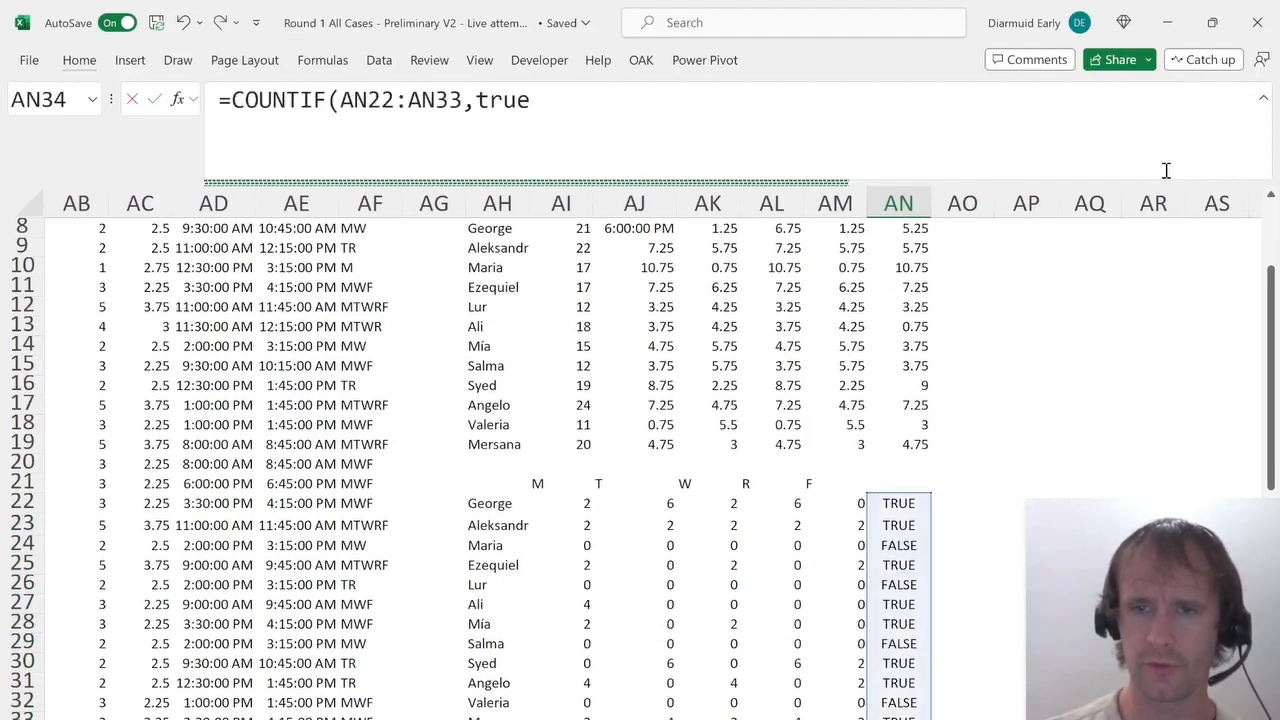
{"action": "type", "text": ")"}
{"action": "key", "text": "Return"}
On the answers sheet, pick 8 for how many students have at least one course conflict.
{"action": "key", "text": "Up"}
{"action": "key", "text": "ctrl+Page_Up"}
{"action": "key", "text": "ctrl+Page_Up"}
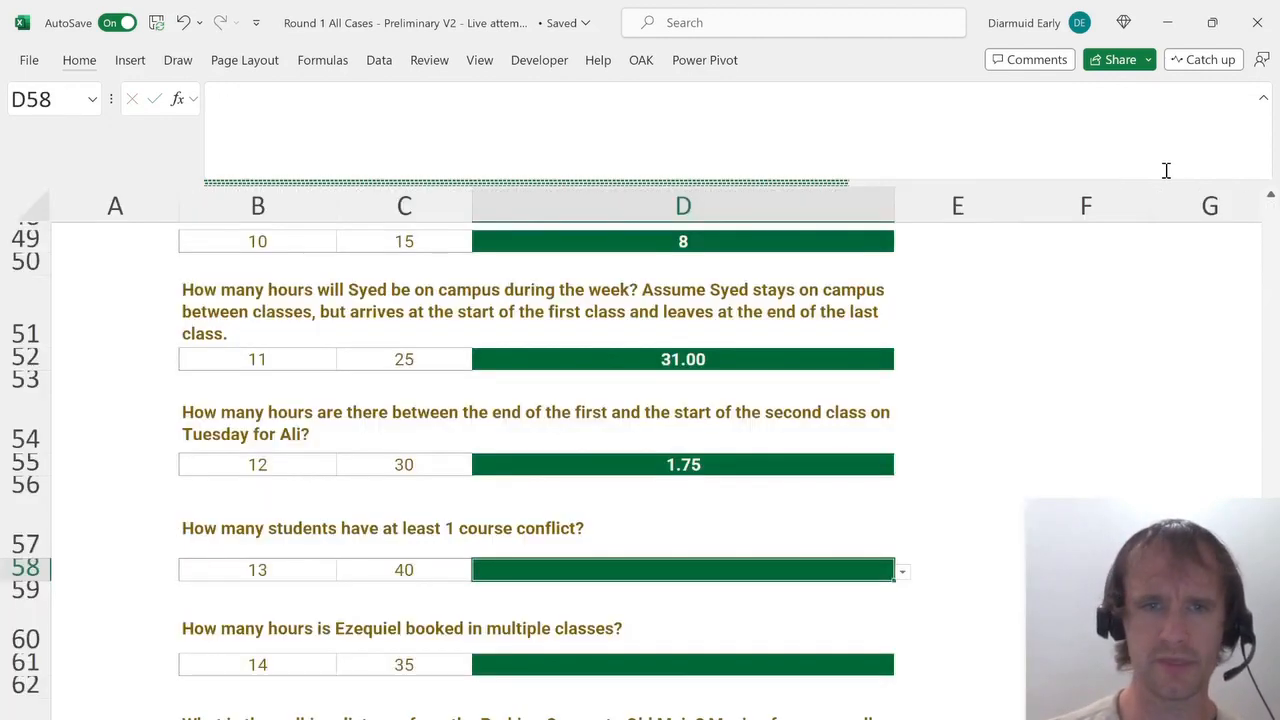
{"action": "key", "text": "alt+Down"}
{"action": "key", "text": "Down"}
{"action": "key", "text": "Down"}
{"action": "key", "text": "Down"}
{"action": "key", "text": "Down"}
{"action": "key", "text": "Down"}
{"action": "key", "text": "Down"}
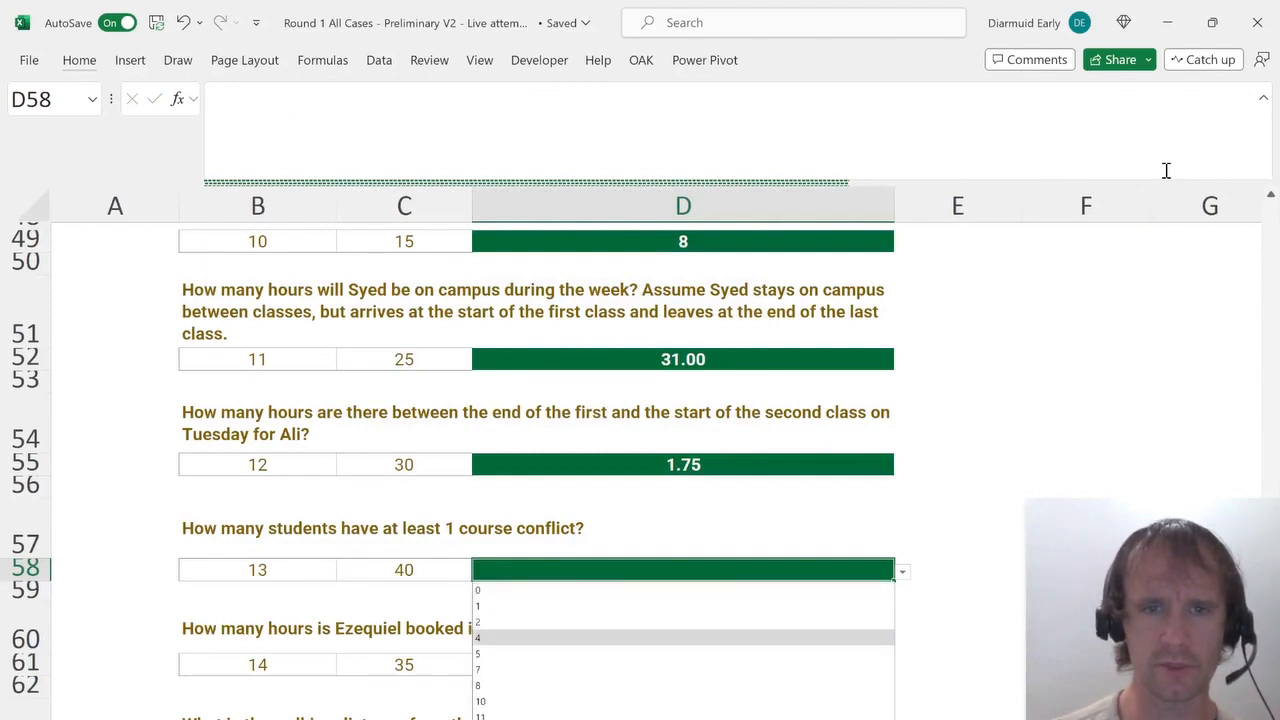
{"action": "key", "text": "Return"}
{"action": "scroll", "coordinate": [1152, 203], "scroll_direction": "down", "scroll_amount": 1}
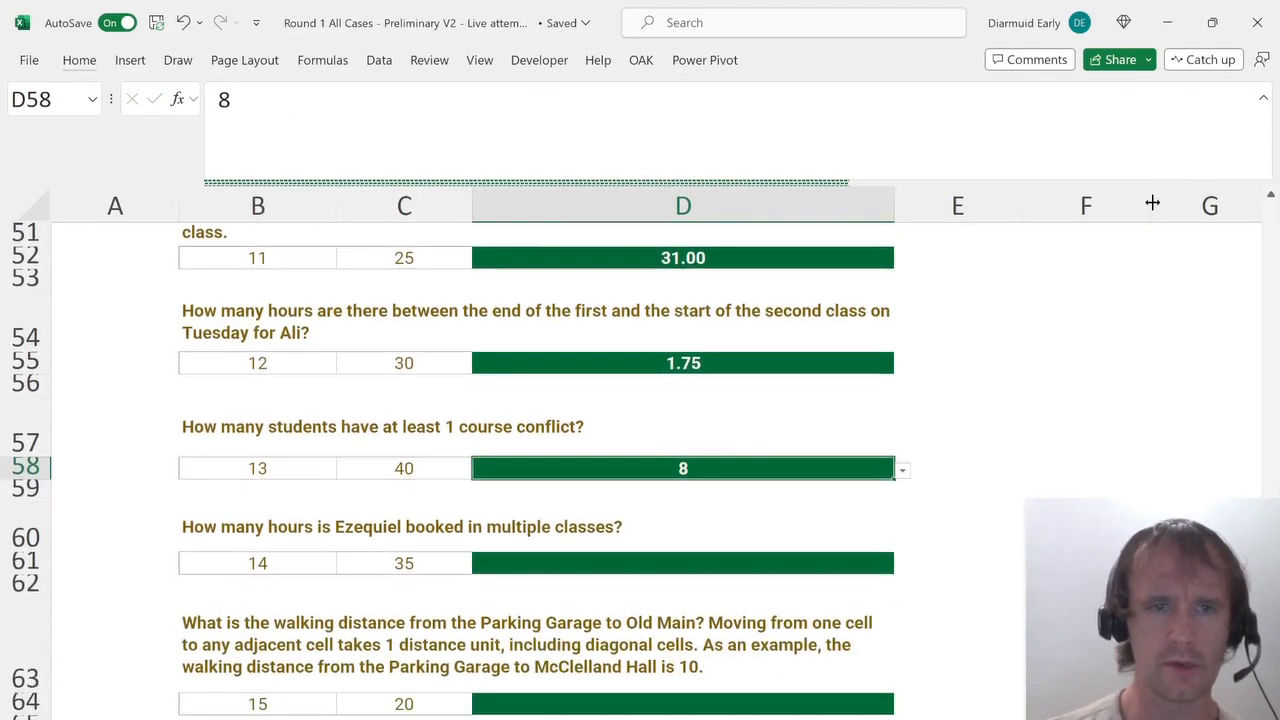
{"action": "left_click", "coordinate": [587, 559]}
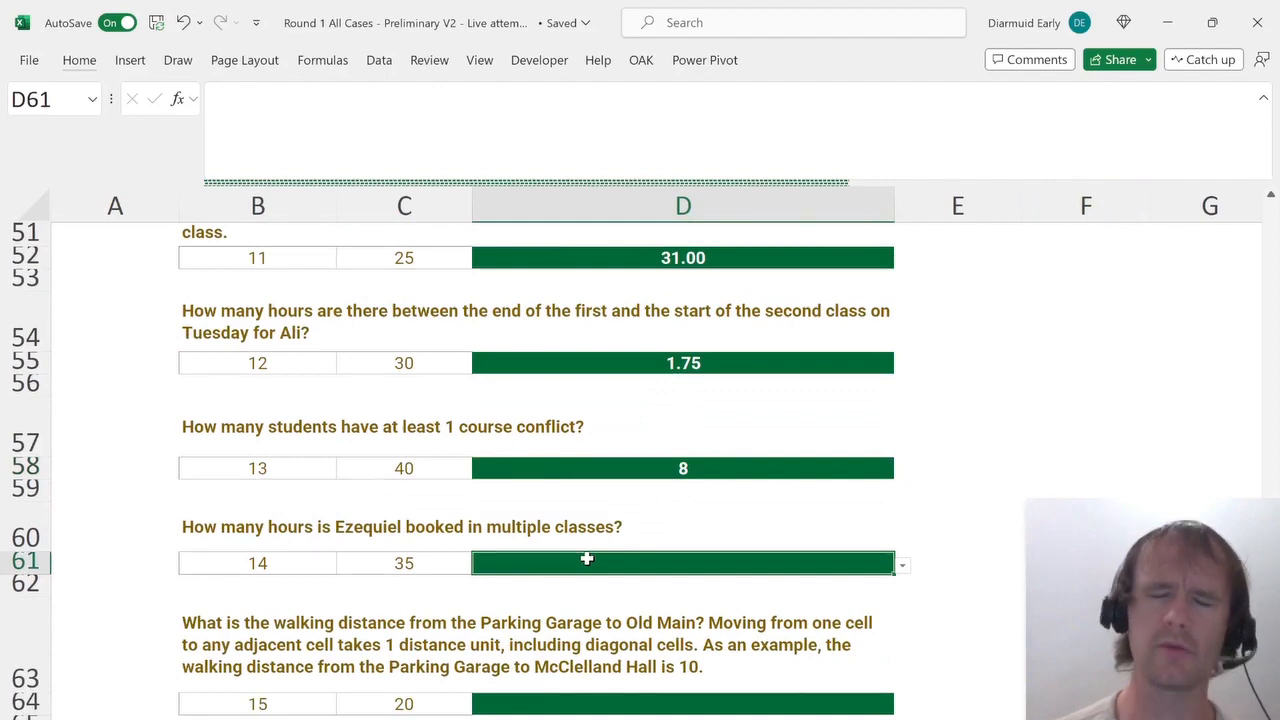
Return to the working sheet and locate Ezequiel's row in the overlap grid.
{"action": "key", "text": "ctrl+Page_Down"}
{"action": "key", "text": "ctrl+Page_Down"}
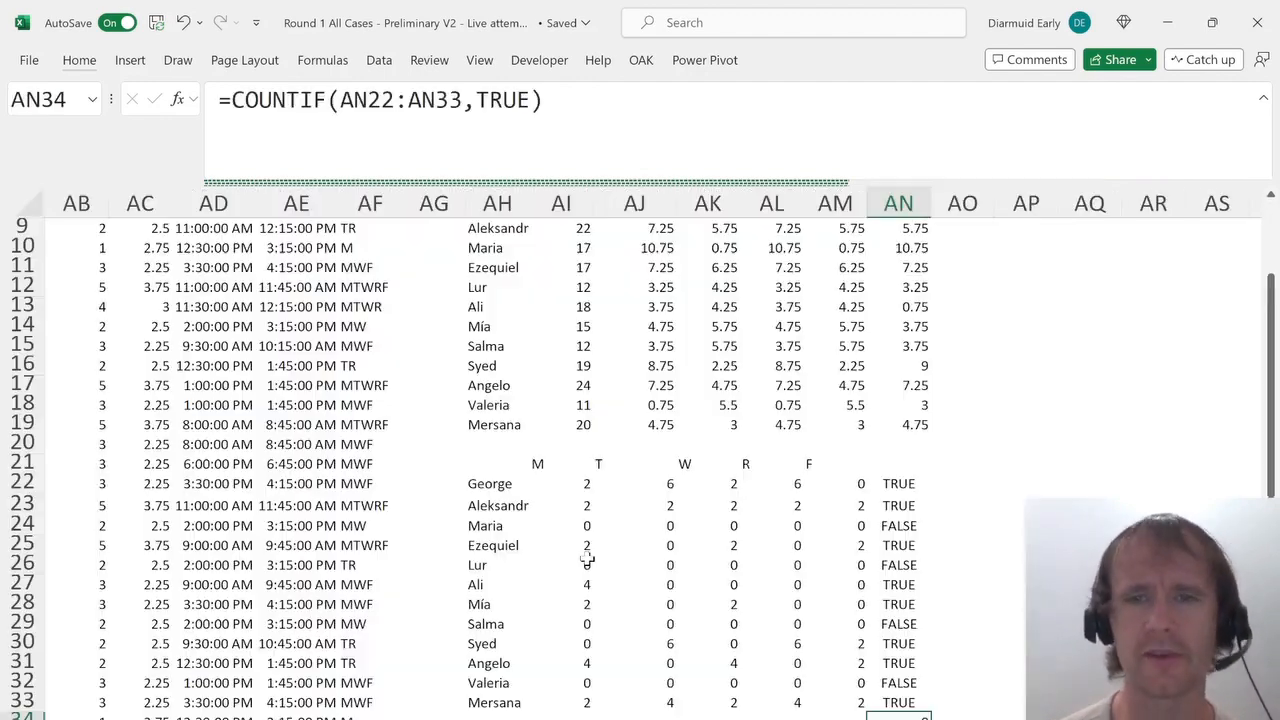
{"action": "key", "text": "Up"}
{"action": "key", "text": "Left"}
{"action": "key", "text": "Up"}
{"action": "key", "text": "Left"}
{"action": "key", "text": "Left"}
{"action": "key", "text": "Left"}
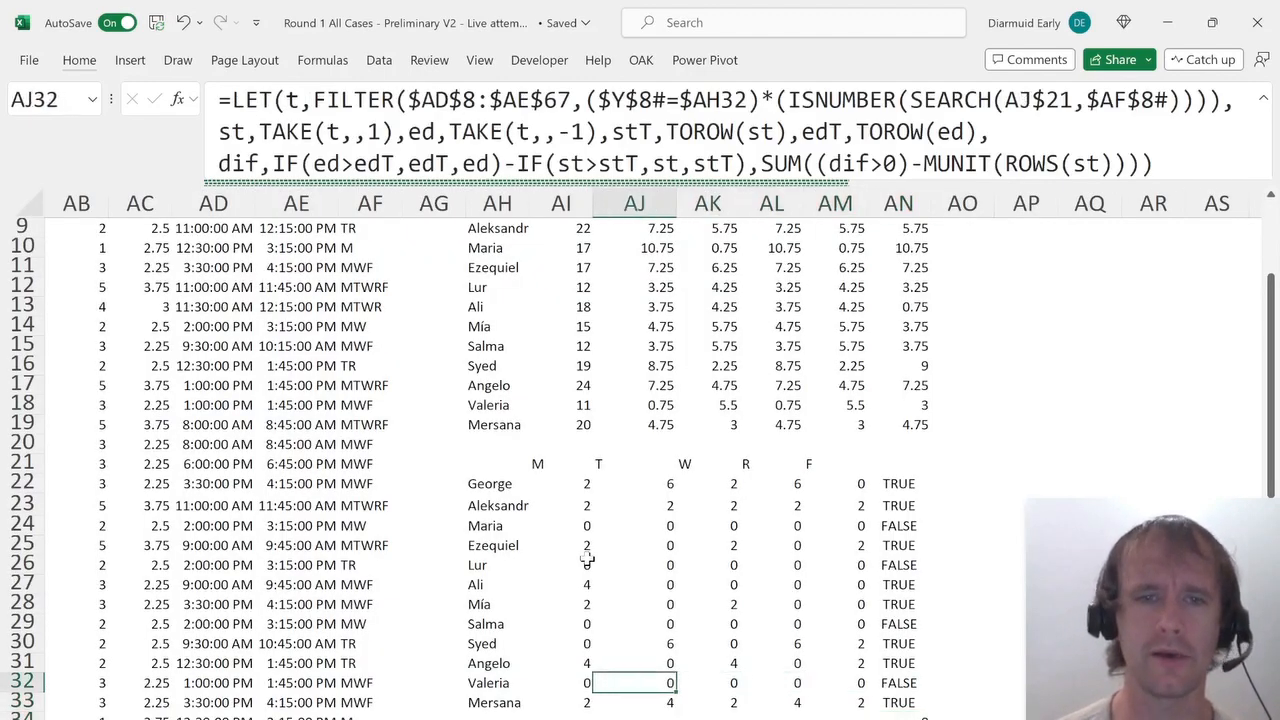
{"action": "key", "text": "Up"}
{"action": "key", "text": "Left"}
{"action": "key", "text": "Up"}
{"action": "key", "text": "Up"}
{"action": "key", "text": "Up"}
{"action": "key", "text": "Up"}
{"action": "key", "text": "Up"}
{"action": "key", "text": "Up"}
{"action": "key", "text": "Left"}
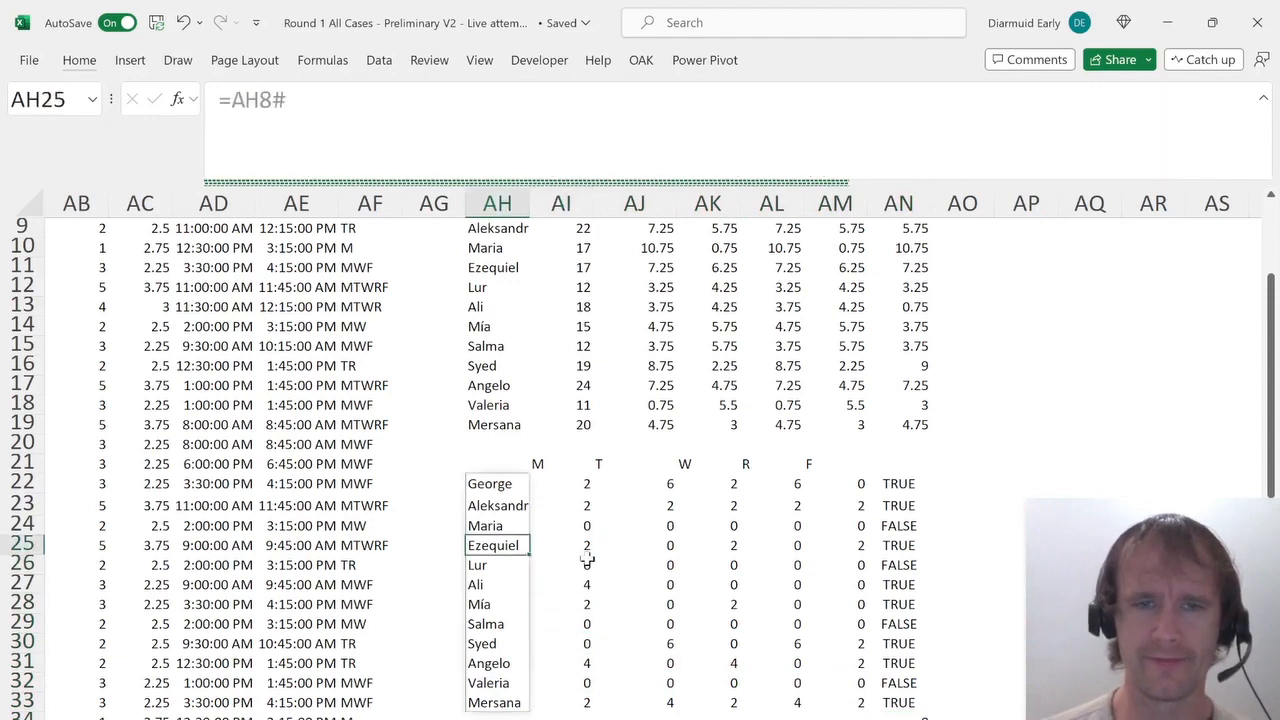
Copy Ezequiel's name and his Monday overlap formula from the conflict grid.
{"action": "key", "text": "ctrl+c"}
{"action": "key", "text": "Down"}
{"action": "key", "text": "Down"}
{"action": "key", "text": "Down"}
{"action": "key", "text": "Down"}
{"action": "key", "text": "Down"}
{"action": "key", "text": "Down"}
{"action": "key", "text": "Down"}
{"action": "key", "text": "Down"}
{"action": "key", "text": "Down"}
{"action": "key", "text": "Down"}
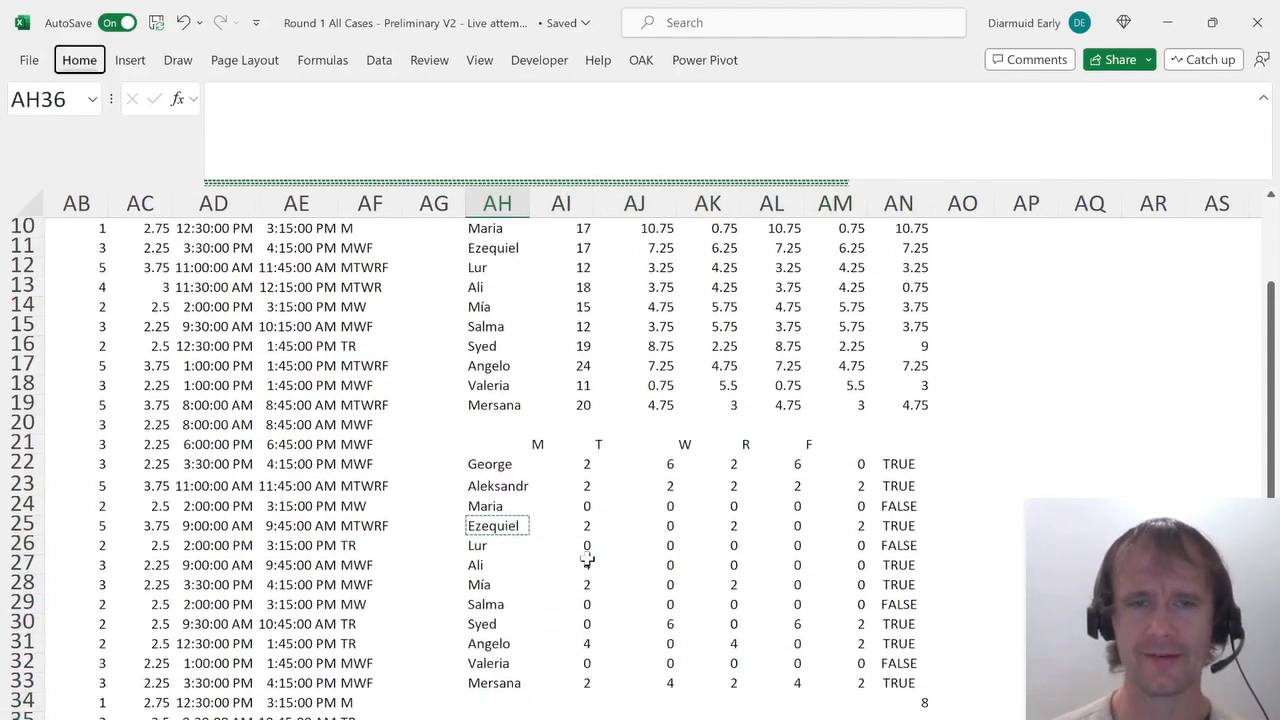
{"action": "key", "text": "Right"}
{"action": "key", "text": "Up"}
{"action": "key", "text": "Up"}
{"action": "key", "text": "Up"}
{"action": "key", "text": "Up"}
{"action": "key", "text": "Up"}
{"action": "key", "text": "Up"}
{"action": "key", "text": "Up"}
{"action": "key", "text": "Up"}
{"action": "key", "text": "Up"}
{"action": "key", "text": "Up"}
{"action": "key", "text": "Up"}
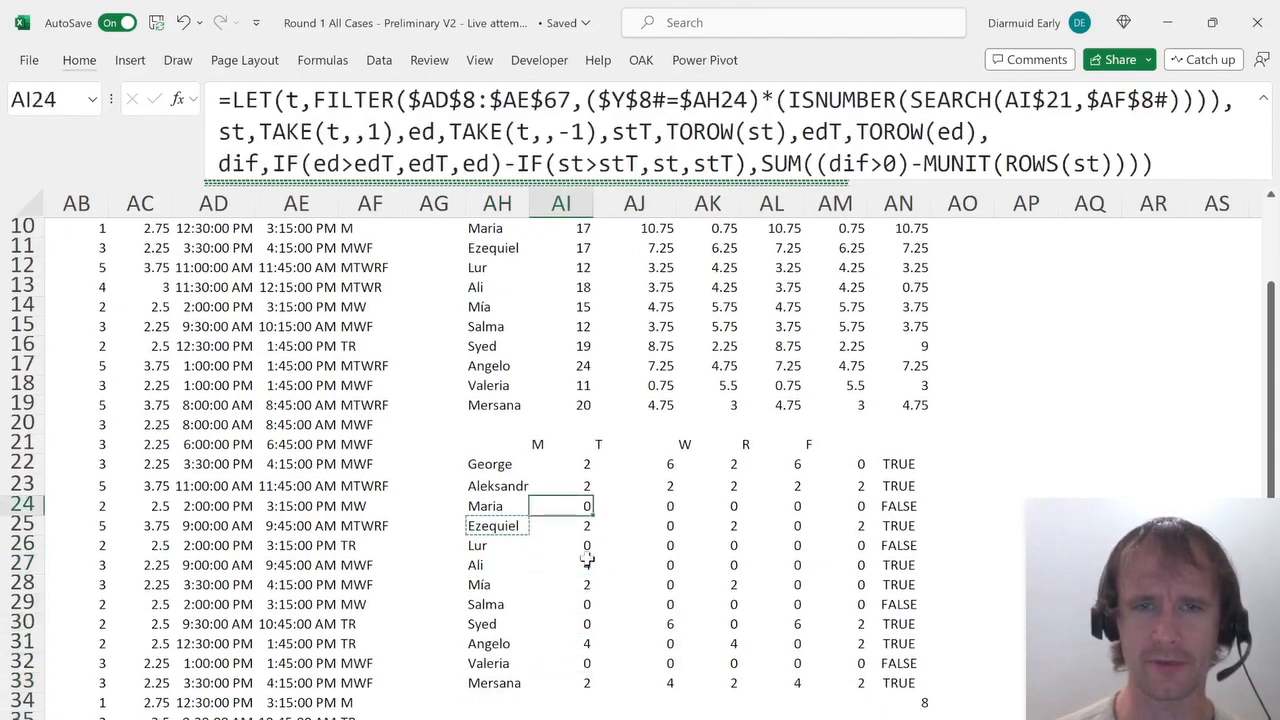
{"action": "key", "text": "Down"}
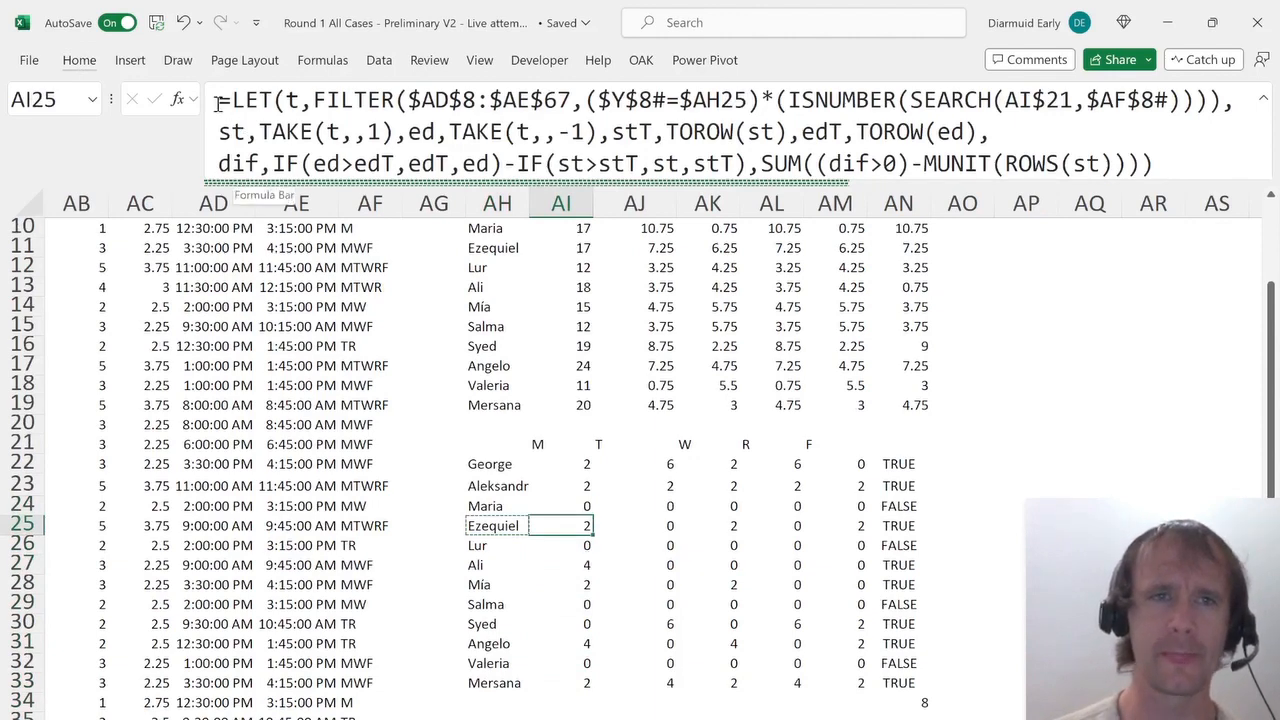
{"action": "left_click_drag", "start_coordinate": [217, 101], "coordinate": [1156, 165]}
{"action": "key", "text": "Escape"}
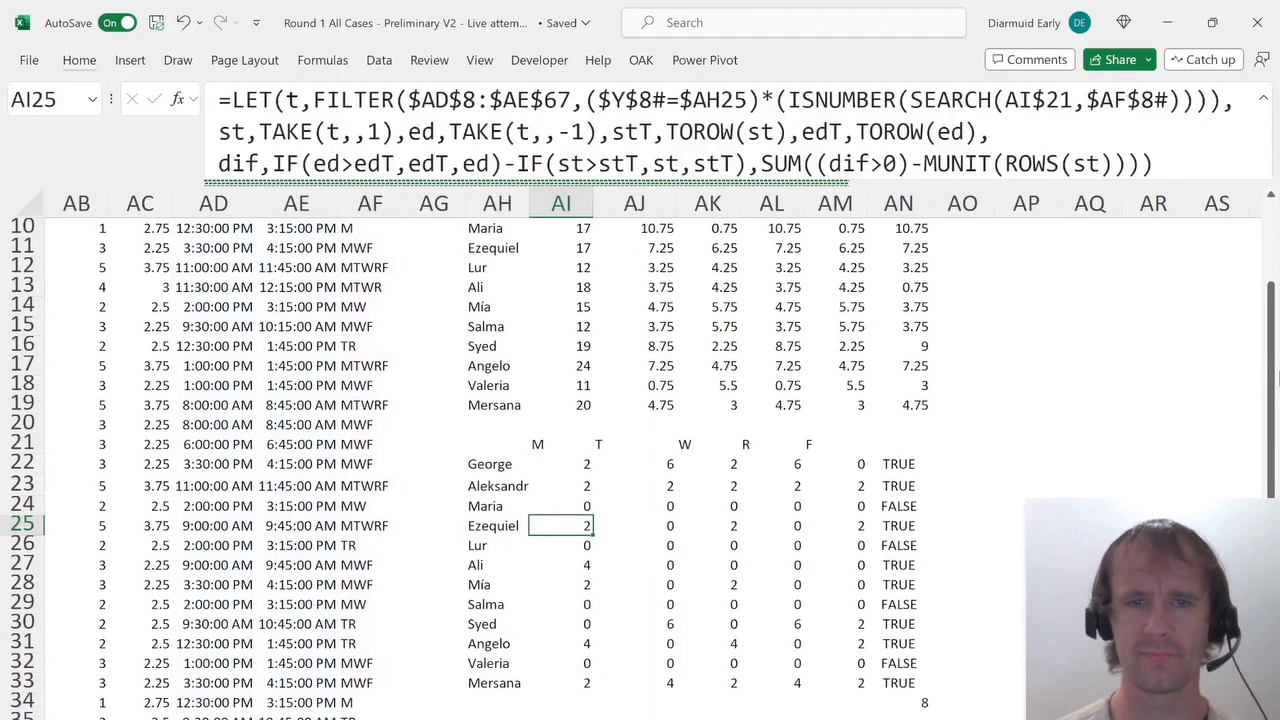
Paste the overlap formula into AI36 and change its final sum to SUM((dif>0)*dif).
{"action": "key", "text": "Down"}
{"action": "key", "text": "Down"}
{"action": "key", "text": "Down"}
{"action": "key", "text": "Down"}
{"action": "key", "text": "Down"}
{"action": "key", "text": "Down"}
{"action": "key", "text": "Down"}
{"action": "key", "text": "Down"}
{"action": "key", "text": "Down"}
{"action": "key", "text": "Down"}
{"action": "key", "text": "Down"}
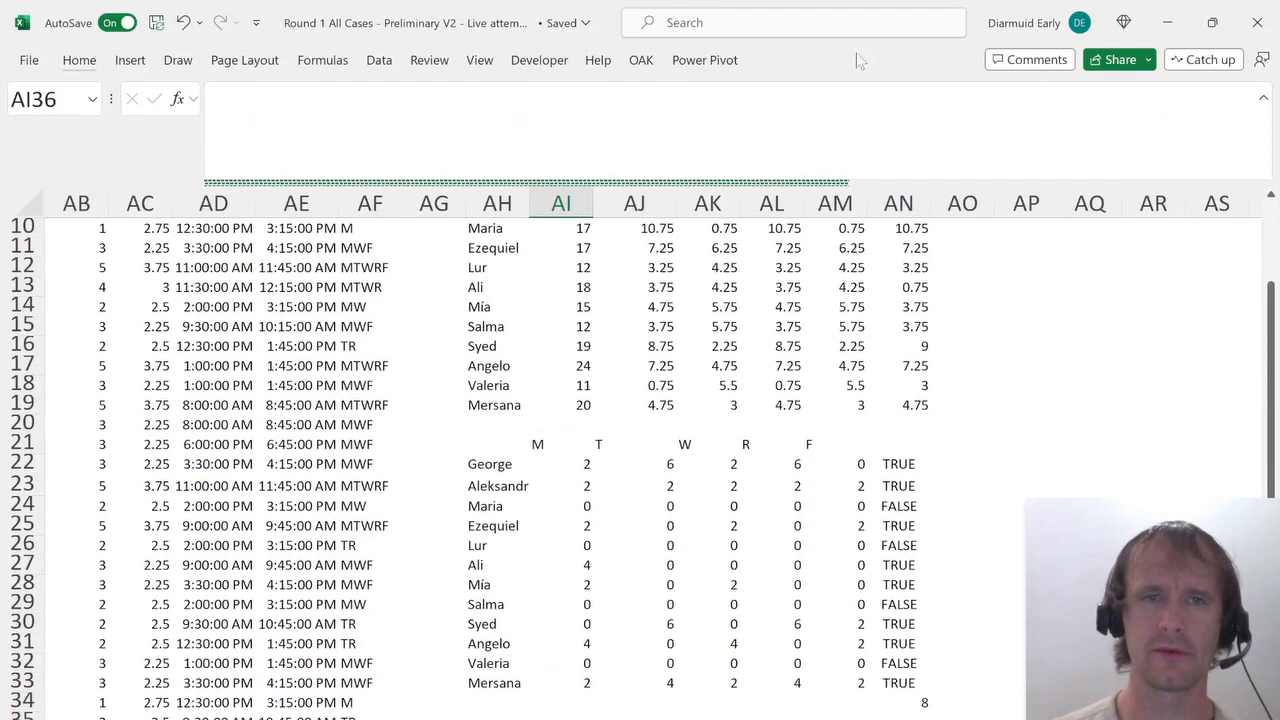
{"action": "left_click", "coordinate": [443, 155]}
{"action": "key", "text": "ctrl+v"}
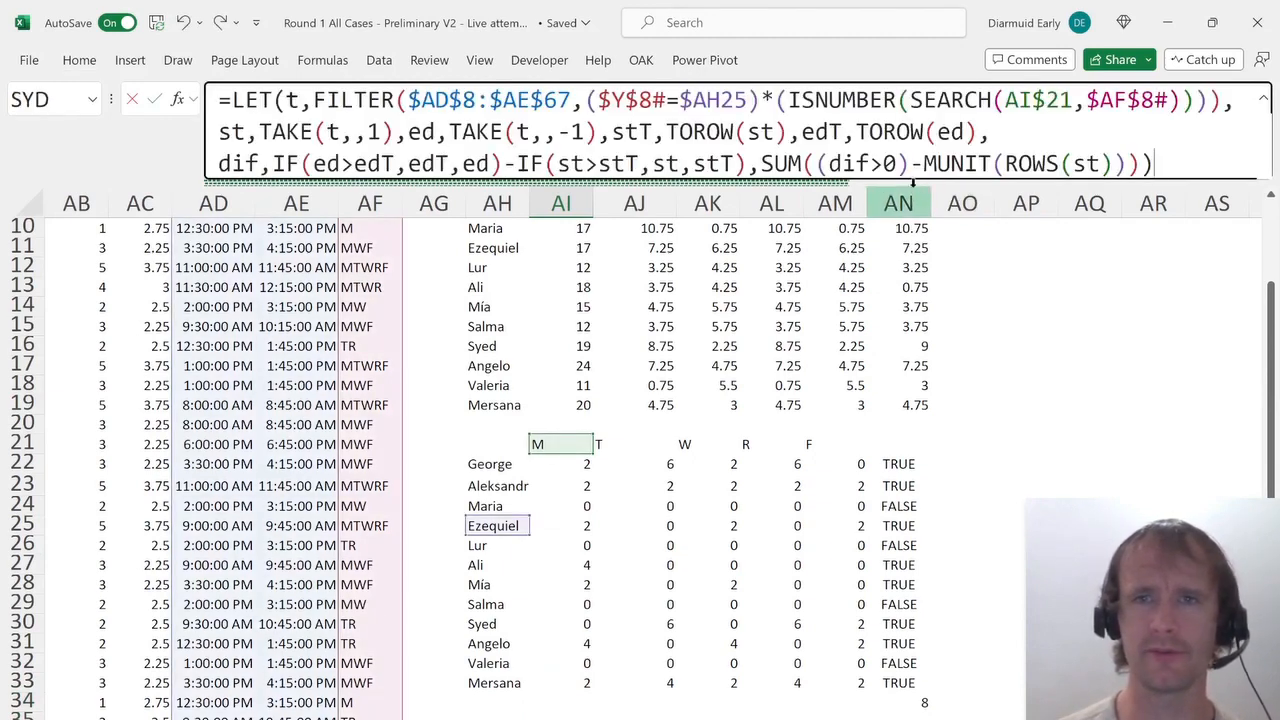
{"action": "left_click_drag", "start_coordinate": [901, 182], "coordinate": [901, 245]}
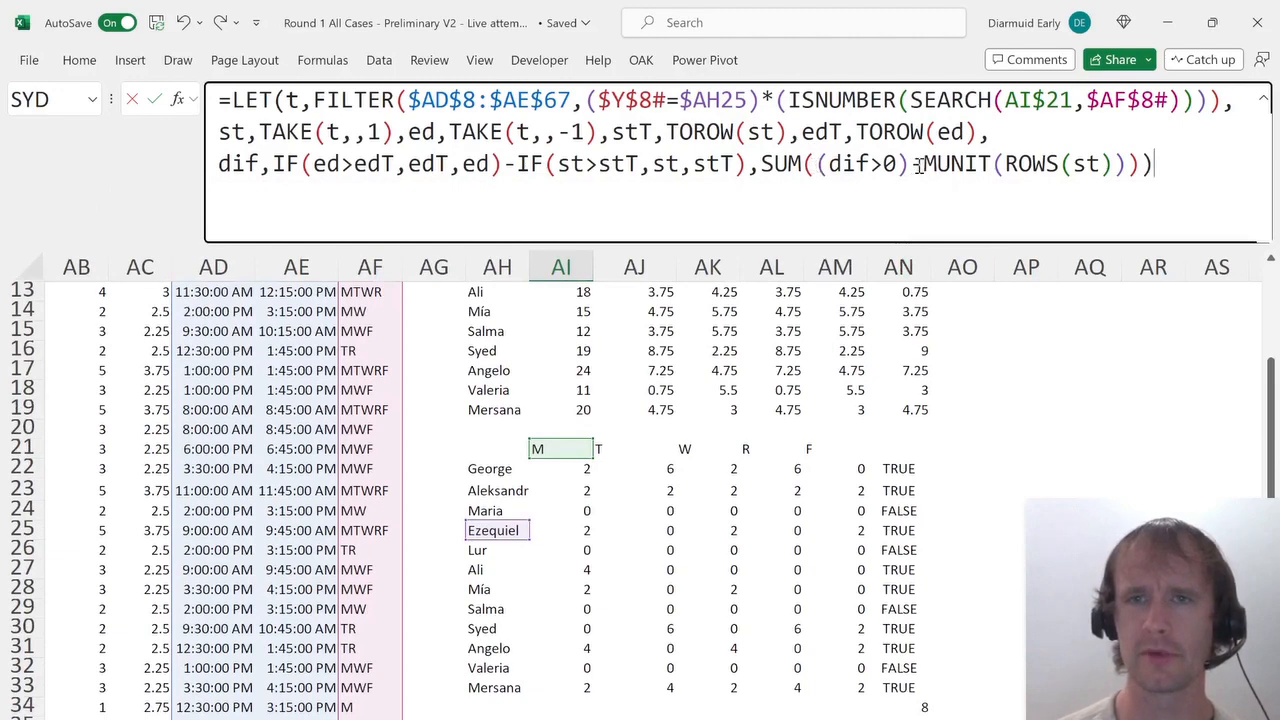
{"action": "left_click_drag", "start_coordinate": [912, 167], "coordinate": [1155, 167]}
{"action": "type", "text": "*dif)"}
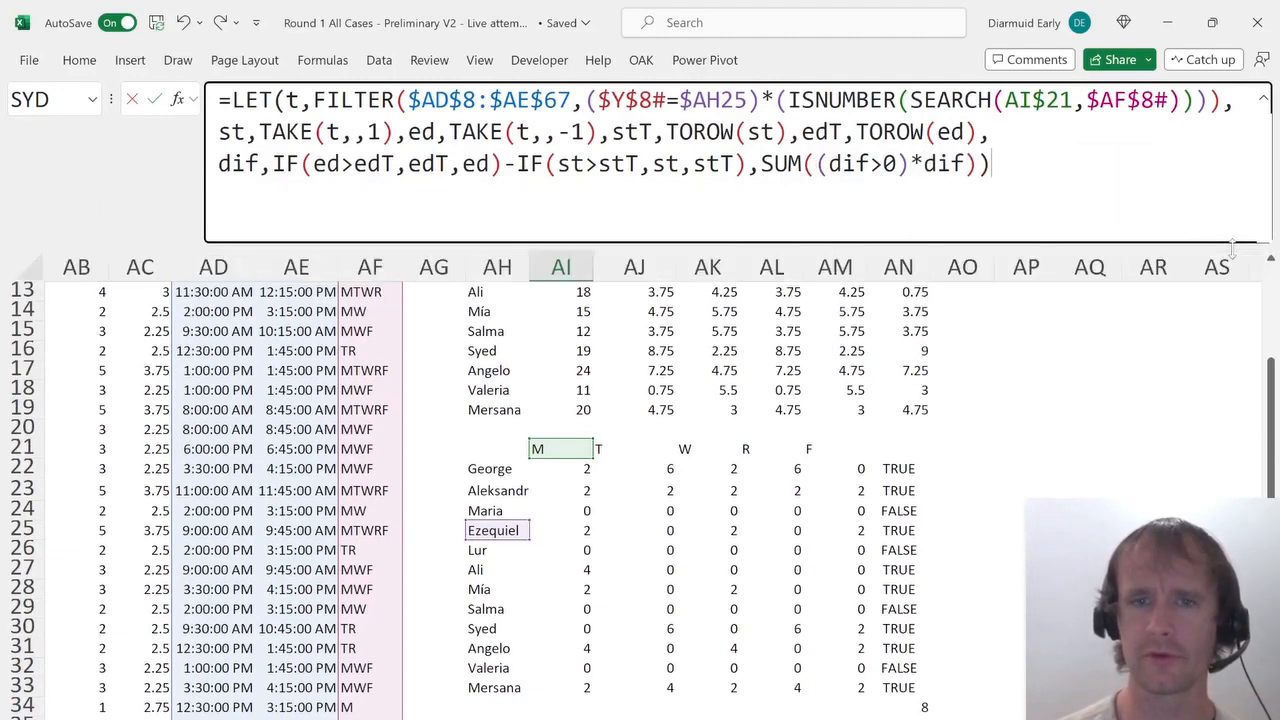
{"action": "key", "text": "Return"}
Fill the modified formula right across AI36:AM36 for all five weekdays.
{"action": "key", "text": "Up"}
{"action": "key", "text": "shift+Right"}
{"action": "key", "text": "shift+Right"}
{"action": "key", "text": "shift+Right"}
{"action": "key", "text": "shift+Right"}
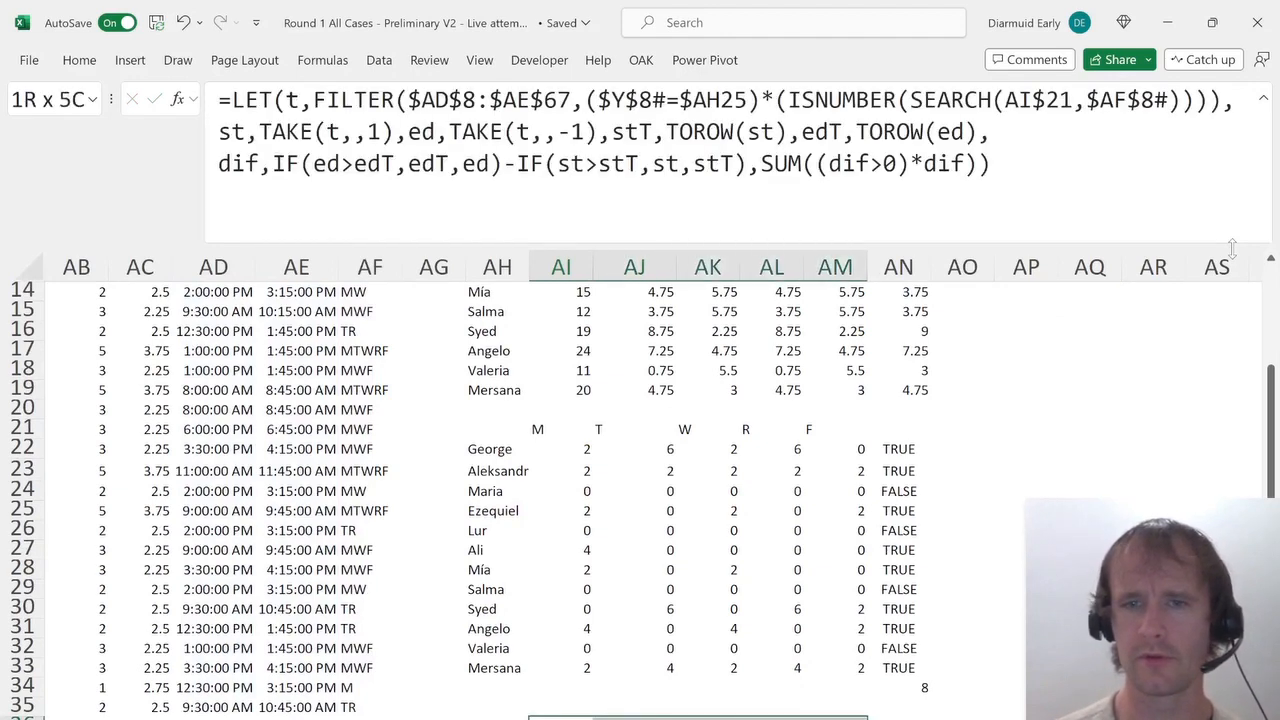
{"action": "key", "text": "ctrl+r"}
Add =SUM(AI36:AM36) in AN36 to total the five day cells.
{"action": "key", "text": "ctrl+Right"}
{"action": "key", "text": "Right"}
{"action": "type", "text": "="}
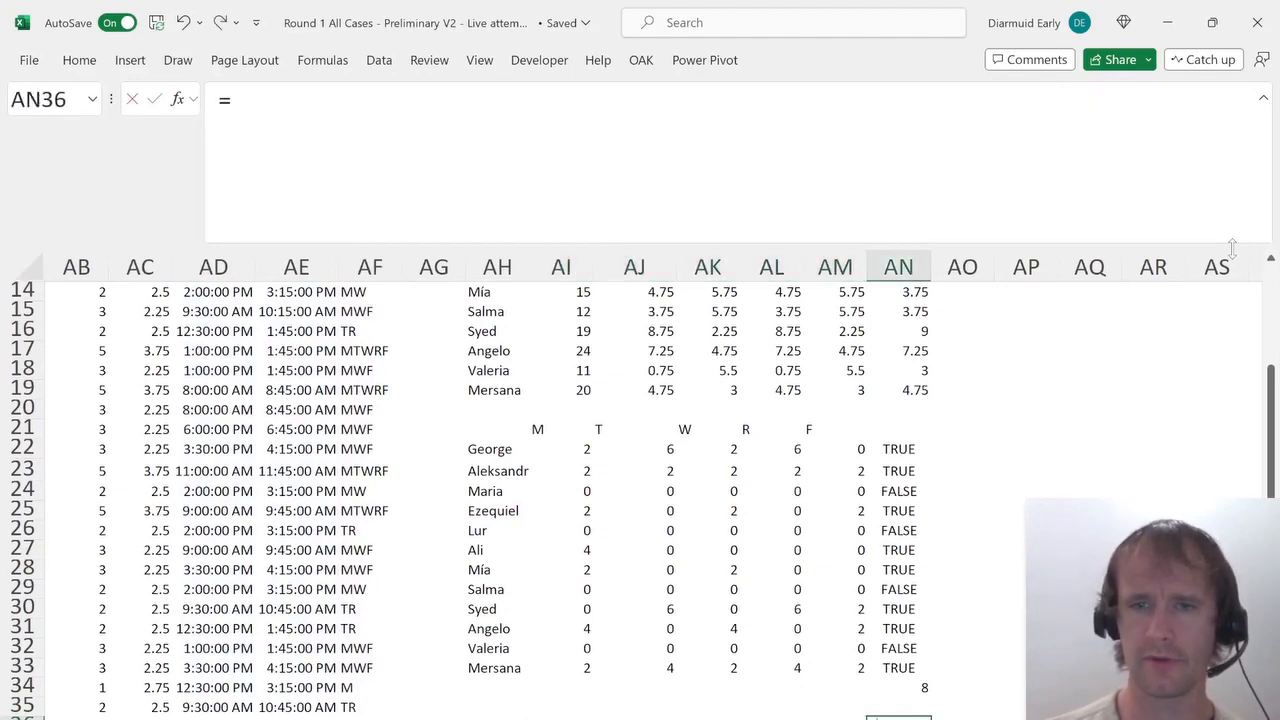
{"action": "key", "text": "Escape"}
{"action": "key", "text": "alt+equal"}
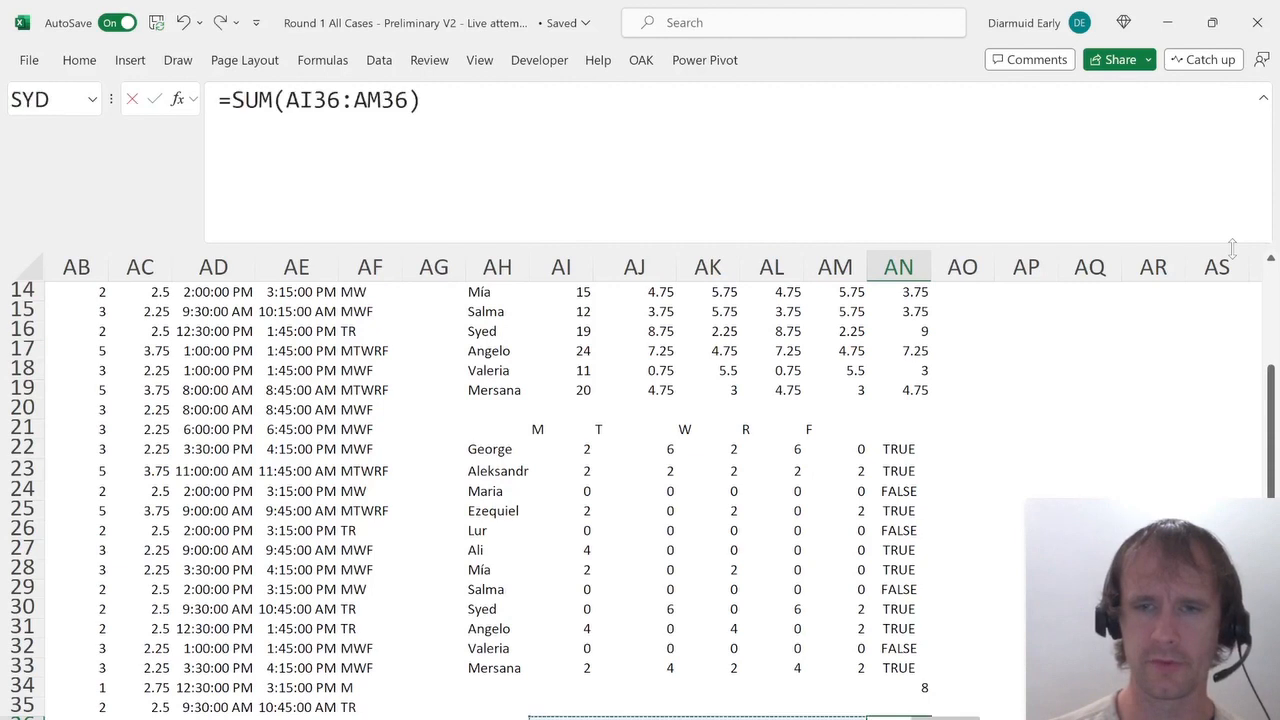
{"action": "key", "text": "Return"}
Multiply the AN36 total by 24 to convert it to hours.
{"action": "key", "text": "Up"}
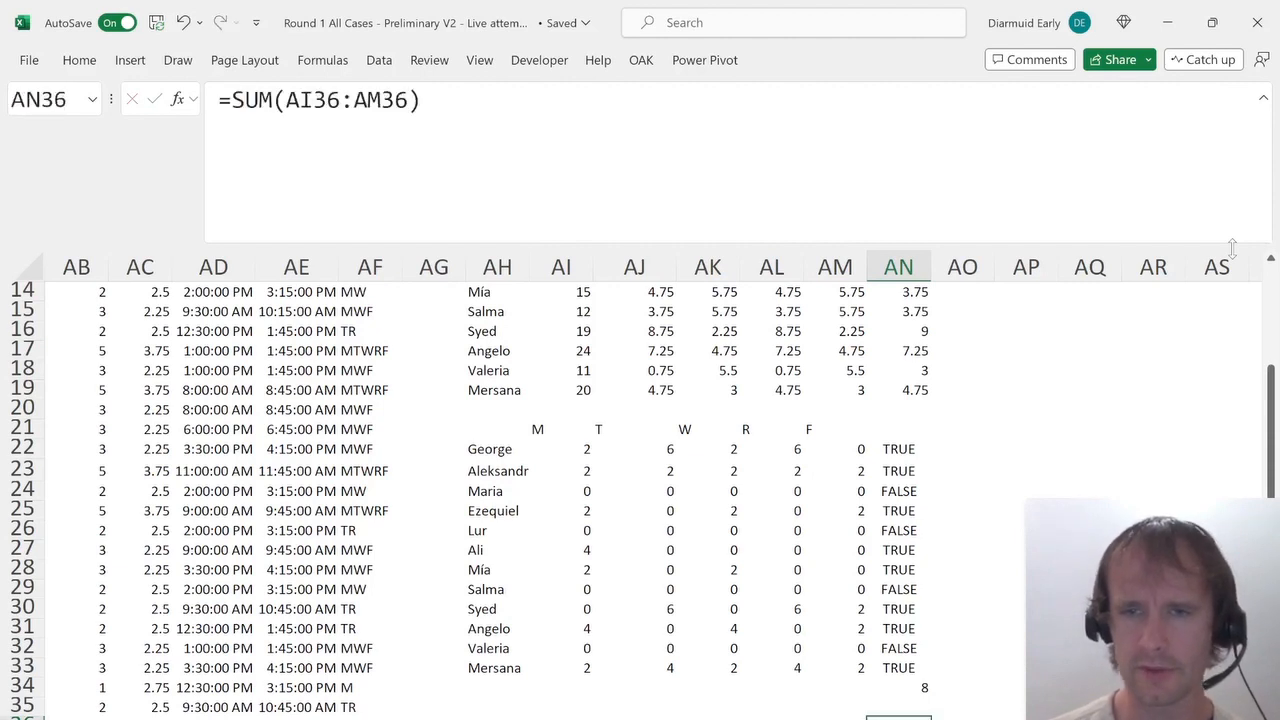
{"action": "key", "text": "ctrl+Left"}
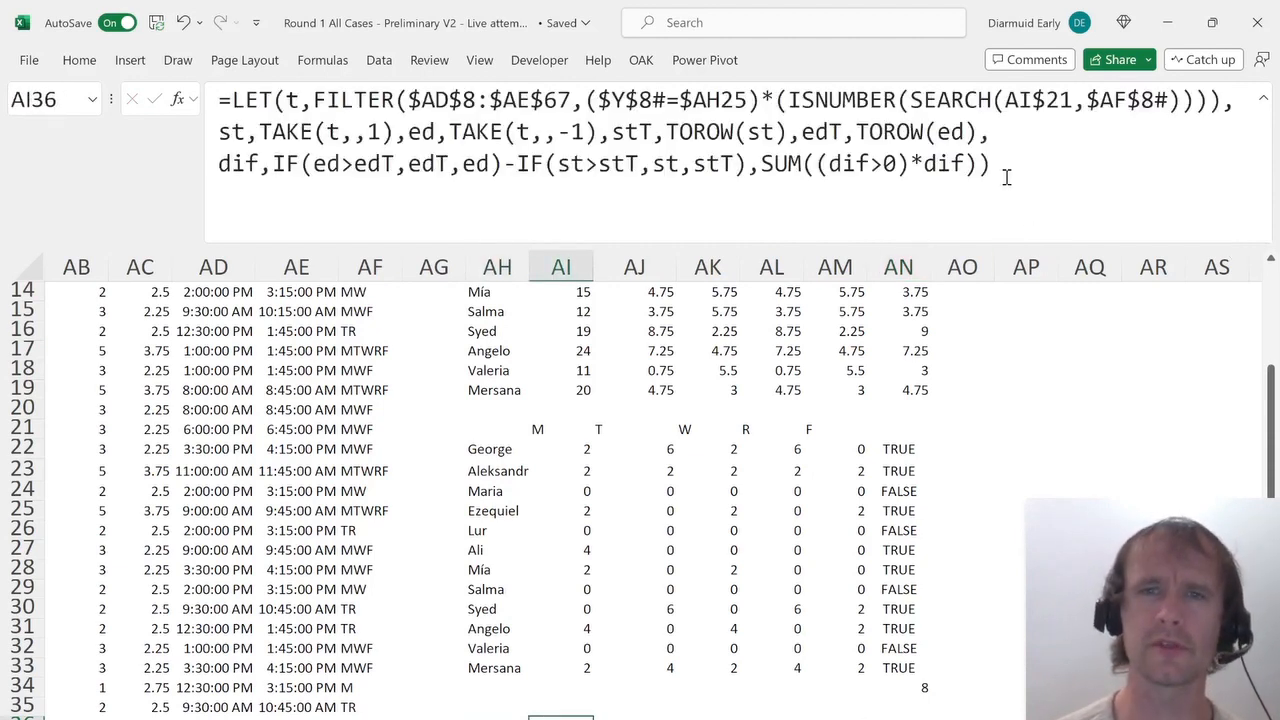
{"action": "key", "text": "ctrl+Right"}
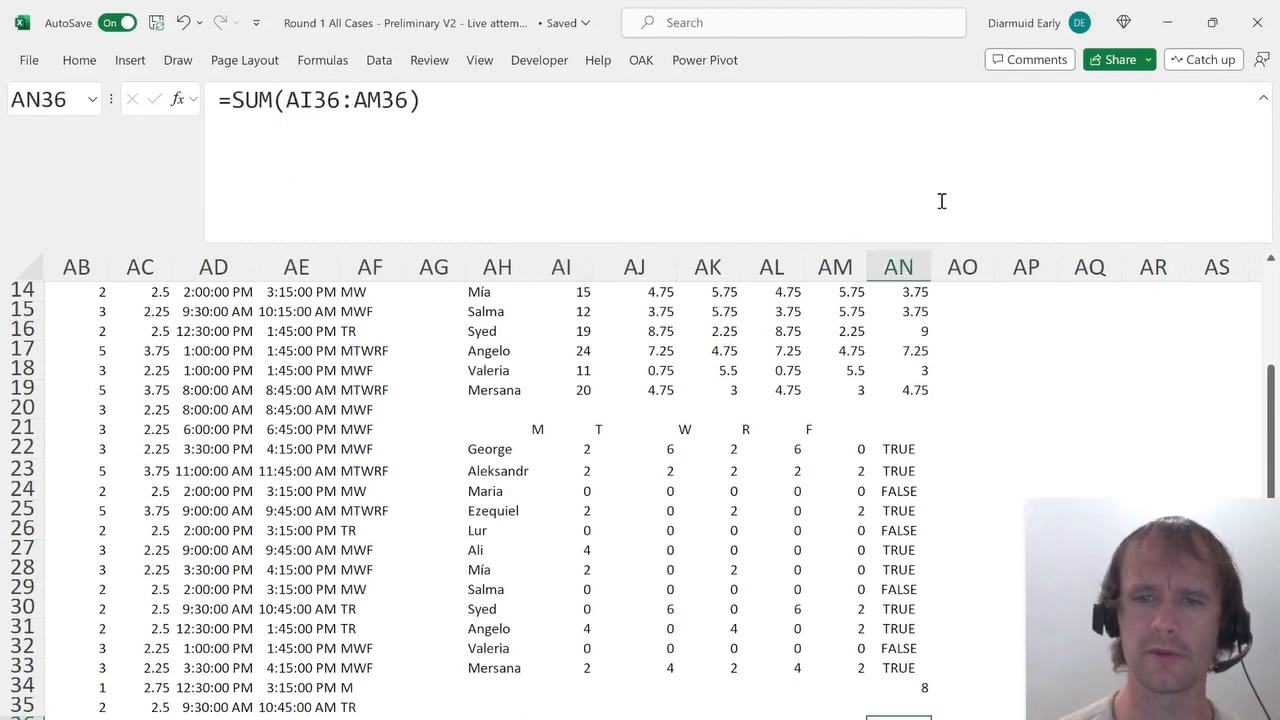
{"action": "key", "text": "ctrl+Left"}
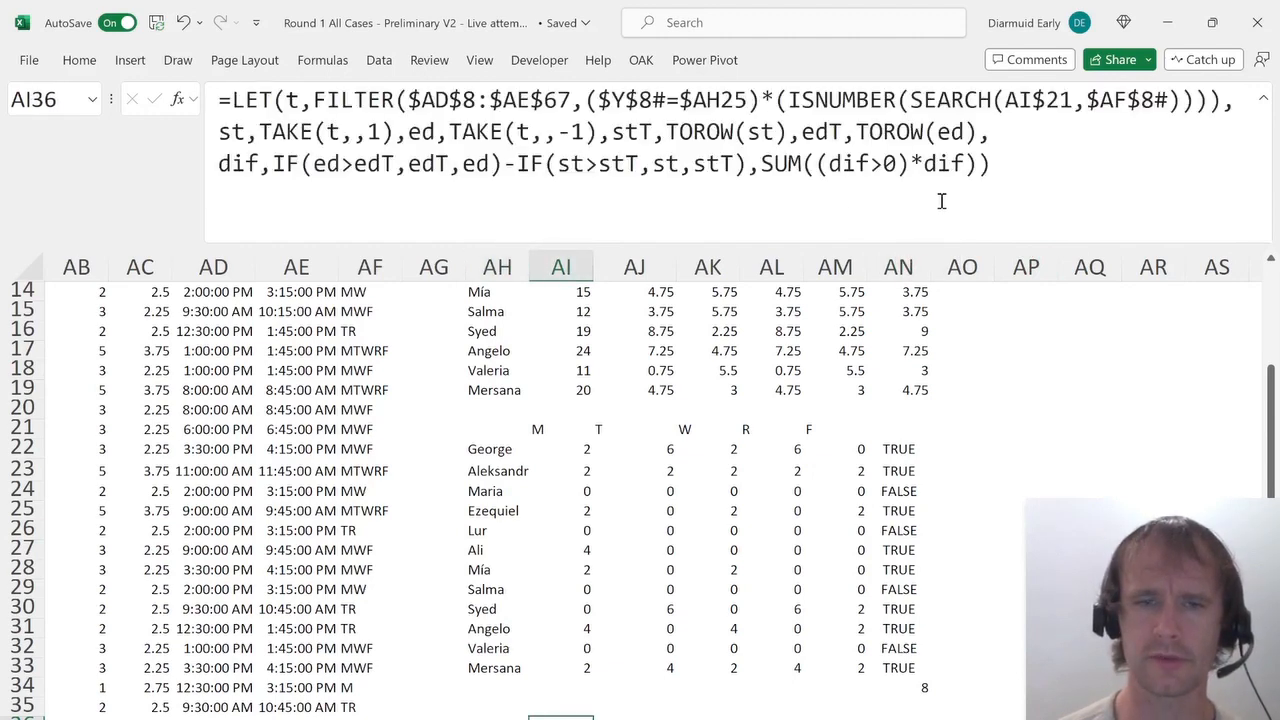
{"action": "key", "text": "ctrl+Right"}
{"action": "key", "text": "F2"}
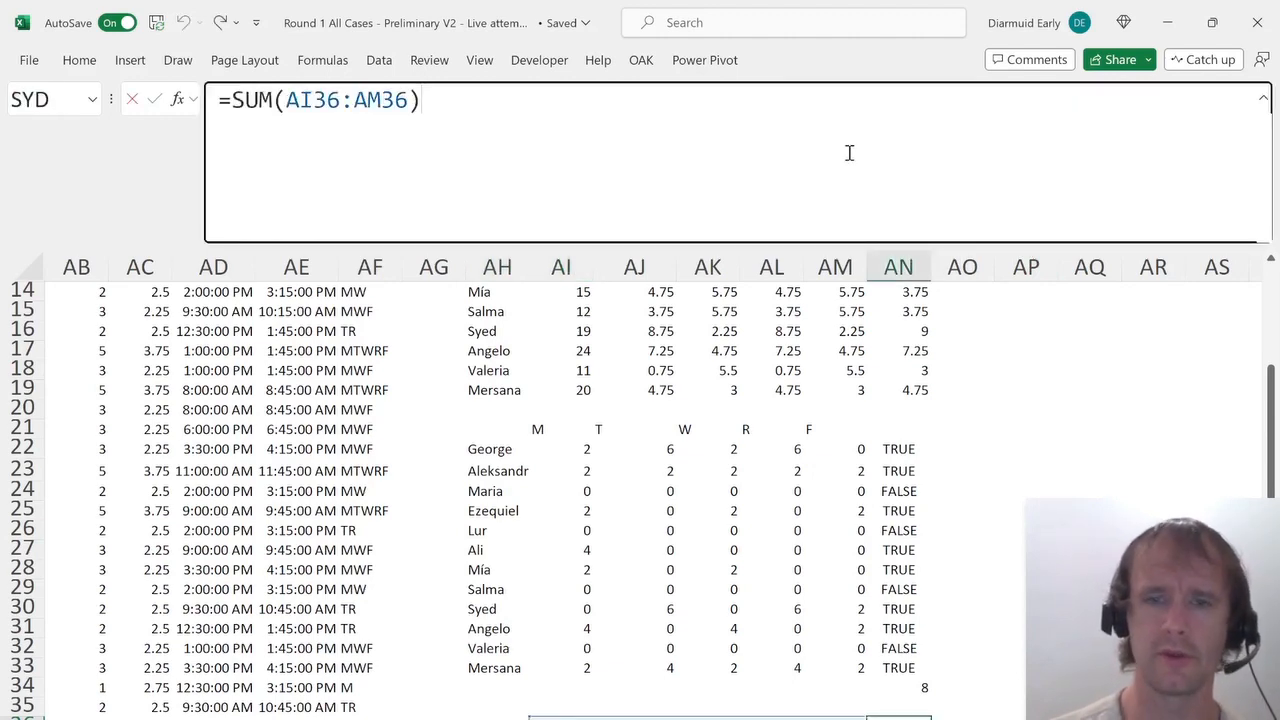
{"action": "type", "text": "*24"}
{"action": "key", "text": "Return"}
Review the answer choices for Ezequiel's booked hours on the answers sheet, then return to the working sheet.
{"action": "key", "text": "Up"}
{"action": "key", "text": "ctrl+Page_Up"}
{"action": "key", "text": "ctrl+Page_Up"}
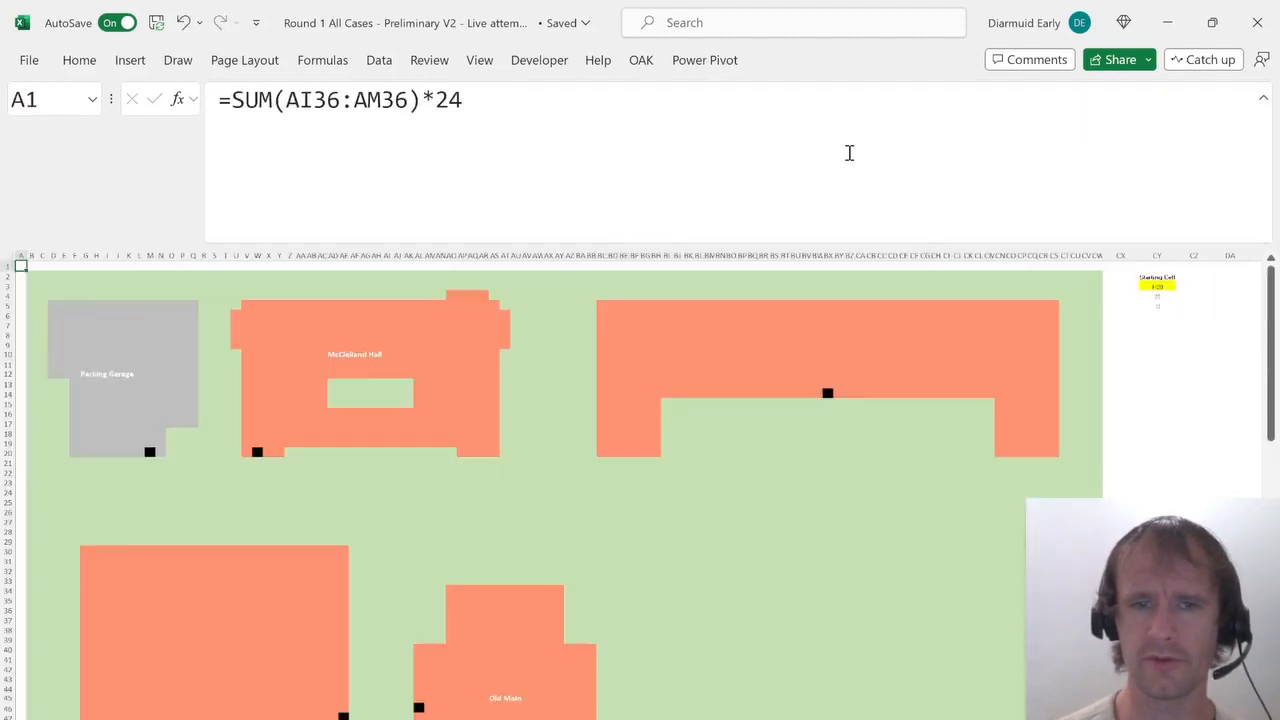
{"action": "key", "text": "alt+Down"}
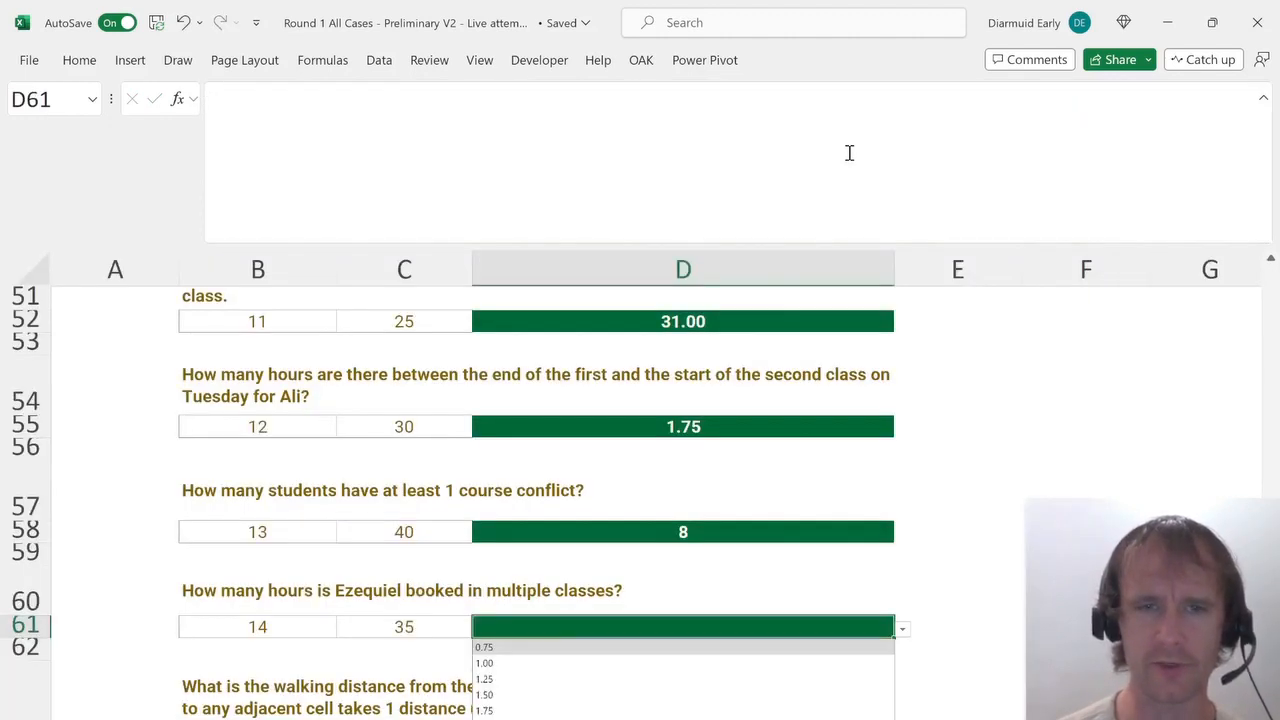
{"action": "key", "text": "Down"}
{"action": "key", "text": "Down"}
{"action": "key", "text": "Down"}
{"action": "key", "text": "Down"}
{"action": "key", "text": "Down"}
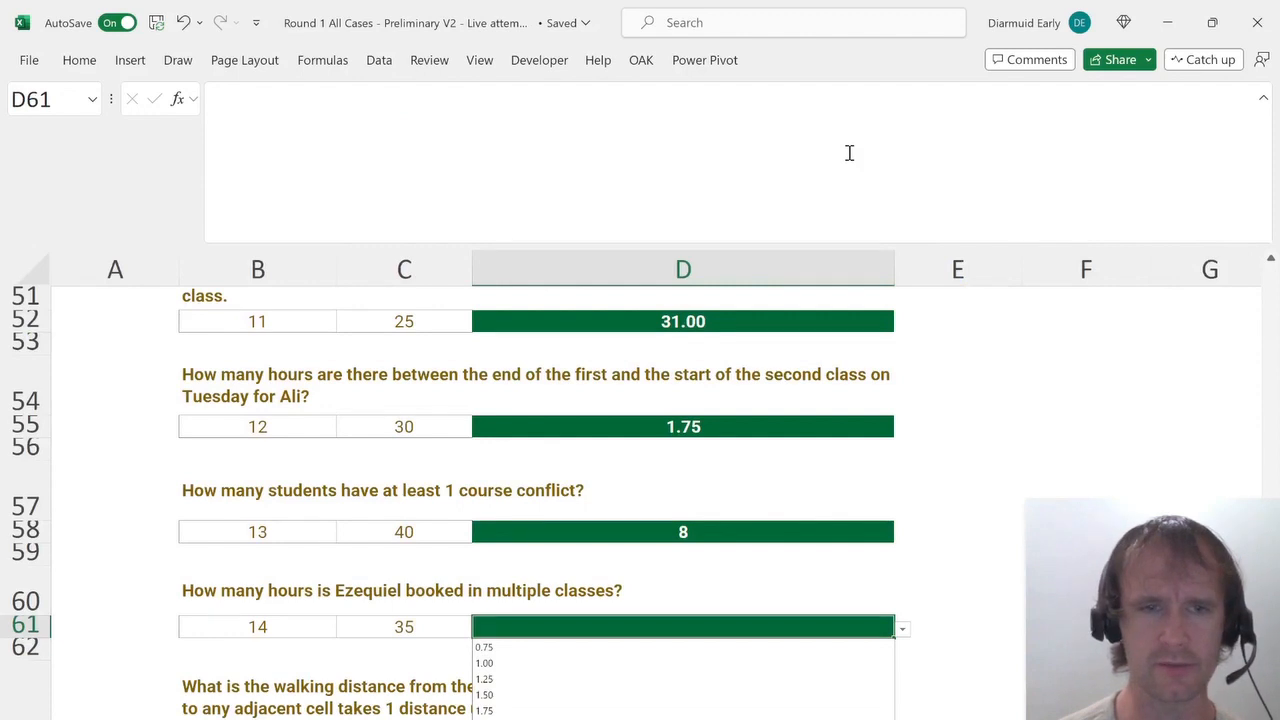
{"action": "key", "text": "Escape"}
{"action": "key", "text": "ctrl+Page_Down"}
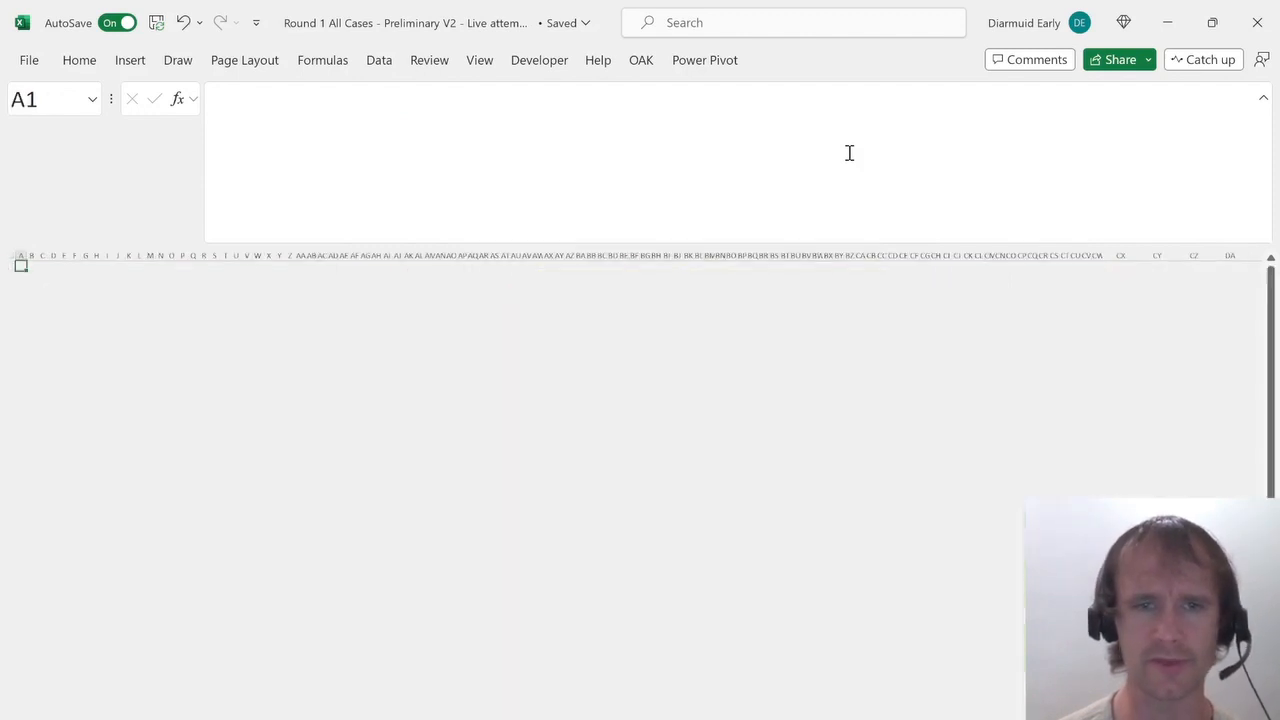
{"action": "key", "text": "ctrl+Page_Down"}
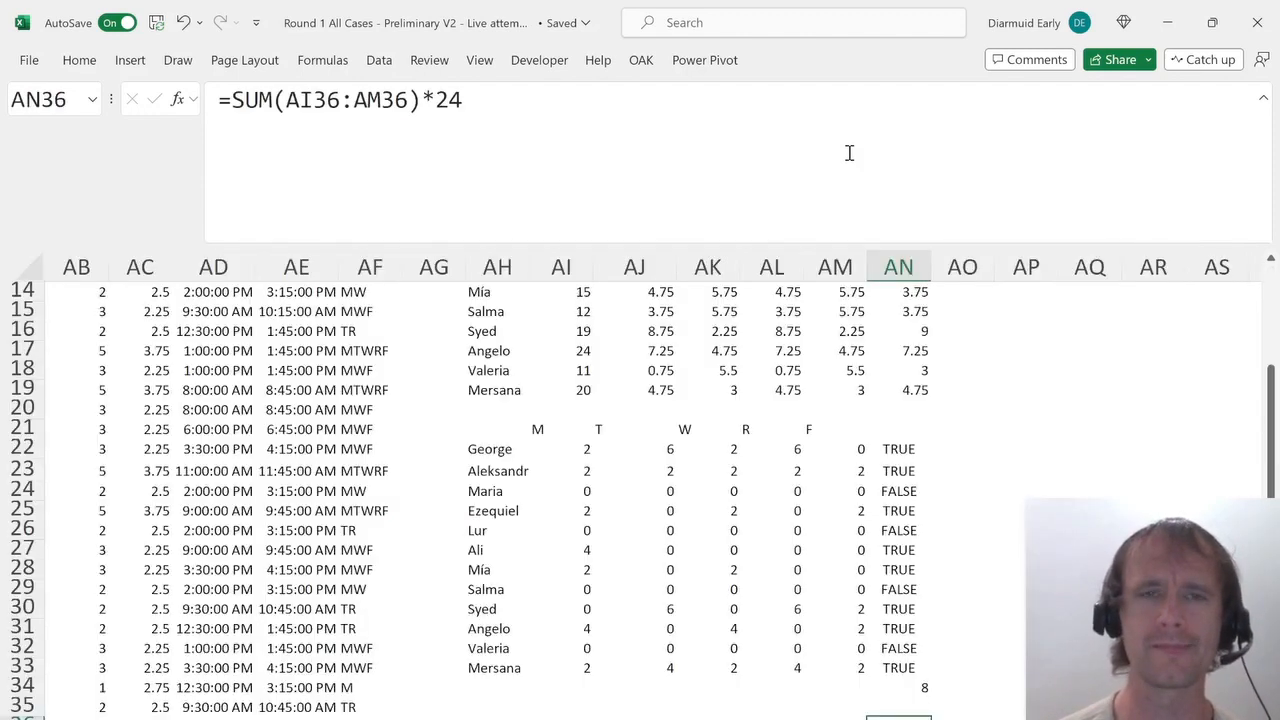
{"action": "key", "text": "ctrl+Left"}
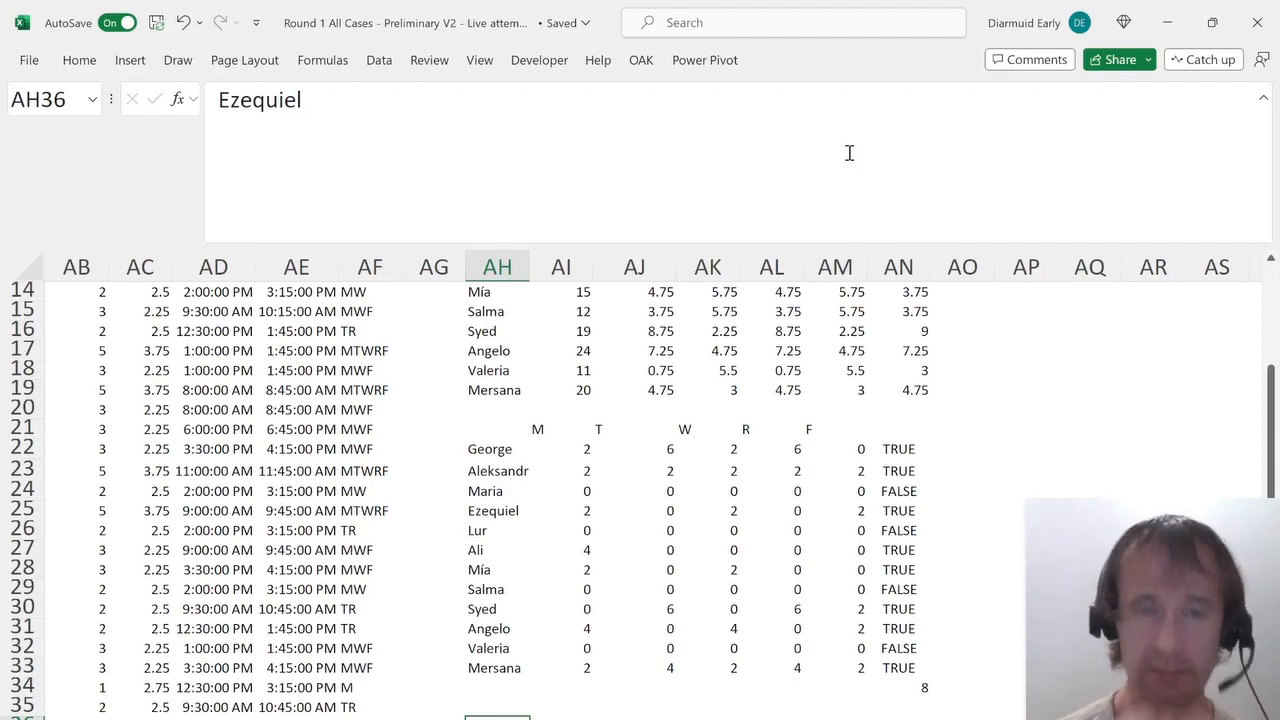
{"action": "key", "text": "Right"}
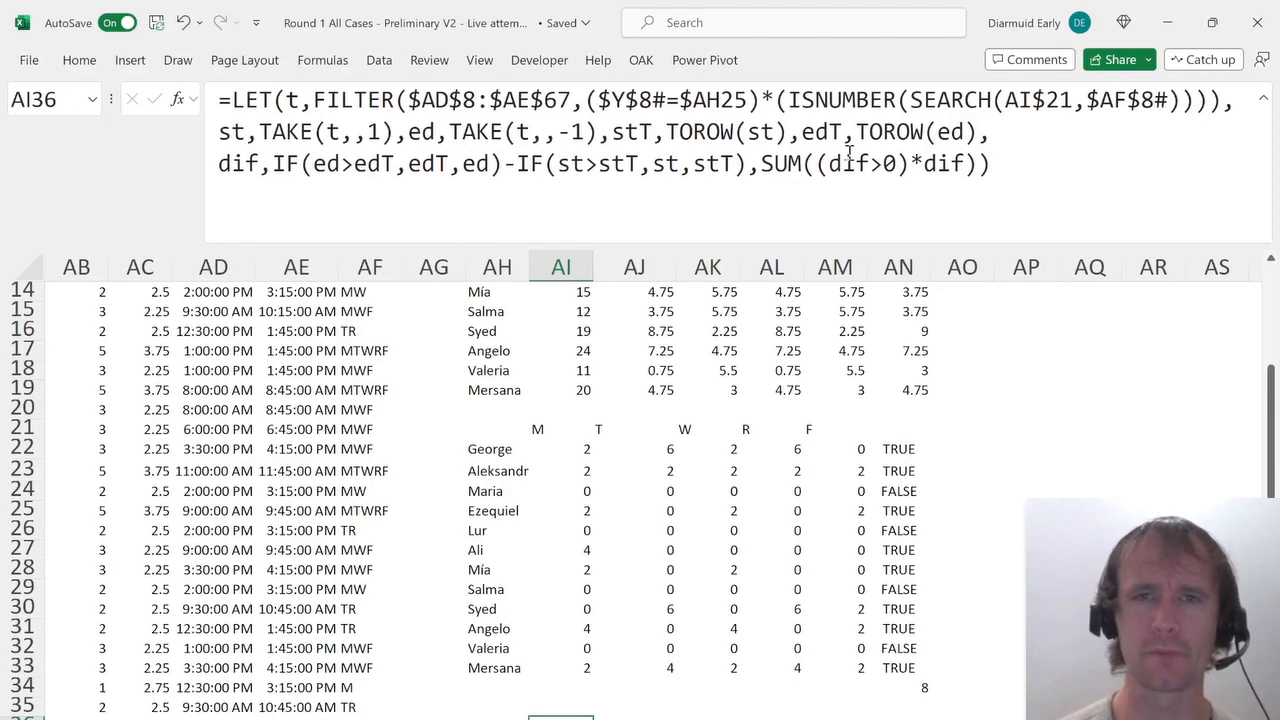
Try adding a (st>stT) condition to the AI36 overlap sum, then undo the change.
{"action": "left_click", "coordinate": [914, 165]}
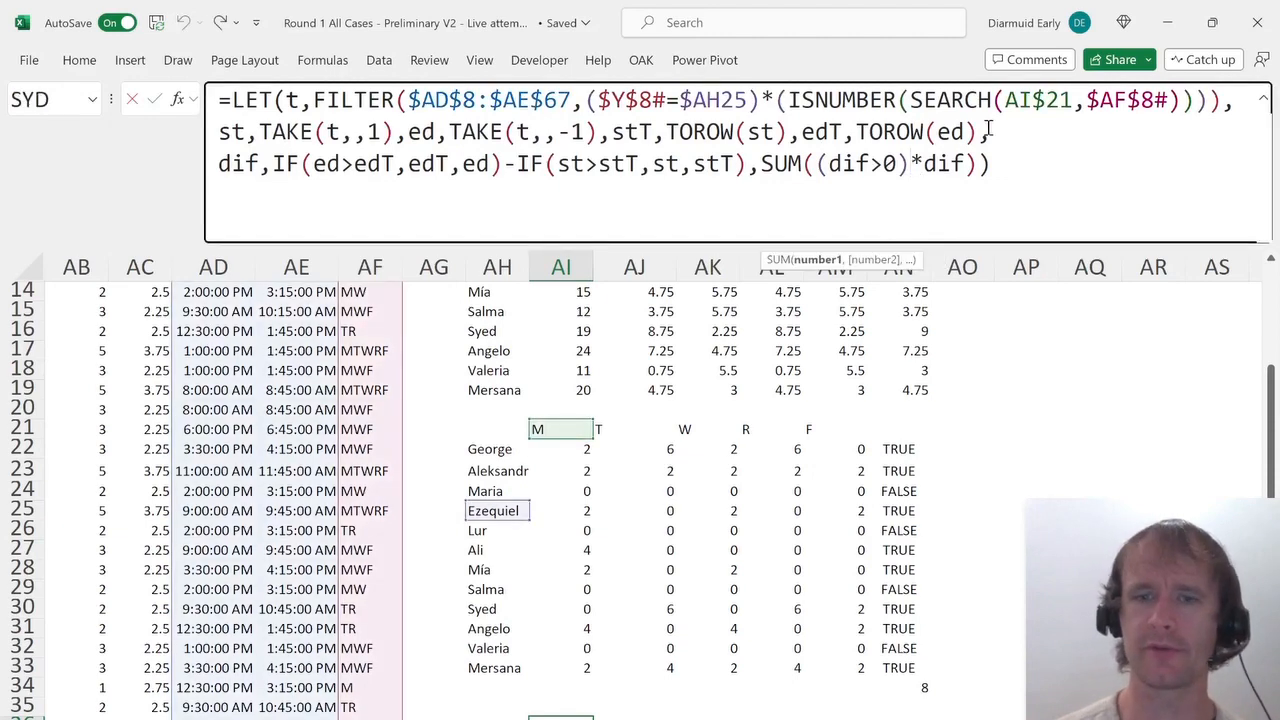
{"action": "type", "text": "*"}
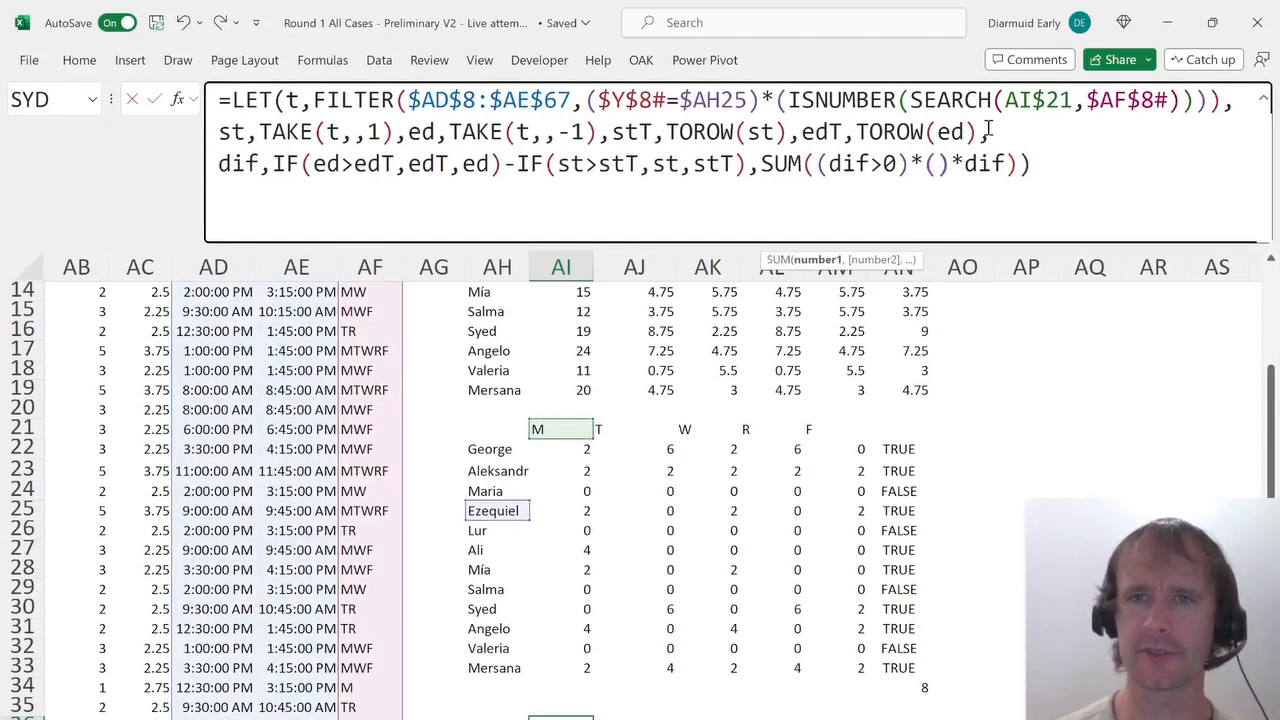
{"action": "type", "text": "st>stt"}
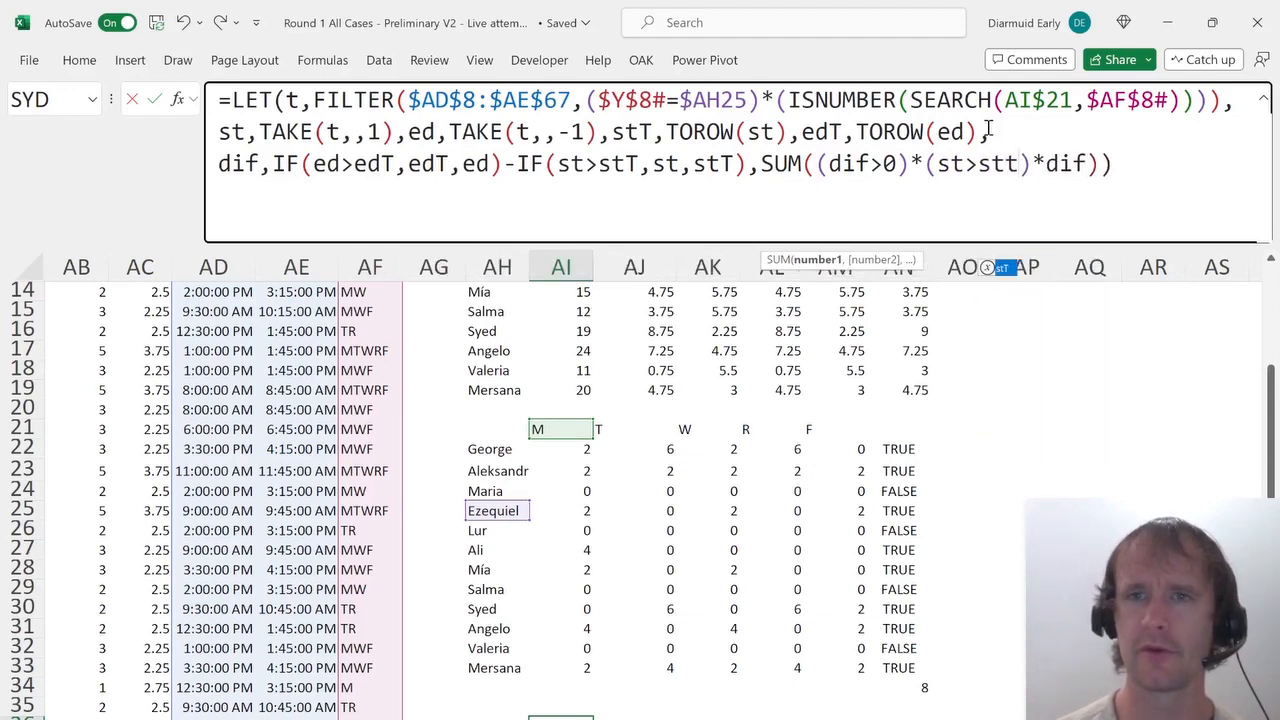
{"action": "key", "text": "Tab"}
{"action": "key", "text": "Return"}
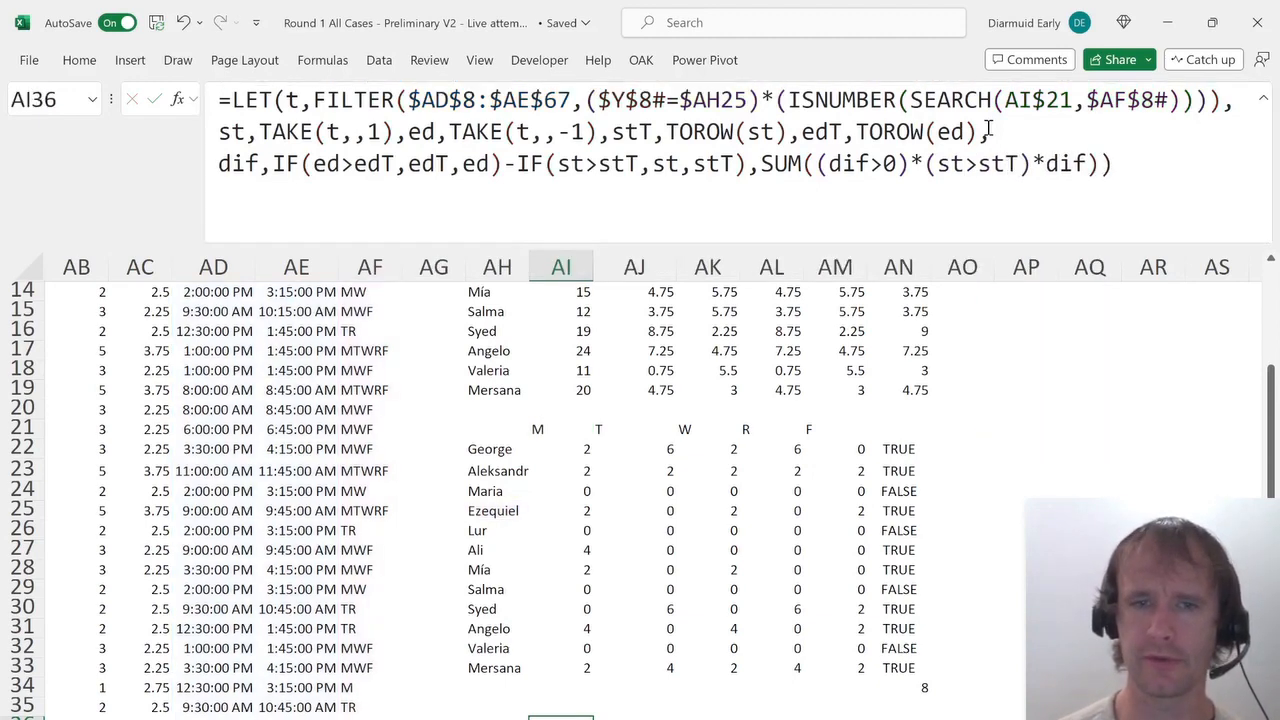
{"action": "key", "text": "shift+Right"}
{"action": "key", "text": "shift+Right"}
{"action": "key", "text": "shift+Right"}
{"action": "key", "text": "shift+Right"}
{"action": "key", "text": "ctrl+z"}
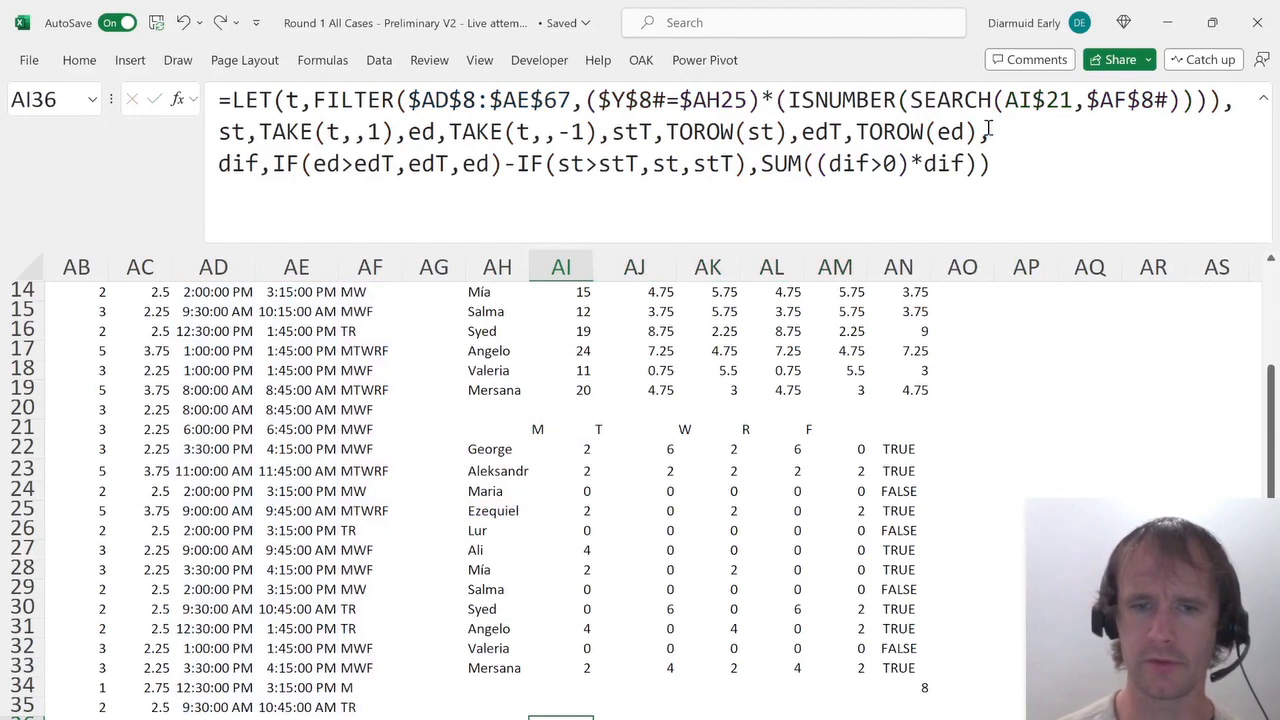
{"action": "key", "text": "ctrl+y"}
{"action": "key", "text": "ctrl+z"}
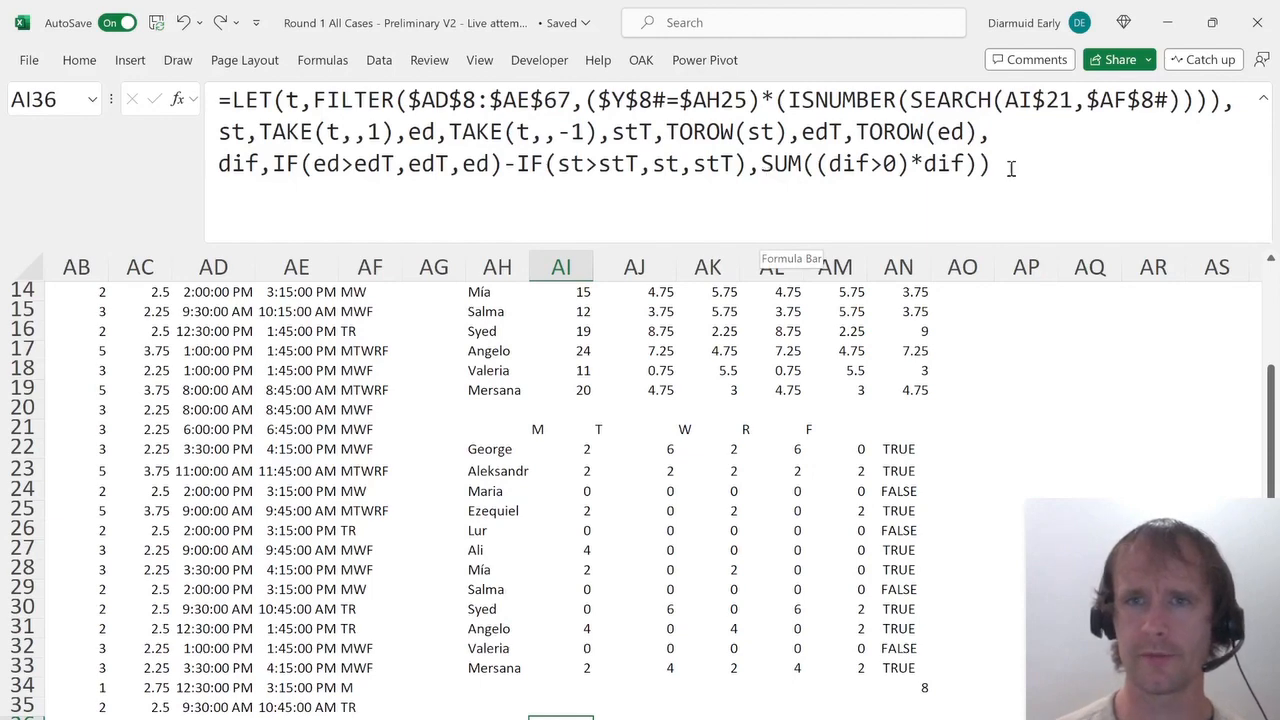
Enter a copy of the overlap formula in AI37 that returns the unsummed (dif>0)*dif matrix.
{"action": "left_click_drag", "start_coordinate": [1008, 163], "coordinate": [5, 18]}
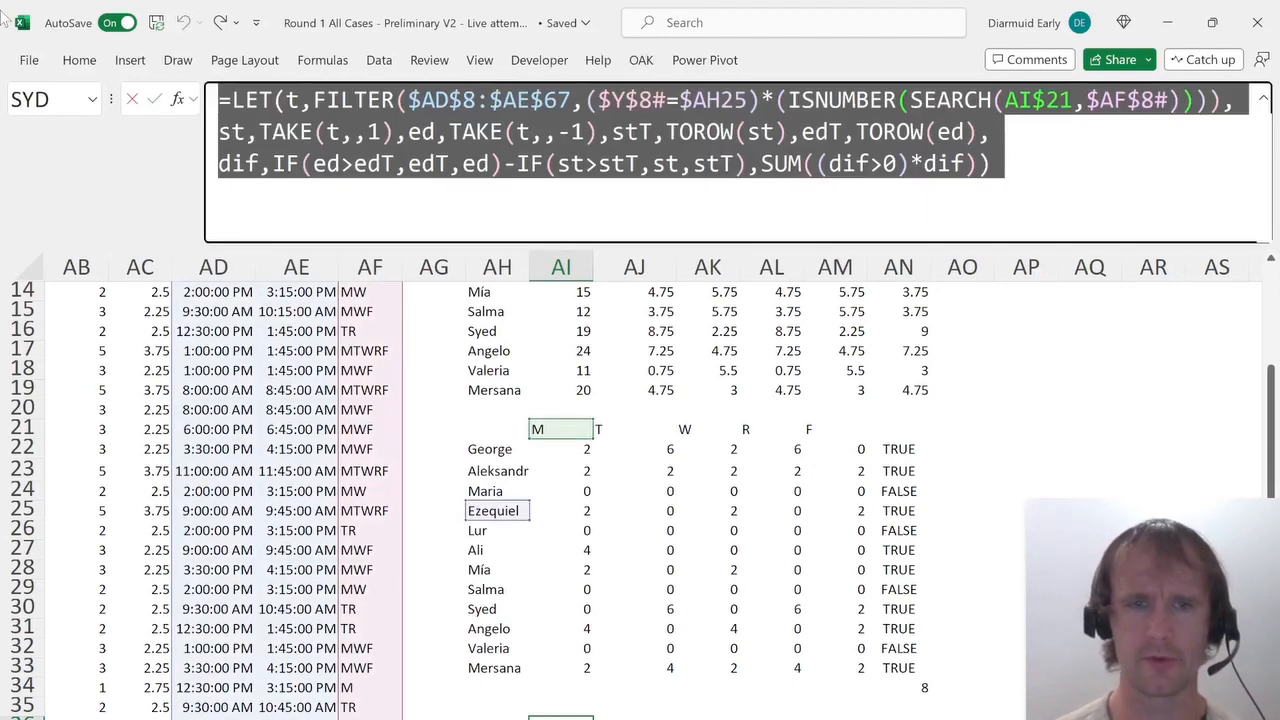
{"action": "key", "text": "Escape"}
{"action": "left_click", "coordinate": [300, 118]}
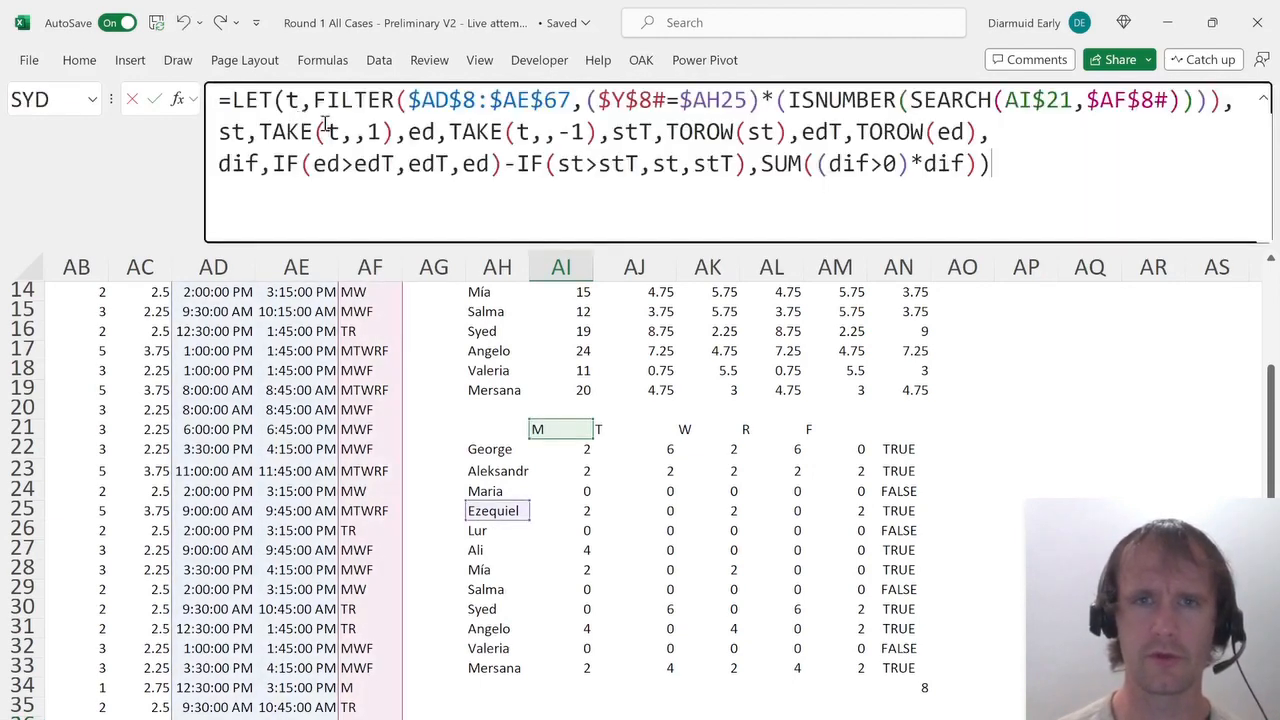
{"action": "double_click", "coordinate": [778, 165]}
{"action": "key", "text": "shift+End"}
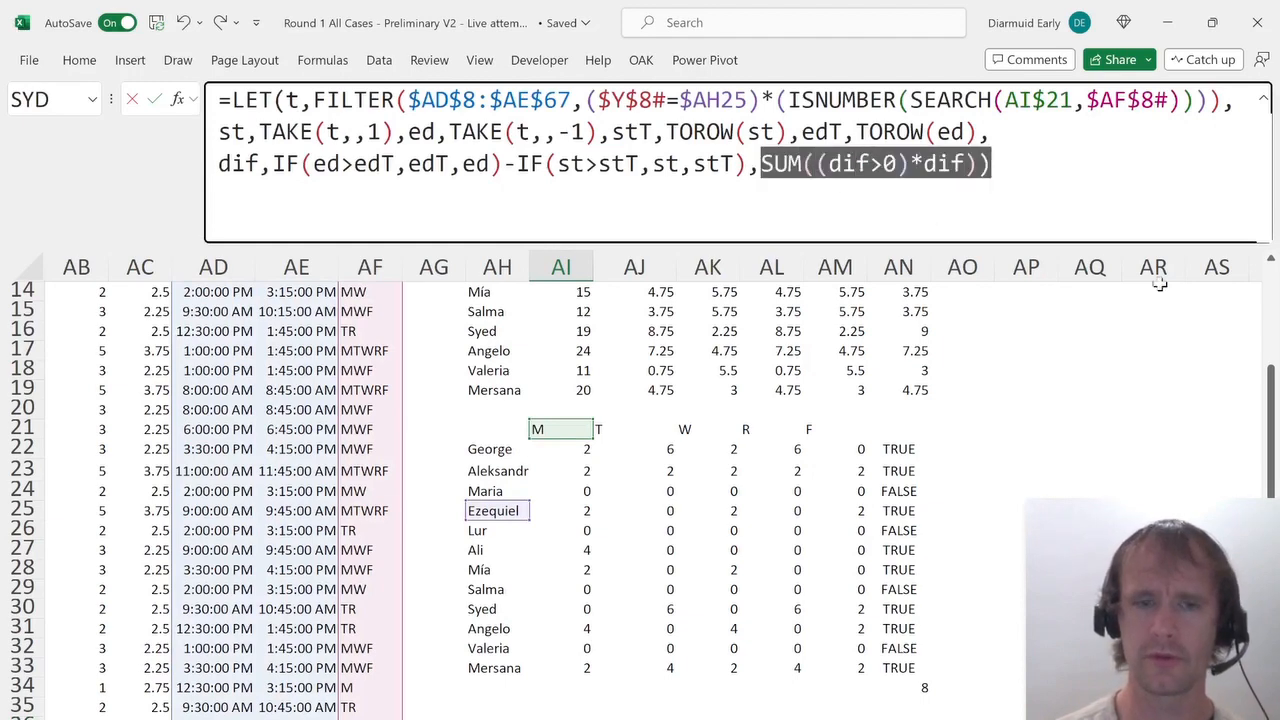
{"action": "type", "text": "dif"}
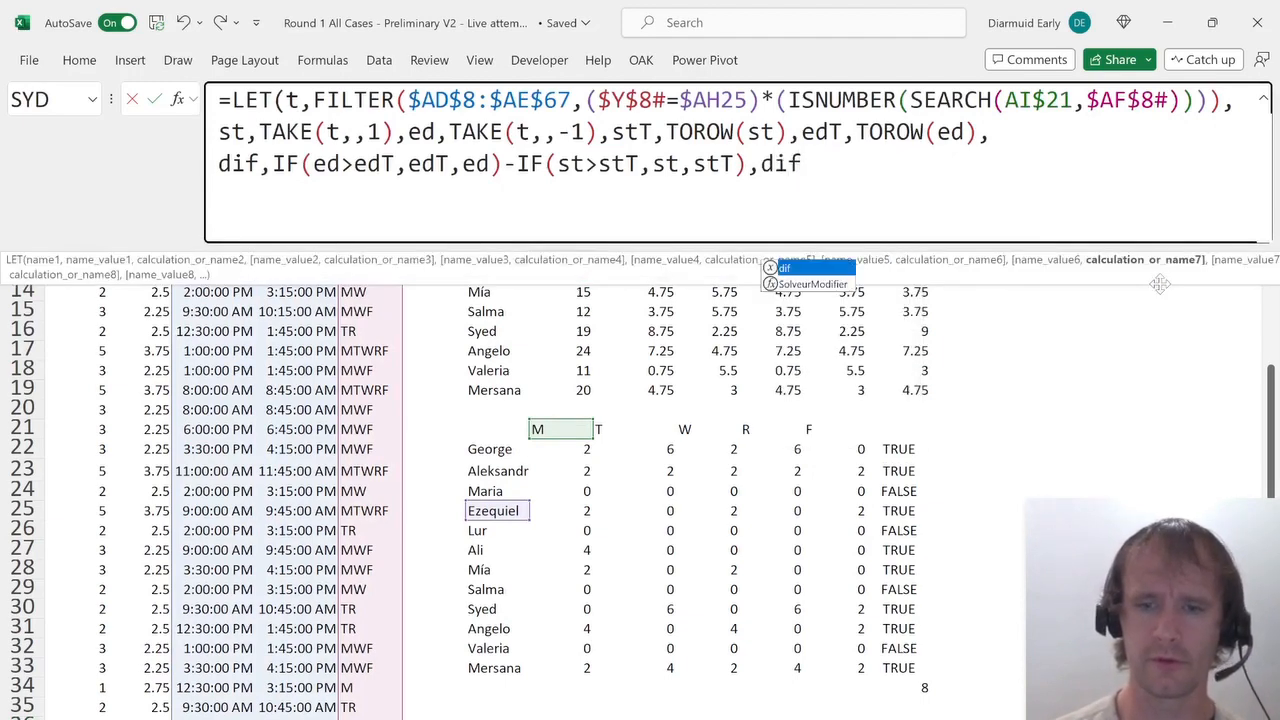
{"action": "type", "text": ">0)"}
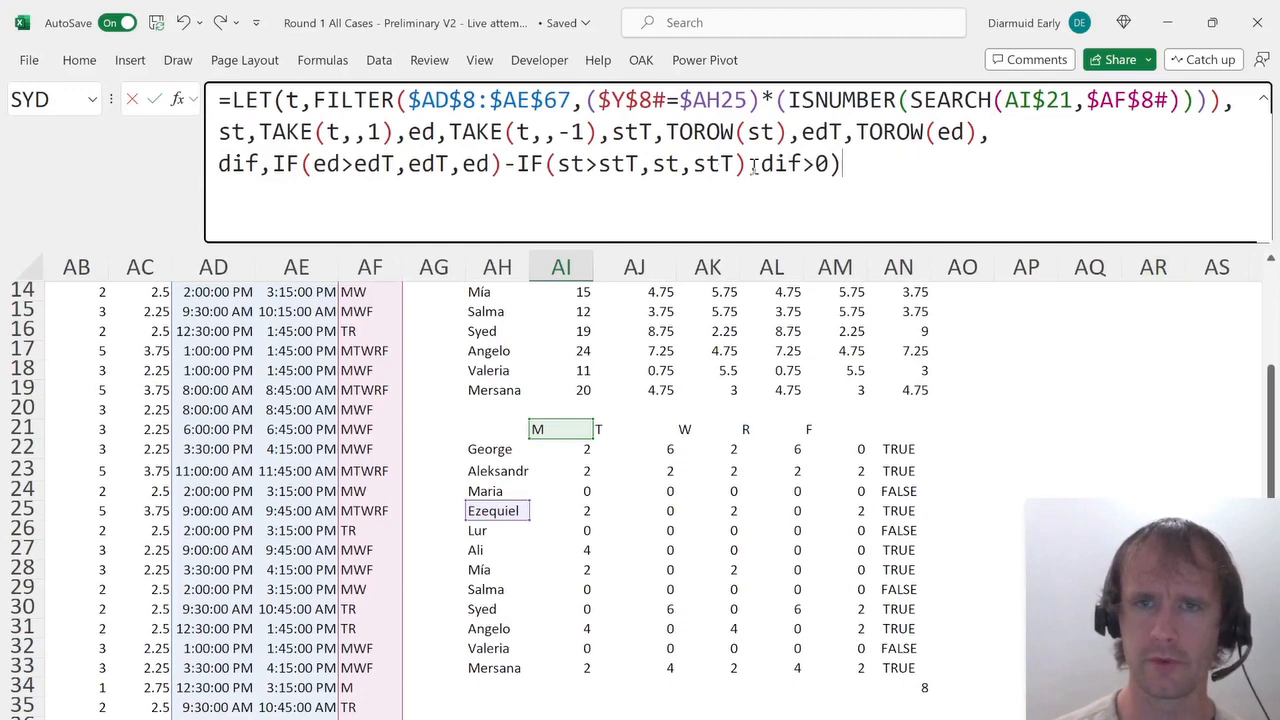
{"action": "left_click", "coordinate": [752, 165]}
{"action": "type", "text": ",(dif>0)"}
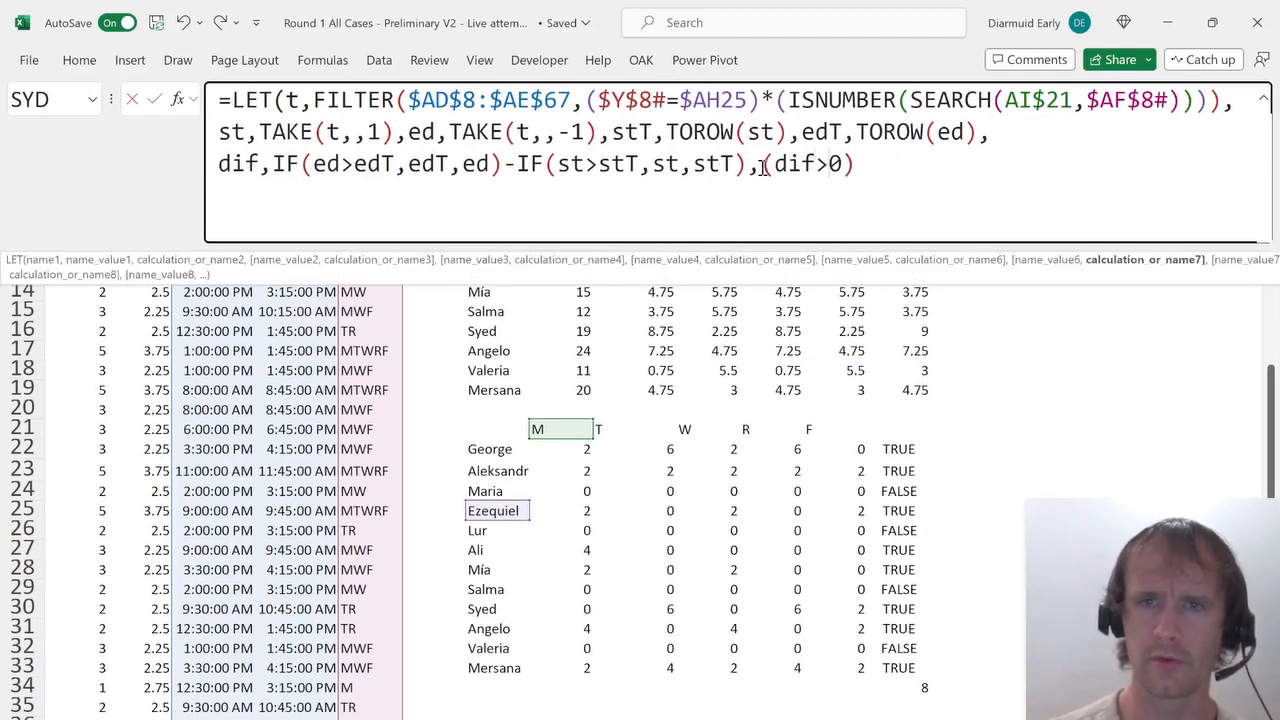
{"action": "type", "text": "*dif"}
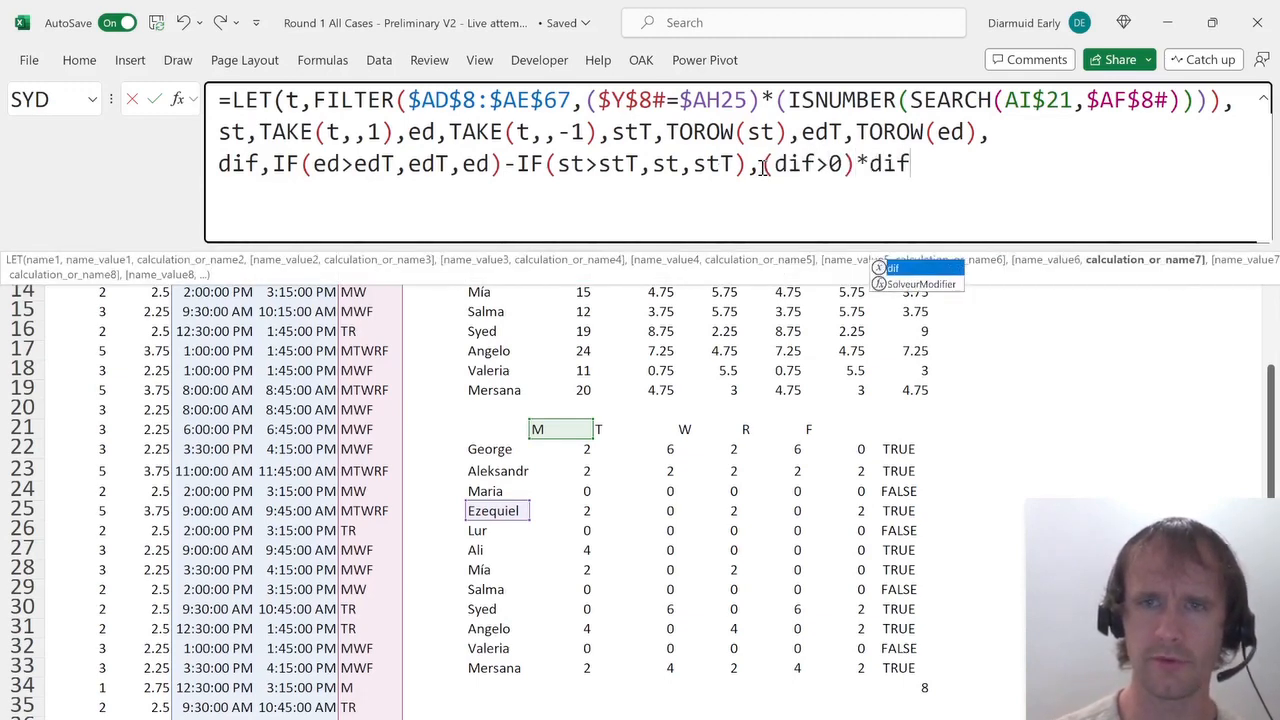
{"action": "key", "text": "Return"}
{"action": "key", "text": "Return"}
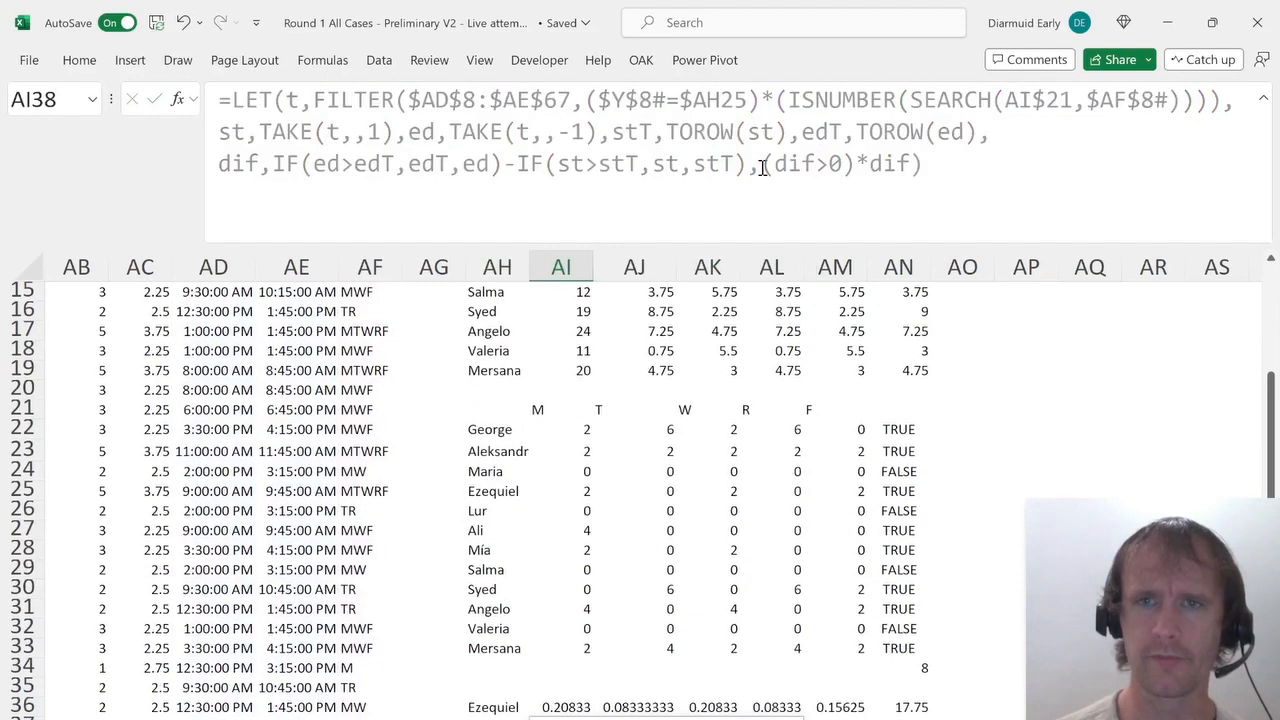
Inspect the spilled overlap matrix, then multiply the AI36 sum by (1-MUNIT(ROWS(st))) to exclude each class's overlap with itself.
{"action": "key", "text": "Up"}
{"action": "key", "text": "ctrl+shift+Right"}
{"action": "key", "text": "ctrl+shift+Down"}
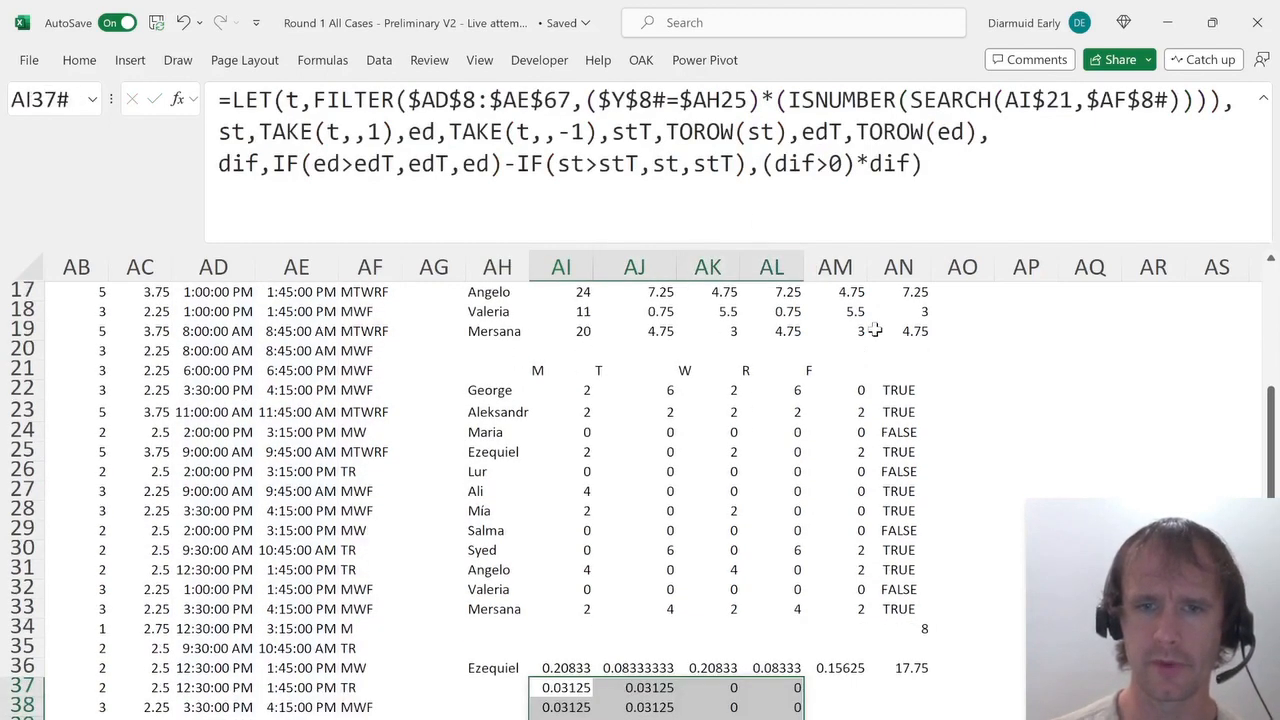
{"action": "key", "text": "Up"}
{"action": "key", "text": "Down"}
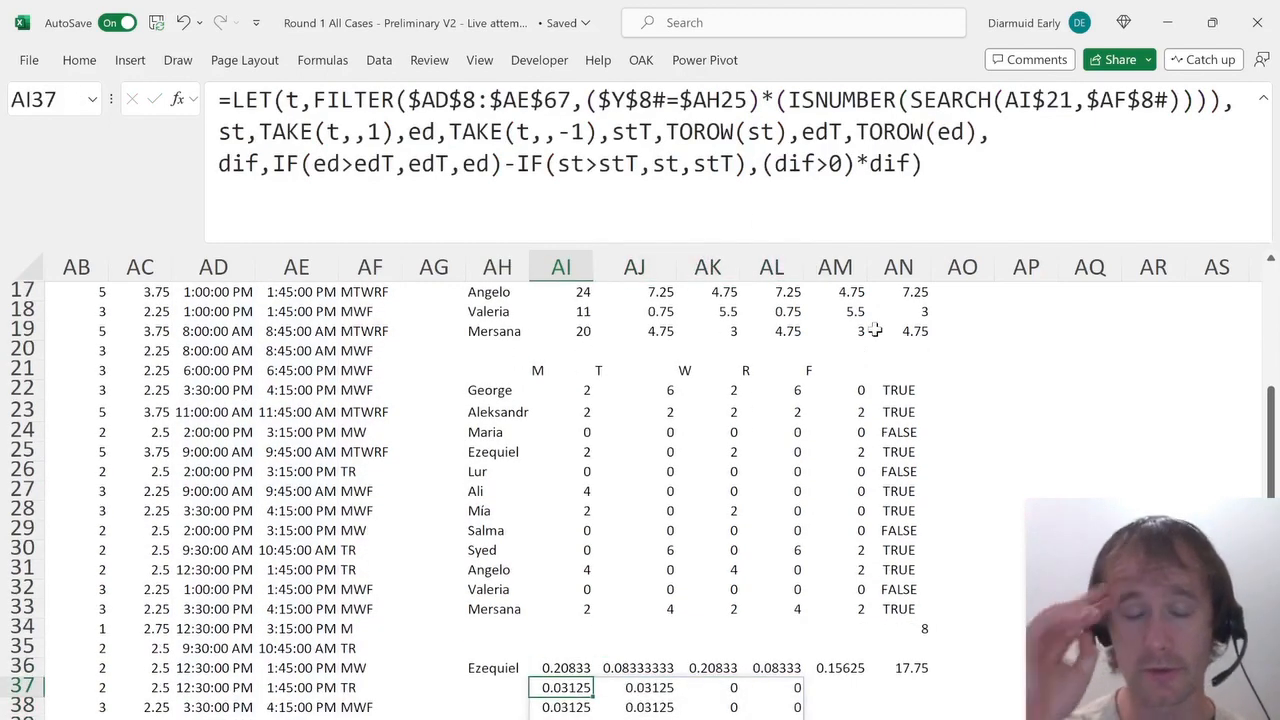
{"action": "key", "text": "Up"}
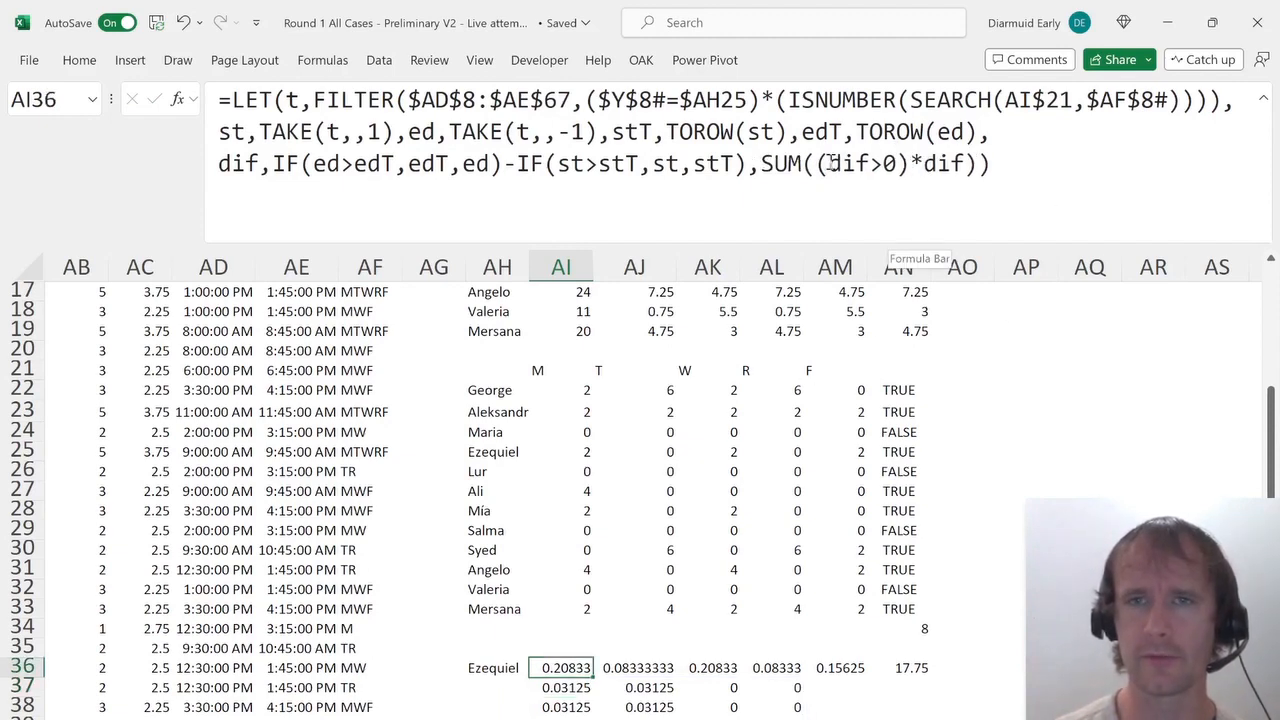
{"action": "left_click", "coordinate": [965, 164]}
{"action": "type", "text": "*(10"}
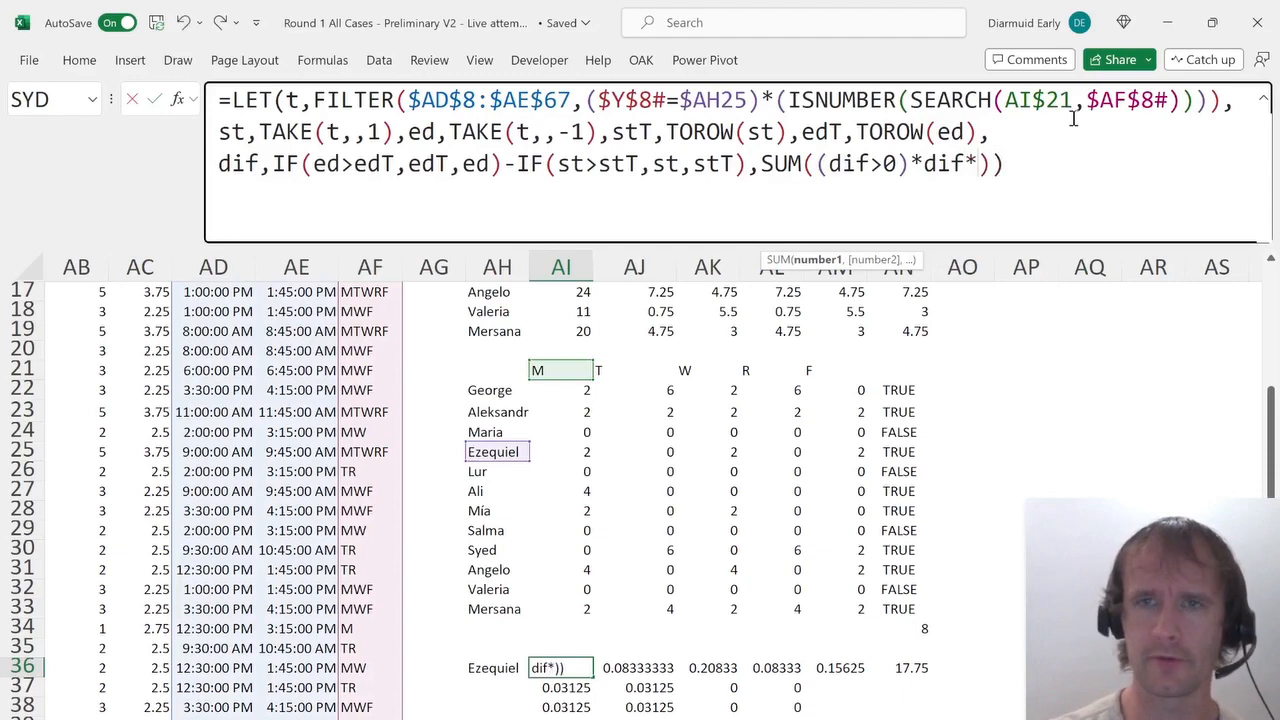
{"action": "key", "text": "BackSpace"}
{"action": "type", "text": "-m"}
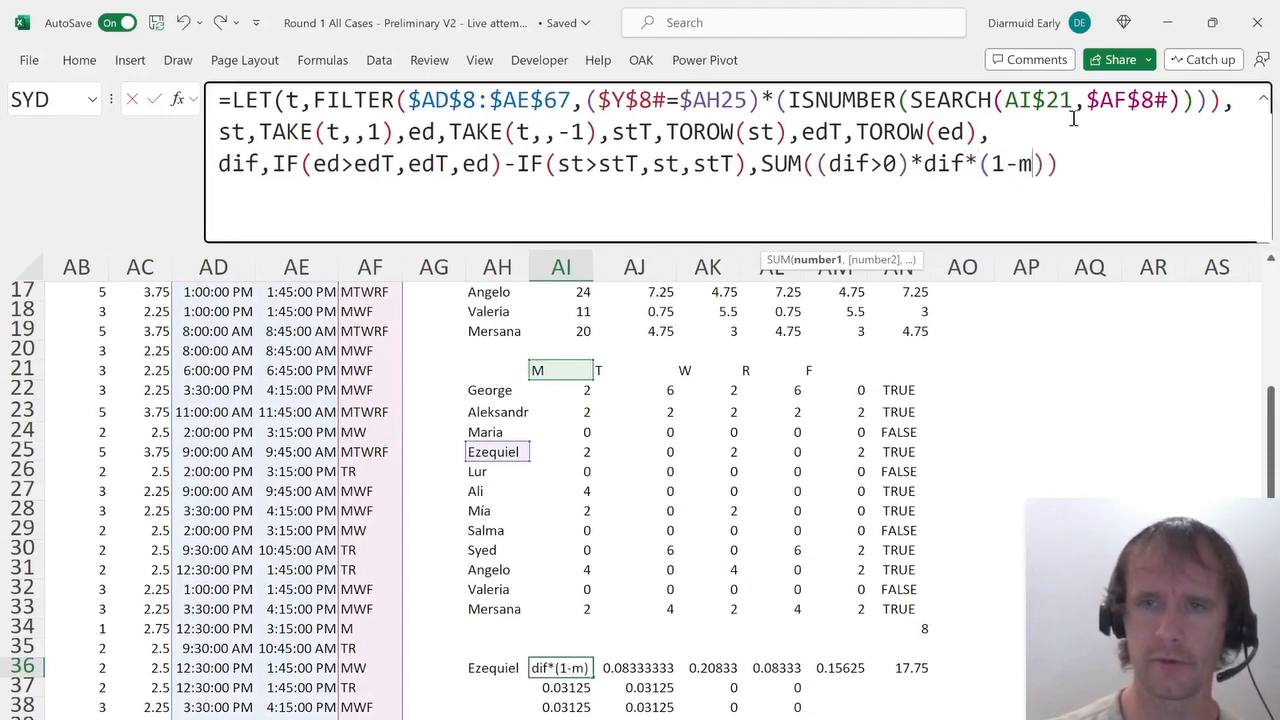
{"action": "type", "text": "u"}
{"action": "key", "text": "Down"}
{"action": "key", "text": "Tab"}
{"action": "type", "text": "rows(st)"}
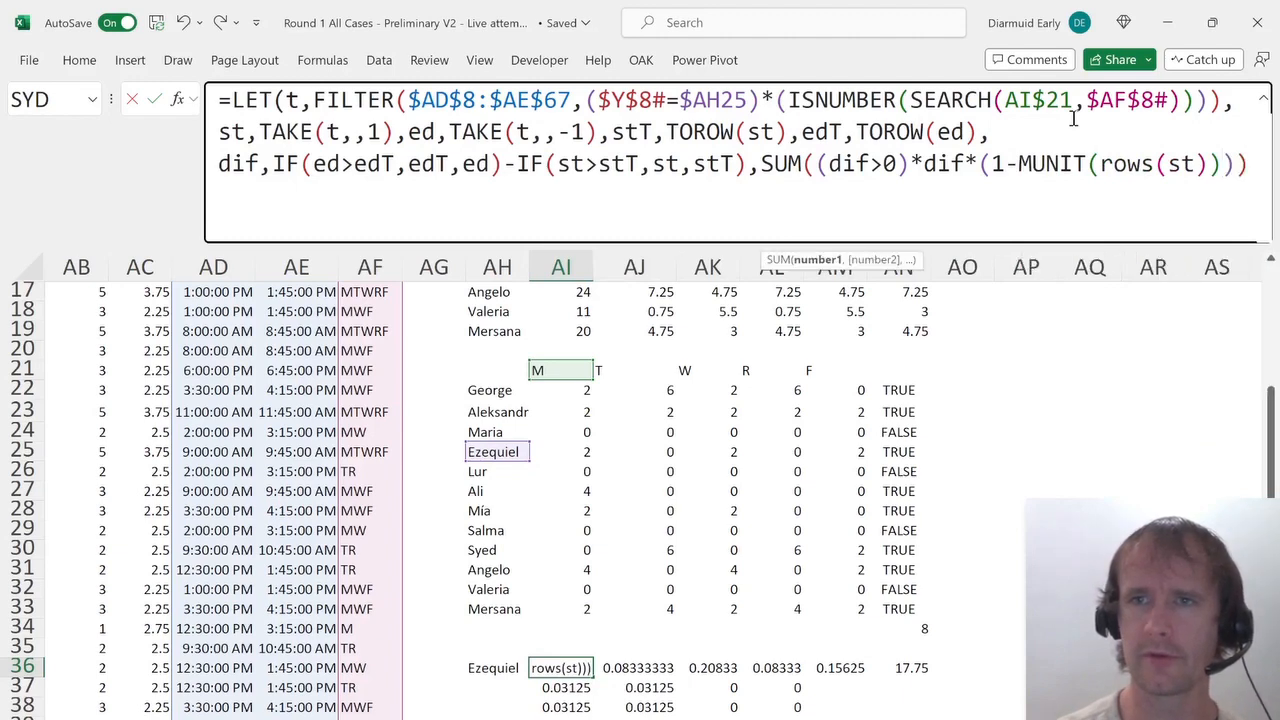
{"action": "type", "text": "))"}
{"action": "key", "text": "Return"}
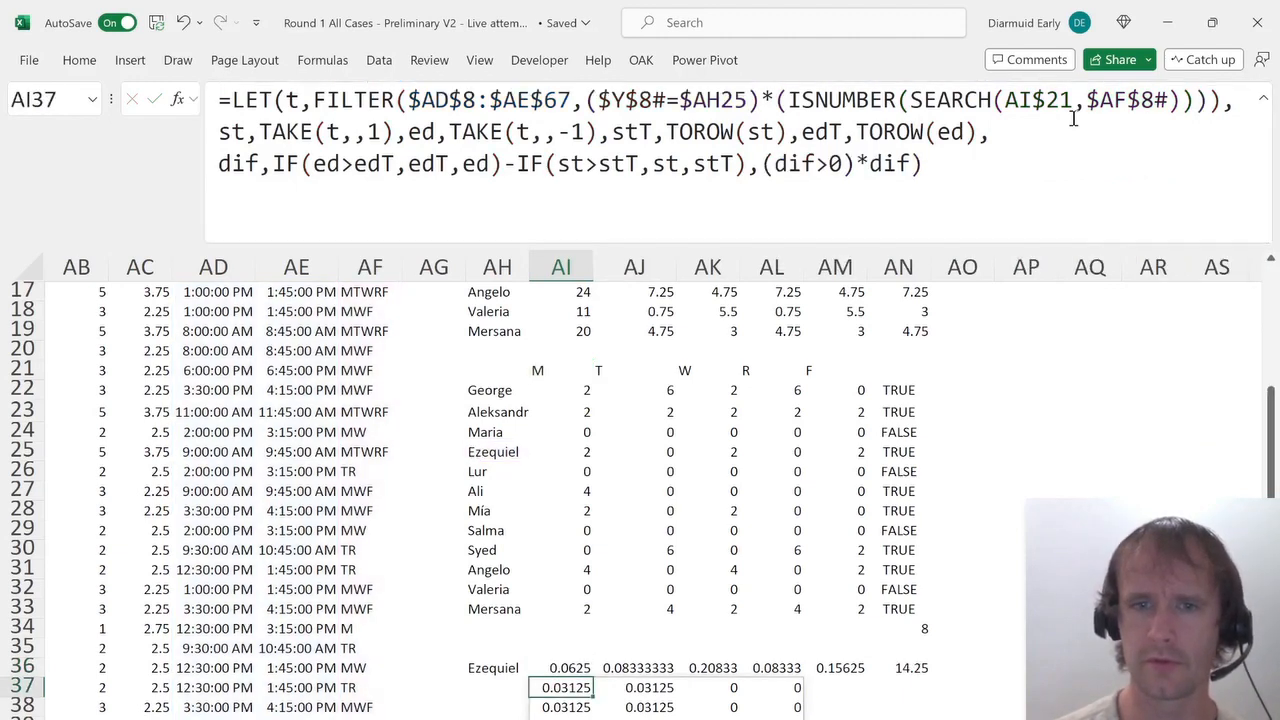
Add the same *(1-MUNIT(ROWS(st))) factor to the AI37 matrix formula.
{"action": "key", "text": "Up"}
{"action": "key", "text": "Down"}
{"action": "key", "text": "Up"}
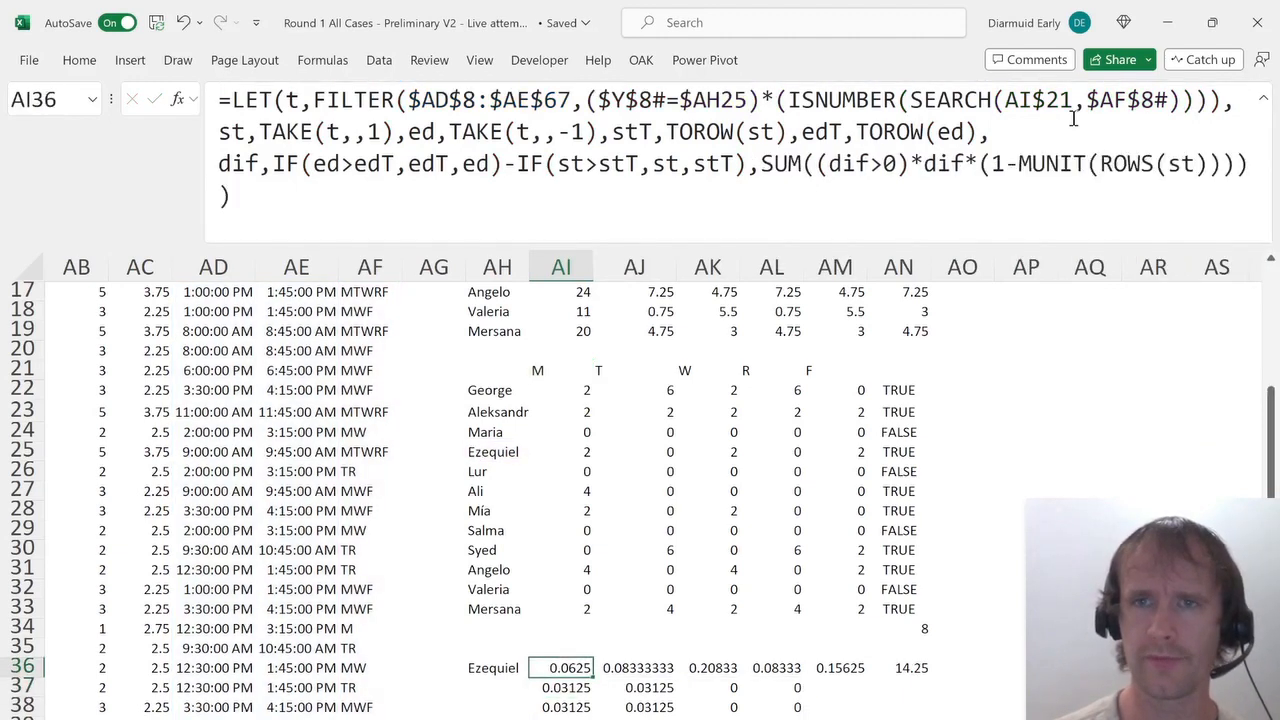
{"action": "left_click_drag", "start_coordinate": [972, 163], "coordinate": [1250, 268]}
{"action": "key", "text": "ctrl+c"}
{"action": "key", "text": "Delete"}
{"action": "key", "text": "Return"}
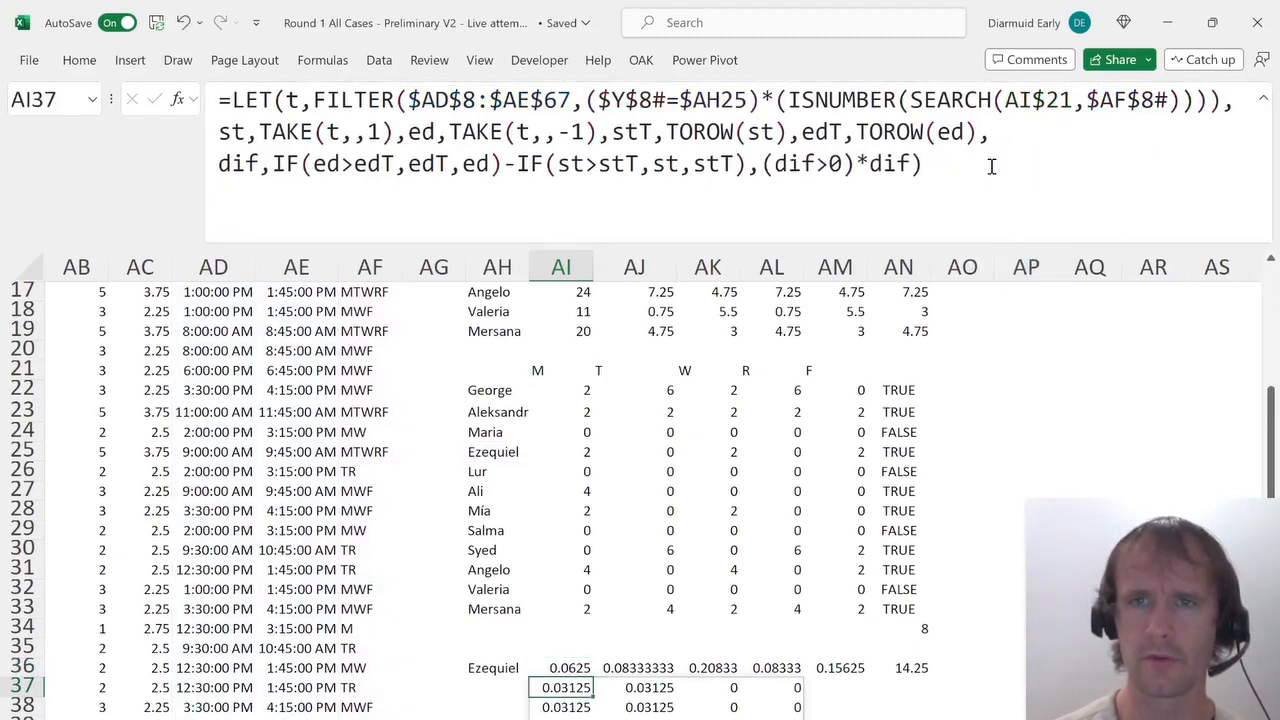
{"action": "left_click", "coordinate": [916, 182]}
{"action": "key", "text": "ctrl+v"}
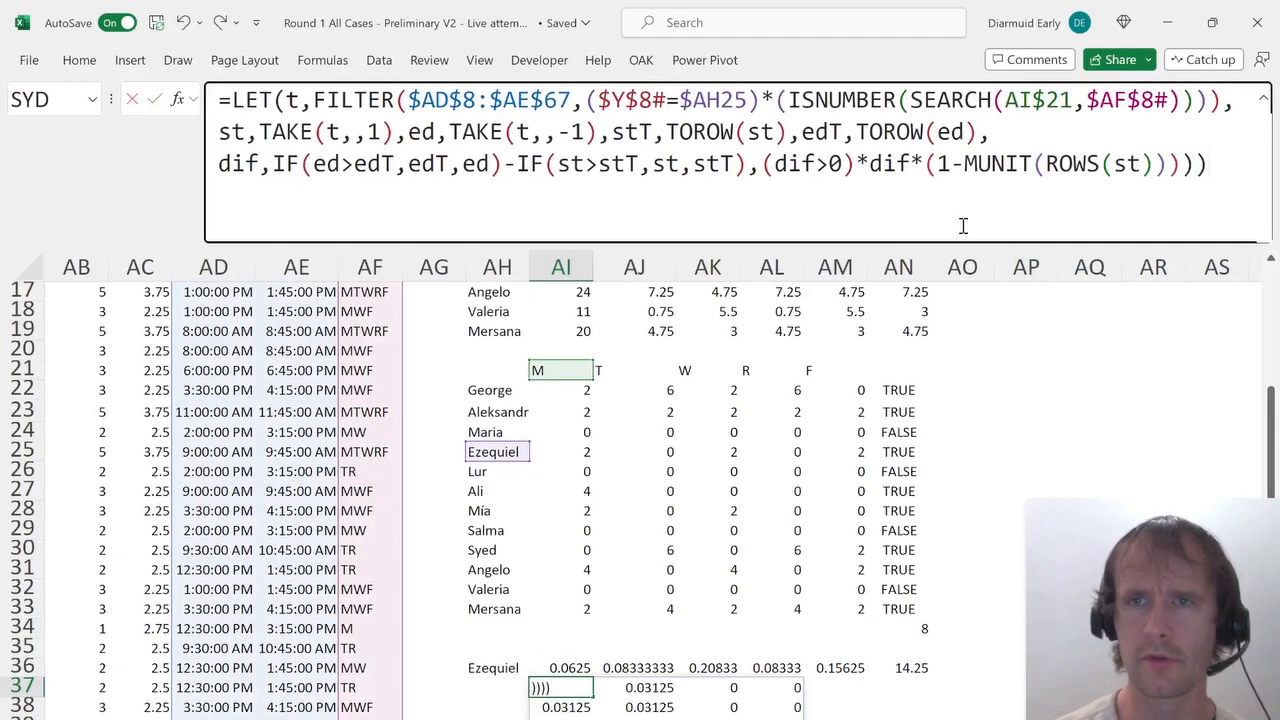
{"action": "key", "text": "BackSpace"}
{"action": "key", "text": "Return"}
{"action": "key", "text": "Up"}
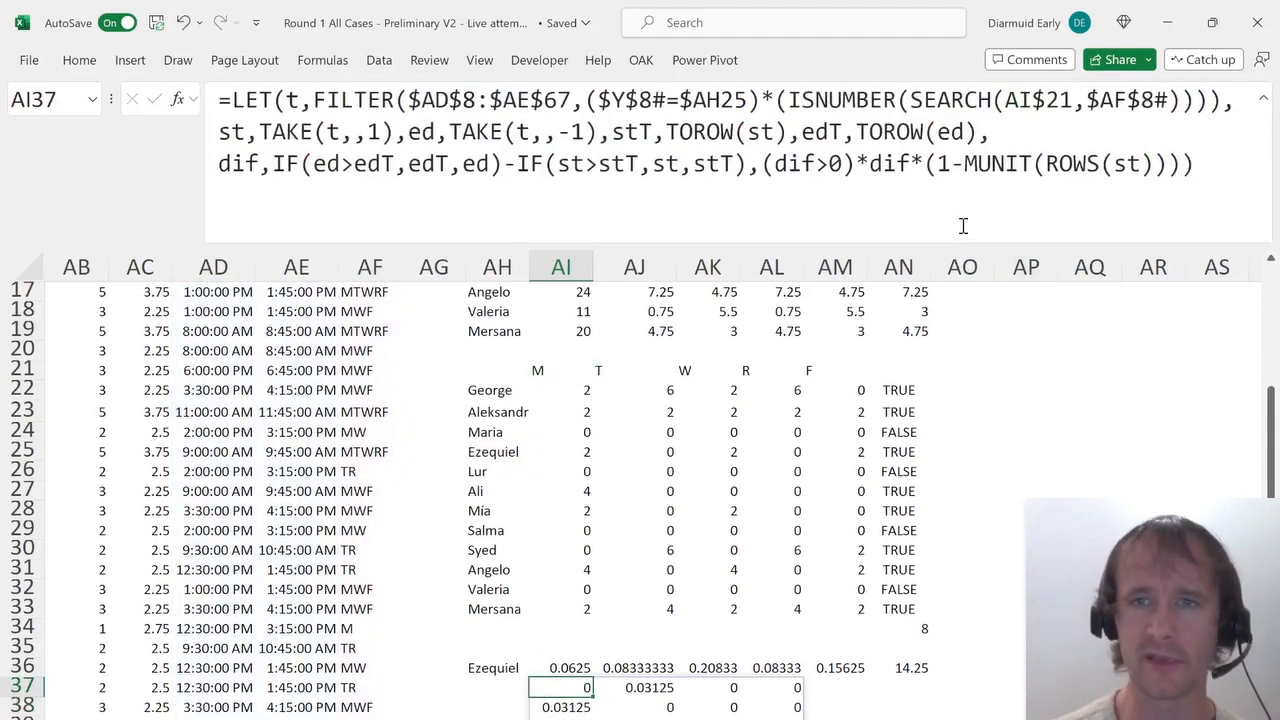
Try multiplying the AI37 matrix formula by a (st>stT) condition, fixing its parentheses.
{"action": "left_click", "coordinate": [1158, 166]}
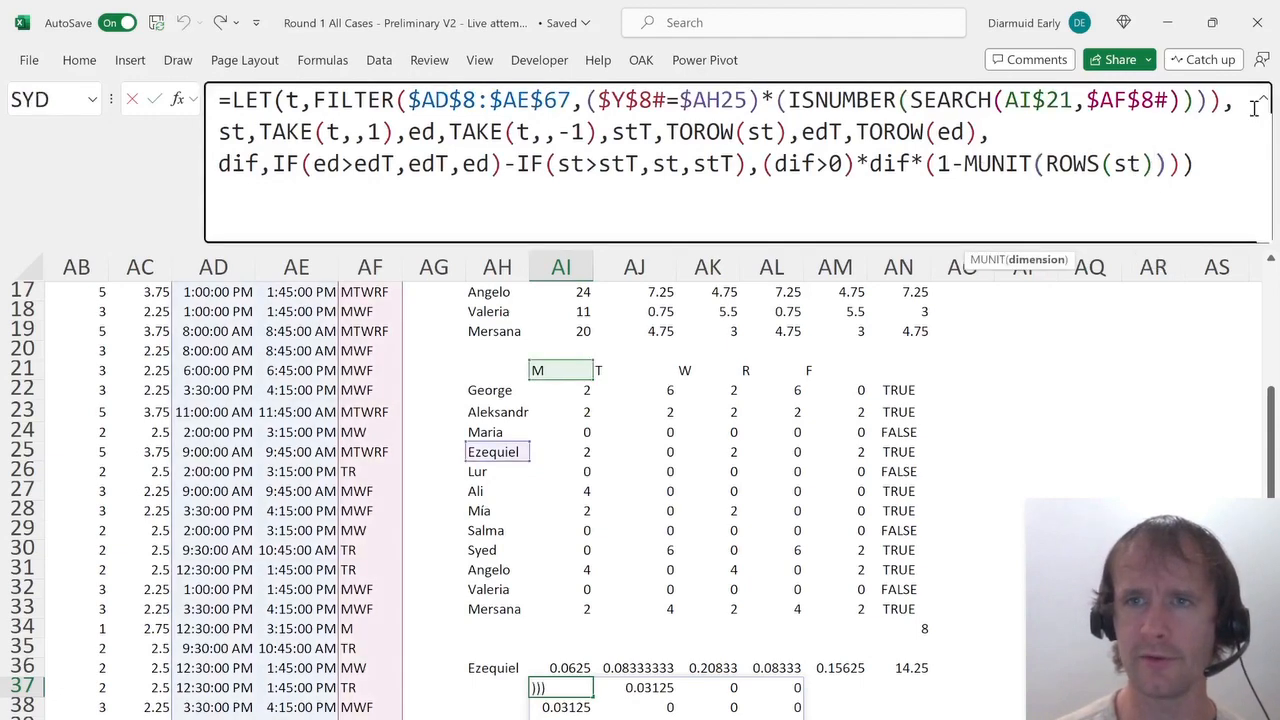
{"action": "type", "text": "*(s"}
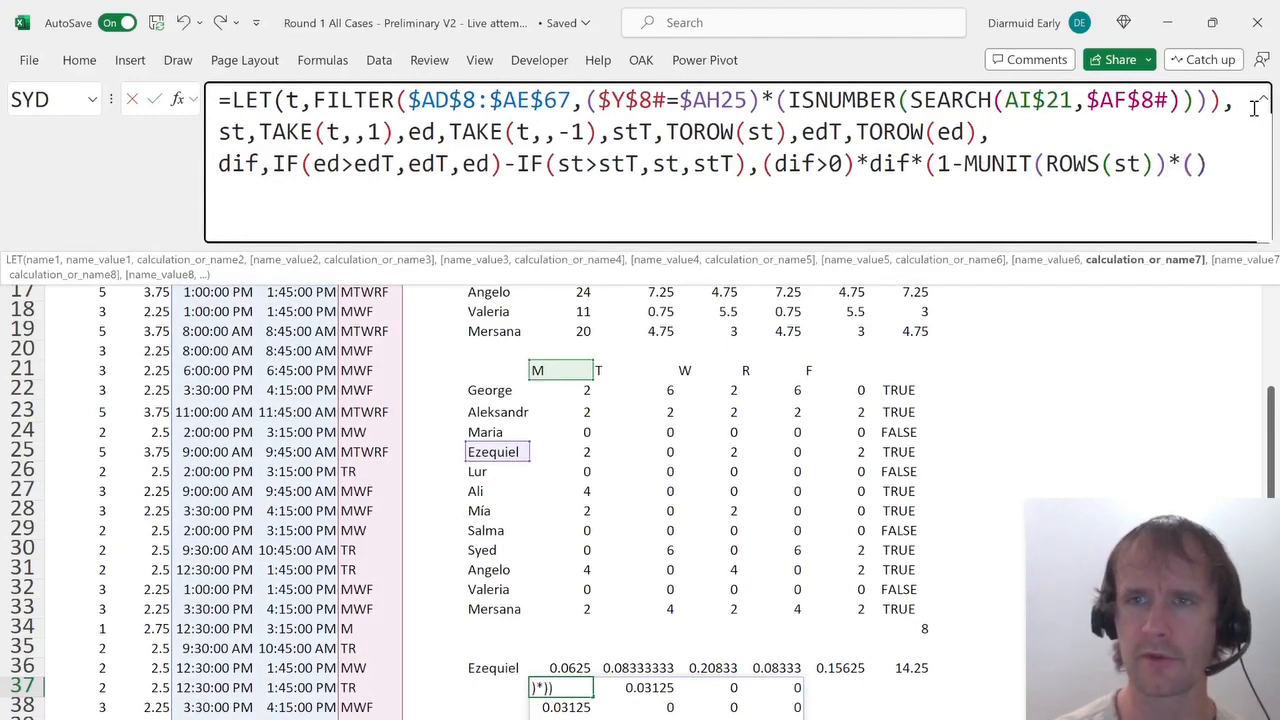
{"action": "type", "text": "t>"}
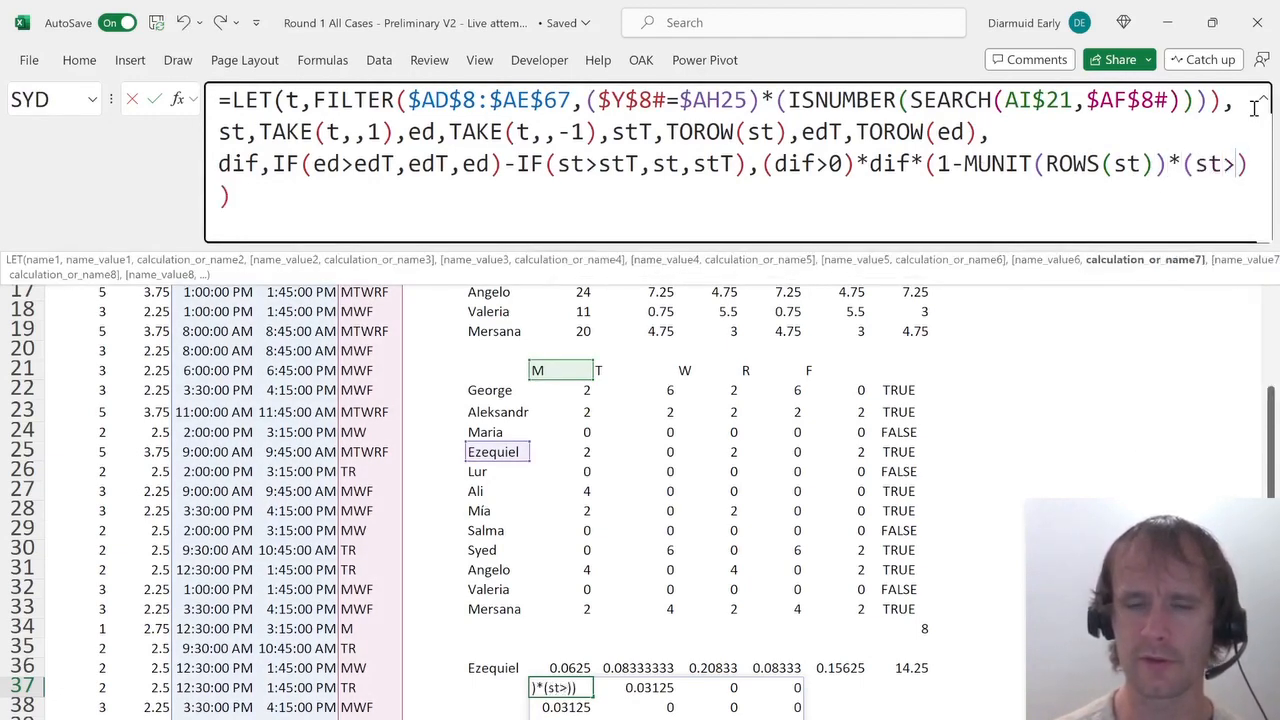
{"action": "type", "text": "stT)"}
{"action": "key", "text": "Return"}
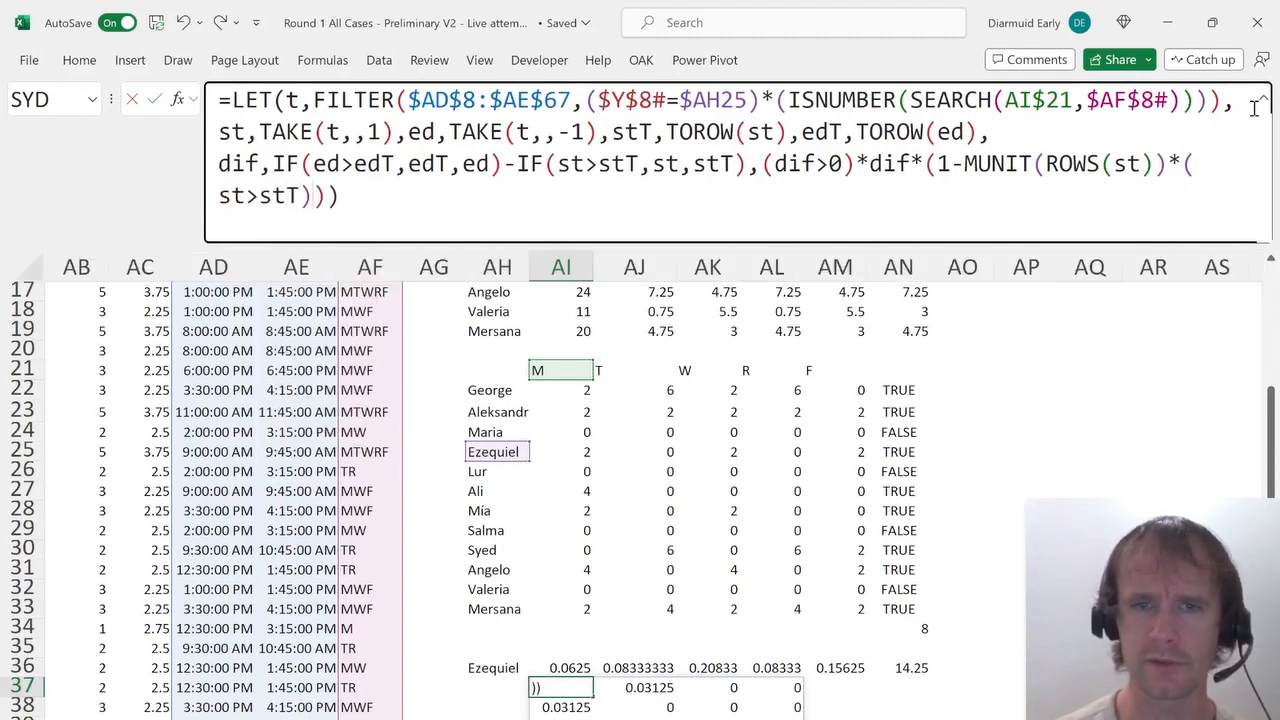
{"action": "key", "text": "Up"}
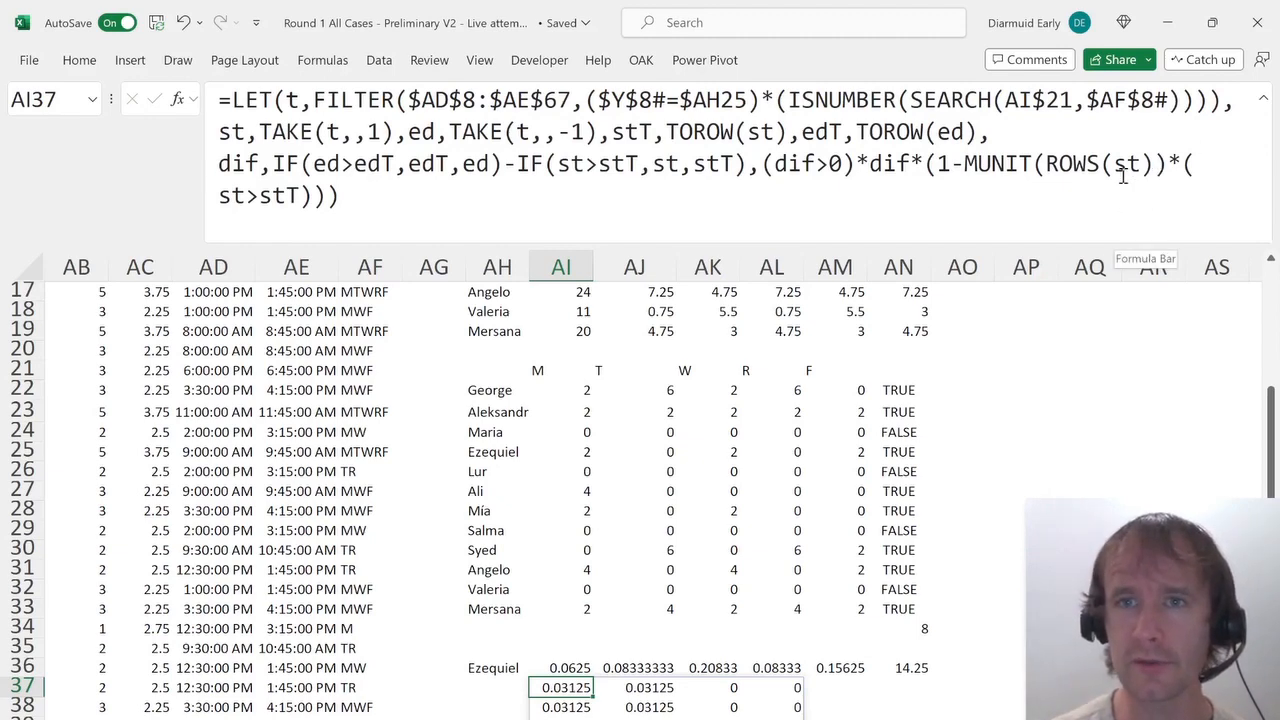
{"action": "left_click", "coordinate": [1170, 166]}
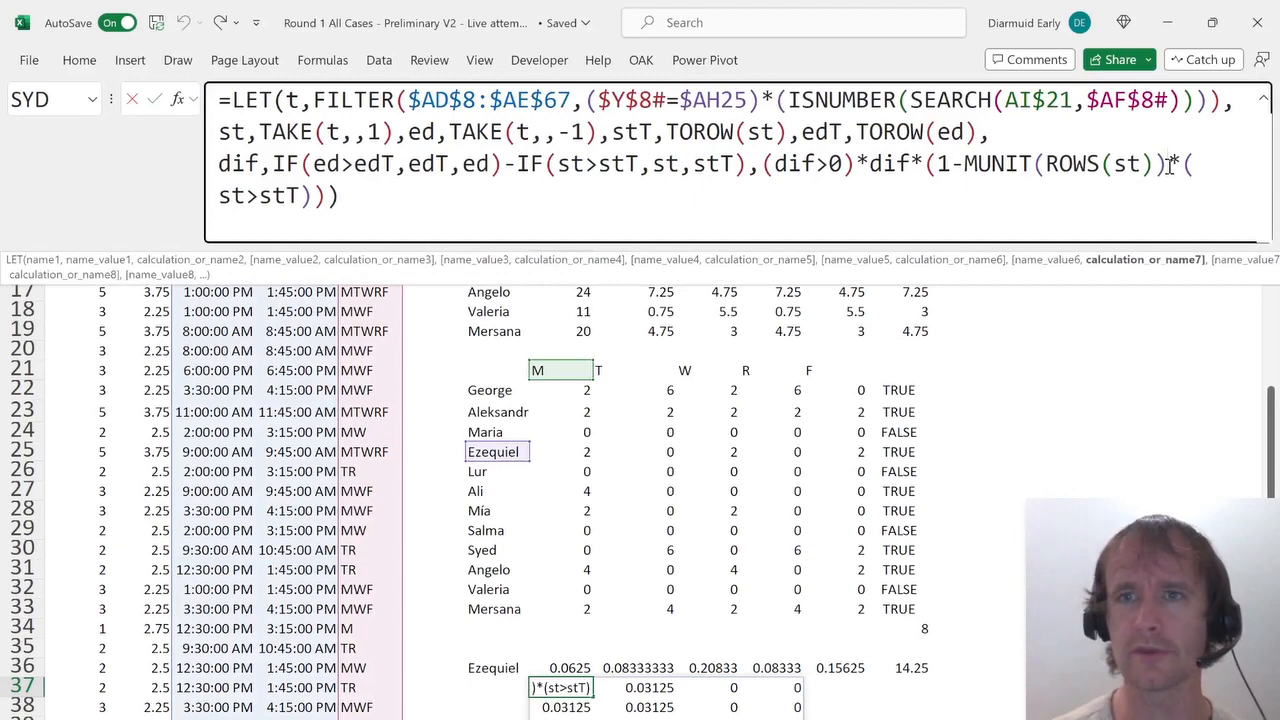
{"action": "type", "text": ")"}
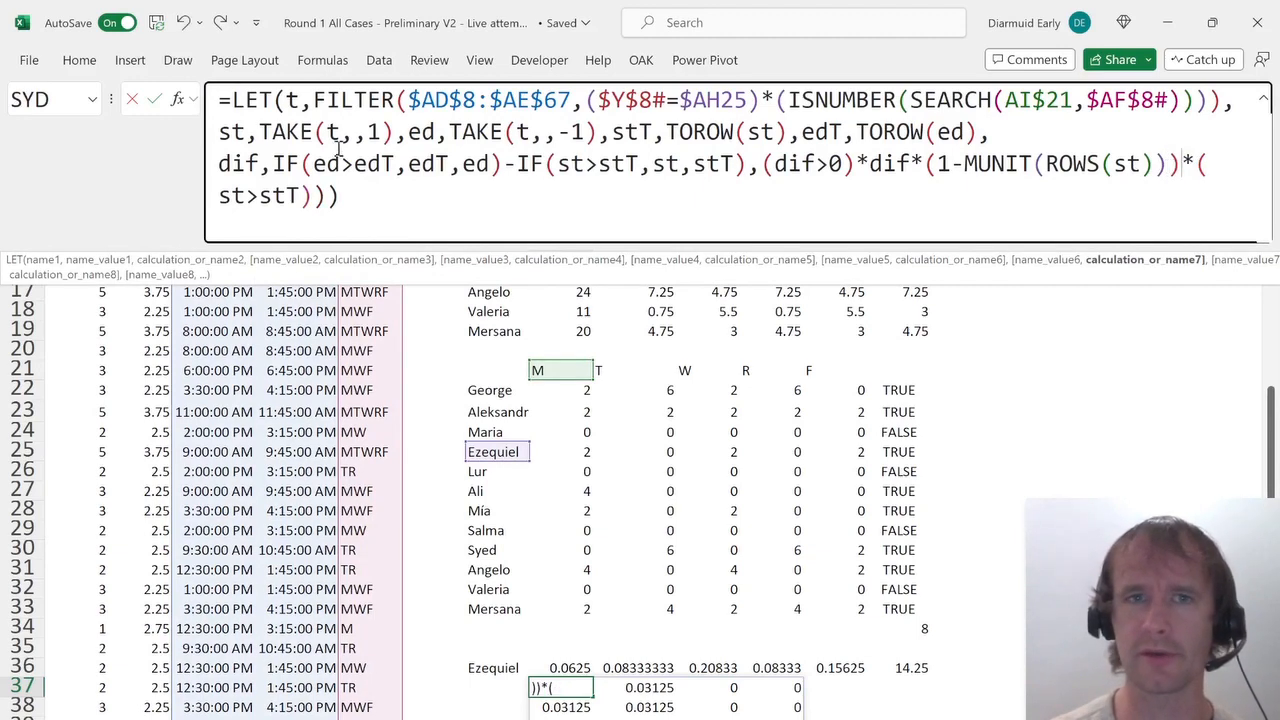
{"action": "left_click", "coordinate": [322, 196]}
{"action": "key", "text": "Return"}
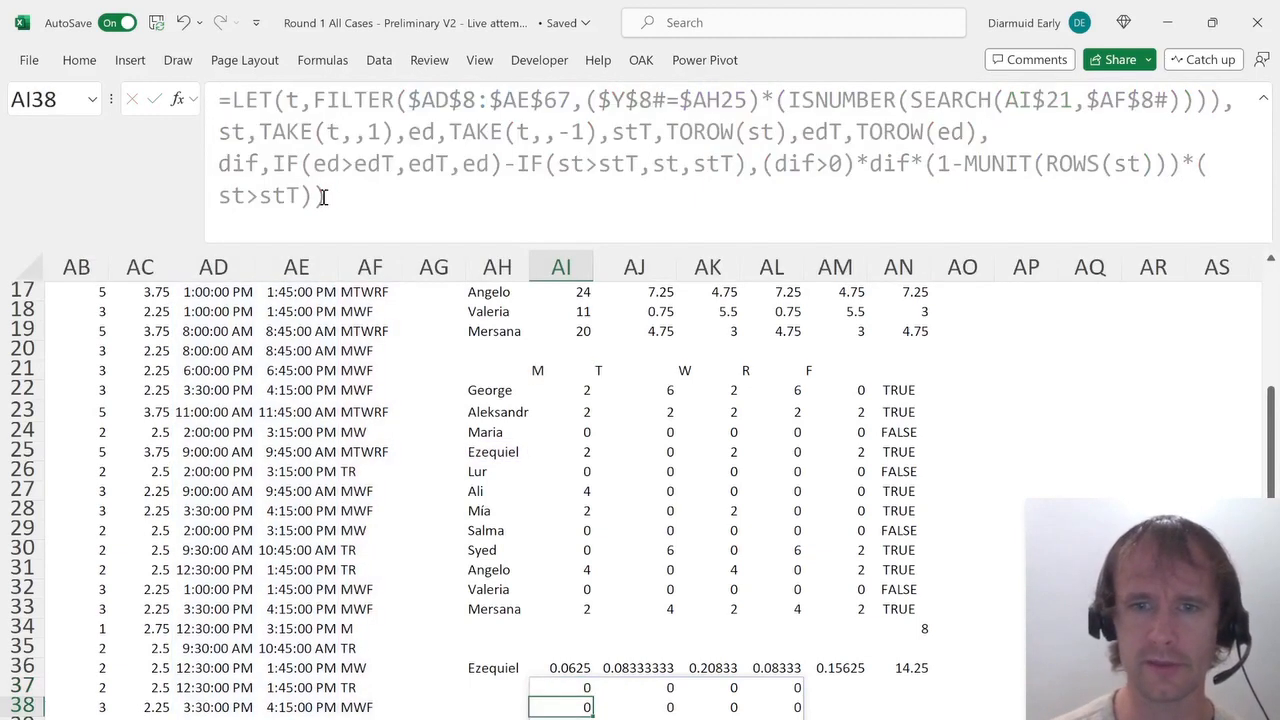
Change the condition to st>=stT, then remove the condition from the AI37 formula.
{"action": "key", "text": "Up"}
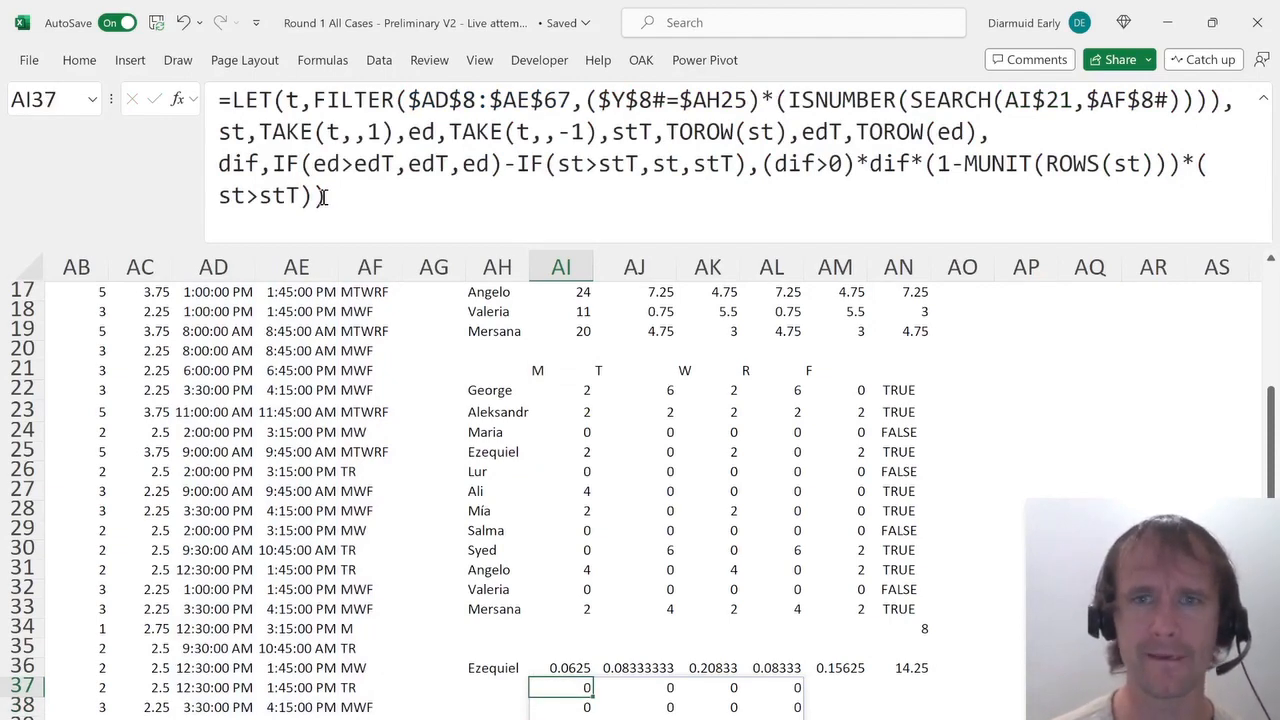
{"action": "left_click", "coordinate": [259, 195]}
{"action": "type", "text": "="}
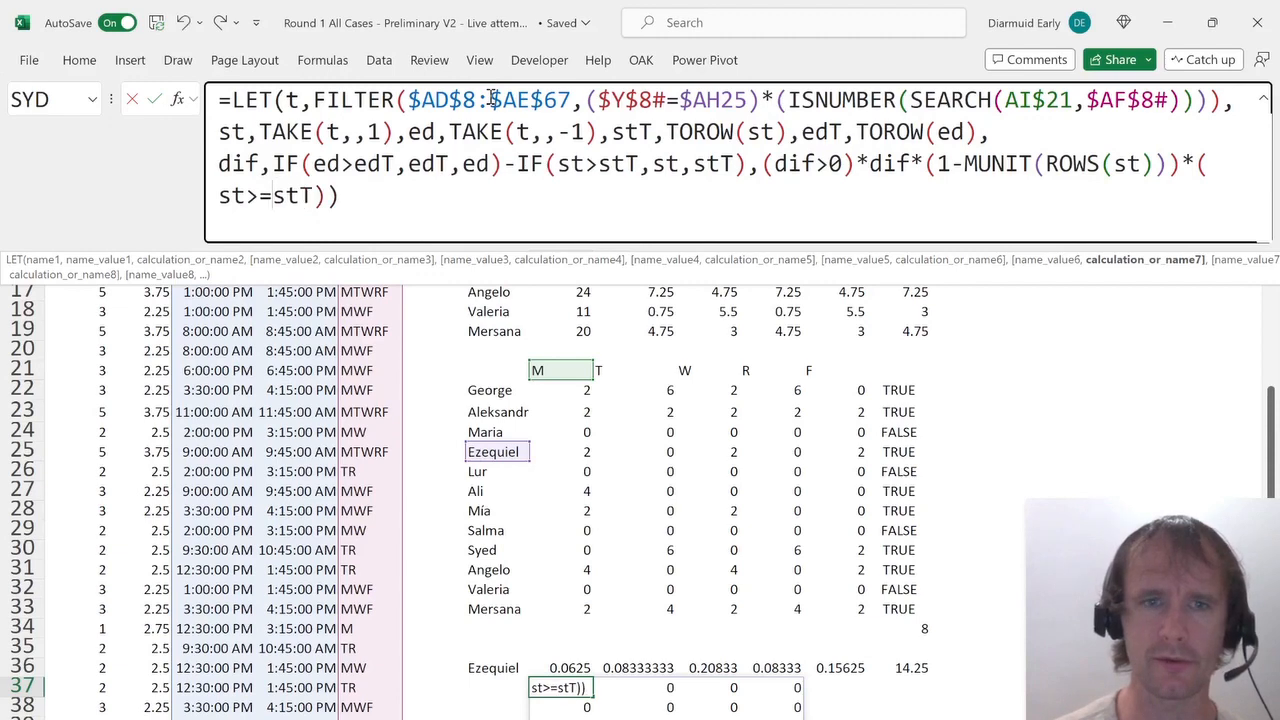
{"action": "key", "text": "ctrl+Return"}
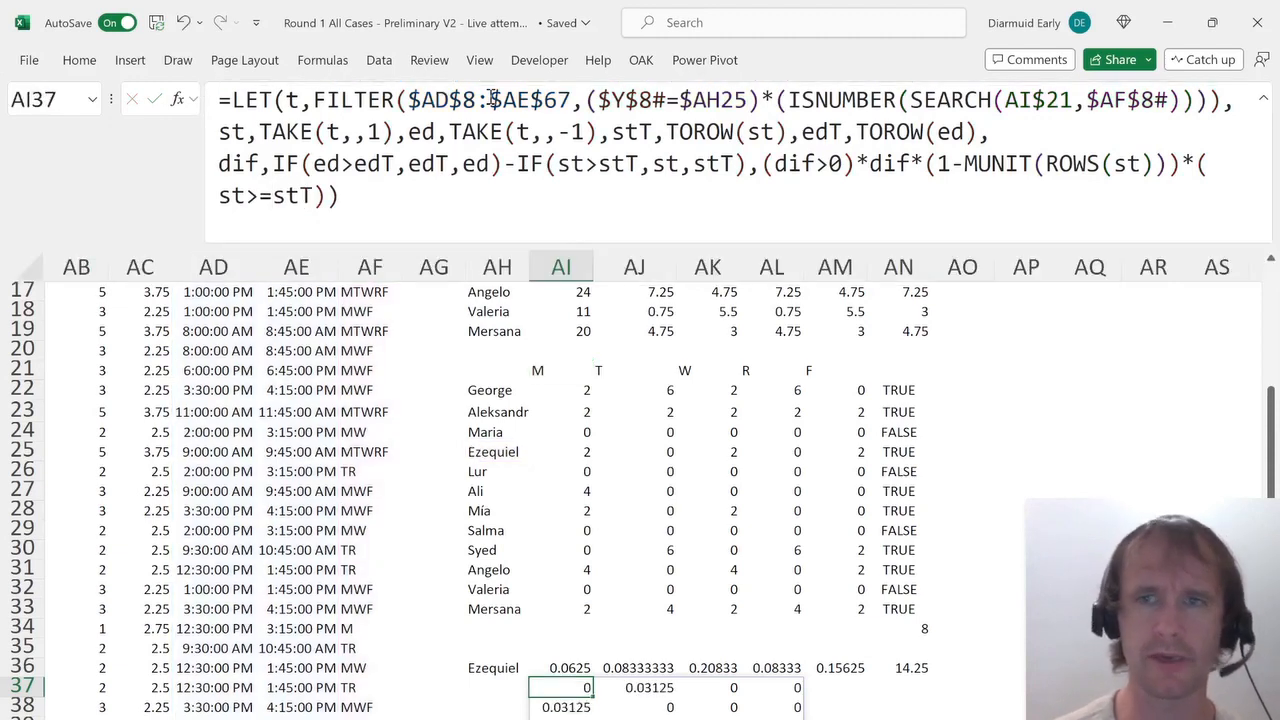
{"action": "left_click_drag", "start_coordinate": [1187, 162], "coordinate": [1235, 217]}
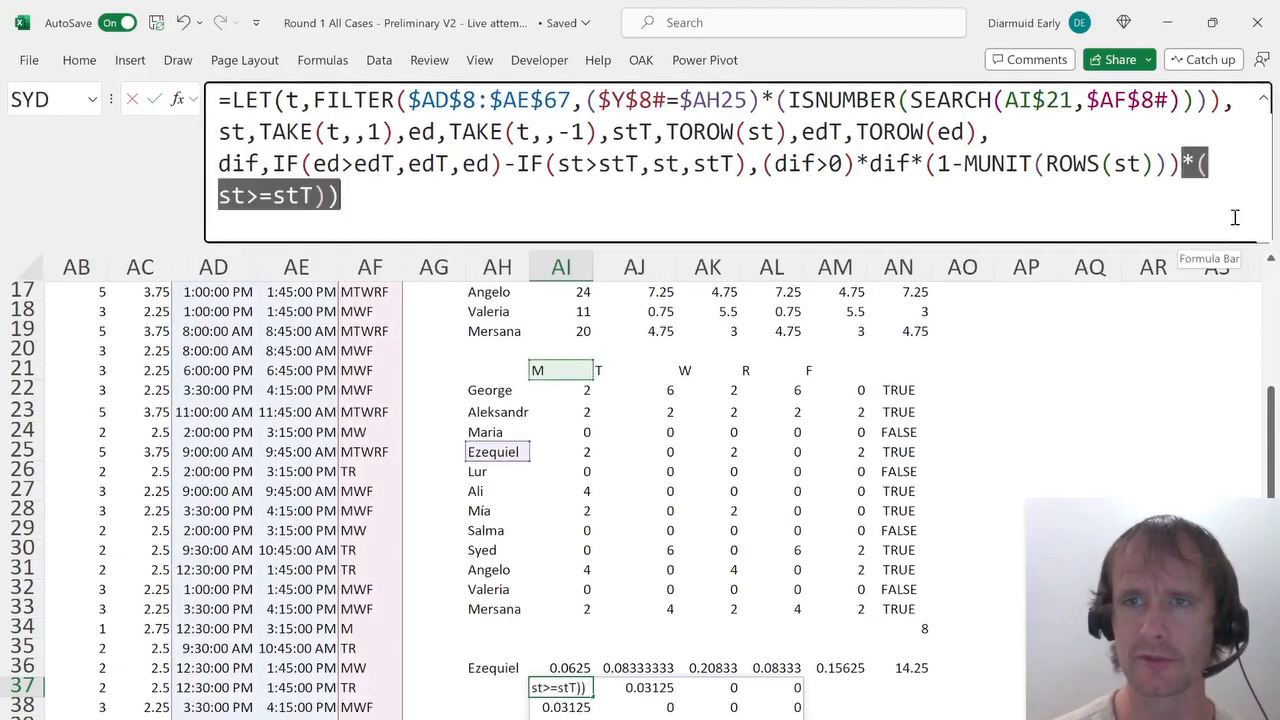
{"action": "key", "text": "BackSpace"}
{"action": "key", "text": "Return"}
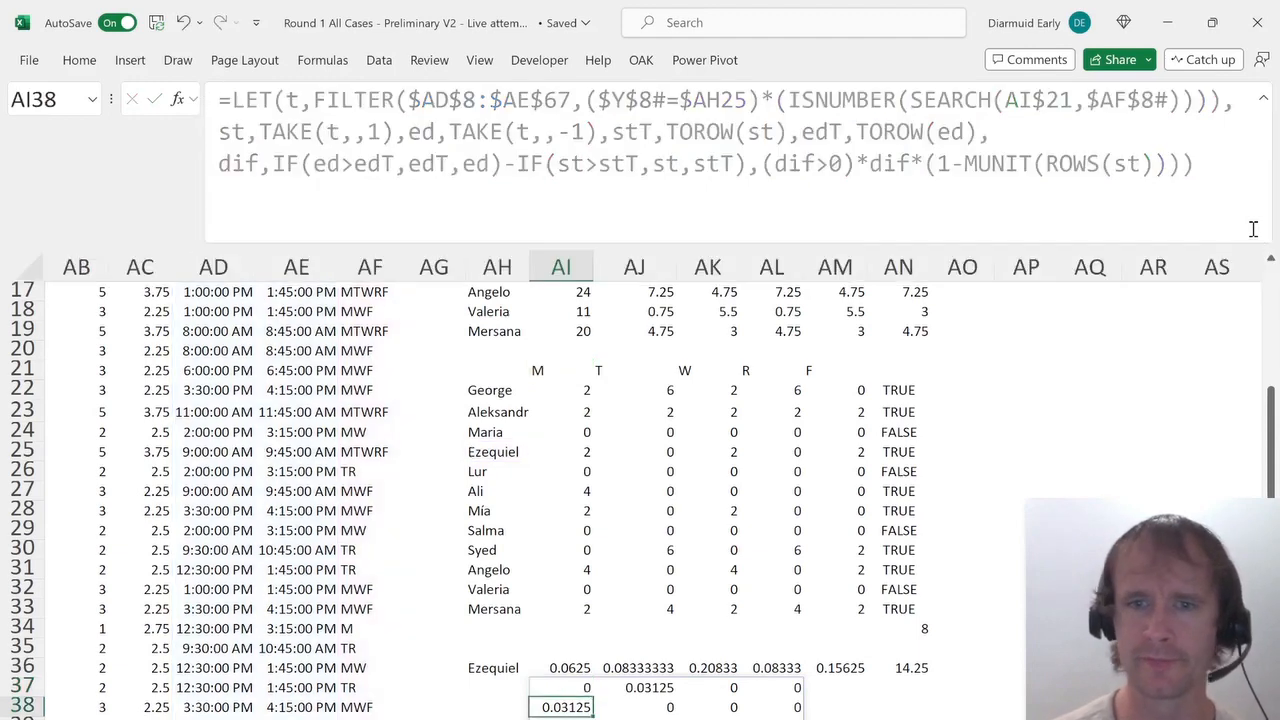
Try wrapping the AI37 overlap expression in a SUM function.
{"action": "key", "text": "Up"}
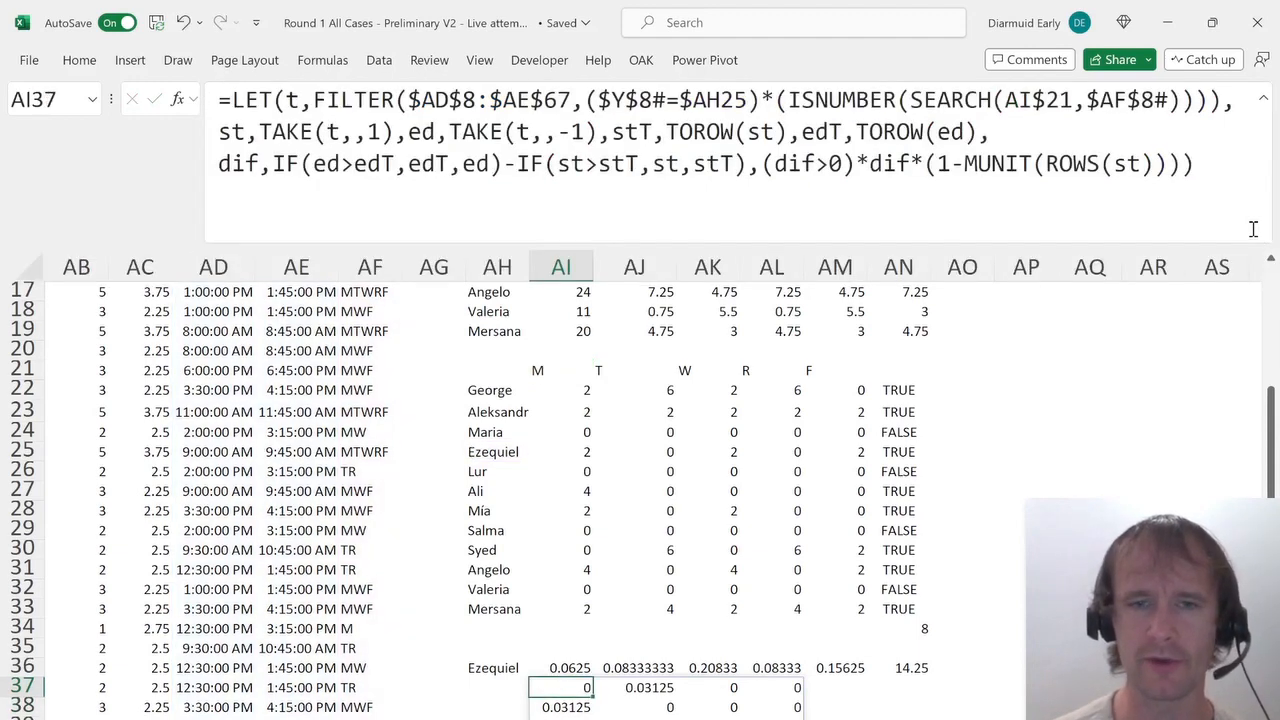
{"action": "left_click", "coordinate": [762, 166]}
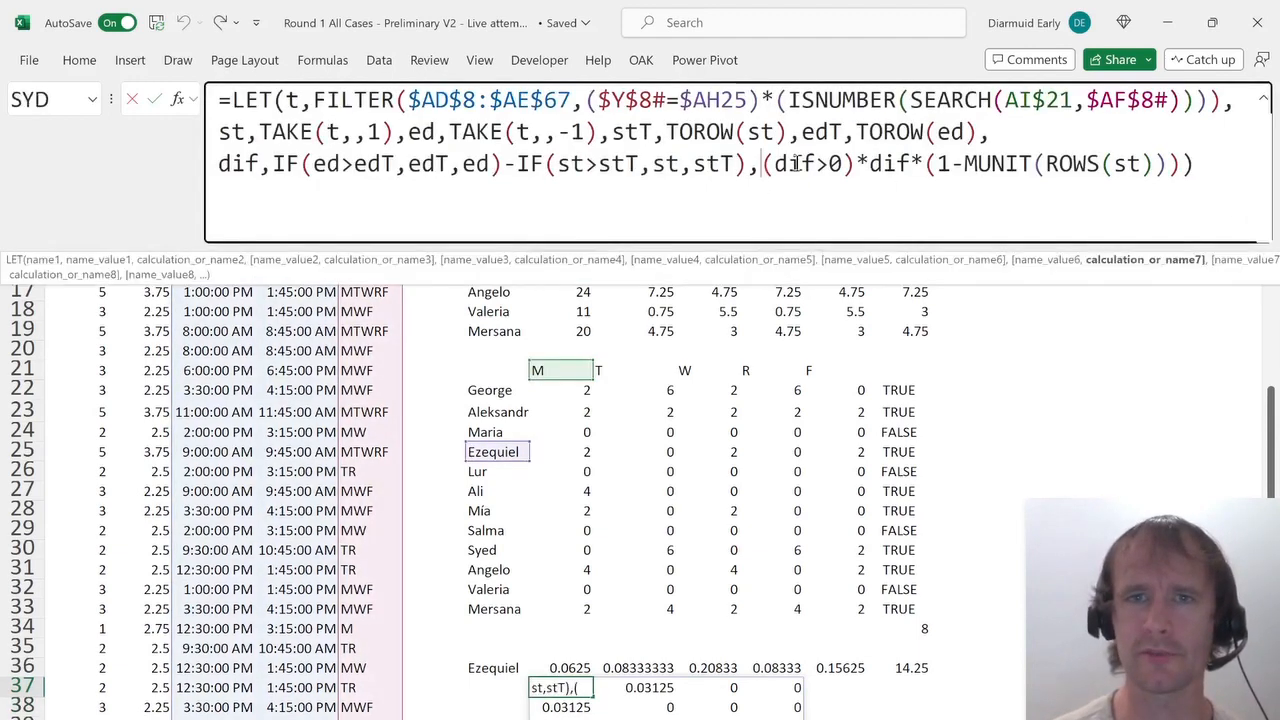
{"action": "type", "text": "sum("}
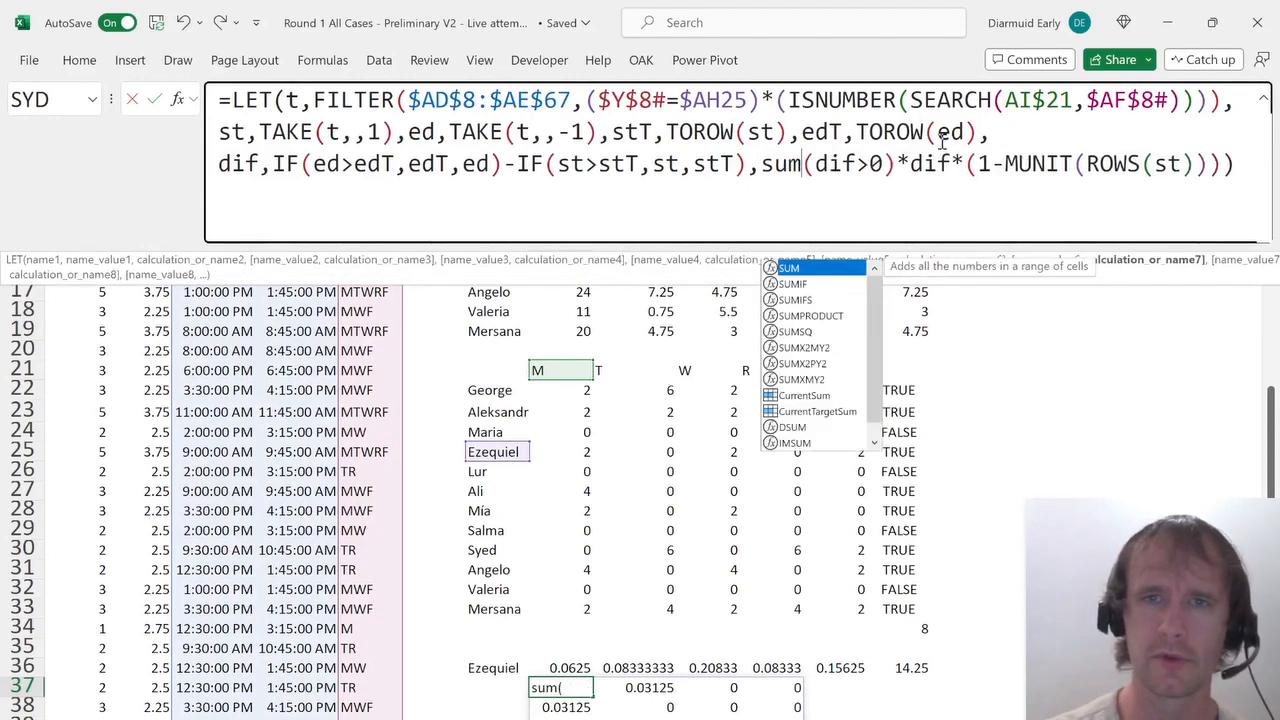
{"action": "left_click", "coordinate": [1248, 170]}
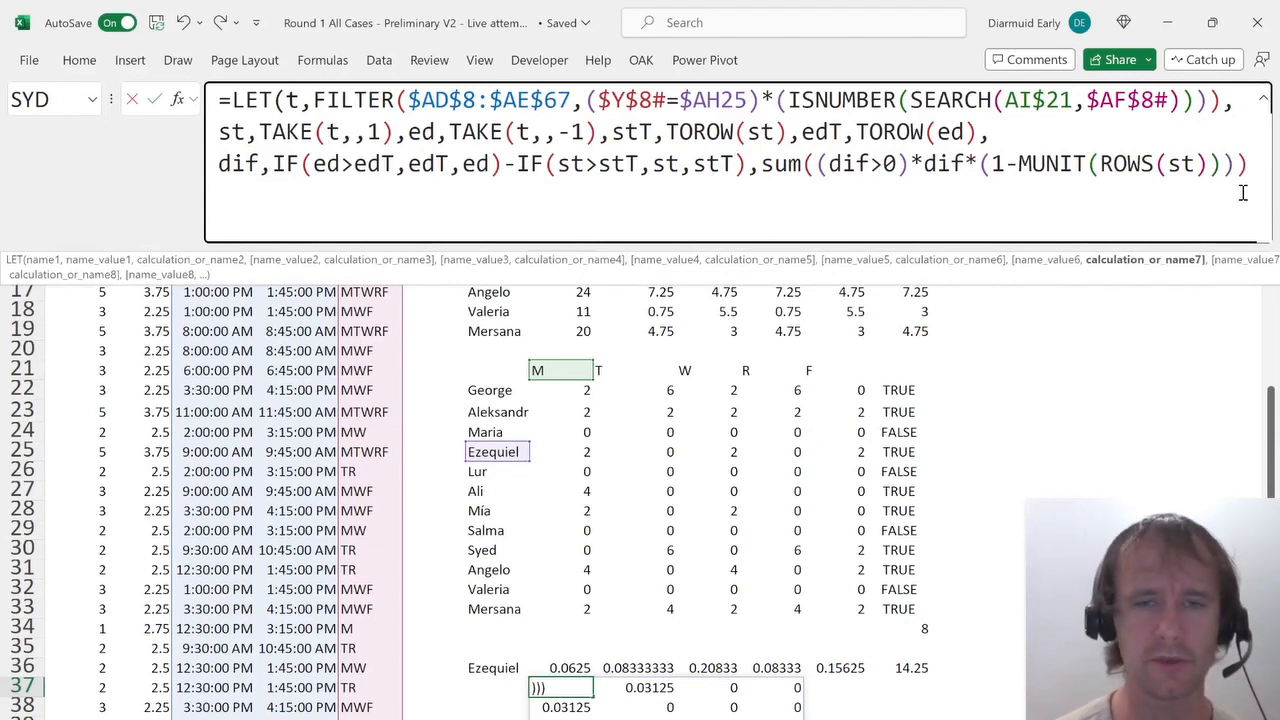
{"action": "key", "text": "ctrl+Return"}
{"action": "key", "text": "Up"}
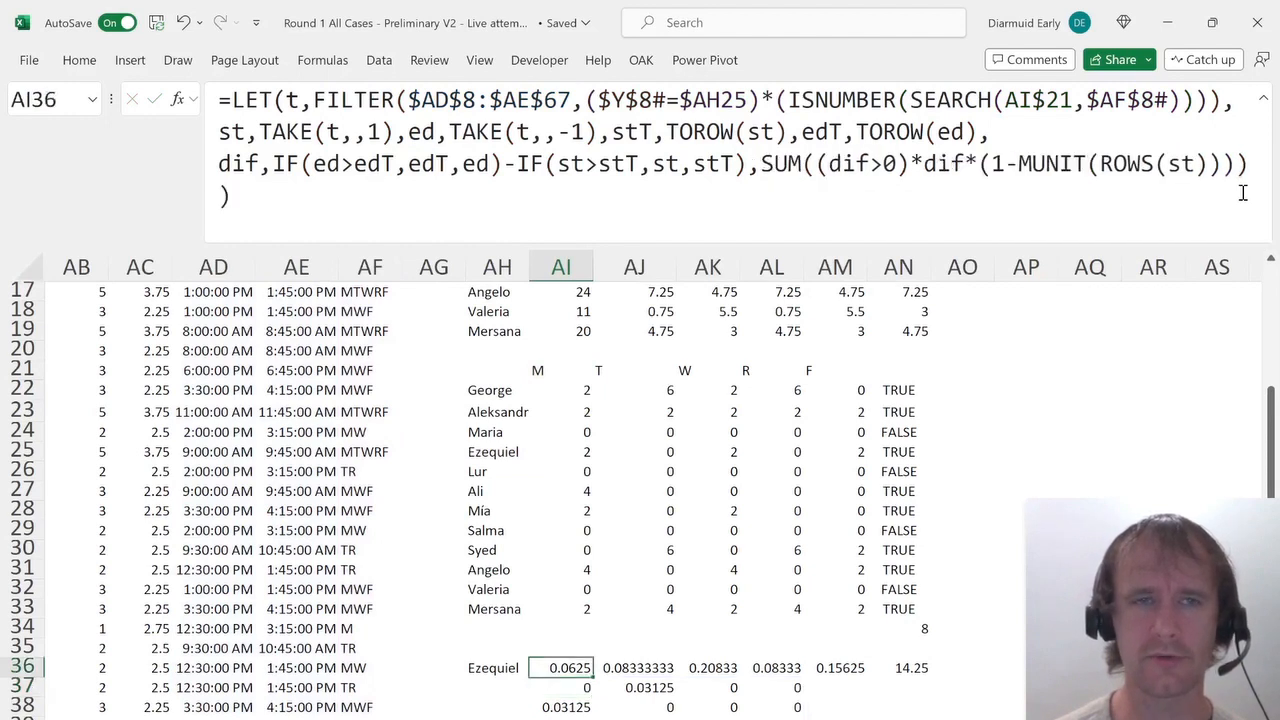
Inspect the conflict formulas in the student day grid and the AI37 formula.
{"action": "key", "text": "Up"}
{"action": "key", "text": "Up"}
{"action": "key", "text": "Up"}
{"action": "key", "text": "Up"}
{"action": "key", "text": "Up"}
{"action": "key", "text": "Up"}
{"action": "key", "text": "Up"}
{"action": "key", "text": "Up"}
{"action": "key", "text": "Up"}
{"action": "key", "text": "Up"}
{"action": "key", "text": "Up"}
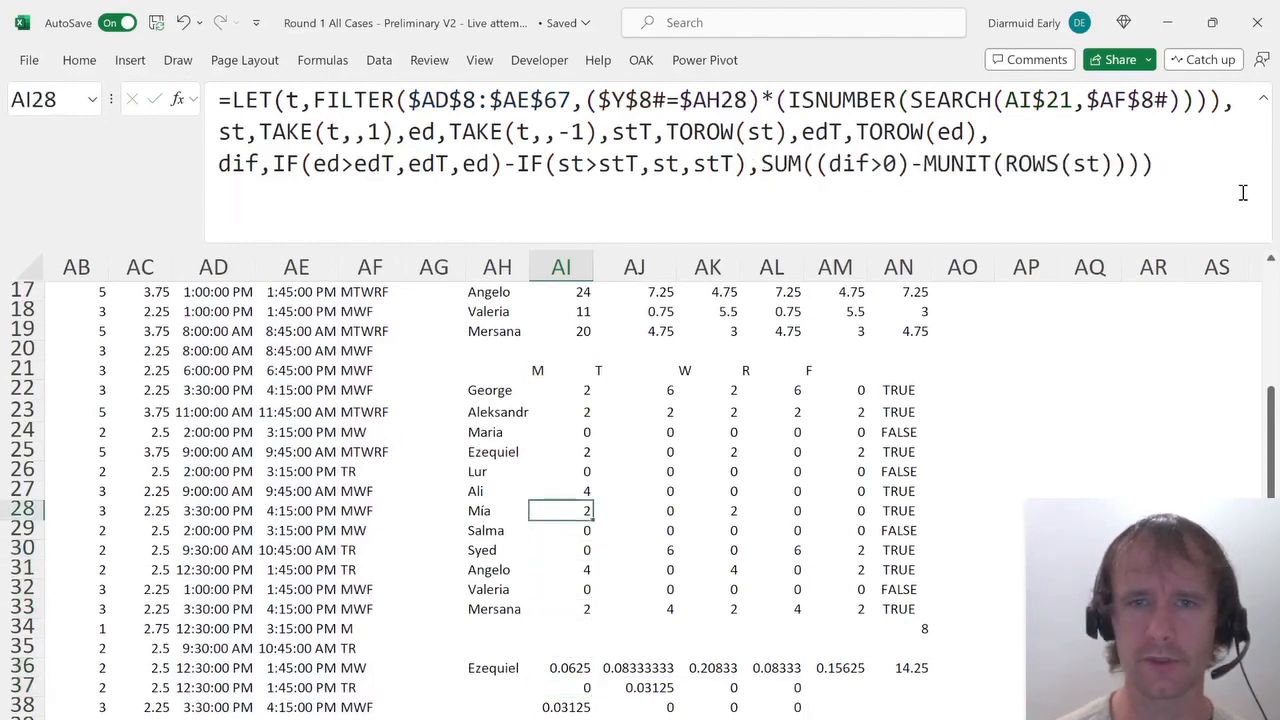
{"action": "key", "text": "Right"}
{"action": "key", "text": "Right"}
{"action": "key", "text": "Right"}
{"action": "key", "text": "Right"}
{"action": "key", "text": "Left"}
{"action": "key", "text": "Left"}
{"action": "key", "text": "Left"}
{"action": "key", "text": "Left"}
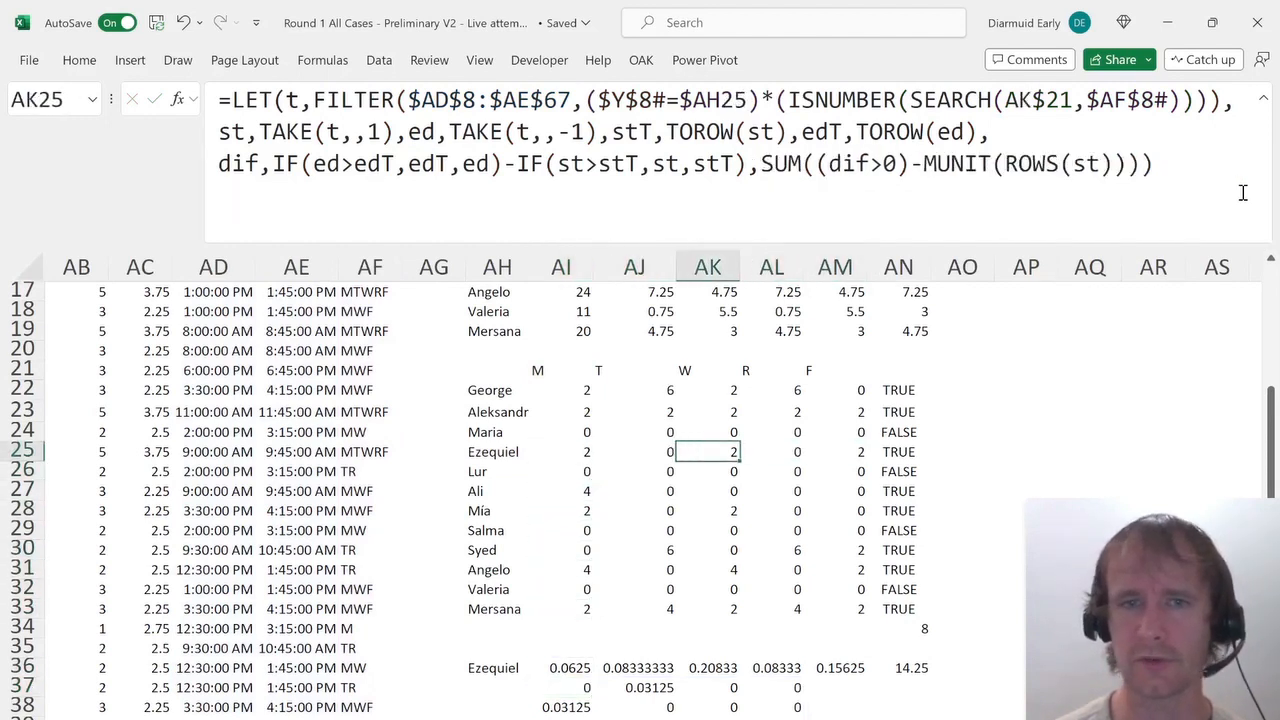
{"action": "key", "text": "Down"}
{"action": "key", "text": "Down"}
{"action": "key", "text": "Down"}
{"action": "key", "text": "Down"}
{"action": "key", "text": "Down"}
{"action": "key", "text": "Down"}
{"action": "key", "text": "Down"}
{"action": "key", "text": "Down"}
{"action": "key", "text": "Down"}
{"action": "key", "text": "Down"}
{"action": "key", "text": "Down"}
{"action": "key", "text": "Down"}
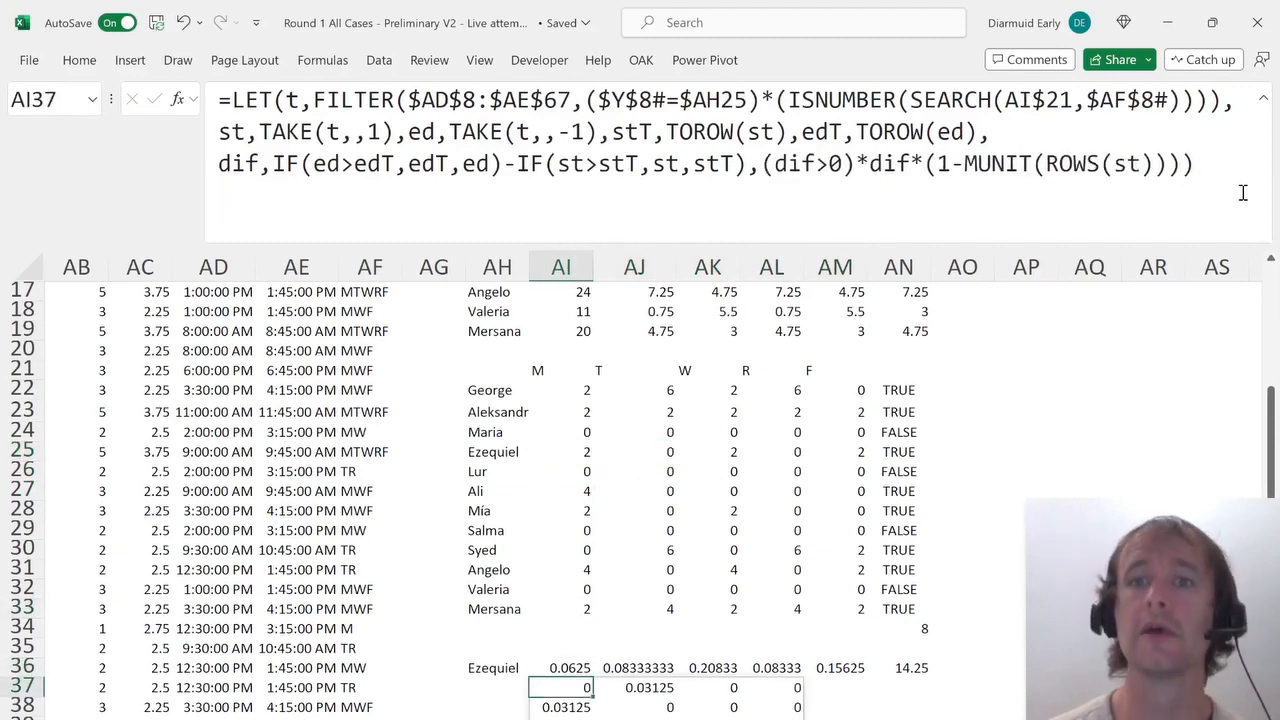
Wrap the AI37 overlap expression in SUM, balance its parentheses and divide the result by 2.
{"action": "left_click", "coordinate": [761, 165]}
{"action": "type", "text": "SUM"}
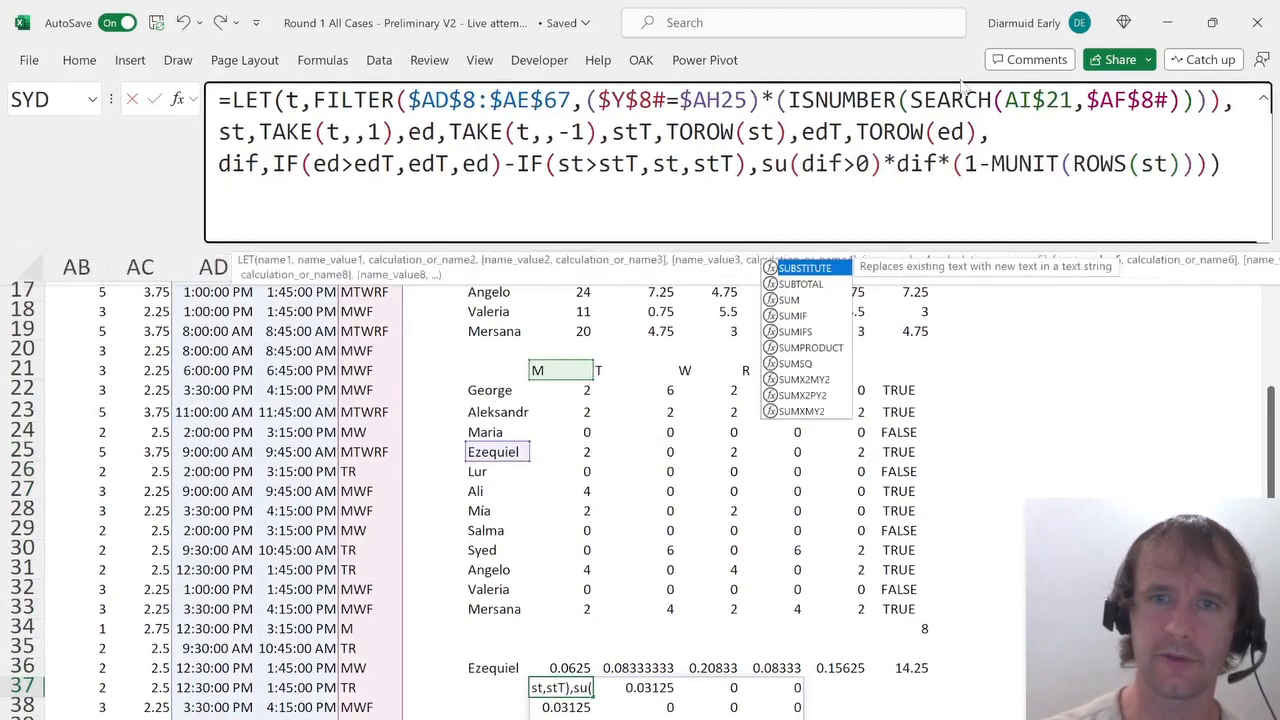
{"action": "type", "text": "("}
{"action": "key", "text": "End"}
{"action": "type", "text": ")"}
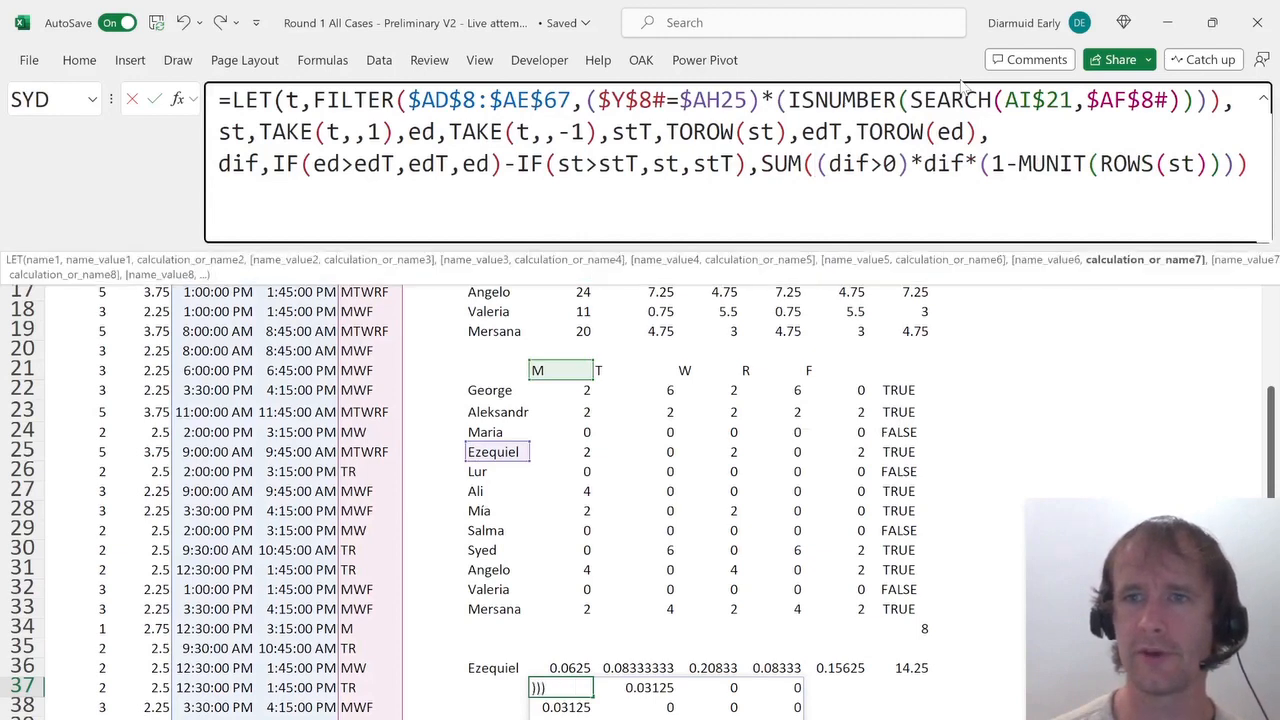
{"action": "type", "text": ")"}
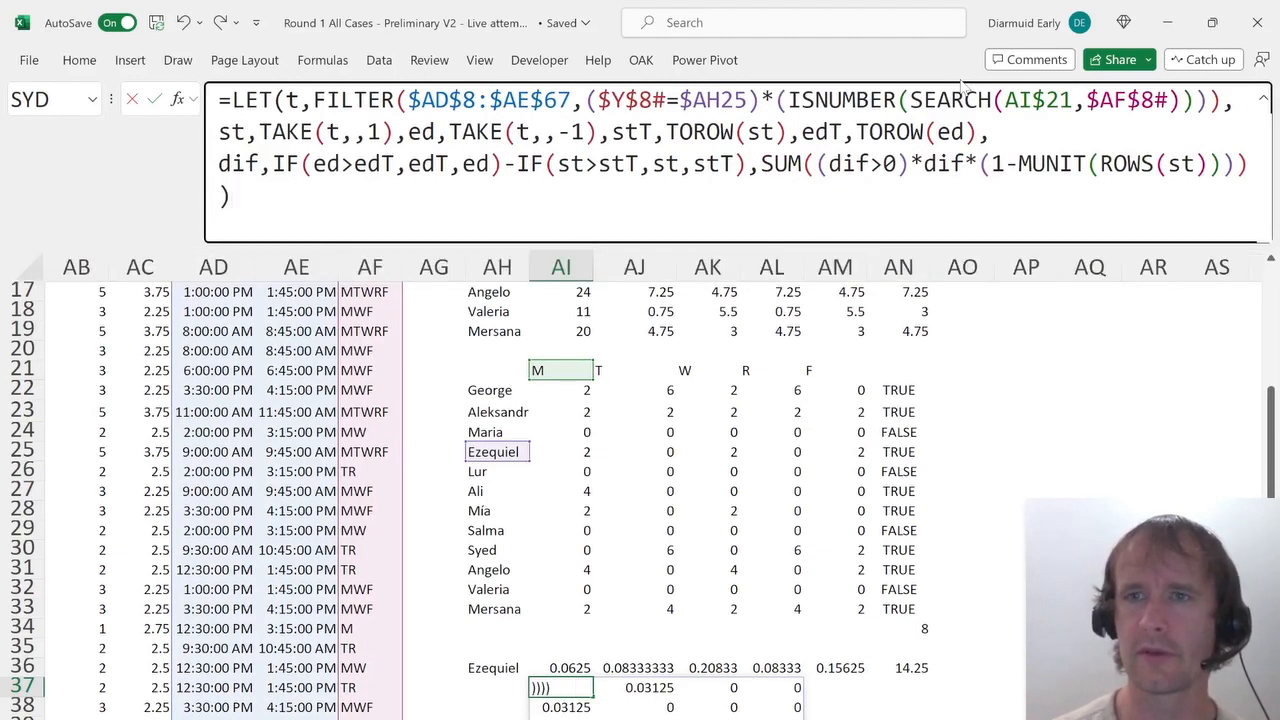
{"action": "type", "text": "/2"}
{"action": "key", "text": "Return"}
Fill the AI37 formula right across AI37:AM37 for the other weekdays.
{"action": "key", "text": "Up"}
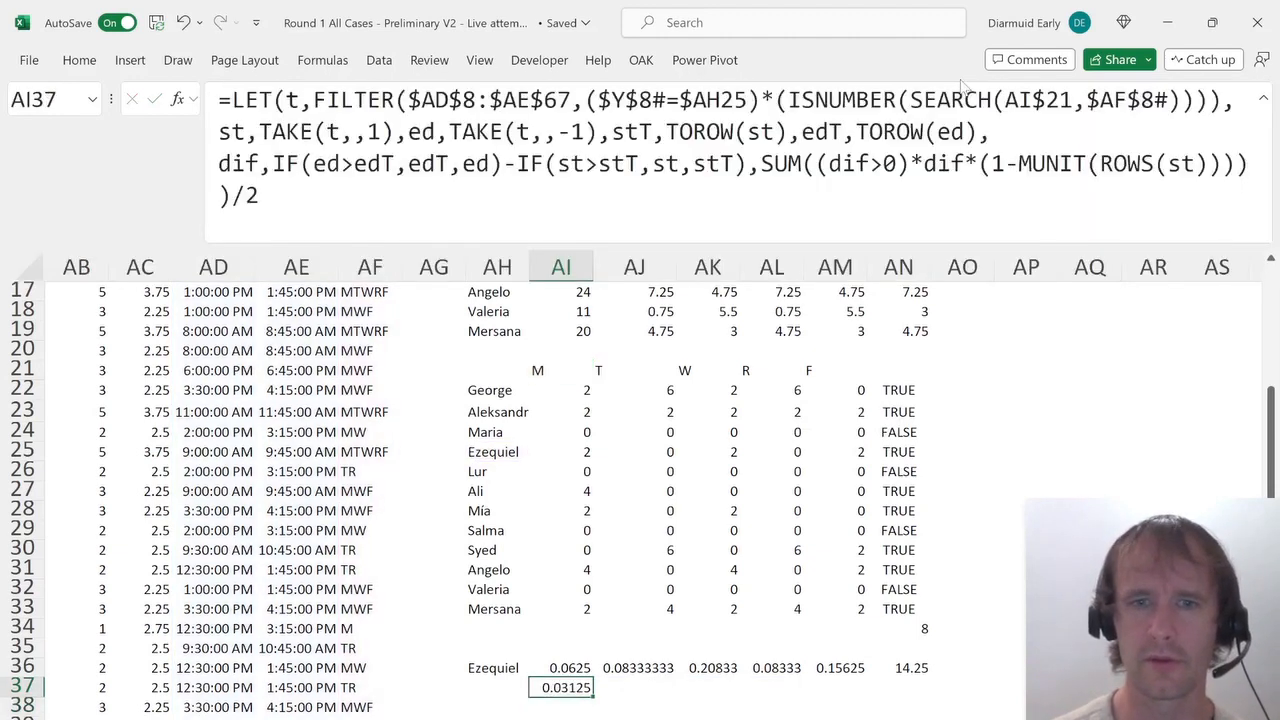
{"action": "key", "text": "shift+Right"}
{"action": "key", "text": "shift+Right"}
{"action": "key", "text": "shift+Right"}
{"action": "key", "text": "shift+Right"}
{"action": "key", "text": "ctrl+r"}
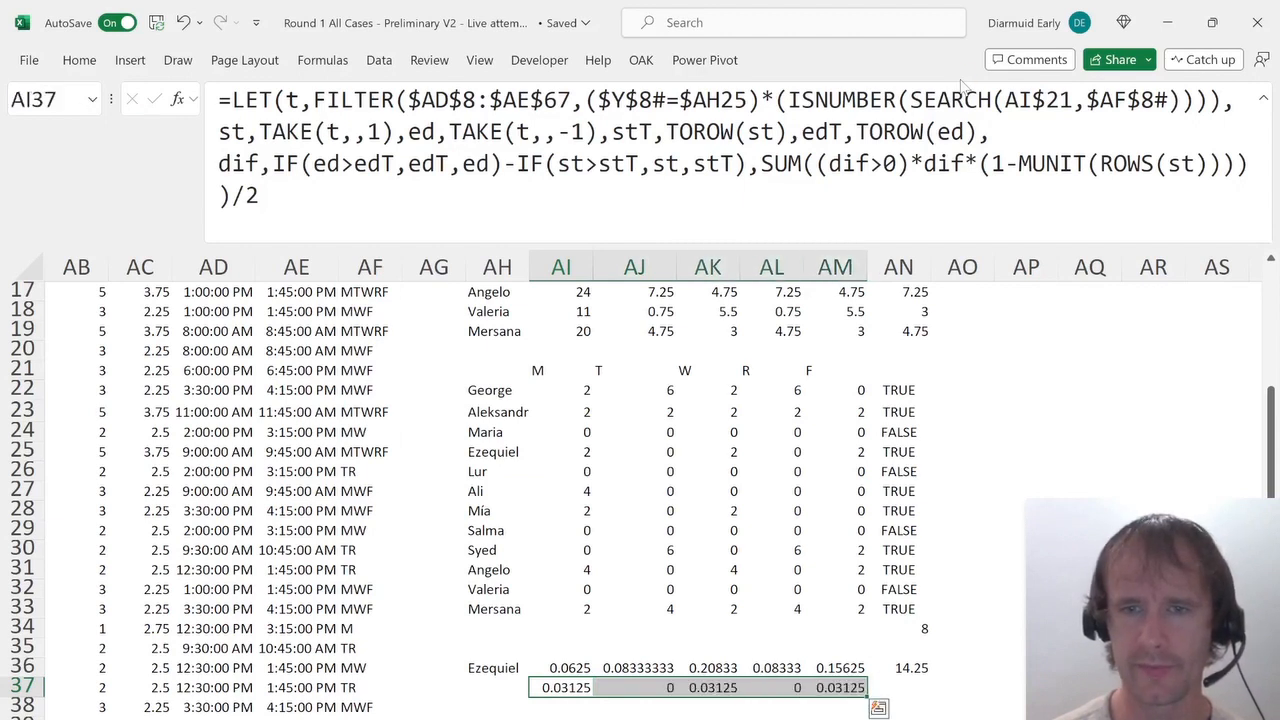
In AN37, enter =SUM(AI37:AM37)*24 to total Ezequiel's double-booked hours.
{"action": "key", "text": "ctrl+Right"}
{"action": "key", "text": "Right"}
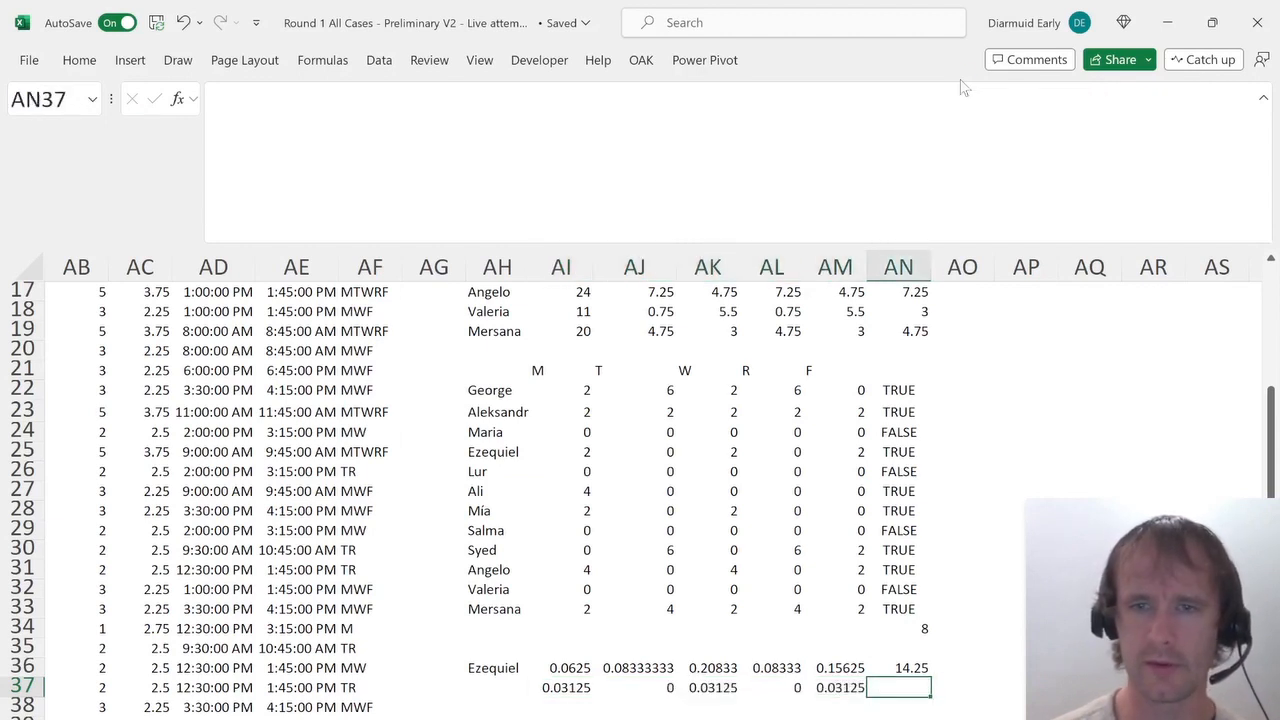
{"action": "type", "text": "=su"}
{"action": "key", "text": "Tab"}
{"action": "key", "text": "Left"}
{"action": "key", "text": "ctrl+shift+Left"}
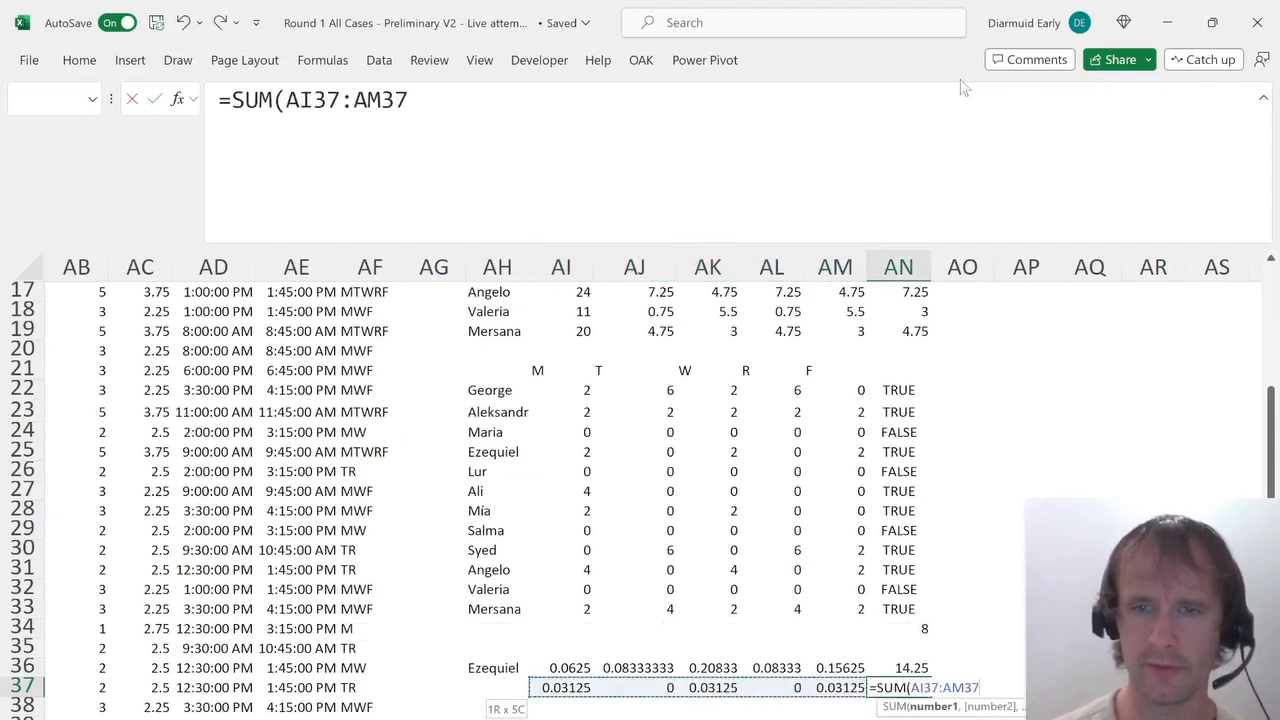
{"action": "type", "text": ")*24"}
{"action": "key", "text": "Return"}
{"action": "key", "text": "Up"}
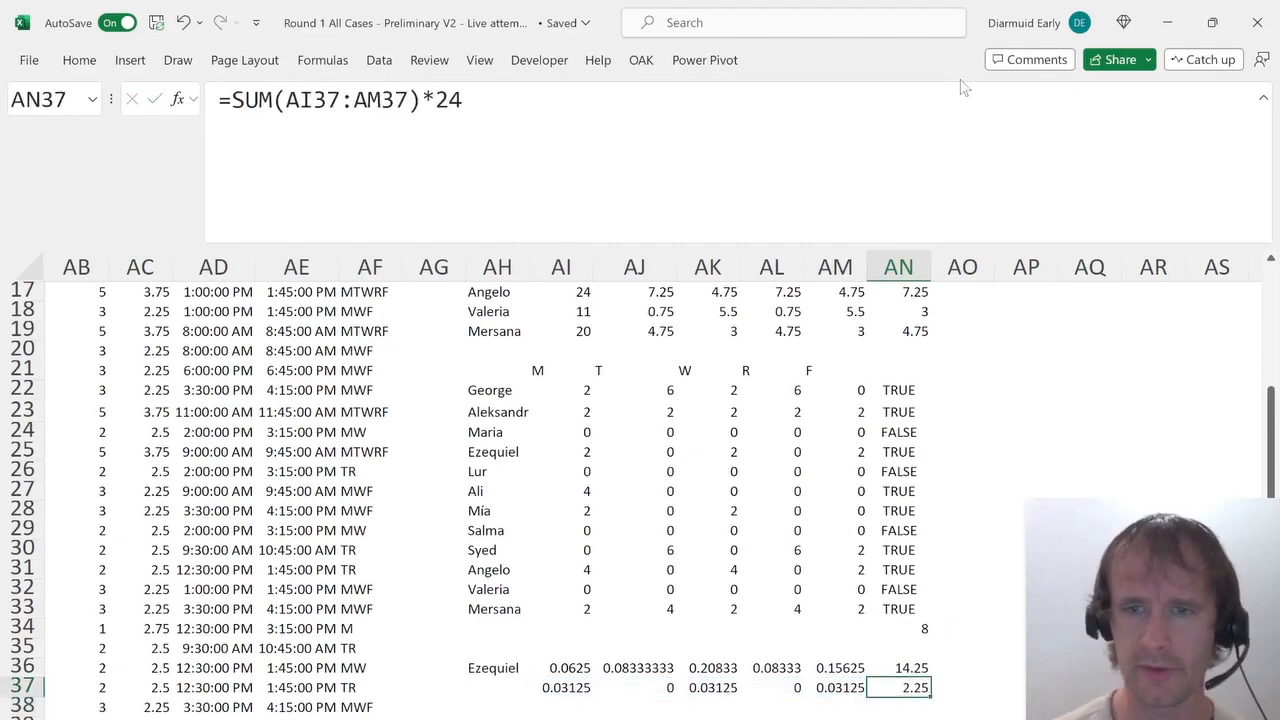
Select 2.25 as the answer to how many hours Ezequiel is booked in multiple classes.
{"action": "key", "text": "ctrl+Page_Up"}
{"action": "key", "text": "ctrl+Page_Up"}
{"action": "key", "text": "alt+Down"}
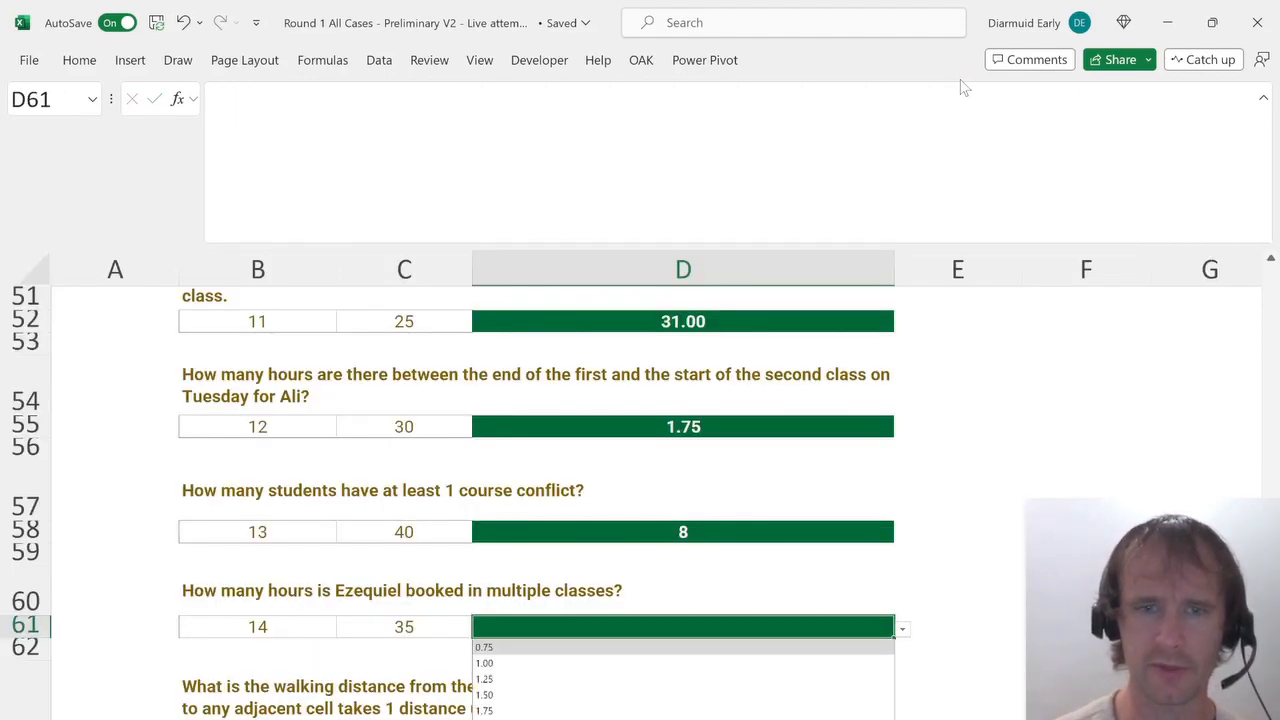
{"action": "key", "text": "Down"}
{"action": "key", "text": "Down"}
{"action": "key", "text": "Down"}
{"action": "key", "text": "Down"}
{"action": "key", "text": "Down"}
{"action": "key", "text": "Down"}
{"action": "key", "text": "Return"}
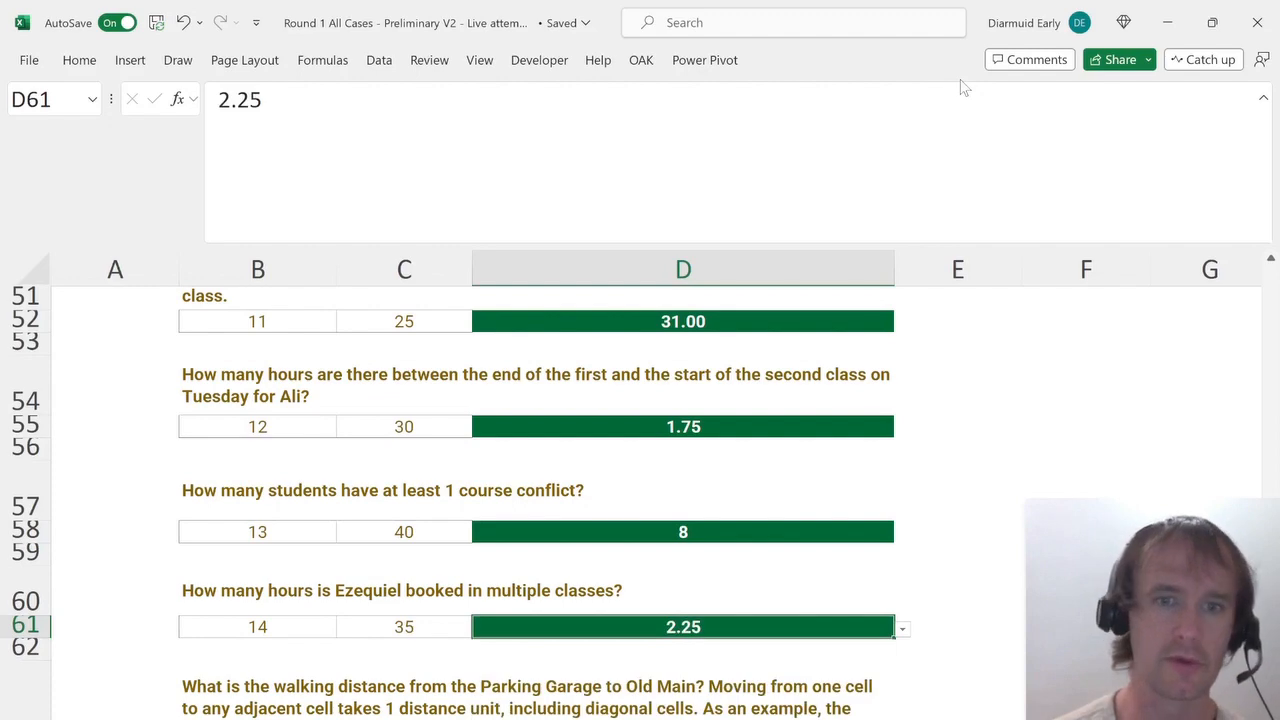
Read the walking distance questions, the campus map sheet and the Campus Map instructions.
{"action": "scroll", "coordinate": [771, 555], "scroll_direction": "down", "scroll_amount": 1}
{"action": "scroll", "coordinate": [771, 555], "scroll_direction": "down", "scroll_amount": 2}
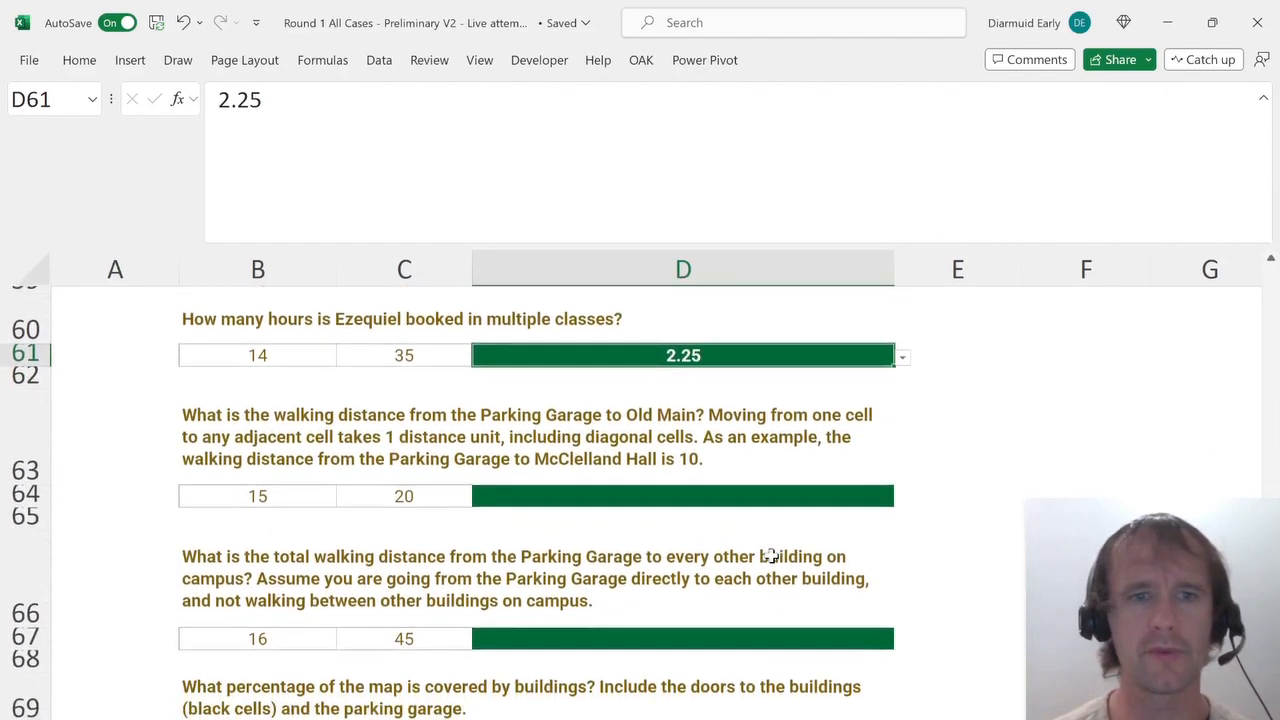
{"action": "scroll", "coordinate": [771, 555], "scroll_direction": "up", "scroll_amount": 1}
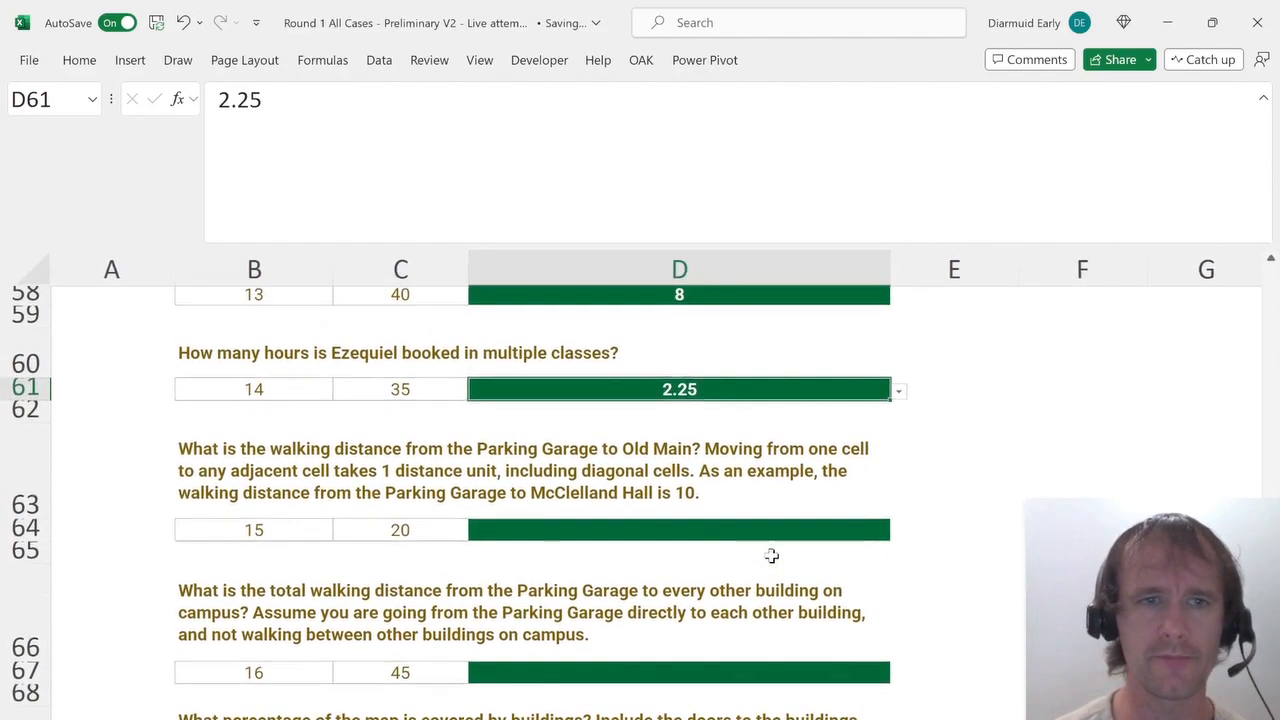
{"action": "scroll", "coordinate": [771, 555], "scroll_direction": "down", "scroll_amount": 1}
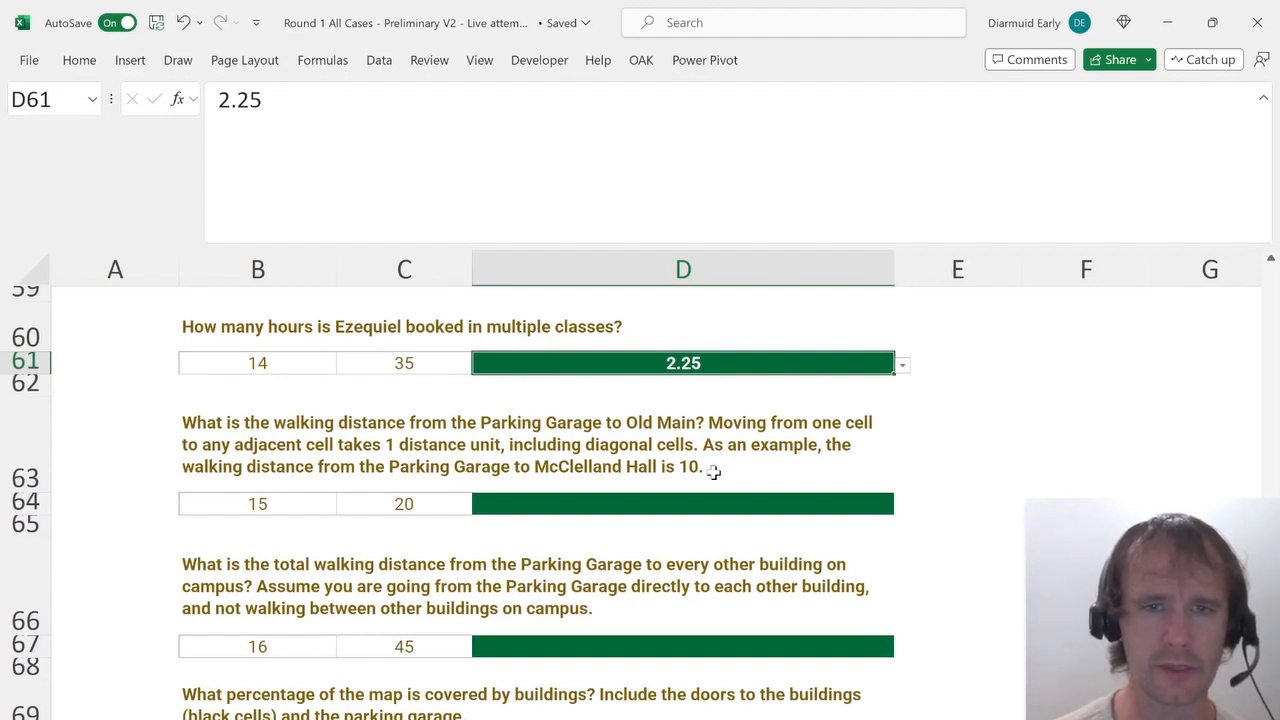
{"action": "key", "text": "ctrl+Page_Down"}
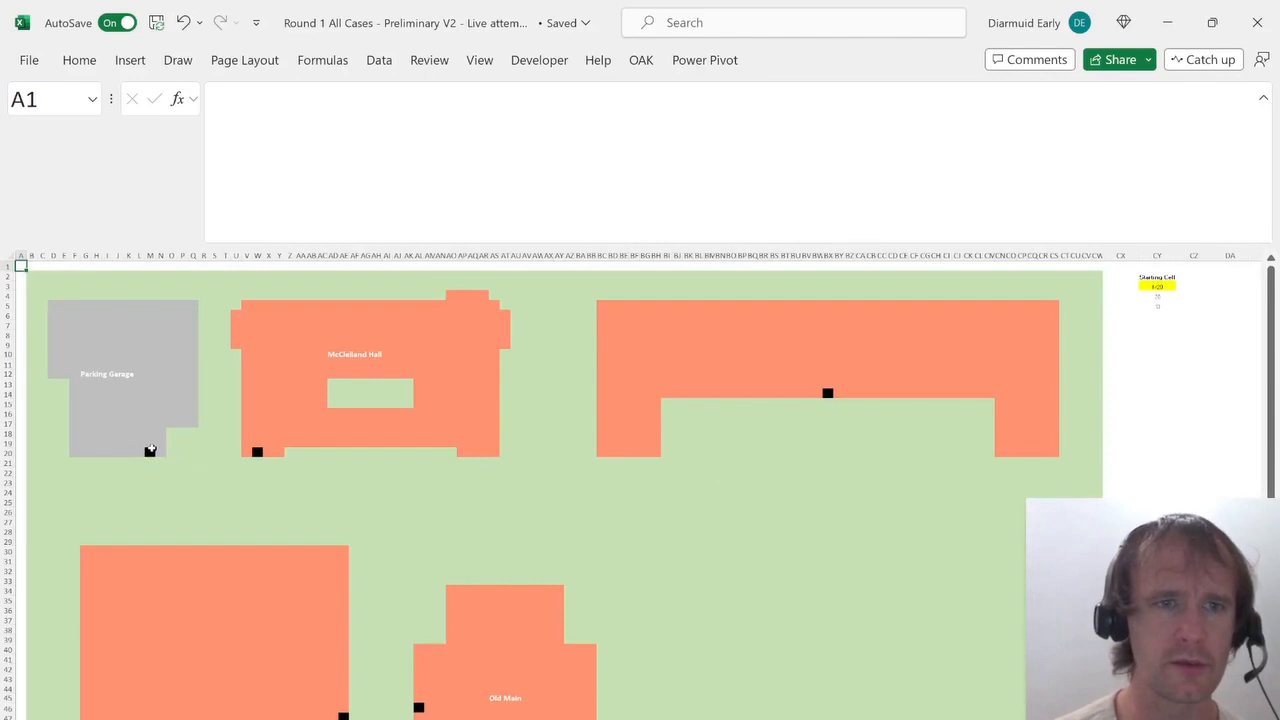
{"action": "left_click", "coordinate": [150, 451]}
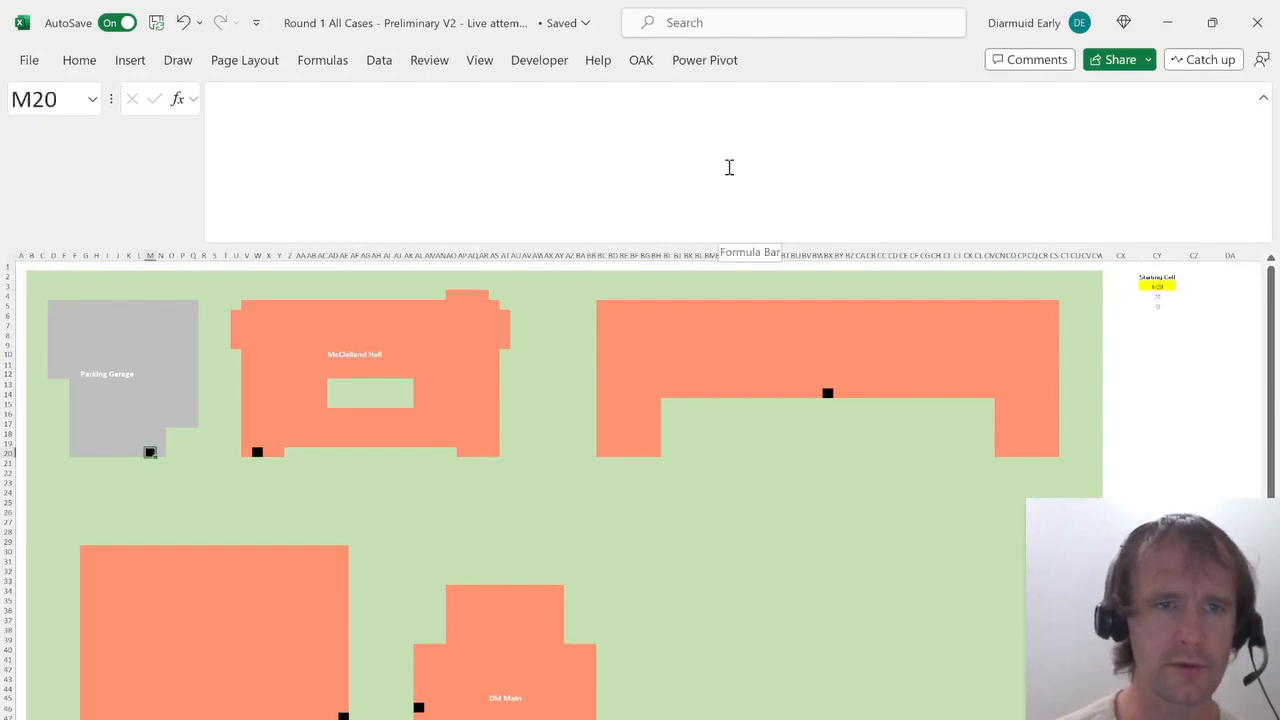
{"action": "key", "text": "ctrl+Page_Up"}
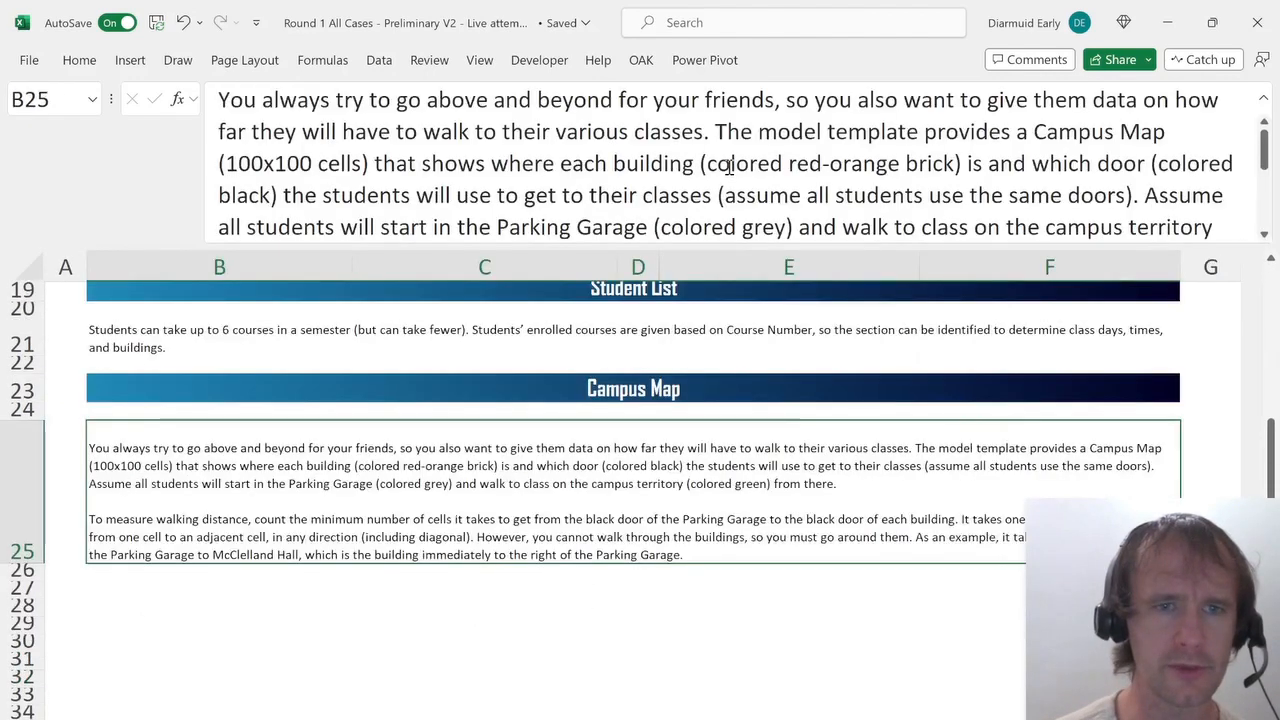
{"action": "scroll", "coordinate": [223, 545], "scroll_direction": "down", "scroll_amount": 1}
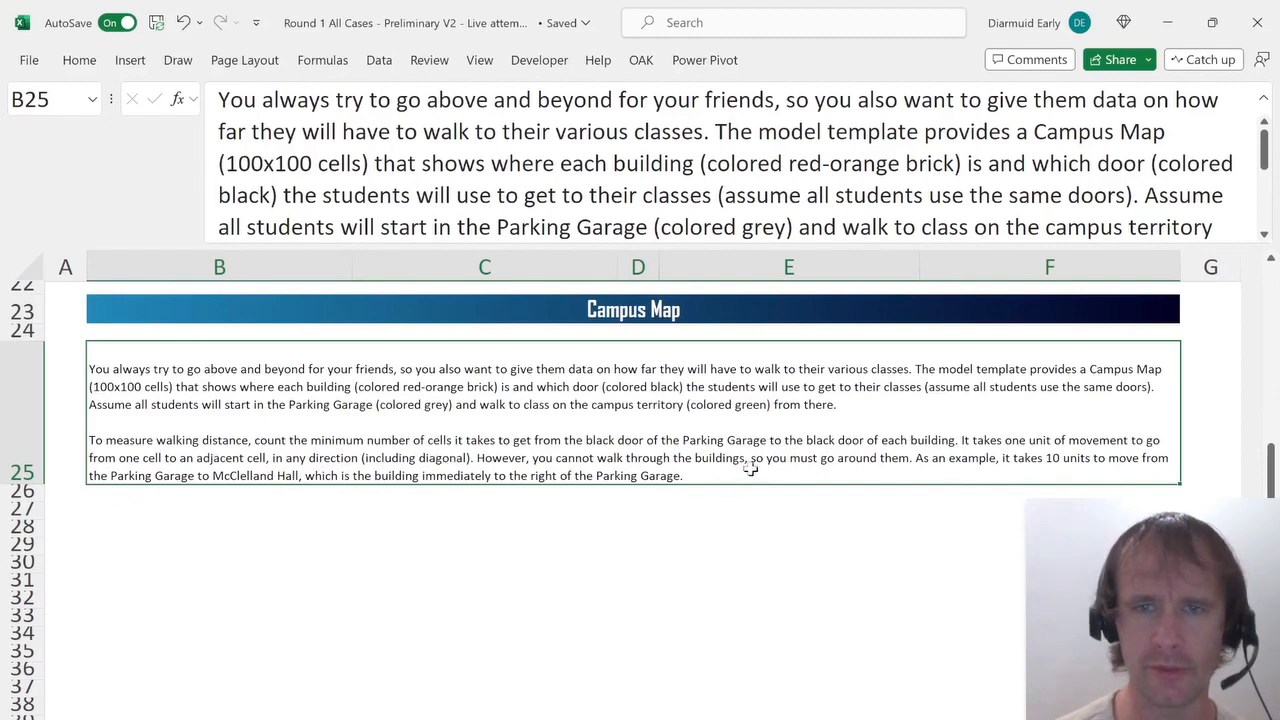
Trace the cells between the Parking Garage door and McClelland Hall's door on the campus map.
{"action": "key", "text": "ctrl+Page_Down"}
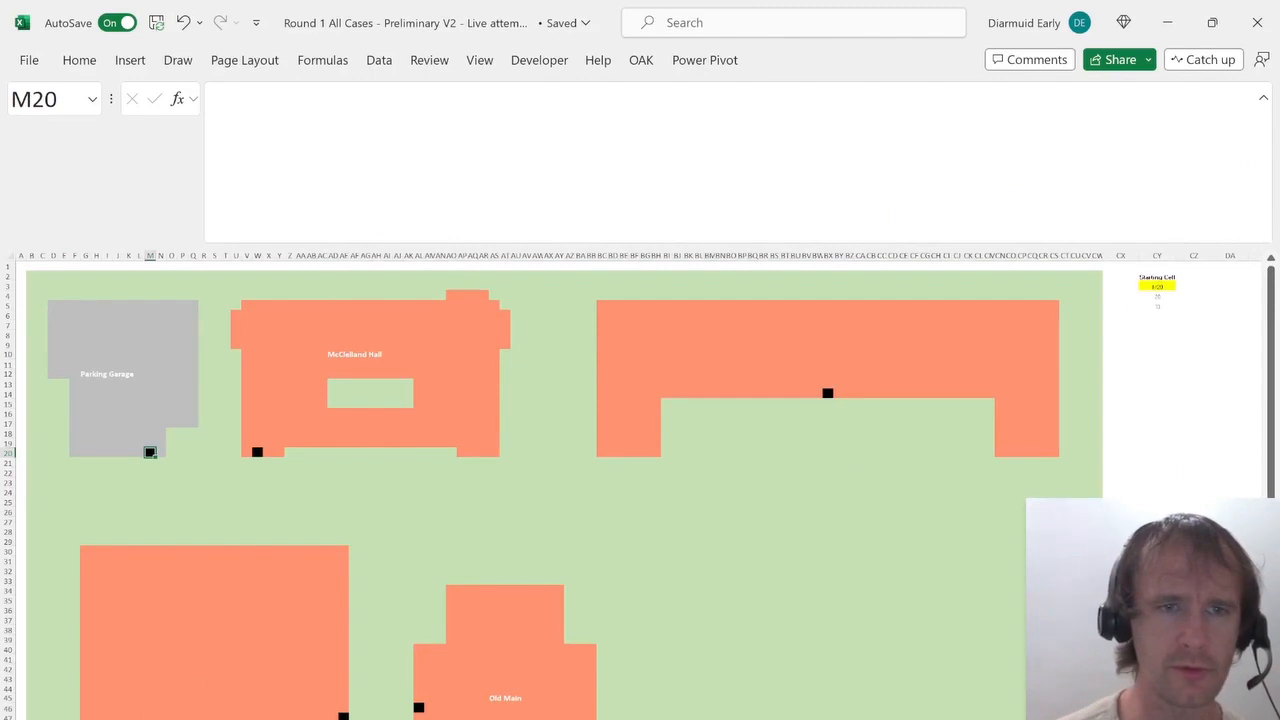
{"action": "key", "text": "Down"}
{"action": "key", "text": "Right"}
{"action": "key", "text": "Right"}
{"action": "key", "text": "Right"}
{"action": "key", "text": "Right"}
{"action": "key", "text": "Right"}
{"action": "key", "text": "Right"}
{"action": "key", "text": "Right"}
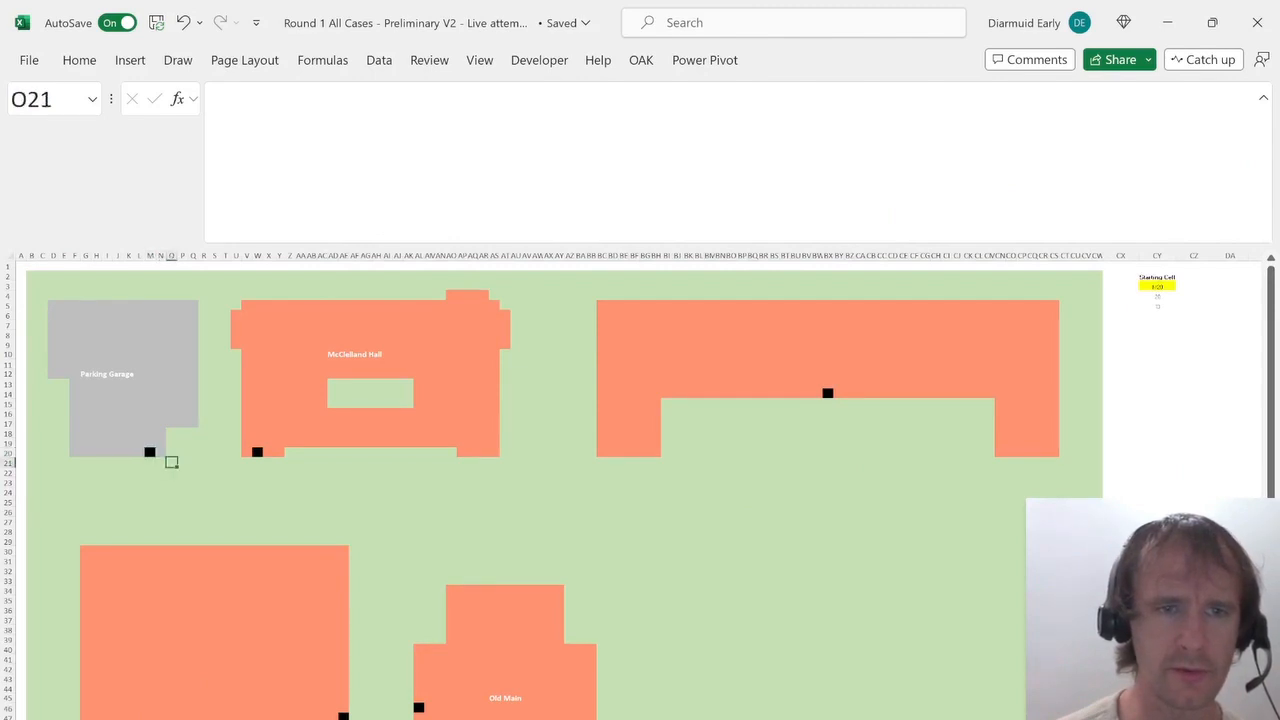
{"action": "key", "text": "Right"}
{"action": "key", "text": "Right"}
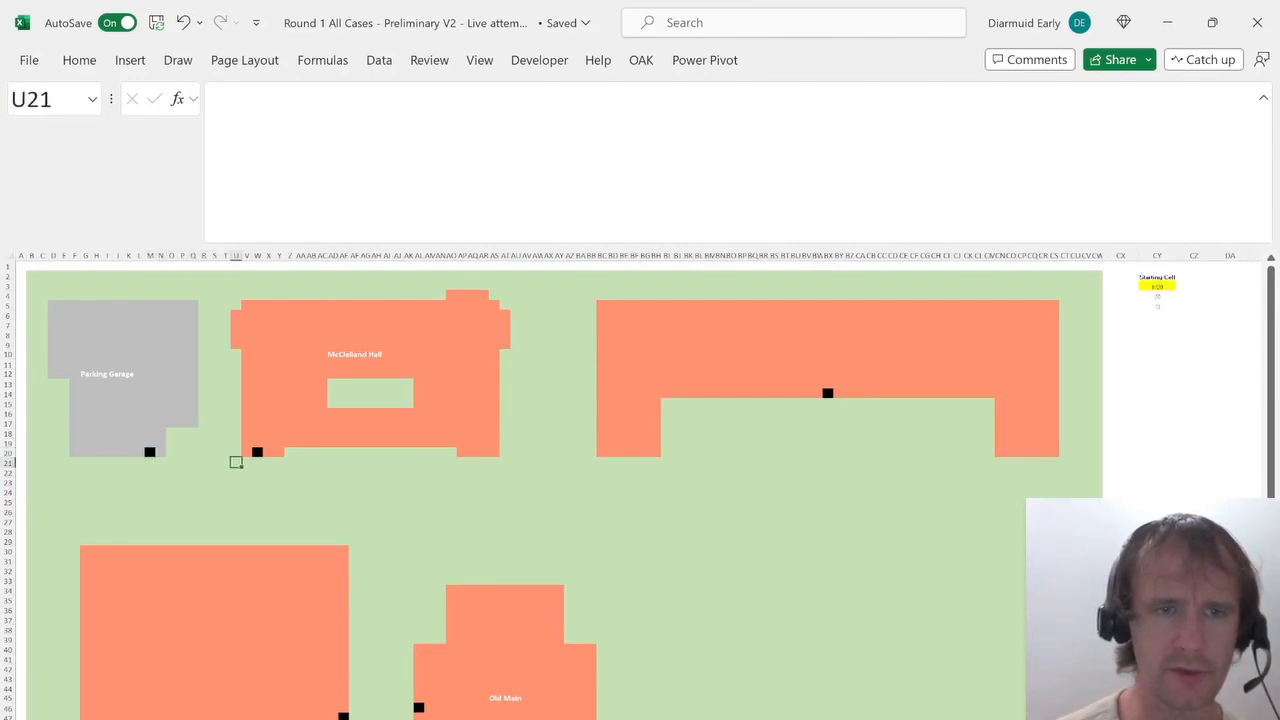
{"action": "key", "text": "Up"}
{"action": "key", "text": "Right"}
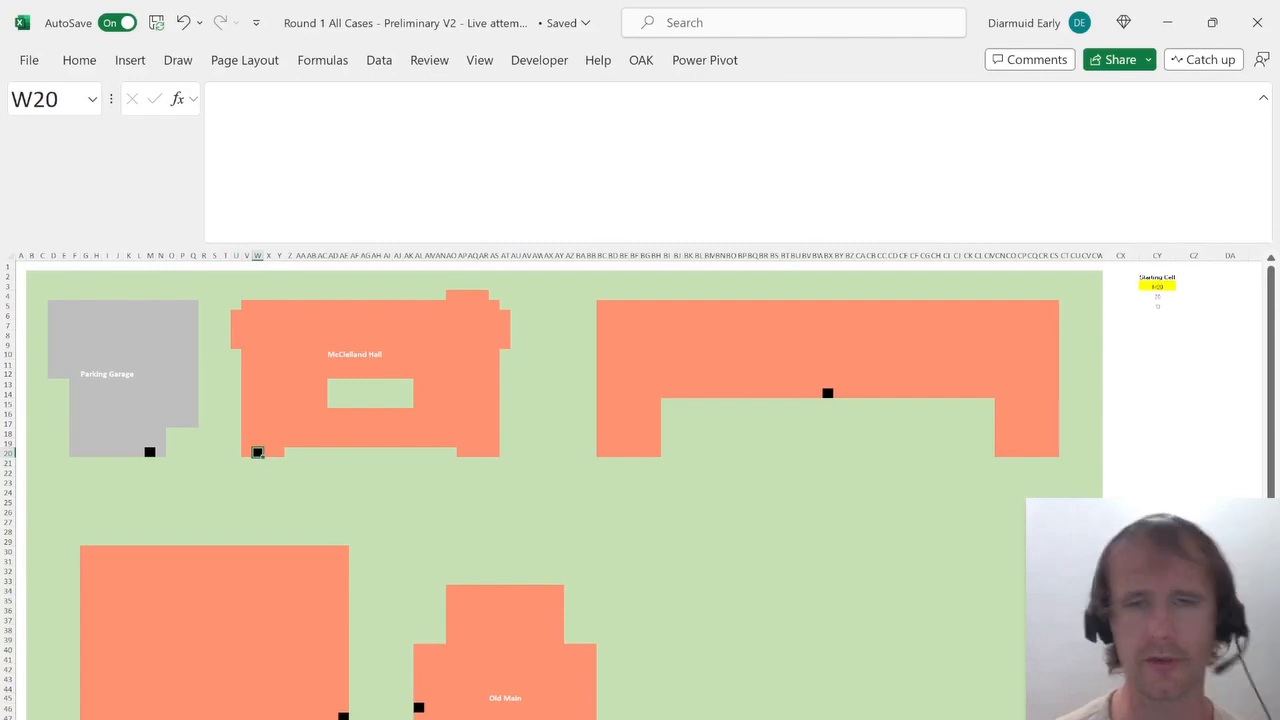
{"action": "key", "text": "Left"}
{"action": "key", "text": "Left"}
{"action": "key", "text": "Left"}
{"action": "key", "text": "Left"}
{"action": "key", "text": "Left"}
{"action": "key", "text": "Left"}
{"action": "key", "text": "Left"}
{"action": "key", "text": "Left"}
{"action": "key", "text": "Left"}
{"action": "key", "text": "Left"}
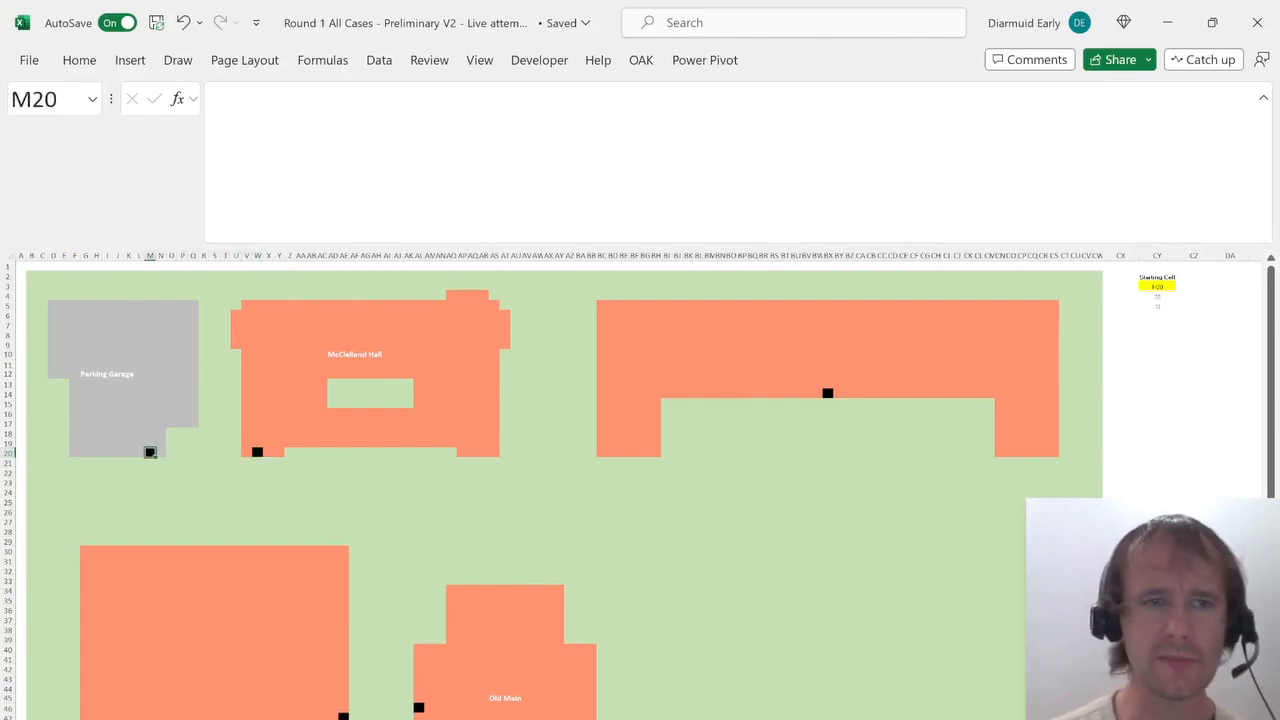
{"action": "key", "text": "ctrl+Page_Up"}
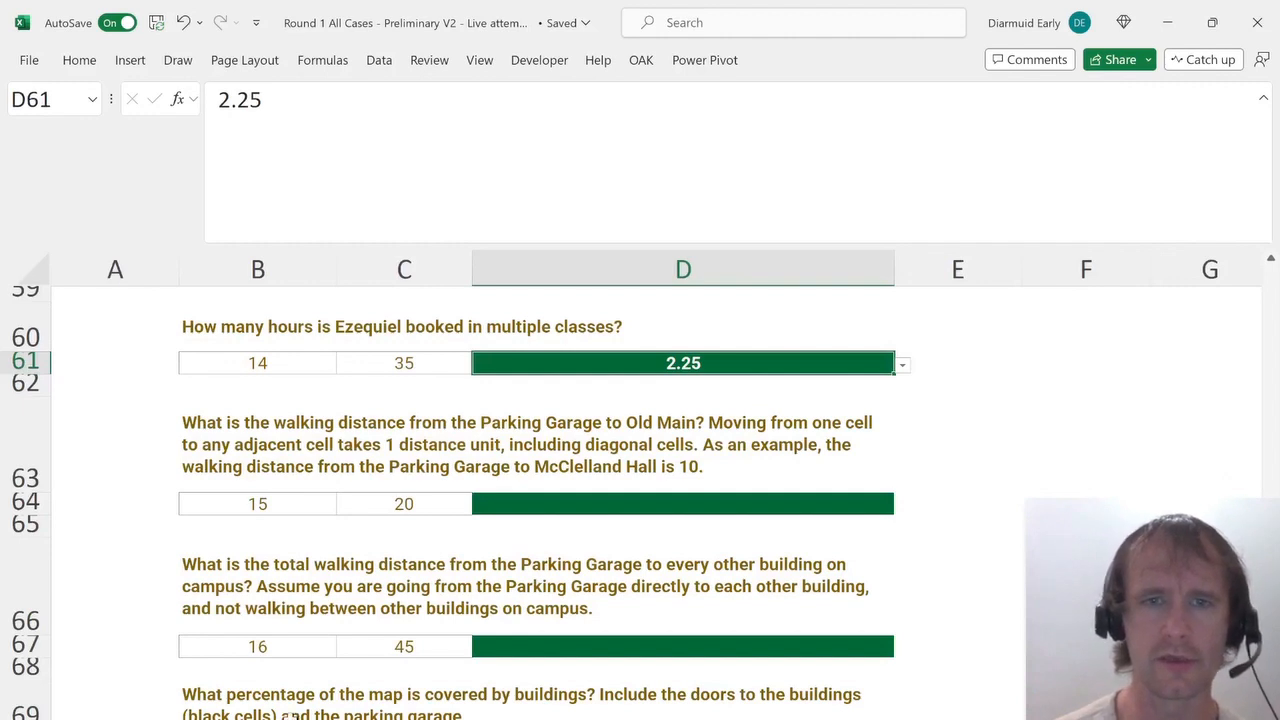
{"action": "key", "text": "ctrl+Page_Down"}
{"action": "scroll", "coordinate": [400, 643], "scroll_direction": "down", "scroll_amount": 3}
{"action": "scroll", "coordinate": [197, 470], "scroll_direction": "up", "scroll_amount": 1}
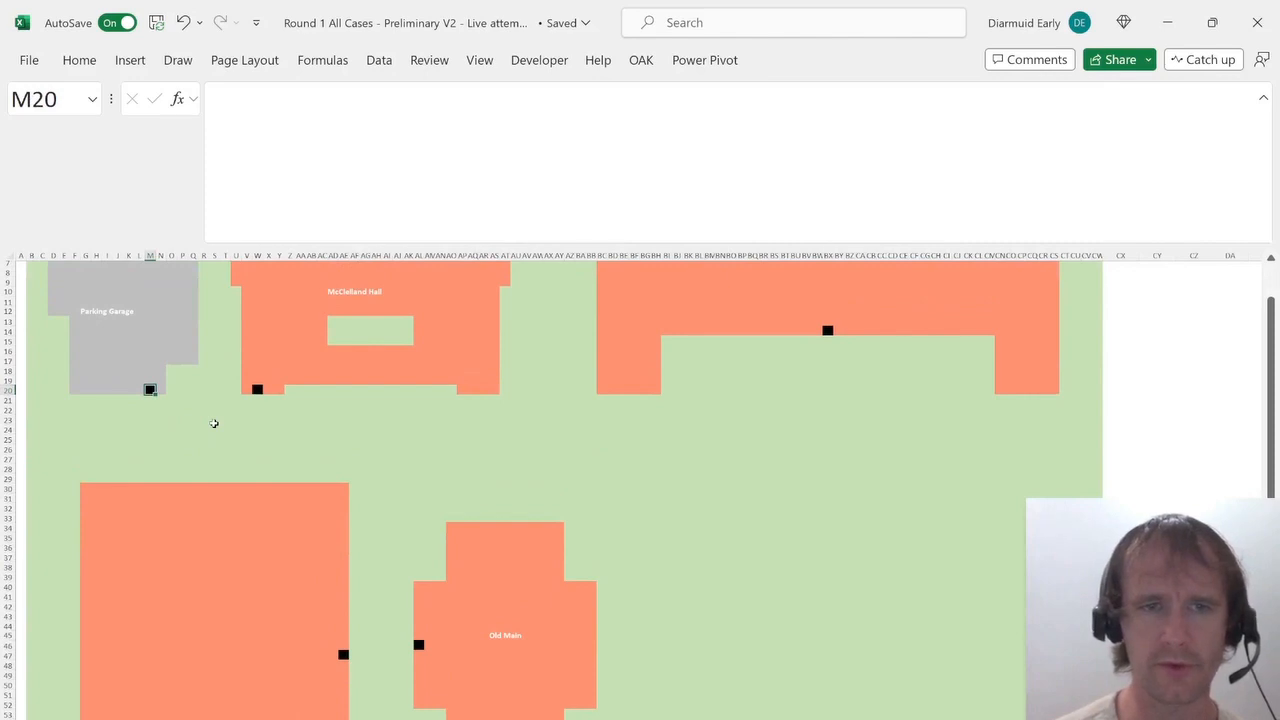
Enter =M20+1 in the cell diagonally below-right of the Parking Garage door to start the step count.
{"action": "key", "text": "Down"}
{"action": "key", "text": "Right"}
{"action": "type", "text": "="}
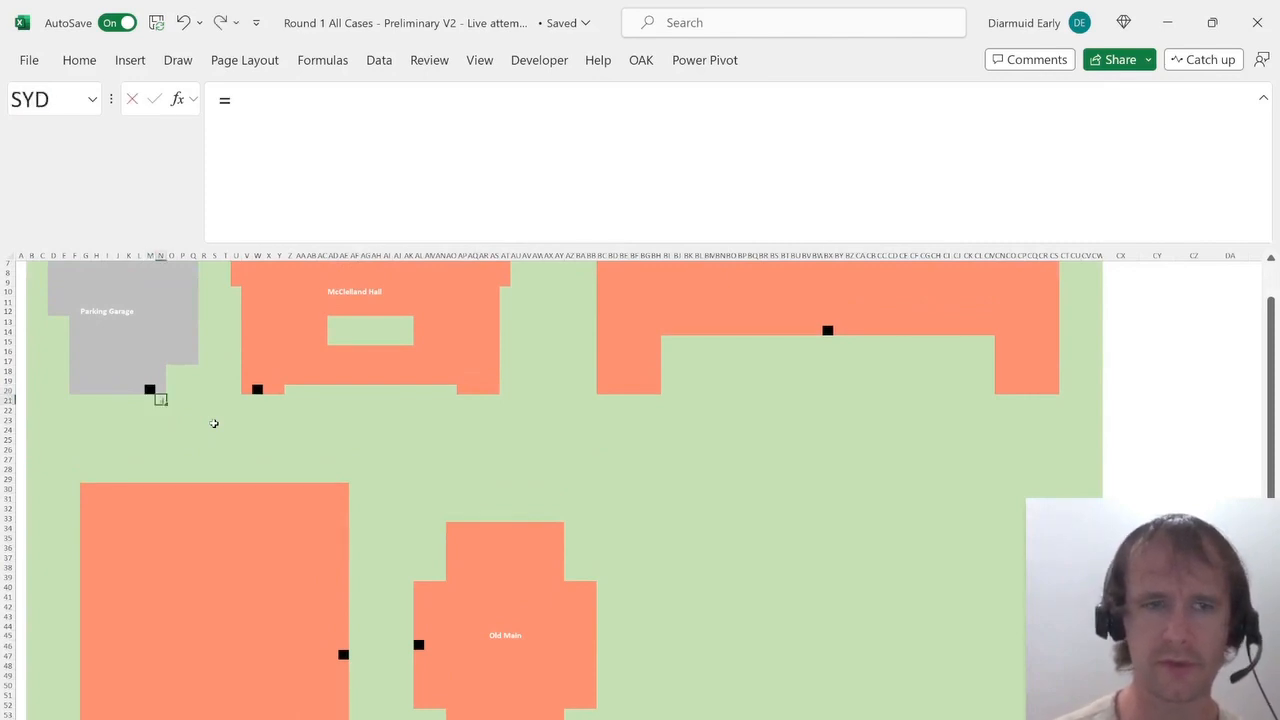
{"action": "key", "text": "Up"}
{"action": "key", "text": "Left"}
{"action": "type", "text": "+1"}
{"action": "key", "text": "Return"}
Paste the step-count formula into each cell diagonally down-right from the garage door toward row 28.
{"action": "key", "text": "Up"}
{"action": "key", "text": "Right"}
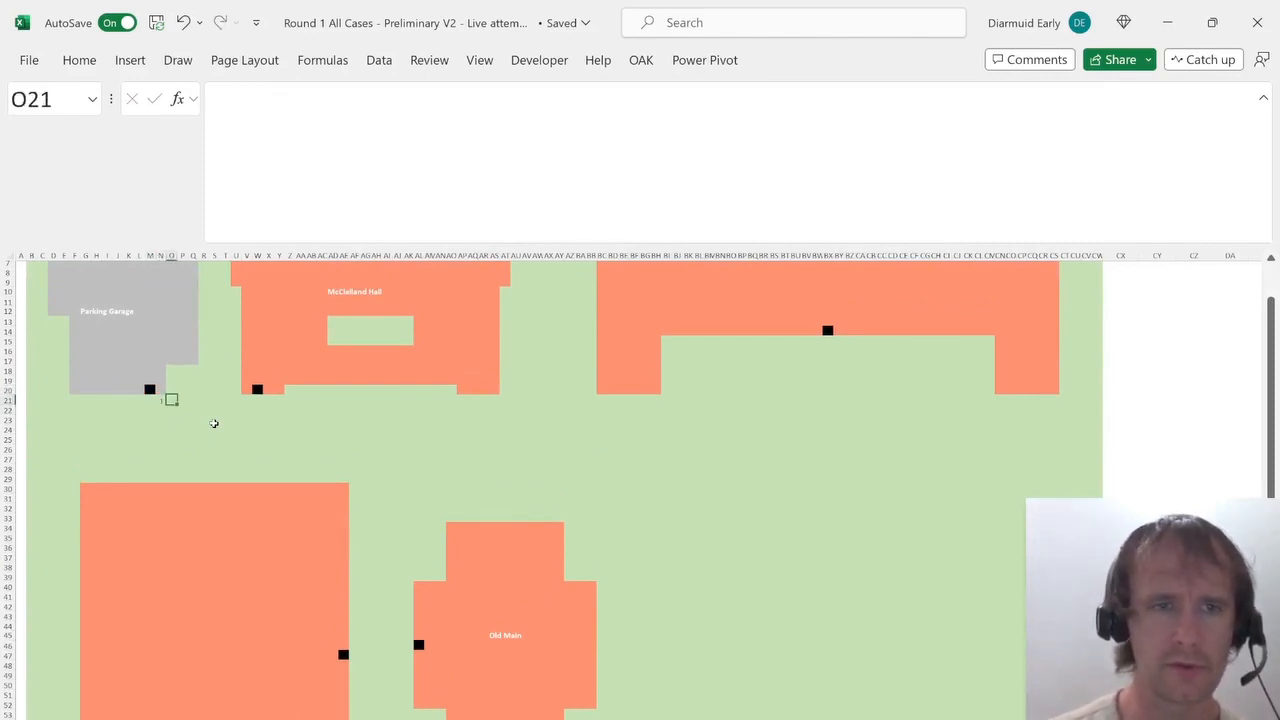
{"action": "key", "text": "Left"}
{"action": "key", "text": "Down"}
{"action": "key", "text": "Right"}
{"action": "key", "text": "Down"}
{"action": "key", "text": "Right"}
{"action": "key", "text": "ctrl+v"}
{"action": "key", "text": "Down"}
{"action": "key", "text": "Right"}
{"action": "key", "text": "ctrl+v"}
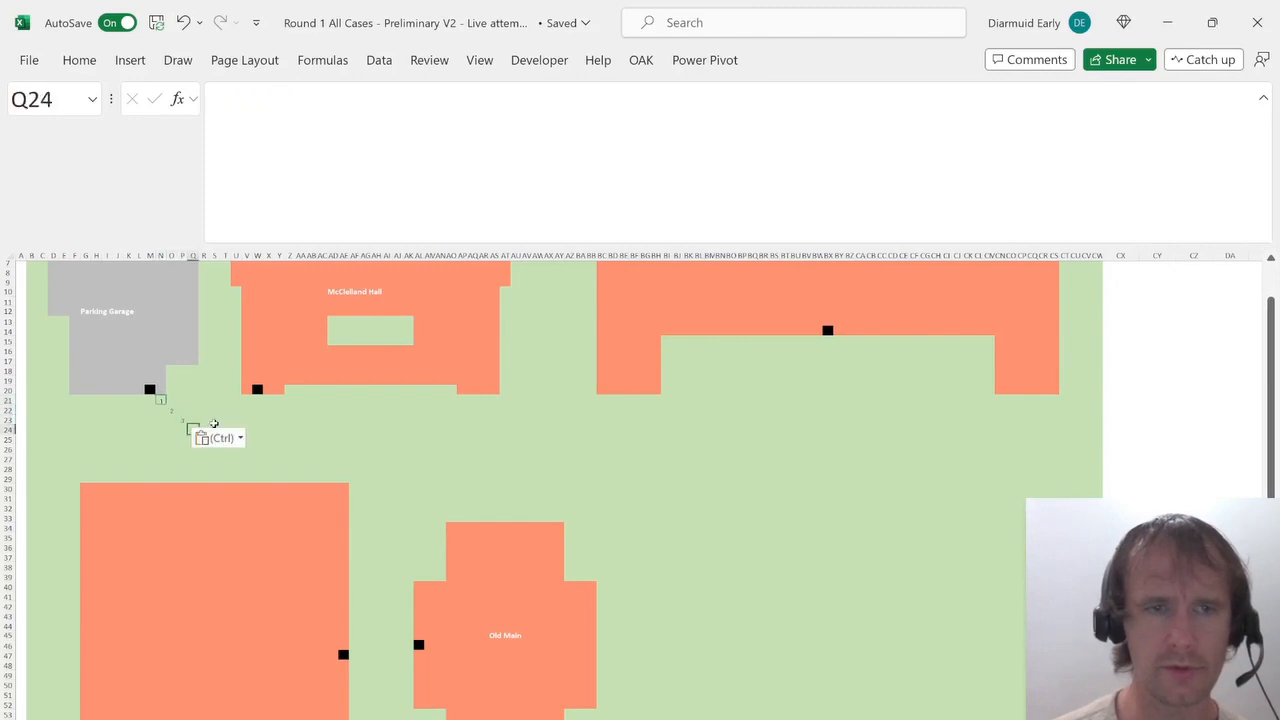
{"action": "key", "text": "Down"}
{"action": "key", "text": "Right"}
{"action": "key", "text": "ctrl+v"}
{"action": "key", "text": "Down"}
{"action": "key", "text": "Right"}
{"action": "key", "text": "ctrl+v"}
{"action": "key", "text": "Down"}
{"action": "key", "text": "Right"}
{"action": "key", "text": "ctrl+v"}
{"action": "key", "text": "Down"}
{"action": "key", "text": "Right"}
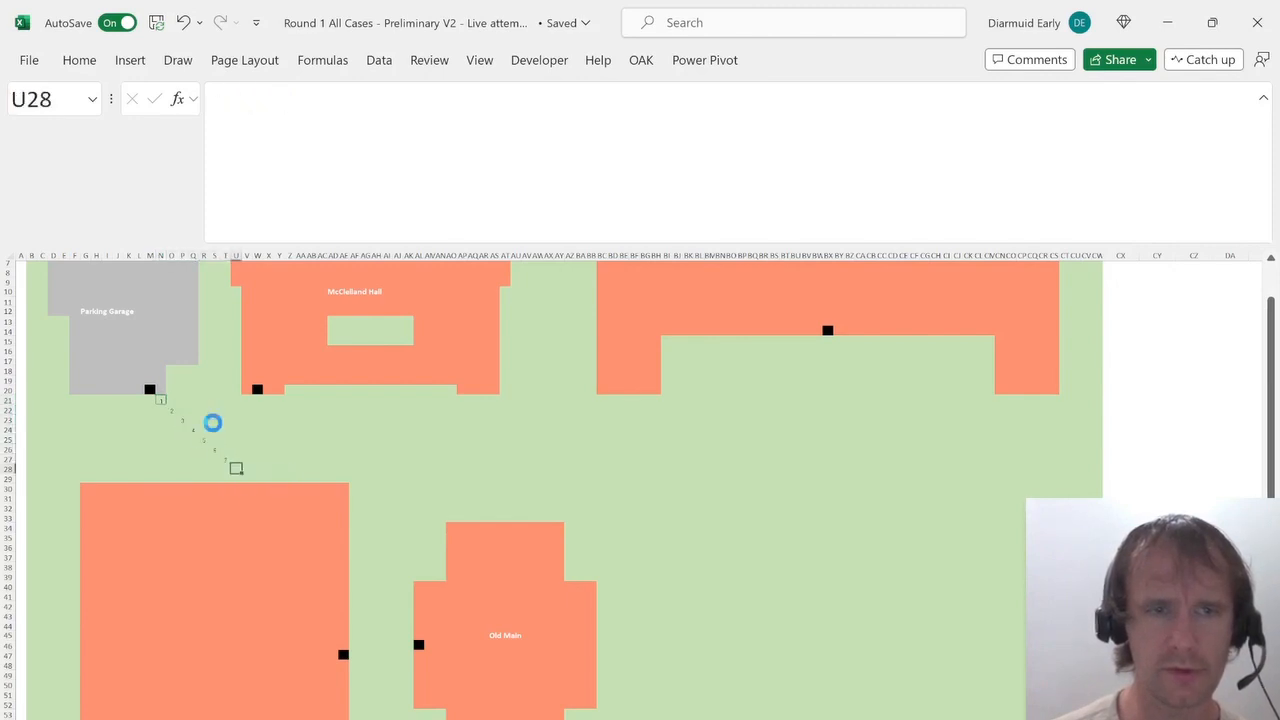
{"action": "key", "text": "ctrl+v"}
{"action": "key", "text": "Down"}
{"action": "key", "text": "Right"}
{"action": "key", "text": "ctrl+v"}
Enter =V29+1 in W29 along the top edge of the large building.
{"action": "key", "text": "Right"}
{"action": "key", "text": "ctrl+v"}
{"action": "type", "text": "="}
{"action": "key", "text": "Down"}
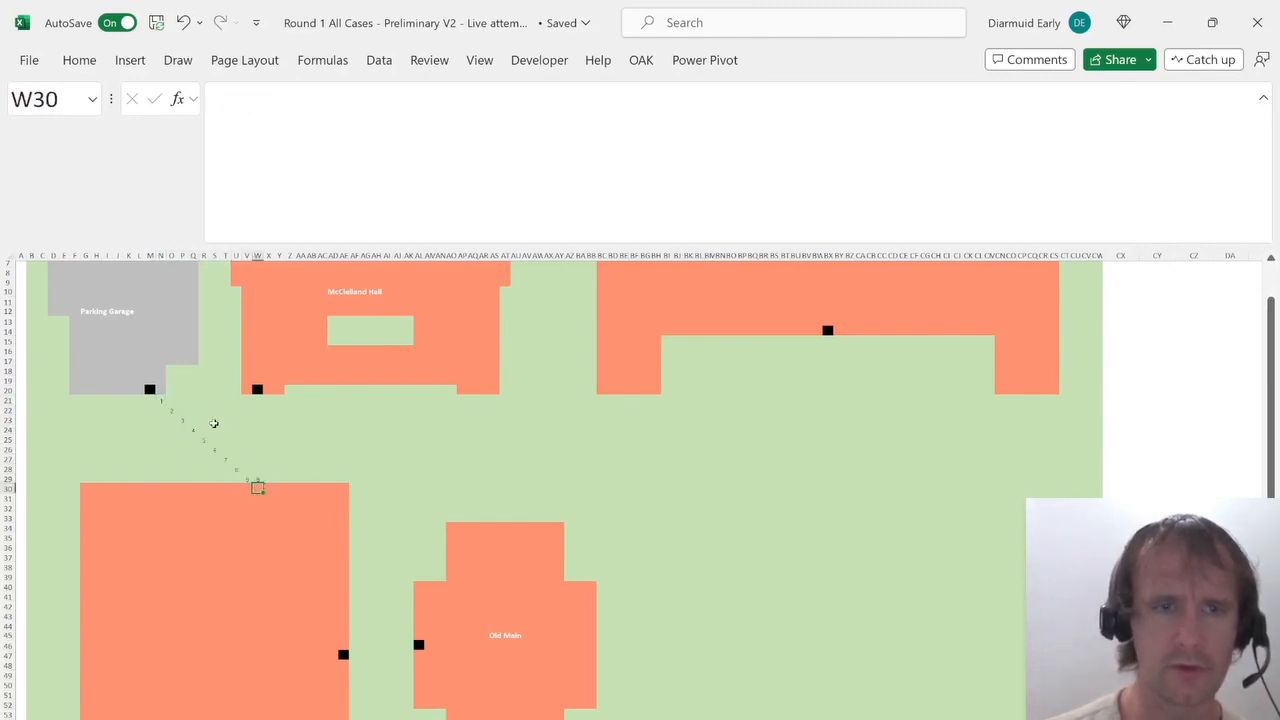
{"action": "key", "text": "Up"}
{"action": "key", "text": "Left"}
{"action": "type", "text": "+1"}
{"action": "key", "text": "ctrl+Return"}
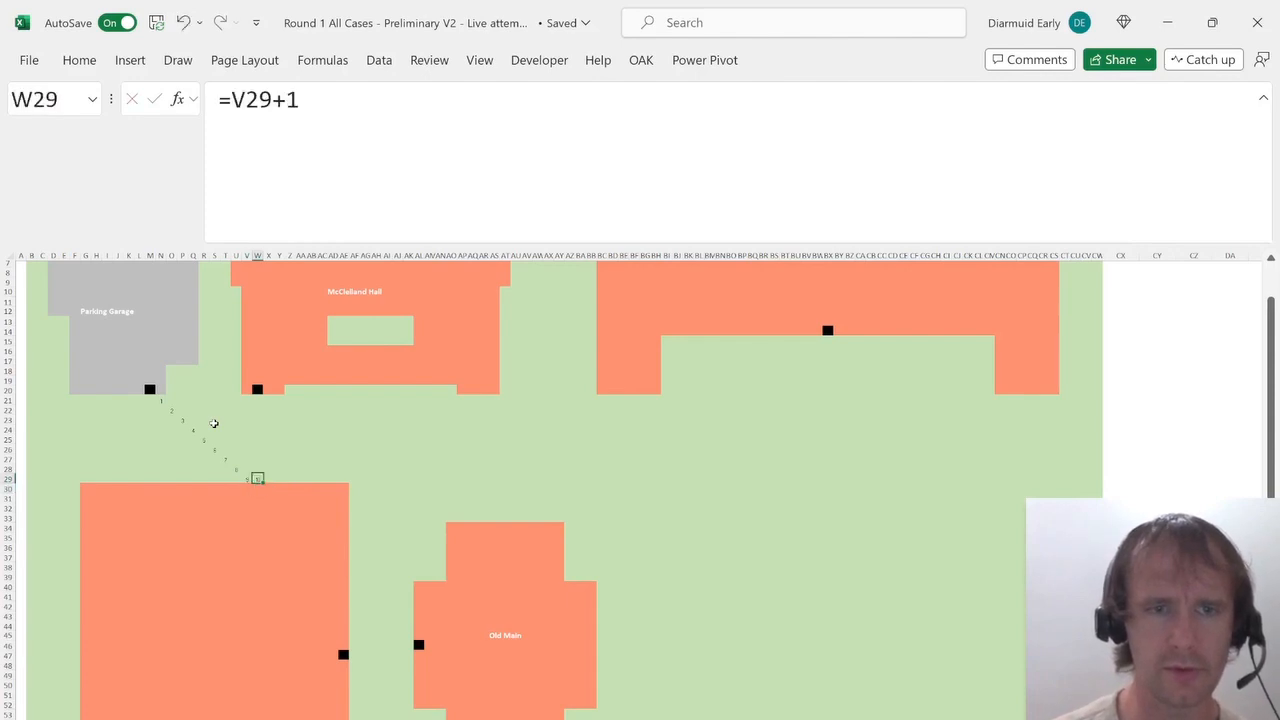
Fill the step-count formula right across row 29 along the building's top edge.
{"action": "key", "text": "shift+Right"}
{"action": "key", "text": "shift+Right"}
{"action": "key", "text": "shift+Right"}
{"action": "key", "text": "shift+Right"}
{"action": "key", "text": "shift+Right"}
{"action": "key", "text": "shift+Right"}
{"action": "key", "text": "shift+Right"}
{"action": "key", "text": "shift+Right"}
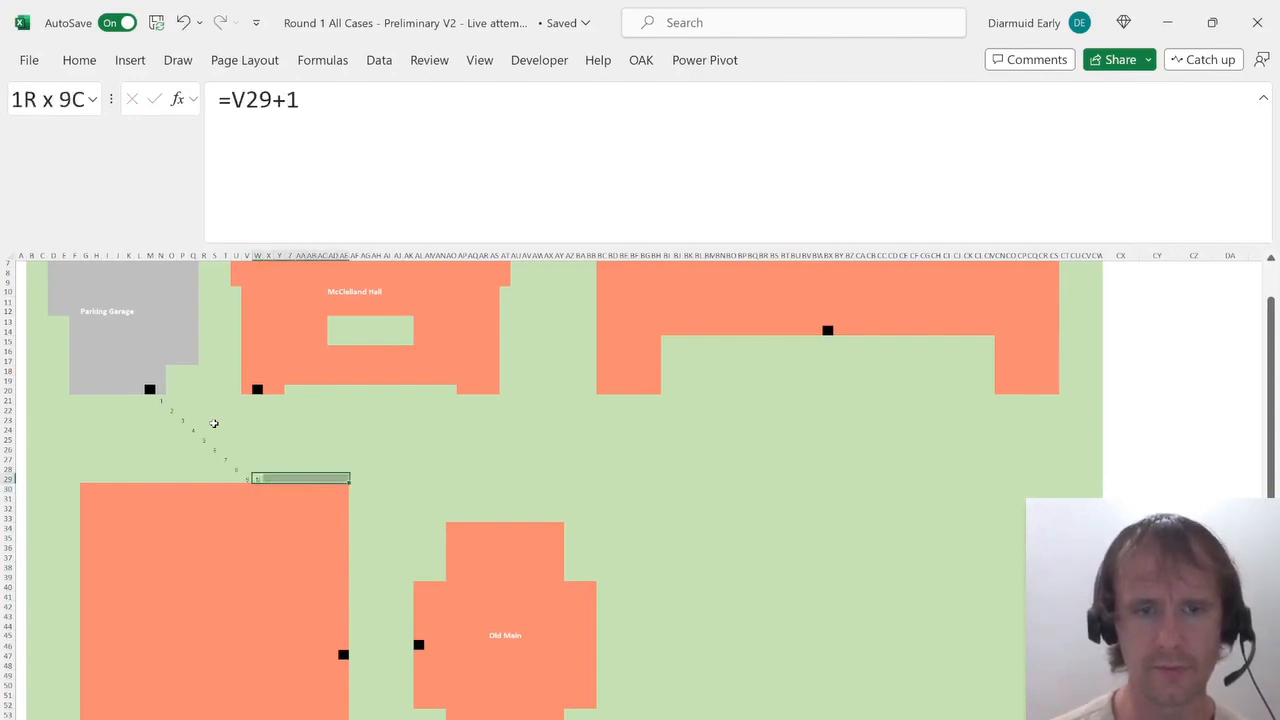
{"action": "key", "text": "ctrl+r"}
Enter a +1 formula in the cell diagonally below-right of the end of row 29's count.
{"action": "key", "text": "ctrl+Right"}
{"action": "type", "text": "="}
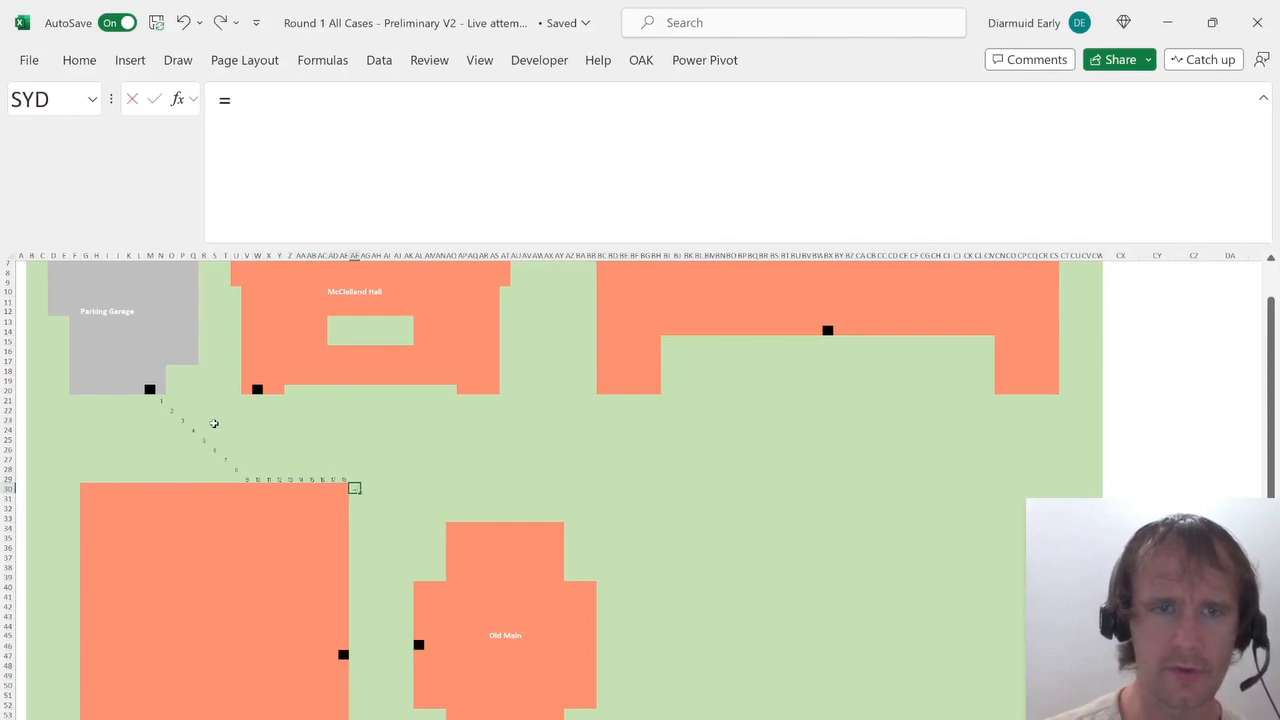
{"action": "key", "text": "Up"}
{"action": "key", "text": "Left"}
{"action": "type", "text": "+1"}
{"action": "key", "text": "Return"}
Paste the step-count formula diagonally down-right toward Old Main, ending at AK35.
{"action": "key", "text": "Up"}
{"action": "key", "text": "Right"}
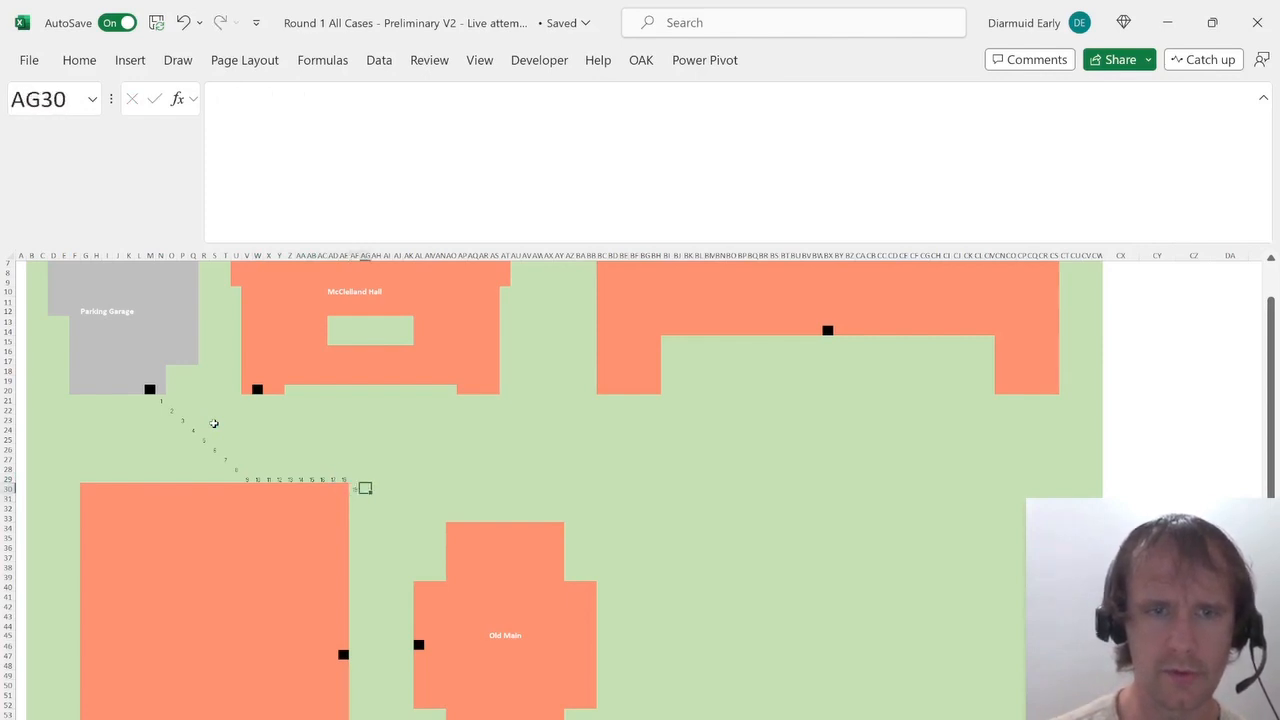
{"action": "key", "text": "Left"}
{"action": "key", "text": "Down"}
{"action": "key", "text": "Right"}
{"action": "key", "text": "ctrl+v"}
{"action": "key", "text": "Down"}
{"action": "key", "text": "Right"}
{"action": "key", "text": "ctrl+v"}
{"action": "key", "text": "Down"}
{"action": "key", "text": "Right"}
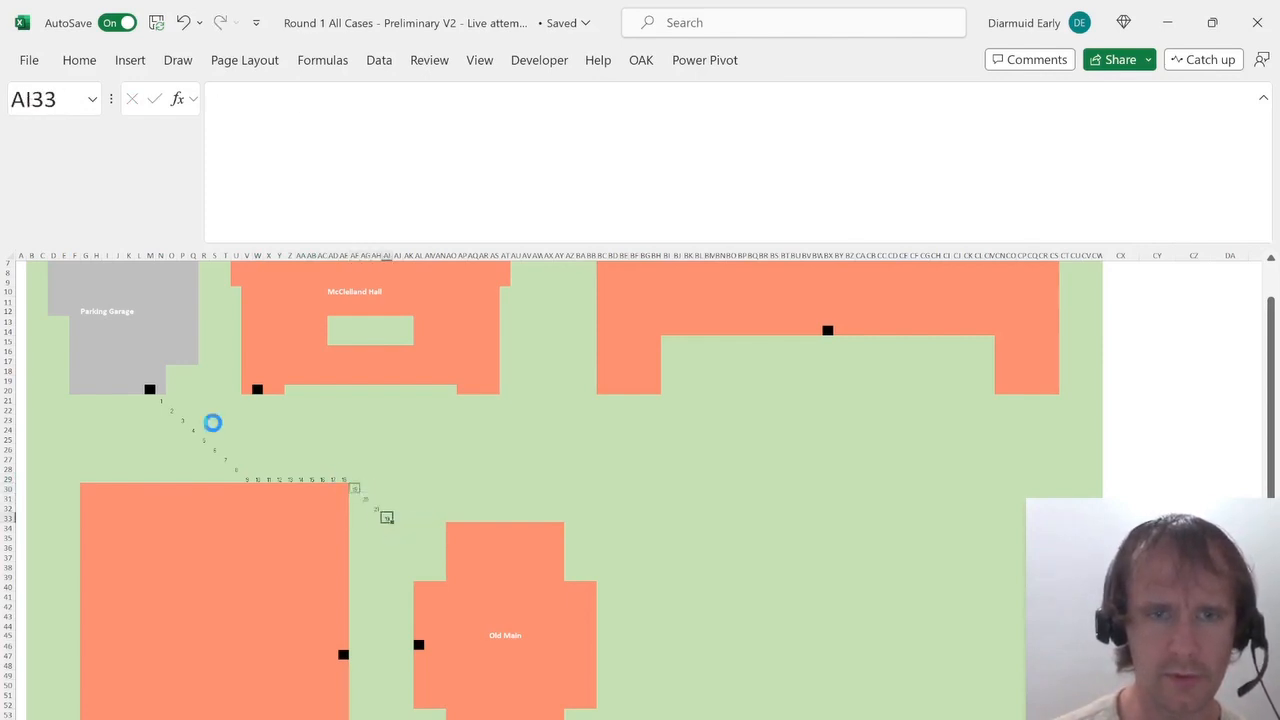
{"action": "key", "text": "ctrl+v"}
{"action": "key", "text": "Down"}
{"action": "key", "text": "Right"}
{"action": "key", "text": "ctrl+v"}
{"action": "key", "text": "Down"}
{"action": "key", "text": "Right"}
{"action": "key", "text": "ctrl+v"}
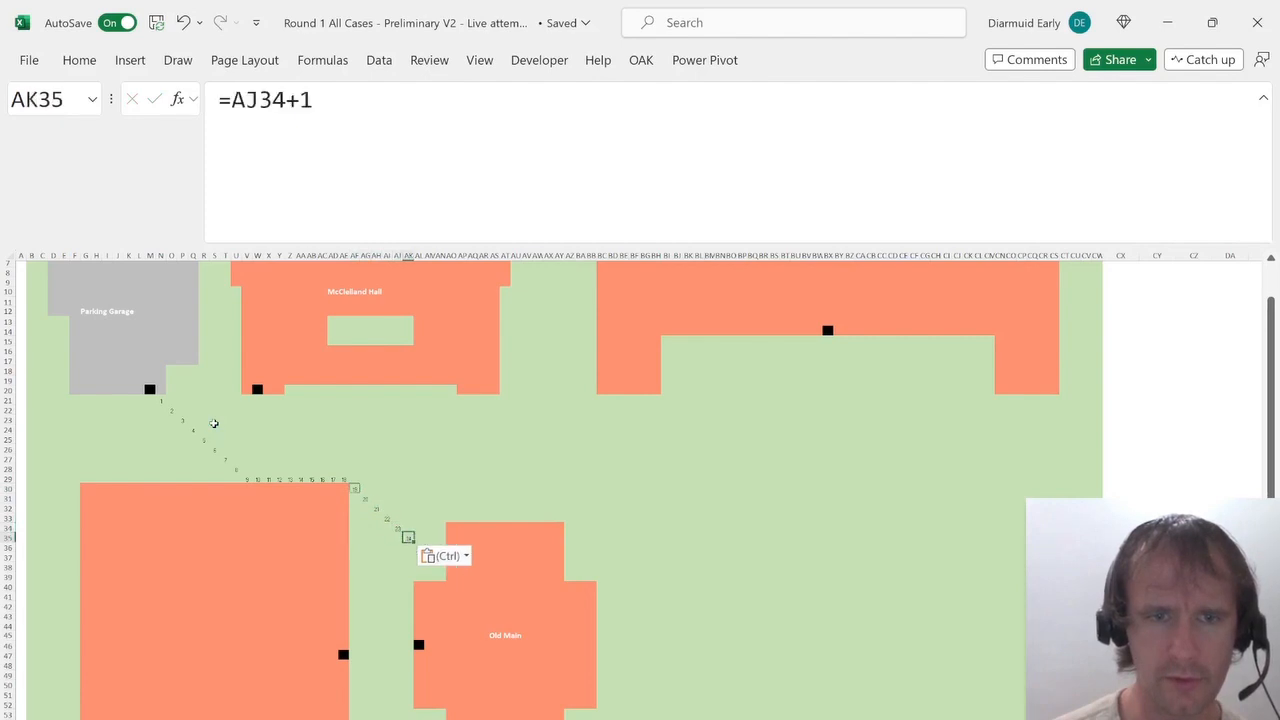
Fill AK36:AK45 with =AK35 down the path beside Old Main.
{"action": "key", "text": "Down"}
{"action": "type", "text": "="}
{"action": "key", "text": "Up"}
{"action": "key", "text": "Return"}
{"action": "key", "text": "Up"}
{"action": "key", "text": "shift+Down"}
{"action": "key", "text": "shift+Down"}
{"action": "key", "text": "shift+Down"}
{"action": "key", "text": "shift+Down"}
{"action": "key", "text": "shift+Down"}
{"action": "key", "text": "shift+Down"}
{"action": "key", "text": "shift+Down"}
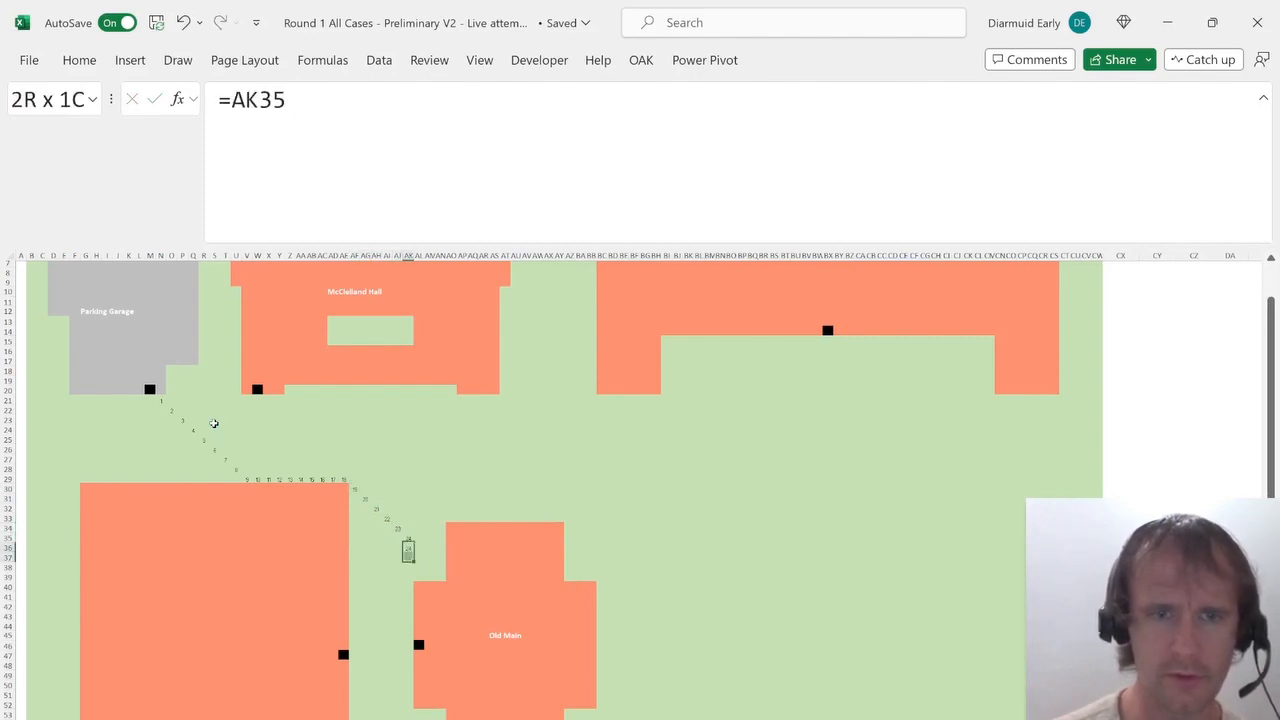
{"action": "key", "text": "shift+Down"}
{"action": "key", "text": "shift+Down"}
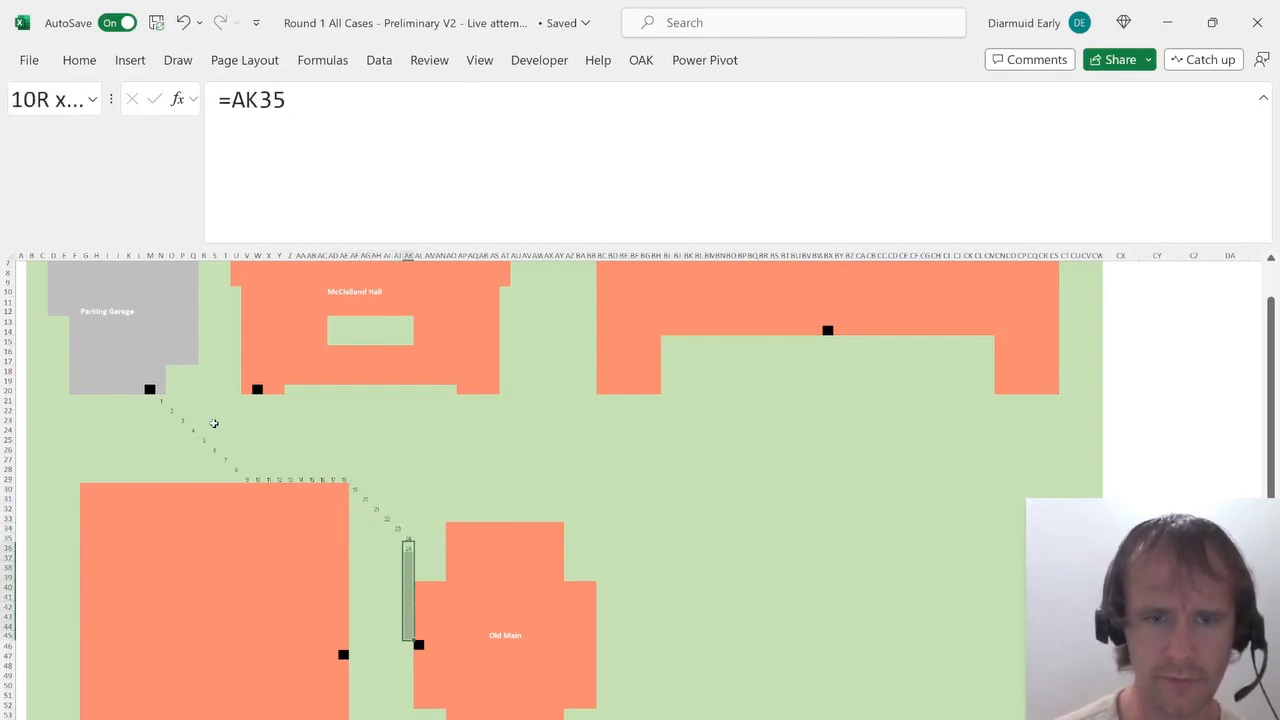
{"action": "key", "text": "ctrl+d"}
Fill AK36:AK45 with =AK35+1 so the count continues down beside Old Main.
{"action": "key", "text": "ctrl+Down"}
{"action": "key", "text": "ctrl+Up"}
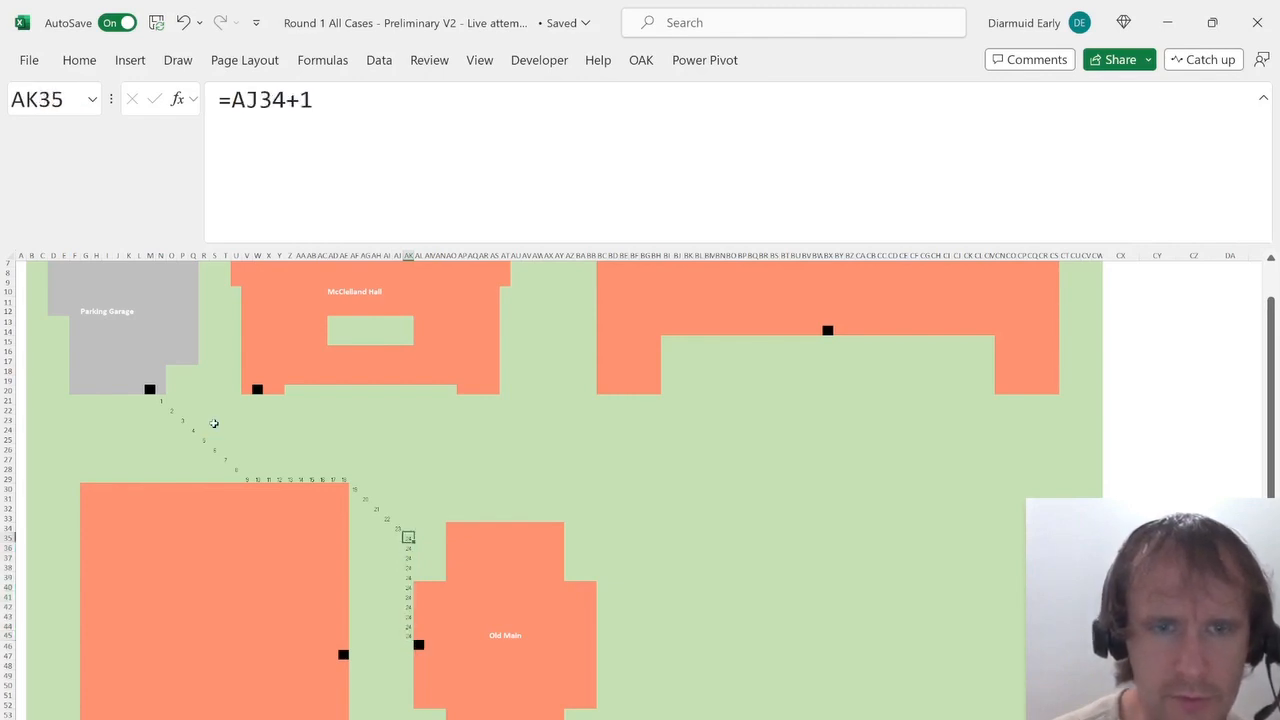
{"action": "key", "text": "Down"}
{"action": "type", "text": "="}
{"action": "key", "text": "Up"}
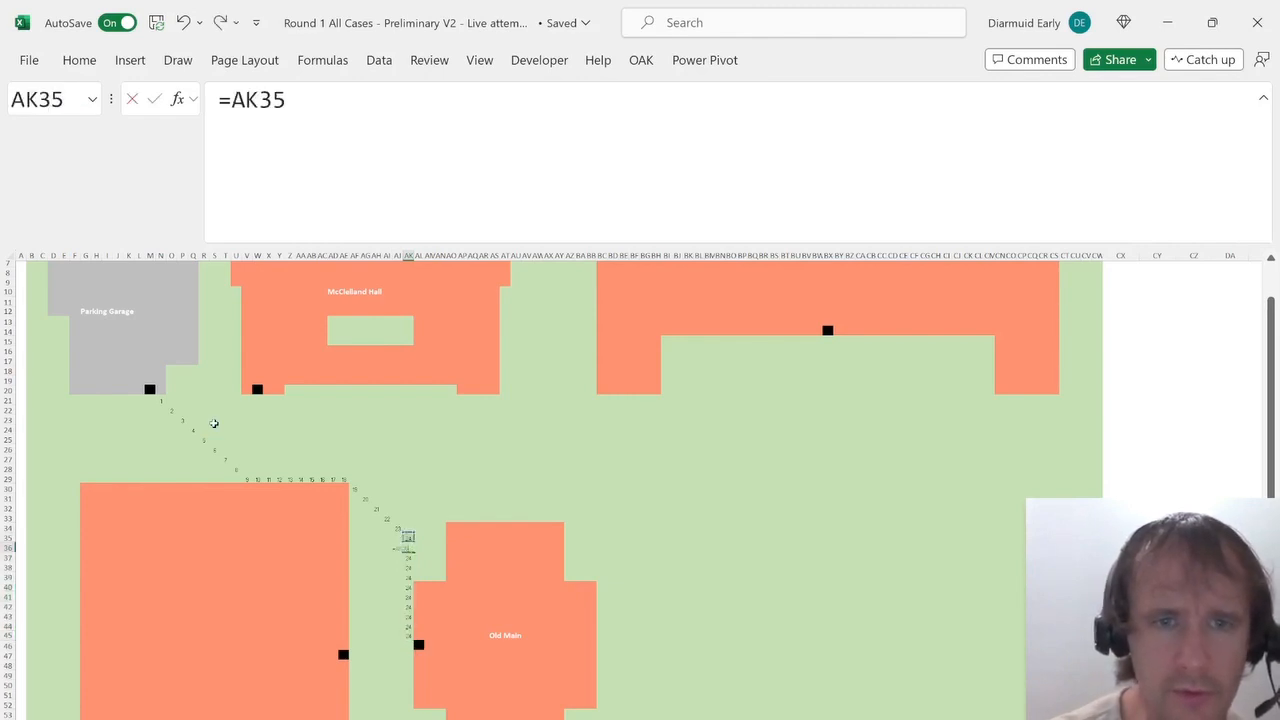
{"action": "key", "text": "ctrl+Return"}
{"action": "key", "text": "ctrl+shift+Down"}
{"action": "key", "text": "ctrl+d"}
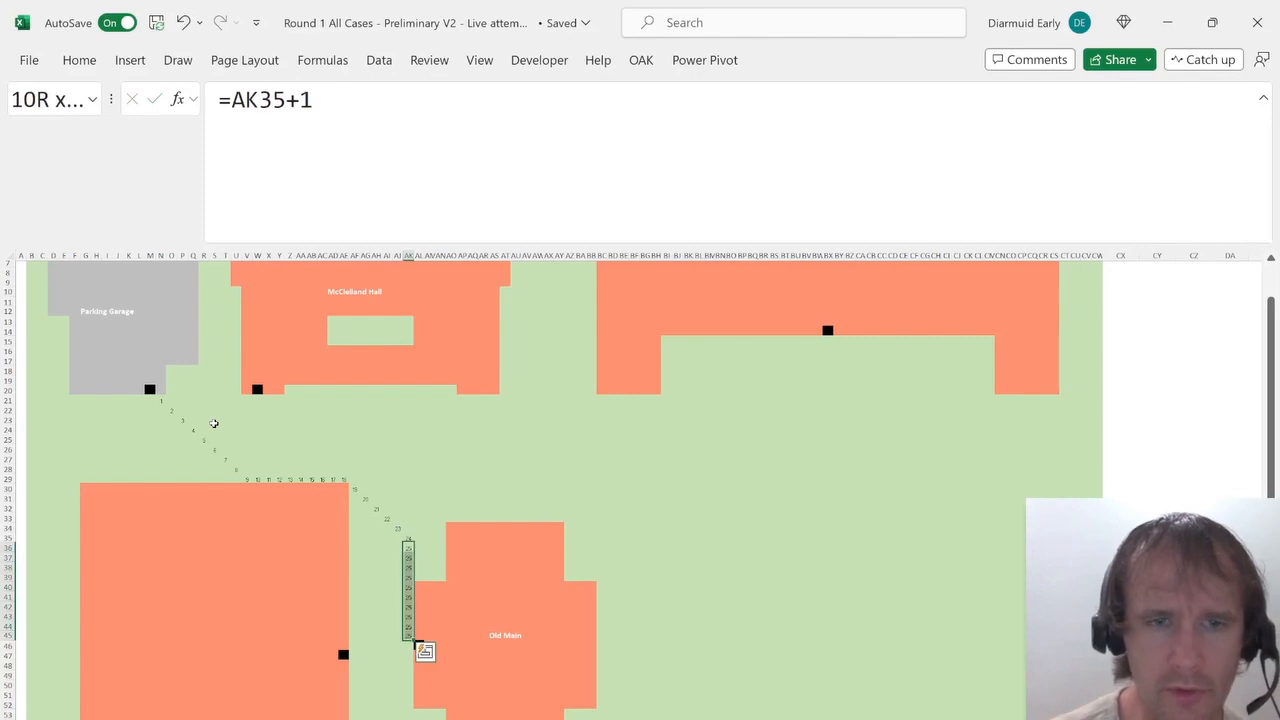
Enter =AK45+1 in Old Main's door cell AL46.
{"action": "key", "text": "Down"}
{"action": "key", "text": "ctrl+Down"}
{"action": "key", "text": "Right"}
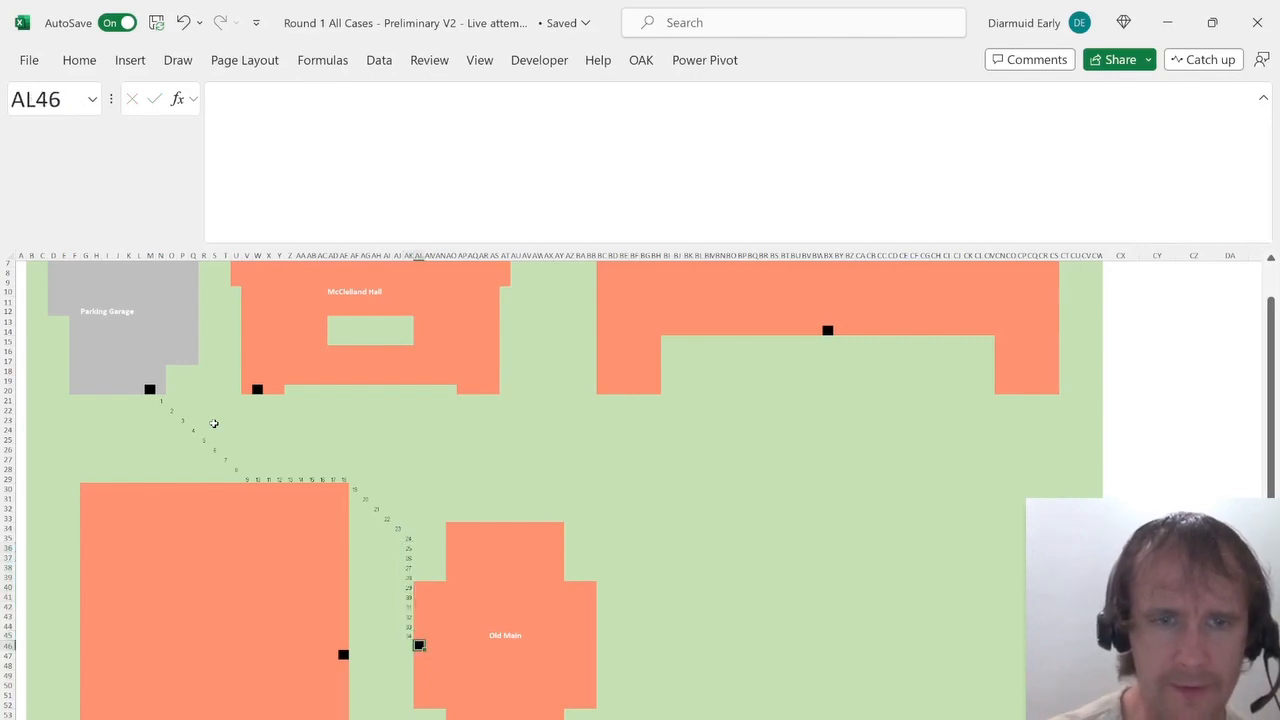
{"action": "type", "text": "="}
{"action": "key", "text": "Up"}
{"action": "type", "text": "+"}
{"action": "key", "text": "ctrl+Return"}
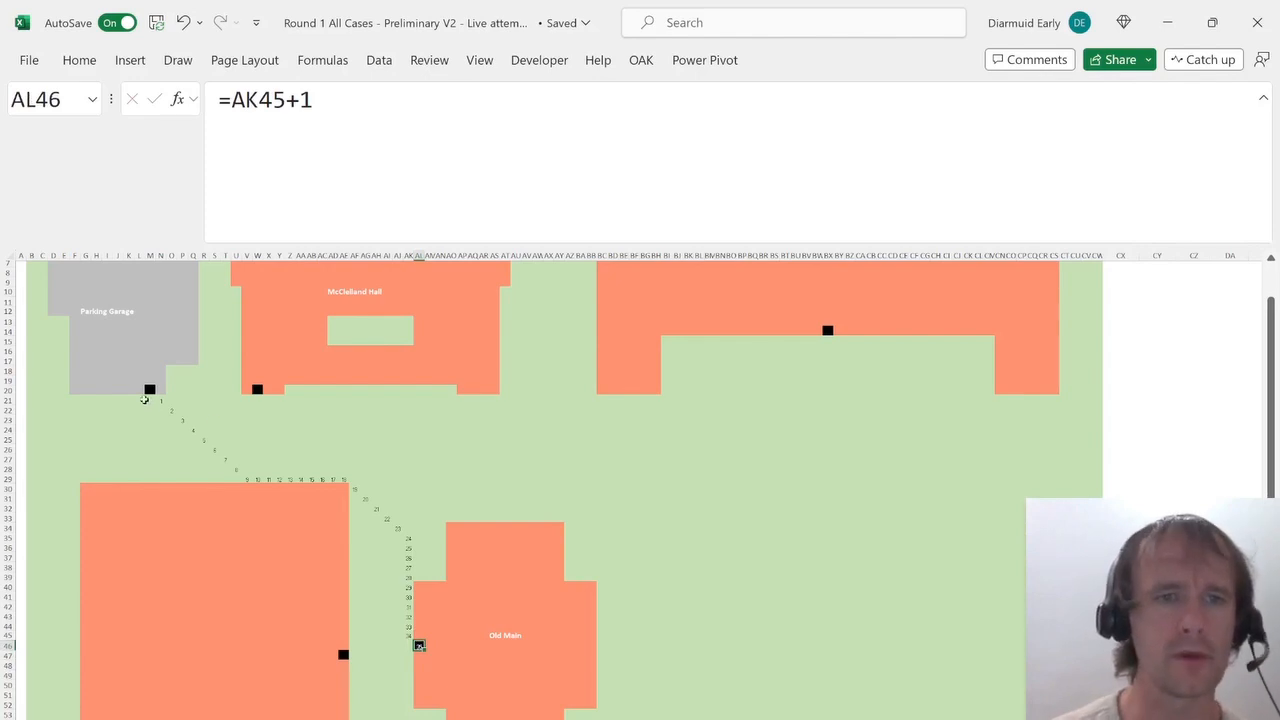
Try measuring the route span with =ROWS(M20:AL46) in AU22 and a COLUMNS formula, then clear the cell.
{"action": "left_click", "coordinate": [513, 407]}
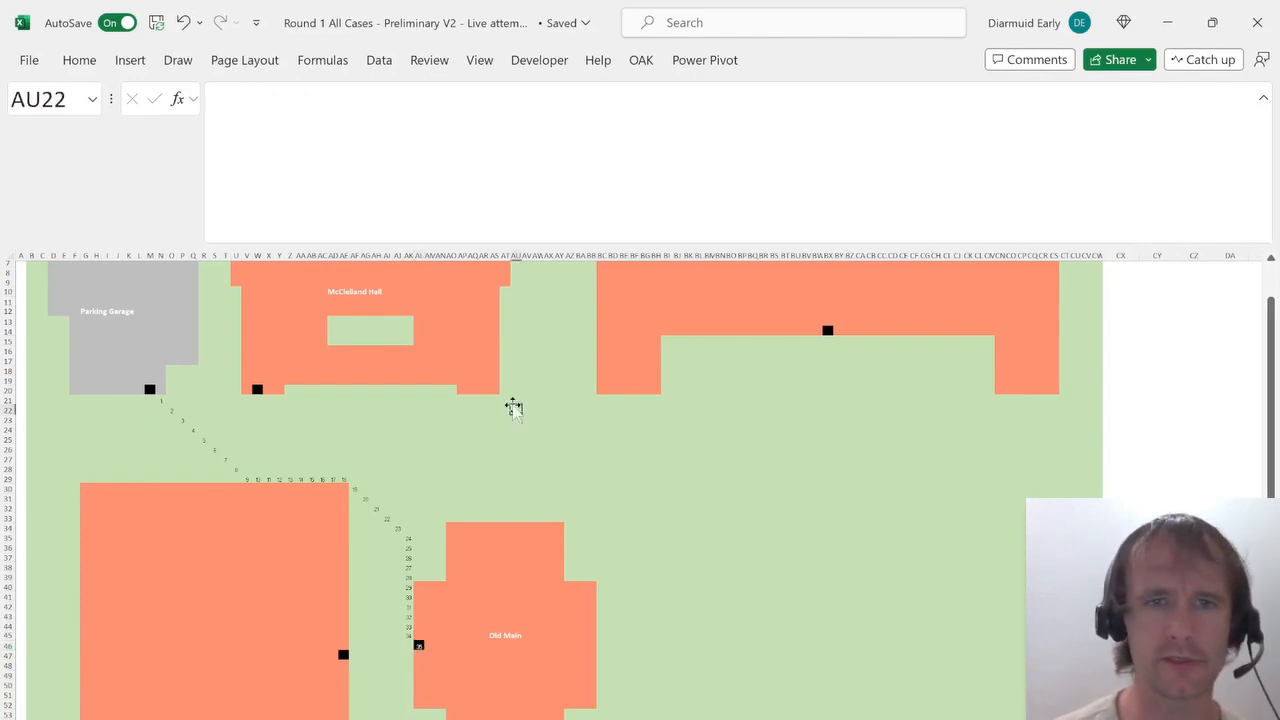
{"action": "type", "text": "=rows"}
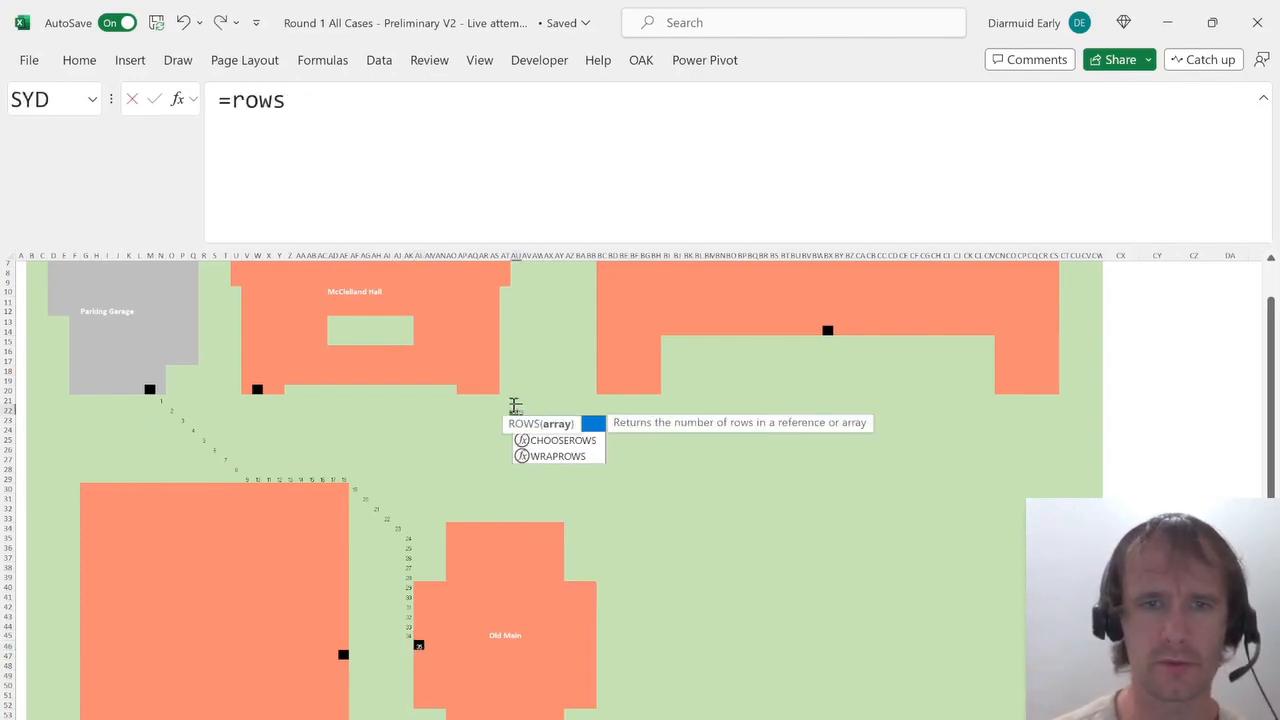
{"action": "key", "text": "Tab"}
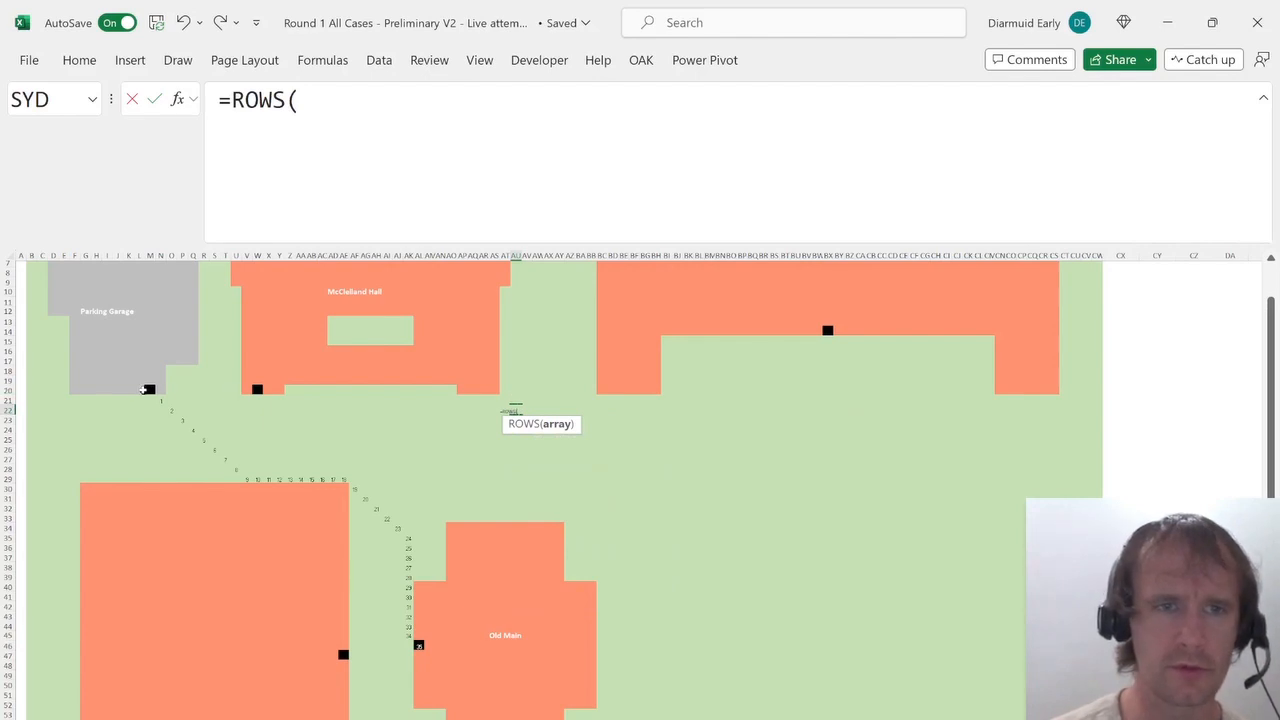
{"action": "left_click_drag", "start_coordinate": [150, 388], "coordinate": [418, 648]}
{"action": "key", "text": "ctrl+Return"}
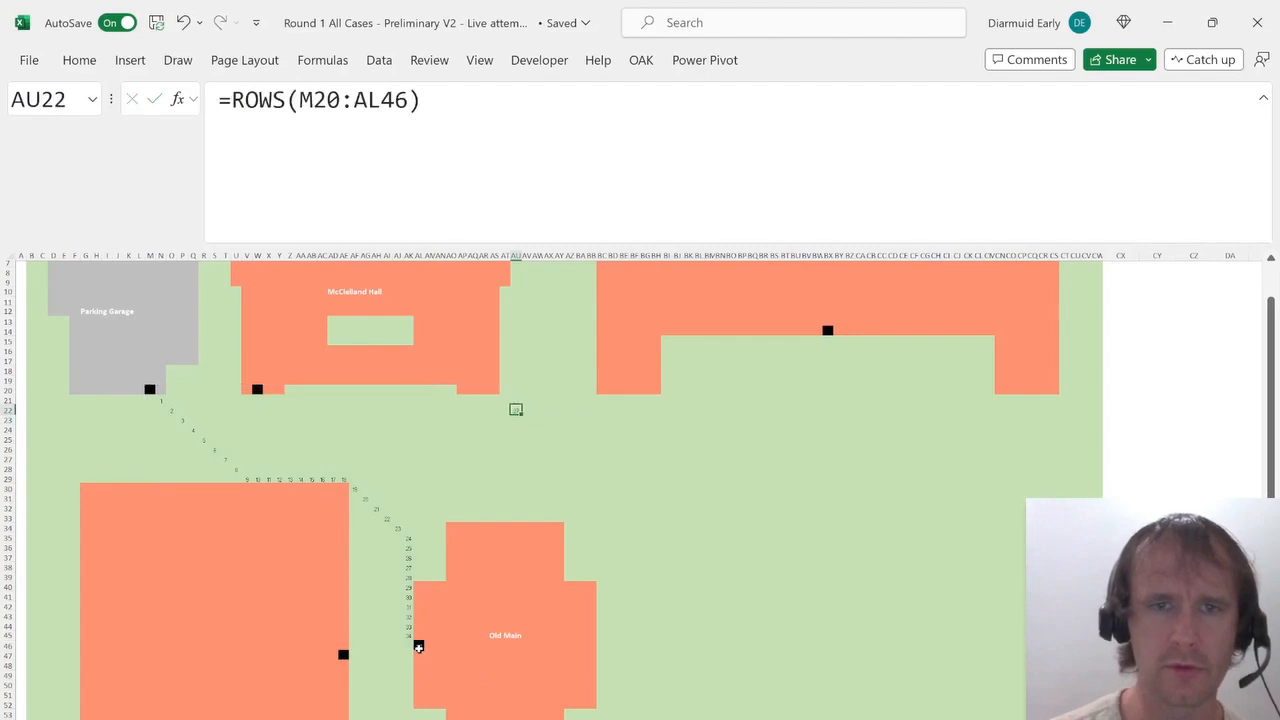
{"action": "type", "text": "=co"}
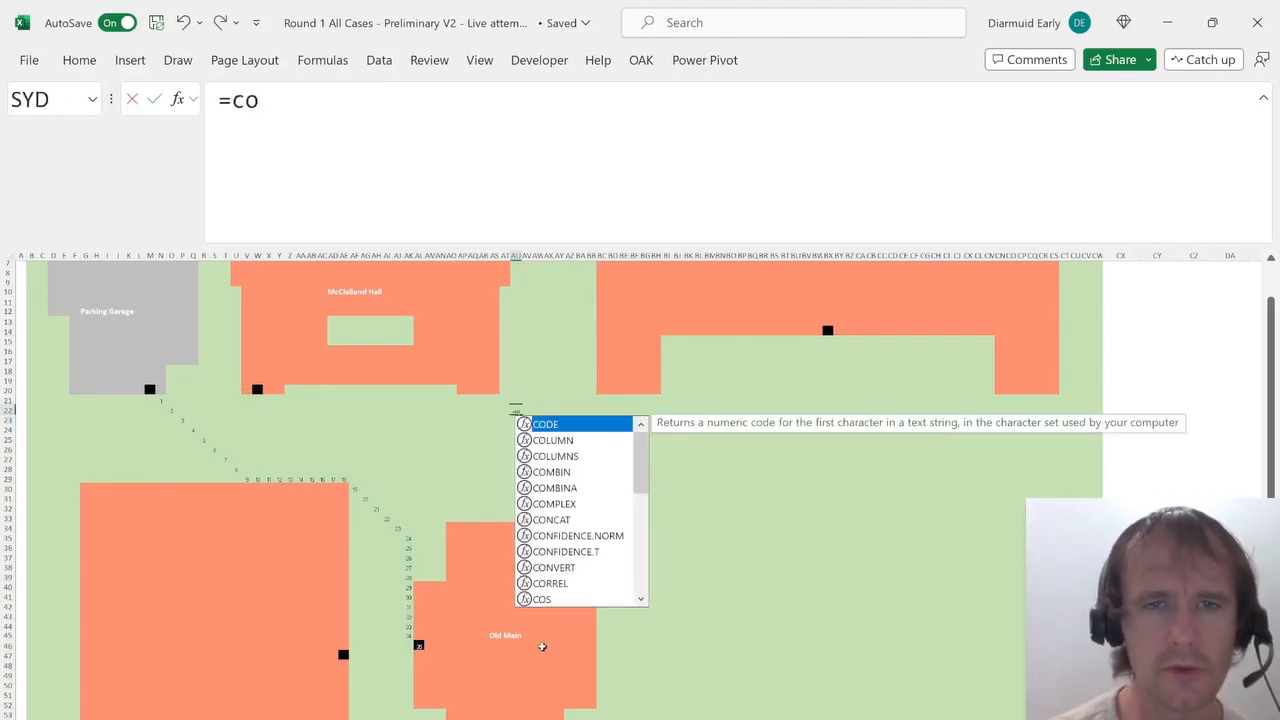
{"action": "key", "text": "Down"}
{"action": "key", "text": "Down"}
{"action": "key", "text": "Tab"}
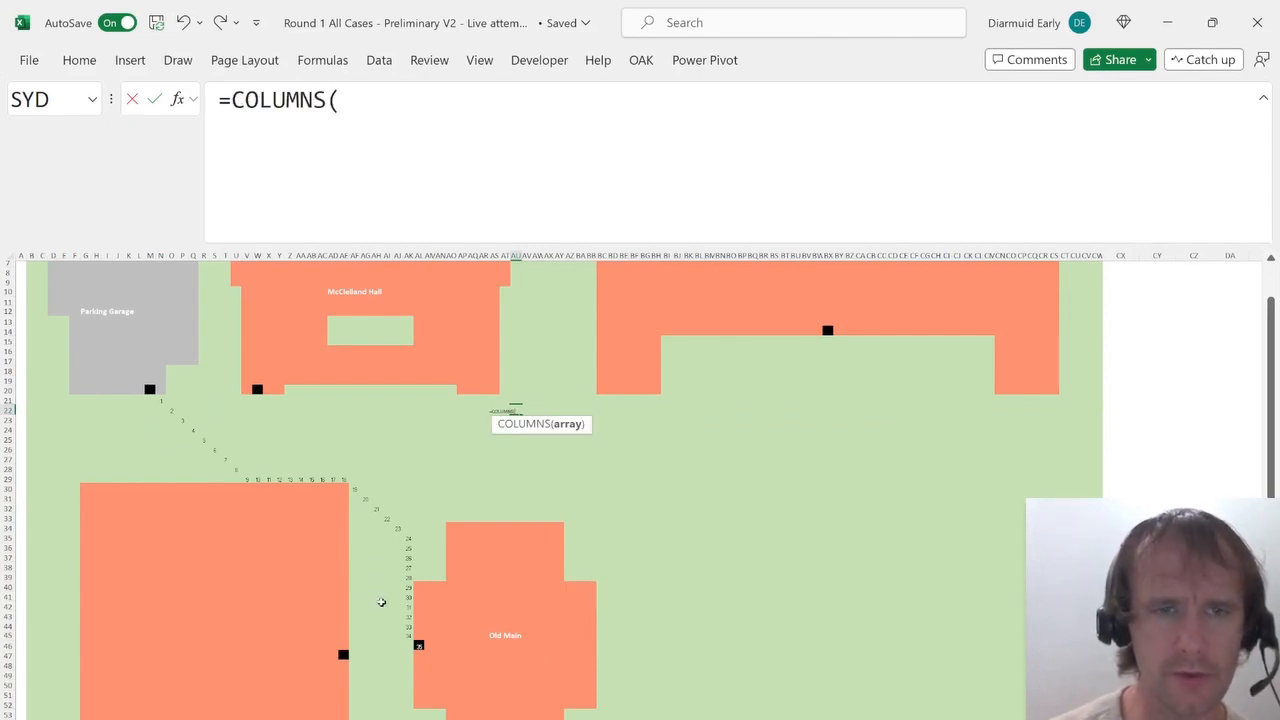
{"action": "key", "text": "Escape"}
{"action": "key", "text": "Delete"}
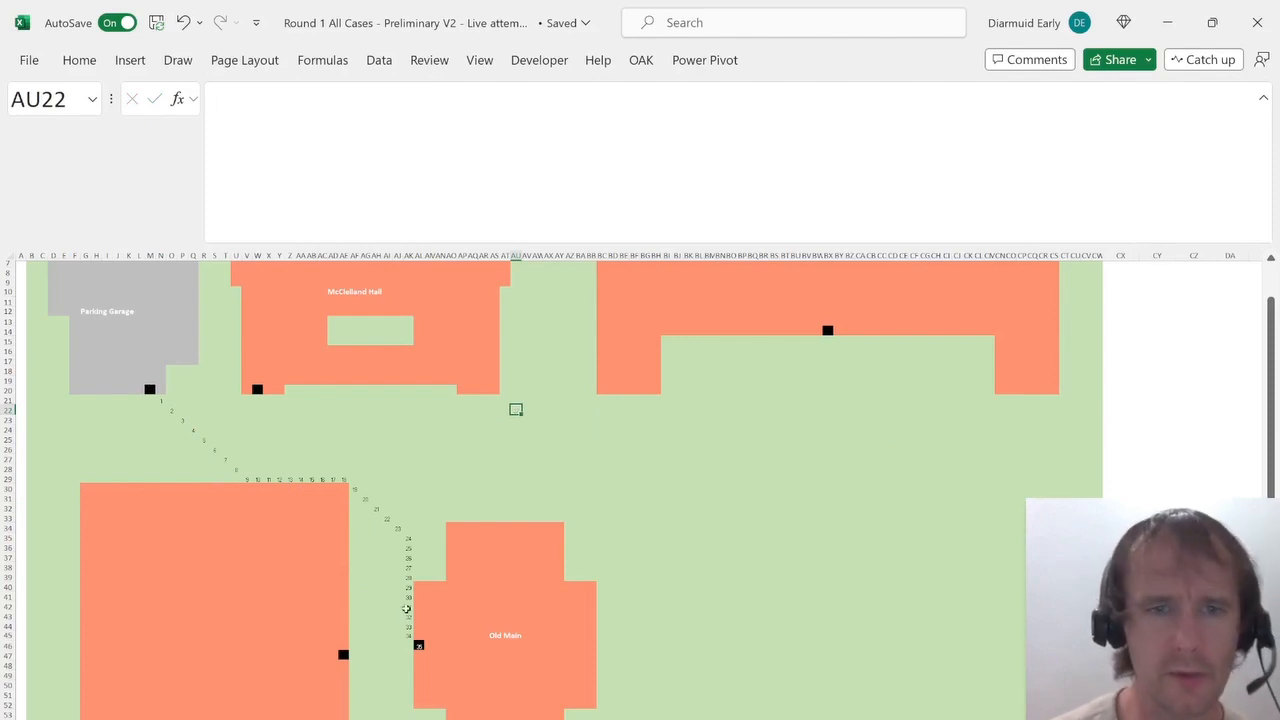
Select 35 as the walking distance from the Parking Garage to Old Main.
{"action": "key", "text": "ctrl+Page_Up"}
{"action": "key", "text": "Right"}
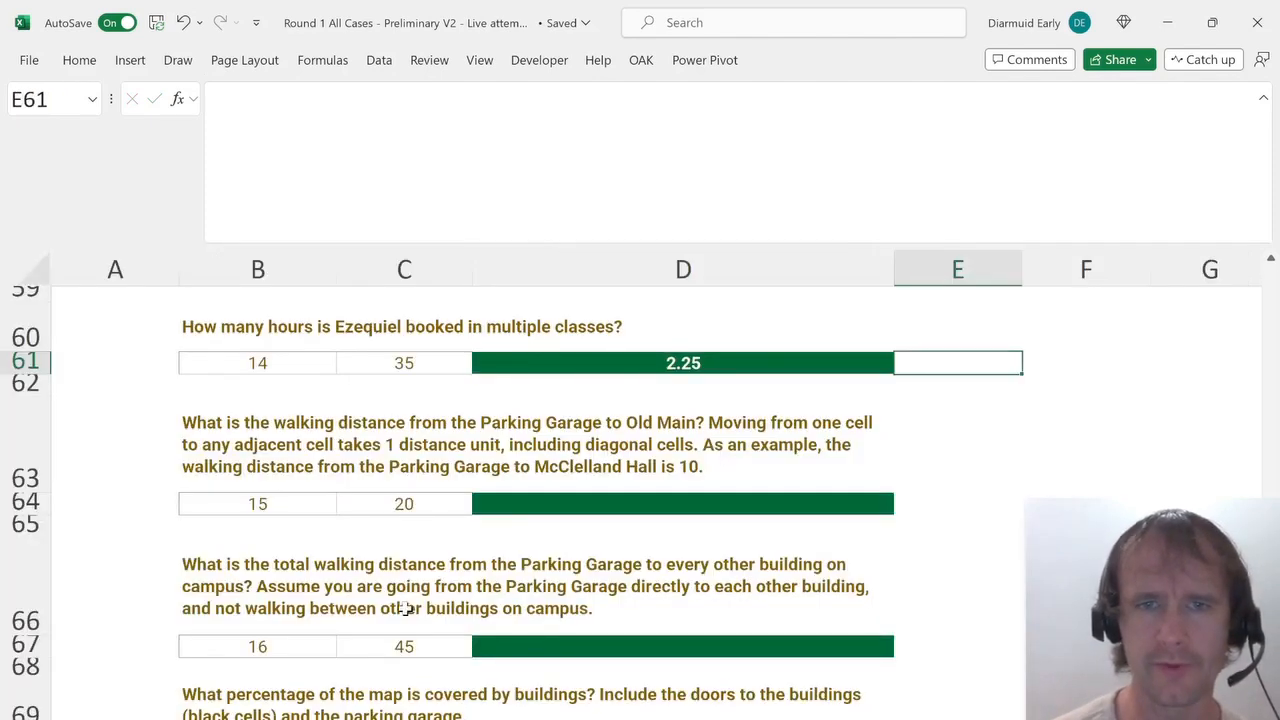
{"action": "key", "text": "Down"}
{"action": "key", "text": "Down"}
{"action": "key", "text": "Down"}
{"action": "key", "text": "ctrl+Left"}
{"action": "key", "text": "Right"}
{"action": "key", "text": "alt+Down"}
{"action": "key", "text": "Down"}
{"action": "key", "text": "Down"}
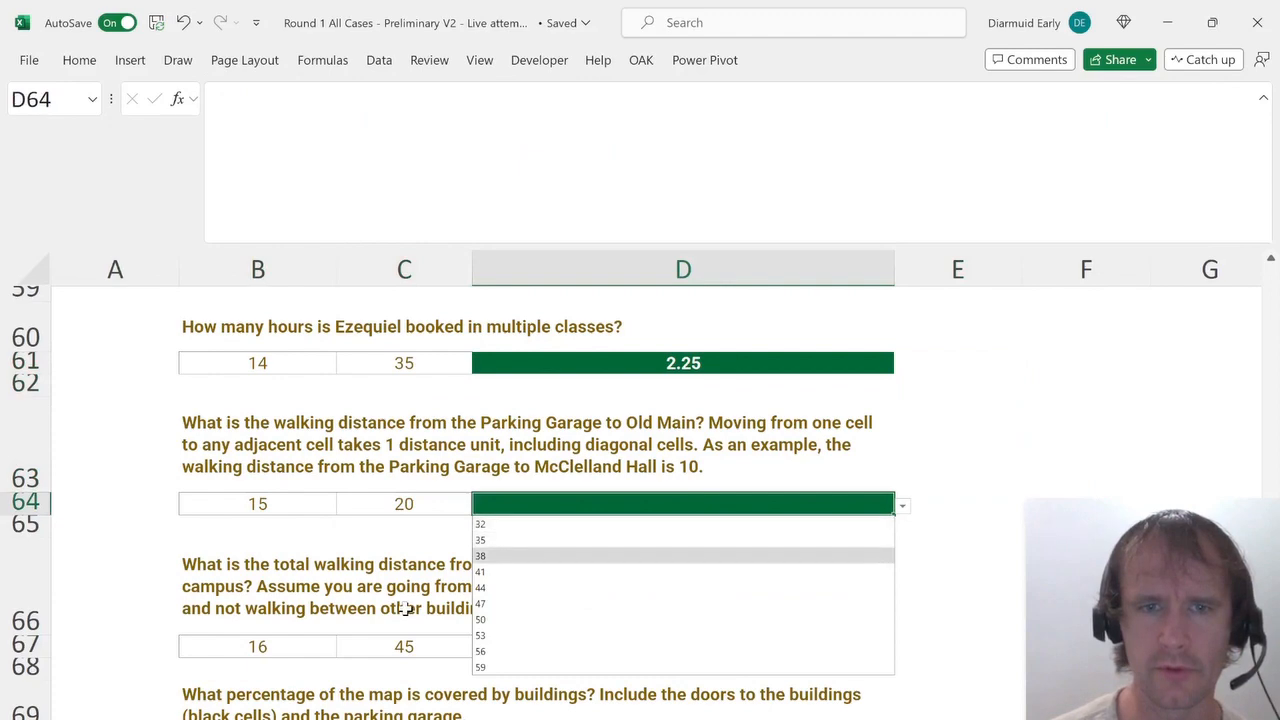
{"action": "key", "text": "Up"}
{"action": "key", "text": "Return"}
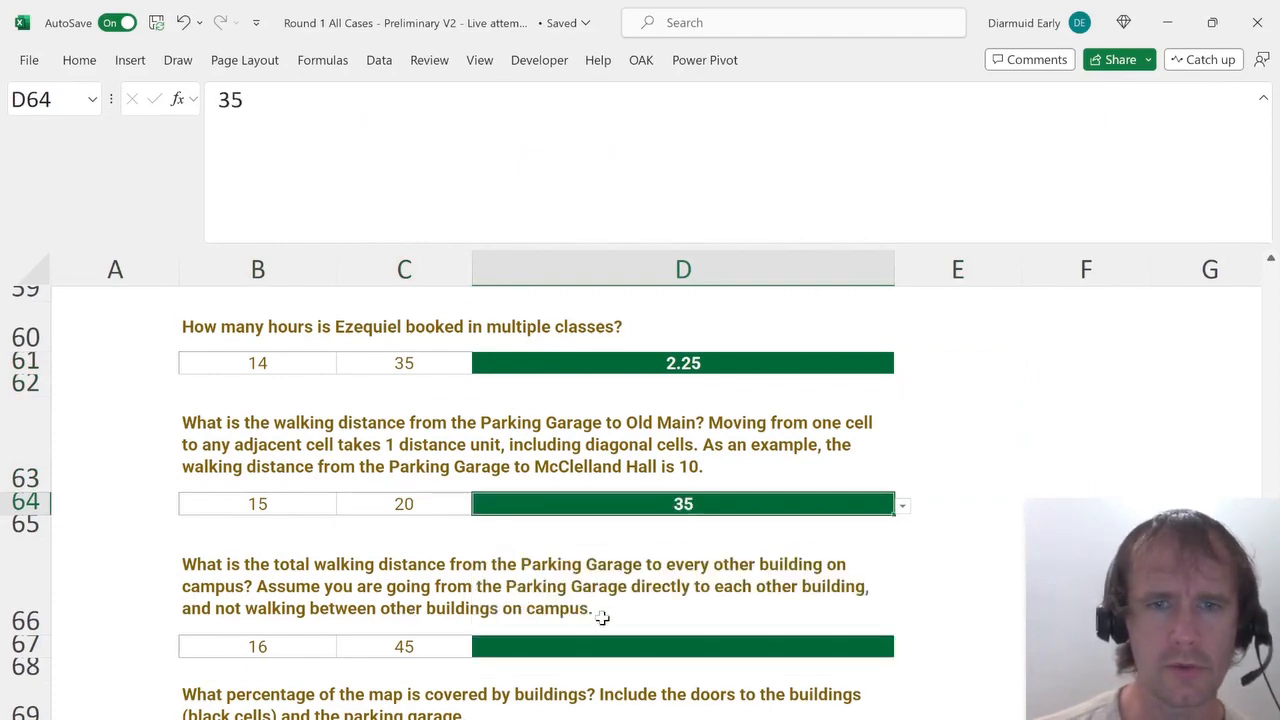
Fill row 21 from O21 to V21 with a running step count from N21 toward McClelland Hall.
{"action": "scroll", "coordinate": [601, 617], "scroll_direction": "down", "scroll_amount": 2}
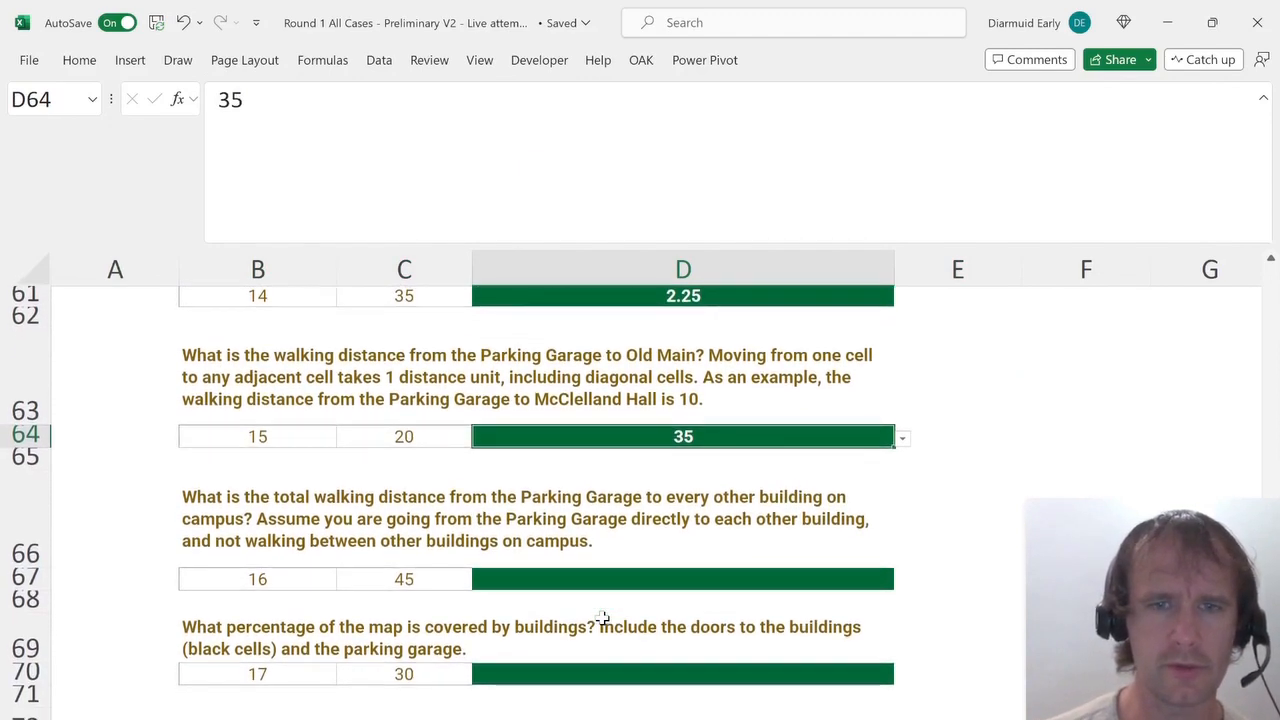
{"action": "key", "text": "ctrl+Page_Up"}
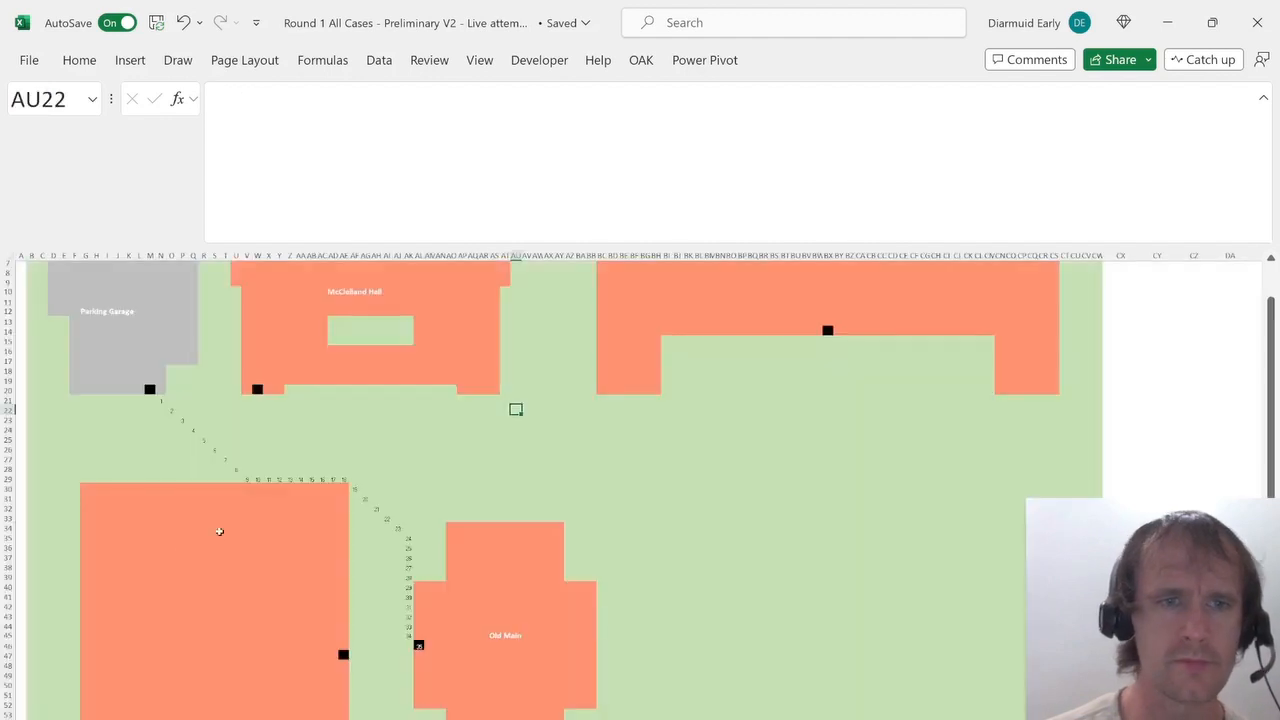
{"action": "left_click_drag", "start_coordinate": [170, 400], "coordinate": [251, 400]}
{"action": "type", "text": "="}
{"action": "key", "text": "Left"}
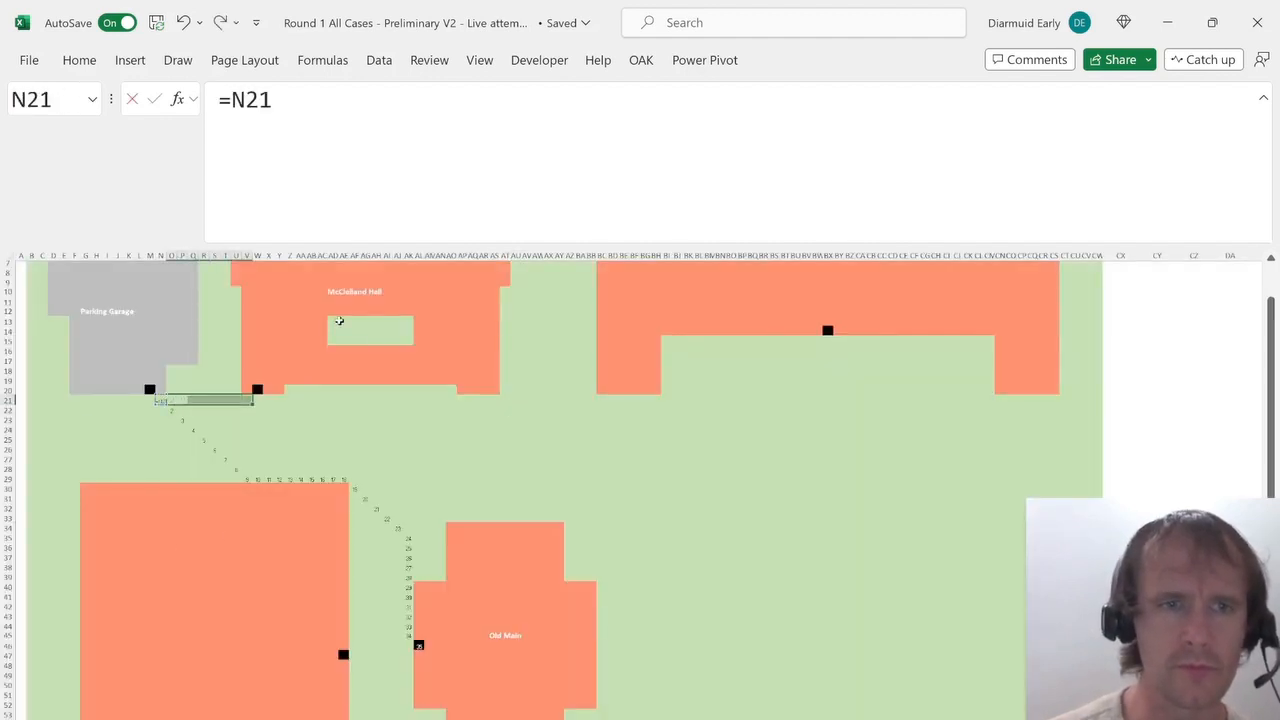
{"action": "key", "text": "ctrl+Return"}
Enter =V21+1 in McClelland Hall's door cell W20.
{"action": "key", "text": "Up"}
{"action": "key", "text": "Right"}
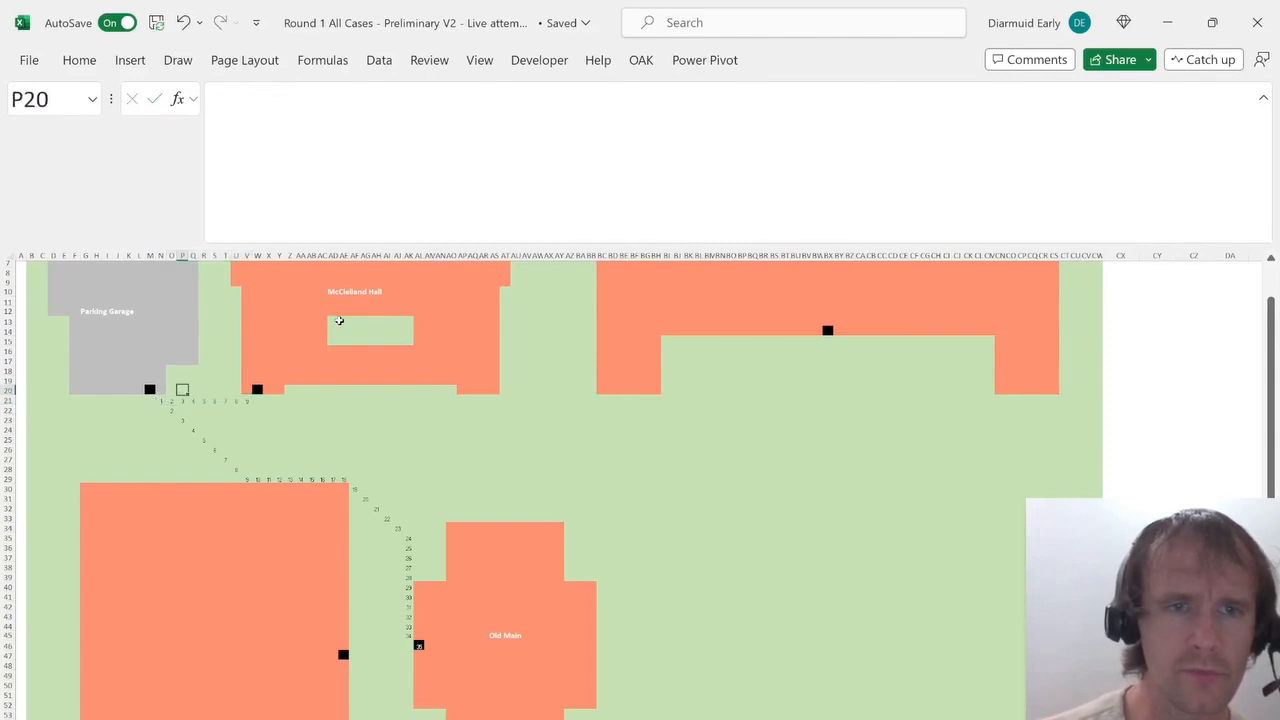
{"action": "key", "text": "Down"}
{"action": "key", "text": "Right"}
{"action": "key", "text": "ctrl+Right"}
{"action": "key", "text": "Right"}
{"action": "key", "text": "Up"}
{"action": "type", "text": "="}
{"action": "key", "text": "Left"}
{"action": "key", "text": "Down"}
{"action": "type", "text": "+"}
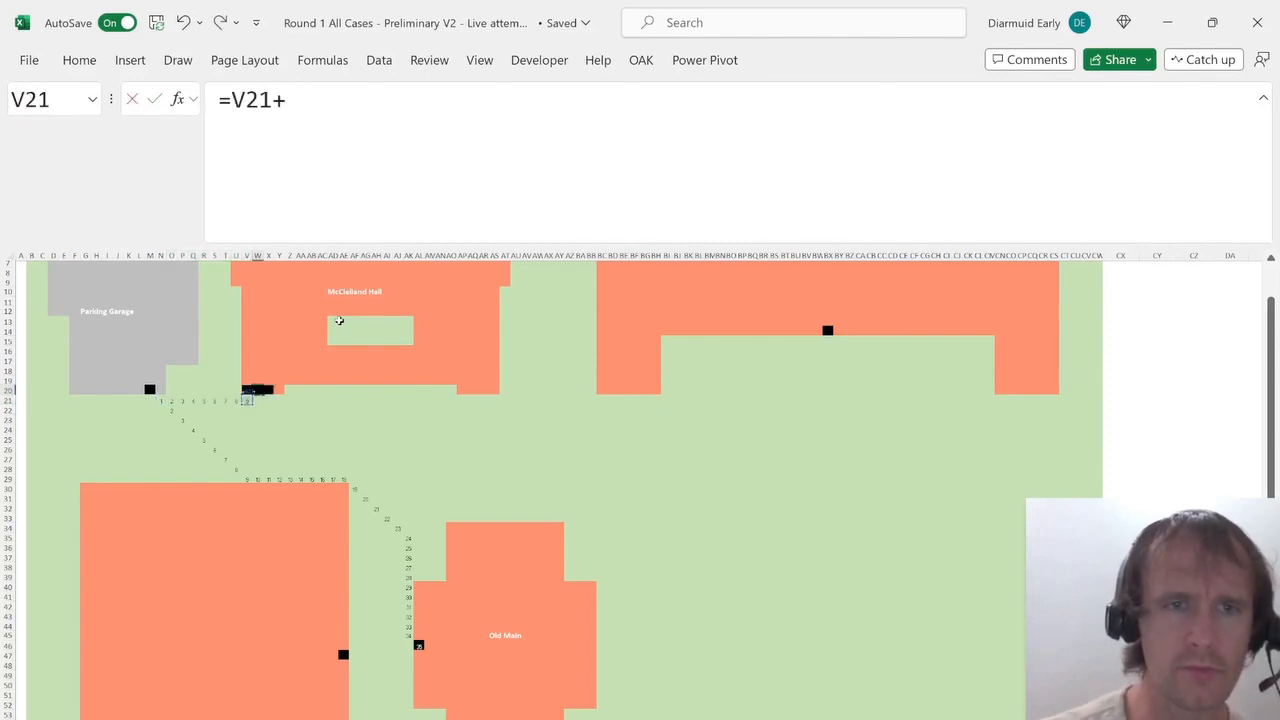
{"action": "type", "text": "1"}
{"action": "key", "text": "Return"}
Fill row 21 rightward from V21 to BH21 with the running step count.
{"action": "key", "text": "Left"}
{"action": "key", "text": "shift+Right"}
{"action": "key", "text": "shift+Right"}
{"action": "key", "text": "shift+Right"}
{"action": "key", "text": "shift+Right"}
{"action": "key", "text": "shift+Right"}
{"action": "key", "text": "shift+Right"}
{"action": "key", "text": "shift+Right"}
{"action": "key", "text": "shift+Right"}
{"action": "key", "text": "shift+Right"}
{"action": "key", "text": "shift+Right"}
{"action": "key", "text": "shift+Right"}
{"action": "key", "text": "shift+Right"}
{"action": "key", "text": "shift+Right"}
{"action": "key", "text": "shift+Right"}
{"action": "key", "text": "shift+Right"}
{"action": "key", "text": "shift+Right"}
{"action": "key", "text": "shift+Right"}
{"action": "key", "text": "shift+Right"}
{"action": "key", "text": "shift+Right"}
{"action": "key", "text": "shift+Right"}
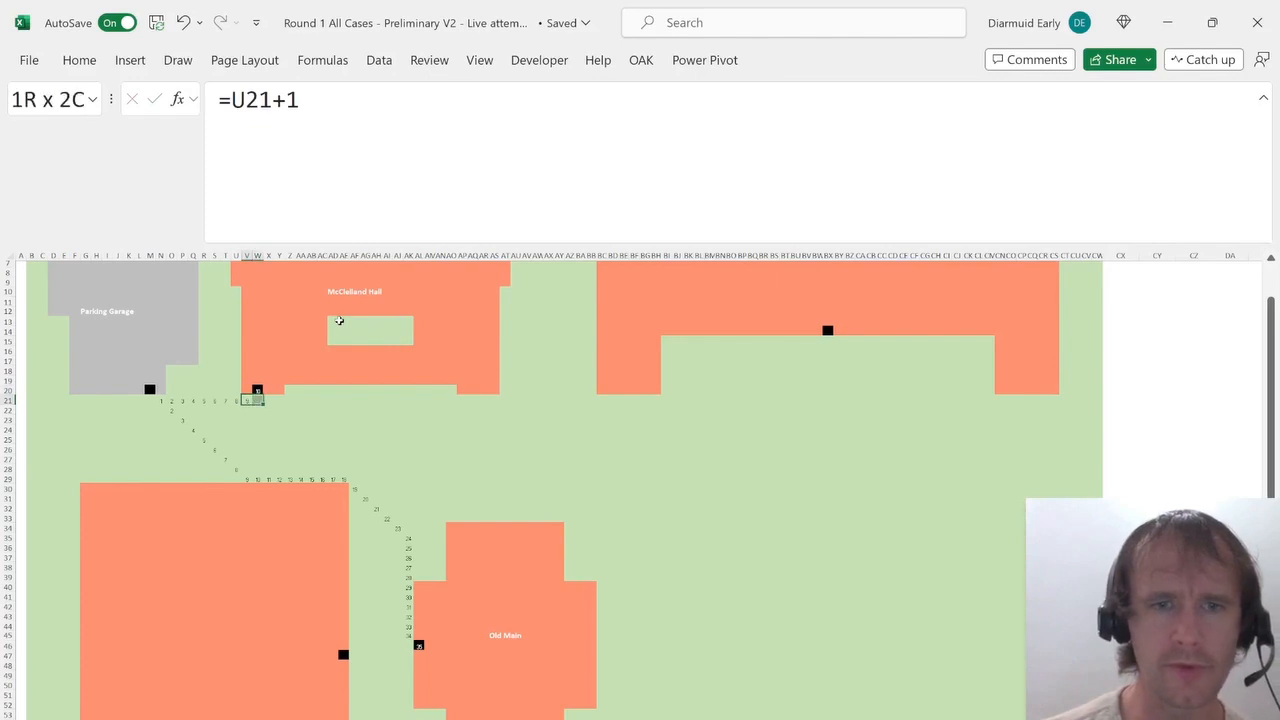
{"action": "key", "text": "shift+Right"}
{"action": "key", "text": "shift+Right"}
{"action": "key", "text": "shift+Right"}
{"action": "key", "text": "shift+Right"}
{"action": "key", "text": "shift+Right"}
{"action": "key", "text": "shift+Right"}
{"action": "key", "text": "shift+Right"}
{"action": "key", "text": "shift+Right"}
{"action": "key", "text": "shift+Right"}
{"action": "key", "text": "shift+Right"}
{"action": "key", "text": "shift+Right"}
{"action": "key", "text": "shift+Right"}
{"action": "key", "text": "shift+Right"}
{"action": "key", "text": "shift+Right"}
{"action": "key", "text": "shift+Right"}
{"action": "key", "text": "shift+Right"}
{"action": "key", "text": "shift+Right"}
{"action": "key", "text": "shift+Right"}
{"action": "key", "text": "shift+Right"}
{"action": "key", "text": "shift+Right"}
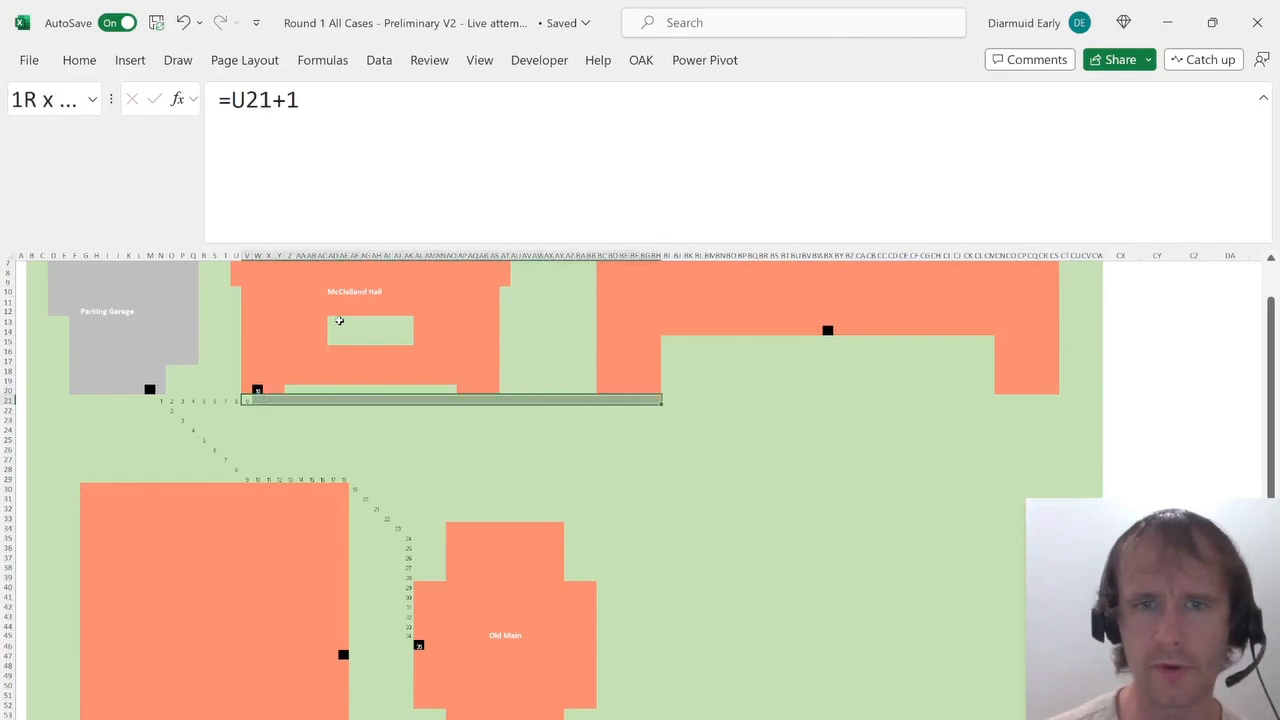
{"action": "key", "text": "ctrl+r"}
Enter =BH21+1 in BI20 to step the route diagonally up from row 21.
{"action": "key", "text": "ctrl+Right"}
{"action": "key", "text": "Right"}
{"action": "key", "text": "Up"}
{"action": "type", "text": "="}
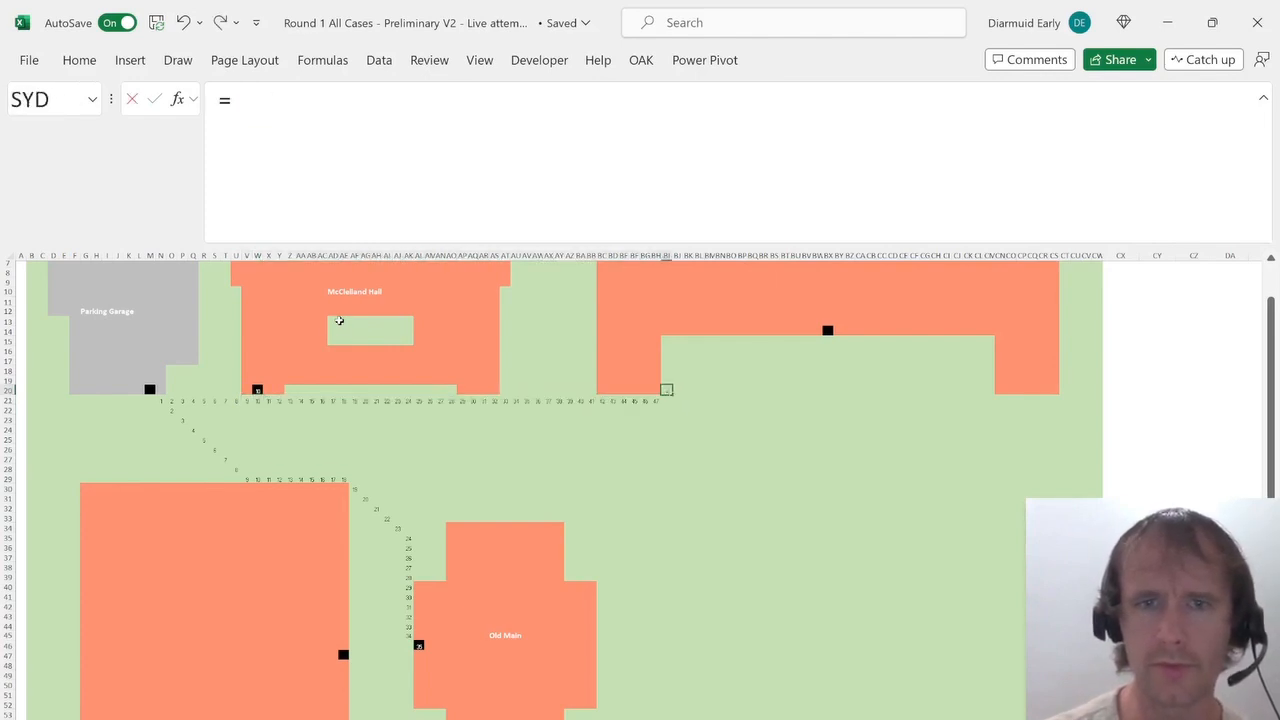
{"action": "key", "text": "Left"}
{"action": "key", "text": "Down"}
{"action": "key", "text": "Return"}
{"action": "key", "text": "Up"}
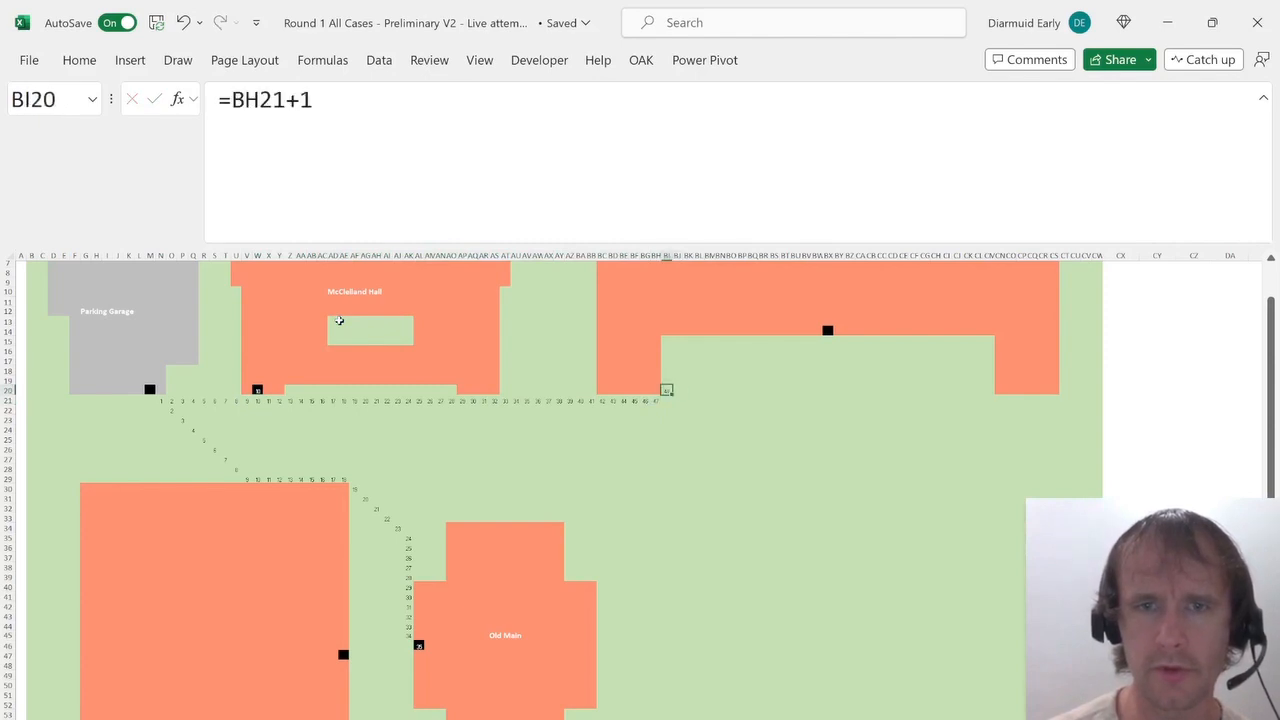
Copy BI20's step formula diagonally up-right through BM16 toward the upper-right building.
{"action": "key", "text": "ctrl+c"}
{"action": "key", "text": "Up"}
{"action": "key", "text": "Right"}
{"action": "key", "text": "ctrl+v"}
{"action": "key", "text": "Up"}
{"action": "key", "text": "Right"}
{"action": "key", "text": "ctrl+v"}
{"action": "key", "text": "Up"}
{"action": "key", "text": "Right"}
{"action": "key", "text": "ctrl+v"}
{"action": "key", "text": "Up"}
{"action": "key", "text": "Right"}
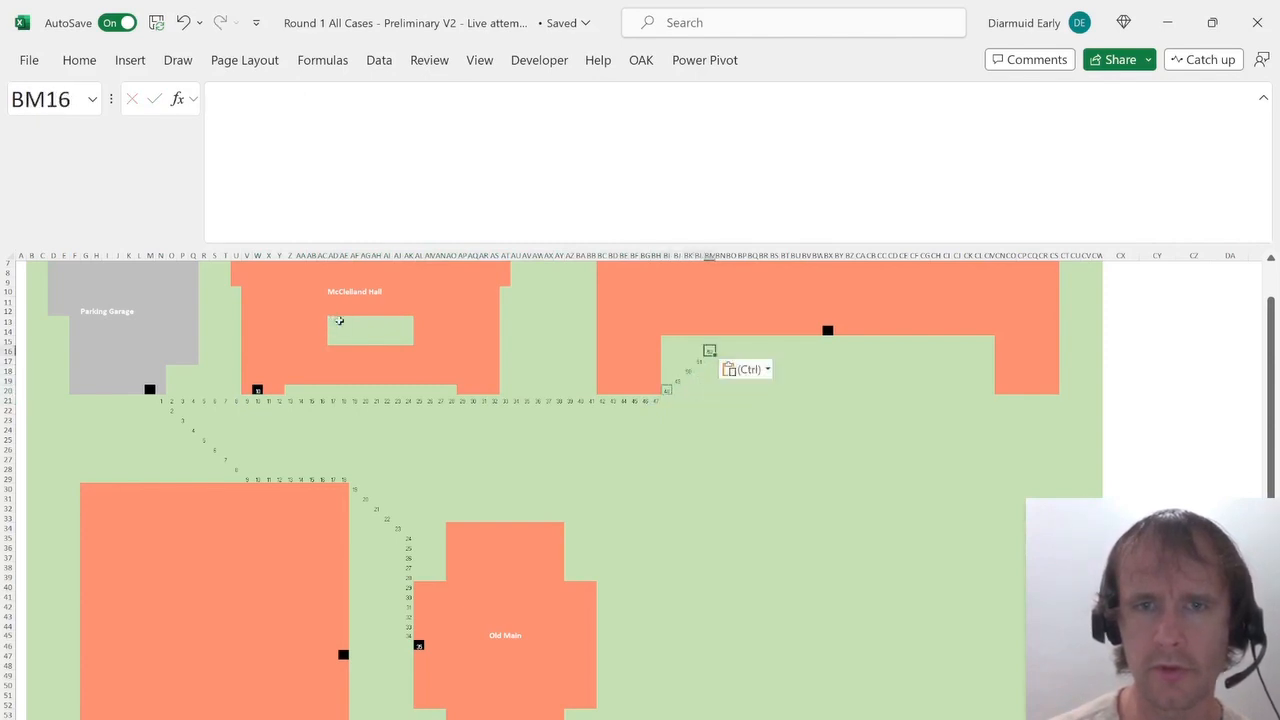
{"action": "key", "text": "ctrl+v"}
Enter =BN15+1 in row 15 and fill it right across nine cells toward the upper-right building's door.
{"action": "key", "text": "Up"}
{"action": "key", "text": "Right"}
{"action": "key", "text": "ctrl+v"}
{"action": "key", "text": "Right"}
{"action": "type", "text": "="}
{"action": "key", "text": "Left"}
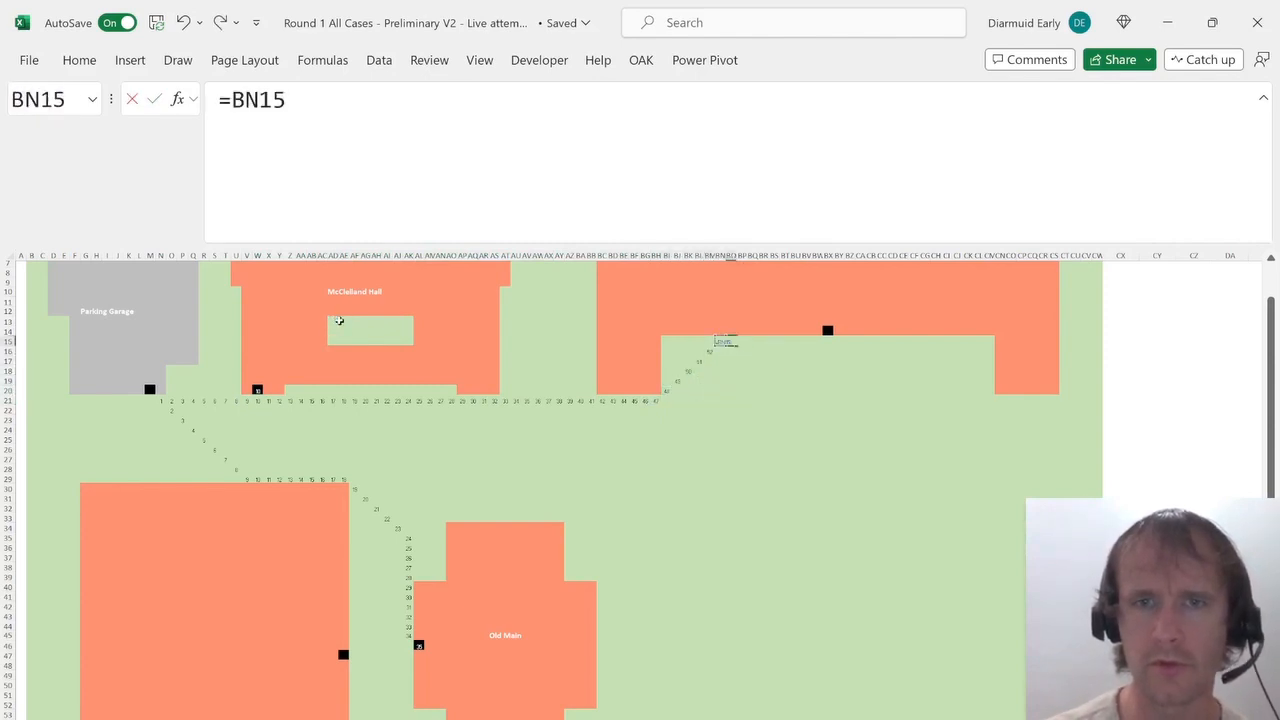
{"action": "type", "text": "+1"}
{"action": "key", "text": "Return"}
{"action": "key", "text": "Up"}
{"action": "key", "text": "shift+Right"}
{"action": "key", "text": "shift+Right"}
{"action": "key", "text": "shift+Right"}
{"action": "key", "text": "shift+Right"}
{"action": "key", "text": "shift+Right"}
{"action": "key", "text": "shift+Right"}
{"action": "key", "text": "shift+Right"}
{"action": "key", "text": "shift+Right"}
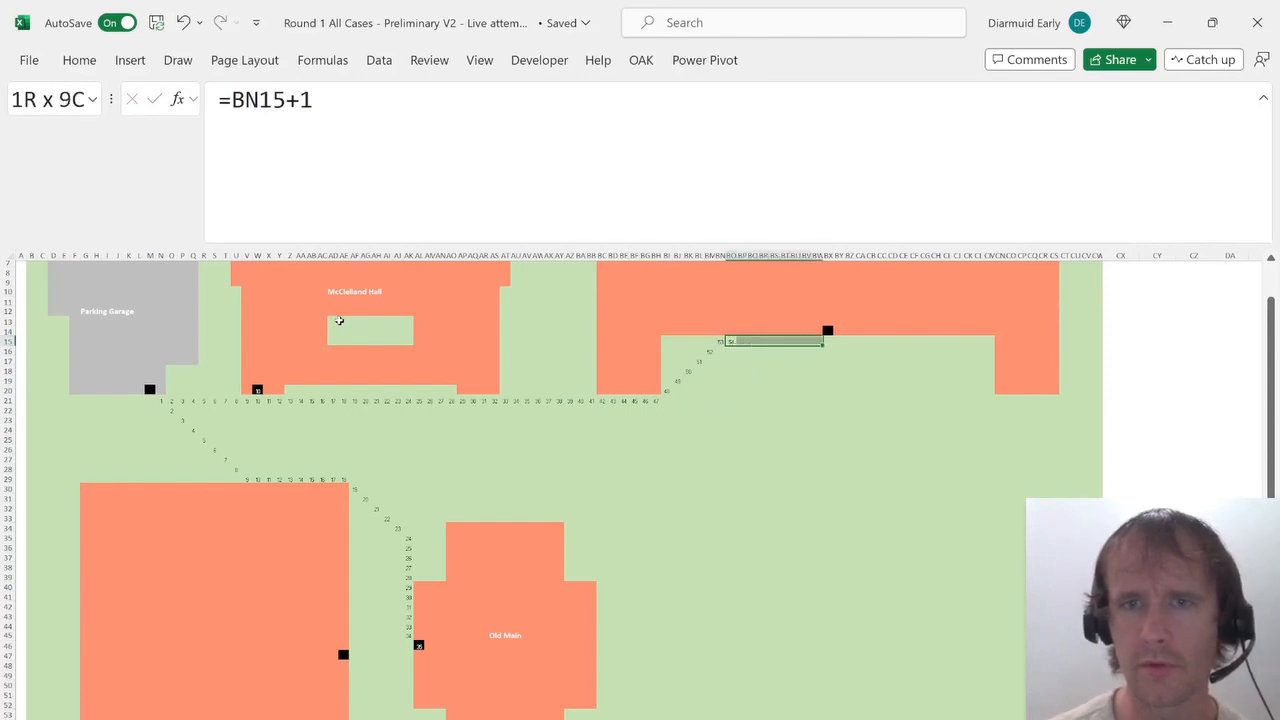
{"action": "key", "text": "ctrl+r"}
Enter =BW15+1 in the upper-right building's door cell BX14.
{"action": "key", "text": "Right"}
{"action": "key", "text": "Up"}
{"action": "type", "text": "="}
{"action": "key", "text": "Down"}
{"action": "key", "text": "Left"}
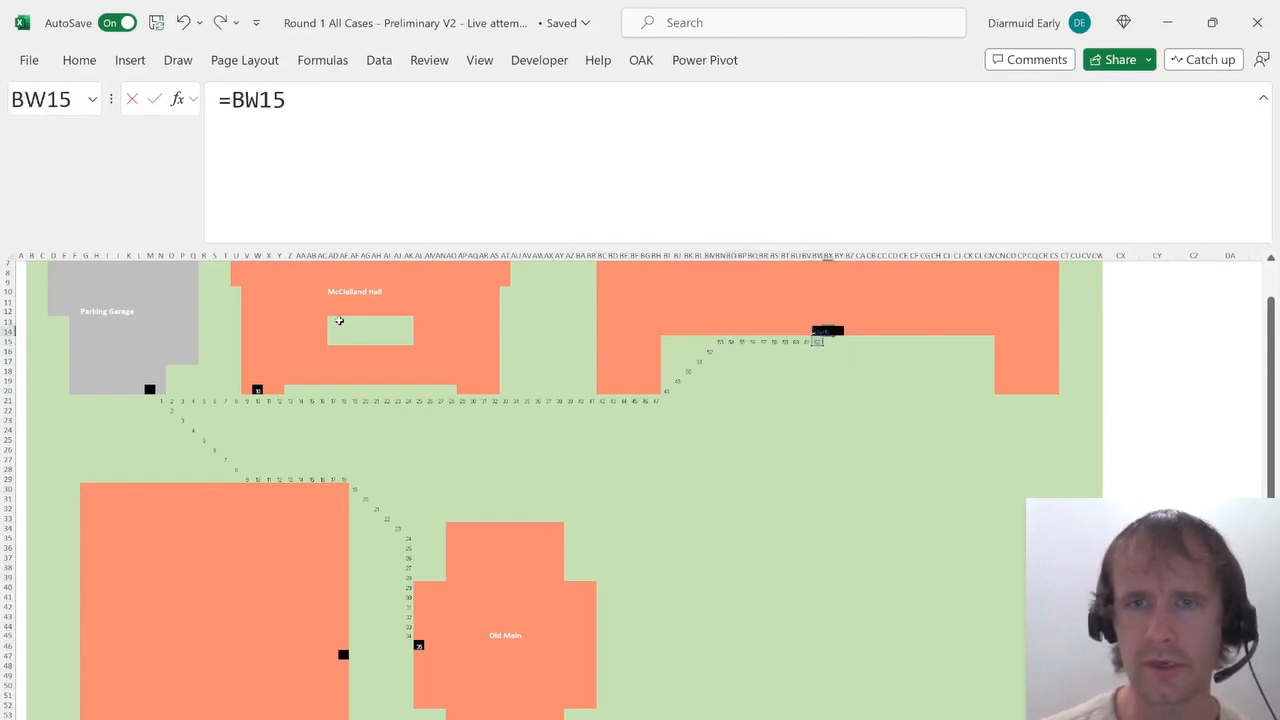
{"action": "type", "text": "+1"}
{"action": "key", "text": "Return"}
{"action": "key", "text": "Up"}
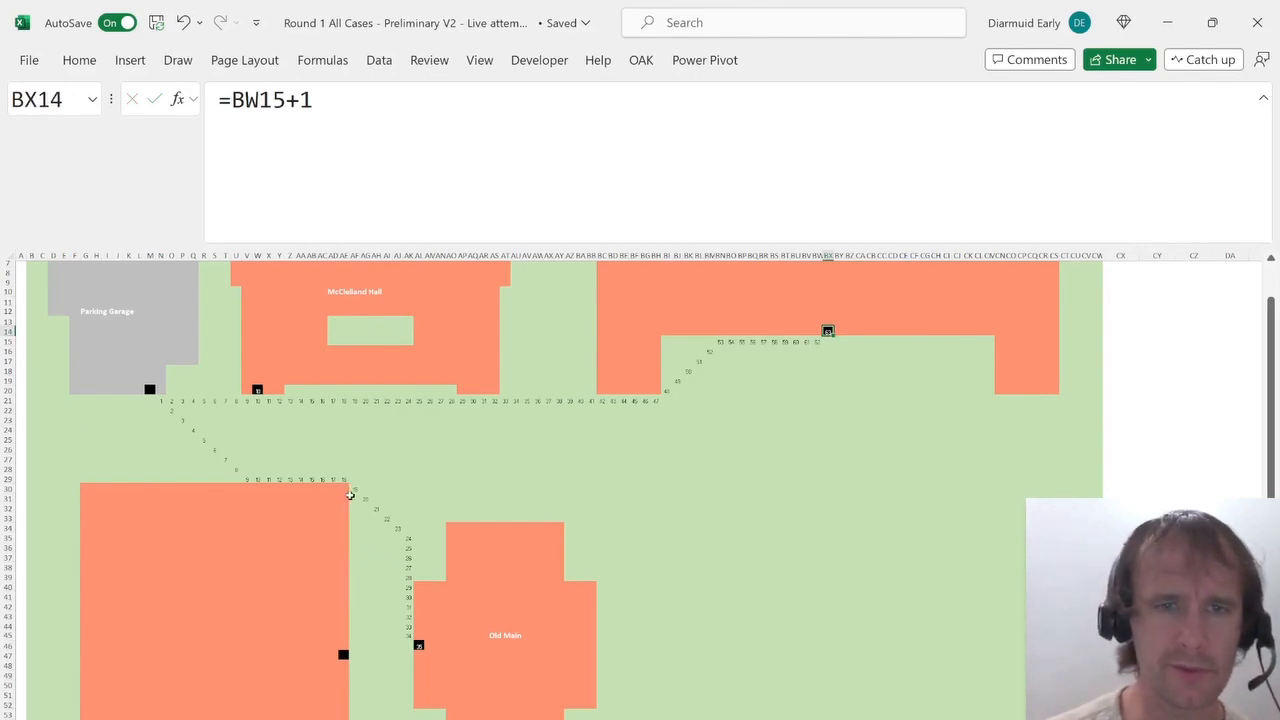
Enter =AF30+1 in AF31 and fill it down column AF for 15 rows beside the large building.
{"action": "left_click", "coordinate": [355, 497]}
{"action": "type", "text": "="}
{"action": "key", "text": "Up"}
{"action": "type", "text": "+"}
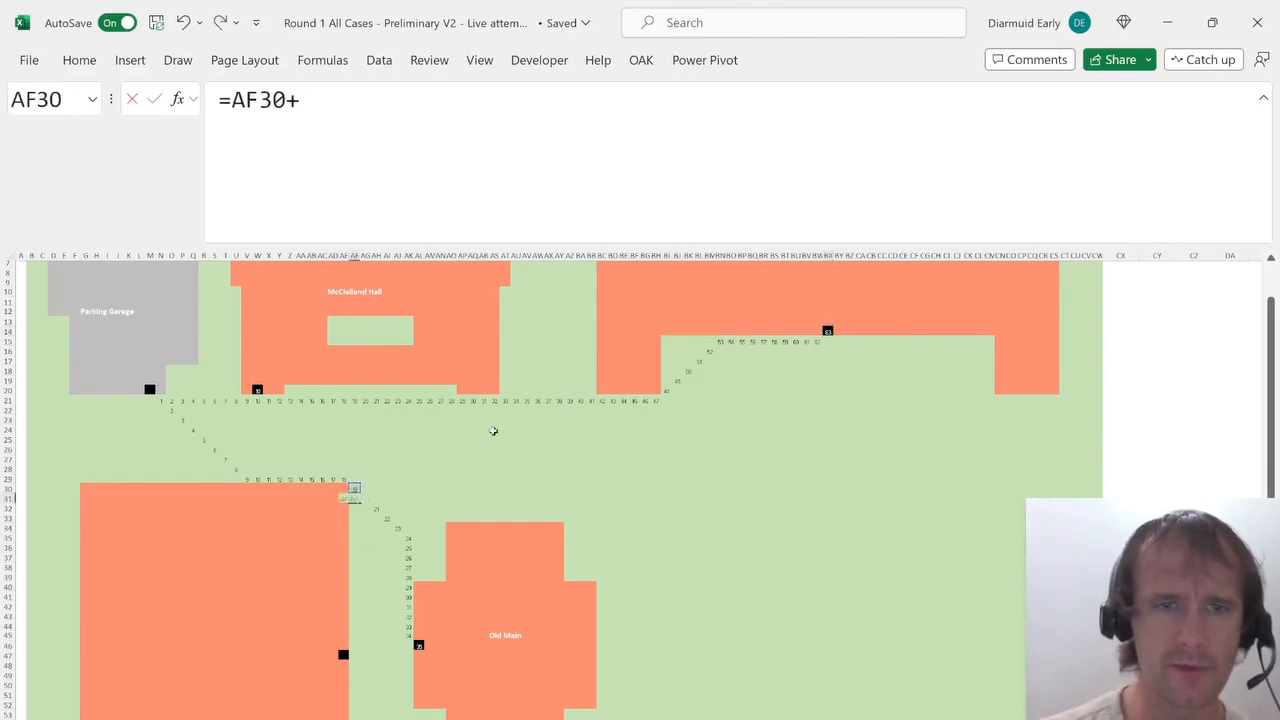
{"action": "type", "text": "1"}
{"action": "key", "text": "ctrl+Return"}
{"action": "key", "text": "shift+Down"}
{"action": "key", "text": "shift+Down"}
{"action": "key", "text": "shift+Down"}
{"action": "key", "text": "shift+Down"}
{"action": "key", "text": "shift+Down"}
{"action": "key", "text": "shift+Down"}
{"action": "key", "text": "shift+Down"}
{"action": "key", "text": "shift+Down"}
{"action": "key", "text": "shift+Down"}
{"action": "key", "text": "shift+Down"}
{"action": "key", "text": "shift+Down"}
{"action": "key", "text": "shift+Down"}
{"action": "key", "text": "shift+Down"}
{"action": "key", "text": "shift+Down"}
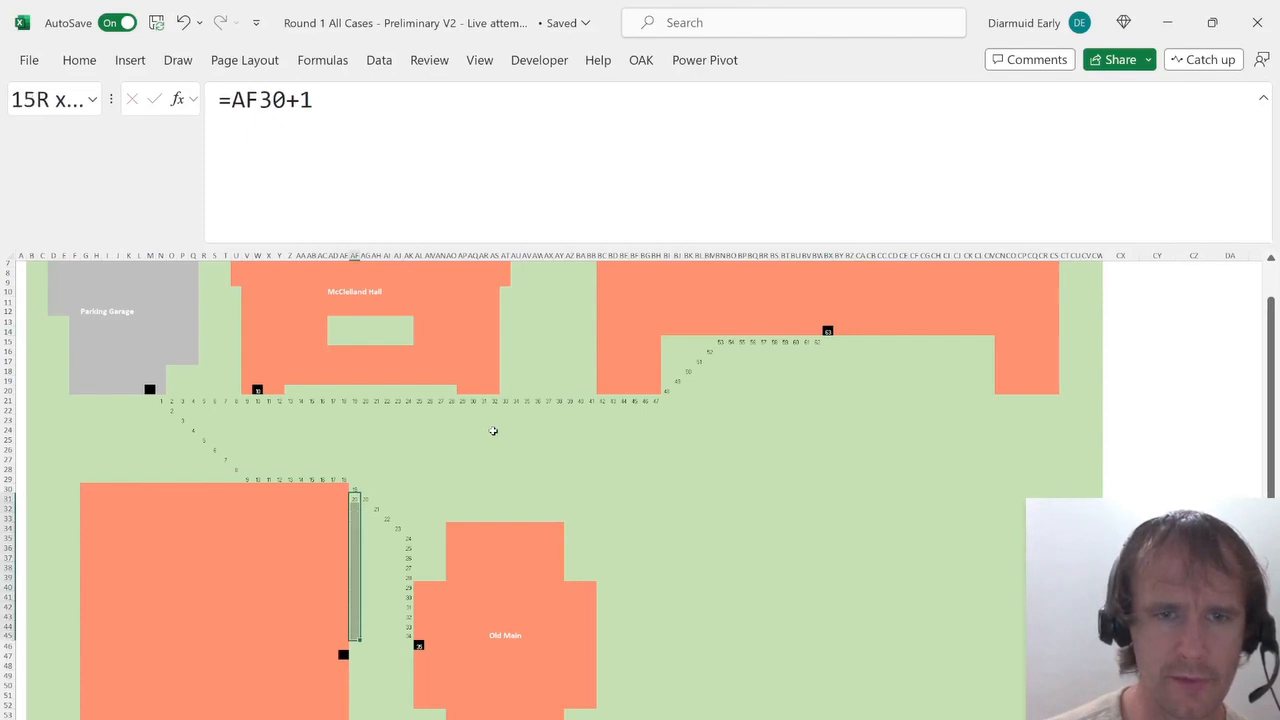
{"action": "key", "text": "shift+Down"}
{"action": "key", "text": "ctrl+d"}
Enter =AF46+1 in the large building's door cell AE47.
{"action": "key", "text": "ctrl+Down"}
{"action": "key", "text": "Down"}
{"action": "key", "text": "Left"}
{"action": "type", "text": "="}
{"action": "key", "text": "Up"}
{"action": "key", "text": "Right"}
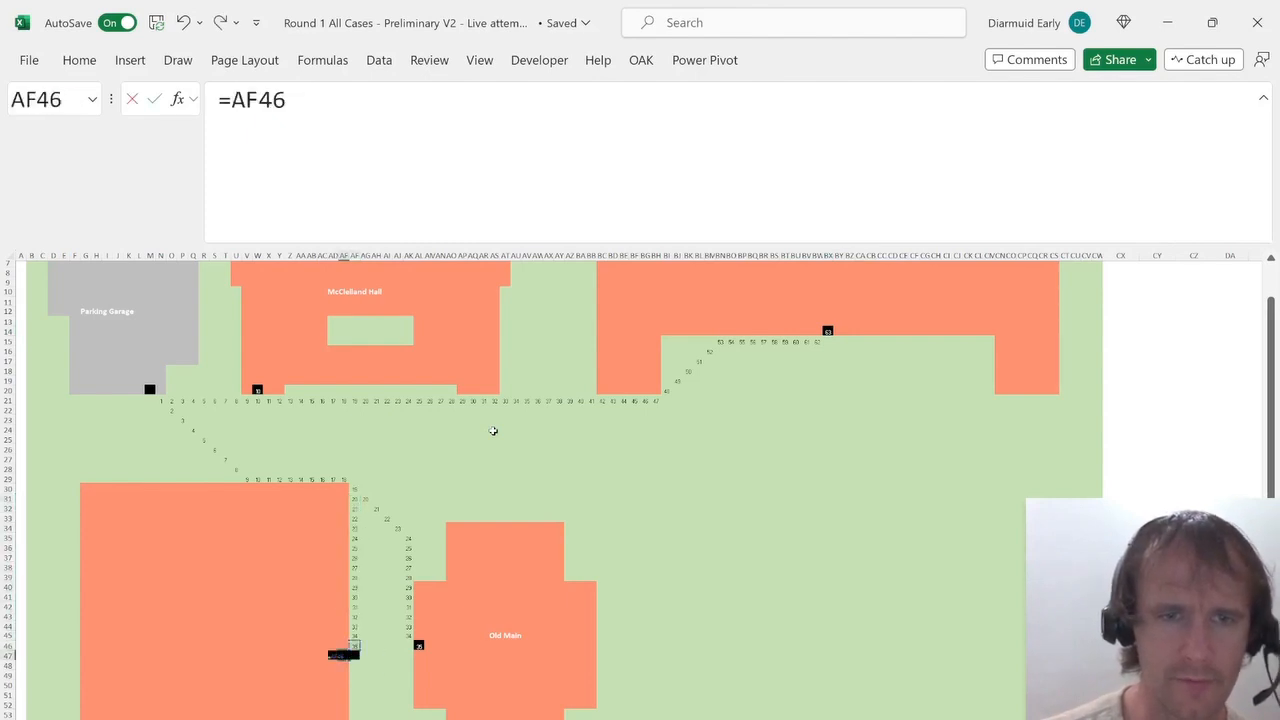
{"action": "type", "text": "+1"}
{"action": "key", "text": "Return"}
Start a second route at 1 below the Parking Garage door and paste the step formula diagonally down-left to G26.
{"action": "scroll", "coordinate": [516, 603], "scroll_direction": "down", "scroll_amount": 10}
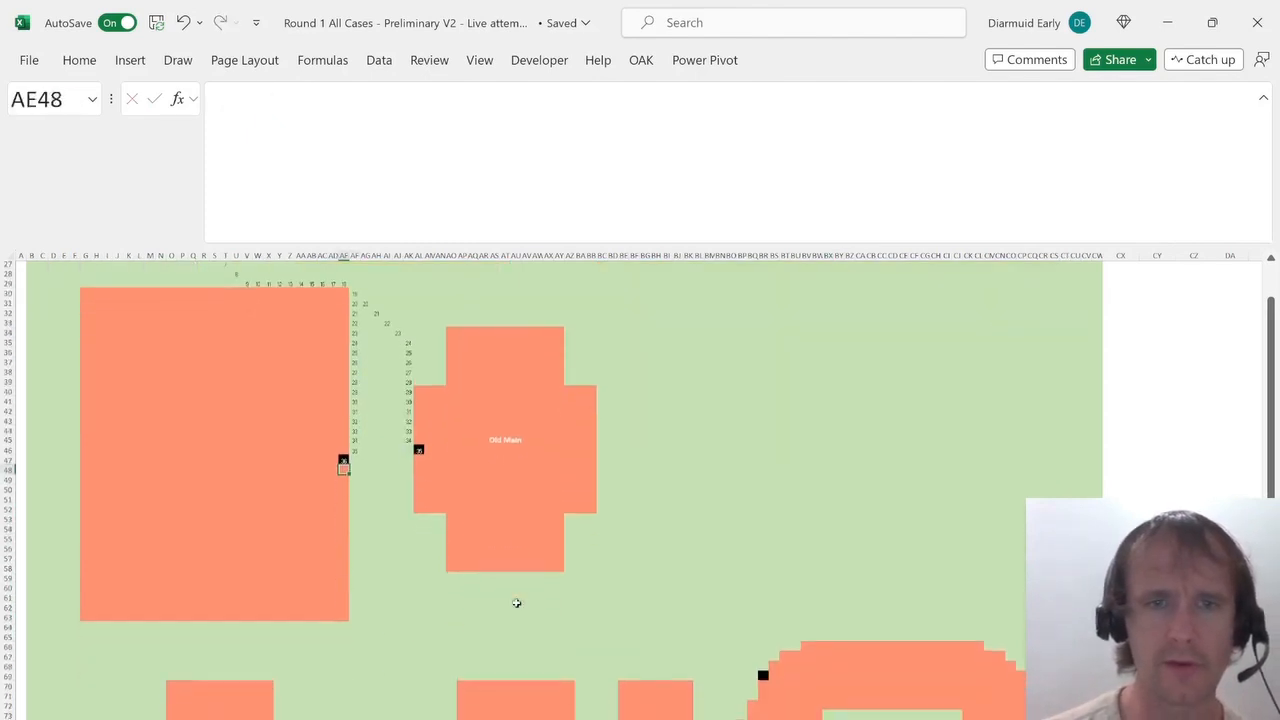
{"action": "scroll", "coordinate": [516, 603], "scroll_direction": "up", "scroll_amount": 4}
{"action": "scroll", "coordinate": [516, 603], "scroll_direction": "up", "scroll_amount": 1}
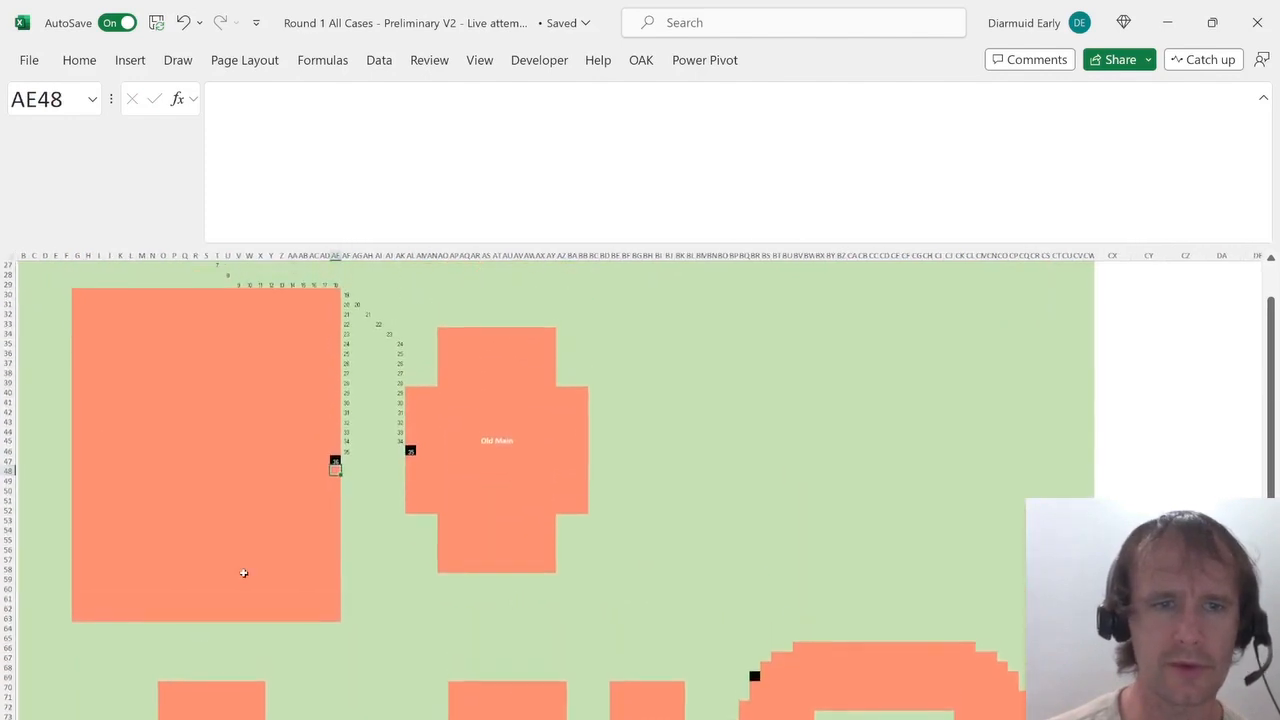
{"action": "scroll", "coordinate": [92, 380], "scroll_direction": "up", "scroll_amount": 5}
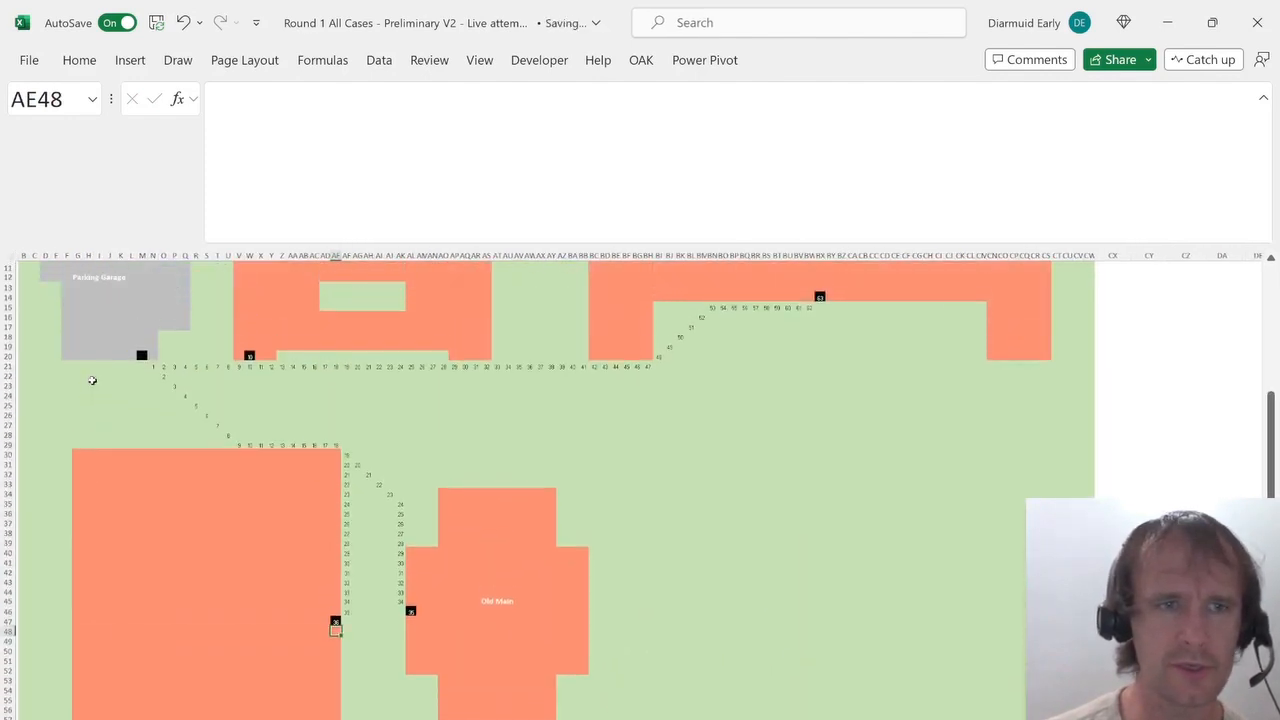
{"action": "left_click", "coordinate": [130, 367]}
{"action": "key", "text": "Up"}
{"action": "key", "text": "Right"}
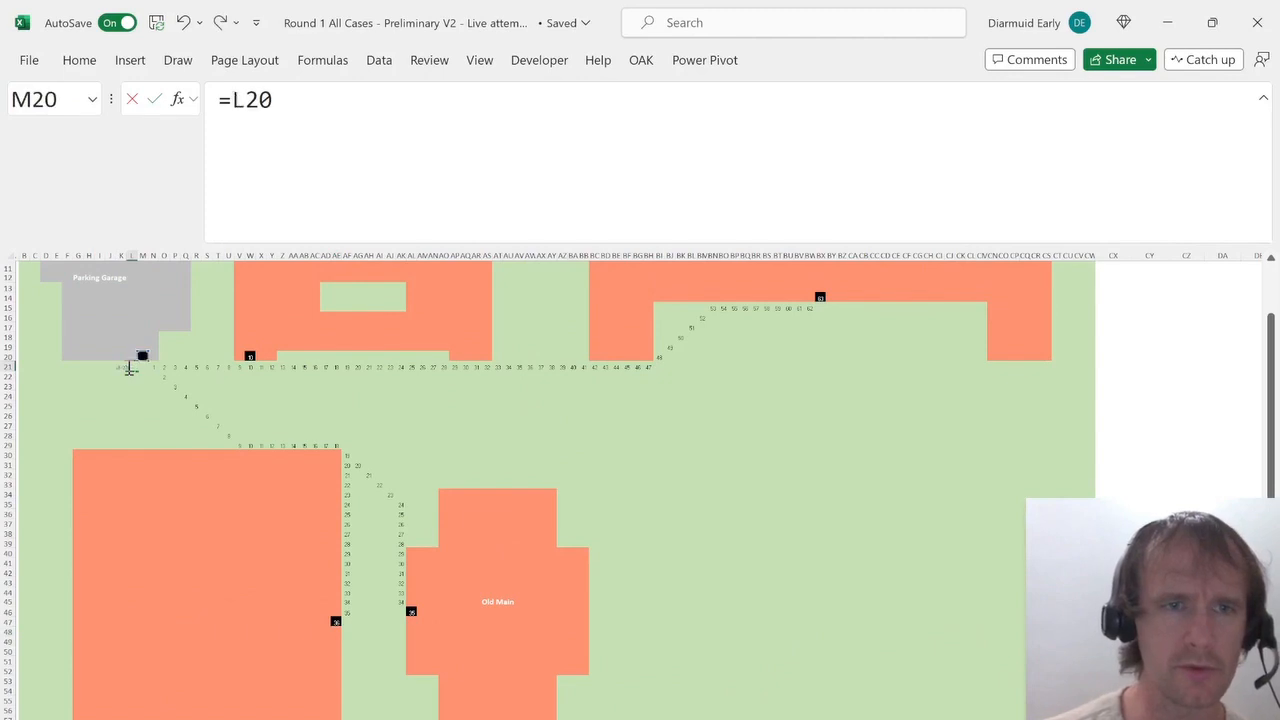
{"action": "type", "text": "1"}
{"action": "key", "text": "Return"}
{"action": "key", "text": "Up"}
{"action": "key", "text": "Down"}
{"action": "key", "text": "Left"}
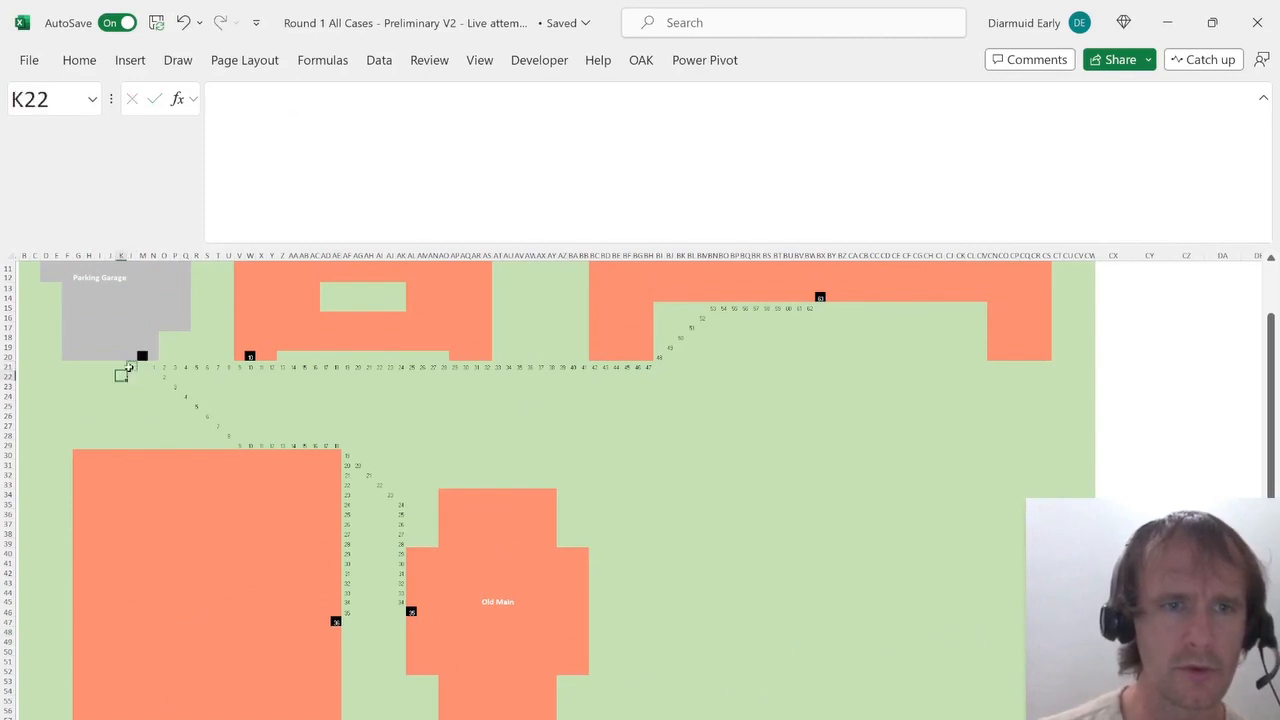
{"action": "key", "text": "Down"}
{"action": "key", "text": "Left"}
{"action": "key", "text": "ctrl+v"}
{"action": "key", "text": "Down"}
{"action": "key", "text": "Left"}
{"action": "key", "text": "ctrl+v"}
{"action": "key", "text": "Down"}
{"action": "key", "text": "Left"}
{"action": "key", "text": "ctrl+v"}
{"action": "key", "text": "Down"}
{"action": "key", "text": "Left"}
{"action": "key", "text": "ctrl+v"}
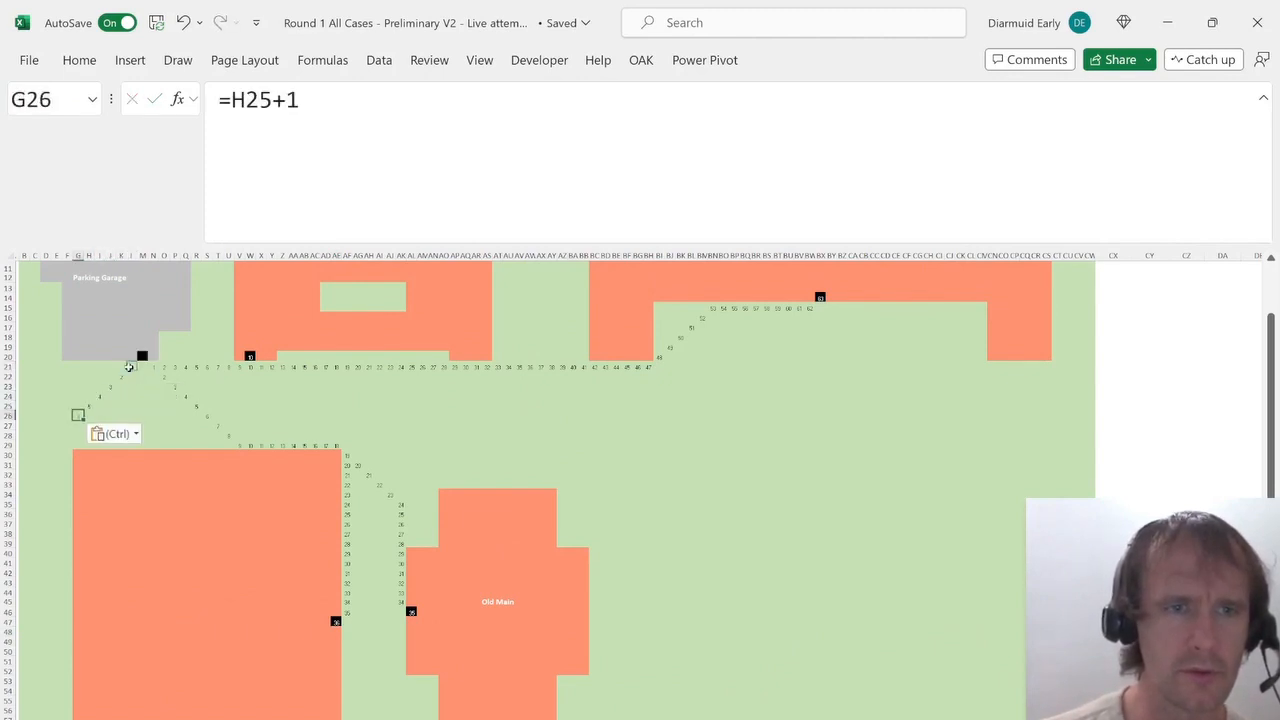
{"action": "key", "text": "Down"}
{"action": "key", "text": "Left"}
{"action": "key", "text": "ctrl+v"}
Enter =F27+1 in F28 and fill it down column F along the large building's west side for 37 rows.
{"action": "key", "text": "Down"}
{"action": "type", "text": "="}
{"action": "key", "text": "Up"}
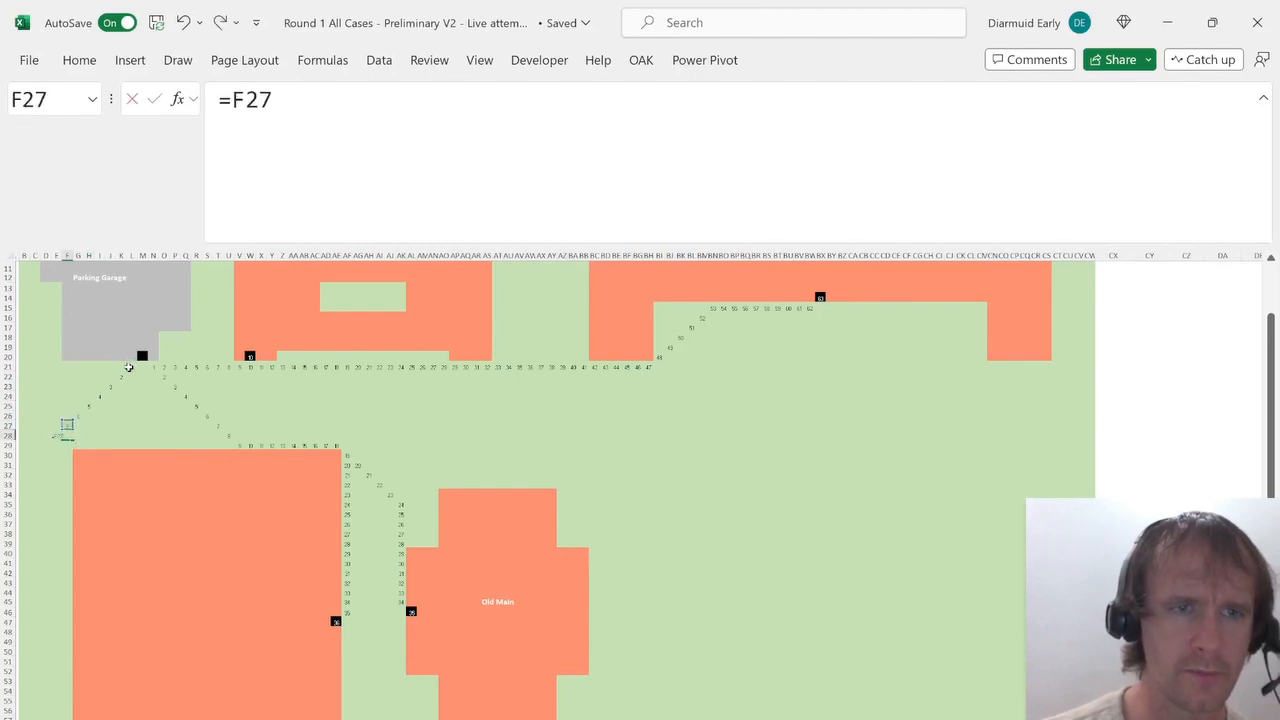
{"action": "type", "text": "+1"}
{"action": "key", "text": "ctrl+Return"}
{"action": "key", "text": "shift+Down"}
{"action": "key", "text": "shift+Down"}
{"action": "key", "text": "shift+Down"}
{"action": "key", "text": "shift+Down"}
{"action": "key", "text": "shift+Down"}
{"action": "key", "text": "shift+Down"}
{"action": "key", "text": "shift+Down"}
{"action": "key", "text": "shift+Down"}
{"action": "key", "text": "shift+Down"}
{"action": "key", "text": "shift+Down"}
{"action": "key", "text": "shift+Down"}
{"action": "key", "text": "shift+Down"}
{"action": "key", "text": "shift+Down"}
{"action": "key", "text": "shift+Down"}
{"action": "key", "text": "shift+Down"}
{"action": "key", "text": "shift+Down"}
{"action": "key", "text": "shift+Down"}
{"action": "key", "text": "shift+Down"}
{"action": "key", "text": "shift+Down"}
{"action": "key", "text": "shift+Down"}
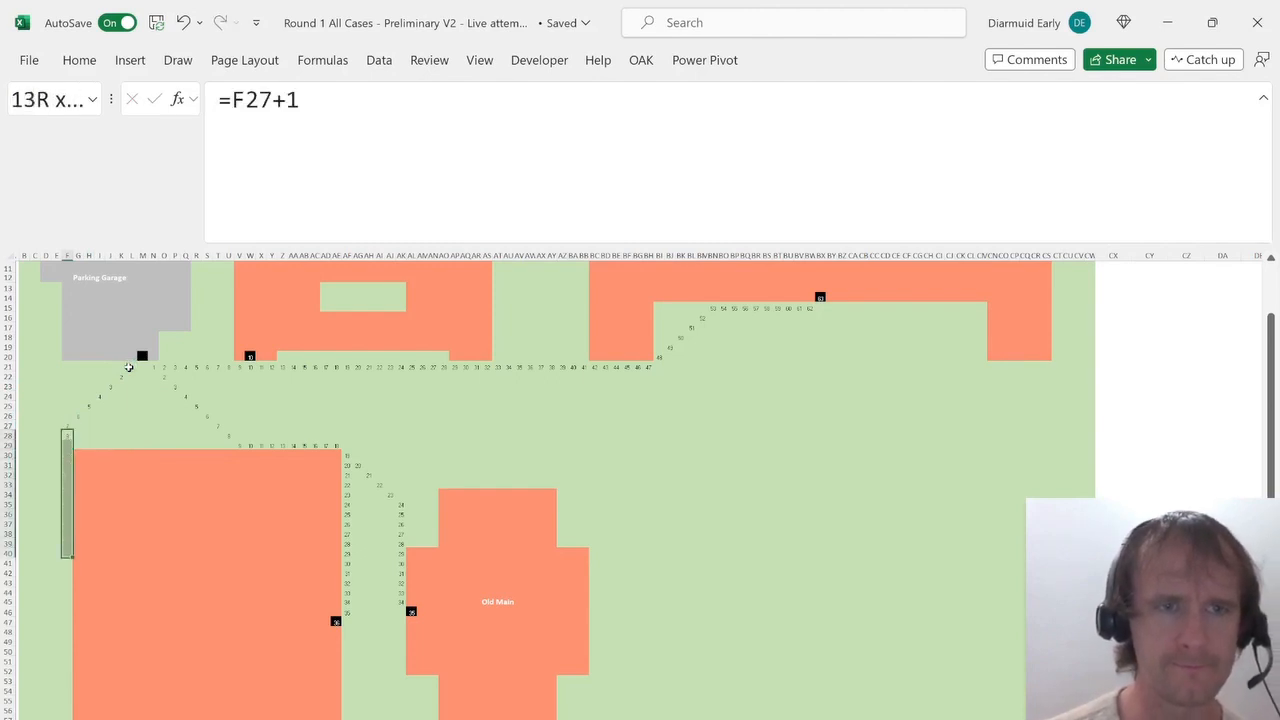
{"action": "key", "text": "shift+Down"}
{"action": "key", "text": "shift+Down"}
{"action": "key", "text": "shift+Down"}
{"action": "key", "text": "shift+Down"}
{"action": "key", "text": "shift+Down"}
{"action": "key", "text": "shift+Down"}
{"action": "key", "text": "shift+Down"}
{"action": "key", "text": "shift+Down"}
{"action": "key", "text": "shift+Down"}
{"action": "key", "text": "shift+Down"}
{"action": "key", "text": "shift+Down"}
{"action": "key", "text": "shift+Down"}
{"action": "key", "text": "shift+Down"}
{"action": "key", "text": "shift+Down"}
{"action": "key", "text": "shift+Down"}
{"action": "key", "text": "shift+Down"}
{"action": "key", "text": "shift+Down"}
{"action": "key", "text": "shift+Up"}
{"action": "key", "text": "shift+Up"}
{"action": "key", "text": "shift+Up"}
{"action": "key", "text": "shift+Up"}
{"action": "key", "text": "shift+Up"}
{"action": "key", "text": "shift+Up"}
{"action": "key", "text": "shift+Up"}
{"action": "key", "text": "shift+Up"}
{"action": "key", "text": "shift+Up"}
{"action": "key", "text": "shift+Up"}
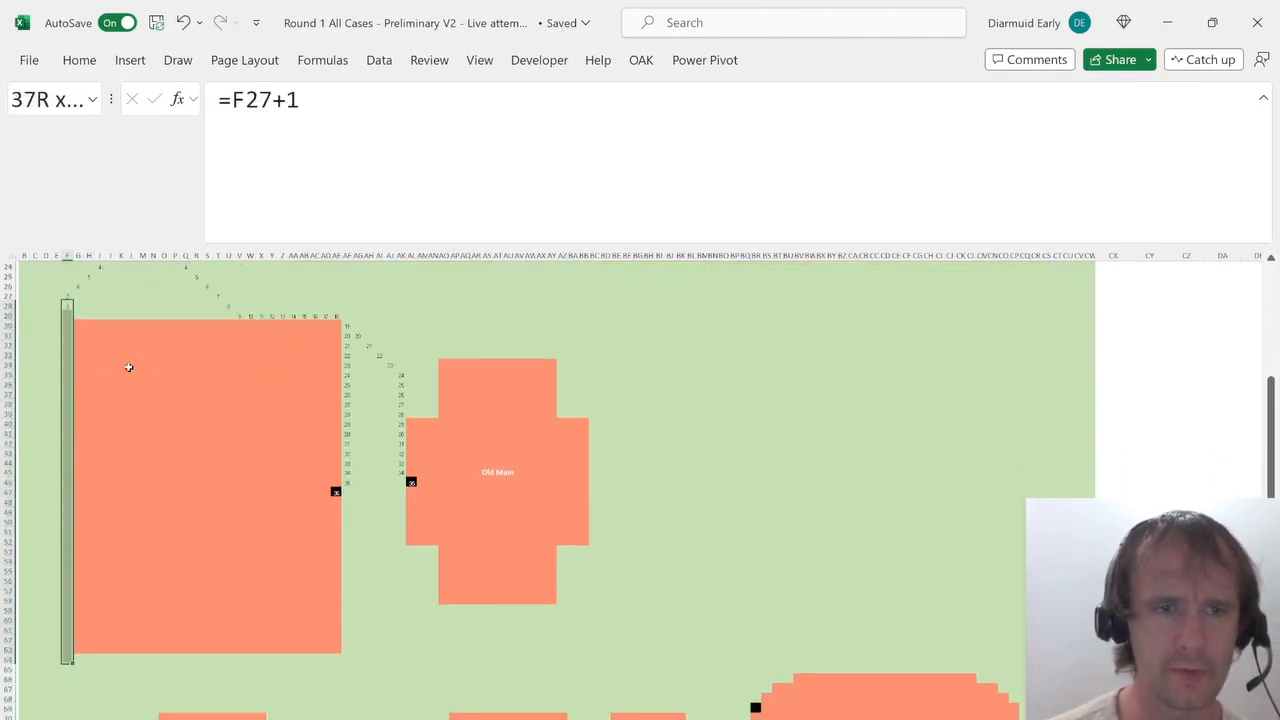
{"action": "key", "text": "ctrl+d"}
Enter =F63+1 in G64 at the large building's southwest corner.
{"action": "key", "text": "Right"}
{"action": "key", "text": "Down"}
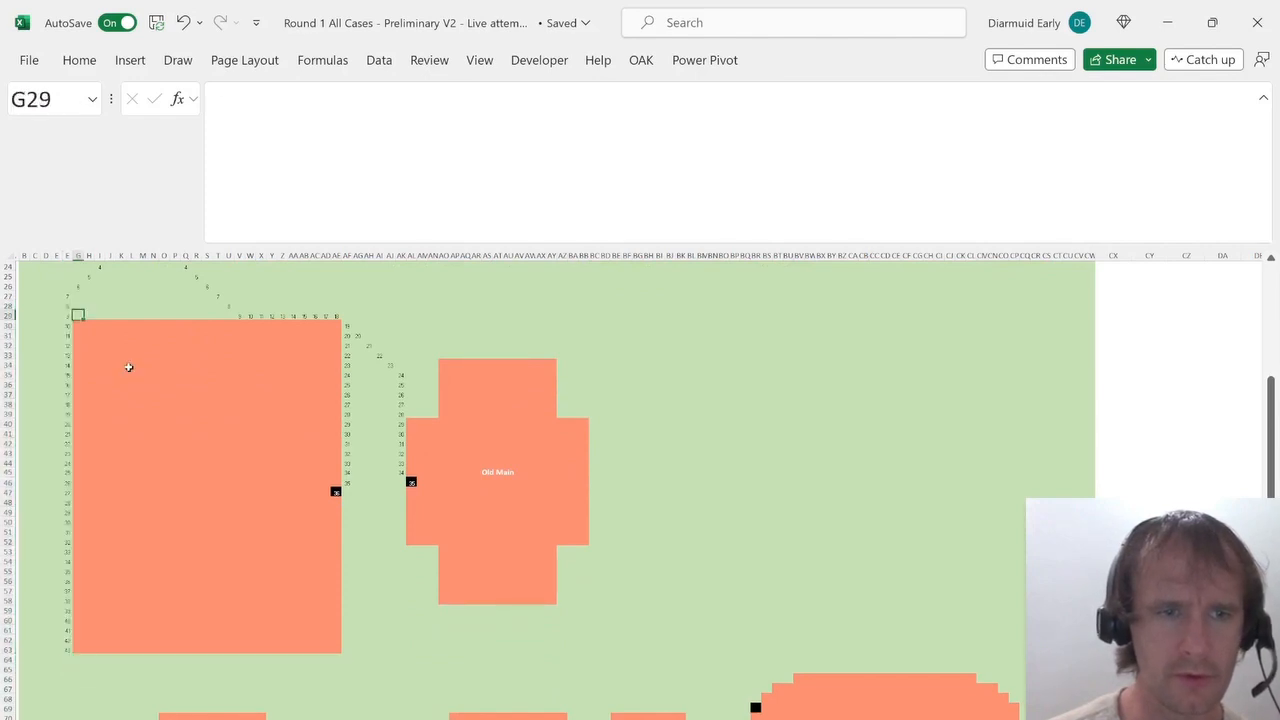
{"action": "key", "text": "Left"}
{"action": "key", "text": "ctrl+Down"}
{"action": "key", "text": "Right"}
{"action": "key", "text": "Down"}
{"action": "type", "text": "="}
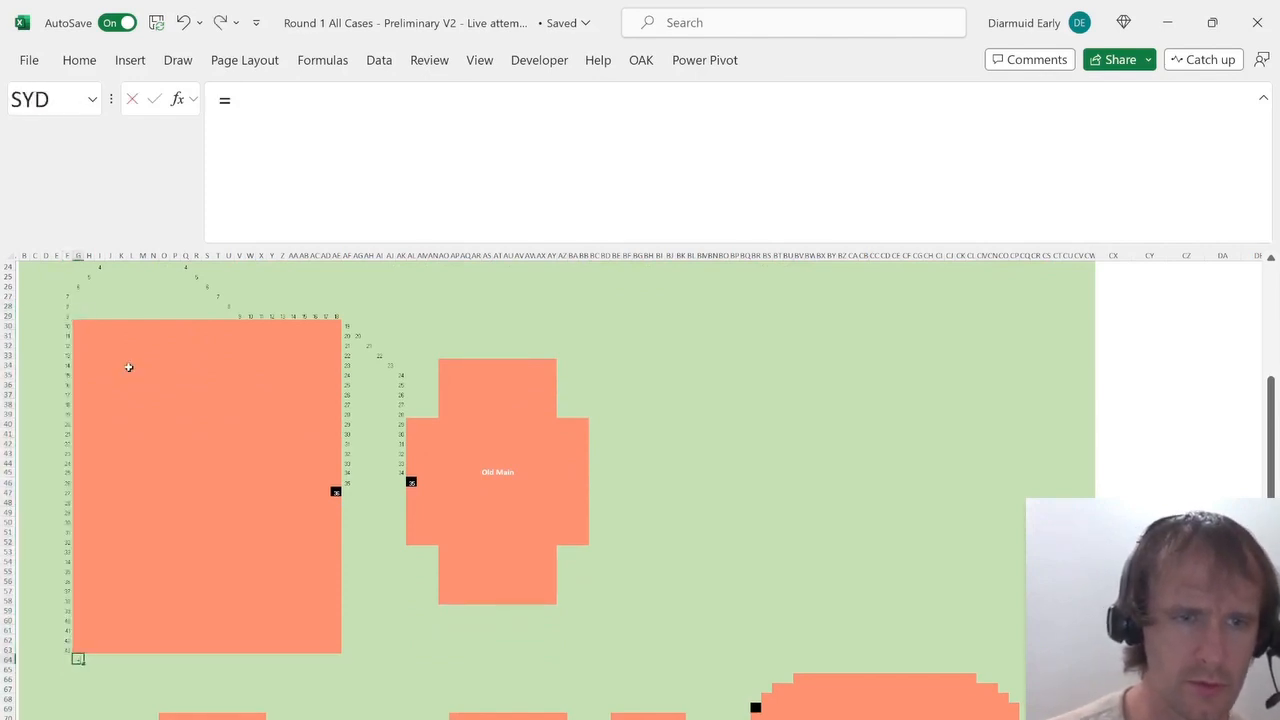
{"action": "key", "text": "Up"}
{"action": "key", "text": "Left"}
{"action": "key", "text": "Return"}
{"action": "key", "text": "Up"}
{"action": "key", "text": "Right"}
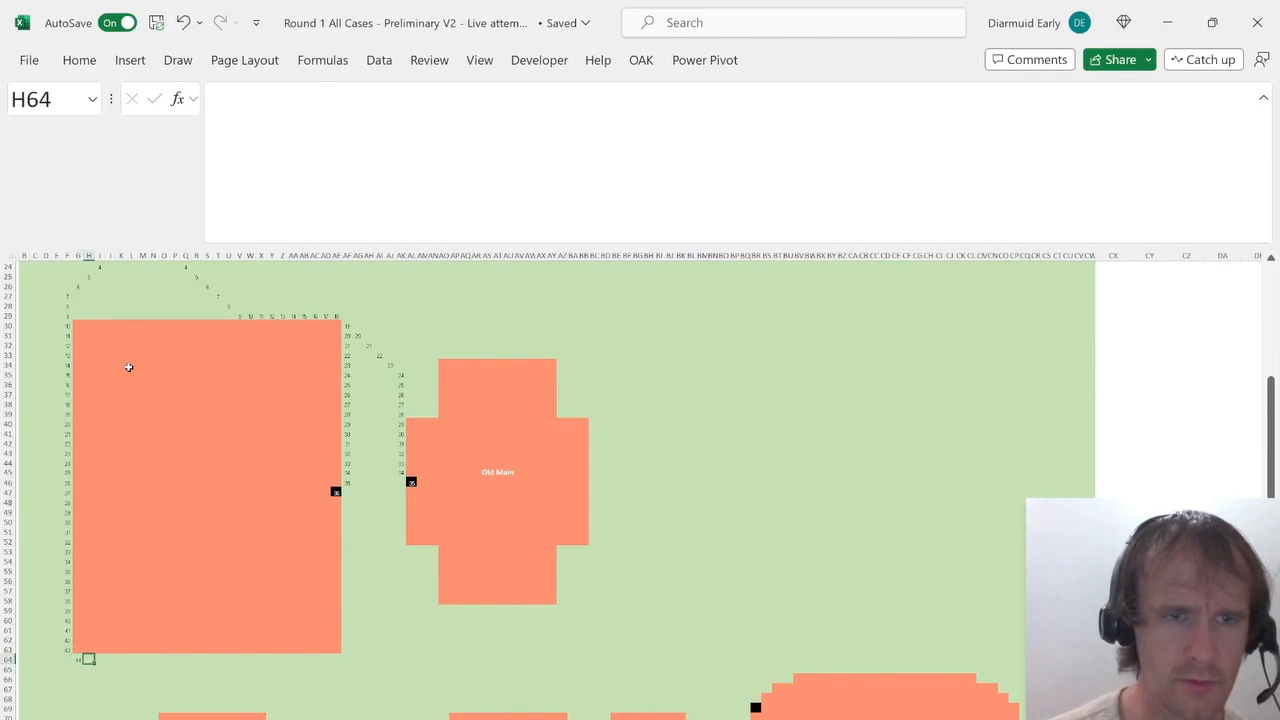
Copy G64's step formula and paste it diagonally down-right cell by cell to N72.
{"action": "key", "text": "Left"}
{"action": "key", "text": "ctrl+c"}
{"action": "key", "text": "Right"}
{"action": "key", "text": "Down"}
{"action": "key", "text": "ctrl+v"}
{"action": "key", "text": "Down"}
{"action": "key", "text": "Right"}
{"action": "key", "text": "ctrl+v"}
{"action": "key", "text": "Right"}
{"action": "key", "text": "Down"}
{"action": "key", "text": "ctrl+v"}
{"action": "key", "text": "Right"}
{"action": "key", "text": "Down"}
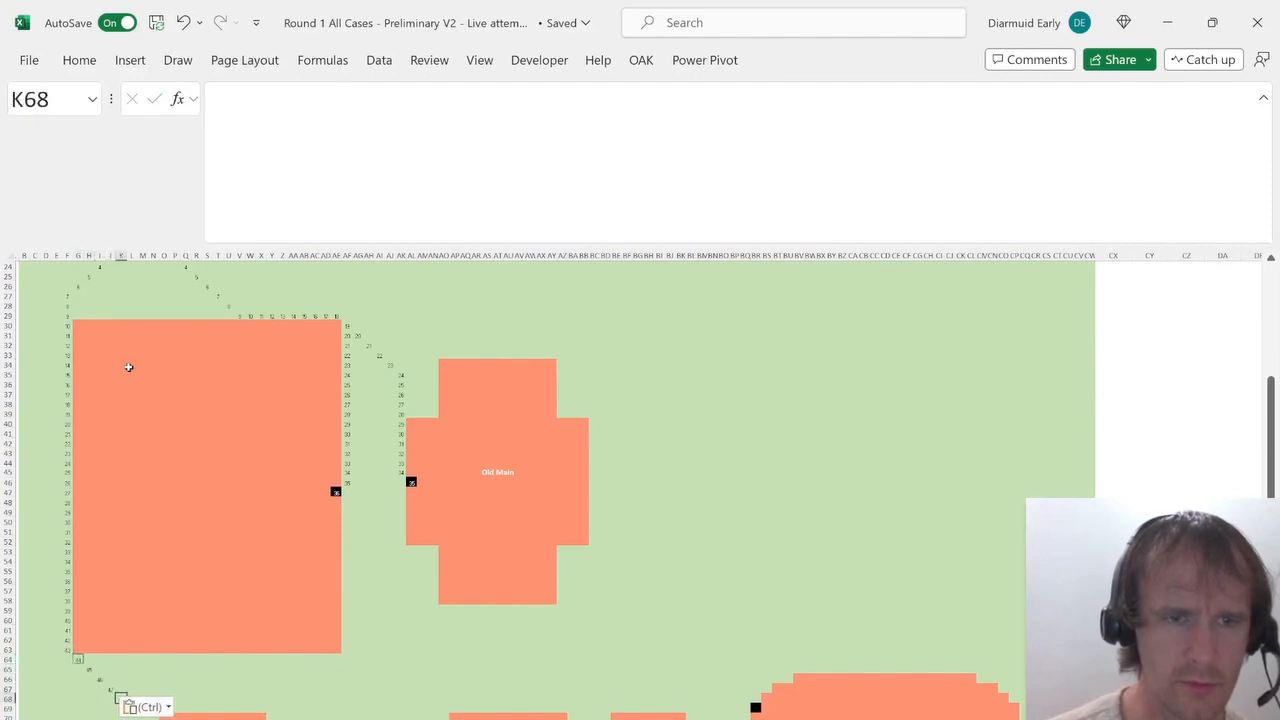
{"action": "key", "text": "ctrl+v"}
{"action": "key", "text": "Right"}
{"action": "key", "text": "Down"}
{"action": "key", "text": "ctrl+v"}
{"action": "key", "text": "Right"}
{"action": "key", "text": "Down"}
{"action": "key", "text": "ctrl+v"}
{"action": "key", "text": "Right"}
{"action": "key", "text": "Down"}
{"action": "key", "text": "Down"}
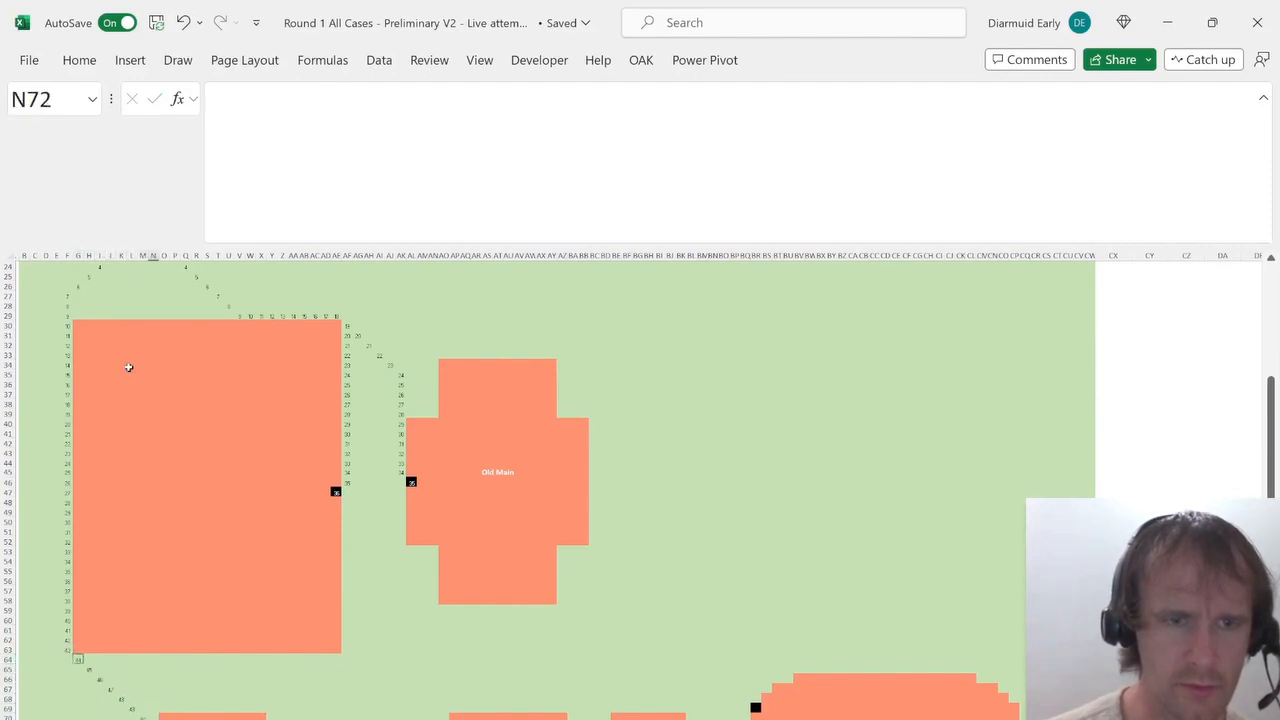
Enter =N72+1 in N73 and fill it down column N to N76 beside the small building.
{"action": "key", "text": "Down"}
{"action": "key", "text": "Down"}
{"action": "key", "text": "Down"}
{"action": "key", "text": "Down"}
{"action": "key", "text": "Down"}
{"action": "key", "text": "Down"}
{"action": "key", "text": "Down"}
{"action": "key", "text": "Down"}
{"action": "key", "text": "Down"}
{"action": "key", "text": "Up"}
{"action": "key", "text": "Up"}
{"action": "key", "text": "Up"}
{"action": "key", "text": "Up"}
{"action": "key", "text": "Up"}
{"action": "key", "text": "Up"}
{"action": "key", "text": "Up"}
{"action": "key", "text": "Up"}
{"action": "key", "text": "Up"}
{"action": "key", "text": "Up"}
{"action": "key", "text": "Up"}
{"action": "key", "text": "Up"}
{"action": "key", "text": "ctrl+v"}
{"action": "key", "text": "Down"}
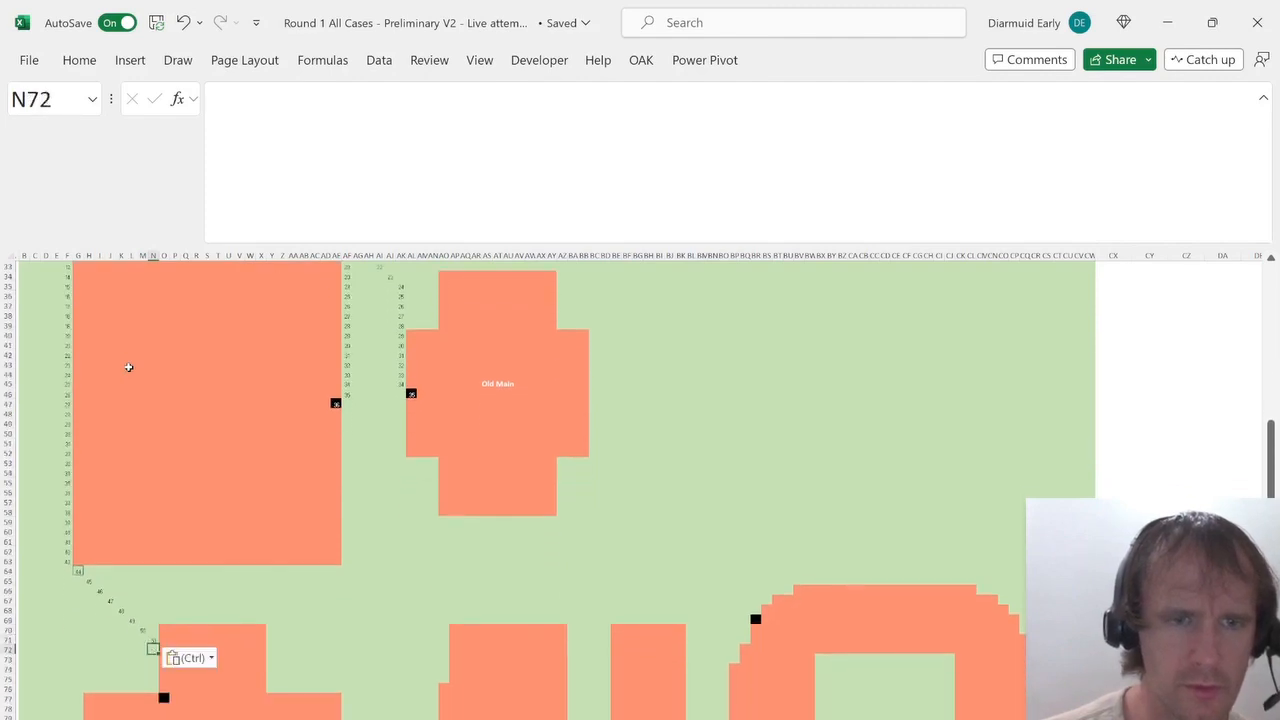
{"action": "type", "text": "="}
{"action": "key", "text": "Up"}
{"action": "type", "text": "+1"}
{"action": "key", "text": "ctrl+Return"}
{"action": "key", "text": "shift+Down"}
{"action": "key", "text": "shift+Down"}
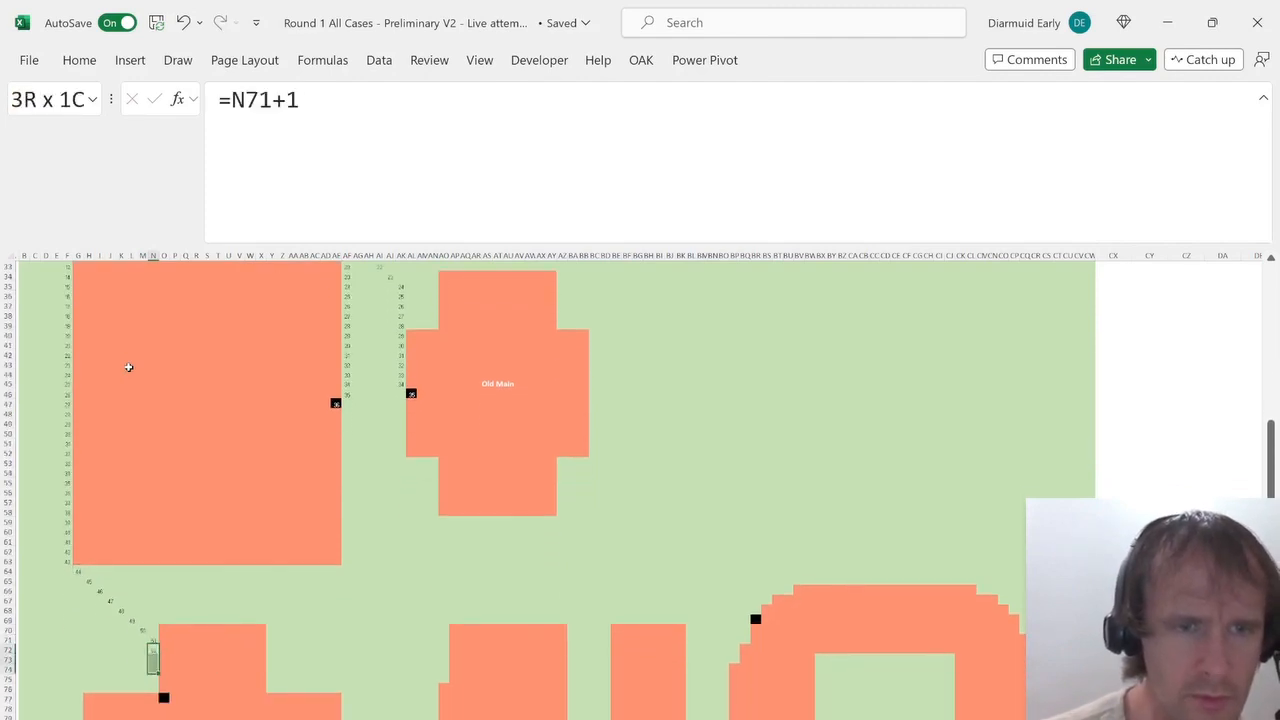
{"action": "key", "text": "shift+Down"}
{"action": "key", "text": "shift+Down"}
{"action": "key", "text": "ctrl+d"}
Enter =N76+1 in O77 at the small building's door cell.
{"action": "key", "text": "Down"}
{"action": "key", "text": "Down"}
{"action": "key", "text": "Down"}
{"action": "key", "text": "Down"}
{"action": "key", "text": "Down"}
{"action": "key", "text": "Right"}
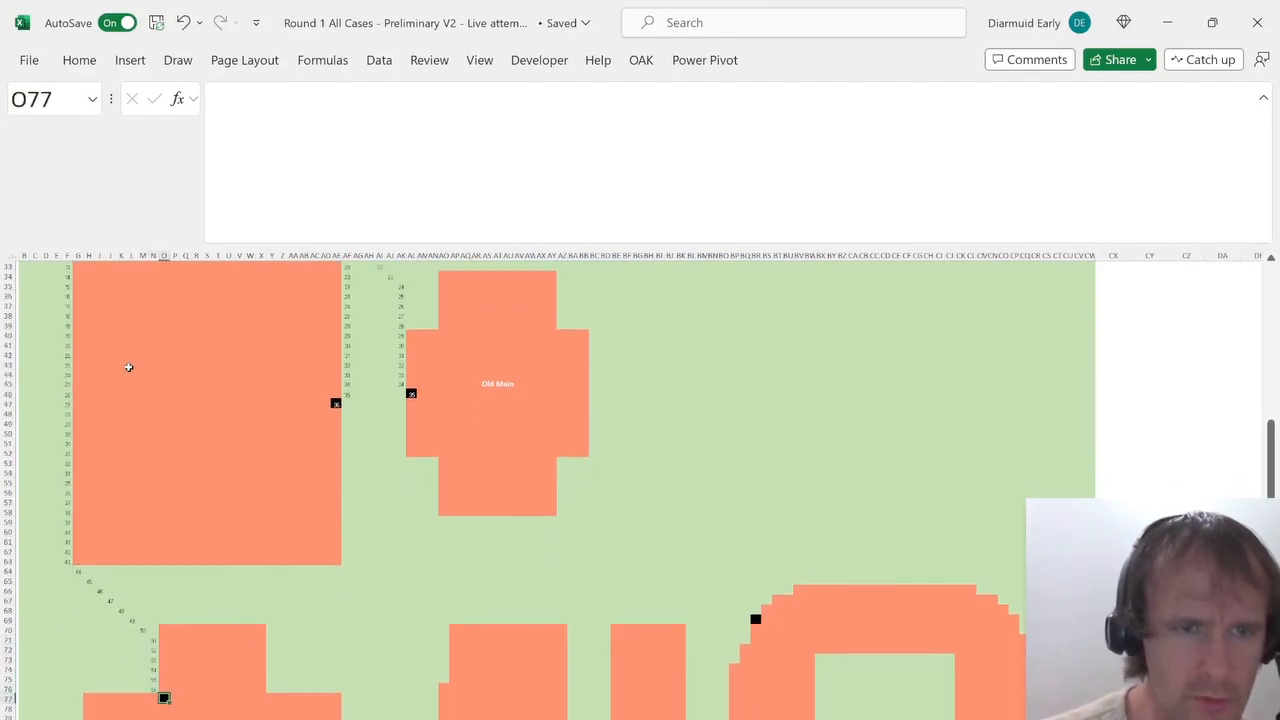
{"action": "type", "text": "="}
{"action": "key", "text": "Up"}
{"action": "key", "text": "Left"}
{"action": "type", "text": "+1"}
{"action": "key", "text": "Return"}
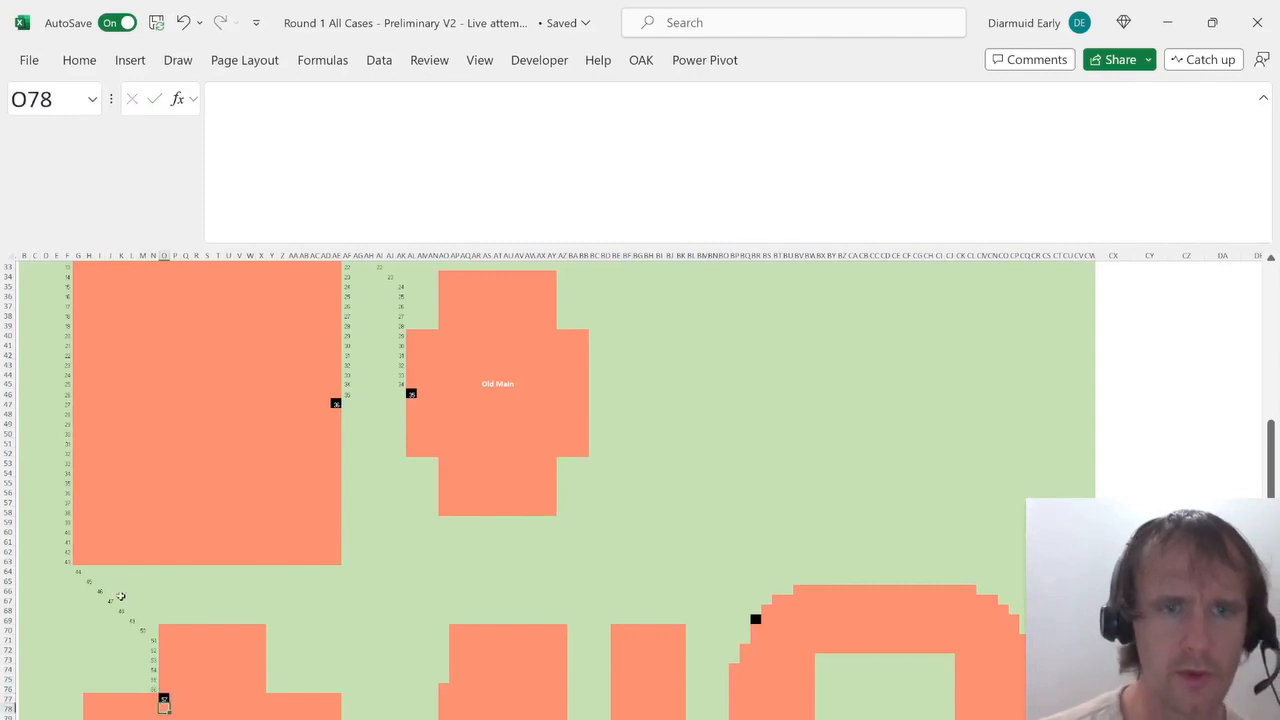
Fill AF46's step formula down column AF along the large building's east side to AF64.
{"action": "left_click", "coordinate": [346, 393]}
{"action": "key", "text": "shift+Down"}
{"action": "key", "text": "shift+Down"}
{"action": "key", "text": "shift+Down"}
{"action": "key", "text": "shift+Down"}
{"action": "key", "text": "shift+Down"}
{"action": "key", "text": "shift+Down"}
{"action": "key", "text": "shift+Down"}
{"action": "key", "text": "shift+Down"}
{"action": "key", "text": "shift+Down"}
{"action": "key", "text": "shift+Down"}
{"action": "key", "text": "shift+Down"}
{"action": "key", "text": "shift+Down"}
{"action": "key", "text": "shift+Down"}
{"action": "key", "text": "shift+Down"}
{"action": "key", "text": "shift+Down"}
{"action": "key", "text": "shift+Down"}
{"action": "key", "text": "shift+Down"}
{"action": "key", "text": "shift+Down"}
{"action": "key", "text": "shift+Down"}
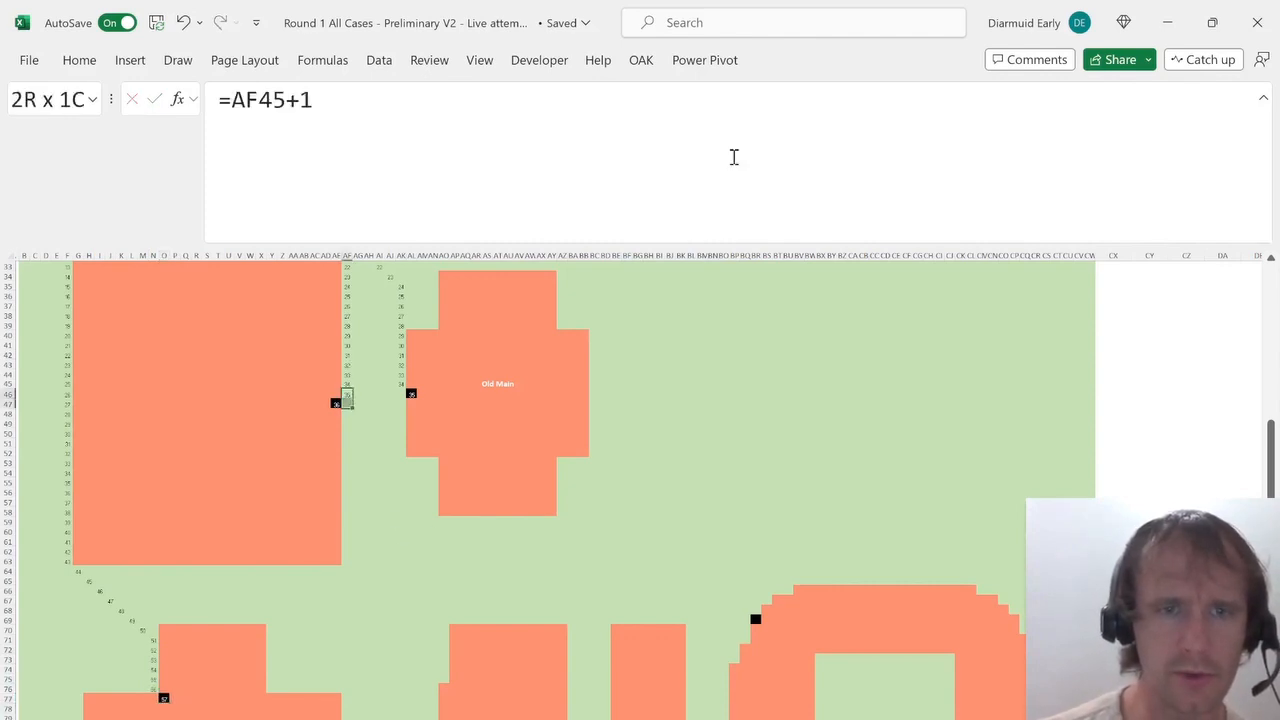
{"action": "key", "text": "shift+Up"}
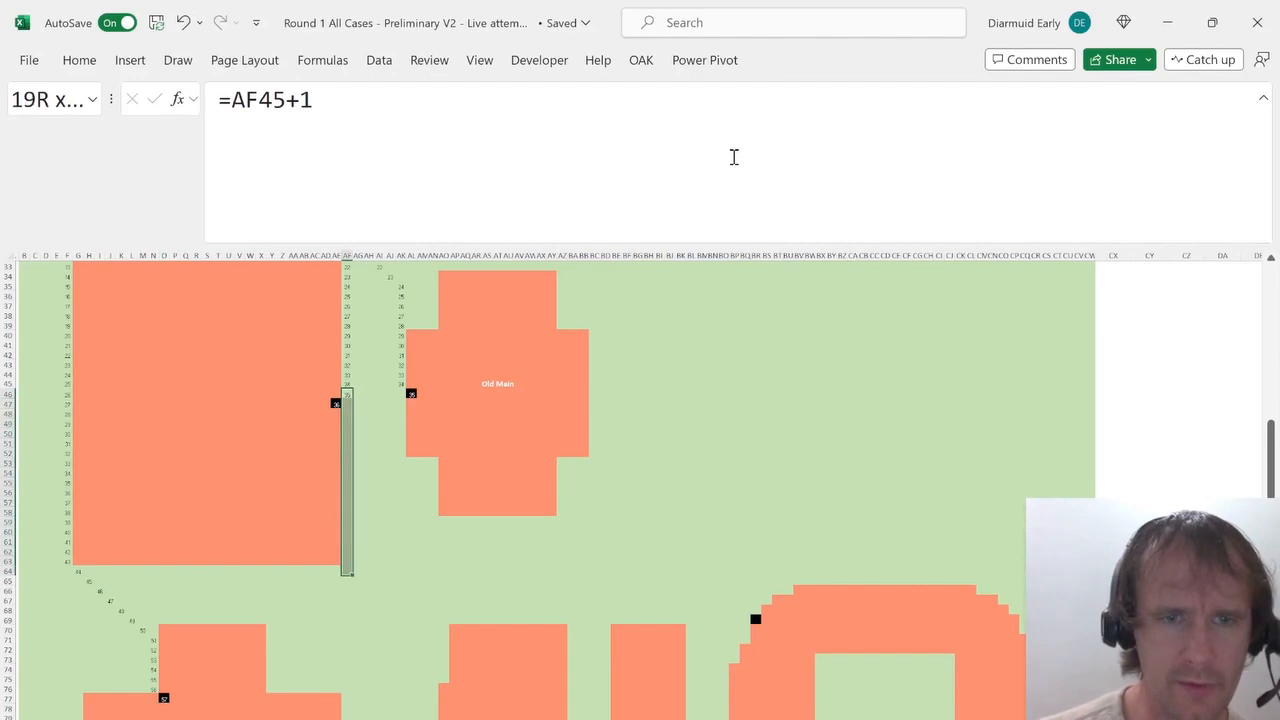
{"action": "key", "text": "ctrl+d"}
Check the end of the AF column route and clear the overrun formula in AF64.
{"action": "key", "text": "Left"}
{"action": "key", "text": "Down"}
{"action": "key", "text": "Right"}
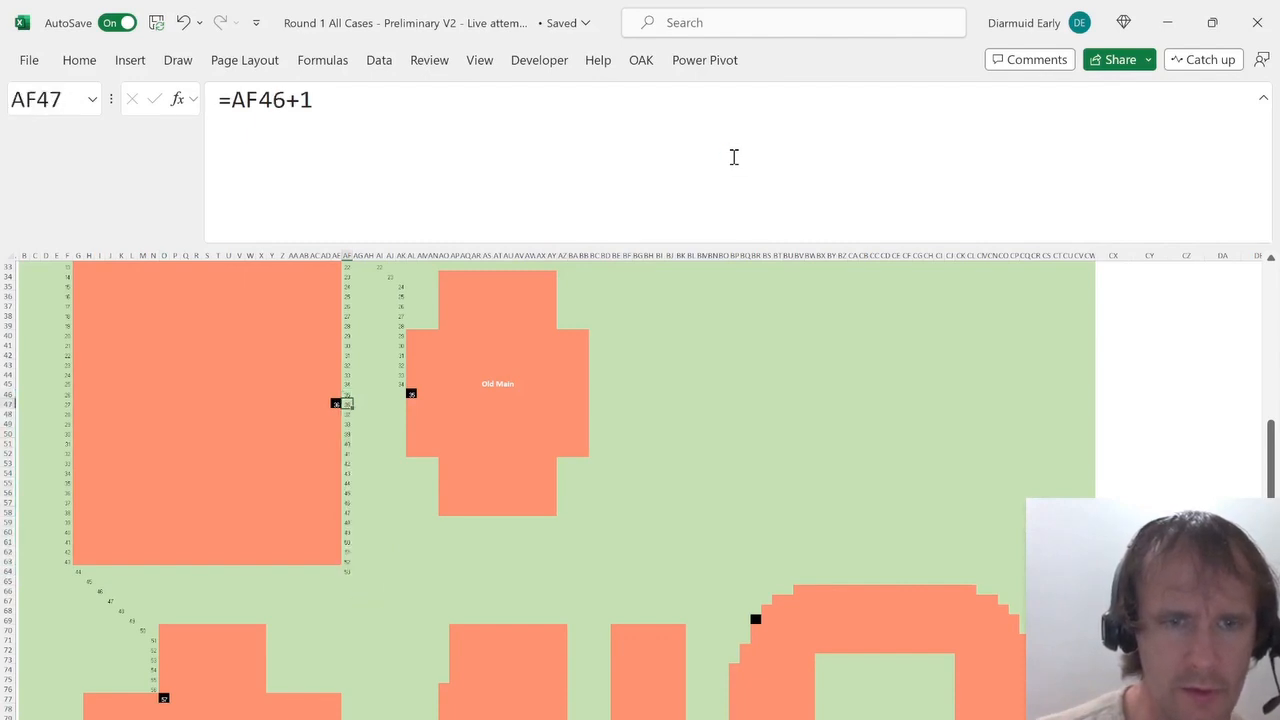
{"action": "key", "text": "Left"}
{"action": "key", "text": "ctrl+Down"}
{"action": "key", "text": "Left"}
{"action": "key", "text": "ctrl+Up"}
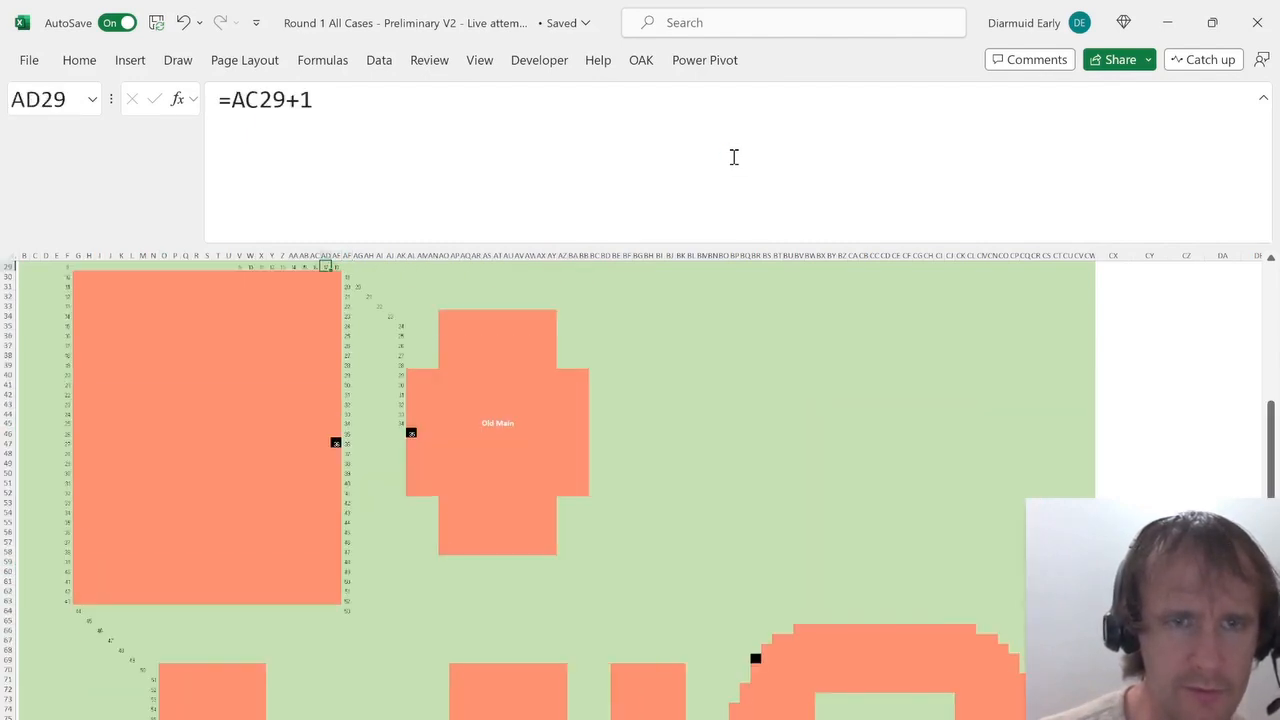
{"action": "key", "text": "Down"}
{"action": "key", "text": "Right"}
{"action": "key", "text": "Right"}
{"action": "key", "text": "ctrl+Down"}
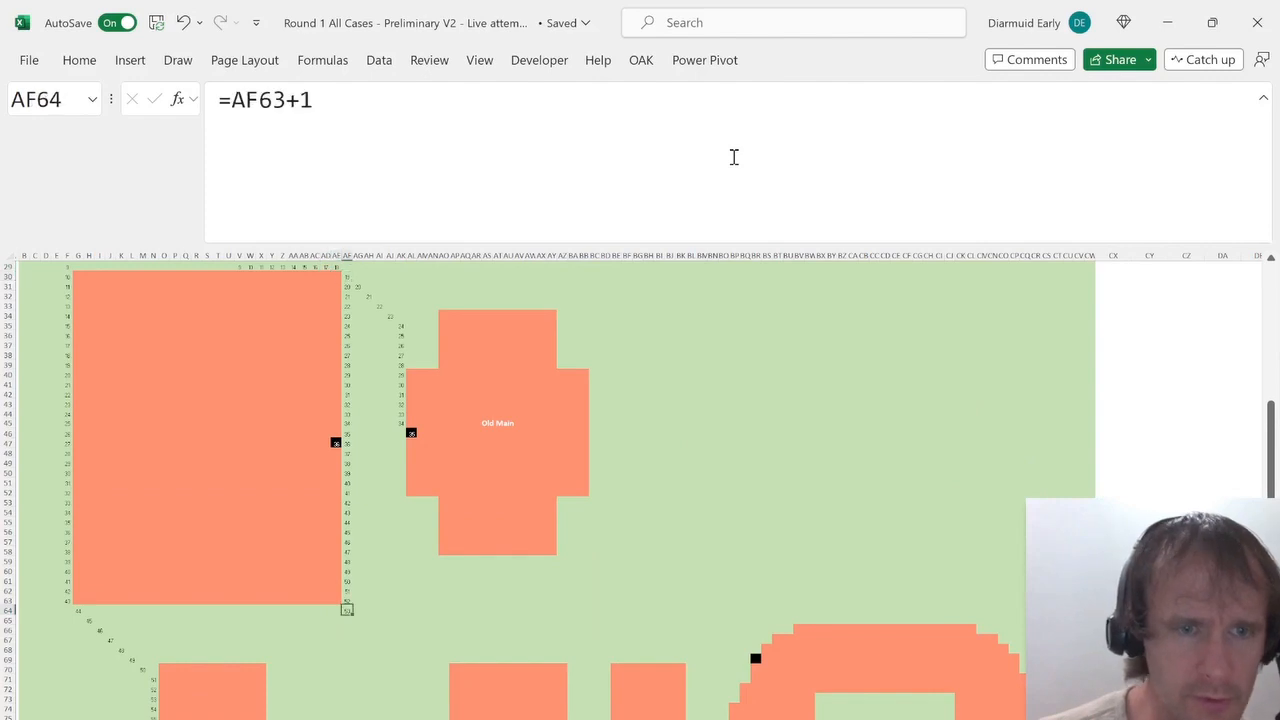
{"action": "key", "text": "Delete"}
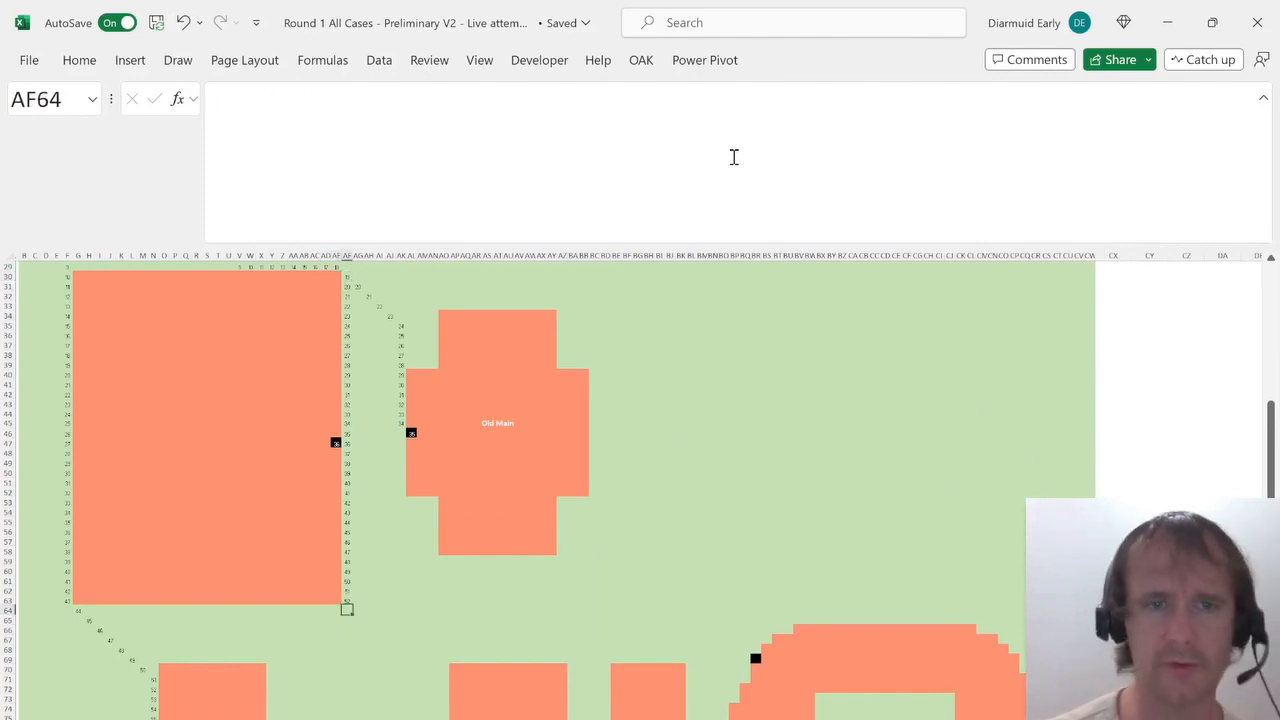
{"action": "scroll", "coordinate": [424, 659], "scroll_direction": "down", "scroll_amount": 5}
Enter =AK45 in AK46 beside Old Main and fill it down column AK to about AK76.
{"action": "scroll", "coordinate": [410, 655], "scroll_direction": "up", "scroll_amount": 1}
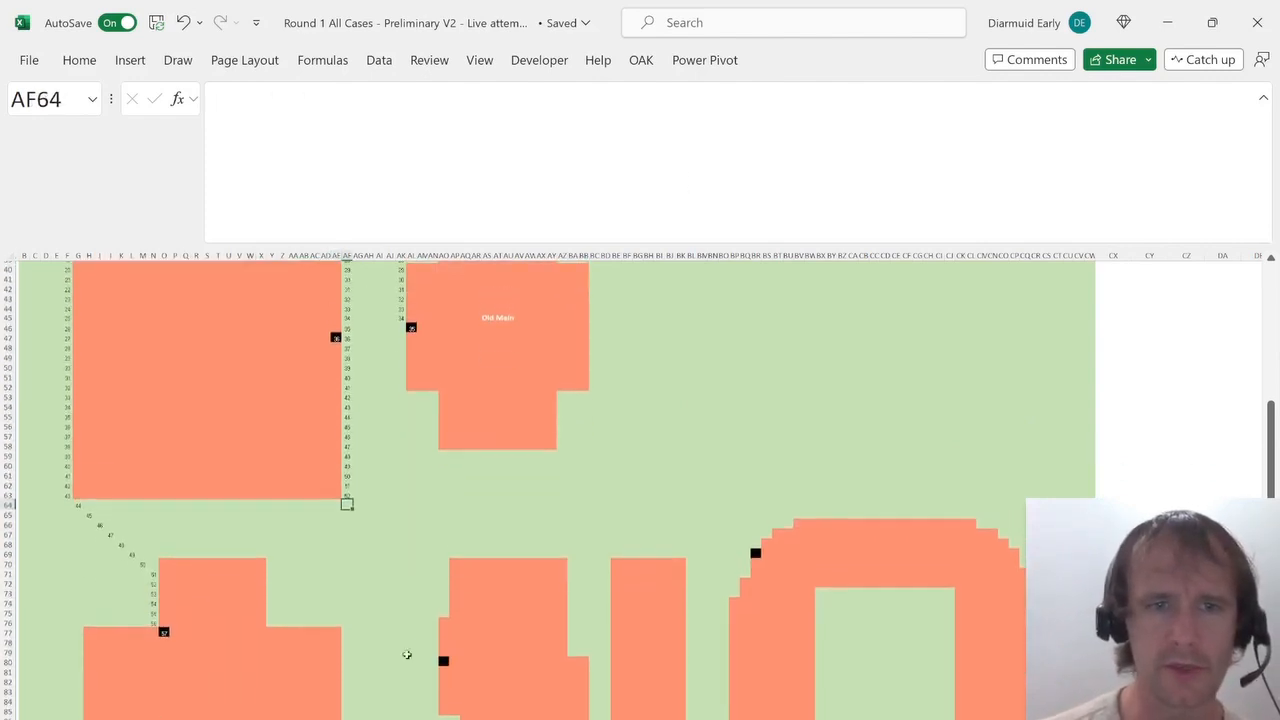
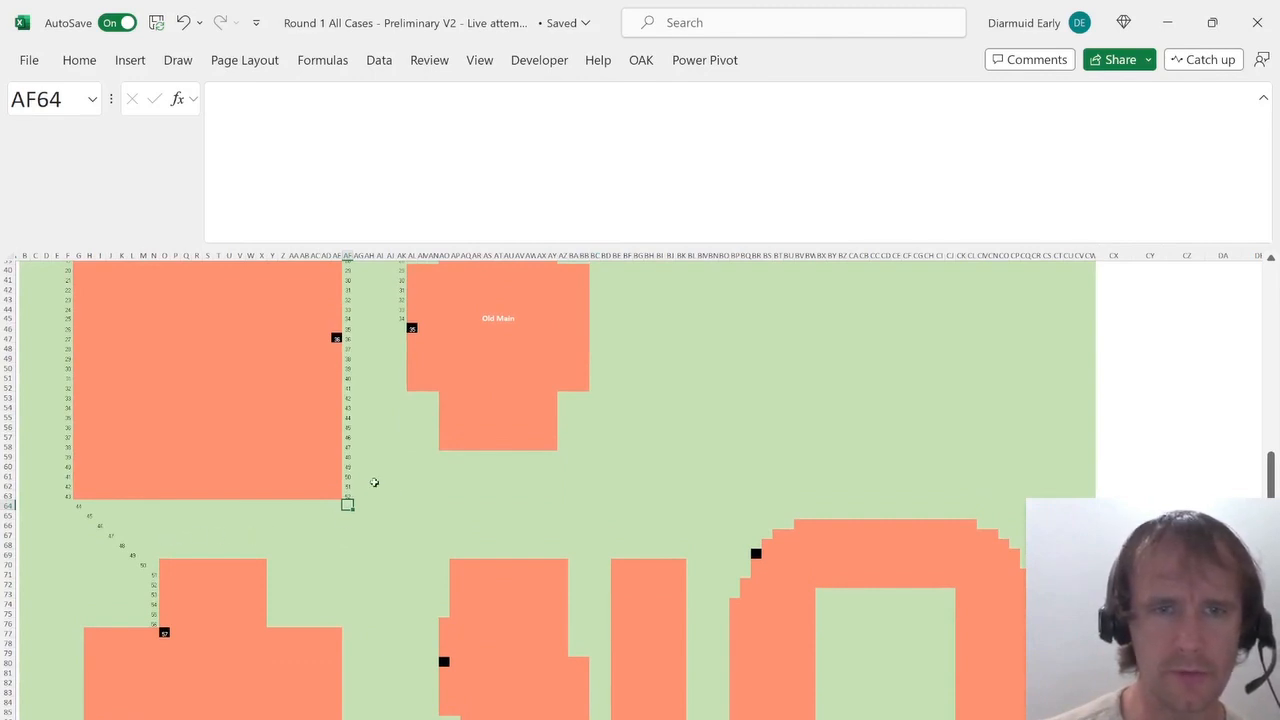
{"action": "scroll", "coordinate": [370, 352], "scroll_direction": "up", "scroll_amount": 5}
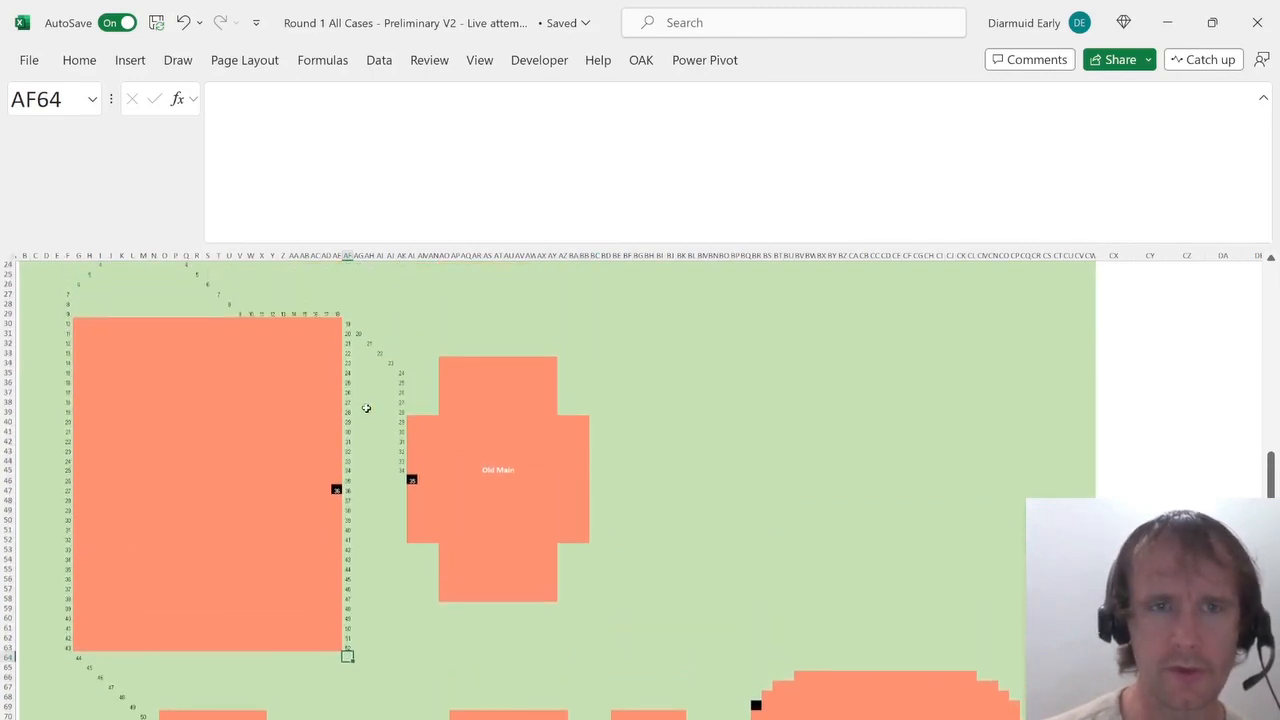
Enter =AK45 in AK46 beside Old Main and fill it down column AK to about AK76.
{"action": "scroll", "coordinate": [387, 451], "scroll_direction": "down", "scroll_amount": 5}
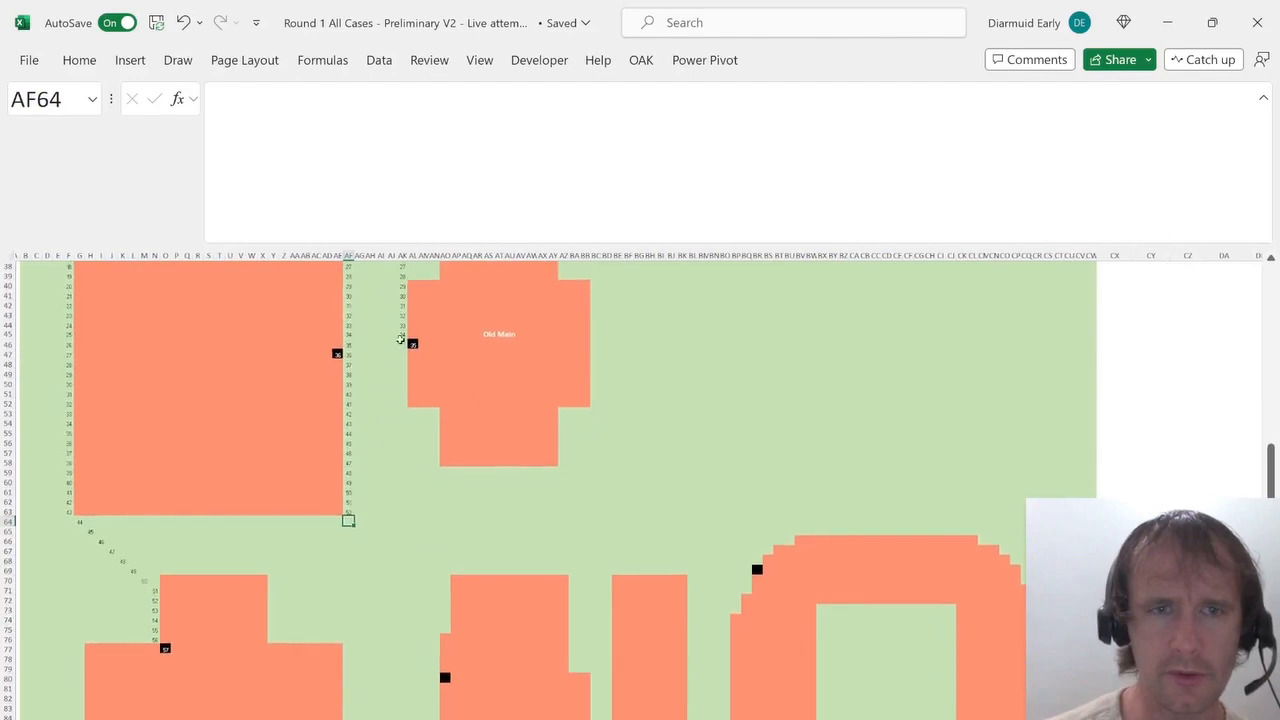
{"action": "left_click", "coordinate": [403, 327]}
{"action": "left_click", "coordinate": [405, 335]}
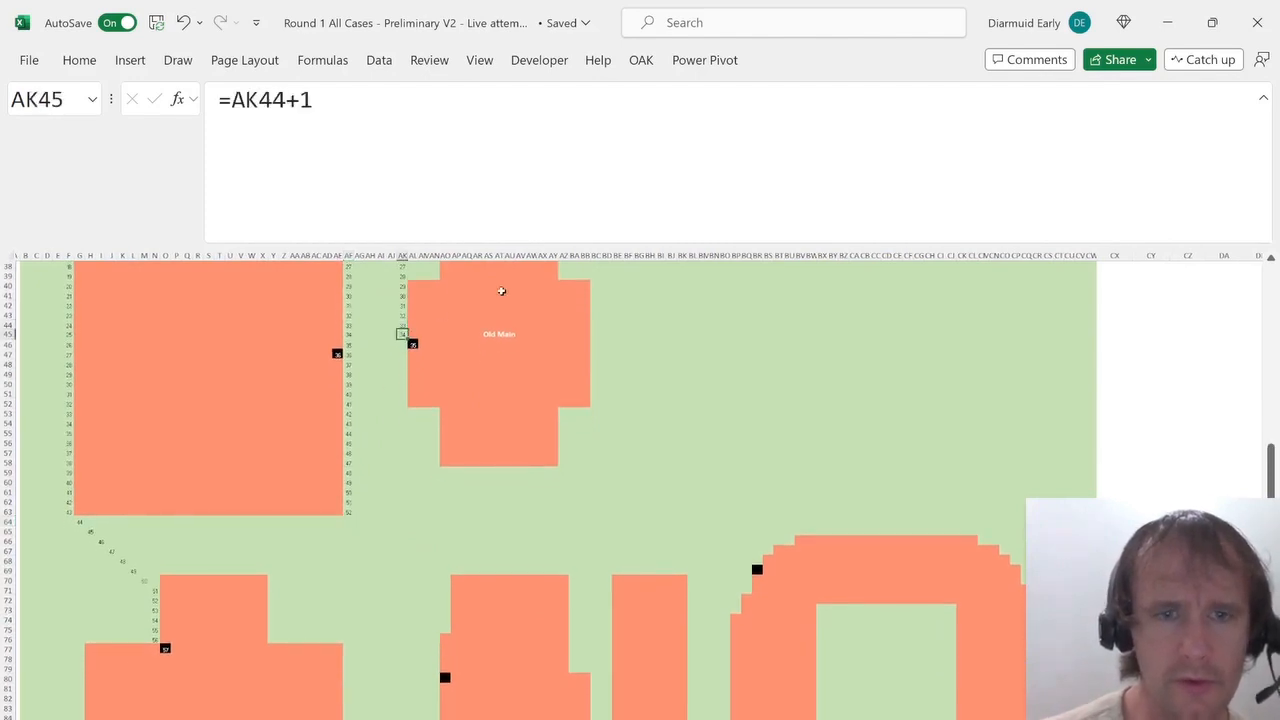
{"action": "key", "text": "Down"}
{"action": "type", "text": "="}
{"action": "key", "text": "Up"}
{"action": "key", "text": "ctrl+Return"}
{"action": "key", "text": "shift+Down"}
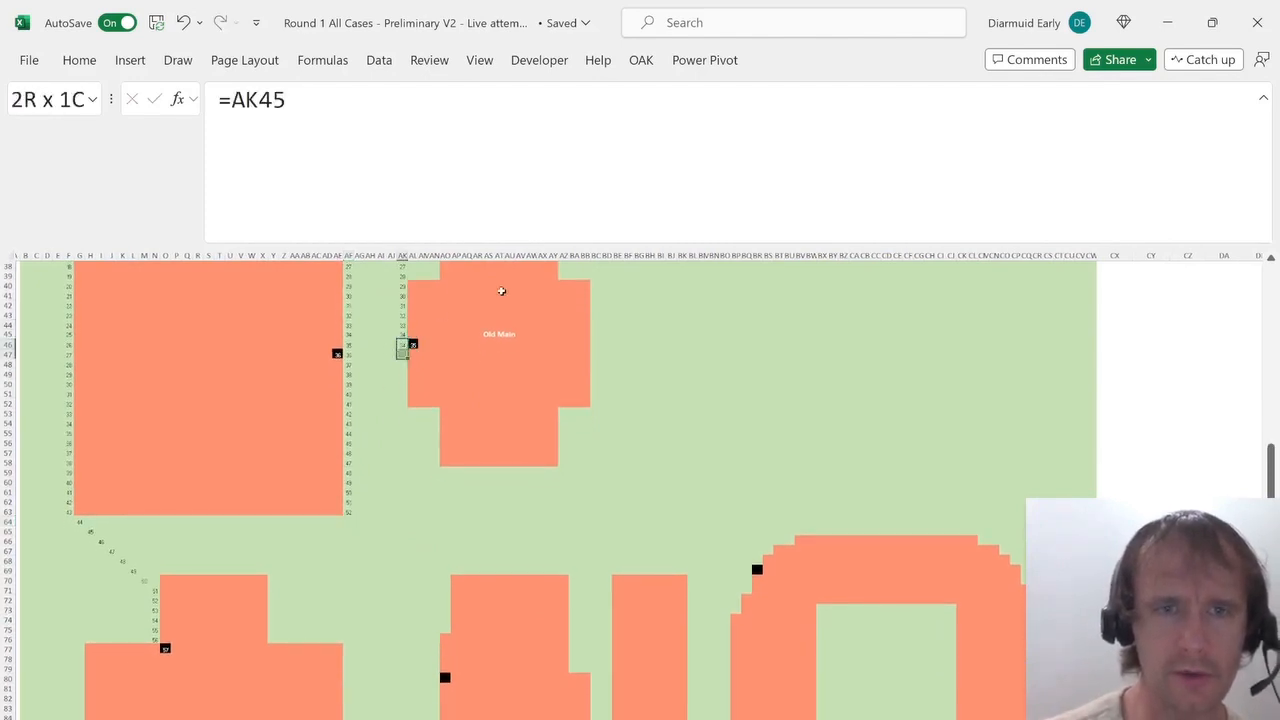
{"action": "key", "text": "shift+Down"}
{"action": "key", "text": "shift+Down"}
{"action": "key", "text": "shift+Down"}
{"action": "key", "text": "shift+Down"}
{"action": "key", "text": "shift+Down"}
{"action": "key", "text": "shift+Down"}
{"action": "key", "text": "shift+Down"}
{"action": "key", "text": "shift+Down"}
{"action": "key", "text": "shift+Down"}
{"action": "key", "text": "shift+Down"}
{"action": "key", "text": "shift+Down"}
{"action": "key", "text": "shift+Down"}
{"action": "key", "text": "shift+Down"}
{"action": "key", "text": "shift+Down"}
{"action": "key", "text": "shift+Down"}
{"action": "key", "text": "shift+Down"}
{"action": "key", "text": "shift+Down"}
{"action": "key", "text": "shift+Down"}
{"action": "key", "text": "shift+Down"}
{"action": "key", "text": "shift+Down"}
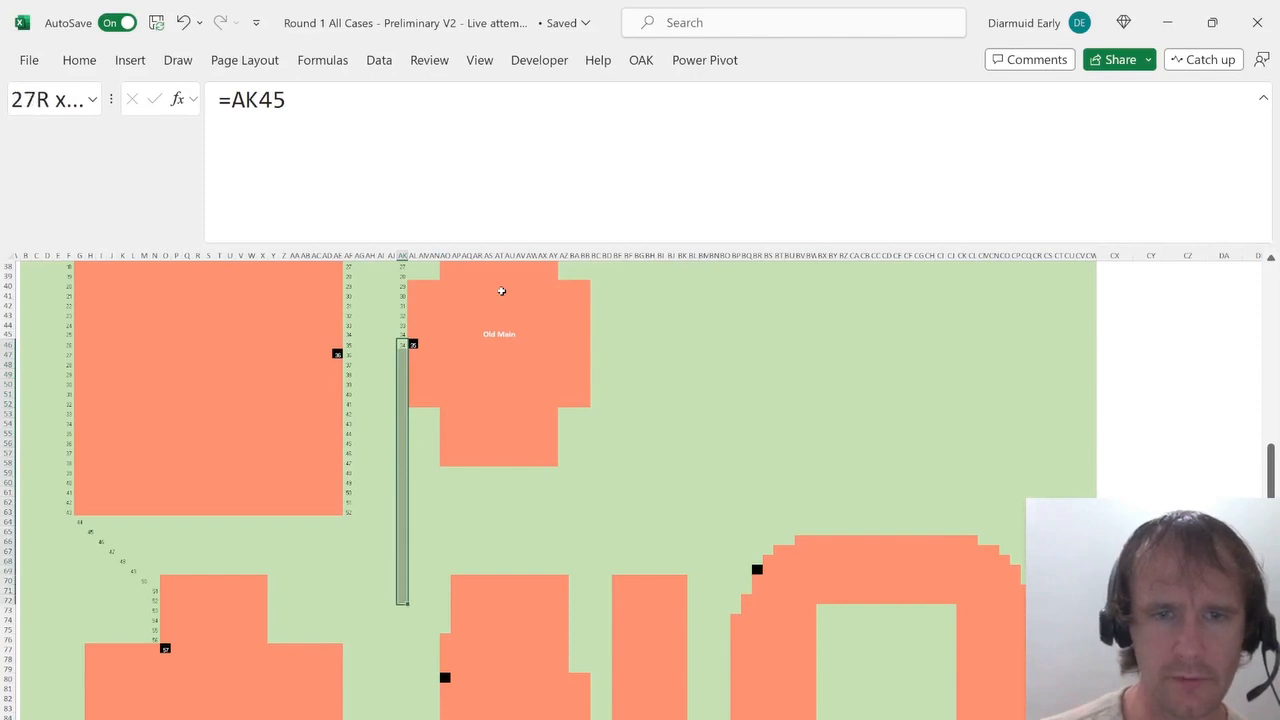
{"action": "key", "text": "shift+Down"}
{"action": "key", "text": "shift+Down"}
{"action": "key", "text": "shift+Down"}
{"action": "key", "text": "ctrl+d"}
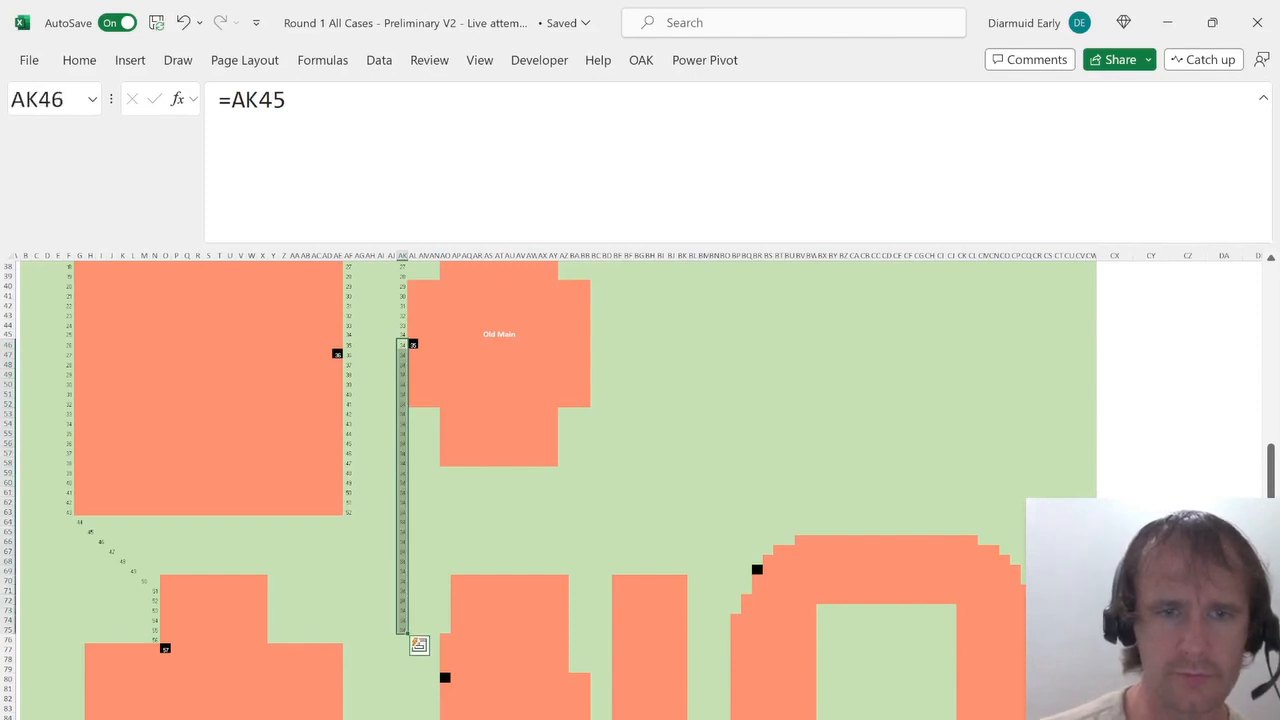
Enter =AN79+1 in AO80, the door cell of the building south of Old Main.
{"action": "scroll", "coordinate": [494, 619], "scroll_direction": "down", "scroll_amount": 5}
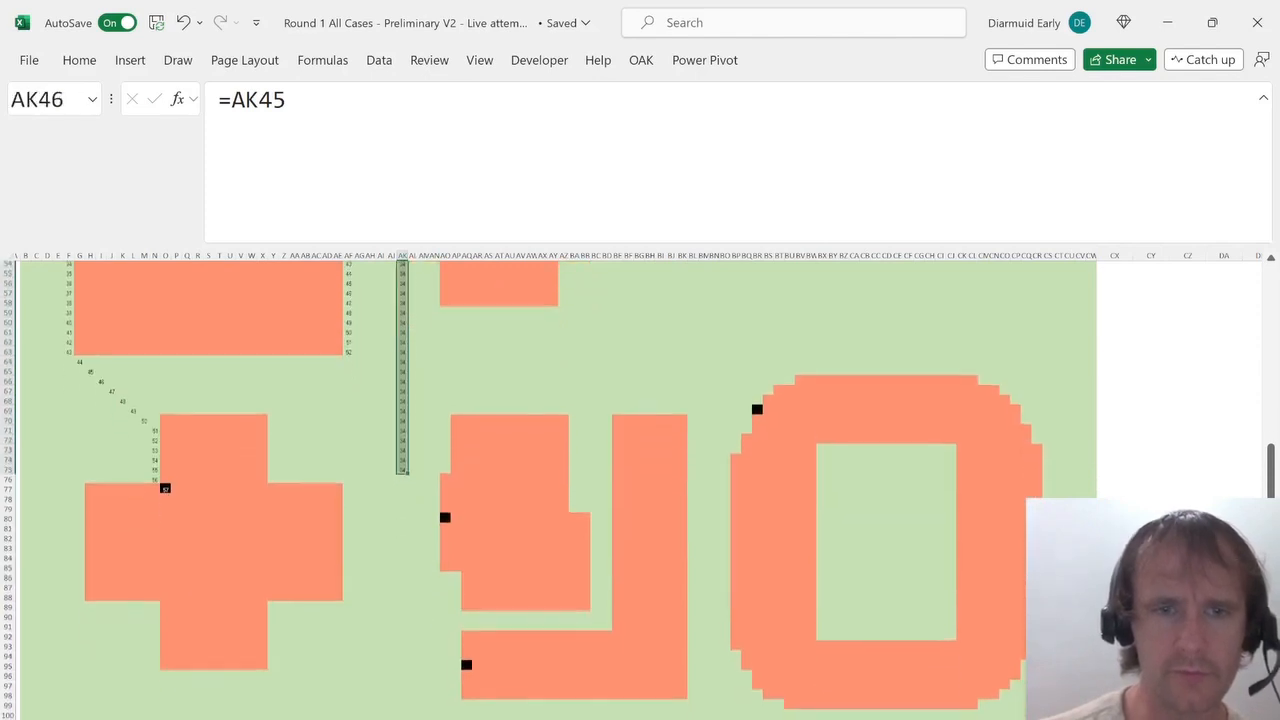
{"action": "left_click", "coordinate": [446, 522]}
{"action": "key", "text": "Up"}
{"action": "type", "text": "="}
{"action": "key", "text": "Left"}
{"action": "key", "text": "Up"}
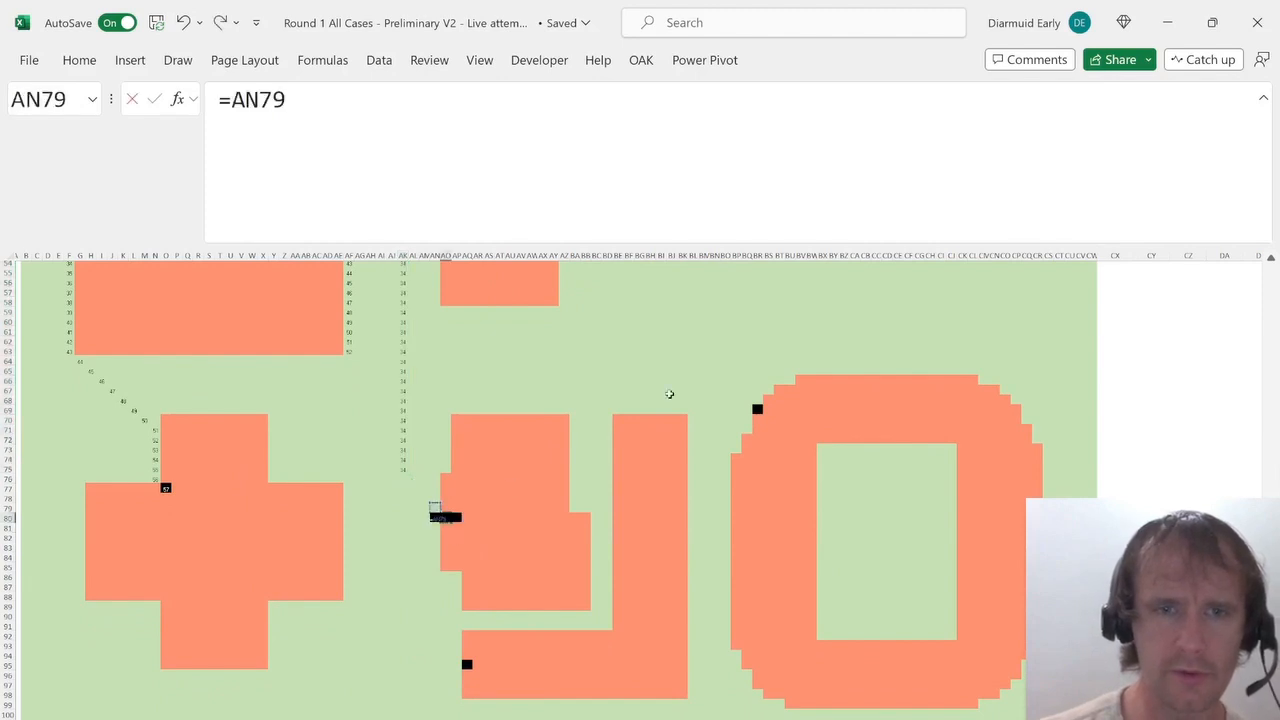
{"action": "key", "text": "ctrl+Return"}
Paste the step formula diagonally up-left from AN79 to AK76, then copy AK75's formula into AK76.
{"action": "key", "text": "Up"}
{"action": "key", "text": "Left"}
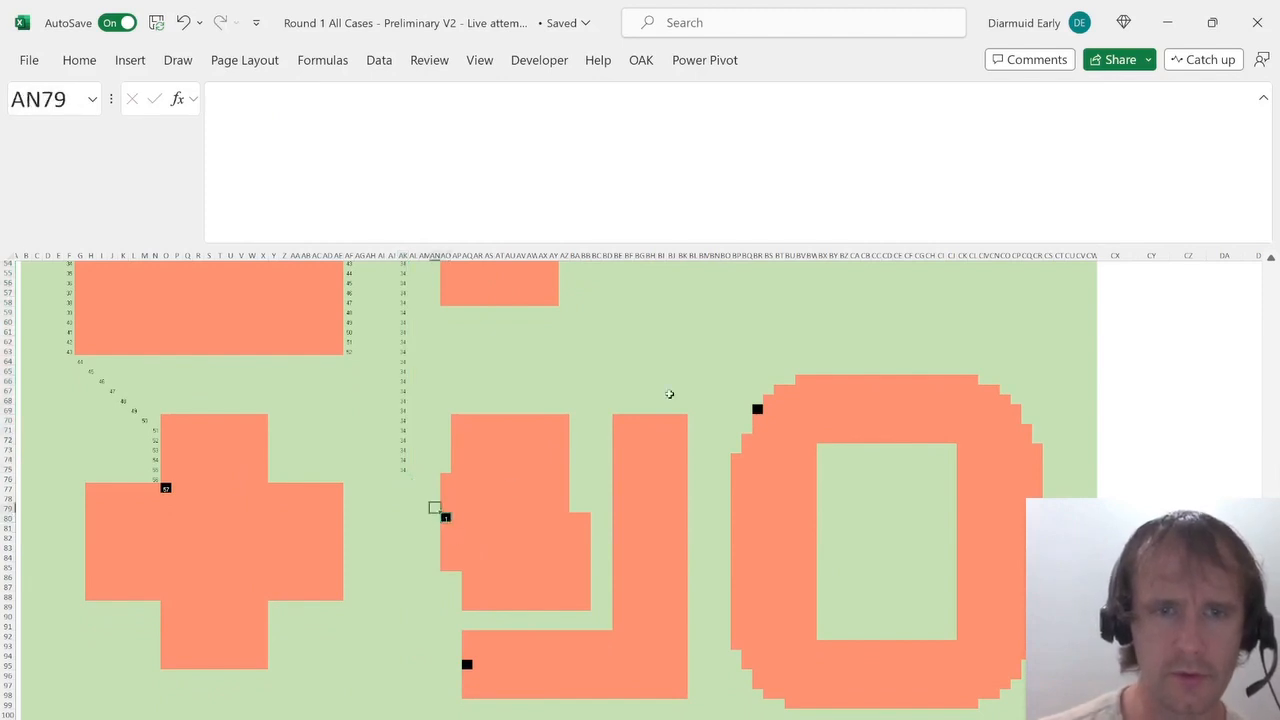
{"action": "key", "text": "ctrl+v"}
{"action": "key", "text": "Up"}
{"action": "key", "text": "Left"}
{"action": "key", "text": "ctrl+v"}
{"action": "key", "text": "Up"}
{"action": "key", "text": "Left"}
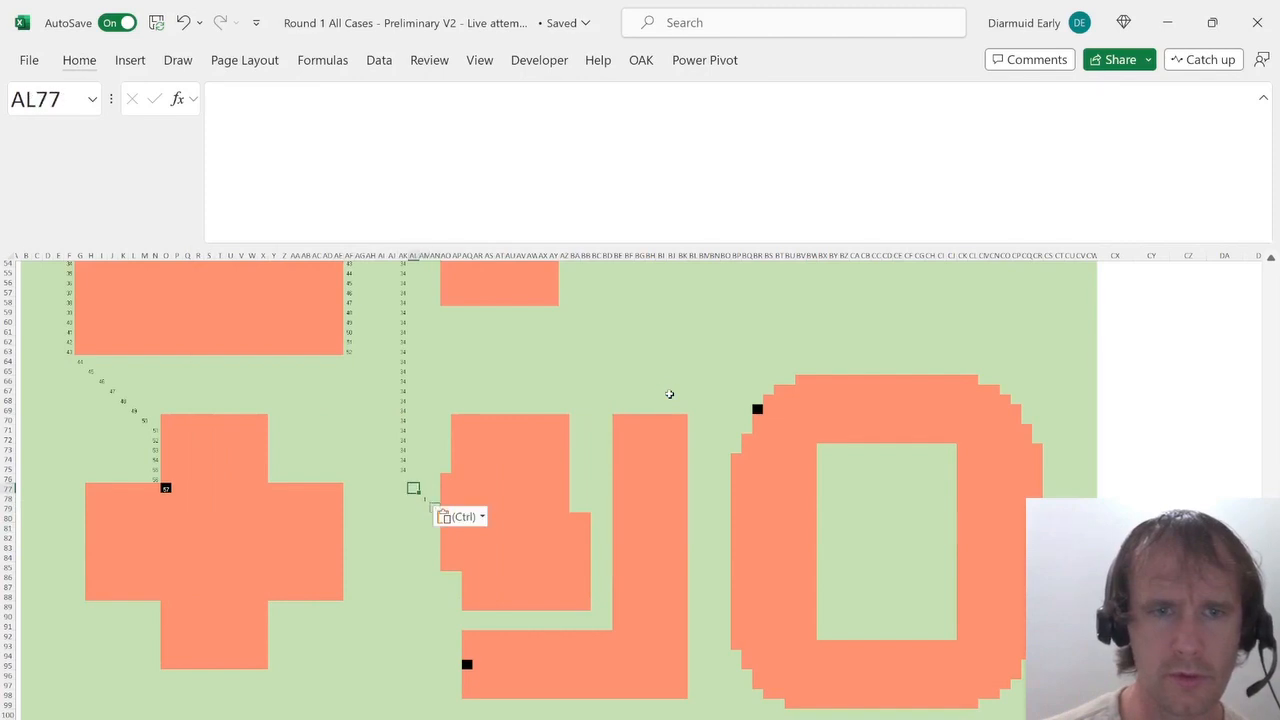
{"action": "key", "text": "ctrl+v"}
{"action": "key", "text": "Up"}
{"action": "key", "text": "Left"}
{"action": "key", "text": "ctrl+v"}
{"action": "key", "text": "Up"}
{"action": "key", "text": "ctrl+c"}
{"action": "key", "text": "Down"}
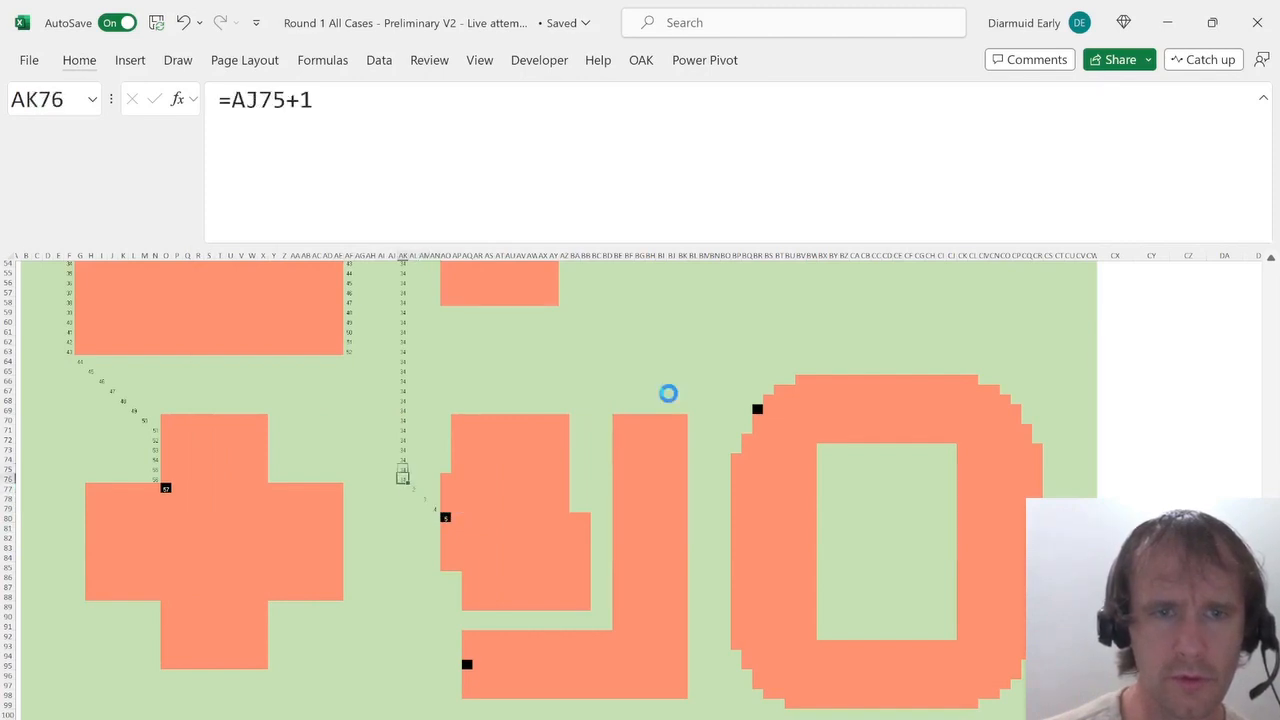
{"action": "key", "text": "ctrl+v"}
{"action": "key", "text": "Escape"}
Fill AK45's =AK44+1 formula down column AK through AK76 and check the diagonal route to door cell AO80.
{"action": "key", "text": "Up"}
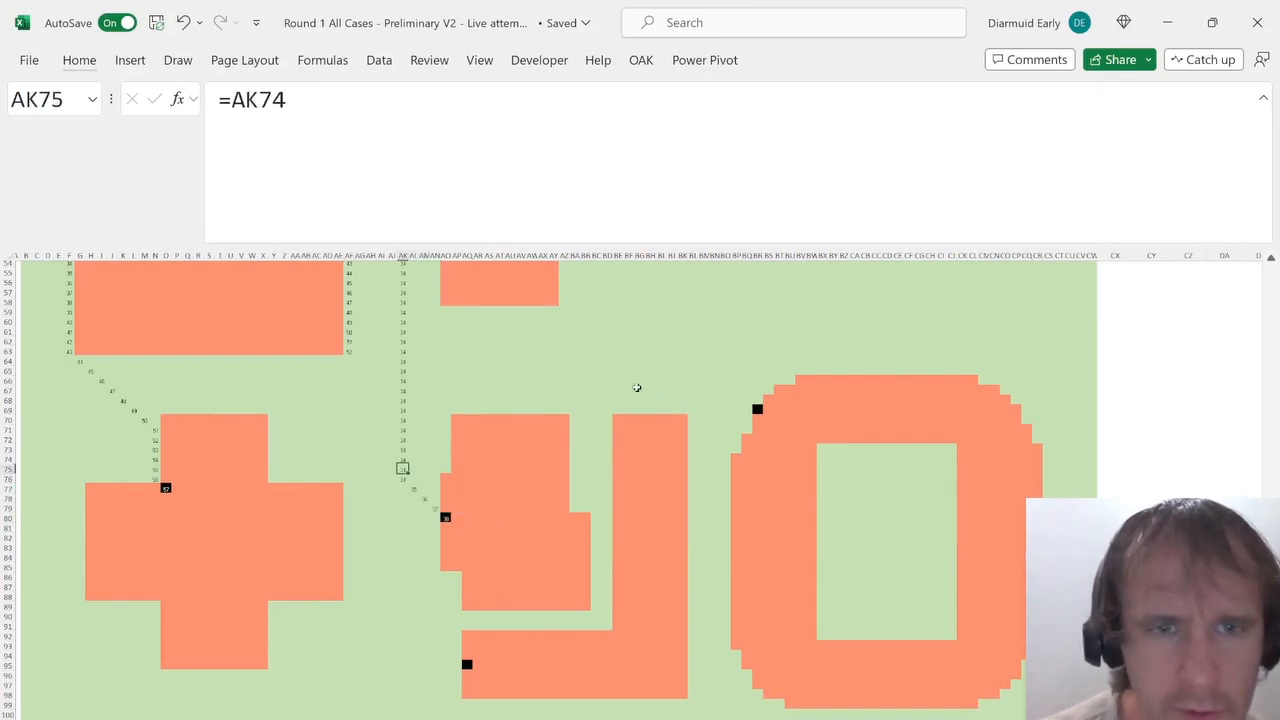
{"action": "key", "text": "Up"}
{"action": "key", "text": "ctrl+Up"}
{"action": "key", "text": "Down"}
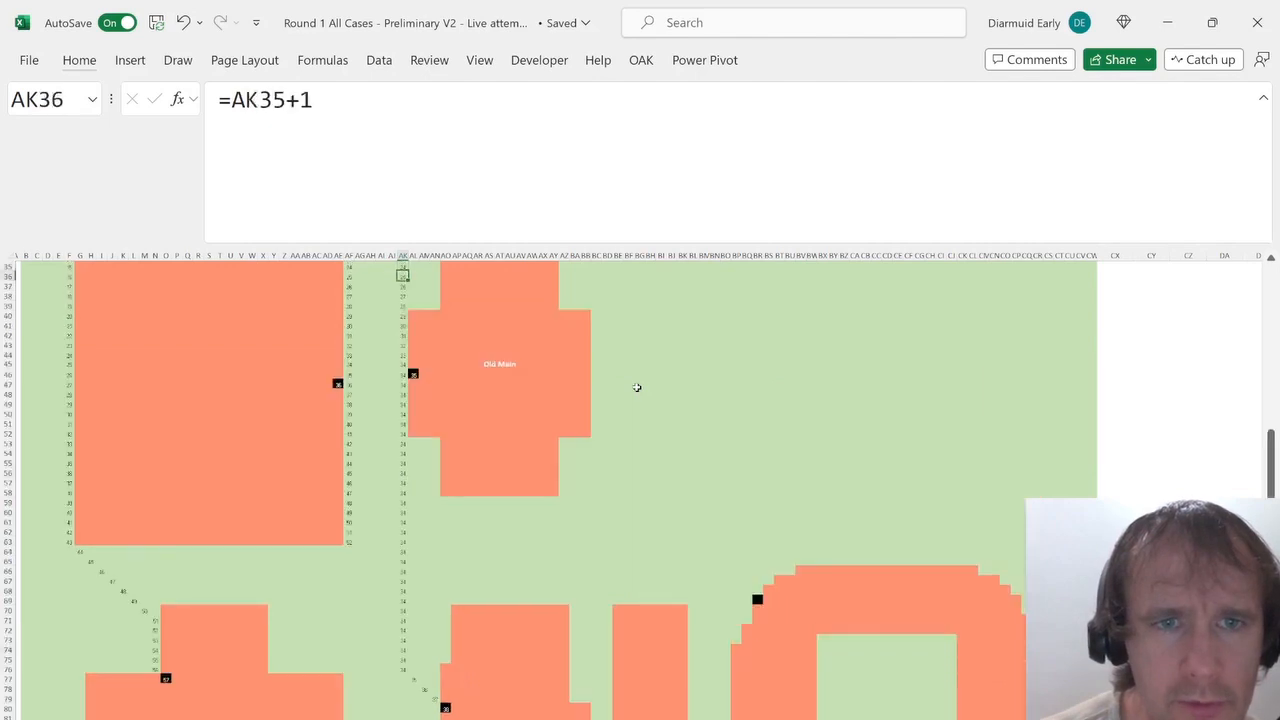
{"action": "key", "text": "Down"}
{"action": "key", "text": "Down"}
{"action": "key", "text": "Down"}
{"action": "key", "text": "Down"}
{"action": "key", "text": "Down"}
{"action": "key", "text": "Down"}
{"action": "key", "text": "Down"}
{"action": "key", "text": "Down"}
{"action": "key", "text": "Down"}
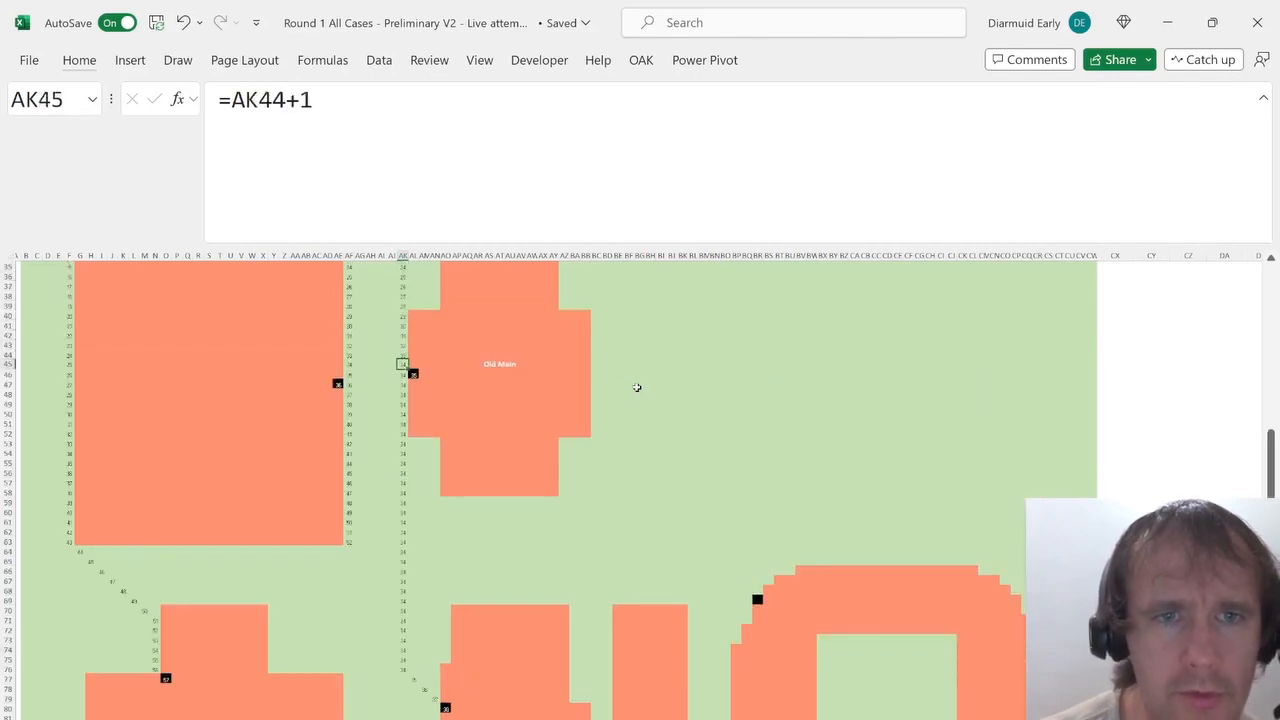
{"action": "key", "text": "ctrl+shift+Down"}
{"action": "key", "text": "ctrl+Down"}
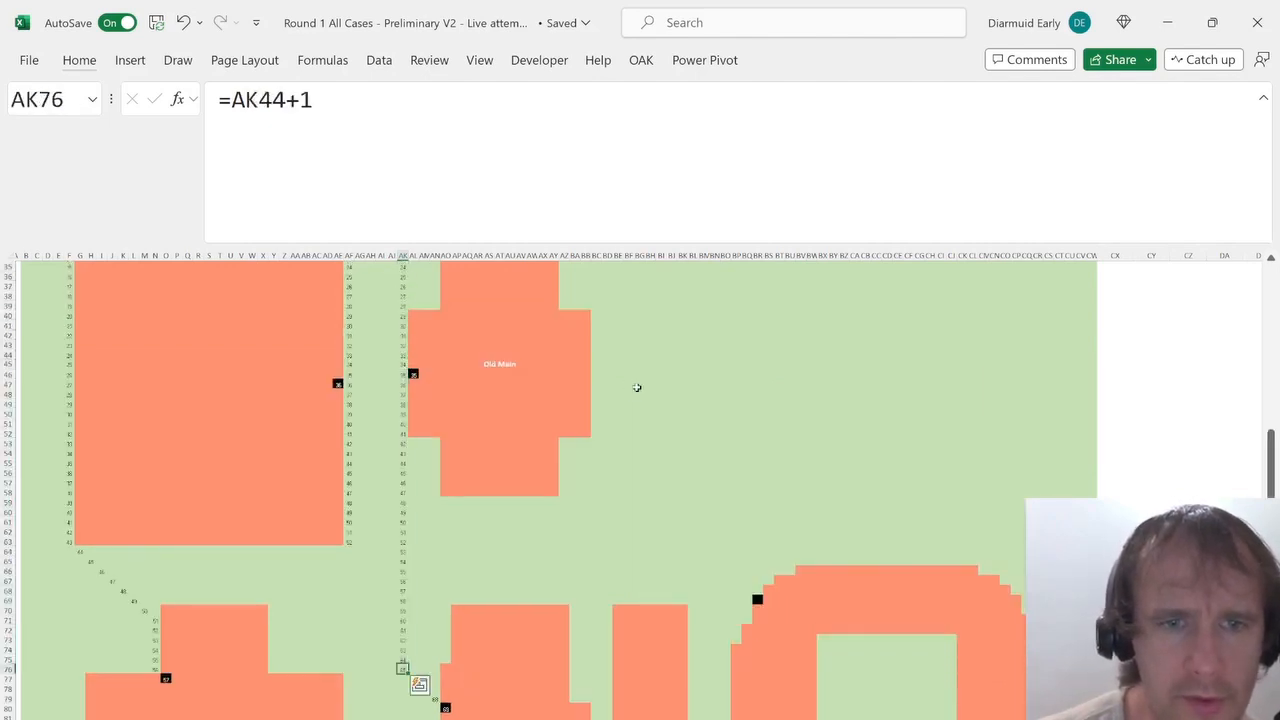
{"action": "key", "text": "Down"}
{"action": "key", "text": "Right"}
{"action": "key", "text": "Down"}
{"action": "key", "text": "Right"}
{"action": "key", "text": "Down"}
{"action": "key", "text": "Right"}
{"action": "key", "text": "Down"}
{"action": "key", "text": "Right"}
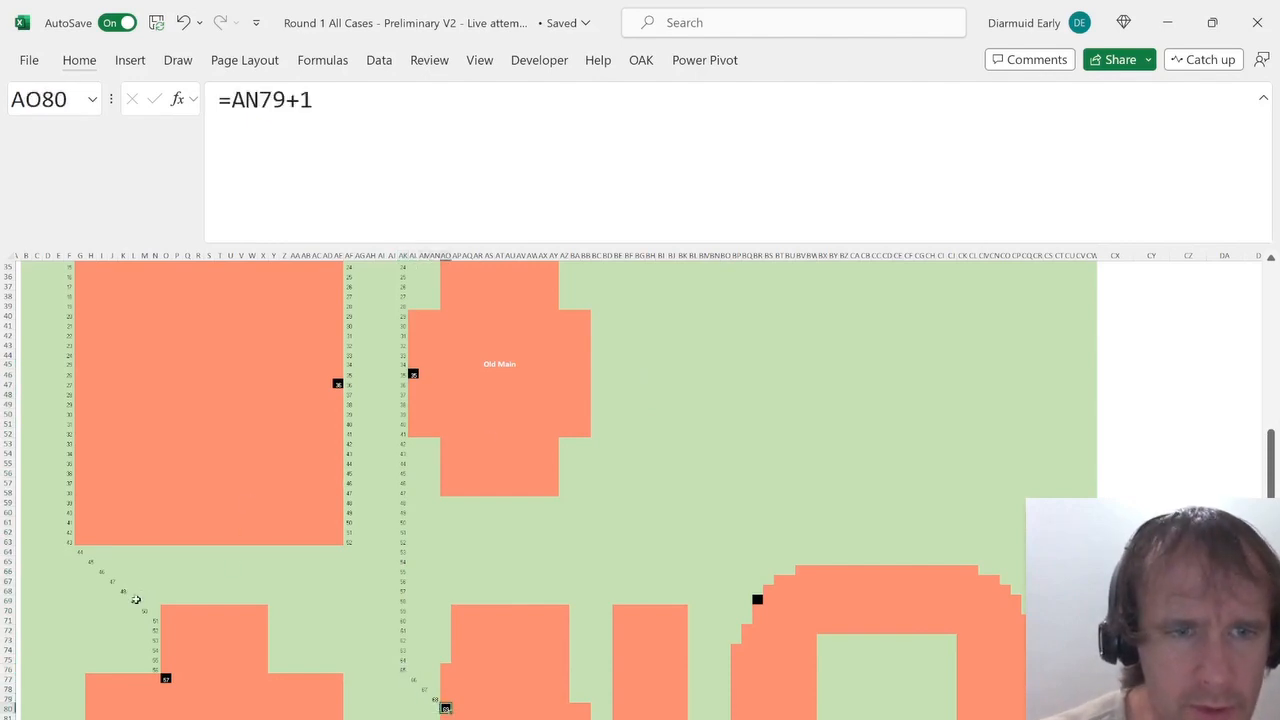
Examine row 69 between the diagonal route near column K and the column AK route.
{"action": "left_click", "coordinate": [131, 598]}
{"action": "key", "text": "shift+Right"}
{"action": "key", "text": "shift+Right"}
{"action": "key", "text": "shift+Right"}
{"action": "key", "text": "shift+Right"}
{"action": "key", "text": "shift+Right"}
{"action": "key", "text": "shift+Right"}
{"action": "key", "text": "shift+Right"}
{"action": "key", "text": "shift+Right"}
{"action": "key", "text": "shift+Right"}
{"action": "key", "text": "shift+Right"}
{"action": "key", "text": "shift+Right"}
{"action": "key", "text": "shift+Right"}
{"action": "key", "text": "shift+Right"}
{"action": "key", "text": "shift+Right"}
{"action": "key", "text": "shift+Right"}
{"action": "key", "text": "shift+Right"}
{"action": "key", "text": "shift+Right"}
{"action": "key", "text": "shift+Right"}
{"action": "key", "text": "shift+Right"}
{"action": "key", "text": "shift+Right"}
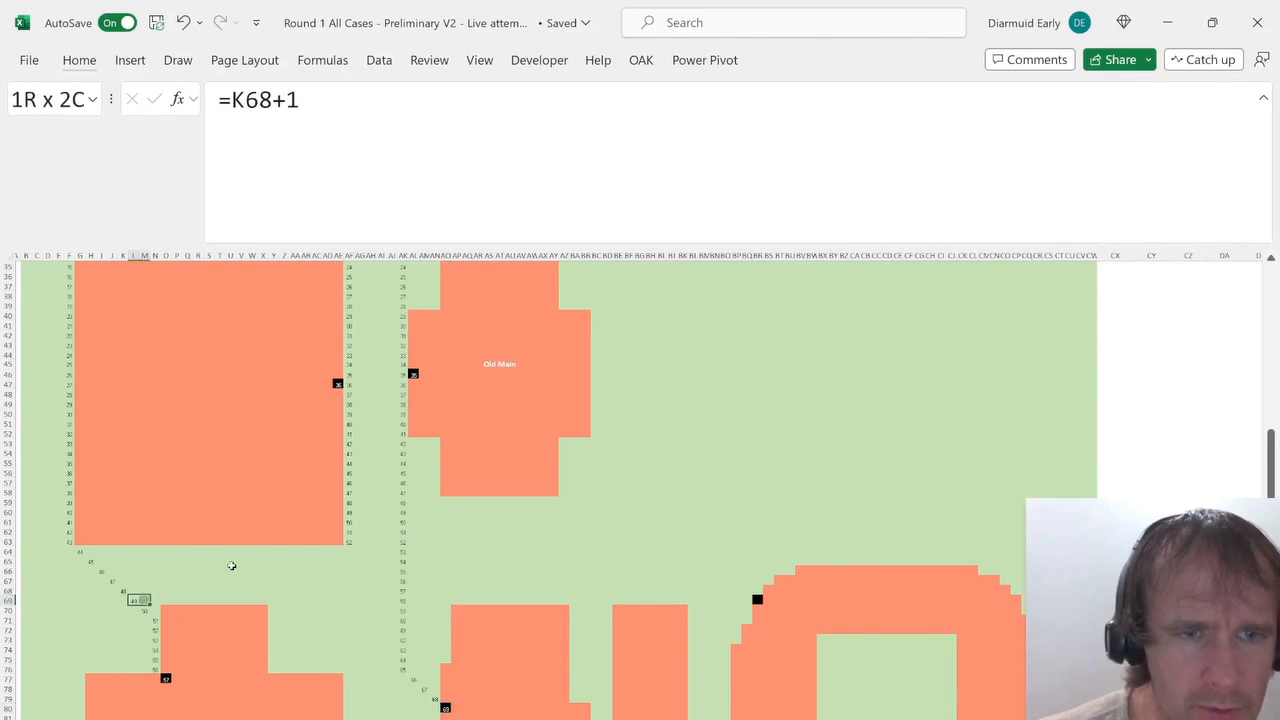
{"action": "key", "text": "shift+Right"}
{"action": "key", "text": "shift+Right"}
{"action": "key", "text": "shift+Right"}
{"action": "key", "text": "shift+Right"}
{"action": "key", "text": "shift+Right"}
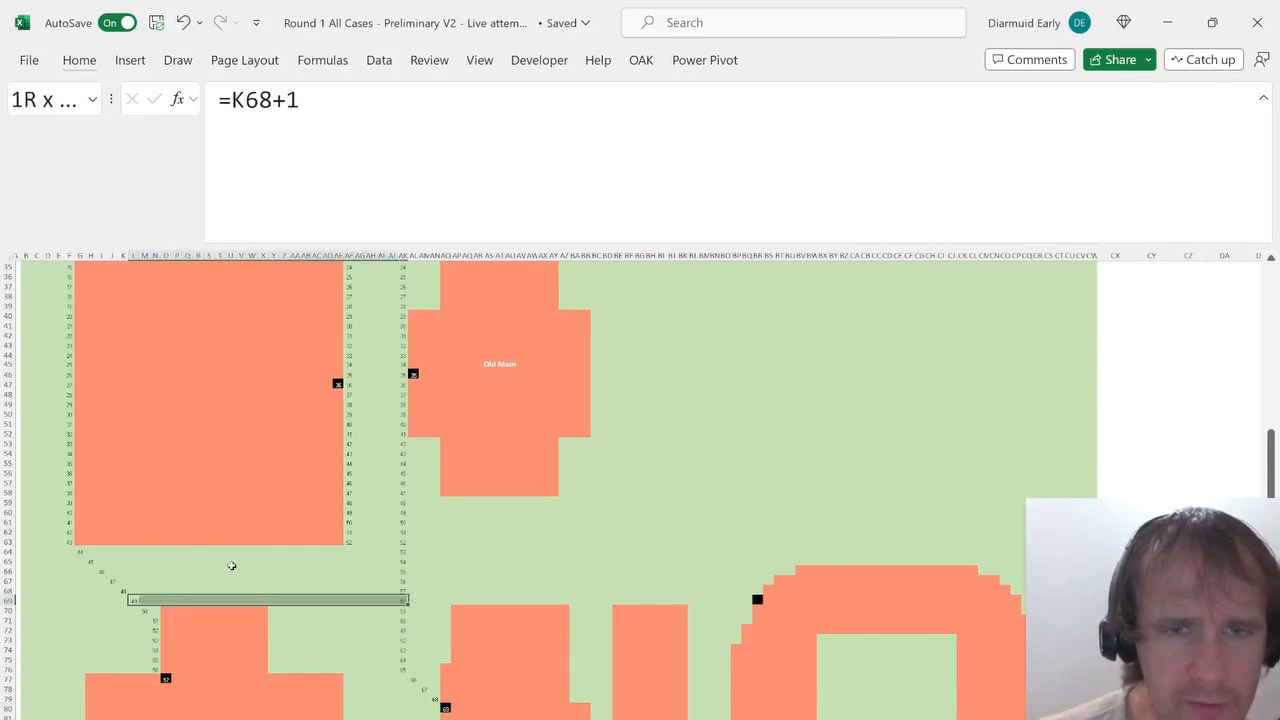
{"action": "scroll", "coordinate": [597, 689], "scroll_direction": "down", "scroll_amount": 7}
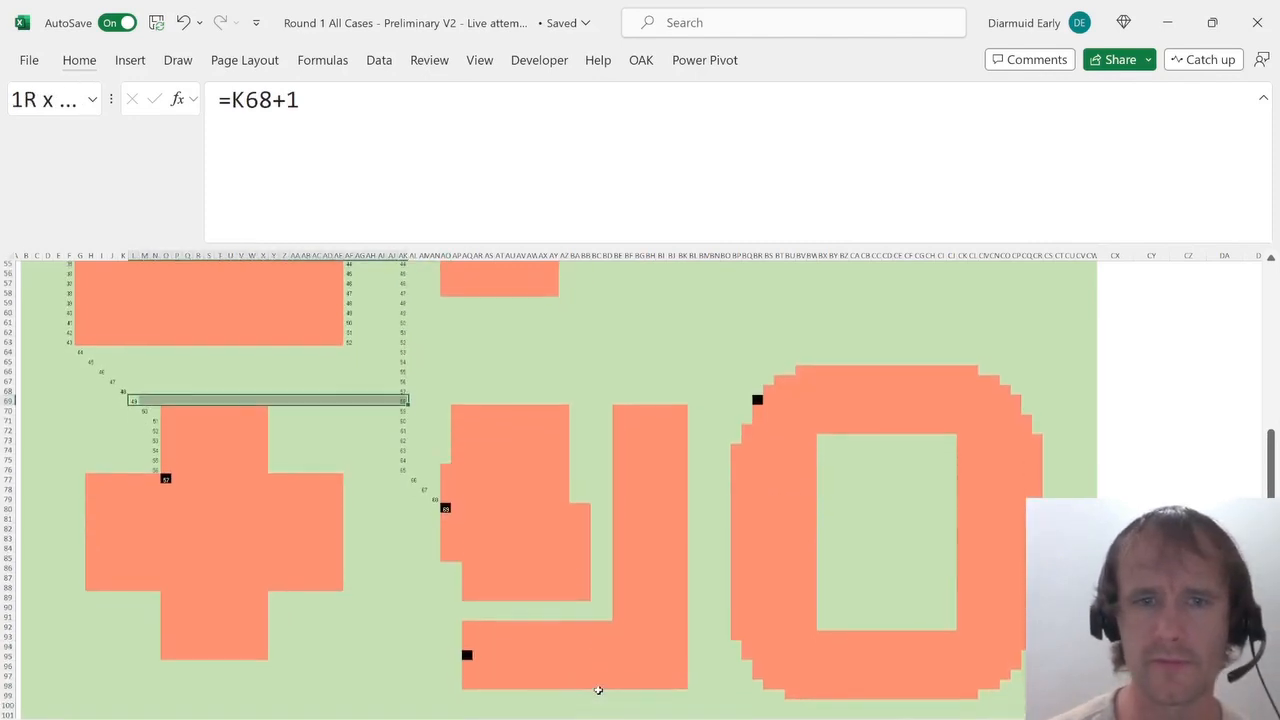
{"action": "scroll", "coordinate": [598, 690], "scroll_direction": "up", "scroll_amount": 1}
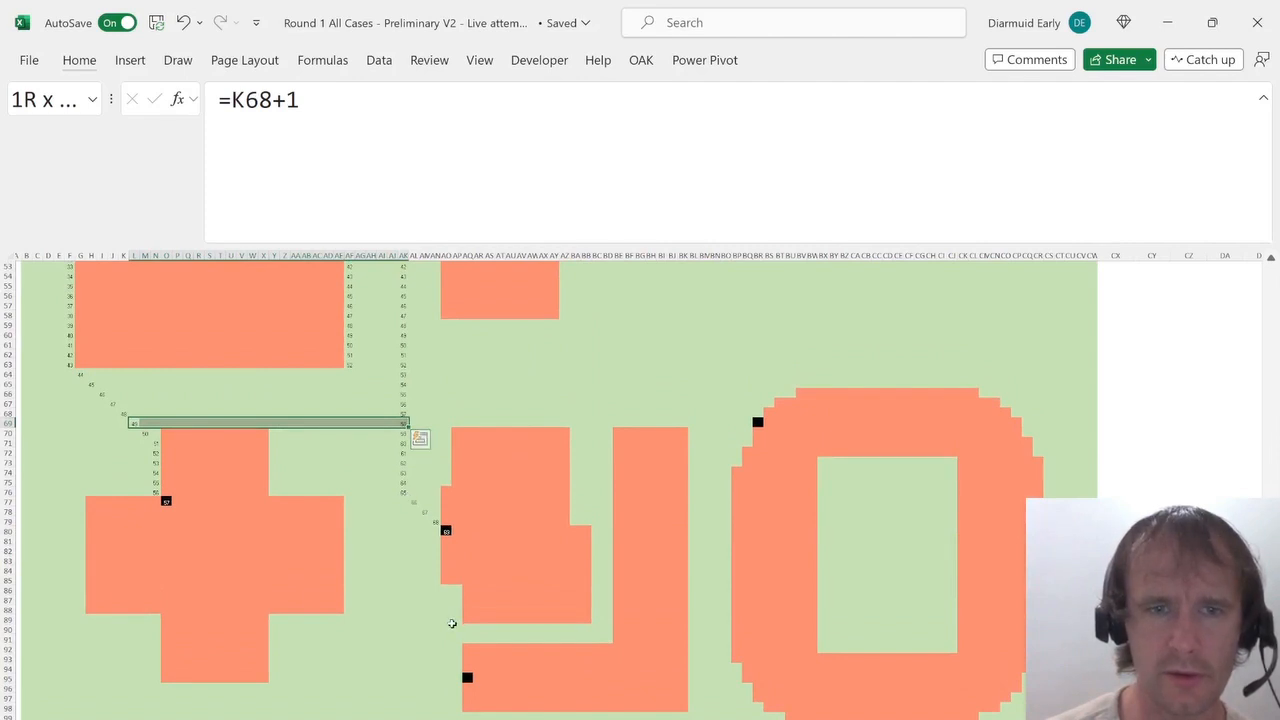
Paste the step formula into AQ95, the door cell of the L-shaped building.
{"action": "left_click", "coordinate": [446, 530]}
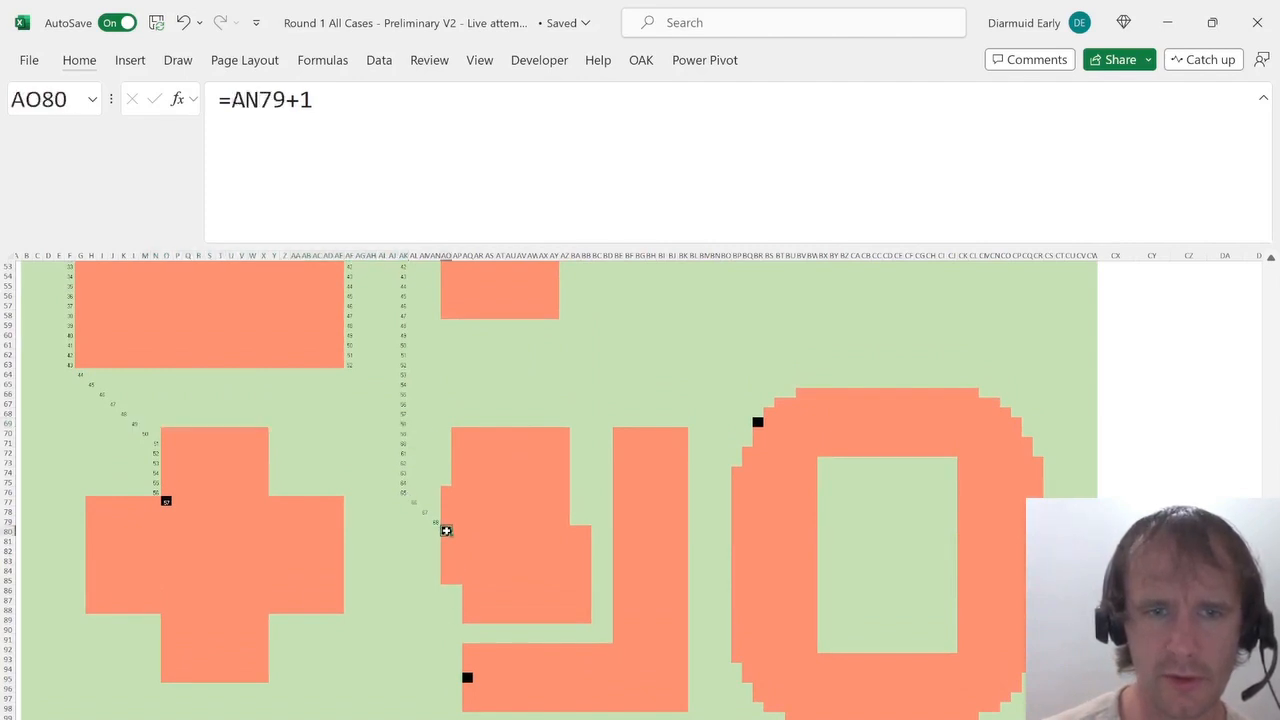
{"action": "left_click", "coordinate": [468, 680]}
{"action": "key", "text": "ctrl+v"}
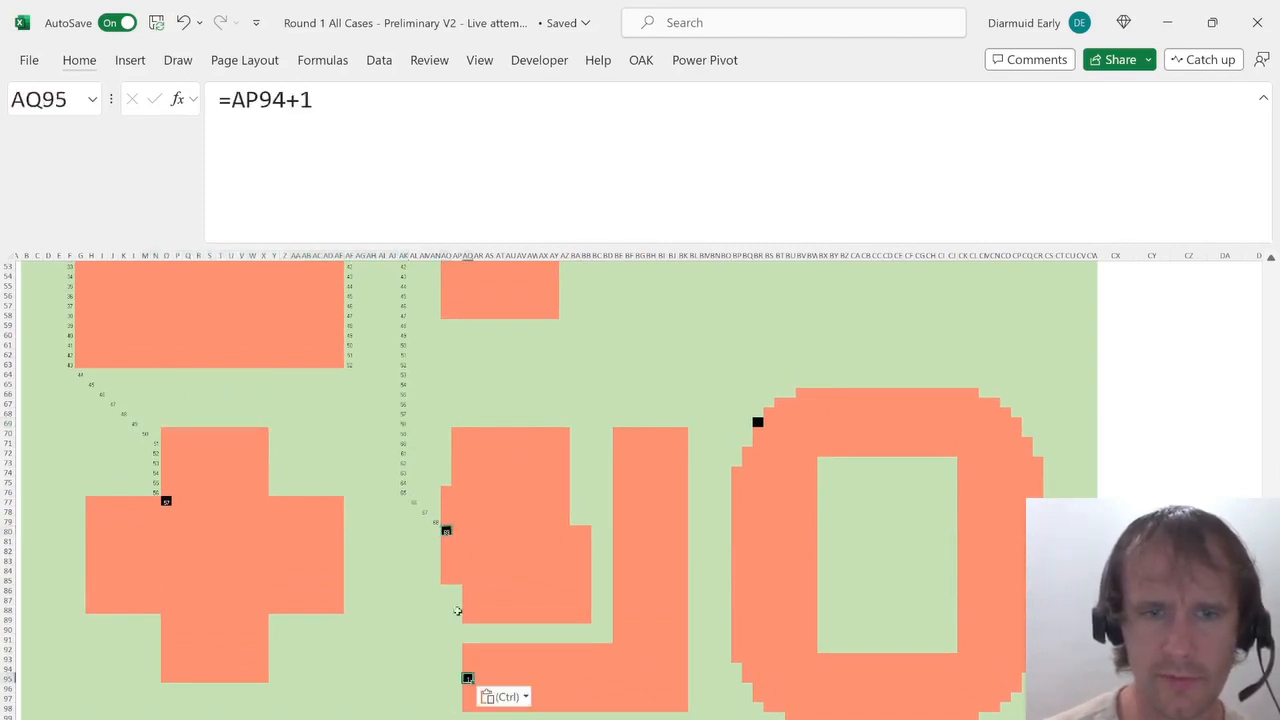
Paste AN79's step formula diagonally up-left from AP94 to AK89, and fill column AK down from AK76 to AK89.
{"action": "left_click", "coordinate": [437, 523]}
{"action": "key", "text": "ctrl+c"}
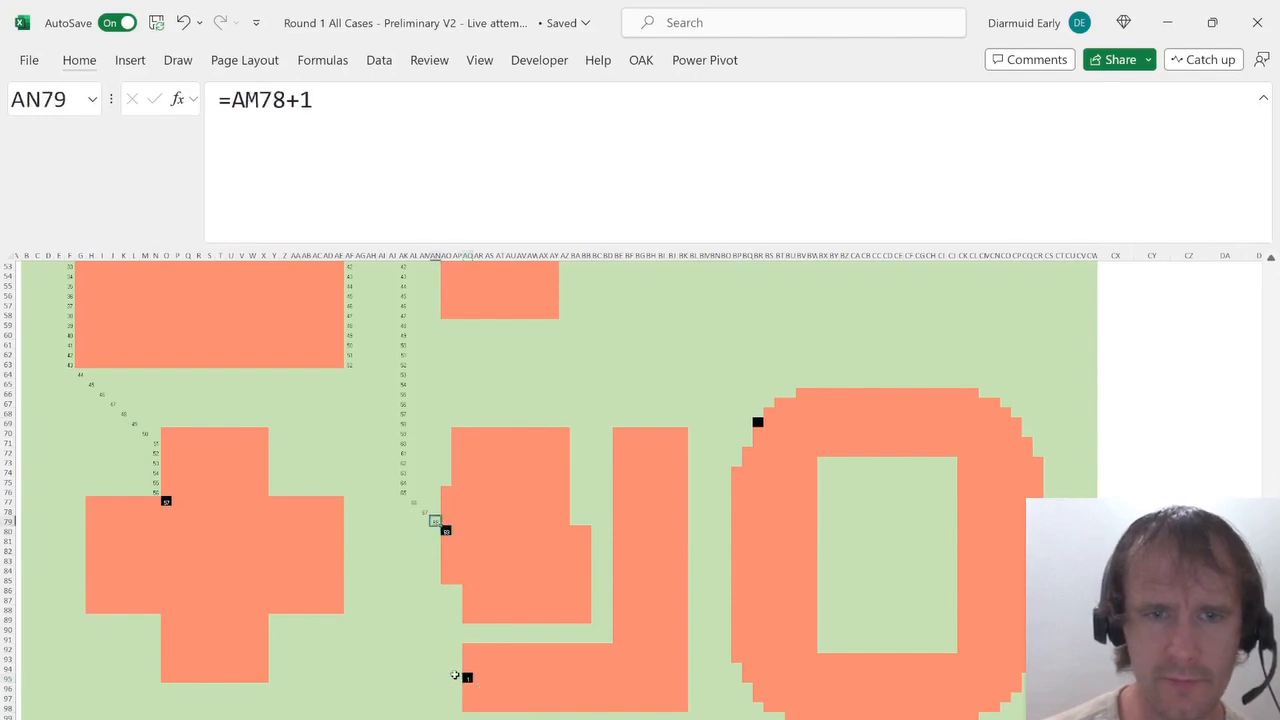
{"action": "left_click", "coordinate": [455, 675]}
{"action": "key", "text": "Up"}
{"action": "key", "text": "ctrl+v"}
{"action": "key", "text": "Up"}
{"action": "key", "text": "Left"}
{"action": "key", "text": "ctrl+v"}
{"action": "key", "text": "Up"}
{"action": "key", "text": "Left"}
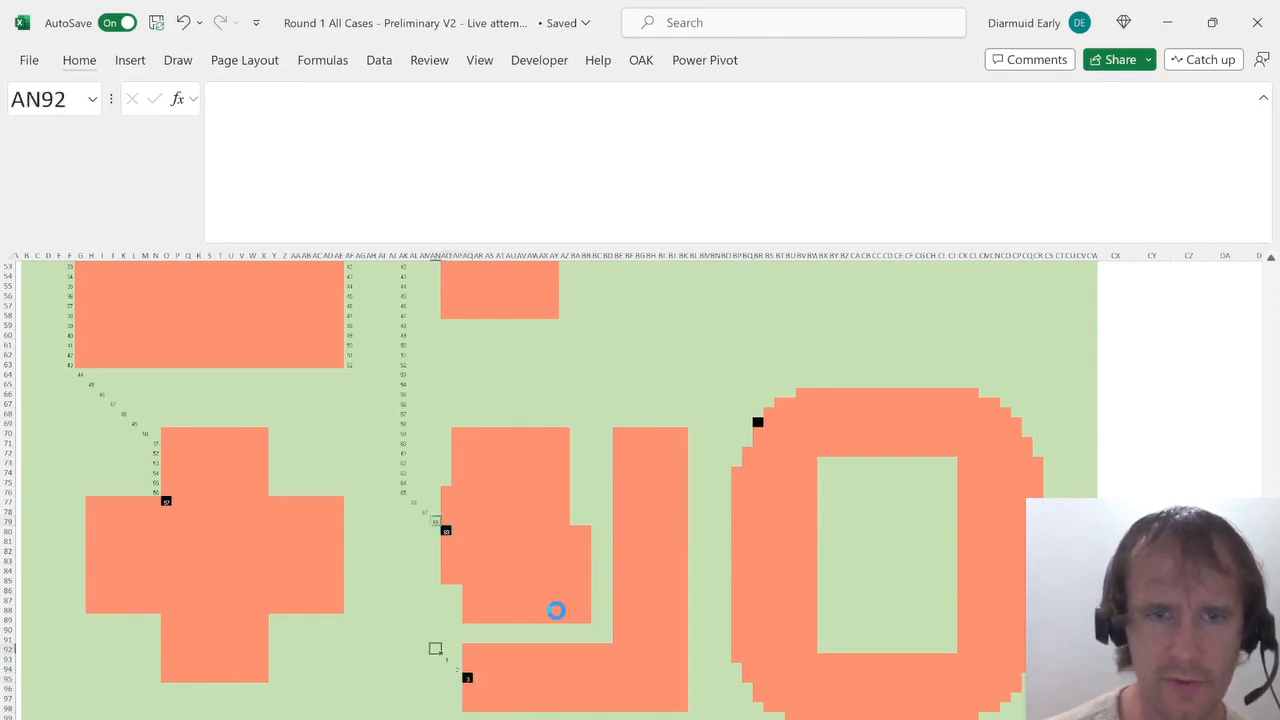
{"action": "key", "text": "ctrl+v"}
{"action": "key", "text": "Up"}
{"action": "key", "text": "Left"}
{"action": "key", "text": "ctrl+v"}
{"action": "key", "text": "Up"}
{"action": "key", "text": "Left"}
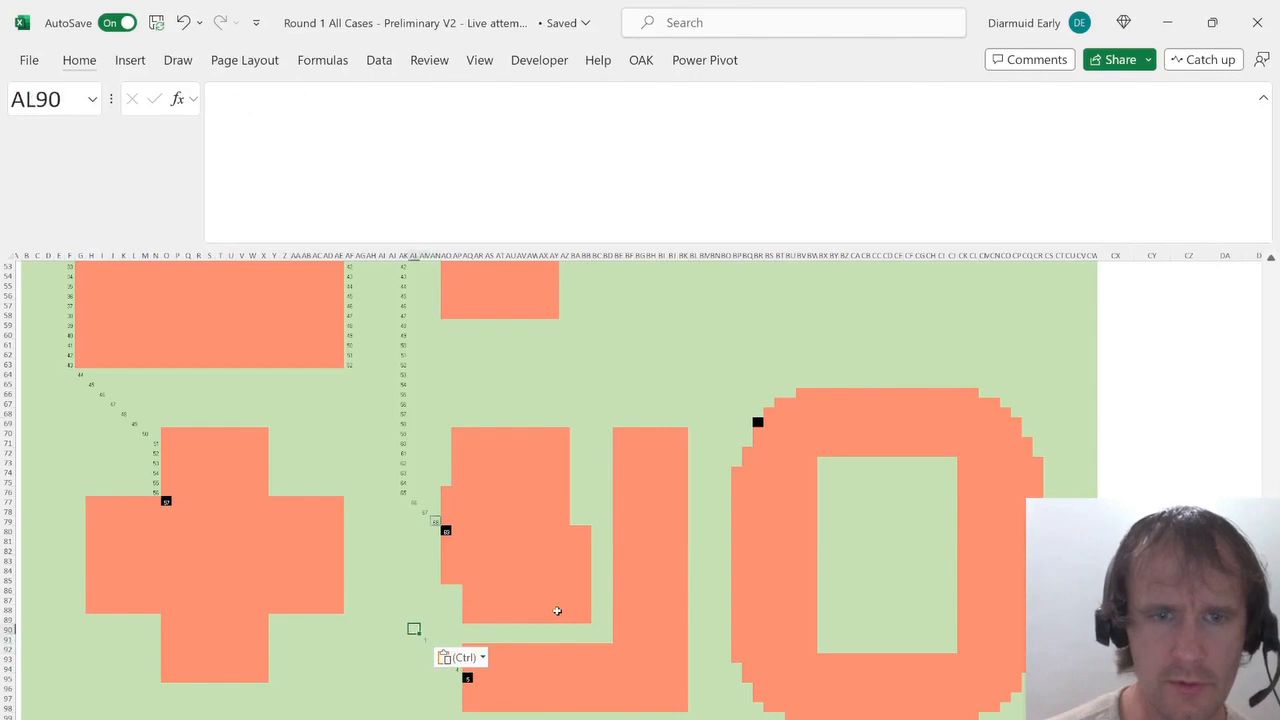
{"action": "key", "text": "ctrl+v"}
{"action": "key", "text": "Up"}
{"action": "key", "text": "Left"}
{"action": "key", "text": "ctrl+v"}
{"action": "key", "text": "ctrl+shift+Up"}
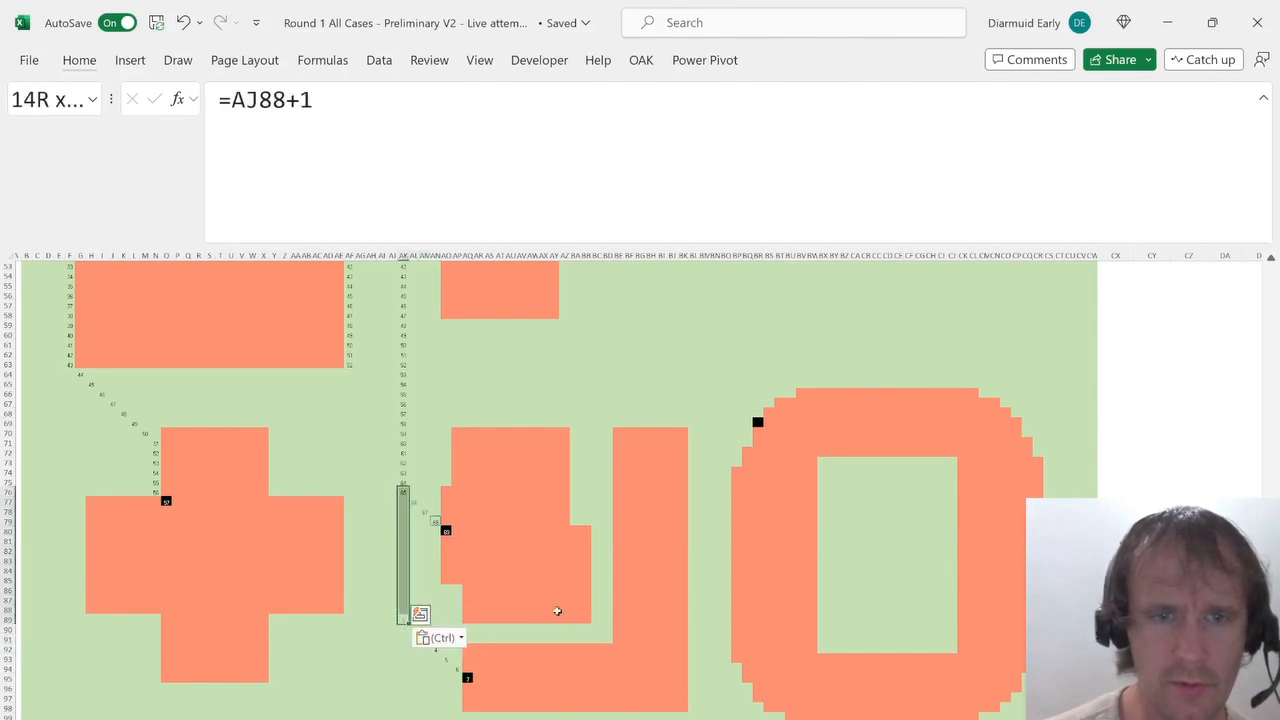
{"action": "key", "text": "ctrl+d"}
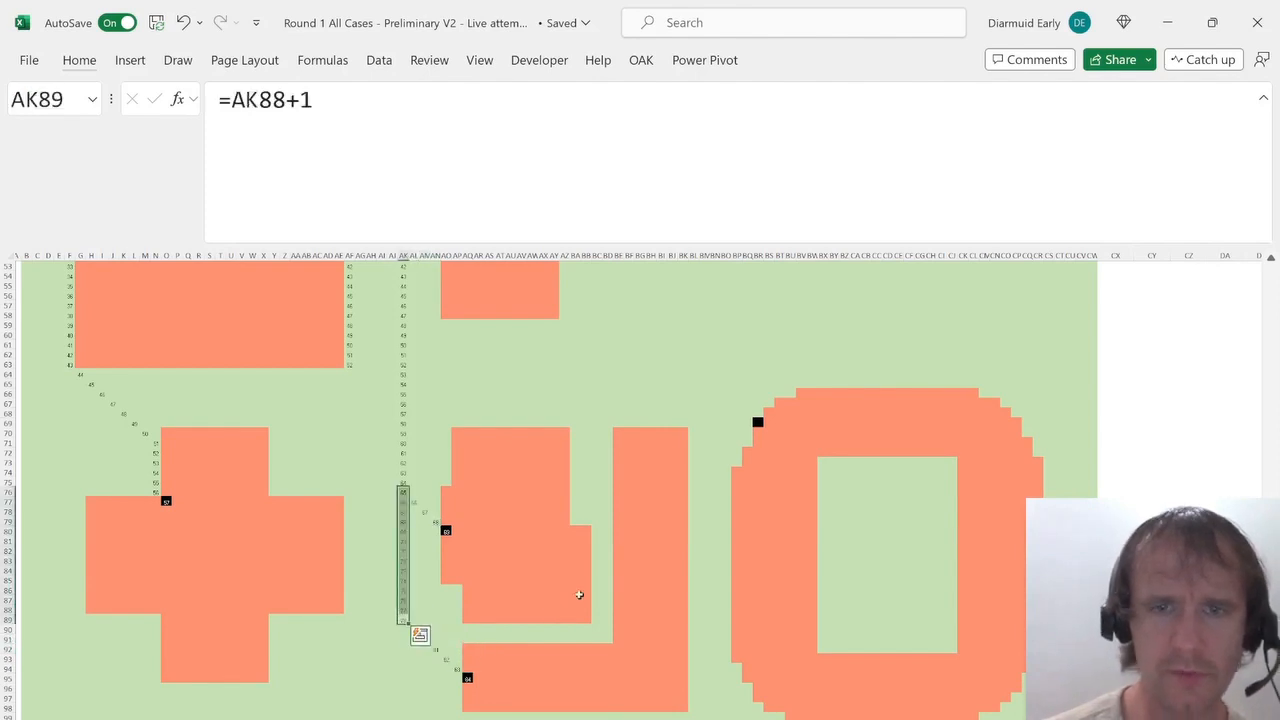
Locate the ring-shaped building's door cell BR70 on the campus map.
{"action": "scroll", "coordinate": [672, 485], "scroll_direction": "up", "scroll_amount": 7}
{"action": "scroll", "coordinate": [672, 485], "scroll_direction": "up", "scroll_amount": 2}
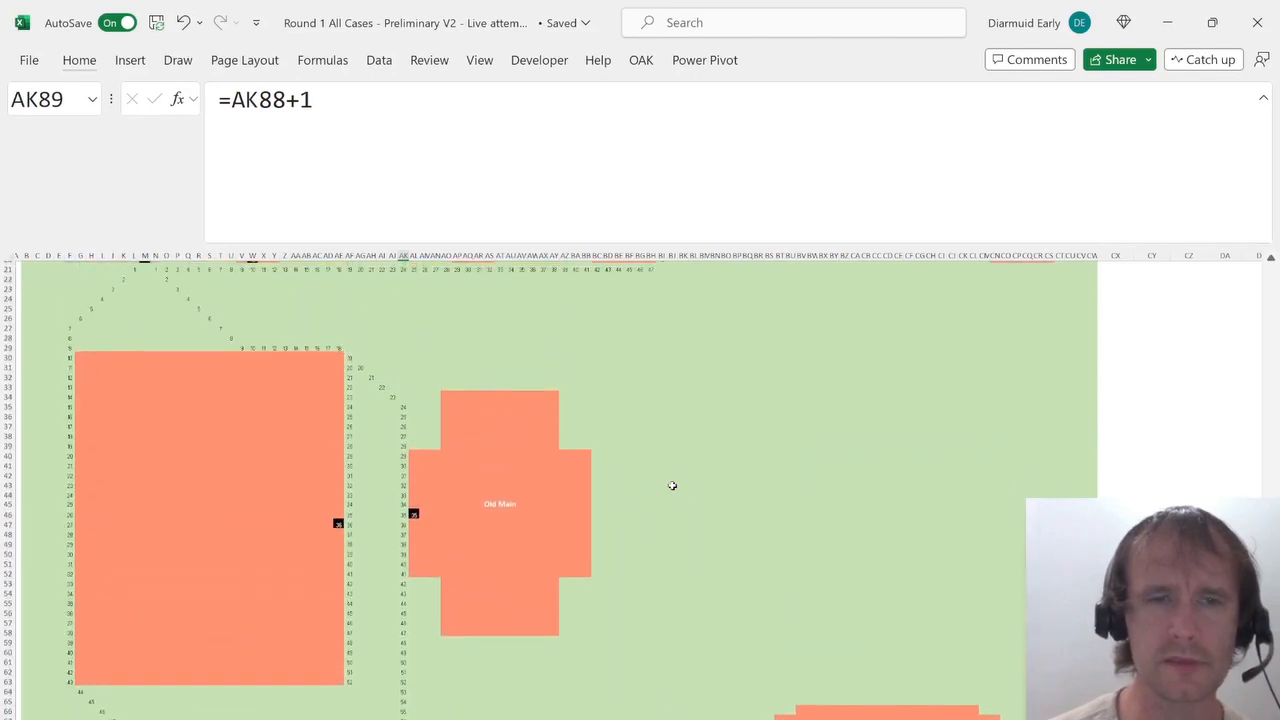
{"action": "scroll", "coordinate": [672, 485], "scroll_direction": "down", "scroll_amount": 2}
{"action": "scroll", "coordinate": [672, 485], "scroll_direction": "up", "scroll_amount": 7}
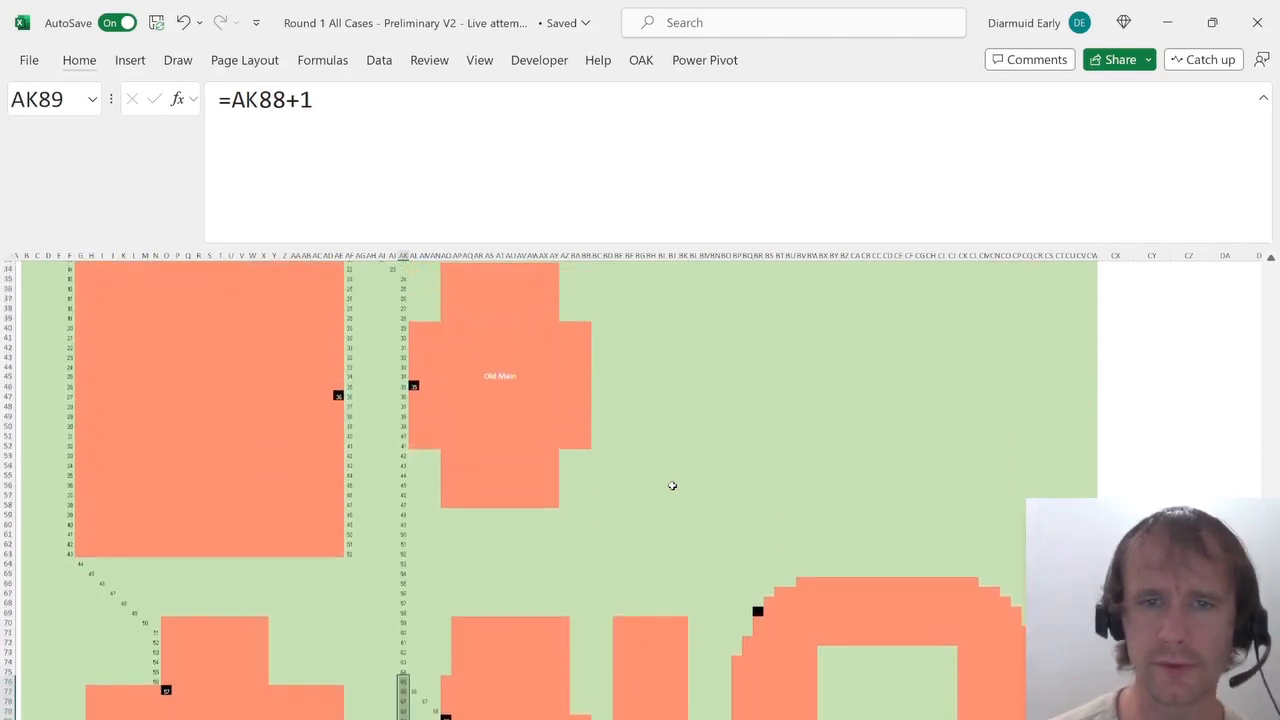
{"action": "scroll", "coordinate": [672, 485], "scroll_direction": "down", "scroll_amount": 3}
{"action": "left_click", "coordinate": [758, 658]}
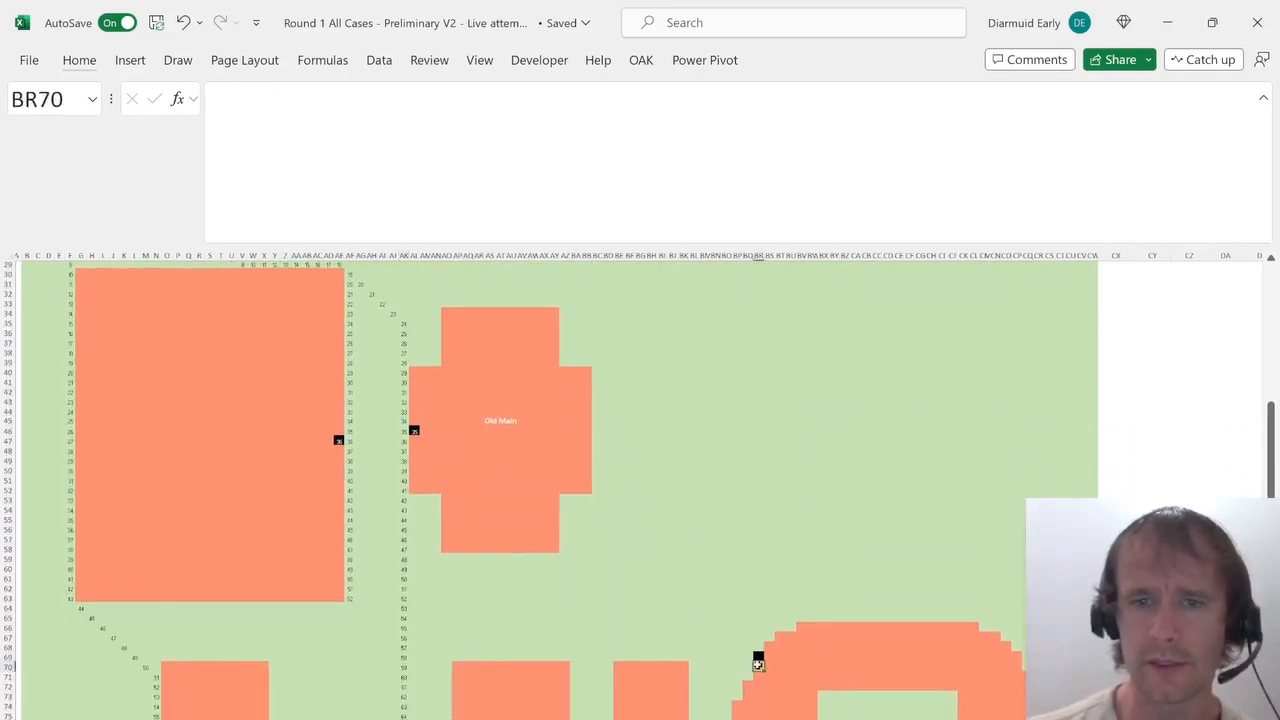
{"action": "scroll", "coordinate": [757, 663], "scroll_direction": "down", "scroll_amount": 10}
{"action": "scroll", "coordinate": [757, 664], "scroll_direction": "up", "scroll_amount": 15}
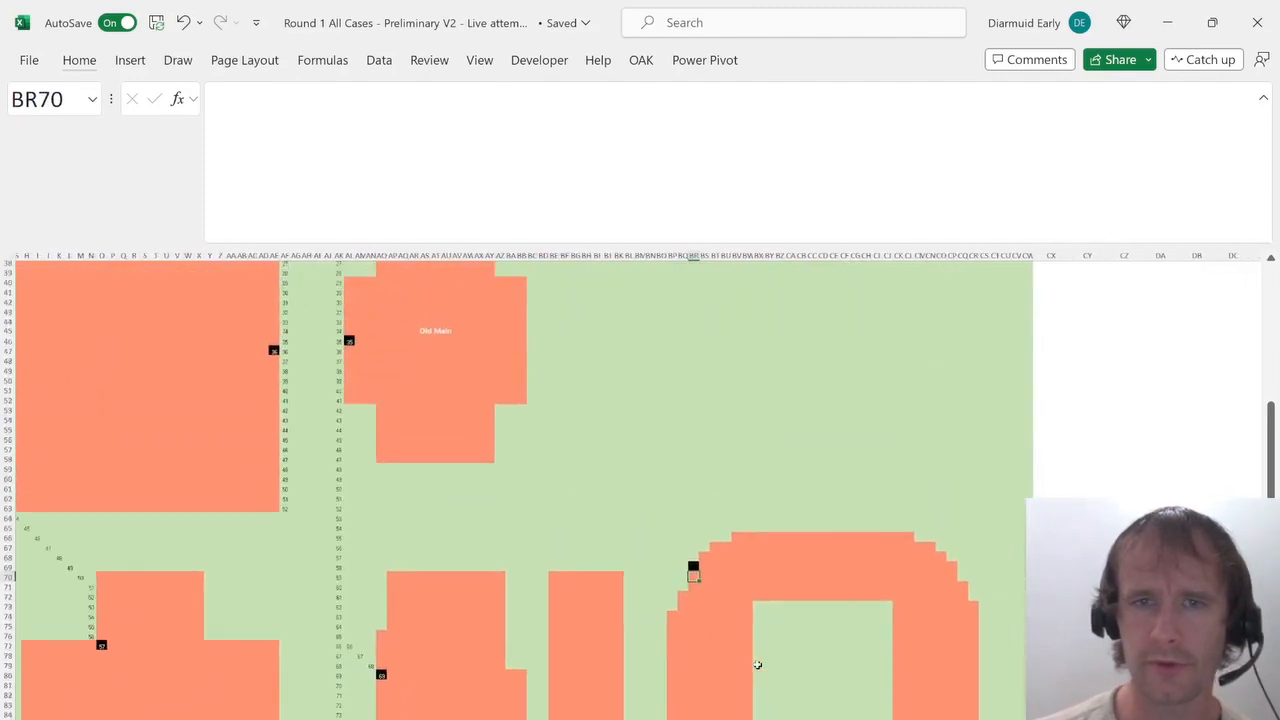
{"action": "scroll", "coordinate": [757, 664], "scroll_direction": "down", "scroll_amount": 6}
{"action": "scroll", "coordinate": [757, 664], "scroll_direction": "down", "scroll_amount": 1}
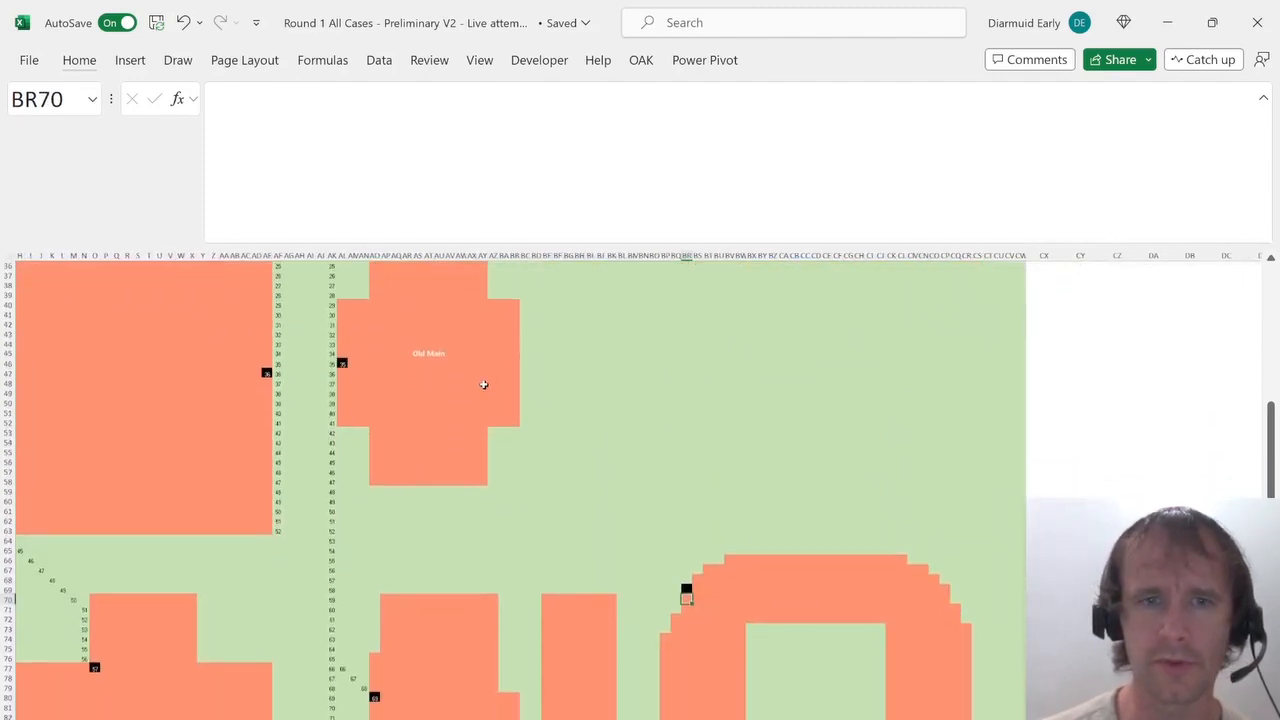
Enter =AK52+1 in AL53 and paste it diagonally down-right into AM54 and AN55.
{"action": "left_click", "coordinate": [341, 439]}
{"action": "key", "text": "Up"}
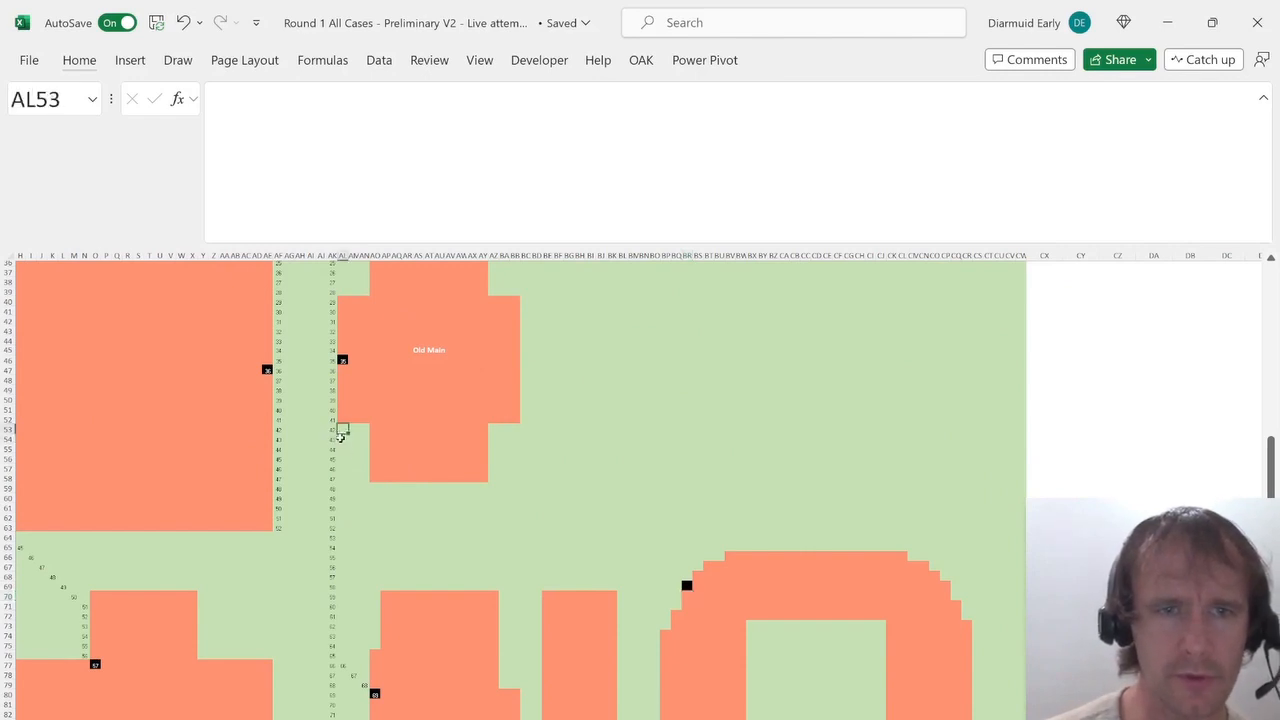
{"action": "type", "text": "="}
{"action": "key", "text": "Up"}
{"action": "key", "text": "Left"}
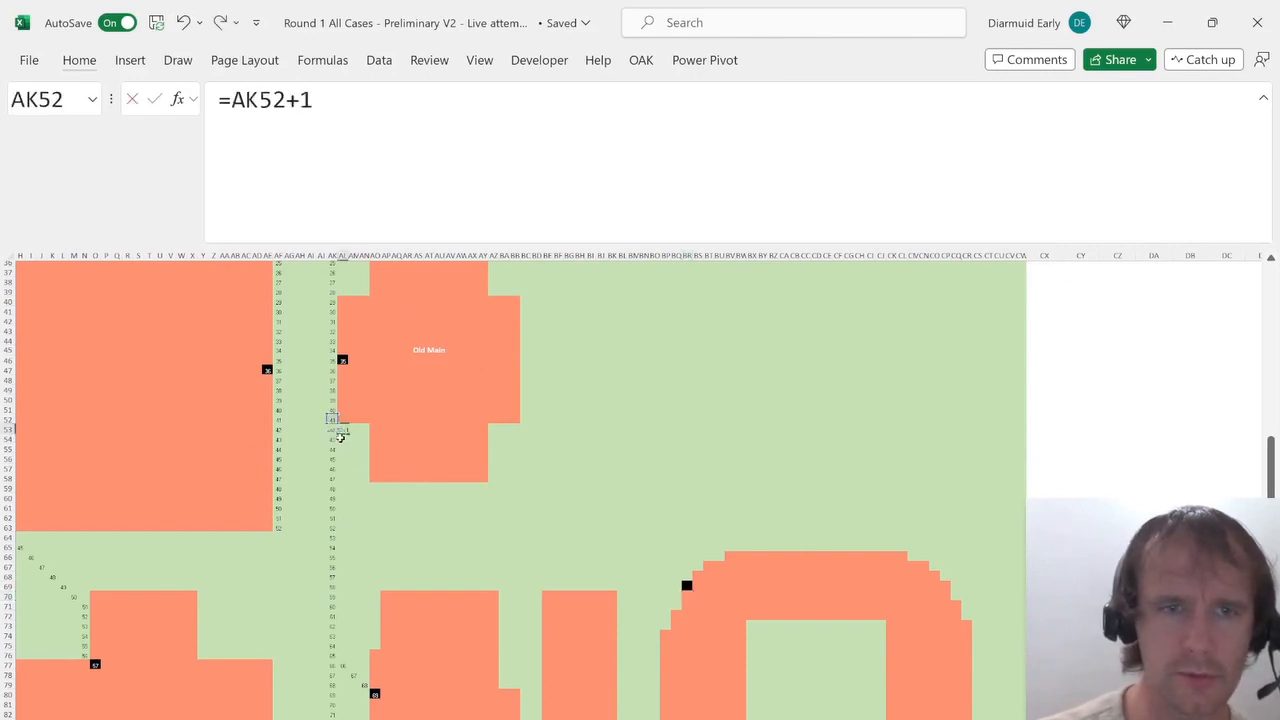
{"action": "type", "text": "+1"}
{"action": "key", "text": "ctrl+Return"}
{"action": "key", "text": "ctrl+c"}
{"action": "key", "text": "Down"}
{"action": "key", "text": "Right"}
{"action": "key", "text": "ctrl+v"}
{"action": "key", "text": "Down"}
{"action": "key", "text": "Right"}
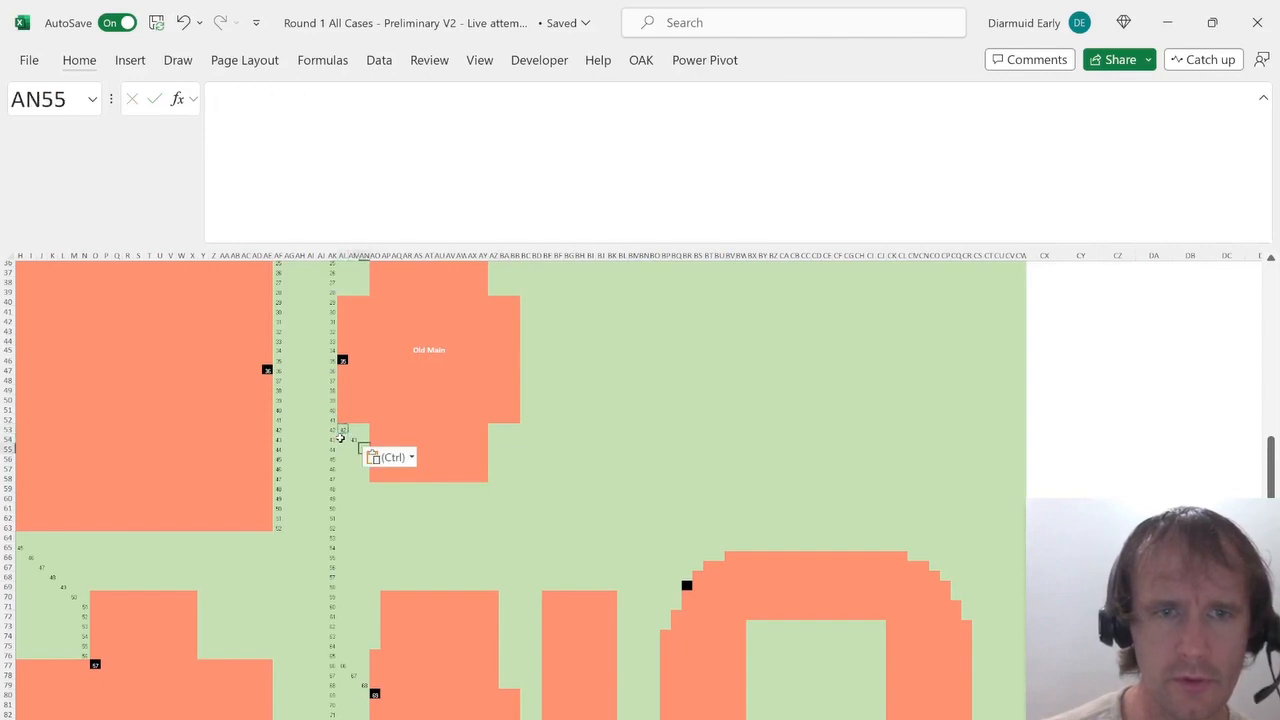
{"action": "key", "text": "ctrl+v"}
Enter =AN55+1 in AN56 and fill the formula down column AN to AN58.
{"action": "key", "text": "Down"}
{"action": "type", "text": "="}
{"action": "key", "text": "Up"}
{"action": "type", "text": "+"}
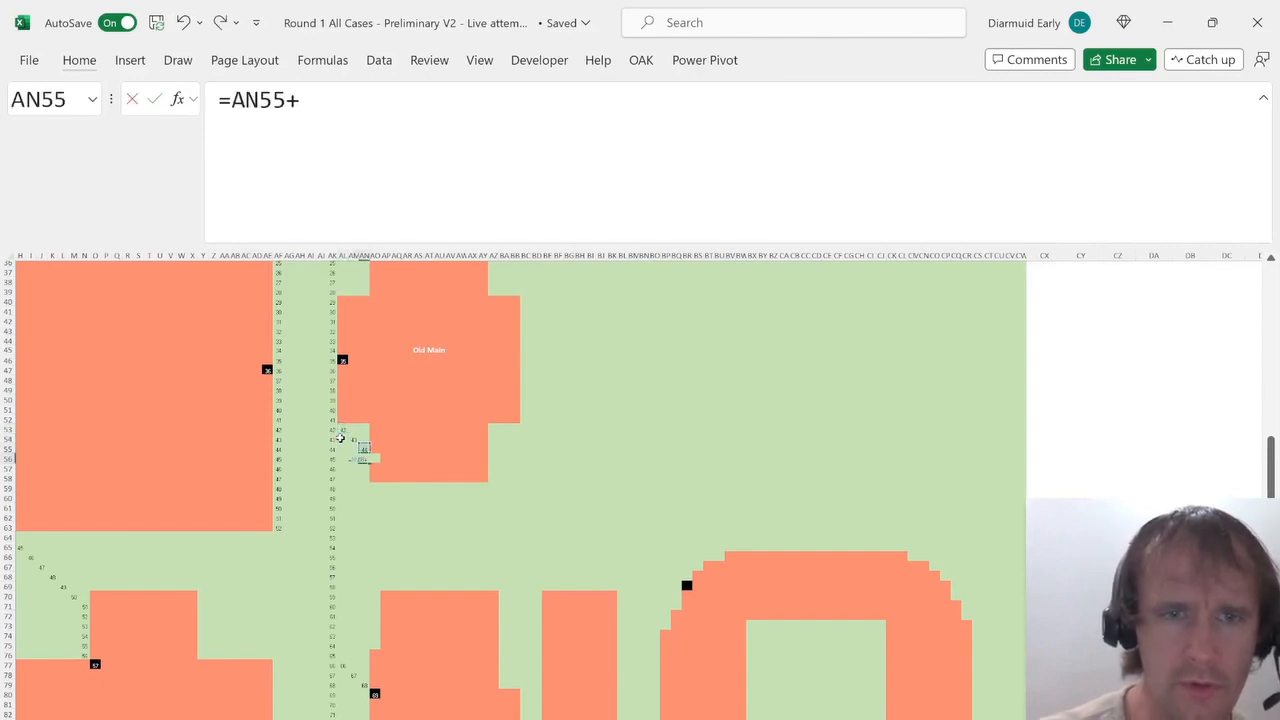
{"action": "type", "text": "1"}
{"action": "key", "text": "Return"}
{"action": "key", "text": "ctrl+d"}
{"action": "key", "text": "Down"}
{"action": "key", "text": "ctrl+d"}
{"action": "key", "text": "Down"}
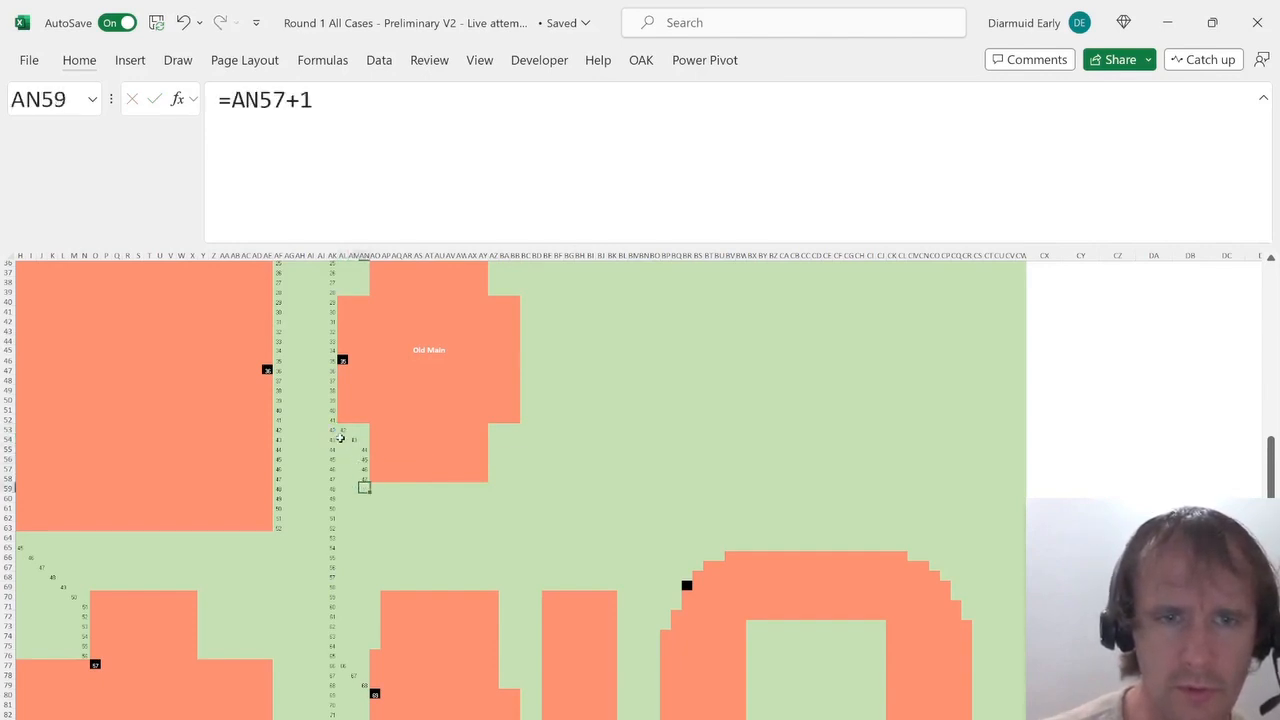
Enter a formula in AO59 adding 1 to the diagonal cell AN58.
{"action": "key", "text": "Right"}
{"action": "type", "text": "="}
{"action": "key", "text": "Left"}
{"action": "key", "text": "Up"}
{"action": "key", "text": "Return"}
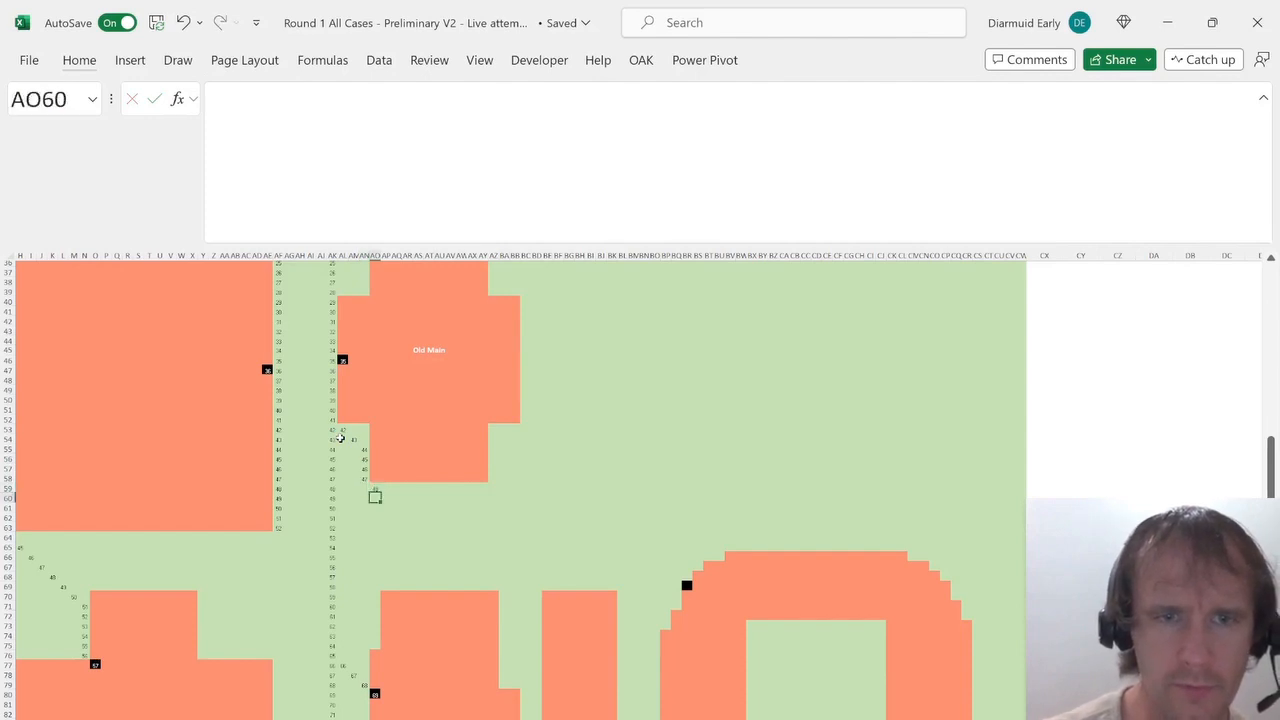
Copy AO59's formula and paste it diagonally down-right, cell by cell, through AX68.
{"action": "key", "text": "Up"}
{"action": "key", "text": "ctrl+c"}
{"action": "key", "text": "Down"}
{"action": "key", "text": "Right"}
{"action": "key", "text": "ctrl+v"}
{"action": "key", "text": "Down"}
{"action": "key", "text": "Right"}
{"action": "key", "text": "ctrl+v"}
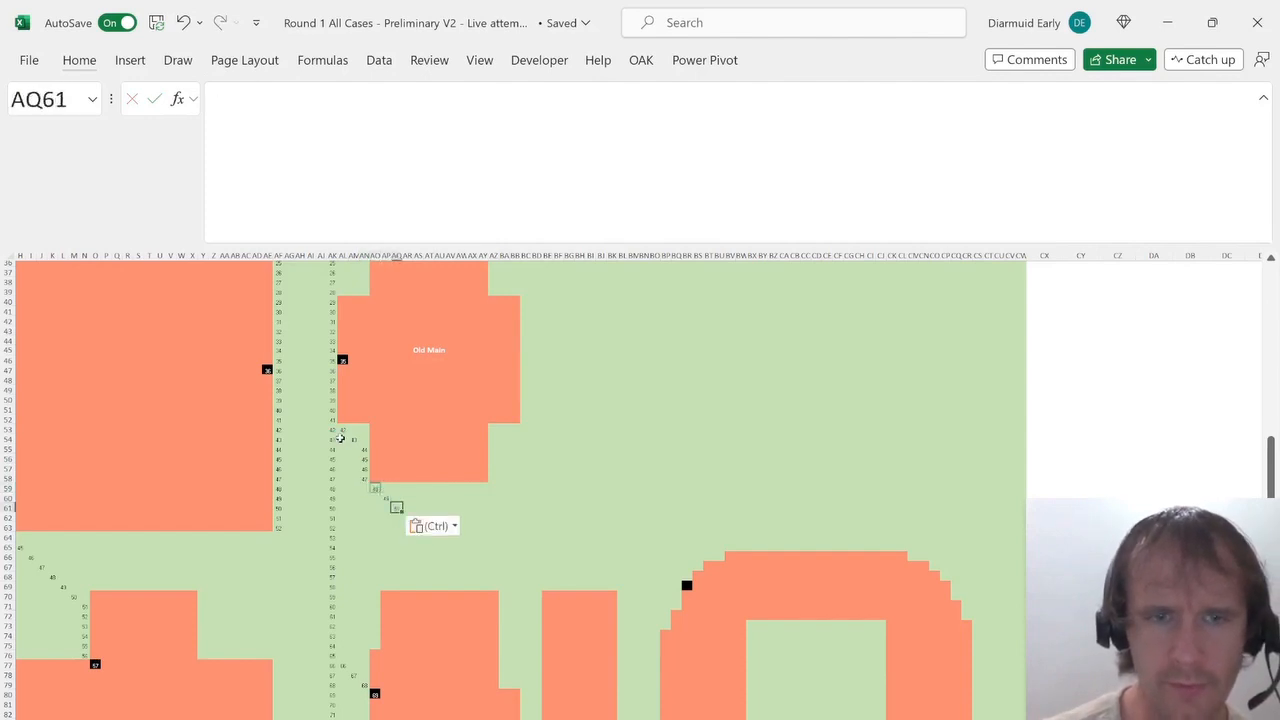
{"action": "key", "text": "Down"}
{"action": "key", "text": "Right"}
{"action": "key", "text": "ctrl+v"}
{"action": "key", "text": "Down"}
{"action": "key", "text": "Right"}
{"action": "key", "text": "ctrl+v"}
{"action": "key", "text": "Down"}
{"action": "key", "text": "Right"}
{"action": "key", "text": "ctrl+v"}
{"action": "key", "text": "Down"}
{"action": "key", "text": "Right"}
{"action": "key", "text": "ctrl+v"}
{"action": "key", "text": "Down"}
{"action": "key", "text": "Right"}
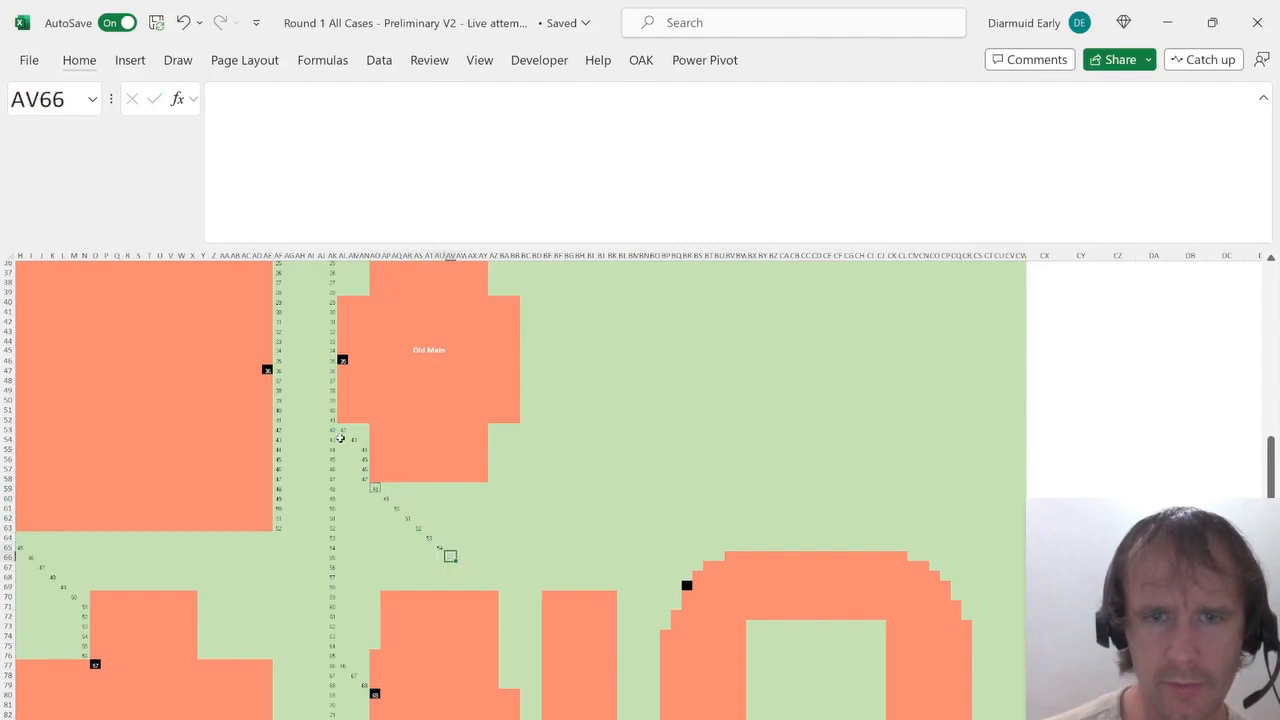
{"action": "key", "text": "ctrl+v"}
{"action": "key", "text": "Down"}
{"action": "key", "text": "Right"}
{"action": "key", "text": "ctrl+v"}
{"action": "scroll", "coordinate": [340, 438], "scroll_direction": "right", "scroll_amount": 3}
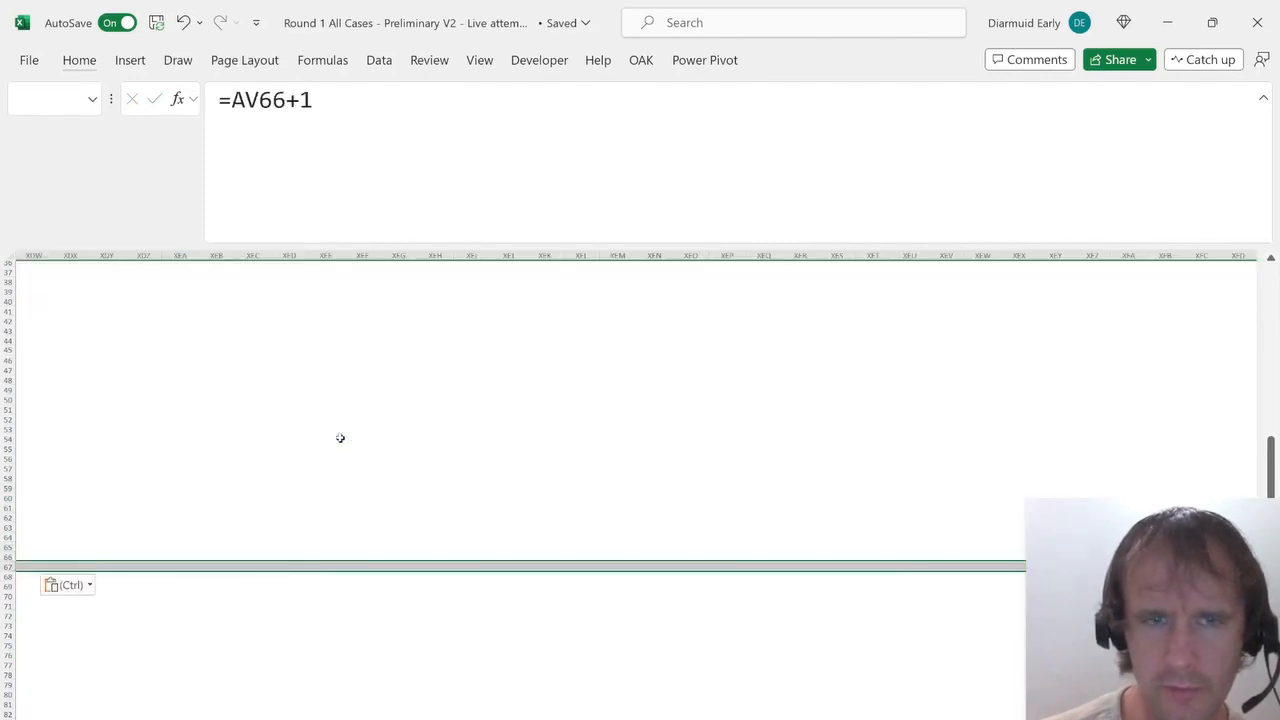
{"action": "key", "text": "Down"}
{"action": "key", "text": "Right"}
{"action": "key", "text": "ctrl+v"}
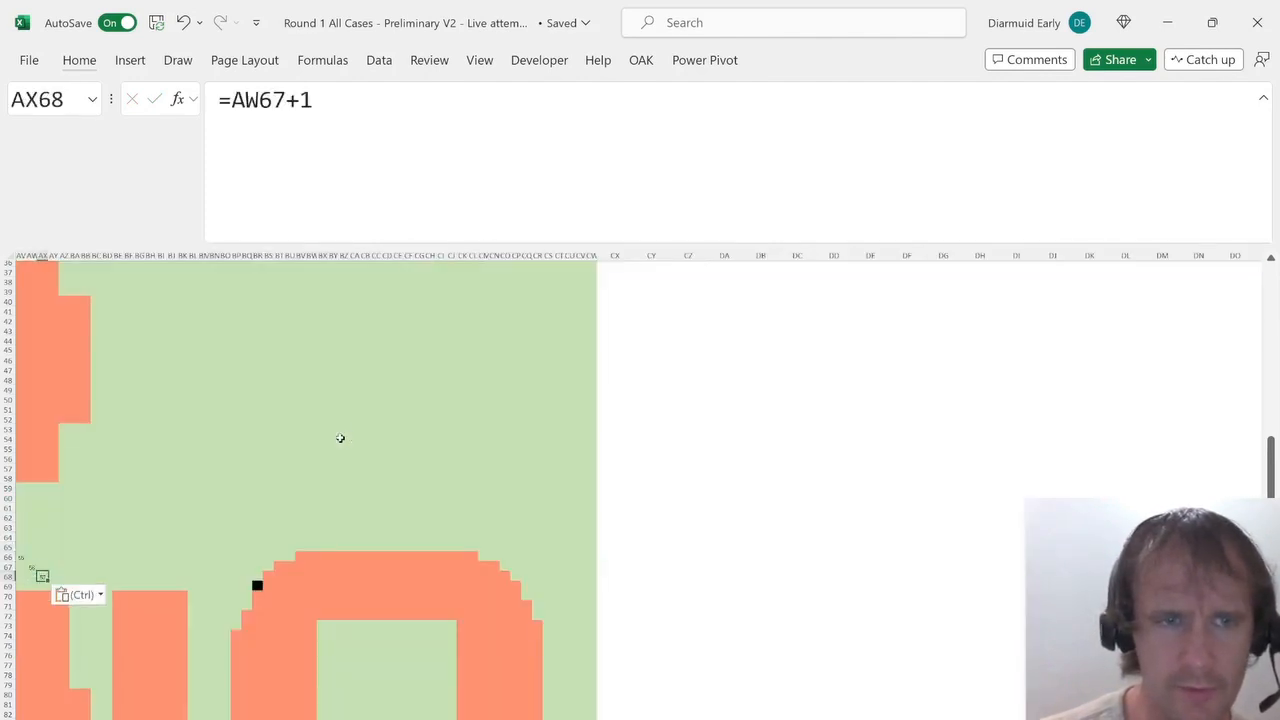
{"action": "key", "text": "shift+Right"}
{"action": "key", "text": "shift+Right"}
{"action": "key", "text": "shift+Right"}
{"action": "key", "text": "shift+Right"}
{"action": "key", "text": "shift+Right"}
{"action": "key", "text": "shift+Right"}
{"action": "key", "text": "shift+Right"}
{"action": "key", "text": "shift+Right"}
{"action": "key", "text": "shift+Right"}
{"action": "key", "text": "shift+Right"}
{"action": "key", "text": "shift+Right"}
{"action": "key", "text": "shift+Right"}
{"action": "key", "text": "shift+Right"}
{"action": "key", "text": "shift+Right"}
{"action": "key", "text": "shift+Right"}
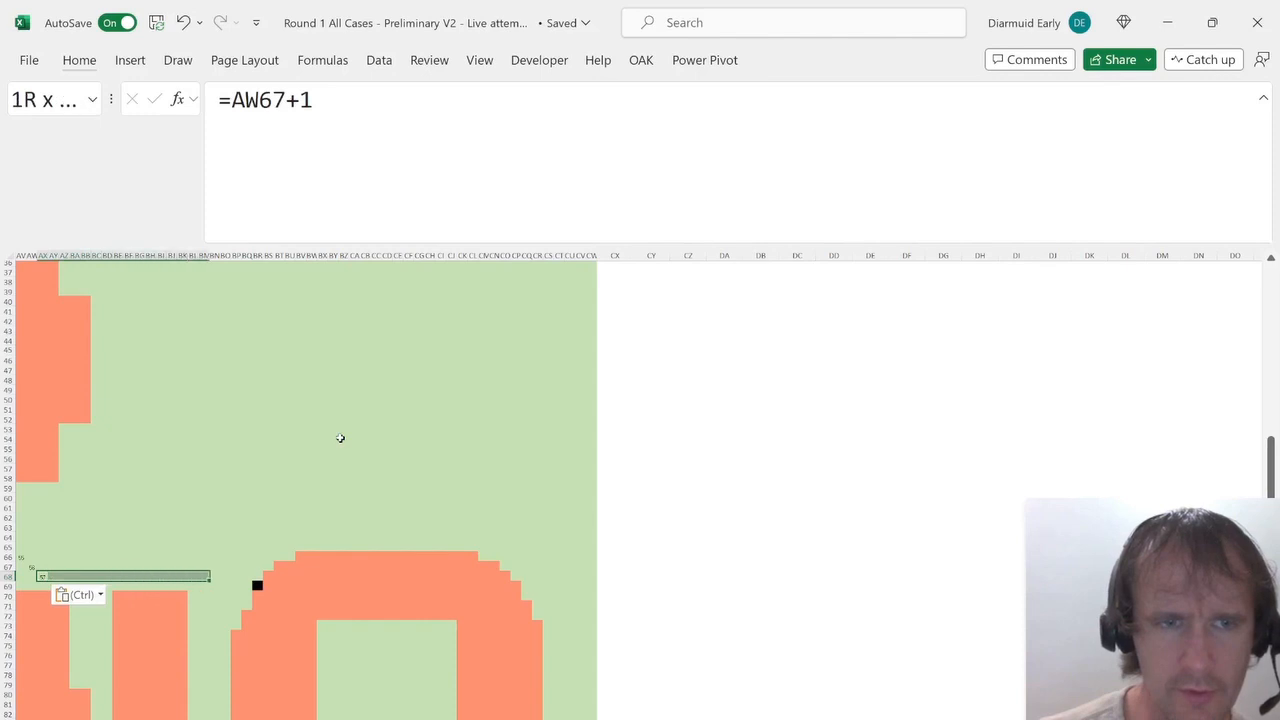
Enter =AY69+1 in AZ69 and fill it right along row 69 up to the ring building's door.
{"action": "key", "text": "Down"}
{"action": "key", "text": "Right"}
{"action": "key", "text": "Right"}
{"action": "type", "text": "="}
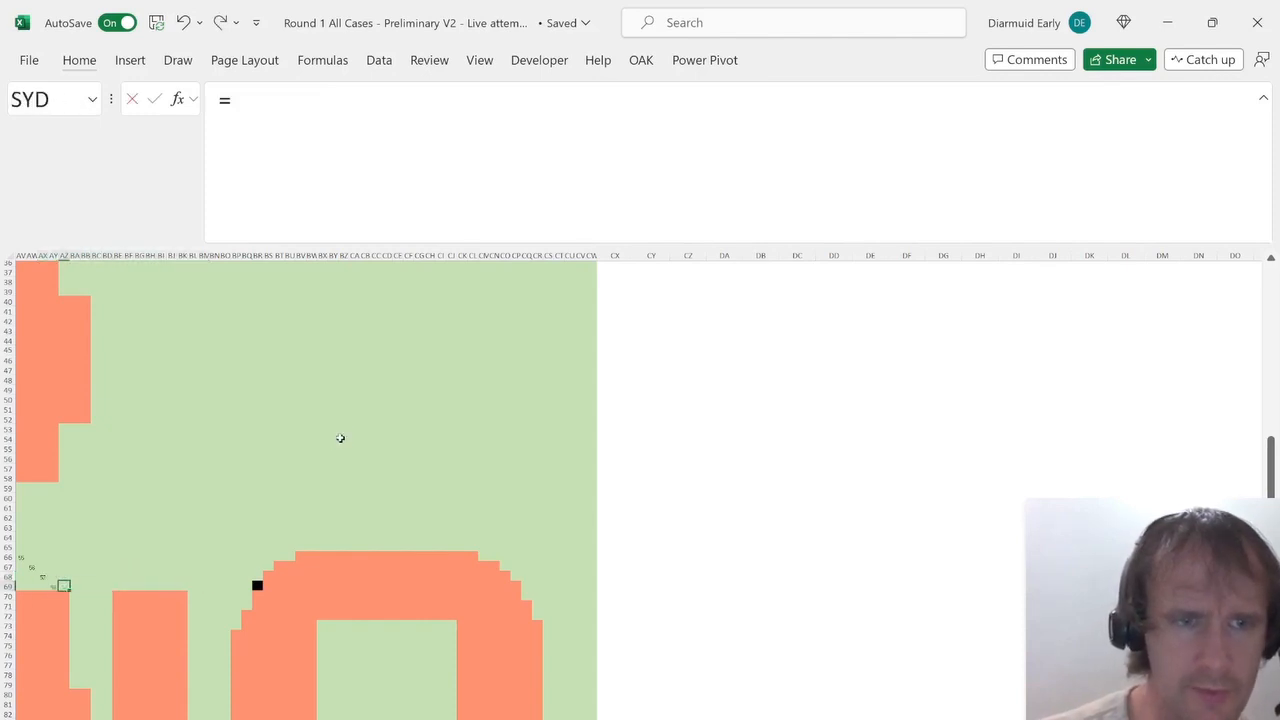
{"action": "key", "text": "Left"}
{"action": "type", "text": "+1"}
{"action": "key", "text": "Return"}
{"action": "key", "text": "Up"}
{"action": "key", "text": "shift+Right"}
{"action": "key", "text": "shift+Right"}
{"action": "key", "text": "shift+Right"}
{"action": "key", "text": "shift+Right"}
{"action": "key", "text": "shift+Right"}
{"action": "key", "text": "shift+Right"}
{"action": "key", "text": "shift+Right"}
{"action": "key", "text": "shift+Right"}
{"action": "key", "text": "shift+Right"}
{"action": "key", "text": "shift+Right"}
{"action": "key", "text": "shift+Right"}
{"action": "key", "text": "shift+Right"}
{"action": "key", "text": "shift+Right"}
{"action": "key", "text": "shift+Right"}
{"action": "key", "text": "shift+Right"}
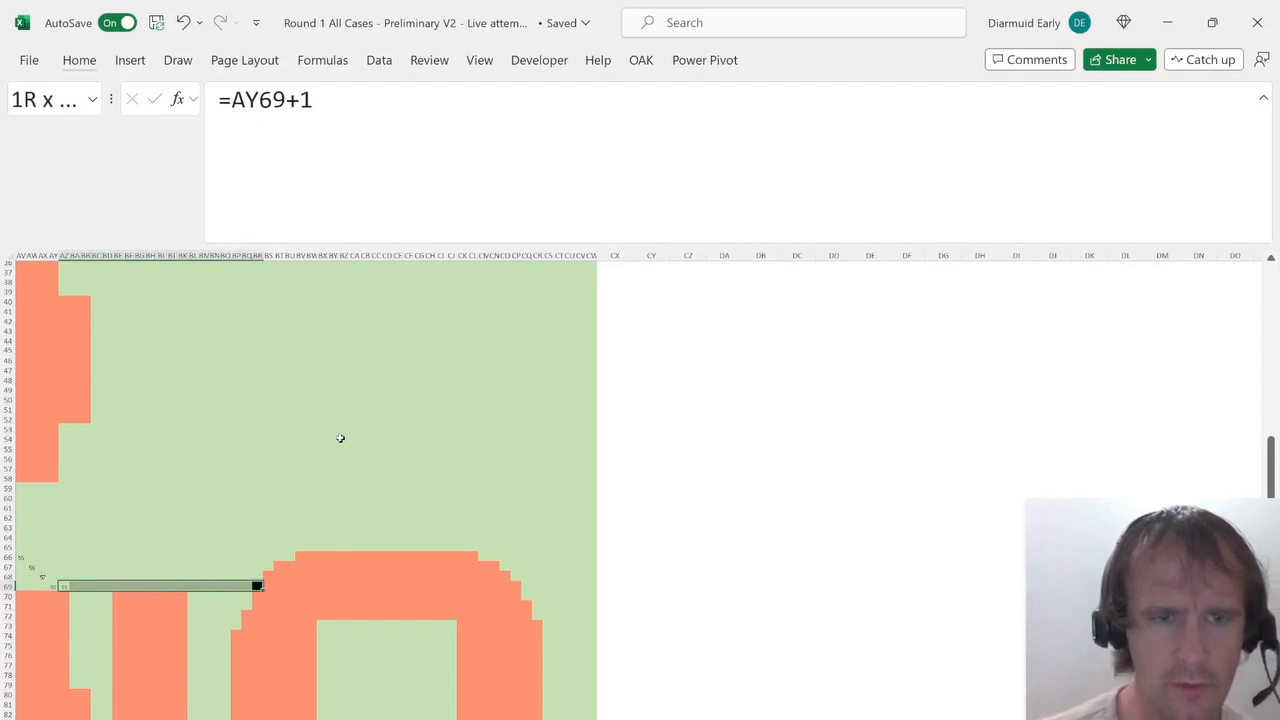
{"action": "key", "text": "ctrl+r"}
{"action": "key", "text": "Left"}
{"action": "key", "text": "Right"}
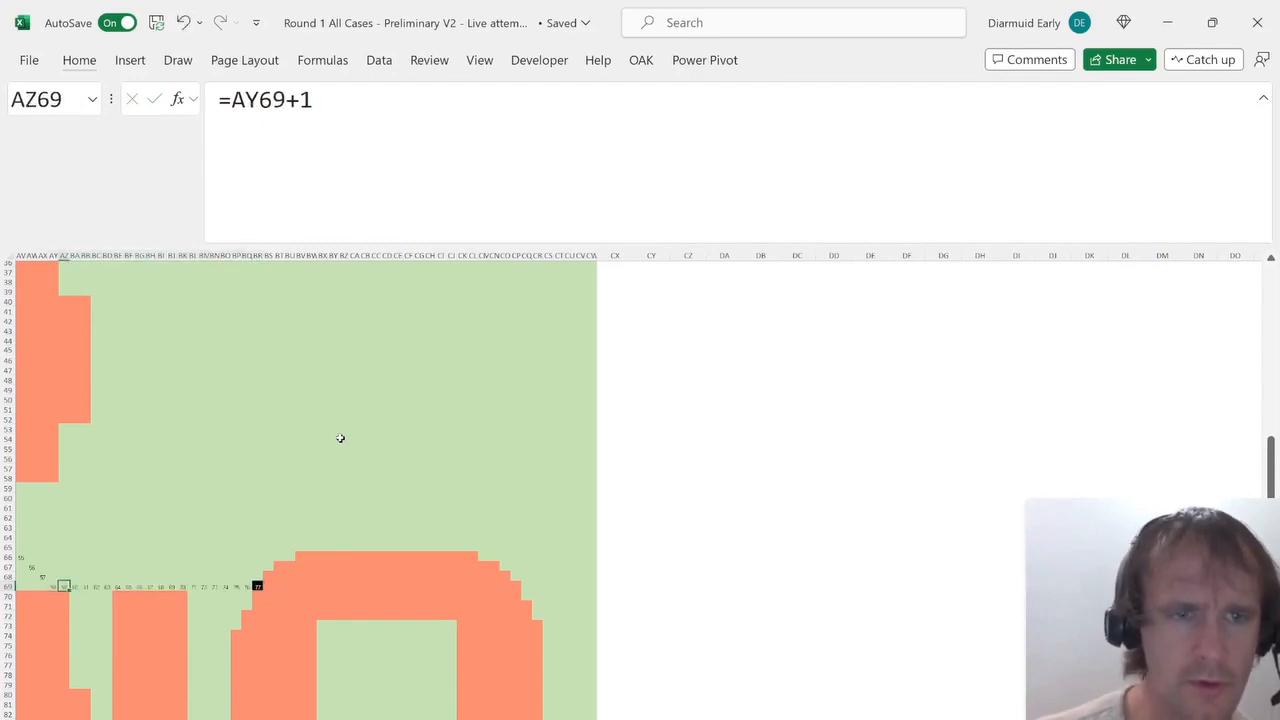
Enter =AI33+1 in AJ33 and fill it right along row 33 to AY33.
{"action": "scroll", "coordinate": [130, 514], "scroll_direction": "up", "scroll_amount": 6}
{"action": "scroll", "coordinate": [130, 514], "scroll_direction": "left", "scroll_amount": 10}
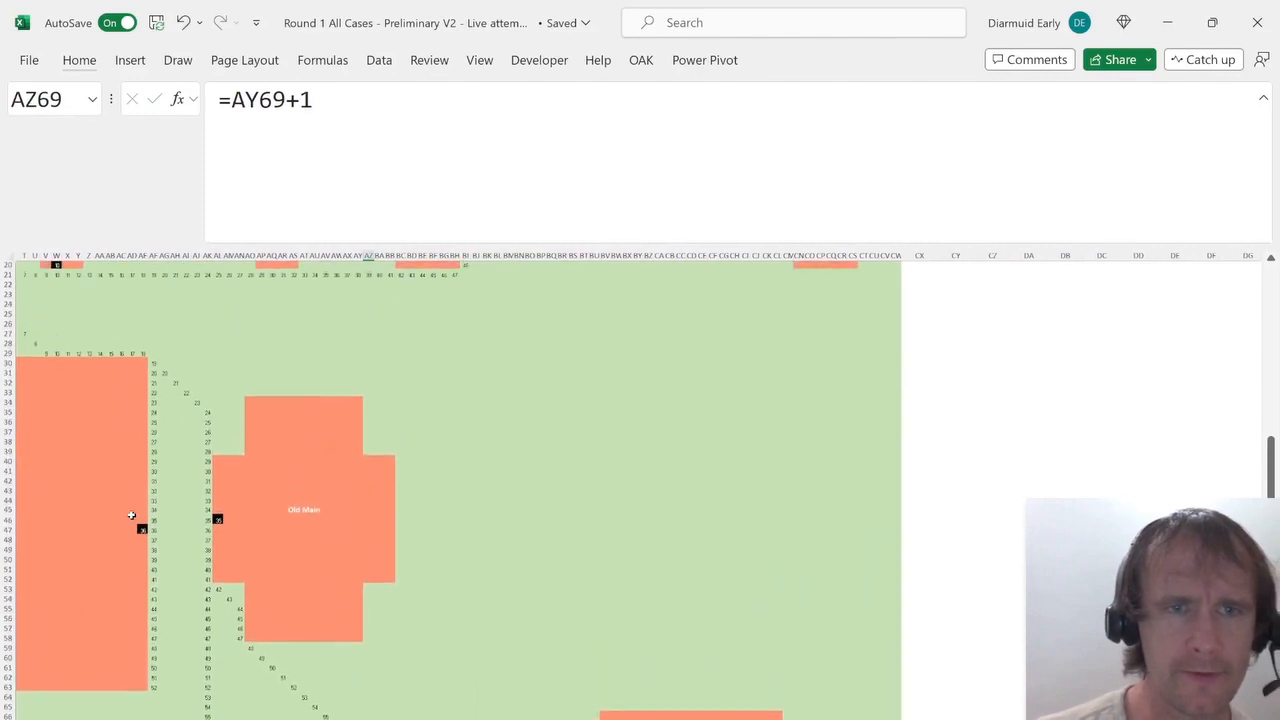
{"action": "scroll", "coordinate": [130, 514], "scroll_direction": "down", "scroll_amount": 2}
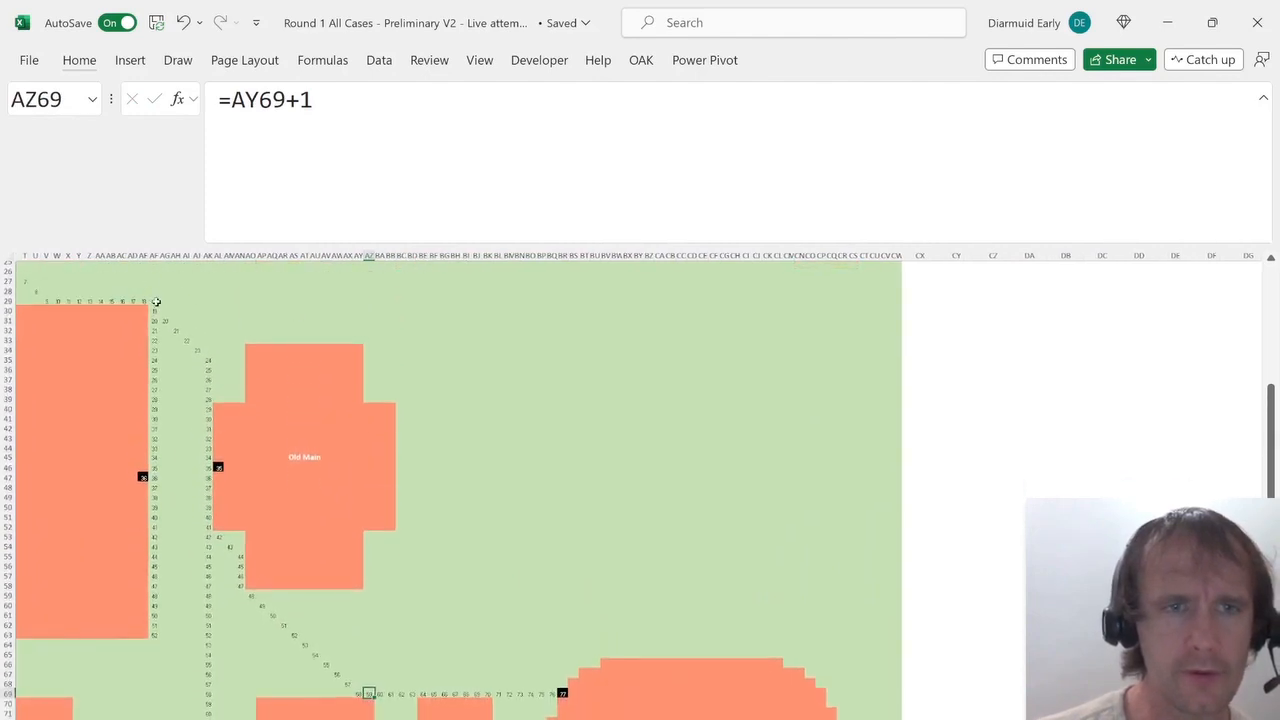
{"action": "left_click", "coordinate": [273, 341]}
{"action": "key", "text": "ctrl+Left"}
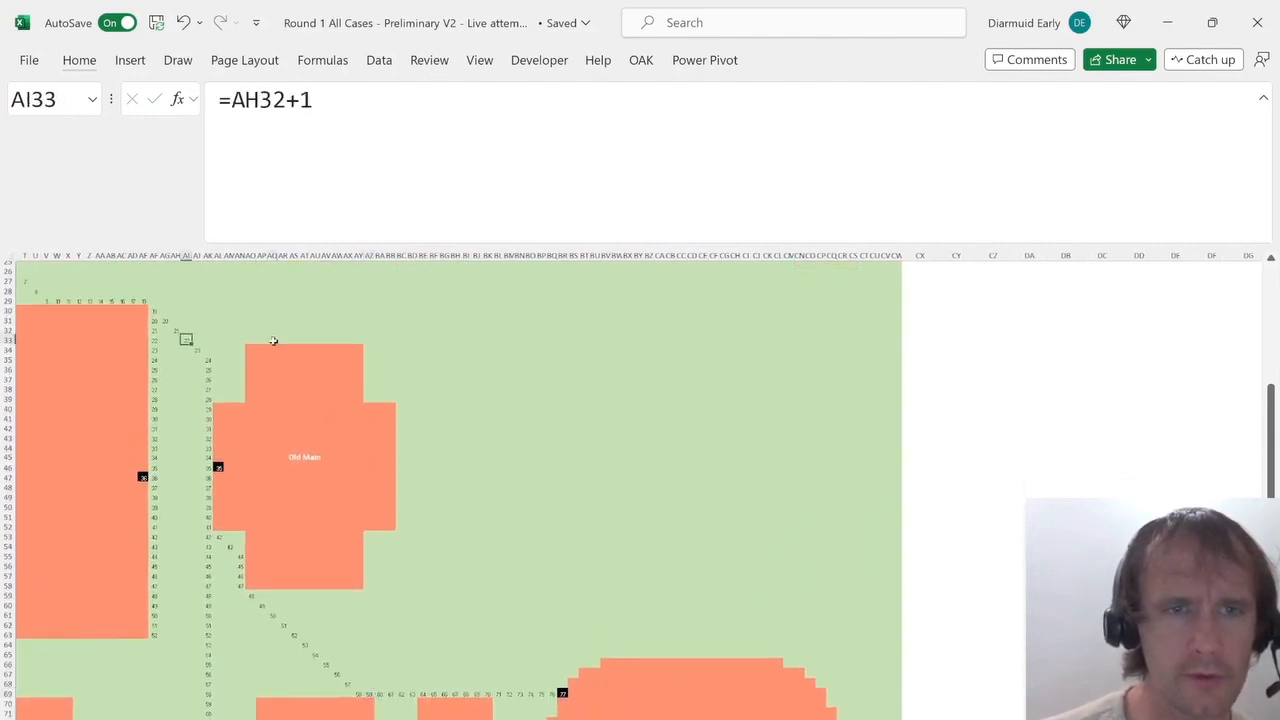
{"action": "key", "text": "Right"}
{"action": "type", "text": "="}
{"action": "key", "text": "Left"}
{"action": "key", "text": "Return"}
{"action": "key", "text": "Up"}
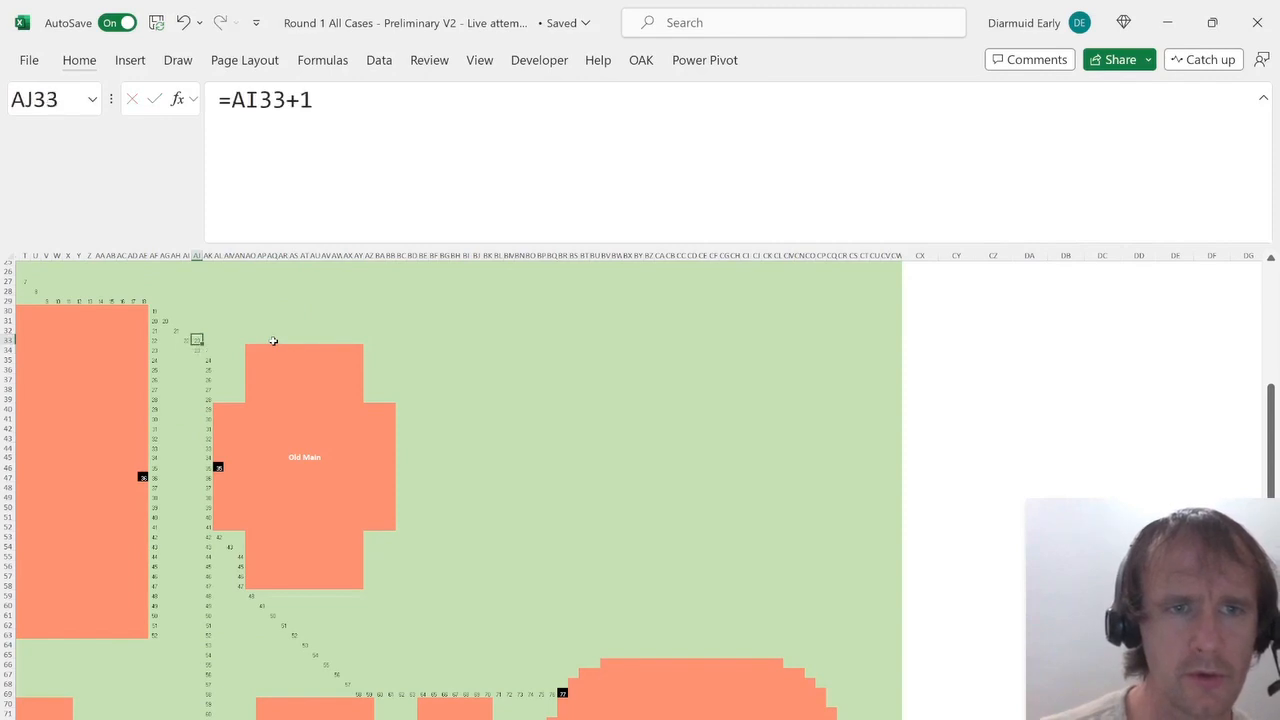
{"action": "key", "text": "shift+Right"}
{"action": "key", "text": "shift+Right"}
{"action": "key", "text": "shift+Right"}
{"action": "key", "text": "shift+Right"}
{"action": "key", "text": "shift+Right"}
{"action": "key", "text": "shift+Right"}
{"action": "key", "text": "shift+Right"}
{"action": "key", "text": "shift+Right"}
{"action": "key", "text": "shift+Right"}
{"action": "key", "text": "shift+Right"}
{"action": "key", "text": "shift+Right"}
{"action": "key", "text": "shift+Right"}
{"action": "key", "text": "shift+Right"}
{"action": "key", "text": "shift+Right"}
{"action": "key", "text": "shift+Right"}
{"action": "key", "text": "ctrl+r"}
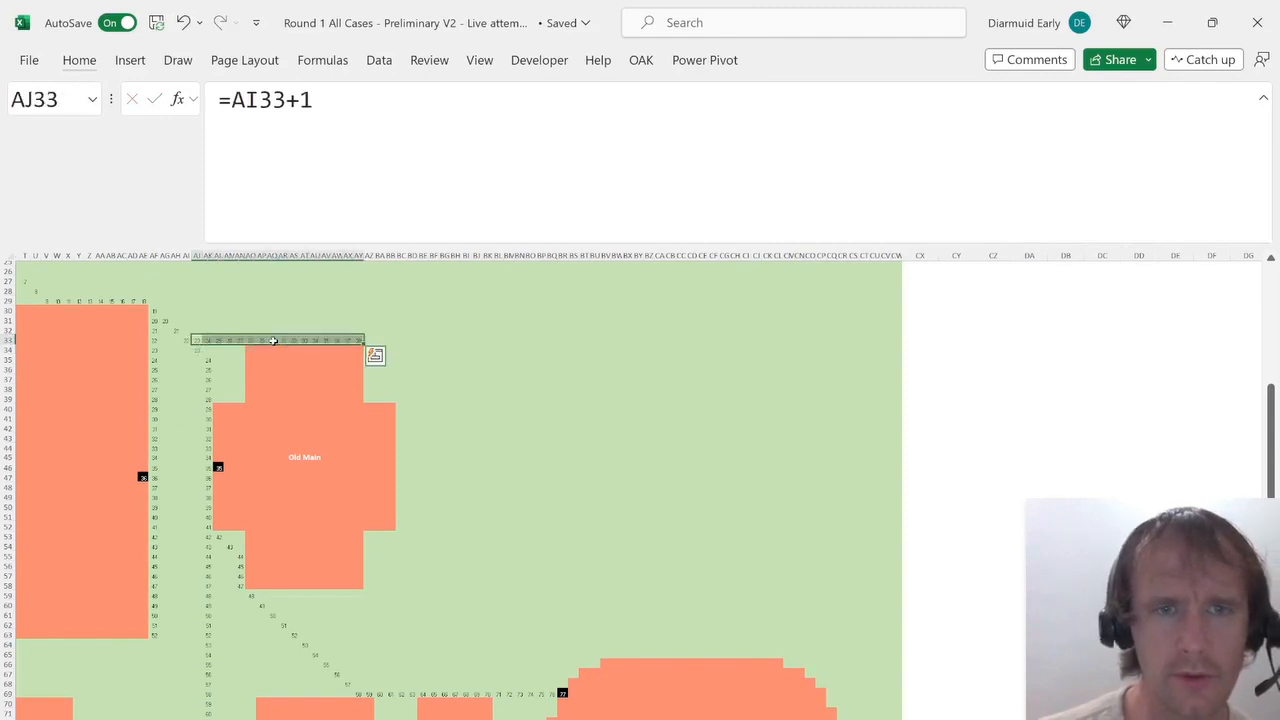
Enter =AY33+1 in AZ34, continuing the route diagonally past Old Main.
{"action": "key", "text": "ctrl+Right"}
{"action": "key", "text": "Down"}
{"action": "key", "text": "Right"}
{"action": "type", "text": "="}
{"action": "key", "text": "Left"}
{"action": "key", "text": "Up"}
{"action": "type", "text": "+"}
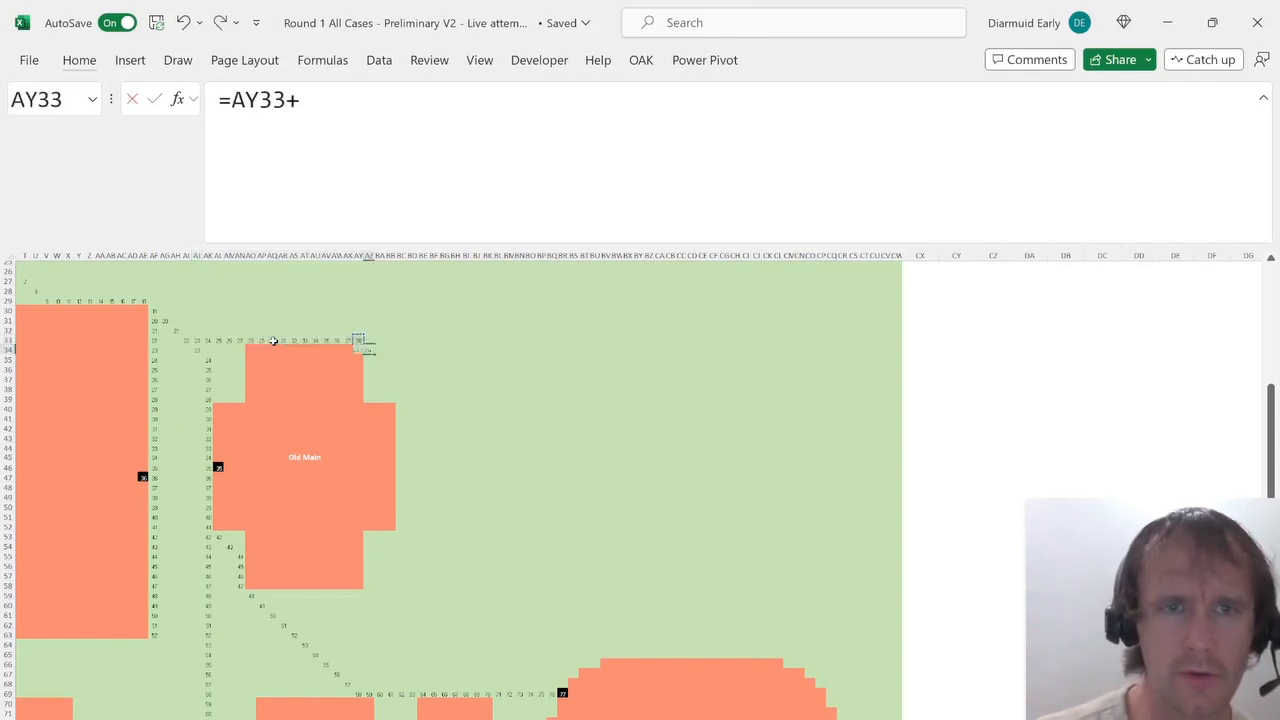
{"action": "type", "text": "1"}
{"action": "key", "text": "Return"}
Copy AZ34's formula and paste it diagonally down-right, cell by cell, to about BK45.
{"action": "key", "text": "Up"}
{"action": "key", "text": "ctrl+c"}
{"action": "key", "text": "Right"}
{"action": "key", "text": "Down"}
{"action": "key", "text": "Down"}
{"action": "key", "text": "ctrl+v"}
{"action": "key", "text": "Right"}
{"action": "key", "text": "Down"}
{"action": "key", "text": "ctrl+v"}
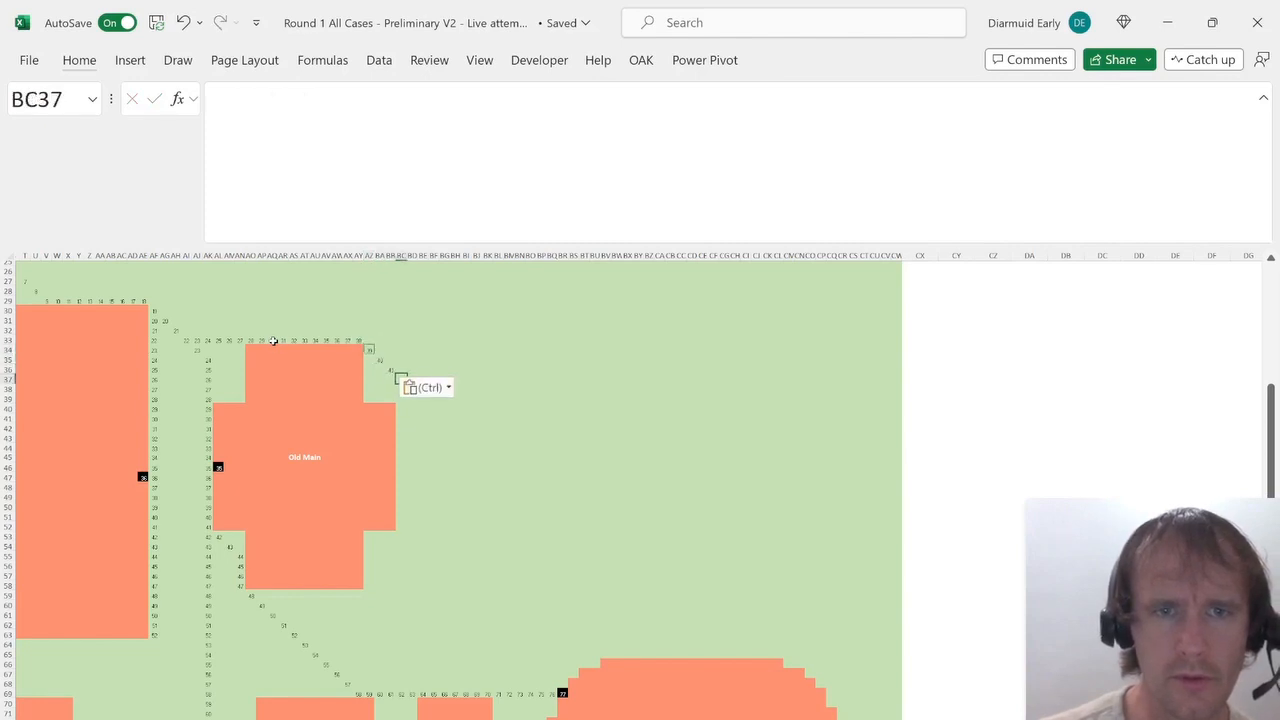
{"action": "key", "text": "Right"}
{"action": "key", "text": "Down"}
{"action": "key", "text": "ctrl+v"}
{"action": "key", "text": "Right"}
{"action": "key", "text": "Down"}
{"action": "key", "text": "ctrl+v"}
{"action": "key", "text": "Right"}
{"action": "key", "text": "Down"}
{"action": "key", "text": "ctrl+v"}
{"action": "key", "text": "Right"}
{"action": "key", "text": "Down"}
{"action": "key", "text": "ctrl+v"}
{"action": "key", "text": "Right"}
{"action": "key", "text": "Down"}
{"action": "key", "text": "ctrl+v"}
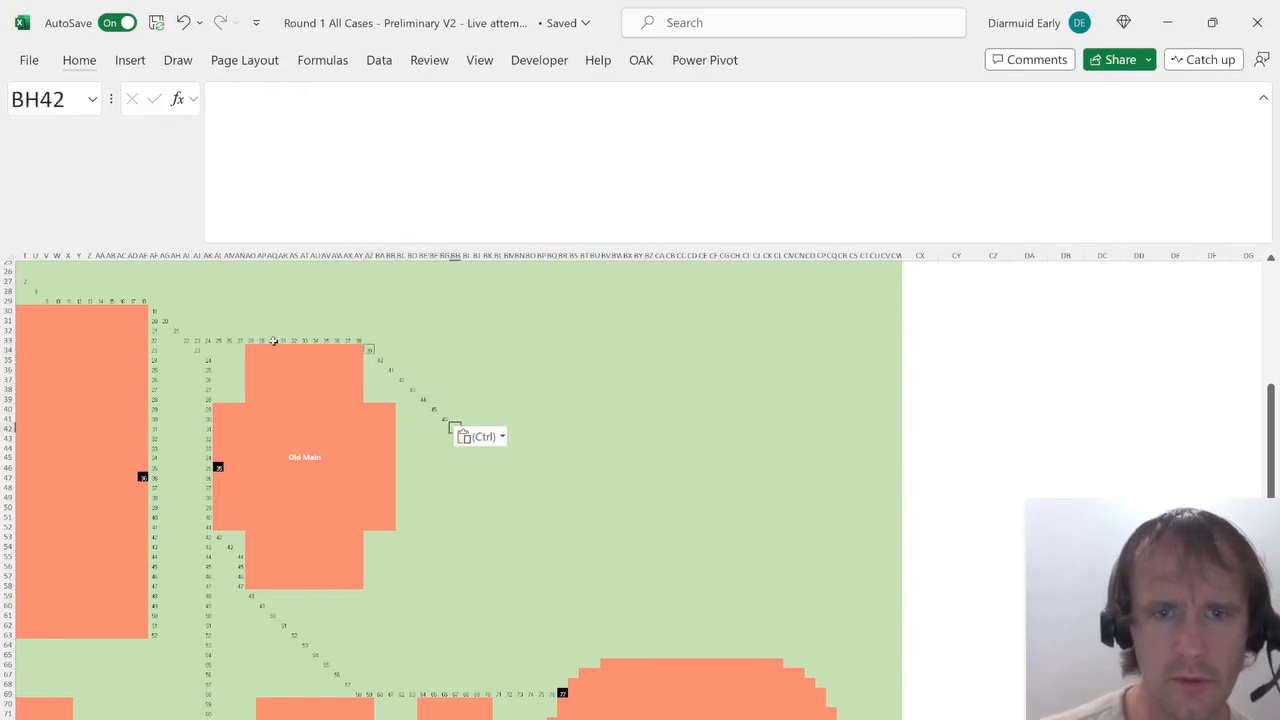
{"action": "key", "text": "Right"}
{"action": "key", "text": "Down"}
{"action": "key", "text": "ctrl+v"}
{"action": "key", "text": "Right"}
{"action": "key", "text": "Down"}
{"action": "key", "text": "ctrl+v"}
{"action": "key", "text": "Right"}
{"action": "key", "text": "Down"}
{"action": "key", "text": "ctrl+v"}
{"action": "key", "text": "Right"}
{"action": "key", "text": "Down"}
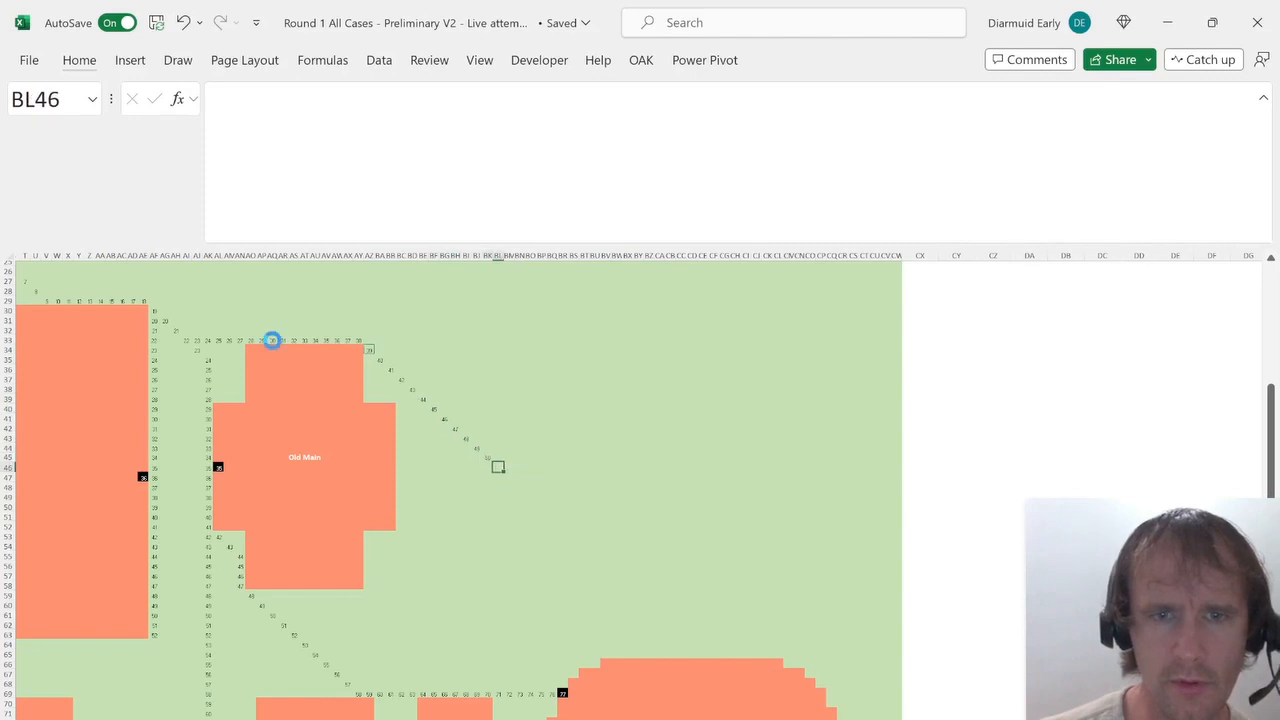
{"action": "key", "text": "Down"}
{"action": "key", "text": "ctrl+Right"}
{"action": "key", "text": "ctrl+Left"}
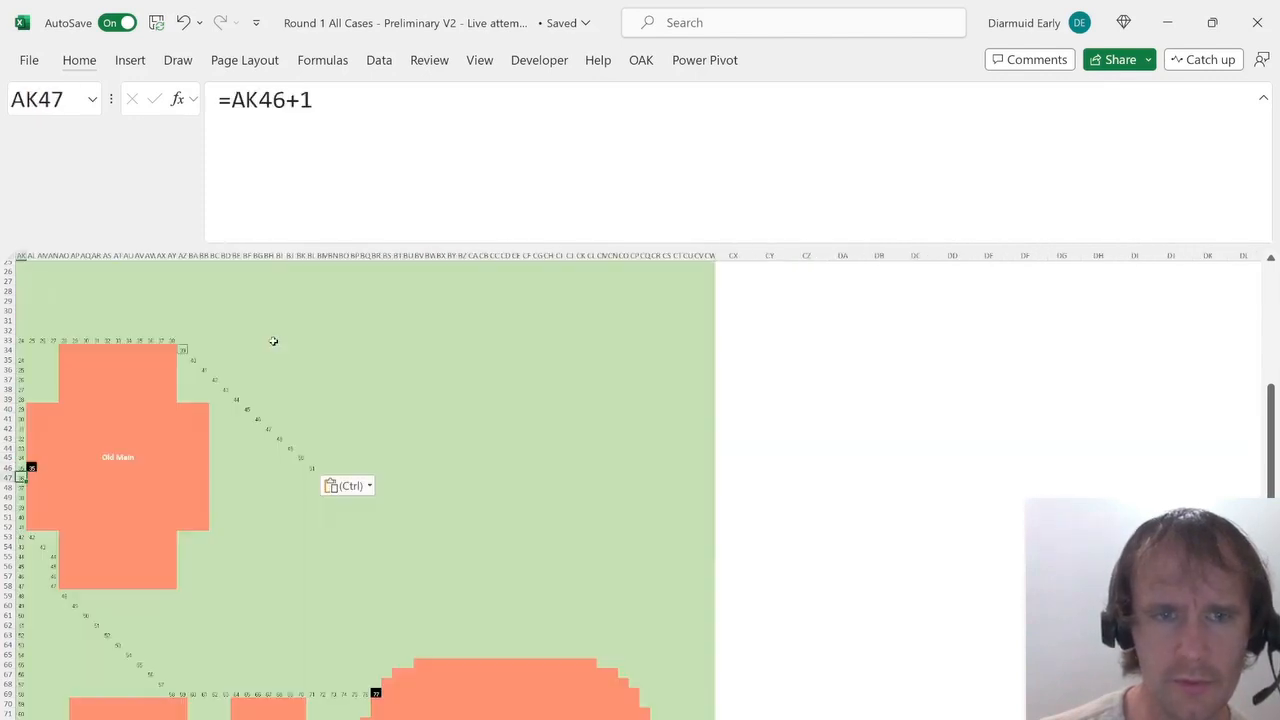
{"action": "key", "text": "Right"}
{"action": "key", "text": "Right"}
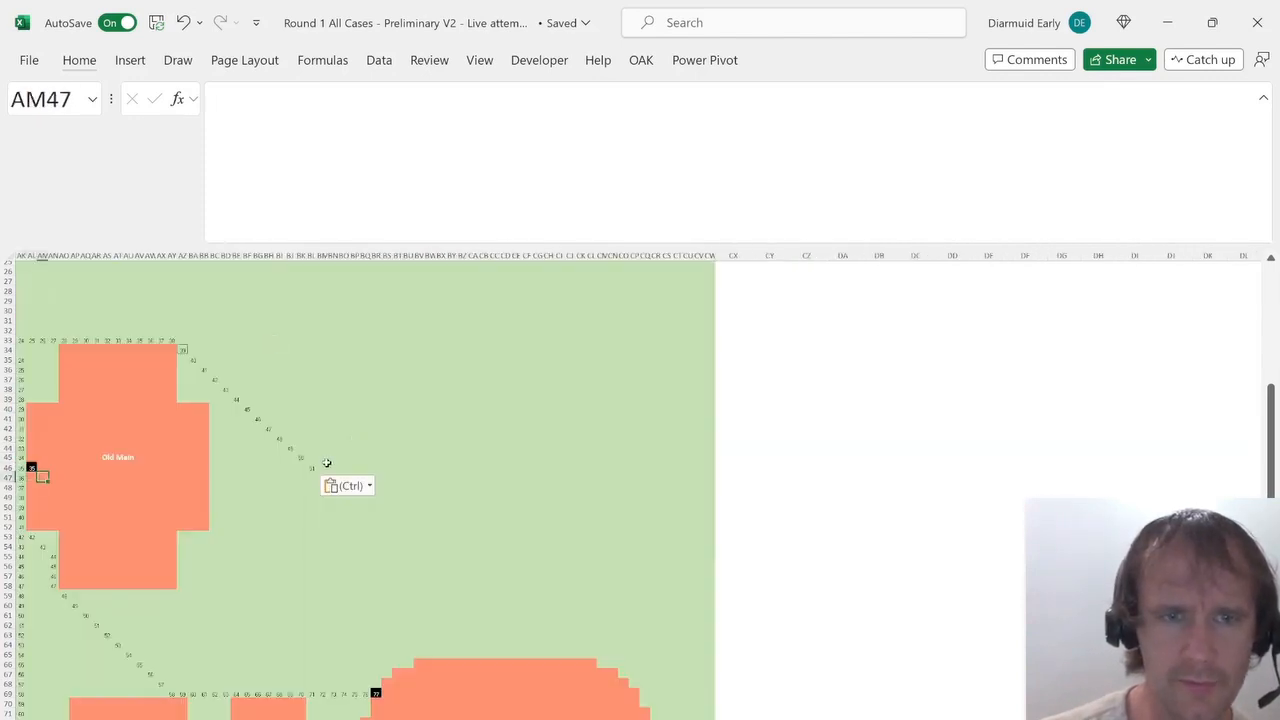
{"action": "left_click", "coordinate": [326, 463]}
{"action": "key", "text": "Left"}
{"action": "key", "text": "Down"}
{"action": "key", "text": "ctrl+shift+Down"}
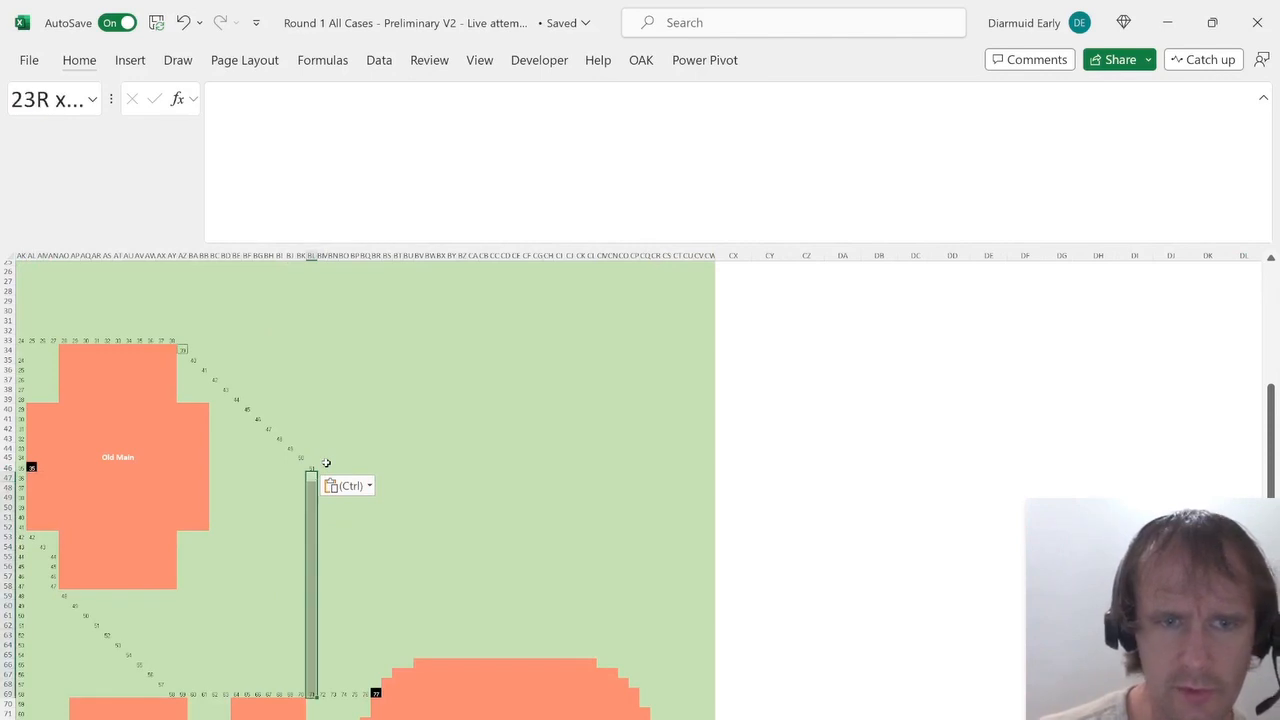
{"action": "key", "text": "Up"}
{"action": "key", "text": "Down"}
{"action": "key", "text": "Right"}
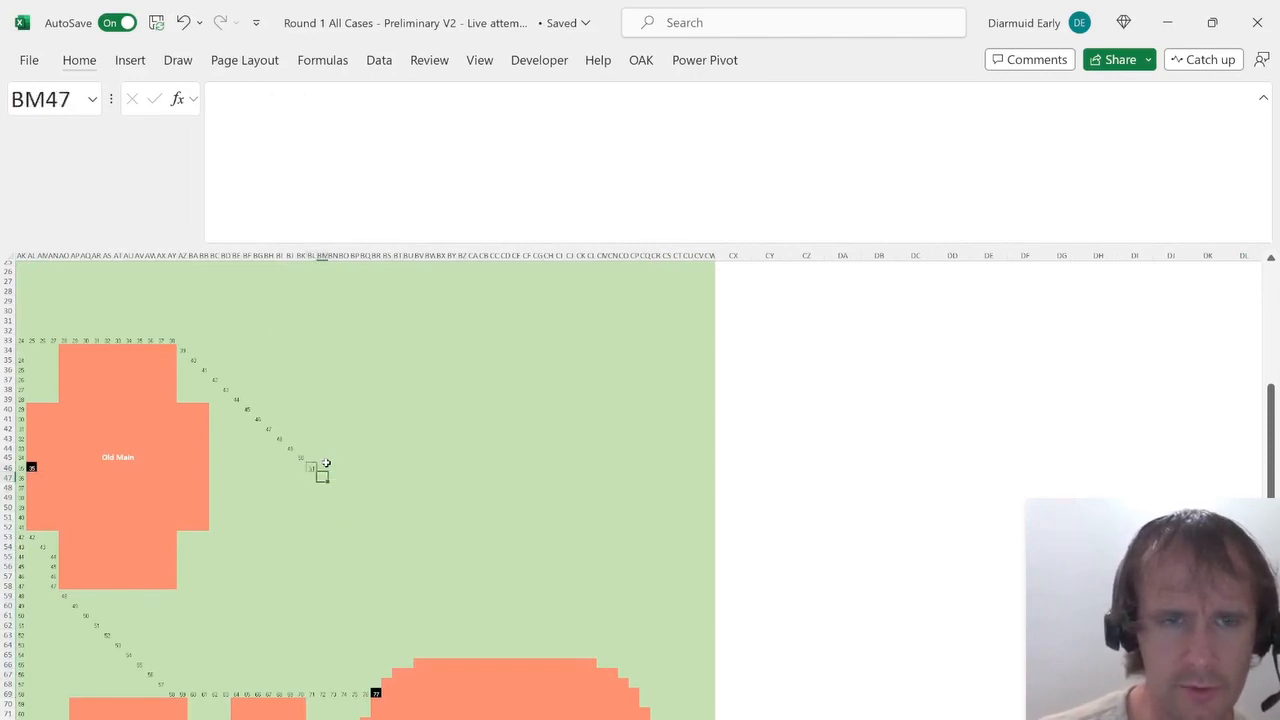
Continue pasting the diagonal step formula cell by cell down-right past Old Main to BR52.
{"action": "key", "text": "ctrl+v"}
{"action": "key", "text": "Down"}
{"action": "key", "text": "Right"}
{"action": "key", "text": "ctrl+v"}
{"action": "key", "text": "Down"}
{"action": "key", "text": "Right"}
{"action": "key", "text": "ctrl+v"}
{"action": "key", "text": "Down"}
{"action": "key", "text": "Right"}
{"action": "key", "text": "ctrl+v"}
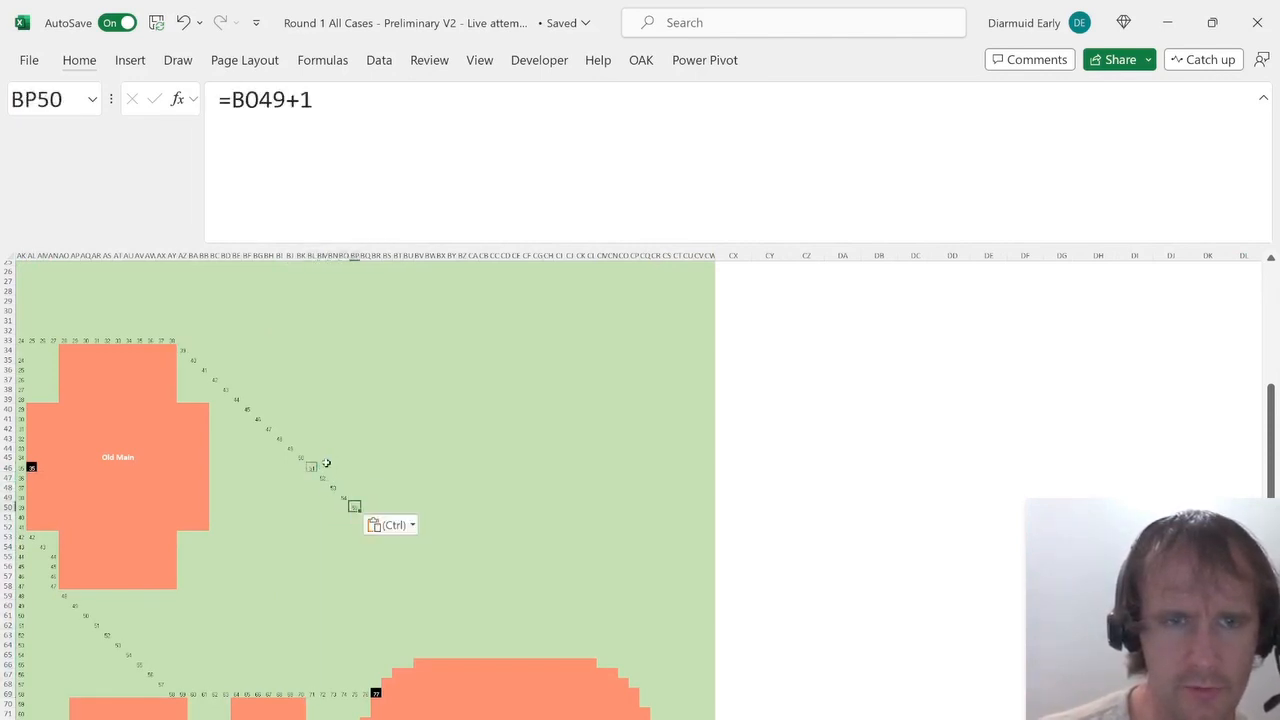
{"action": "key", "text": "ctrl"}
{"action": "key", "text": "Escape"}
{"action": "key", "text": "ctrl+shift+Down"}
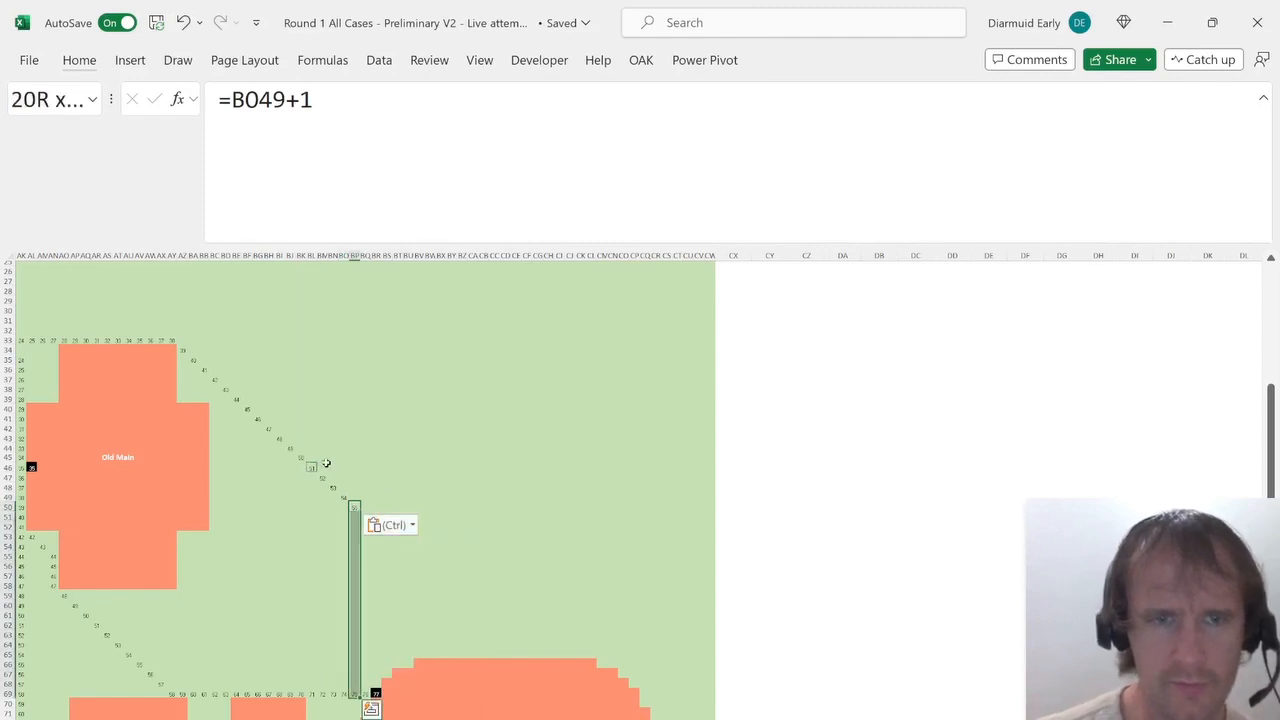
{"action": "key", "text": "Down"}
{"action": "key", "text": "Right"}
{"action": "key", "text": "ctrl+v"}
{"action": "key", "text": "Down"}
{"action": "key", "text": "Right"}
{"action": "key", "text": "ctrl+v"}
{"action": "key", "text": "ctrl+shift+Down"}
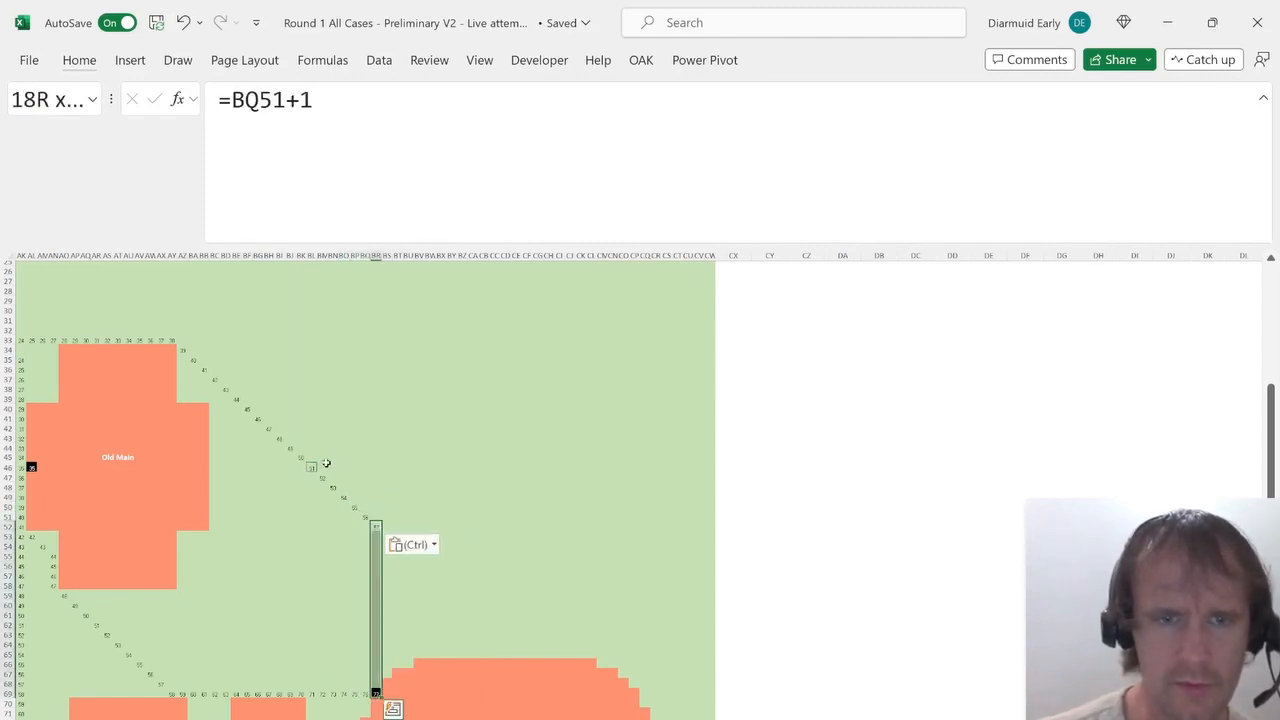
{"action": "key", "text": "ctrl+shift+Up"}
Enter =BR52+1 in BR53 and fill it down column BR to row 68.
{"action": "key", "text": "Down"}
{"action": "type", "text": "="}
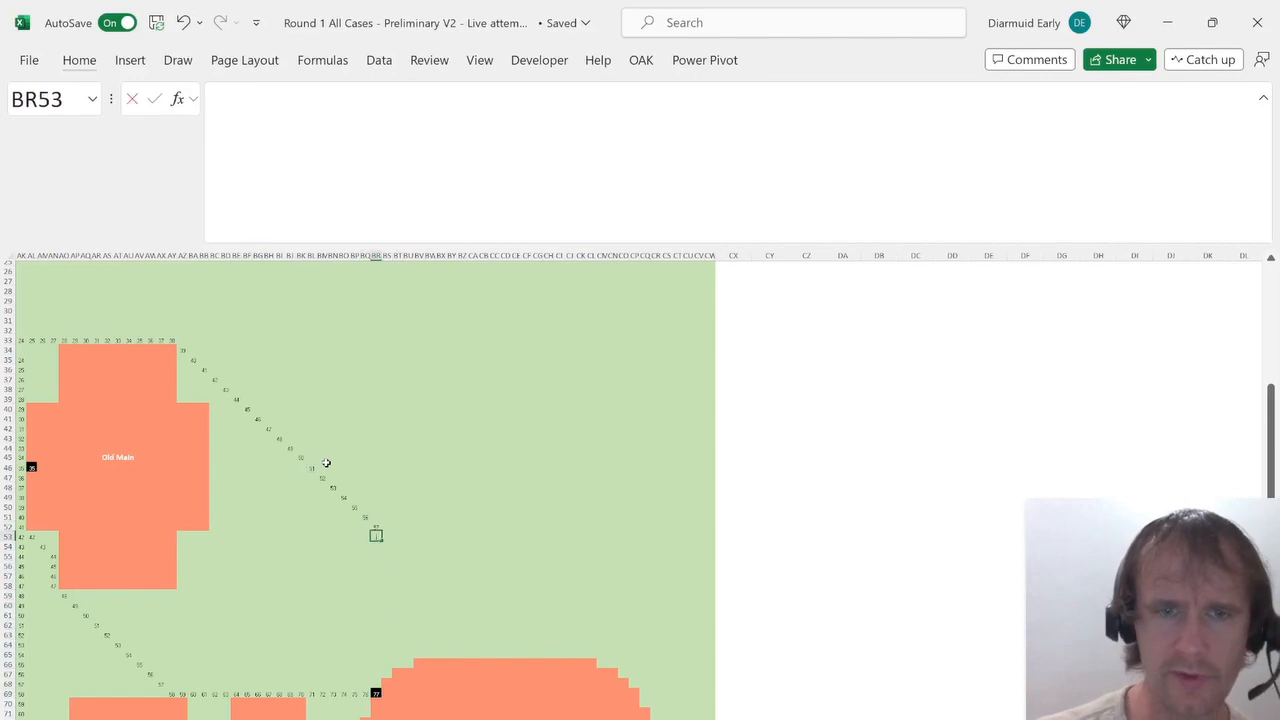
{"action": "key", "text": "Up"}
{"action": "key", "text": "ctrl+Return"}
{"action": "key", "text": "ctrl+shift+Down"}
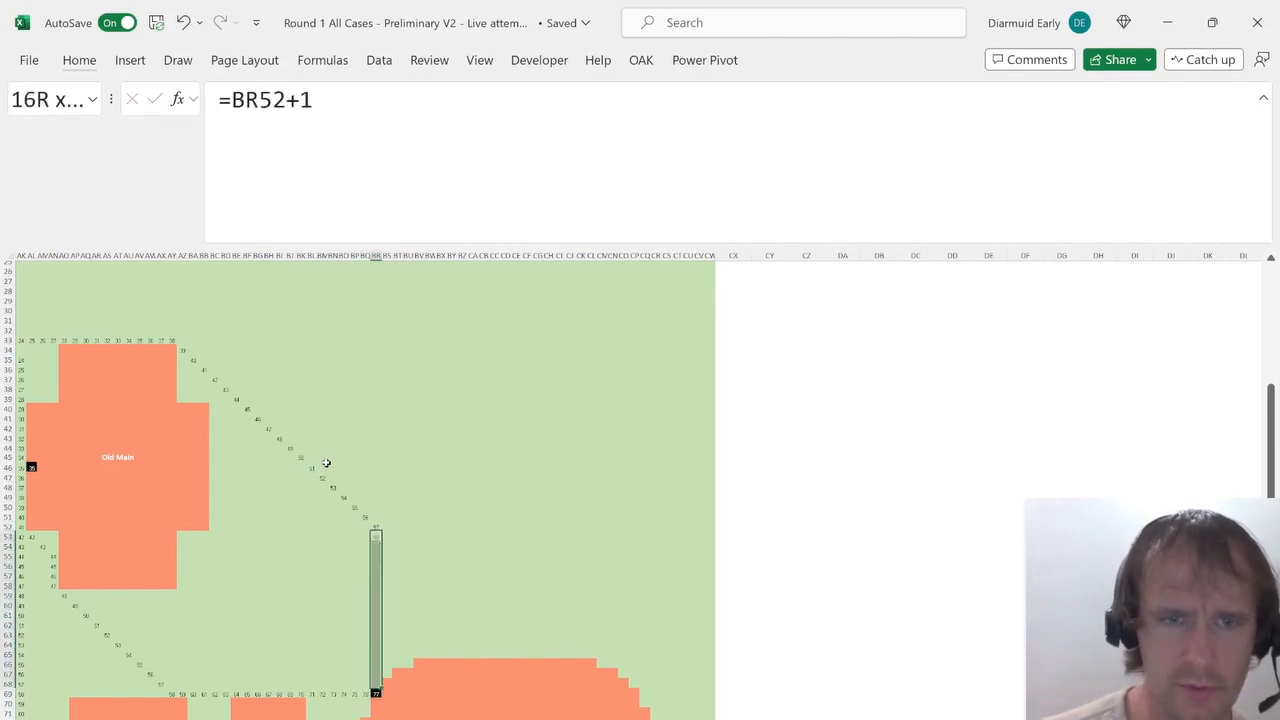
{"action": "key", "text": "ctrl+d"}
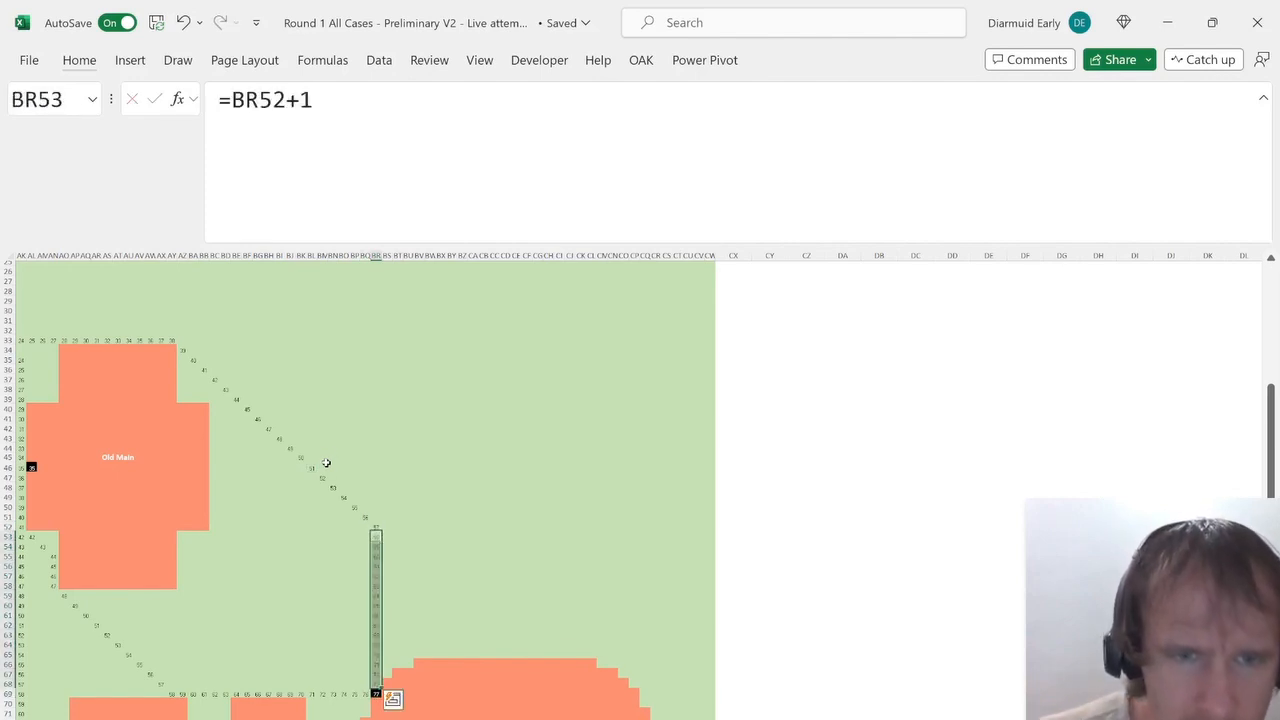
Enter =BR68+1 in BR69, the ring building's door cell.
{"action": "key", "text": "ctrl+Down"}
{"action": "type", "text": "="}
{"action": "key", "text": "Up"}
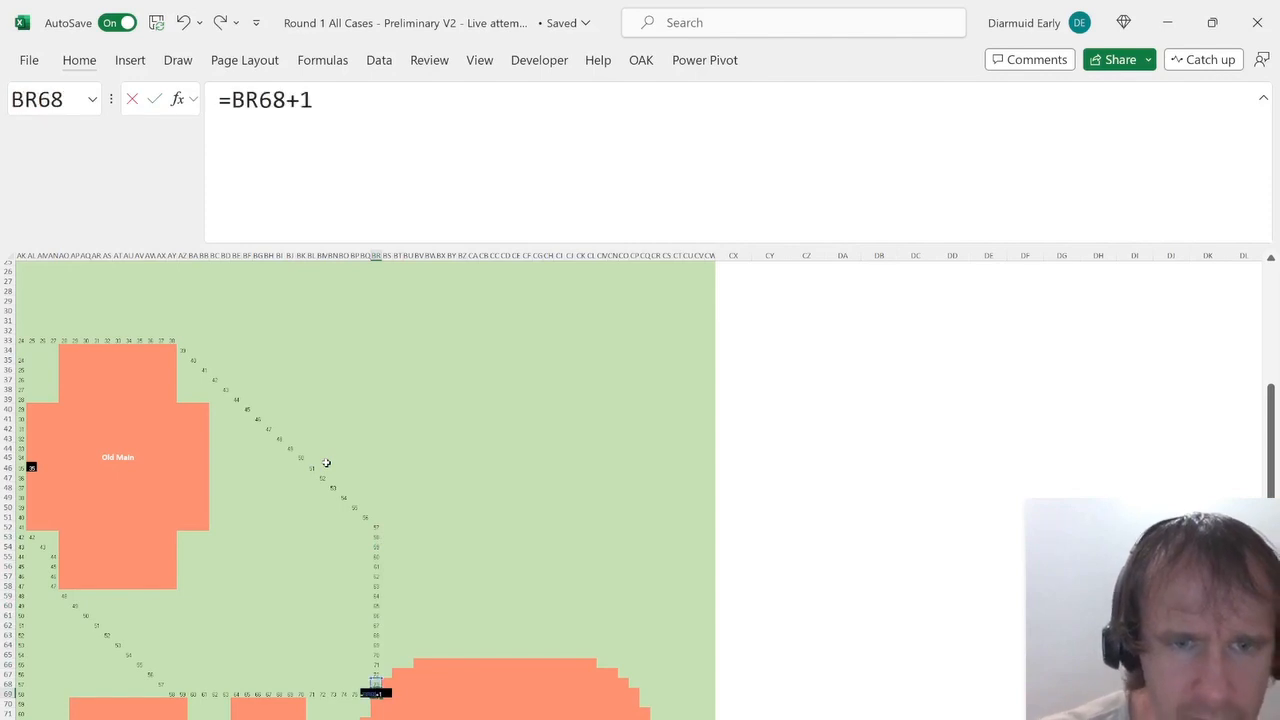
{"action": "type", "text": "+1"}
{"action": "key", "text": "Return"}
Inspect each building's door cell on the map to check its distance formula.
{"action": "key", "text": "Up"}
{"action": "key", "text": "Left"}
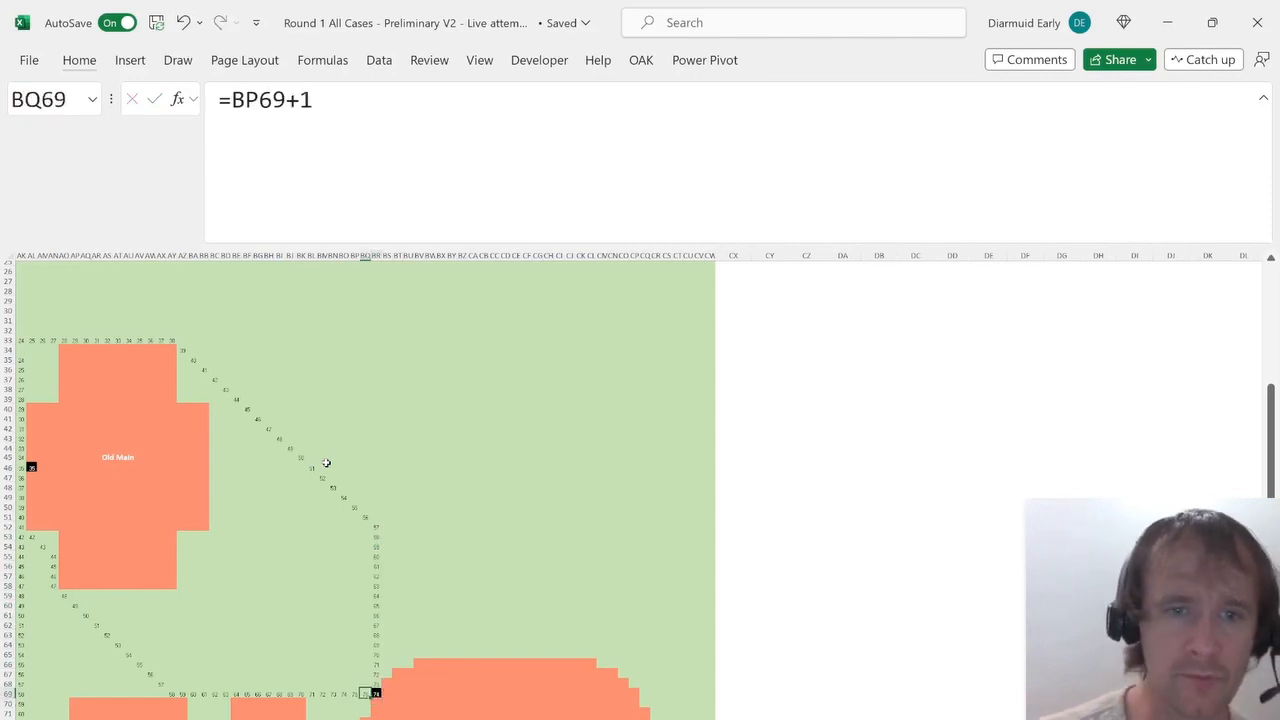
{"action": "scroll", "coordinate": [297, 589], "scroll_direction": "down", "scroll_amount": 10}
{"action": "scroll", "coordinate": [442, 638], "scroll_direction": "up", "scroll_amount": 15}
{"action": "scroll", "coordinate": [442, 638], "scroll_direction": "left", "scroll_amount": 12}
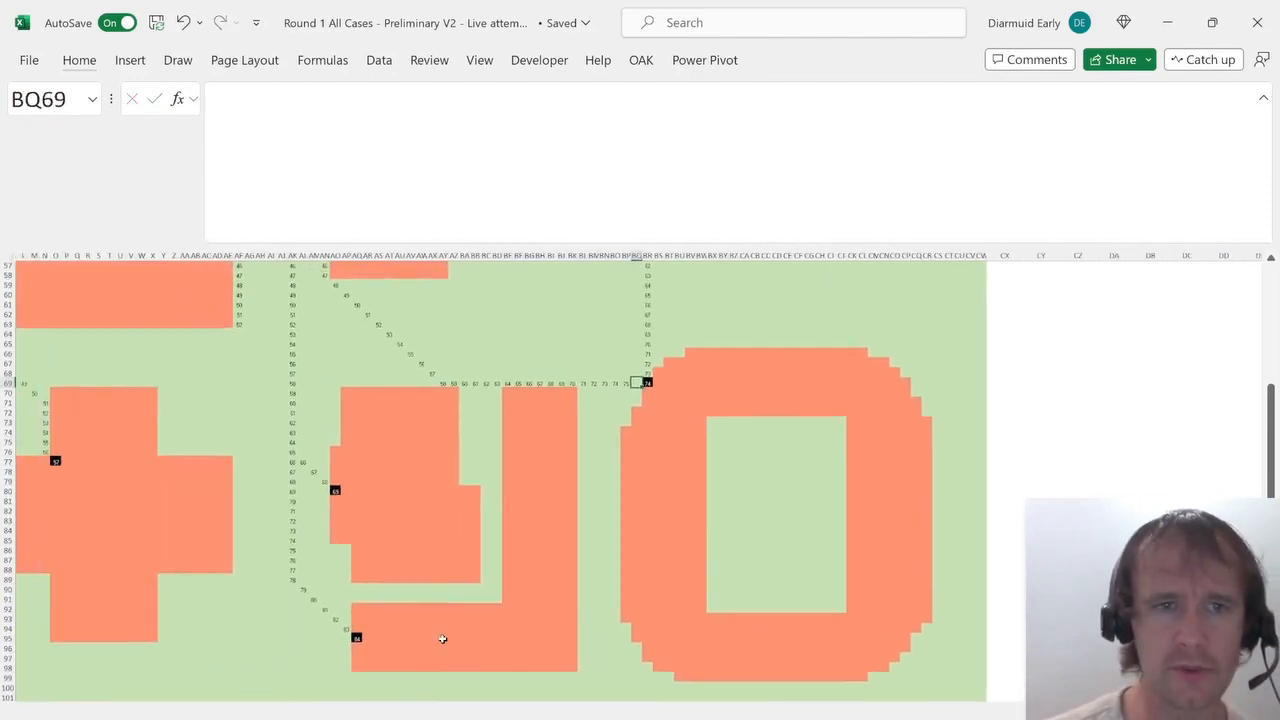
{"action": "scroll", "coordinate": [442, 638], "scroll_direction": "up", "scroll_amount": 3}
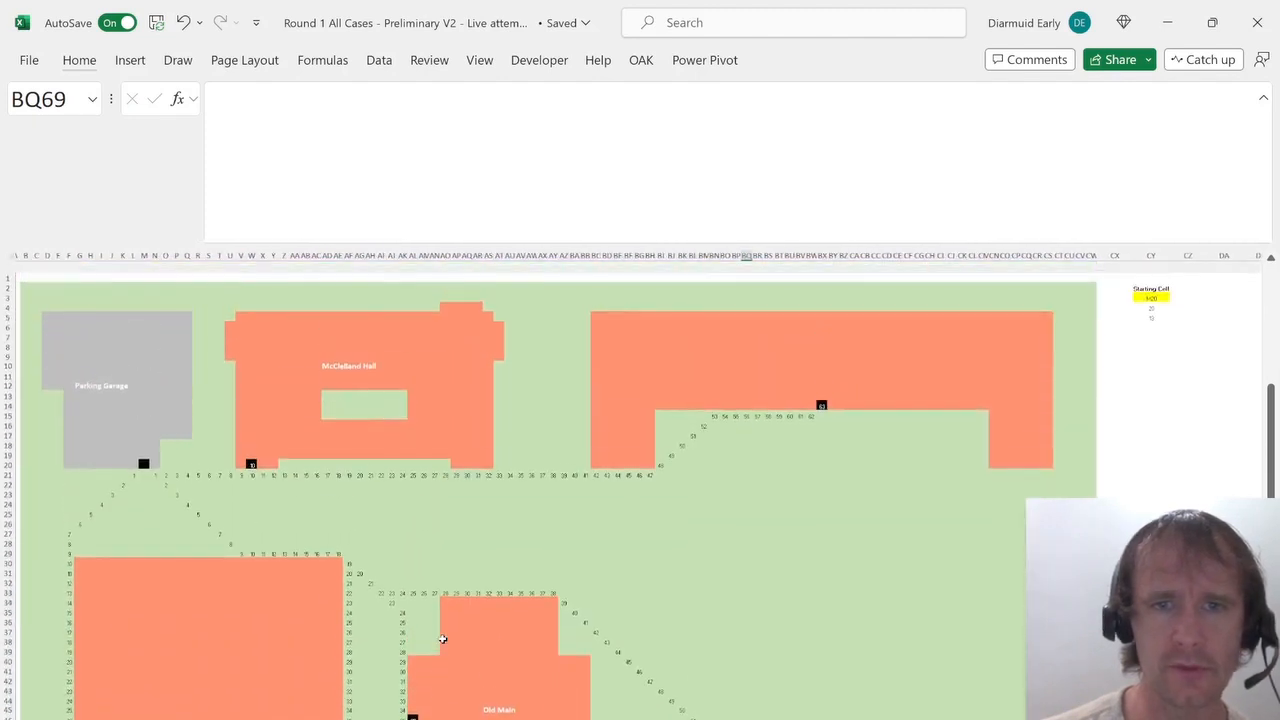
{"action": "left_click", "coordinate": [251, 452]}
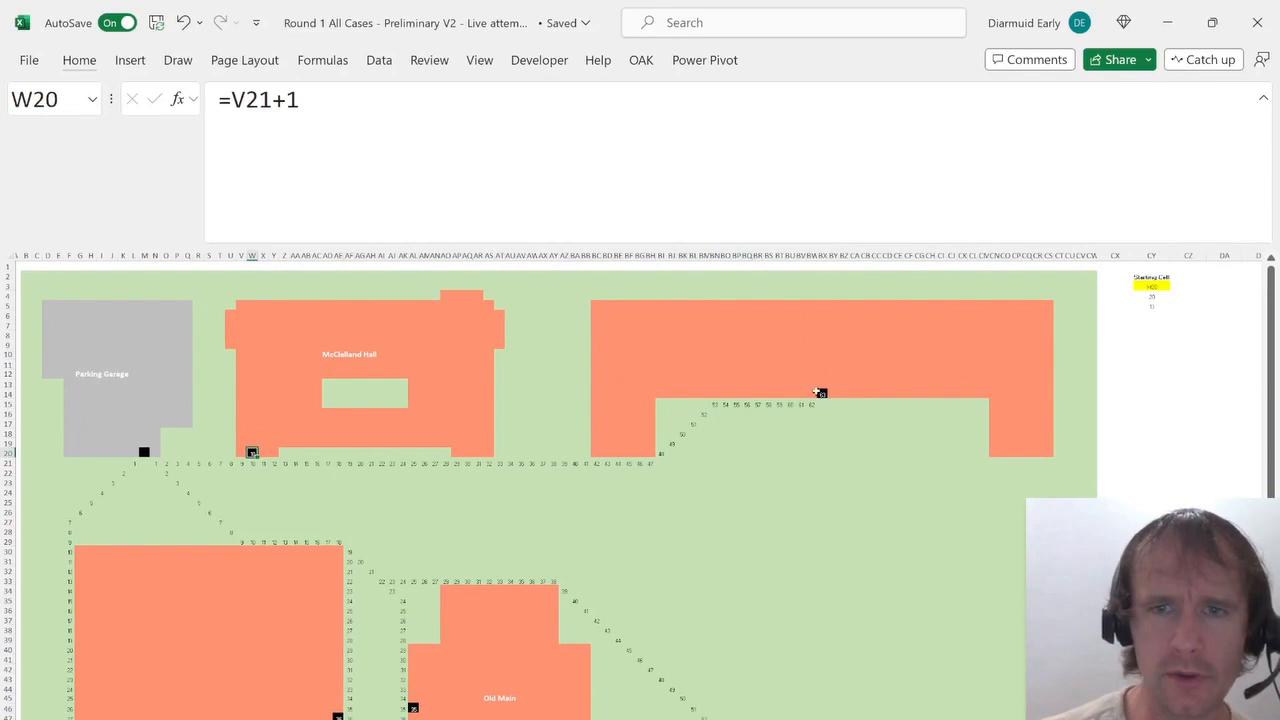
{"action": "left_click", "coordinate": [822, 393]}
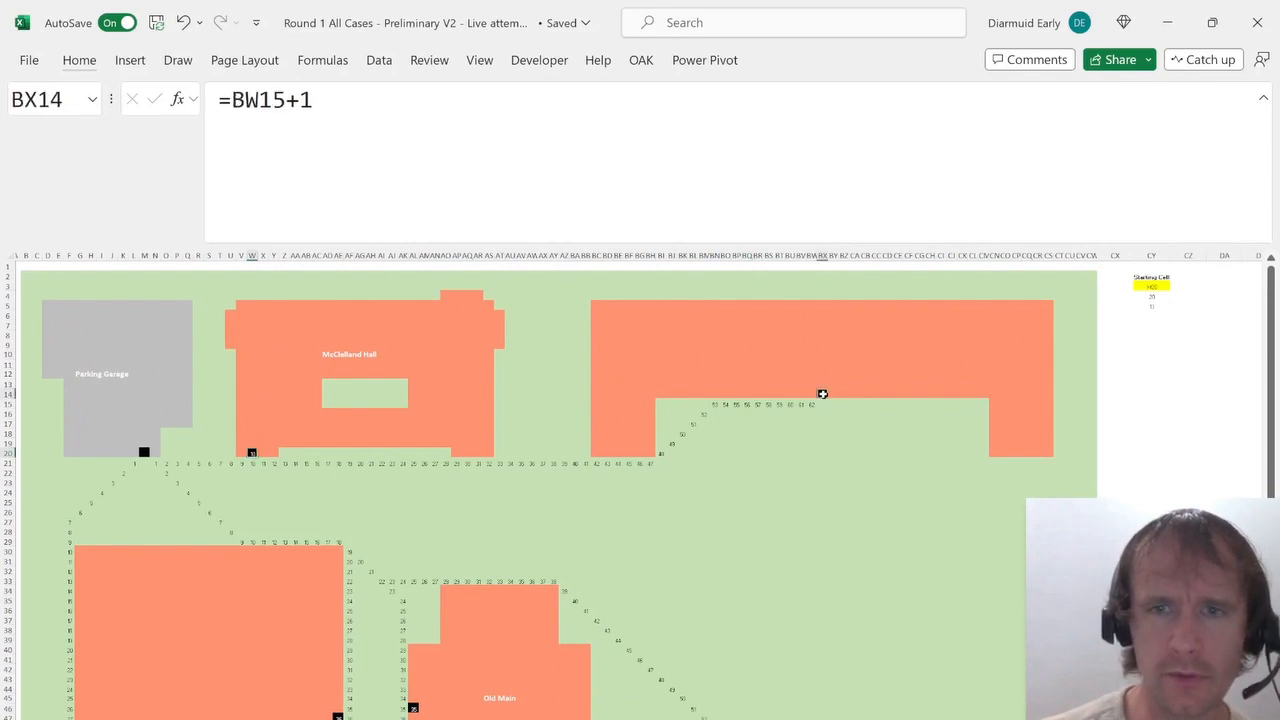
{"action": "left_click", "coordinate": [412, 707]}
{"action": "left_click", "coordinate": [338, 716]}
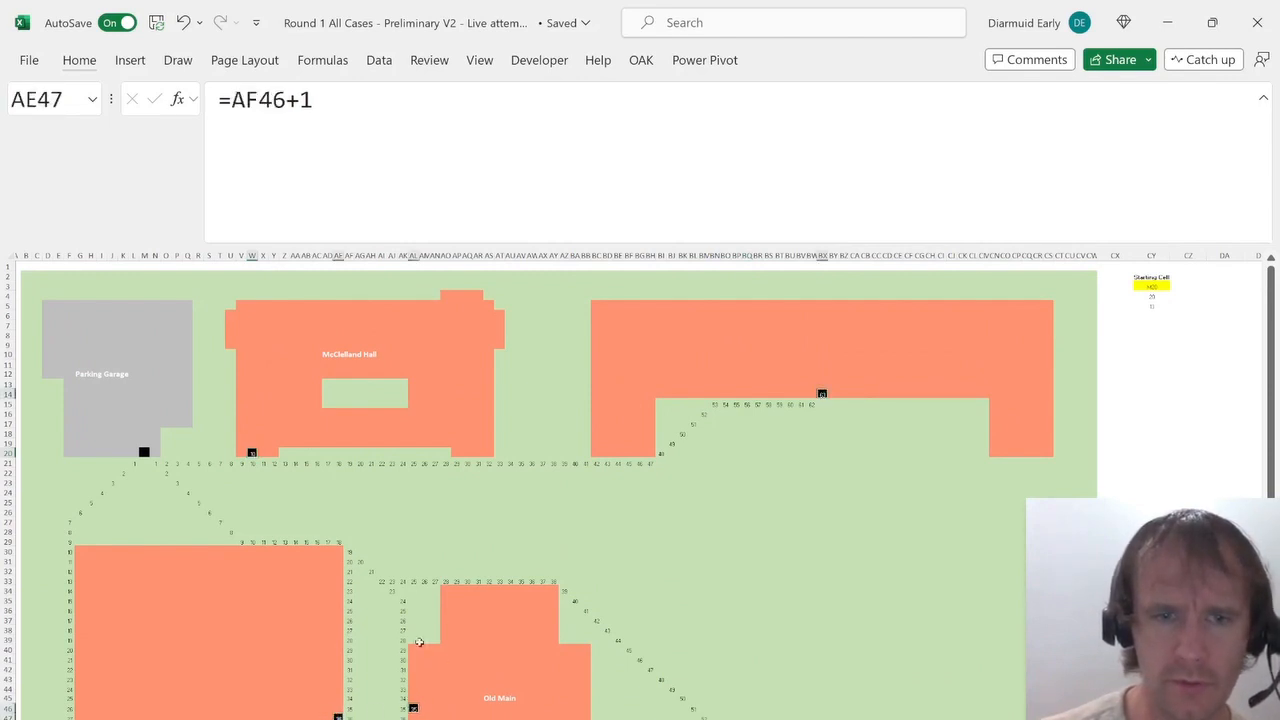
{"action": "scroll", "coordinate": [230, 572], "scroll_direction": "down", "scroll_amount": 15}
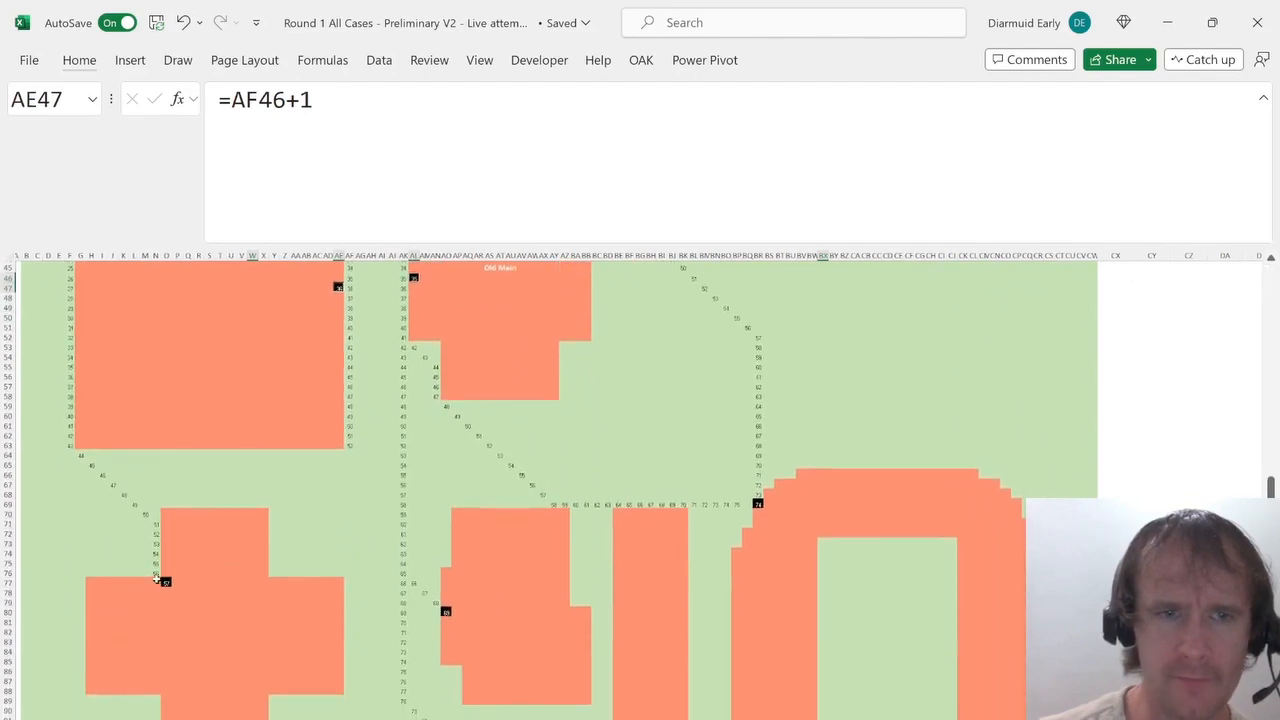
{"action": "left_click", "coordinate": [165, 581]}
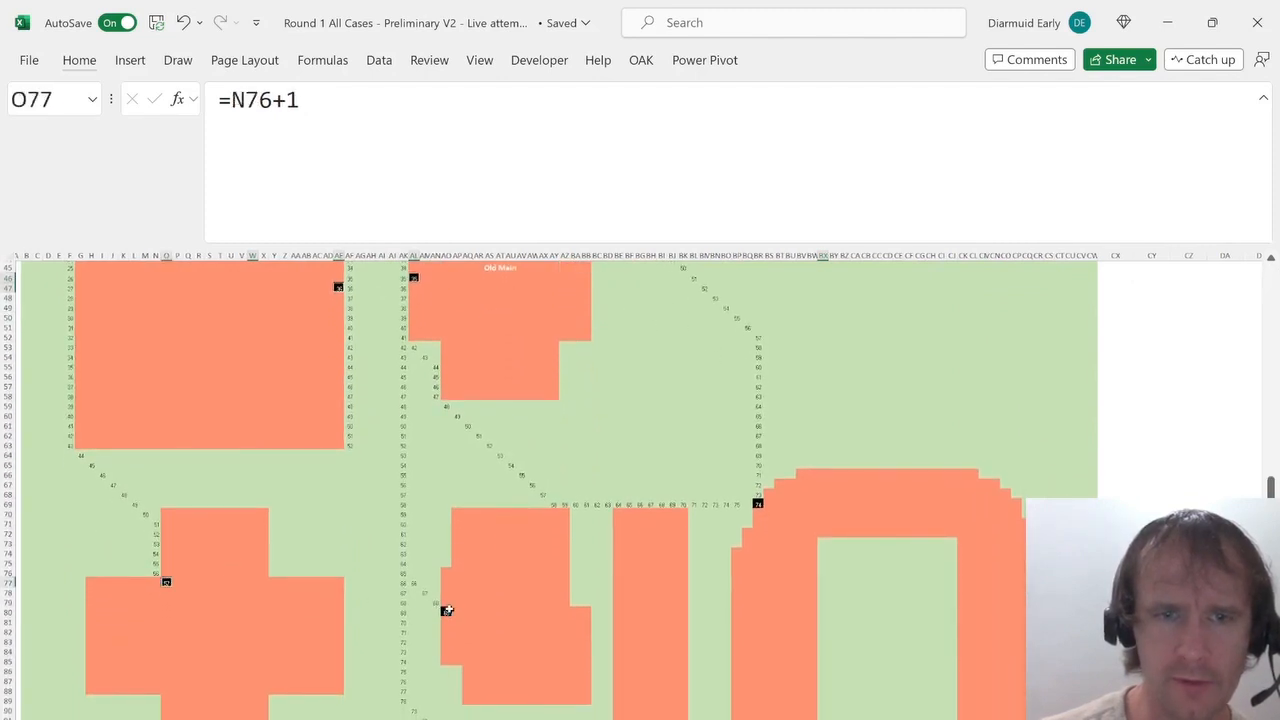
{"action": "left_click", "coordinate": [447, 610]}
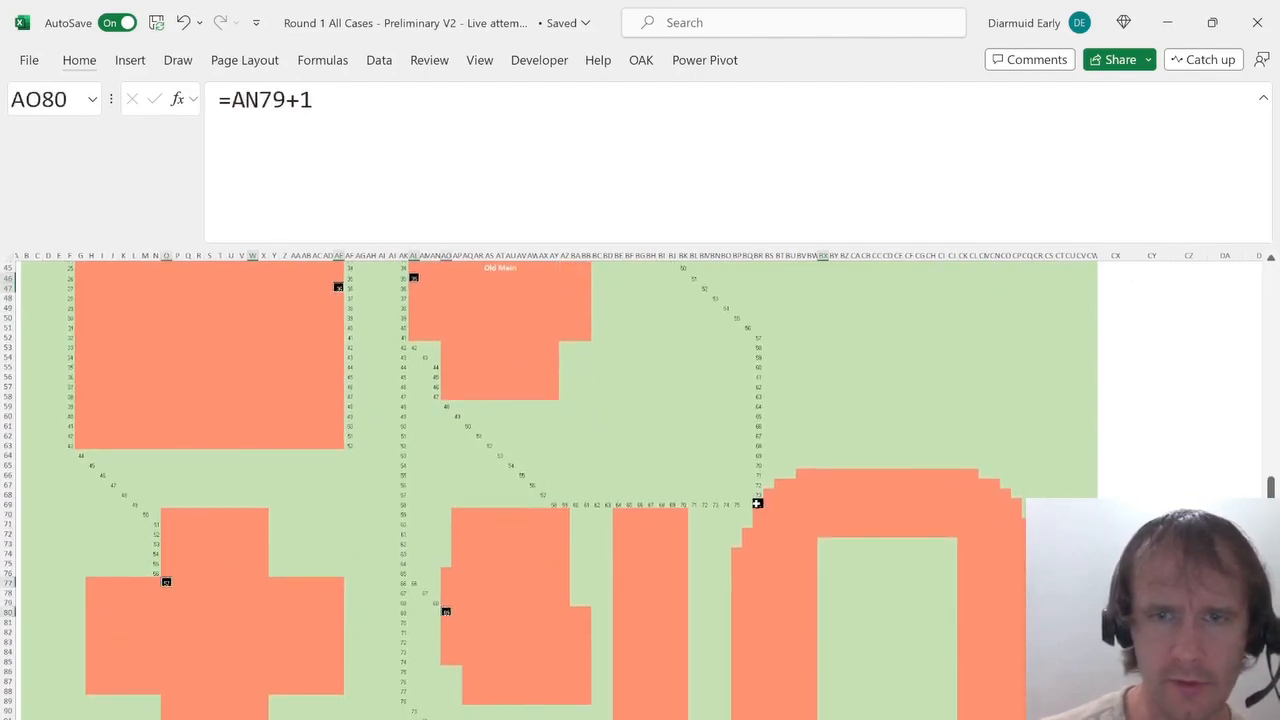
{"action": "left_click", "coordinate": [757, 503]}
{"action": "left_click", "coordinate": [467, 719], "text": "ctrl"}
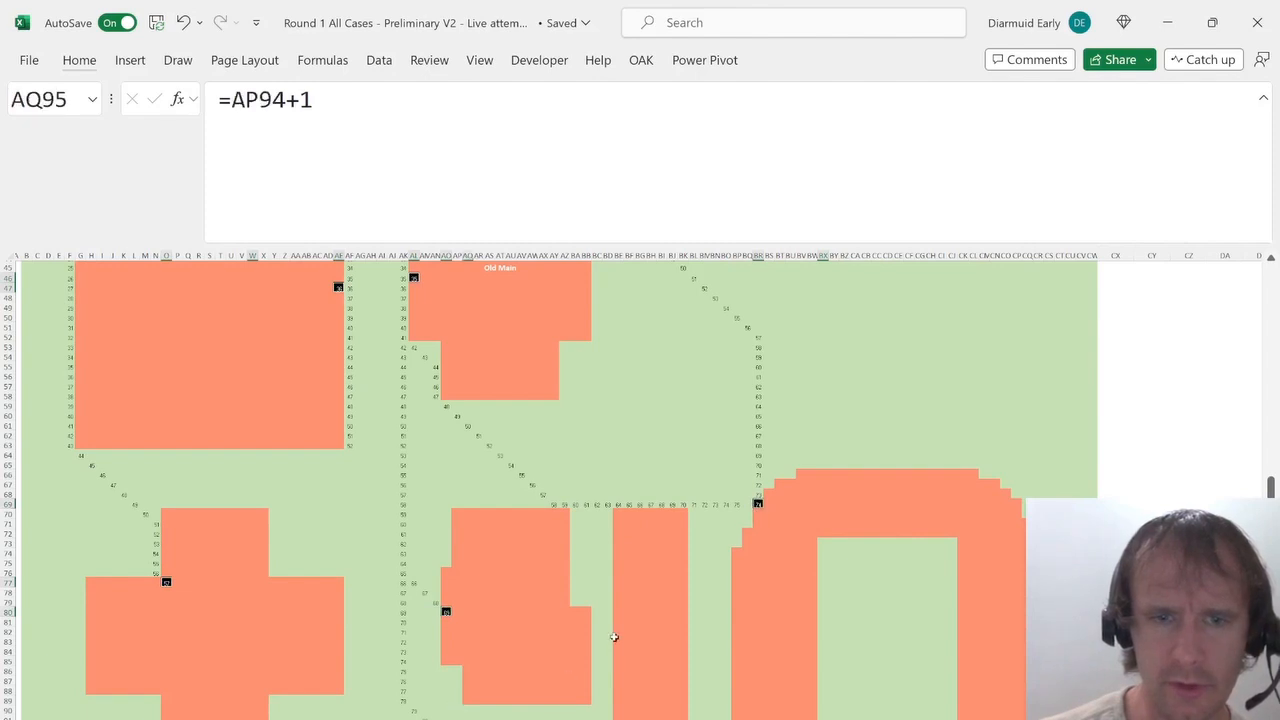
{"action": "scroll", "coordinate": [614, 637], "scroll_direction": "down", "scroll_amount": 5}
{"action": "scroll", "coordinate": [614, 637], "scroll_direction": "up", "scroll_amount": 4}
{"action": "scroll", "coordinate": [614, 637], "scroll_direction": "up", "scroll_amount": 4}
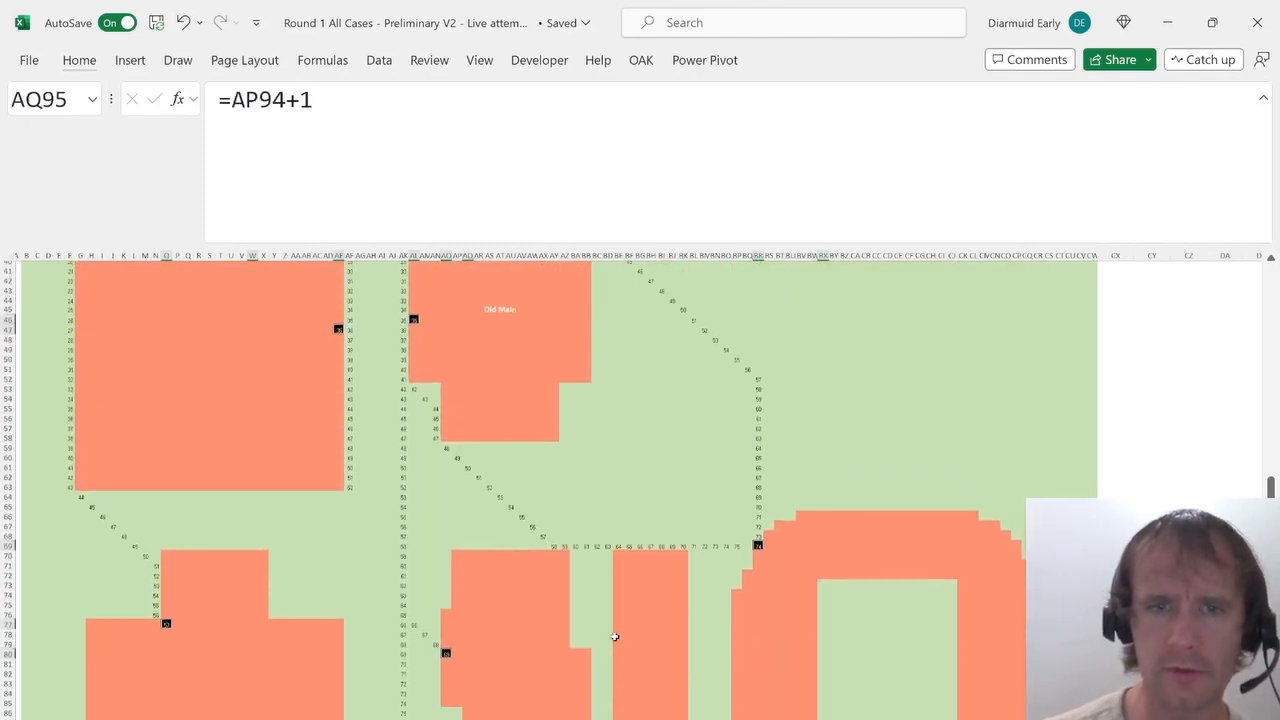
Review the list of campus buildings on the other sheets, returning to the questions sheet.
{"action": "key", "text": "ctrl+Page_Up"}
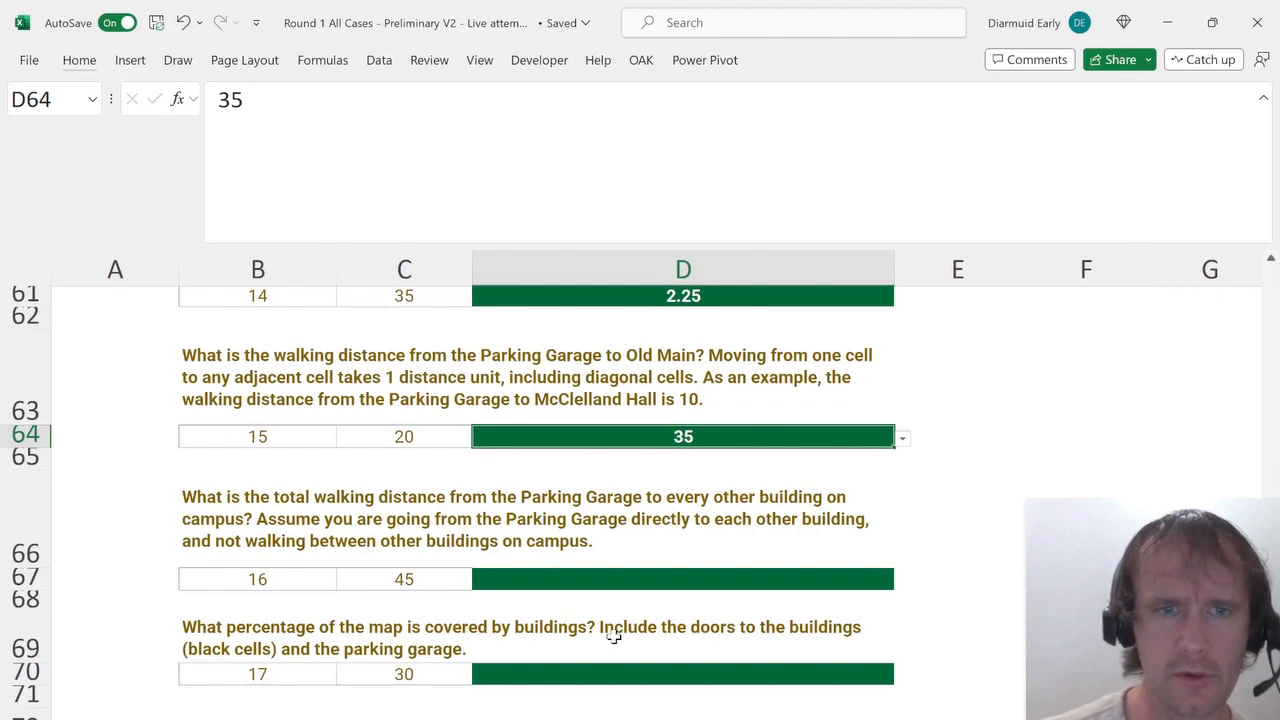
{"action": "key", "text": "ctrl+Page_Down"}
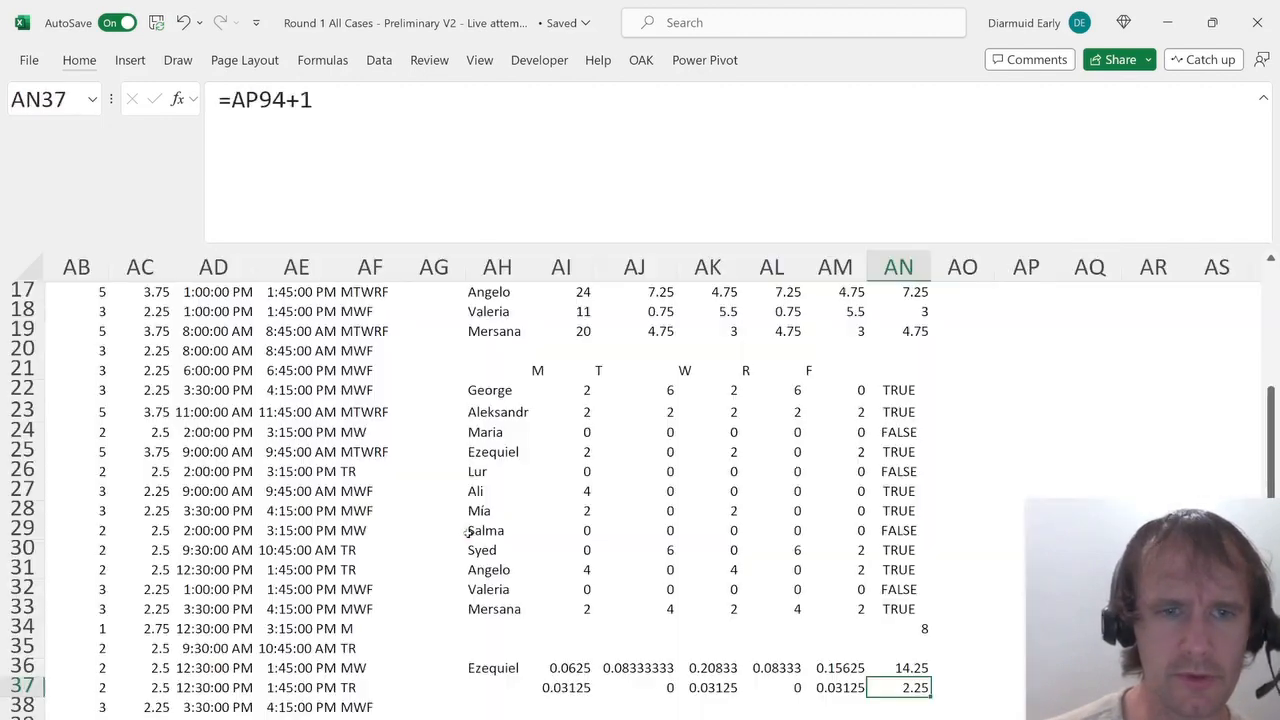
{"action": "scroll", "coordinate": [453, 469], "scroll_direction": "up", "scroll_amount": 4}
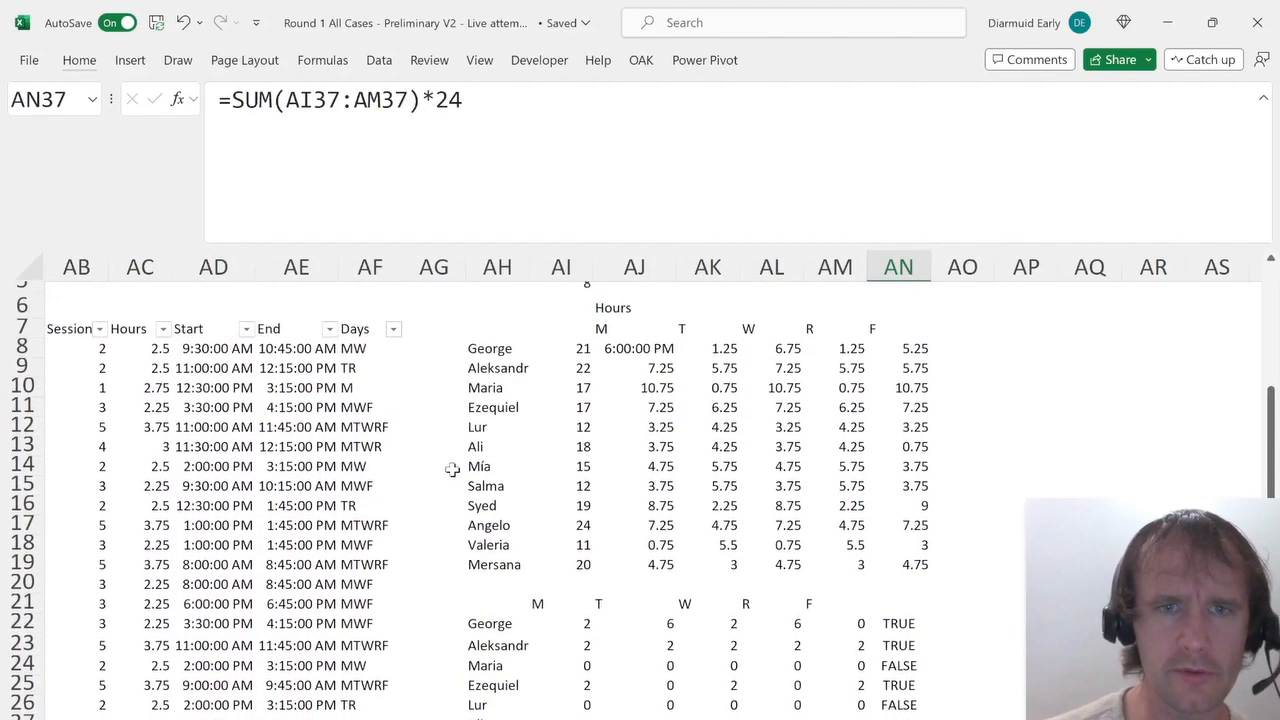
{"action": "scroll", "coordinate": [453, 469], "scroll_direction": "left", "scroll_amount": 5}
{"action": "scroll", "coordinate": [453, 469], "scroll_direction": "left", "scroll_amount": 2}
{"action": "scroll", "coordinate": [453, 469], "scroll_direction": "down", "scroll_amount": 3}
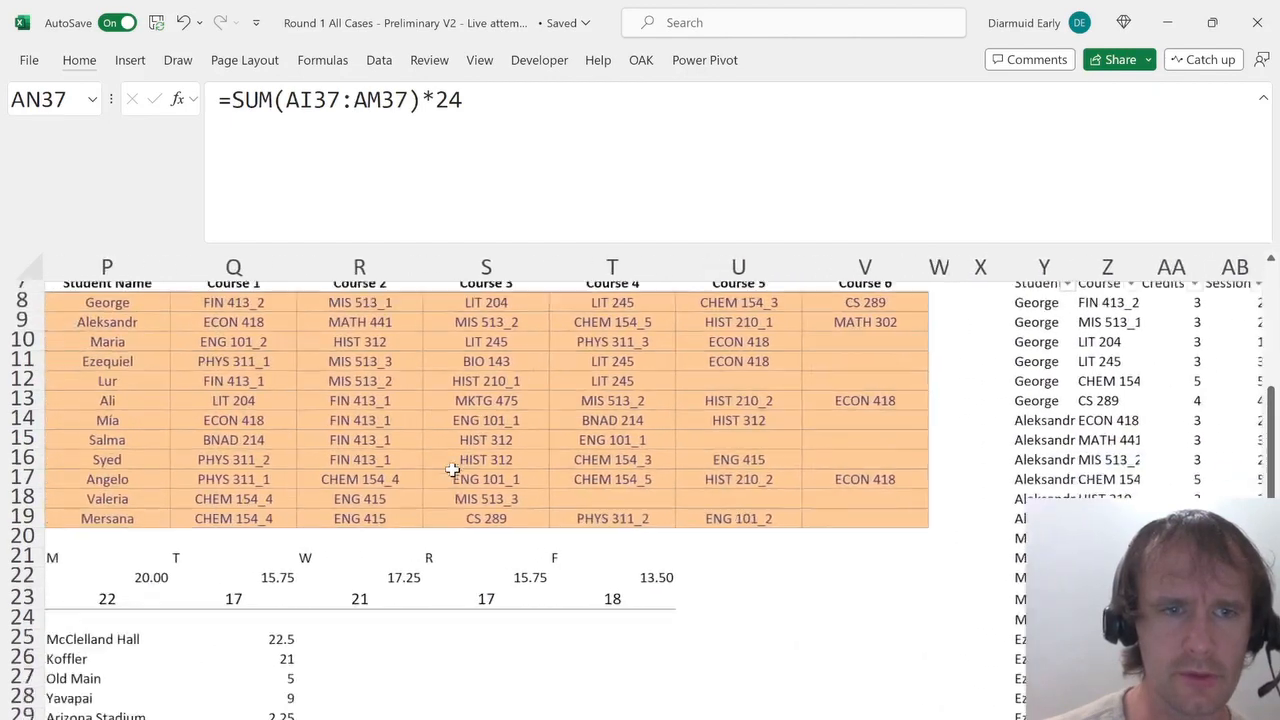
{"action": "left_click", "coordinate": [150, 556]}
{"action": "key", "text": "ctrl+shift+Down"}
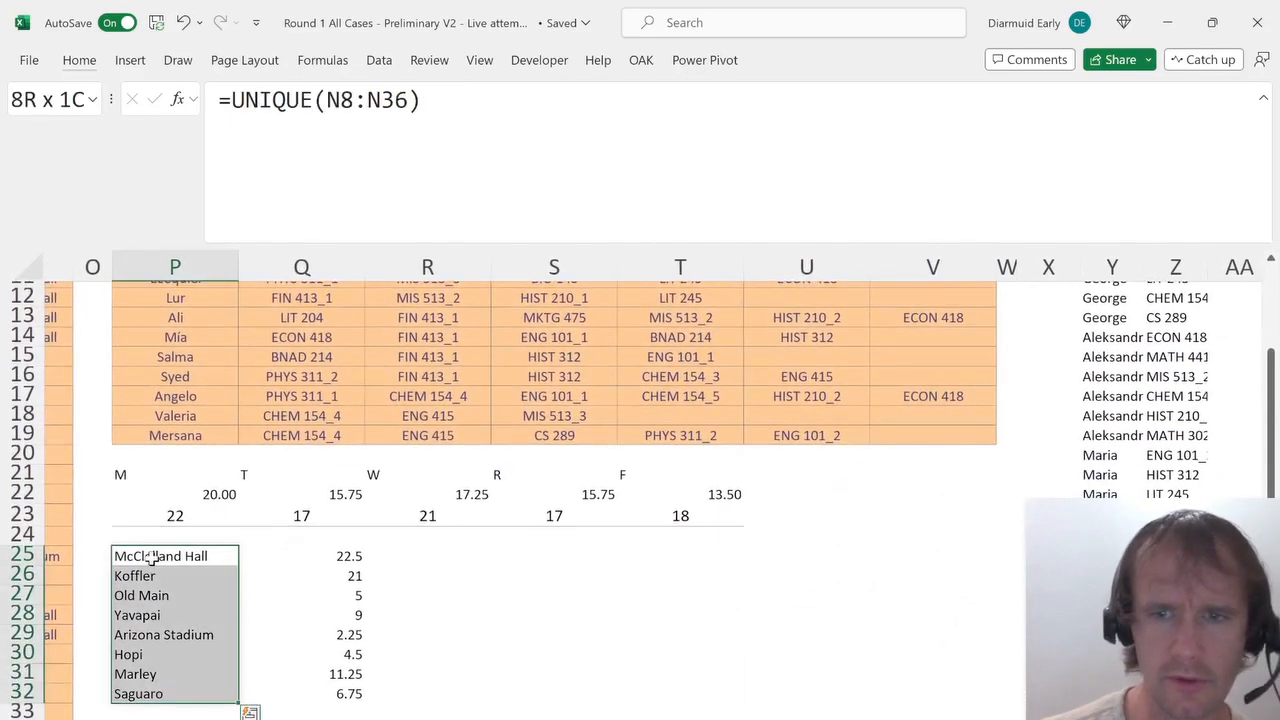
{"action": "key", "text": "ctrl+Page_Up"}
{"action": "key", "text": "ctrl+Page_Up"}
{"action": "key", "text": "ctrl+Page_Down"}
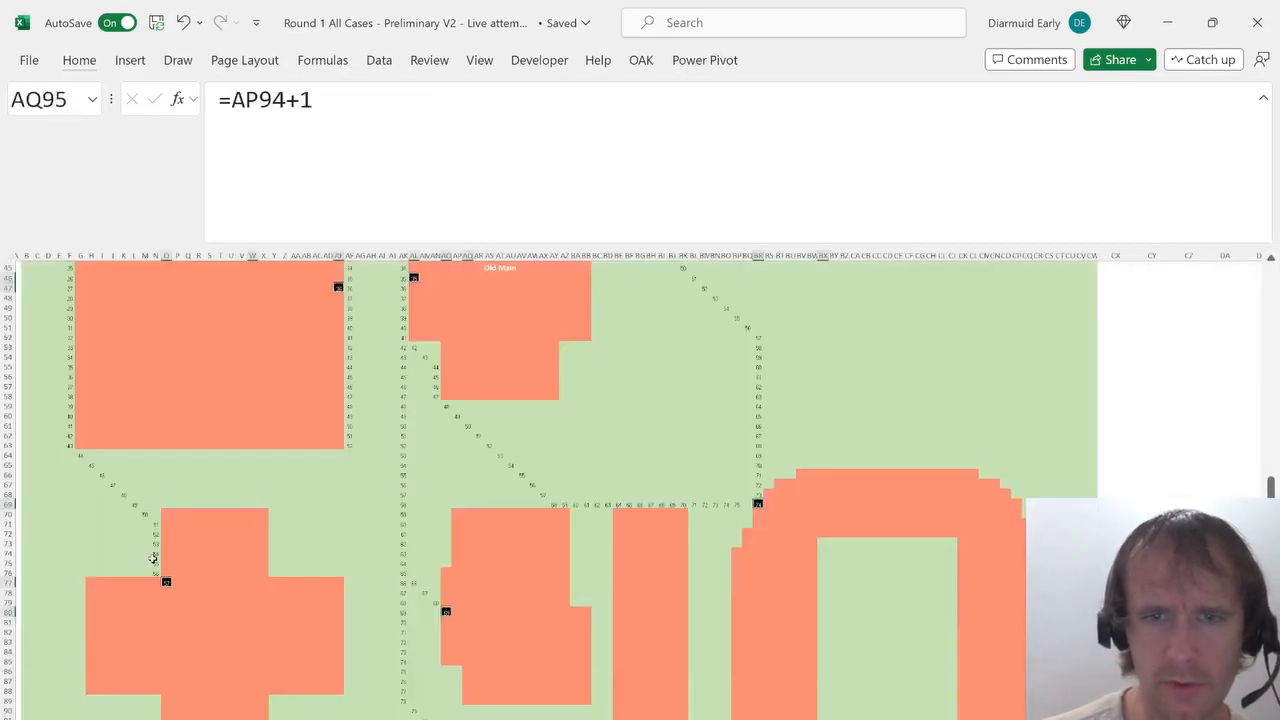
{"action": "key", "text": "ctrl+Page_Up"}
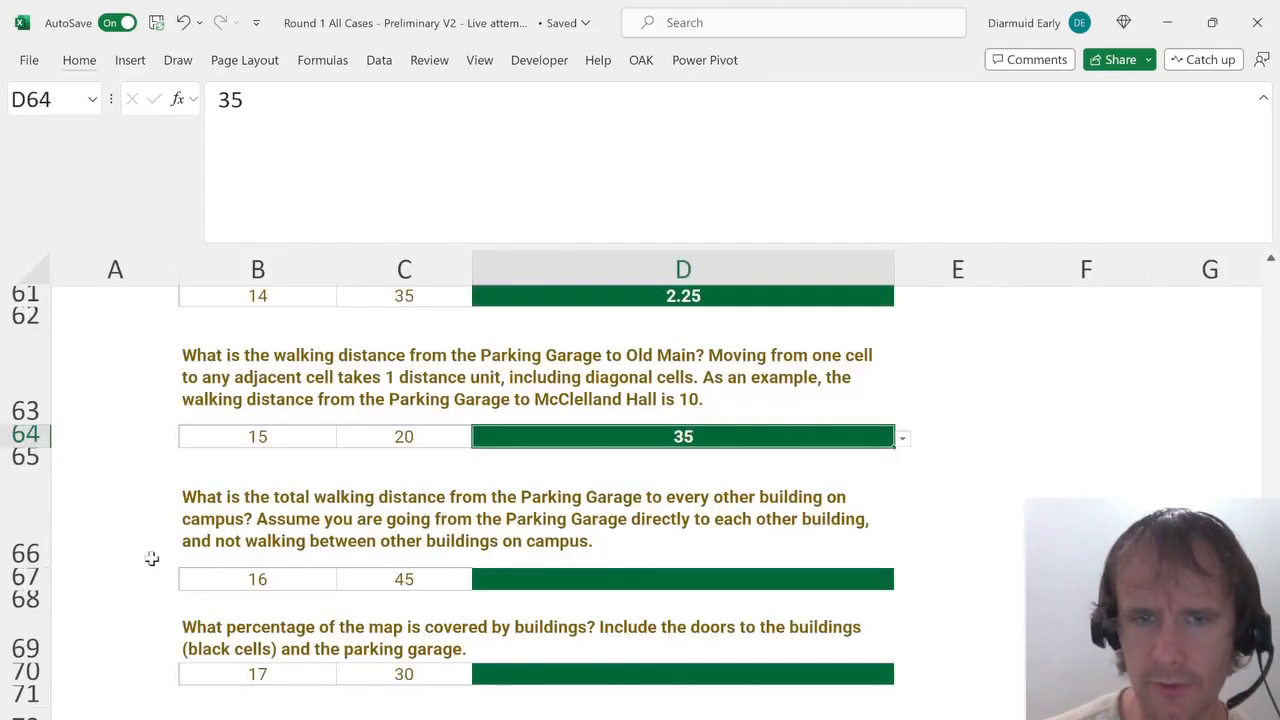
Answer the total walking distance question in D67 with 428.
{"action": "key", "text": "Down"}
{"action": "key", "text": "Down"}
{"action": "key", "text": "Down"}
{"action": "key", "text": "Down"}
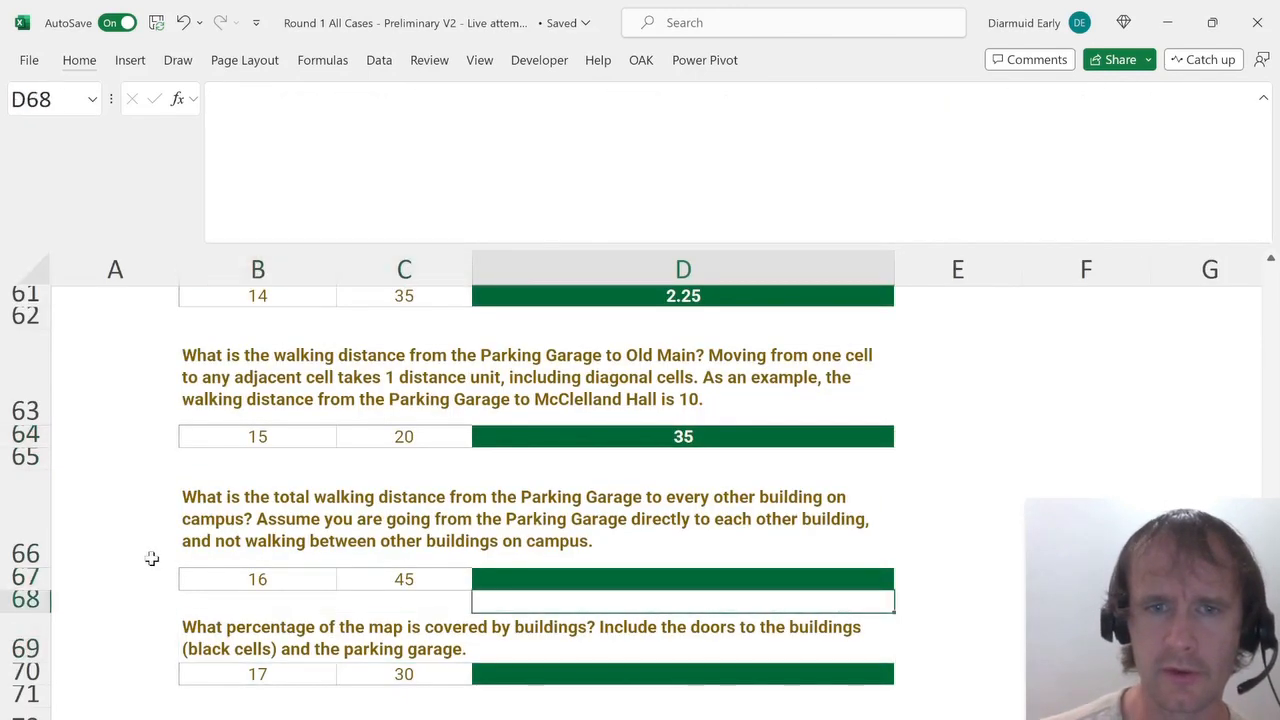
{"action": "key", "text": "Up"}
{"action": "key", "text": "alt+Down"}
{"action": "key", "text": "Return"}
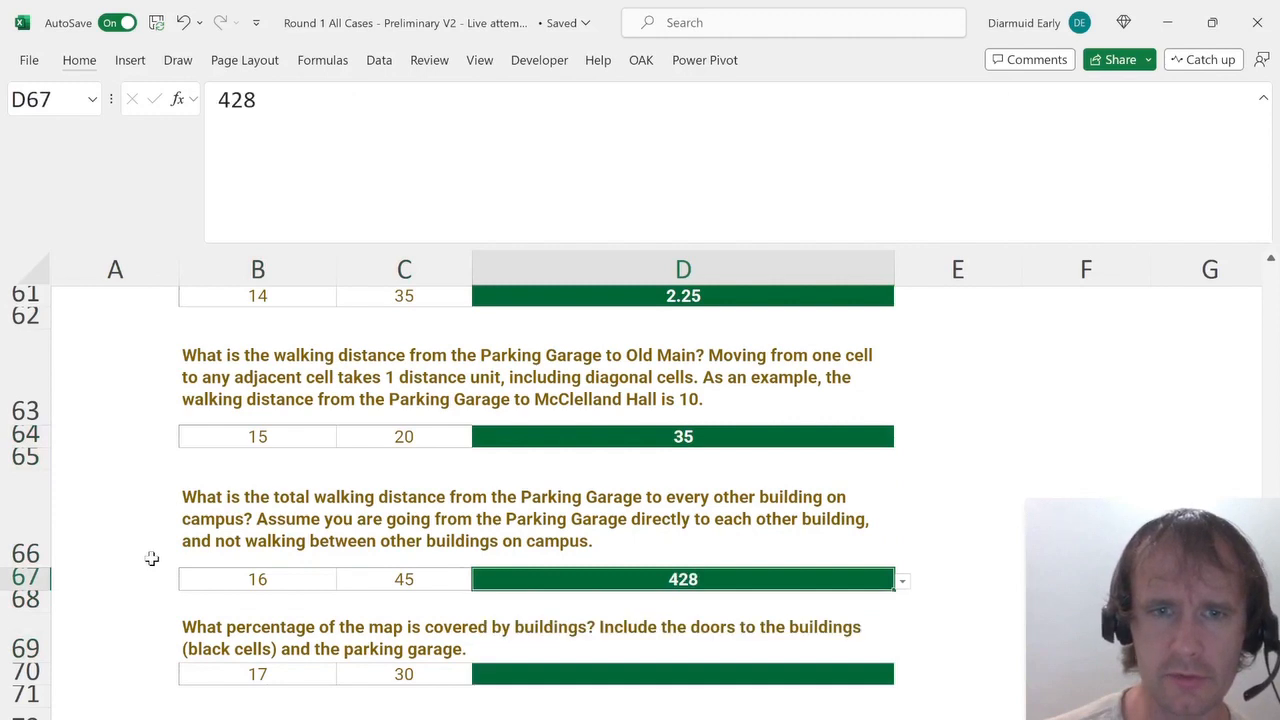
Clear all contents from the campus map sheet, removing the distance formulas.
{"action": "key", "text": "Down"}
{"action": "key", "text": "Down"}
{"action": "key", "text": "Down"}
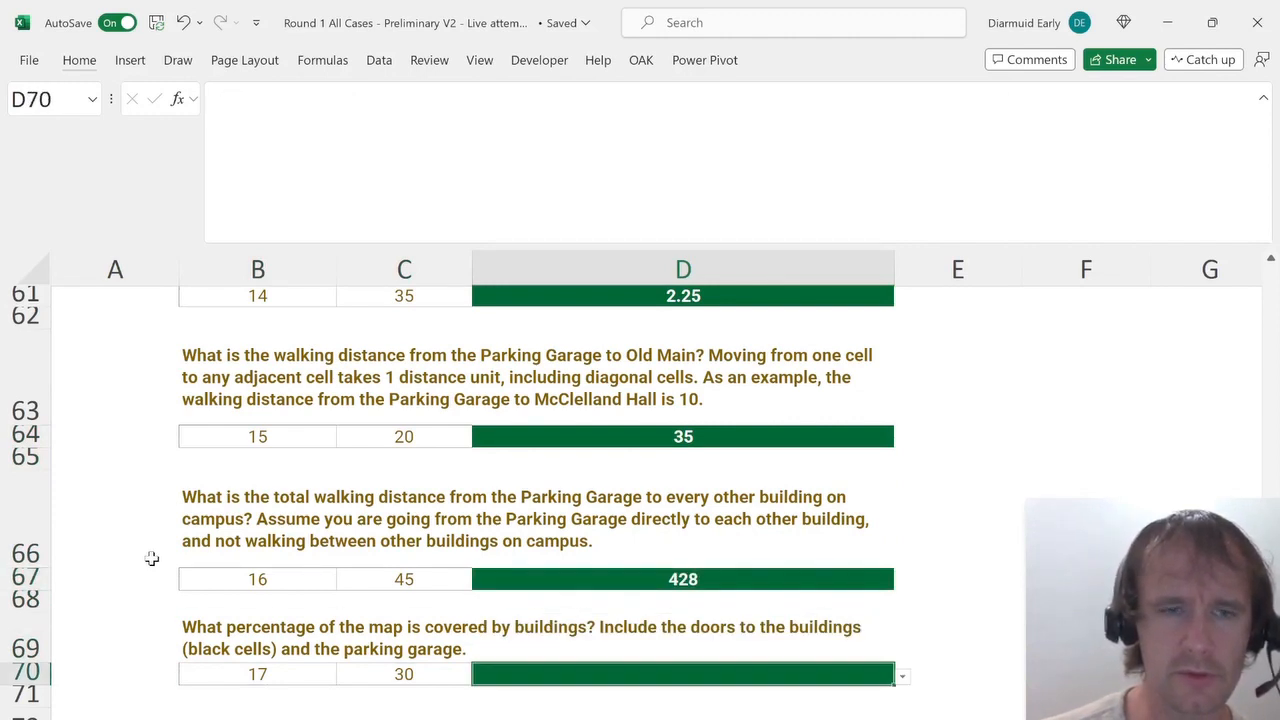
{"action": "key", "text": "ctrl+Page_Down"}
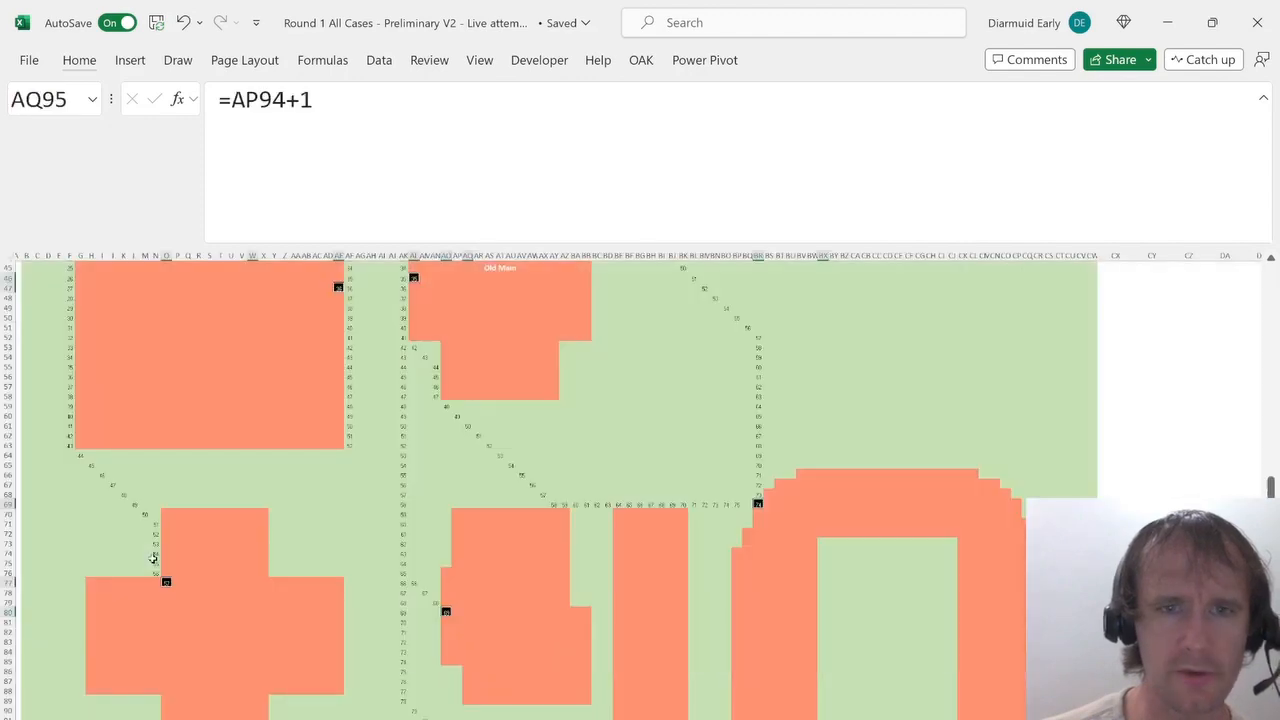
{"action": "key", "text": "ctrl+Up"}
{"action": "key", "text": "ctrl+Up"}
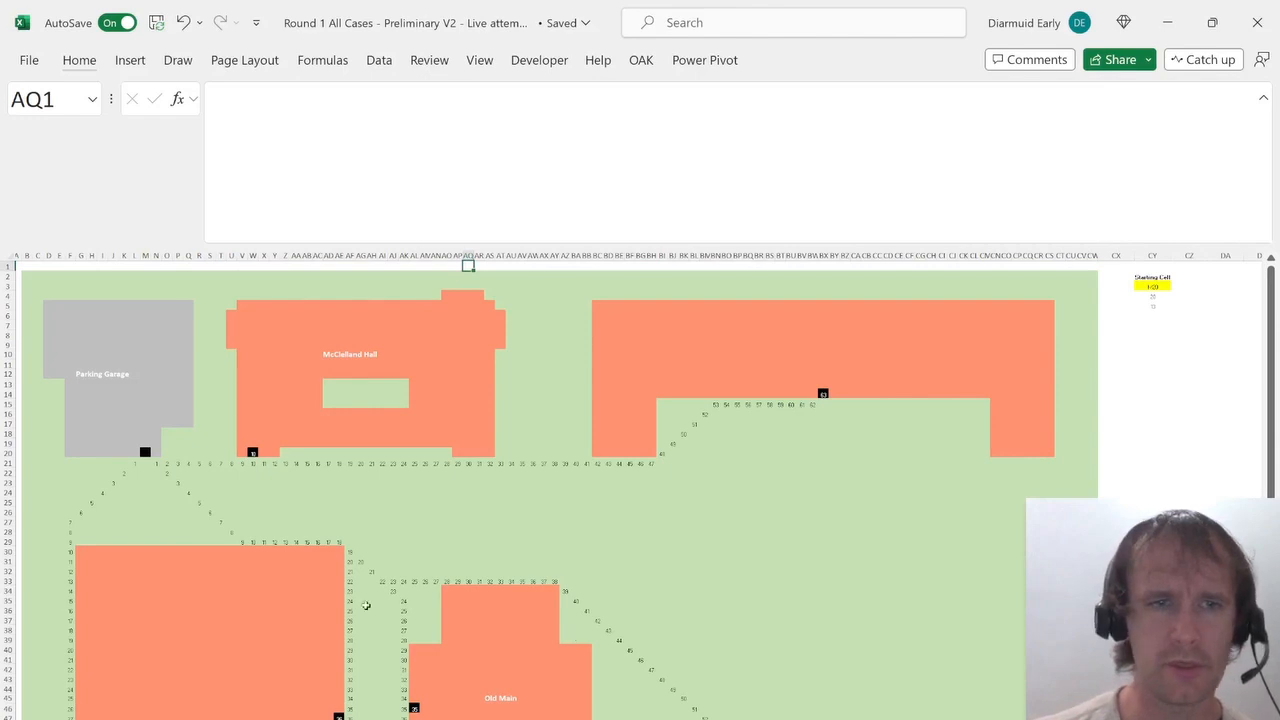
{"action": "key", "text": "ctrl+a"}
{"action": "key", "text": "Delete"}
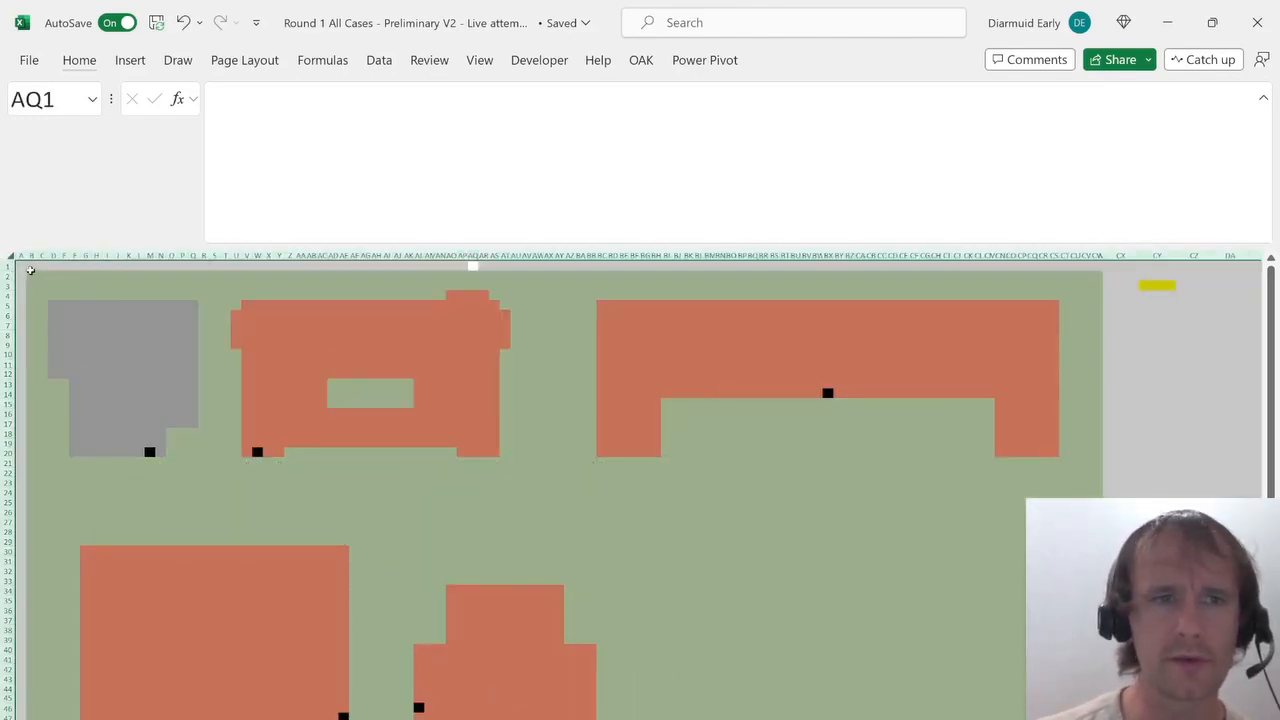
Try to replace every cell formatted like the green B2 with 1 across the campus map sheet.
{"action": "left_click", "coordinate": [30, 270]}
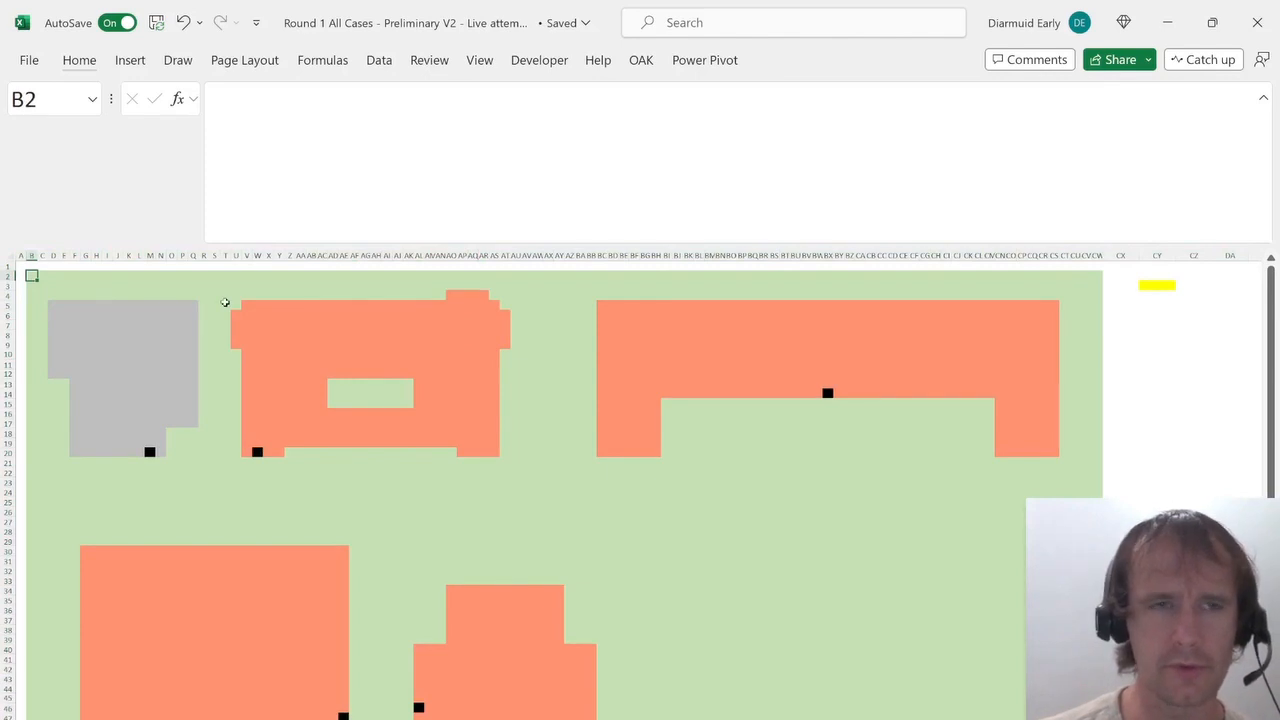
{"action": "key", "text": "ctrl+h"}
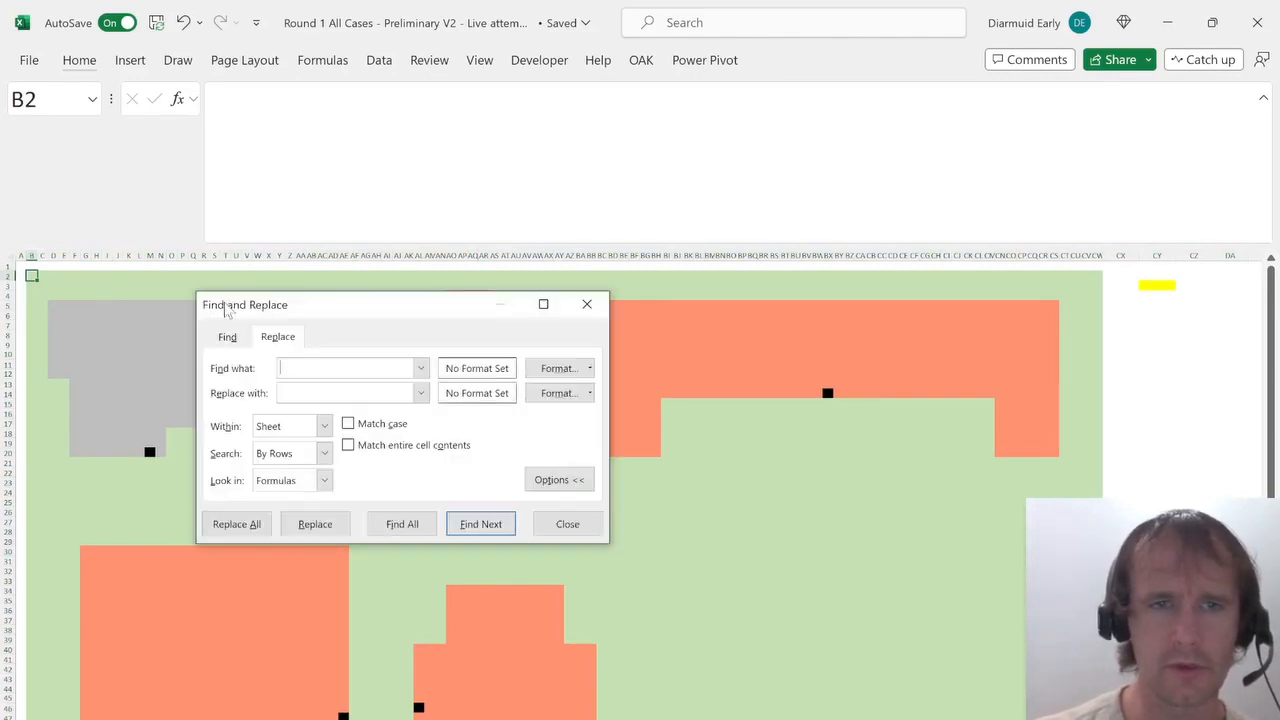
{"action": "left_click", "coordinate": [590, 368]}
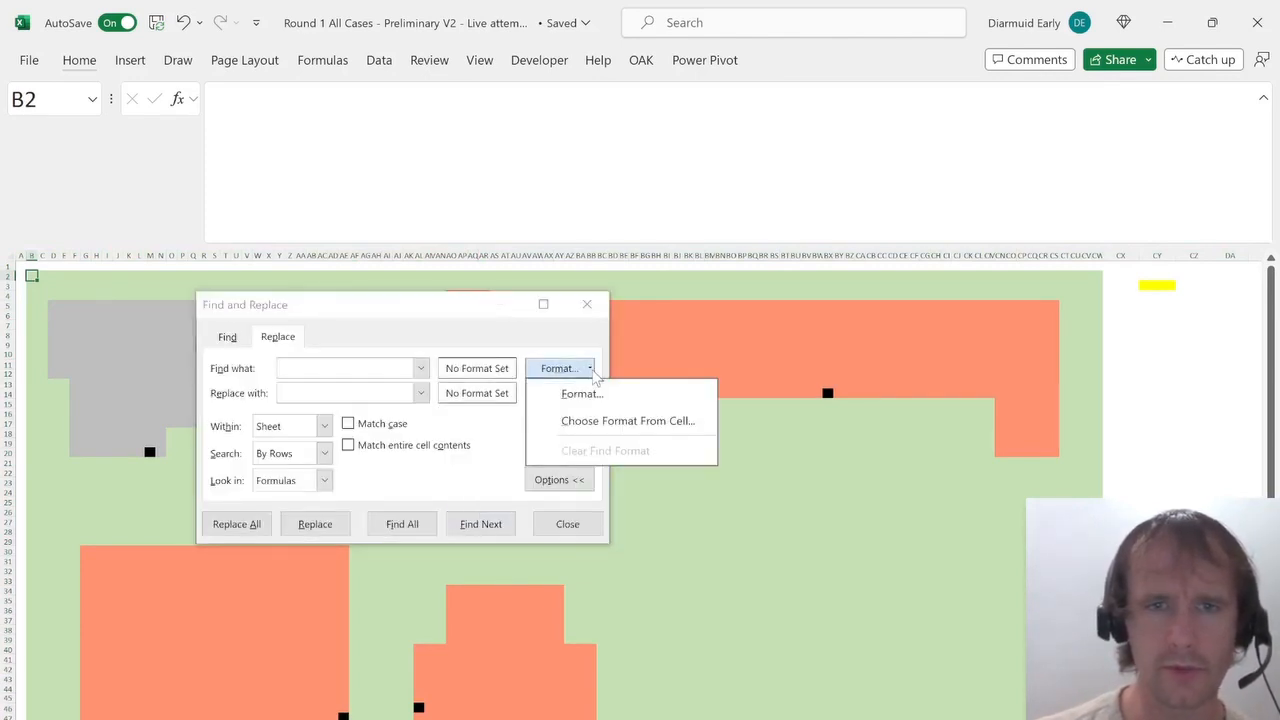
{"action": "left_click", "coordinate": [590, 420]}
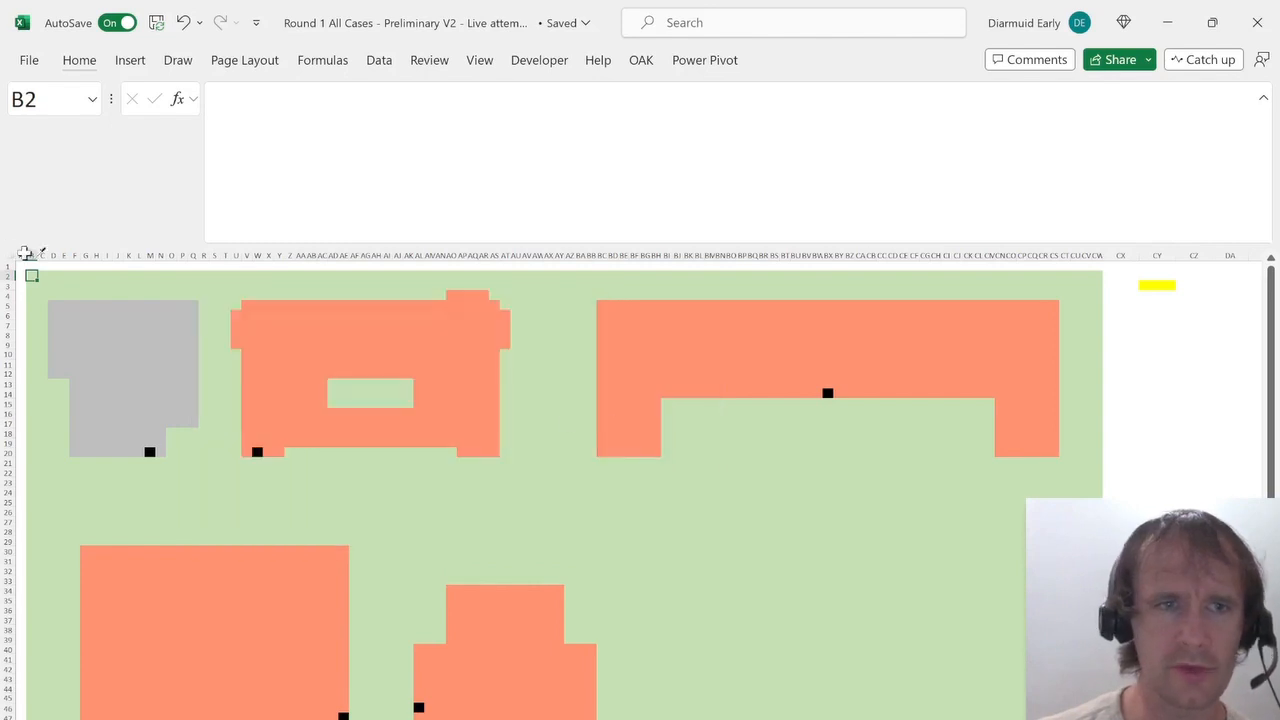
{"action": "left_click", "coordinate": [34, 277]}
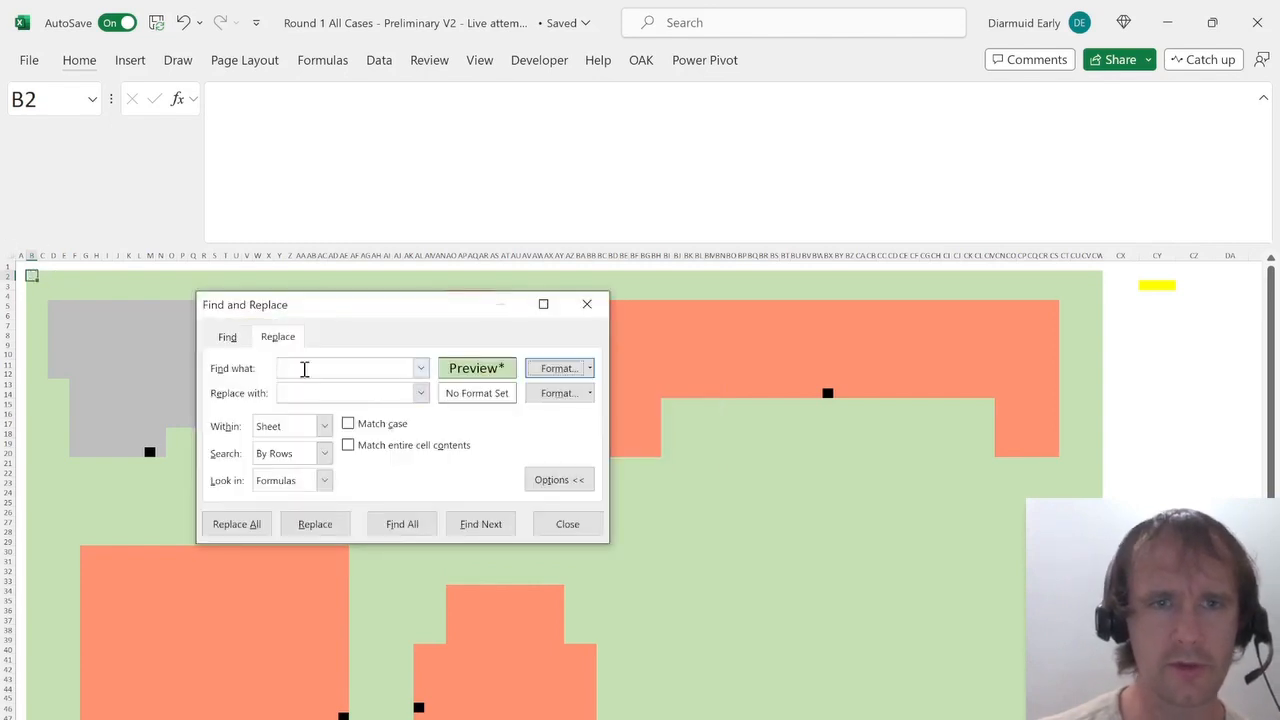
{"action": "left_click", "coordinate": [300, 392]}
{"action": "type", "text": "1"}
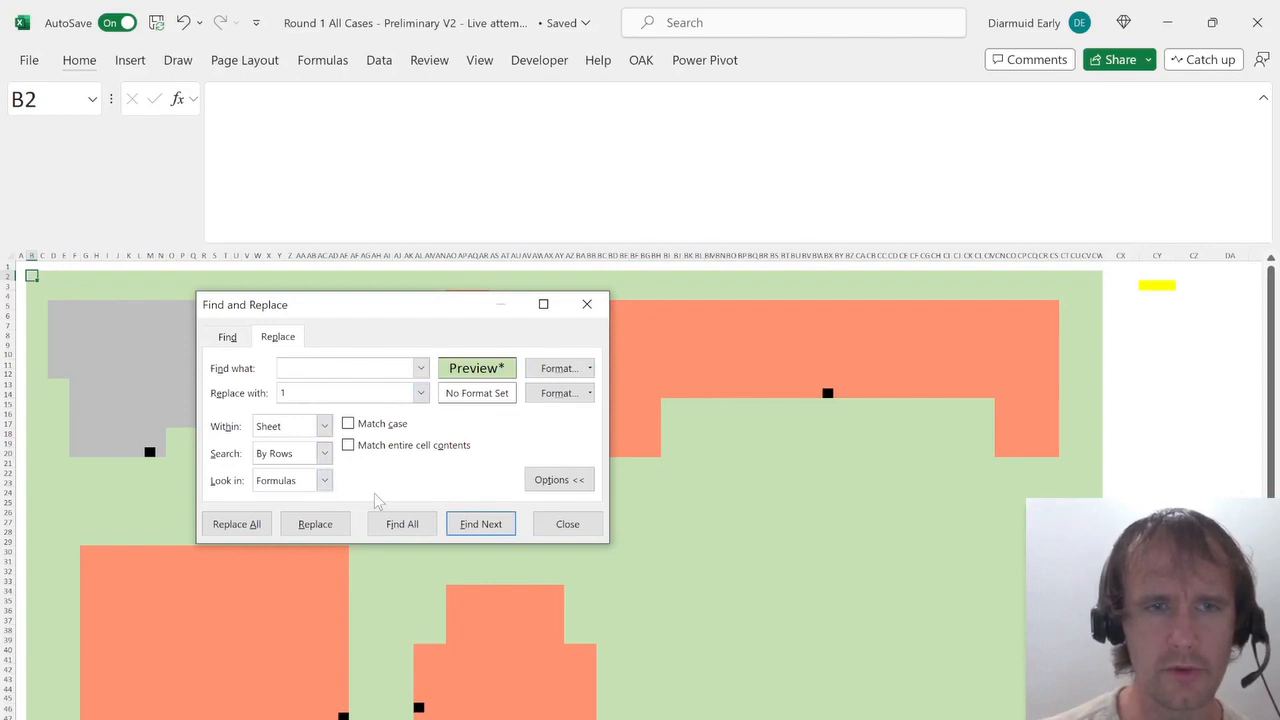
{"action": "key", "text": "alt+a"}
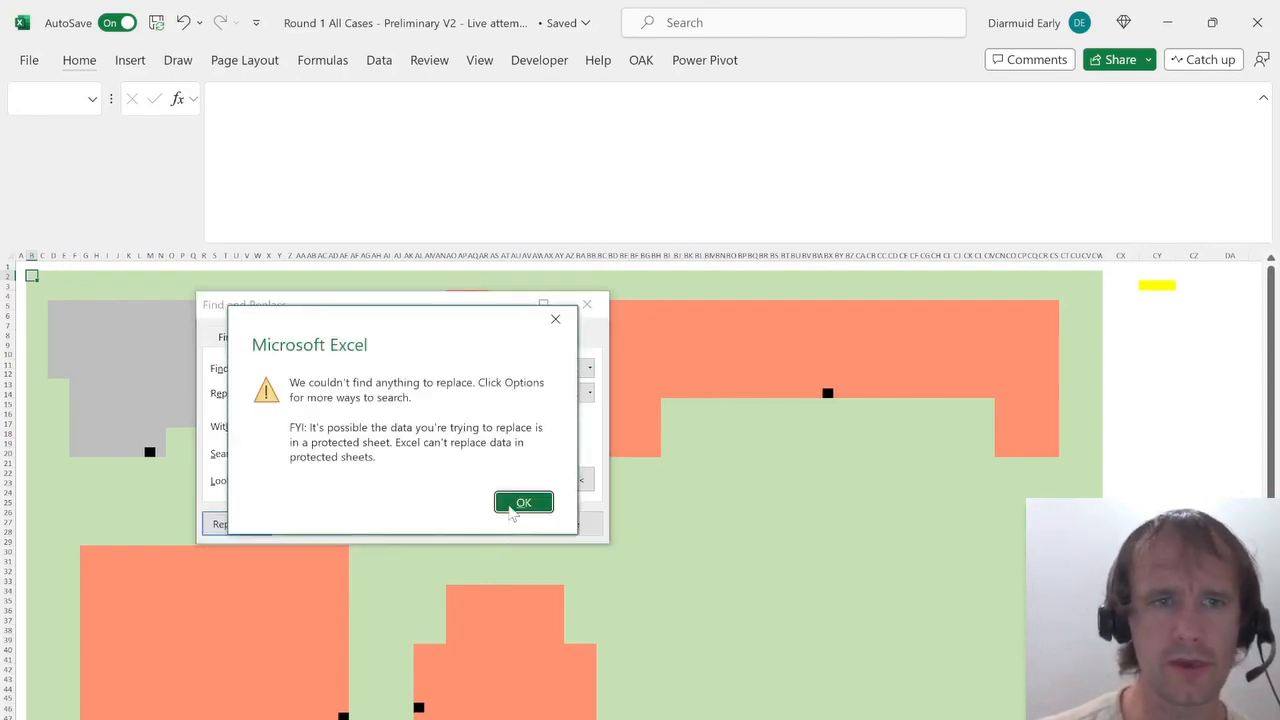
{"action": "left_click", "coordinate": [523, 502]}
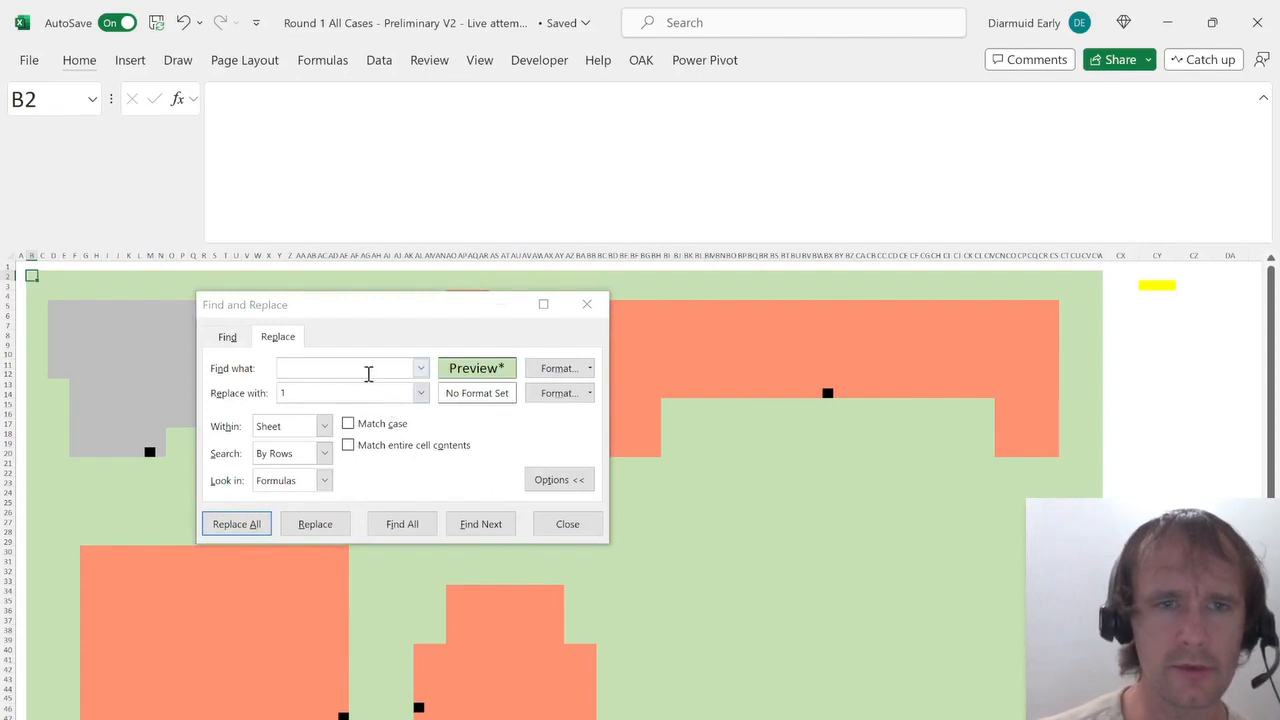
{"action": "left_click", "coordinate": [372, 368]}
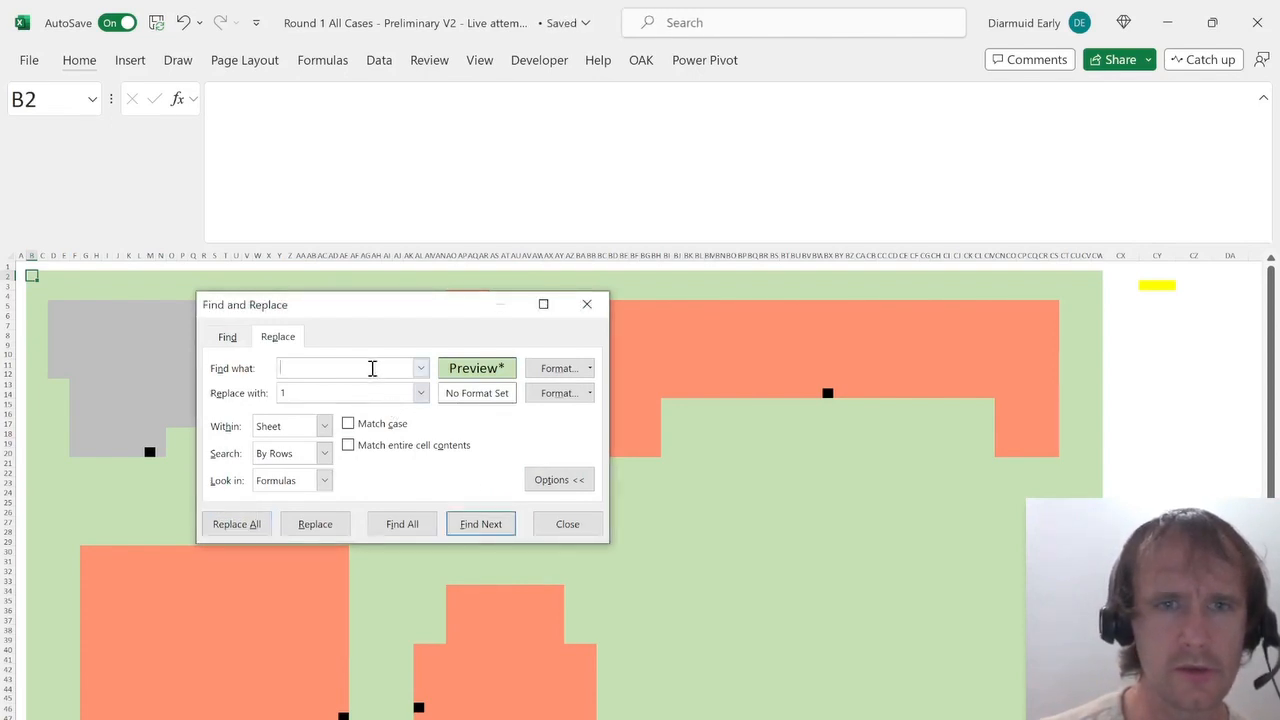
{"action": "key", "text": "Escape"}
Inspect B2's conditional formatting rules and its cell format settings.
{"action": "key", "text": "alt+h"}
{"action": "key", "text": "l"}
{"action": "key", "text": "r"}
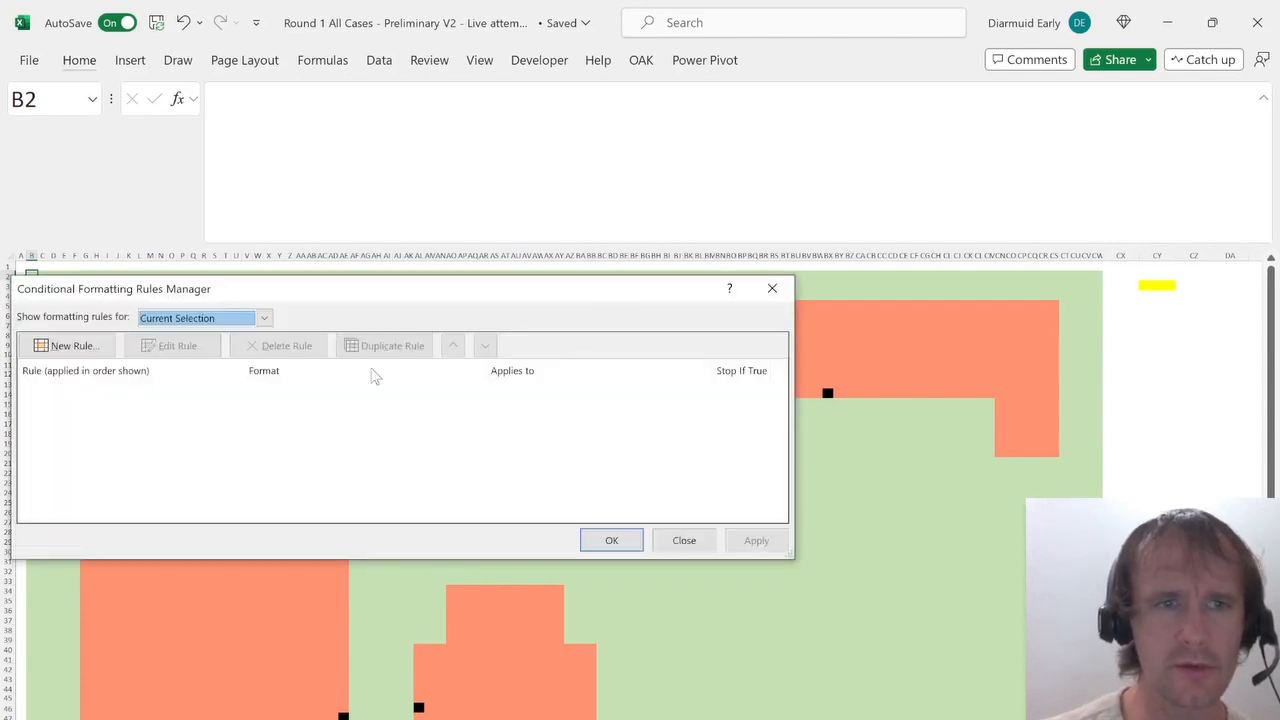
{"action": "key", "text": "Escape"}
{"action": "key", "text": "ctrl+1"}
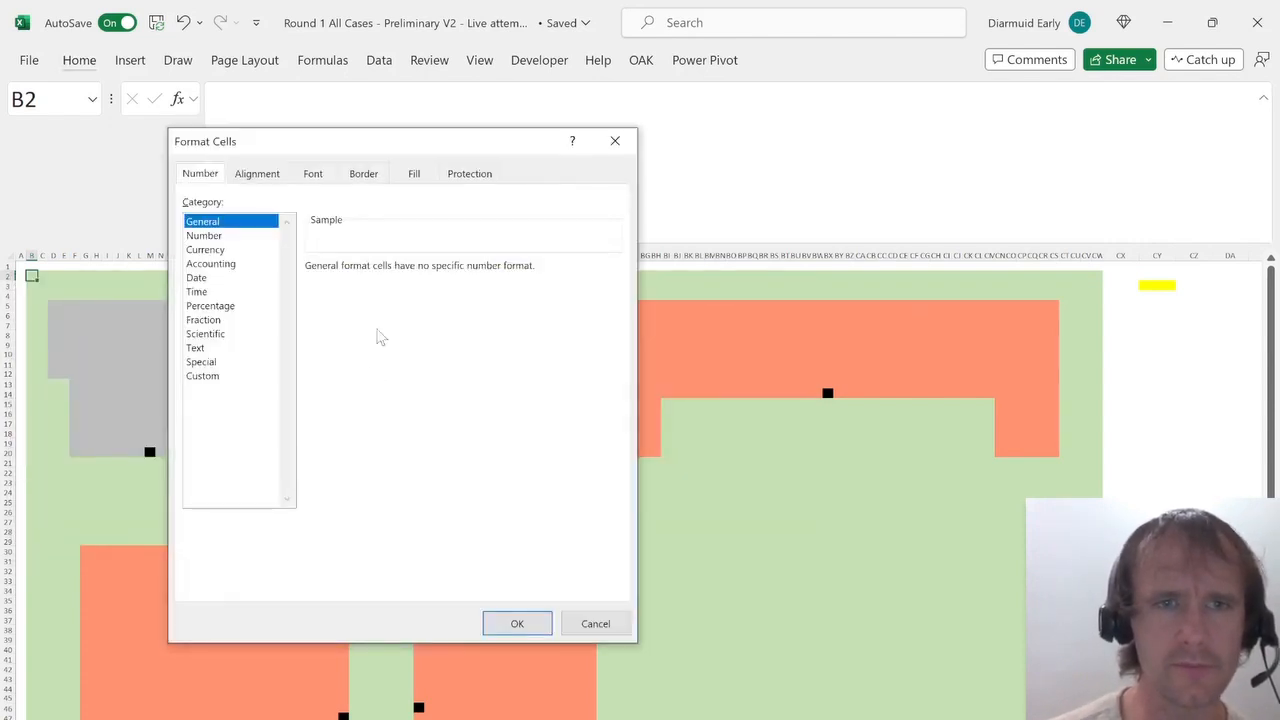
{"action": "key", "text": "Escape"}
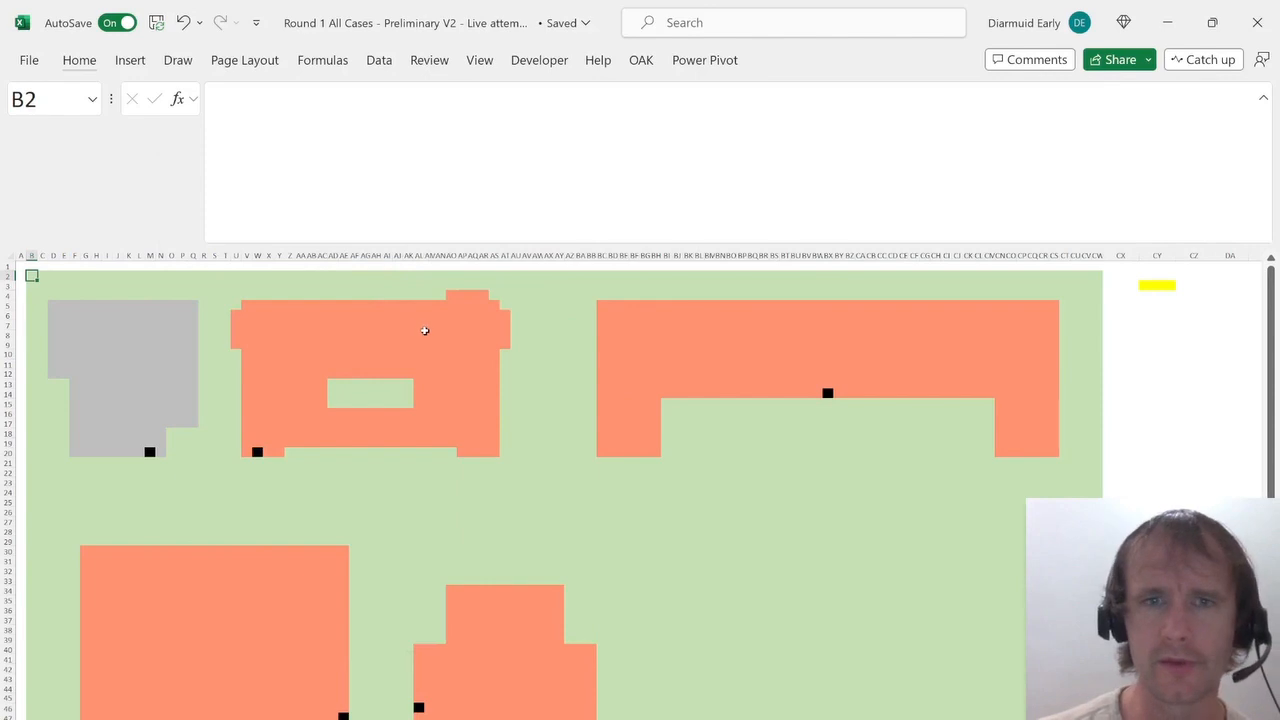
Select the map area down to row 101 and try again replacing green-formatted cells with 1, then clear the search format.
{"action": "key", "text": "shift+Right"}
{"action": "key", "text": "shift+Down"}
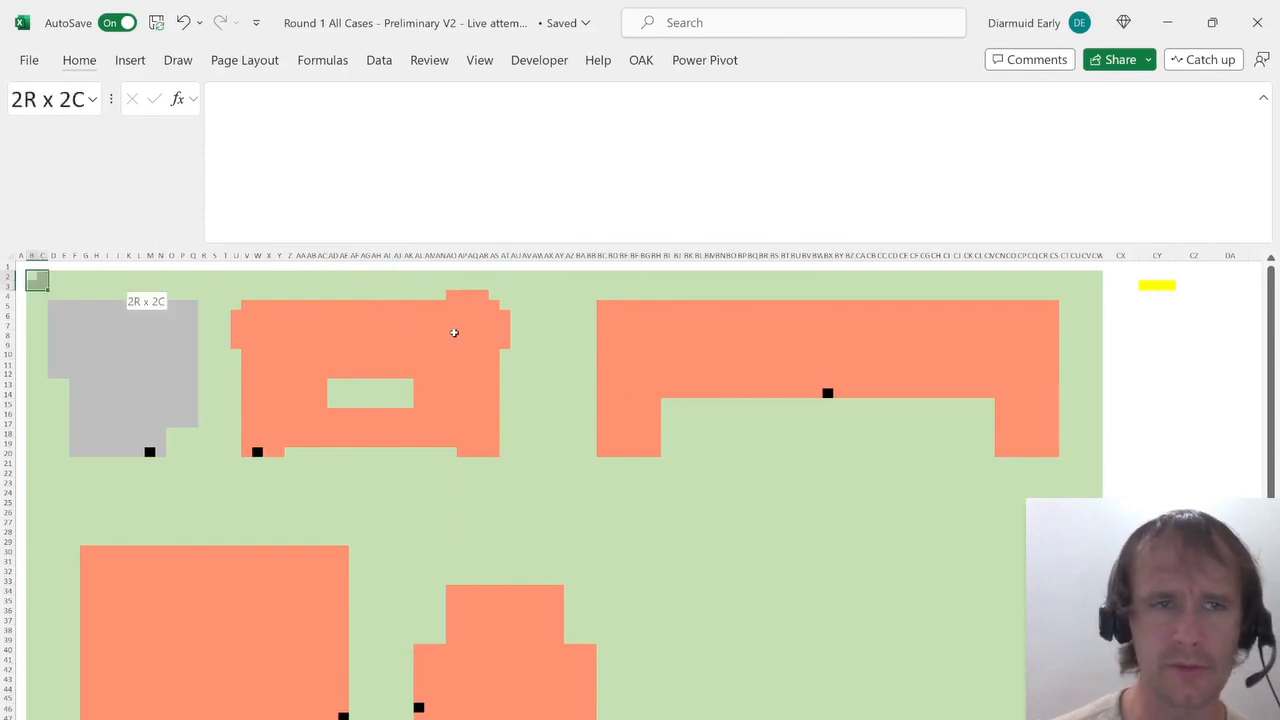
{"action": "key", "text": "ctrl+shift+Right"}
{"action": "key", "text": "Left"}
{"action": "key", "text": "Right"}
{"action": "key", "text": "ctrl+shift+Right"}
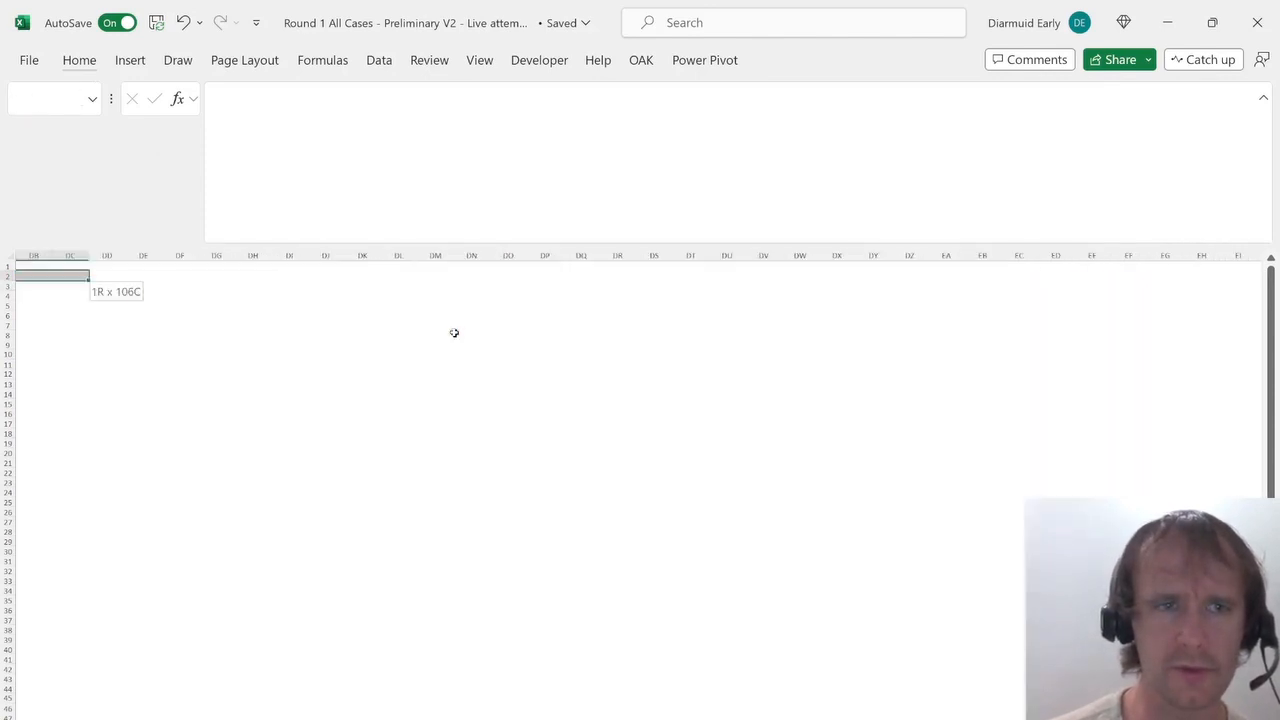
{"action": "key", "text": "ctrl+shift+Down"}
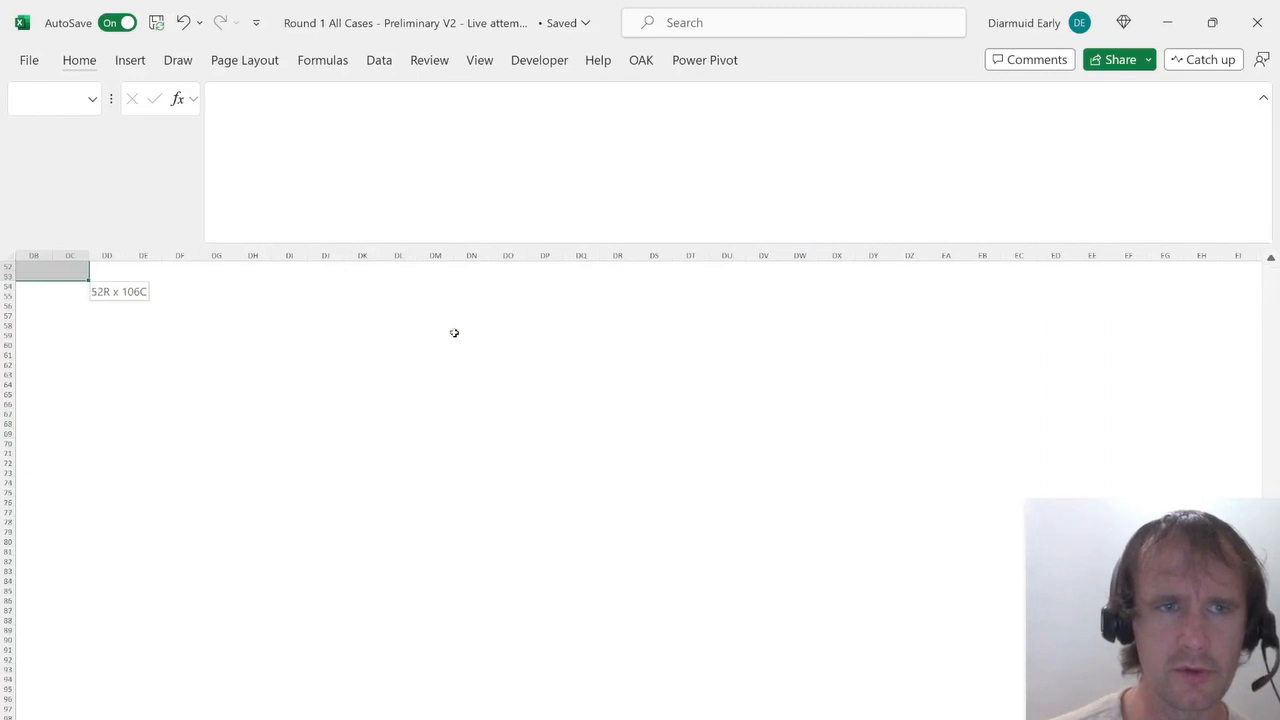
{"action": "key", "text": "Tab"}
{"action": "key", "text": "shift+Tab"}
{"action": "scroll", "coordinate": [454, 333], "scroll_direction": "down", "scroll_amount": 9}
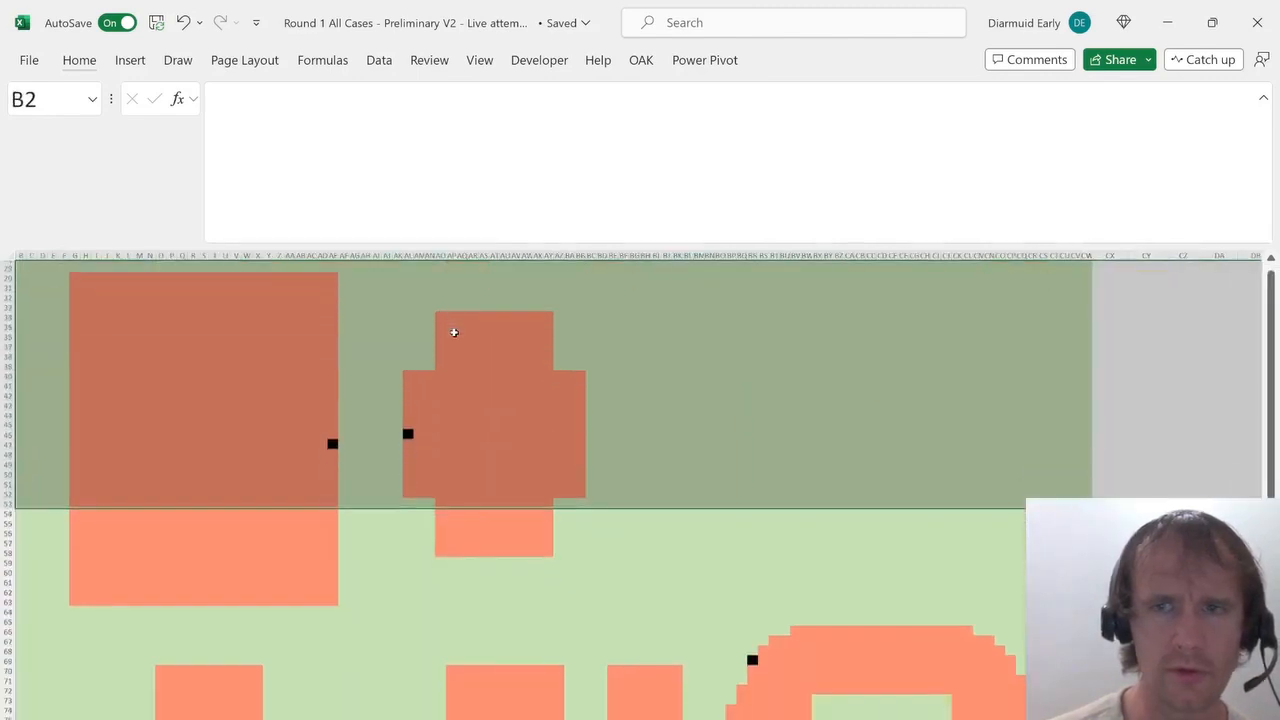
{"action": "scroll", "coordinate": [454, 333], "scroll_direction": "down", "scroll_amount": 14}
{"action": "key", "text": "ctrl+shift+Down"}
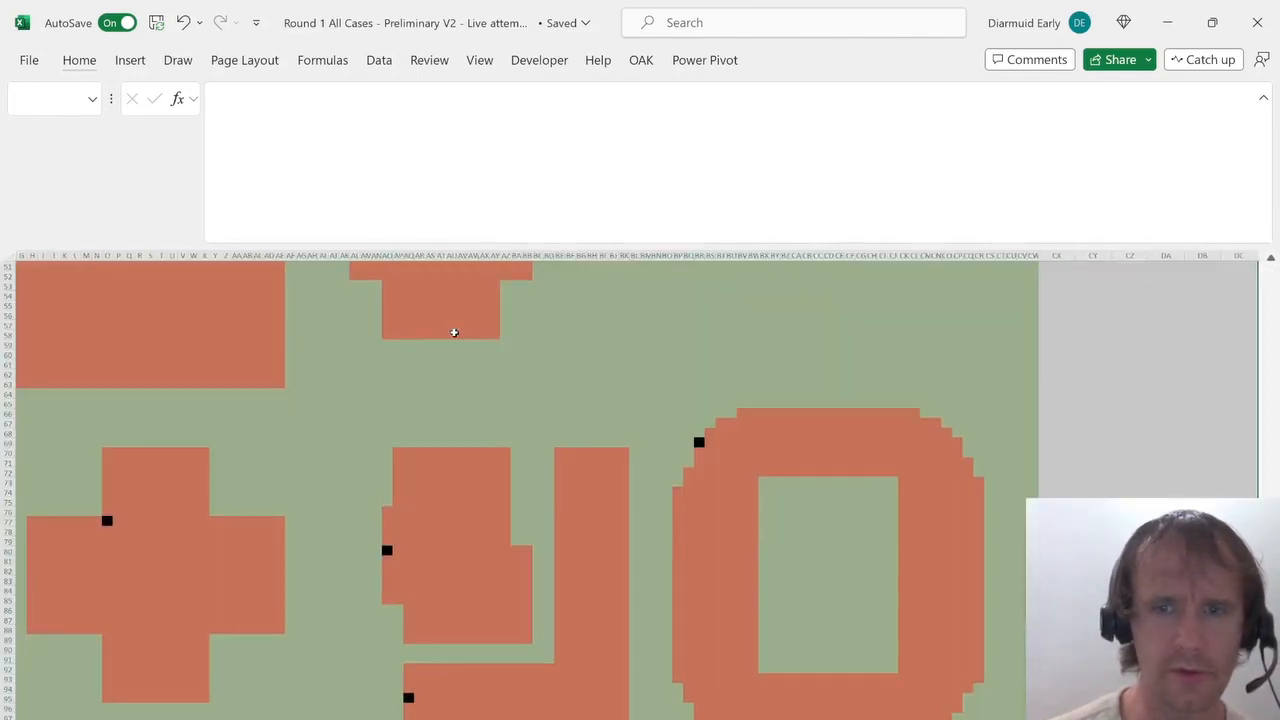
{"action": "scroll", "coordinate": [454, 333], "scroll_direction": "down", "scroll_amount": 8}
{"action": "key", "text": "ctrl+shift+Down"}
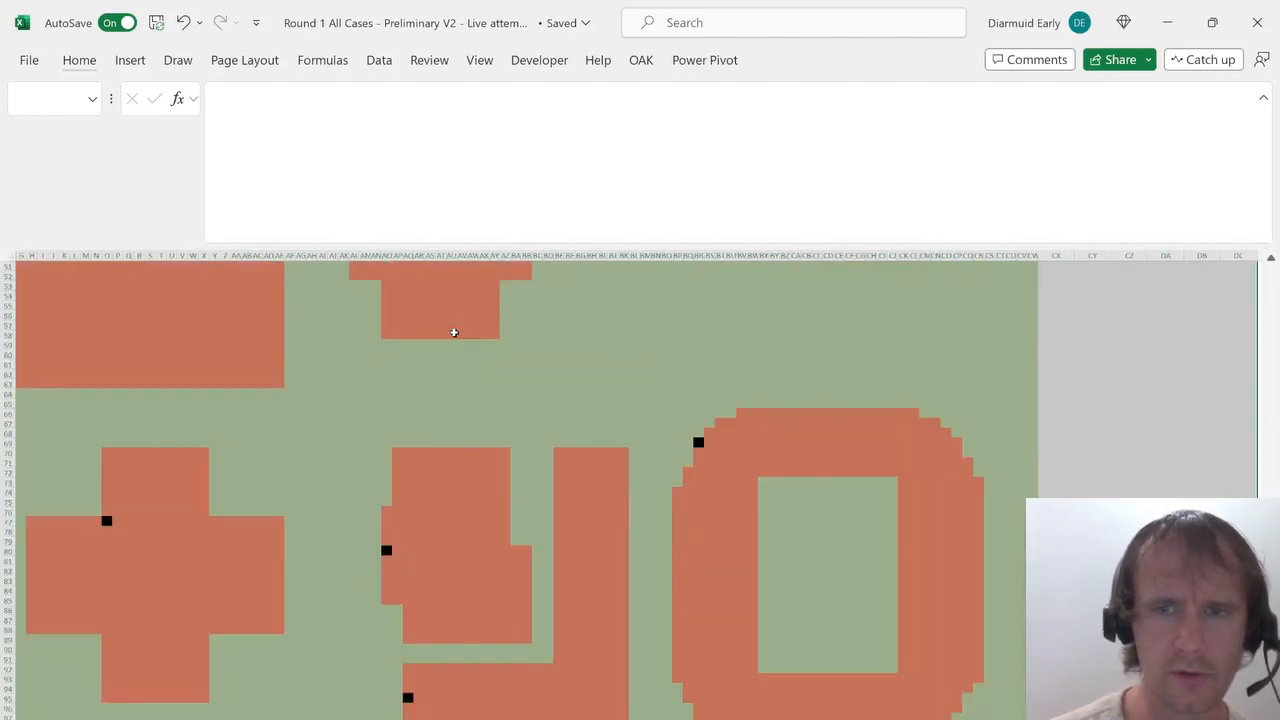
{"action": "scroll", "coordinate": [477, 504], "scroll_direction": "down", "scroll_amount": 10}
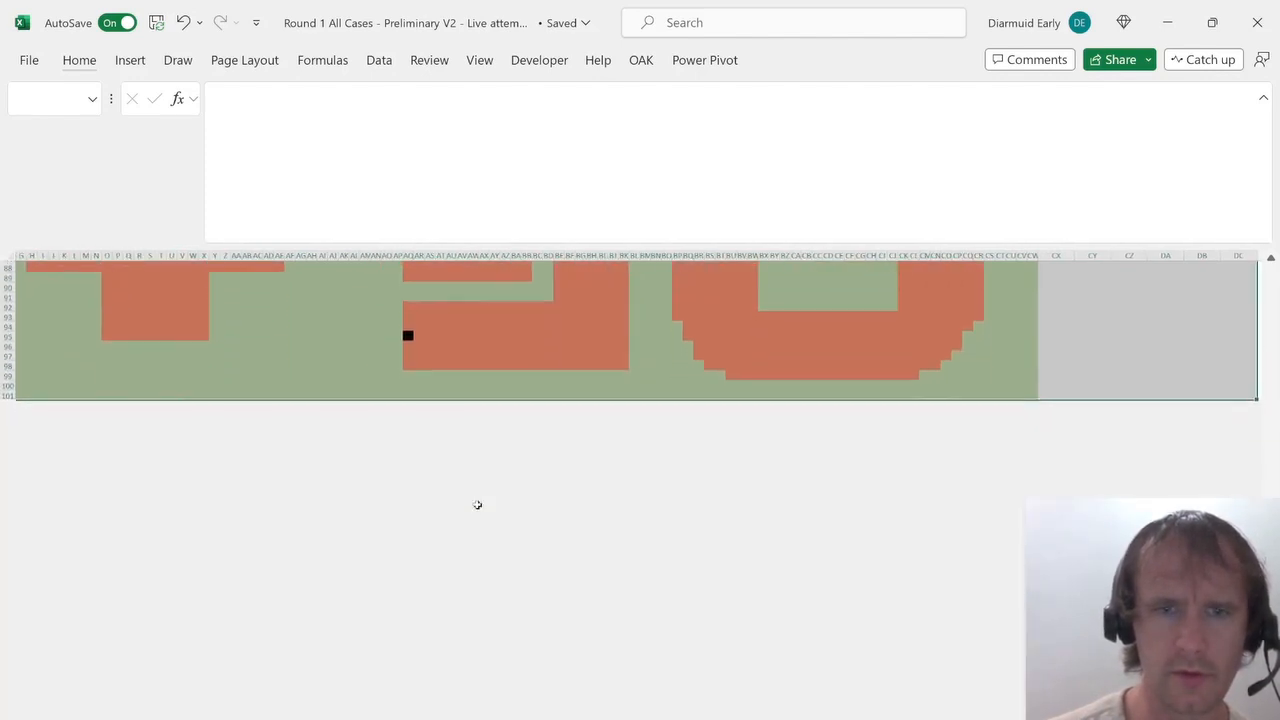
{"action": "key", "text": "ctrl+f"}
{"action": "key", "text": "ctrl+h"}
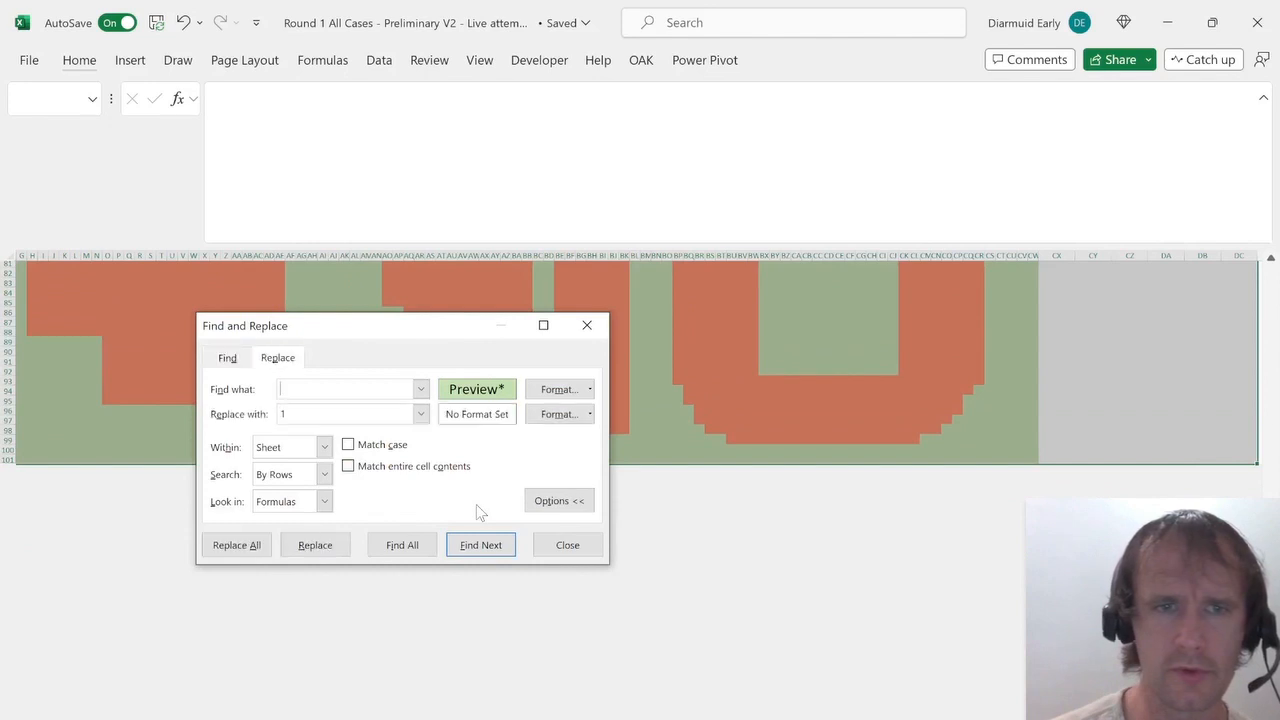
{"action": "key", "text": "alt+a"}
{"action": "key", "text": "Return"}
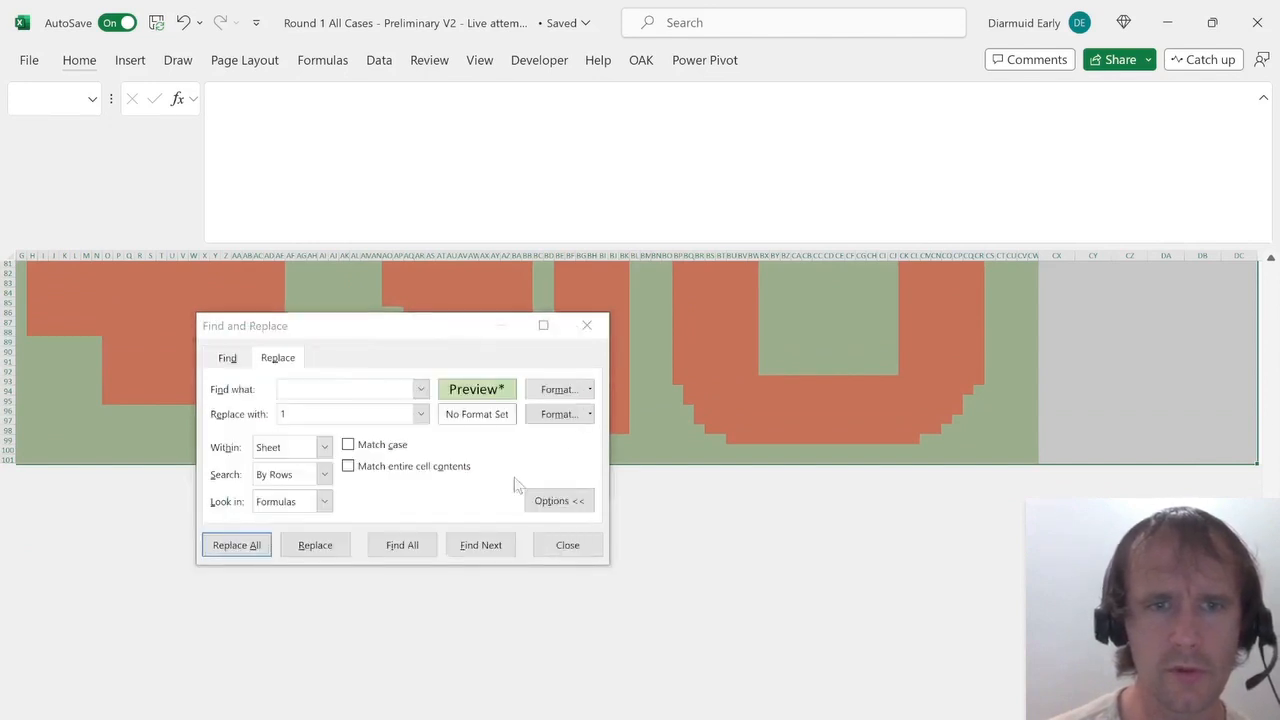
{"action": "left_click", "coordinate": [589, 389]}
{"action": "left_click", "coordinate": [590, 474]}
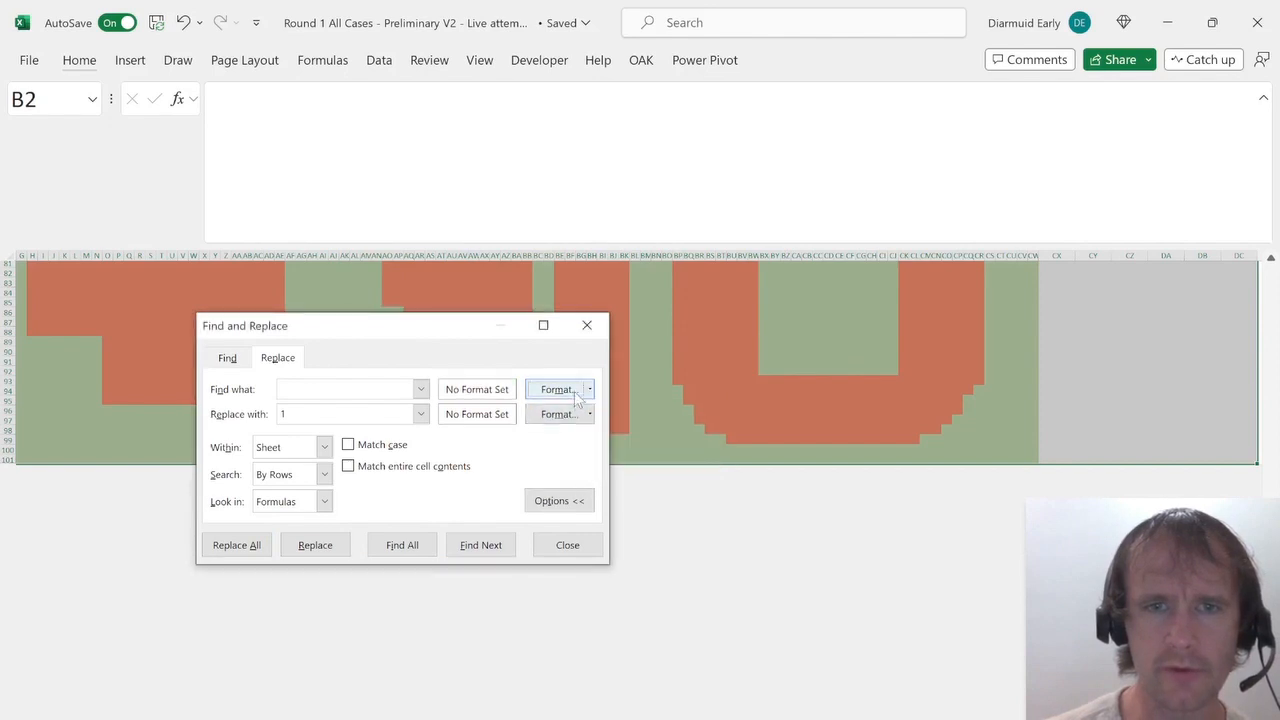
{"action": "key", "text": "Escape"}
Examine B2's fill colour in the cell format settings, including the custom colour values.
{"action": "key", "text": "ctrl+1"}
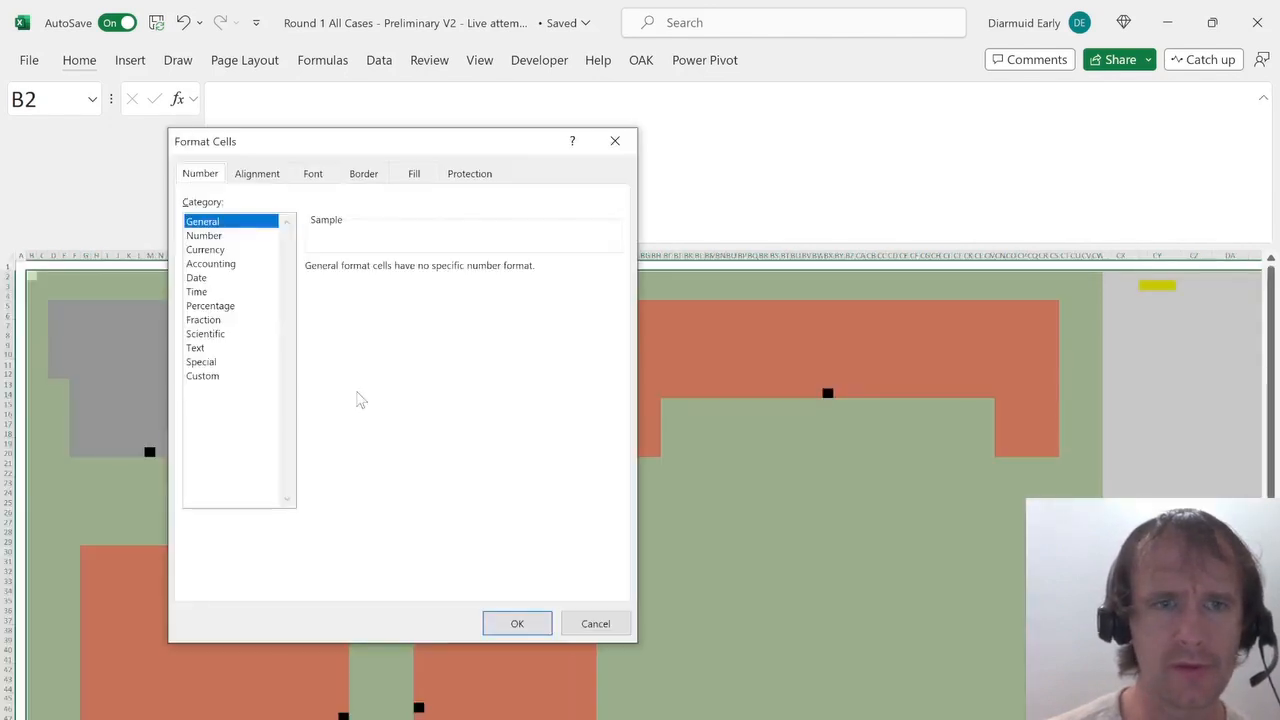
{"action": "left_click", "coordinate": [413, 175]}
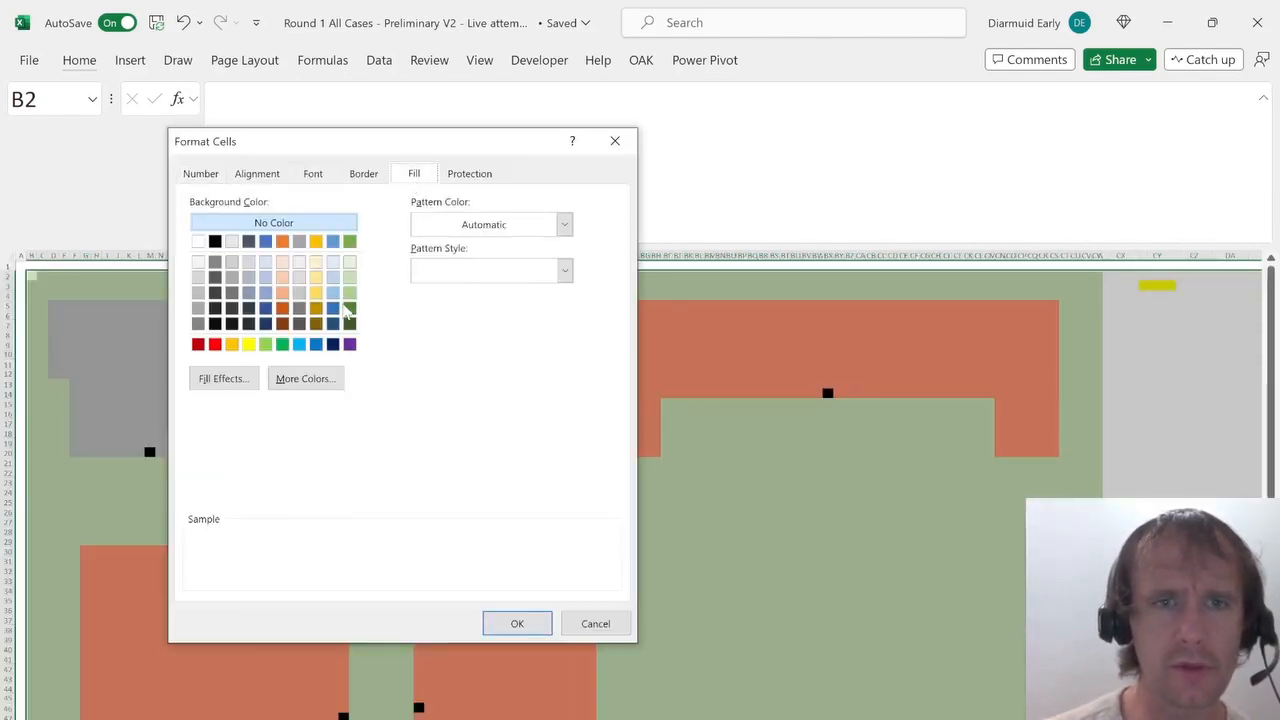
{"action": "left_click", "coordinate": [292, 384]}
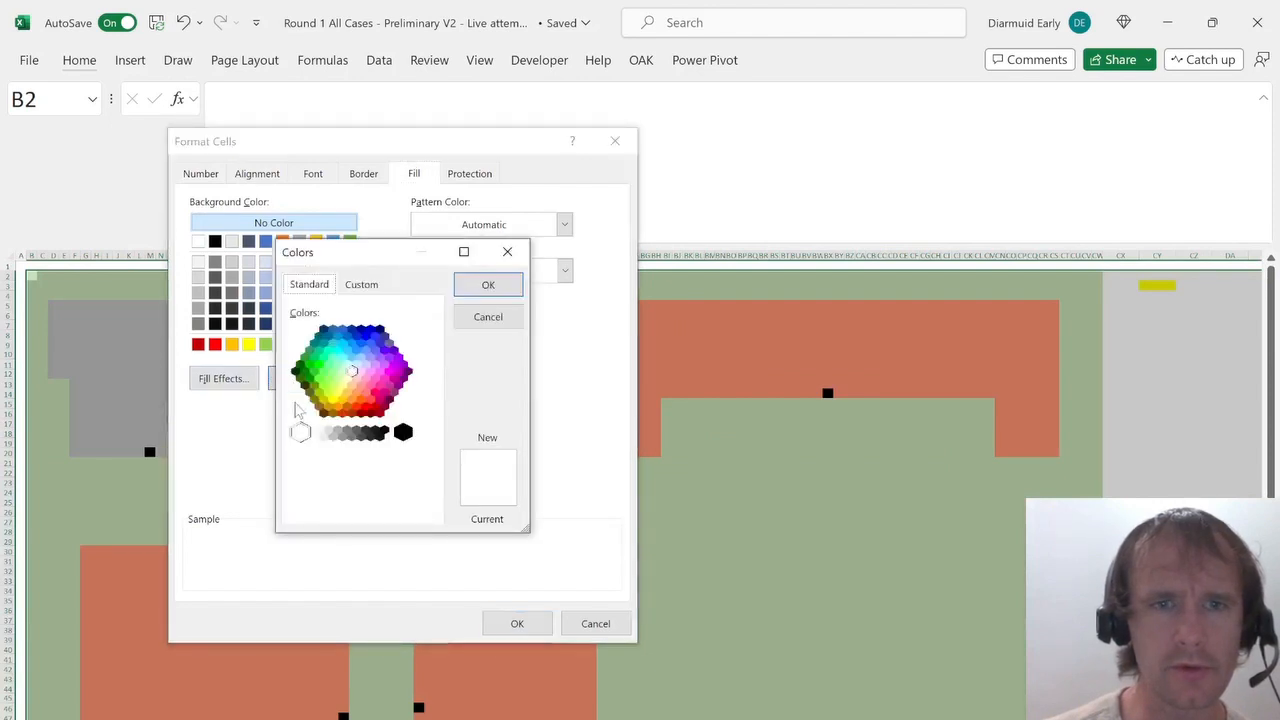
{"action": "key", "text": "Escape"}
{"action": "key", "text": "Escape"}
{"action": "key", "text": "Left"}
{"action": "key", "text": "Right"}
{"action": "key", "text": "ctrl+1"}
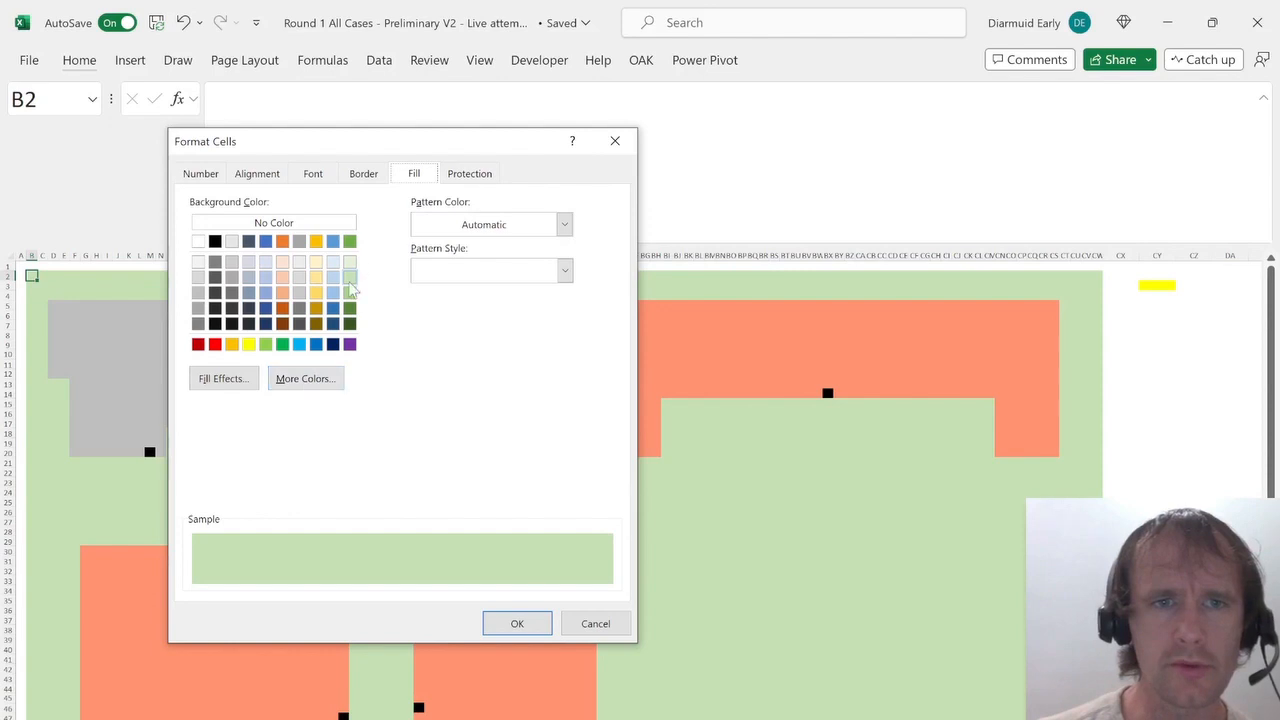
{"action": "key", "text": "Return"}
Select the map area B2:CW101 and replace every cell formatted like the green B2 with 1.
{"action": "scroll", "coordinate": [395, 297], "scroll_direction": "down", "scroll_amount": 15}
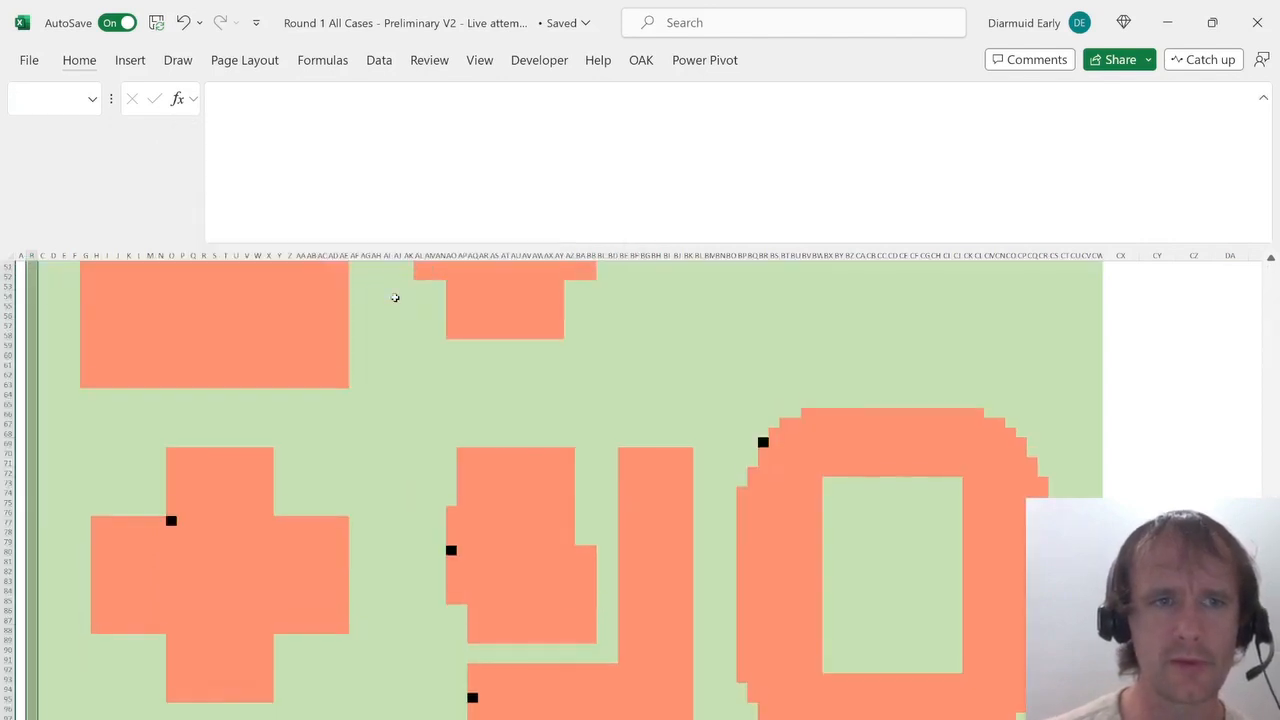
{"action": "key", "text": "shift+Right"}
{"action": "key", "text": "shift+Right"}
{"action": "key", "text": "shift+Right"}
{"action": "key", "text": "shift+Right"}
{"action": "key", "text": "shift+Right"}
{"action": "key", "text": "shift+Right"}
{"action": "key", "text": "shift+Right"}
{"action": "key", "text": "shift+Right"}
{"action": "key", "text": "shift+Right"}
{"action": "key", "text": "shift+Right"}
{"action": "key", "text": "shift+Right"}
{"action": "key", "text": "shift+Right"}
{"action": "key", "text": "shift+Right"}
{"action": "key", "text": "shift+Right"}
{"action": "key", "text": "shift+Right"}
{"action": "key", "text": "shift+Right"}
{"action": "key", "text": "shift+Right"}
{"action": "key", "text": "shift+Right"}
{"action": "key", "text": "shift+Right"}
{"action": "key", "text": "shift+Right"}
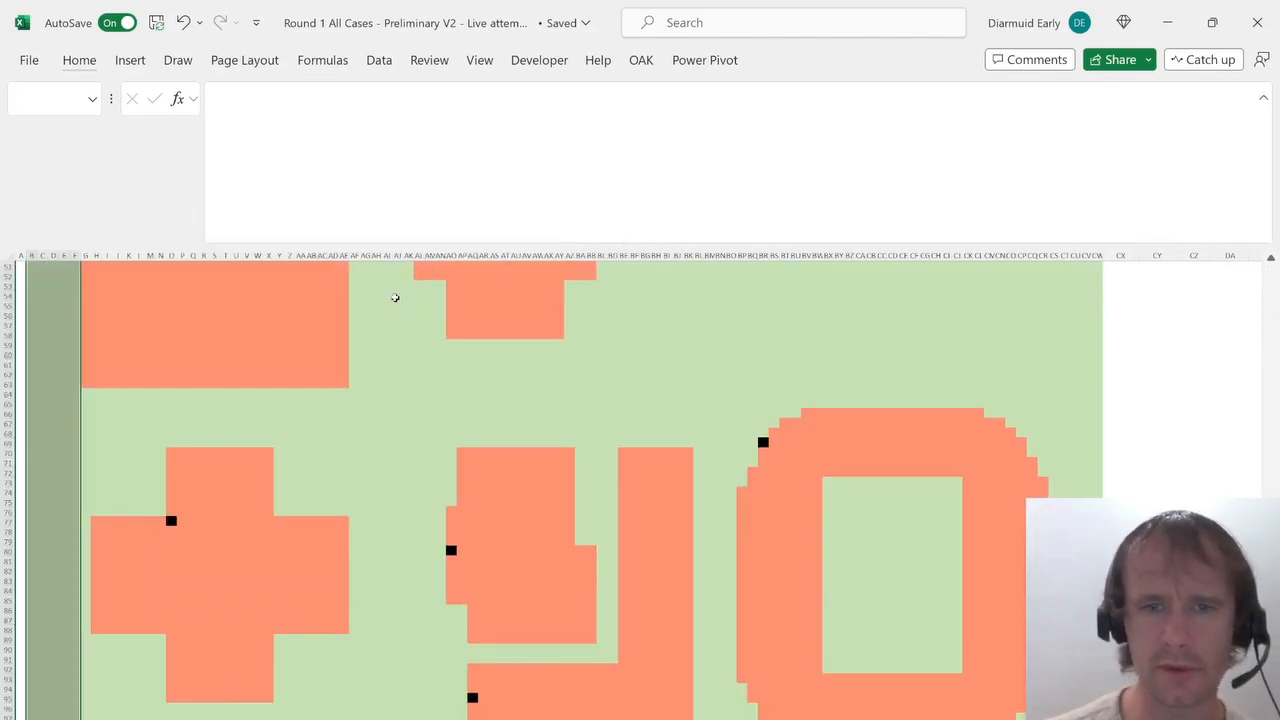
{"action": "key", "text": "shift+Right"}
{"action": "key", "text": "shift+Right"}
{"action": "key", "text": "shift+Right"}
{"action": "key", "text": "shift+Right"}
{"action": "key", "text": "shift+Right"}
{"action": "key", "text": "shift+Right"}
{"action": "key", "text": "shift+Right"}
{"action": "key", "text": "shift+Right"}
{"action": "key", "text": "shift+Right"}
{"action": "key", "text": "shift+Right"}
{"action": "key", "text": "shift+Right"}
{"action": "key", "text": "shift+Right"}
{"action": "key", "text": "shift+Right"}
{"action": "key", "text": "shift+Right"}
{"action": "key", "text": "shift+Right"}
{"action": "key", "text": "shift+Right"}
{"action": "key", "text": "shift+Right"}
{"action": "key", "text": "shift+Right"}
{"action": "key", "text": "shift+Right"}
{"action": "key", "text": "shift+Right"}
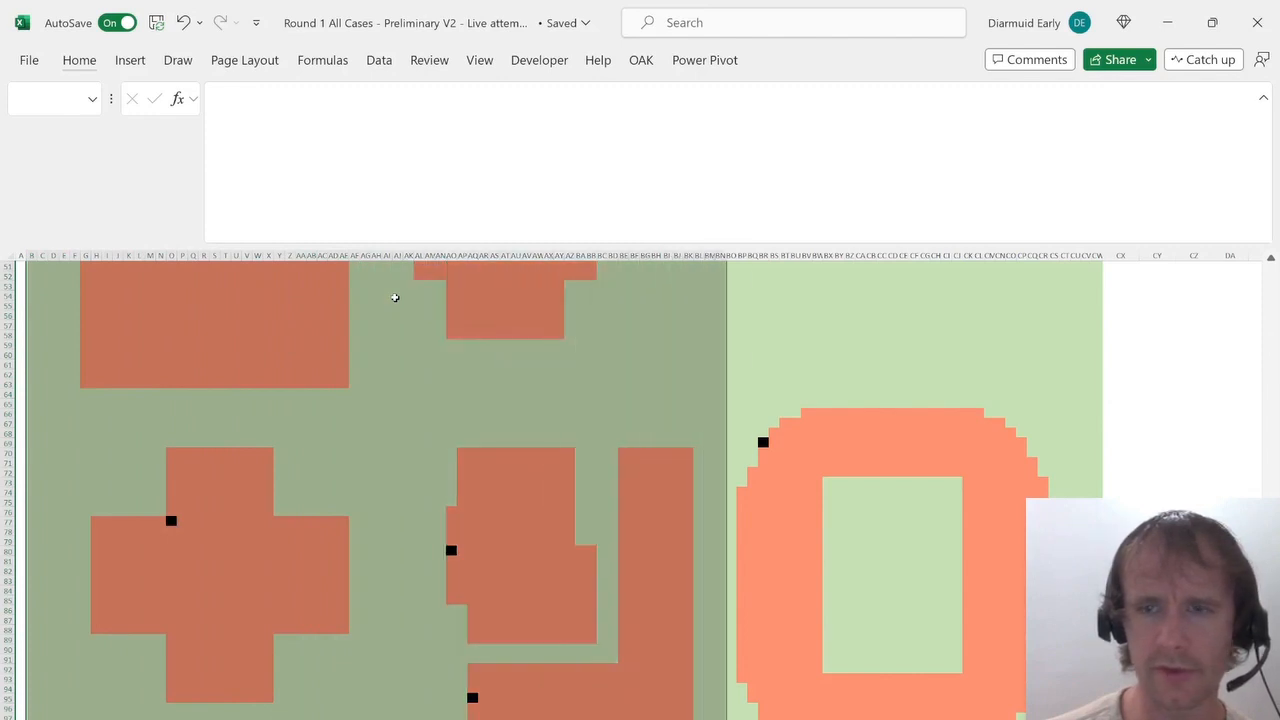
{"action": "key", "text": "shift+Right"}
{"action": "key", "text": "shift+Right"}
{"action": "key", "text": "shift+Right"}
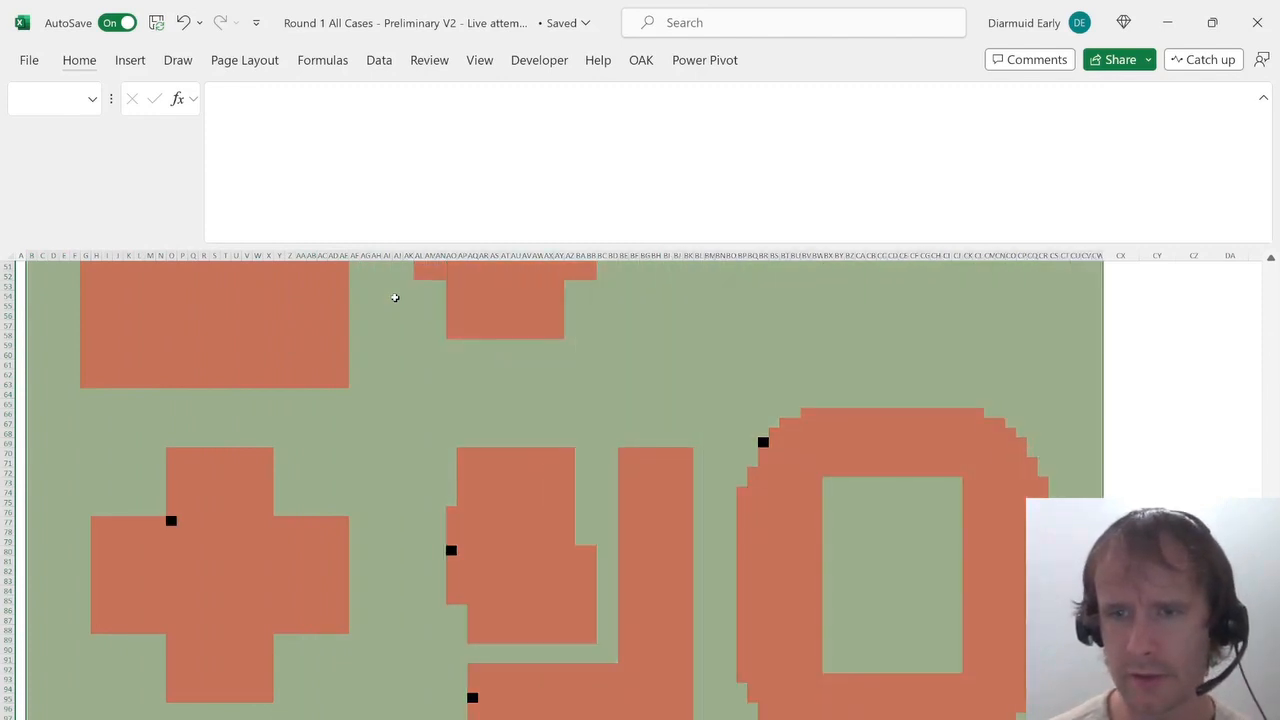
{"action": "key", "text": "ctrl+shift+Up"}
{"action": "key", "text": "shift+Down"}
{"action": "key", "text": "shift+Down"}
{"action": "key", "text": "shift+Down"}
{"action": "key", "text": "shift+Down"}
{"action": "key", "text": "shift+Down"}
{"action": "key", "text": "shift+Down"}
{"action": "key", "text": "shift+Down"}
{"action": "key", "text": "shift+Down"}
{"action": "key", "text": "shift+Down"}
{"action": "key", "text": "shift+Down"}
{"action": "key", "text": "shift+Down"}
{"action": "key", "text": "shift+Down"}
{"action": "key", "text": "shift+Down"}
{"action": "key", "text": "shift+Down"}
{"action": "key", "text": "shift+Down"}
{"action": "key", "text": "shift+Down"}
{"action": "key", "text": "shift+Down"}
{"action": "key", "text": "shift+Down"}
{"action": "key", "text": "shift+Down"}
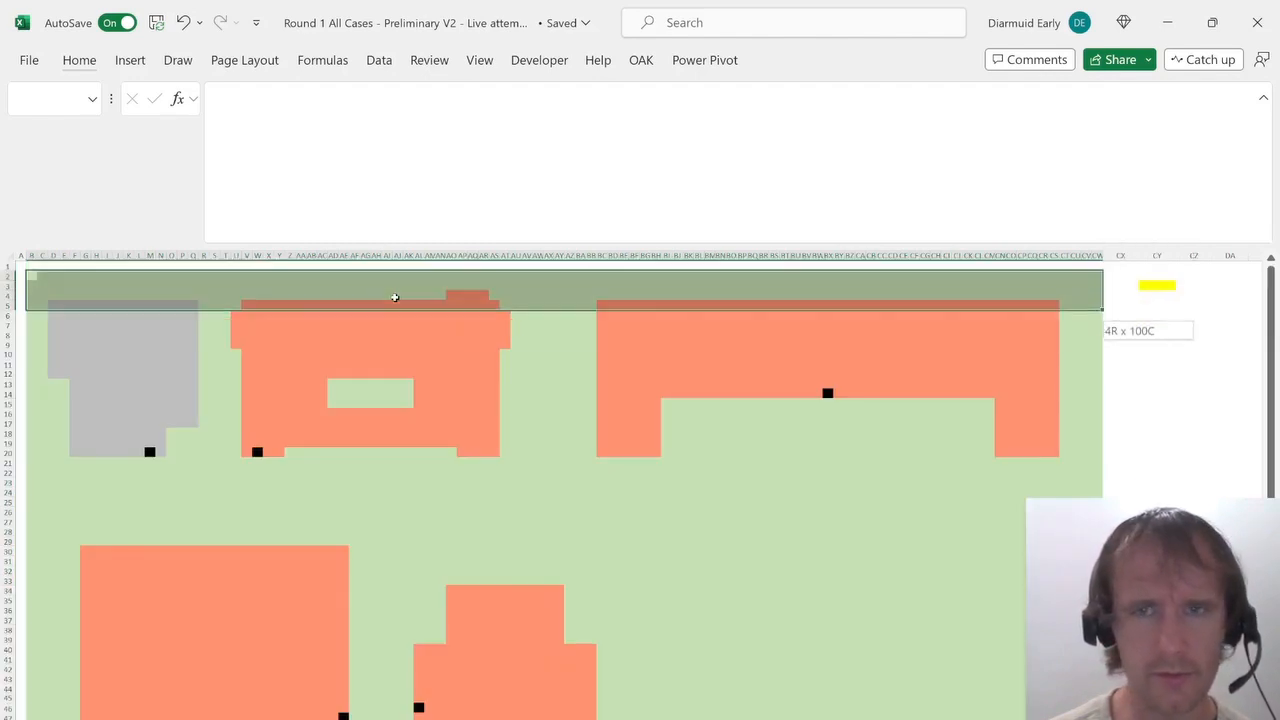
{"action": "key", "text": "shift+Down"}
{"action": "key", "text": "shift+Down"}
{"action": "key", "text": "shift+Down"}
{"action": "key", "text": "shift+Down"}
{"action": "key", "text": "shift+Down"}
{"action": "key", "text": "shift+Down"}
{"action": "key", "text": "shift+Down"}
{"action": "key", "text": "shift+Down"}
{"action": "key", "text": "shift+Down"}
{"action": "key", "text": "shift+Down"}
{"action": "key", "text": "shift+Down"}
{"action": "key", "text": "shift+Down"}
{"action": "key", "text": "shift+Down"}
{"action": "key", "text": "shift+Down"}
{"action": "key", "text": "shift+Down"}
{"action": "key", "text": "shift+Down"}
{"action": "key", "text": "shift+Down"}
{"action": "key", "text": "shift+Down"}
{"action": "key", "text": "shift+Down"}
{"action": "key", "text": "shift+Down"}
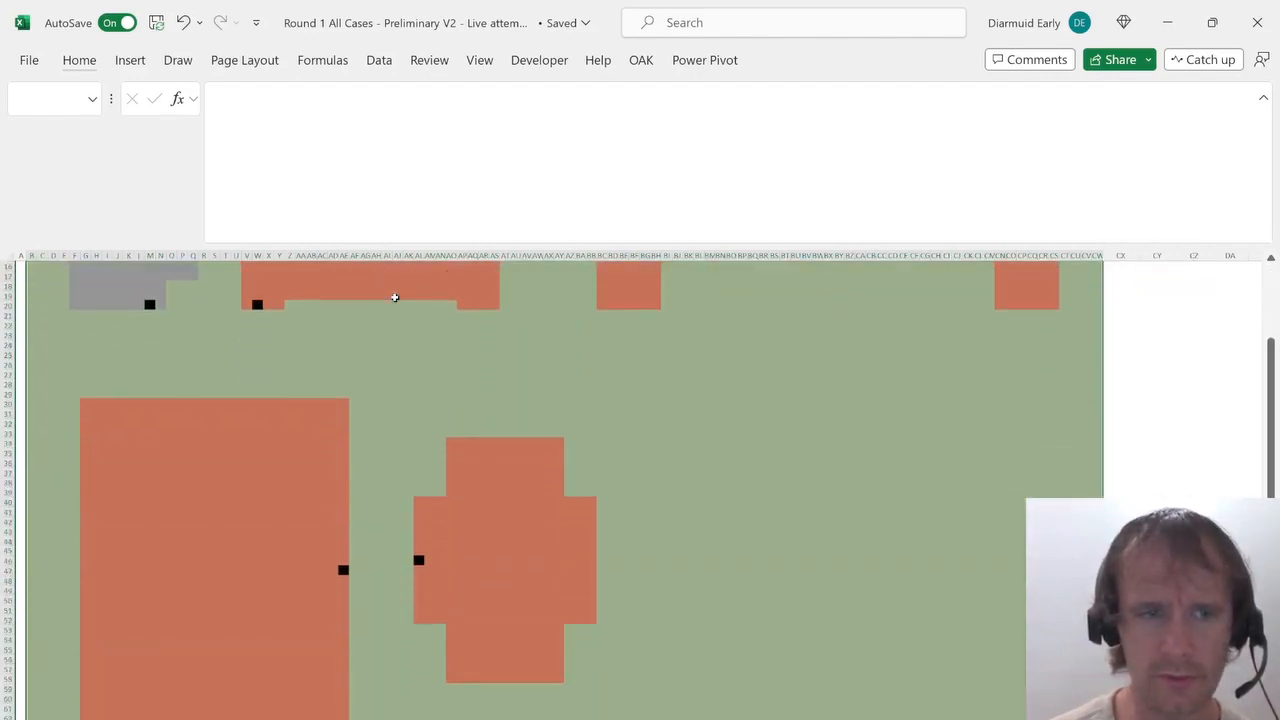
{"action": "key", "text": "shift+Down"}
{"action": "key", "text": "shift+Down"}
{"action": "key", "text": "shift+Down"}
{"action": "key", "text": "shift+Down"}
{"action": "key", "text": "shift+Down"}
{"action": "key", "text": "shift+Down"}
{"action": "key", "text": "shift+Down"}
{"action": "key", "text": "shift+Down"}
{"action": "key", "text": "shift+Down"}
{"action": "key", "text": "shift+Down"}
{"action": "key", "text": "shift+Down"}
{"action": "key", "text": "shift+Down"}
{"action": "key", "text": "shift+Down"}
{"action": "key", "text": "shift+Down"}
{"action": "key", "text": "shift+Down"}
{"action": "key", "text": "shift+Down"}
{"action": "key", "text": "shift+Down"}
{"action": "key", "text": "shift+Down"}
{"action": "key", "text": "shift+Down"}
{"action": "key", "text": "shift+Down"}
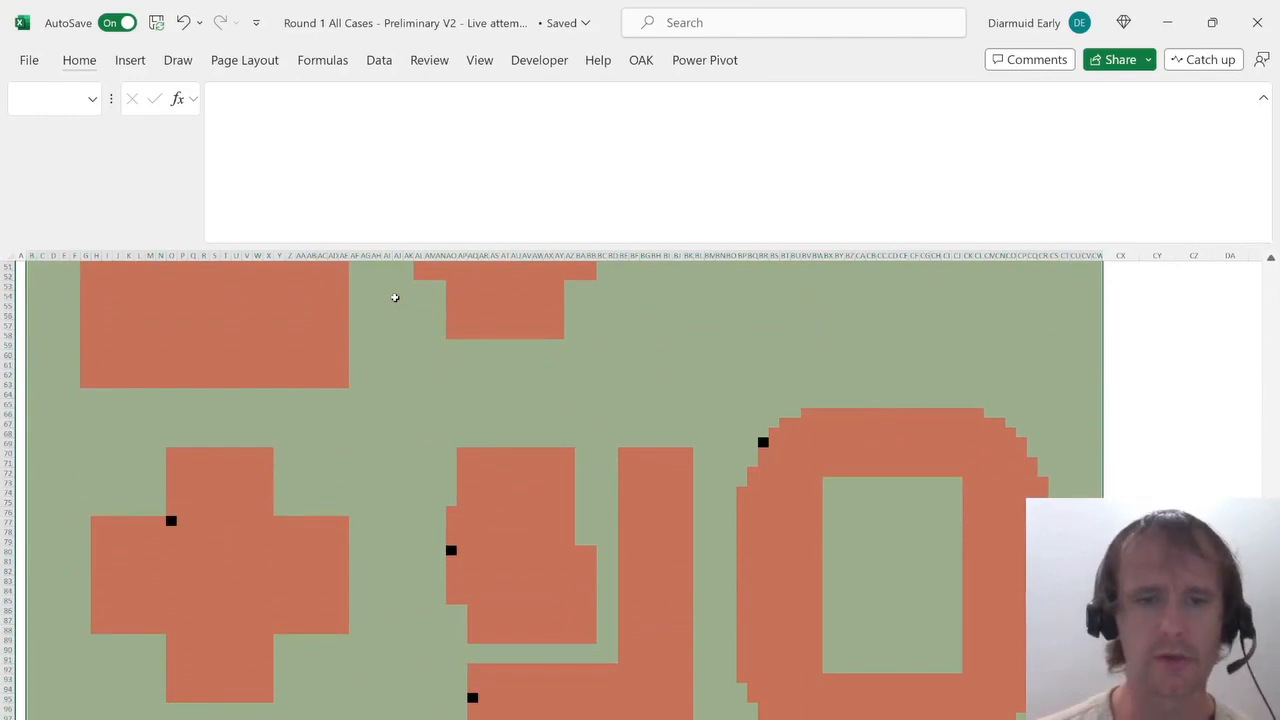
{"action": "key", "text": "ctrl+f"}
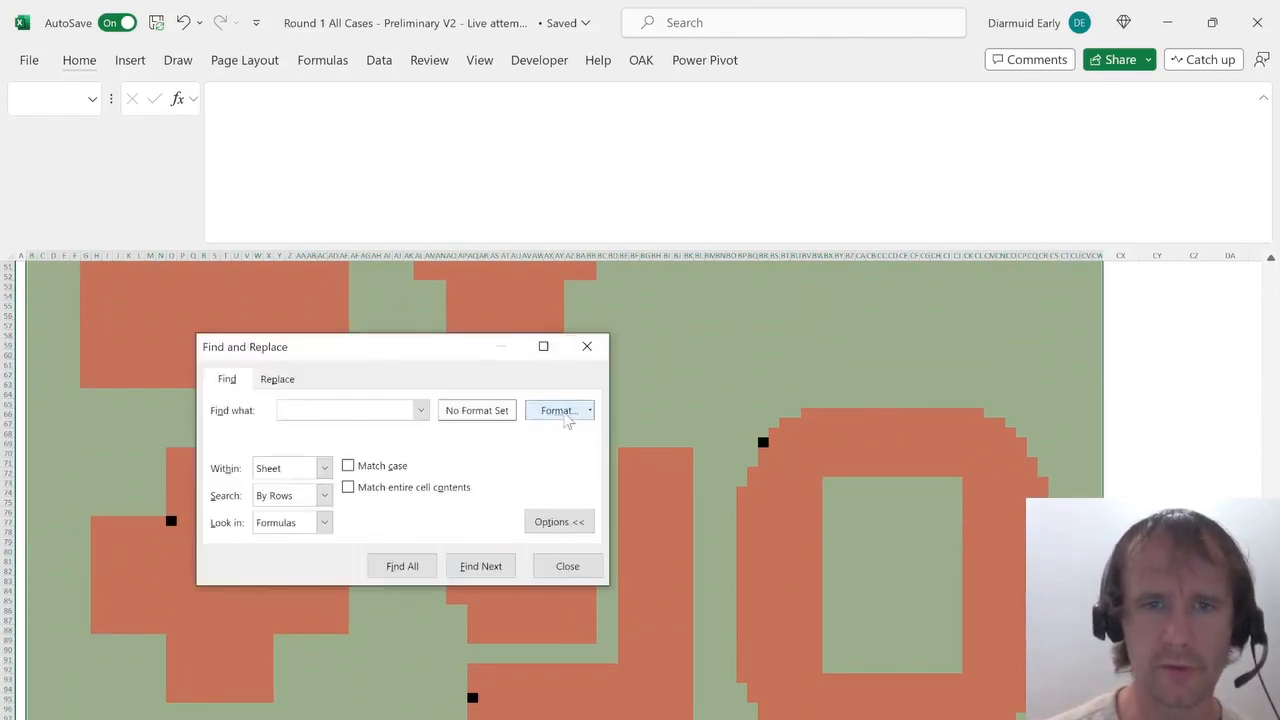
{"action": "left_click", "coordinate": [565, 415]}
{"action": "left_click", "coordinate": [350, 259]}
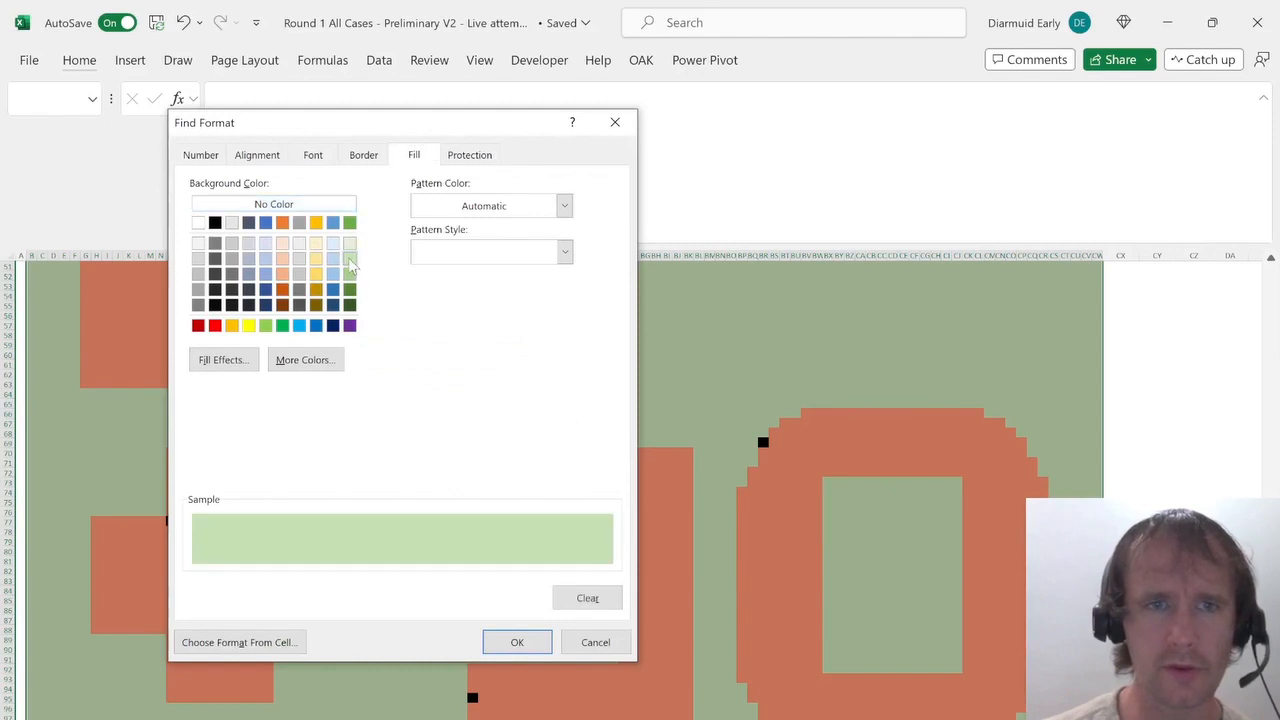
{"action": "left_click", "coordinate": [517, 642]}
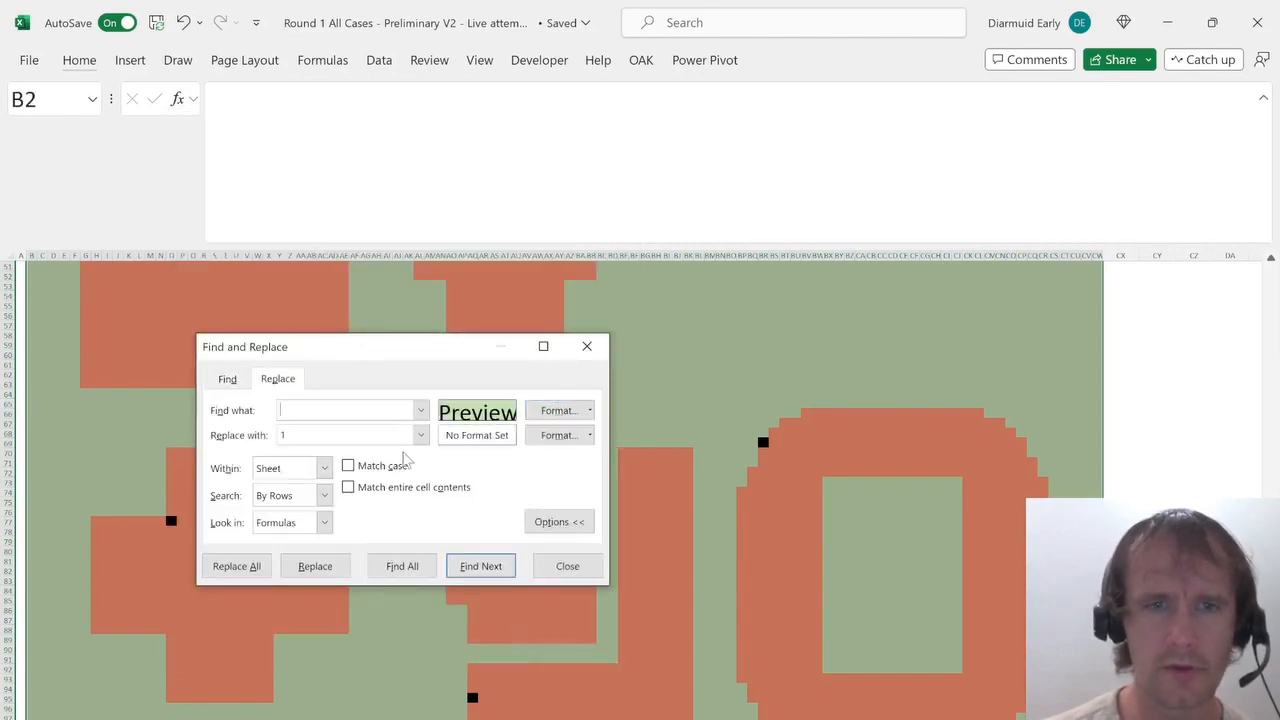
{"action": "key", "text": "alt+a"}
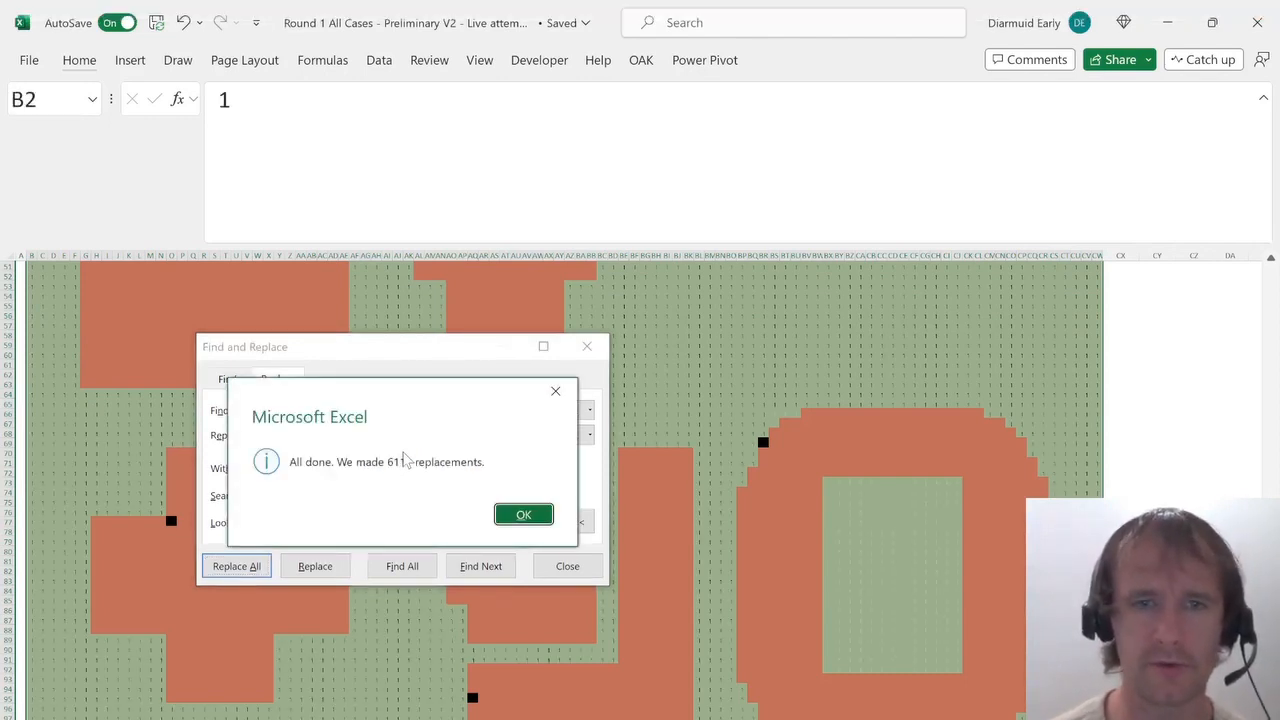
{"action": "key", "text": "Return"}
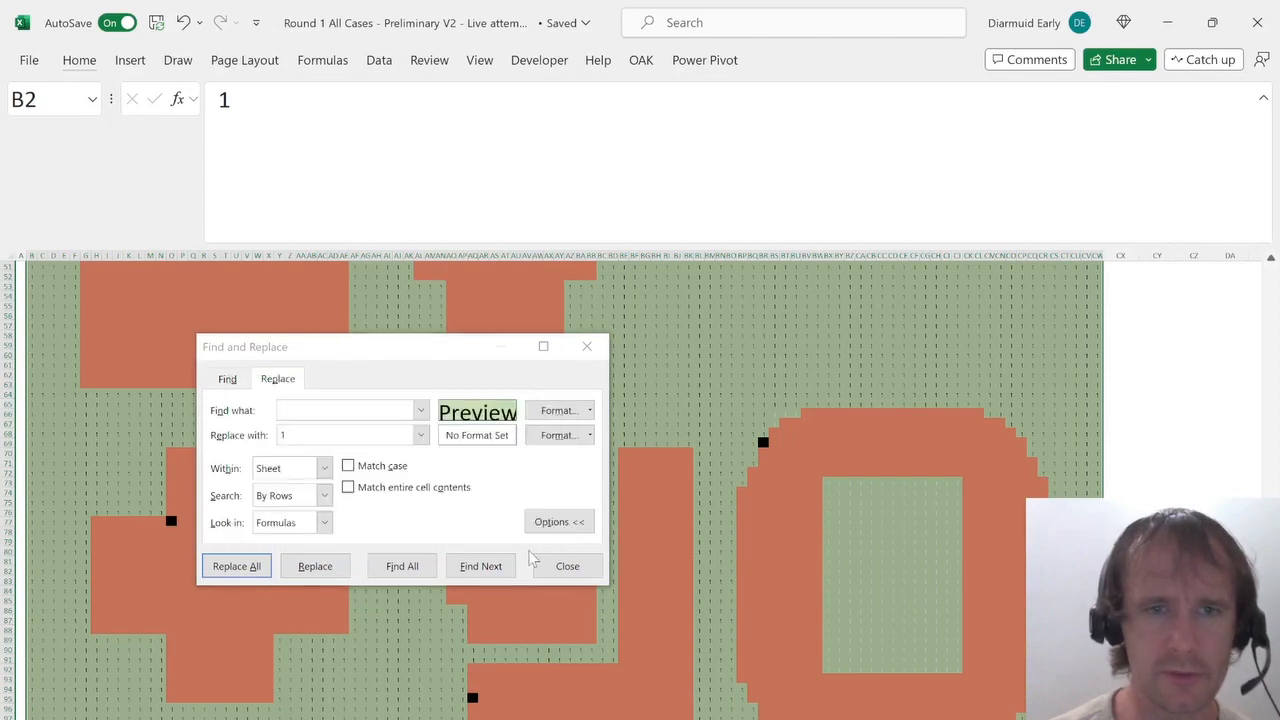
{"action": "left_click", "coordinate": [557, 567]}
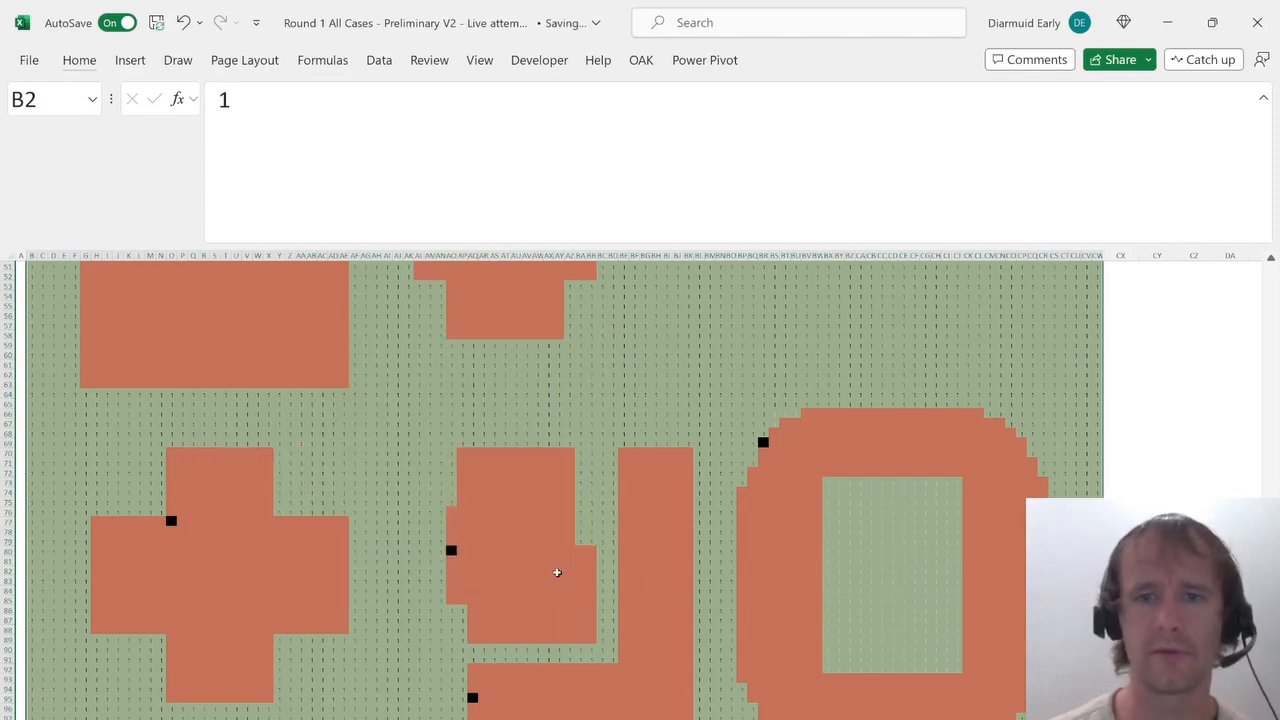
Enter =10^4-SUM(B2:CW101) in B1 and autofit its column width.
{"action": "key", "text": "ctrl+Up"}
{"action": "key", "text": "ctrl+Left"}
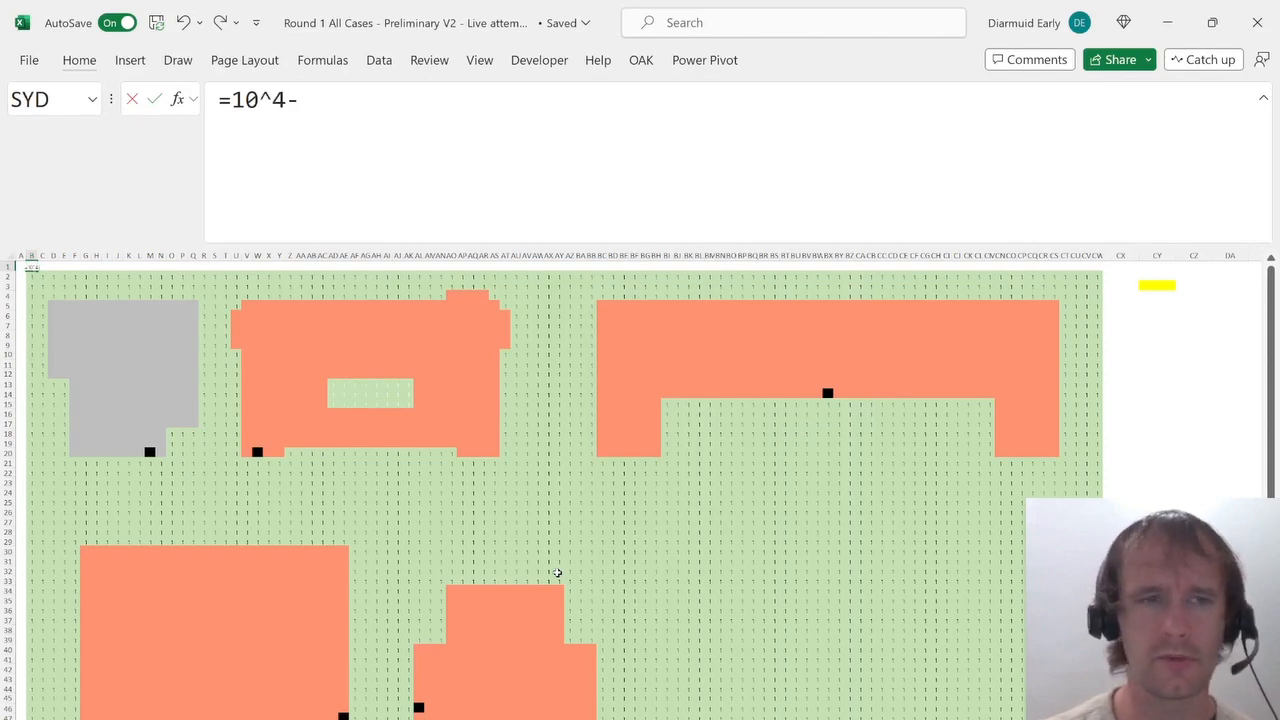
{"action": "type", "text": "su"}
{"action": "key", "text": "Tab"}
{"action": "type", "text": "B2:CW101"}
{"action": "scroll", "coordinate": [557, 572], "scroll_direction": "down", "scroll_amount": 15}
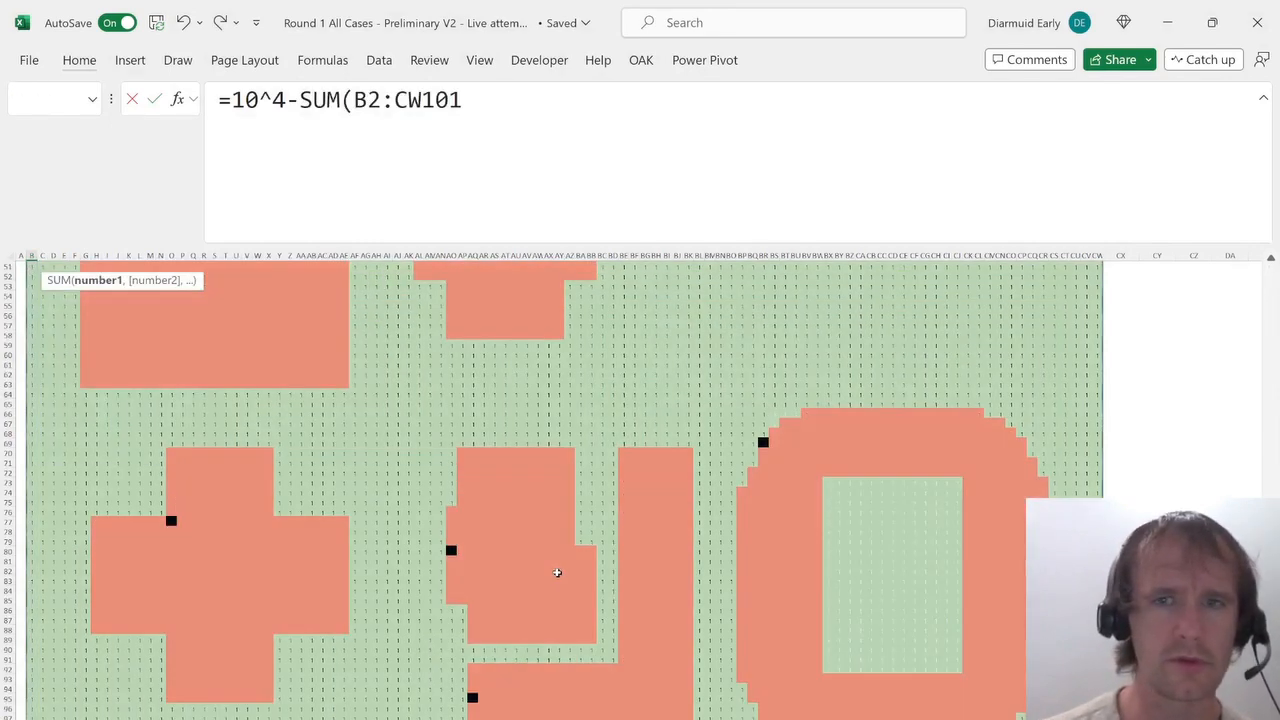
{"action": "key", "text": "ctrl+Return"}
{"action": "key", "text": "alt+h"}
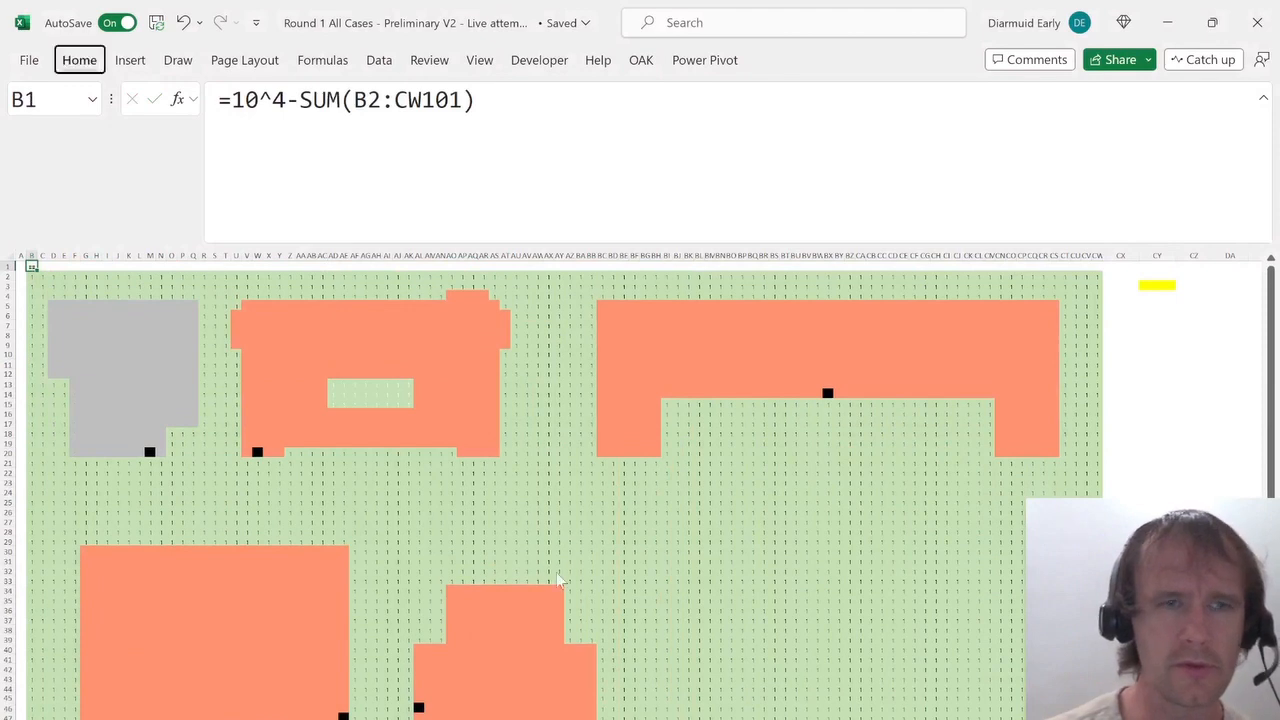
{"action": "key", "text": "o"}
{"action": "key", "text": "i"}
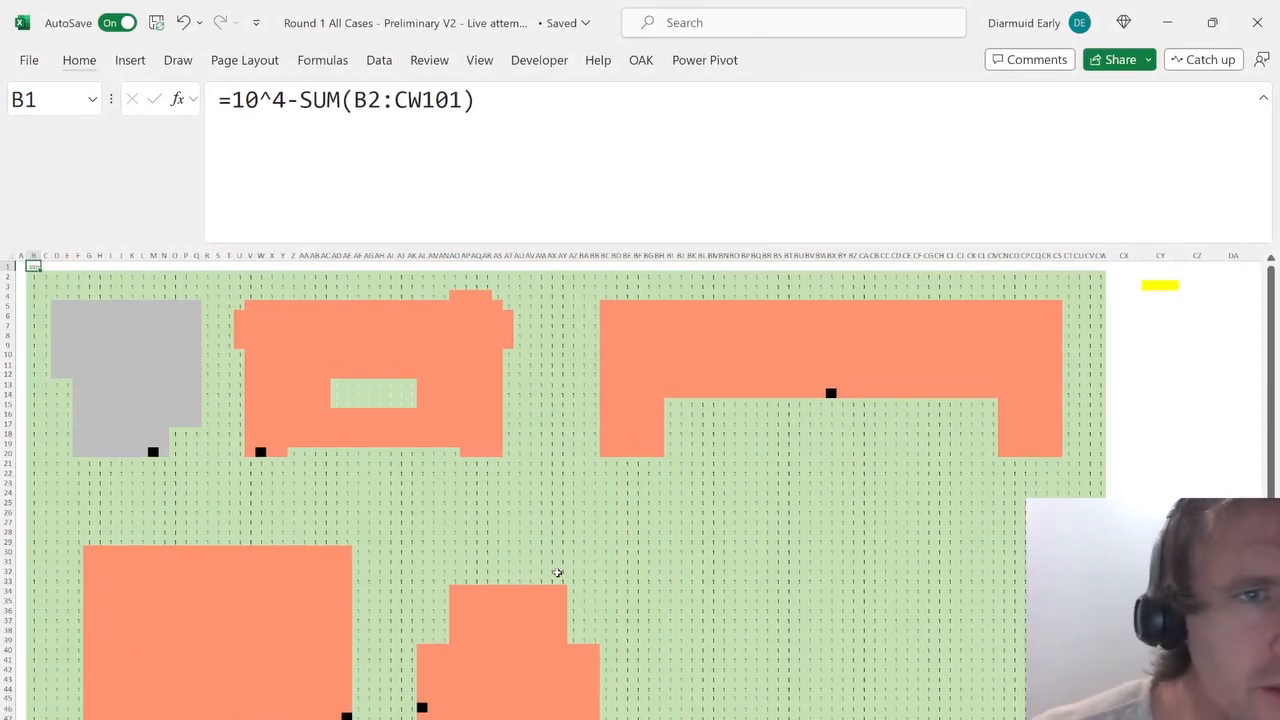
Open the answer choices for the map-coverage percentage question in D70 on the questions sheet, then close them.
{"action": "key", "text": "ctrl+Page_Up"}
{"action": "key", "text": "Down"}
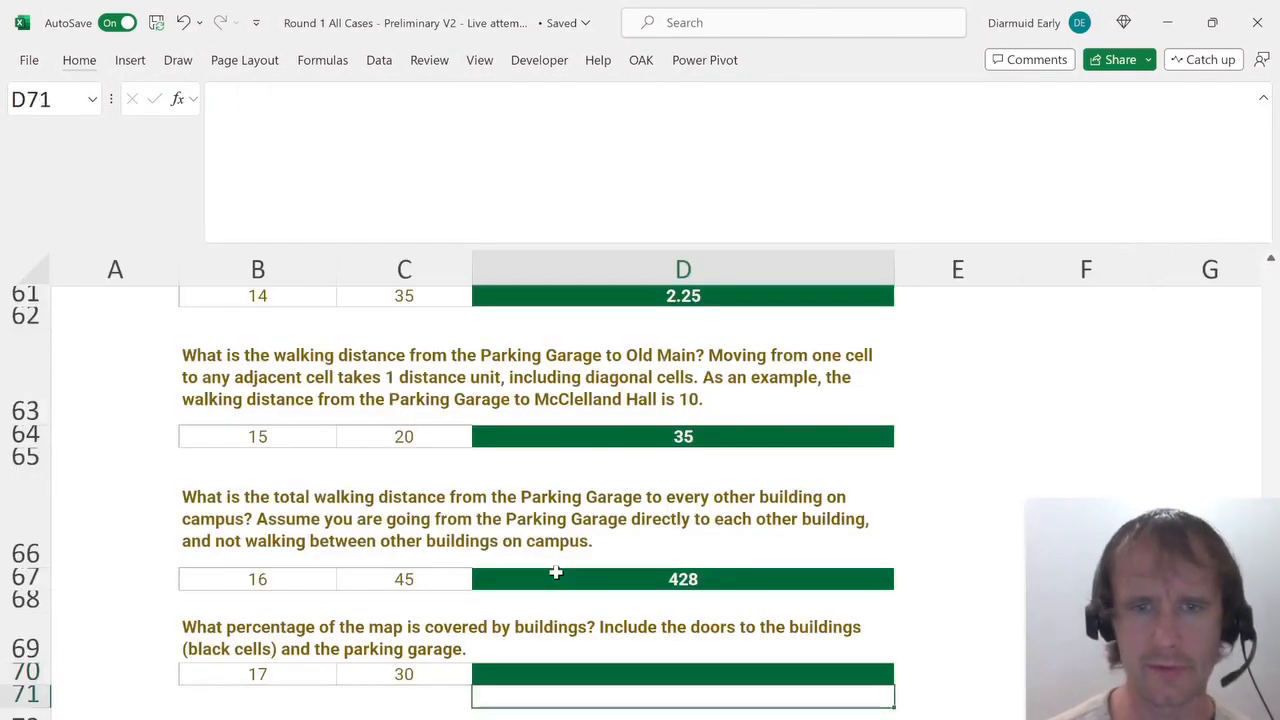
{"action": "key", "text": "Up"}
{"action": "key", "text": "alt+Down"}
{"action": "key", "text": "Escape"}
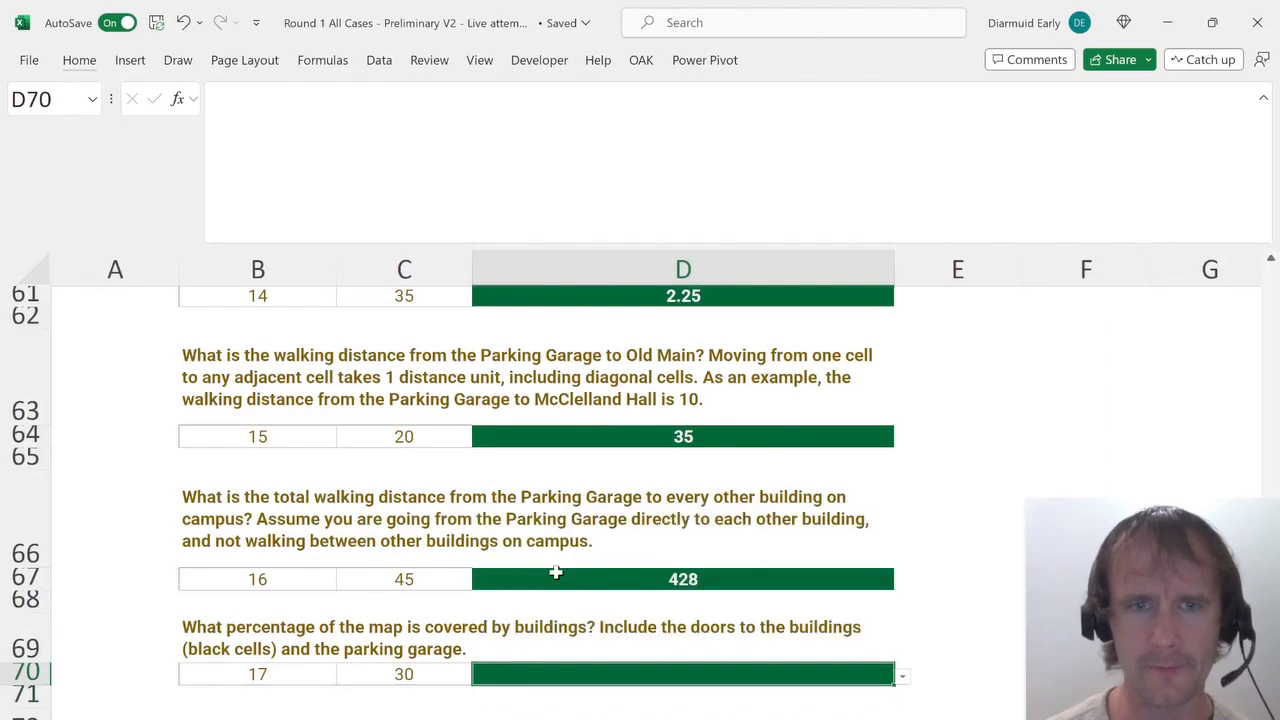
Change B1's formula on the map sheet to =1-SUM(B2:CW101)/10^4.
{"action": "key", "text": "ctrl+Page_Down"}
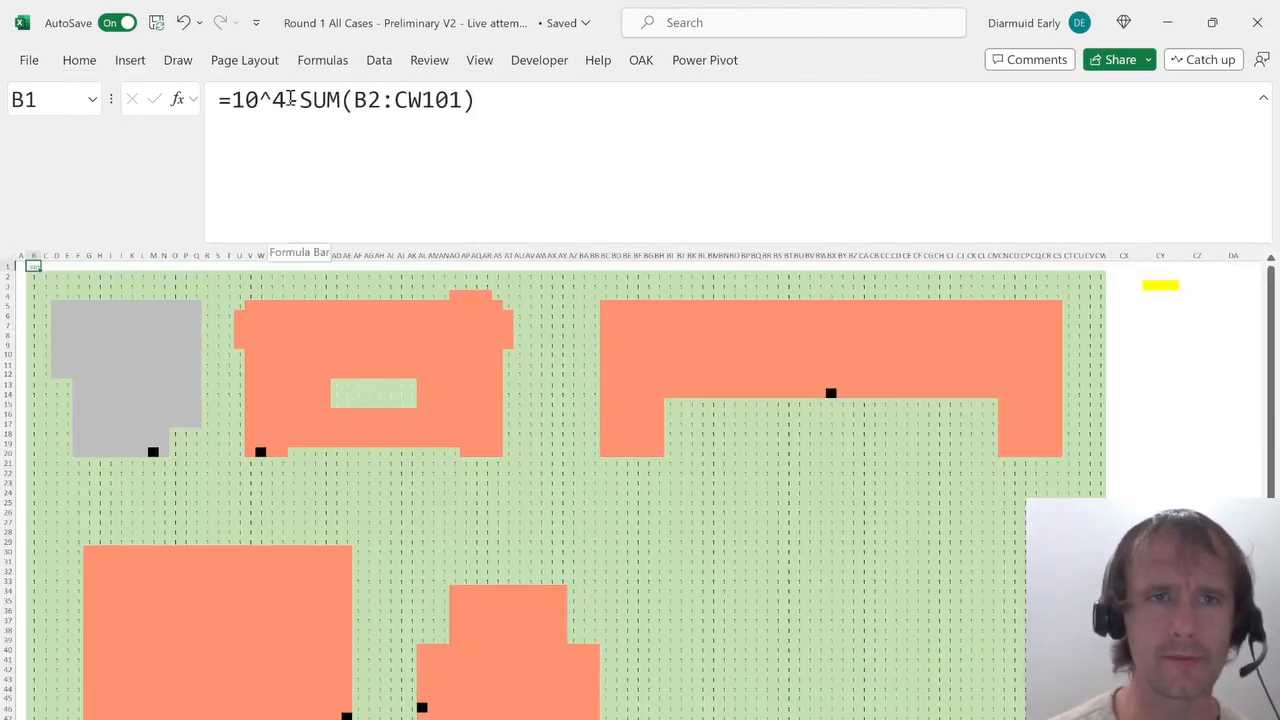
{"action": "left_click_drag", "start_coordinate": [289, 99], "coordinate": [233, 102]}
{"action": "key", "text": "BackSpace"}
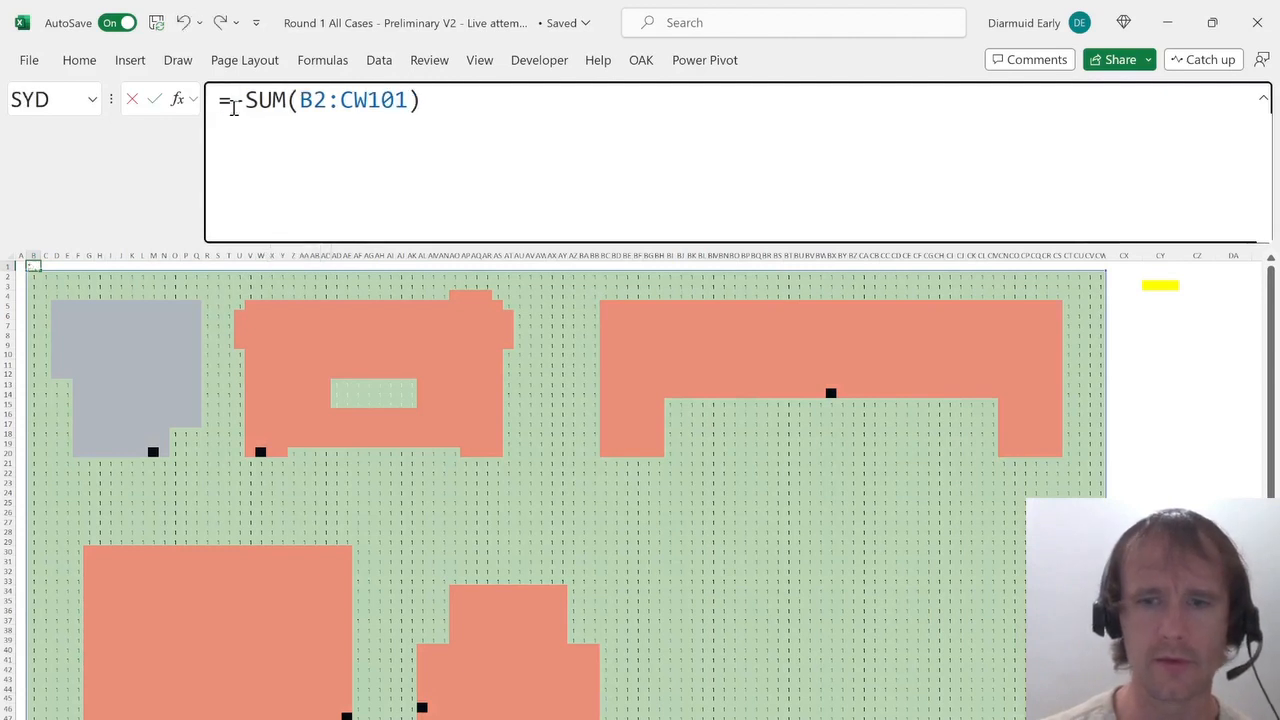
{"action": "type", "text": "1)/"}
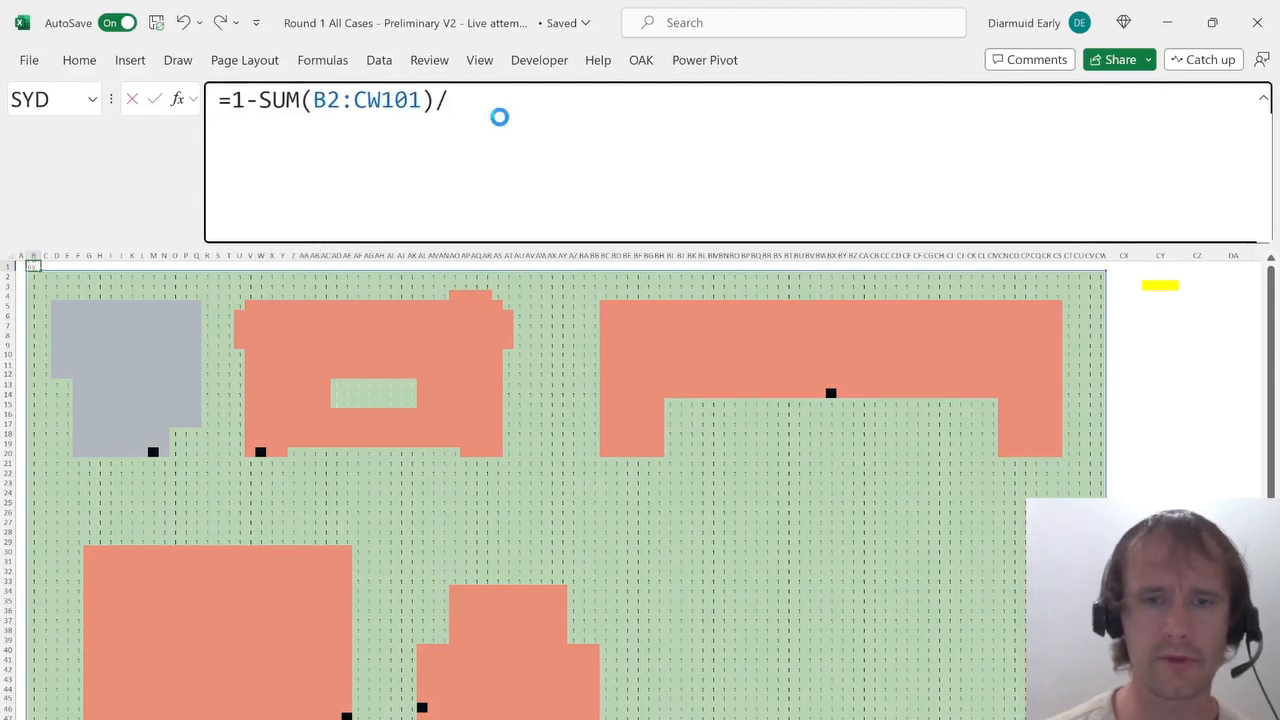
{"action": "type", "text": "10^4"}
{"action": "key", "text": "Return"}
{"action": "key", "text": "Up"}
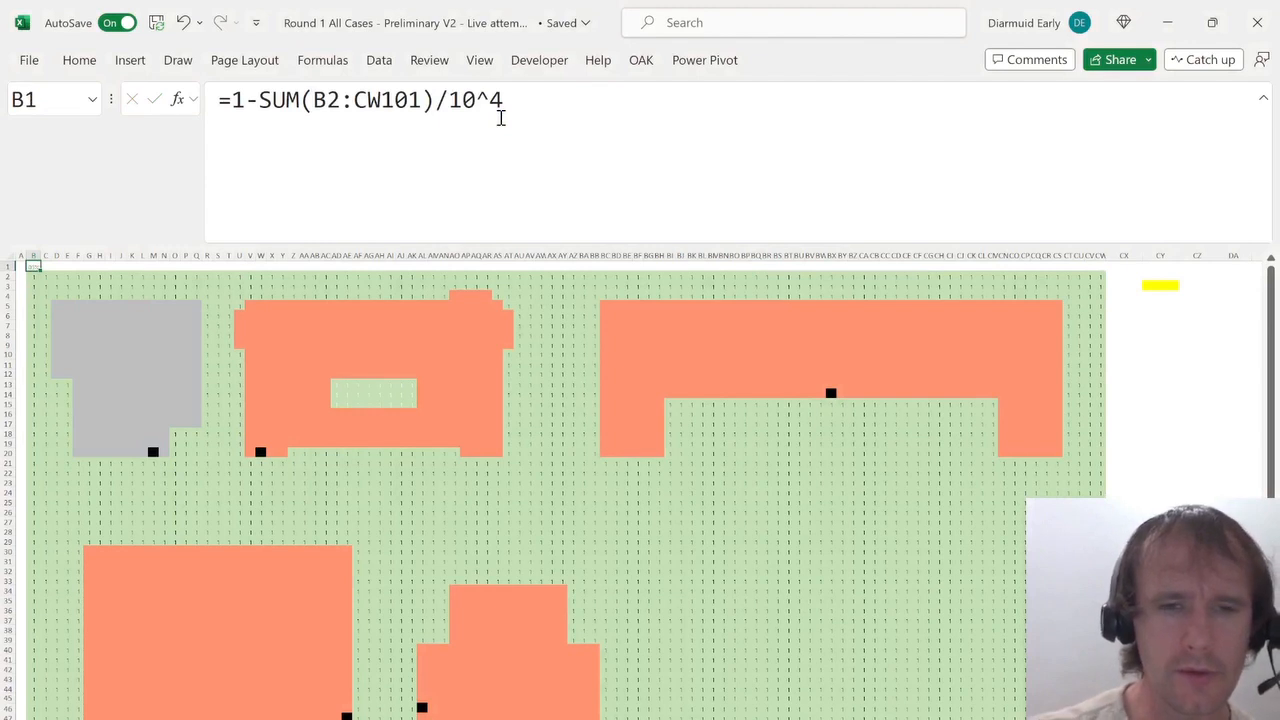
Increase the decimal places shown in B1 twice.
{"action": "key", "text": "alt"}
{"action": "key", "text": "h"}
{"action": "key", "text": "0"}
{"action": "key", "text": "alt"}
{"action": "key", "text": "h"}
{"action": "key", "text": "0"}
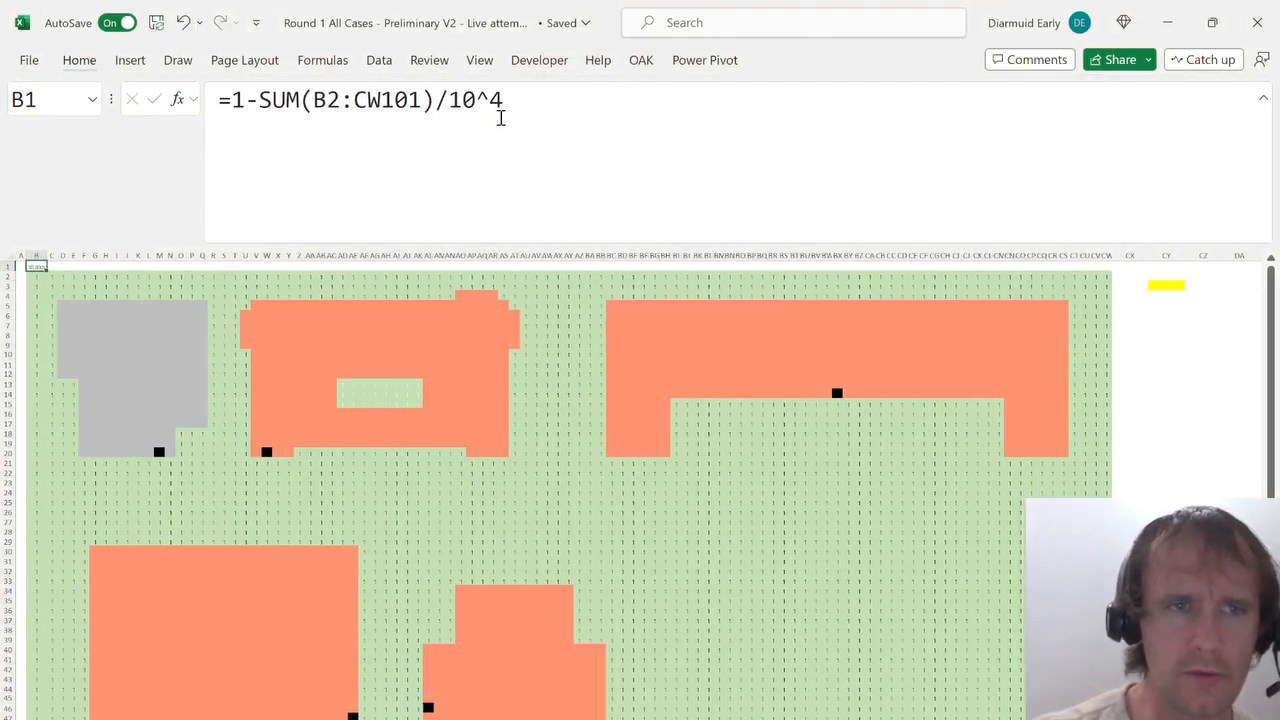
{"action": "key", "text": "alt"}
{"action": "key", "text": "alt"}
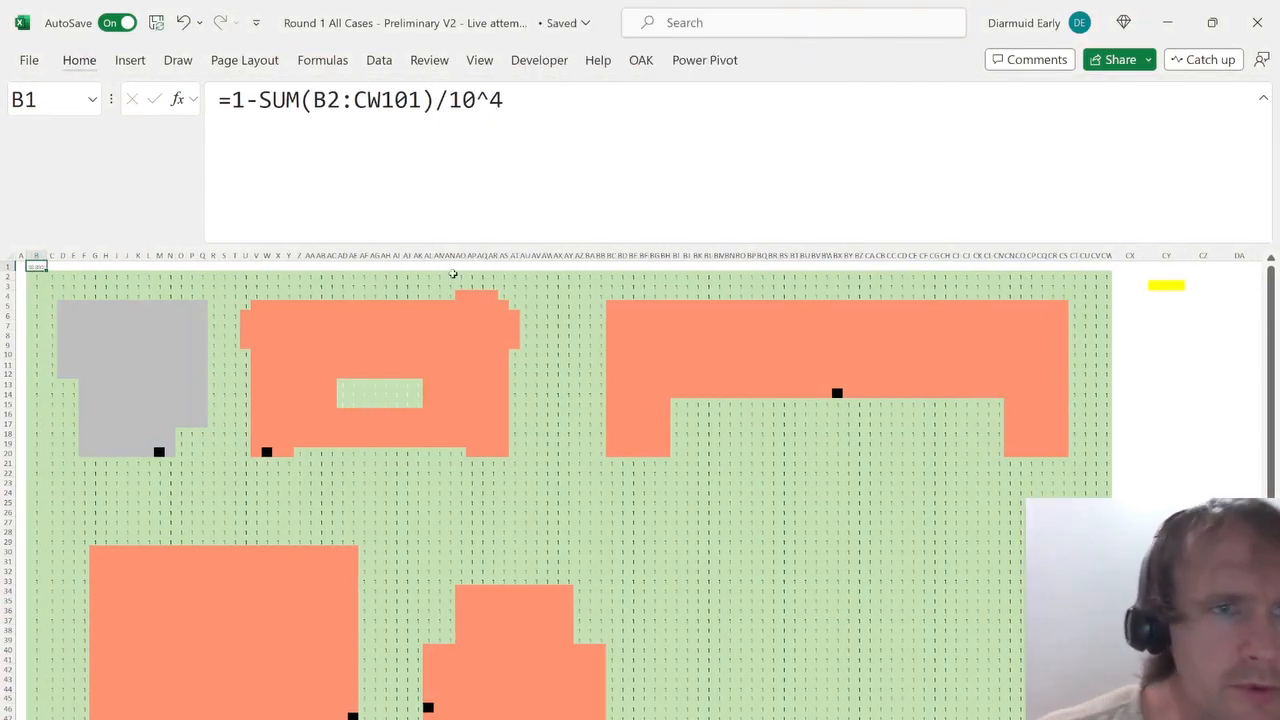
Open the answer choices for the map-coverage percentage in D70 on the questions sheet.
{"action": "key", "text": "ctrl+Page_Up"}
{"action": "key", "text": "alt+Down"}
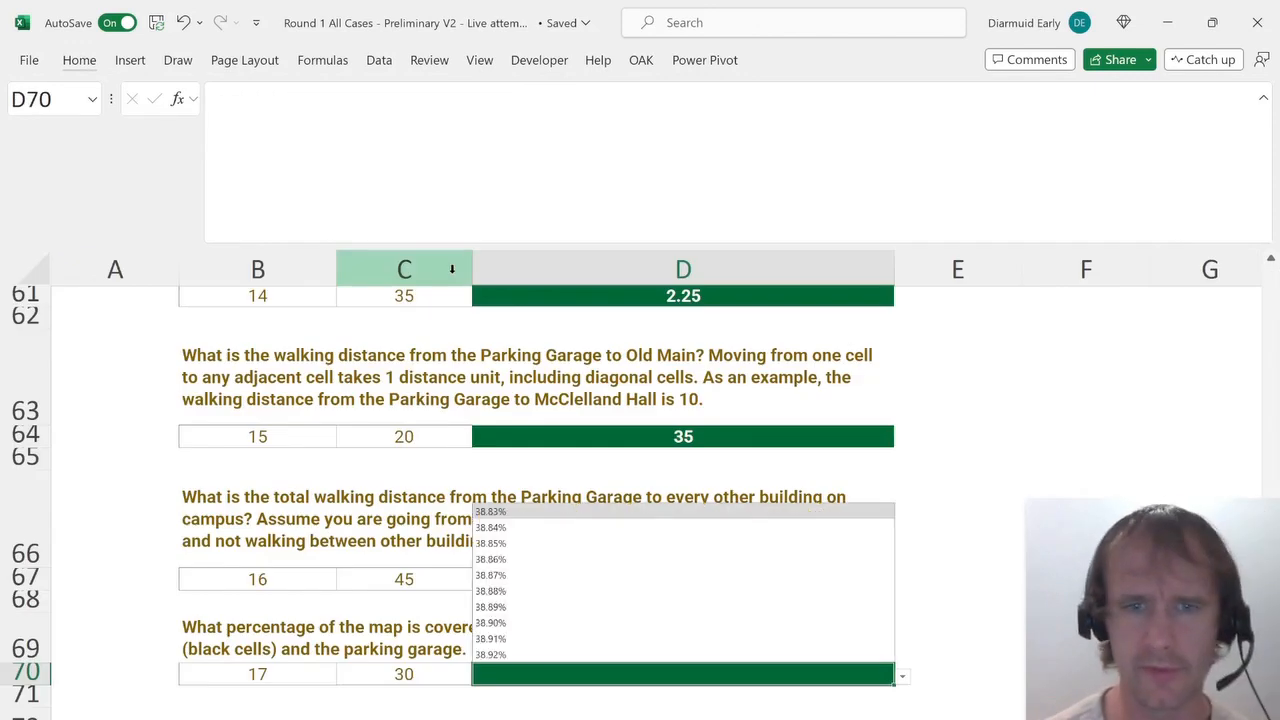